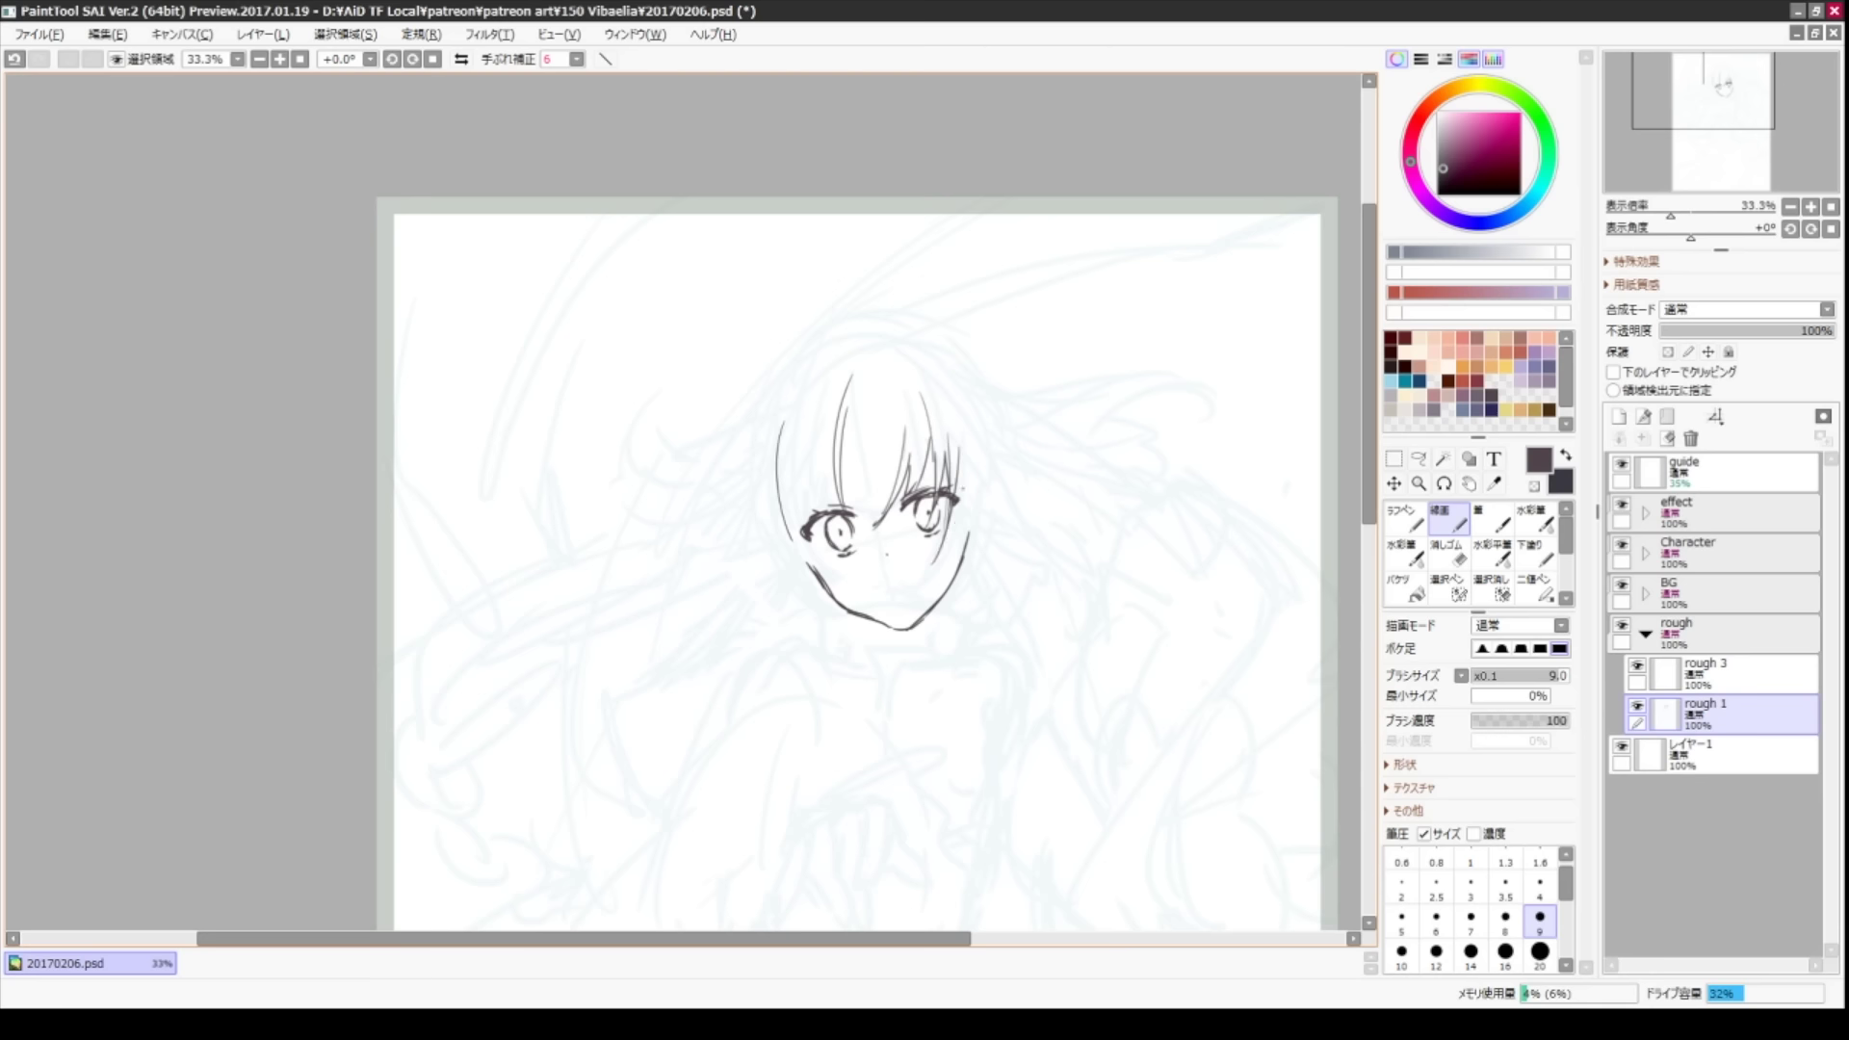
- Sketch thin overlapping bang strands falling from the crown over the girl's forehead on the rough 1 layer
{"action": "key", "text": "ctrl+z"}
{"action": "left_click_drag", "start_coordinate": [965, 488], "coordinate": [929, 564]}
{"action": "left_click_drag", "start_coordinate": [874, 385], "coordinate": [859, 516]}
{"action": "left_click_drag", "start_coordinate": [834, 430], "coordinate": [799, 562]}
{"action": "key", "text": "ctrl+z"}
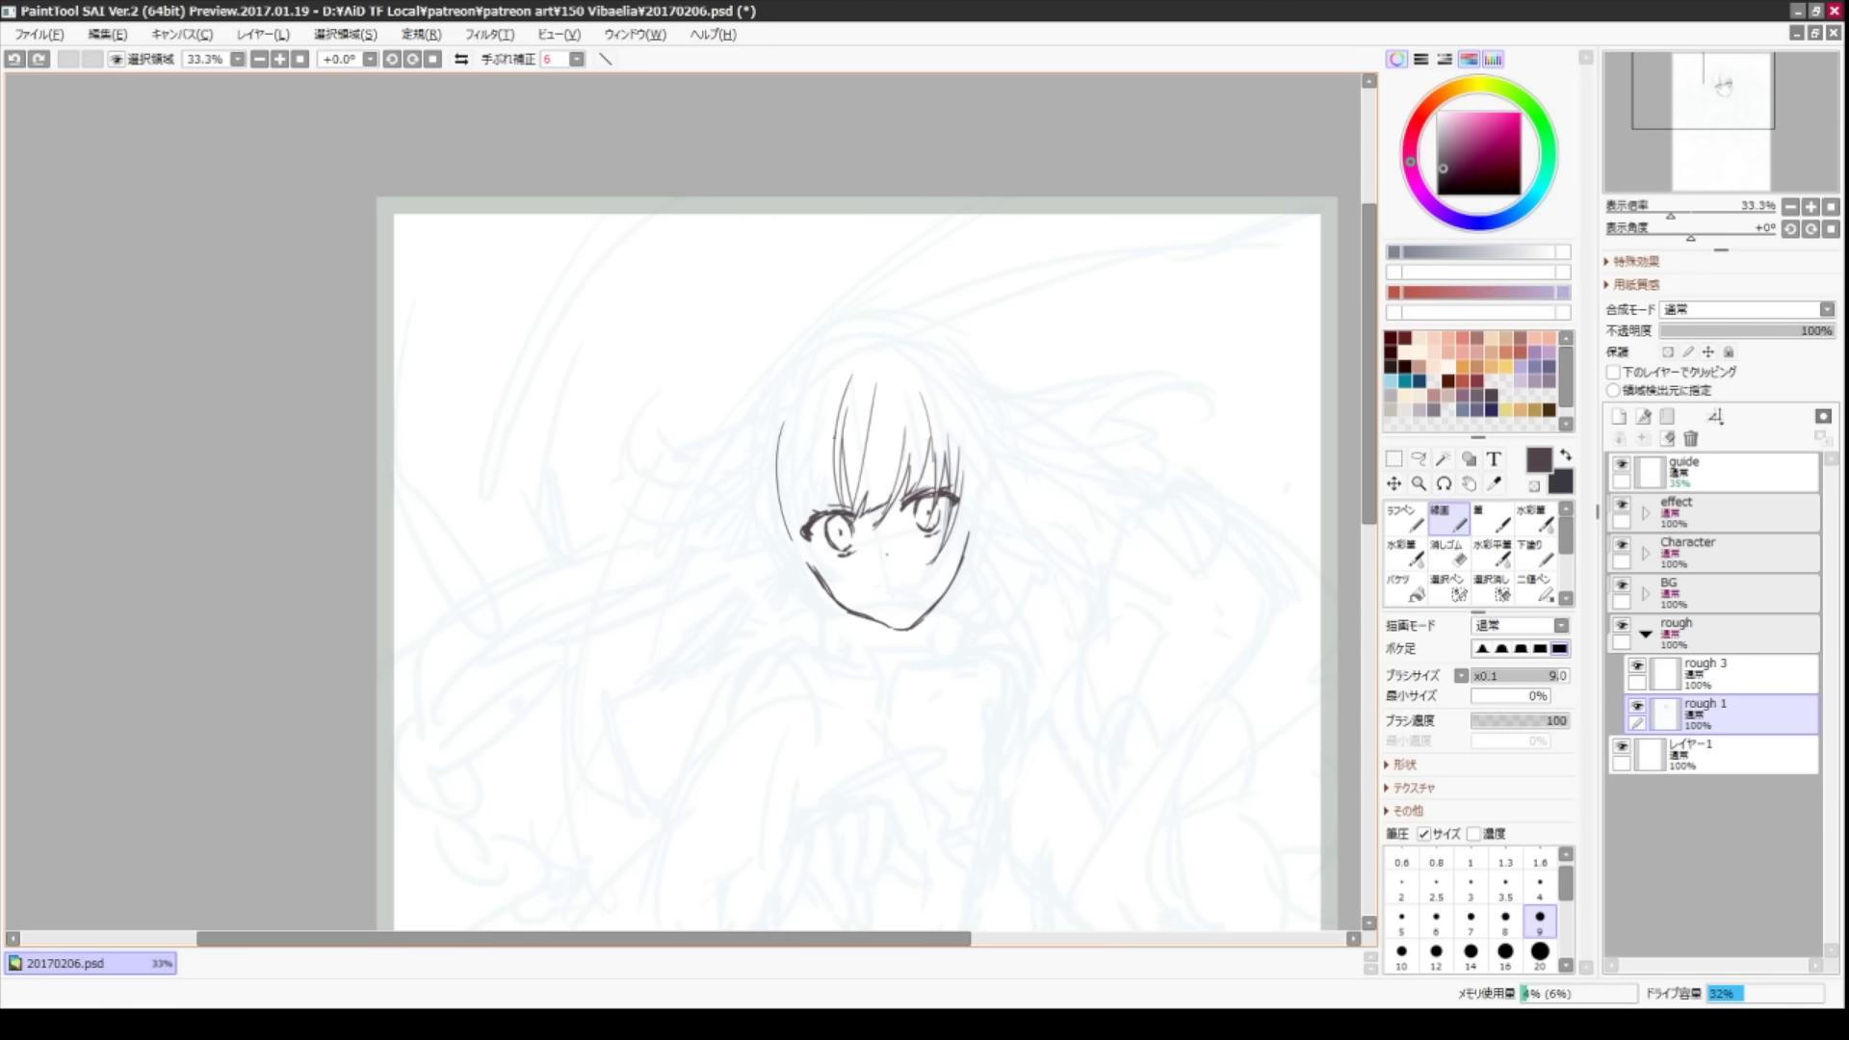
{"action": "left_click_drag", "start_coordinate": [834, 380], "coordinate": [811, 516]}
{"action": "left_click_drag", "start_coordinate": [810, 458], "coordinate": [819, 544]}
- Erase the tip of the chin and sketch the small mouth, the collar's upper edge and the hair beside the cheek
{"action": "key", "text": "e"}
{"action": "left_click_drag", "start_coordinate": [847, 614], "coordinate": [931, 609]}
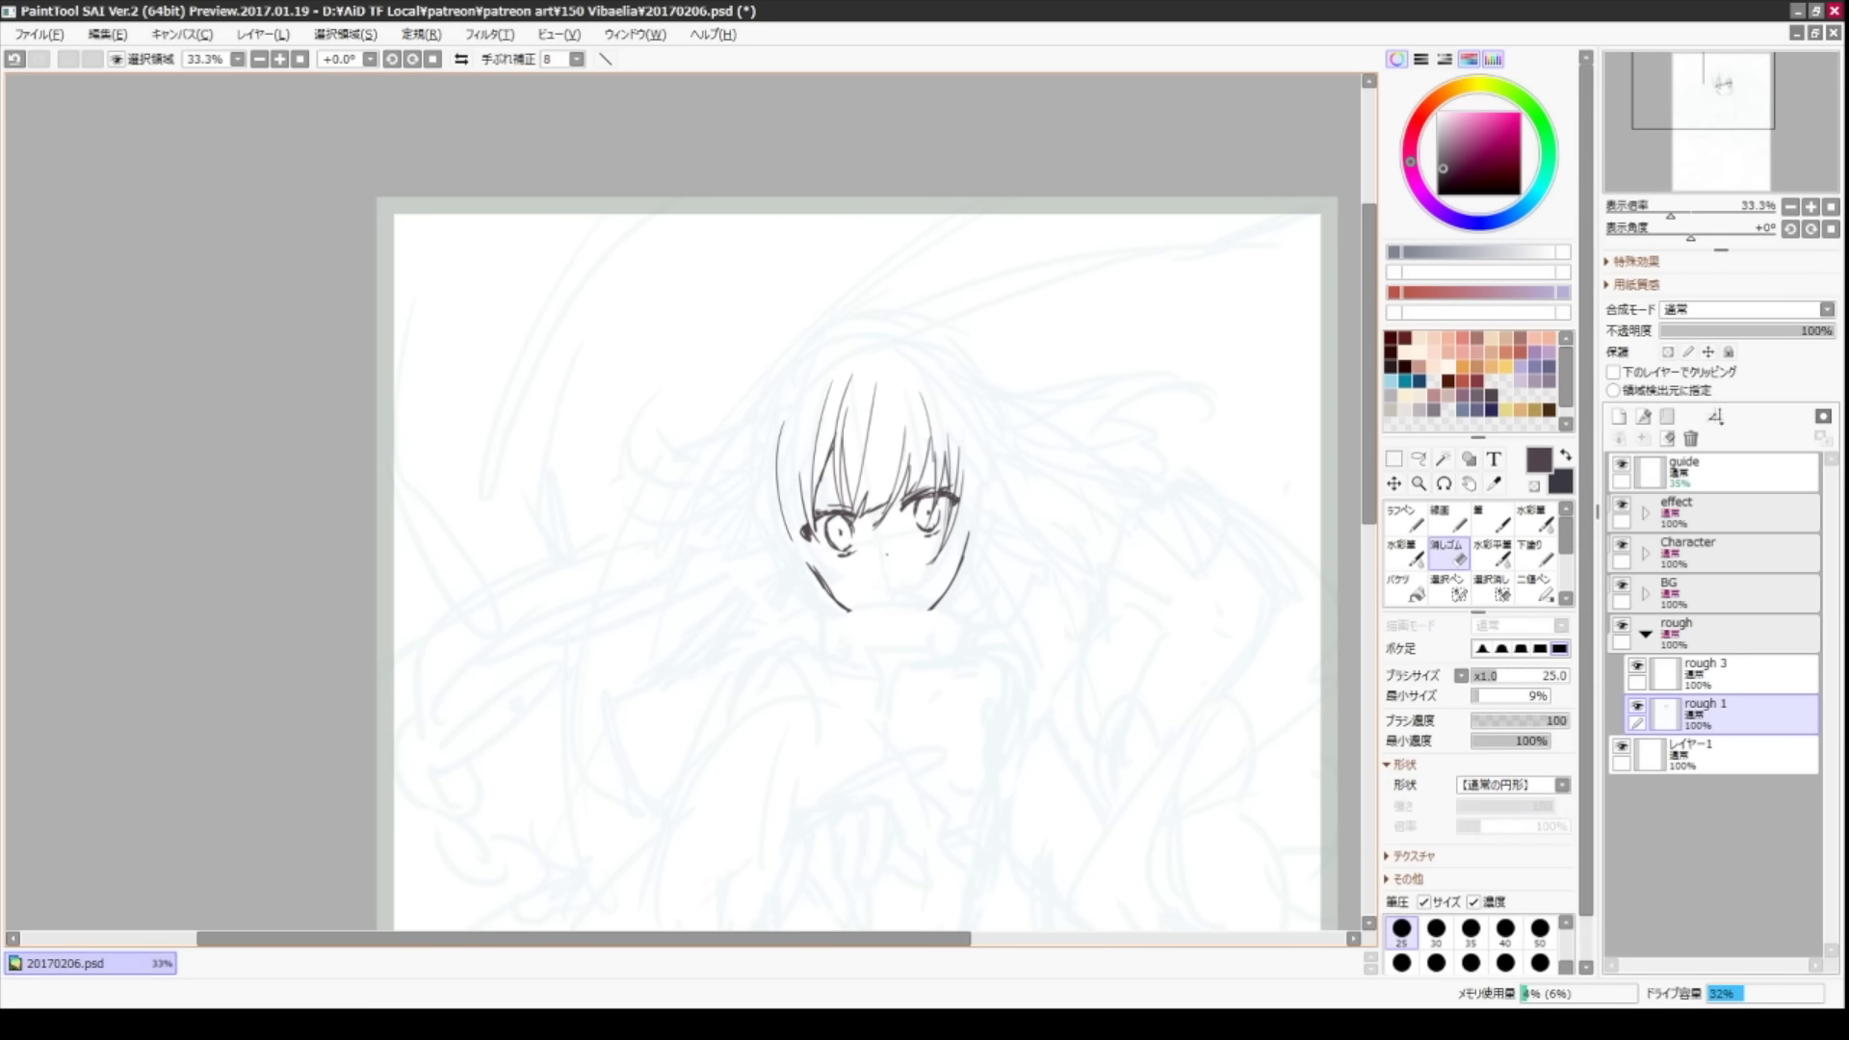
{"action": "key", "text": "n"}
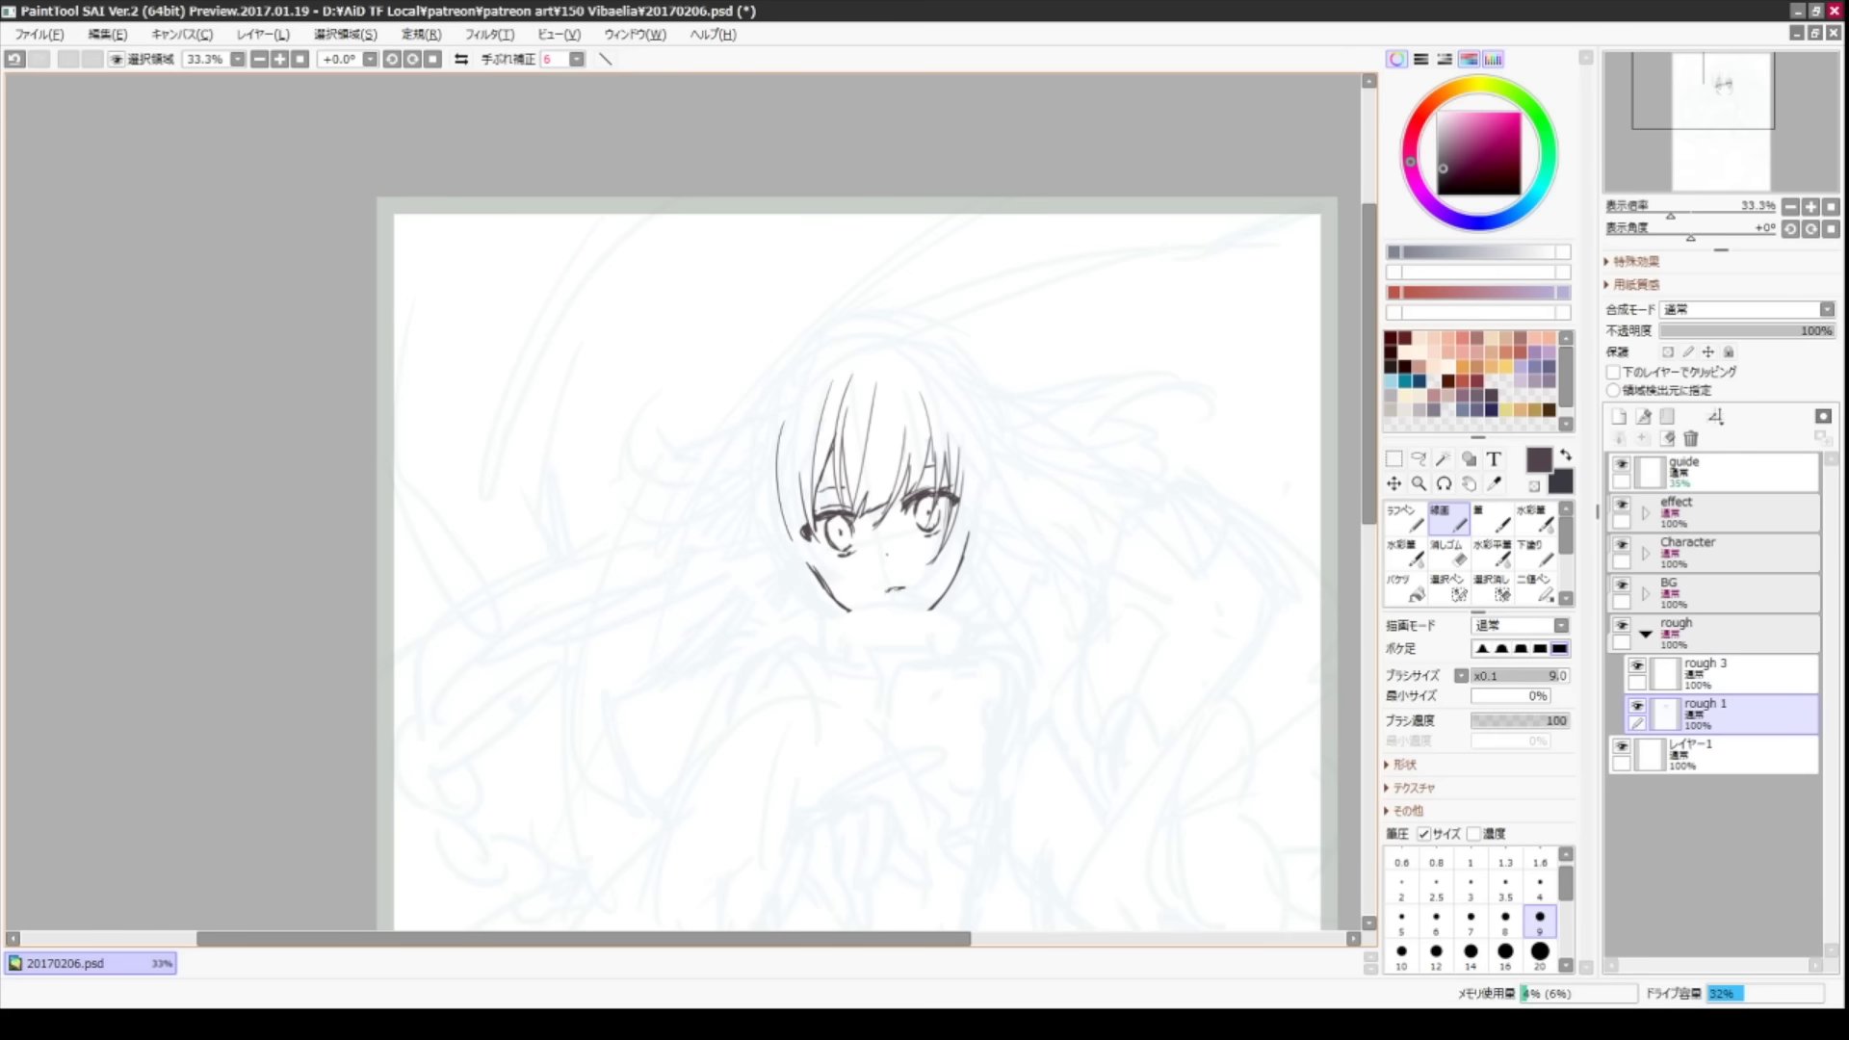
{"action": "mouse_move", "coordinate": [780, 424]}
{"action": "left_mouse_down"}
{"action": "mouse_move", "coordinate": [796, 612]}
{"action": "mouse_move", "coordinate": [967, 624]}
{"action": "mouse_move", "coordinate": [950, 609]}
{"action": "left_mouse_up"}
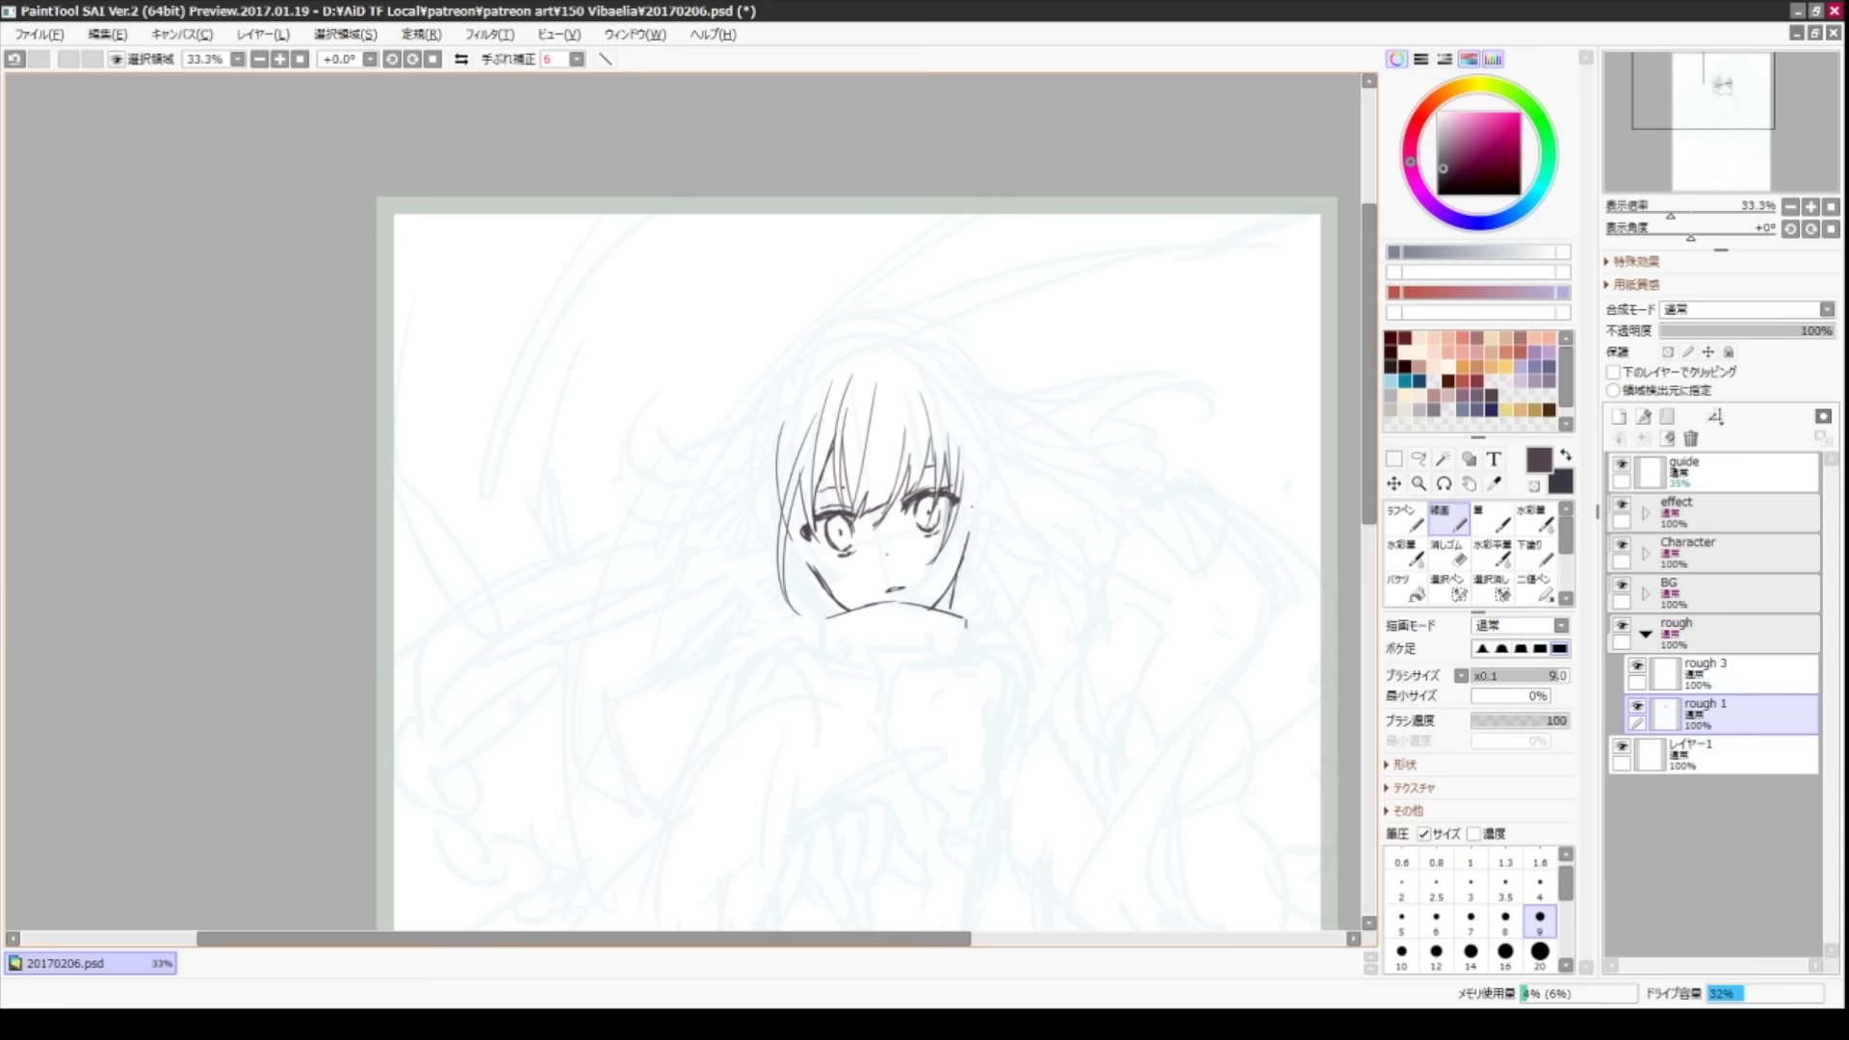
{"action": "left_click_drag", "start_coordinate": [791, 528], "coordinate": [846, 582]}
{"action": "key", "text": "ctrl+z"}
{"action": "left_click_drag", "start_coordinate": [920, 445], "coordinate": [936, 494]}
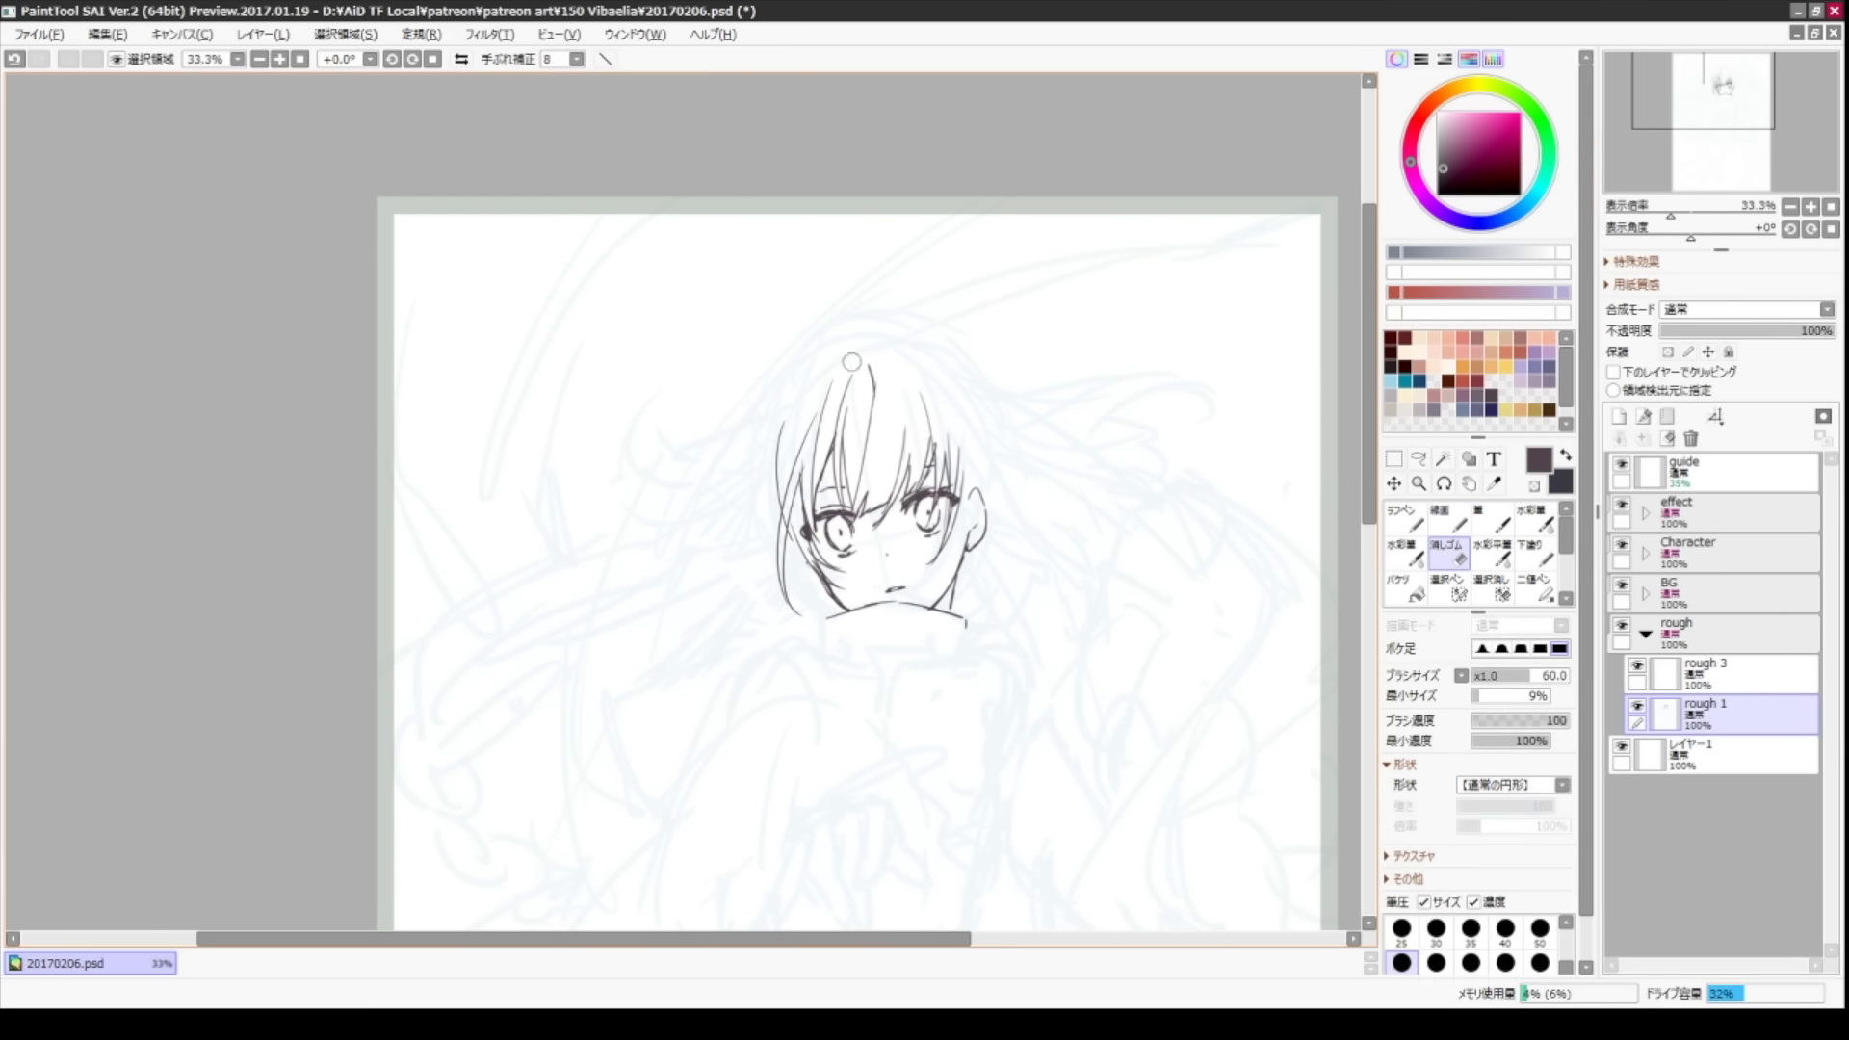
- Sketch the crown's curve and the first long strands sweeping outward from the right side of the girl's head
{"action": "mouse_move", "coordinate": [863, 383]}
{"action": "left_mouse_down"}
{"action": "mouse_move", "coordinate": [857, 477]}
{"action": "mouse_move", "coordinate": [936, 453]}
{"action": "mouse_move", "coordinate": [1003, 518]}
{"action": "left_mouse_up"}
{"action": "key", "text": "ctrl+z"}
{"action": "key", "text": "ctrl+z"}
{"action": "left_click_drag", "start_coordinate": [979, 433], "coordinate": [1075, 500]}
{"action": "key", "text": "e"}
{"action": "mouse_move", "coordinate": [968, 491]}
{"action": "left_mouse_down"}
{"action": "mouse_move", "coordinate": [959, 546]}
{"action": "mouse_move", "coordinate": [1104, 671]}
{"action": "left_mouse_up"}
{"action": "key", "text": "n"}
{"action": "left_click_drag", "start_coordinate": [982, 535], "coordinate": [1069, 592]}
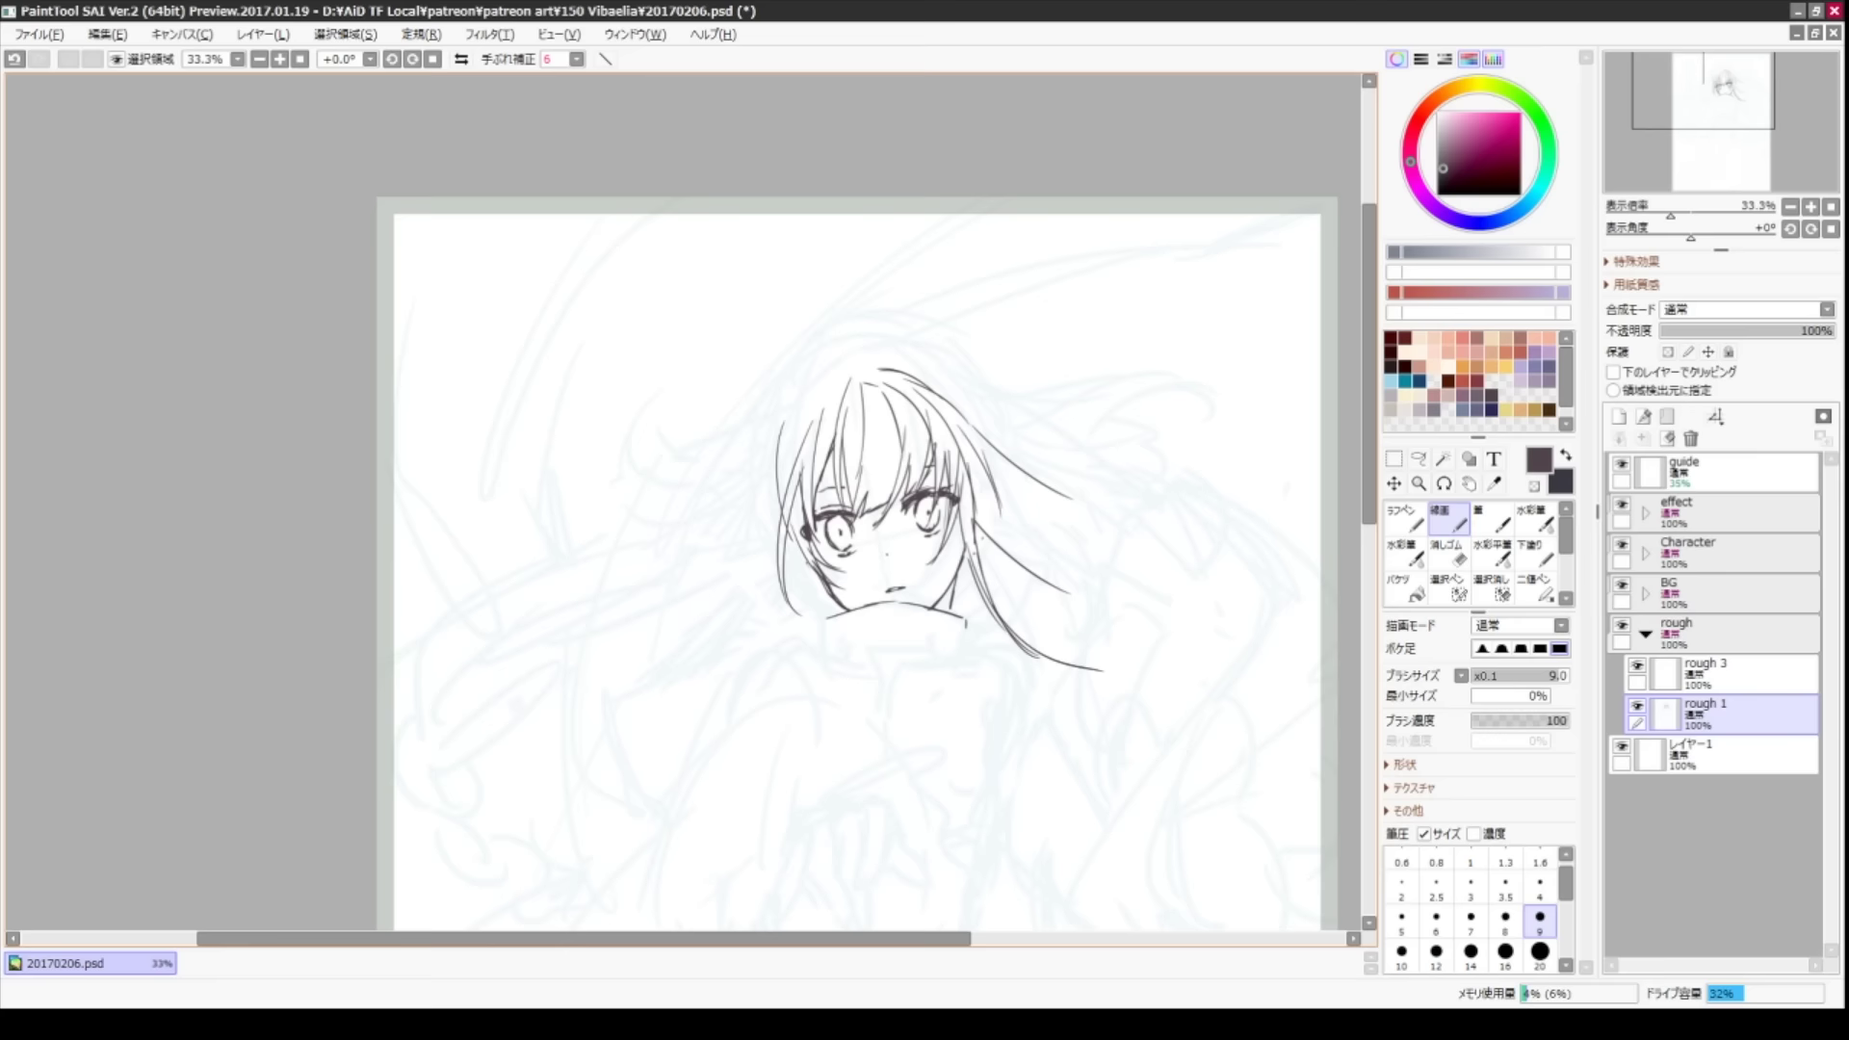
- Fill out the pigtail on the drawing's right side with long overlapping strands that curve down at its end
{"action": "left_click_drag", "start_coordinate": [939, 390], "coordinate": [1010, 519]}
{"action": "left_click_drag", "start_coordinate": [949, 441], "coordinate": [989, 565]}
{"action": "left_click_drag", "start_coordinate": [1075, 499], "coordinate": [1199, 537]}
{"action": "left_click_drag", "start_coordinate": [867, 578], "coordinate": [809, 415]}
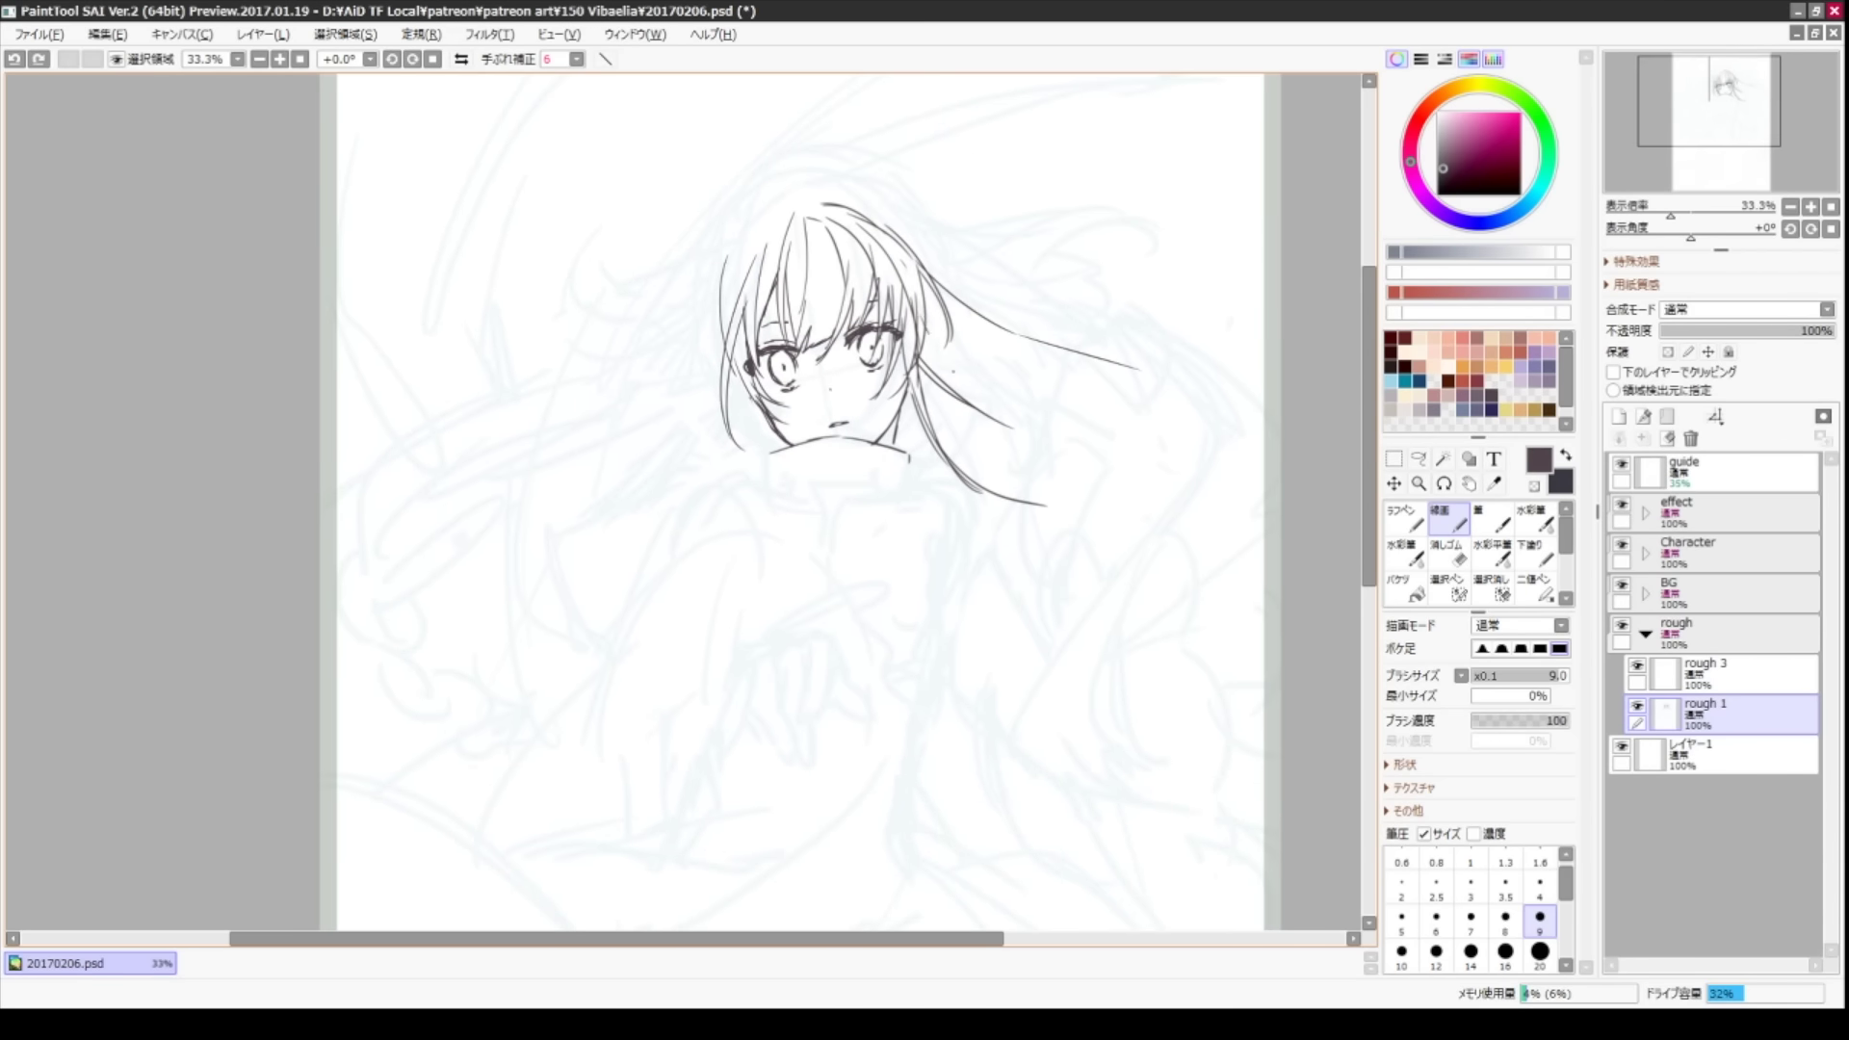
{"action": "left_click_drag", "start_coordinate": [919, 315], "coordinate": [1009, 425]}
{"action": "mouse_move", "coordinate": [966, 378]}
{"action": "left_mouse_down"}
{"action": "mouse_move", "coordinate": [1035, 442]}
{"action": "mouse_move", "coordinate": [1089, 462]}
{"action": "left_mouse_up"}
{"action": "mouse_move", "coordinate": [968, 361]}
{"action": "left_mouse_down"}
{"action": "mouse_move", "coordinate": [1117, 462]}
{"action": "mouse_move", "coordinate": [1103, 525]}
{"action": "left_mouse_up"}
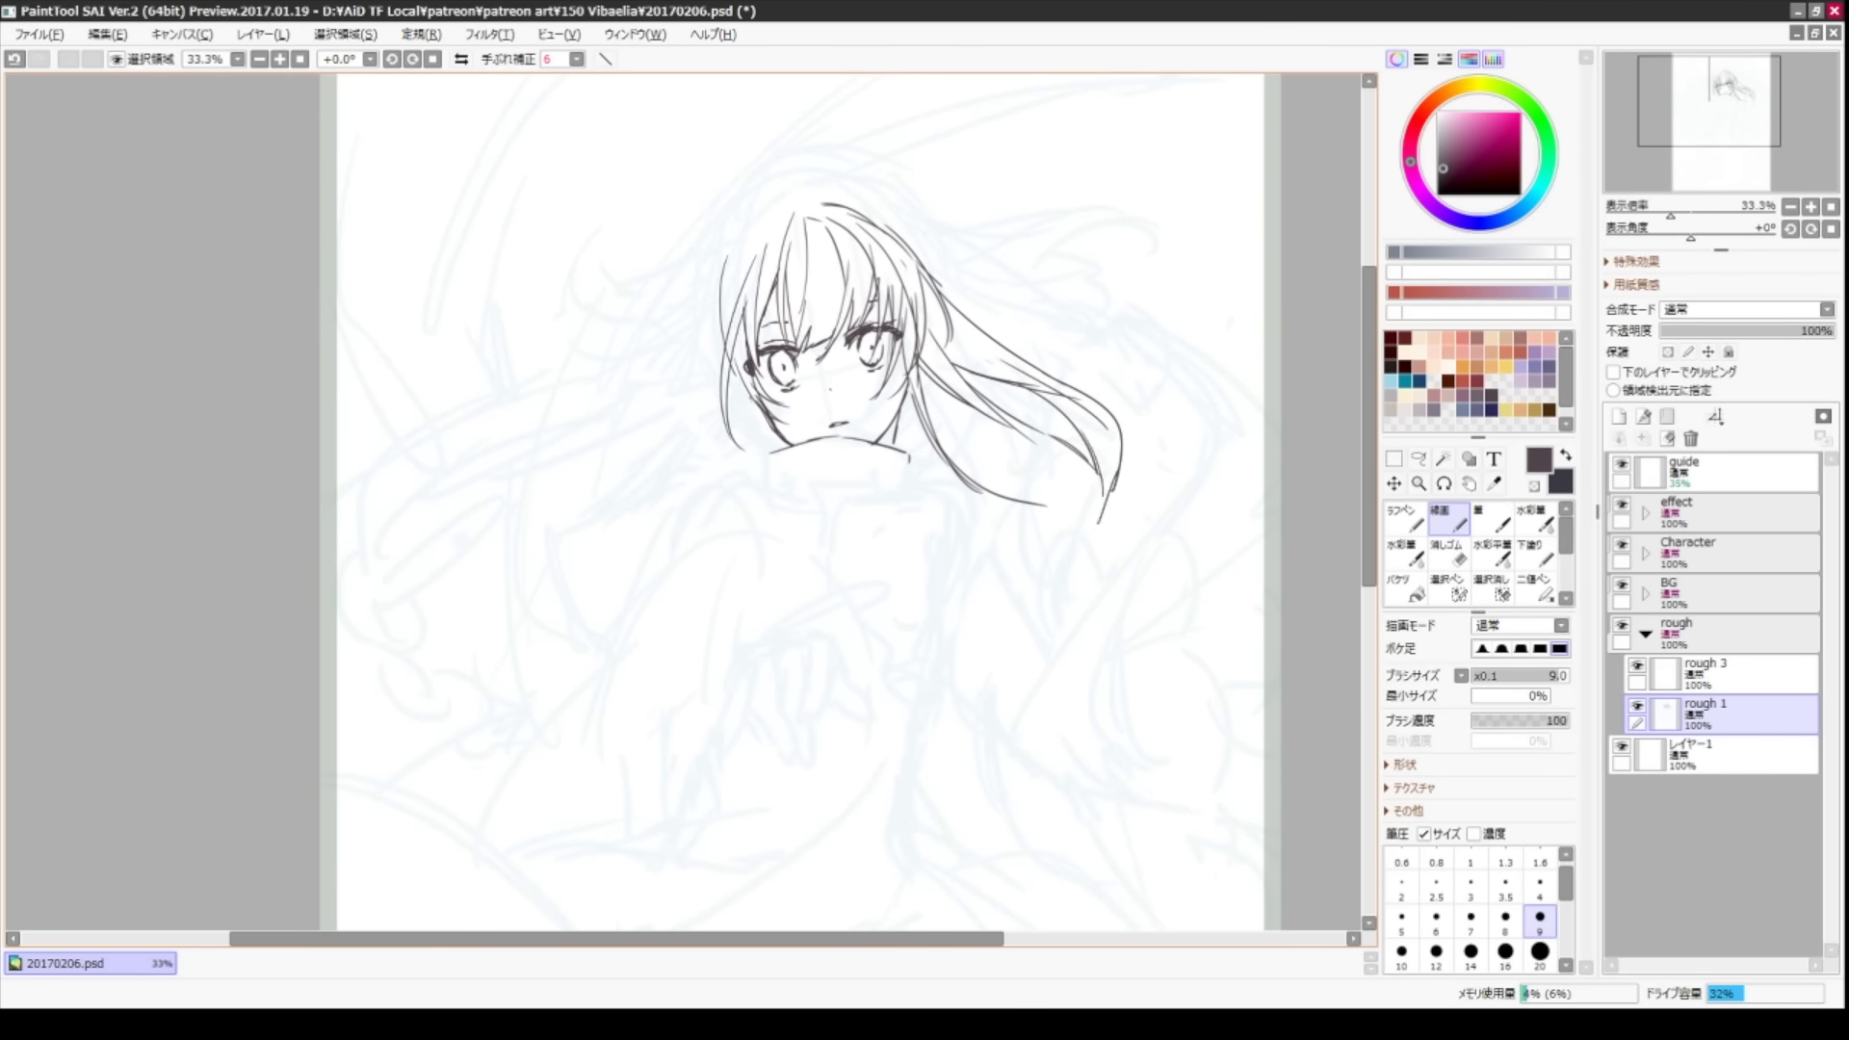
{"action": "left_click_drag", "start_coordinate": [1002, 419], "coordinate": [1084, 529]}
{"action": "mouse_move", "coordinate": [1011, 357]}
{"action": "left_mouse_down"}
{"action": "mouse_move", "coordinate": [1136, 496]}
{"action": "mouse_move", "coordinate": [1104, 508]}
{"action": "left_mouse_up"}
{"action": "key", "text": "ctrl+z"}
- Sketch the outer hair contour and a loose side lock from the crown down the left side of the face
{"action": "left_click_drag", "start_coordinate": [838, 501], "coordinate": [898, 550]}
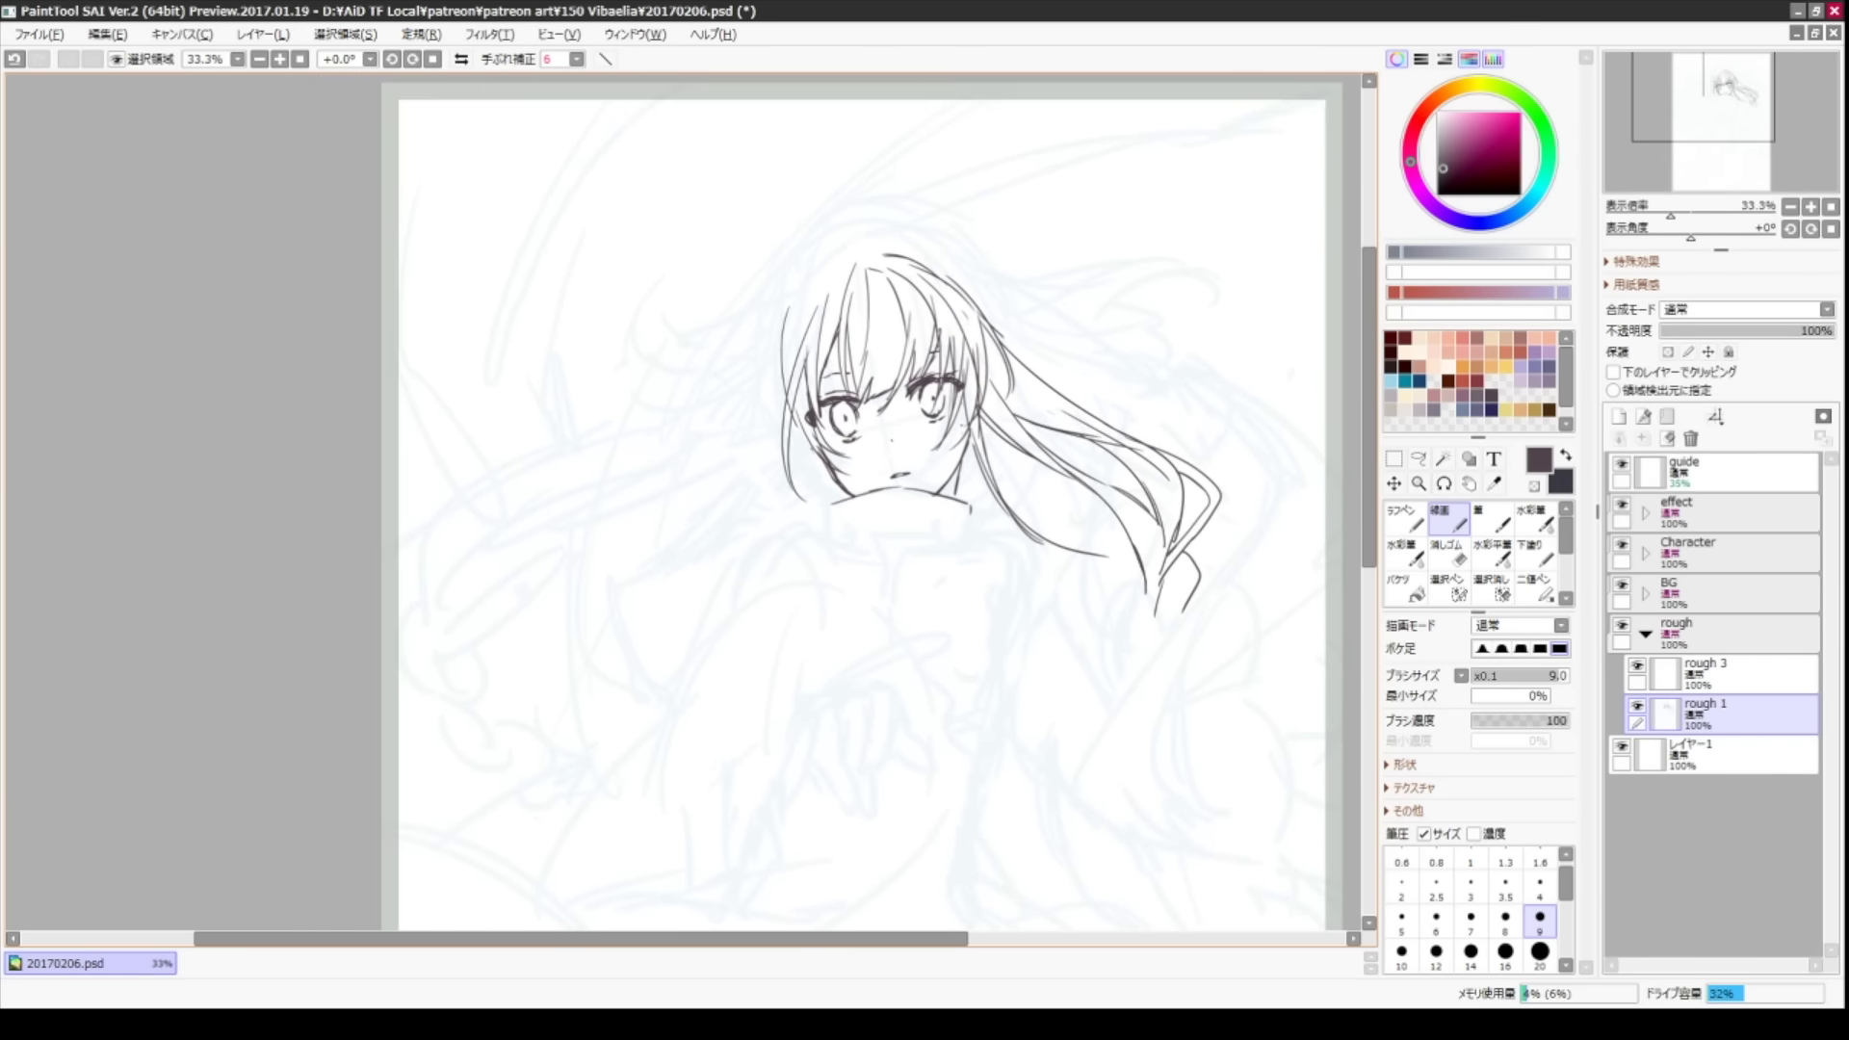
{"action": "left_click_drag", "start_coordinate": [851, 258], "coordinate": [741, 453]}
{"action": "left_click_drag", "start_coordinate": [804, 308], "coordinate": [731, 431]}
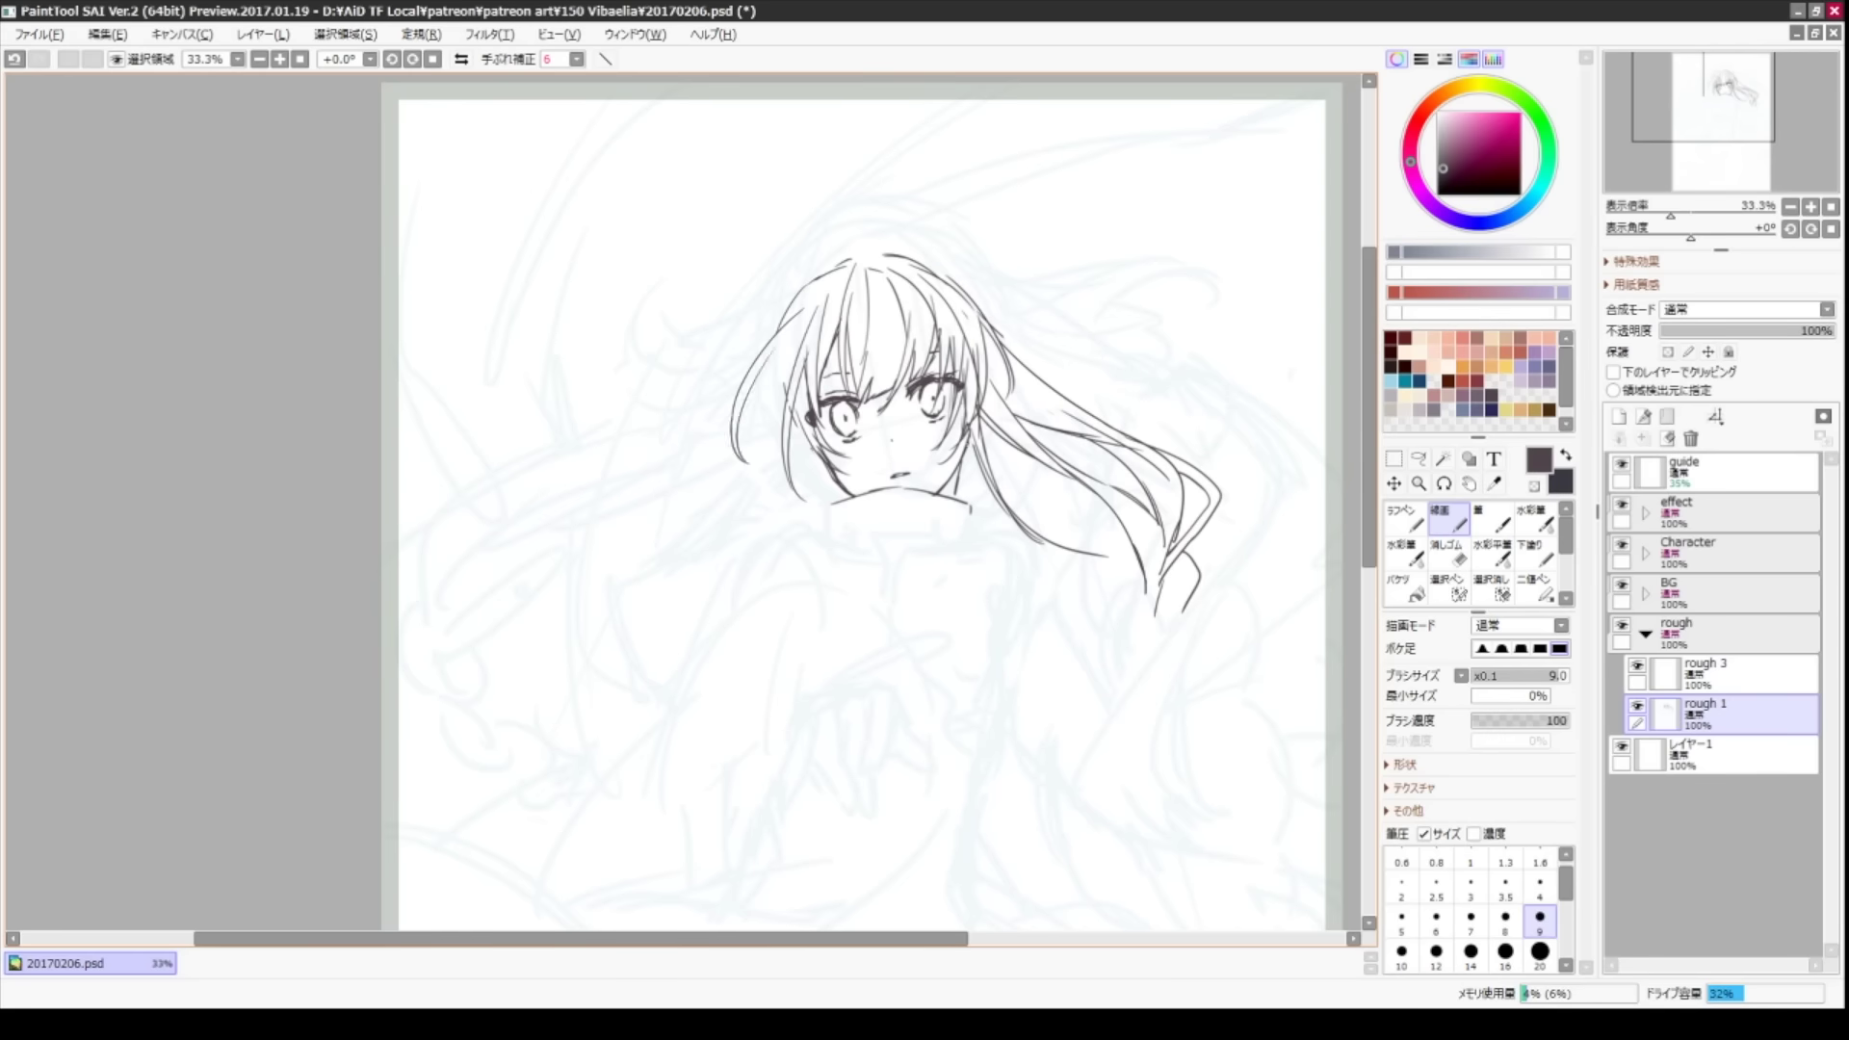
{"action": "key", "text": "ctrl+z"}
- Draw the high collar's center line and side edges, with a small ribbon bow below it
{"action": "mouse_move", "coordinate": [902, 495]}
{"action": "left_mouse_down"}
{"action": "mouse_move", "coordinate": [979, 498]}
{"action": "mouse_move", "coordinate": [907, 546]}
{"action": "left_mouse_up"}
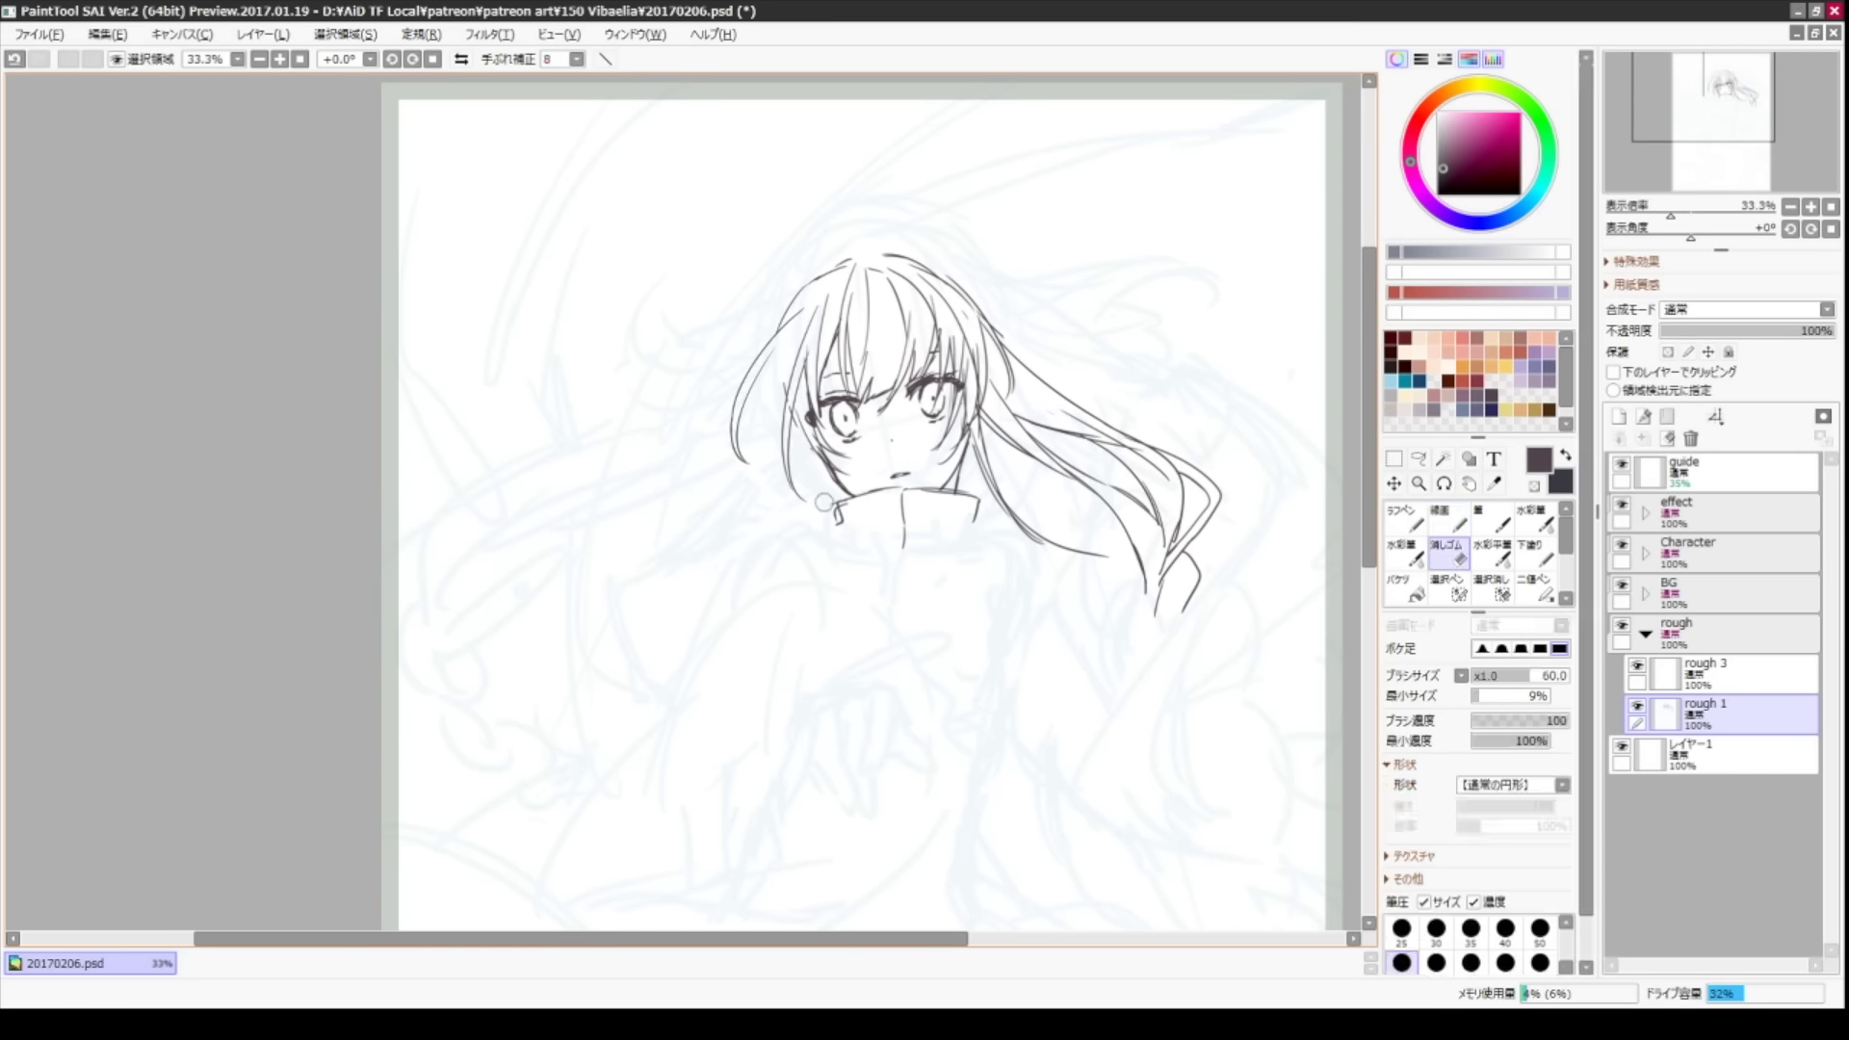
{"action": "left_click_drag", "start_coordinate": [866, 481], "coordinate": [859, 404]}
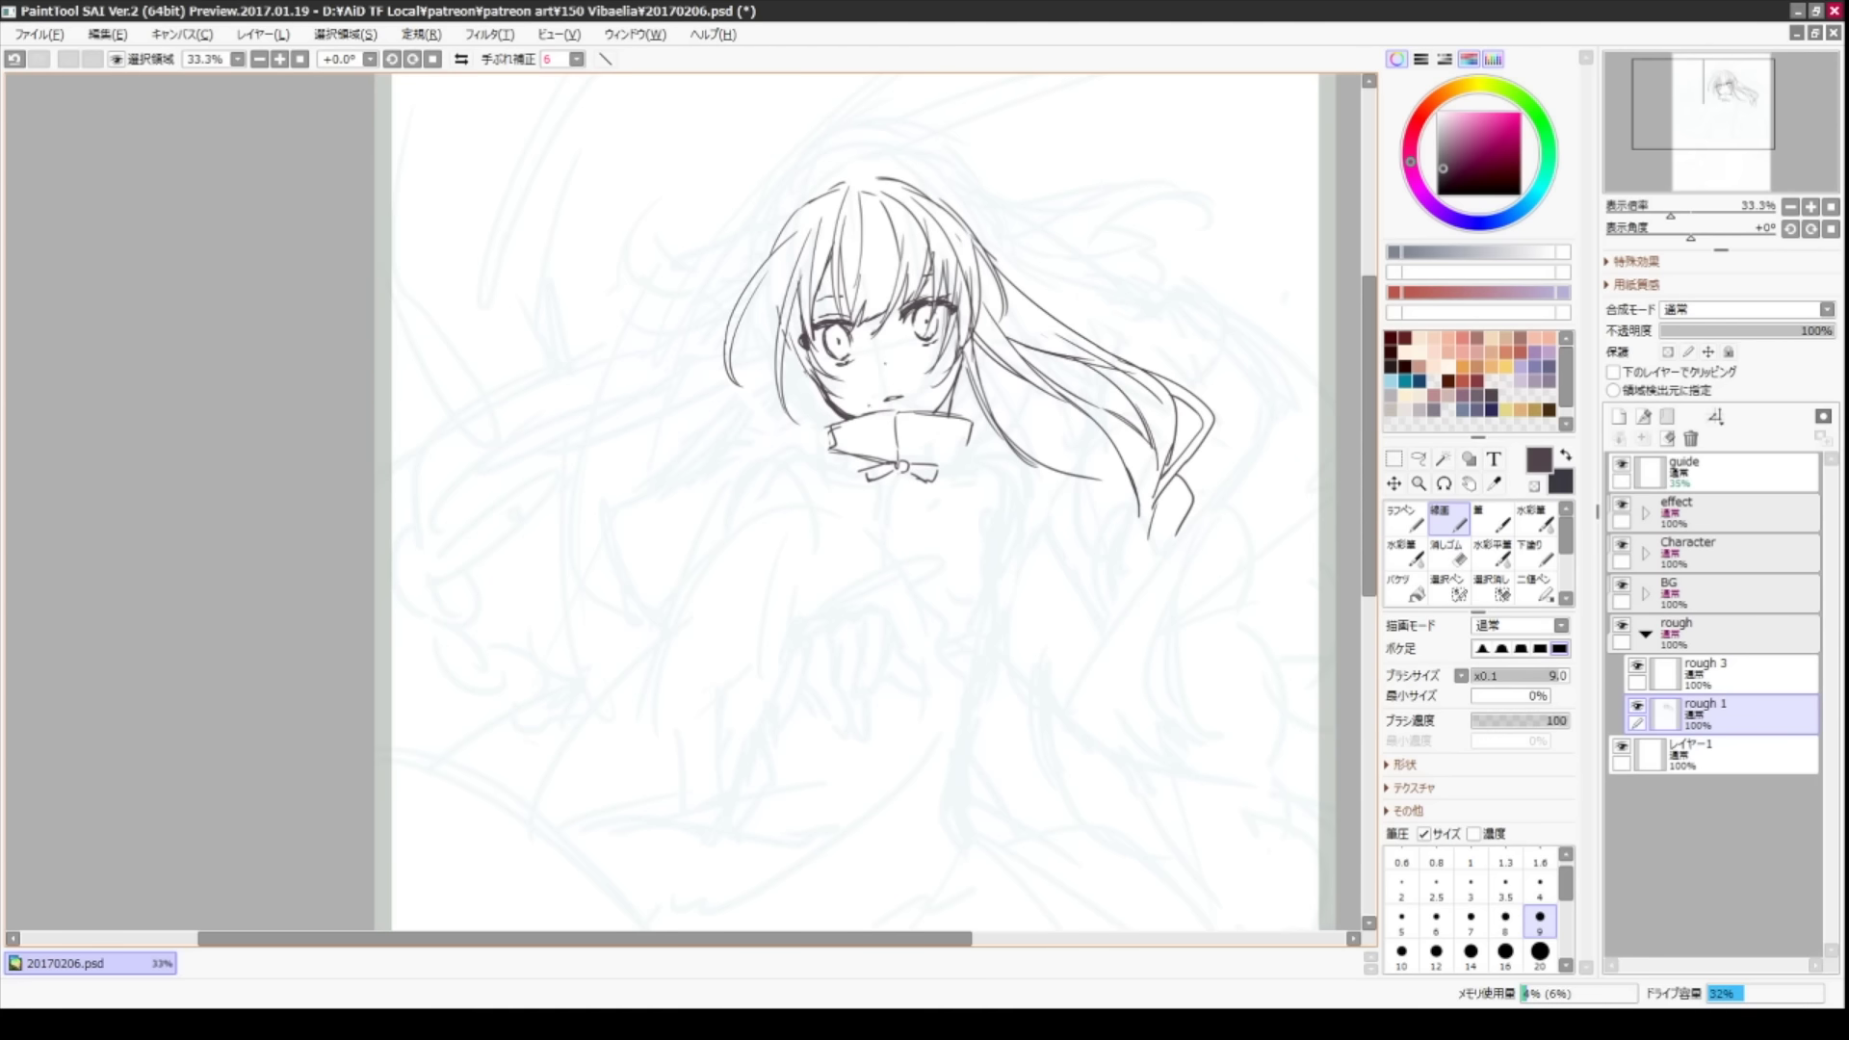
{"action": "left_click_drag", "start_coordinate": [867, 434], "coordinate": [1021, 525]}
{"action": "left_click_drag", "start_coordinate": [930, 356], "coordinate": [905, 489]}
- Sketch the windblown pigtail's main strands on the drawing's left side, arching outward and curving down
{"action": "mouse_move", "coordinate": [945, 387]}
{"action": "left_mouse_down"}
{"action": "mouse_move", "coordinate": [924, 497]}
{"action": "mouse_move", "coordinate": [617, 566]}
{"action": "left_mouse_up"}
{"action": "left_click_drag", "start_coordinate": [867, 481], "coordinate": [674, 510]}
{"action": "left_click_drag", "start_coordinate": [510, 516], "coordinate": [439, 655]}
{"action": "left_click_drag", "start_coordinate": [554, 539], "coordinate": [467, 679]}
{"action": "left_click_drag", "start_coordinate": [684, 479], "coordinate": [472, 532]}
{"action": "left_click_drag", "start_coordinate": [519, 501], "coordinate": [465, 694]}
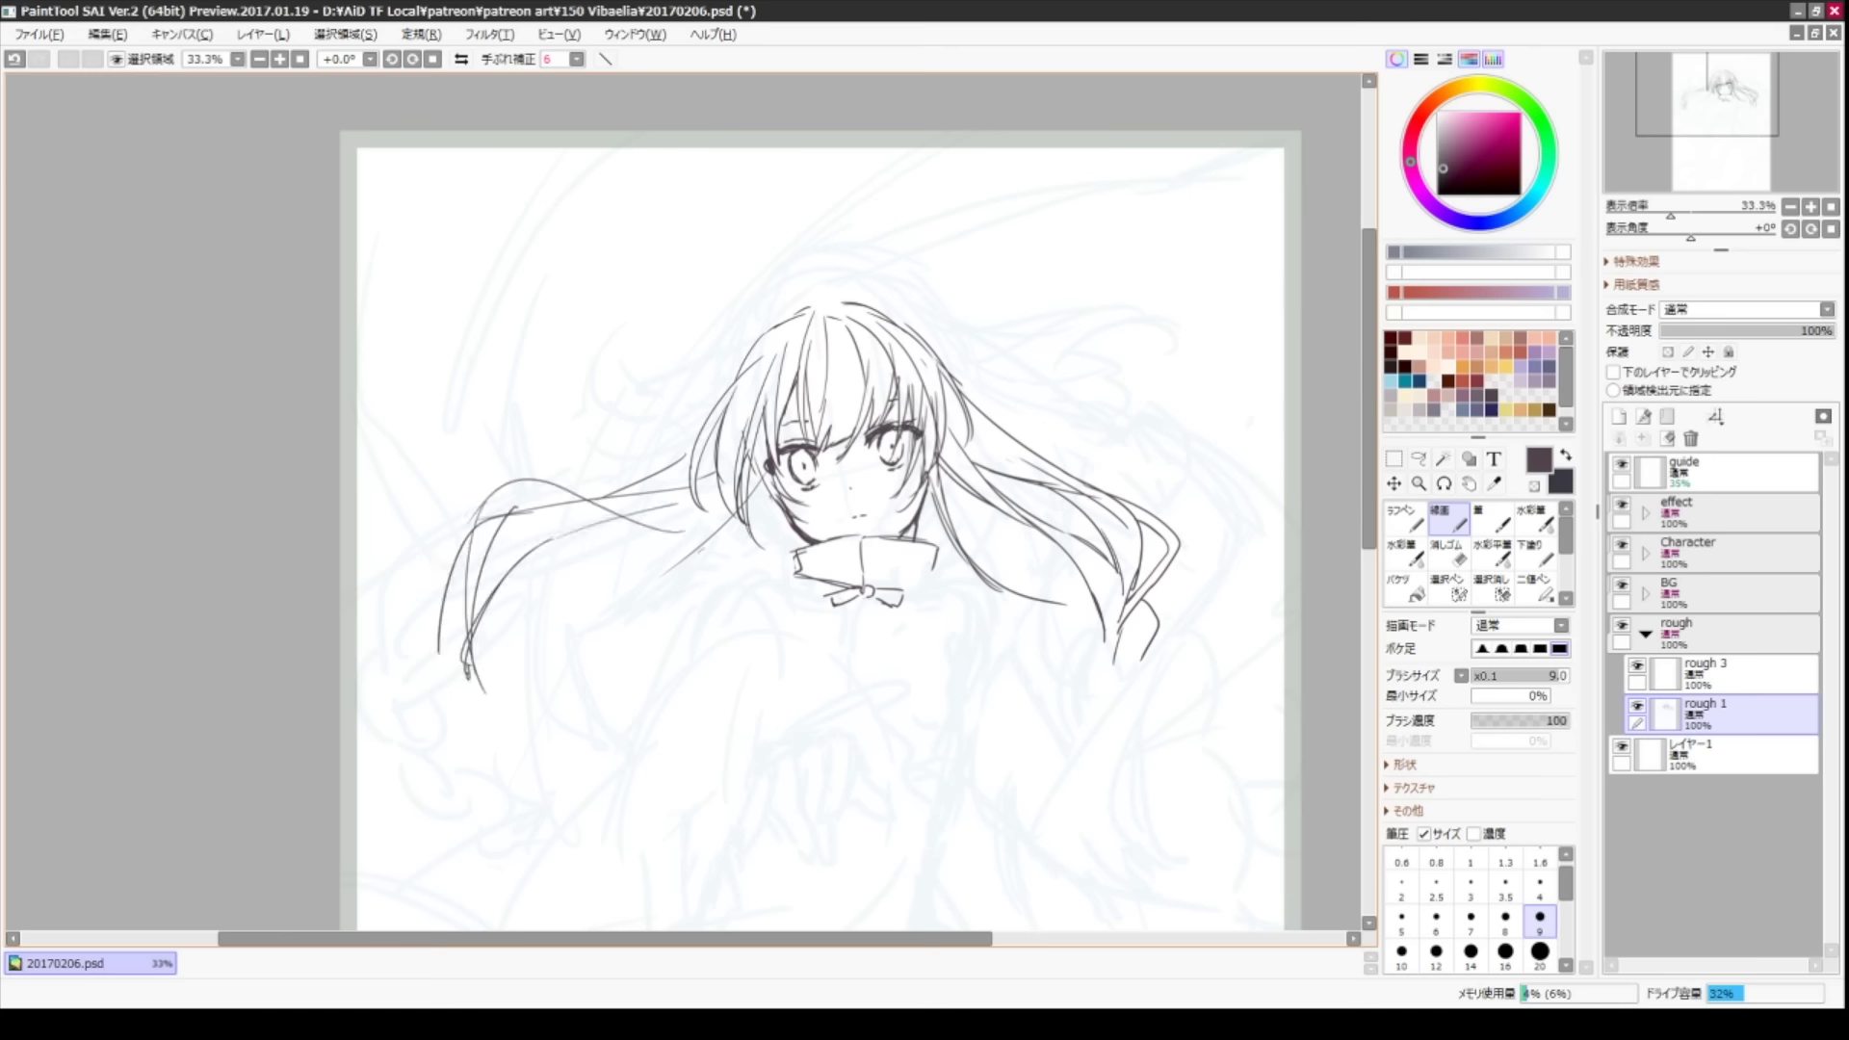
- Add inner strands and the lower contour to the left pigtail to give it volume
{"action": "left_click_drag", "start_coordinate": [602, 472], "coordinate": [485, 517]}
{"action": "mouse_move", "coordinate": [655, 553]}
{"action": "left_mouse_down"}
{"action": "mouse_move", "coordinate": [545, 496]}
{"action": "mouse_move", "coordinate": [489, 607]}
{"action": "left_mouse_up"}
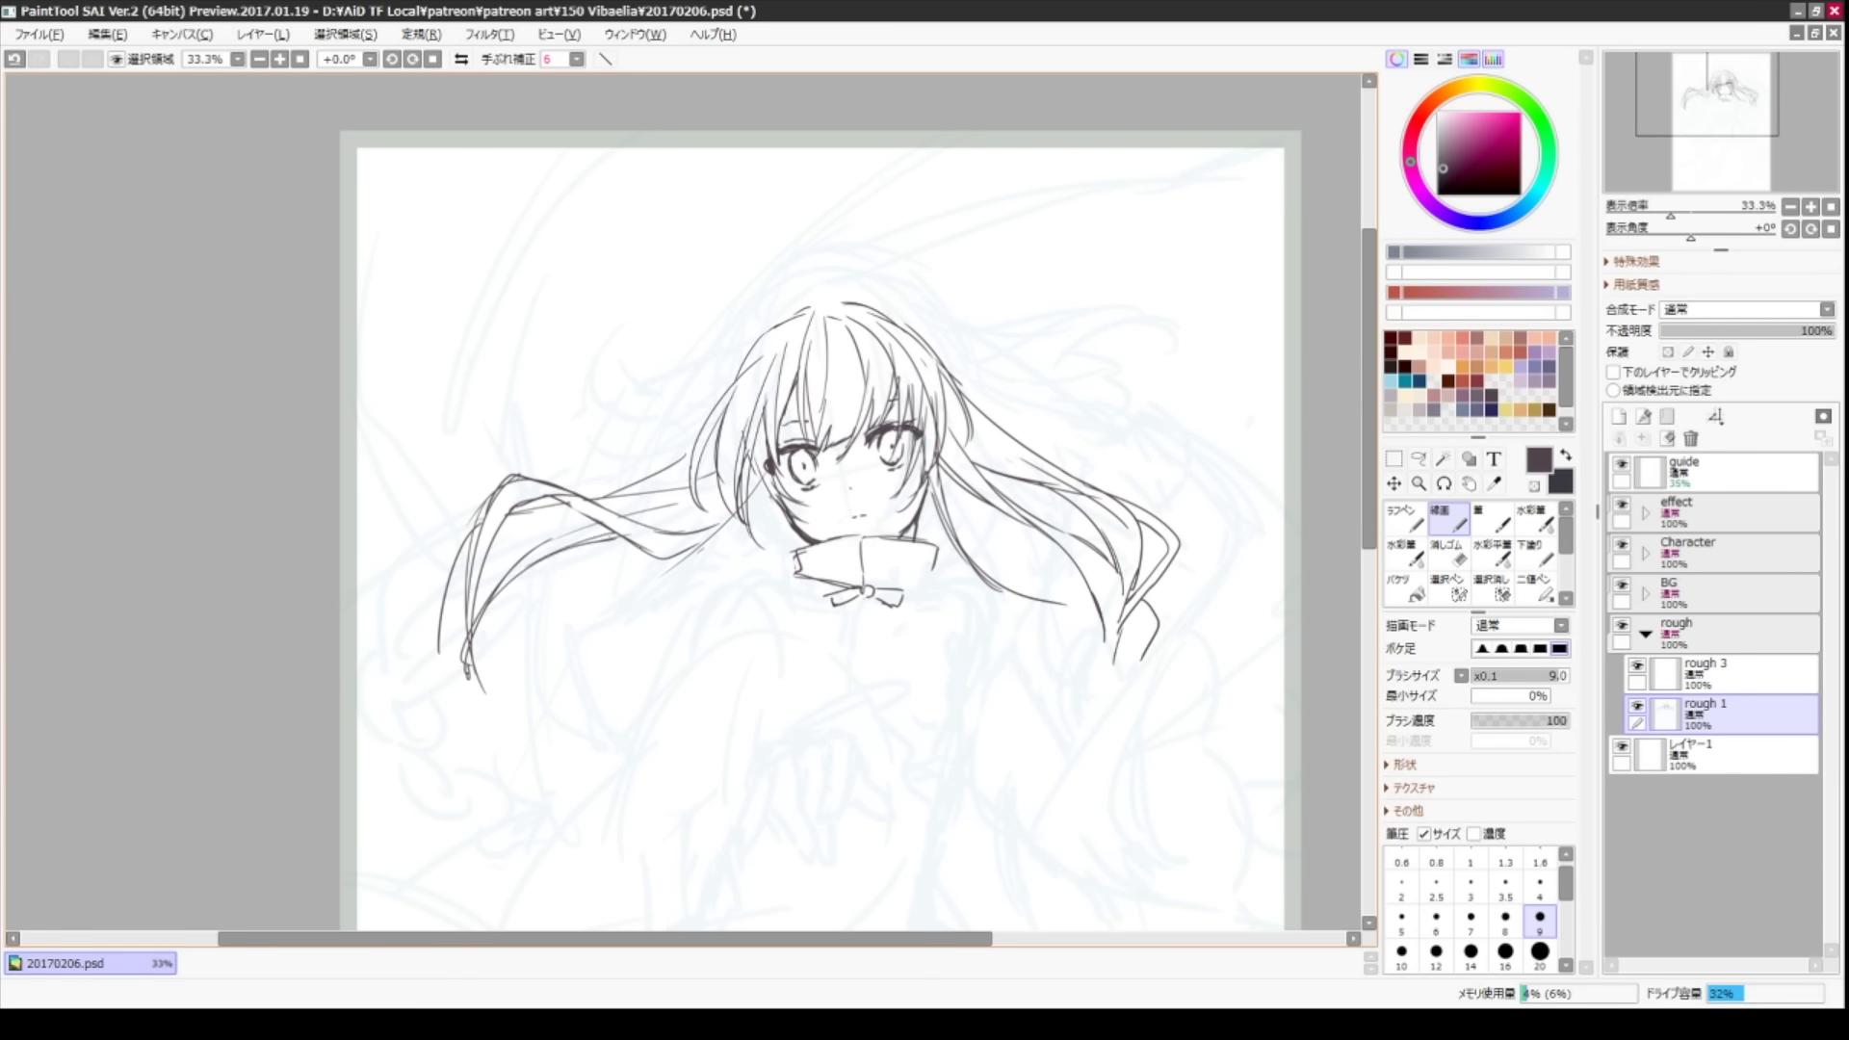
{"action": "left_click_drag", "start_coordinate": [712, 532], "coordinate": [482, 667]}
{"action": "left_click_drag", "start_coordinate": [644, 563], "coordinate": [484, 655]}
{"action": "left_click_drag", "start_coordinate": [658, 562], "coordinate": [622, 588]}
- Draw interlocking braid segments hanging from the end of the right pigtail
{"action": "left_click_drag", "start_coordinate": [867, 481], "coordinate": [790, 419]}
{"action": "left_click_drag", "start_coordinate": [1003, 541], "coordinate": [1079, 686]}
{"action": "mouse_move", "coordinate": [1048, 576]}
{"action": "left_mouse_down"}
{"action": "mouse_move", "coordinate": [1094, 677]}
{"action": "mouse_move", "coordinate": [1059, 743]}
{"action": "left_mouse_up"}
{"action": "left_click_drag", "start_coordinate": [1098, 659], "coordinate": [1007, 775]}
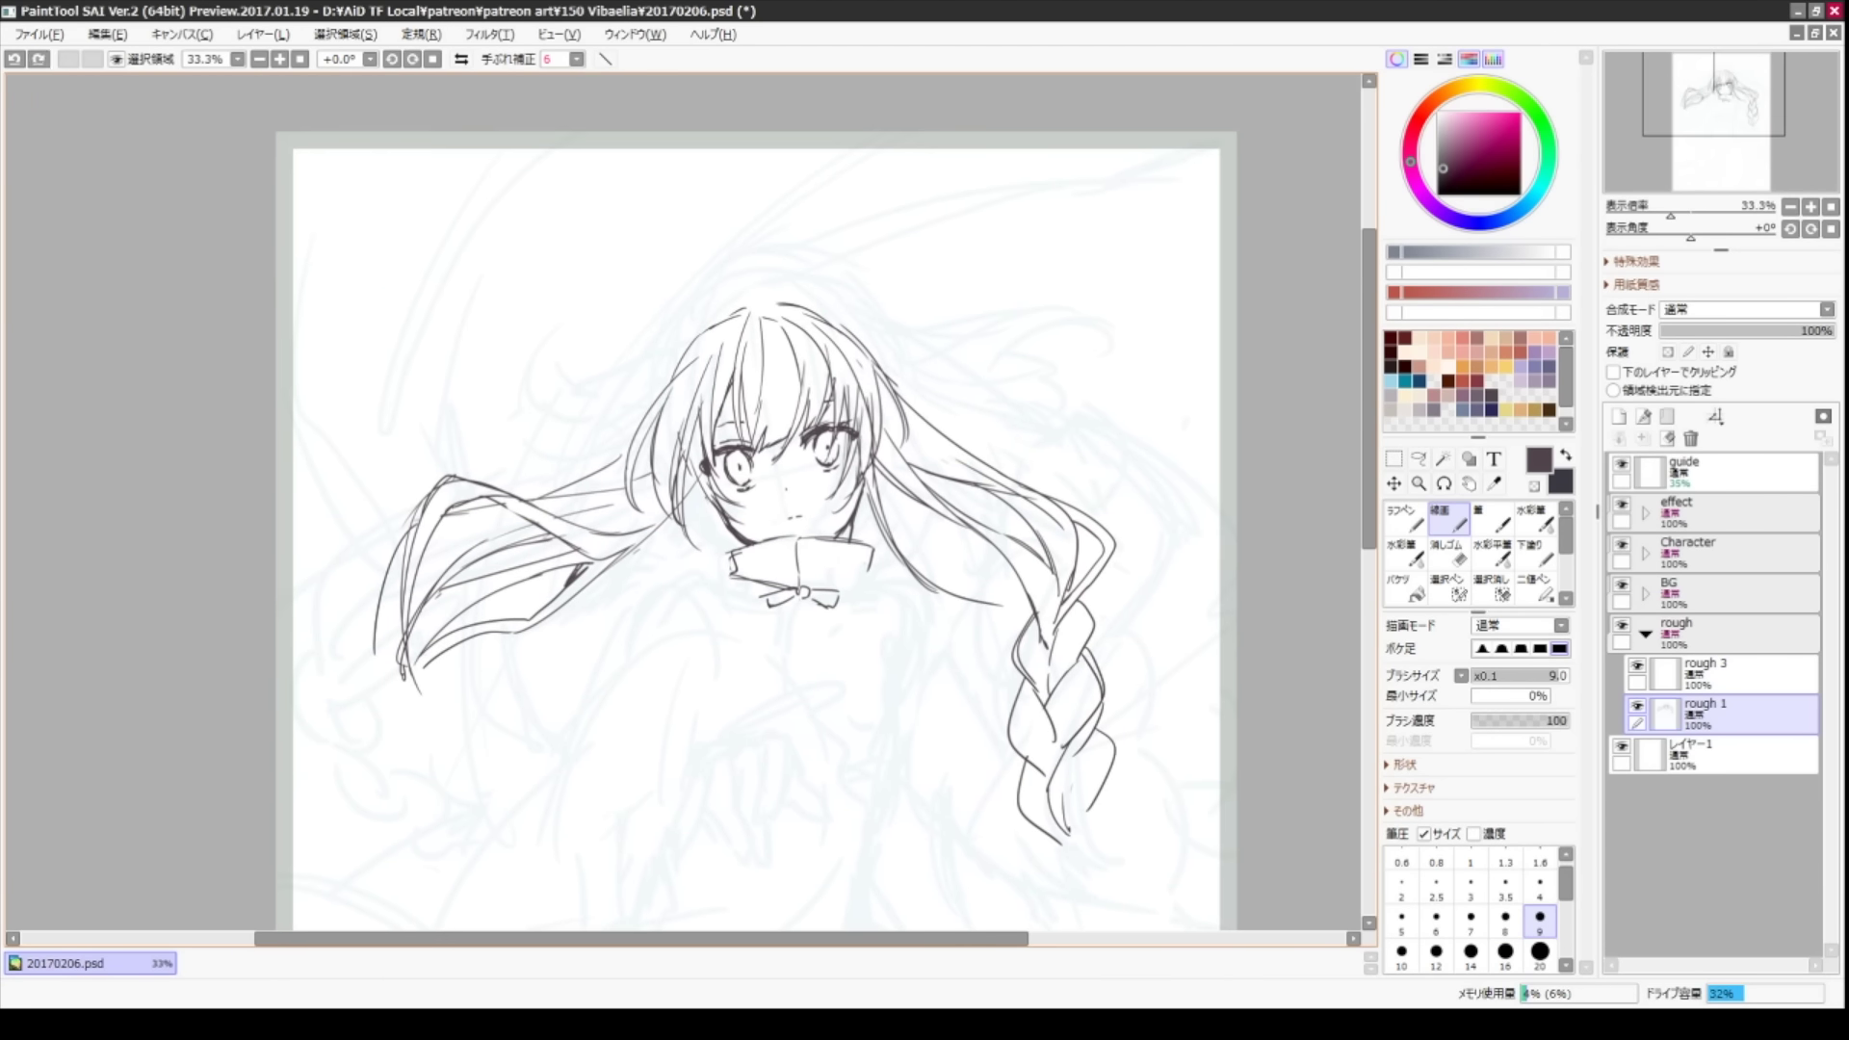
- Add strands where the left pigtail leaves the head and draw a headband across the crown
{"action": "left_click_drag", "start_coordinate": [708, 490], "coordinate": [619, 614]}
{"action": "key", "text": "ctrl+z"}
{"action": "left_click_drag", "start_coordinate": [636, 453], "coordinate": [535, 501]}
{"action": "mouse_move", "coordinate": [741, 318]}
{"action": "left_mouse_down"}
{"action": "mouse_move", "coordinate": [651, 409]}
{"action": "mouse_move", "coordinate": [867, 332]}
{"action": "mouse_move", "coordinate": [900, 394]}
{"action": "left_mouse_up"}
{"action": "mouse_move", "coordinate": [674, 358]}
{"action": "left_mouse_down"}
{"action": "mouse_move", "coordinate": [852, 304]}
{"action": "mouse_move", "coordinate": [865, 316]}
{"action": "left_mouse_up"}
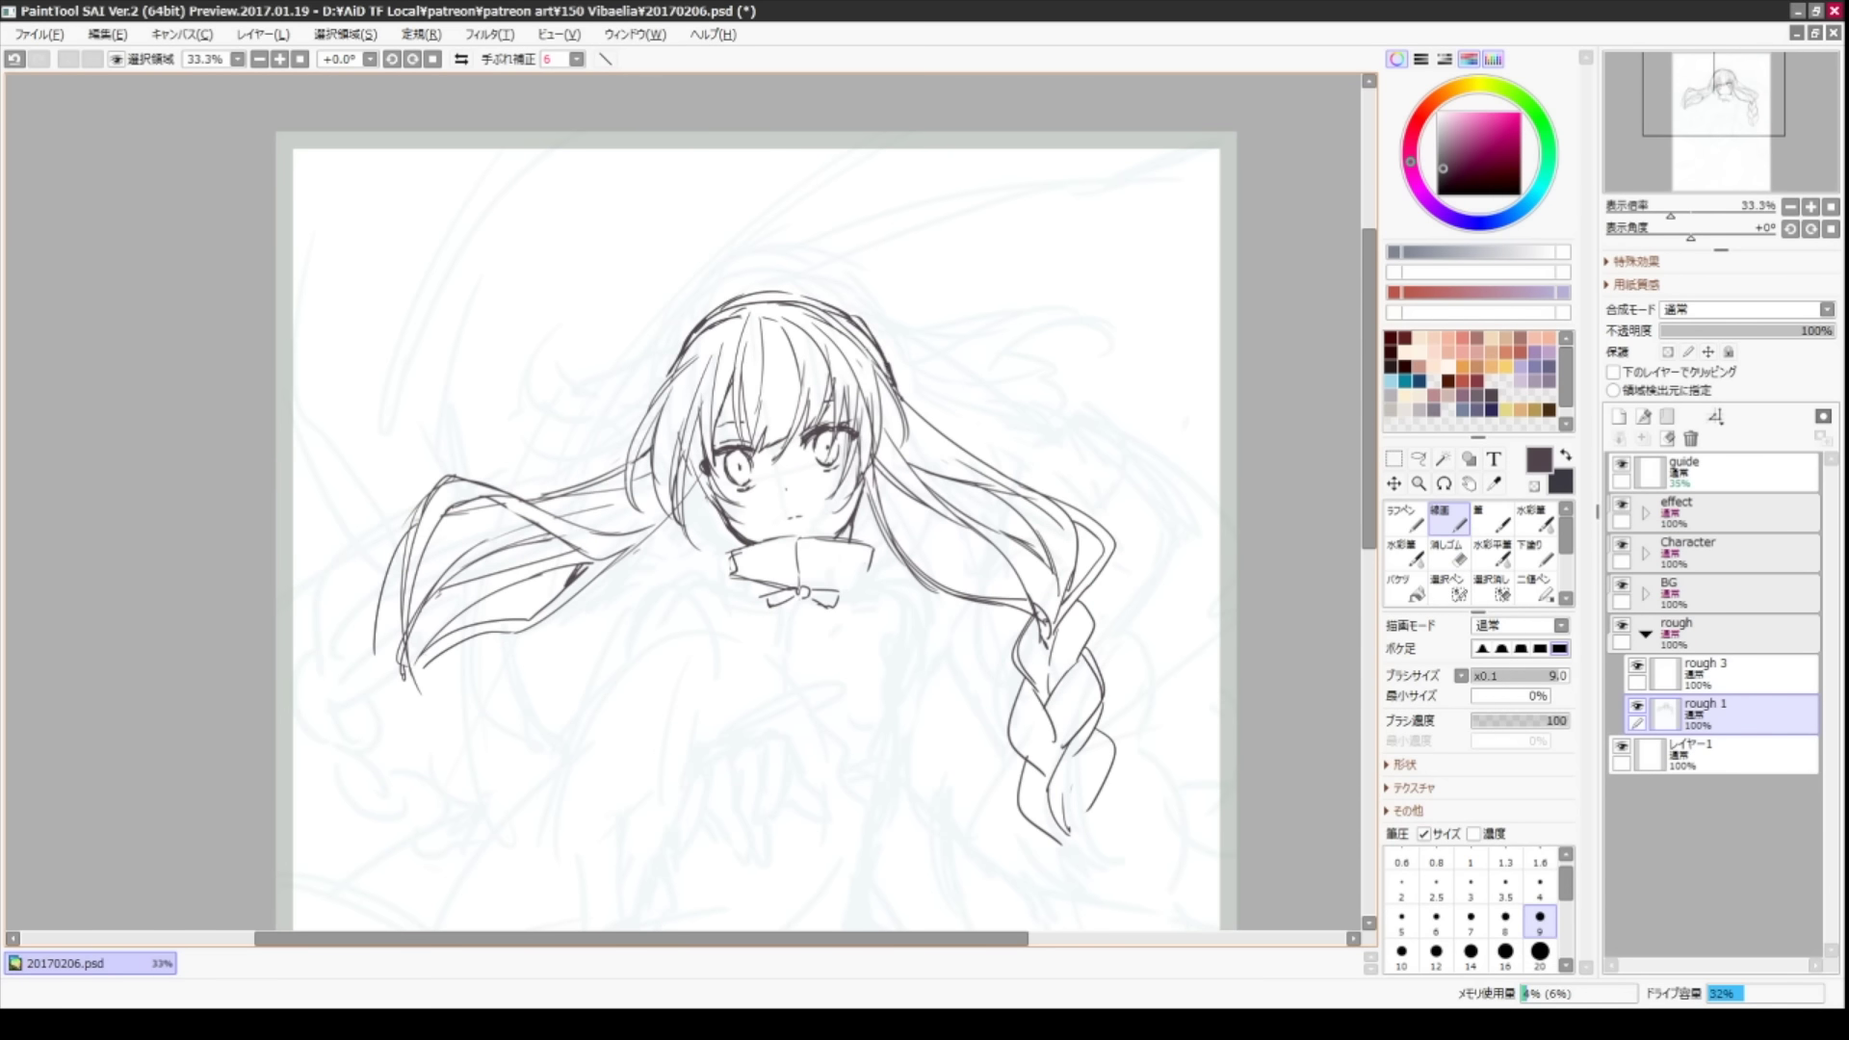
- Add ribbon tails to the neck bow, curved capelet lines below the collar, and a long loose lock on the right
{"action": "left_click_drag", "start_coordinate": [809, 589], "coordinate": [830, 628]}
{"action": "mouse_move", "coordinate": [708, 576]}
{"action": "left_mouse_down"}
{"action": "mouse_move", "coordinate": [740, 578]}
{"action": "mouse_move", "coordinate": [732, 545]}
{"action": "left_mouse_up"}
{"action": "left_click_drag", "start_coordinate": [766, 590], "coordinate": [790, 631]}
{"action": "left_click_drag", "start_coordinate": [885, 450], "coordinate": [867, 701]}
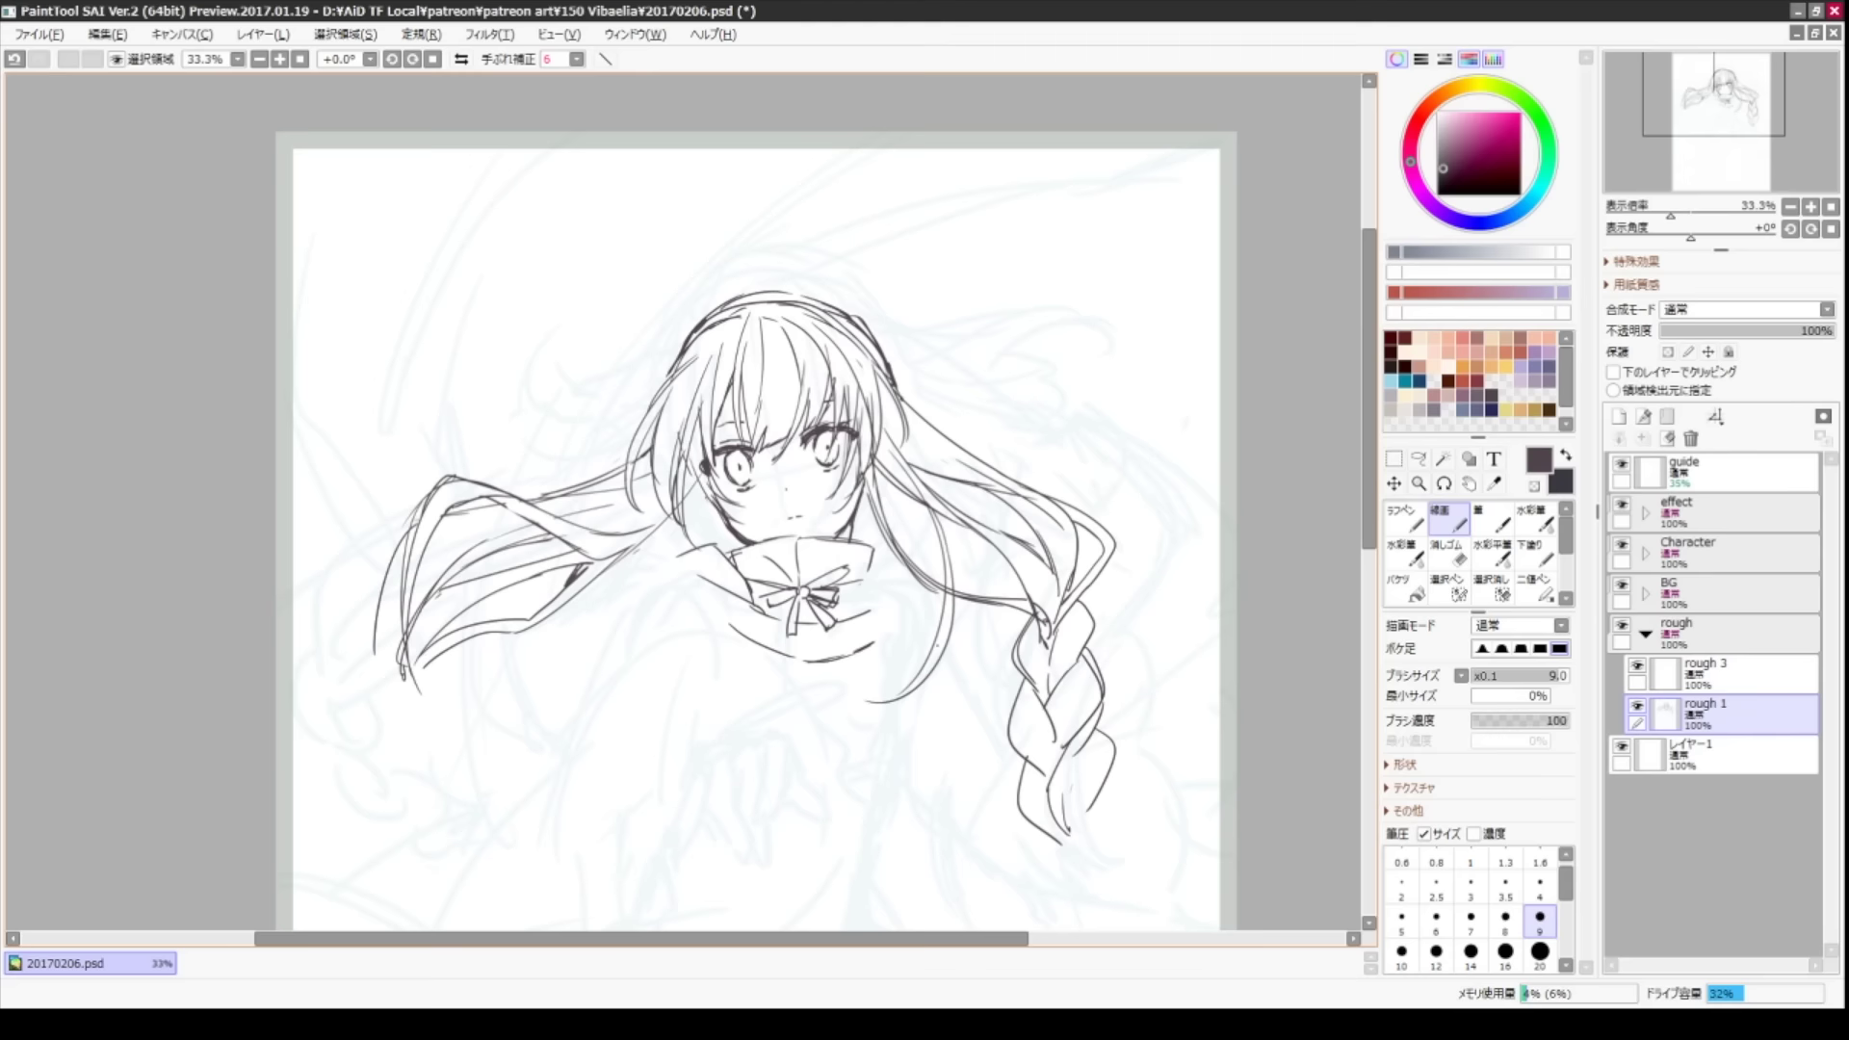
- Draw interlocking braid segments hanging from the end of the left pigtail
{"action": "left_click_drag", "start_coordinate": [674, 578], "coordinate": [691, 552]}
{"action": "mouse_move", "coordinate": [578, 554]}
{"action": "left_mouse_down"}
{"action": "mouse_move", "coordinate": [472, 578]}
{"action": "mouse_move", "coordinate": [445, 664]}
{"action": "left_mouse_up"}
{"action": "mouse_move", "coordinate": [445, 664]}
{"action": "left_mouse_down"}
{"action": "mouse_move", "coordinate": [503, 637]}
{"action": "mouse_move", "coordinate": [444, 689]}
{"action": "left_mouse_up"}
{"action": "left_click_drag", "start_coordinate": [502, 650], "coordinate": [478, 674]}
{"action": "left_click_drag", "start_coordinate": [434, 696], "coordinate": [487, 713]}
- Erase the tip of the right braid and finish the braid with a large ribbon bow
{"action": "left_click_drag", "start_coordinate": [732, 501], "coordinate": [612, 318]}
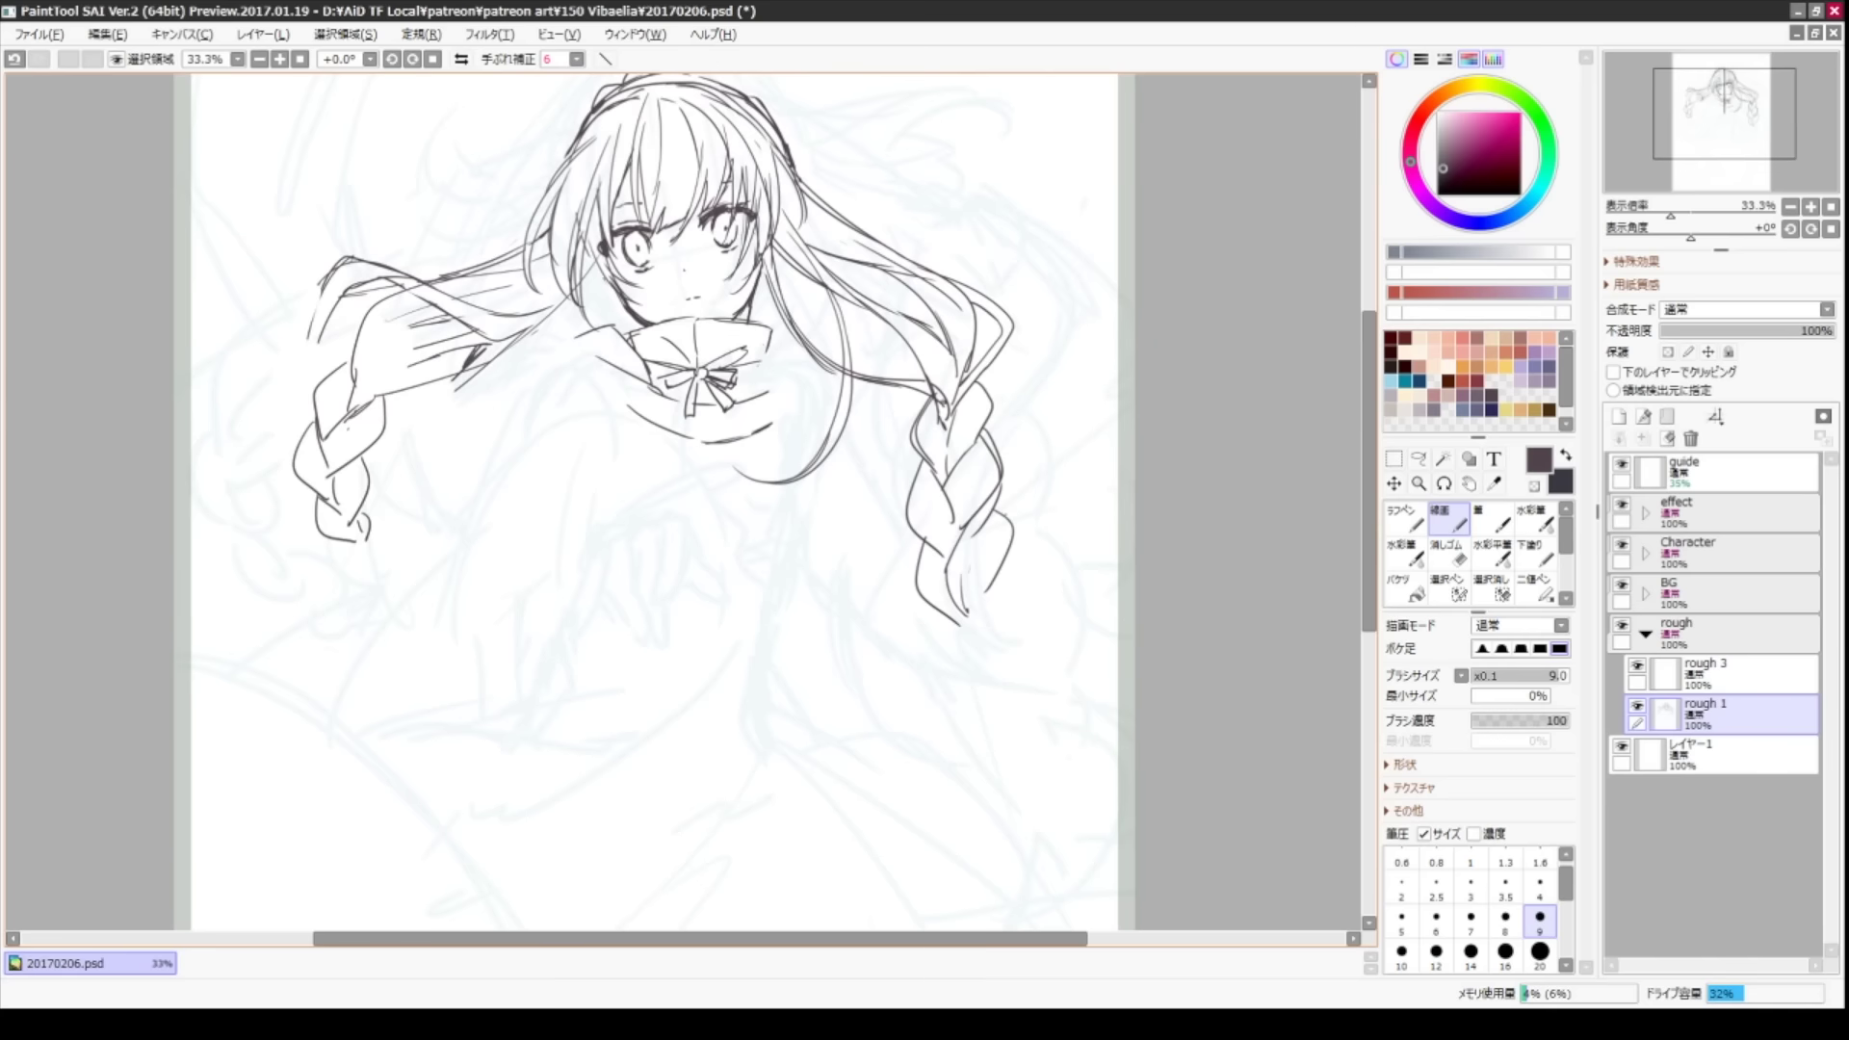
{"action": "left_click_drag", "start_coordinate": [963, 578], "coordinate": [992, 650]}
{"action": "key", "text": "e"}
{"action": "left_click_drag", "start_coordinate": [968, 578], "coordinate": [1002, 636]}
{"action": "key", "text": "n"}
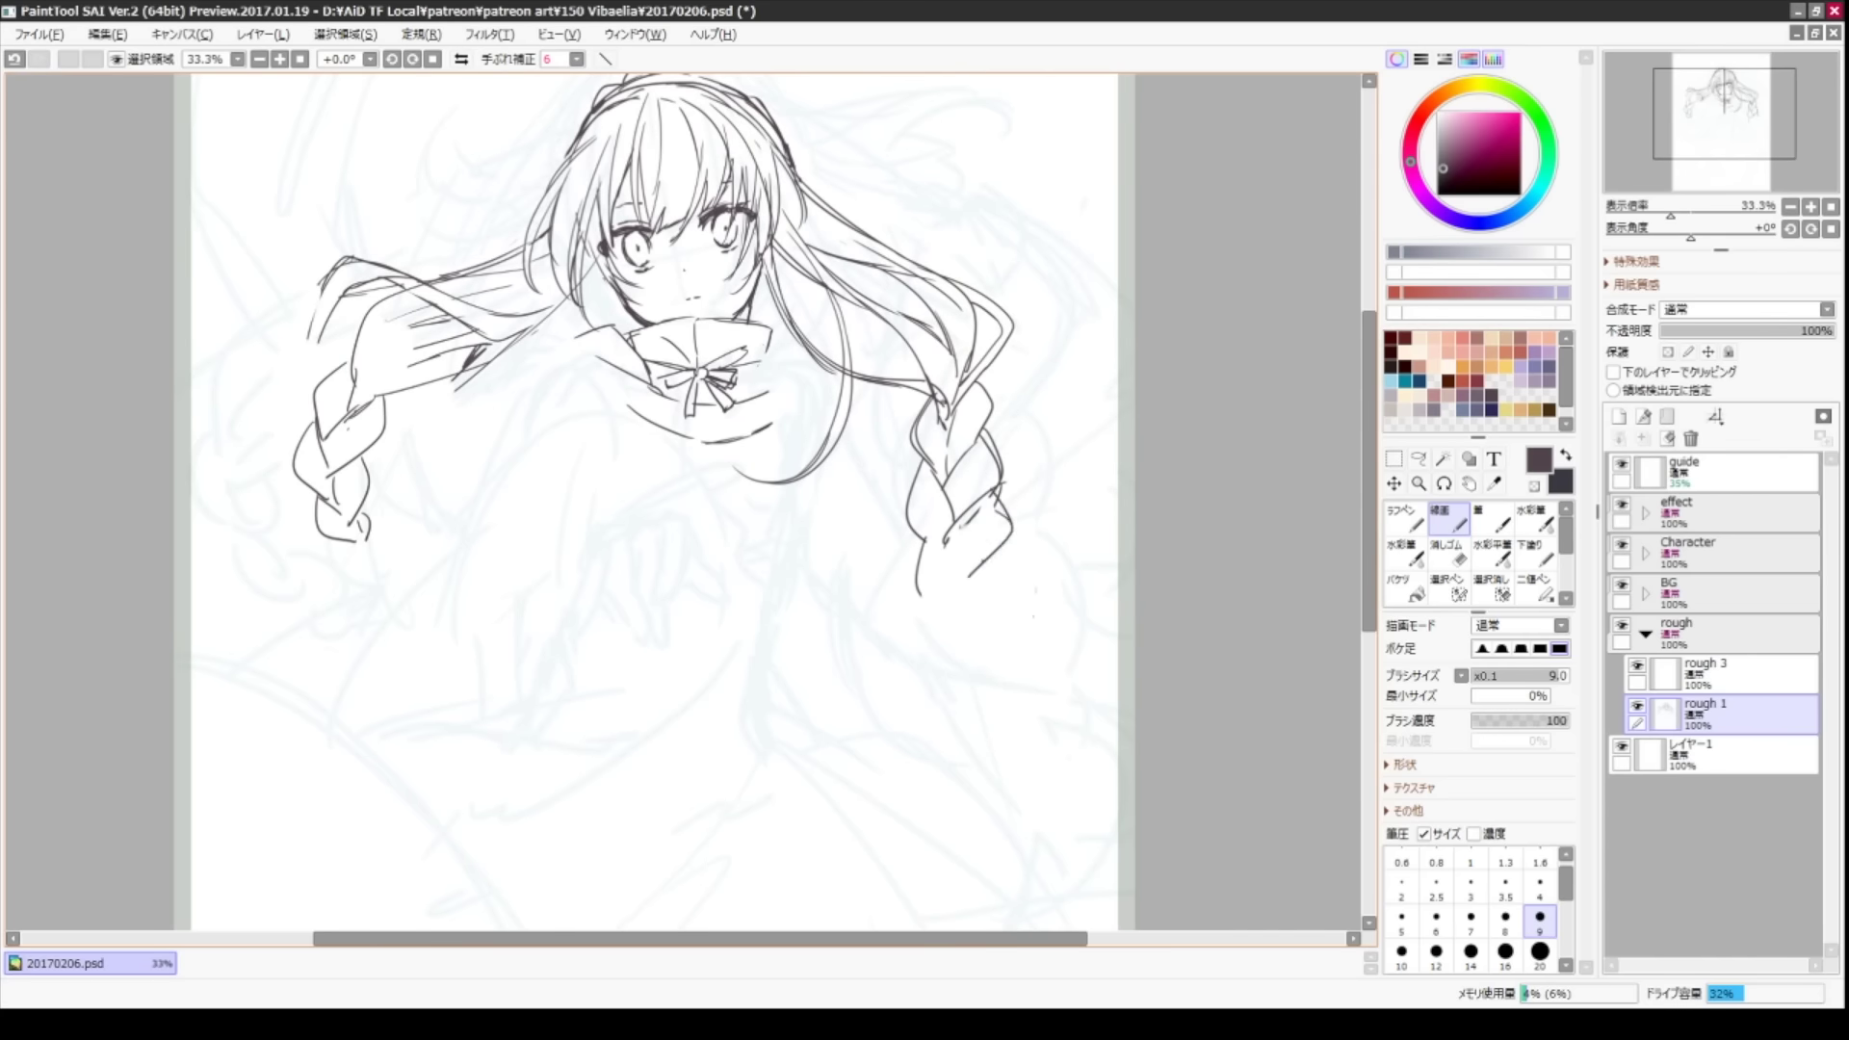
{"action": "left_click_drag", "start_coordinate": [968, 496], "coordinate": [1021, 578]}
{"action": "left_click_drag", "start_coordinate": [915, 539], "coordinate": [964, 612]}
{"action": "left_click_drag", "start_coordinate": [940, 481], "coordinate": [944, 544]}
{"action": "mouse_move", "coordinate": [973, 520]}
{"action": "left_mouse_down"}
{"action": "mouse_move", "coordinate": [992, 646]}
{"action": "mouse_move", "coordinate": [1060, 558]}
{"action": "left_mouse_up"}
{"action": "left_click_drag", "start_coordinate": [963, 626], "coordinate": [953, 688]}
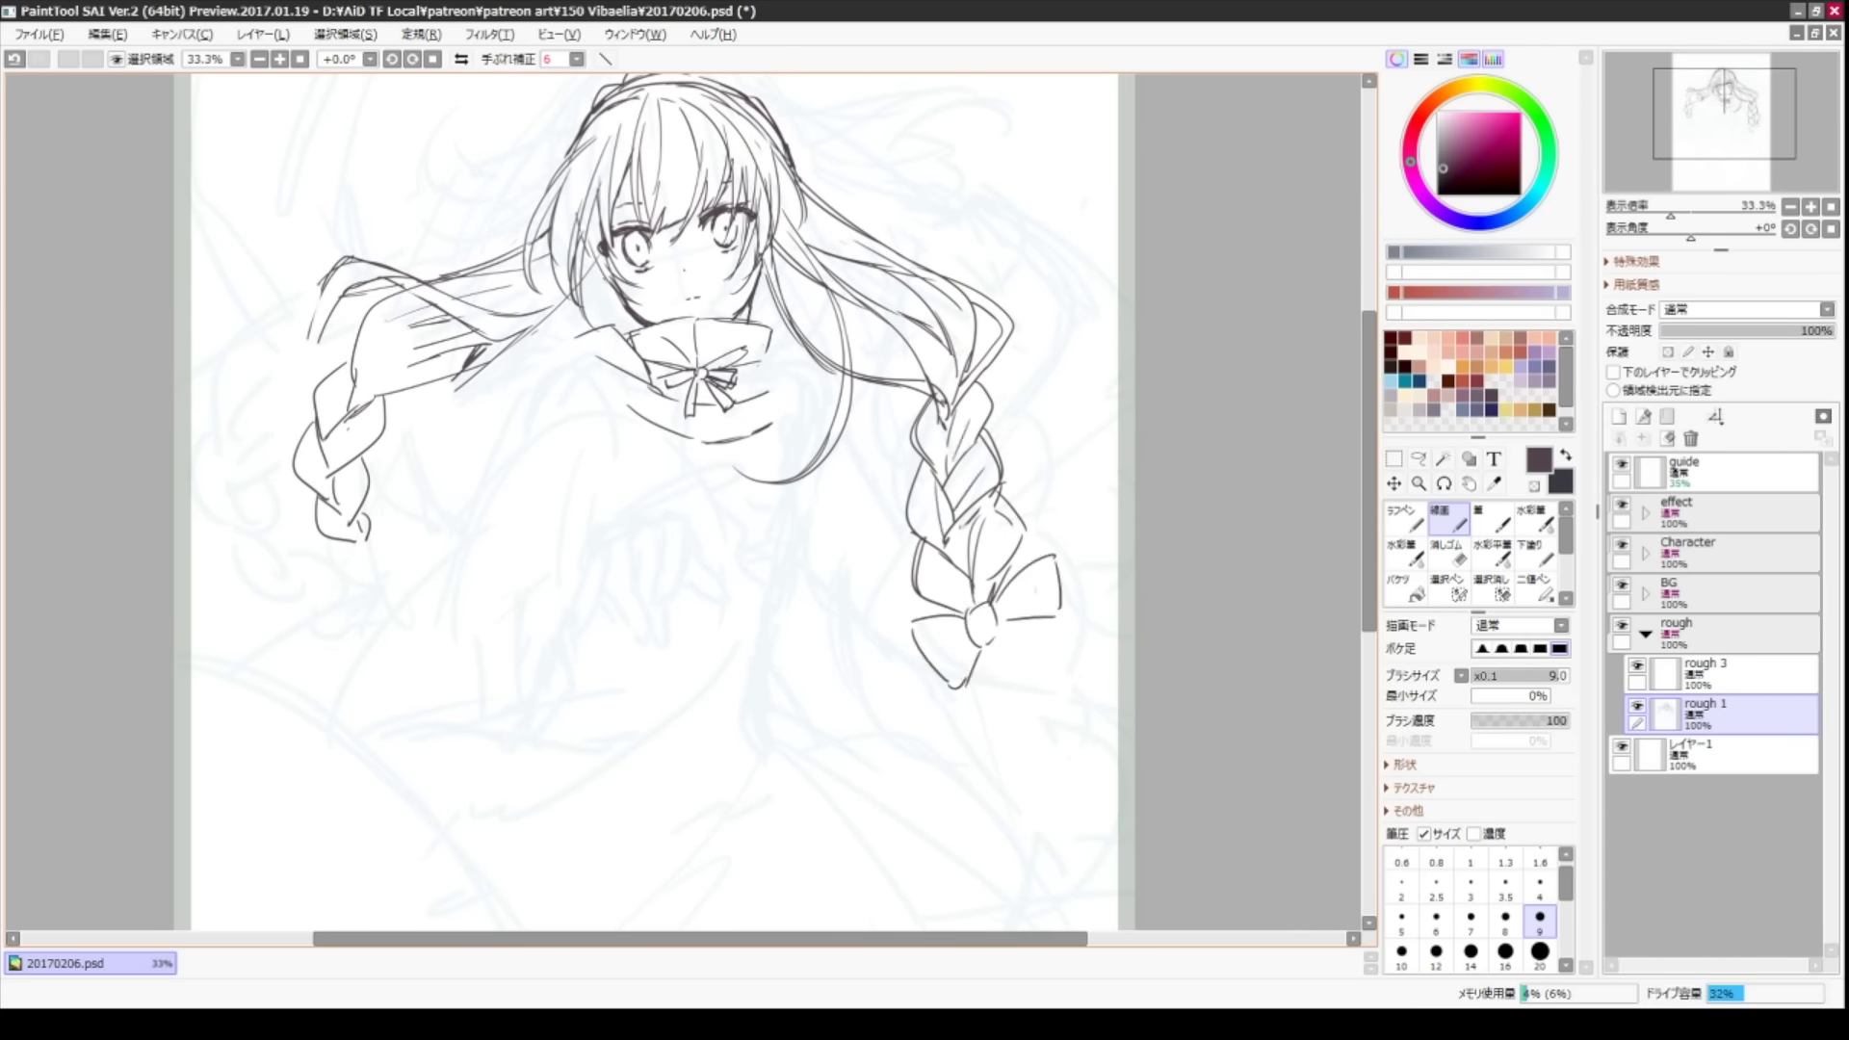
- Erase the right braid's lower half together with its bow and redraw the braid segments
{"action": "left_click_drag", "start_coordinate": [1151, 524], "coordinate": [1247, 524]}
{"action": "key", "text": "e"}
{"action": "left_click_drag", "start_coordinate": [1059, 540], "coordinate": [1088, 713]}
{"action": "key", "text": "ctrl+z"}
{"action": "left_click_drag", "start_coordinate": [1247, 524], "coordinate": [1199, 524]}
{"action": "left_click_drag", "start_coordinate": [963, 540], "coordinate": [1060, 694]}
{"action": "key", "text": "n"}
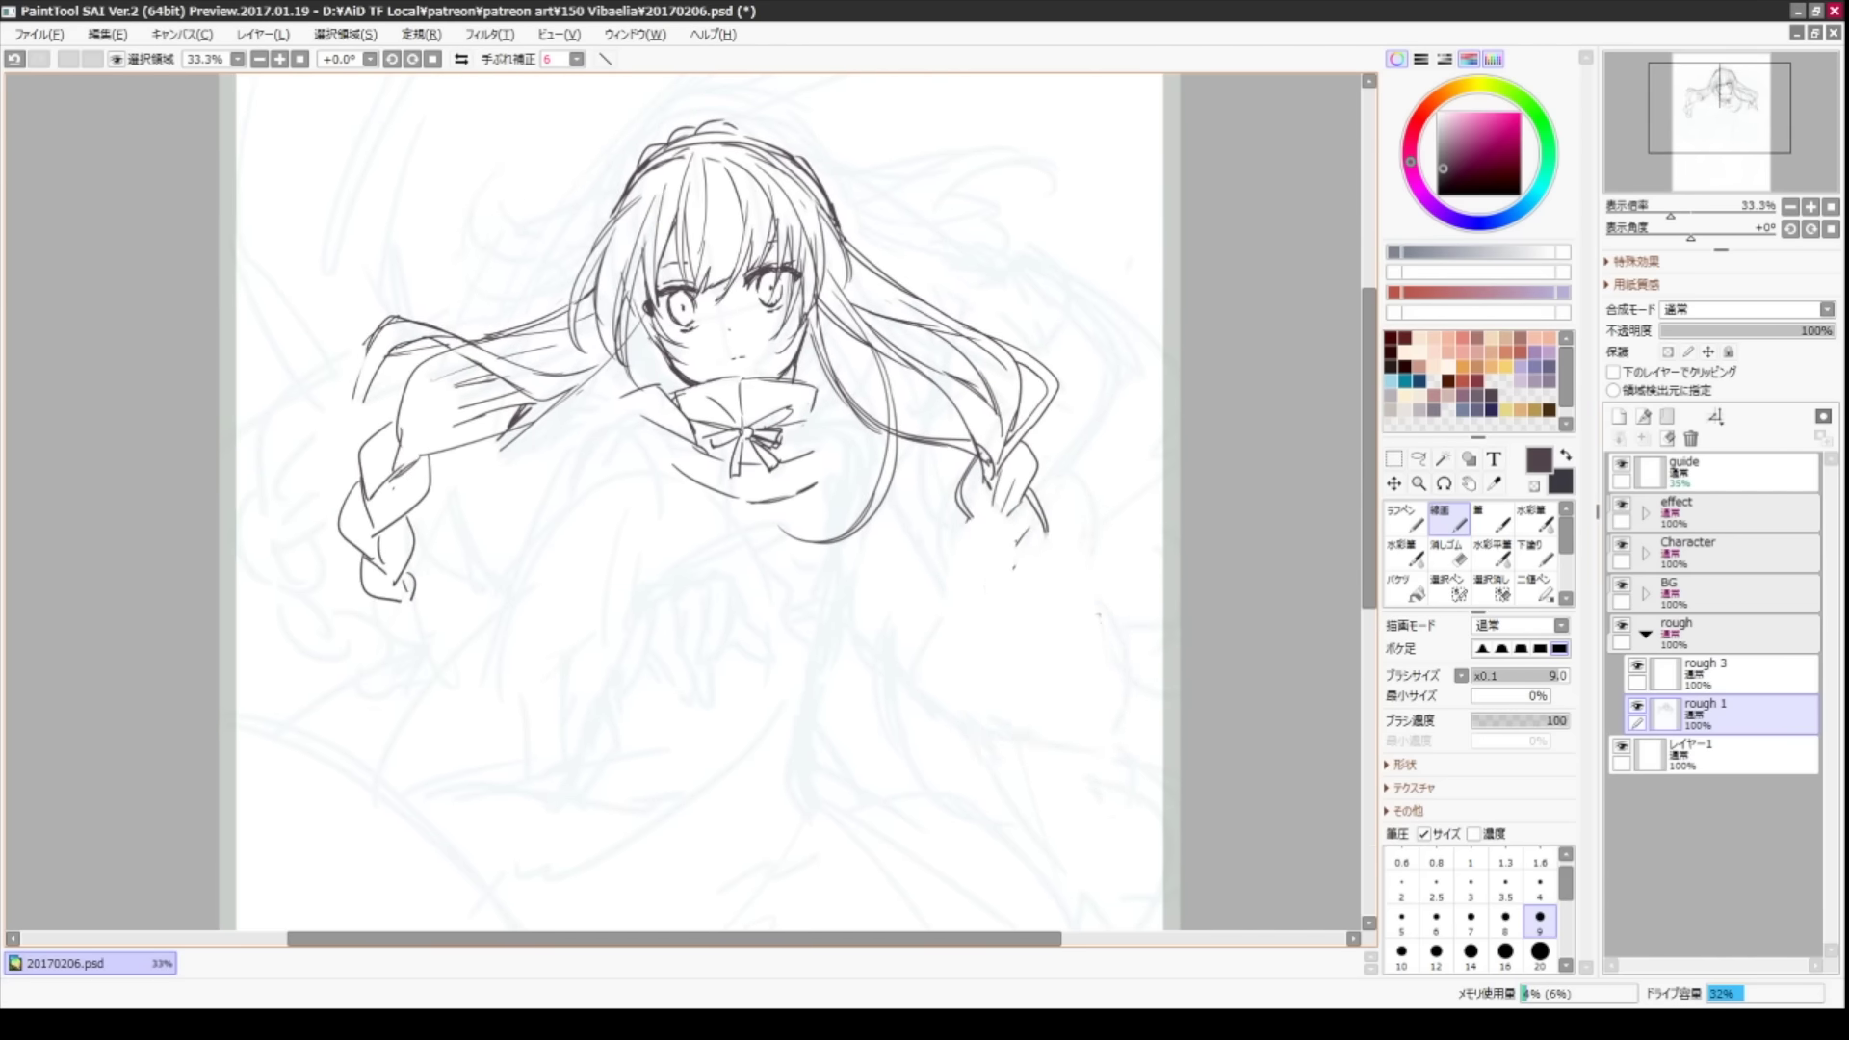
{"action": "left_click_drag", "start_coordinate": [977, 542], "coordinate": [973, 644]}
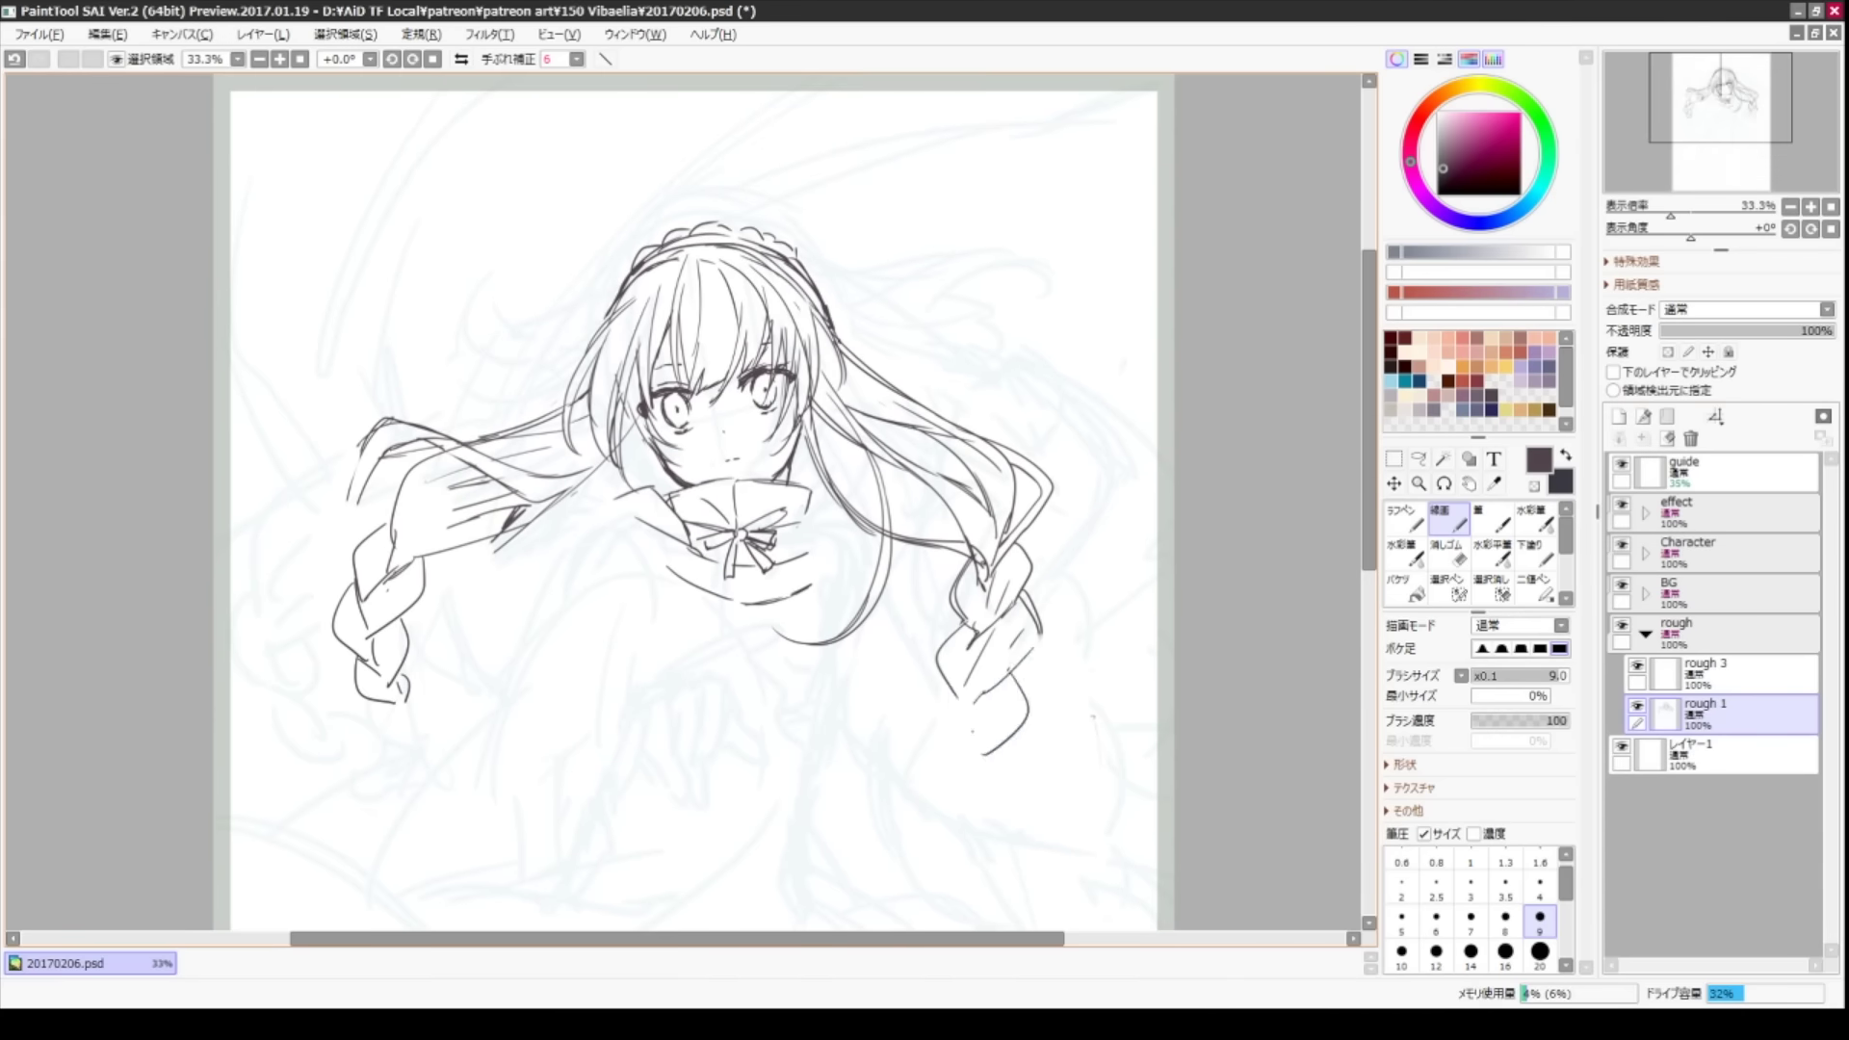
- Create a new layer and rough out both braids in red, giving the right one a bow and a sweeping loose end
{"action": "key", "text": "ctrl+shift+n"}
{"action": "left_click_drag", "start_coordinate": [997, 448], "coordinate": [1026, 549]}
{"action": "left_click_drag", "start_coordinate": [865, 443], "coordinate": [913, 631]}
{"action": "mouse_move", "coordinate": [963, 674]}
{"action": "left_mouse_down"}
{"action": "mouse_move", "coordinate": [946, 530]}
{"action": "mouse_move", "coordinate": [1011, 665]}
{"action": "left_mouse_up"}
{"action": "mouse_move", "coordinate": [968, 694]}
{"action": "left_mouse_down"}
{"action": "mouse_move", "coordinate": [1156, 636]}
{"action": "mouse_move", "coordinate": [1102, 770]}
{"action": "left_mouse_up"}
{"action": "left_click_drag", "start_coordinate": [1108, 799], "coordinate": [915, 872]}
{"action": "mouse_move", "coordinate": [405, 318]}
{"action": "left_mouse_down"}
{"action": "mouse_move", "coordinate": [481, 453]}
{"action": "mouse_move", "coordinate": [463, 540]}
{"action": "mouse_move", "coordinate": [491, 559]}
{"action": "left_mouse_up"}
{"action": "left_click_drag", "start_coordinate": [674, 482], "coordinate": [790, 502]}
- Lower the red guide layer's opacity to 27% and return to the rough 1 layer with the dark line color
{"action": "left_click_drag", "start_coordinate": [1816, 330], "coordinate": [1705, 331]}
{"action": "left_click", "coordinate": [1725, 751]}
{"action": "key", "text": "x"}
- With brush size 8, draw the right braid, its ribbon bow and the sweeping hair end along the red guide
{"action": "mouse_move", "coordinate": [1050, 462]}
{"action": "left_mouse_down"}
{"action": "mouse_move", "coordinate": [961, 463]}
{"action": "mouse_move", "coordinate": [934, 528]}
{"action": "left_mouse_up"}
{"action": "left_click", "coordinate": [1506, 916]}
{"action": "left_click_drag", "start_coordinate": [939, 453], "coordinate": [1002, 578]}
{"action": "left_click_drag", "start_coordinate": [973, 501], "coordinate": [1048, 663]}
{"action": "mouse_move", "coordinate": [983, 606]}
{"action": "left_mouse_down"}
{"action": "mouse_move", "coordinate": [1038, 656]}
{"action": "mouse_move", "coordinate": [1096, 624]}
{"action": "mouse_move", "coordinate": [1118, 785]}
{"action": "mouse_move", "coordinate": [949, 770]}
{"action": "left_mouse_up"}
{"action": "left_click_drag", "start_coordinate": [1098, 664], "coordinate": [1108, 824]}
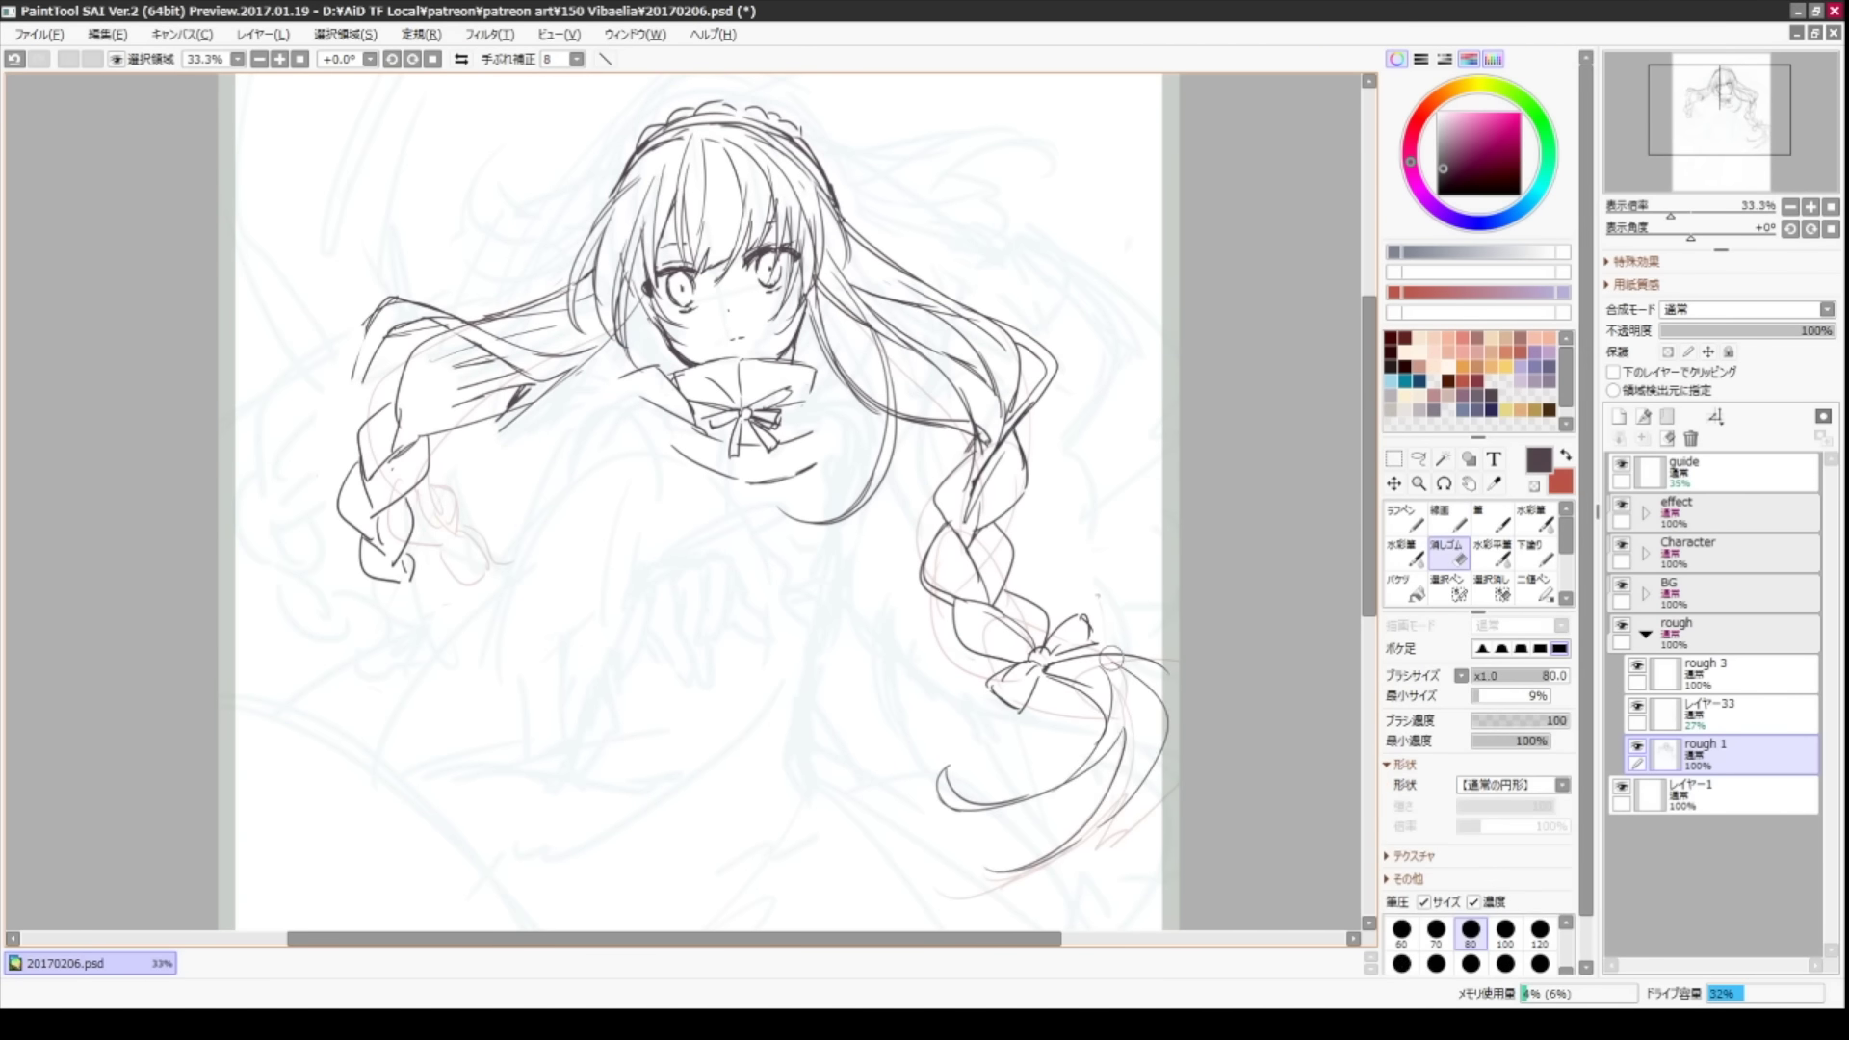
{"action": "mouse_move", "coordinate": [1065, 665]}
{"action": "left_mouse_down"}
{"action": "mouse_move", "coordinate": [1171, 733]}
{"action": "mouse_move", "coordinate": [1029, 818]}
{"action": "mouse_move", "coordinate": [1035, 862]}
{"action": "left_mouse_up"}
- Draw the pointed collar flaps spreading out on both sides of the neck bow
{"action": "left_click_drag", "start_coordinate": [1192, 741], "coordinate": [1308, 838]}
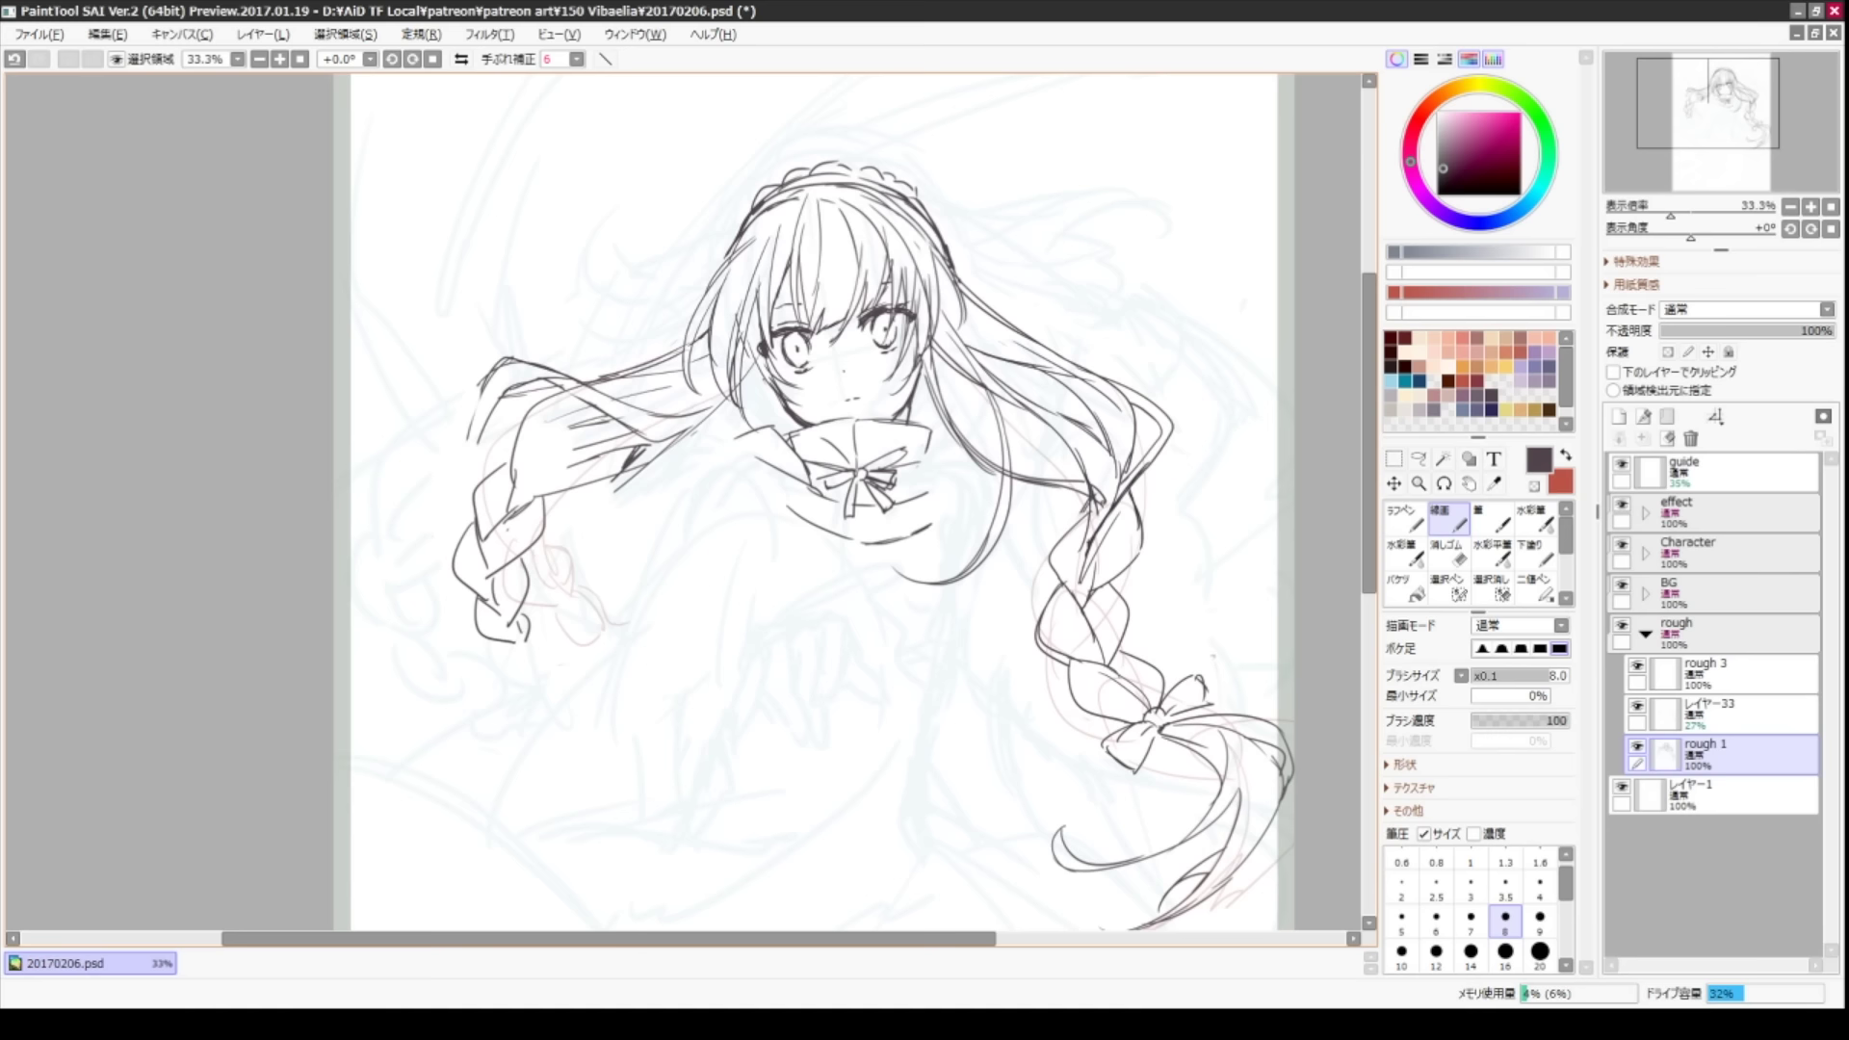
{"action": "mouse_move", "coordinate": [920, 442]}
{"action": "left_mouse_down"}
{"action": "mouse_move", "coordinate": [975, 494]}
{"action": "mouse_move", "coordinate": [997, 489]}
{"action": "left_mouse_up"}
{"action": "left_click_drag", "start_coordinate": [788, 438], "coordinate": [701, 472]}
- Sketch the frilled cuff's jagged outline and pleats in front of the girl's chest
{"action": "mouse_move", "coordinate": [795, 636]}
{"action": "left_mouse_down"}
{"action": "mouse_move", "coordinate": [768, 584]}
{"action": "mouse_move", "coordinate": [802, 560]}
{"action": "left_mouse_up"}
{"action": "mouse_move", "coordinate": [771, 551]}
{"action": "left_mouse_down"}
{"action": "mouse_move", "coordinate": [703, 605]}
{"action": "mouse_move", "coordinate": [665, 727]}
{"action": "left_mouse_up"}
{"action": "left_click_drag", "start_coordinate": [679, 665], "coordinate": [698, 756]}
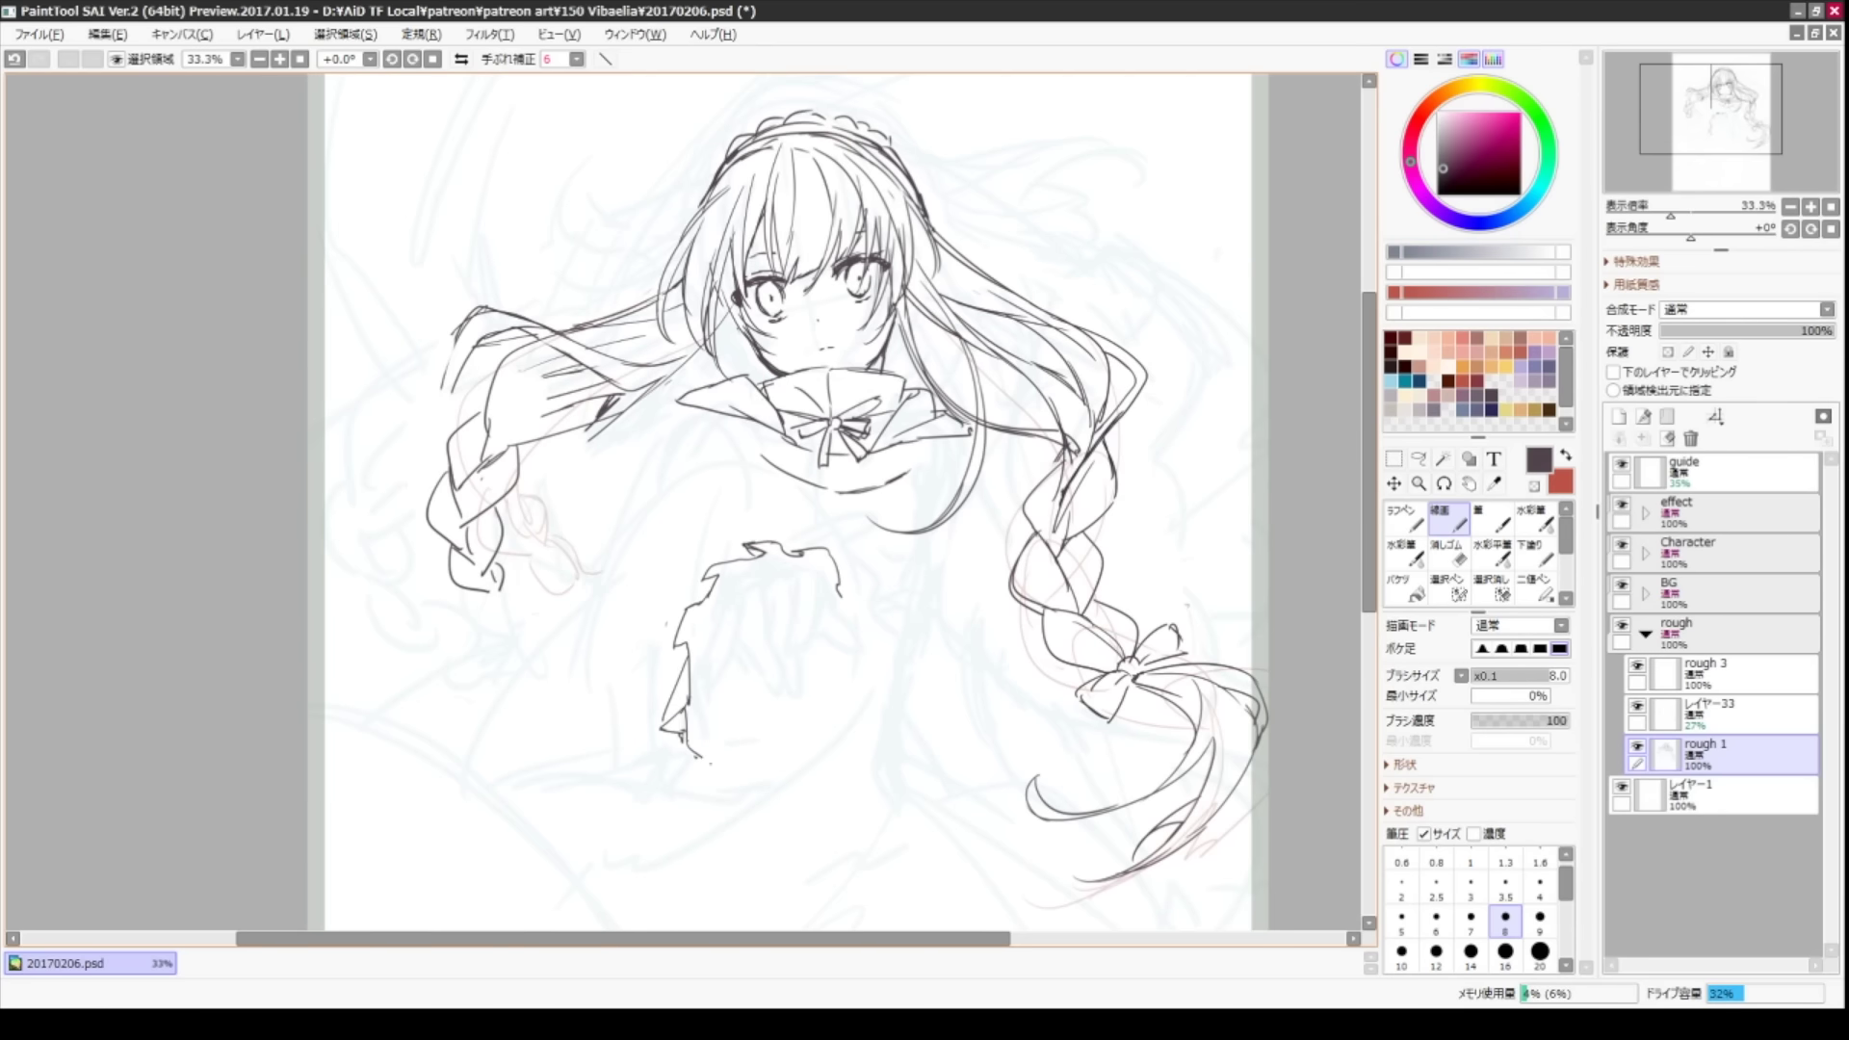
{"action": "left_click_drag", "start_coordinate": [751, 690], "coordinate": [821, 742]}
{"action": "left_click_drag", "start_coordinate": [839, 600], "coordinate": [880, 628]}
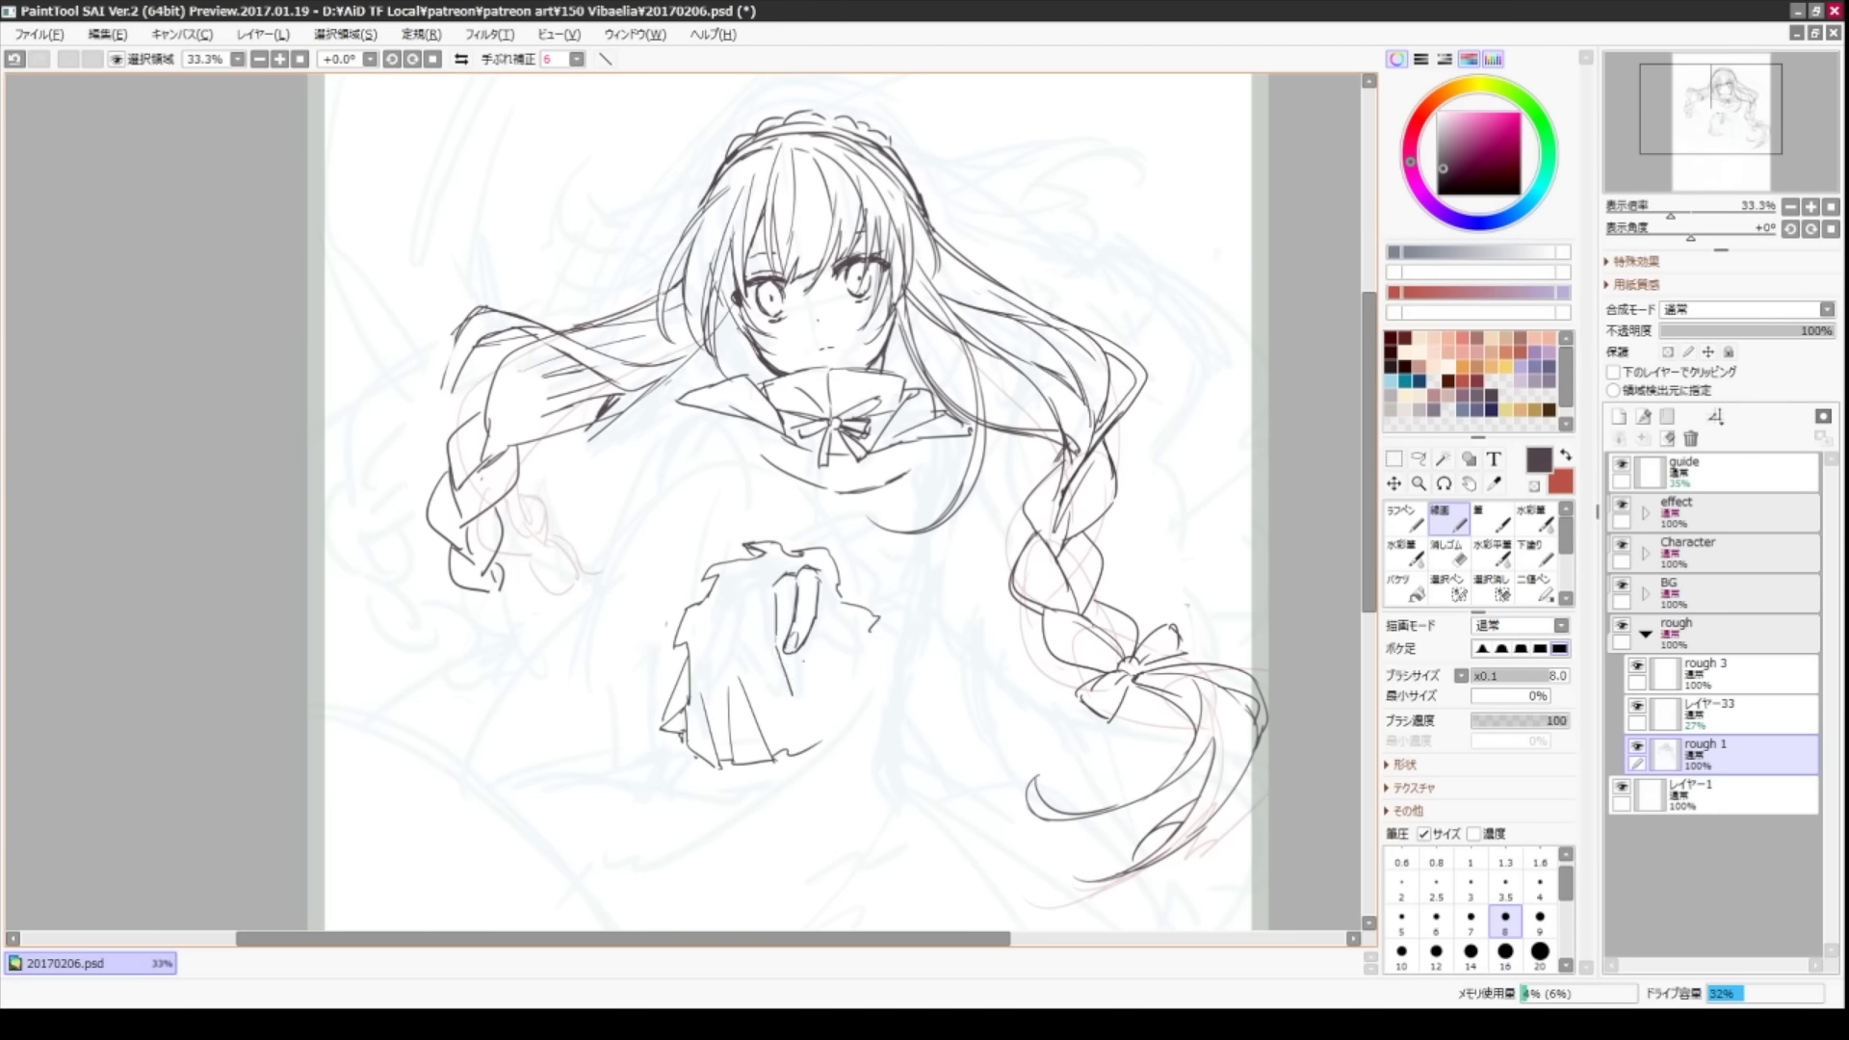
- Draw the hand with its bent fingers emerging from the frilled cuff
{"action": "left_click_drag", "start_coordinate": [795, 648], "coordinate": [800, 698]}
{"action": "left_click_drag", "start_coordinate": [807, 592], "coordinate": [801, 660]}
{"action": "left_click_drag", "start_coordinate": [809, 571], "coordinate": [852, 624]}
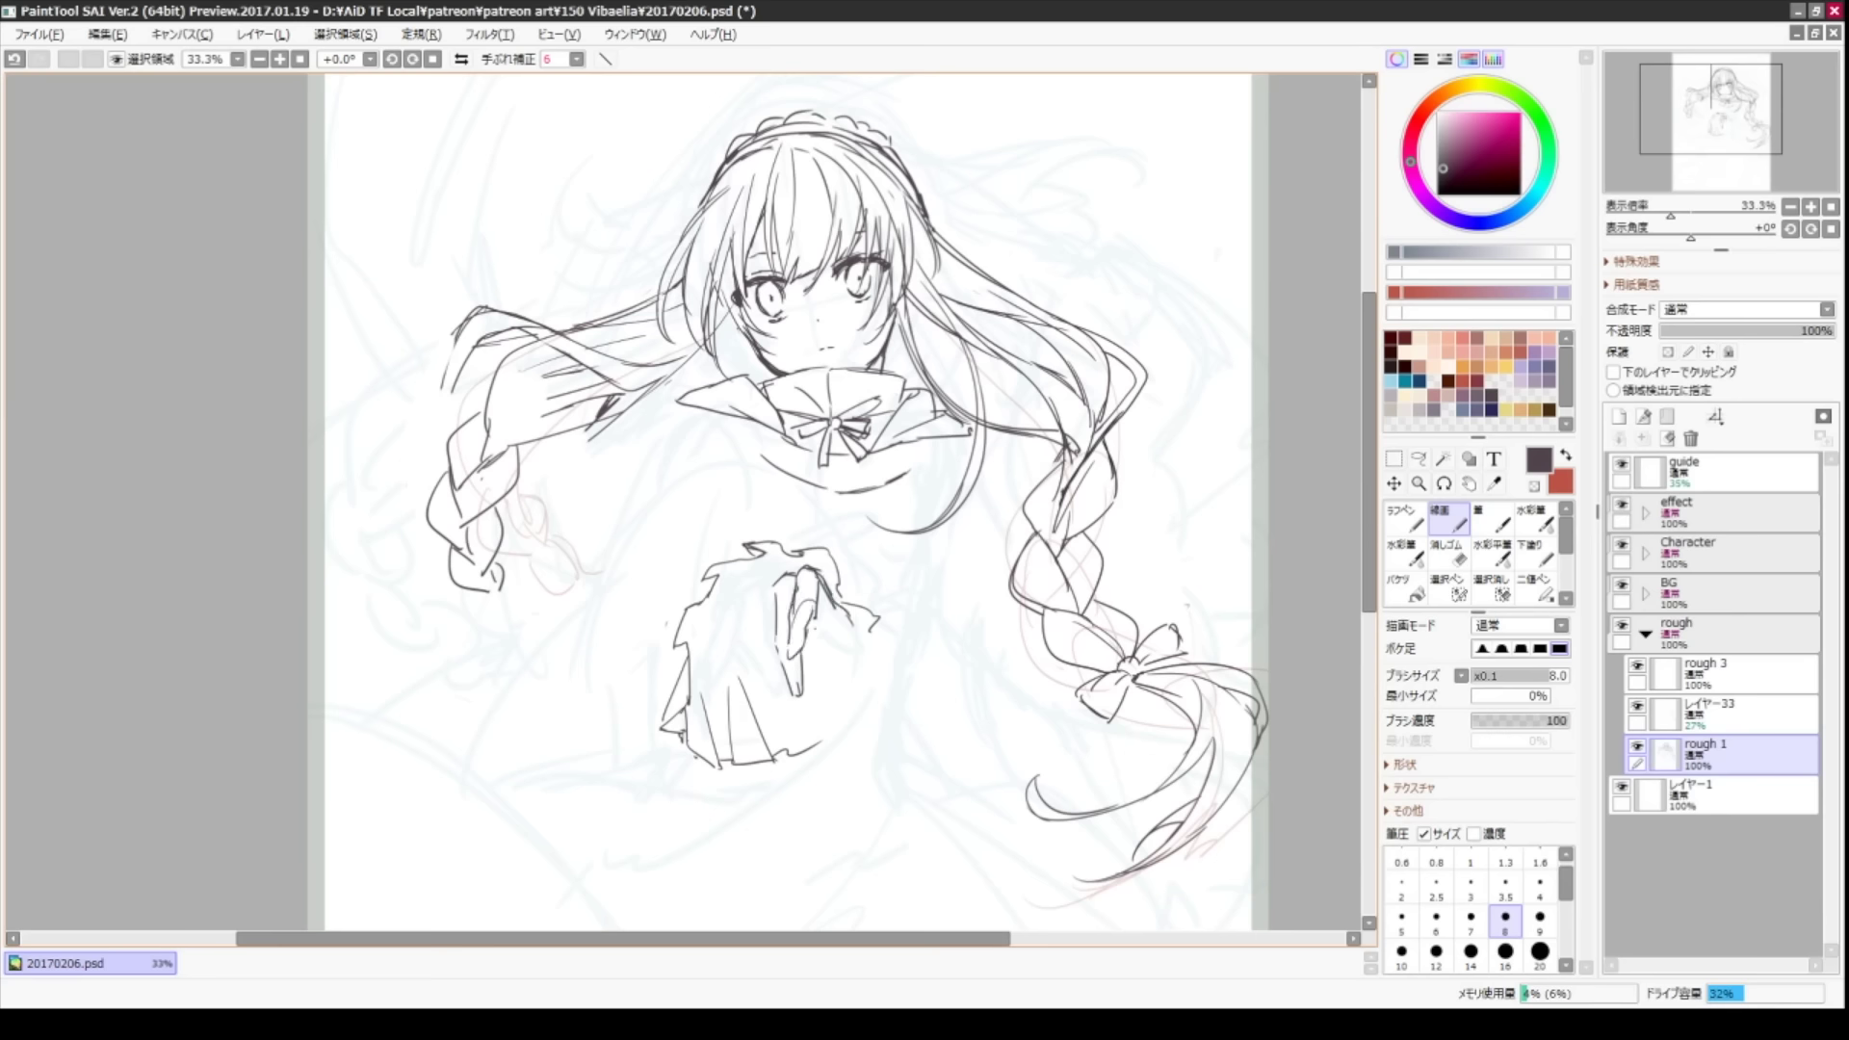
{"action": "key", "text": "ctrl+z"}
{"action": "left_click", "coordinate": [763, 596]}
{"action": "scroll", "coordinate": [798, 501], "scroll_direction": "up", "scroll_amount": 1}
{"action": "scroll", "coordinate": [786, 501], "scroll_direction": "up", "scroll_amount": 2}
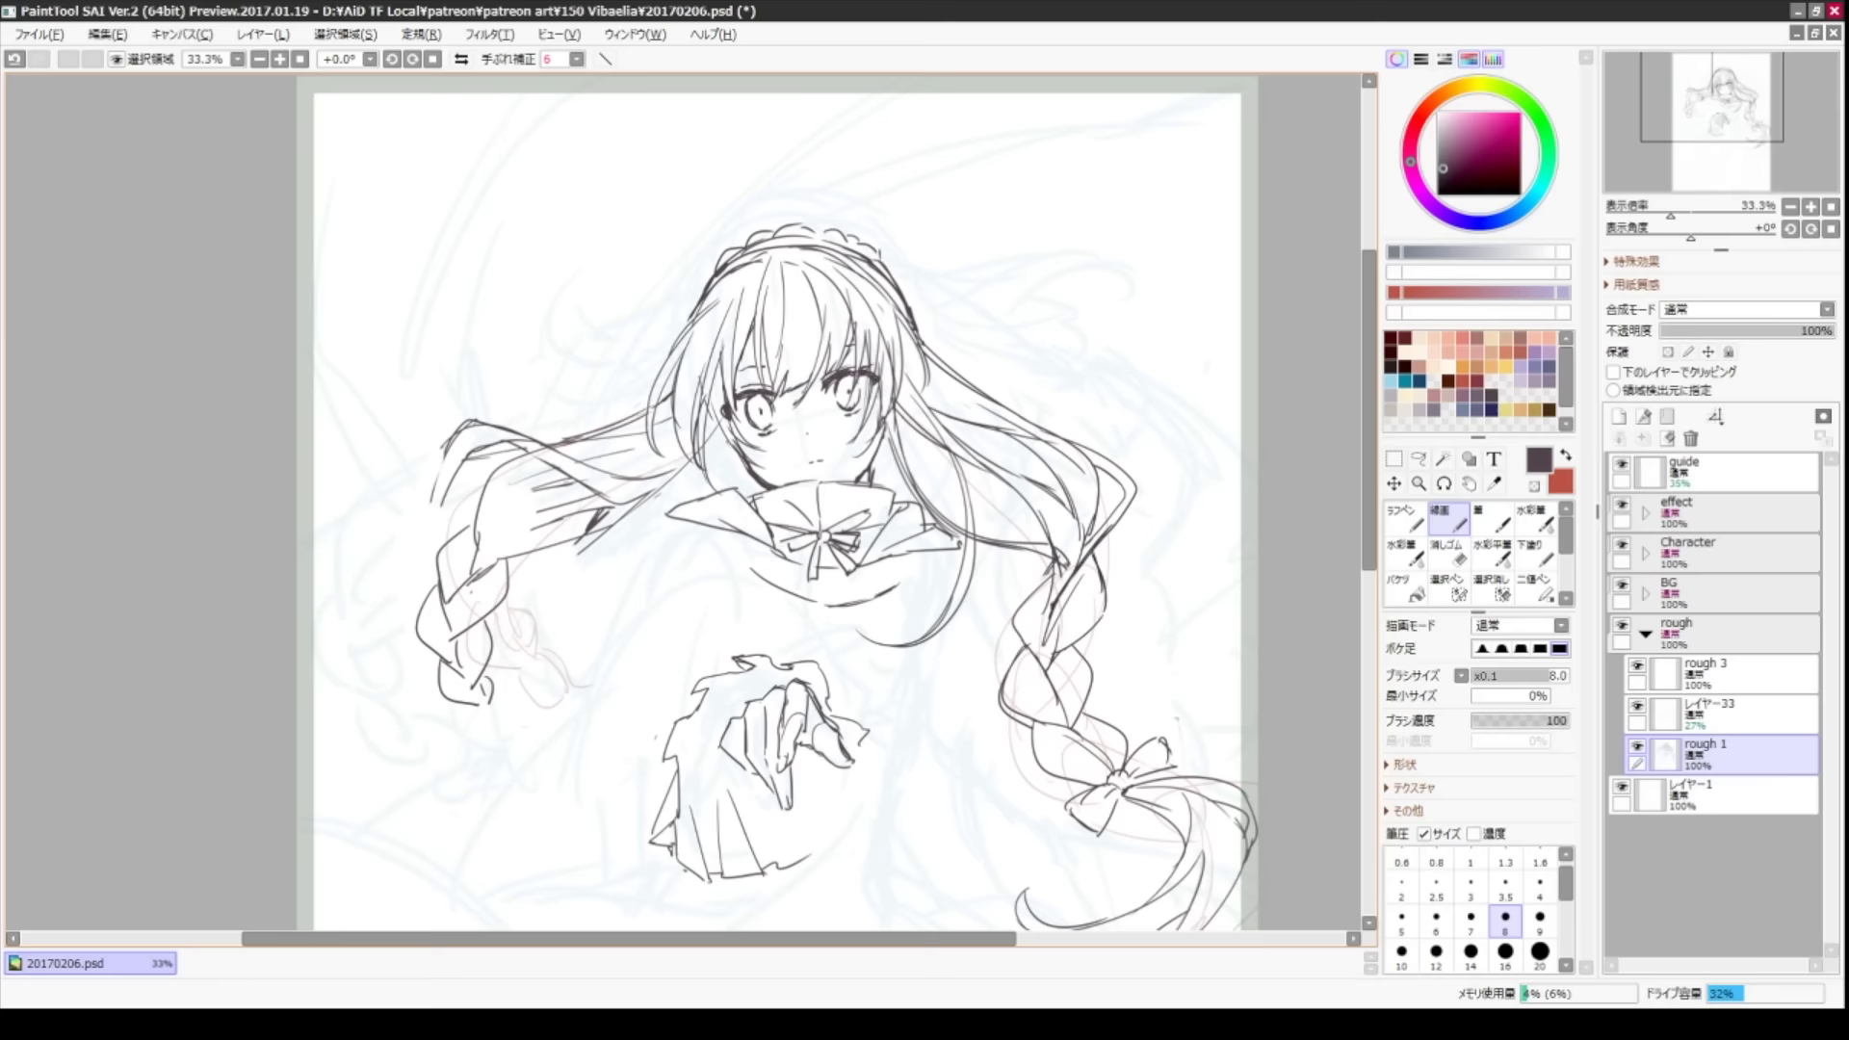
- Redraw the left pigtail and braid along the red guide and add a curved hair stroke above the headdress
{"action": "scroll", "coordinate": [786, 501], "scroll_direction": "down", "scroll_amount": 1}
{"action": "mouse_move", "coordinate": [570, 470]}
{"action": "left_mouse_down"}
{"action": "mouse_move", "coordinate": [493, 589]}
{"action": "mouse_move", "coordinate": [520, 549]}
{"action": "mouse_move", "coordinate": [482, 569]}
{"action": "mouse_move", "coordinate": [578, 665]}
{"action": "left_mouse_up"}
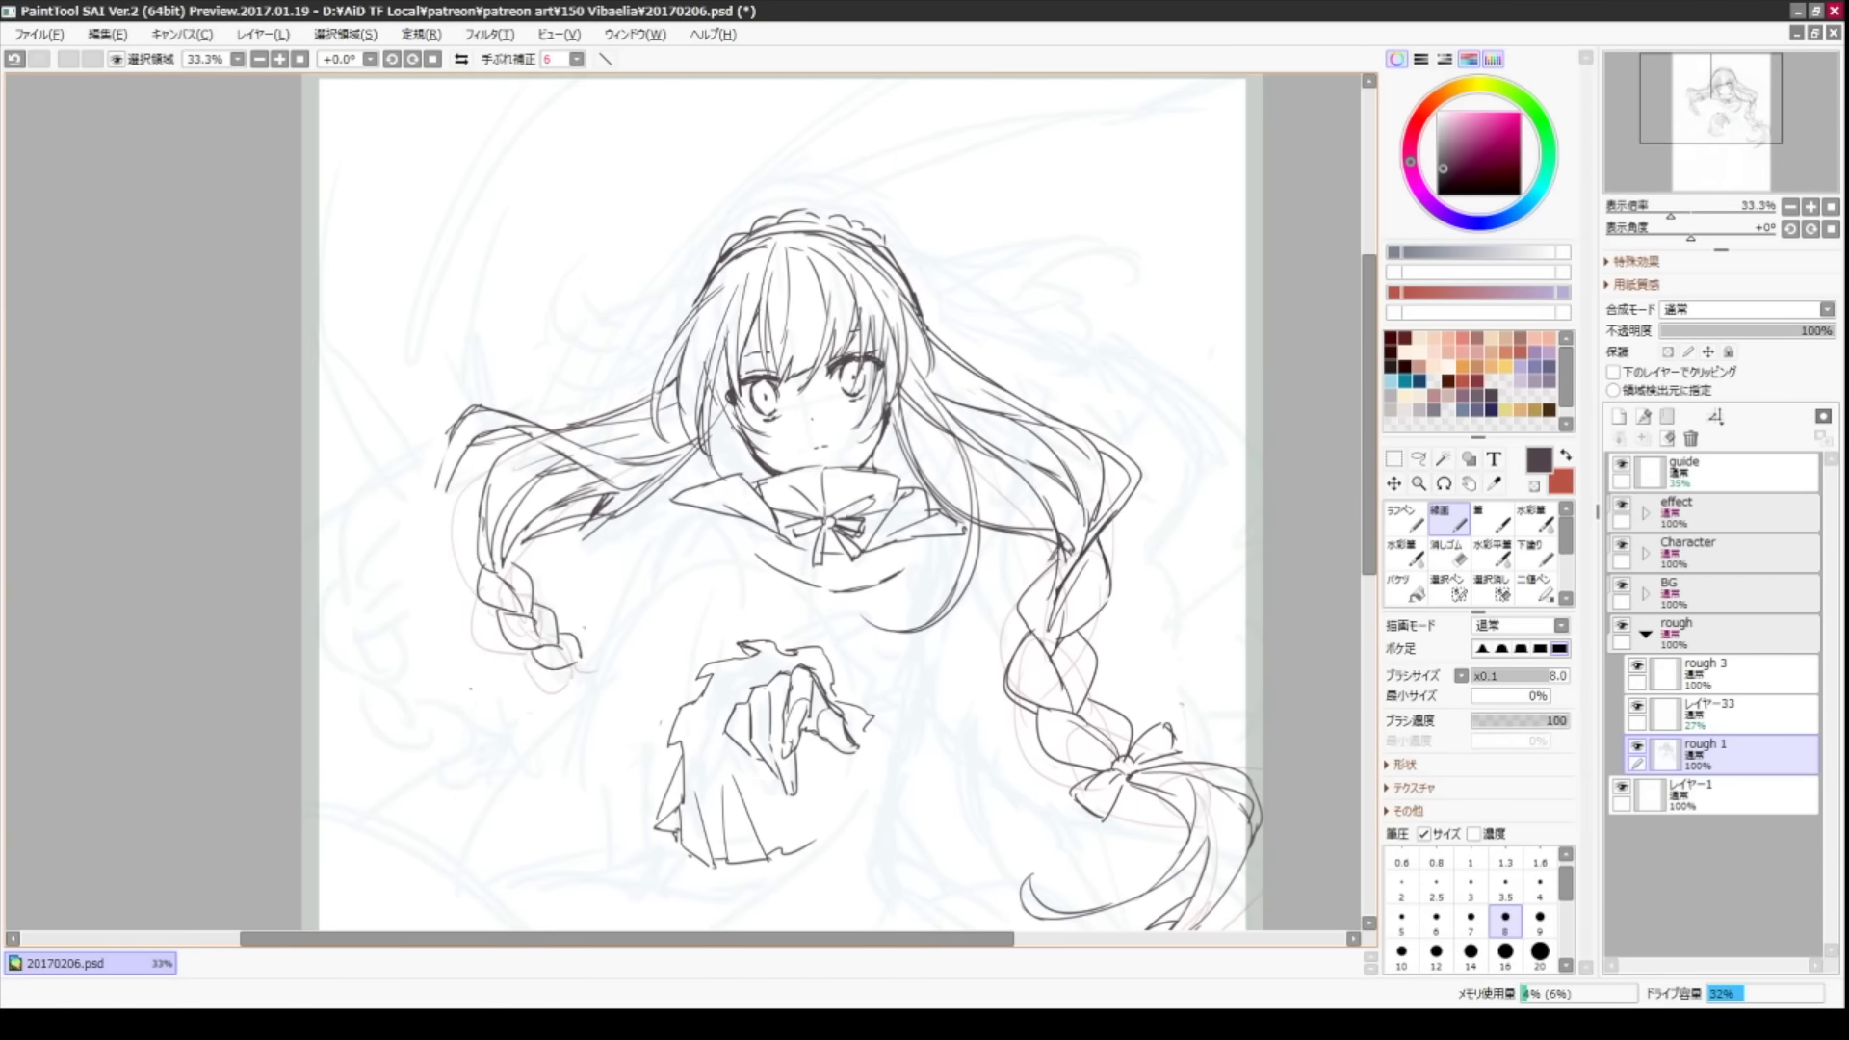
{"action": "left_click_drag", "start_coordinate": [786, 500], "coordinate": [680, 482]}
{"action": "left_click_drag", "start_coordinate": [640, 207], "coordinate": [699, 178]}
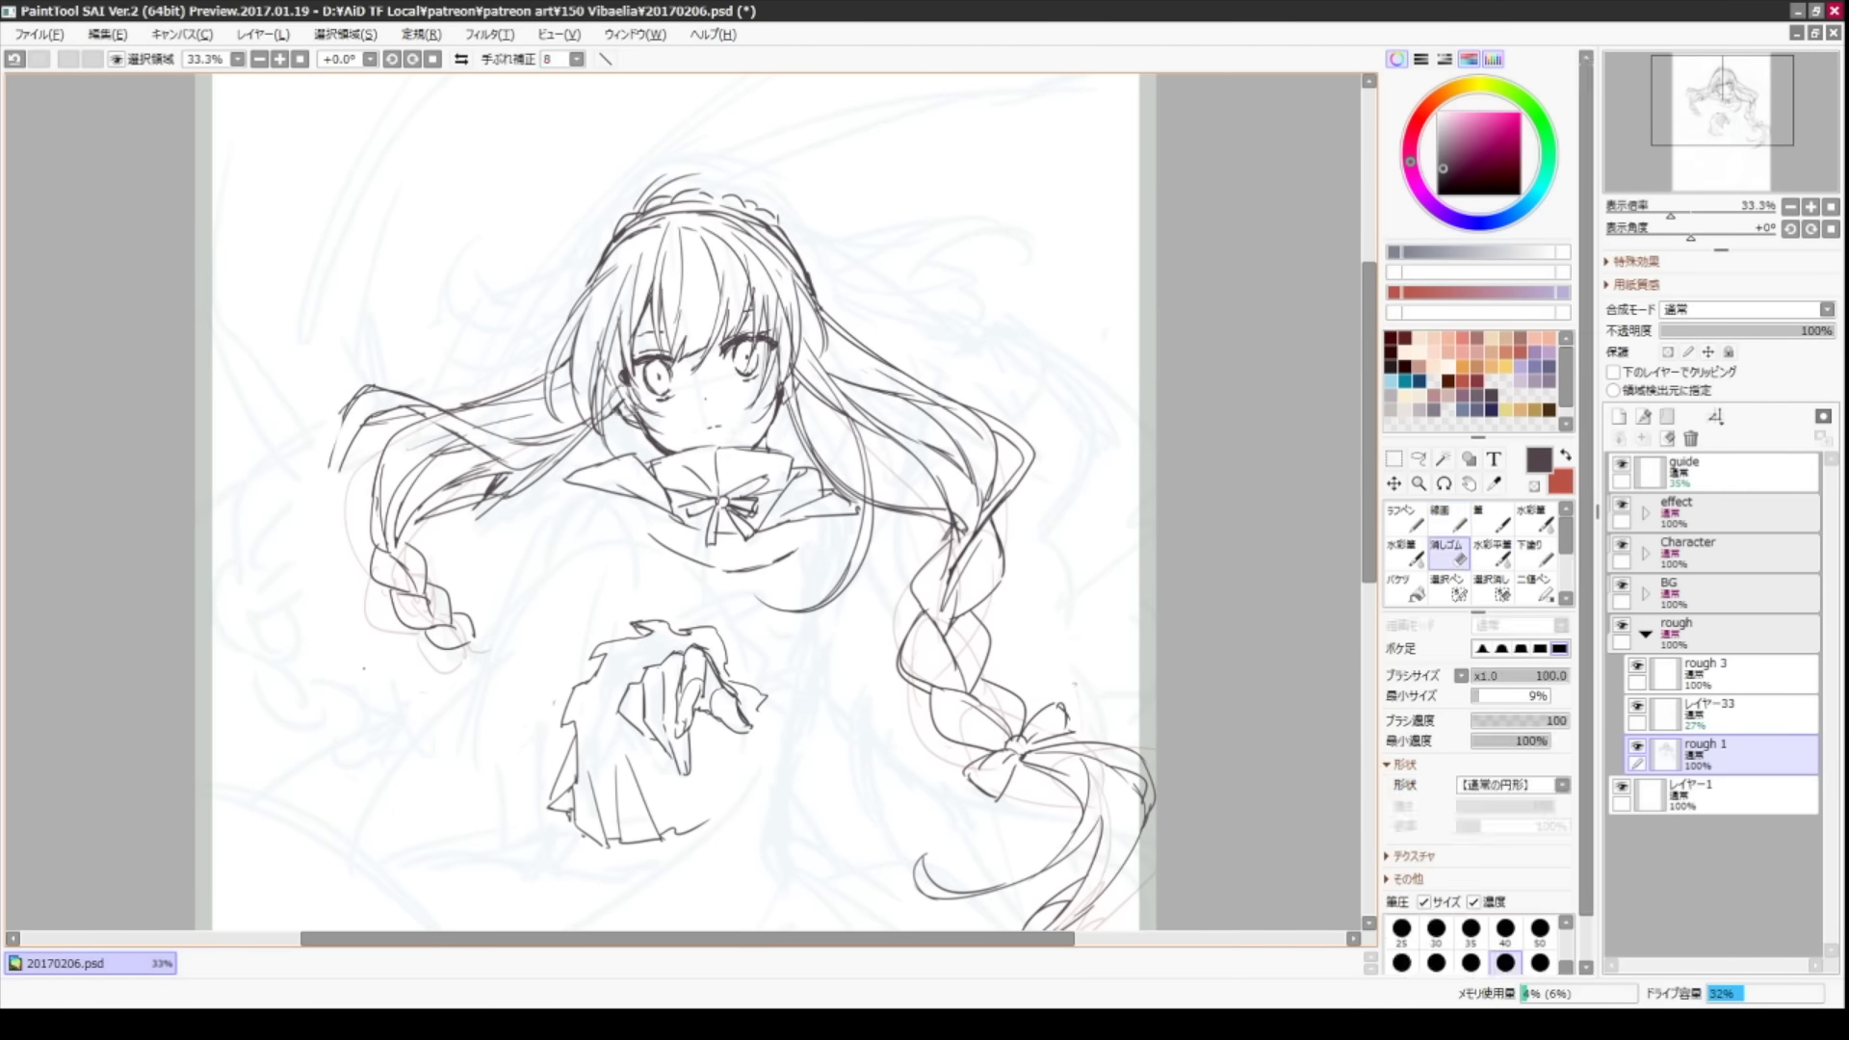
- Rework the hair on the left side of the face with layered locks reaching down to the shoulder
{"action": "left_click_drag", "start_coordinate": [631, 381], "coordinate": [568, 559]}
{"action": "left_click_drag", "start_coordinate": [604, 506], "coordinate": [477, 564]}
{"action": "left_click_drag", "start_coordinate": [617, 352], "coordinate": [564, 457]}
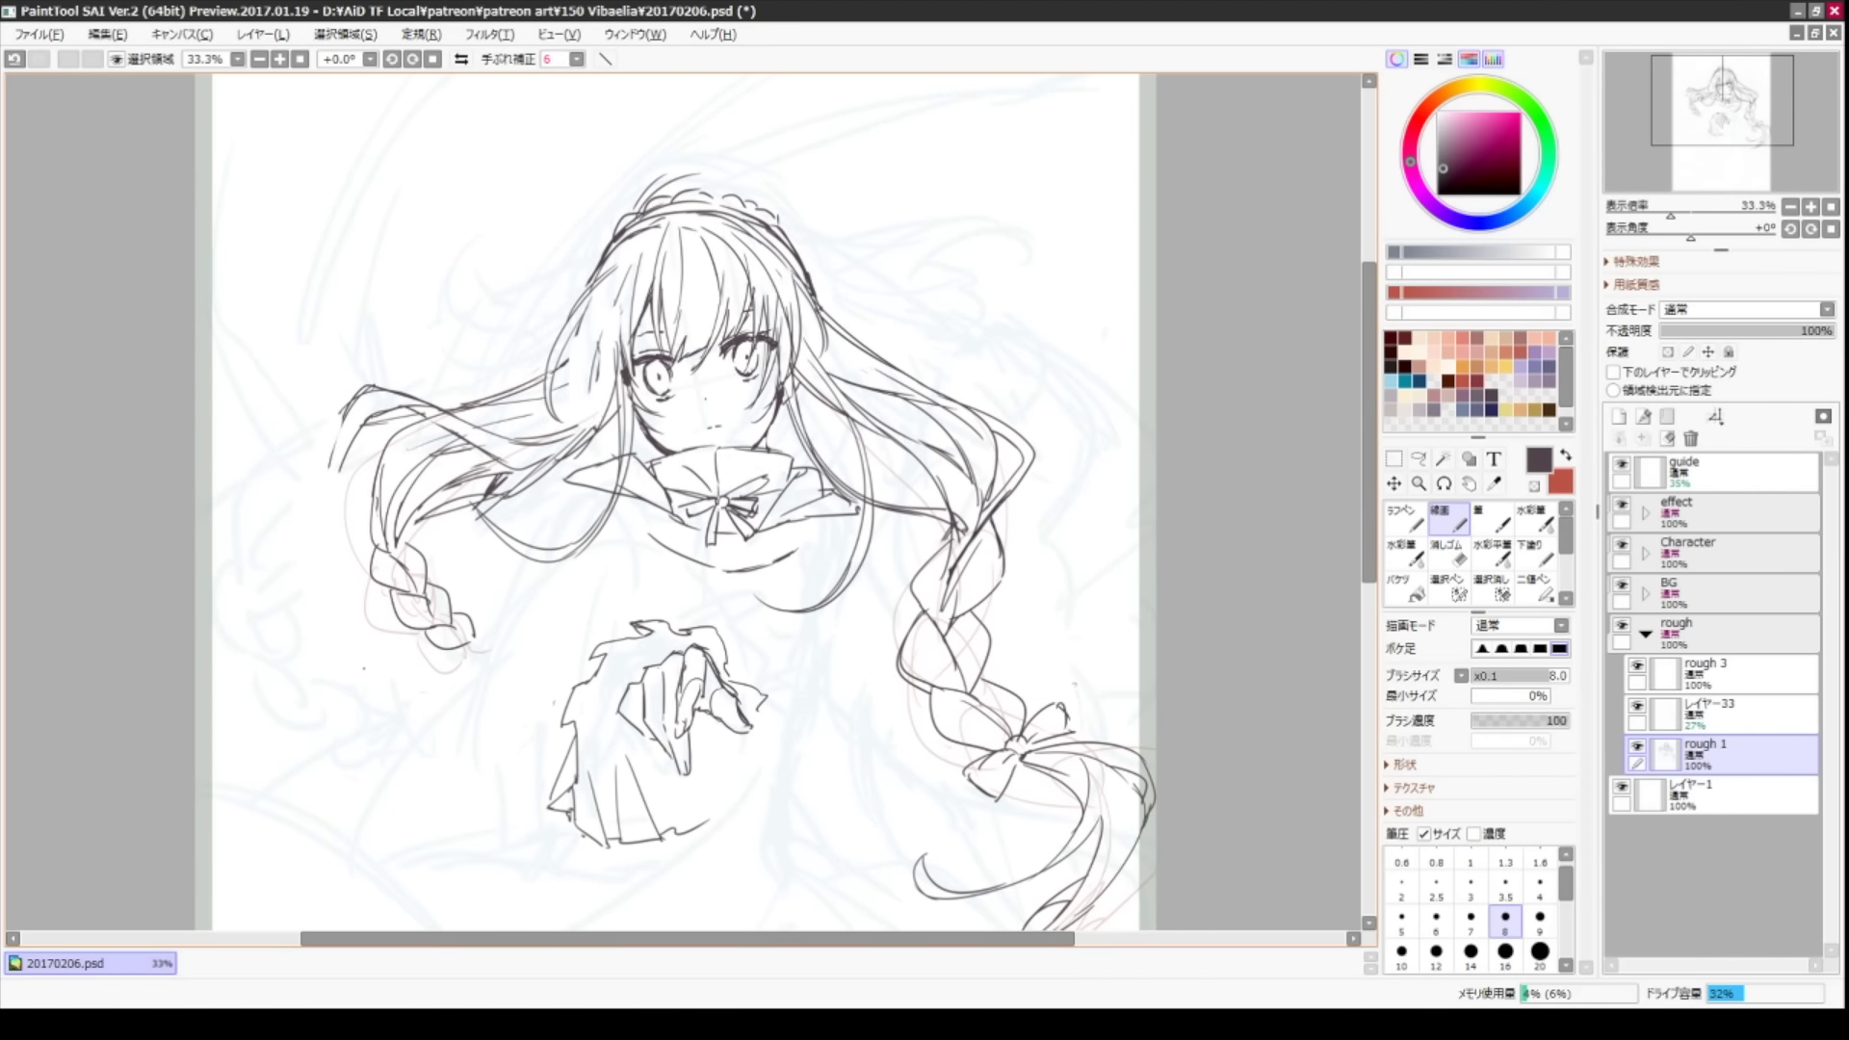
{"action": "mouse_move", "coordinate": [600, 293]}
{"action": "left_mouse_down"}
{"action": "mouse_move", "coordinate": [583, 429]}
{"action": "mouse_move", "coordinate": [496, 443]}
{"action": "mouse_move", "coordinate": [549, 433]}
{"action": "left_mouse_up"}
{"action": "key", "text": "ctrl+z"}
{"action": "left_click_drag", "start_coordinate": [646, 243], "coordinate": [568, 366]}
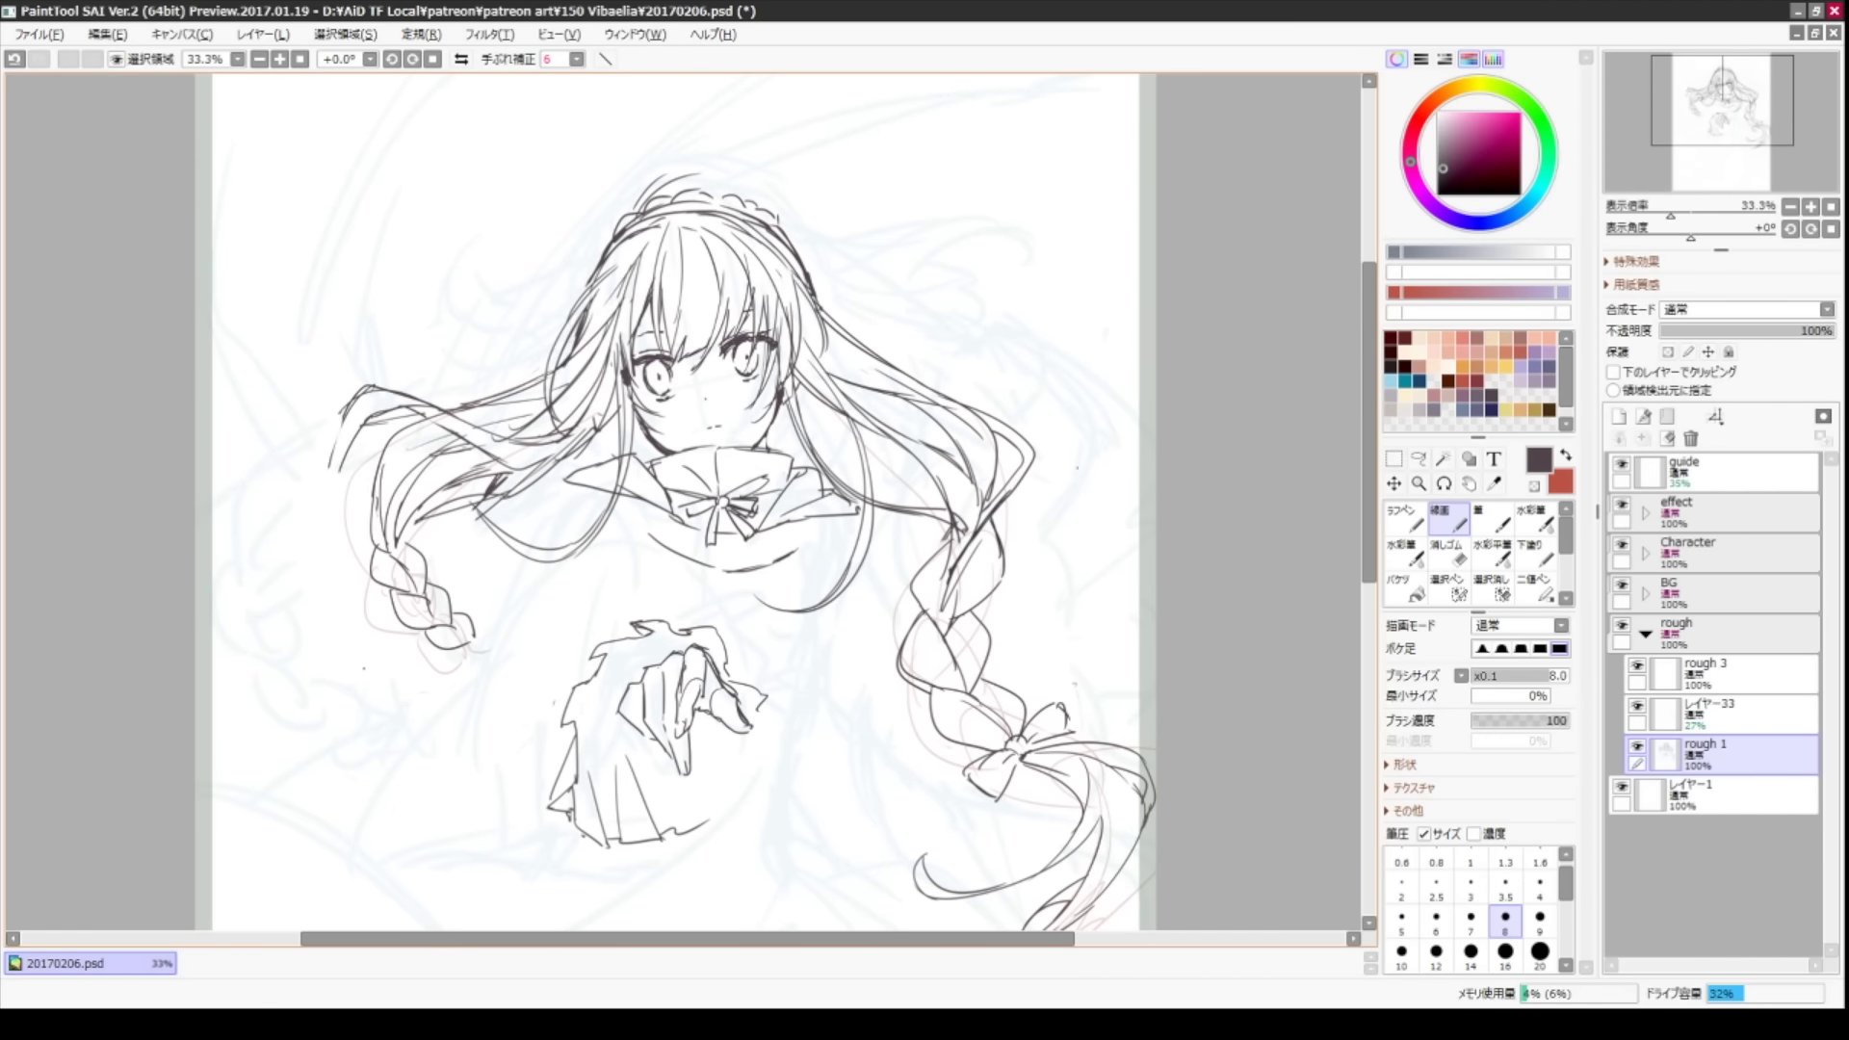
{"action": "left_click_drag", "start_coordinate": [675, 424], "coordinate": [640, 453]}
{"action": "left_click_drag", "start_coordinate": [675, 482], "coordinate": [787, 467]}
- Outline the hair above the headdress and sketch windblown strands flying out from the right side of the head
{"action": "mouse_move", "coordinate": [842, 173]}
{"action": "left_mouse_down"}
{"action": "mouse_move", "coordinate": [782, 188]}
{"action": "mouse_move", "coordinate": [876, 188]}
{"action": "left_mouse_up"}
{"action": "left_click_drag", "start_coordinate": [901, 193], "coordinate": [860, 229]}
{"action": "left_click_drag", "start_coordinate": [770, 361], "coordinate": [500, 429]}
{"action": "left_click_drag", "start_coordinate": [655, 323], "coordinate": [770, 301]}
{"action": "mouse_move", "coordinate": [712, 308]}
{"action": "left_mouse_down"}
{"action": "mouse_move", "coordinate": [833, 284]}
{"action": "mouse_move", "coordinate": [824, 337]}
{"action": "left_mouse_up"}
{"action": "left_click_drag", "start_coordinate": [674, 390], "coordinate": [785, 344]}
{"action": "left_click_drag", "start_coordinate": [752, 356], "coordinate": [819, 323]}
{"action": "left_click_drag", "start_coordinate": [703, 338], "coordinate": [800, 324]}
{"action": "left_click_drag", "start_coordinate": [674, 434], "coordinate": [963, 405]}
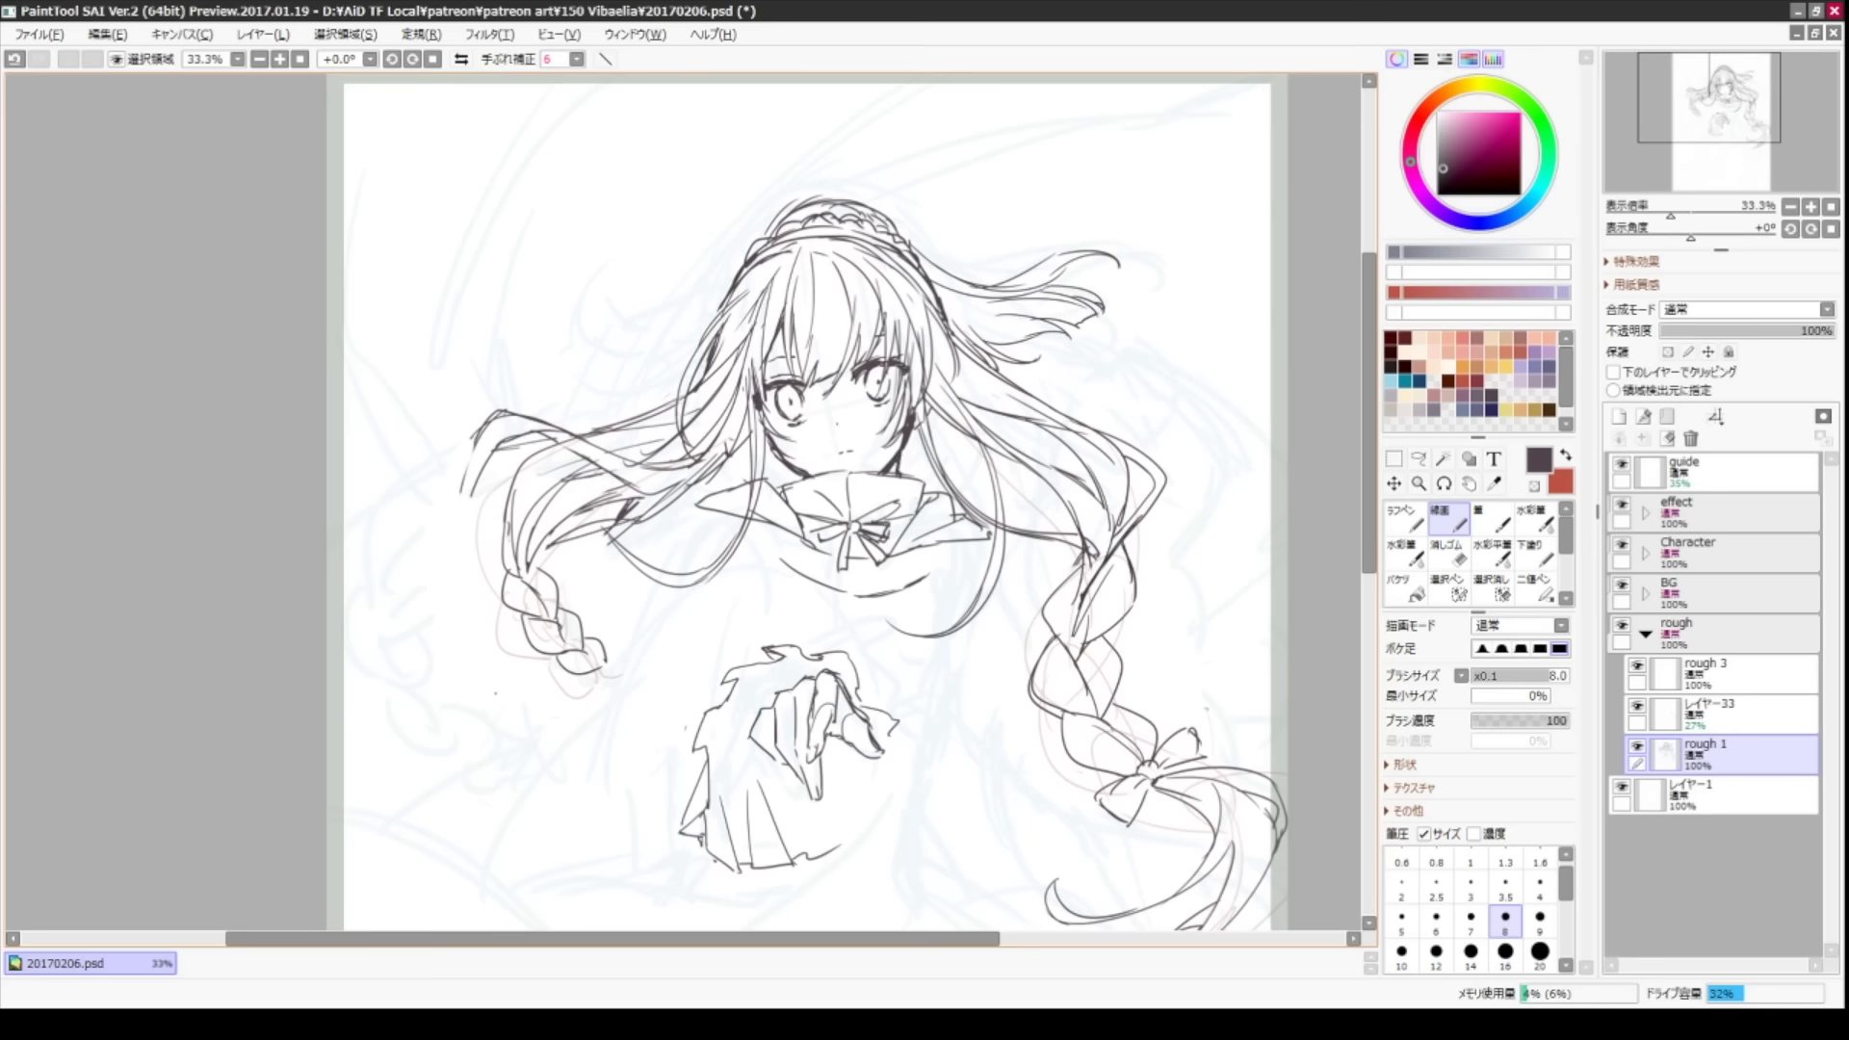
- Extend the capelet's shoulder and edge lines on both sides of the collar
{"action": "left_click_drag", "start_coordinate": [674, 482], "coordinate": [659, 438]}
{"action": "mouse_move", "coordinate": [676, 481]}
{"action": "left_mouse_down"}
{"action": "mouse_move", "coordinate": [737, 476]}
{"action": "mouse_move", "coordinate": [627, 512]}
{"action": "left_mouse_up"}
{"action": "left_click_drag", "start_coordinate": [939, 501], "coordinate": [915, 534]}
{"action": "left_click_drag", "start_coordinate": [992, 499], "coordinate": [968, 529]}
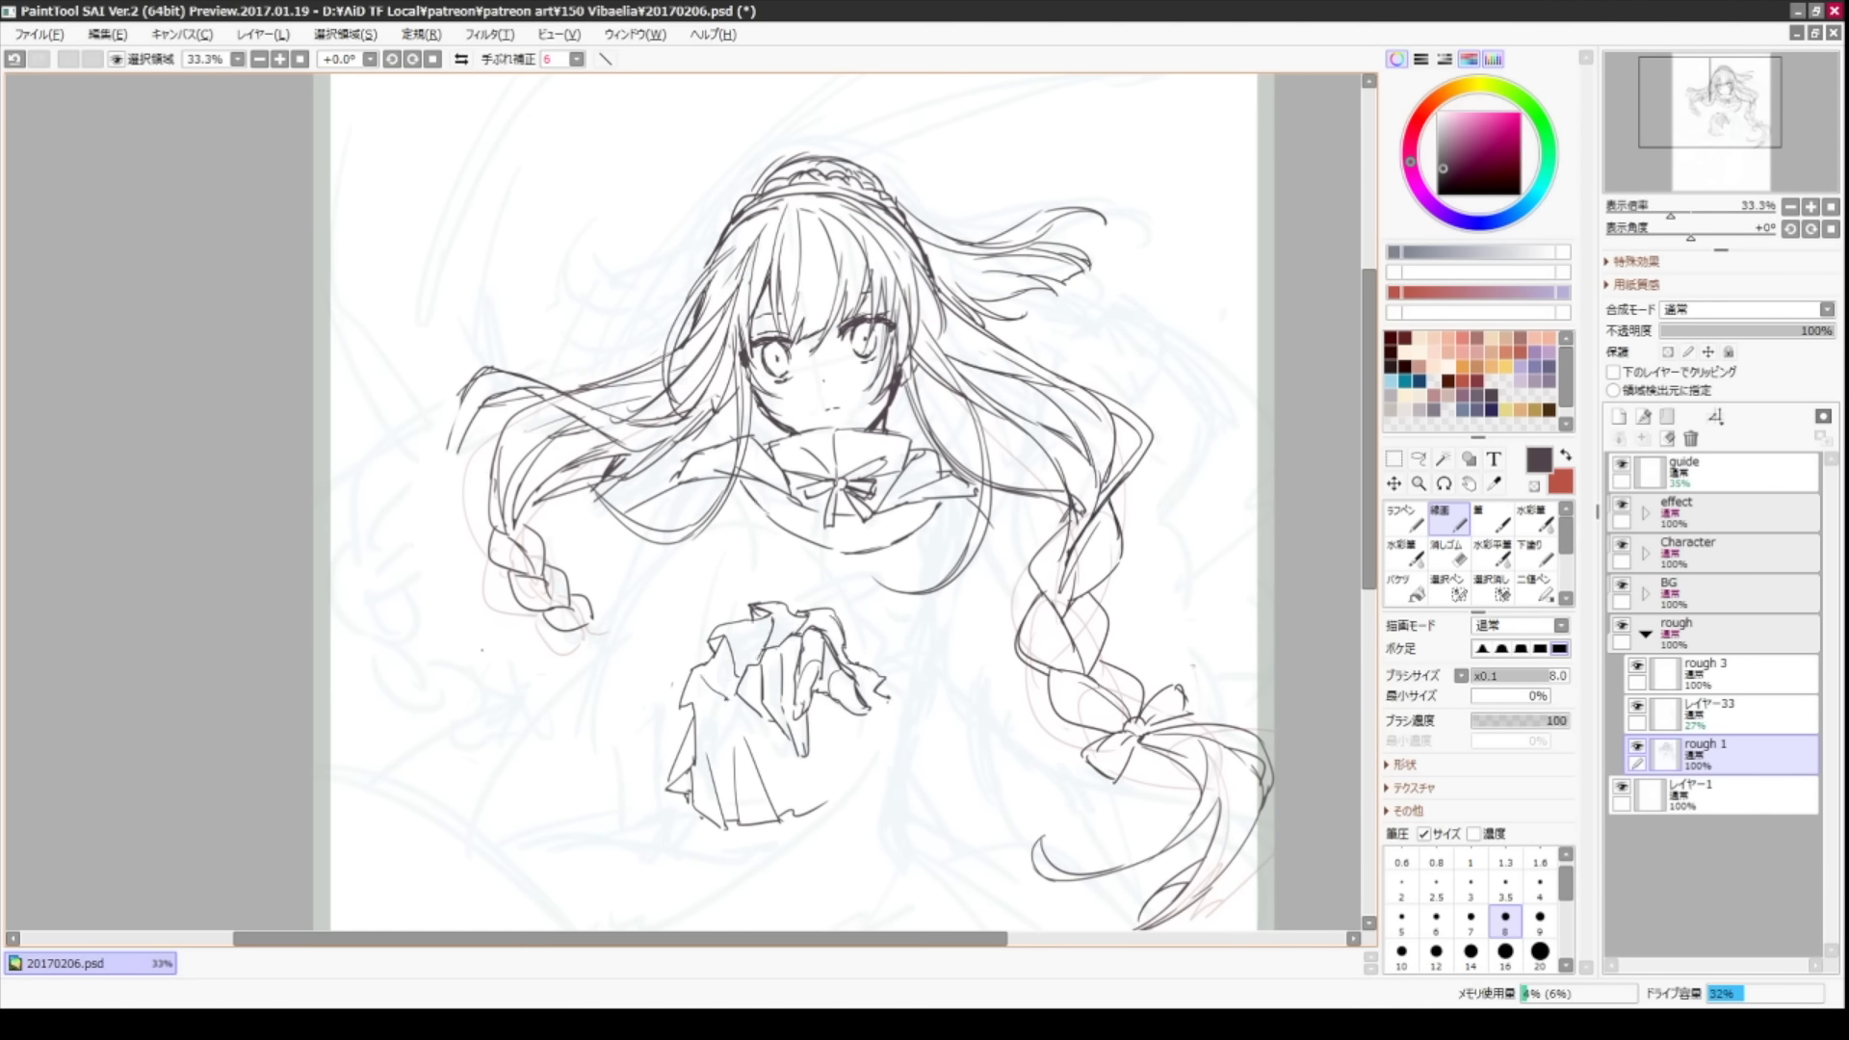
- Complete the frilled cuff with pleats and a ruffled edge below and beside the hand
{"action": "left_click_drag", "start_coordinate": [823, 714], "coordinate": [812, 786]}
{"action": "left_click_drag", "start_coordinate": [788, 725], "coordinate": [771, 786]}
{"action": "left_click_drag", "start_coordinate": [829, 751], "coordinate": [791, 809]}
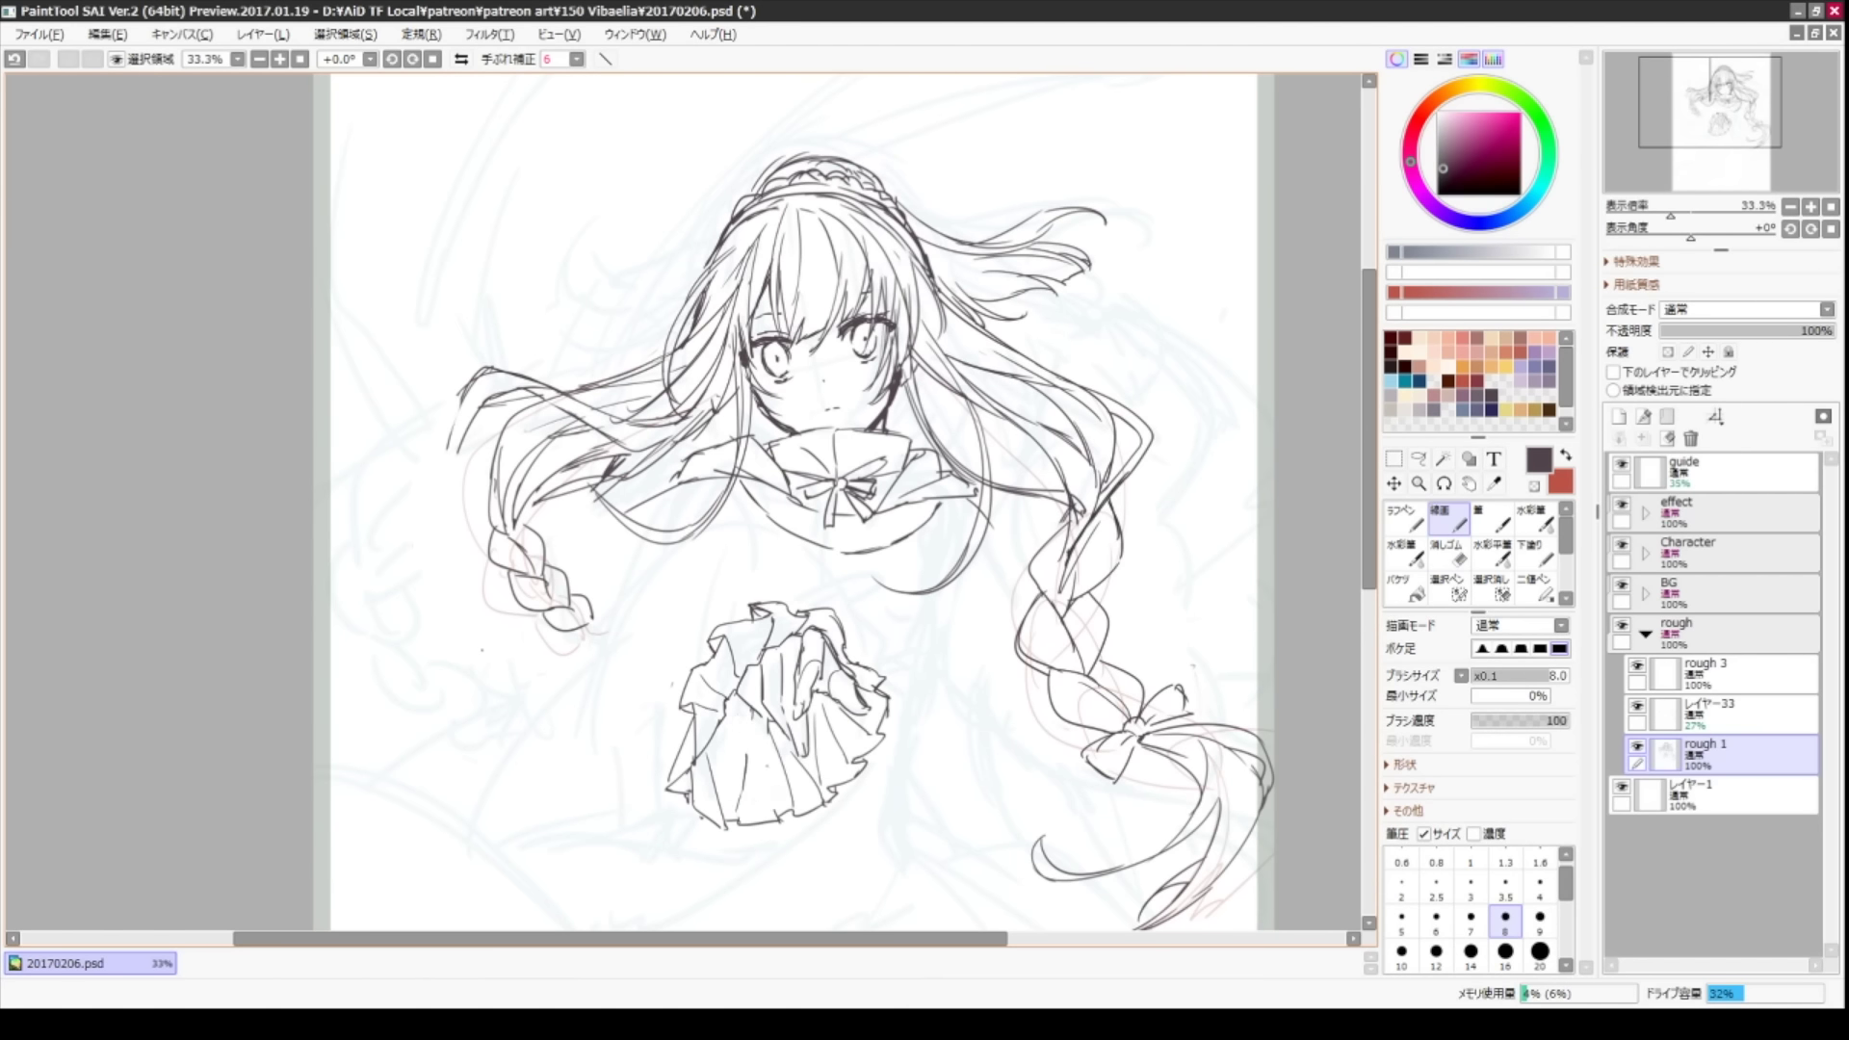
- Redraw the capelet's lower edge below the bow collar on both sides
{"action": "left_click_drag", "start_coordinate": [731, 728], "coordinate": [711, 788]}
{"action": "mouse_move", "coordinate": [771, 482]}
{"action": "left_mouse_down"}
{"action": "mouse_move", "coordinate": [733, 445]}
{"action": "mouse_move", "coordinate": [714, 473]}
{"action": "left_mouse_up"}
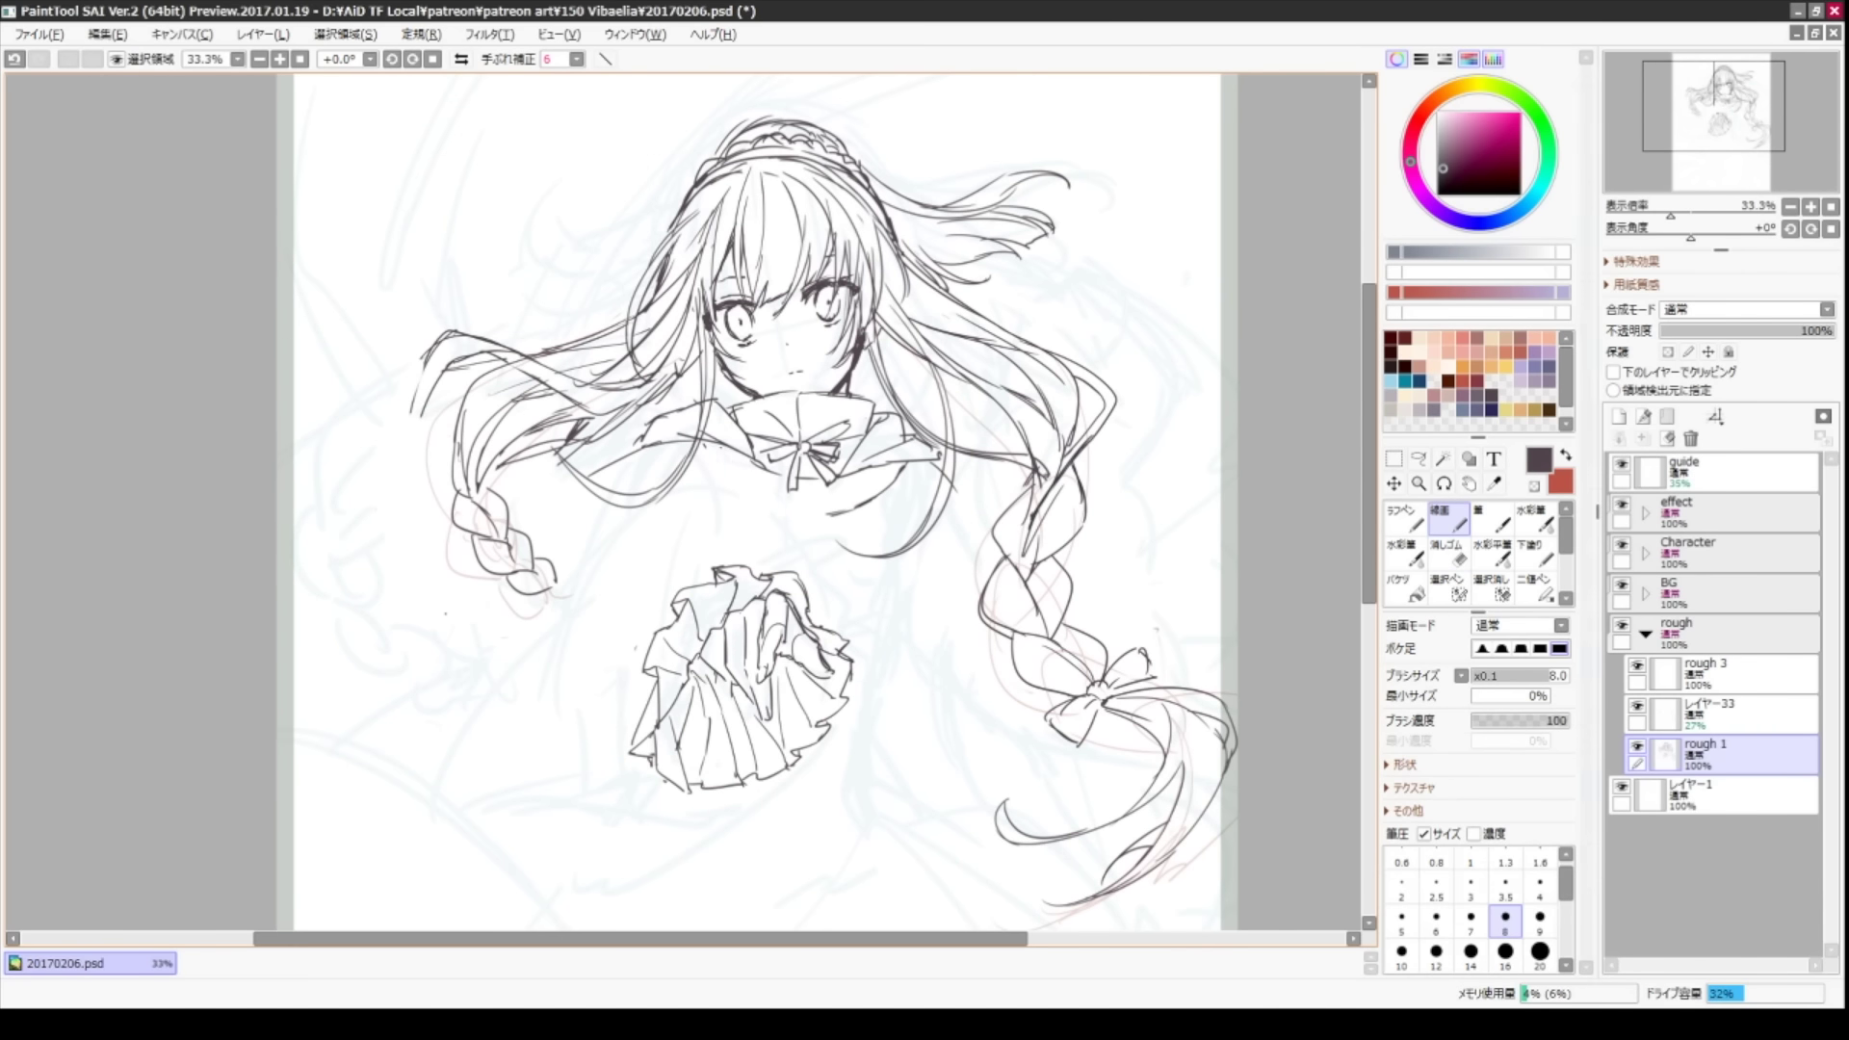
{"action": "key", "text": "ctrl+z"}
{"action": "key", "text": "ctrl+z"}
{"action": "left_click_drag", "start_coordinate": [717, 405], "coordinate": [790, 472]}
{"action": "left_click_drag", "start_coordinate": [881, 424], "coordinate": [815, 509]}
- Outline the outstretched arm's wide sleeve from the shoulder down to a flared opening that merges with the frilled cuff
{"action": "left_click_drag", "start_coordinate": [633, 496], "coordinate": [625, 589]}
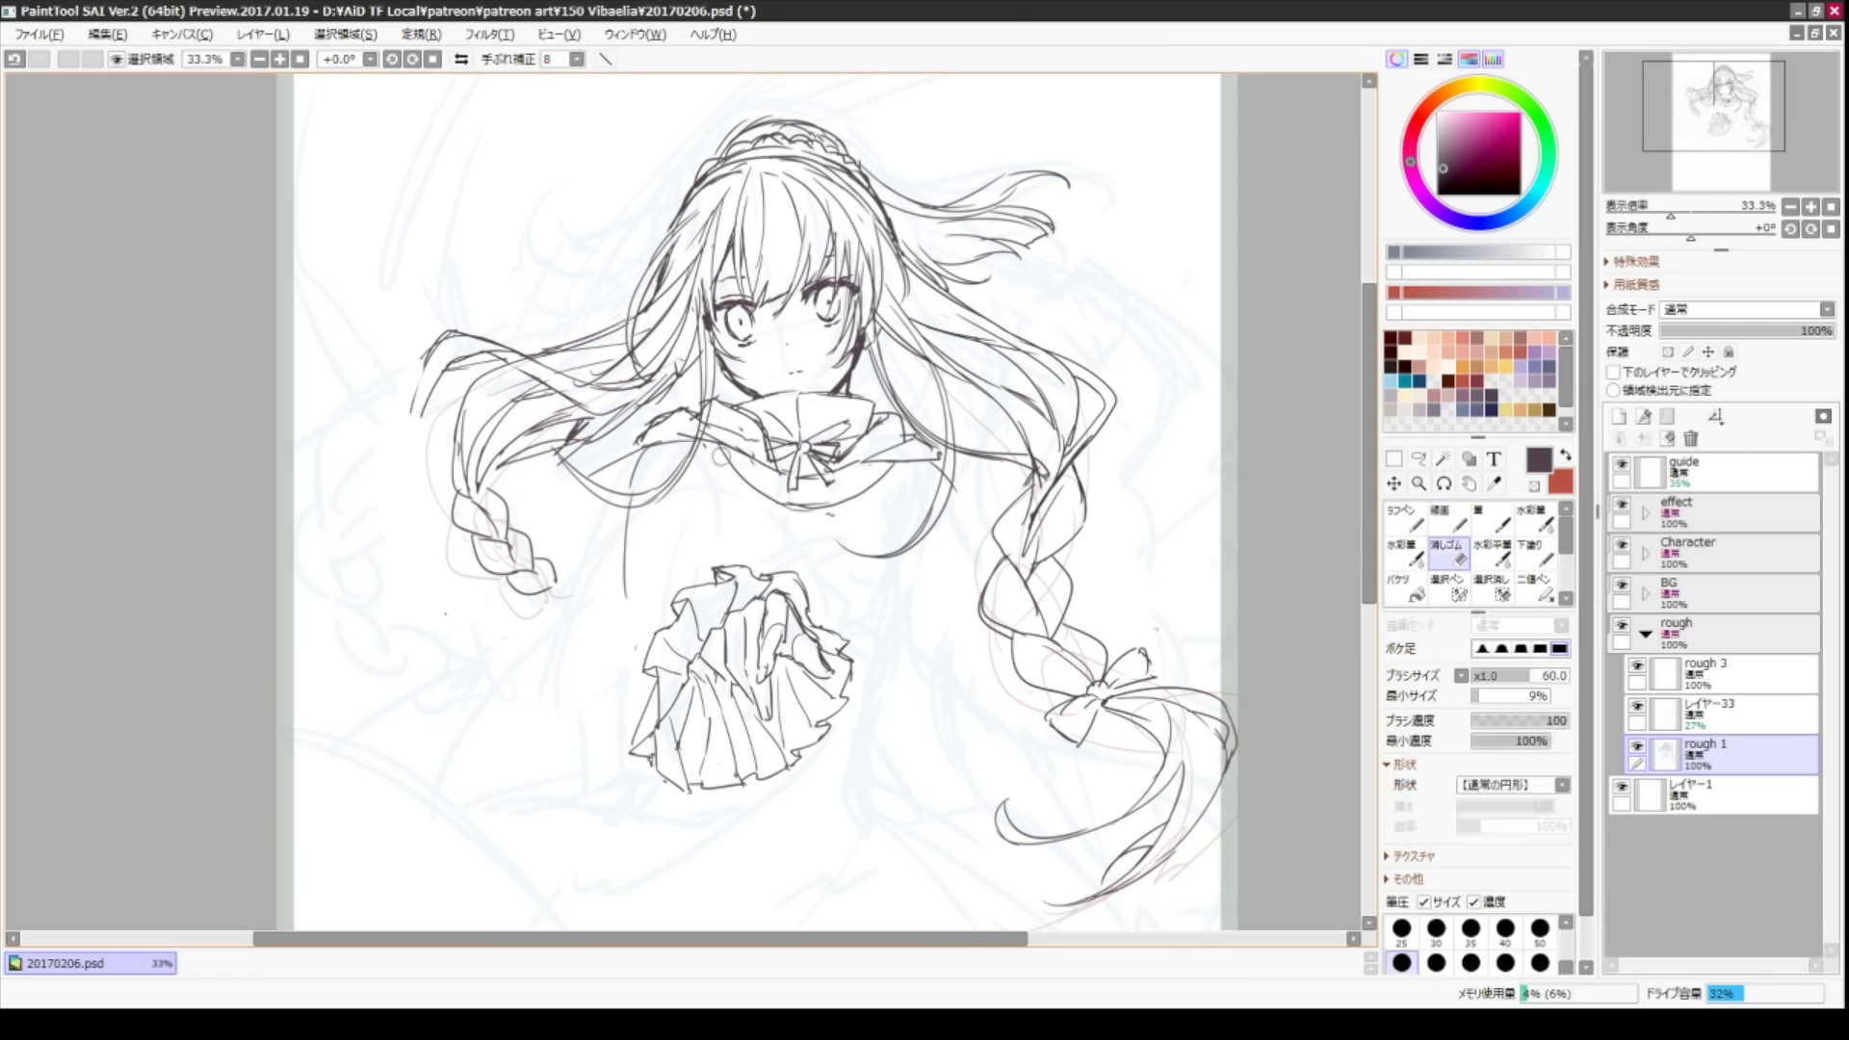
{"action": "left_click_drag", "start_coordinate": [705, 525], "coordinate": [785, 576]}
{"action": "key", "text": "ctrl+z"}
{"action": "key", "text": "ctrl+z"}
{"action": "left_click_drag", "start_coordinate": [664, 636], "coordinate": [814, 585]}
{"action": "left_click_drag", "start_coordinate": [701, 602], "coordinate": [568, 735]}
{"action": "key", "text": "ctrl+z"}
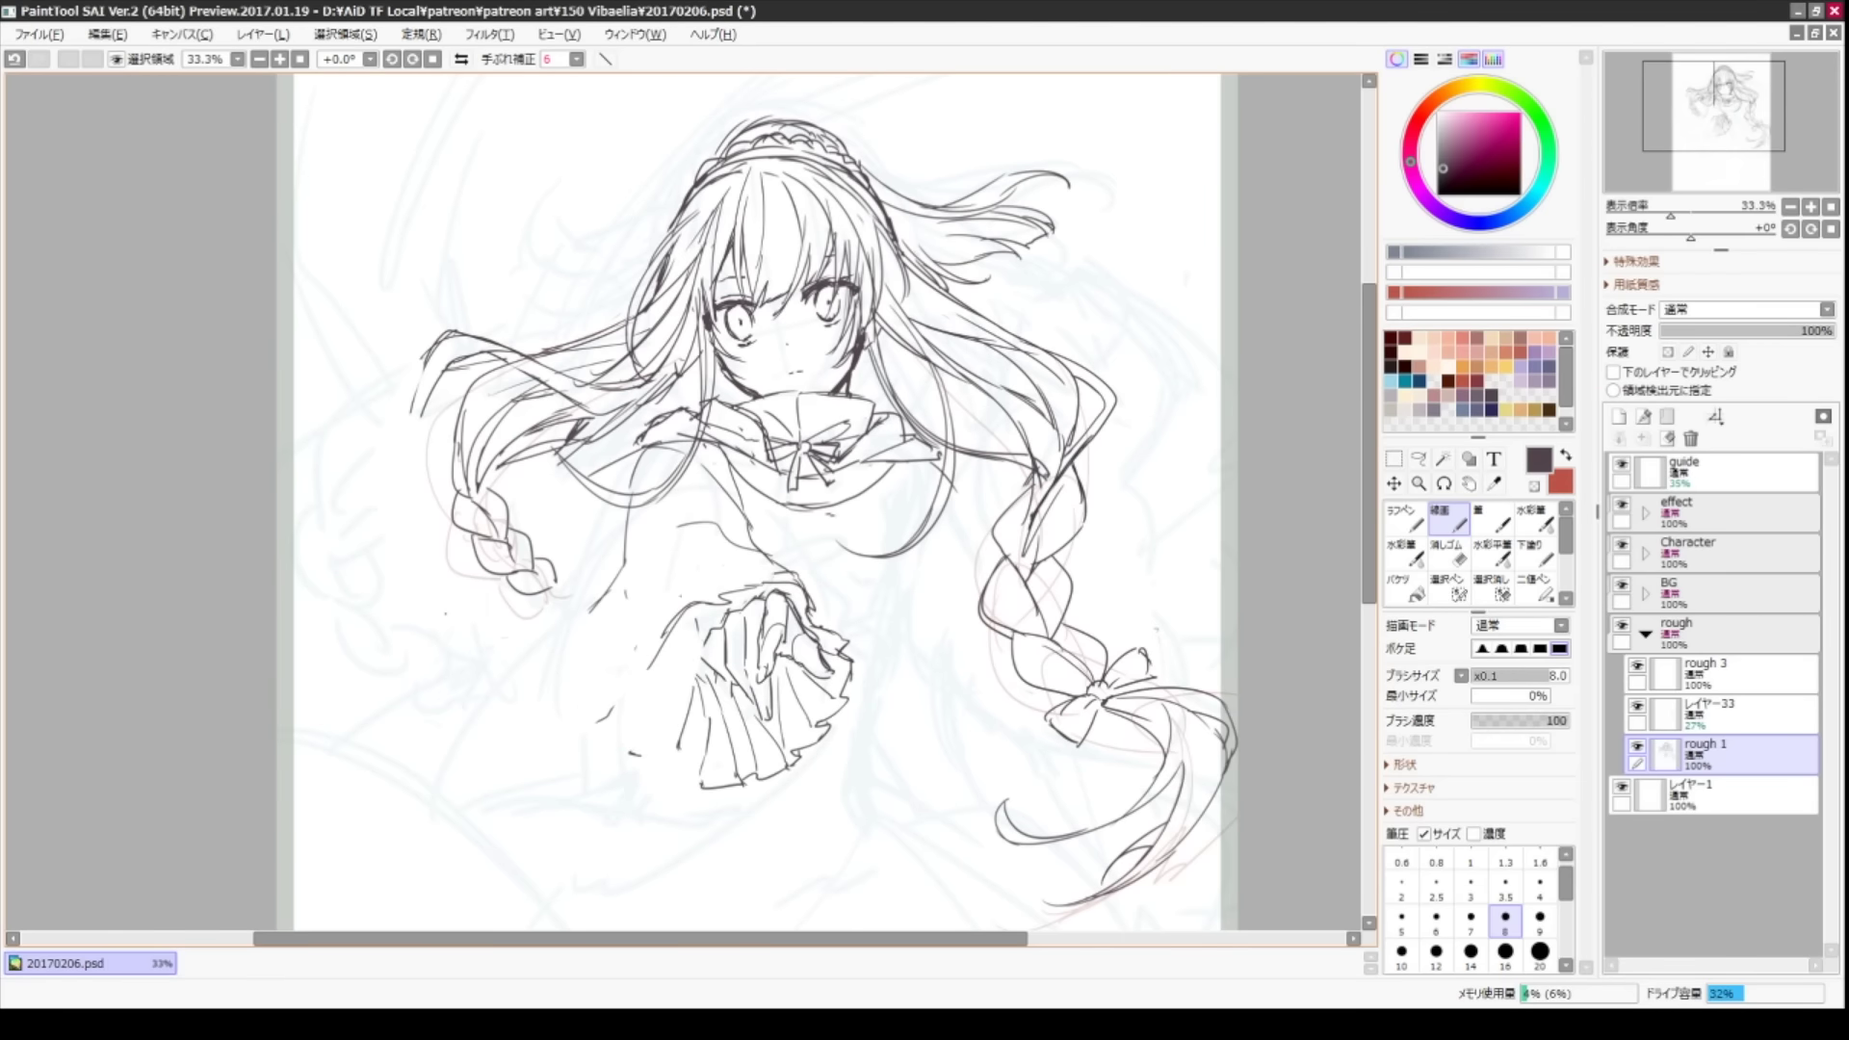
{"action": "left_click_drag", "start_coordinate": [631, 561], "coordinate": [439, 742]}
{"action": "mouse_move", "coordinate": [448, 737]}
{"action": "left_mouse_down"}
{"action": "mouse_move", "coordinate": [612, 722]}
{"action": "mouse_move", "coordinate": [608, 857]}
{"action": "left_mouse_up"}
{"action": "left_click_drag", "start_coordinate": [626, 860], "coordinate": [764, 782]}
- Sketch windblown strands with curled tips flying out from the left side of the head
{"action": "scroll", "coordinate": [751, 501], "scroll_direction": "up", "scroll_amount": 2}
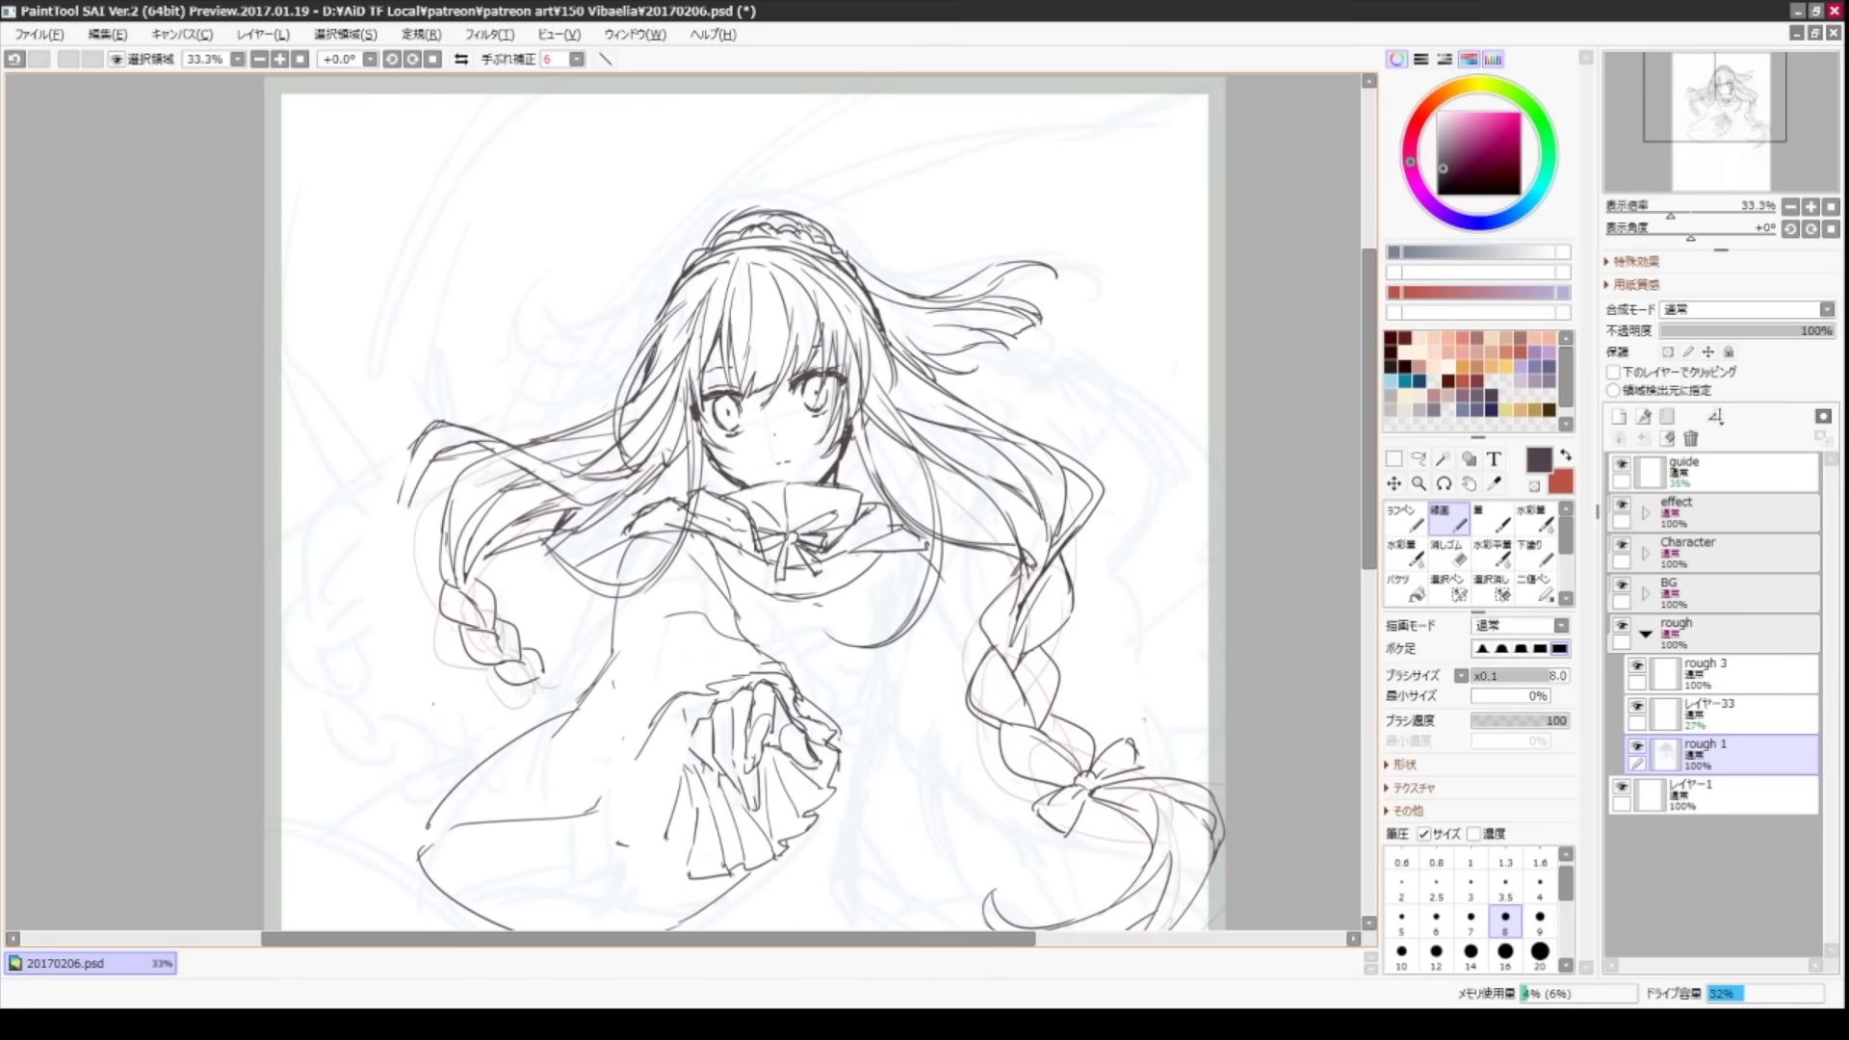
{"action": "mouse_move", "coordinate": [621, 318]}
{"action": "left_mouse_down"}
{"action": "mouse_move", "coordinate": [541, 287]}
{"action": "mouse_move", "coordinate": [536, 409]}
{"action": "left_mouse_up"}
{"action": "key", "text": "ctrl+z"}
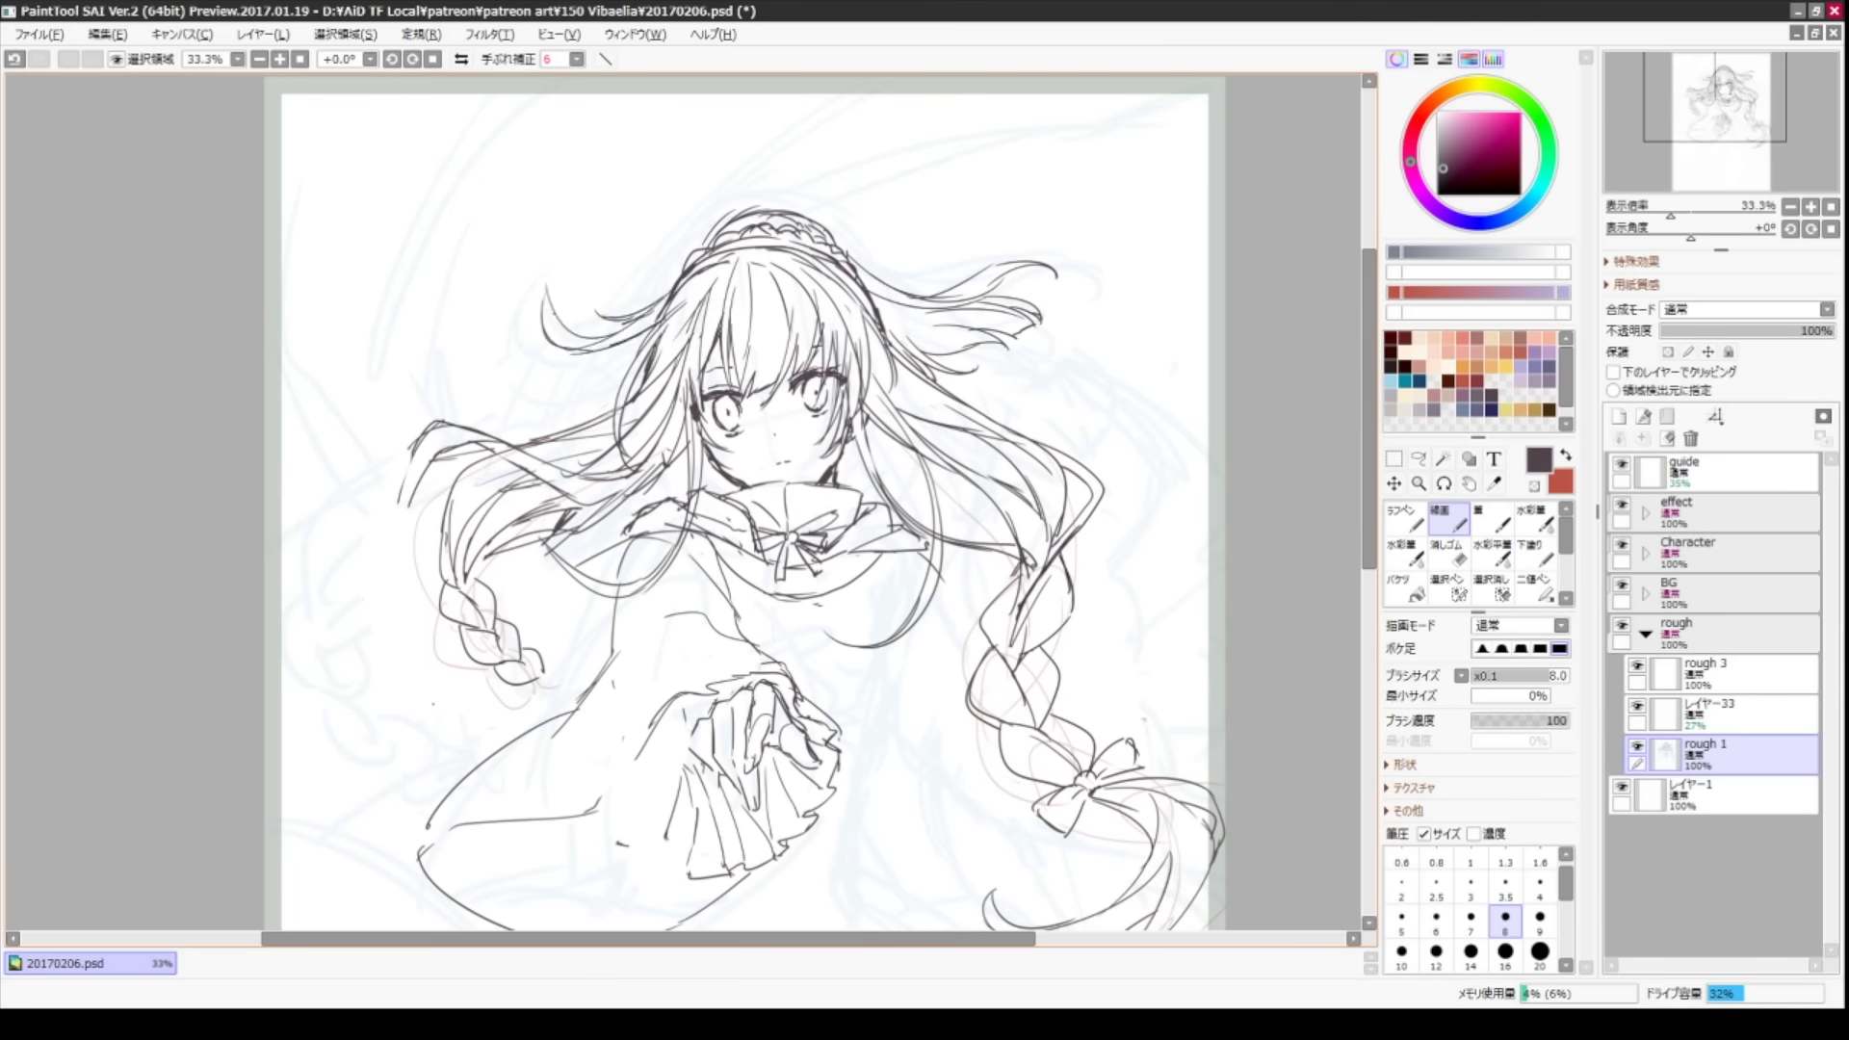
{"action": "left_click_drag", "start_coordinate": [582, 285], "coordinate": [535, 352]}
{"action": "mouse_move", "coordinate": [634, 339]}
{"action": "left_mouse_down"}
{"action": "mouse_move", "coordinate": [557, 416]}
{"action": "mouse_move", "coordinate": [532, 390]}
{"action": "left_mouse_up"}
{"action": "key", "text": "ctrl+z"}
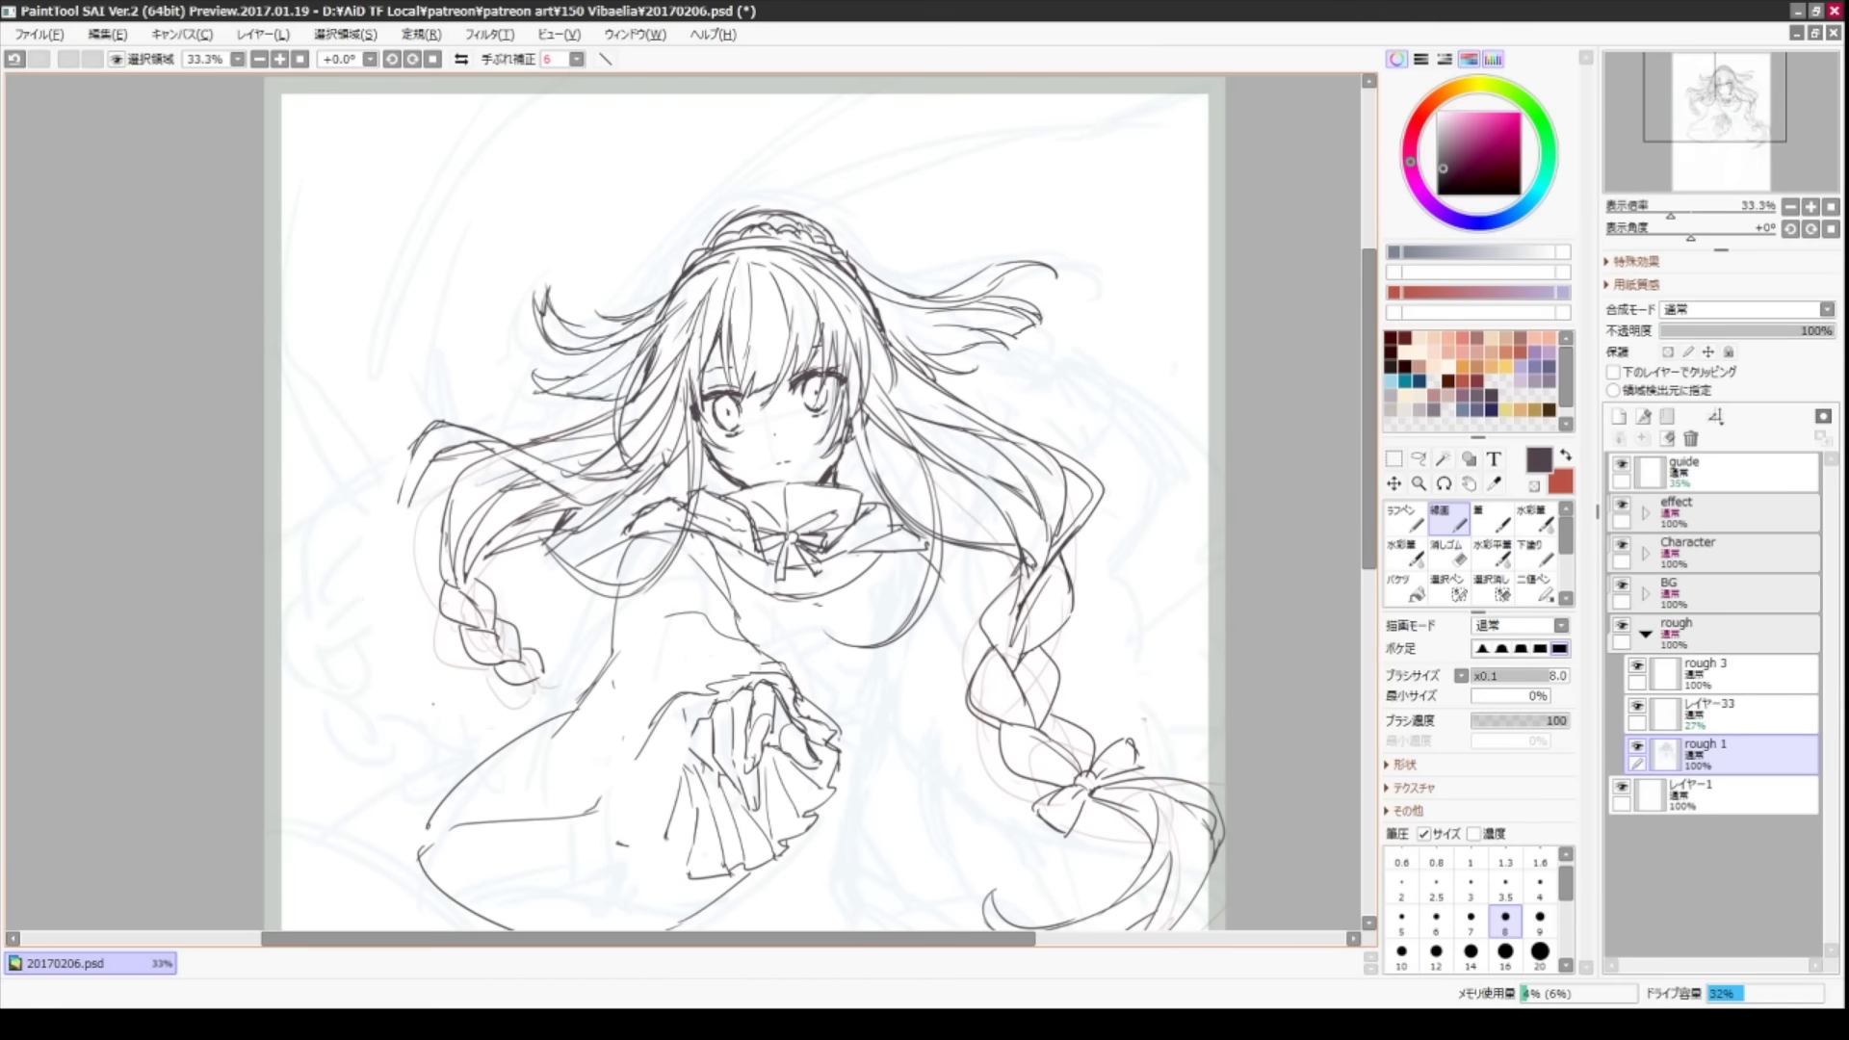
- Draw a long cloth band trailing from the capelet to the canvas's left edge, with a line running toward the right braid
{"action": "scroll", "coordinate": [752, 501], "scroll_direction": "down", "scroll_amount": 4}
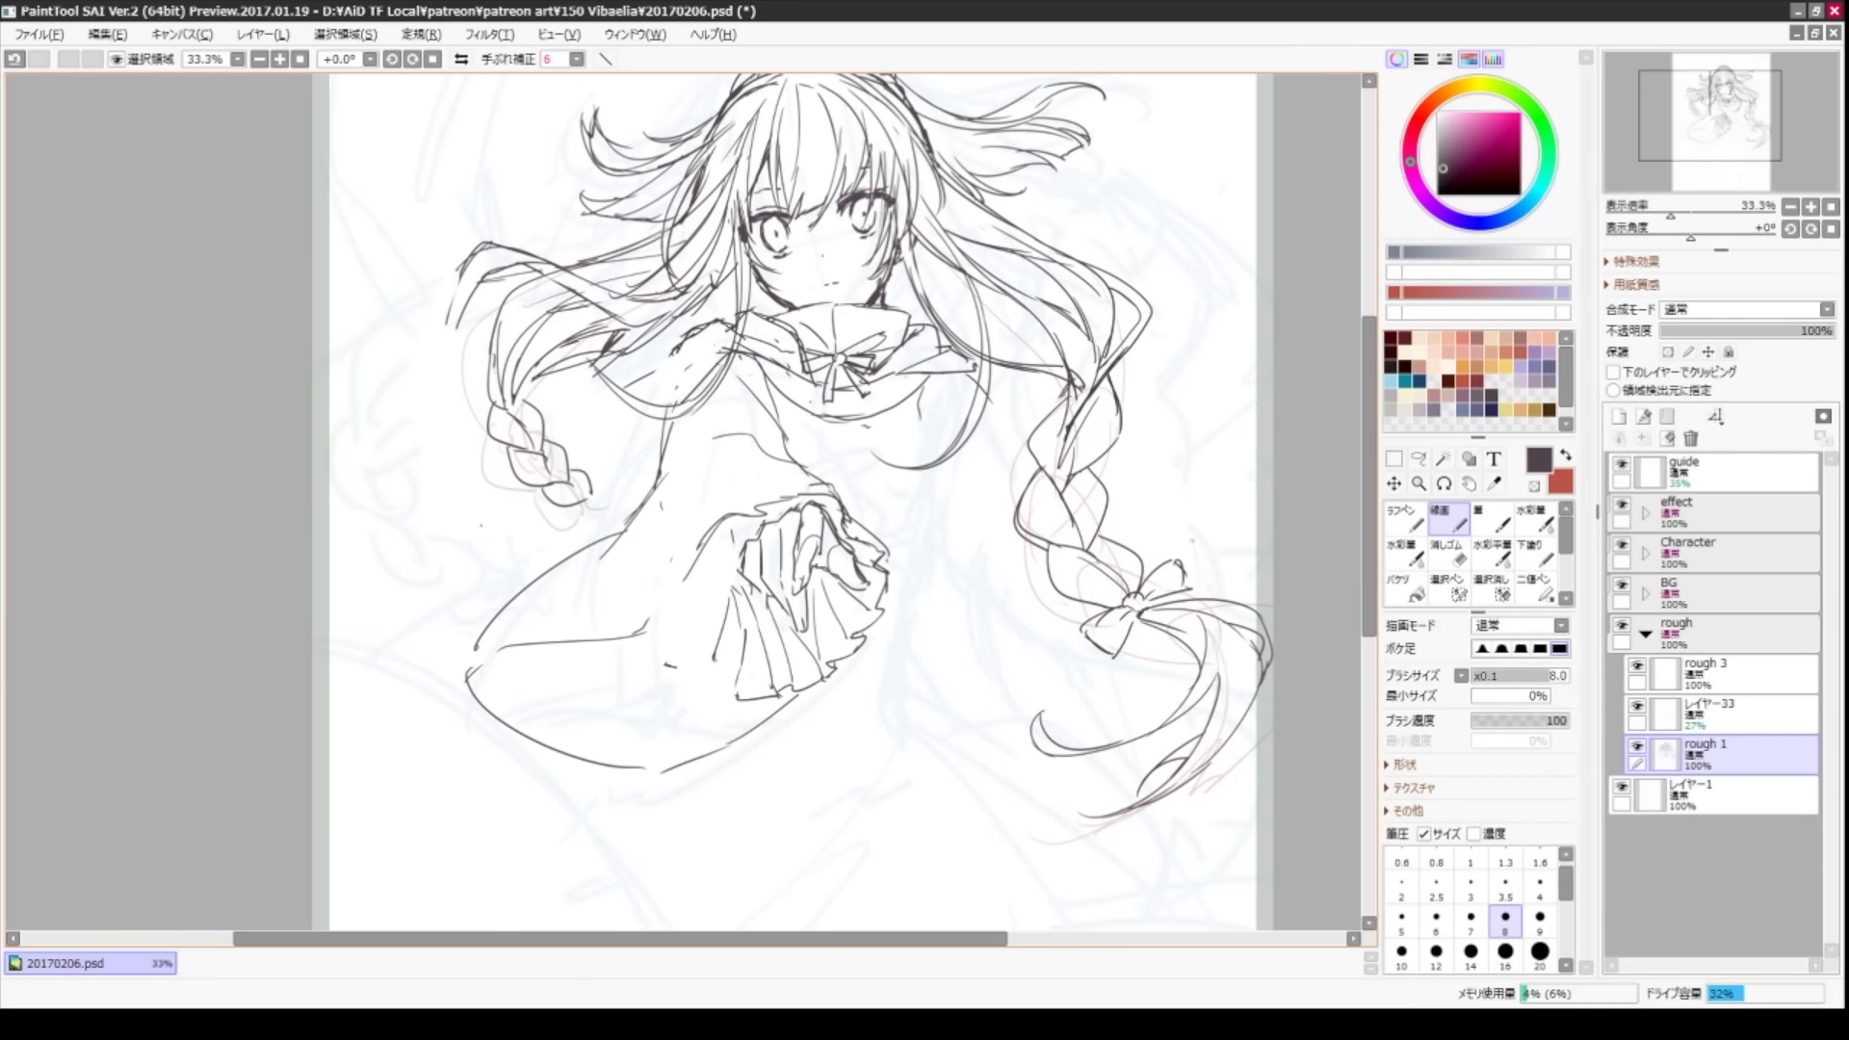
{"action": "left_click_drag", "start_coordinate": [806, 408], "coordinate": [706, 423]}
{"action": "left_click_drag", "start_coordinate": [728, 350], "coordinate": [535, 447]}
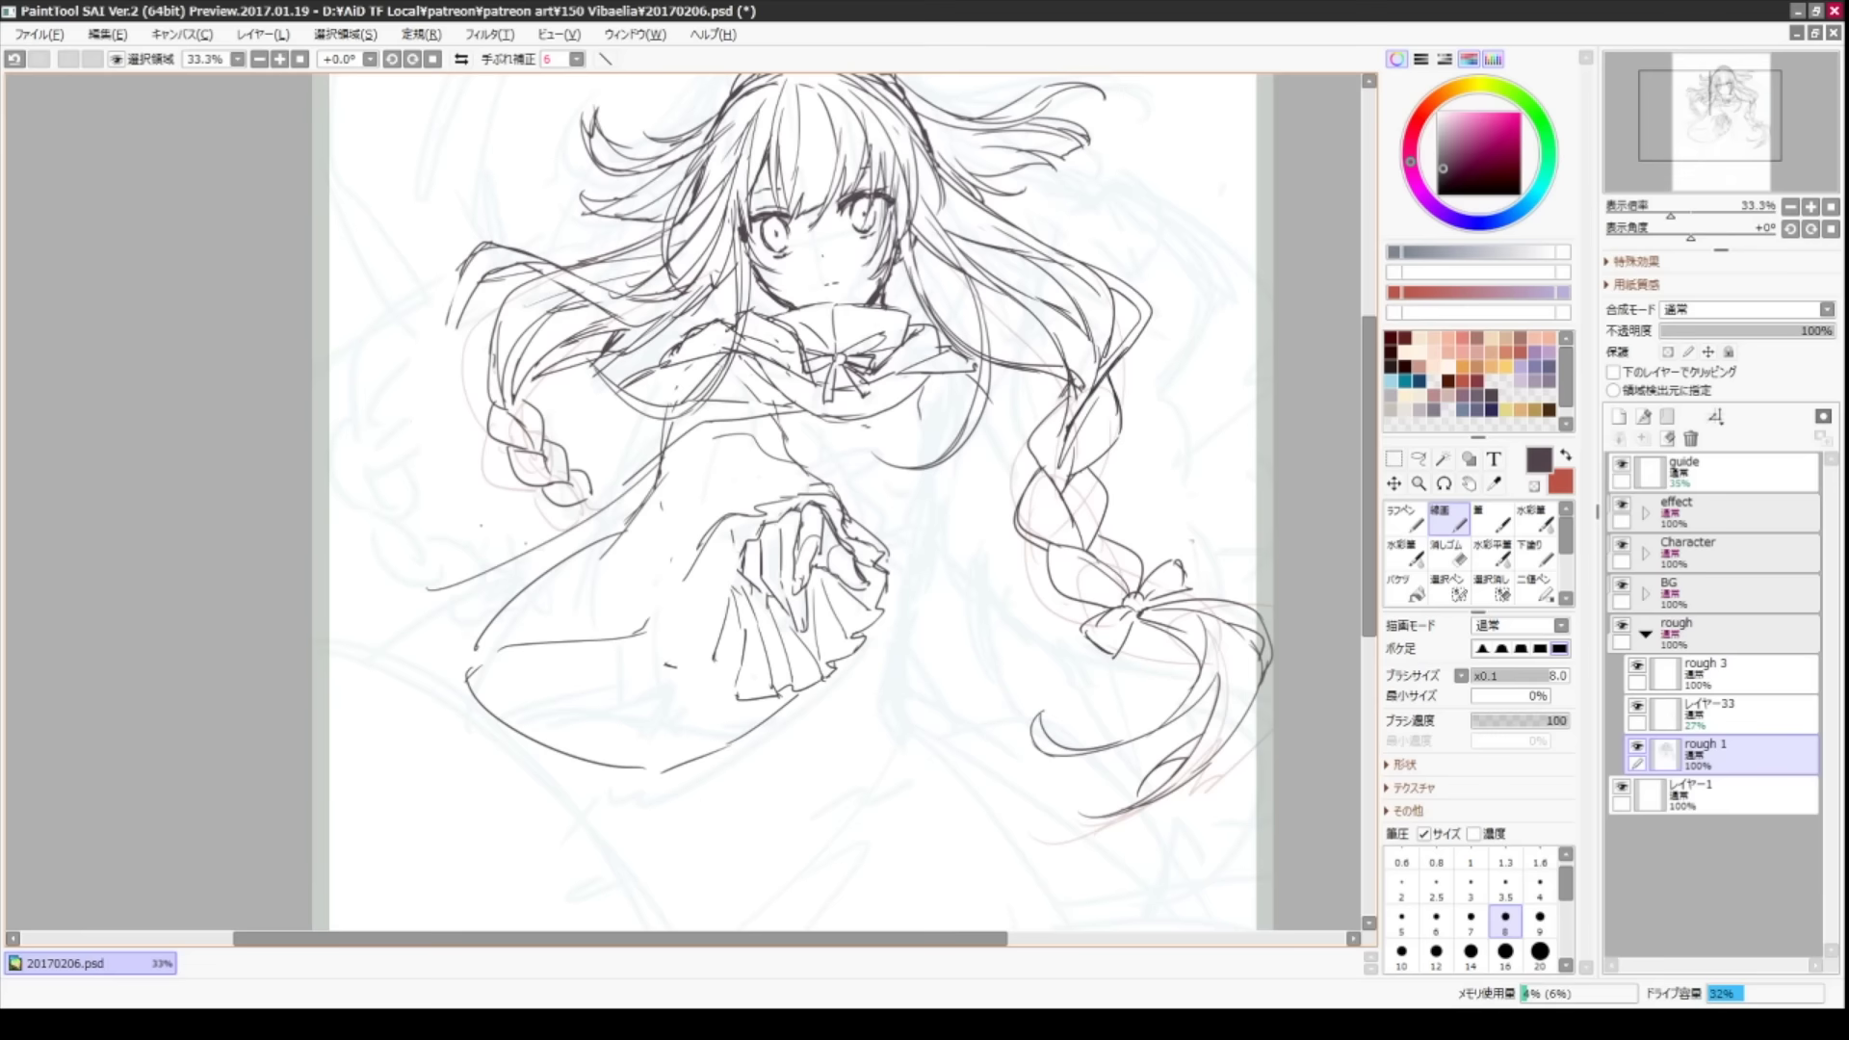
{"action": "left_click_drag", "start_coordinate": [636, 386], "coordinate": [511, 501]}
{"action": "key", "text": "ctrl+z"}
{"action": "left_click_drag", "start_coordinate": [639, 402], "coordinate": [312, 578]}
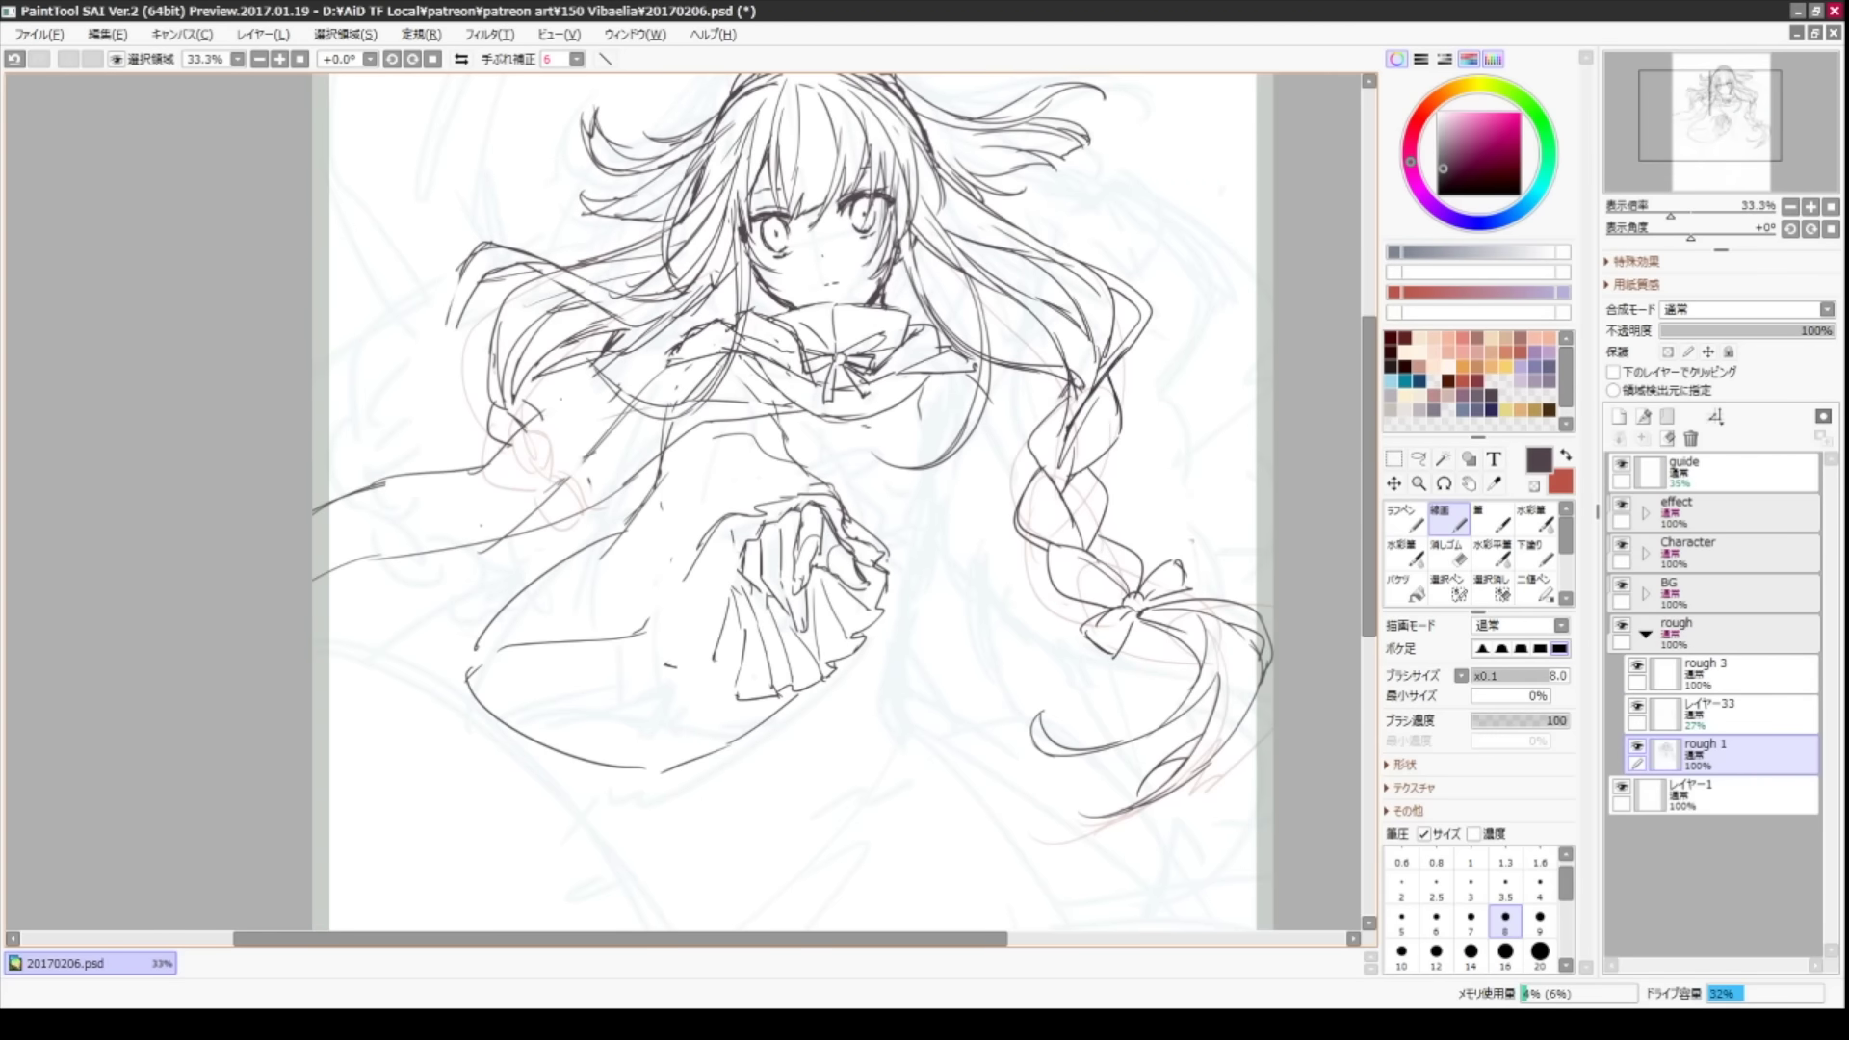
{"action": "key", "text": "ctrl+z"}
{"action": "mouse_move", "coordinate": [630, 402]}
{"action": "left_mouse_down"}
{"action": "mouse_move", "coordinate": [373, 495]}
{"action": "mouse_move", "coordinate": [511, 532]}
{"action": "left_mouse_up"}
{"action": "key", "text": "ctrl+z"}
{"action": "mouse_move", "coordinate": [780, 404]}
{"action": "left_mouse_down"}
{"action": "mouse_move", "coordinate": [607, 479]}
{"action": "mouse_move", "coordinate": [313, 564]}
{"action": "left_mouse_up"}
{"action": "left_click_drag", "start_coordinate": [888, 410], "coordinate": [1016, 522]}
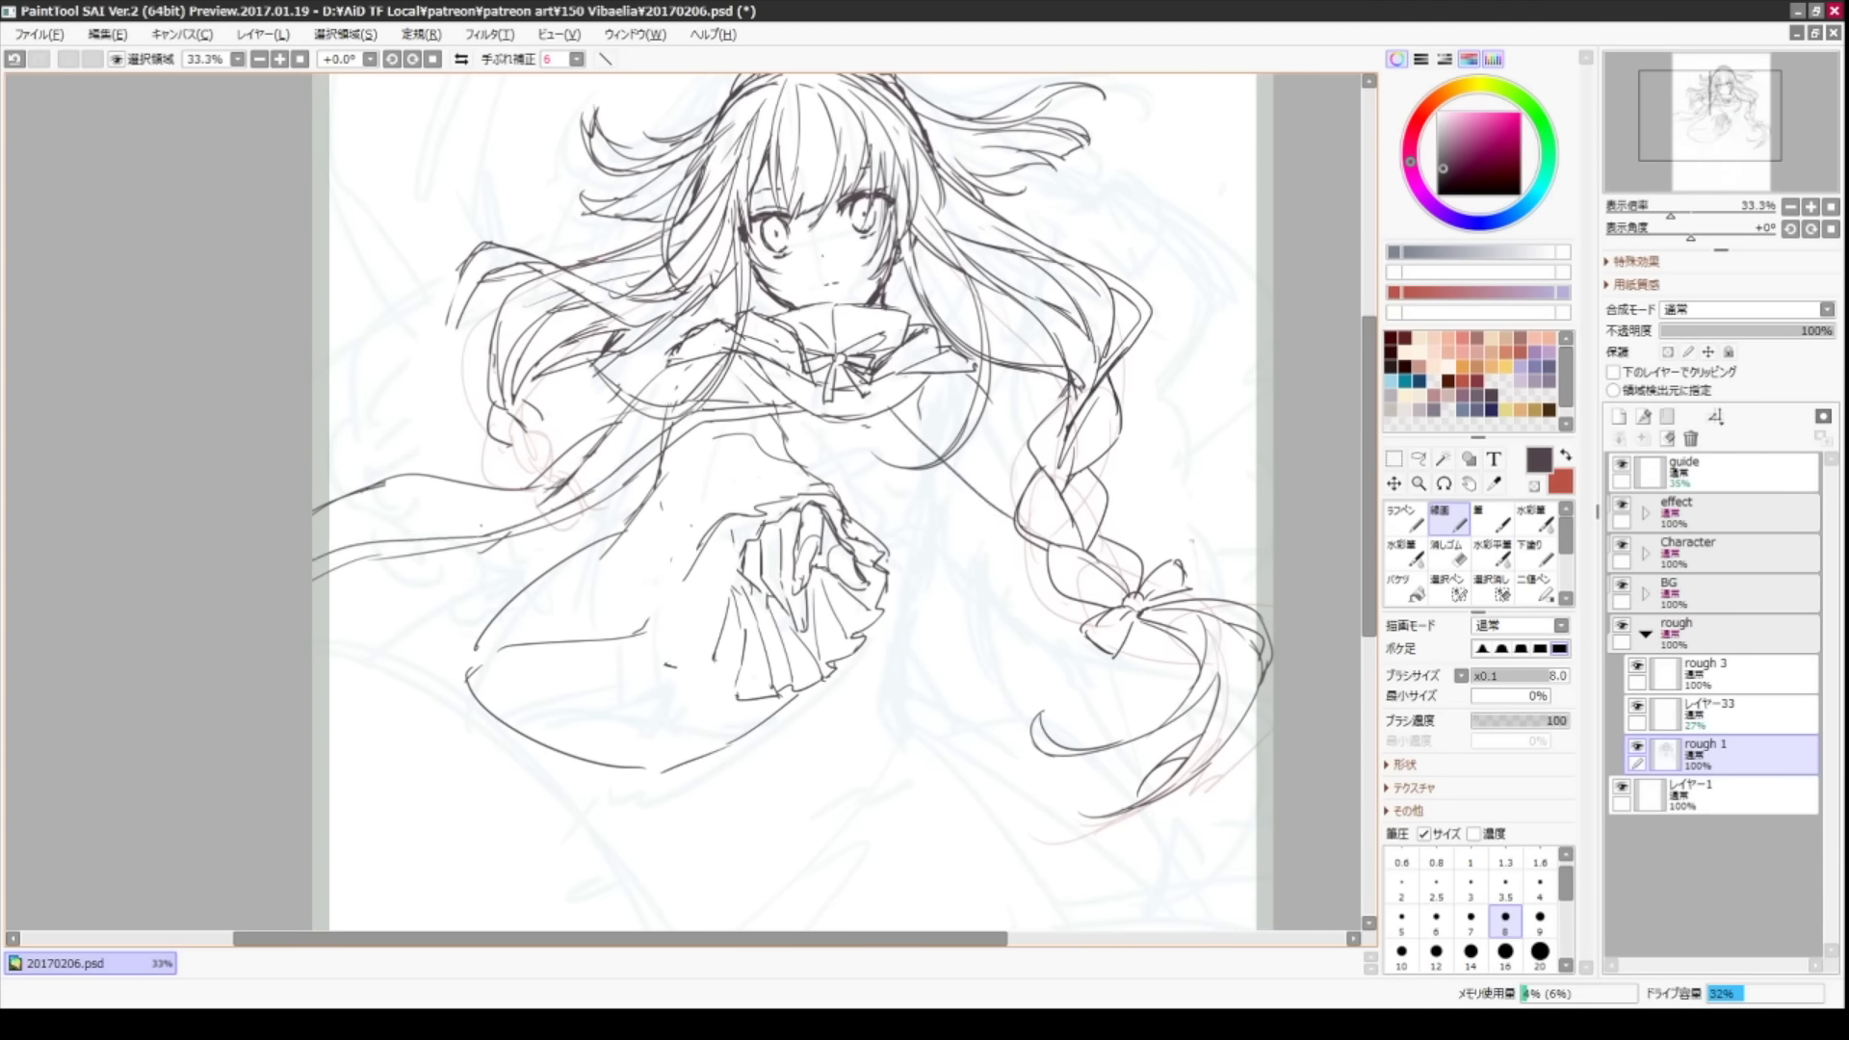
- Draw a ruffled frill around the flared sleeve's upper and lower edges, replacing the plain outline
{"action": "left_click_drag", "start_coordinate": [744, 513], "coordinate": [590, 669]}
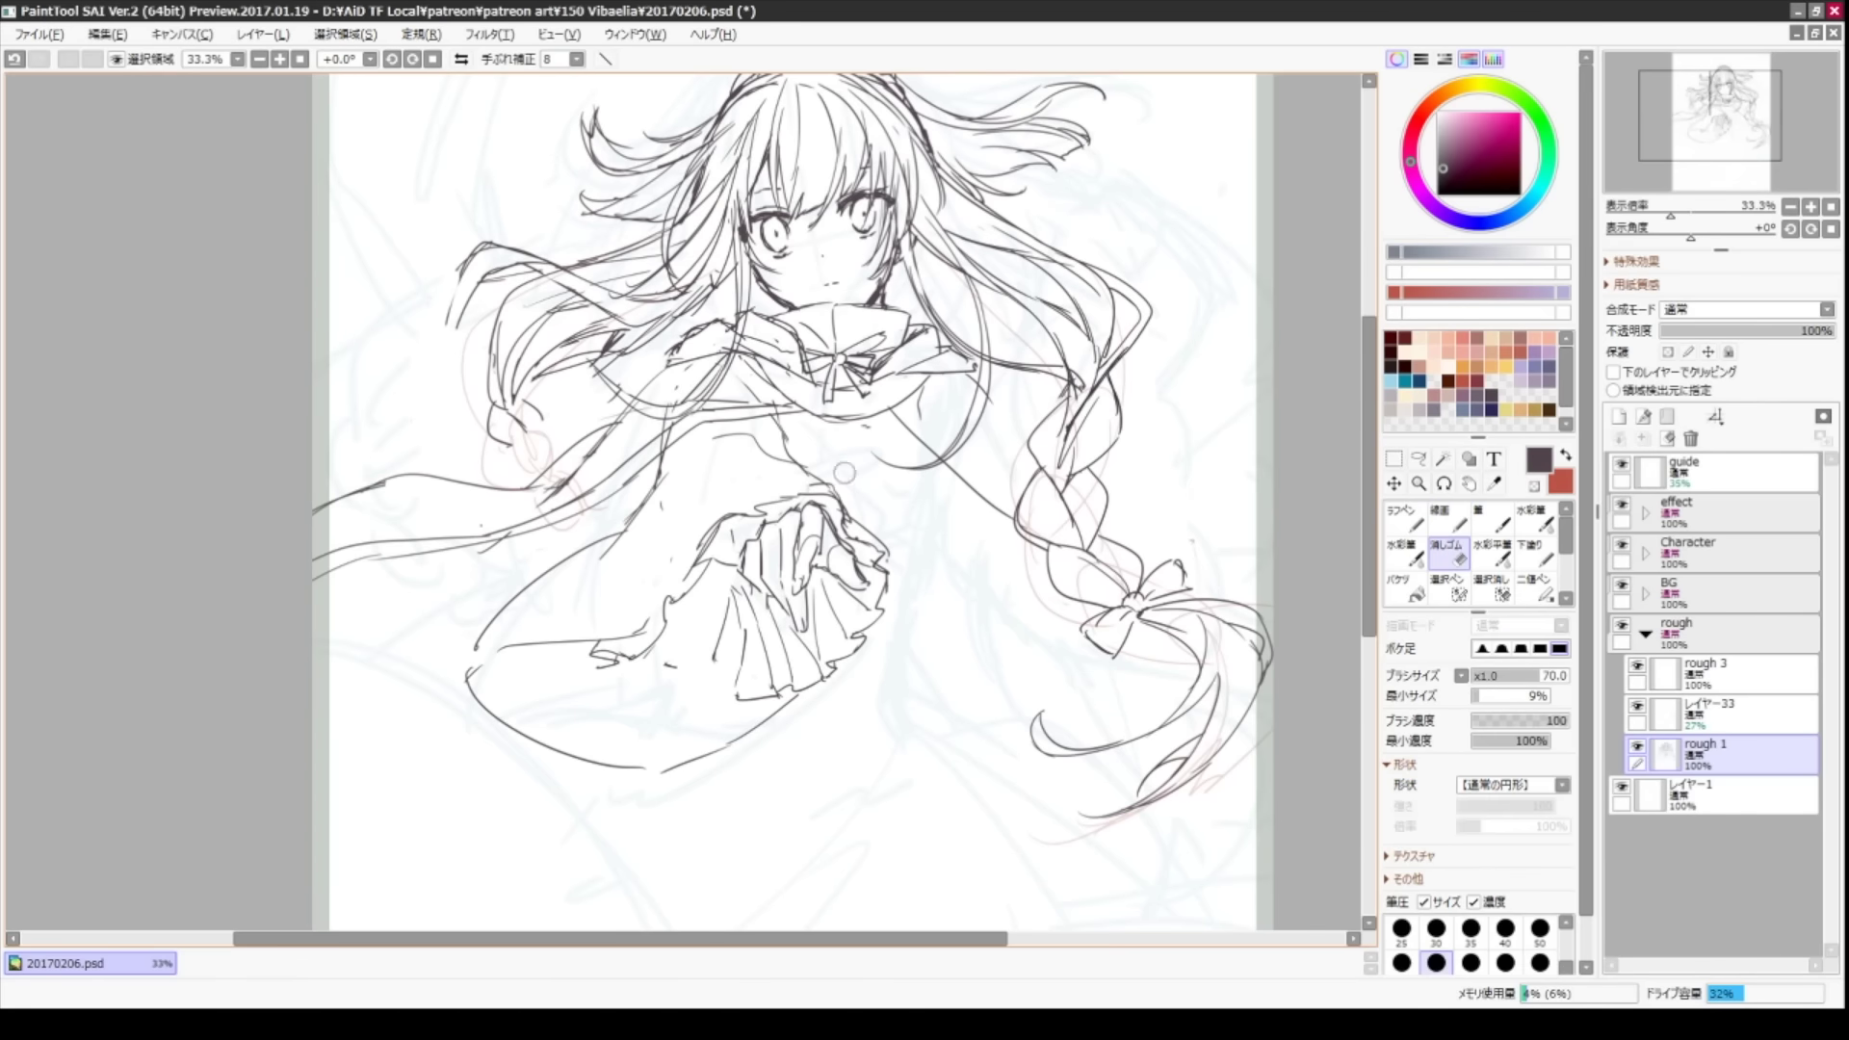
{"action": "left_click_drag", "start_coordinate": [757, 499], "coordinate": [631, 636]}
{"action": "key", "text": "ctrl+z"}
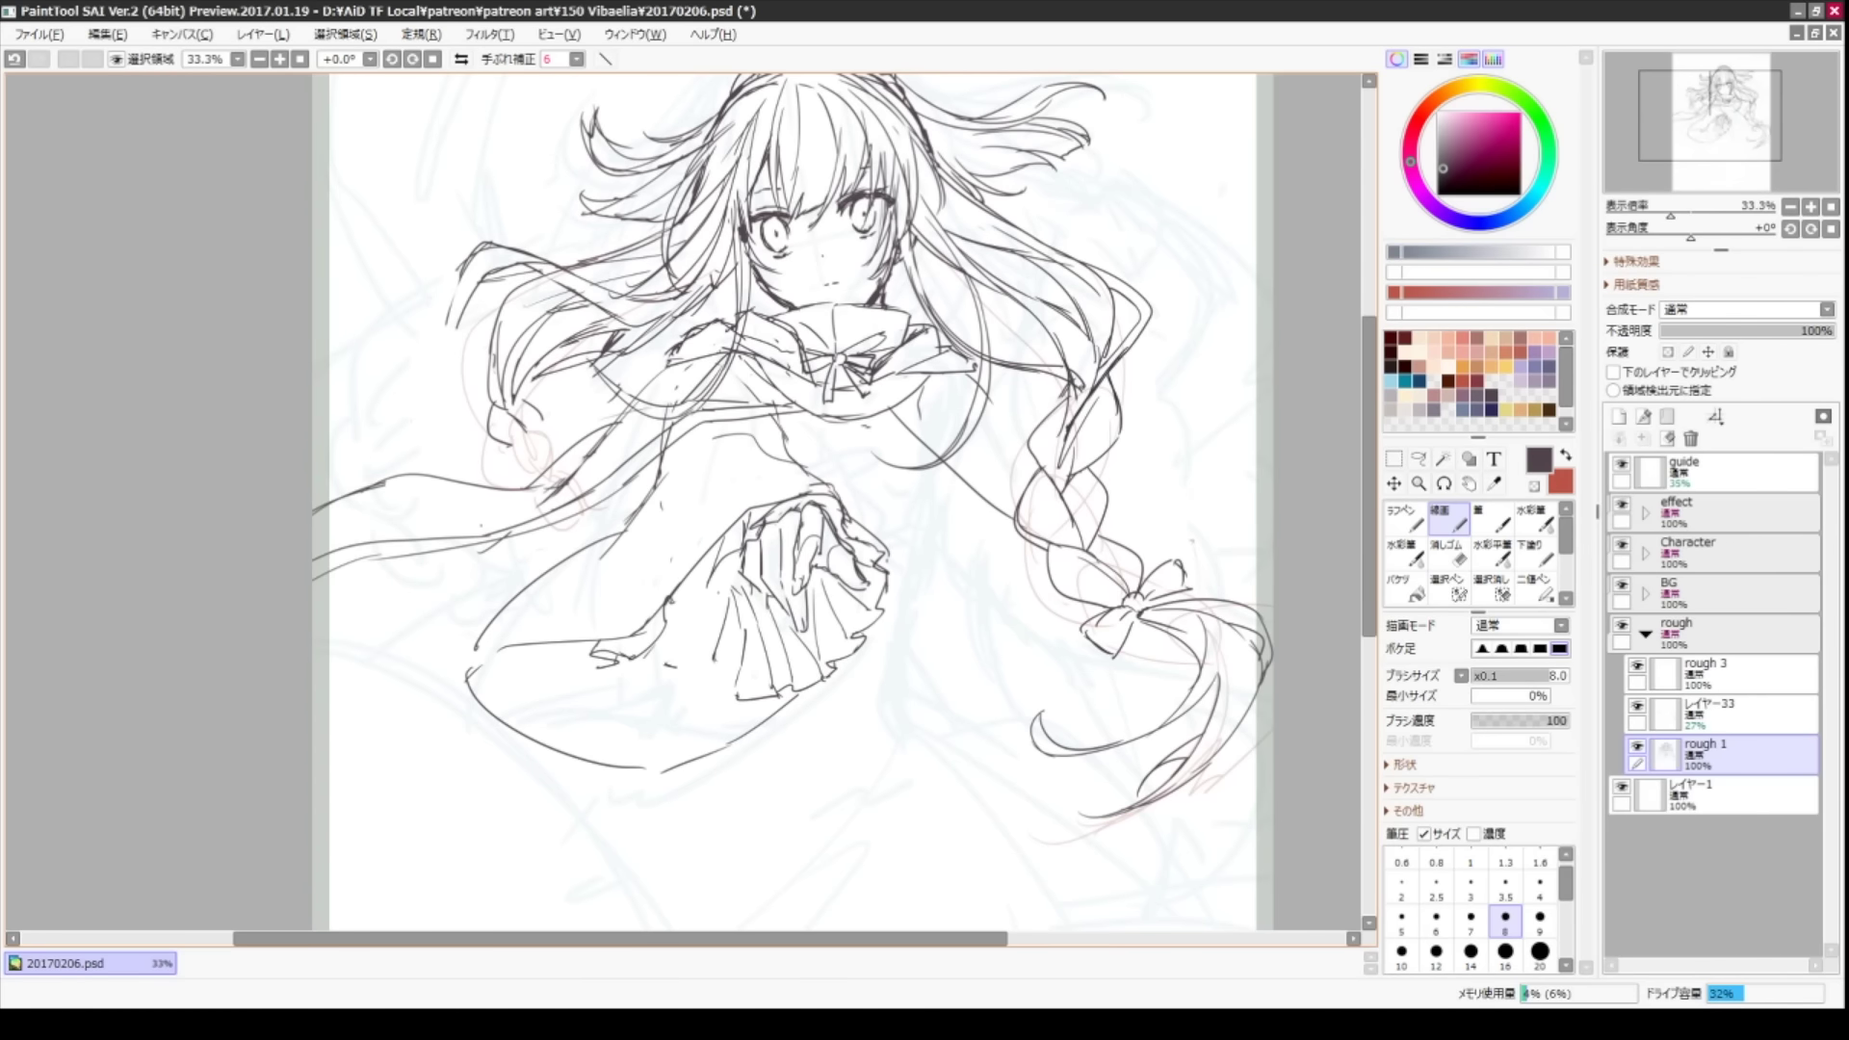
{"action": "key", "text": "ctrl+z"}
{"action": "mouse_move", "coordinate": [720, 556]}
{"action": "left_mouse_down"}
{"action": "mouse_move", "coordinate": [655, 645]}
{"action": "mouse_move", "coordinate": [559, 679]}
{"action": "mouse_move", "coordinate": [592, 678]}
{"action": "mouse_move", "coordinate": [439, 699]}
{"action": "mouse_move", "coordinate": [507, 721]}
{"action": "left_mouse_up"}
{"action": "key", "text": "ctrl+z"}
{"action": "key", "text": "ctrl+z"}
{"action": "key", "text": "ctrl+z"}
{"action": "mouse_move", "coordinate": [509, 659]}
{"action": "left_mouse_down"}
{"action": "mouse_move", "coordinate": [436, 700]}
{"action": "mouse_move", "coordinate": [544, 727]}
{"action": "left_mouse_up"}
{"action": "left_click_drag", "start_coordinate": [520, 729], "coordinate": [578, 756]}
{"action": "left_click_drag", "start_coordinate": [619, 669], "coordinate": [611, 708]}
{"action": "left_click_drag", "start_coordinate": [621, 701], "coordinate": [607, 770]}
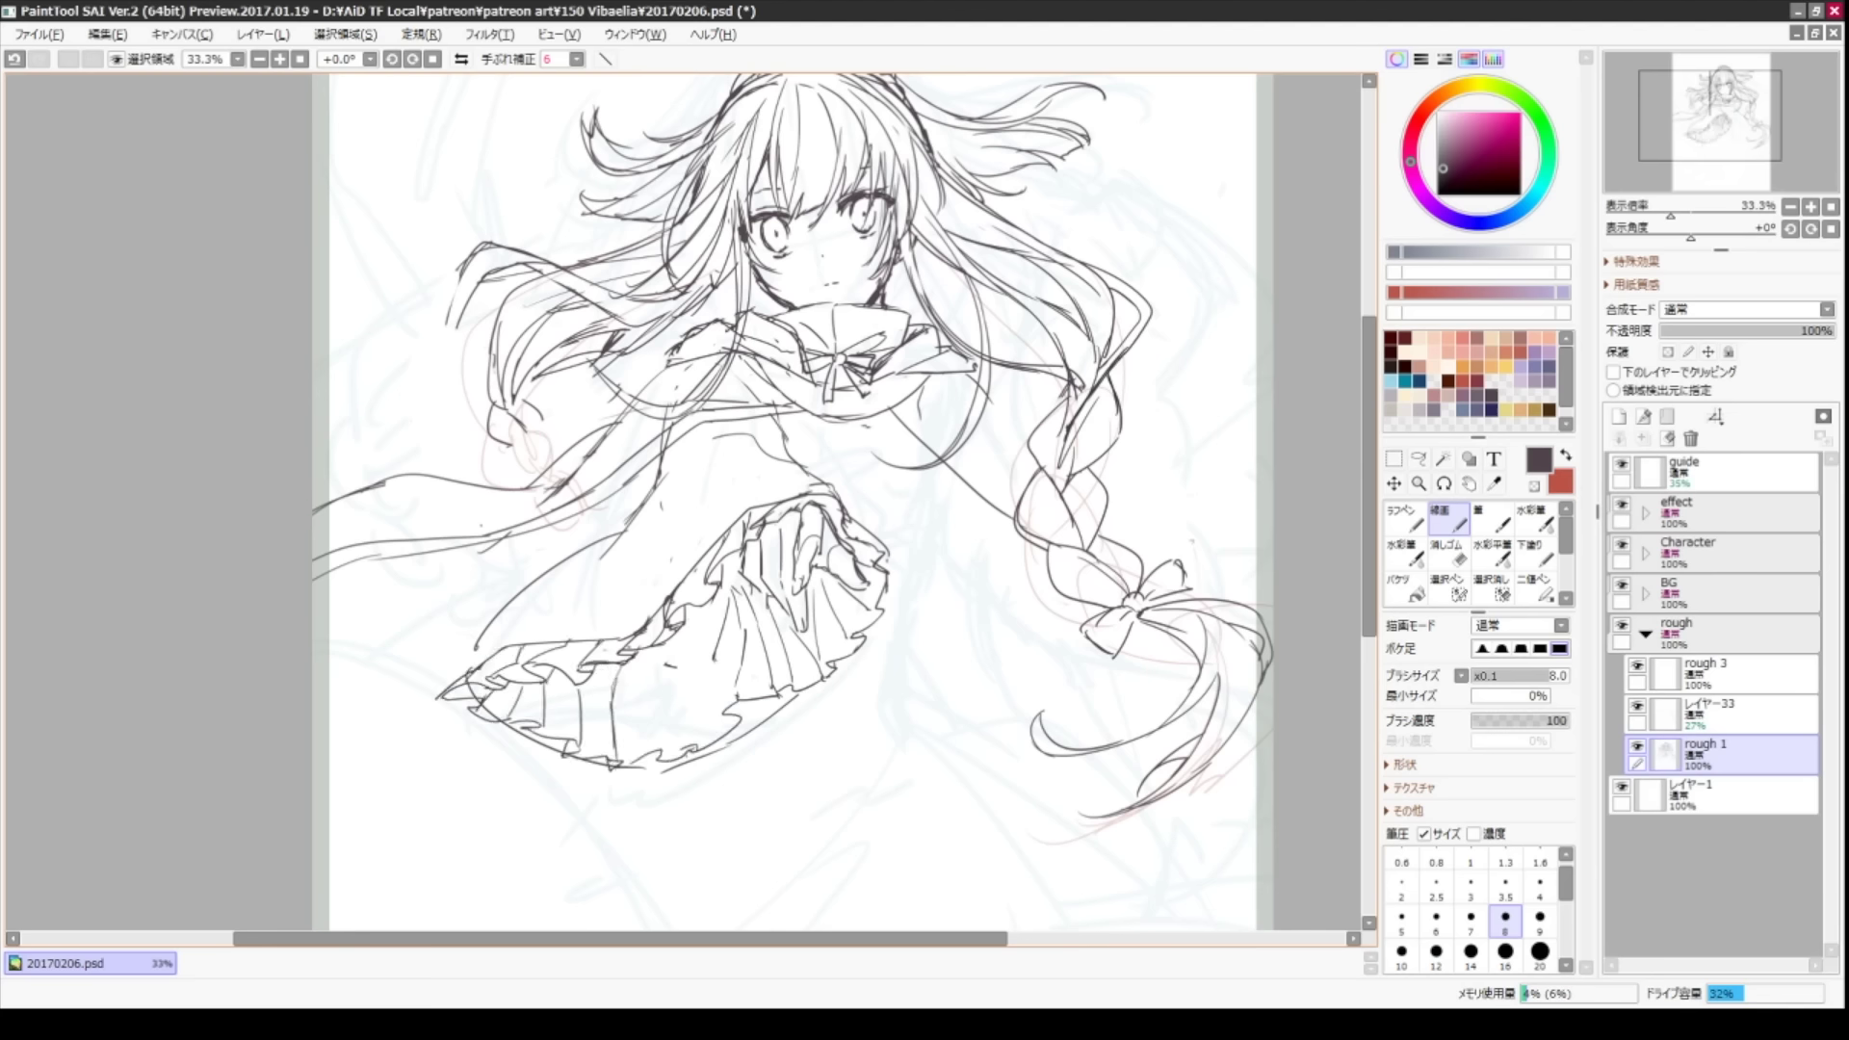
- Fill the sleeve's frilled opening with long pleat lines around the hand
{"action": "left_click_drag", "start_coordinate": [665, 688], "coordinate": [644, 752]}
{"action": "left_click_drag", "start_coordinate": [700, 742], "coordinate": [682, 759]}
{"action": "key", "text": "ctrl+z"}
{"action": "left_click_drag", "start_coordinate": [722, 587], "coordinate": [718, 708]}
{"action": "left_click_drag", "start_coordinate": [779, 590], "coordinate": [703, 742]}
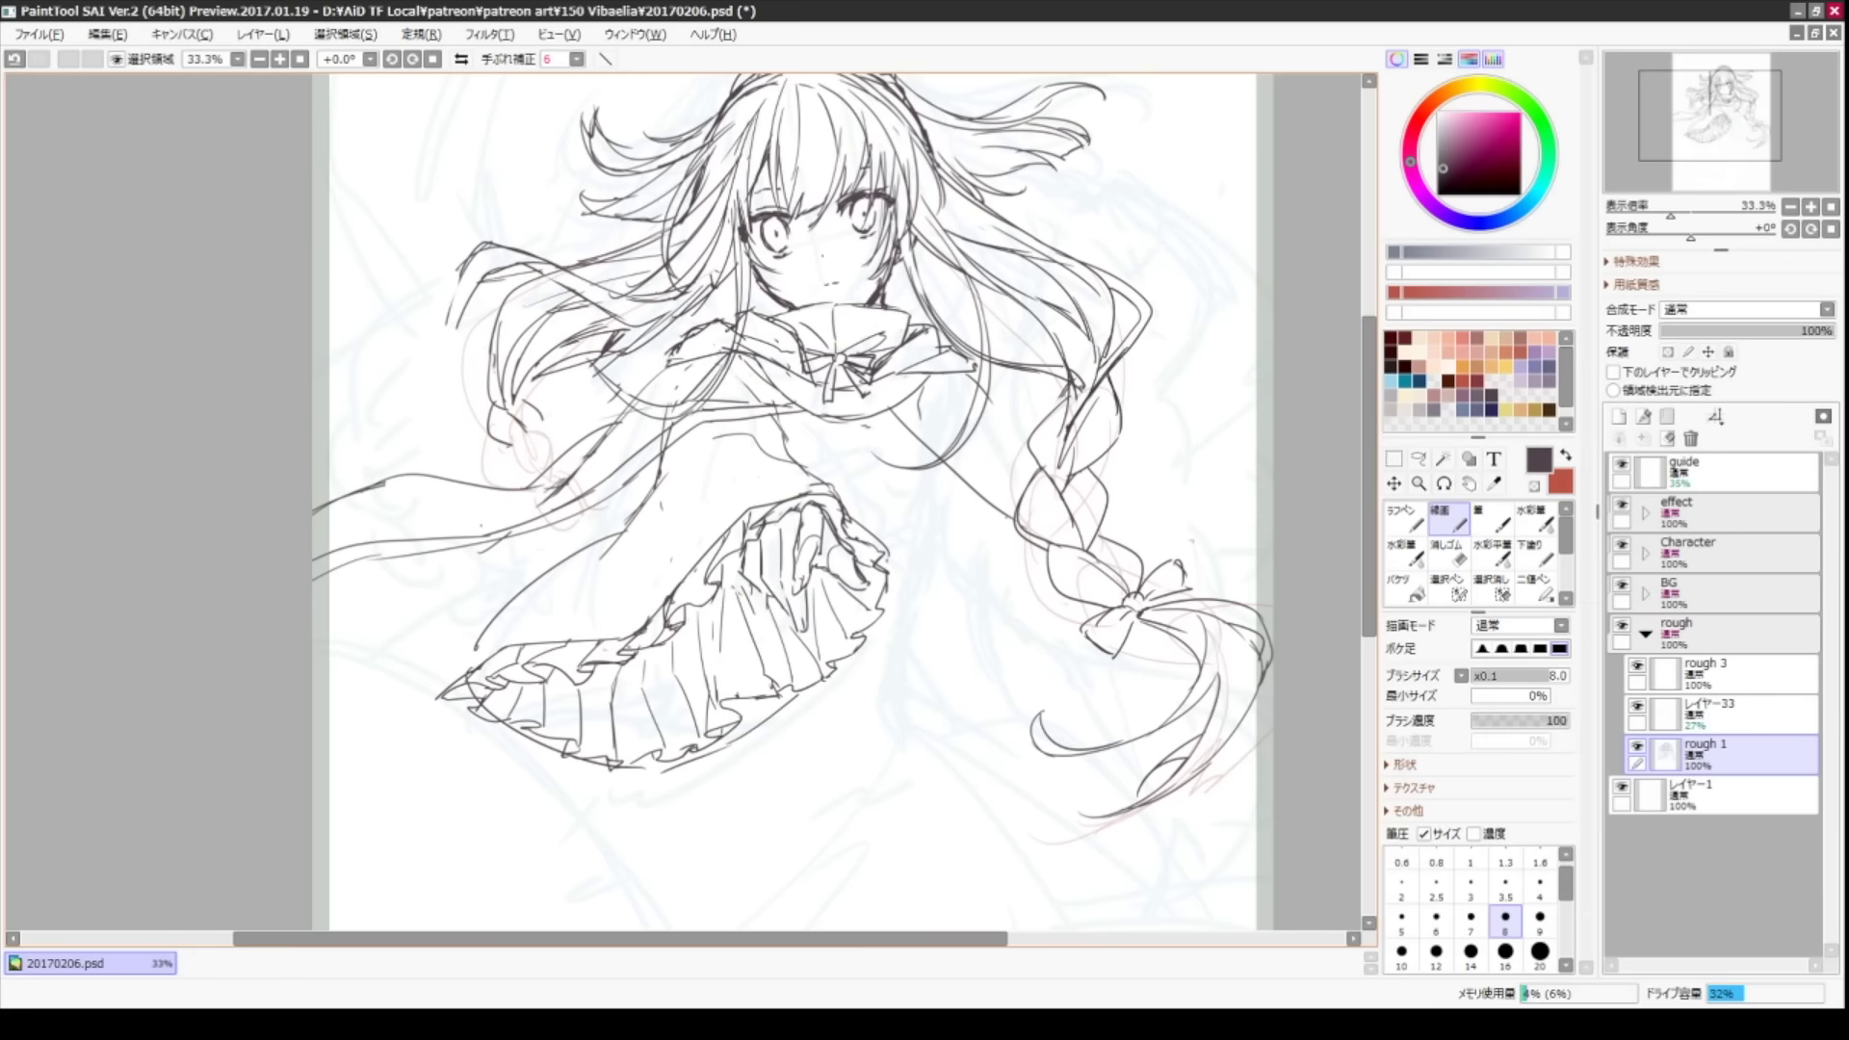
- Extend the cloth band from the capelet past the right braid and its bow to the canvas's right edge
{"action": "left_click_drag", "start_coordinate": [771, 482], "coordinate": [753, 505]}
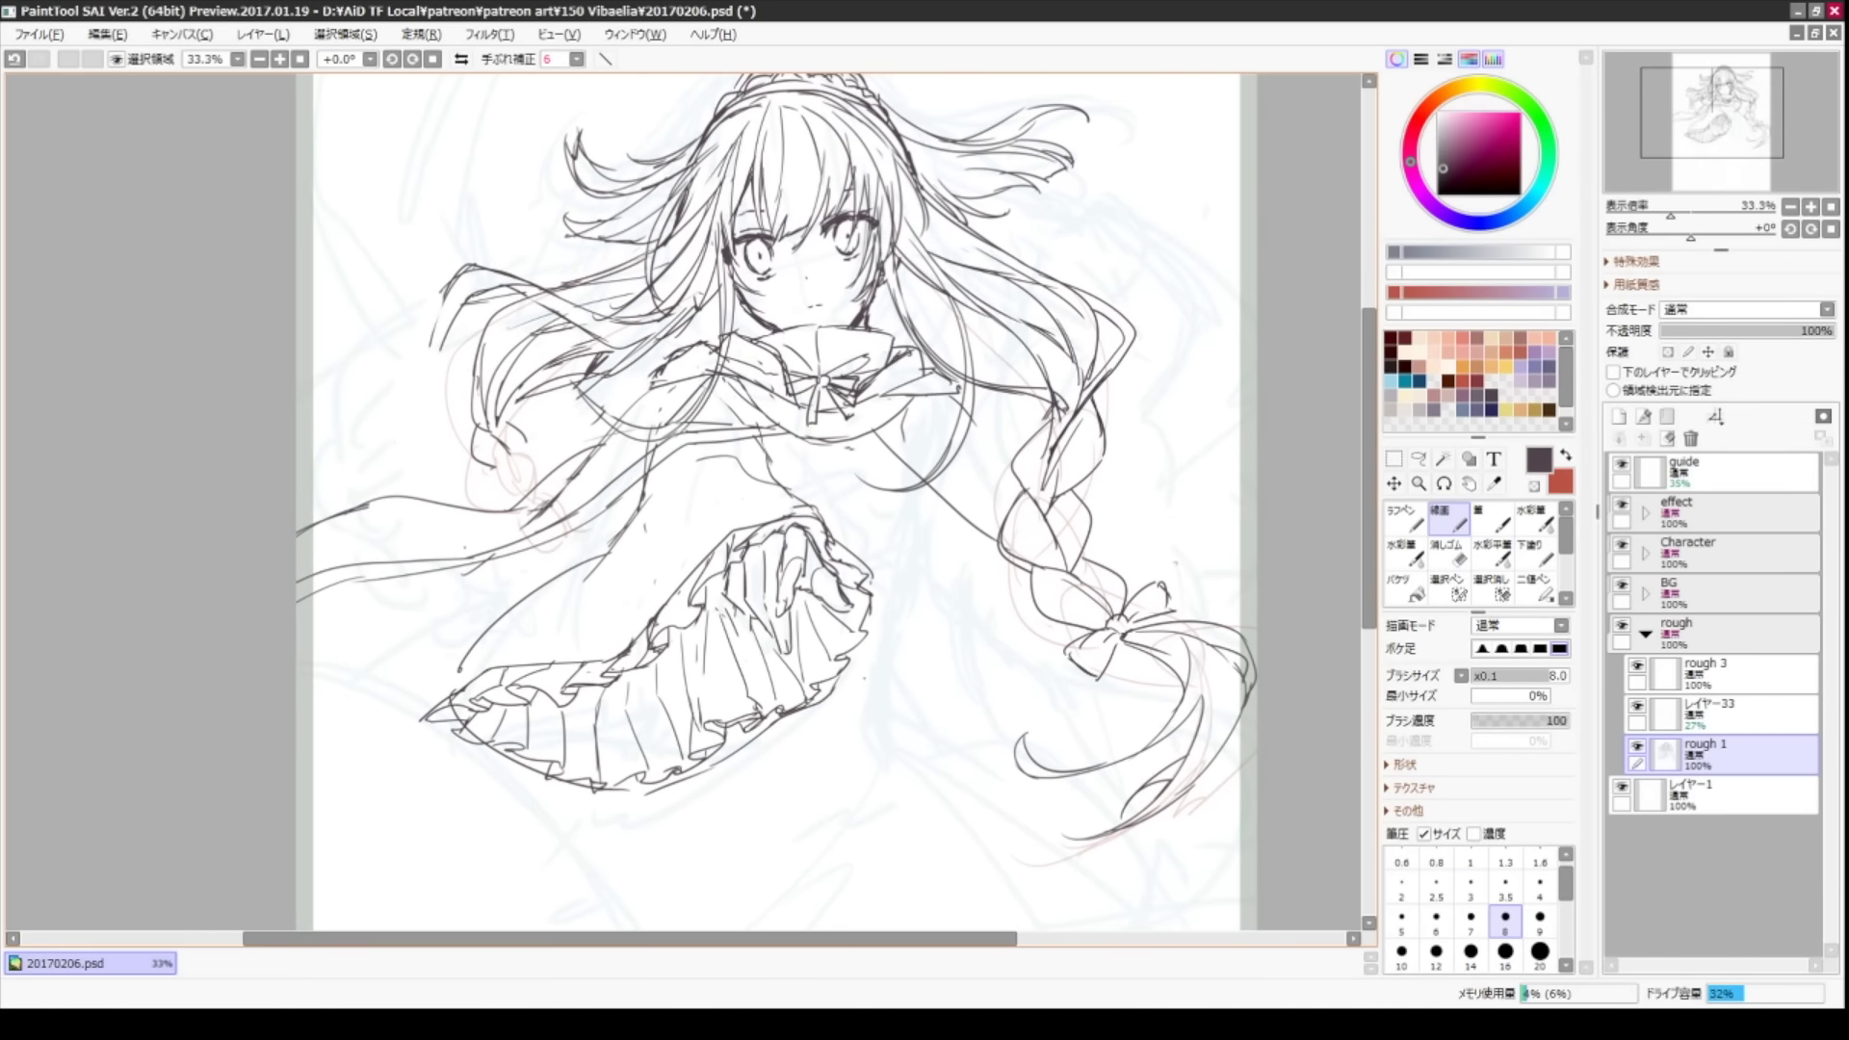
{"action": "left_click_drag", "start_coordinate": [771, 482], "coordinate": [701, 409]}
{"action": "mouse_move", "coordinate": [793, 360]}
{"action": "left_mouse_down"}
{"action": "mouse_move", "coordinate": [813, 400]}
{"action": "mouse_move", "coordinate": [932, 466]}
{"action": "left_mouse_up"}
{"action": "mouse_move", "coordinate": [1063, 558]}
{"action": "left_mouse_down"}
{"action": "mouse_move", "coordinate": [1102, 525]}
{"action": "mouse_move", "coordinate": [1185, 505]}
{"action": "left_mouse_up"}
{"action": "left_click_drag", "start_coordinate": [1057, 521], "coordinate": [1157, 505]}
{"action": "left_click_drag", "start_coordinate": [674, 481], "coordinate": [810, 472]}
{"action": "left_click_drag", "start_coordinate": [1027, 317], "coordinate": [1086, 420]}
- Add an outer lock curling down to the left braid and touch up the lines by the right shoulder and braid
{"action": "left_click_drag", "start_coordinate": [771, 482], "coordinate": [765, 496]}
{"action": "mouse_move", "coordinate": [727, 320]}
{"action": "left_mouse_down"}
{"action": "mouse_move", "coordinate": [632, 417]}
{"action": "mouse_move", "coordinate": [556, 432]}
{"action": "mouse_move", "coordinate": [591, 412]}
{"action": "left_mouse_up"}
{"action": "left_click_drag", "start_coordinate": [531, 220], "coordinate": [491, 368]}
{"action": "left_click_drag", "start_coordinate": [543, 272], "coordinate": [492, 366]}
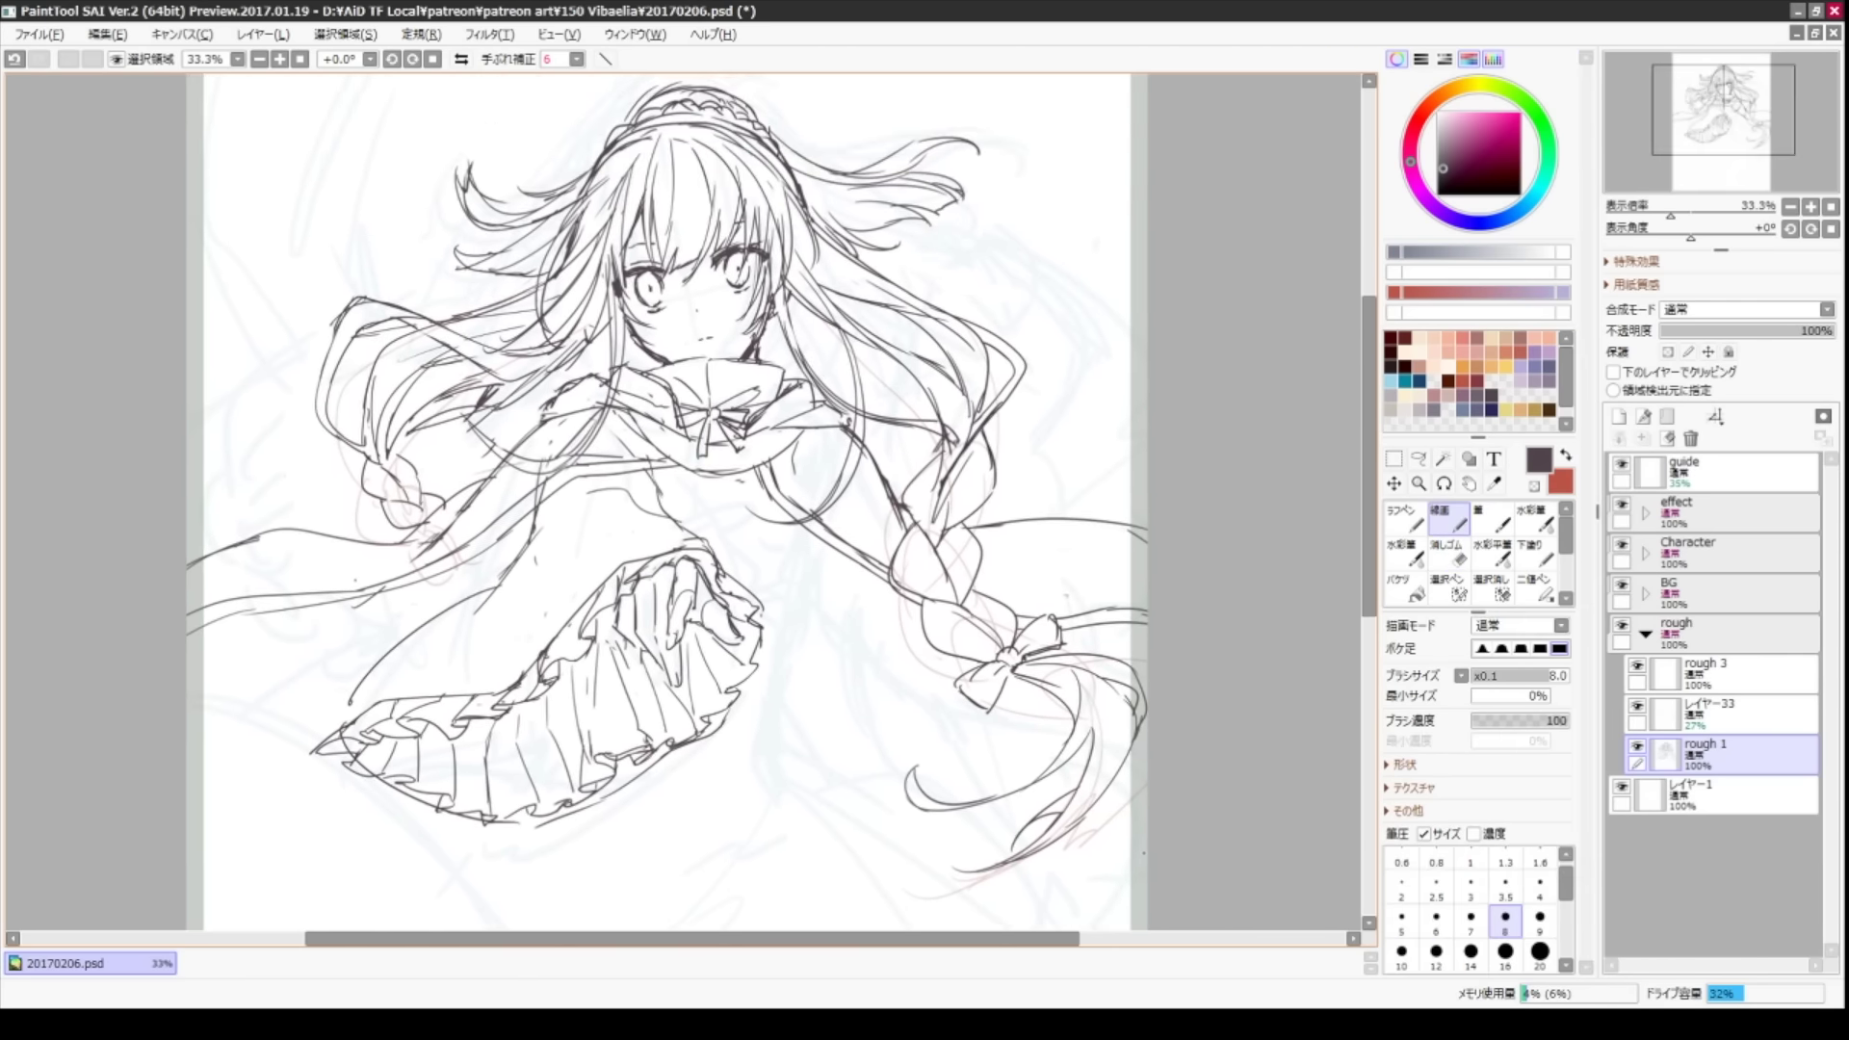
{"action": "left_click_drag", "start_coordinate": [771, 482], "coordinate": [659, 542]}
{"action": "left_click_drag", "start_coordinate": [846, 363], "coordinate": [905, 426]}
{"action": "left_click_drag", "start_coordinate": [895, 403], "coordinate": [983, 488]}
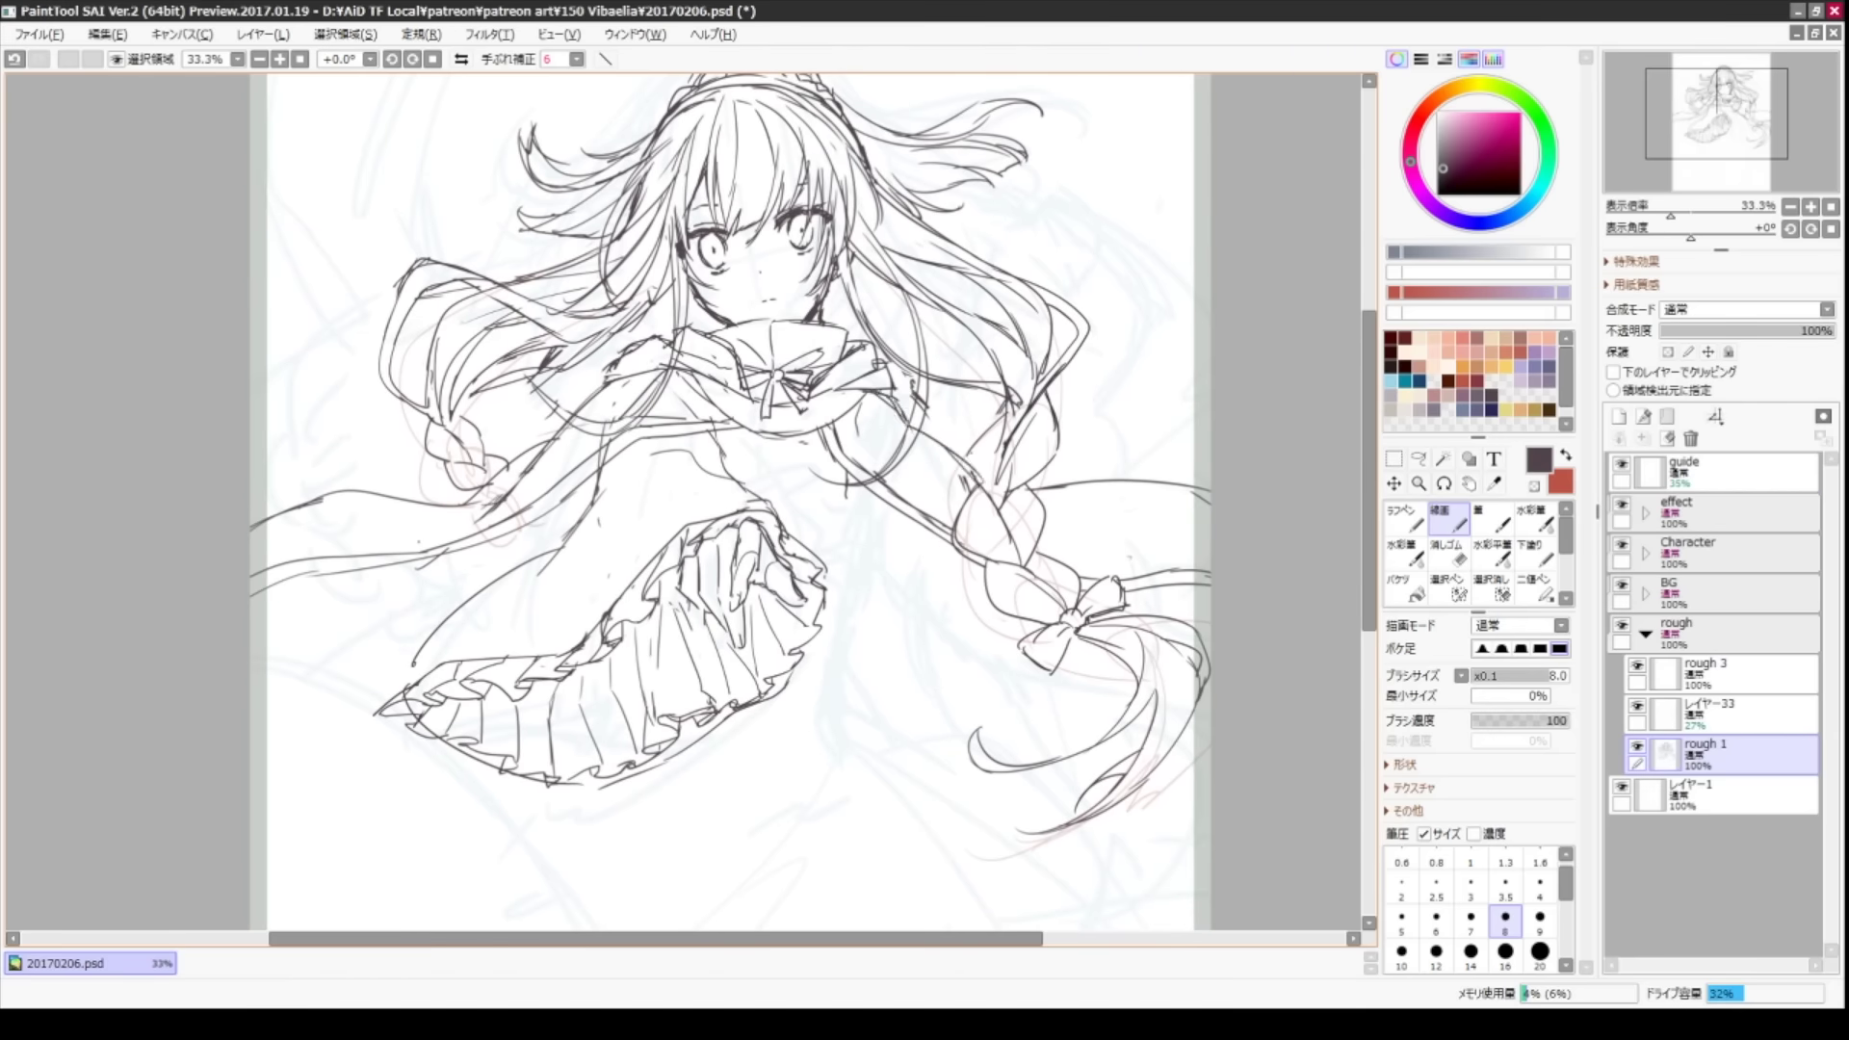
{"action": "left_click_drag", "start_coordinate": [965, 416], "coordinate": [1008, 493]}
- On layer レイヤー33, rough in the neck, torso and upper arm in red with a size 12 brush
{"action": "left_click_drag", "start_coordinate": [771, 481], "coordinate": [850, 455]}
{"action": "left_click", "coordinate": [1724, 713]}
{"action": "key", "text": "x"}
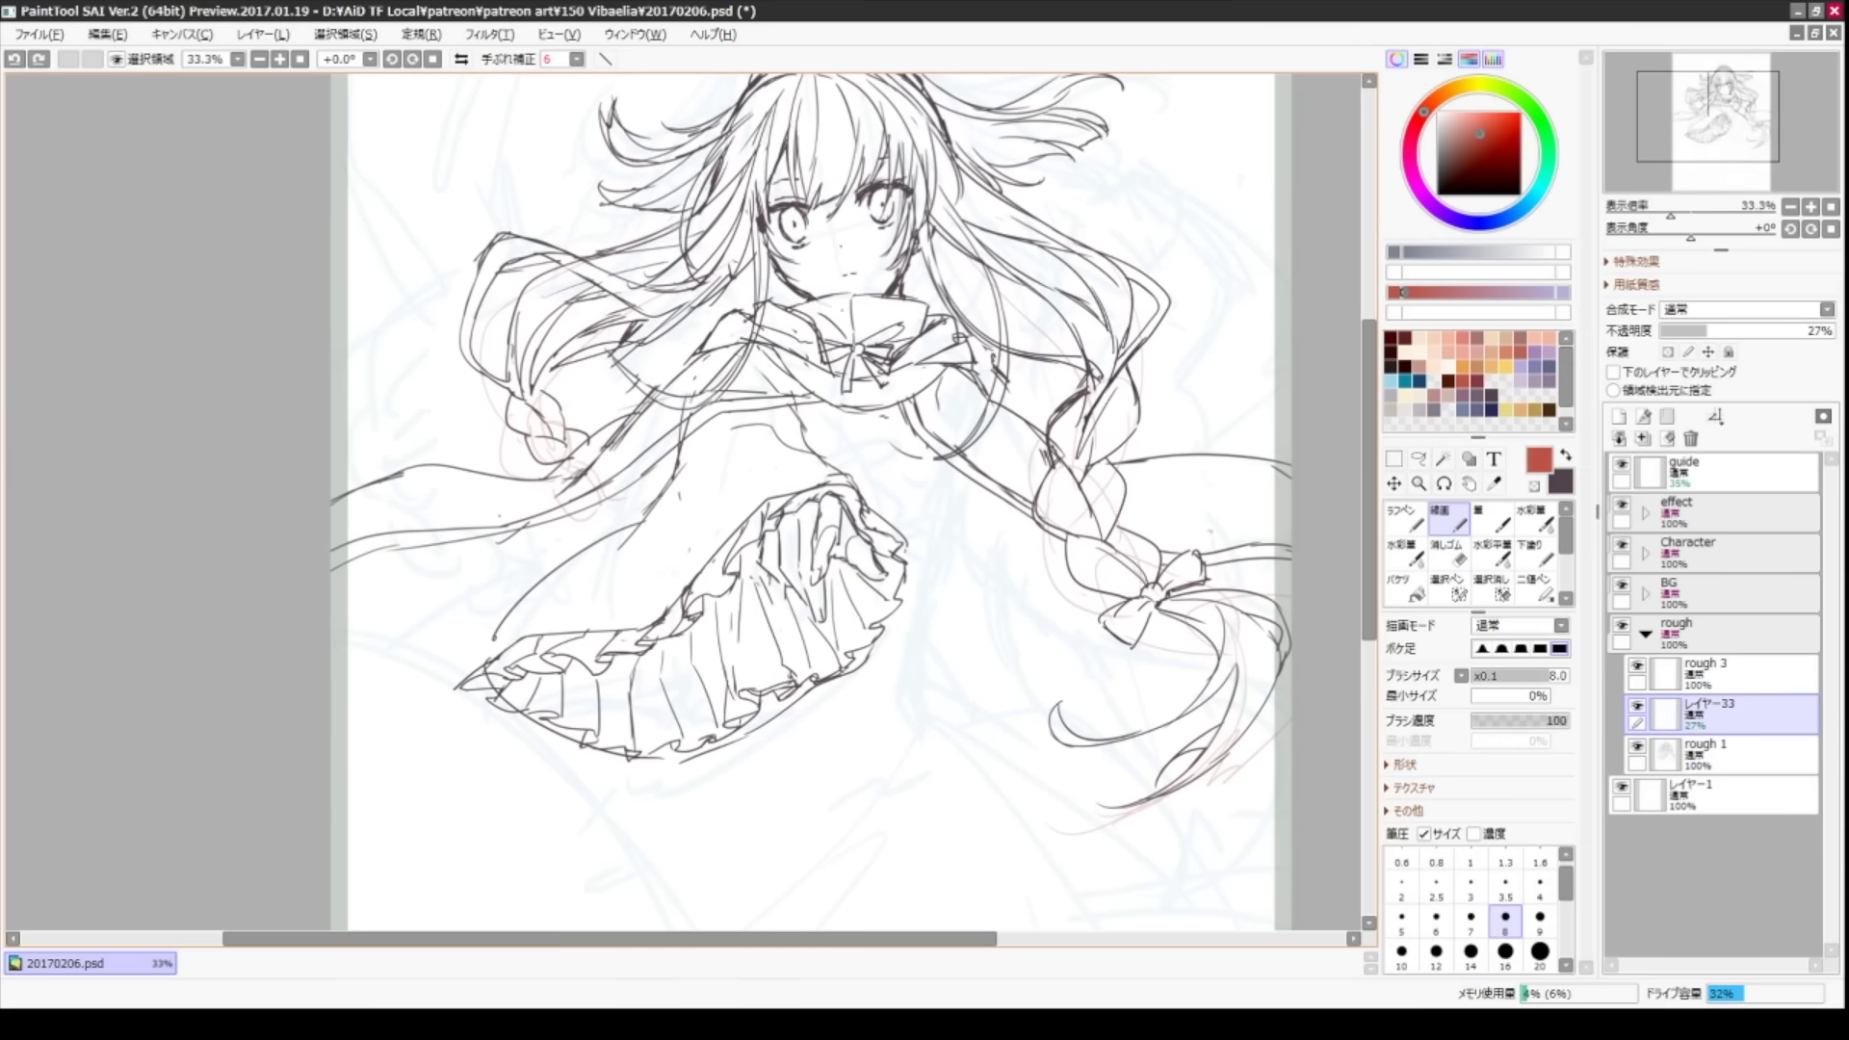
{"action": "left_click_drag", "start_coordinate": [860, 312], "coordinate": [877, 299]}
{"action": "left_click", "coordinate": [1437, 951]}
{"action": "left_click_drag", "start_coordinate": [953, 372], "coordinate": [906, 602]}
{"action": "left_click_drag", "start_coordinate": [766, 444], "coordinate": [770, 570]}
{"action": "key", "text": "ctrl+z"}
{"action": "left_click_drag", "start_coordinate": [746, 327], "coordinate": [719, 373]}
{"action": "left_click_drag", "start_coordinate": [767, 386], "coordinate": [719, 474]}
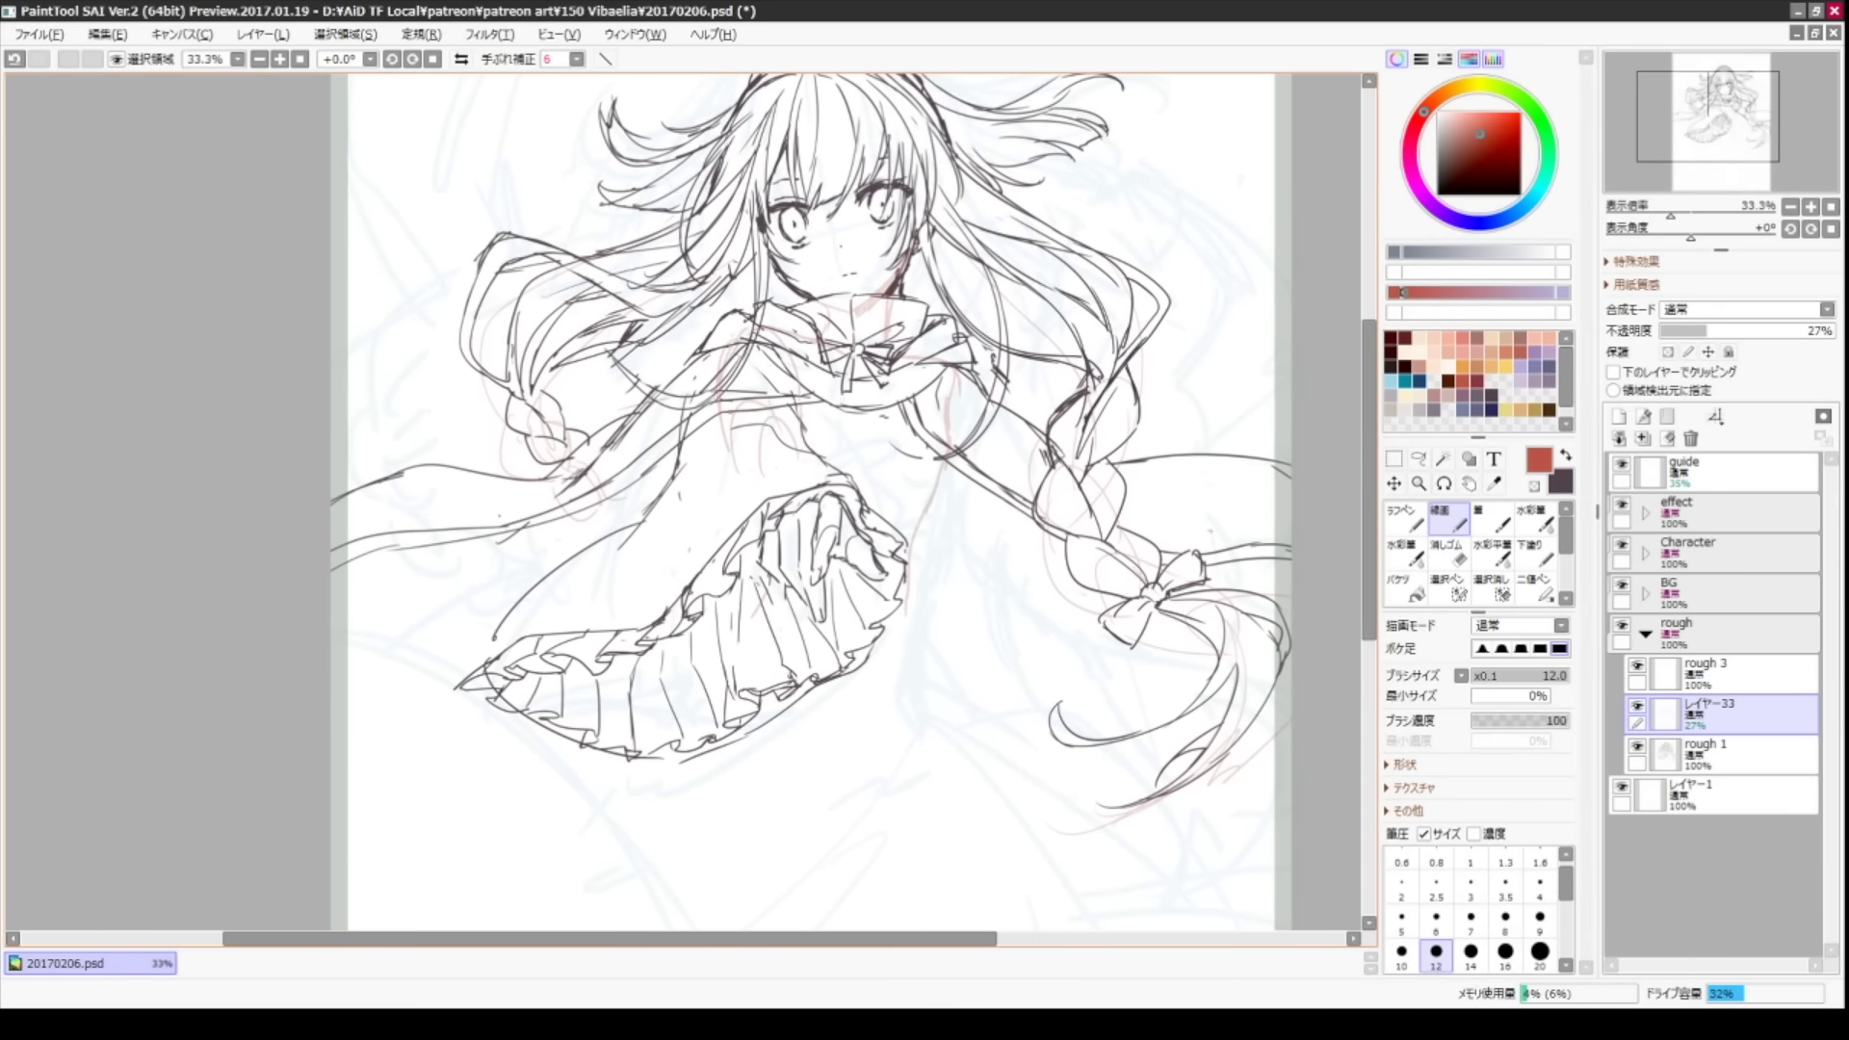
{"action": "mouse_move", "coordinate": [867, 482]}
{"action": "left_mouse_down"}
{"action": "mouse_move", "coordinate": [879, 406]}
{"action": "mouse_move", "coordinate": [942, 456]}
{"action": "mouse_move", "coordinate": [926, 589]}
{"action": "mouse_move", "coordinate": [828, 558]}
{"action": "mouse_move", "coordinate": [811, 605]}
{"action": "left_mouse_up"}
- Set the red guide layer's opacity to 21% and rough in the raised arm and hand beside the right braid
{"action": "key", "text": "ctrl+minus"}
{"action": "left_click_drag", "start_coordinate": [1705, 331], "coordinate": [1697, 330]}
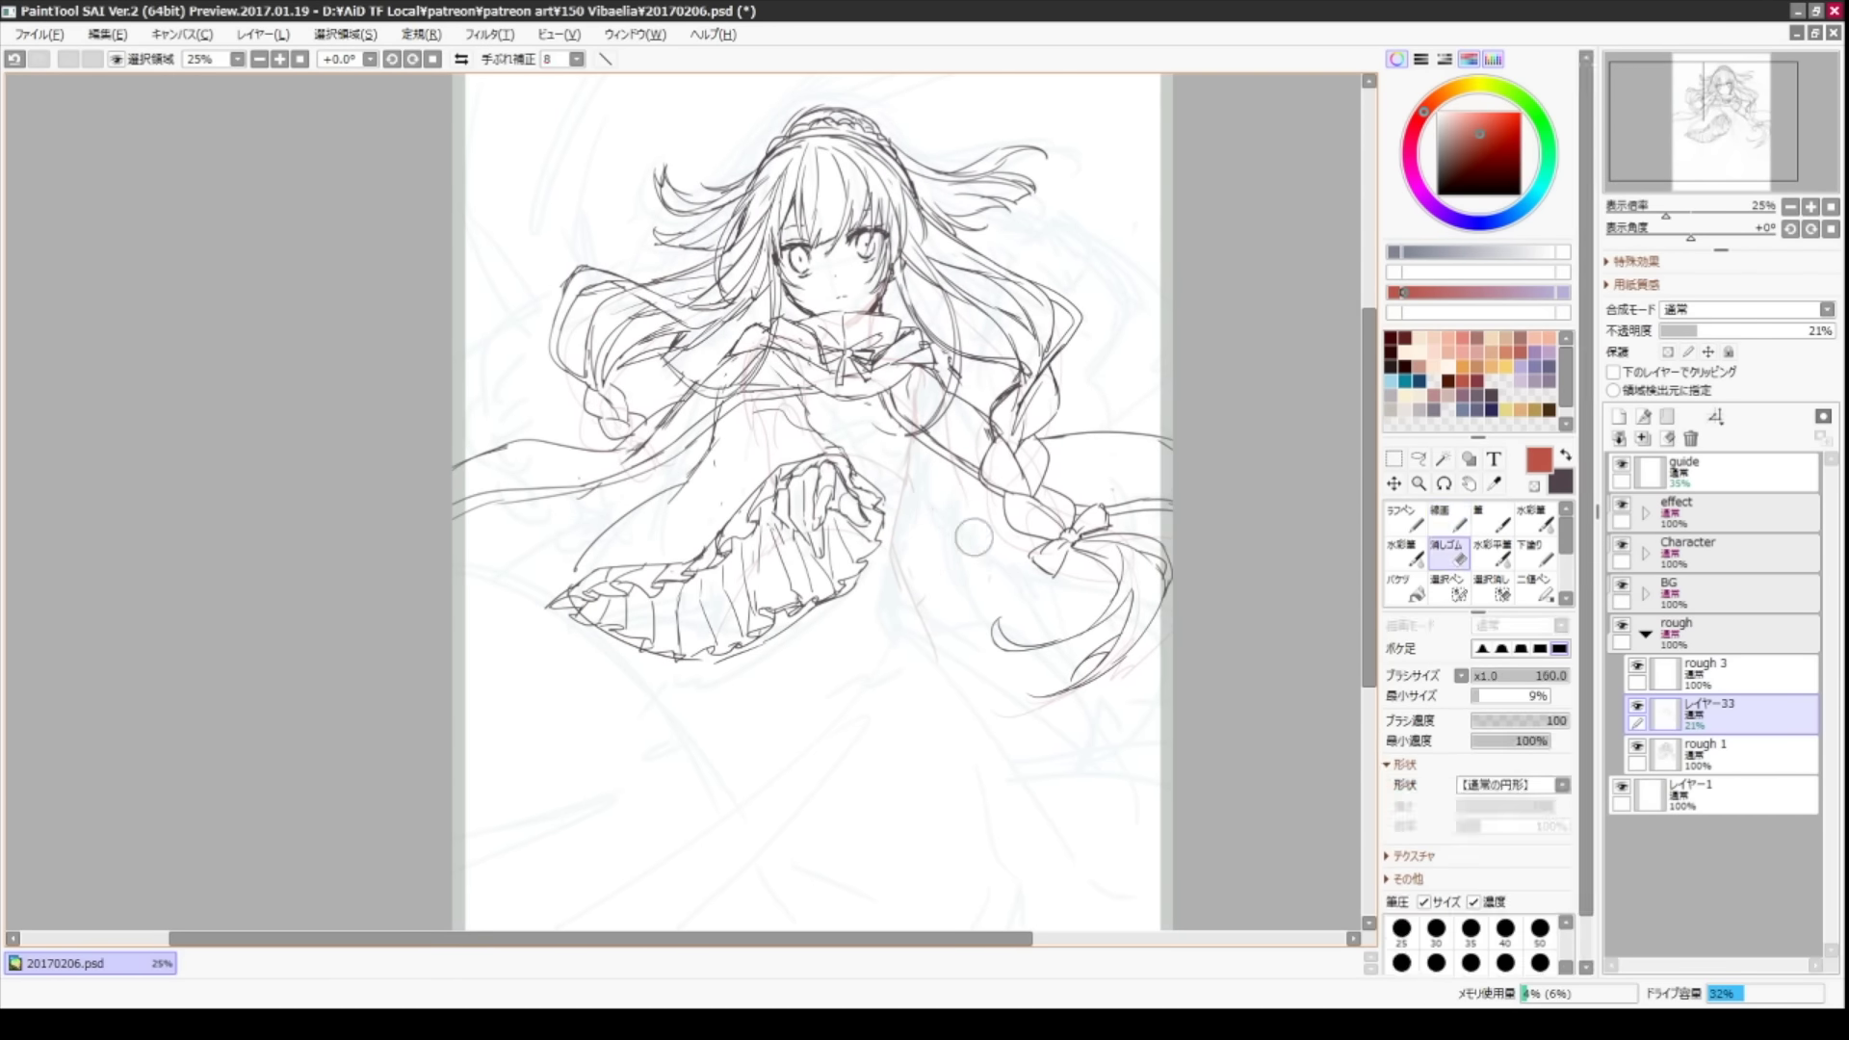
{"action": "key", "text": "e"}
{"action": "key", "text": "n"}
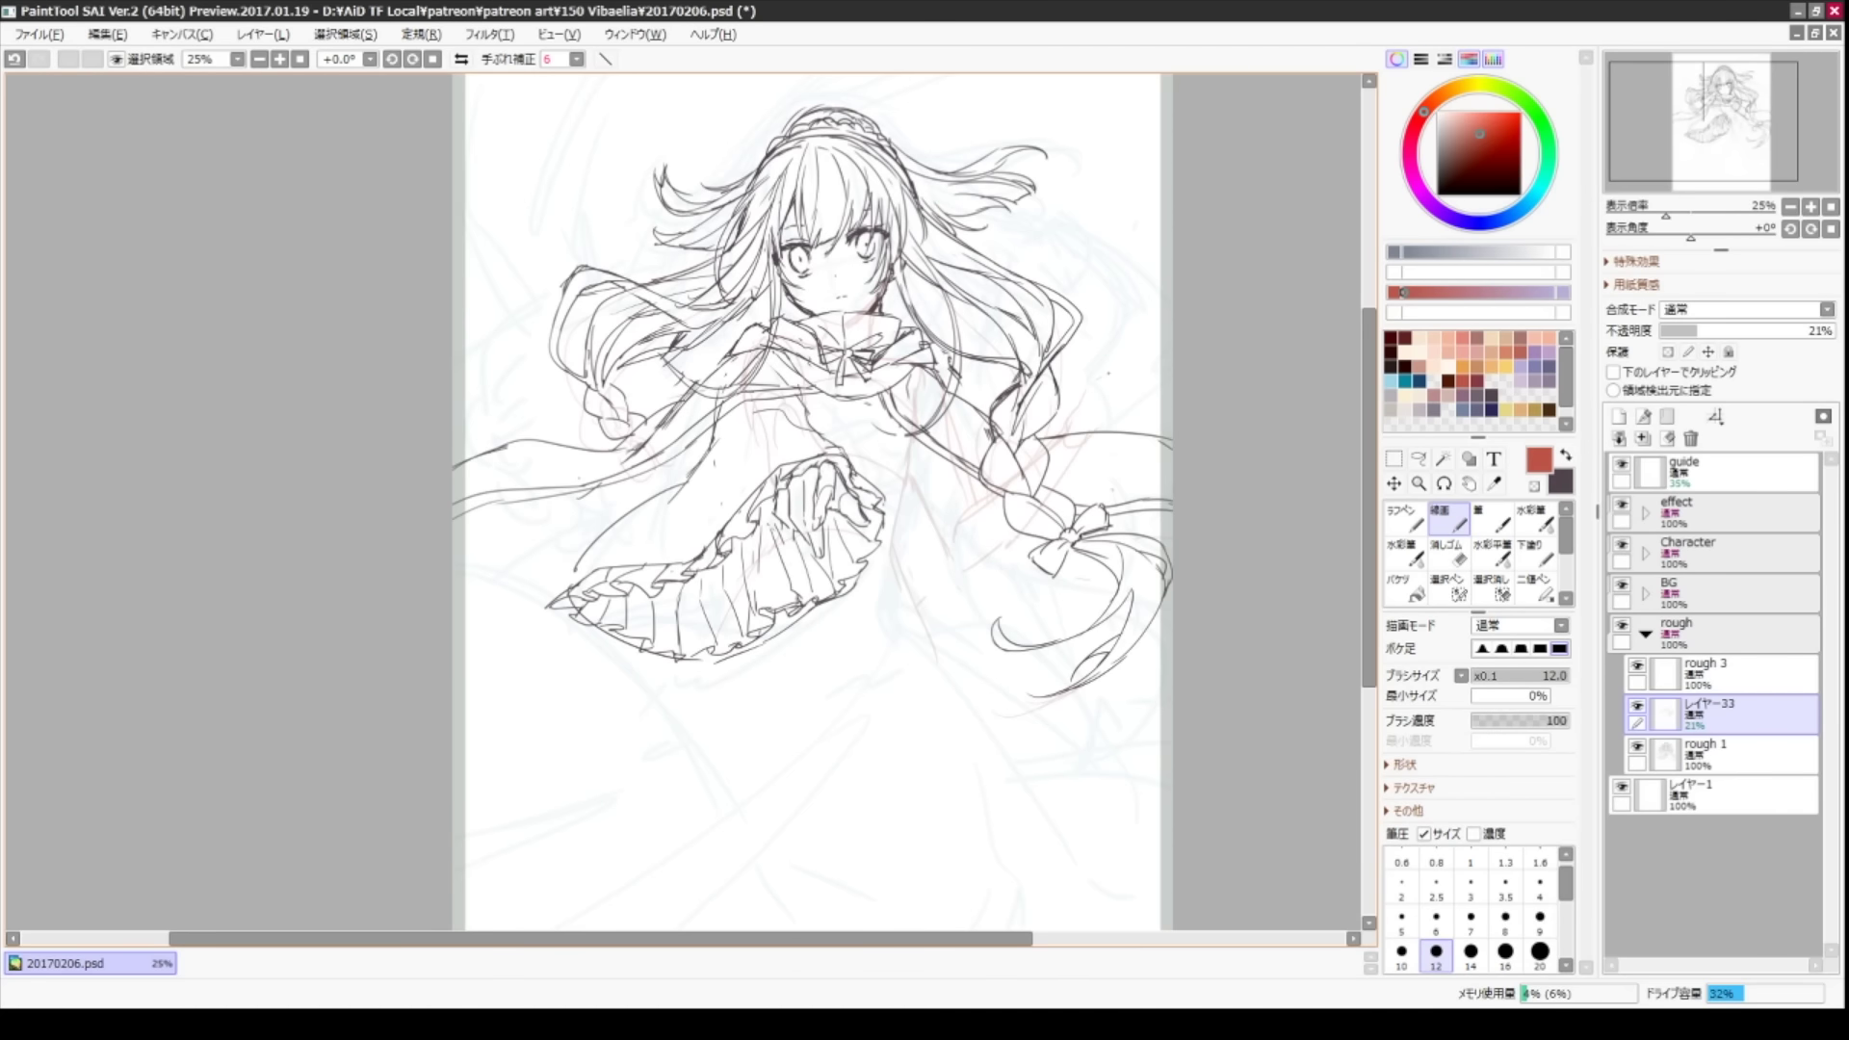
{"action": "left_click_drag", "start_coordinate": [1077, 355], "coordinate": [1081, 371]}
{"action": "scroll", "coordinate": [809, 501], "scroll_direction": "down", "scroll_amount": 2}
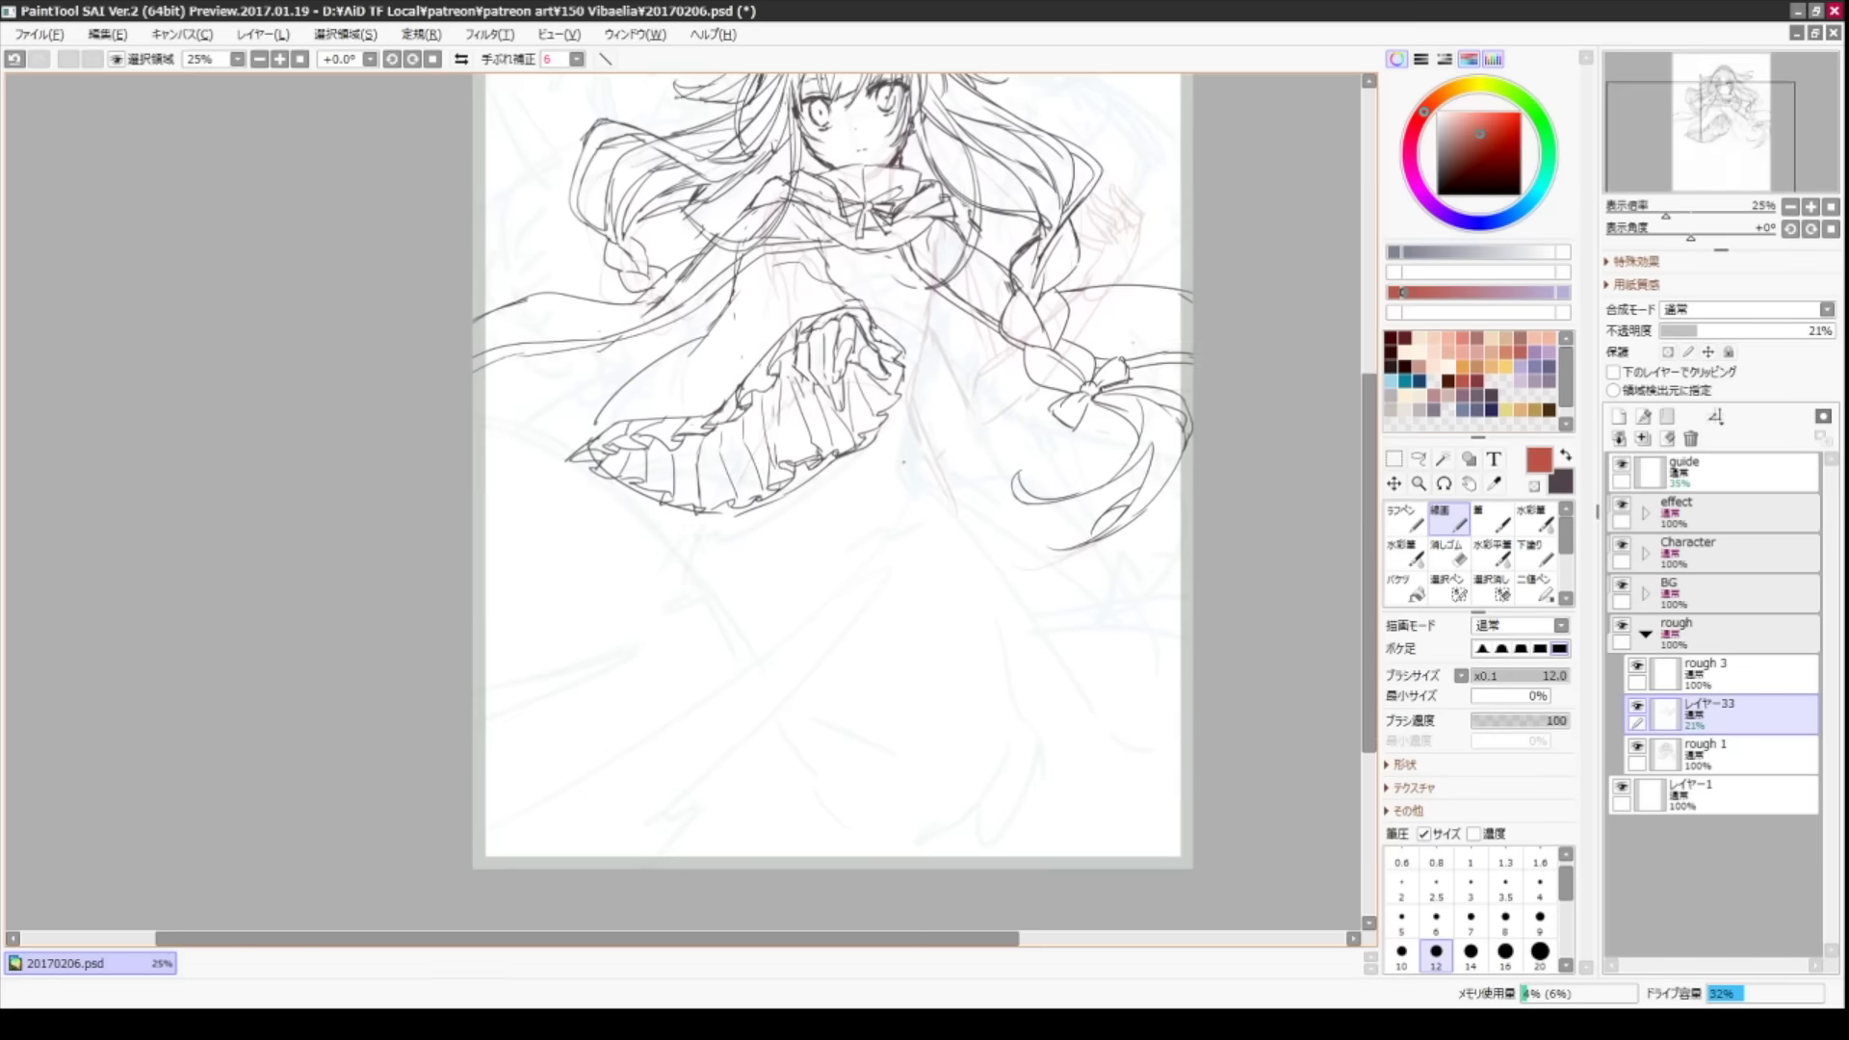
{"action": "scroll", "coordinate": [809, 501], "scroll_direction": "up", "scroll_amount": 2}
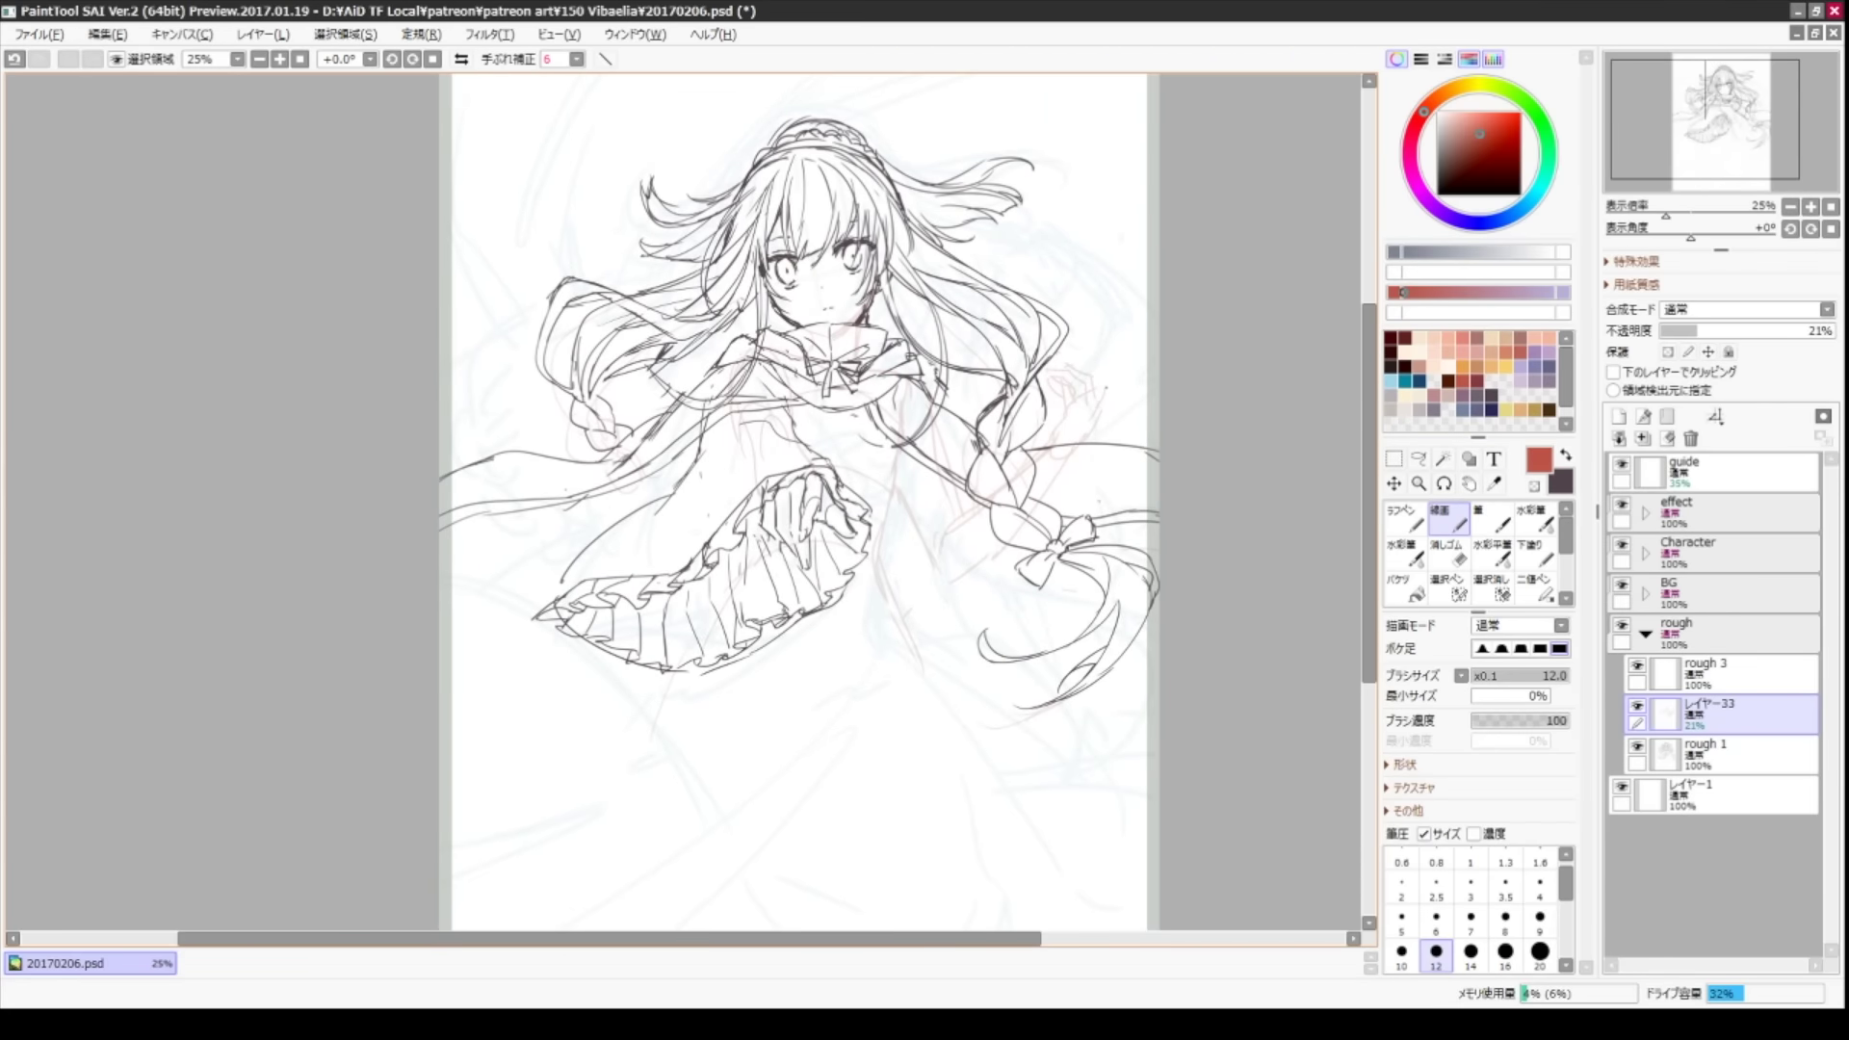
- On the rough 1 layer, draw the waistband and the pointed front panel below it in the dark colour at size 8
{"action": "left_click", "coordinate": [1705, 753]}
{"action": "key", "text": "ctrl+plus"}
{"action": "key", "text": "x"}
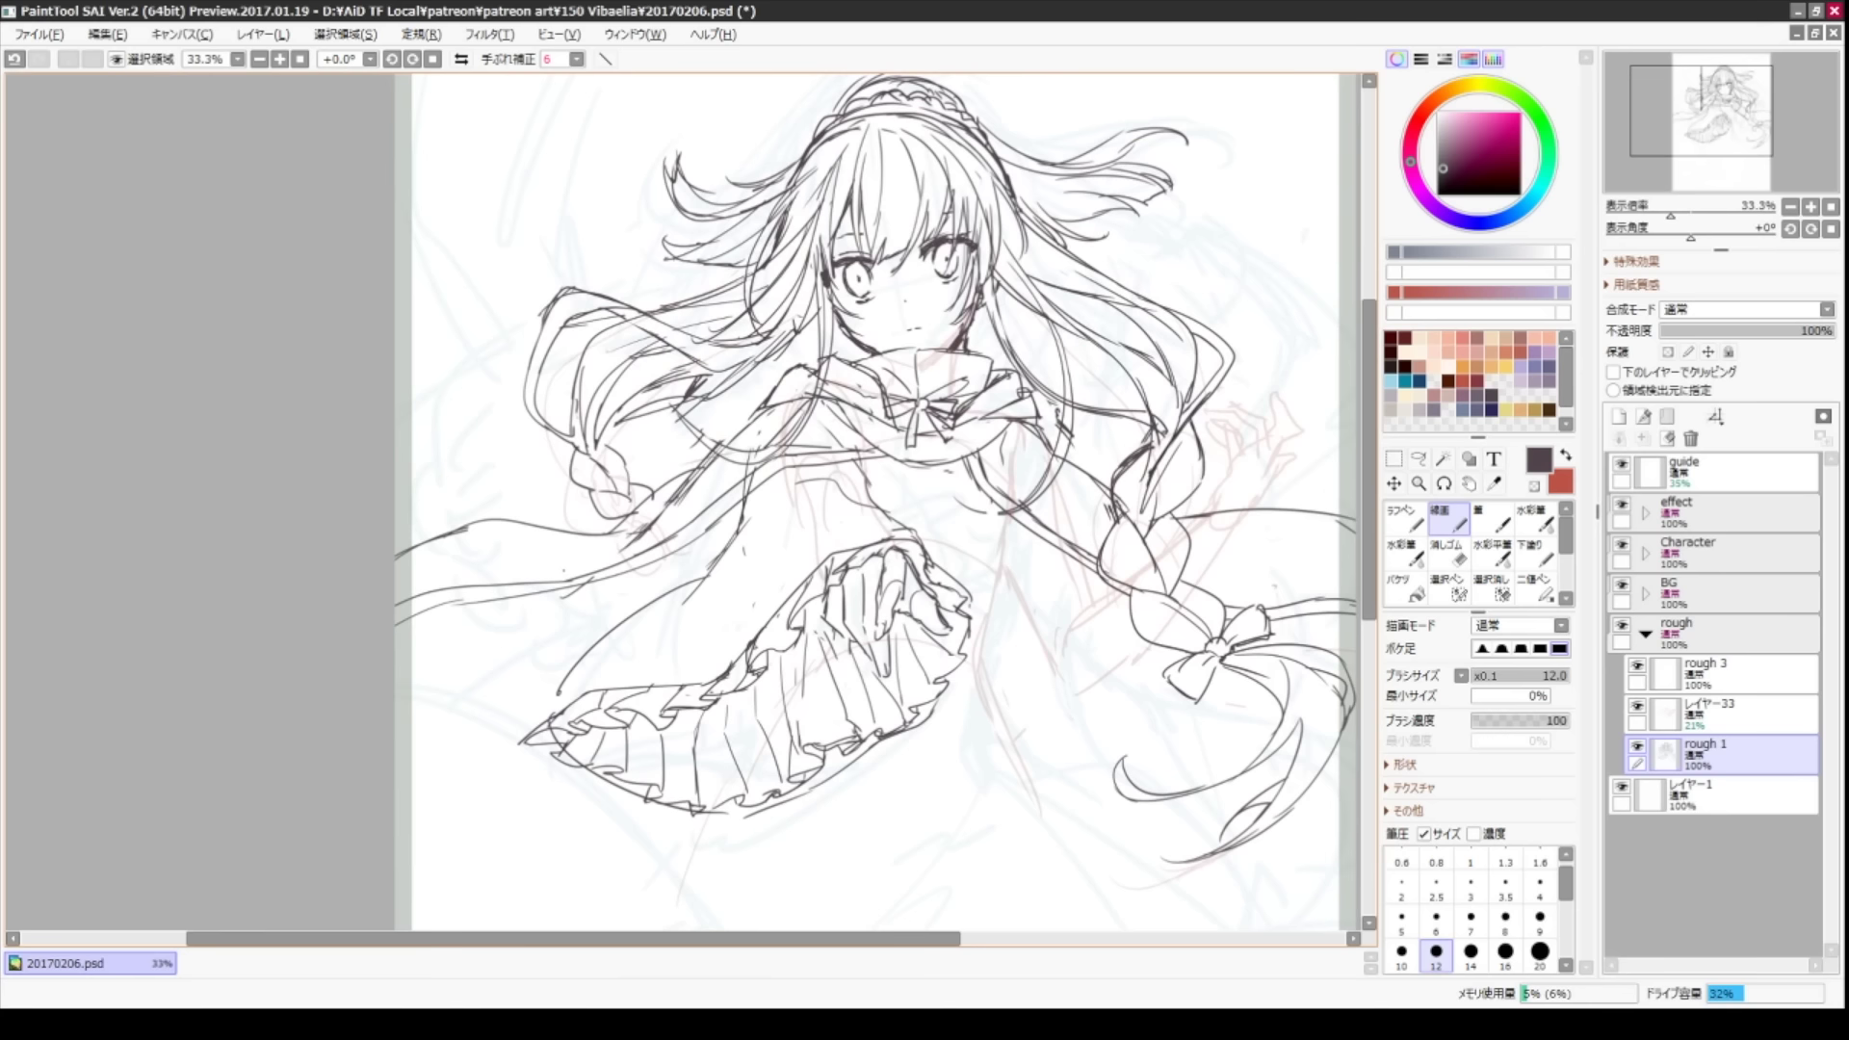
{"action": "left_click", "coordinate": [1505, 917]}
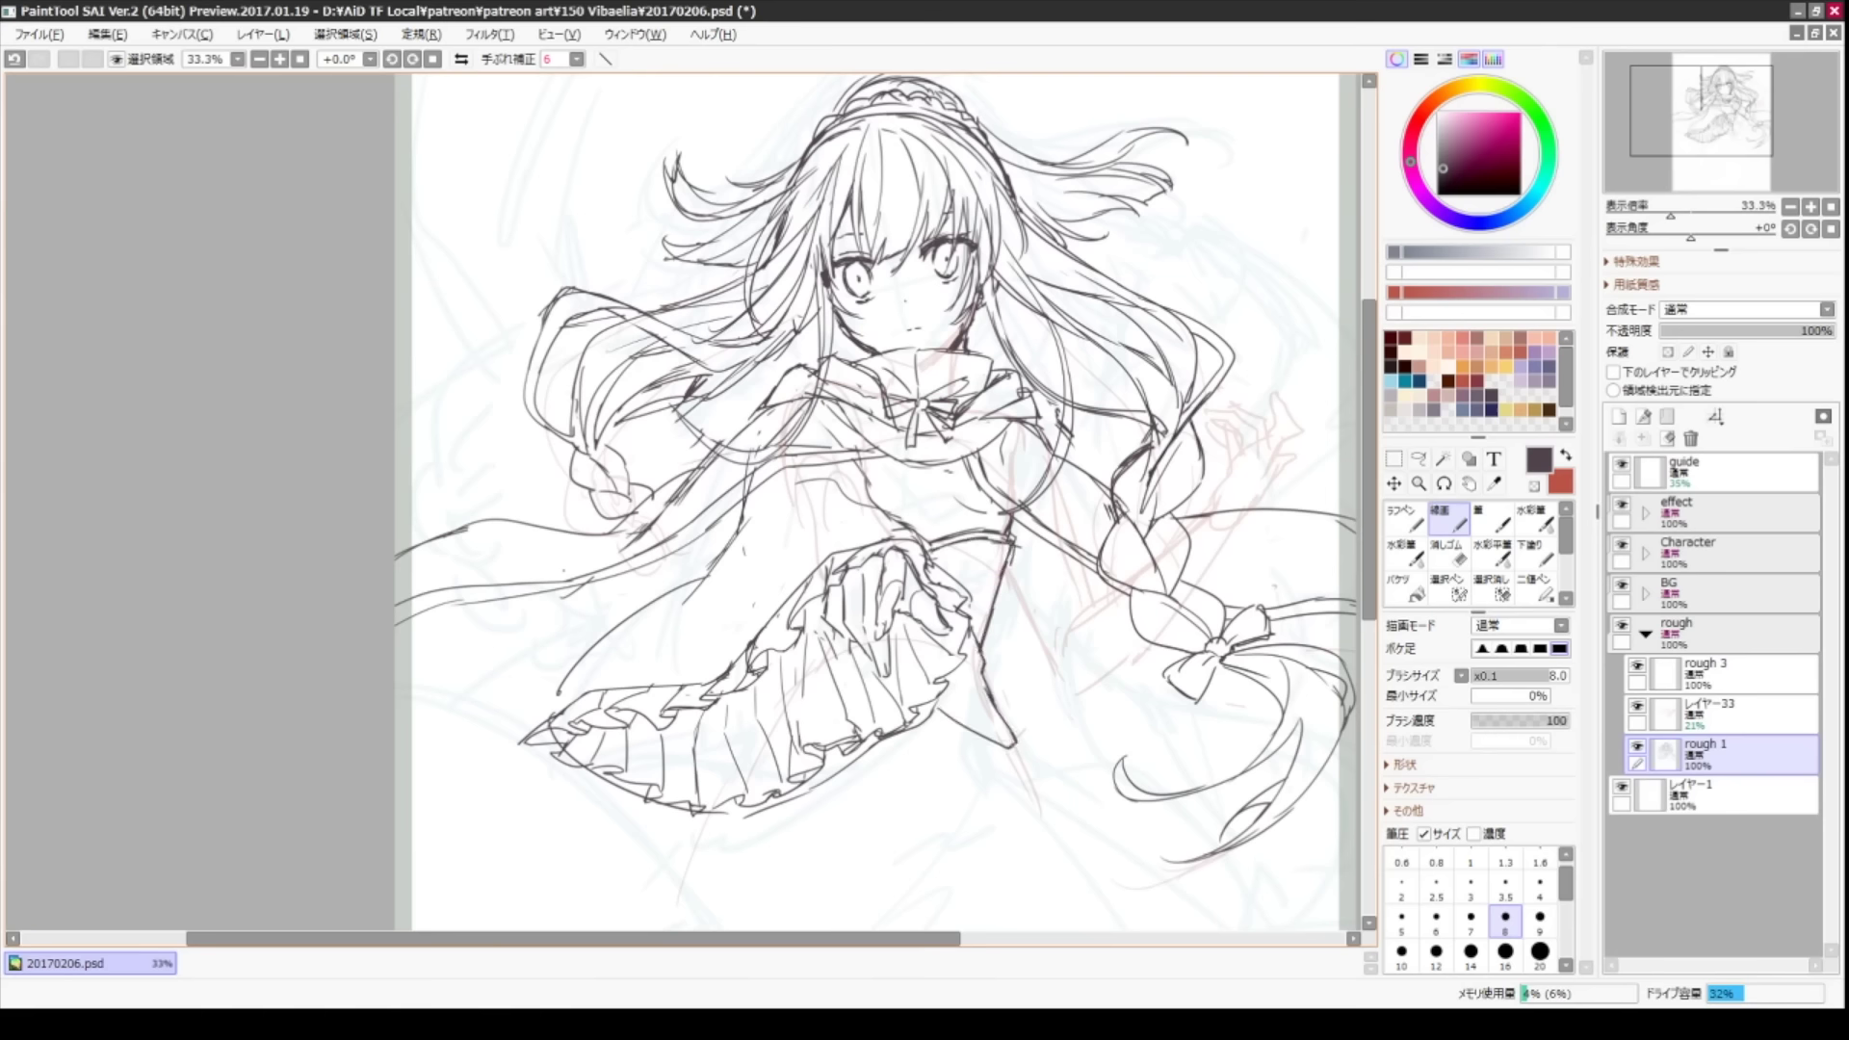
- Add a trim line and fold along the upper edge of the large sleeve's ruffled opening
{"action": "left_click_drag", "start_coordinate": [717, 815], "coordinate": [836, 774]}
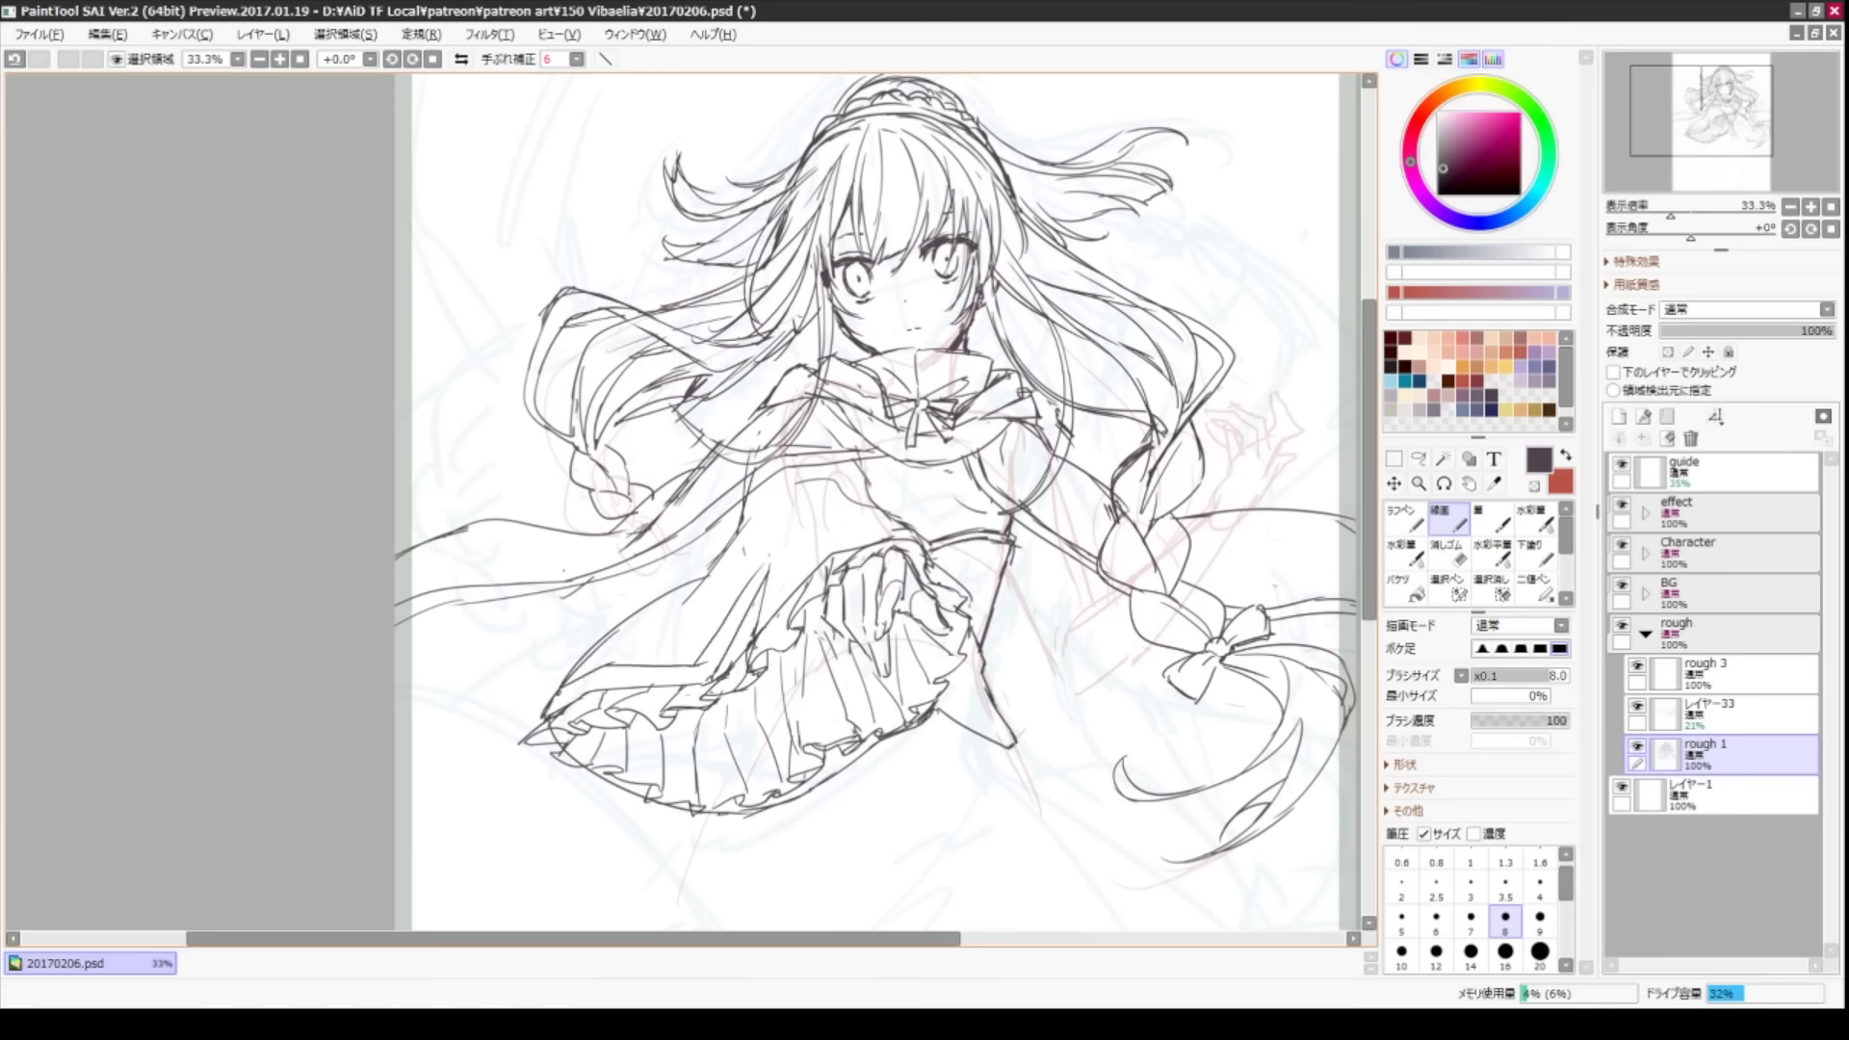
{"action": "key", "text": "ctrl+z"}
{"action": "key", "text": "e"}
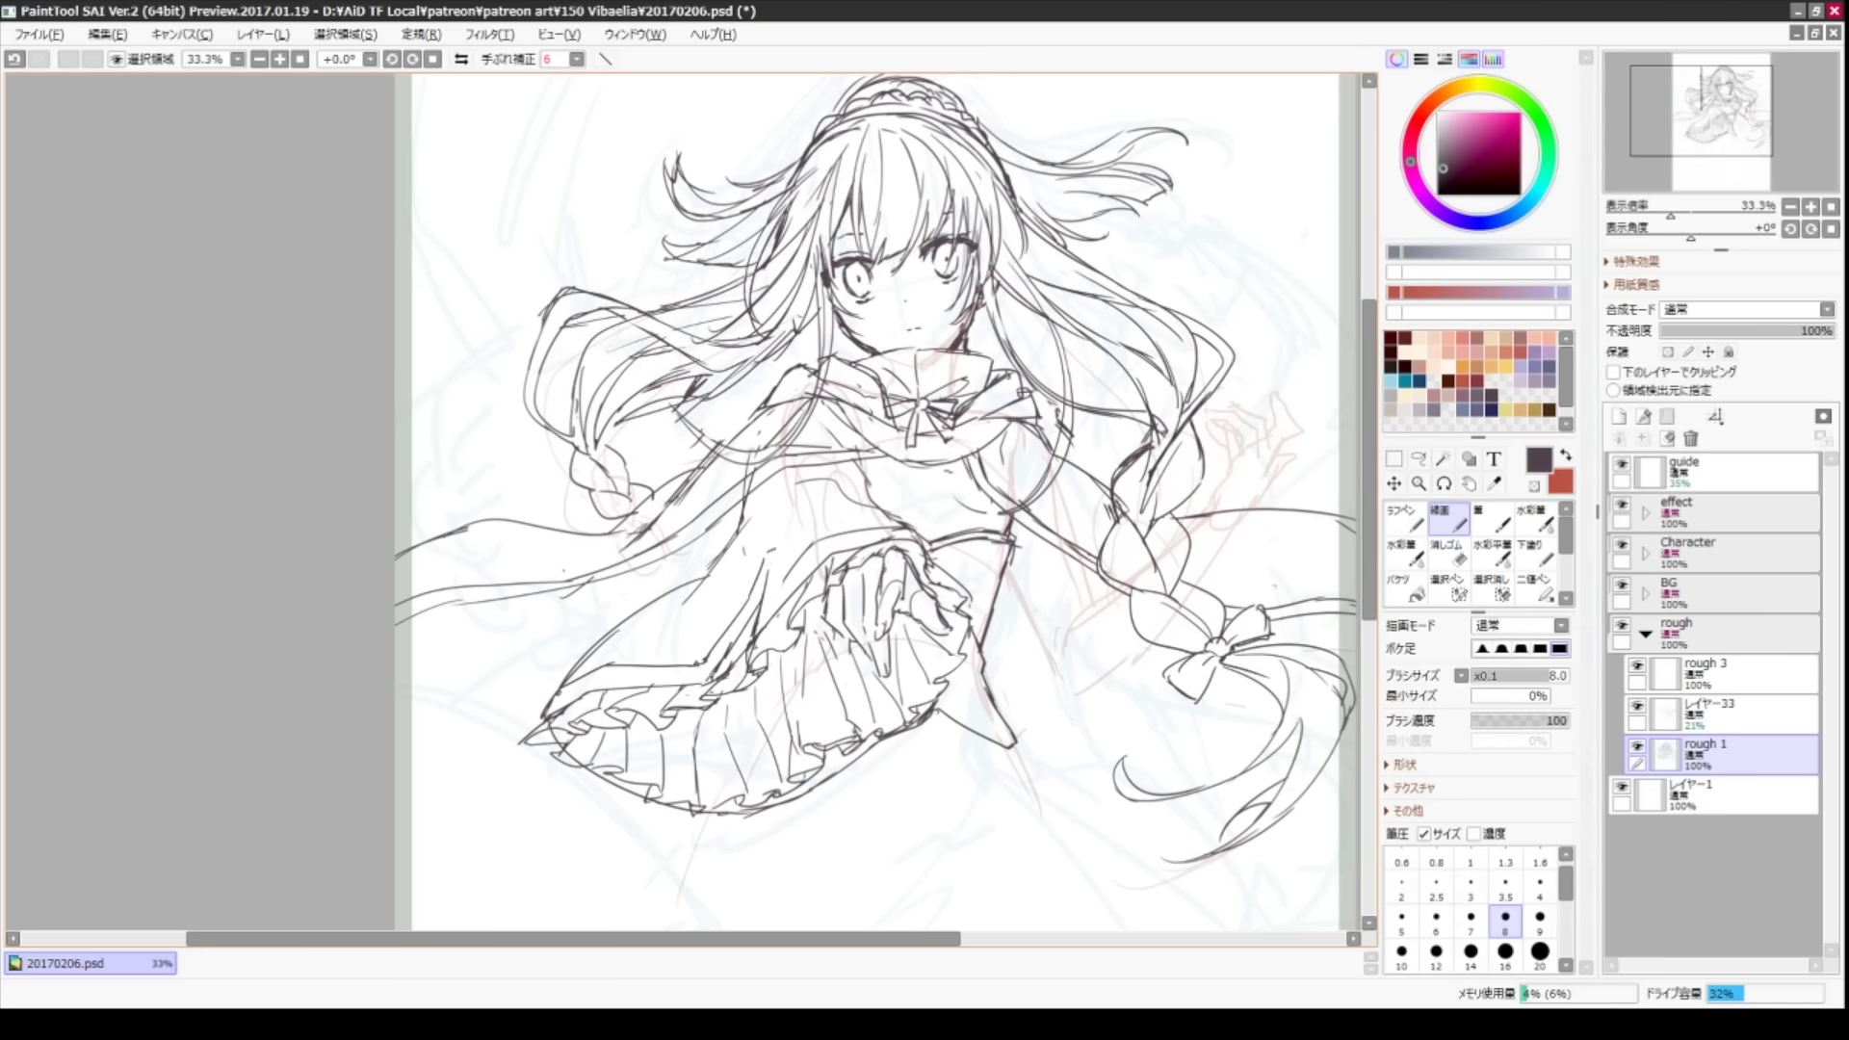
{"action": "key", "text": "n"}
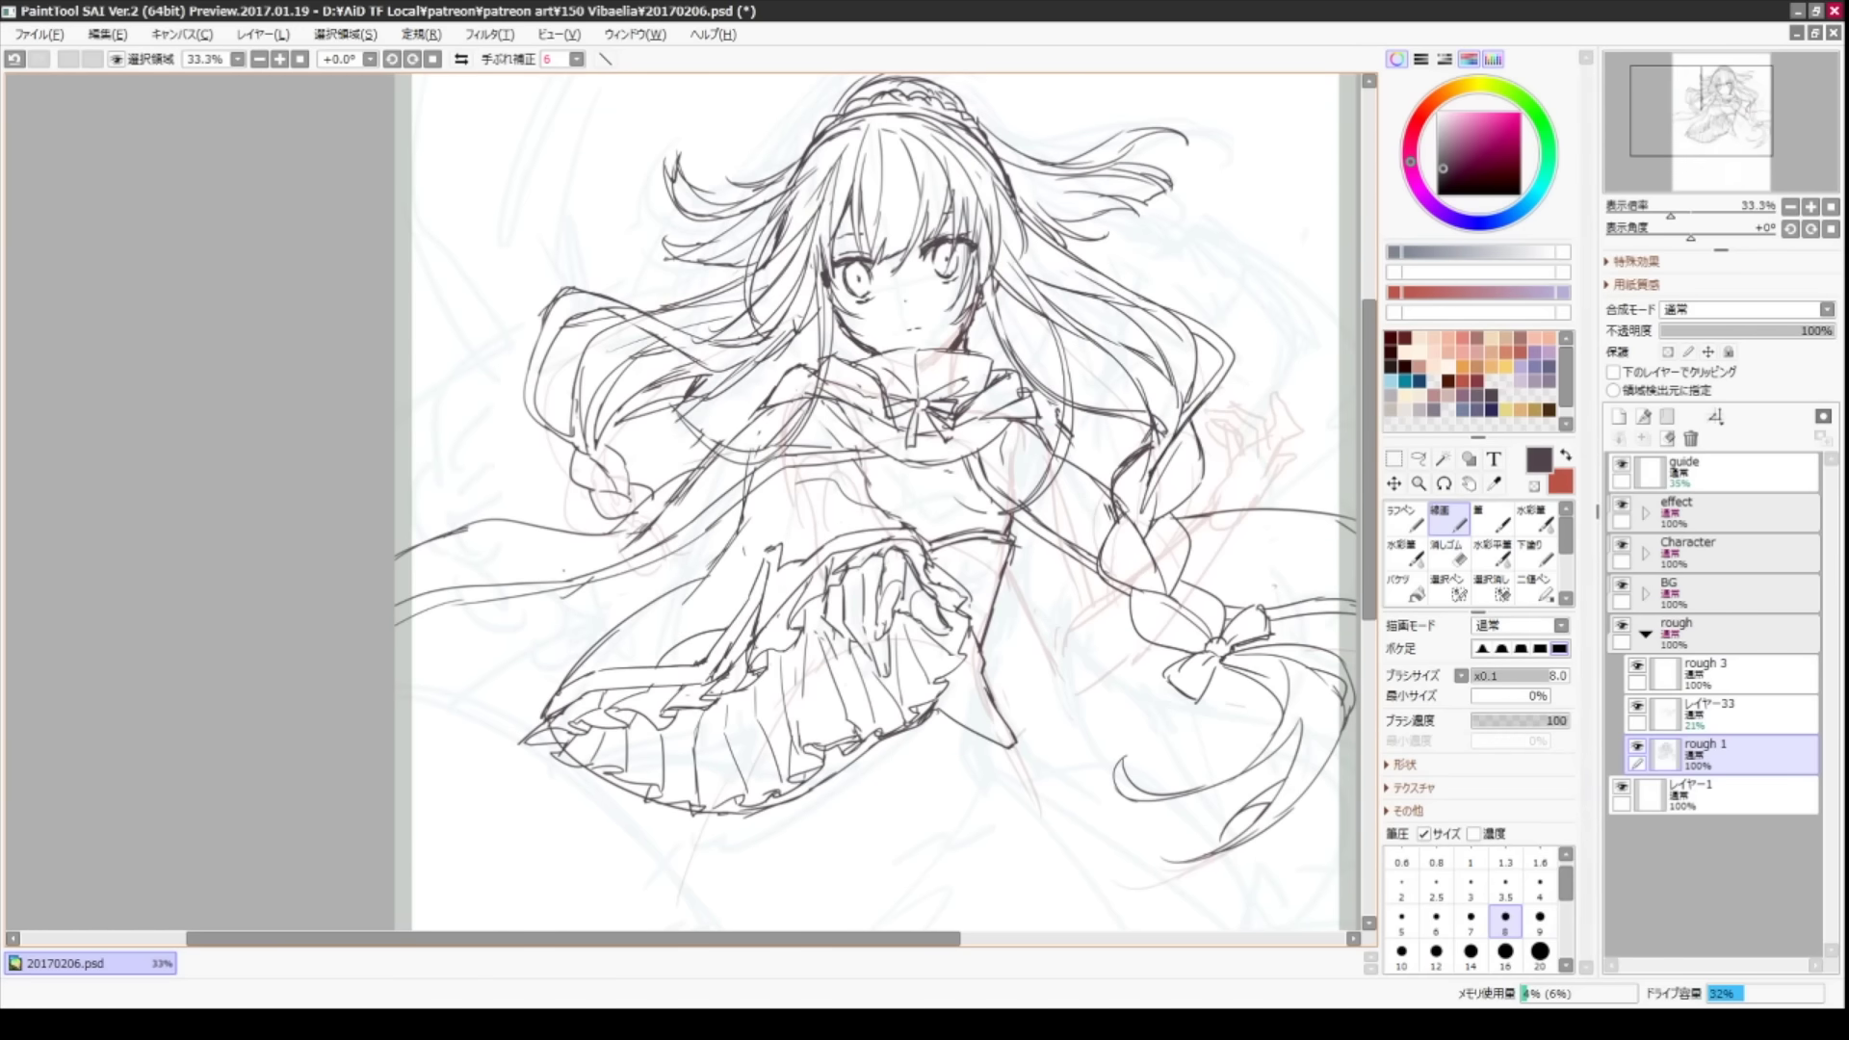
- Draw the raised hand over the red guide and the opposite edge of the split panel below the waist
{"action": "left_click_drag", "start_coordinate": [809, 501], "coordinate": [674, 424]}
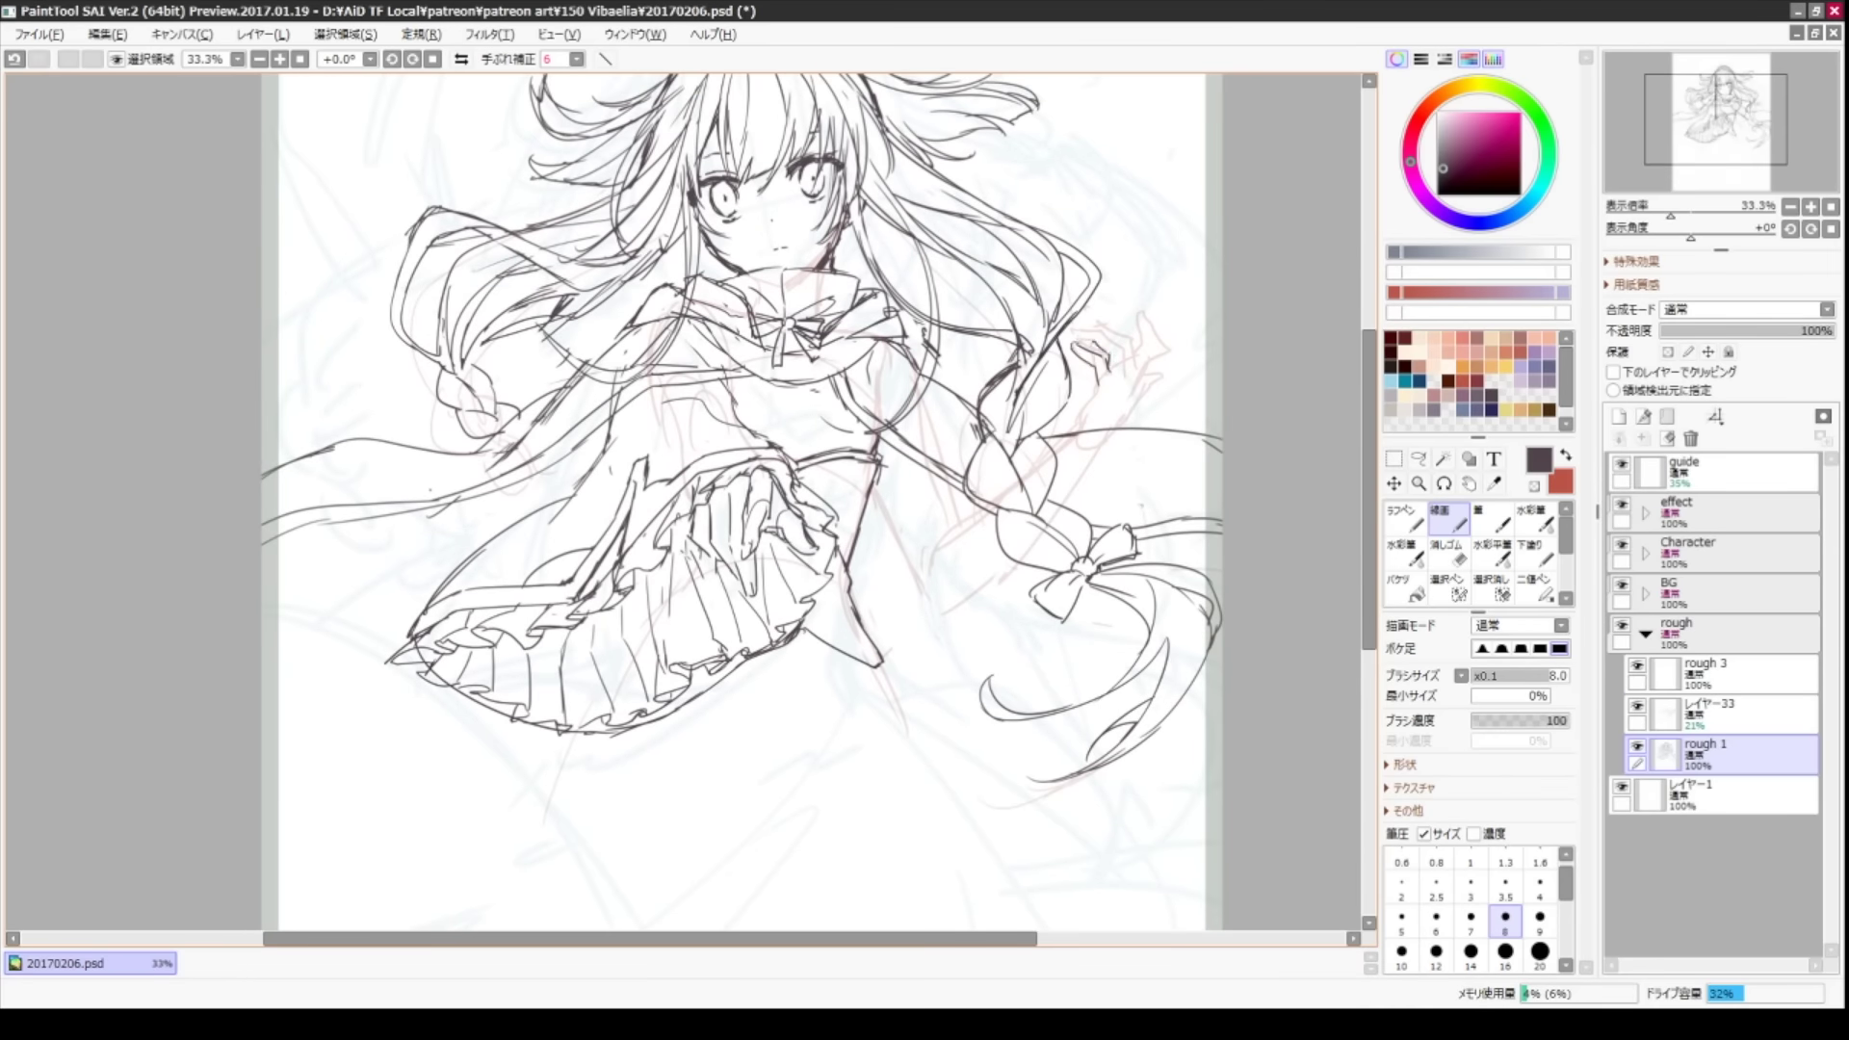
{"action": "mouse_move", "coordinate": [1109, 335]}
{"action": "left_mouse_down"}
{"action": "mouse_move", "coordinate": [1136, 356]}
{"action": "mouse_move", "coordinate": [1151, 328]}
{"action": "mouse_move", "coordinate": [1110, 380]}
{"action": "mouse_move", "coordinate": [1132, 366]}
{"action": "mouse_move", "coordinate": [1148, 391]}
{"action": "mouse_move", "coordinate": [1094, 433]}
{"action": "mouse_move", "coordinate": [1070, 505]}
{"action": "mouse_move", "coordinate": [920, 577]}
{"action": "left_mouse_up"}
{"action": "left_click_drag", "start_coordinate": [874, 491], "coordinate": [924, 619]}
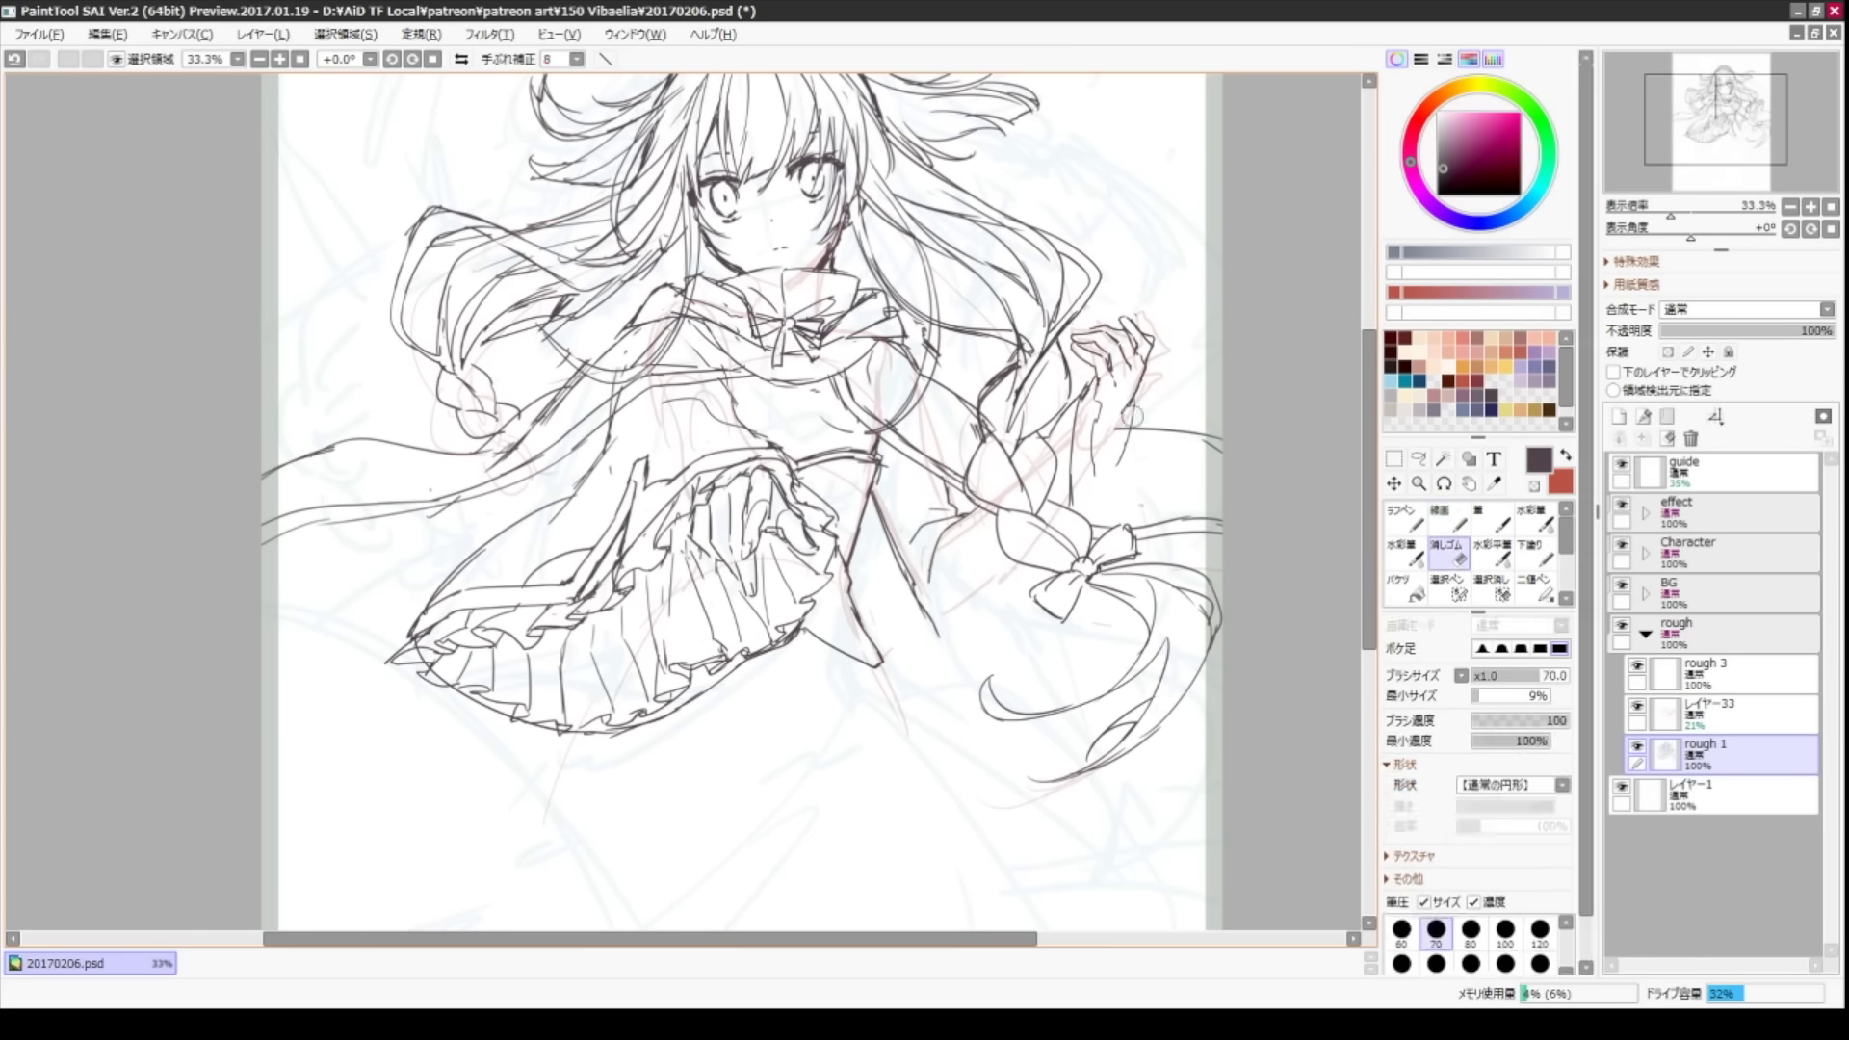
- Outline the raised arm's wide sleeve opening behind the braid and fill it with pleated frills
{"action": "left_click_drag", "start_coordinate": [1083, 399], "coordinate": [1064, 506]}
{"action": "left_click_drag", "start_coordinate": [1006, 648], "coordinate": [1002, 761]}
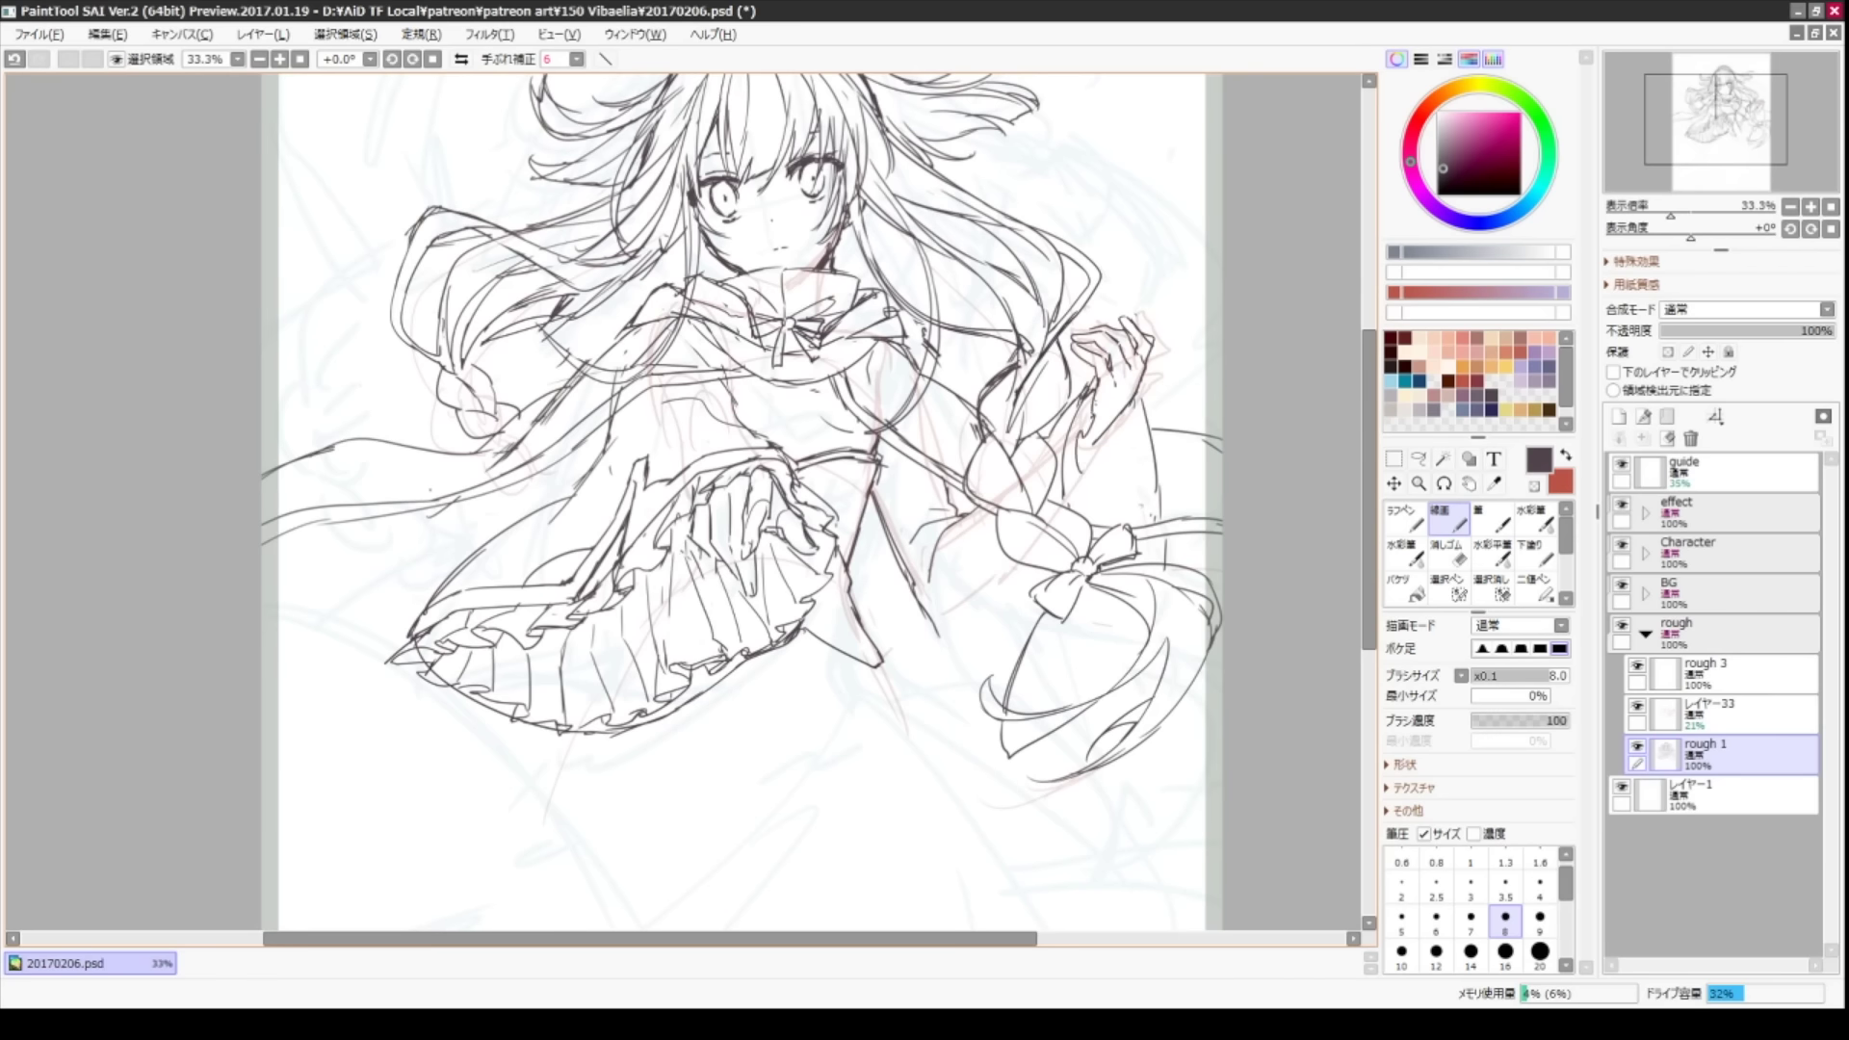
{"action": "left_click_drag", "start_coordinate": [1095, 445], "coordinate": [1078, 462]}
{"action": "left_click_drag", "start_coordinate": [933, 589], "coordinate": [915, 670]}
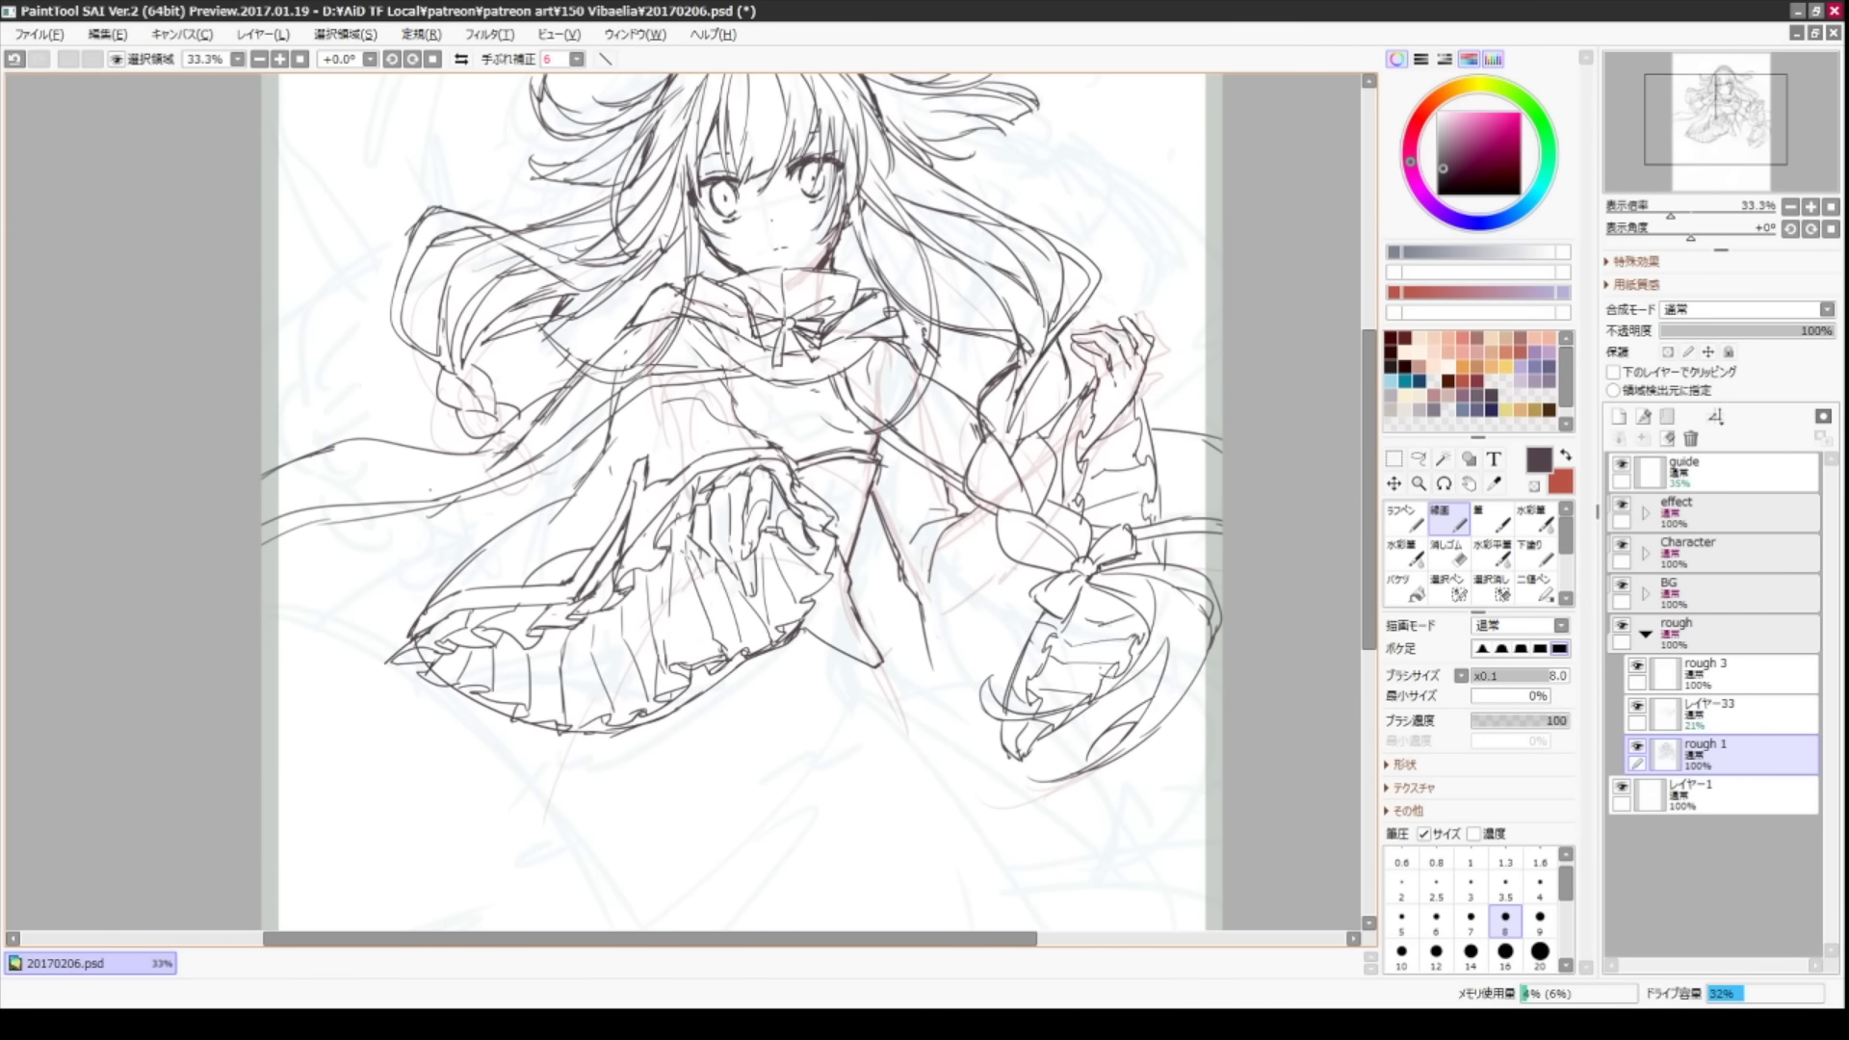
- Extend the garment's edge below the waist and draw a ruffled hem beneath the split front panels
{"action": "left_click_drag", "start_coordinate": [1246, 680], "coordinate": [1324, 726]}
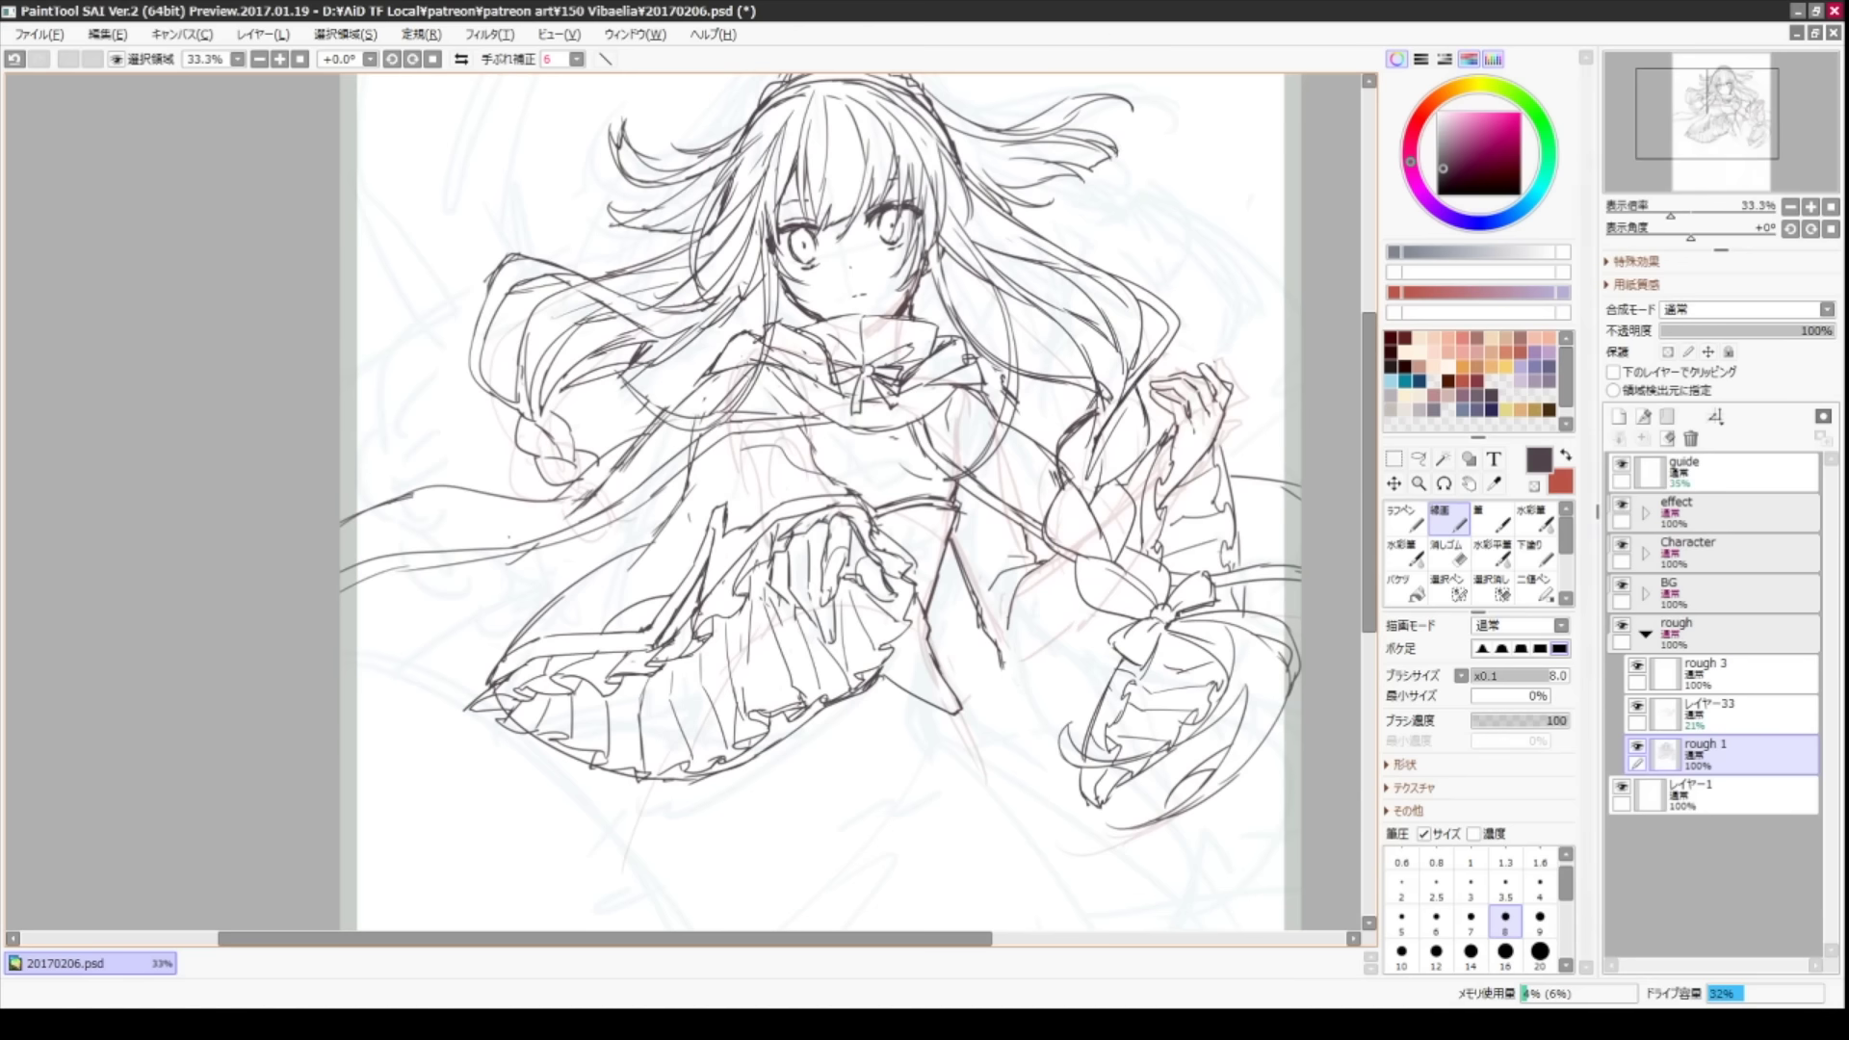
{"action": "left_click_drag", "start_coordinate": [1068, 780], "coordinate": [1019, 580]}
{"action": "left_click_drag", "start_coordinate": [838, 500], "coordinate": [809, 328]}
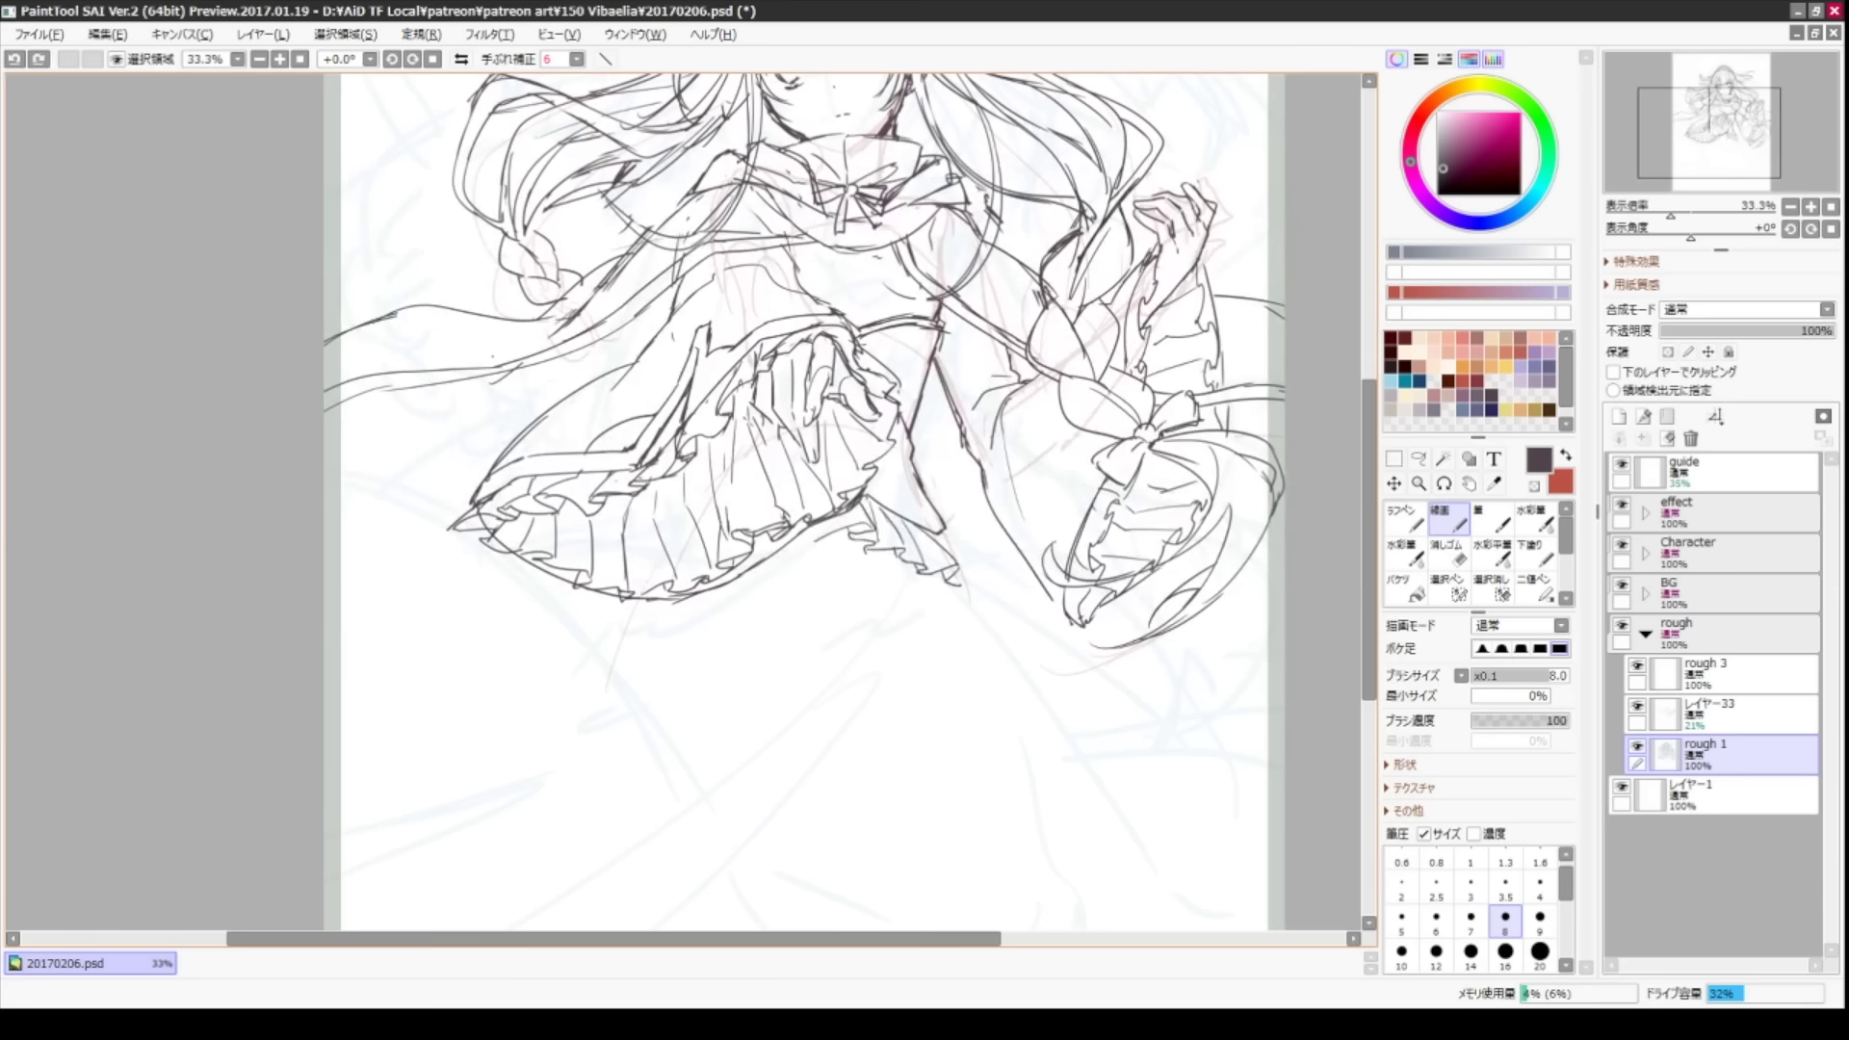
{"action": "left_click_drag", "start_coordinate": [995, 563], "coordinate": [1018, 597]}
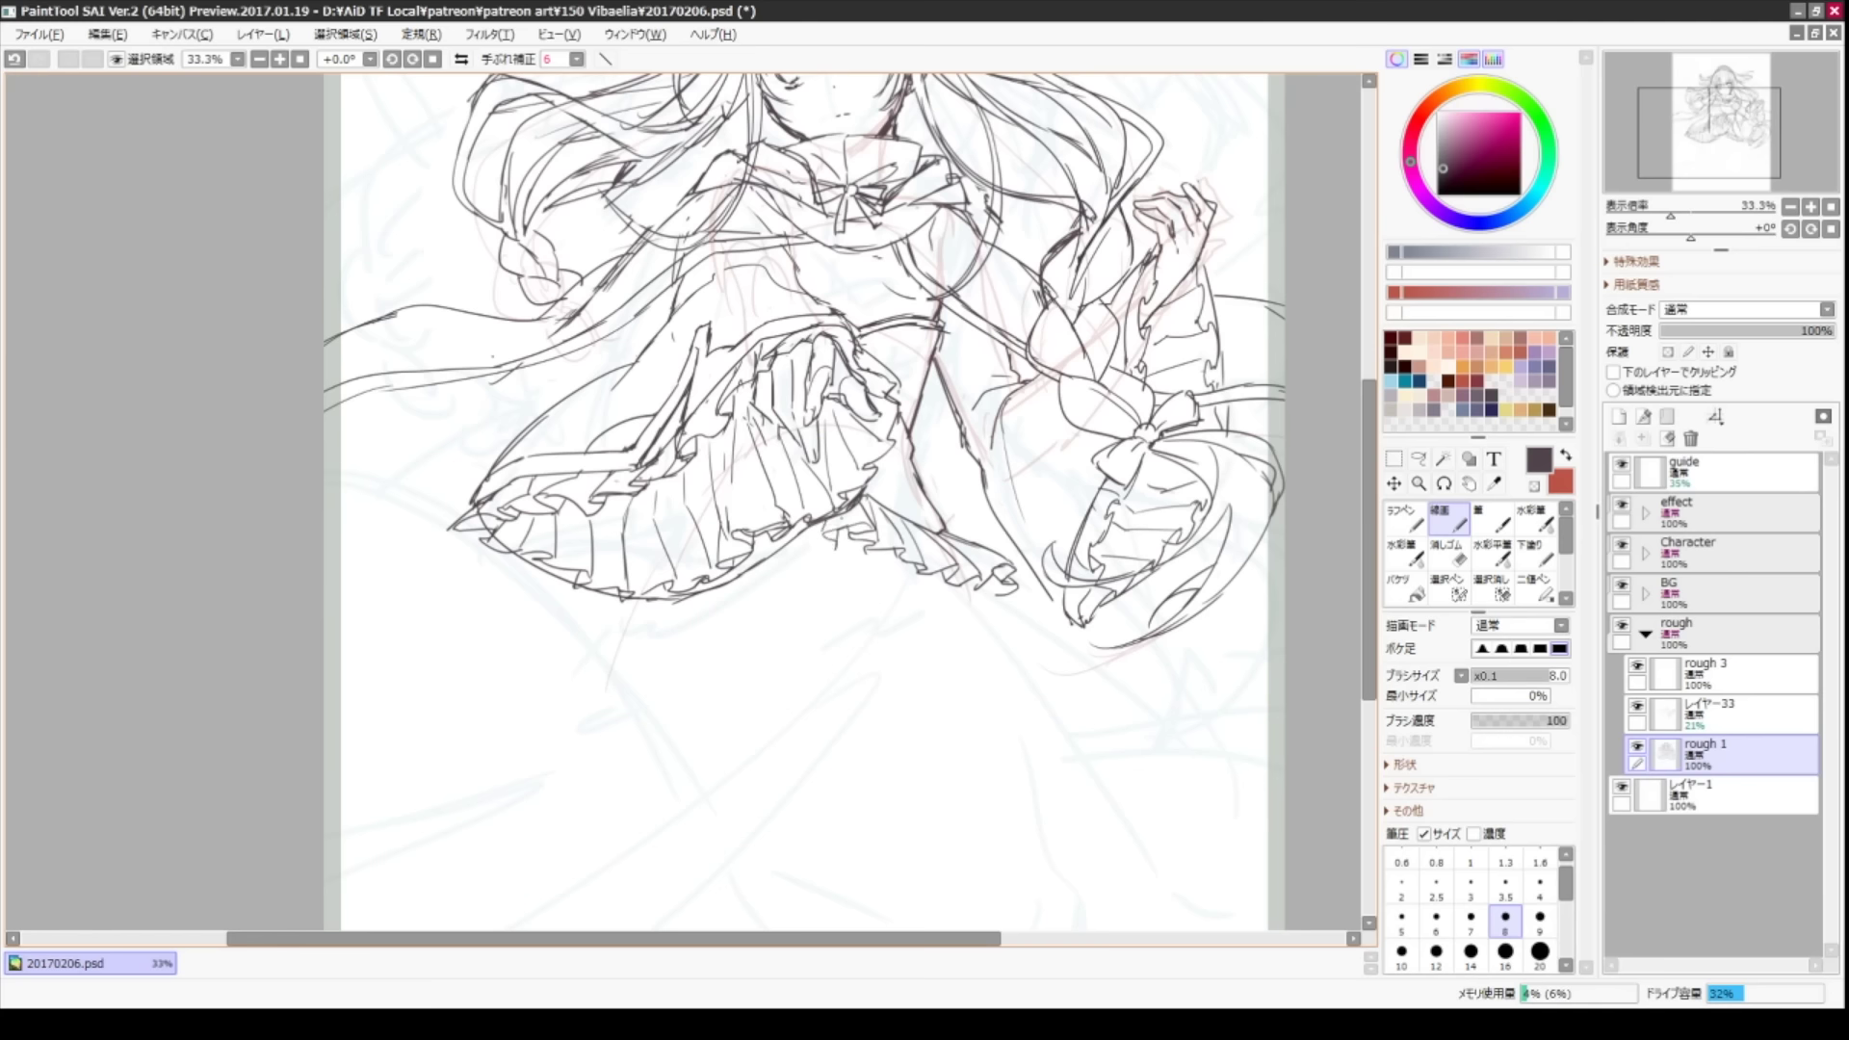
- Draw the long skirt's outer edge sweeping out beneath the large frilled sleeve, with the near front opening edge and a low fold line
{"action": "scroll", "coordinate": [829, 501], "scroll_direction": "up", "scroll_amount": 3}
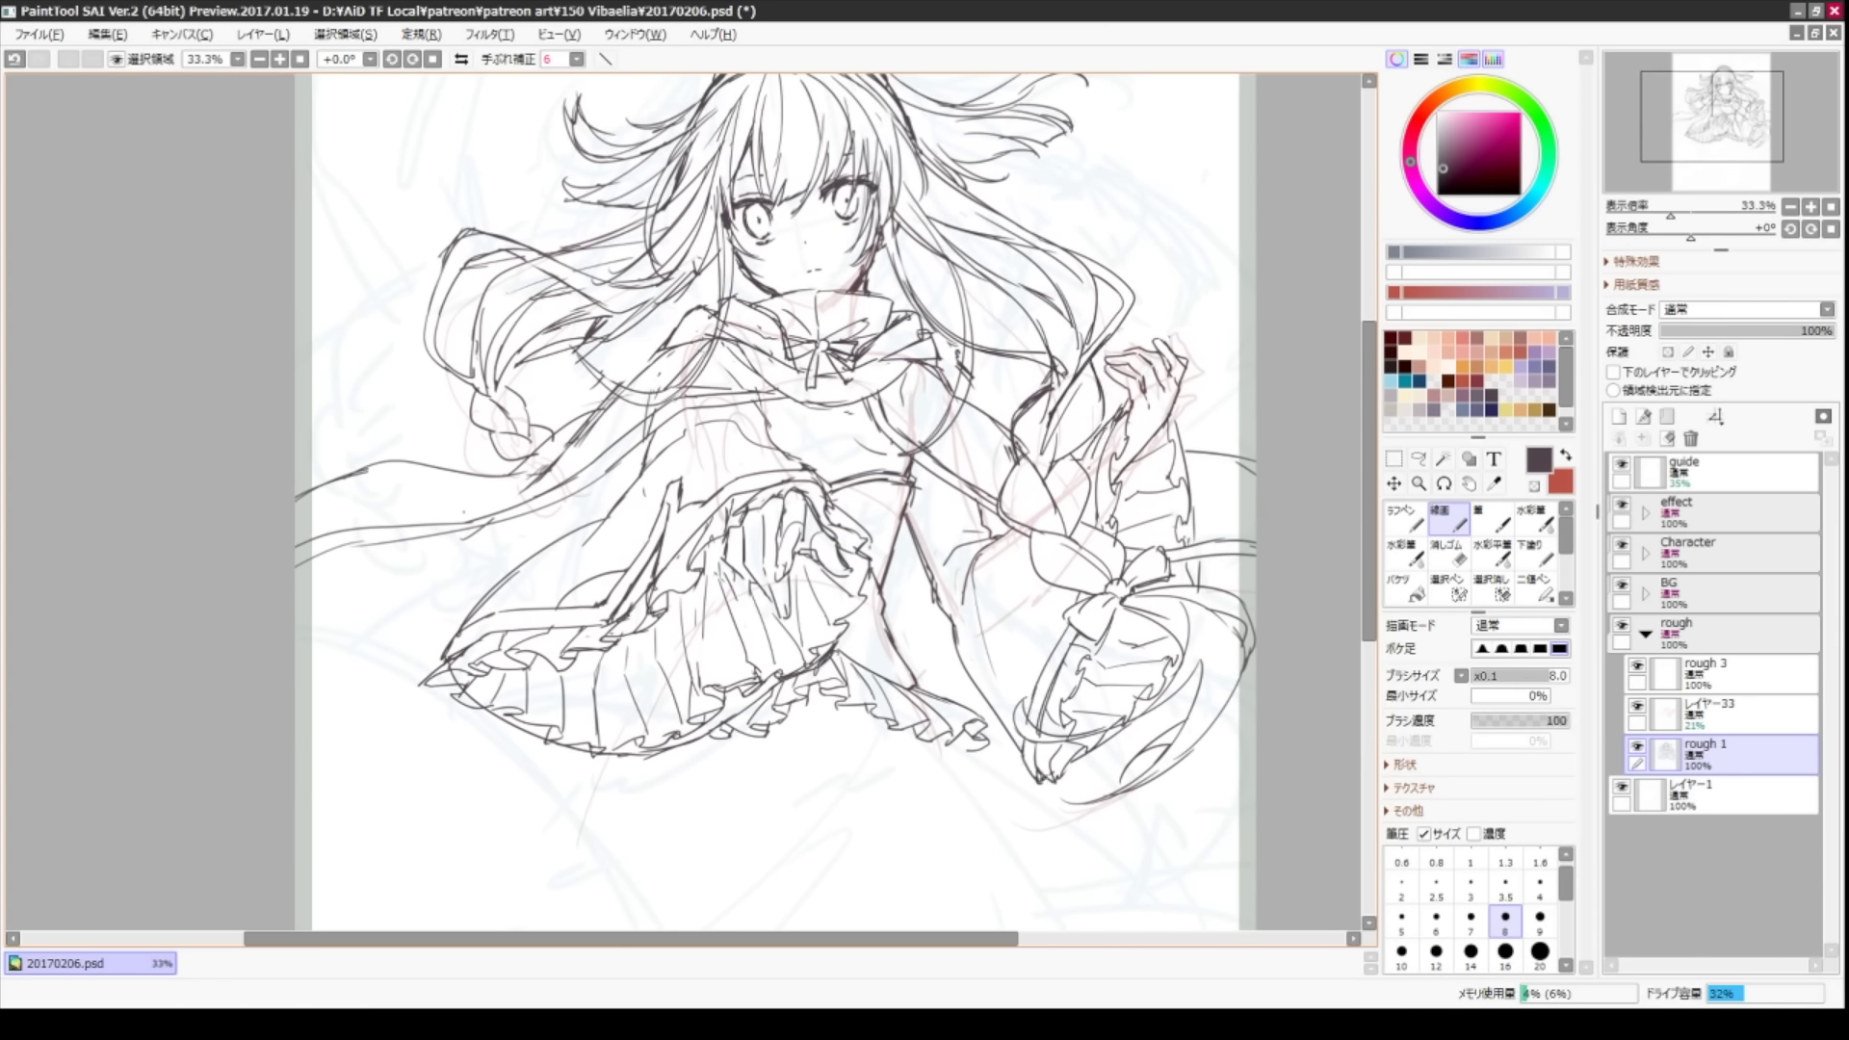
{"action": "scroll", "coordinate": [828, 501], "scroll_direction": "down", "scroll_amount": 8}
{"action": "mouse_move", "coordinate": [341, 425]}
{"action": "left_mouse_down"}
{"action": "mouse_move", "coordinate": [606, 584]}
{"action": "mouse_move", "coordinate": [679, 665]}
{"action": "left_mouse_up"}
{"action": "scroll", "coordinate": [828, 501], "scroll_direction": "left", "scroll_amount": 3}
{"action": "left_click_drag", "start_coordinate": [963, 264], "coordinate": [980, 420]}
{"action": "left_click_drag", "start_coordinate": [975, 429], "coordinate": [782, 796]}
{"action": "scroll", "coordinate": [828, 501], "scroll_direction": "up", "scroll_amount": 5}
{"action": "scroll", "coordinate": [829, 501], "scroll_direction": "right", "scroll_amount": 4}
{"action": "left_click_drag", "start_coordinate": [783, 510], "coordinate": [568, 775]}
{"action": "scroll", "coordinate": [828, 501], "scroll_direction": "up", "scroll_amount": 3}
{"action": "scroll", "coordinate": [829, 501], "scroll_direction": "left", "scroll_amount": 3}
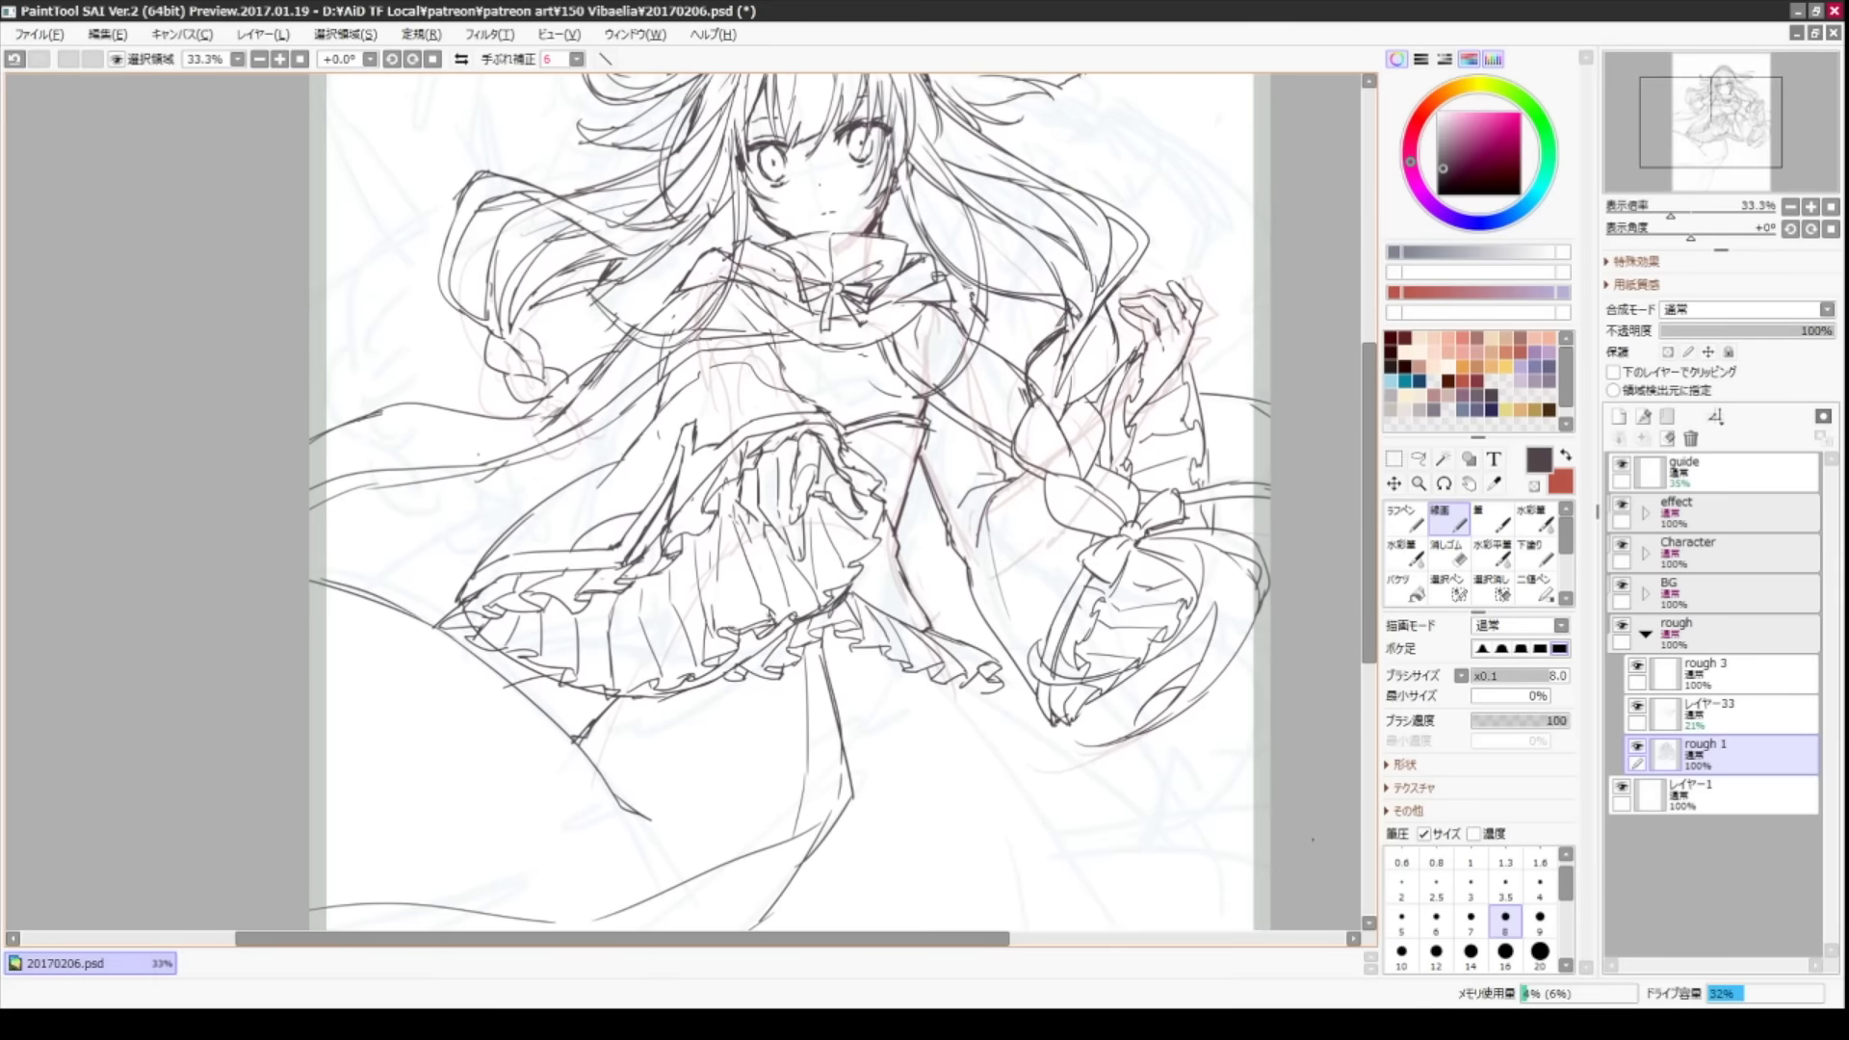
- Double the near edge of the skirt's front opening and add diagonal fold lines falling towards the hem
{"action": "key", "text": "minus"}
{"action": "left_click_drag", "start_coordinate": [773, 532], "coordinate": [757, 649]}
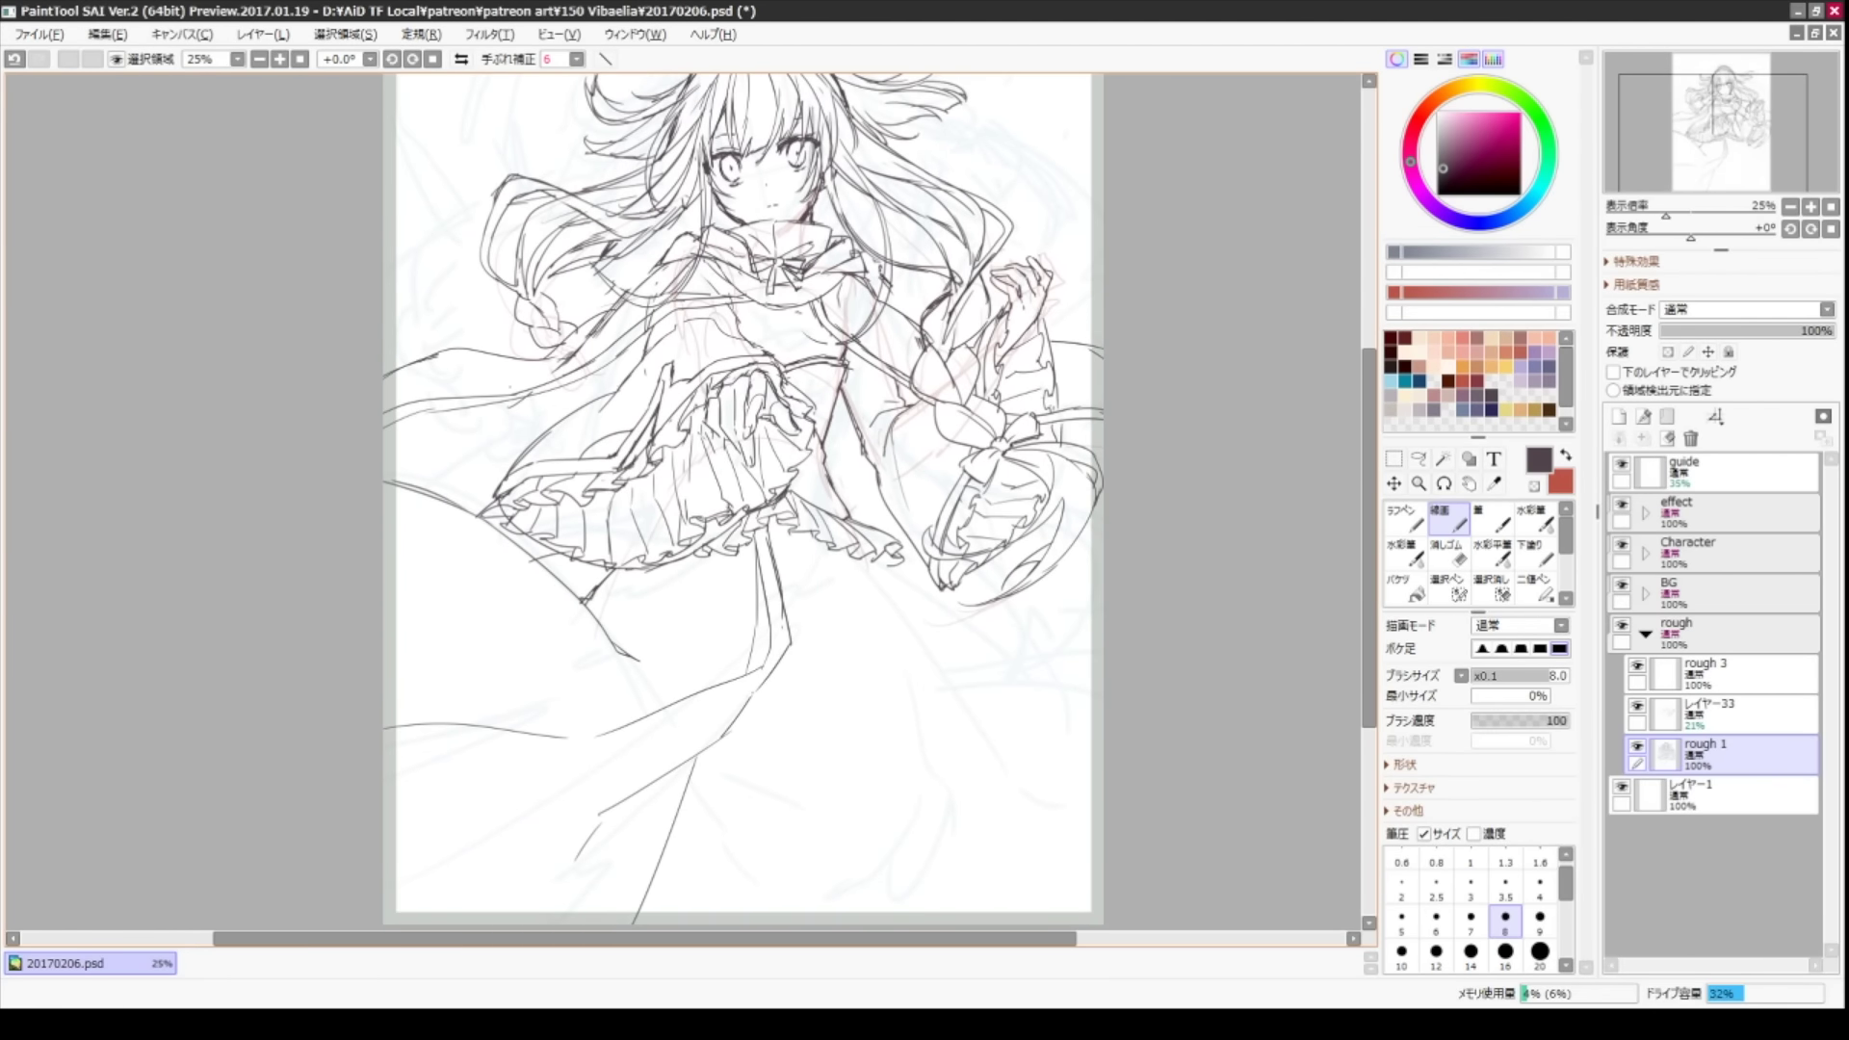
{"action": "scroll", "coordinate": [749, 511], "scroll_direction": "up", "scroll_amount": 1}
{"action": "scroll", "coordinate": [749, 511], "scroll_direction": "left", "scroll_amount": 1}
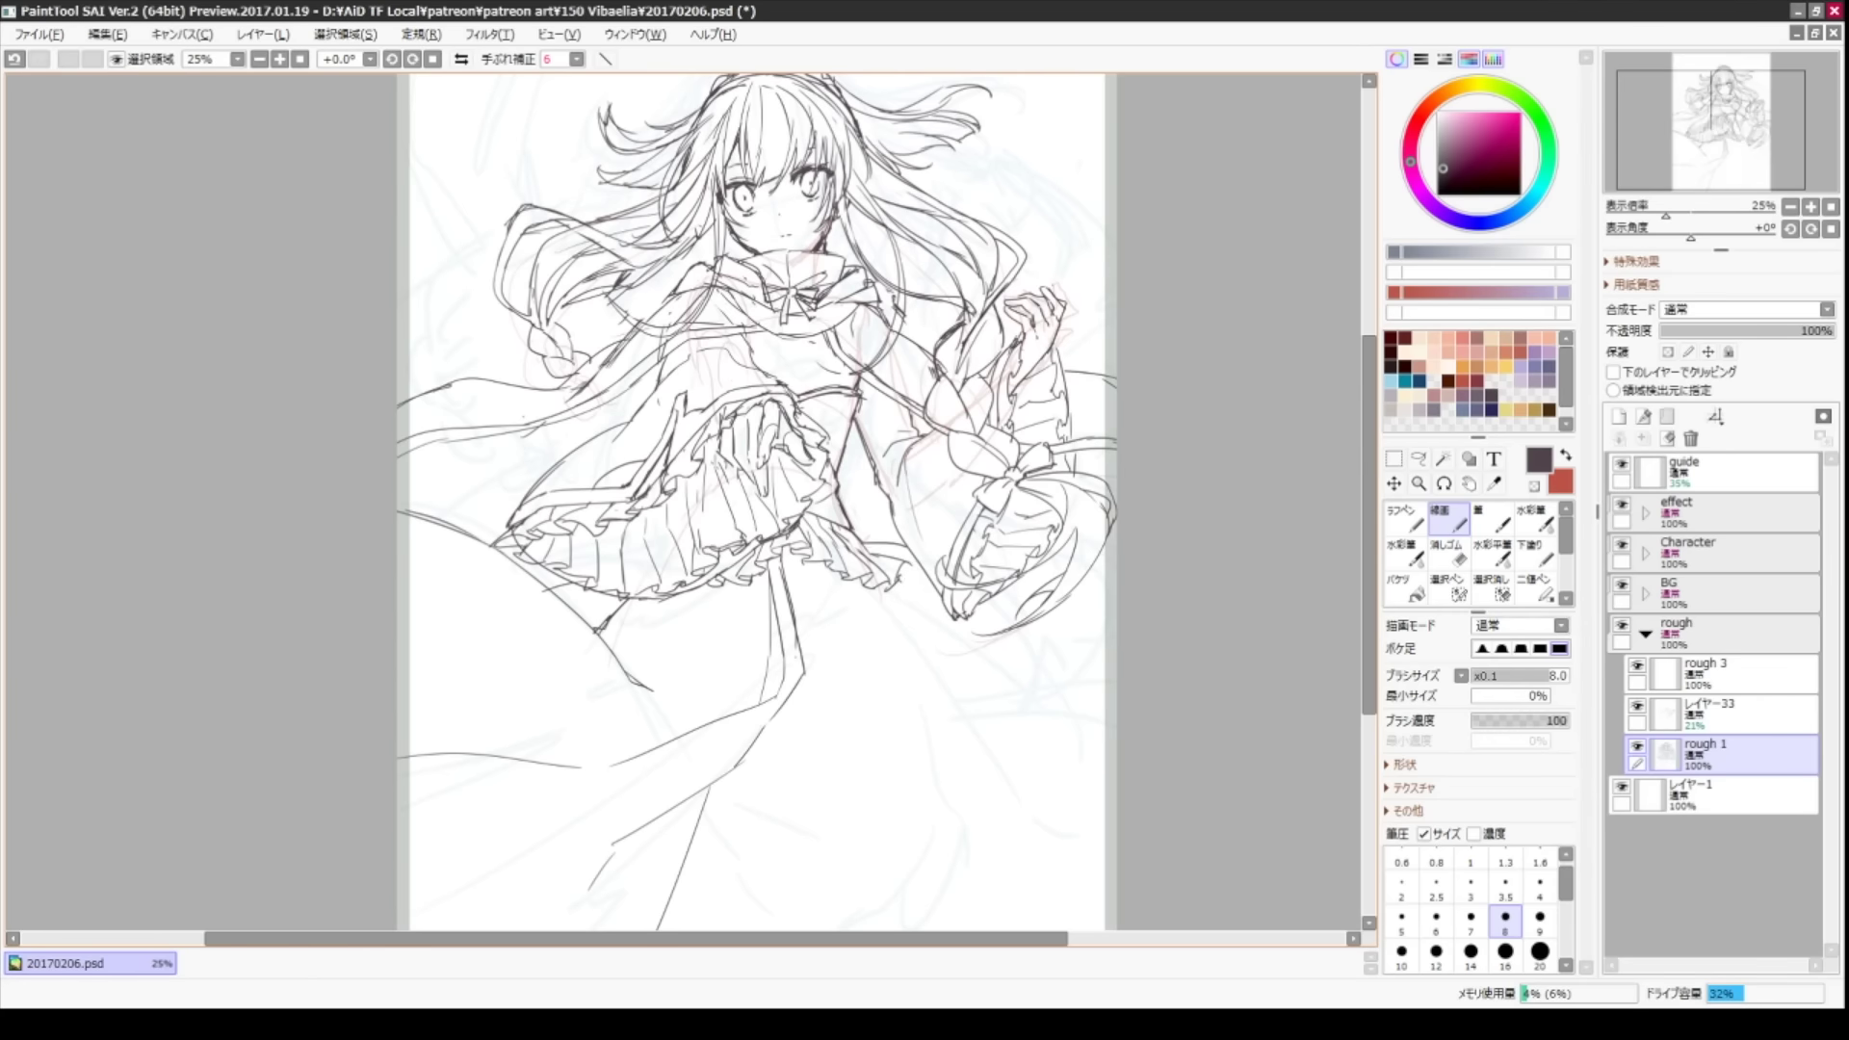
- Draw the skirt's far side sweeping outward below the braid and the double line of the opposite front edge
{"action": "scroll", "coordinate": [749, 511], "scroll_direction": "down", "scroll_amount": 3}
{"action": "scroll", "coordinate": [750, 511], "scroll_direction": "right", "scroll_amount": 3}
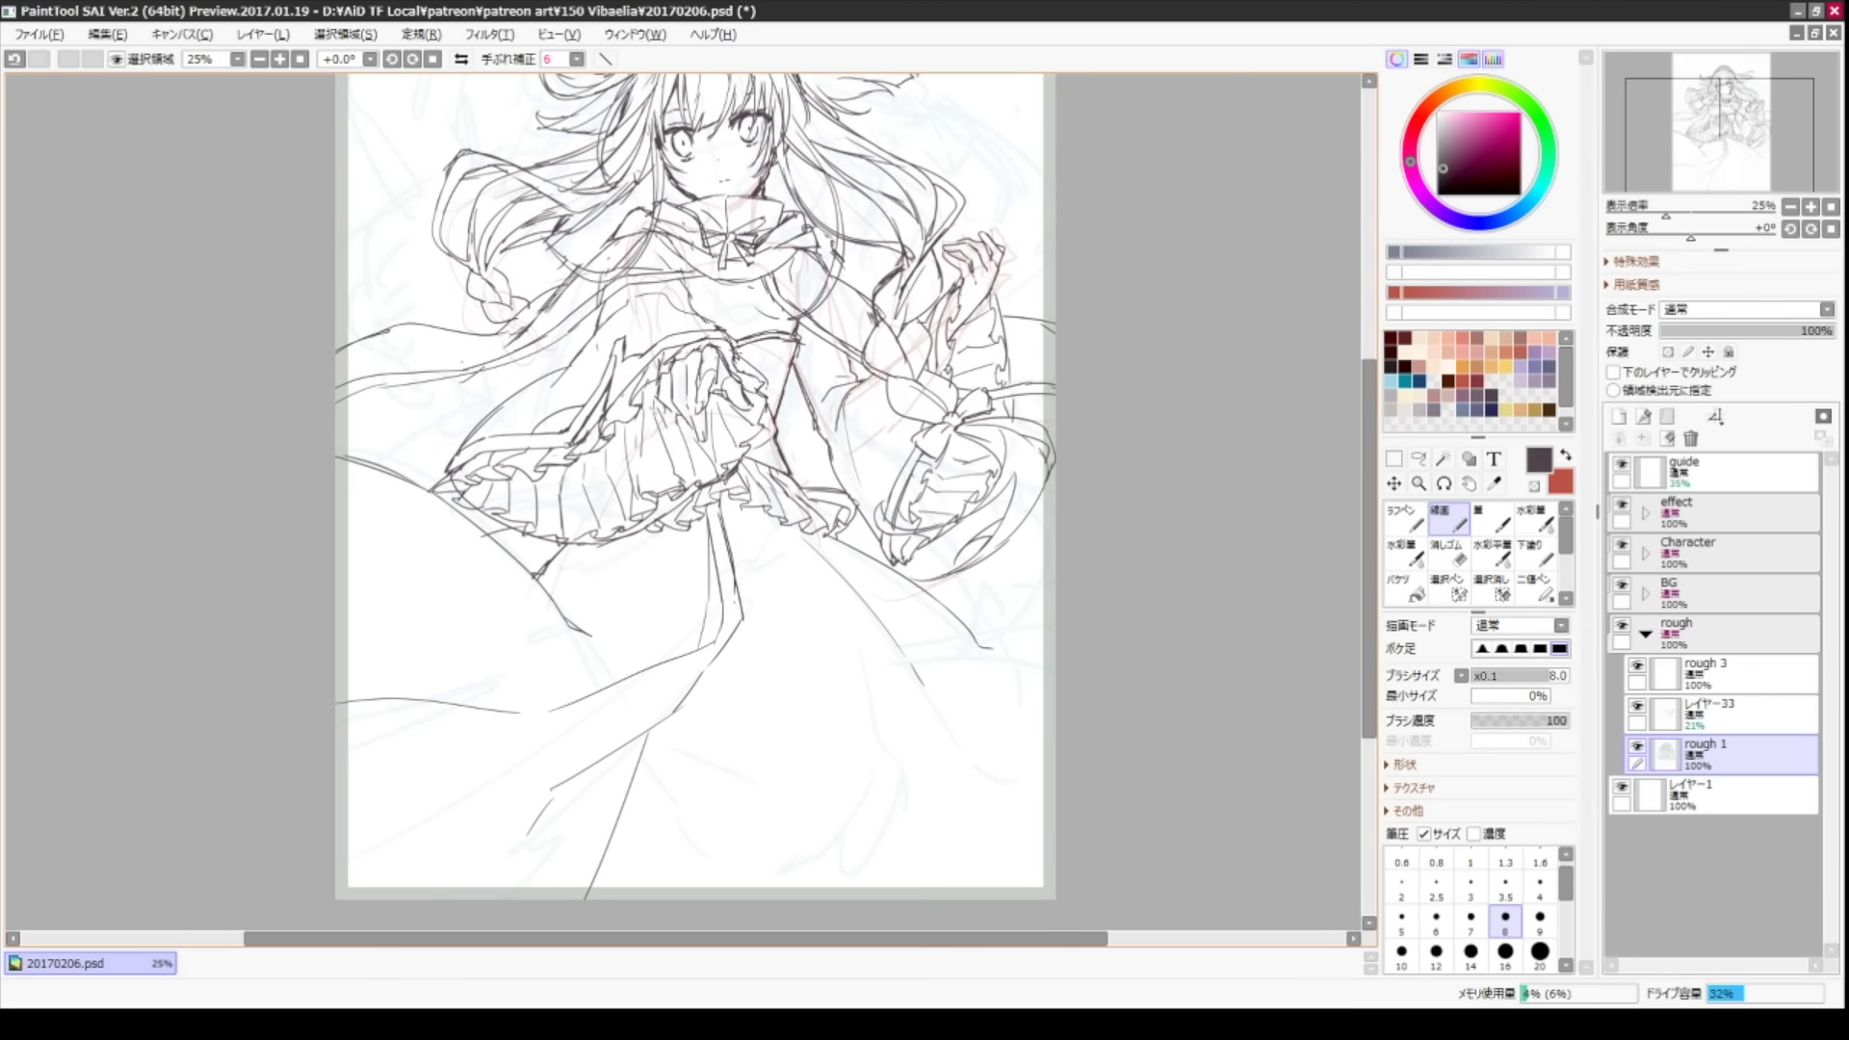
{"action": "mouse_move", "coordinate": [784, 606]}
{"action": "left_mouse_down"}
{"action": "mouse_move", "coordinate": [837, 604]}
{"action": "mouse_move", "coordinate": [1027, 772]}
{"action": "left_mouse_up"}
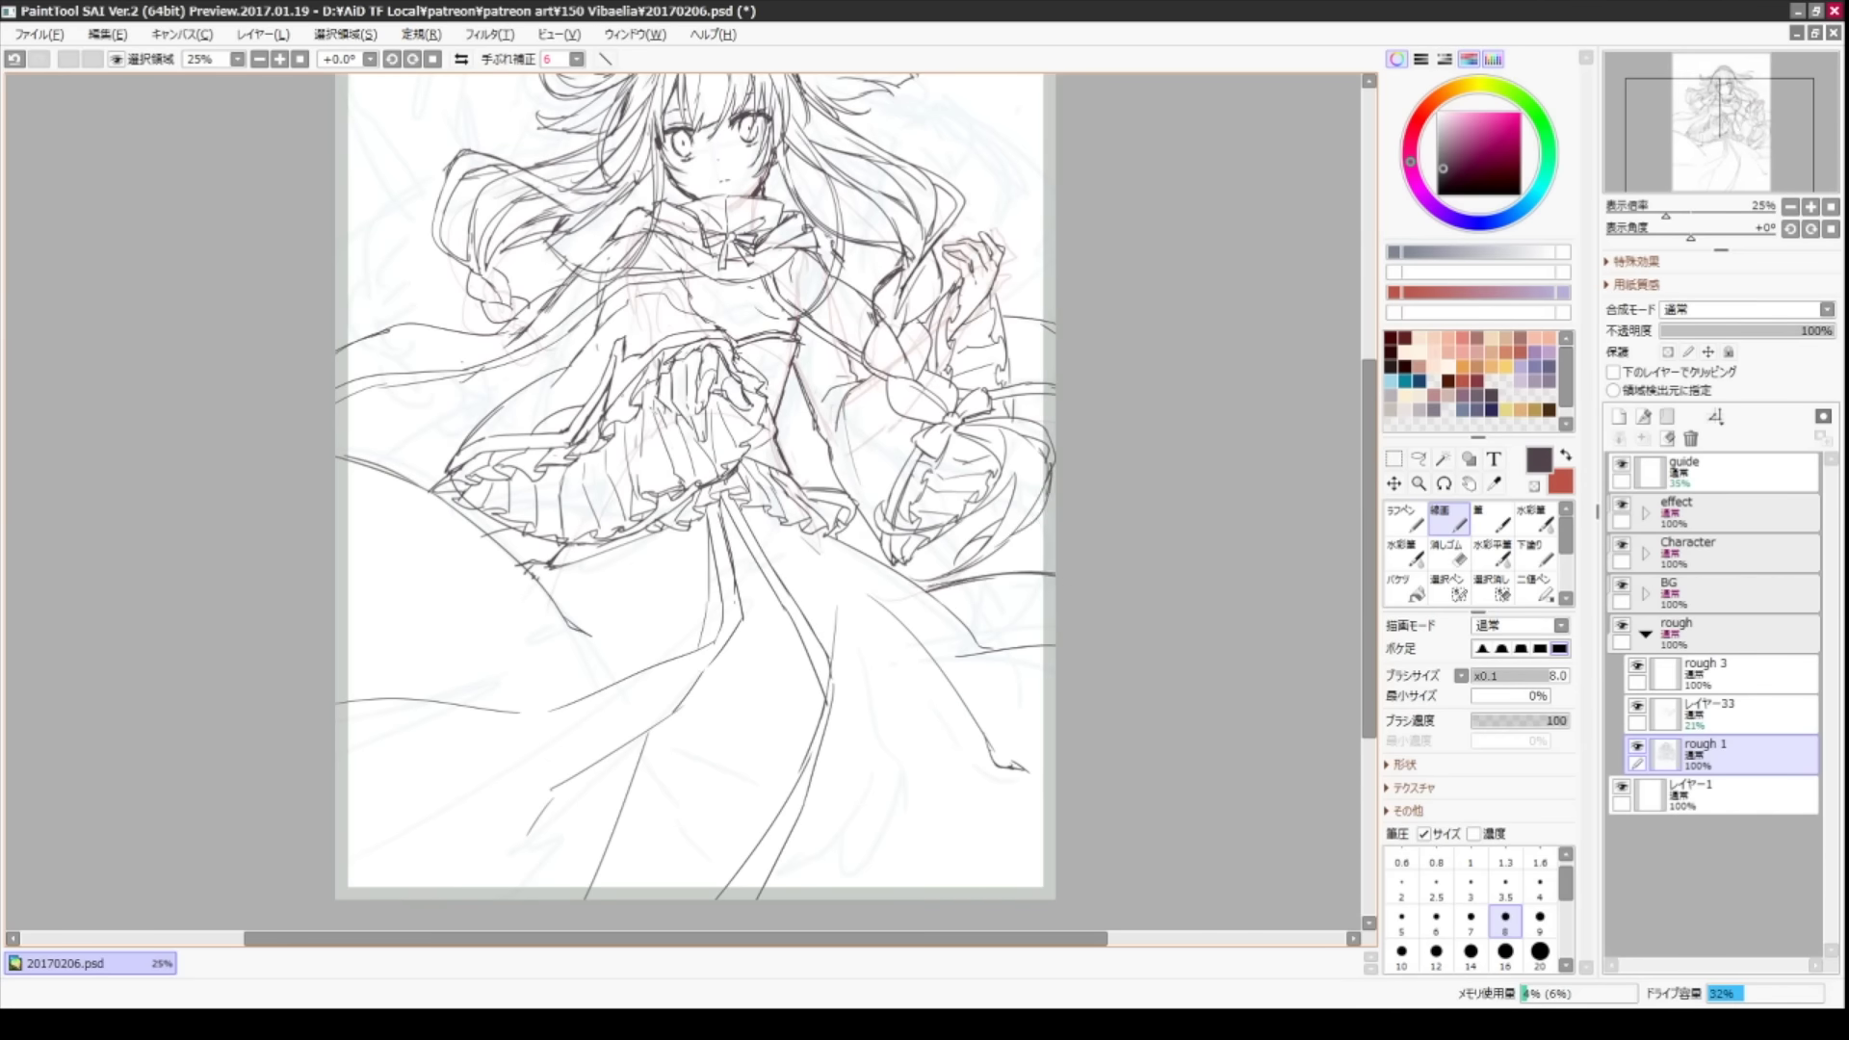
{"action": "scroll", "coordinate": [693, 492], "scroll_direction": "up", "scroll_amount": 1}
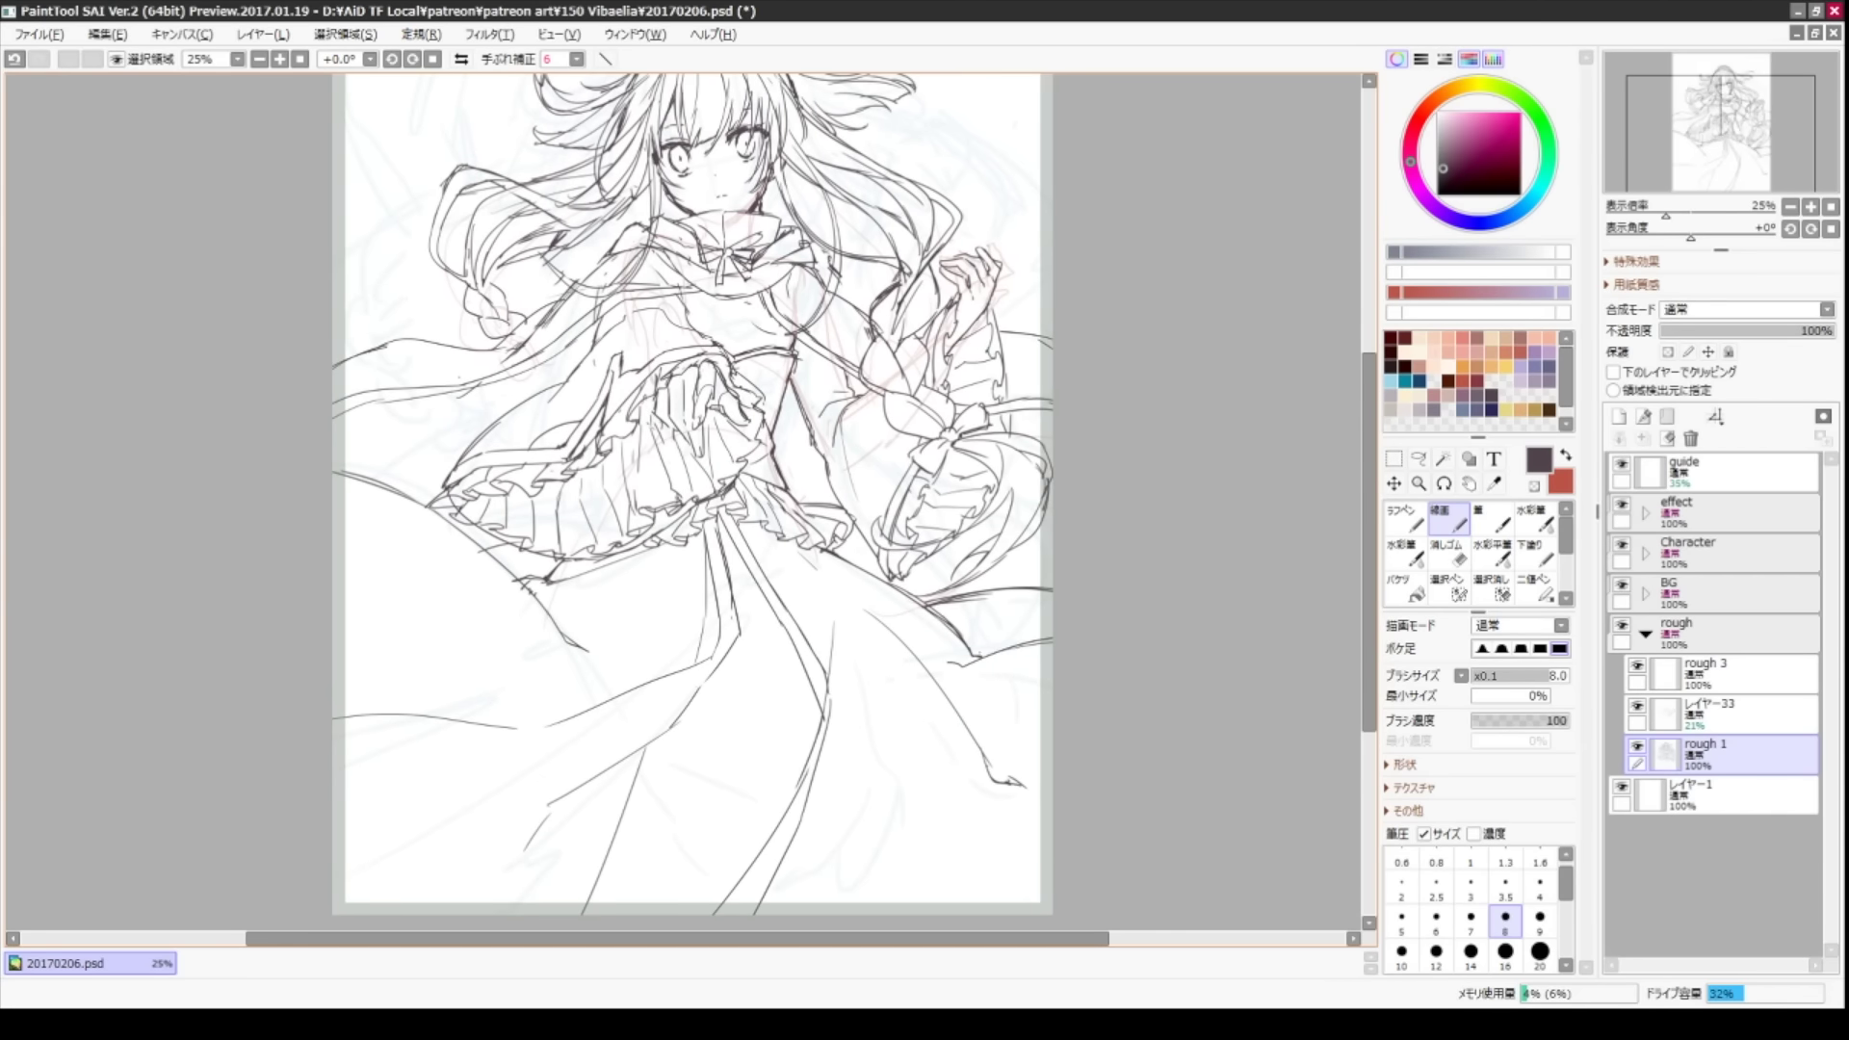
- Rework the trim along both front edges of the split skirt and draw curved hem bands at their lower ends
{"action": "key", "text": "ctrl+z"}
{"action": "mouse_move", "coordinate": [694, 491]}
{"action": "left_mouse_down"}
{"action": "mouse_move", "coordinate": [775, 357]}
{"action": "mouse_move", "coordinate": [674, 578]}
{"action": "left_mouse_up"}
{"action": "left_click_drag", "start_coordinate": [856, 595], "coordinate": [863, 761]}
{"action": "key", "text": "ctrl+z"}
{"action": "key", "text": "Delete"}
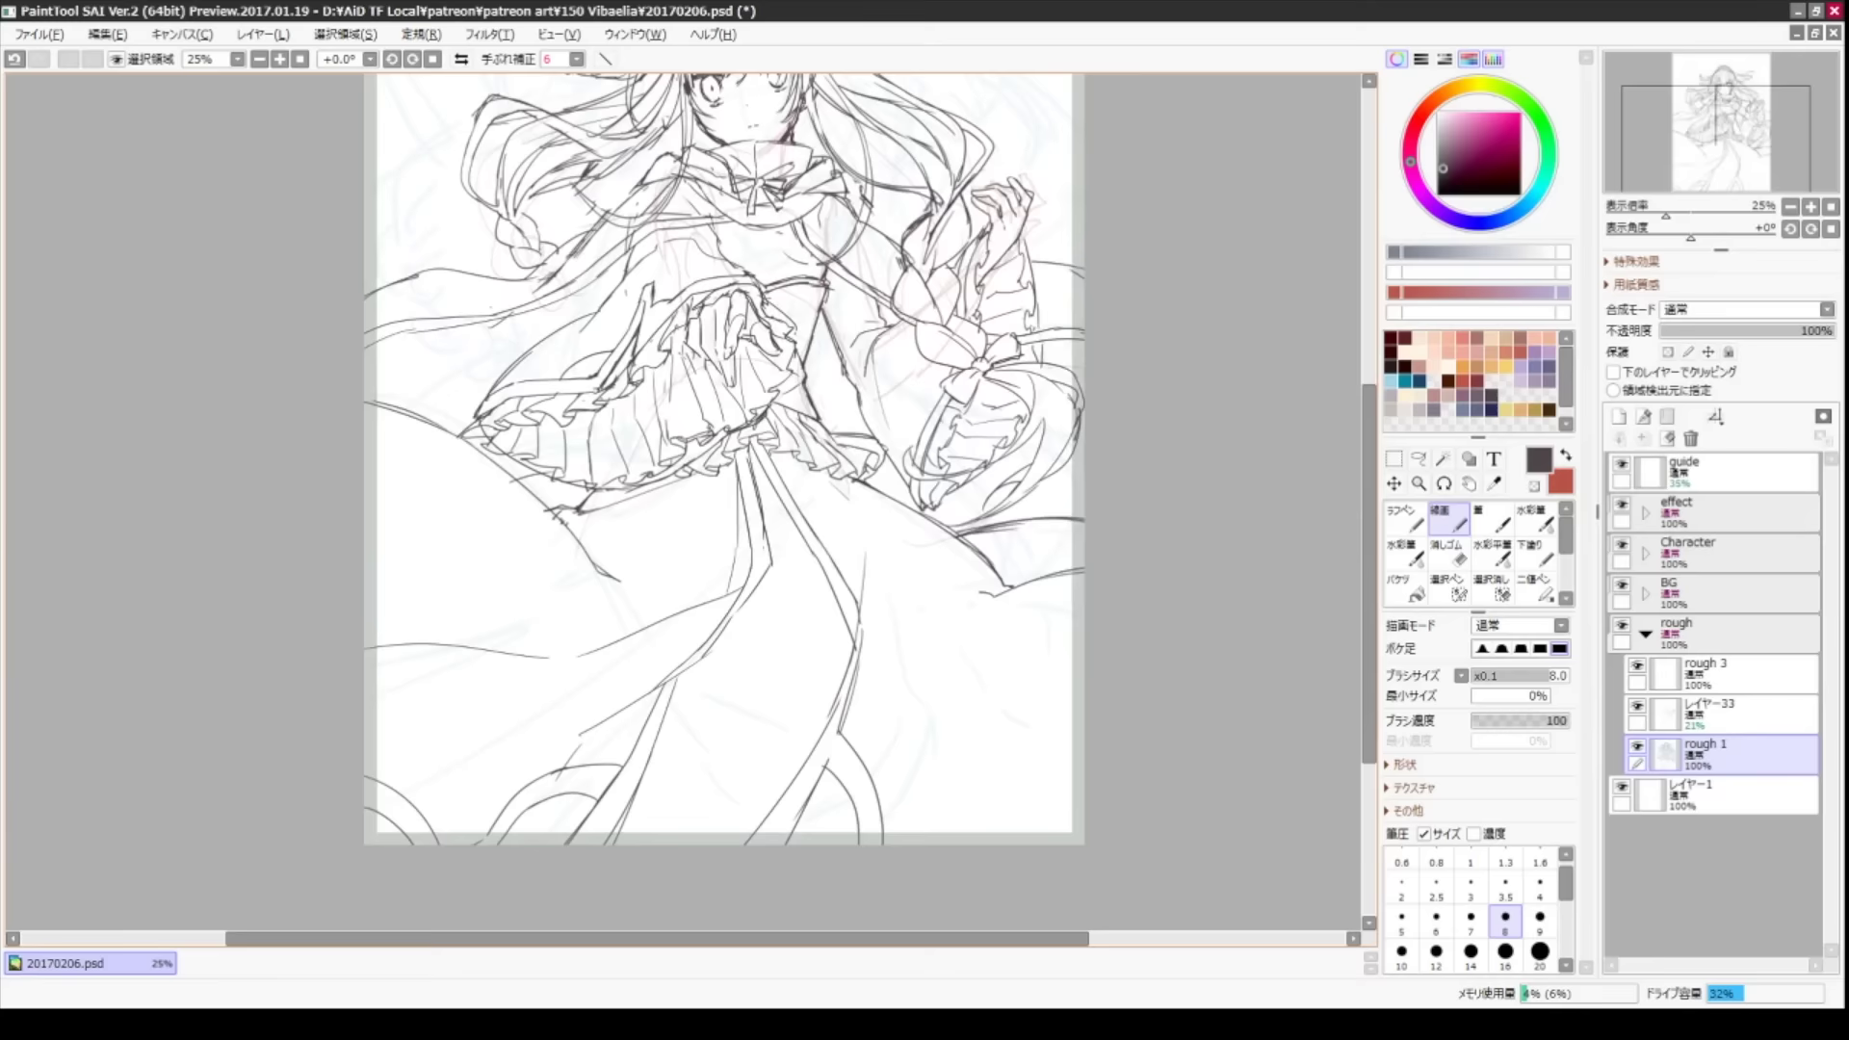
{"action": "key", "text": "ctrl+z"}
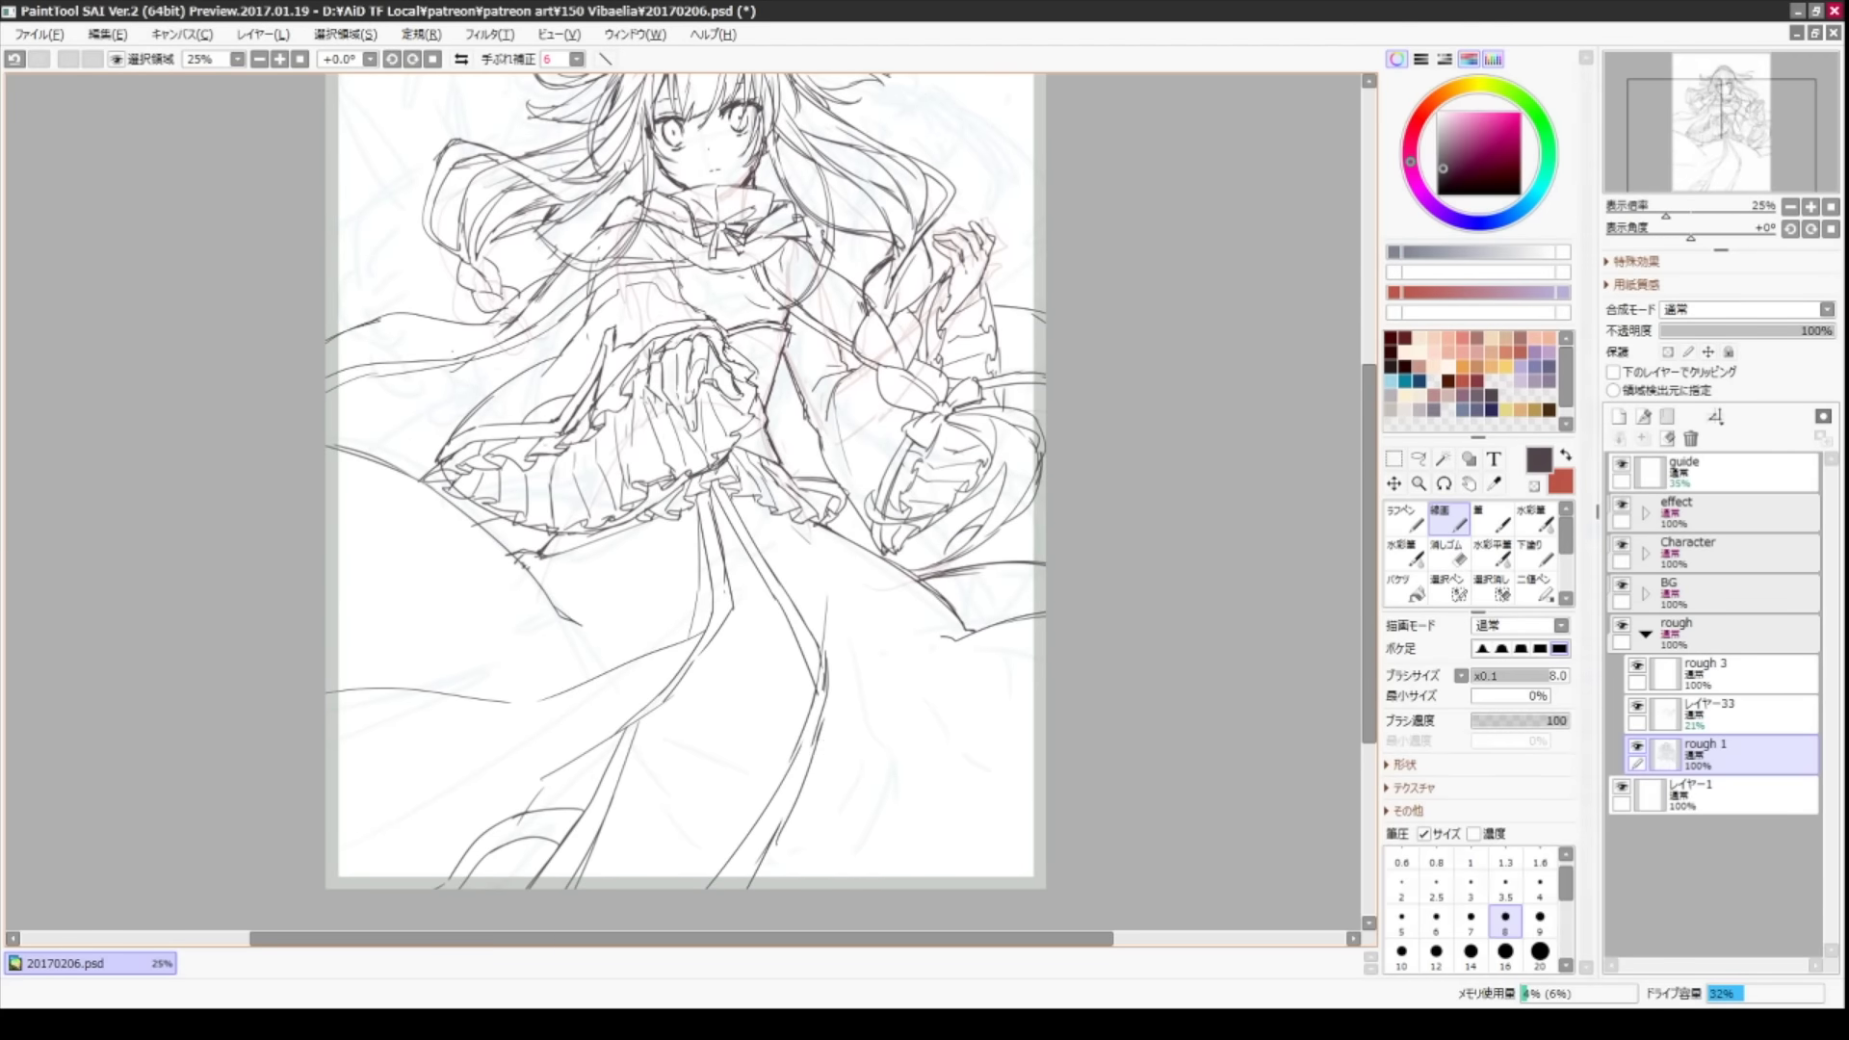
{"action": "key", "text": "e"}
{"action": "key", "text": "n"}
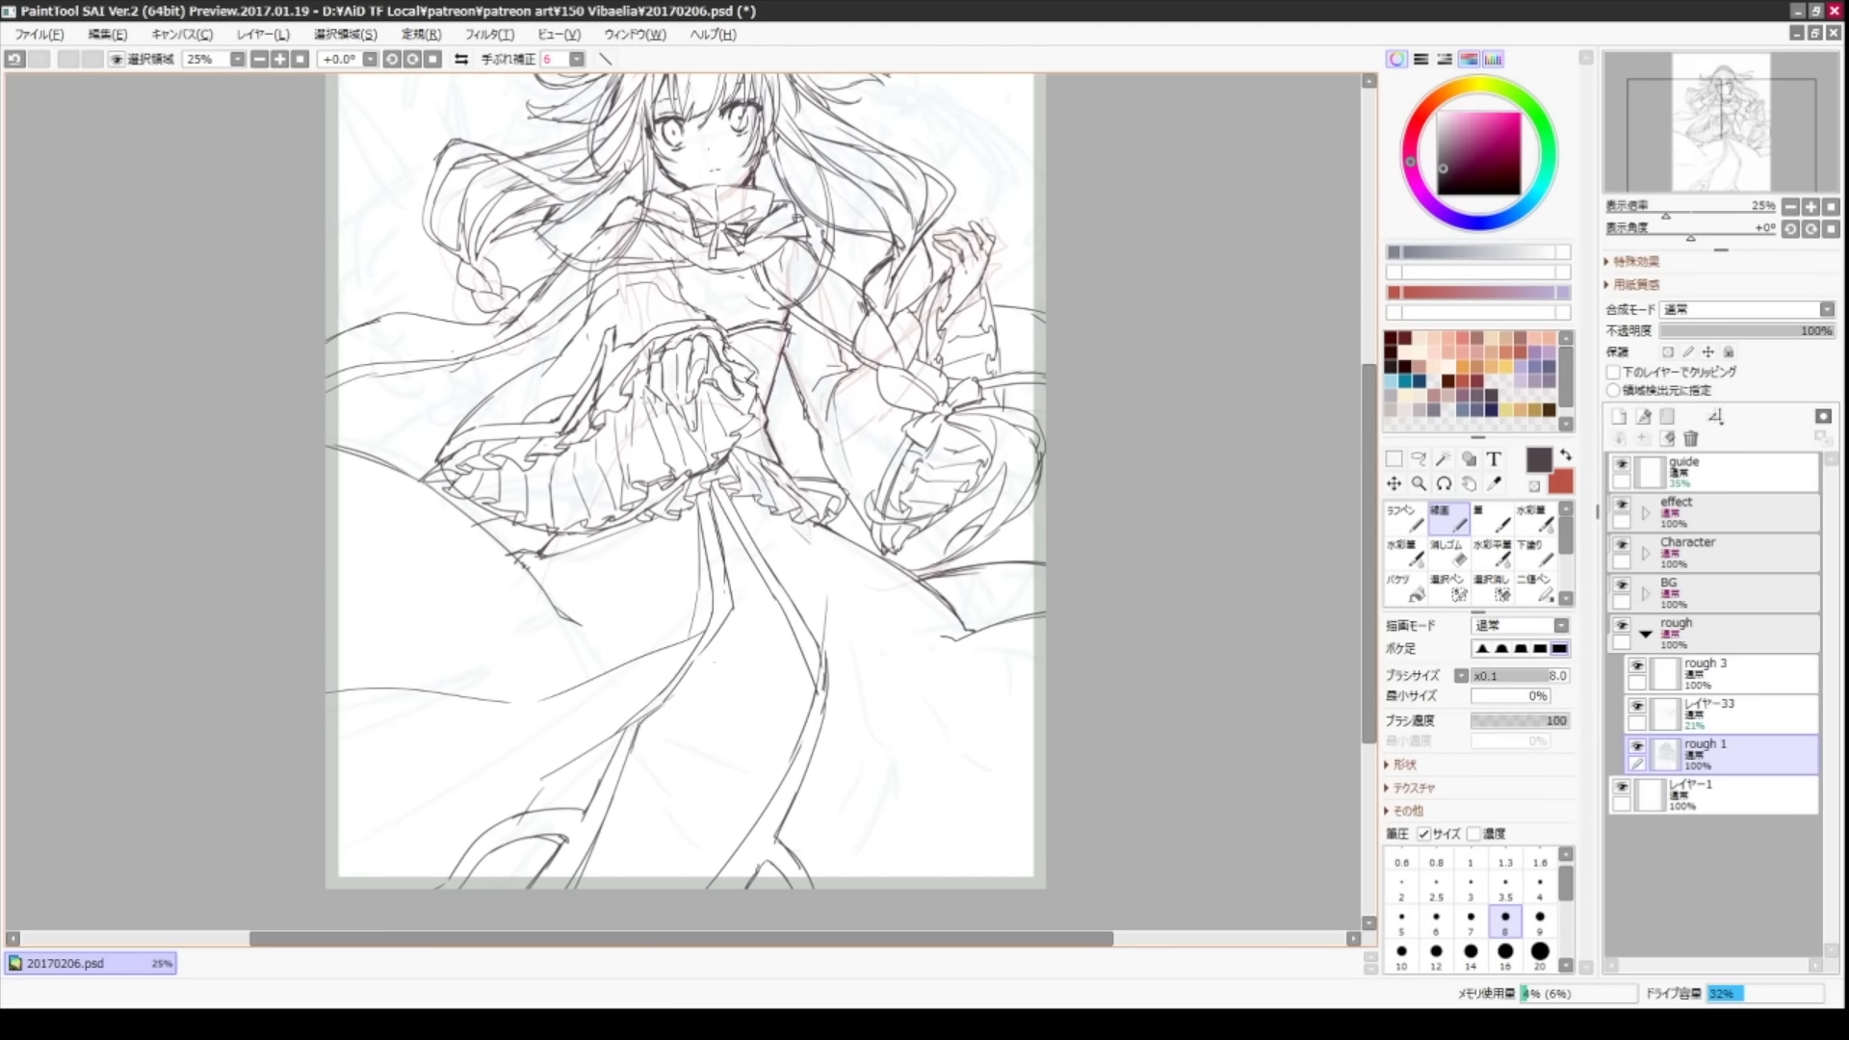
- Draw vertical folds and a ruffled hem on the underskirt between the split front panels
{"action": "scroll", "coordinate": [686, 501], "scroll_direction": "left", "scroll_amount": 3}
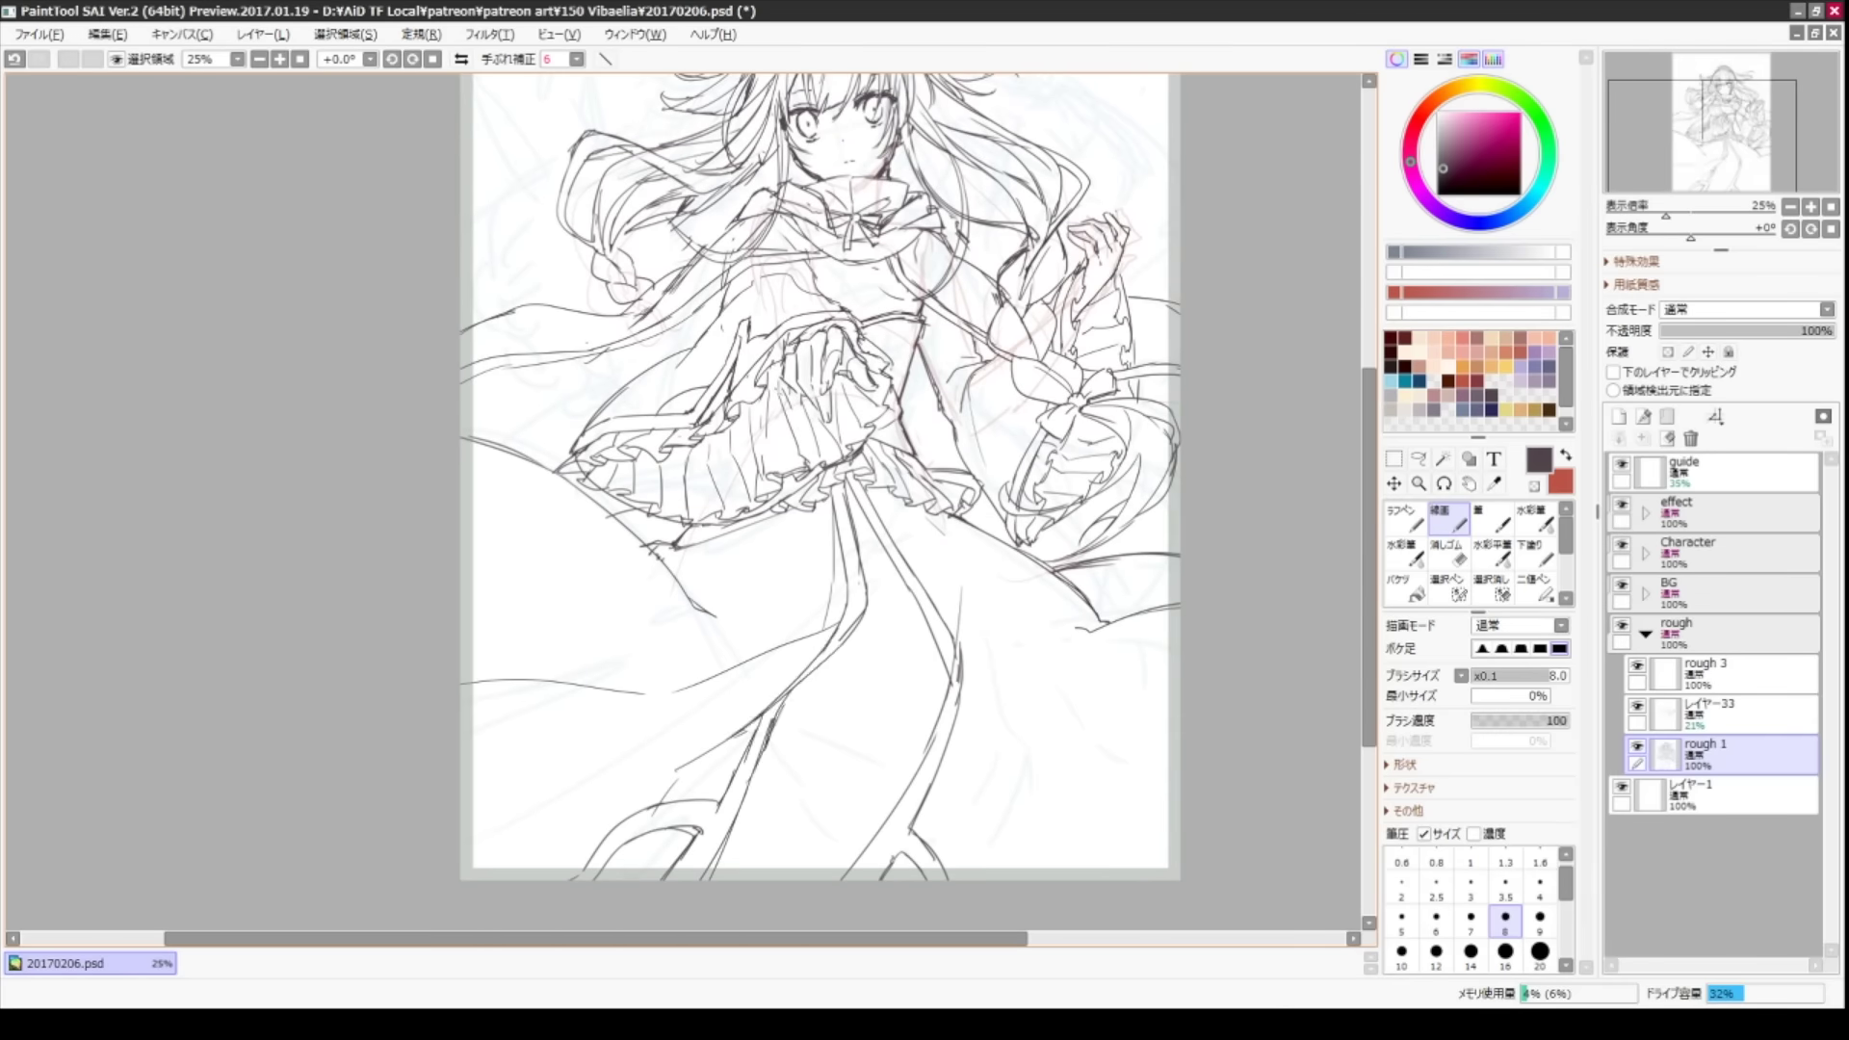
{"action": "scroll", "coordinate": [819, 501], "scroll_direction": "left", "scroll_amount": 1}
{"action": "scroll", "coordinate": [819, 500], "scroll_direction": "left", "scroll_amount": 1}
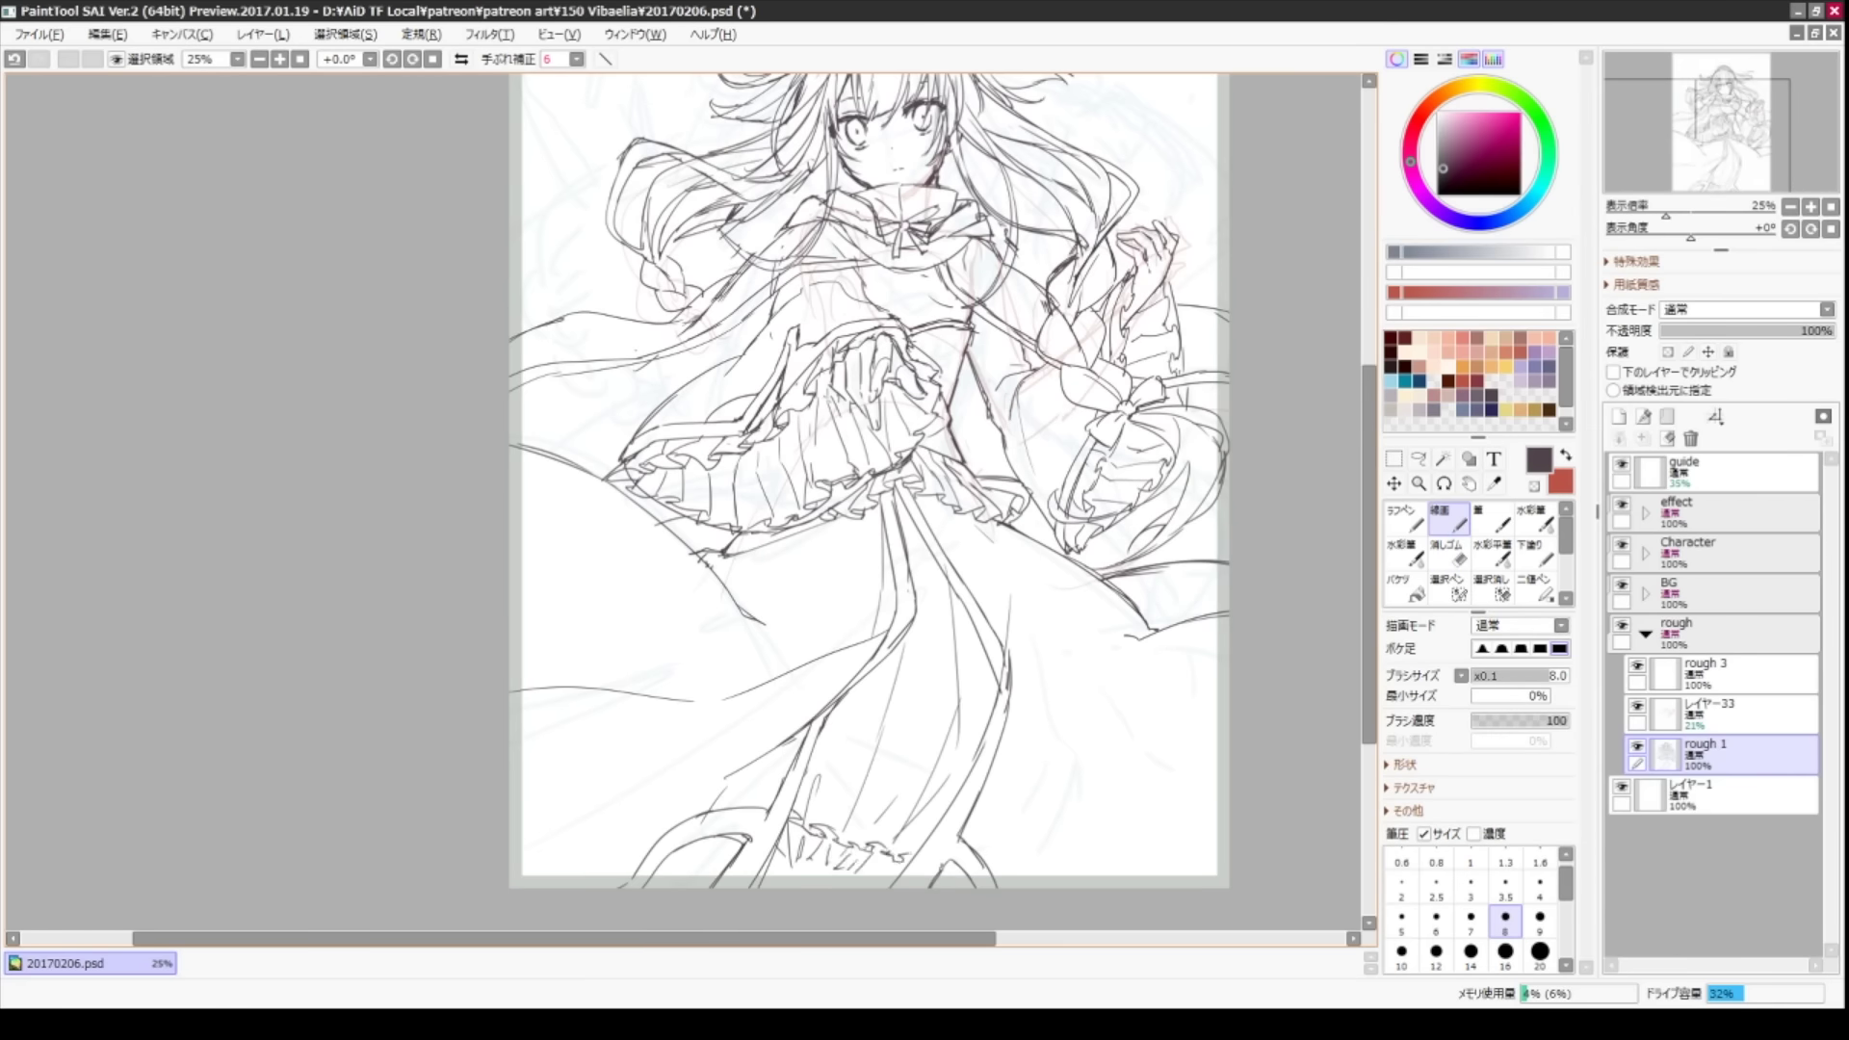
- Hide the レイヤー33 underdrawing, move rough 3 below rough 1, and add a new layer above them in the rough folder
{"action": "scroll", "coordinate": [796, 501], "scroll_direction": "up", "scroll_amount": 6}
{"action": "scroll", "coordinate": [796, 501], "scroll_direction": "right", "scroll_amount": 2}
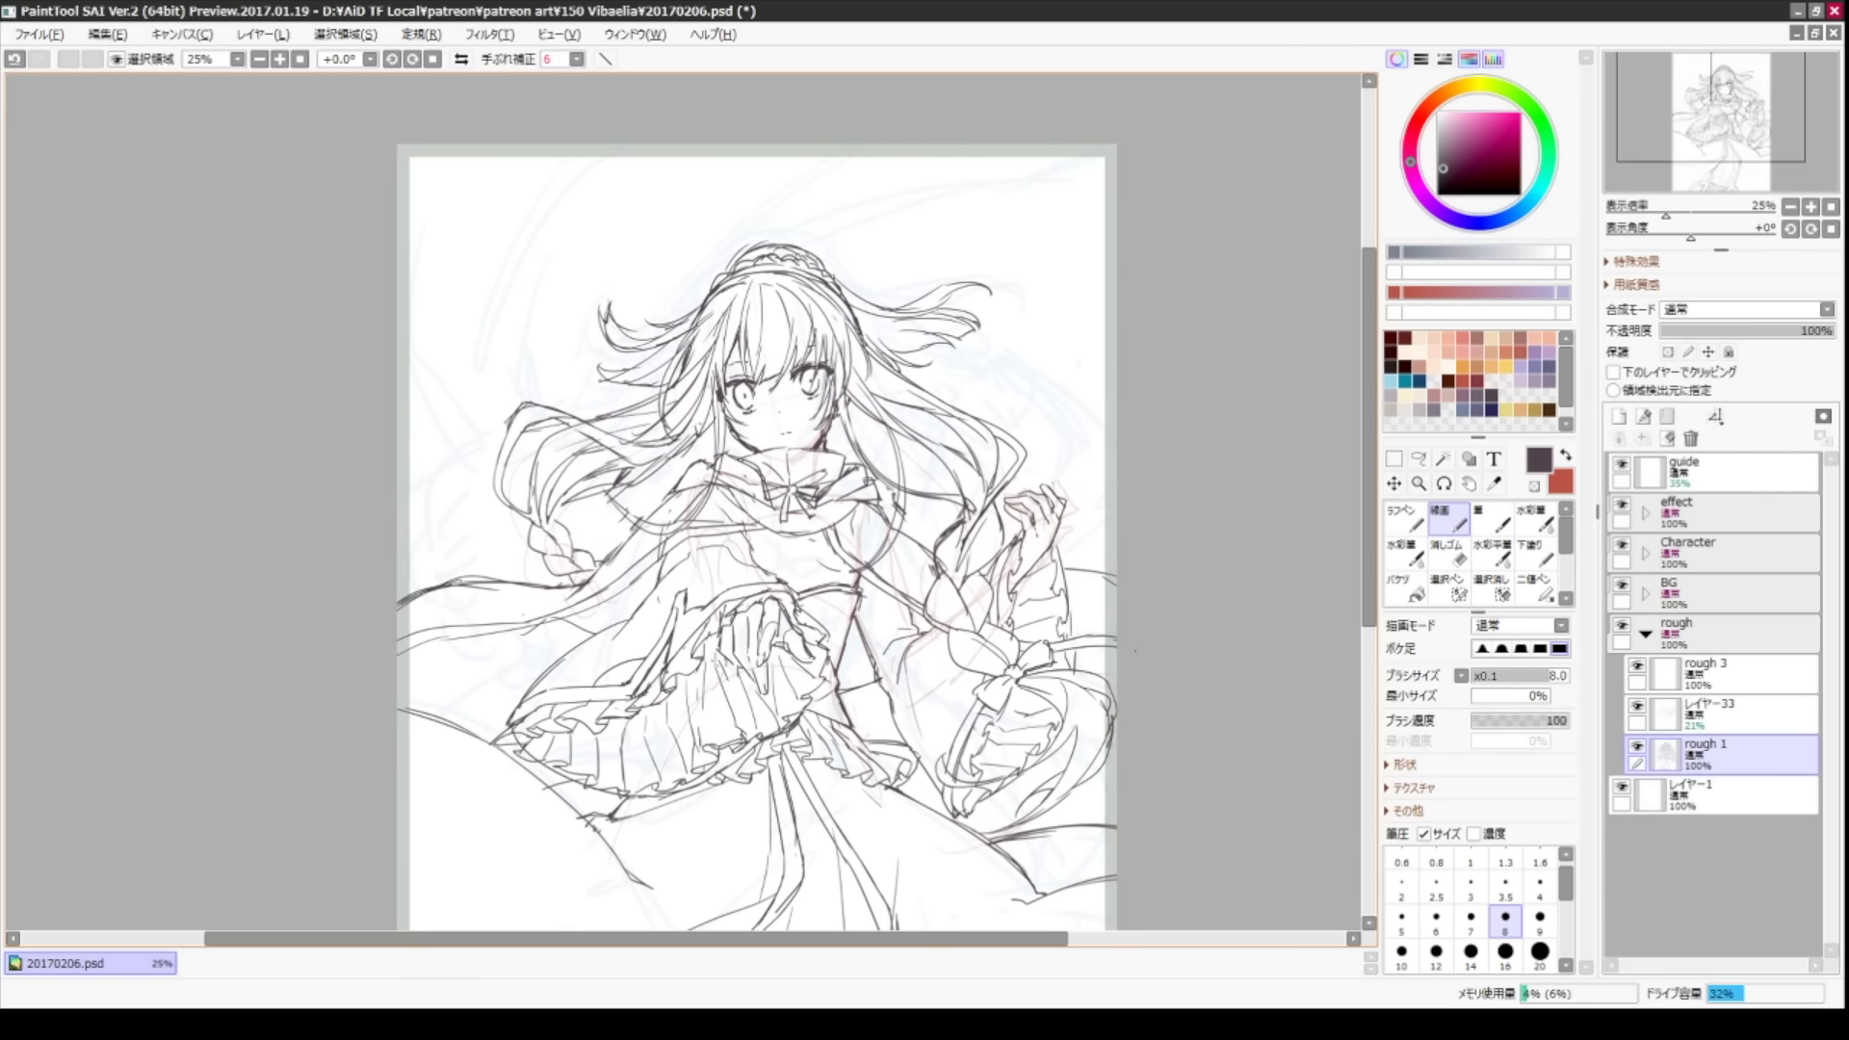
{"action": "scroll", "coordinate": [685, 546], "scroll_direction": "right", "scroll_amount": 3}
{"action": "scroll", "coordinate": [685, 546], "scroll_direction": "up", "scroll_amount": 1}
{"action": "key", "text": "e"}
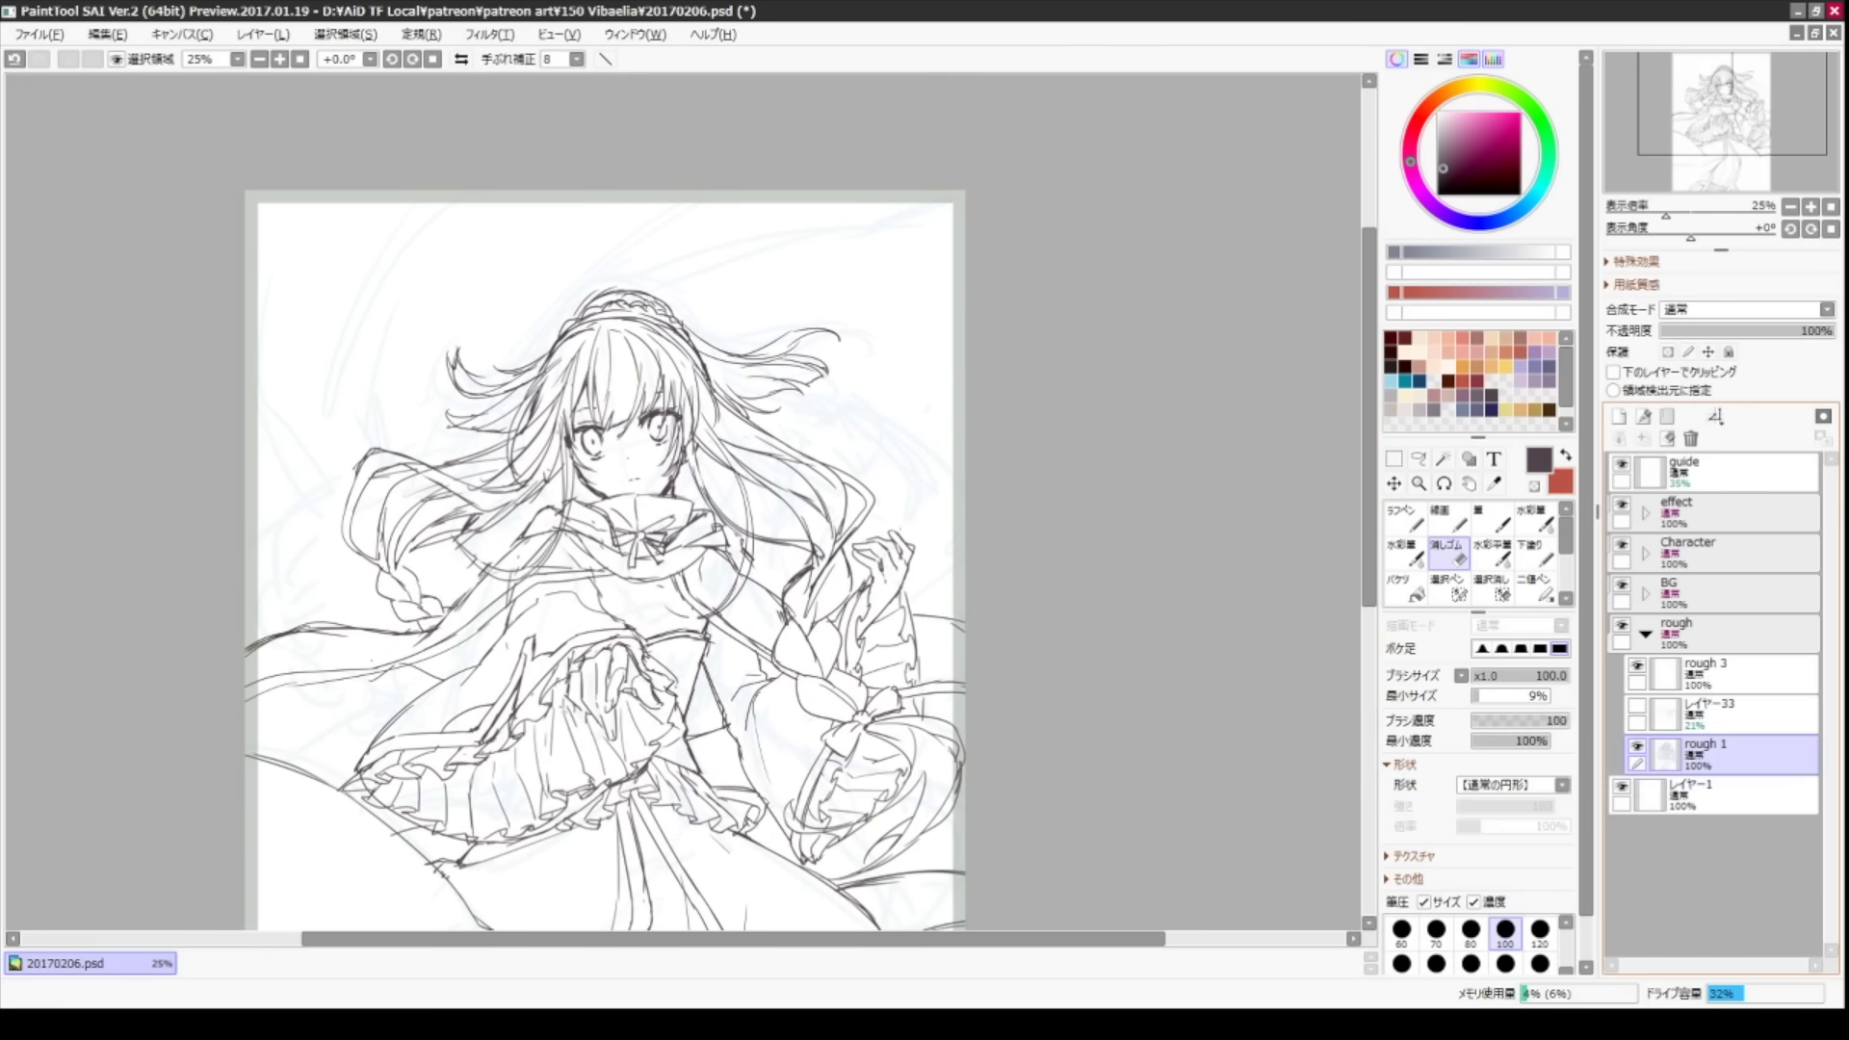
{"action": "left_click_drag", "start_coordinate": [1724, 672], "coordinate": [1724, 785]}
{"action": "left_click", "coordinate": [1540, 963]}
{"action": "left_click", "coordinate": [1619, 416]}
- Fill the rough 3 layer with dark teal behind the line art and try a large navy stroke around the head
{"action": "left_click", "coordinate": [1539, 459]}
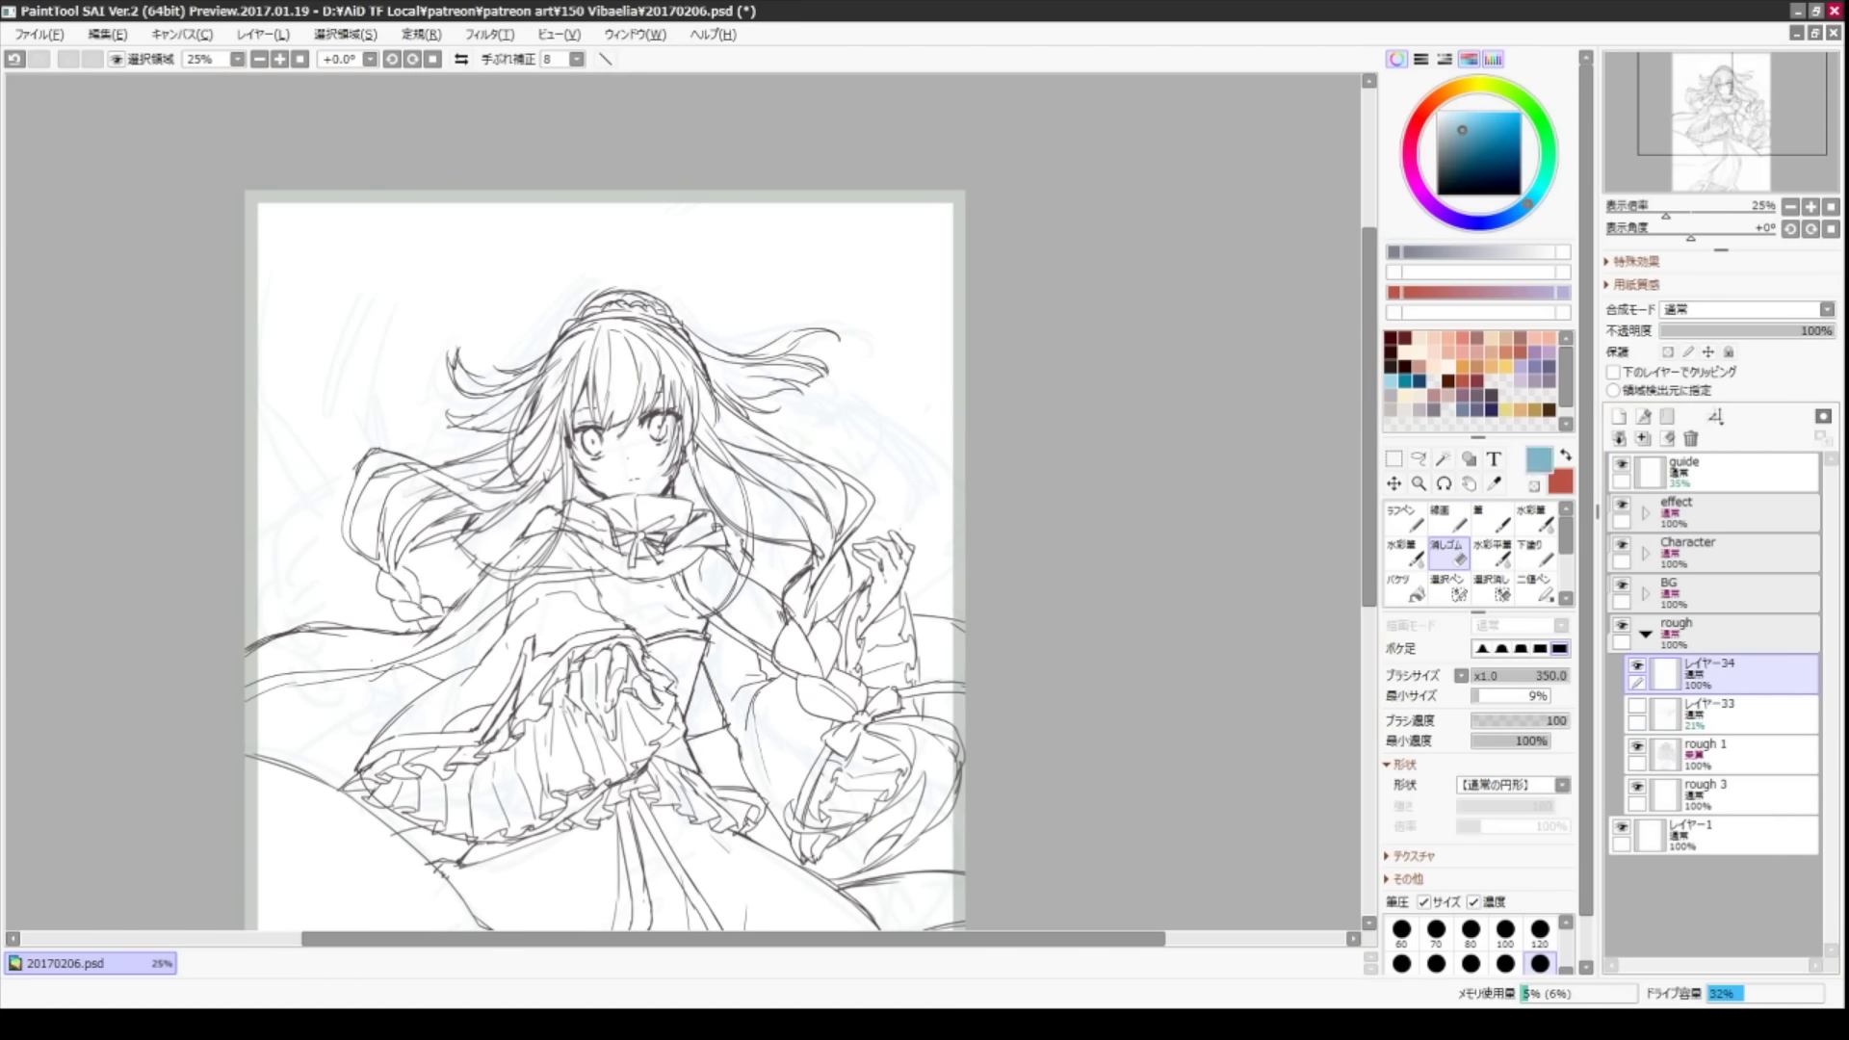
{"action": "left_click", "coordinate": [1725, 795]}
{"action": "scroll", "coordinate": [684, 546], "scroll_direction": "left", "scroll_amount": 2}
{"action": "left_click", "coordinate": [1404, 551]}
{"action": "left_click_drag", "start_coordinate": [751, 309], "coordinate": [606, 530]}
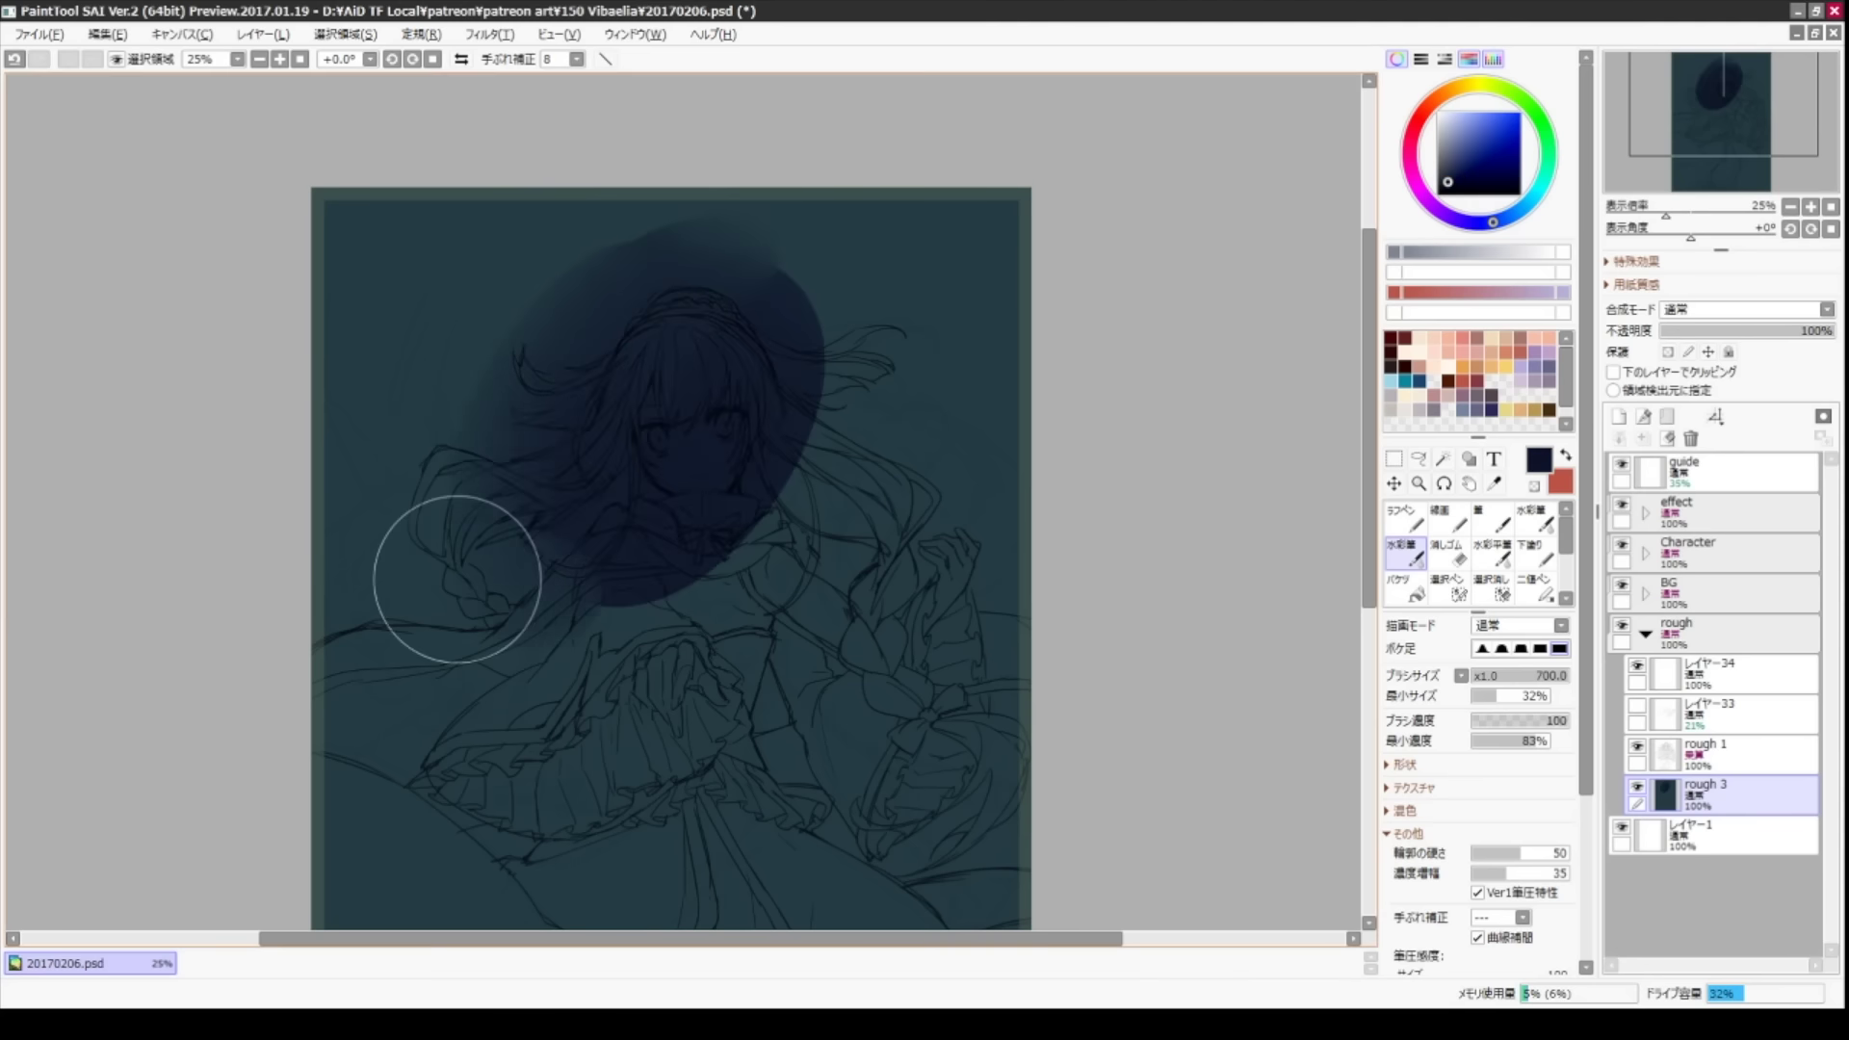
{"action": "key", "text": "ctrl+z"}
- Darken the background's outer areas with navy using watercolour brushes at sizes 700 and 1600
{"action": "mouse_move", "coordinate": [326, 462]}
{"action": "left_mouse_down"}
{"action": "mouse_move", "coordinate": [483, 286]}
{"action": "mouse_move", "coordinate": [492, 237]}
{"action": "mouse_move", "coordinate": [618, 365]}
{"action": "mouse_move", "coordinate": [1110, 304]}
{"action": "mouse_move", "coordinate": [1030, 626]}
{"action": "left_mouse_up"}
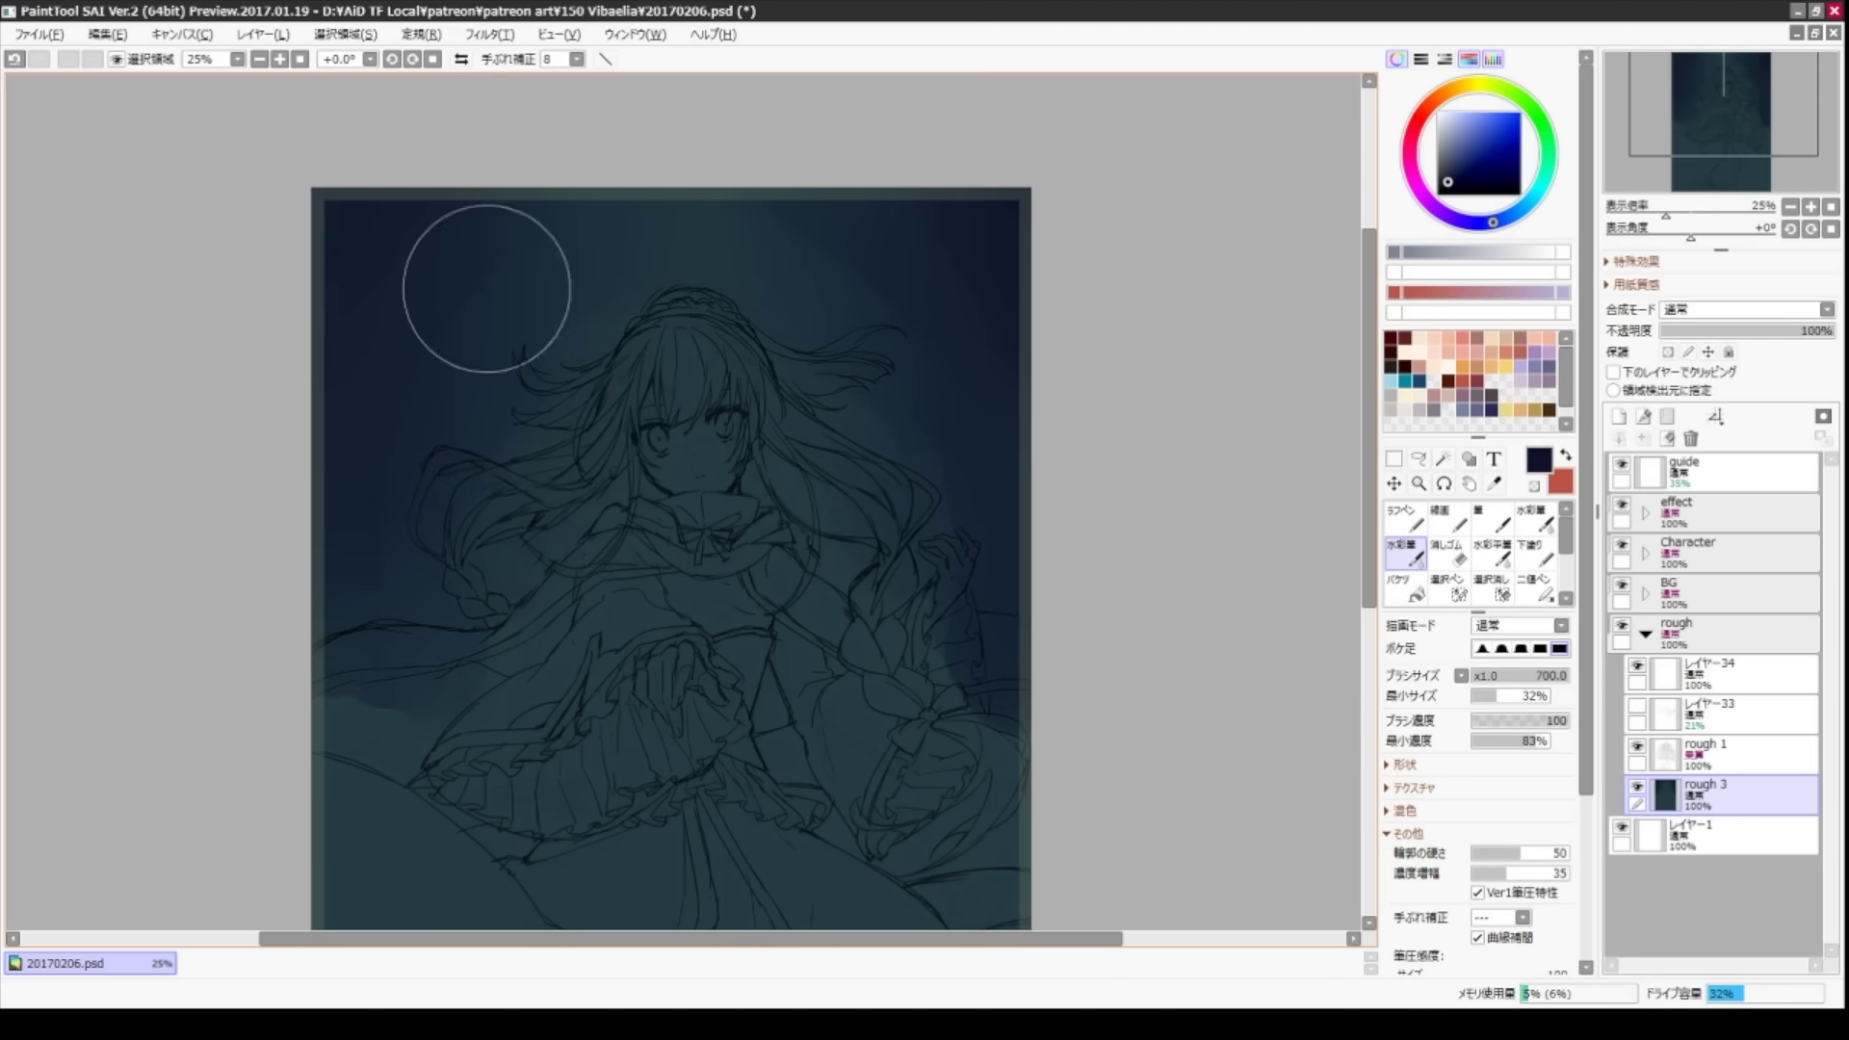
{"action": "scroll", "coordinate": [486, 289], "scroll_direction": "down", "scroll_amount": 3}
{"action": "mouse_move", "coordinate": [982, 380]}
{"action": "left_mouse_down"}
{"action": "mouse_move", "coordinate": [732, 741]}
{"action": "mouse_move", "coordinate": [900, 856]}
{"action": "mouse_move", "coordinate": [620, 797]}
{"action": "left_mouse_up"}
{"action": "left_click", "coordinate": [1541, 523]}
{"action": "scroll", "coordinate": [814, 366], "scroll_direction": "up", "scroll_amount": 3}
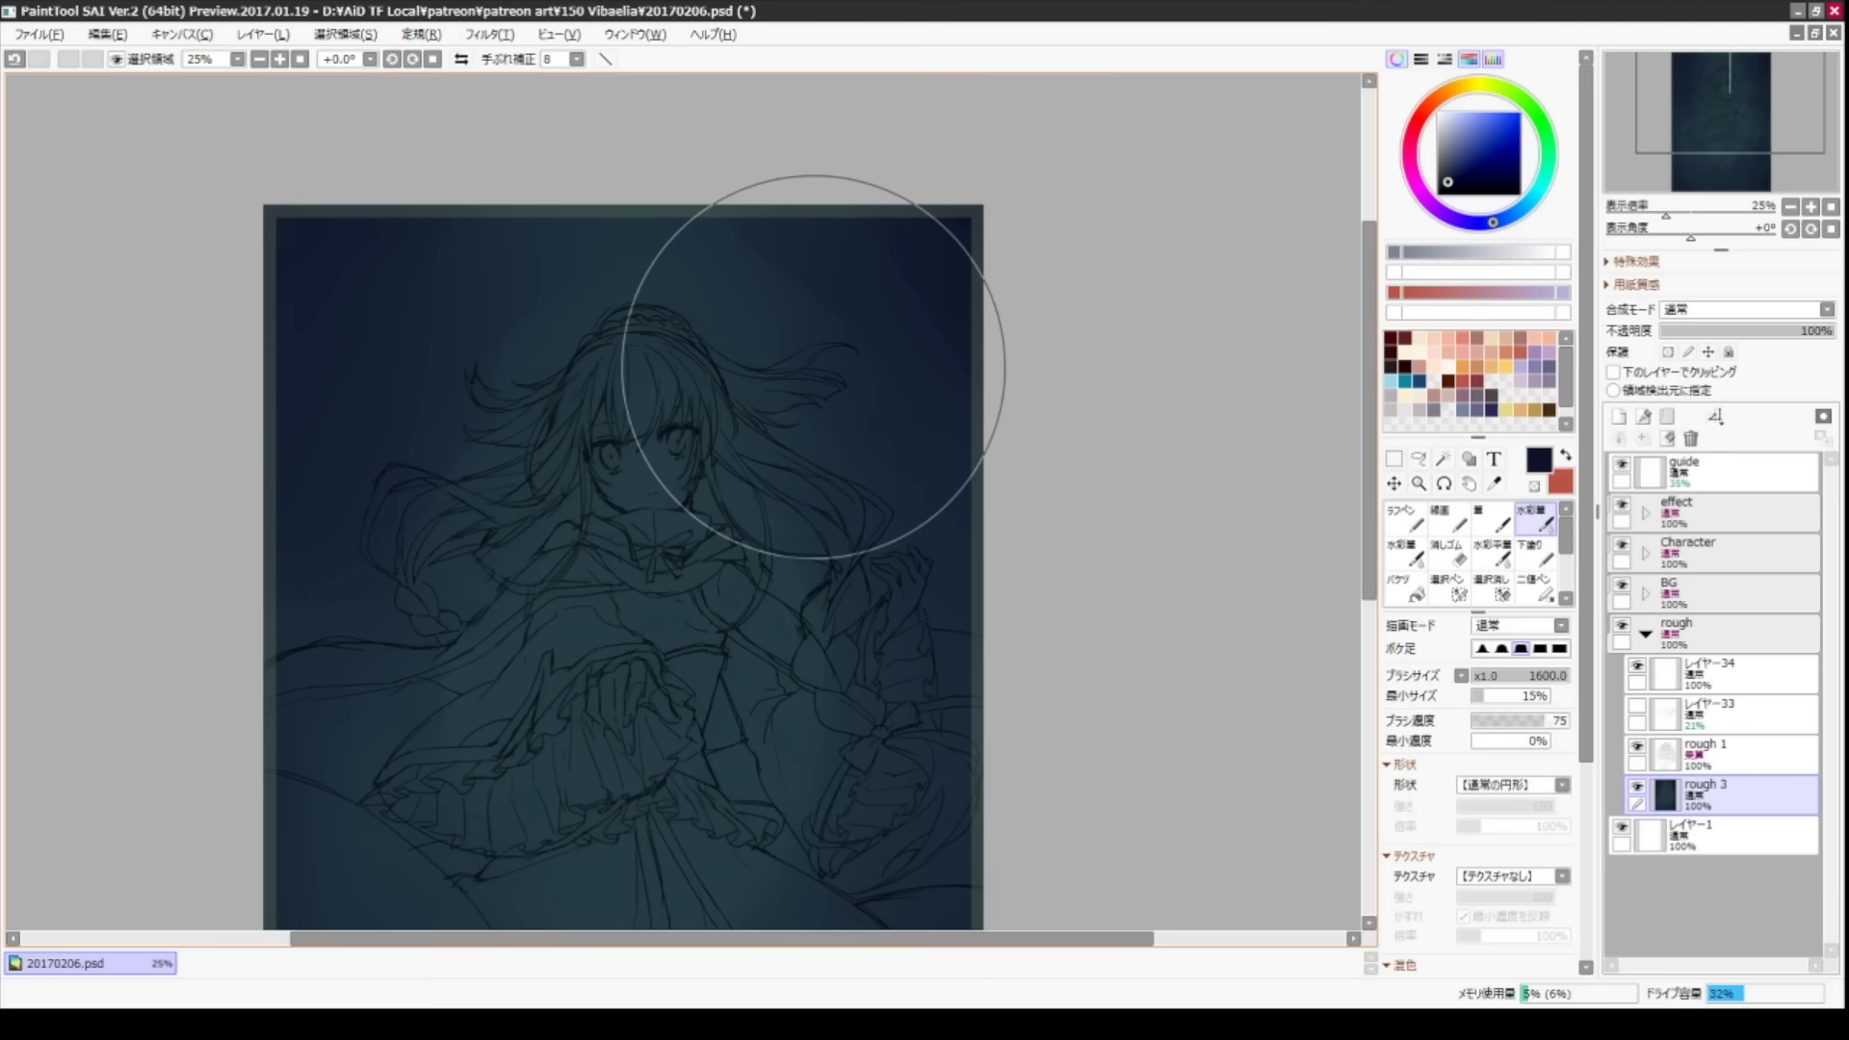
- Add a layer above rough 3 and block in the face, bangs and first side locks in pale blue-grey
{"action": "left_click", "coordinate": [743, 681], "text": "alt"}
{"action": "left_click", "coordinate": [1619, 438]}
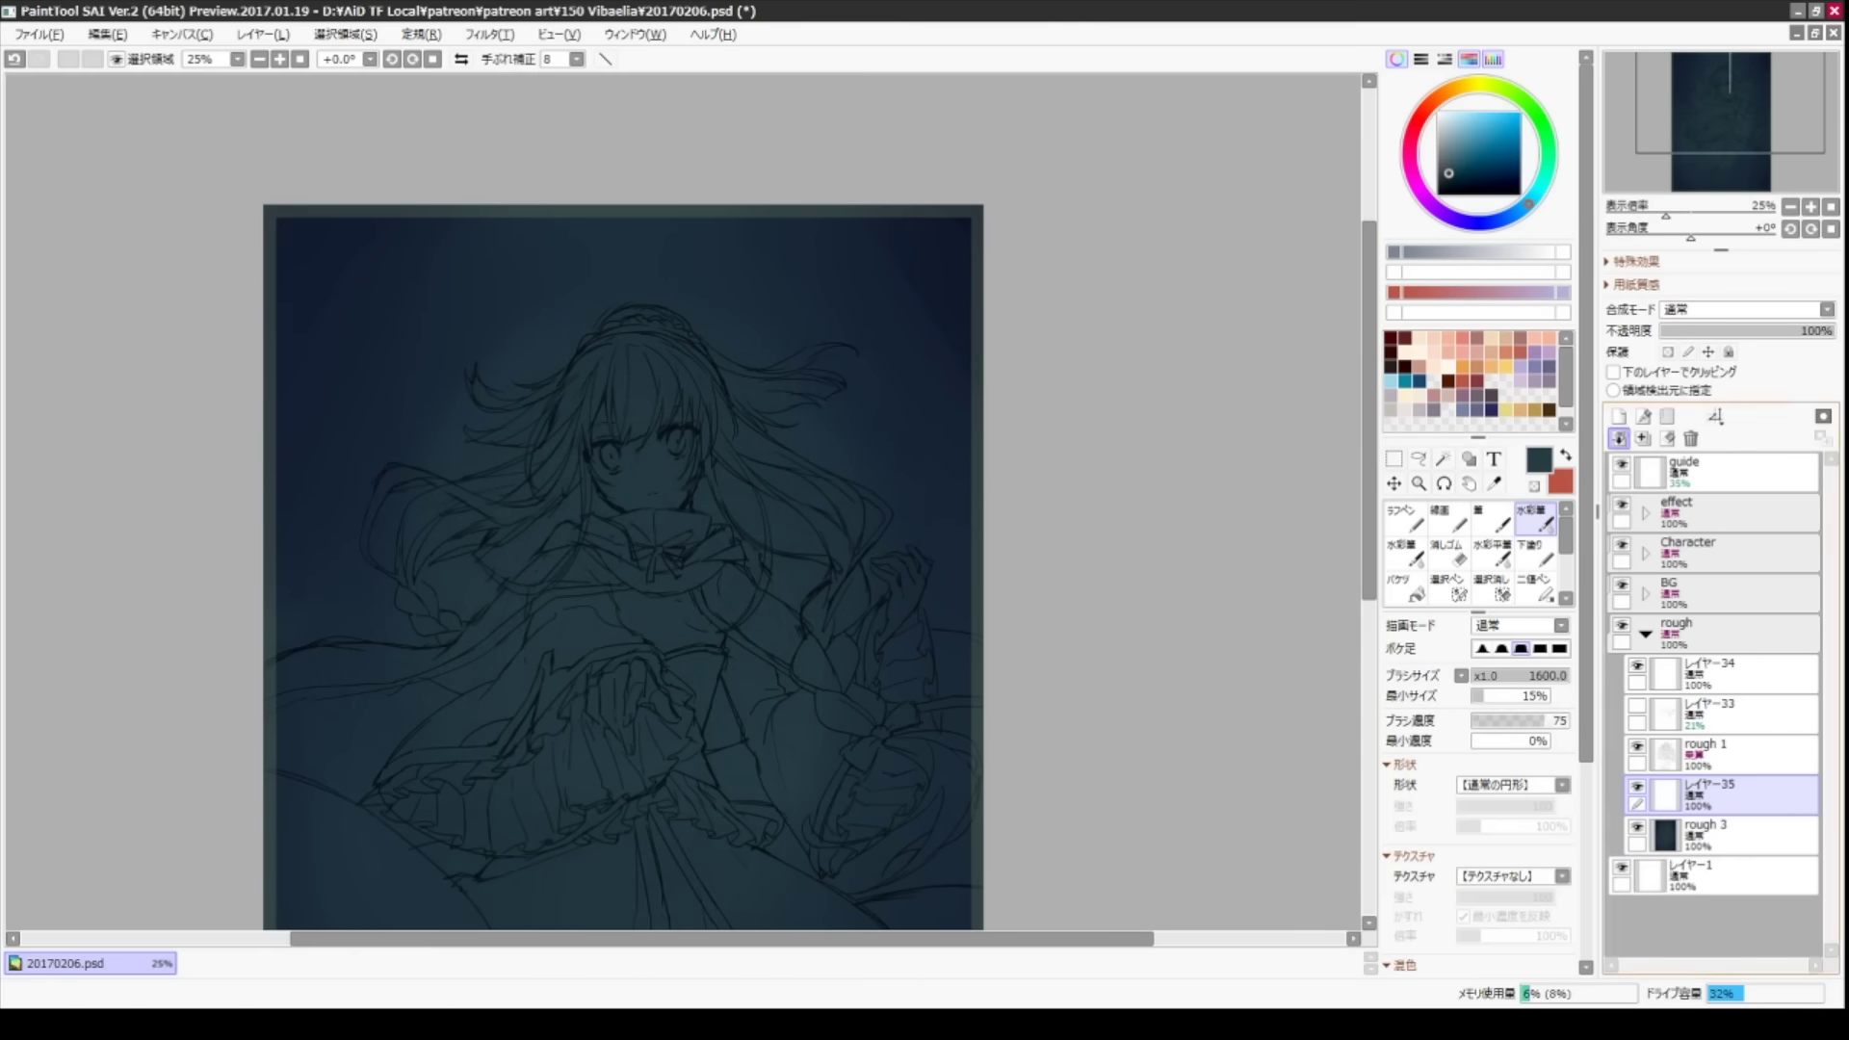
{"action": "key", "text": "n"}
{"action": "left_click", "coordinate": [1443, 131]}
{"action": "mouse_move", "coordinate": [578, 366]}
{"action": "left_mouse_down"}
{"action": "mouse_move", "coordinate": [635, 496]}
{"action": "mouse_move", "coordinate": [679, 505]}
{"action": "left_mouse_up"}
{"action": "left_click", "coordinate": [1401, 551]}
{"action": "left_click_drag", "start_coordinate": [713, 333], "coordinate": [545, 486]}
{"action": "left_click_drag", "start_coordinate": [626, 366], "coordinate": [843, 583]}
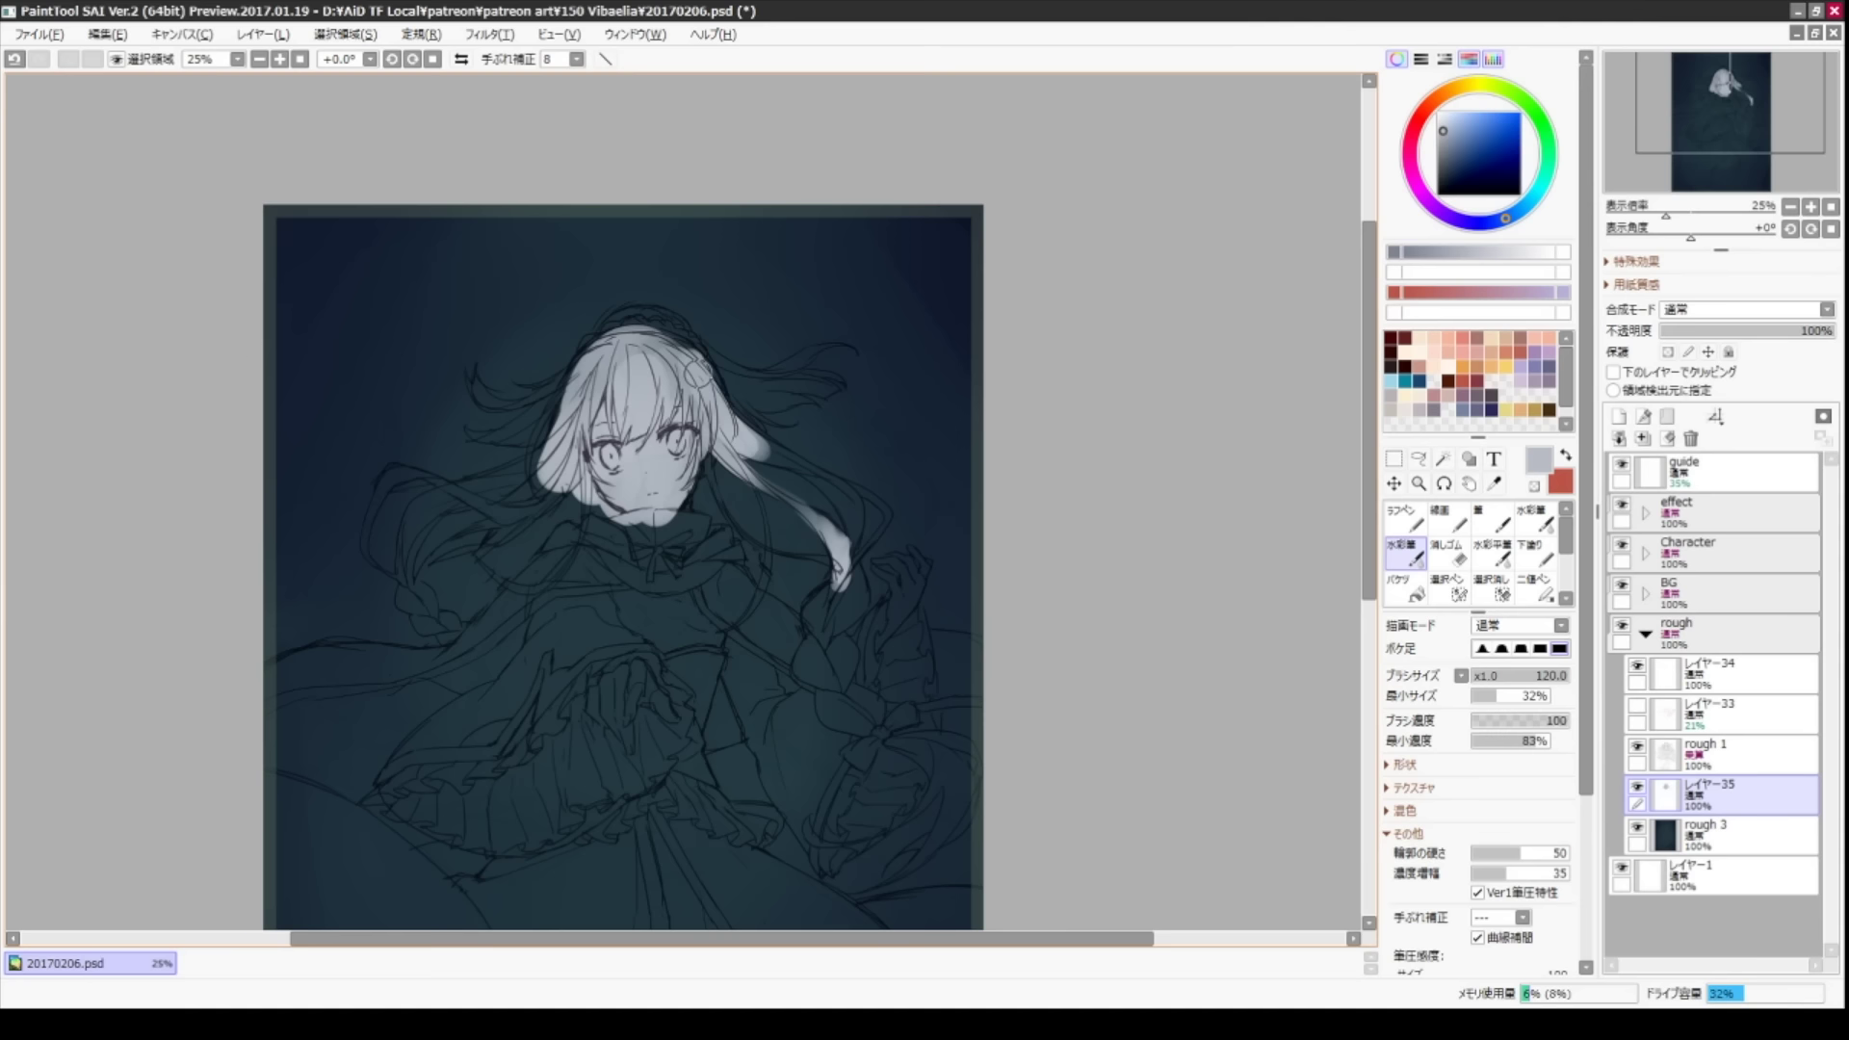
- Fill the flying hair tufts, the thin front strand and the small braided pigtail in pale blue-grey, using smaller brush sizes
{"action": "key", "text": "bracketleft"}
{"action": "key", "text": "bracketleft"}
{"action": "key", "text": "bracketleft"}
{"action": "key", "text": "bracketleft"}
{"action": "mouse_move", "coordinate": [616, 318]}
{"action": "left_mouse_down"}
{"action": "mouse_move", "coordinate": [742, 395]}
{"action": "mouse_move", "coordinate": [836, 347]}
{"action": "left_mouse_up"}
{"action": "key", "text": "bracketleft"}
{"action": "mouse_move", "coordinate": [568, 438]}
{"action": "left_mouse_down"}
{"action": "mouse_move", "coordinate": [477, 390]}
{"action": "mouse_move", "coordinate": [597, 323]}
{"action": "left_mouse_up"}
{"action": "mouse_move", "coordinate": [399, 578]}
{"action": "left_mouse_down"}
{"action": "mouse_move", "coordinate": [433, 621]}
{"action": "mouse_move", "coordinate": [493, 478]}
{"action": "mouse_move", "coordinate": [559, 481]}
{"action": "mouse_move", "coordinate": [563, 501]}
{"action": "mouse_move", "coordinate": [424, 578]}
{"action": "left_mouse_up"}
{"action": "key", "text": "bracketleft"}
{"action": "key", "text": "bracketleft"}
{"action": "key", "text": "bracketleft"}
{"action": "key", "text": "bracketleft"}
{"action": "mouse_move", "coordinate": [559, 496]}
{"action": "left_mouse_down"}
{"action": "mouse_move", "coordinate": [487, 592]}
{"action": "mouse_move", "coordinate": [588, 558]}
{"action": "left_mouse_up"}
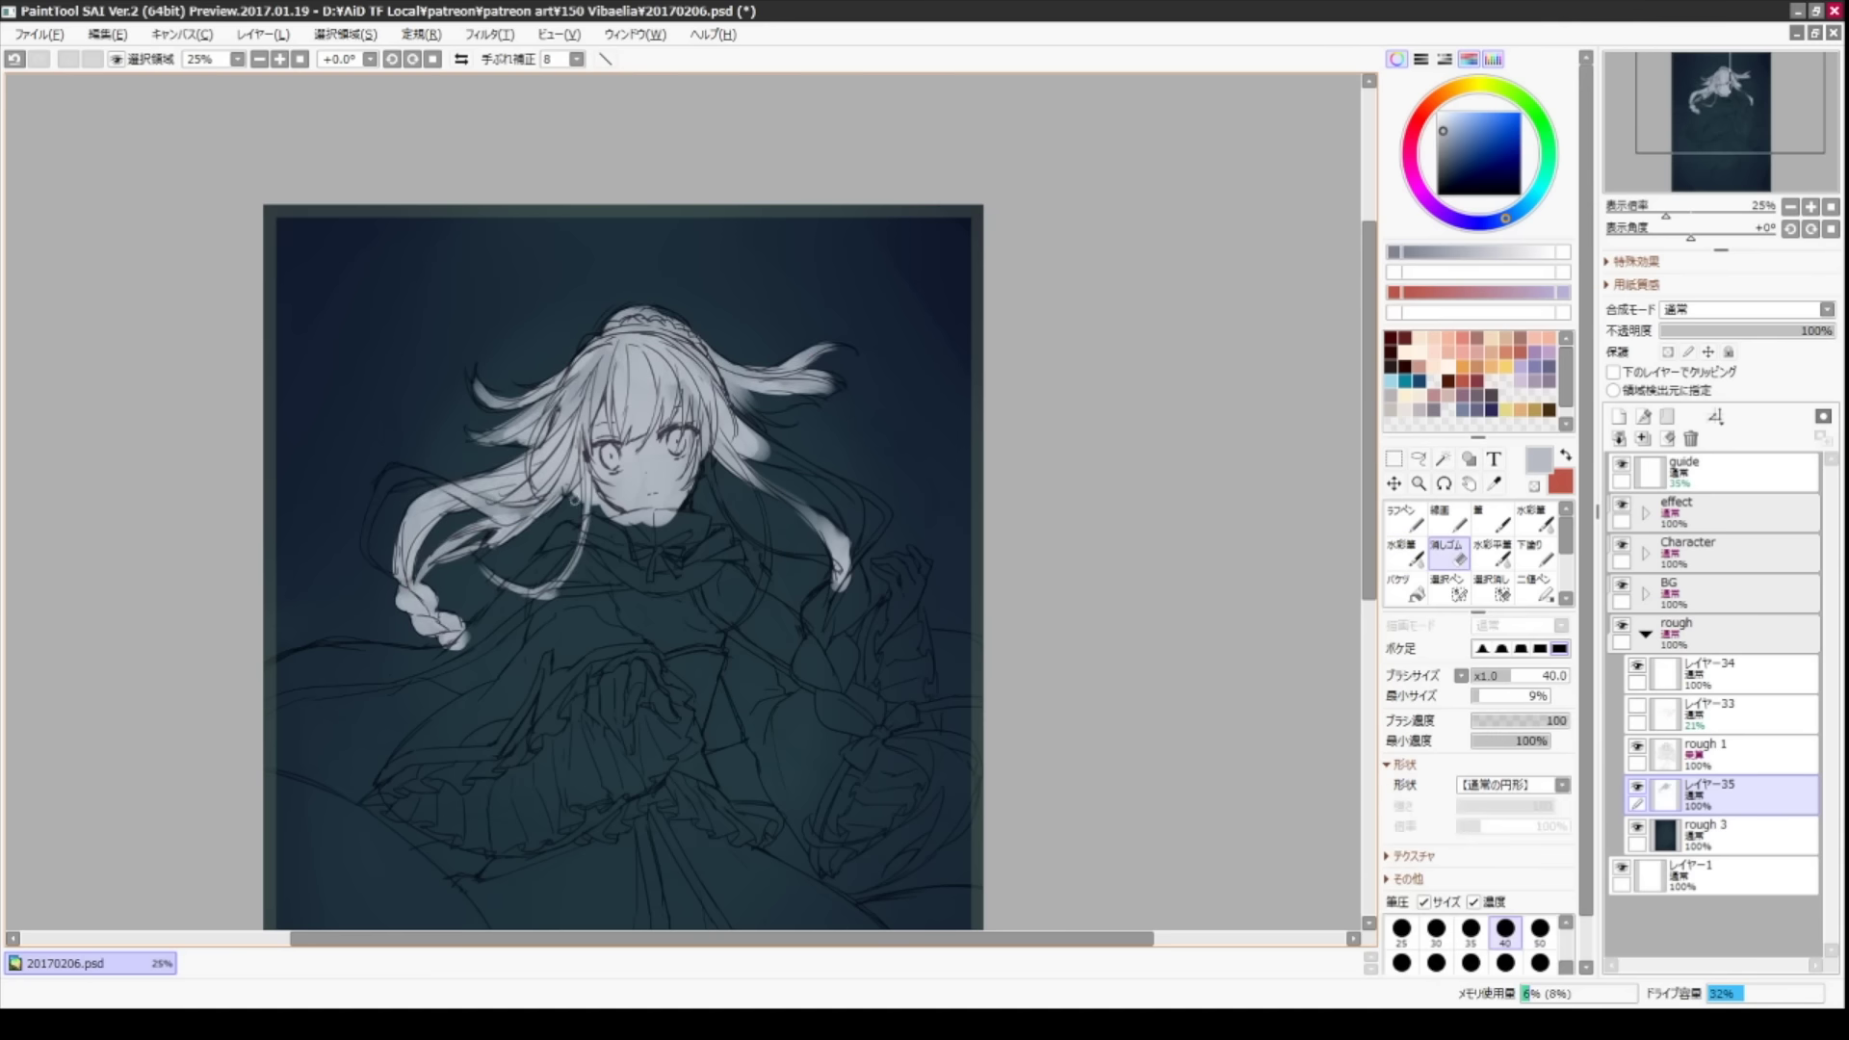
- Clean up and fill the hair locks on the raised-hand side in pale blue-grey, including the thin strand over the cape
{"action": "mouse_move", "coordinate": [713, 545]}
{"action": "left_mouse_down"}
{"action": "mouse_move", "coordinate": [755, 482]}
{"action": "mouse_move", "coordinate": [766, 616]}
{"action": "left_mouse_up"}
{"action": "left_click_drag", "start_coordinate": [732, 386], "coordinate": [835, 458]}
{"action": "key", "text": "n"}
{"action": "key", "text": "c"}
{"action": "left_click_drag", "start_coordinate": [901, 558], "coordinate": [949, 481]}
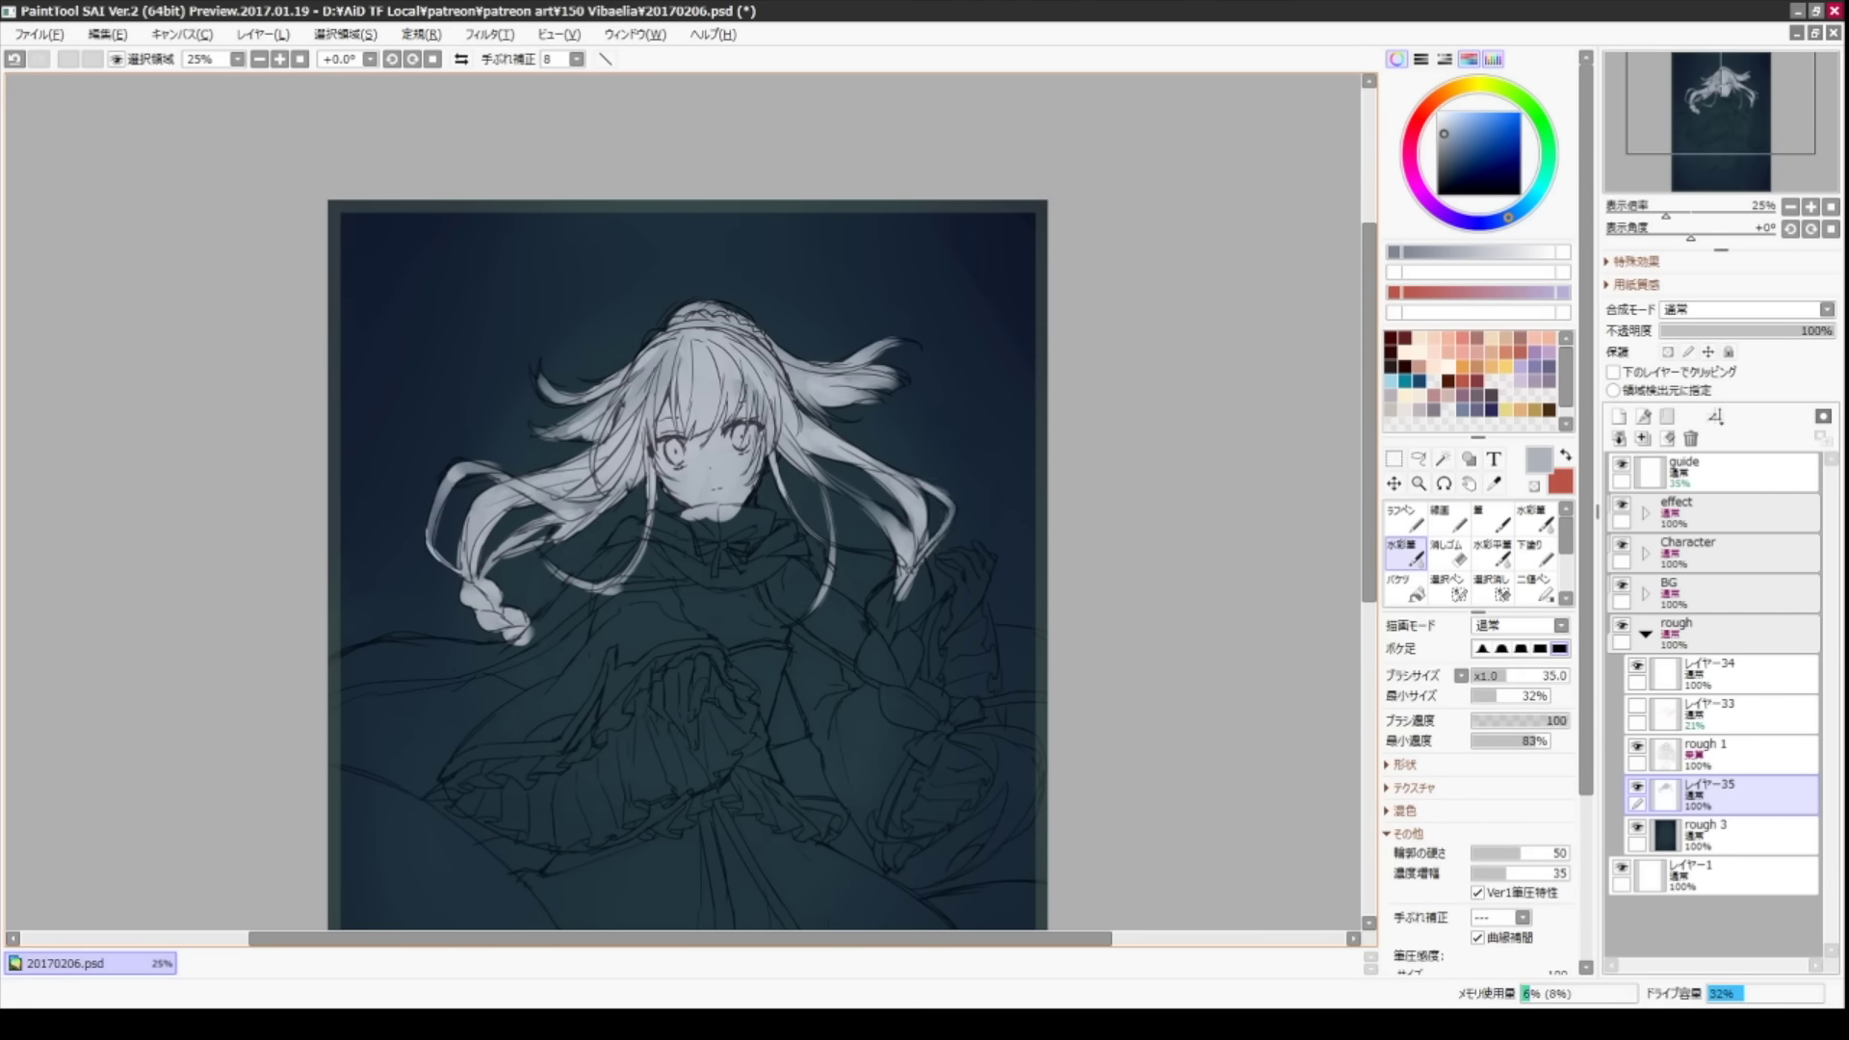
- Fill the large braid and its curved loose tail in pale blue-grey
{"action": "mouse_move", "coordinate": [900, 568]}
{"action": "left_mouse_down"}
{"action": "mouse_move", "coordinate": [891, 679]}
{"action": "mouse_move", "coordinate": [939, 736]}
{"action": "mouse_move", "coordinate": [969, 673]}
{"action": "left_mouse_up"}
{"action": "left_click_drag", "start_coordinate": [992, 665], "coordinate": [1059, 770]}
{"action": "left_click_drag", "start_coordinate": [978, 737], "coordinate": [1031, 797]}
{"action": "left_click_drag", "start_coordinate": [896, 759], "coordinate": [992, 732]}
{"action": "scroll", "coordinate": [898, 747], "scroll_direction": "up", "scroll_amount": 1}
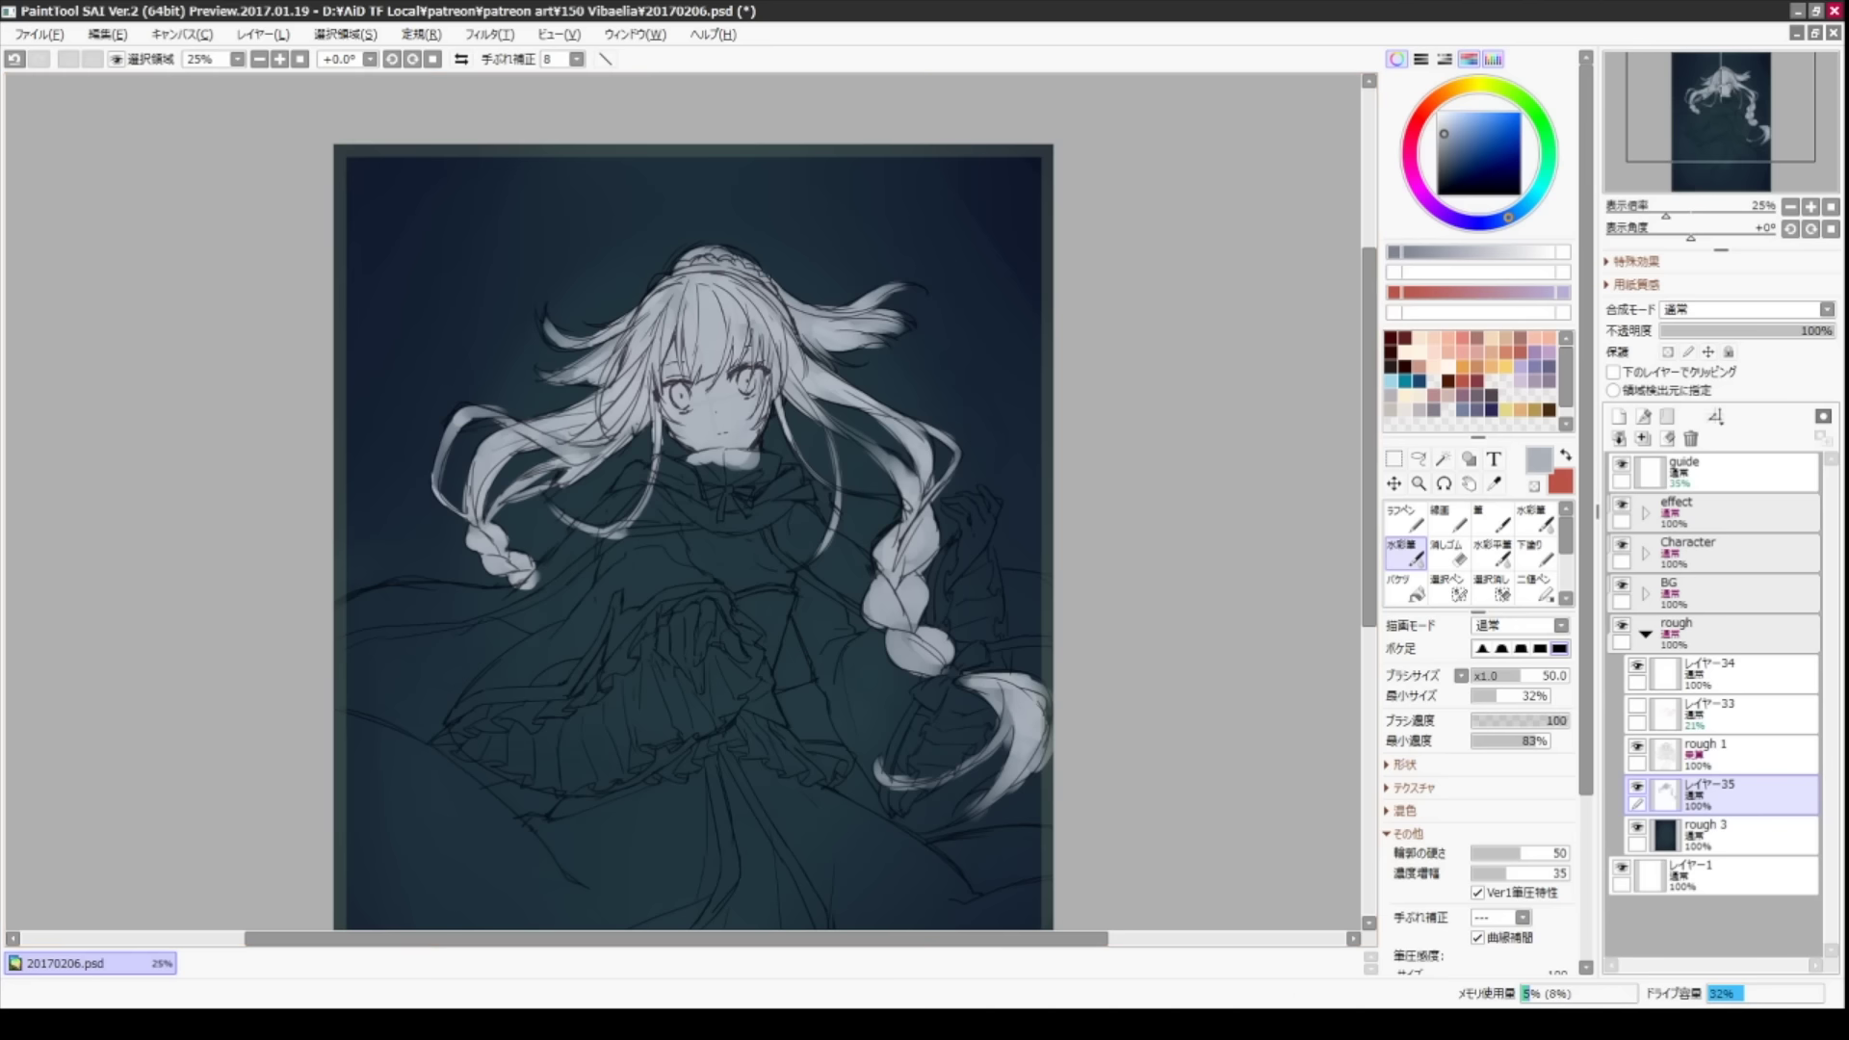
- Paint the cape's lining on both sides of the torso in dark blue with a size 160 brush
{"action": "left_click", "coordinate": [1460, 169]}
{"action": "mouse_move", "coordinate": [679, 493]}
{"action": "left_mouse_down"}
{"action": "mouse_move", "coordinate": [626, 539]}
{"action": "mouse_move", "coordinate": [607, 617]}
{"action": "left_mouse_up"}
{"action": "left_click_drag", "start_coordinate": [664, 549], "coordinate": [502, 684]}
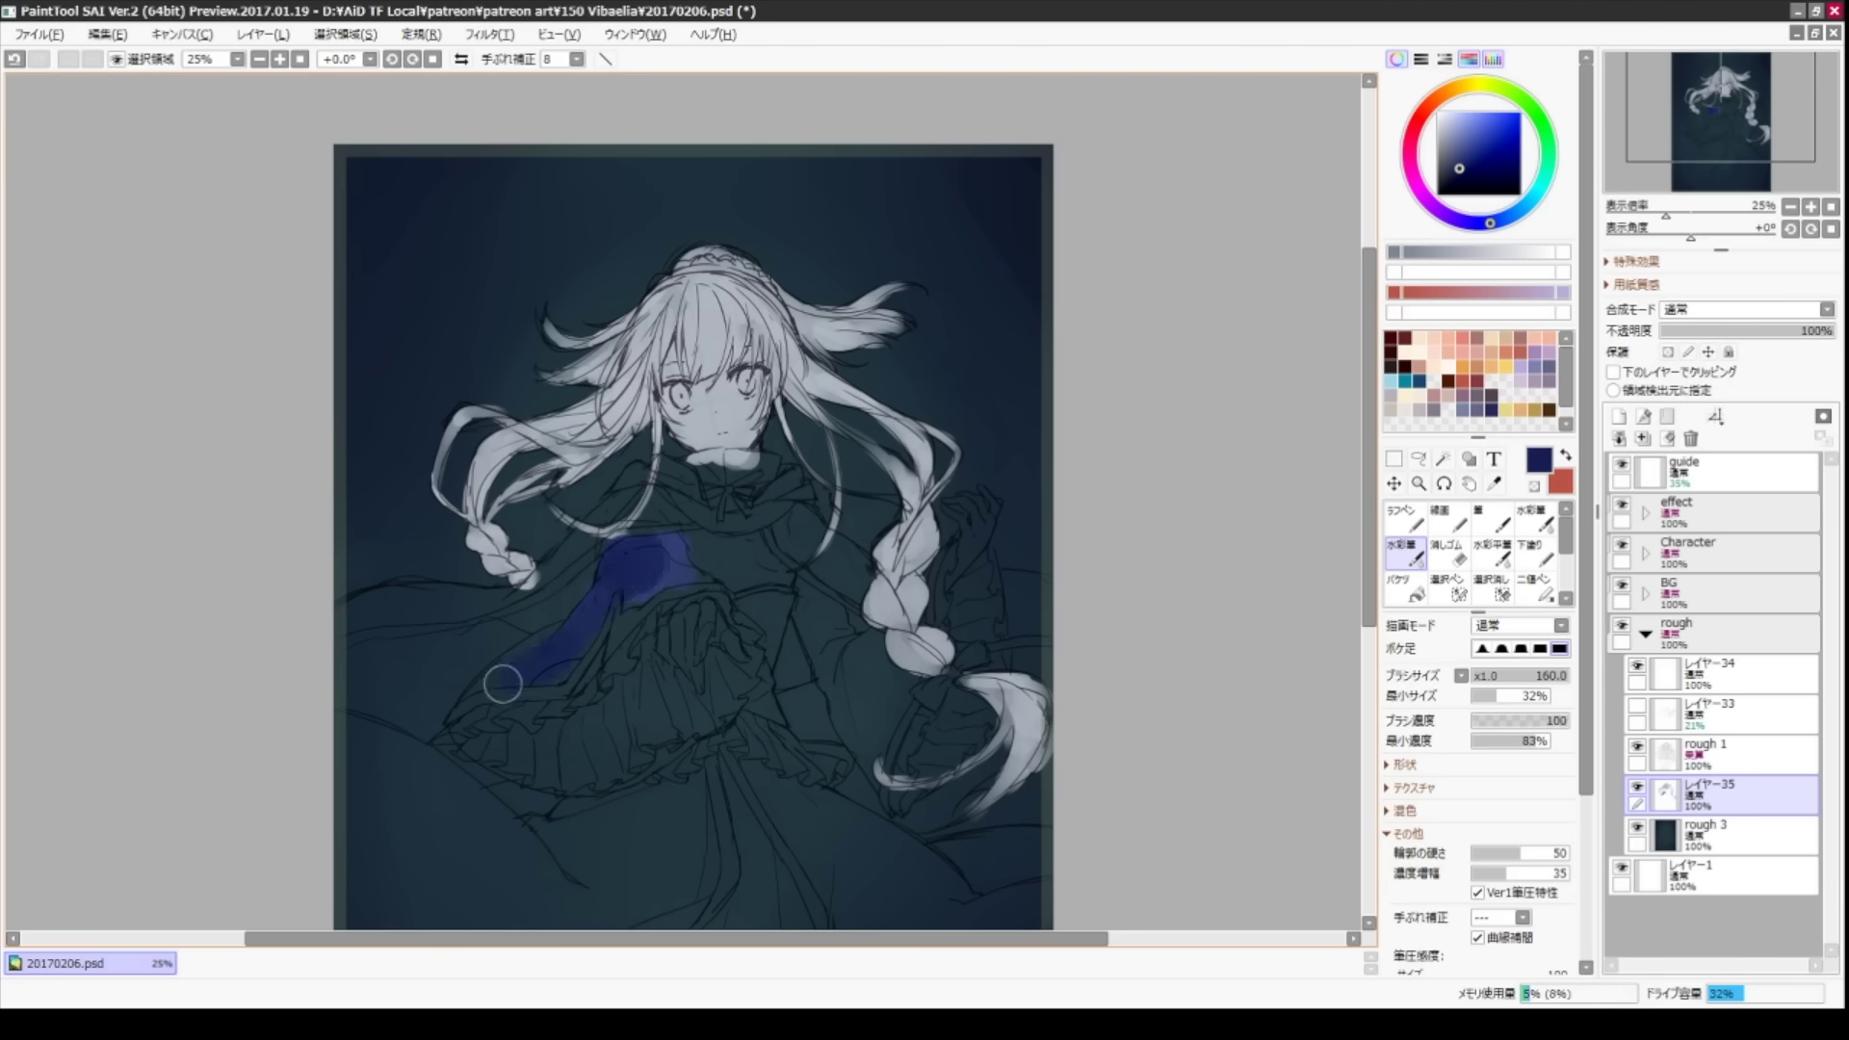
{"action": "left_click", "coordinate": [502, 684], "text": "alt"}
{"action": "left_click_drag", "start_coordinate": [674, 553], "coordinate": [578, 665]}
{"action": "mouse_move", "coordinate": [819, 587]}
{"action": "left_mouse_down"}
{"action": "mouse_move", "coordinate": [845, 718]}
{"action": "mouse_move", "coordinate": [882, 693]}
{"action": "left_mouse_up"}
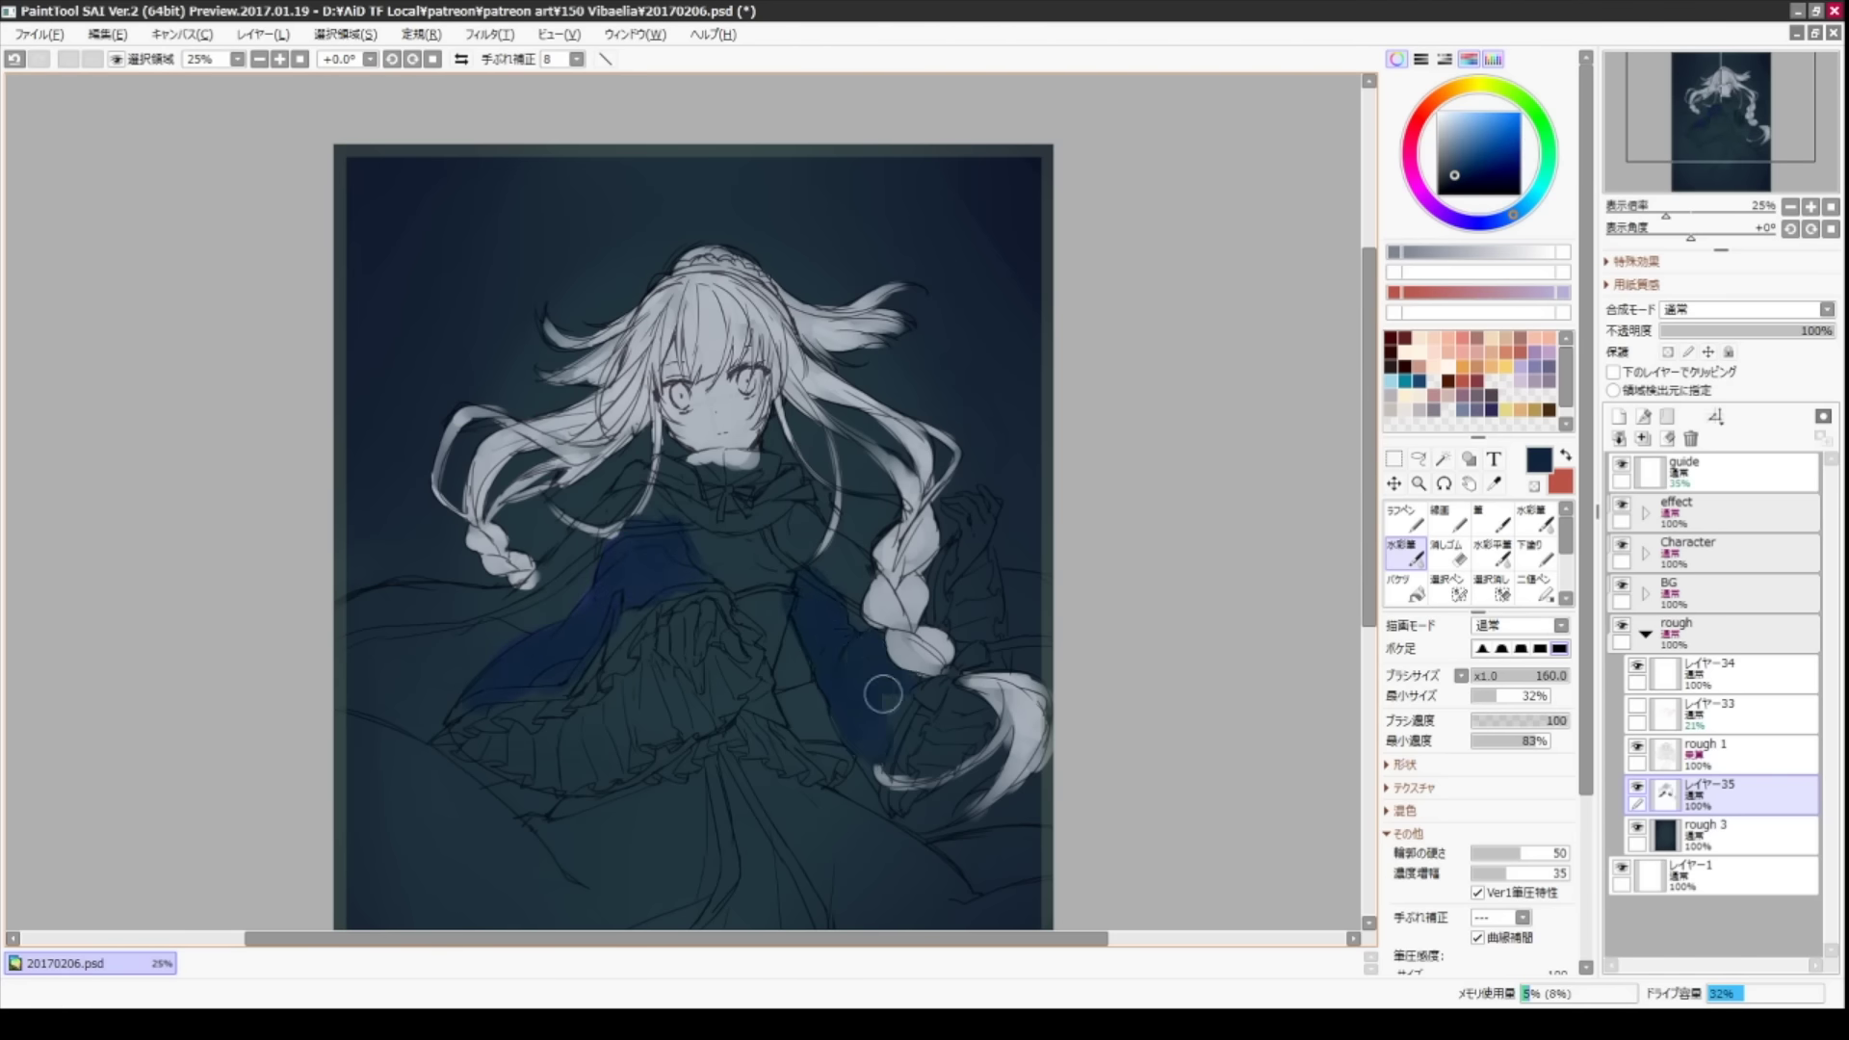
- Tone down the cape lining with a darker colour sampled from the canvas
{"action": "left_click", "coordinate": [766, 358], "text": "alt"}
{"action": "mouse_move", "coordinate": [587, 637]}
{"action": "left_mouse_down"}
{"action": "mouse_move", "coordinate": [645, 583]}
{"action": "mouse_move", "coordinate": [663, 508]}
{"action": "left_mouse_up"}
{"action": "left_click_drag", "start_coordinate": [862, 685], "coordinate": [886, 717]}
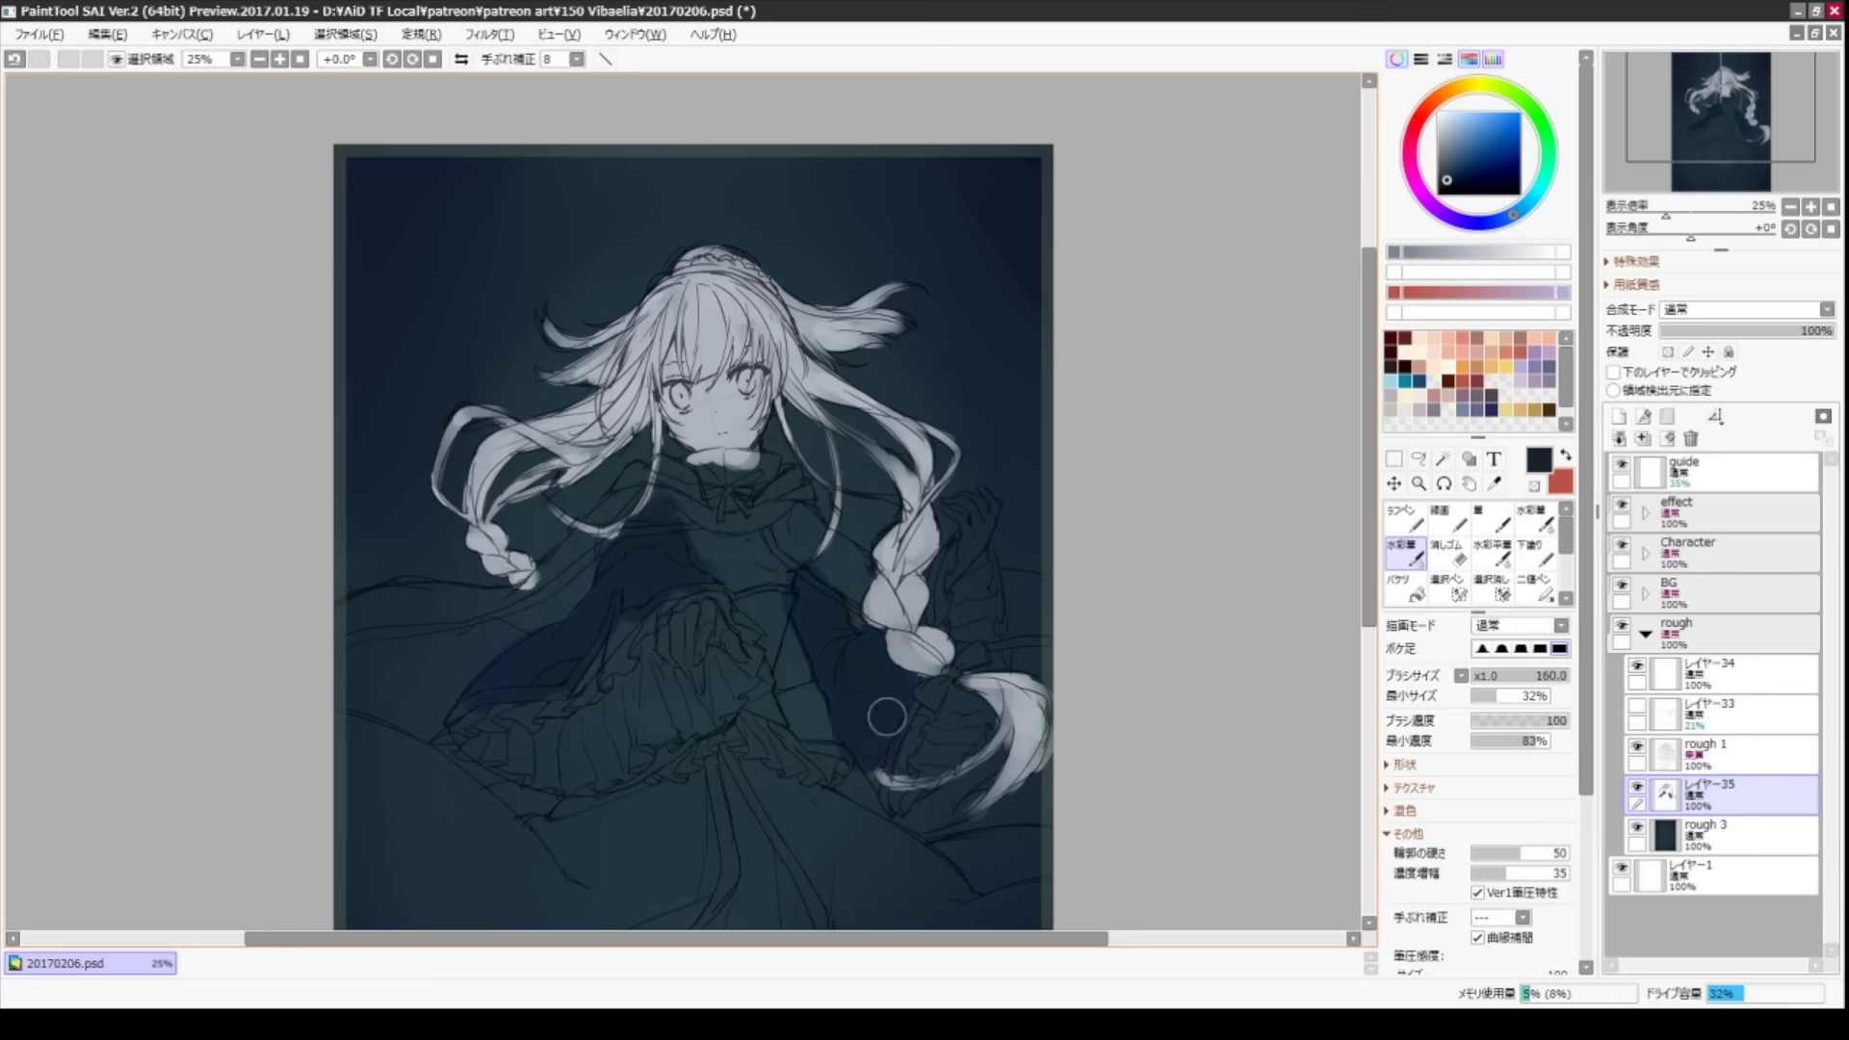
- Paint the face with a pale cream skin colour
{"action": "left_click", "coordinate": [1405, 395]}
{"action": "mouse_move", "coordinate": [674, 361]}
{"action": "left_mouse_down"}
{"action": "mouse_move", "coordinate": [694, 423]}
{"action": "mouse_move", "coordinate": [751, 443]}
{"action": "left_mouse_up"}
{"action": "key", "text": "bracketleft"}
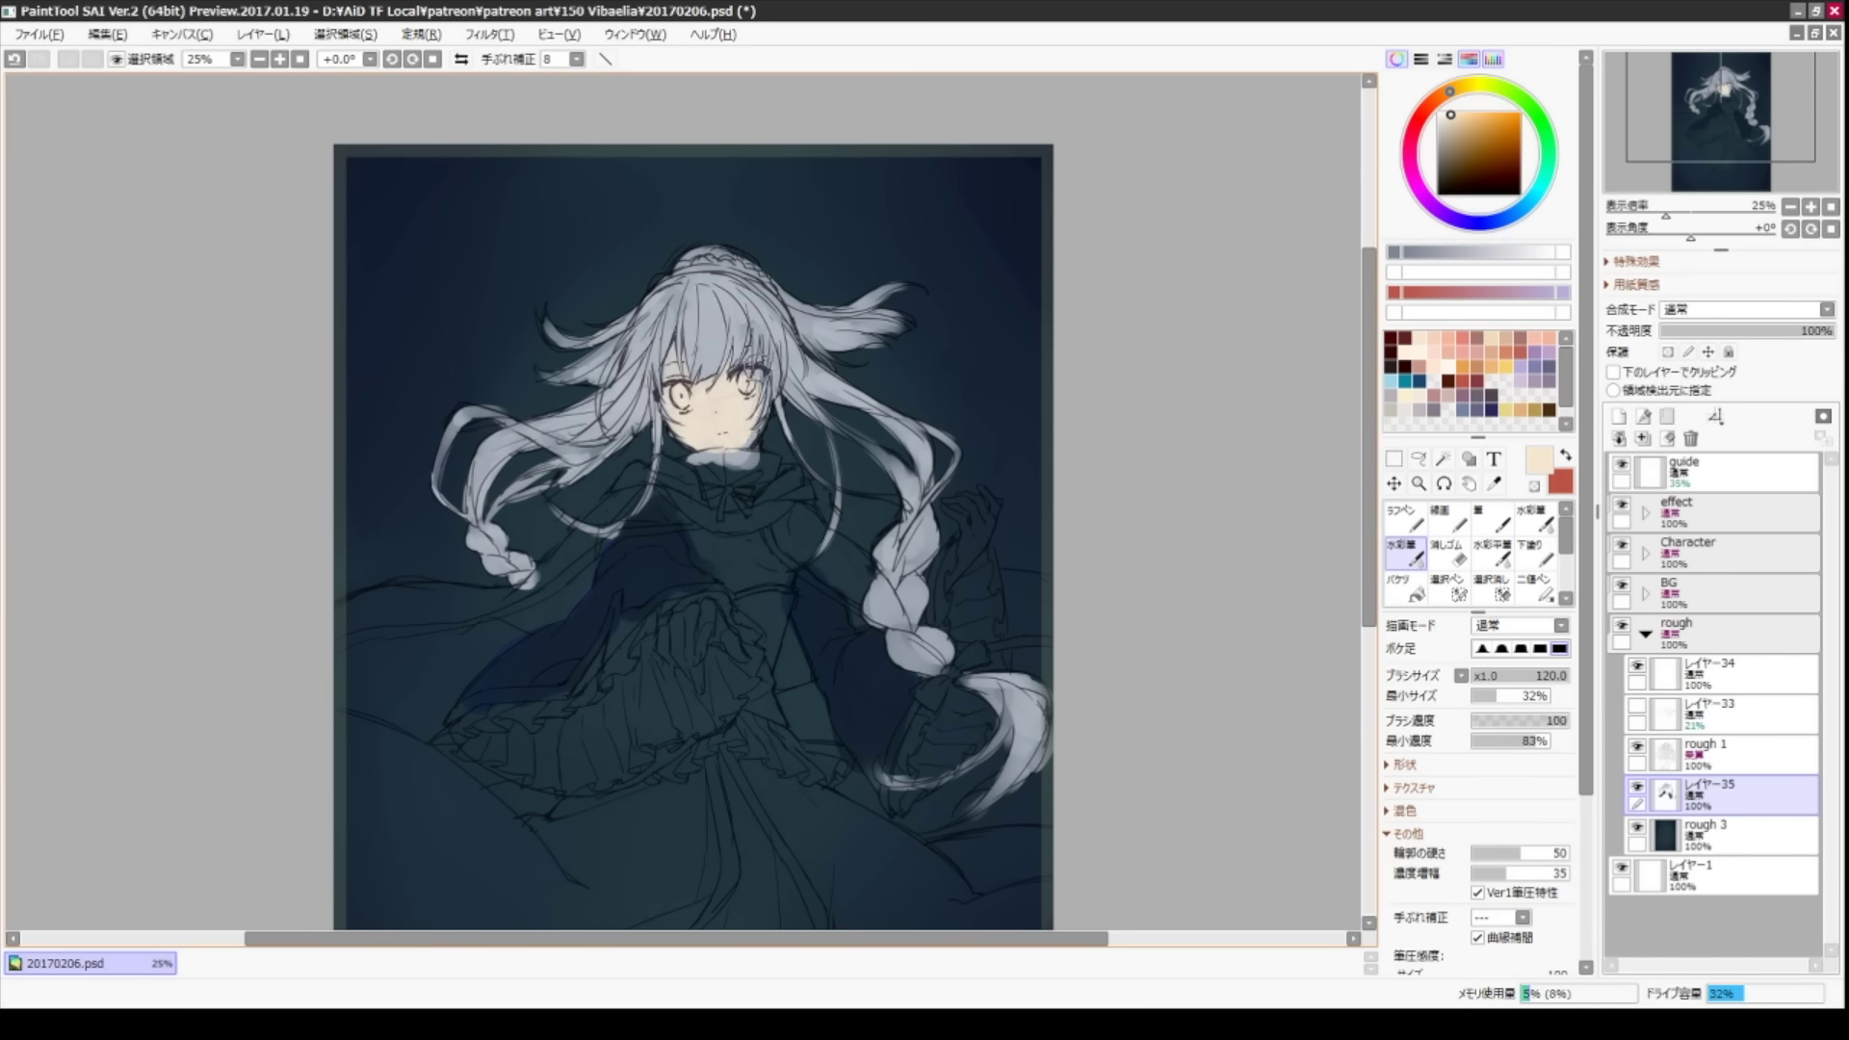
{"action": "left_click_drag", "start_coordinate": [732, 366], "coordinate": [766, 452]}
- Shade the forehead and the area around the eyes beneath the bangs in greyish brown
{"action": "left_click", "coordinate": [766, 453], "text": "alt"}
{"action": "key", "text": "bracketright"}
{"action": "left_click", "coordinate": [674, 358], "text": "alt"}
{"action": "left_click_drag", "start_coordinate": [674, 358], "coordinate": [713, 390]}
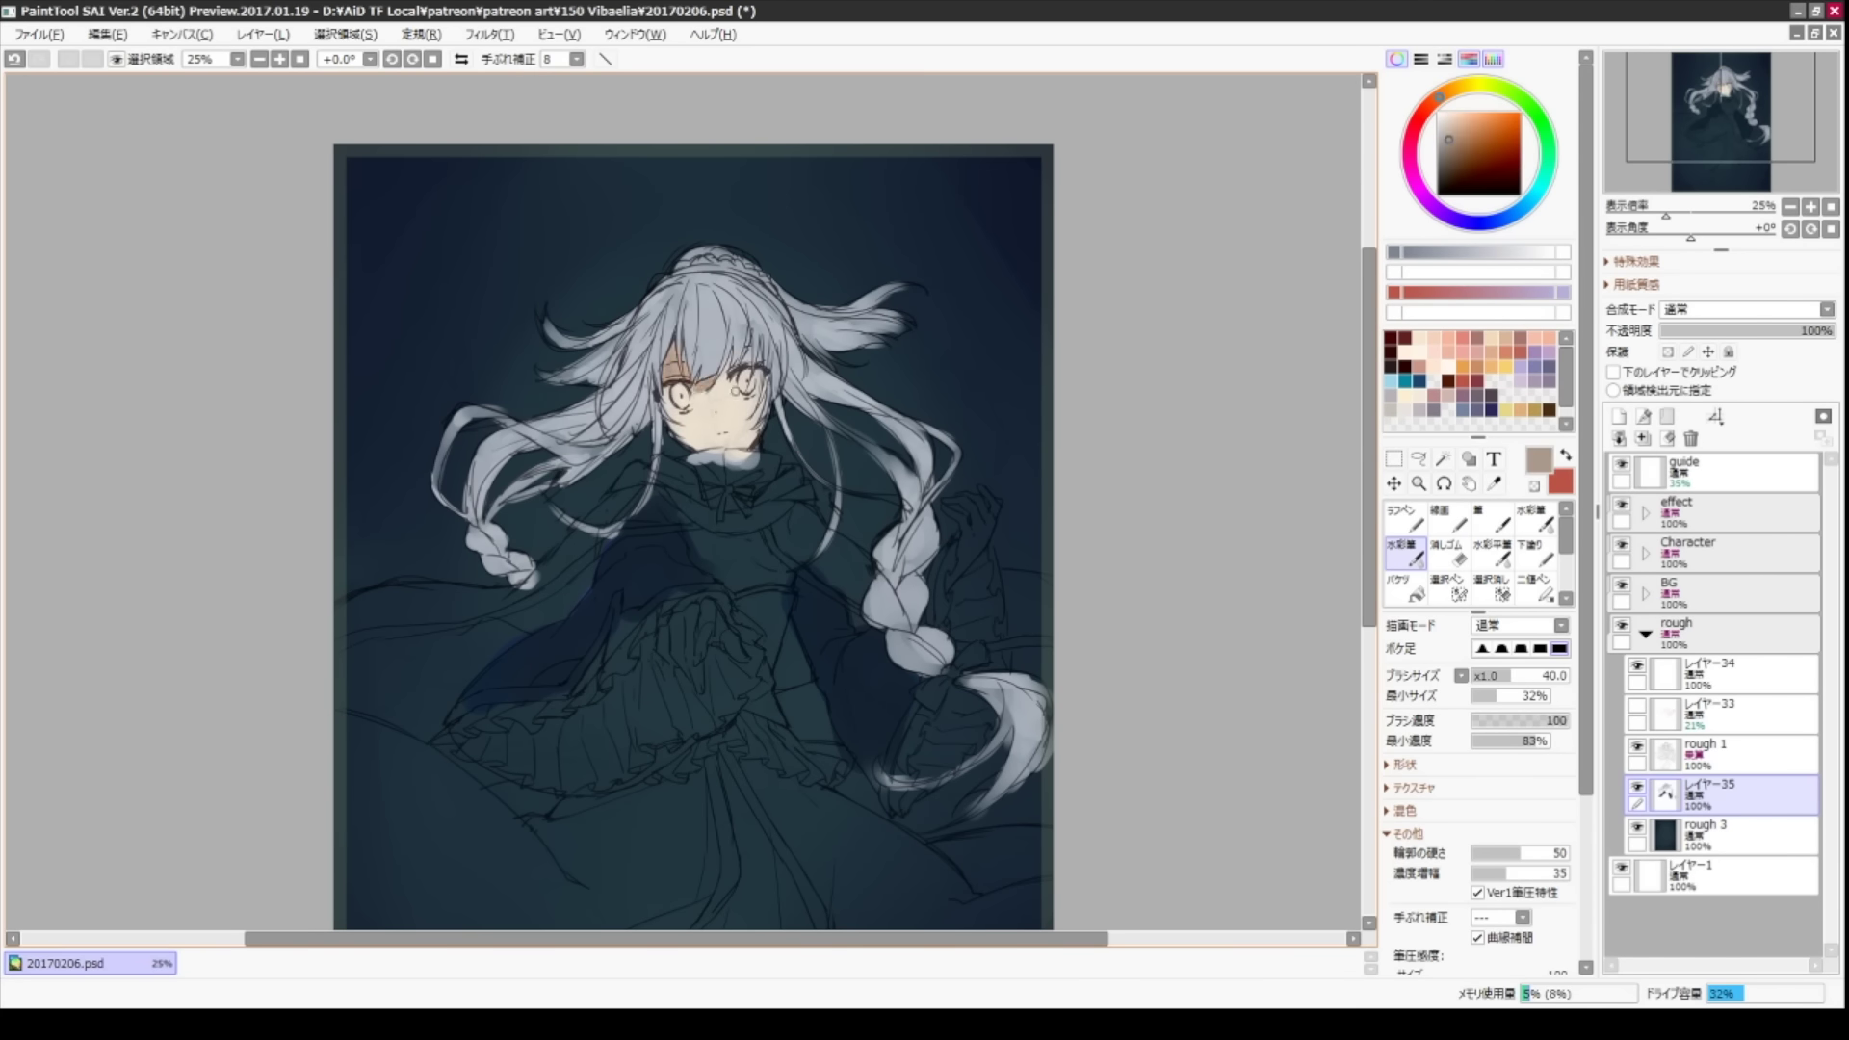
{"action": "scroll", "coordinate": [1474, 867], "scroll_direction": "down", "scroll_amount": 5}
{"action": "left_click", "coordinate": [1471, 887]}
{"action": "scroll", "coordinate": [1470, 887], "scroll_direction": "up", "scroll_amount": 5}
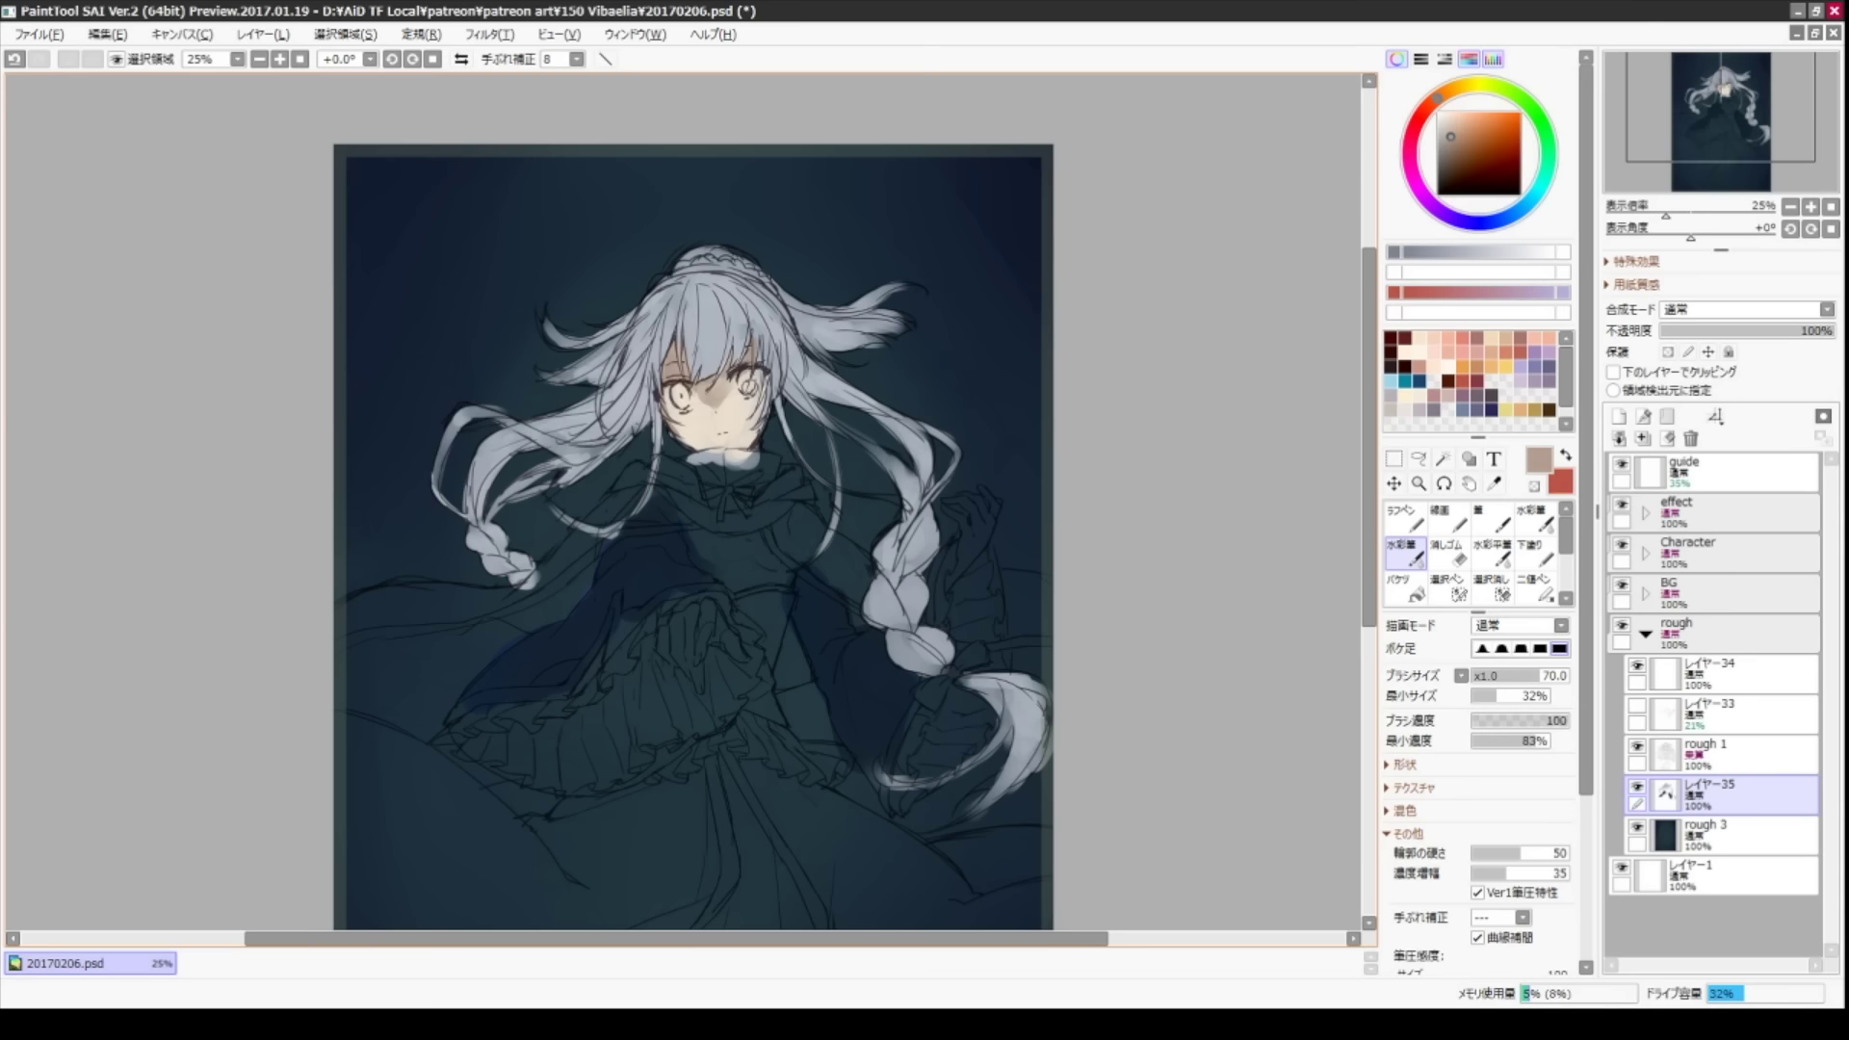
- Shade the crown of the hair in muted blue-grey and add light cream highlights across the bangs
{"action": "left_click", "coordinate": [914, 253], "text": "alt"}
{"action": "mouse_move", "coordinate": [846, 298]}
{"action": "left_mouse_down"}
{"action": "mouse_move", "coordinate": [674, 318]}
{"action": "mouse_move", "coordinate": [770, 318]}
{"action": "mouse_move", "coordinate": [837, 290]}
{"action": "left_mouse_up"}
{"action": "key", "text": "bracketleft"}
{"action": "left_click", "coordinate": [800, 373], "text": "alt"}
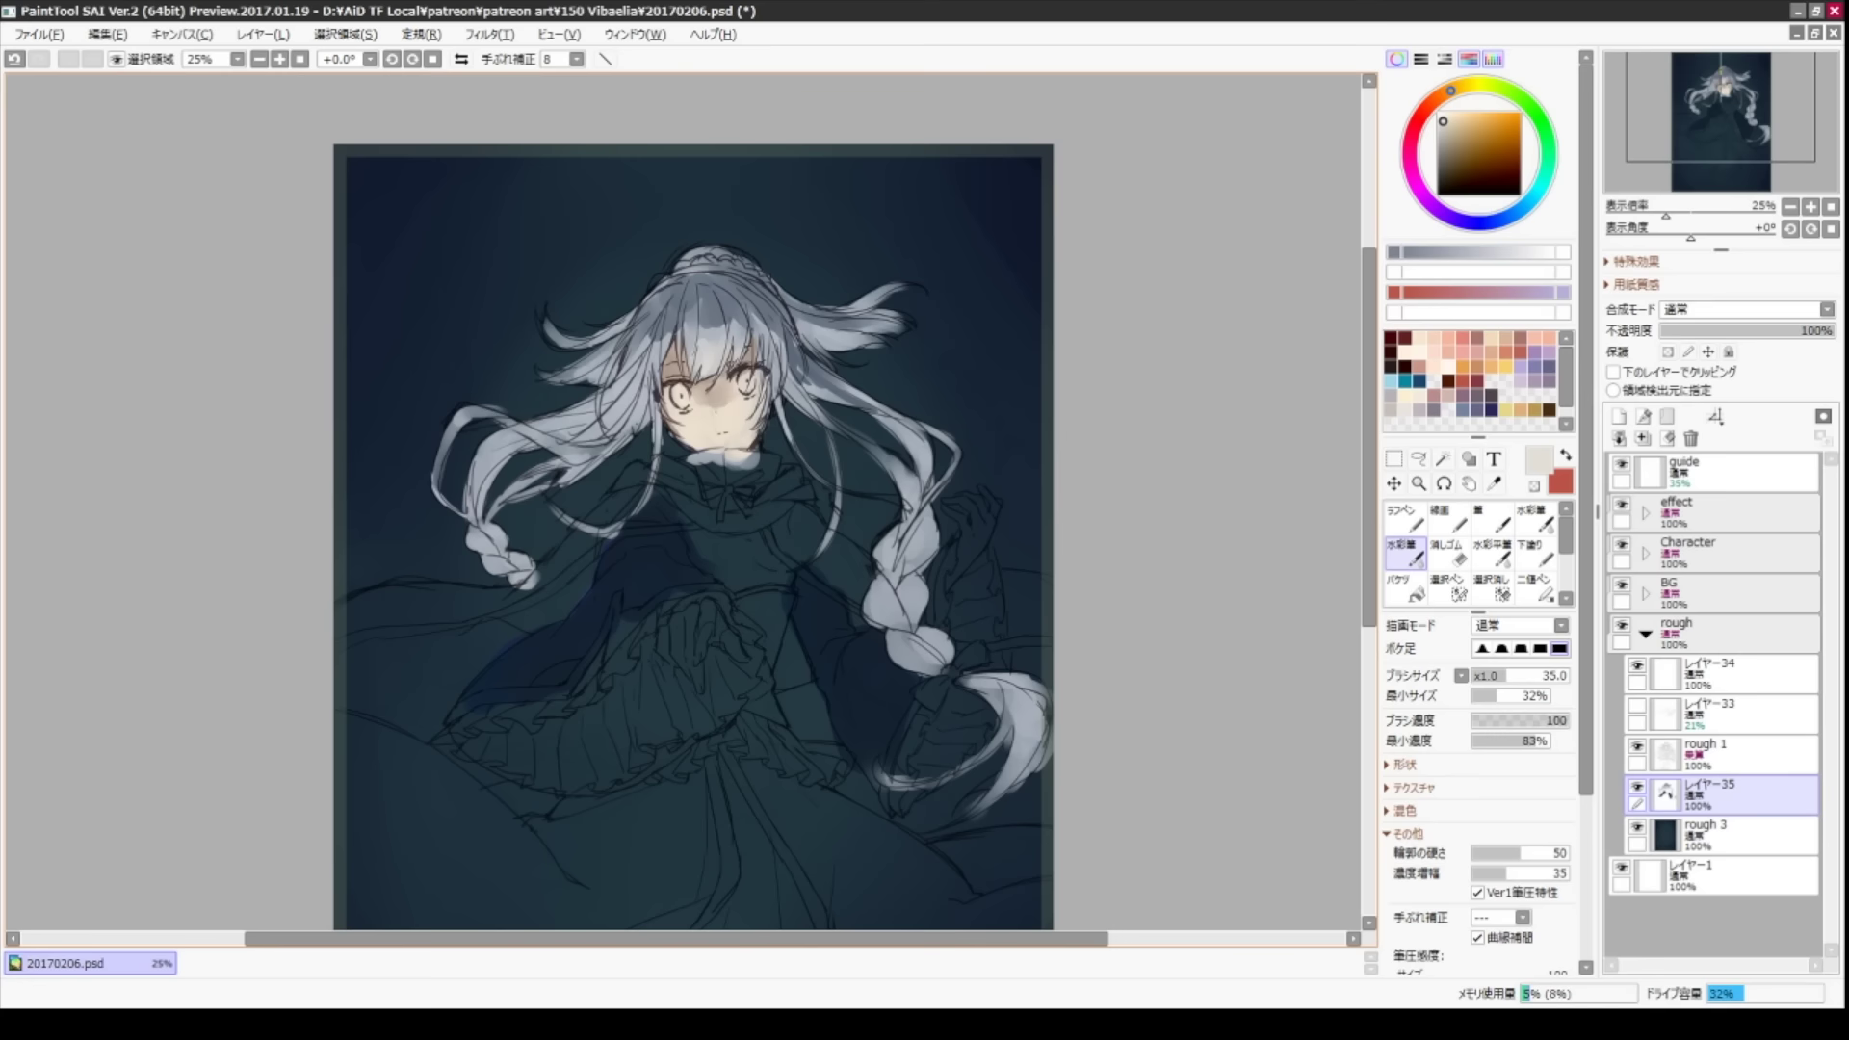
{"action": "key", "text": "n"}
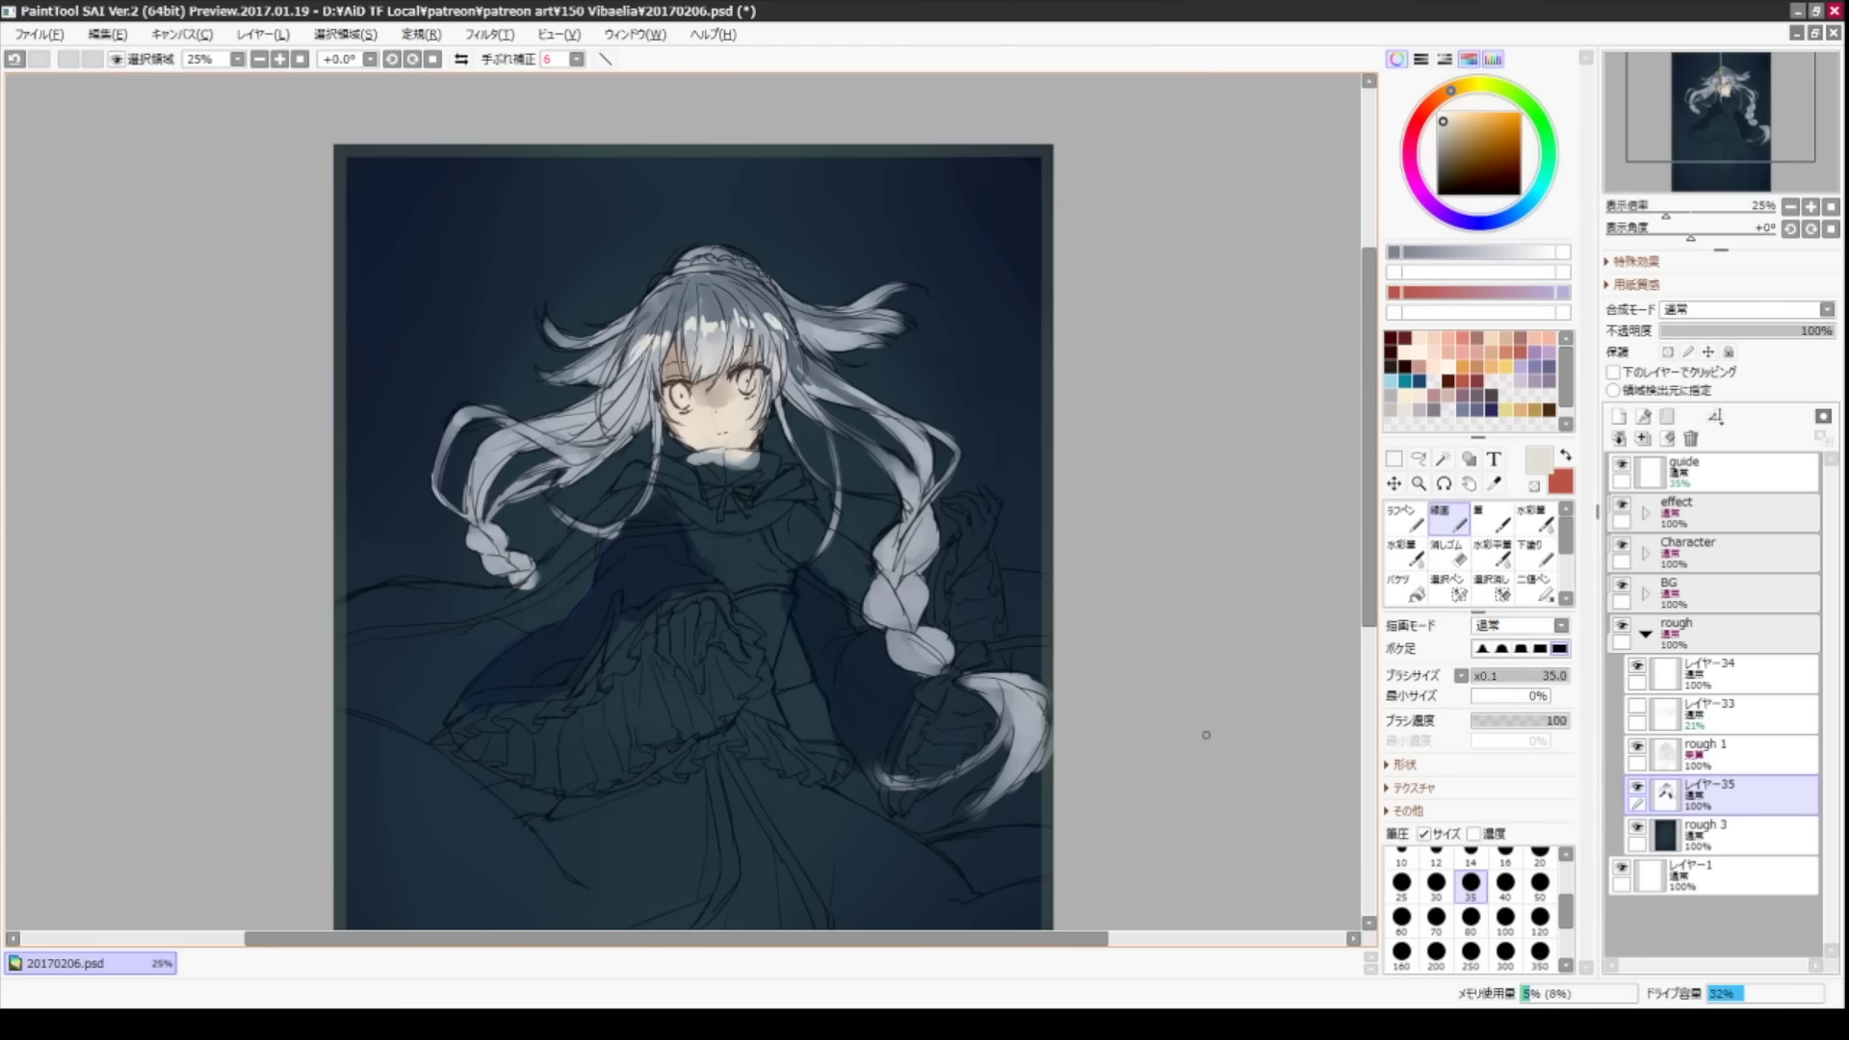
- Tint the braided crown with muted purple and deepen the tone of the side hair above the small pigtail
{"action": "key", "text": "b"}
{"action": "left_click_drag", "start_coordinate": [665, 309], "coordinate": [781, 250]}
{"action": "left_click_drag", "start_coordinate": [641, 366], "coordinate": [501, 482]}
{"action": "left_click_drag", "start_coordinate": [578, 424], "coordinate": [481, 491]}
- Fill the large sleeve's pleated frills in blue-grey with a size 200 watercolour brush
{"action": "left_click_drag", "start_coordinate": [624, 676], "coordinate": [656, 649]}
{"action": "key", "text": "n"}
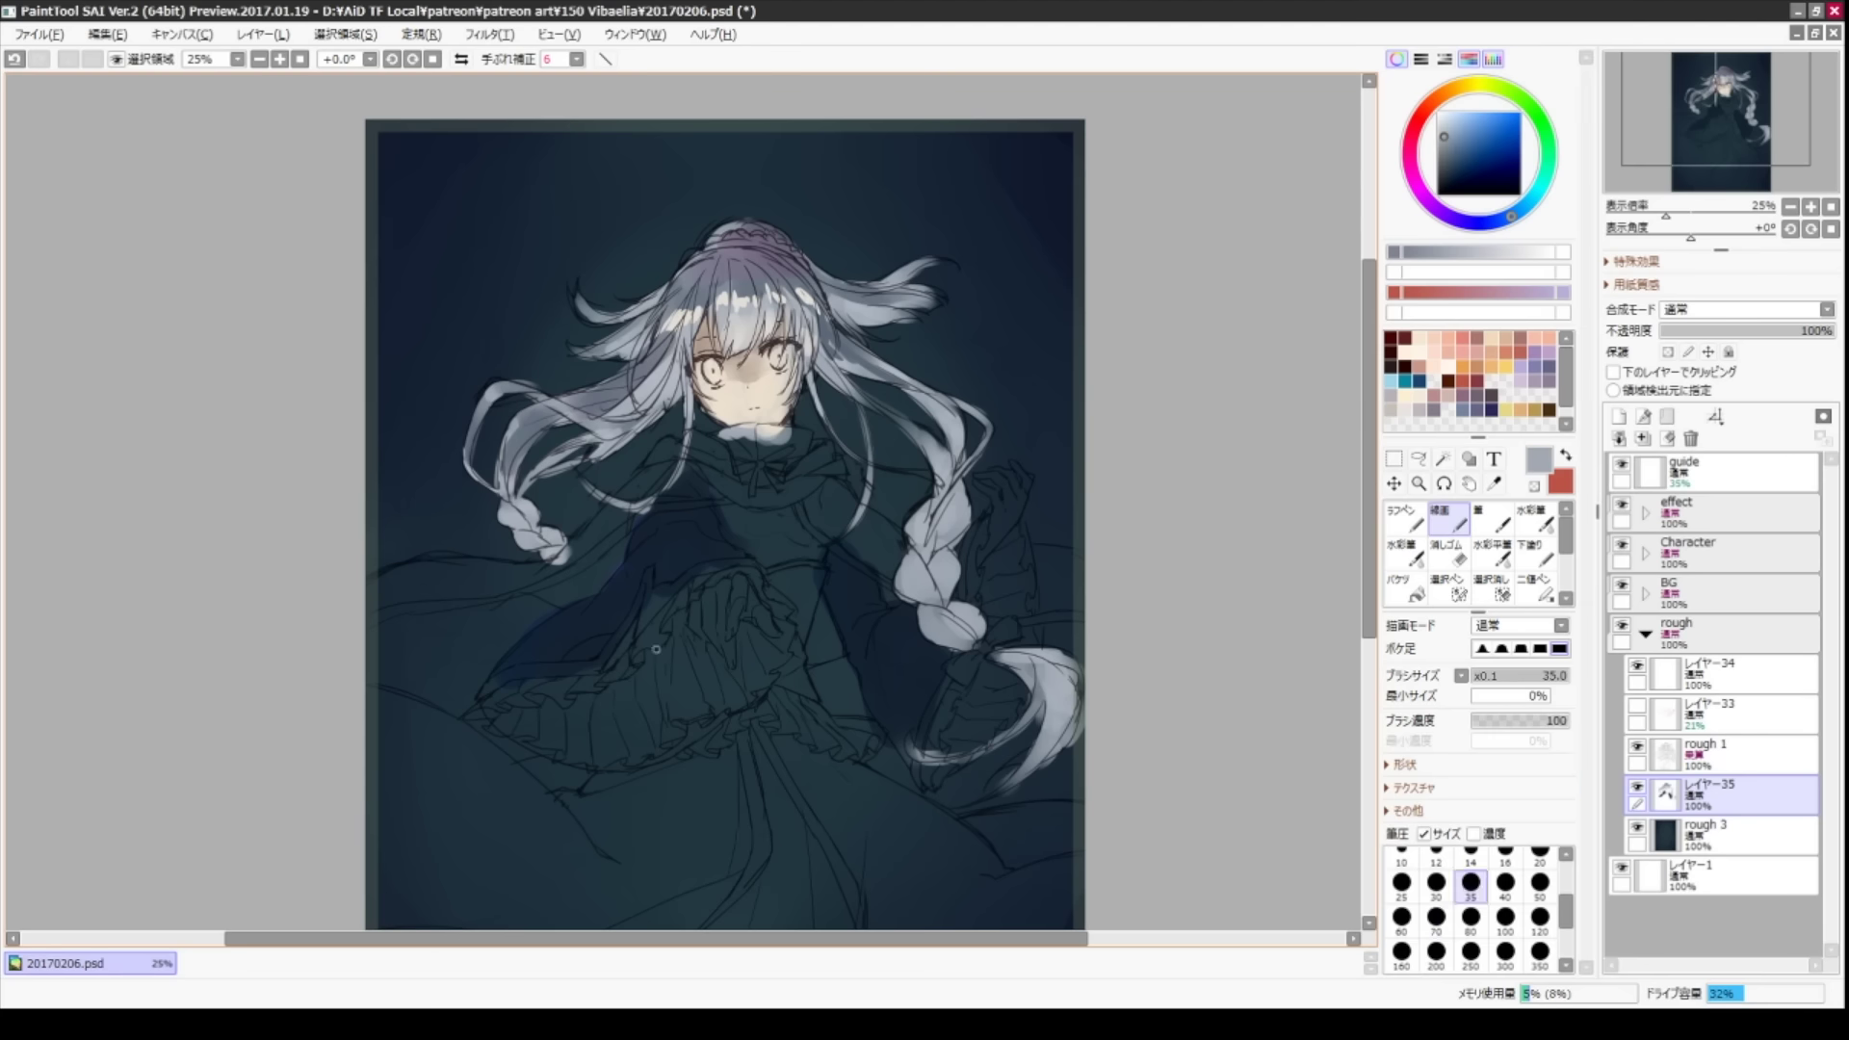
{"action": "key", "text": "b"}
{"action": "left_click_drag", "start_coordinate": [482, 704], "coordinate": [674, 606]}
{"action": "left_click_drag", "start_coordinate": [568, 736], "coordinate": [684, 616]}
{"action": "left_click_drag", "start_coordinate": [501, 742], "coordinate": [703, 635]}
{"action": "left_click_drag", "start_coordinate": [675, 732], "coordinate": [770, 618]}
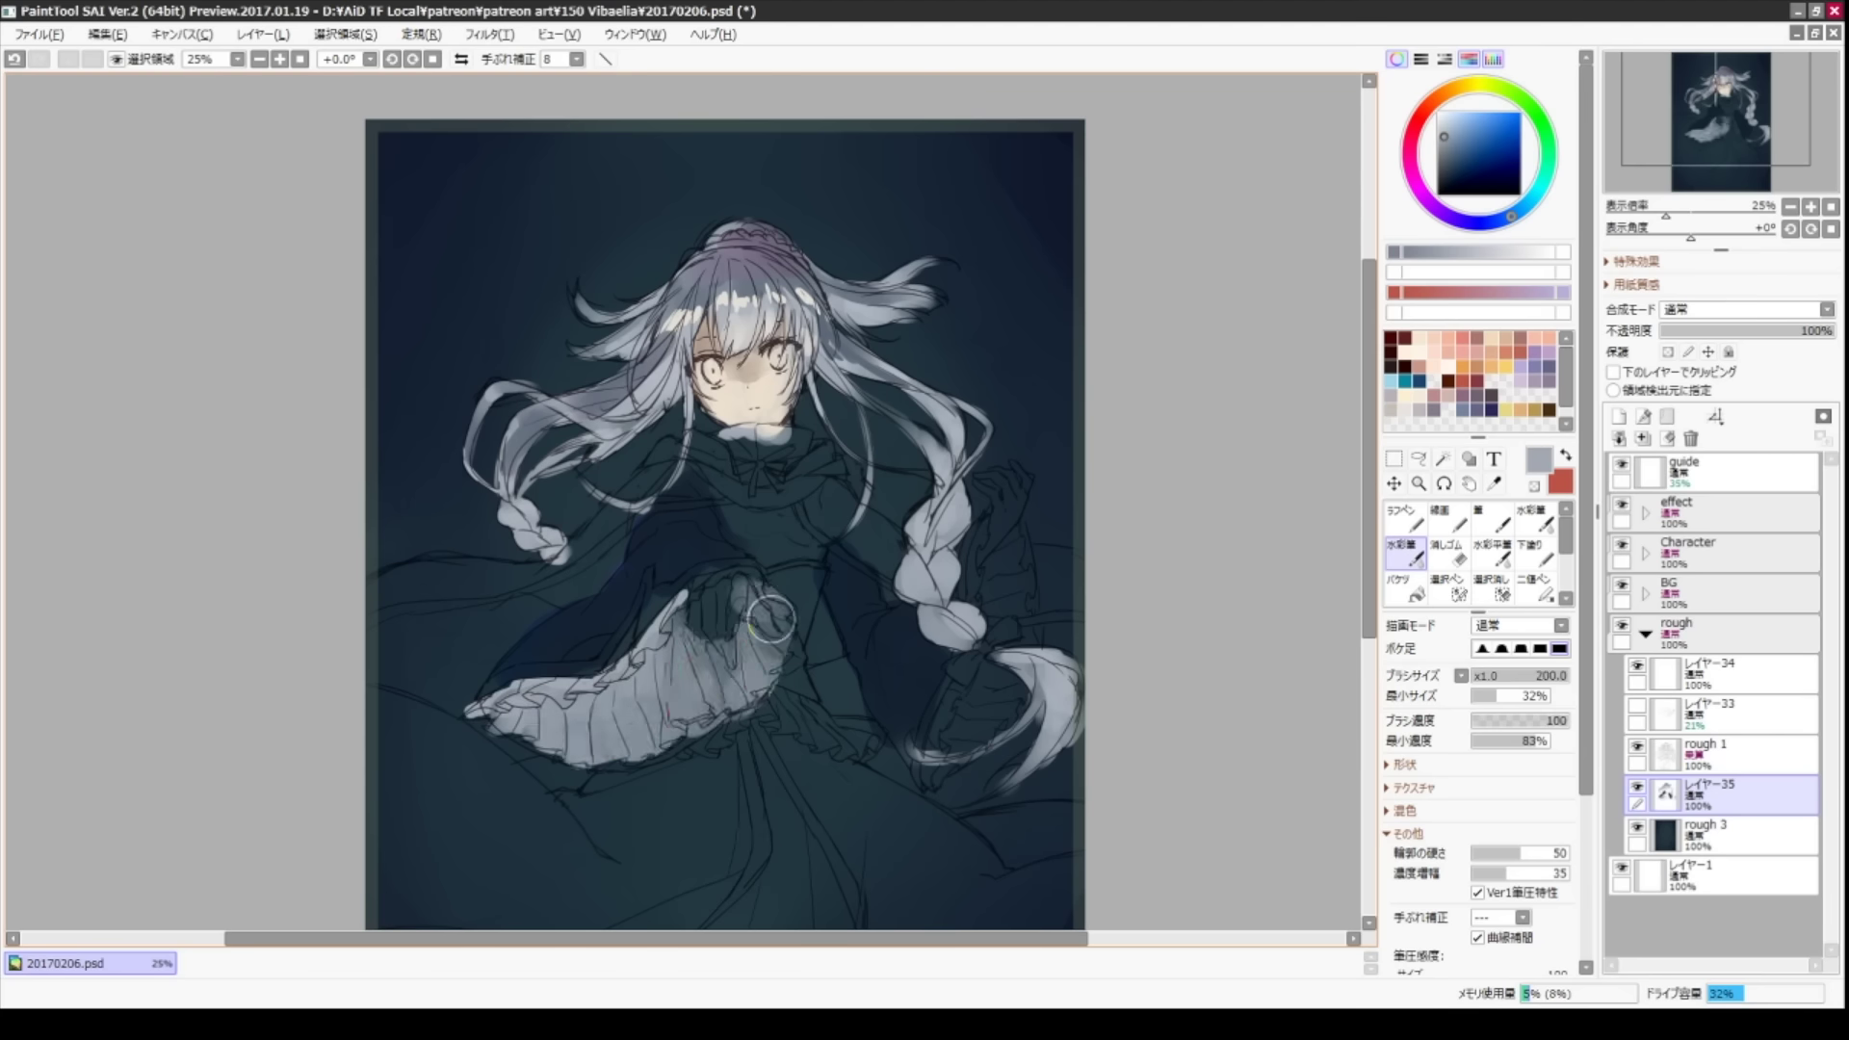
- Fill the raised arm's sleeve frills behind the braid in darker blue-grey with a size 100 brush
{"action": "key", "text": "bracketleft"}
{"action": "key", "text": "bracketleft"}
{"action": "key", "text": "bracketleft"}
{"action": "mouse_move", "coordinate": [963, 510]}
{"action": "left_mouse_down"}
{"action": "mouse_move", "coordinate": [1011, 617]}
{"action": "mouse_move", "coordinate": [958, 692]}
{"action": "left_mouse_up"}
{"action": "left_click", "coordinate": [992, 640], "text": "alt"}
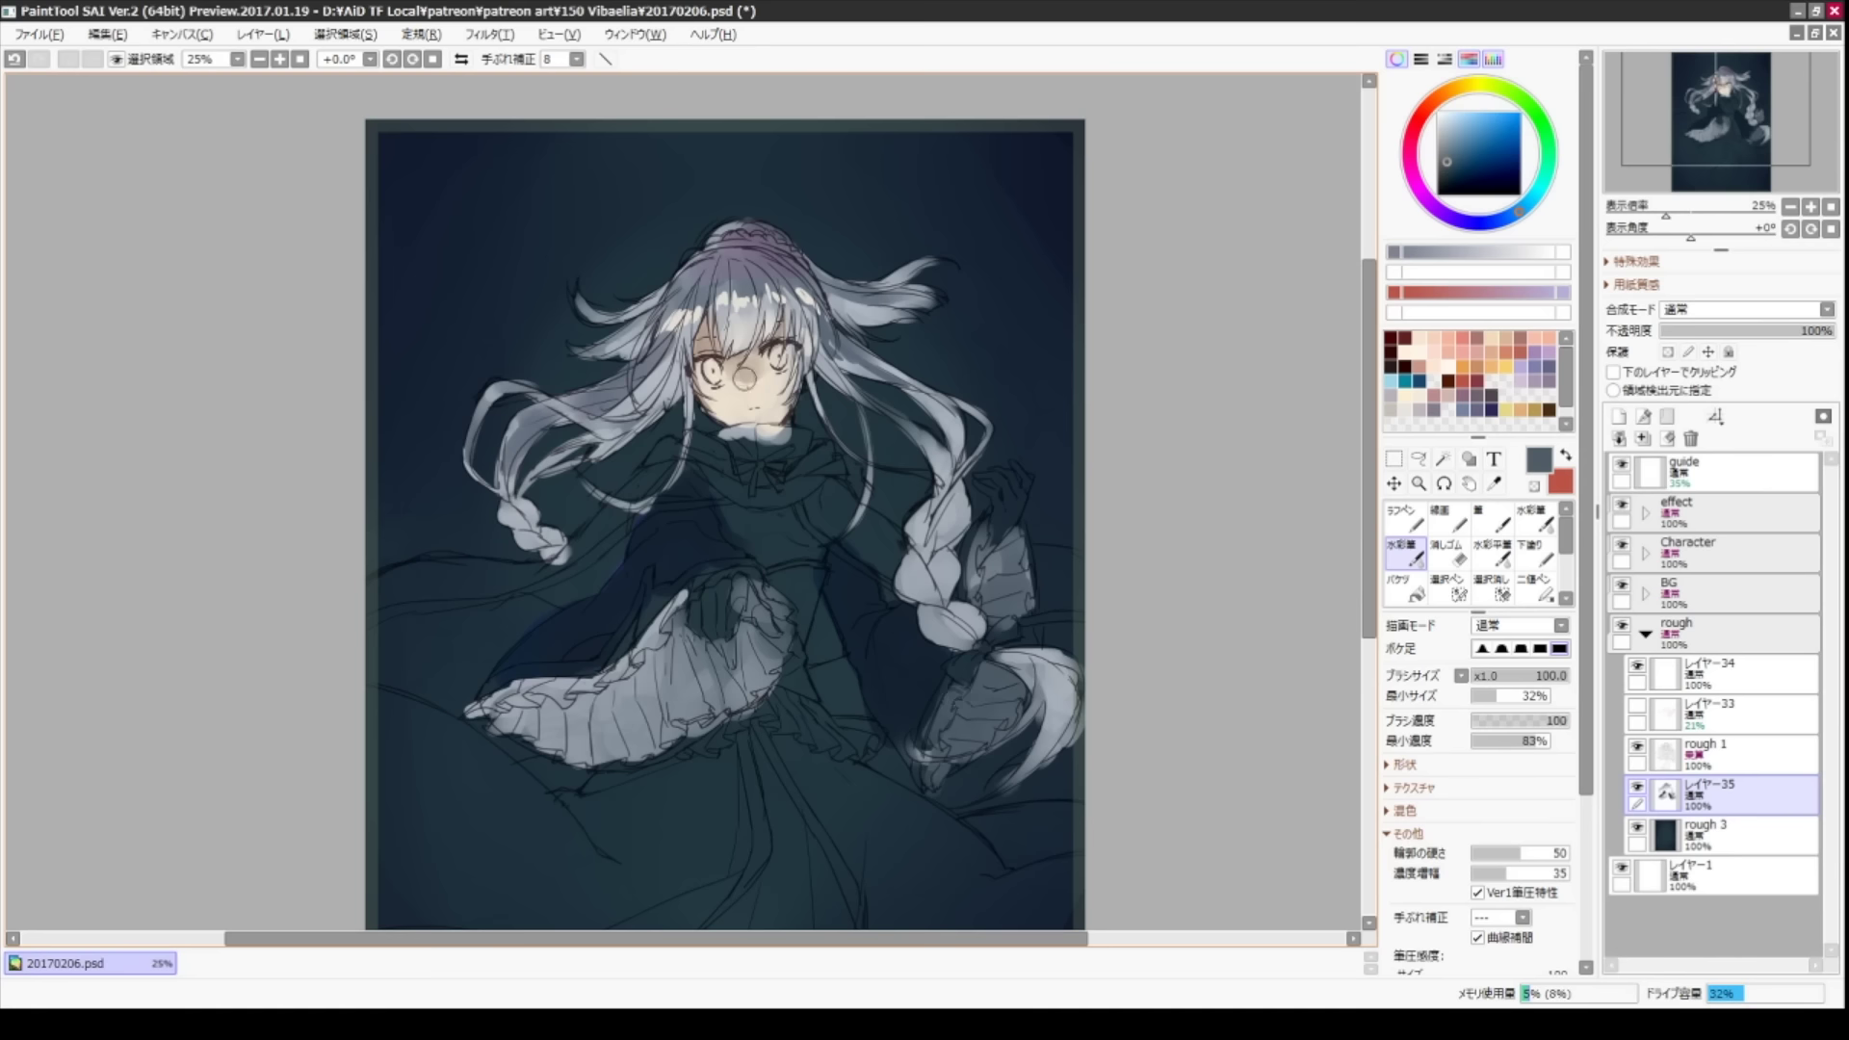
- Paint the lowered hand in the face's skin colour with a size 60 brush and choose a medium blue
{"action": "left_click", "coordinate": [741, 400], "text": "alt"}
{"action": "key", "text": "bracketleft"}
{"action": "key", "text": "bracketleft"}
{"action": "key", "text": "bracketleft"}
{"action": "mouse_move", "coordinate": [746, 578]}
{"action": "left_mouse_down"}
{"action": "mouse_move", "coordinate": [693, 631]}
{"action": "mouse_move", "coordinate": [727, 664]}
{"action": "left_mouse_up"}
{"action": "left_click_drag", "start_coordinate": [1448, 92], "coordinate": [1526, 206]}
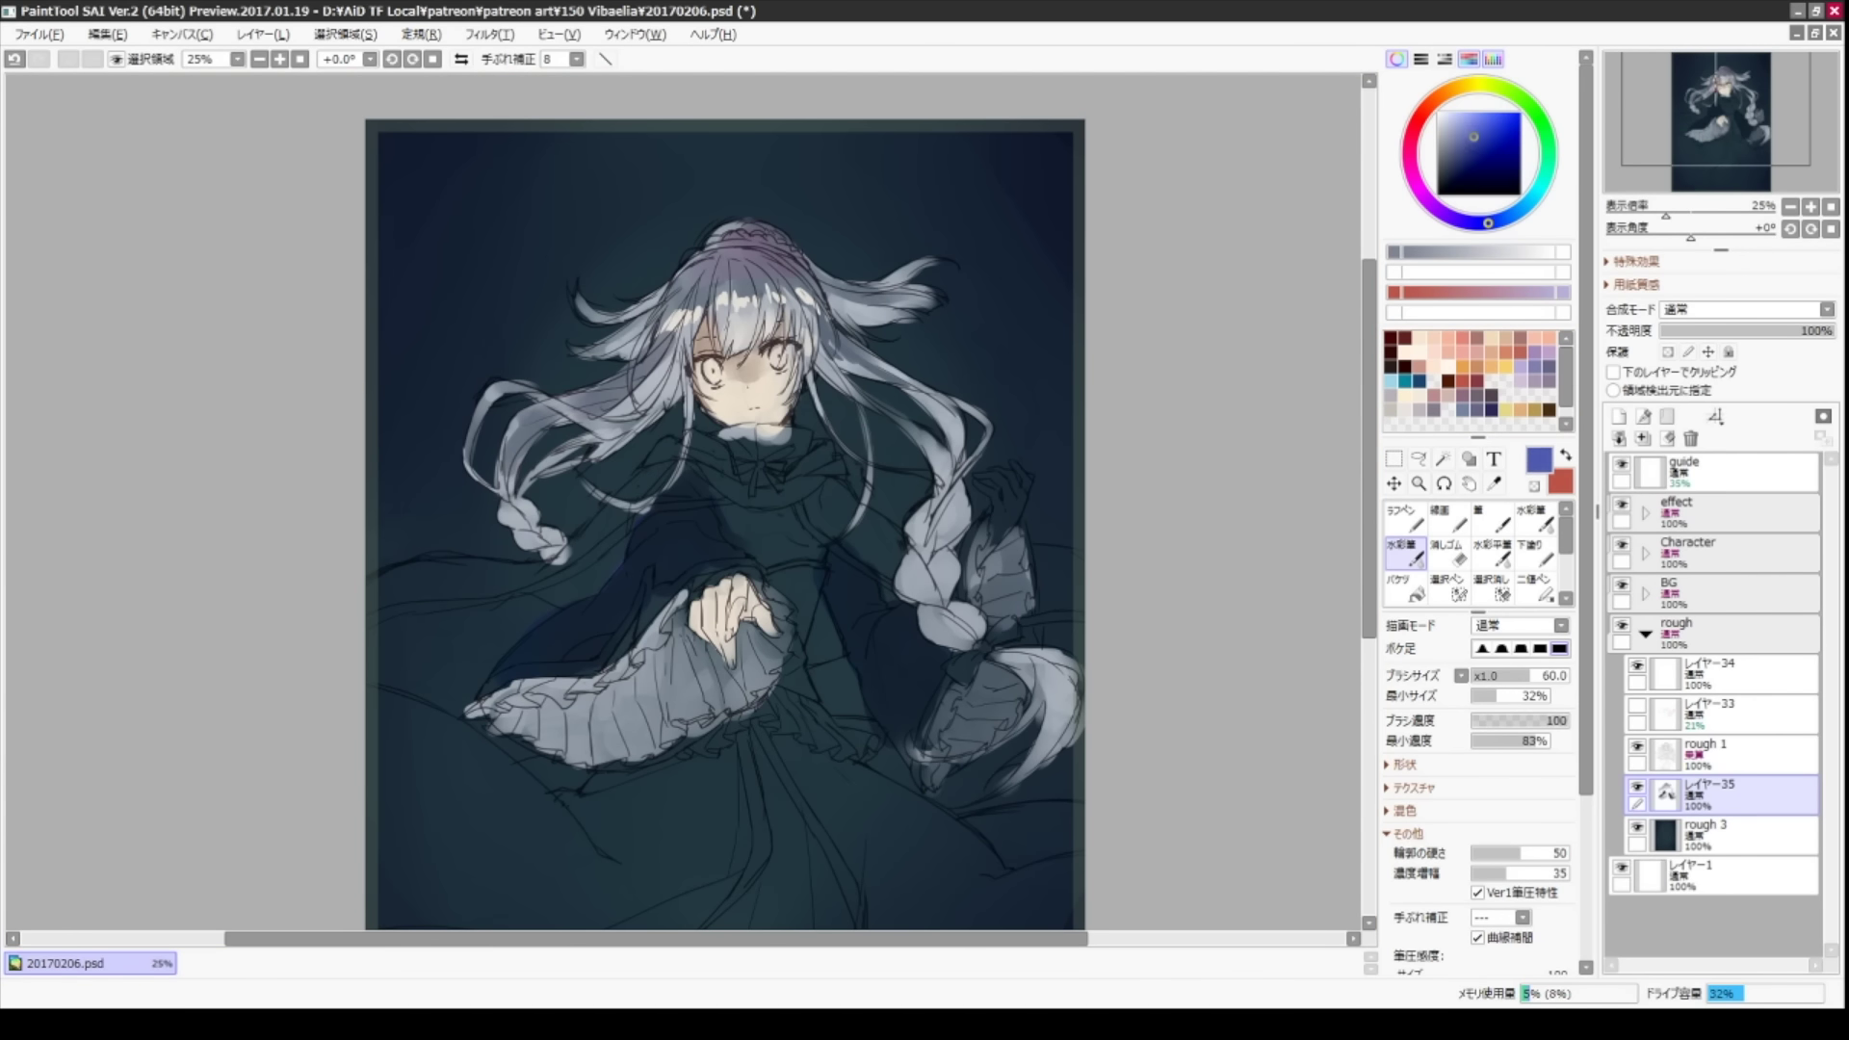
- Paint light blue trim along the edges of both wide sleeves with a size 30 watercolour brush
{"action": "left_click", "coordinate": [1465, 130]}
{"action": "key", "text": "bracketleft"}
{"action": "mouse_move", "coordinate": [617, 578]}
{"action": "left_mouse_down"}
{"action": "mouse_move", "coordinate": [655, 655]}
{"action": "mouse_move", "coordinate": [751, 564]}
{"action": "left_mouse_up"}
{"action": "left_click_drag", "start_coordinate": [481, 693], "coordinate": [597, 665]}
{"action": "key", "text": "bracketright"}
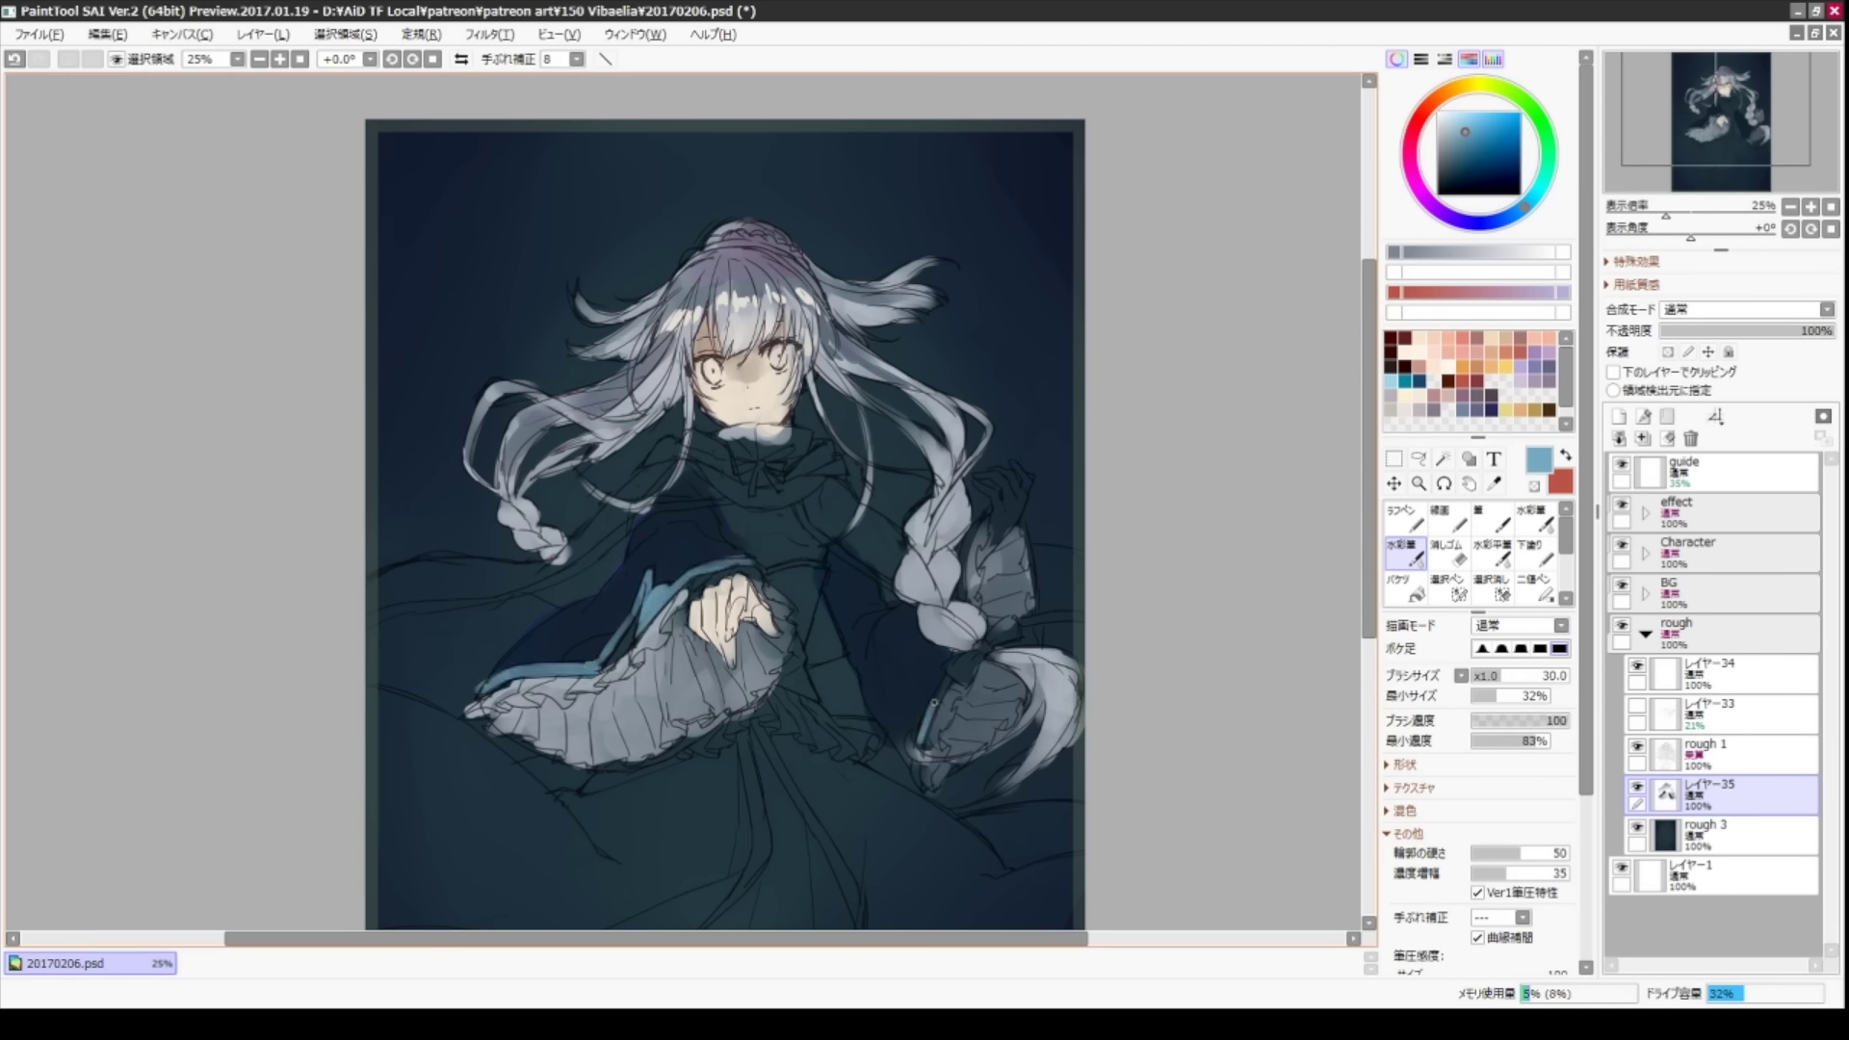
{"action": "left_click_drag", "start_coordinate": [925, 689], "coordinate": [920, 741]}
{"action": "left_click", "coordinate": [919, 732], "text": "alt"}
{"action": "left_click_drag", "start_coordinate": [697, 589], "coordinate": [808, 567]}
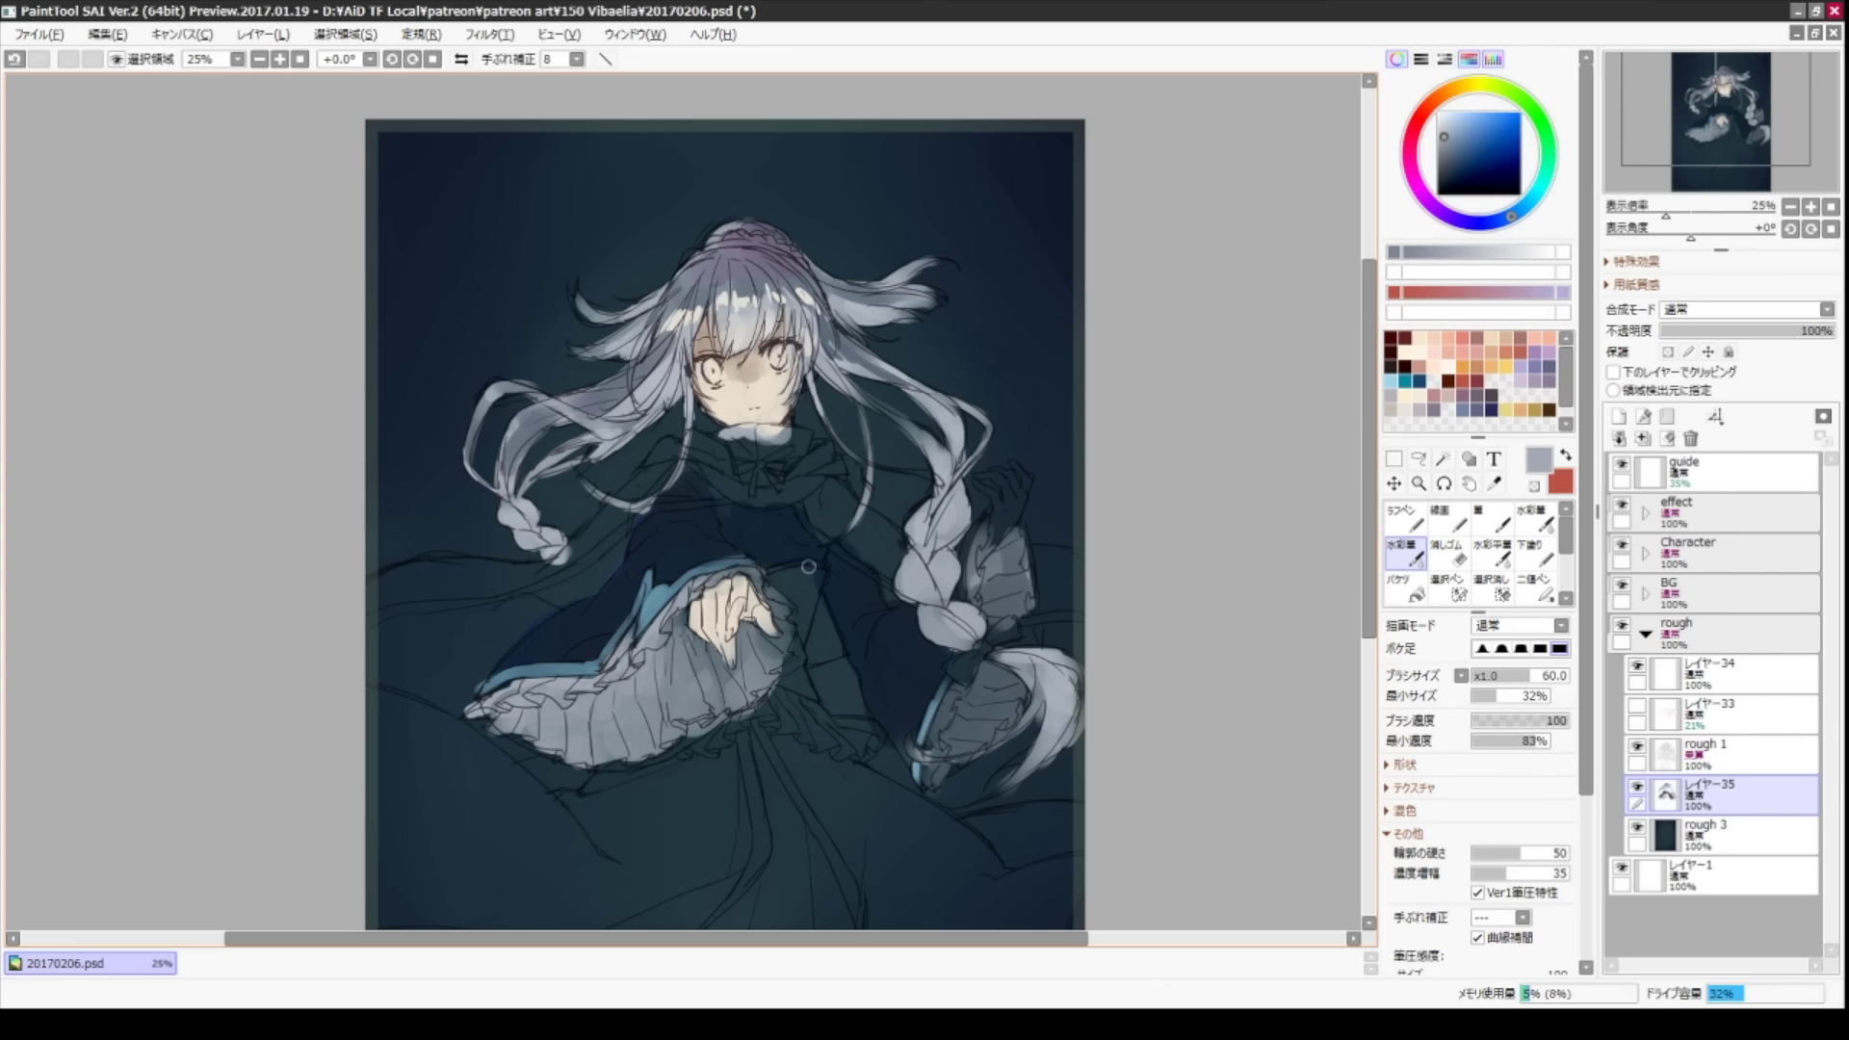
- Block in the cape collar, shoulders, upper sleeves and flowing cloth behind the figure in near-black navy and deep blue
{"action": "left_click", "coordinate": [752, 431], "text": "alt"}
{"action": "key", "text": "bracketright"}
{"action": "key", "text": "bracketright"}
{"action": "key", "text": "bracketright"}
{"action": "left_click_drag", "start_coordinate": [640, 468], "coordinate": [838, 458]}
{"action": "left_click_drag", "start_coordinate": [373, 582], "coordinate": [568, 563]}
{"action": "mouse_move", "coordinate": [819, 410]}
{"action": "left_mouse_down"}
{"action": "mouse_move", "coordinate": [852, 482]}
{"action": "mouse_move", "coordinate": [915, 515]}
{"action": "mouse_move", "coordinate": [887, 569]}
{"action": "left_mouse_up"}
{"action": "key", "text": "ctrl+z"}
{"action": "left_click_drag", "start_coordinate": [814, 501], "coordinate": [895, 578]}
{"action": "key", "text": "bracketright"}
{"action": "mouse_move", "coordinate": [626, 510]}
{"action": "left_mouse_down"}
{"action": "mouse_move", "coordinate": [559, 568]}
{"action": "mouse_move", "coordinate": [376, 616]}
{"action": "left_mouse_up"}
- Paint the raised hand behind the braid in a beige skin colour with a size 40 watercolour brush
{"action": "left_click", "coordinate": [992, 587], "text": "alt"}
{"action": "left_click", "coordinate": [979, 484], "text": "alt"}
{"action": "key", "text": "bracketleft"}
{"action": "key", "text": "bracketleft"}
{"action": "key", "text": "bracketleft"}
{"action": "key", "text": "bracketleft"}
{"action": "key", "text": "bracketleft"}
{"action": "key", "text": "bracketleft"}
{"action": "left_click_drag", "start_coordinate": [977, 501], "coordinate": [1007, 563]}
{"action": "left_click_drag", "start_coordinate": [982, 472], "coordinate": [1019, 525]}
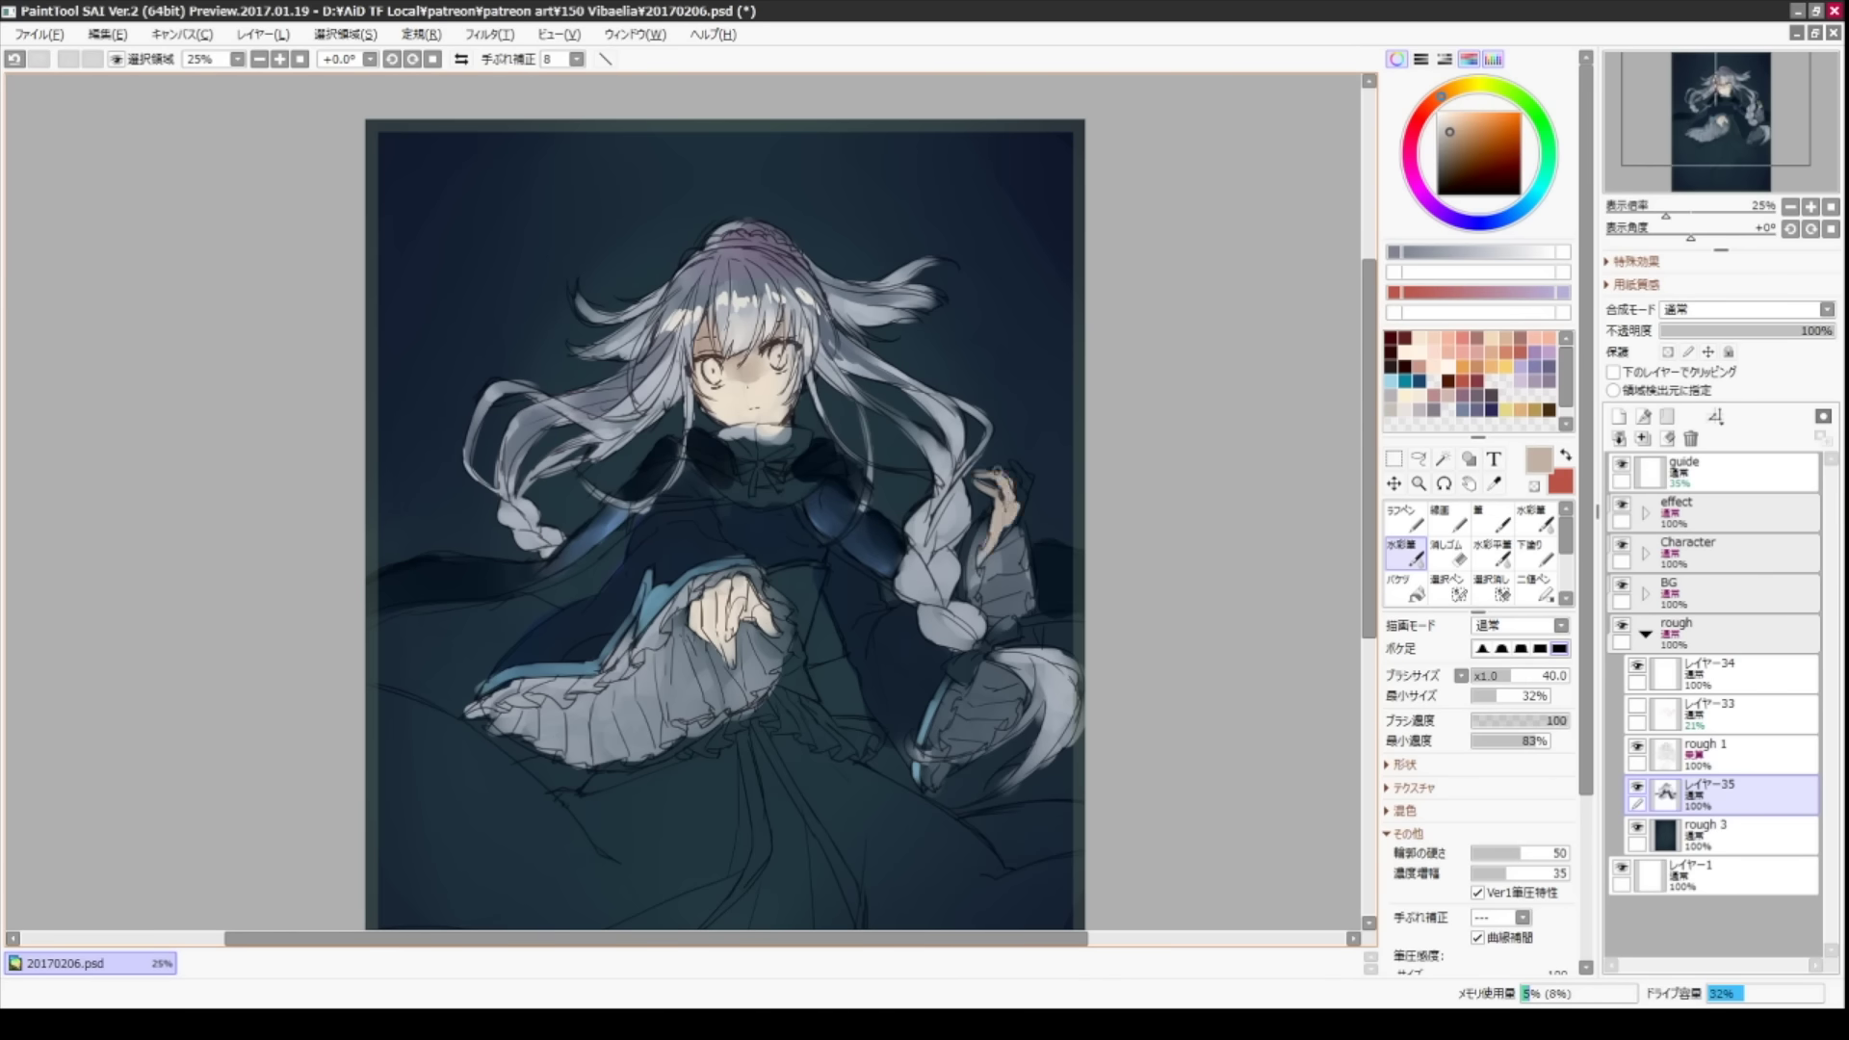
- Cover the pale neck area with dark navy and fill the wide skirt in near-black navy with a size 400 watercolour brush
{"action": "left_click", "coordinate": [749, 441], "text": "alt"}
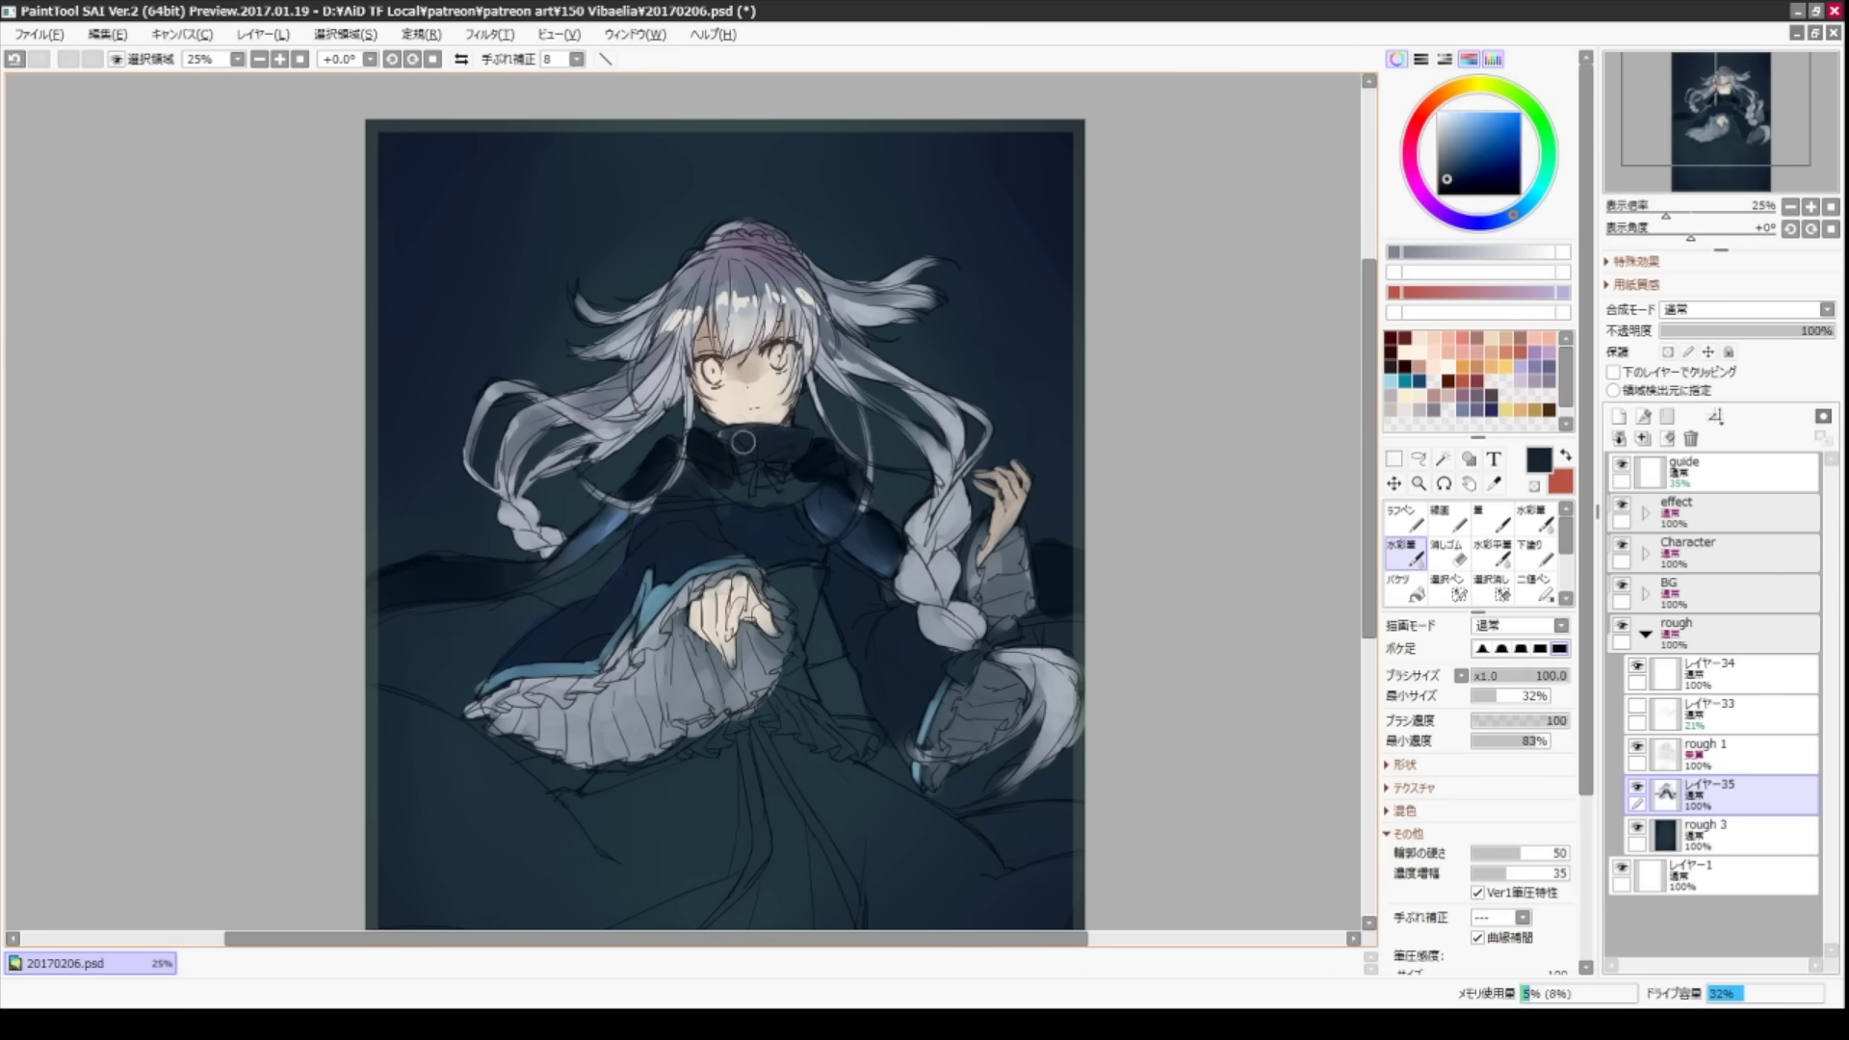
{"action": "key", "text": "n"}
{"action": "left_click_drag", "start_coordinate": [833, 386], "coordinate": [882, 222]}
{"action": "key", "text": "b"}
{"action": "left_click_drag", "start_coordinate": [539, 626], "coordinate": [611, 668]}
{"action": "mouse_move", "coordinate": [748, 745]}
{"action": "left_mouse_down"}
{"action": "mouse_move", "coordinate": [796, 611]}
{"action": "mouse_move", "coordinate": [694, 689]}
{"action": "mouse_move", "coordinate": [979, 764]}
{"action": "mouse_move", "coordinate": [979, 565]}
{"action": "left_mouse_up"}
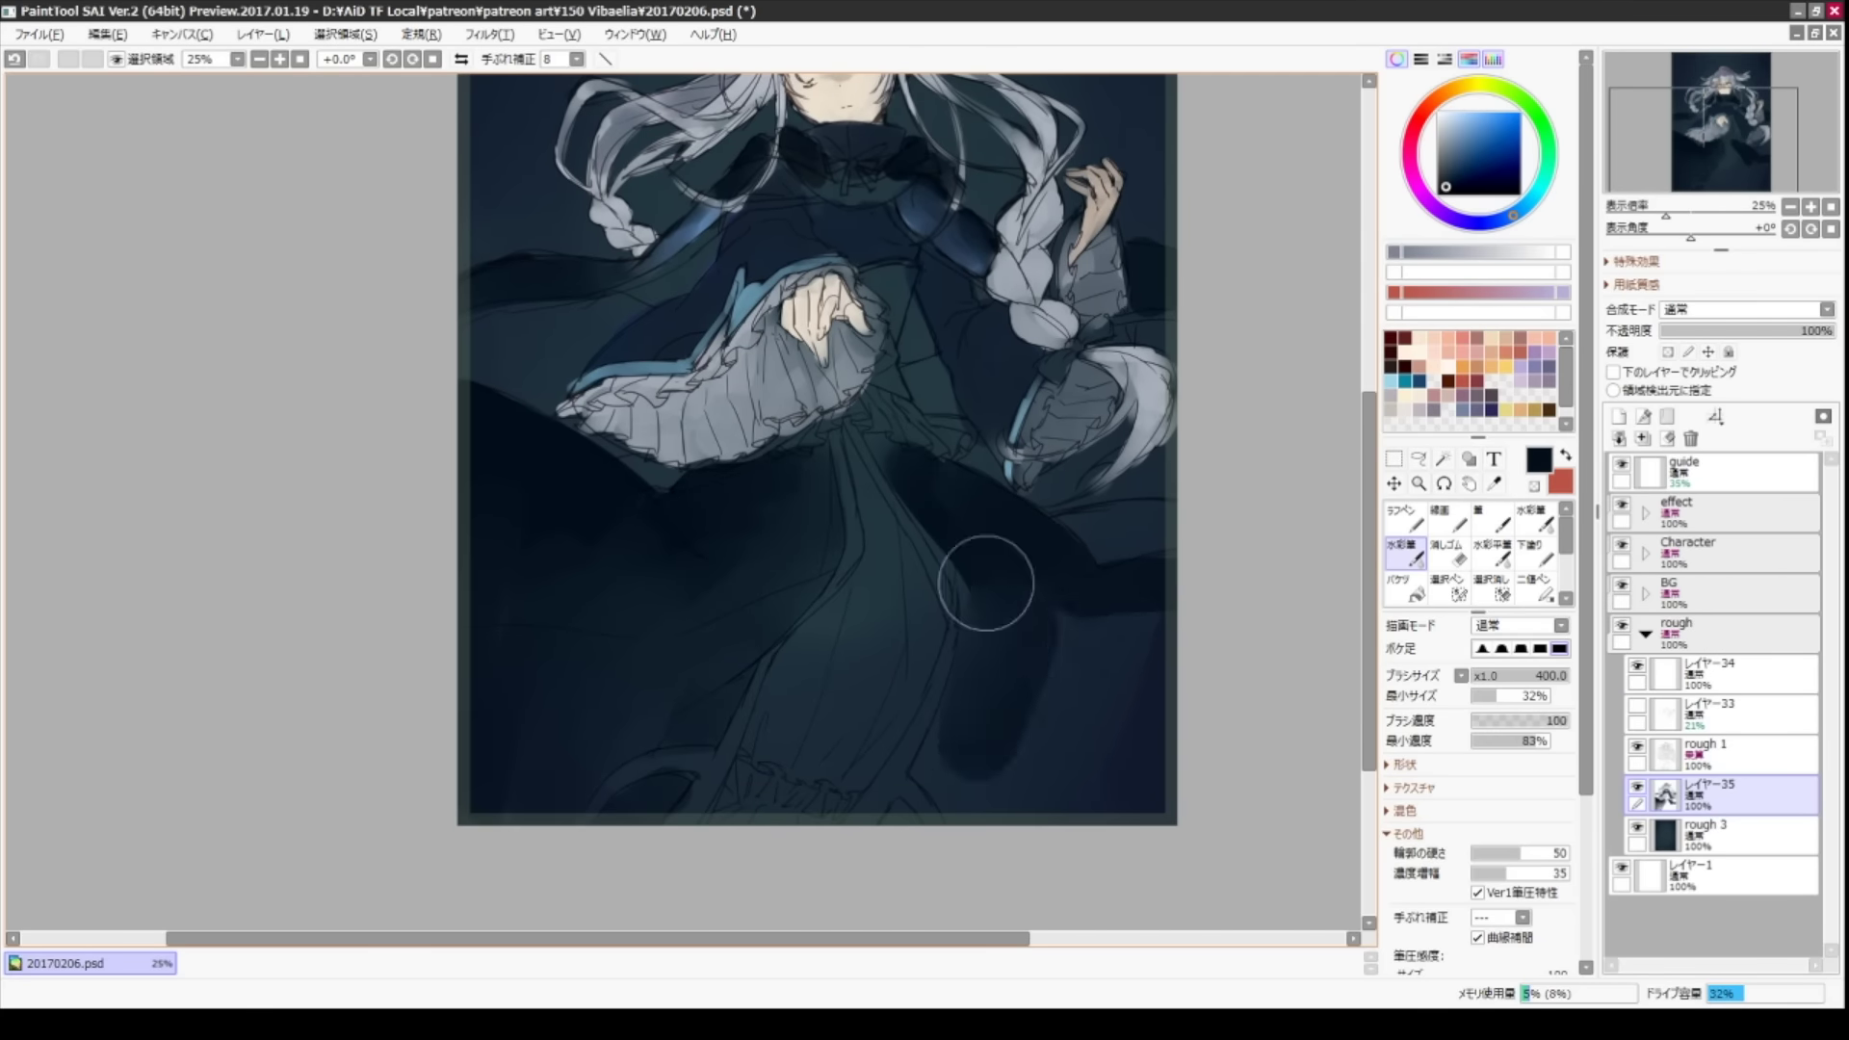
{"action": "left_click_drag", "start_coordinate": [1059, 693], "coordinate": [1108, 848]}
- Fill the ruffled hem at the waist in blue-grey with a size 80 watercolour brush
{"action": "key", "text": "bracketleft"}
{"action": "key", "text": "bracketleft"}
{"action": "key", "text": "bracketleft"}
{"action": "key", "text": "bracketleft"}
{"action": "left_click_drag", "start_coordinate": [878, 448], "coordinate": [826, 563]}
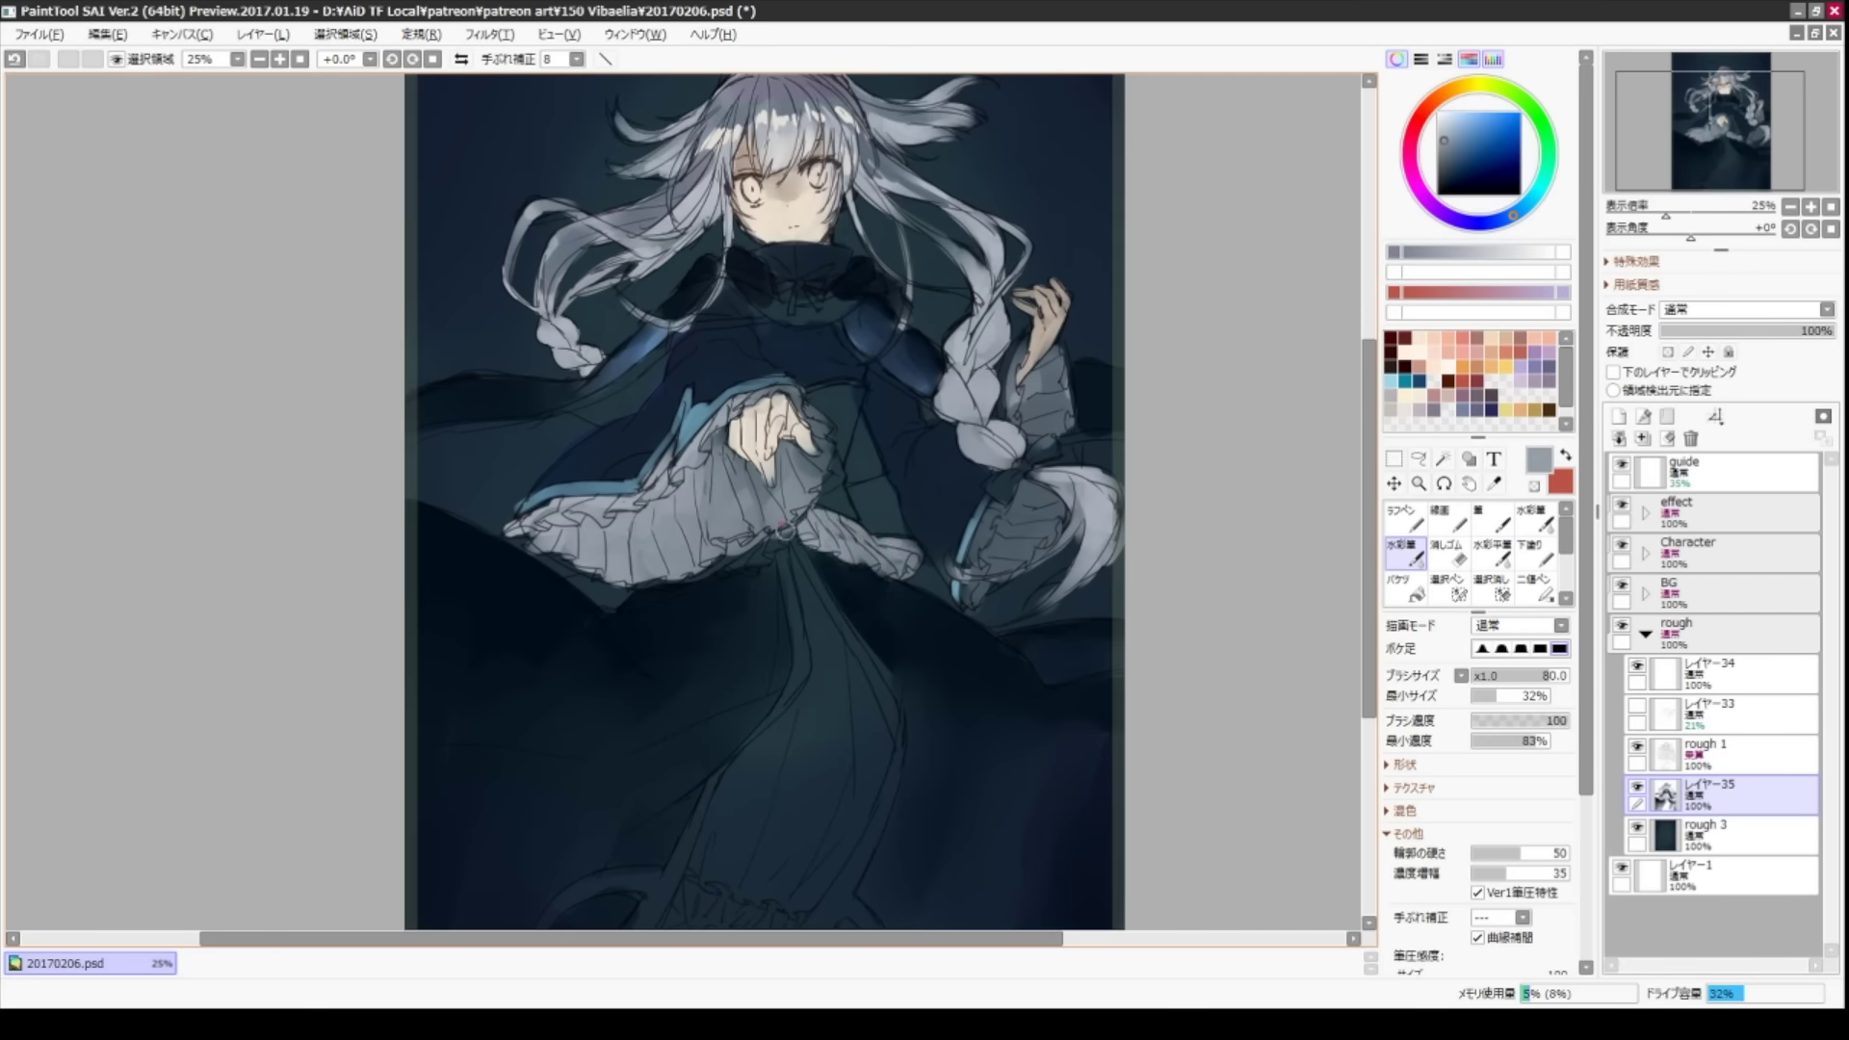
- Paint the dress panel beside the waist in medium blue
{"action": "left_click_drag", "start_coordinate": [848, 344], "coordinate": [895, 355]}
{"action": "key", "text": "n"}
{"action": "key", "text": "bracketleft"}
{"action": "key", "text": "bracketleft"}
{"action": "key", "text": "bracketleft"}
{"action": "key", "text": "bracketleft"}
{"action": "key", "text": "bracketleft"}
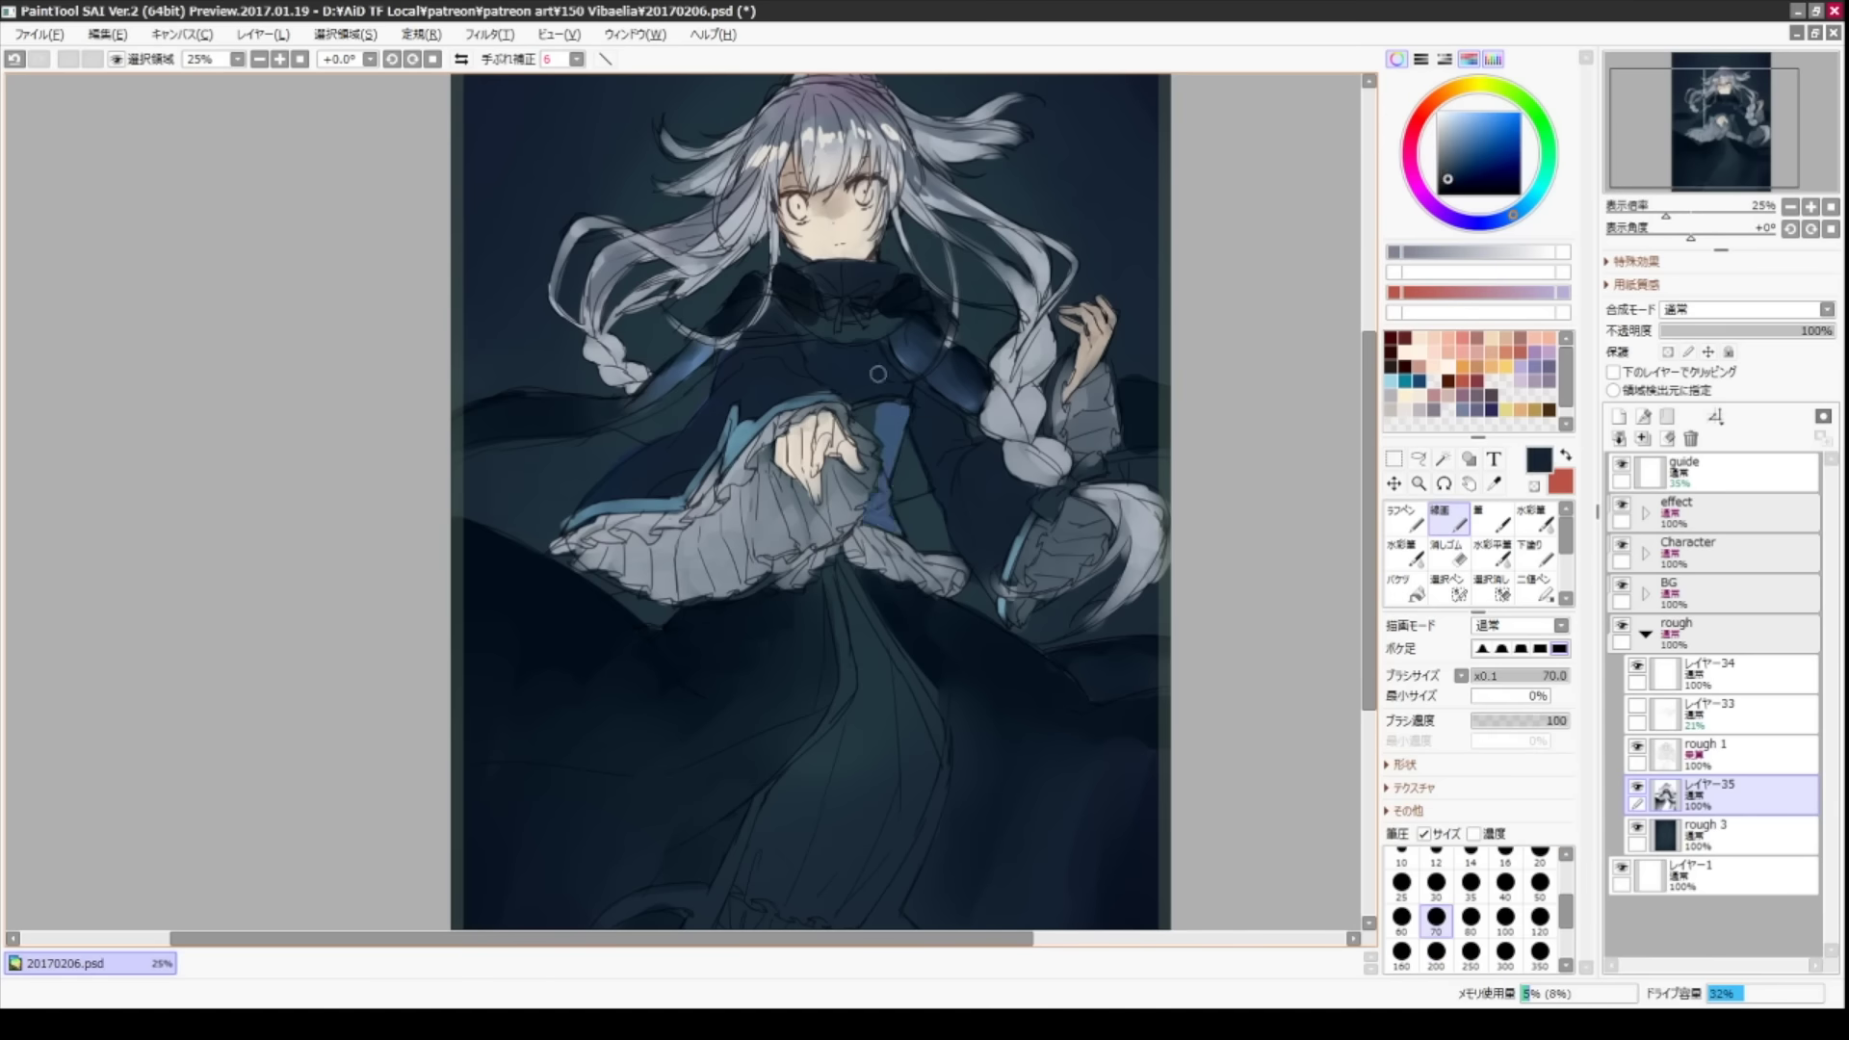
{"action": "left_click_drag", "start_coordinate": [878, 420], "coordinate": [893, 501]}
- Paint dark navy over the bodice and the blue waist panel, leaving thin blue edges
{"action": "key", "text": "bracketleft"}
{"action": "key", "text": "bracketleft"}
{"action": "key", "text": "bracketleft"}
{"action": "key", "text": "bracketleft"}
{"action": "key", "text": "bracketleft"}
{"action": "key", "text": "c"}
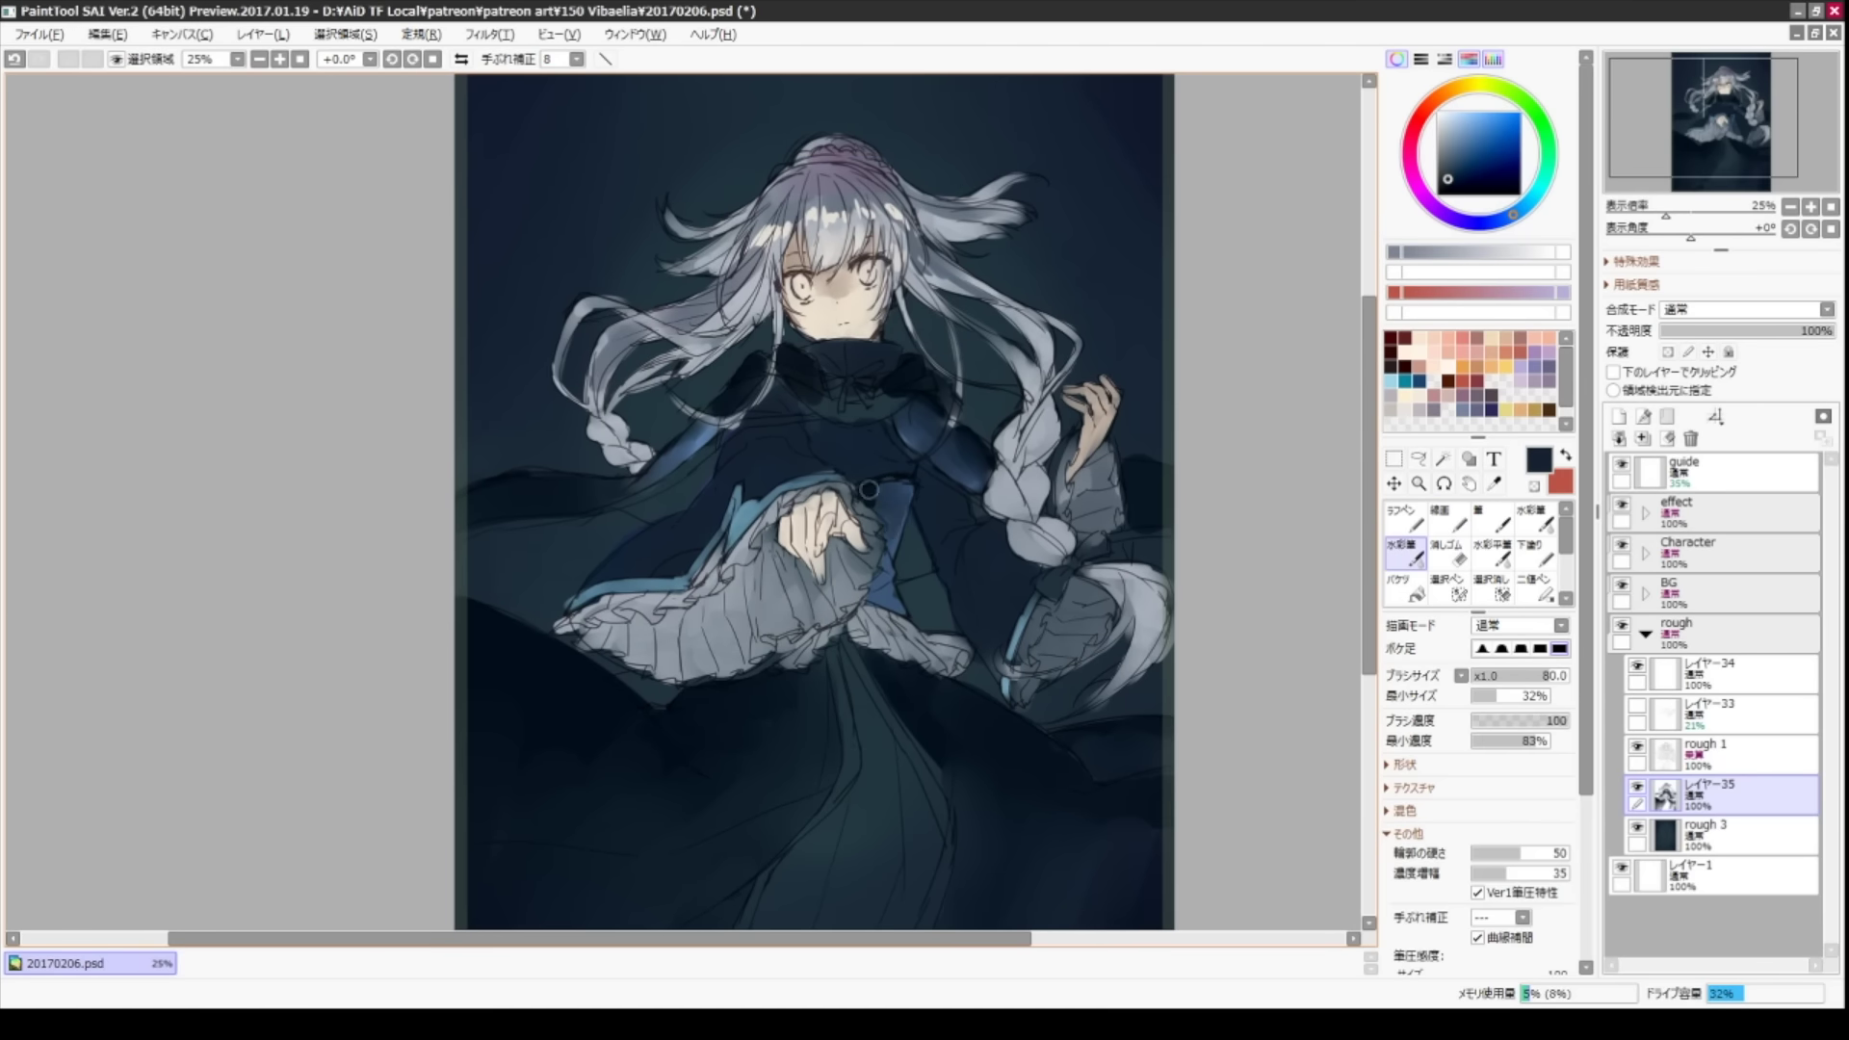
{"action": "key", "text": "n"}
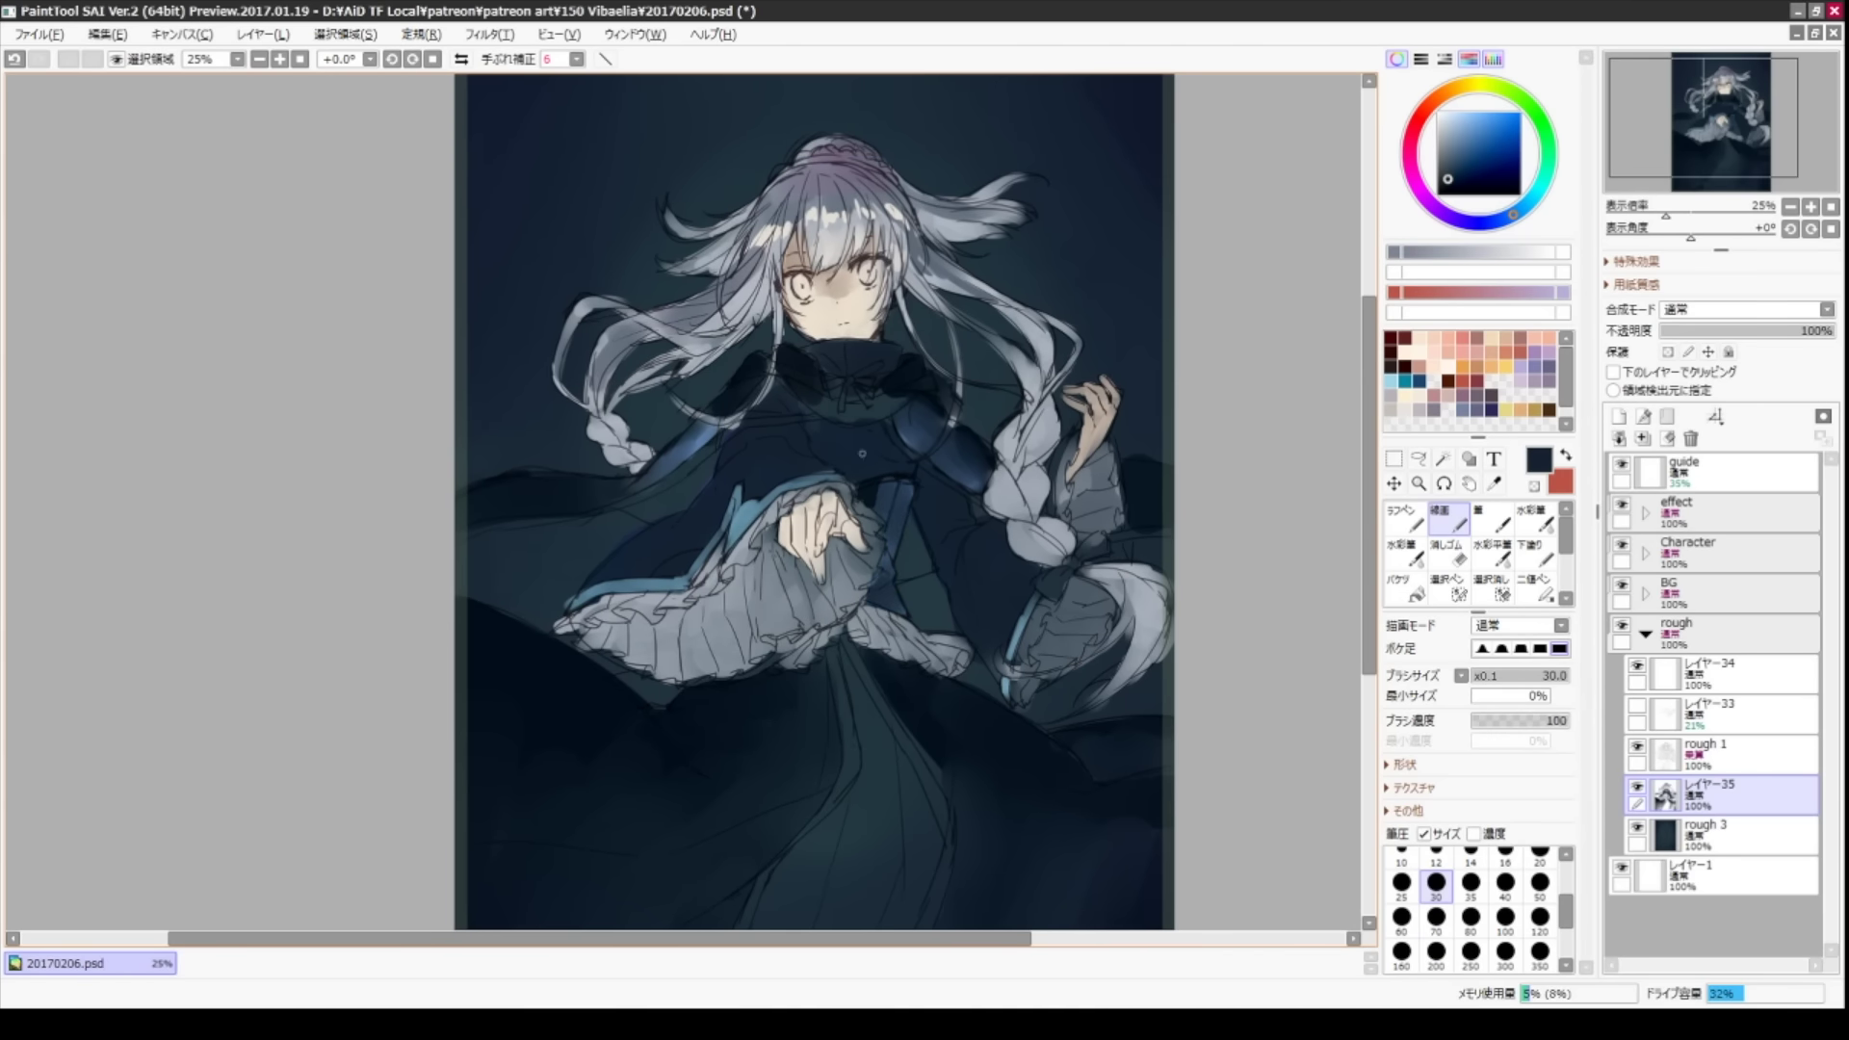
- Paint the neck bow violet-blue with a size 30 line pen and shade the band below the collar in grey
{"action": "left_click", "coordinate": [891, 506], "text": "alt"}
{"action": "key", "text": "c"}
{"action": "key", "text": "n"}
{"action": "left_click_drag", "start_coordinate": [833, 381], "coordinate": [878, 387]}
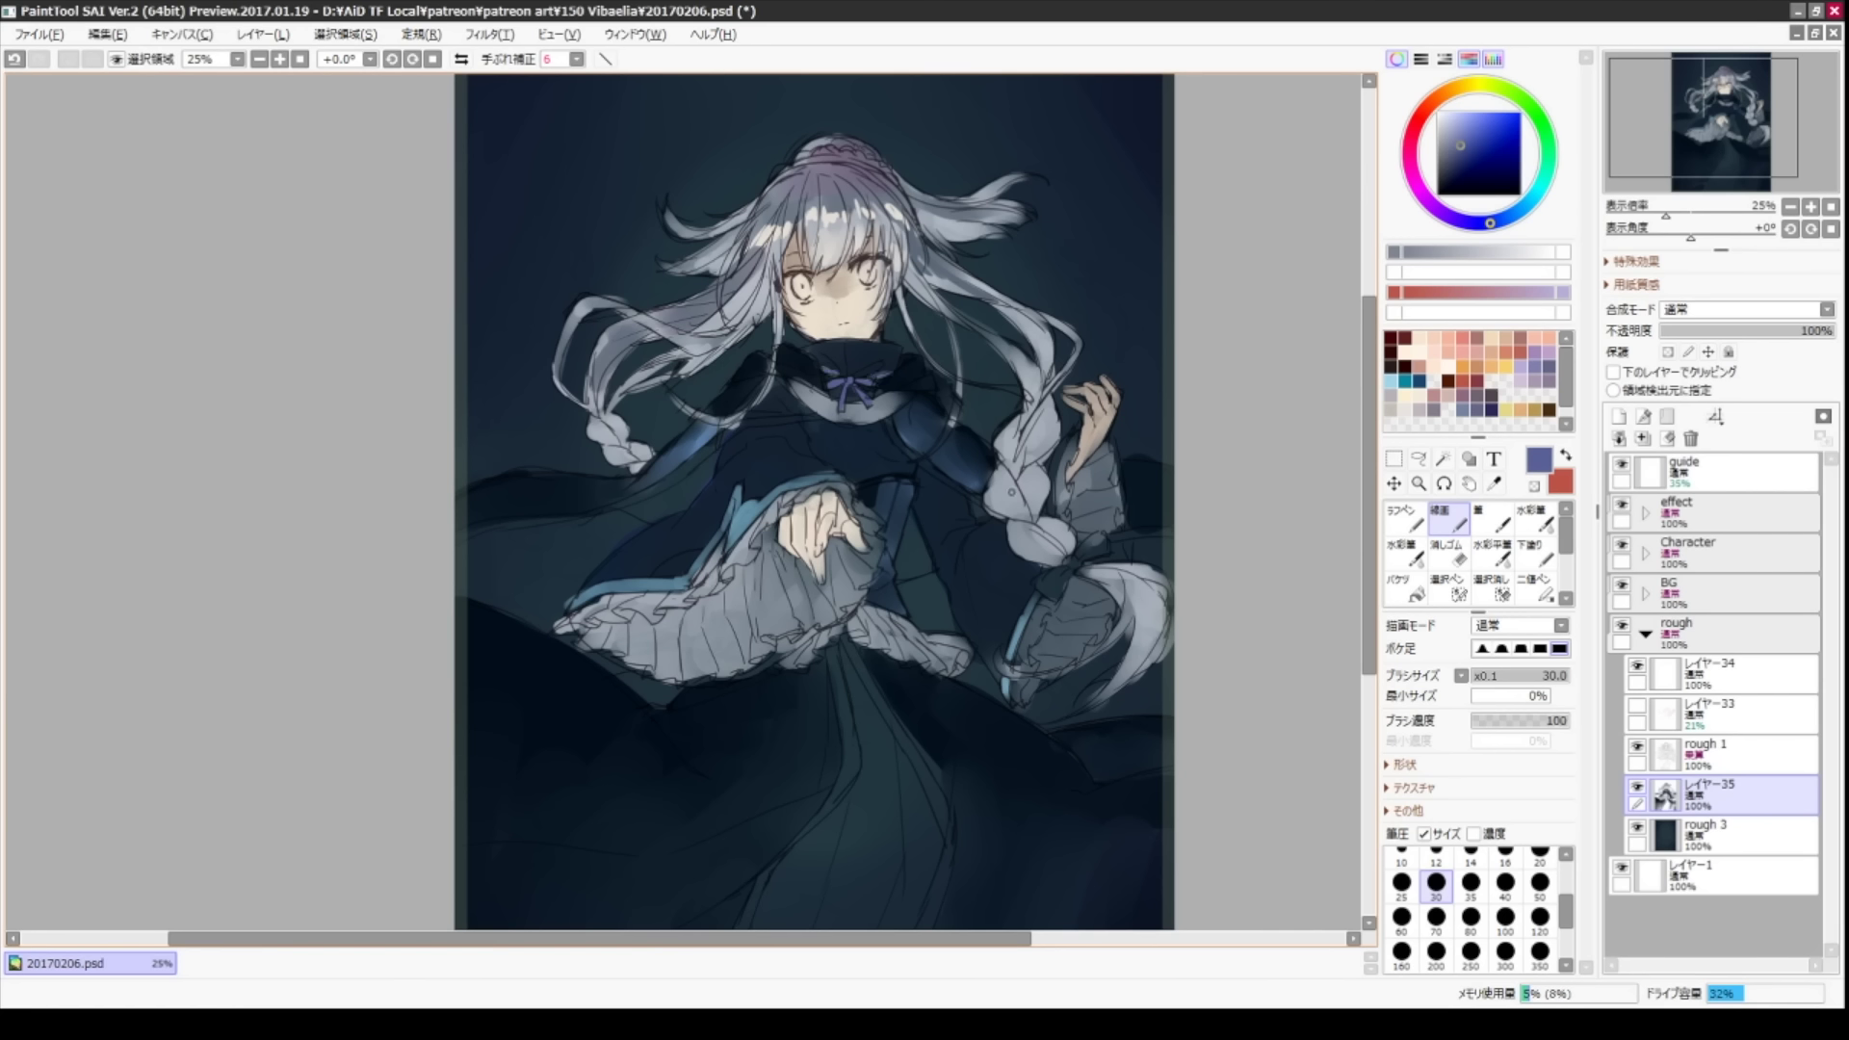
- Fill the skirt's long pleated front panel down to its frilled hem in blue-grey with a large watercolour brush
{"action": "left_click_drag", "start_coordinate": [873, 716], "coordinate": [806, 559]}
{"action": "left_click", "coordinate": [806, 559], "text": "alt"}
{"action": "key", "text": "c"}
{"action": "scroll", "coordinate": [744, 715], "scroll_direction": "down", "scroll_amount": 1}
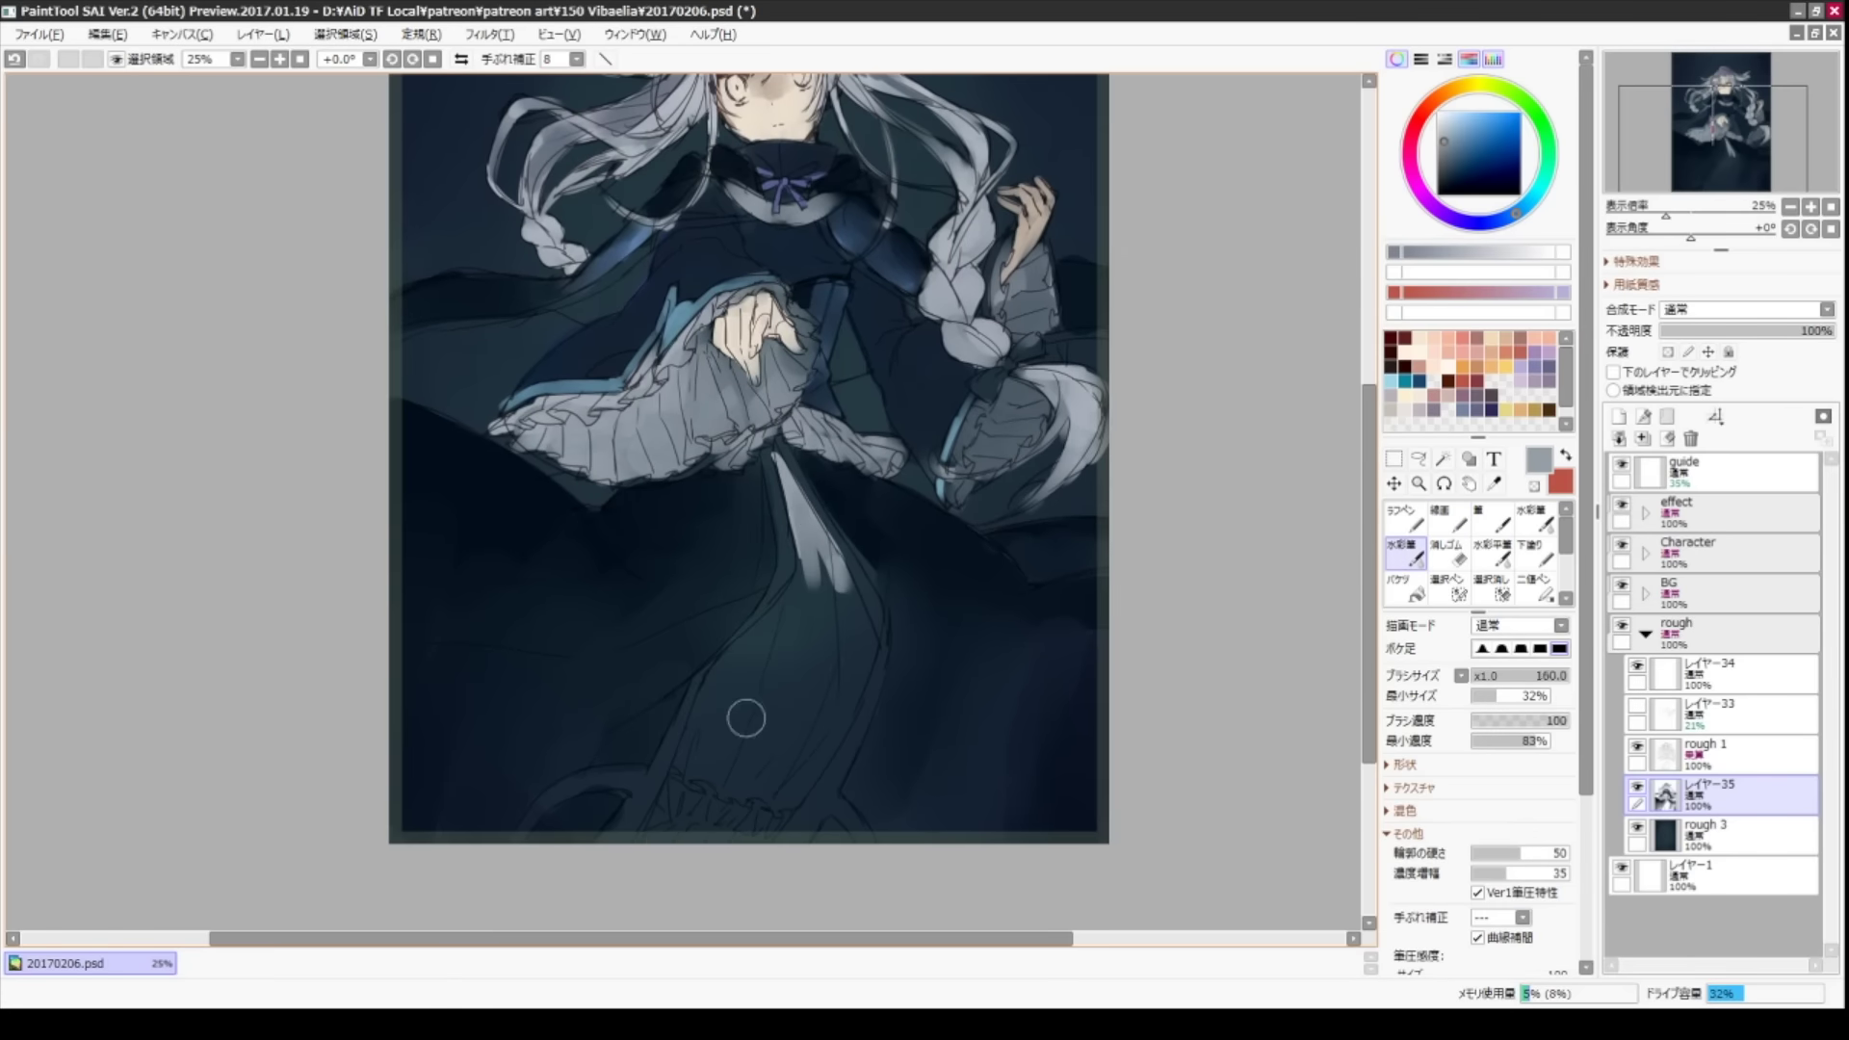
{"action": "mouse_move", "coordinate": [744, 715]}
{"action": "left_mouse_down"}
{"action": "mouse_move", "coordinate": [752, 771]}
{"action": "mouse_move", "coordinate": [807, 685]}
{"action": "left_mouse_up"}
{"action": "key", "text": "bracketleft"}
{"action": "key", "text": "bracketleft"}
{"action": "key", "text": "bracketleft"}
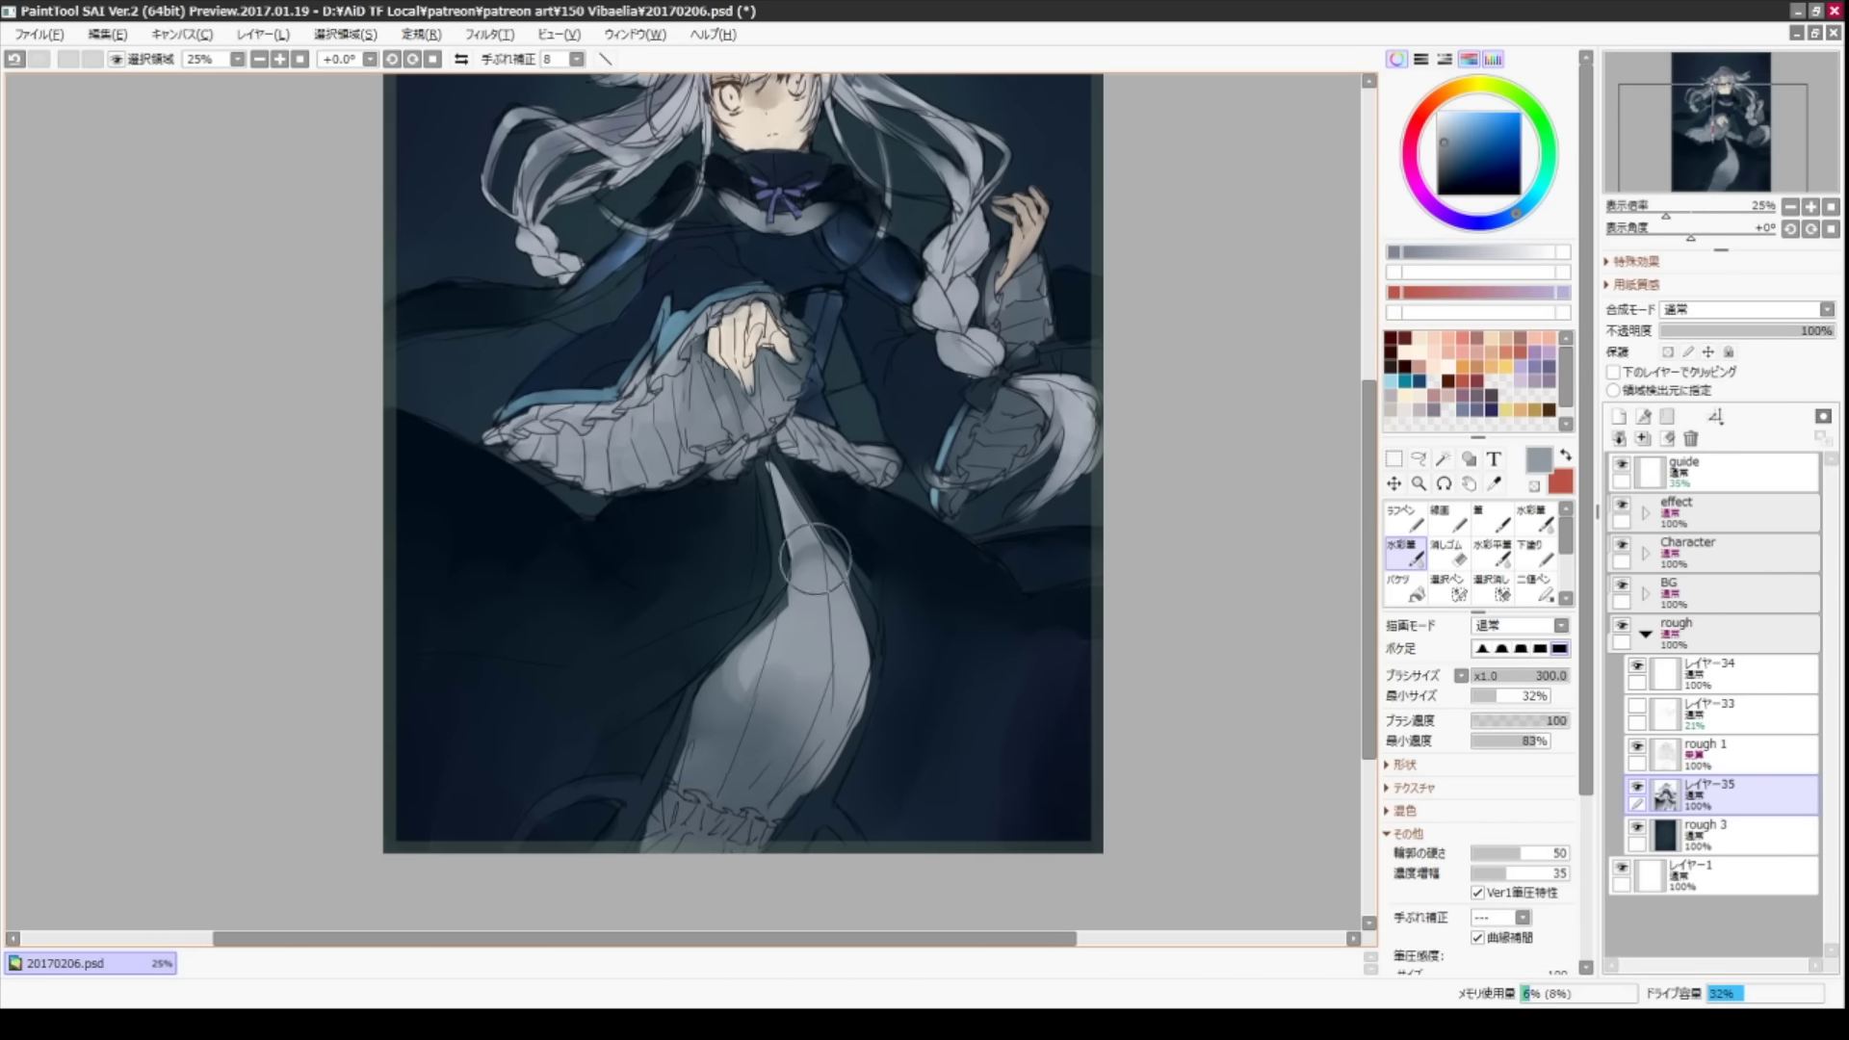
- Add medium blue accents to the upper sleeve and the waist ribbon with a size 80 watercolour brush
{"action": "mouse_move", "coordinate": [988, 361]}
{"action": "left_mouse_down"}
{"action": "mouse_move", "coordinate": [969, 591]}
{"action": "mouse_move", "coordinate": [934, 636]}
{"action": "left_mouse_up"}
{"action": "left_click", "coordinate": [783, 511], "text": "alt"}
{"action": "left_click_drag", "start_coordinate": [578, 539], "coordinate": [520, 588]}
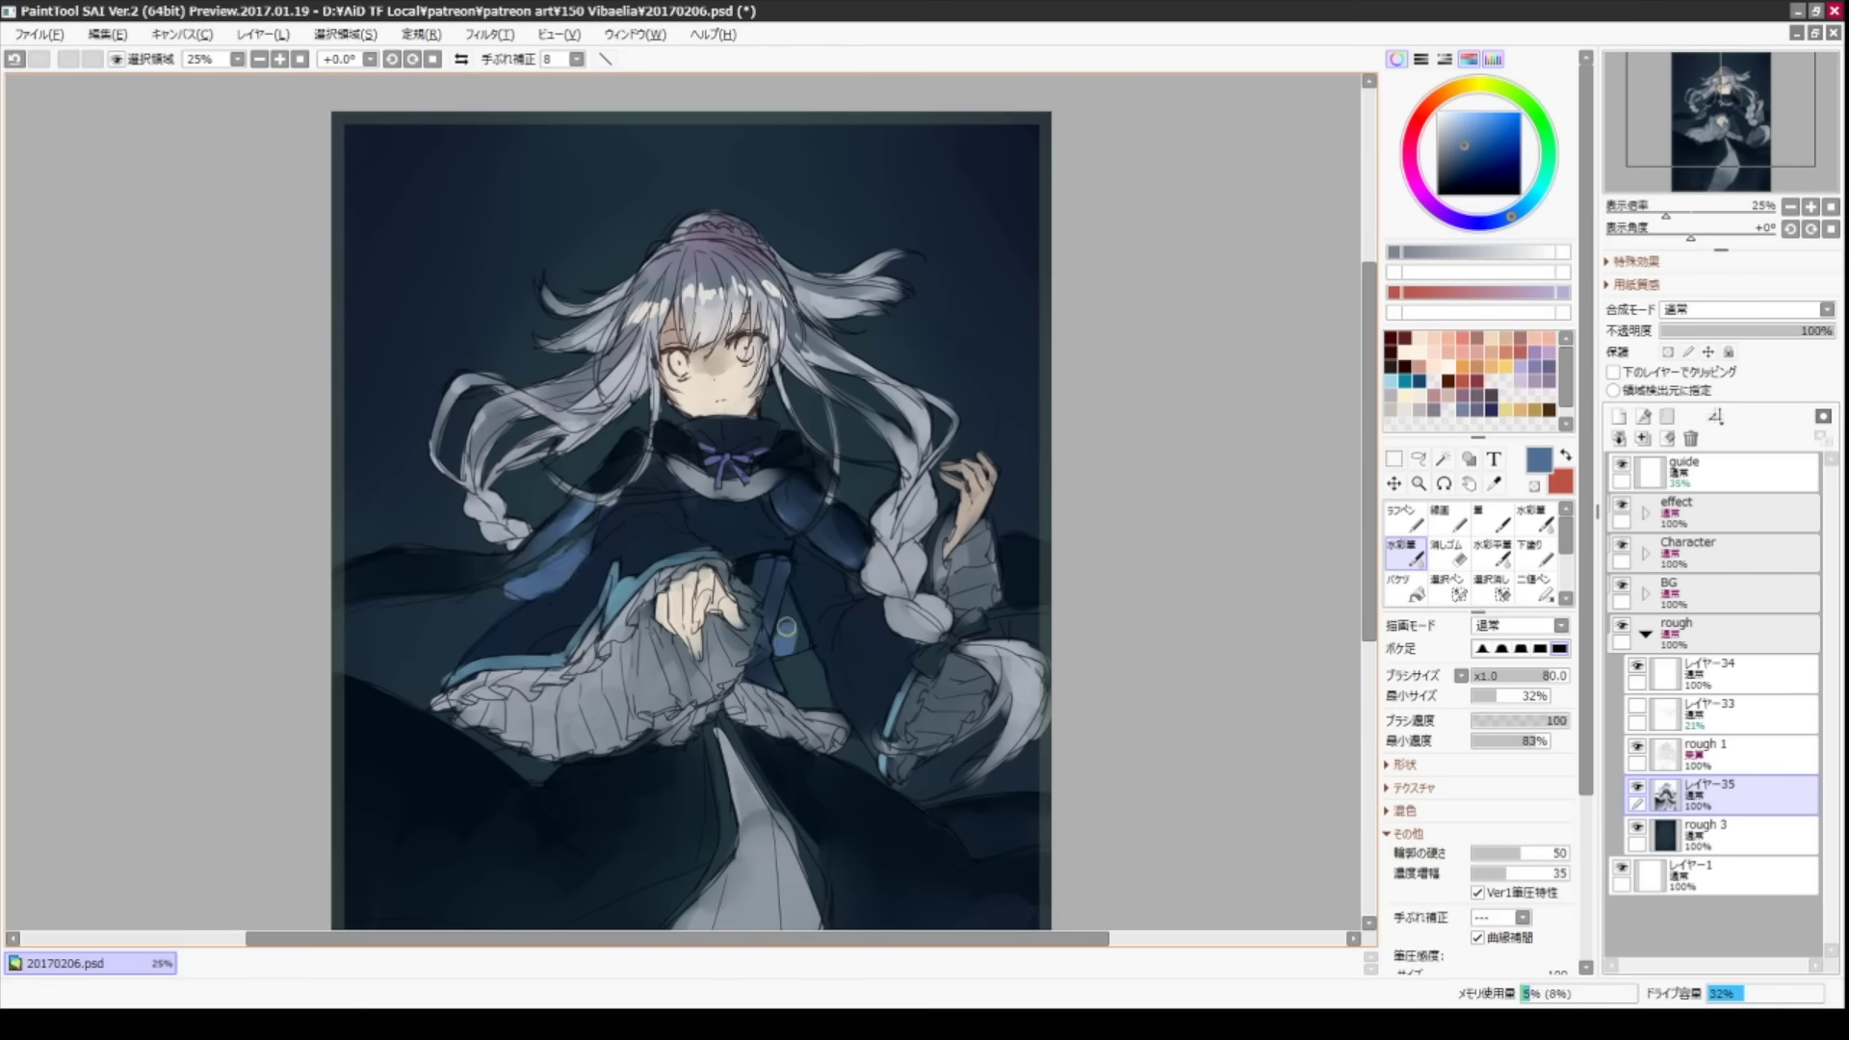
{"action": "left_click_drag", "start_coordinate": [790, 598], "coordinate": [790, 655]}
- Create a new layer above the colour layer in 覆い焼き blending mode and prepare a pale light blue size 50 brush
{"action": "key", "text": "bracketleft"}
{"action": "key", "text": "bracketleft"}
{"action": "key", "text": "bracketleft"}
{"action": "key", "text": "bracketleft"}
{"action": "key", "text": "bracketleft"}
{"action": "key", "text": "bracketleft"}
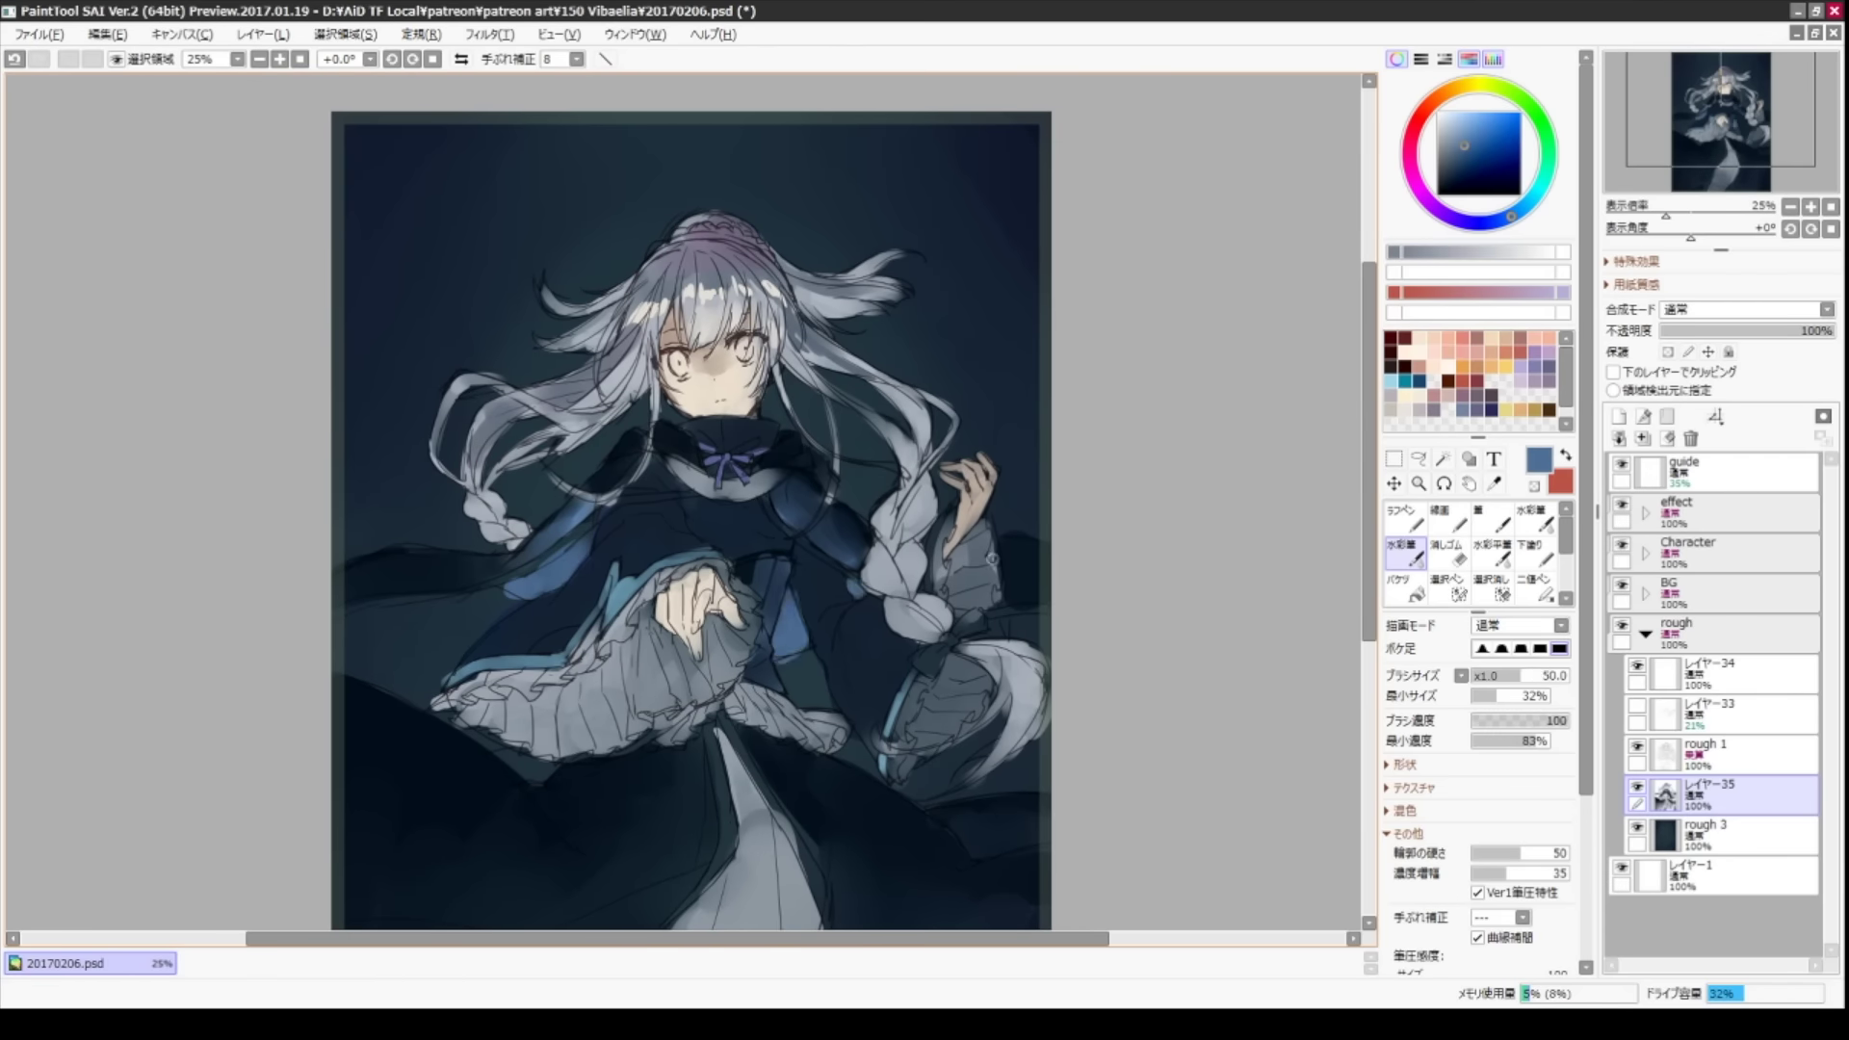
{"action": "left_click", "coordinate": [1619, 416]}
{"action": "left_click", "coordinate": [1463, 120]}
{"action": "left_click", "coordinate": [1743, 309]}
{"action": "left_click", "coordinate": [1724, 380]}
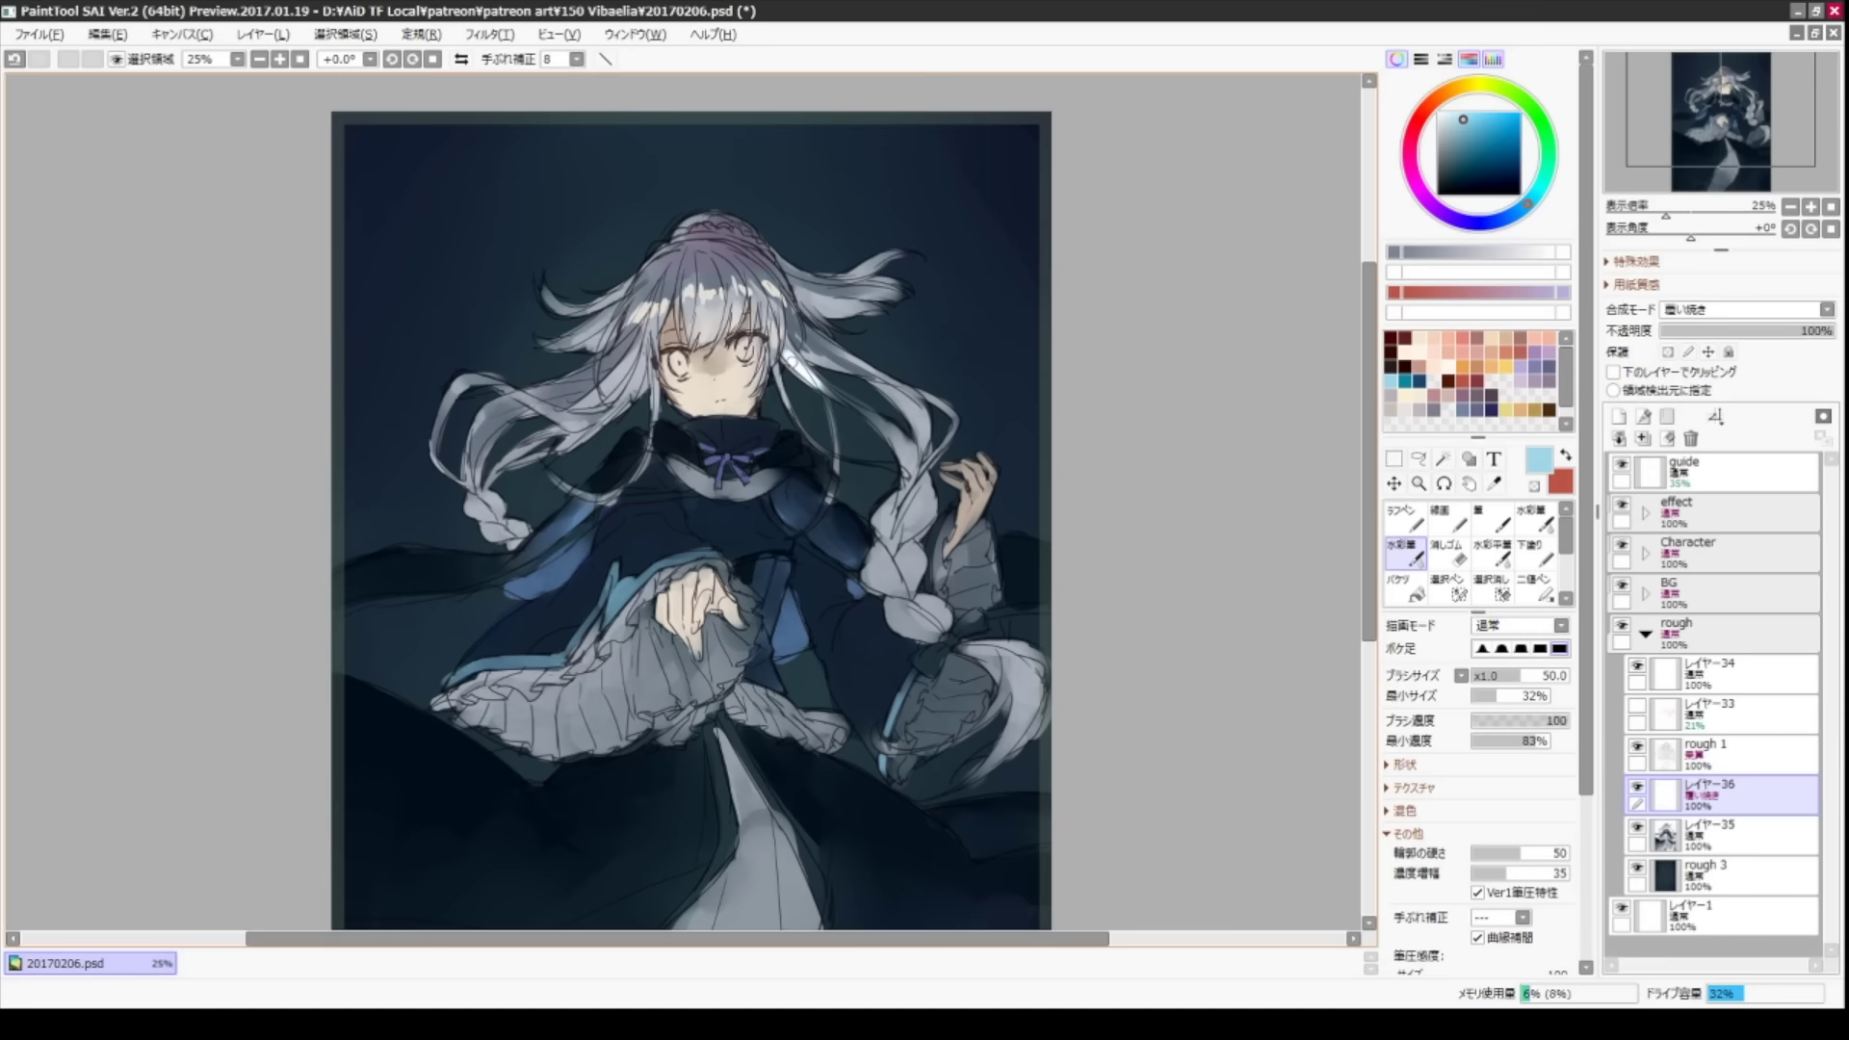
- Paint a bright glow below the lowered hand's fingertips and move the glow layer above rough 1
{"action": "scroll", "coordinate": [691, 501], "scroll_direction": "down", "scroll_amount": 1}
{"action": "key", "text": "bracketright"}
{"action": "key", "text": "bracketright"}
{"action": "key", "text": "bracketright"}
{"action": "key", "text": "bracketright"}
{"action": "key", "text": "bracketright"}
{"action": "left_click_drag", "start_coordinate": [720, 511], "coordinate": [718, 636]}
{"action": "left_click_drag", "start_coordinate": [1705, 796], "coordinate": [1704, 691]}
{"action": "key", "text": "n"}
{"action": "key", "text": "c"}
{"action": "scroll", "coordinate": [674, 501], "scroll_direction": "up", "scroll_amount": 2}
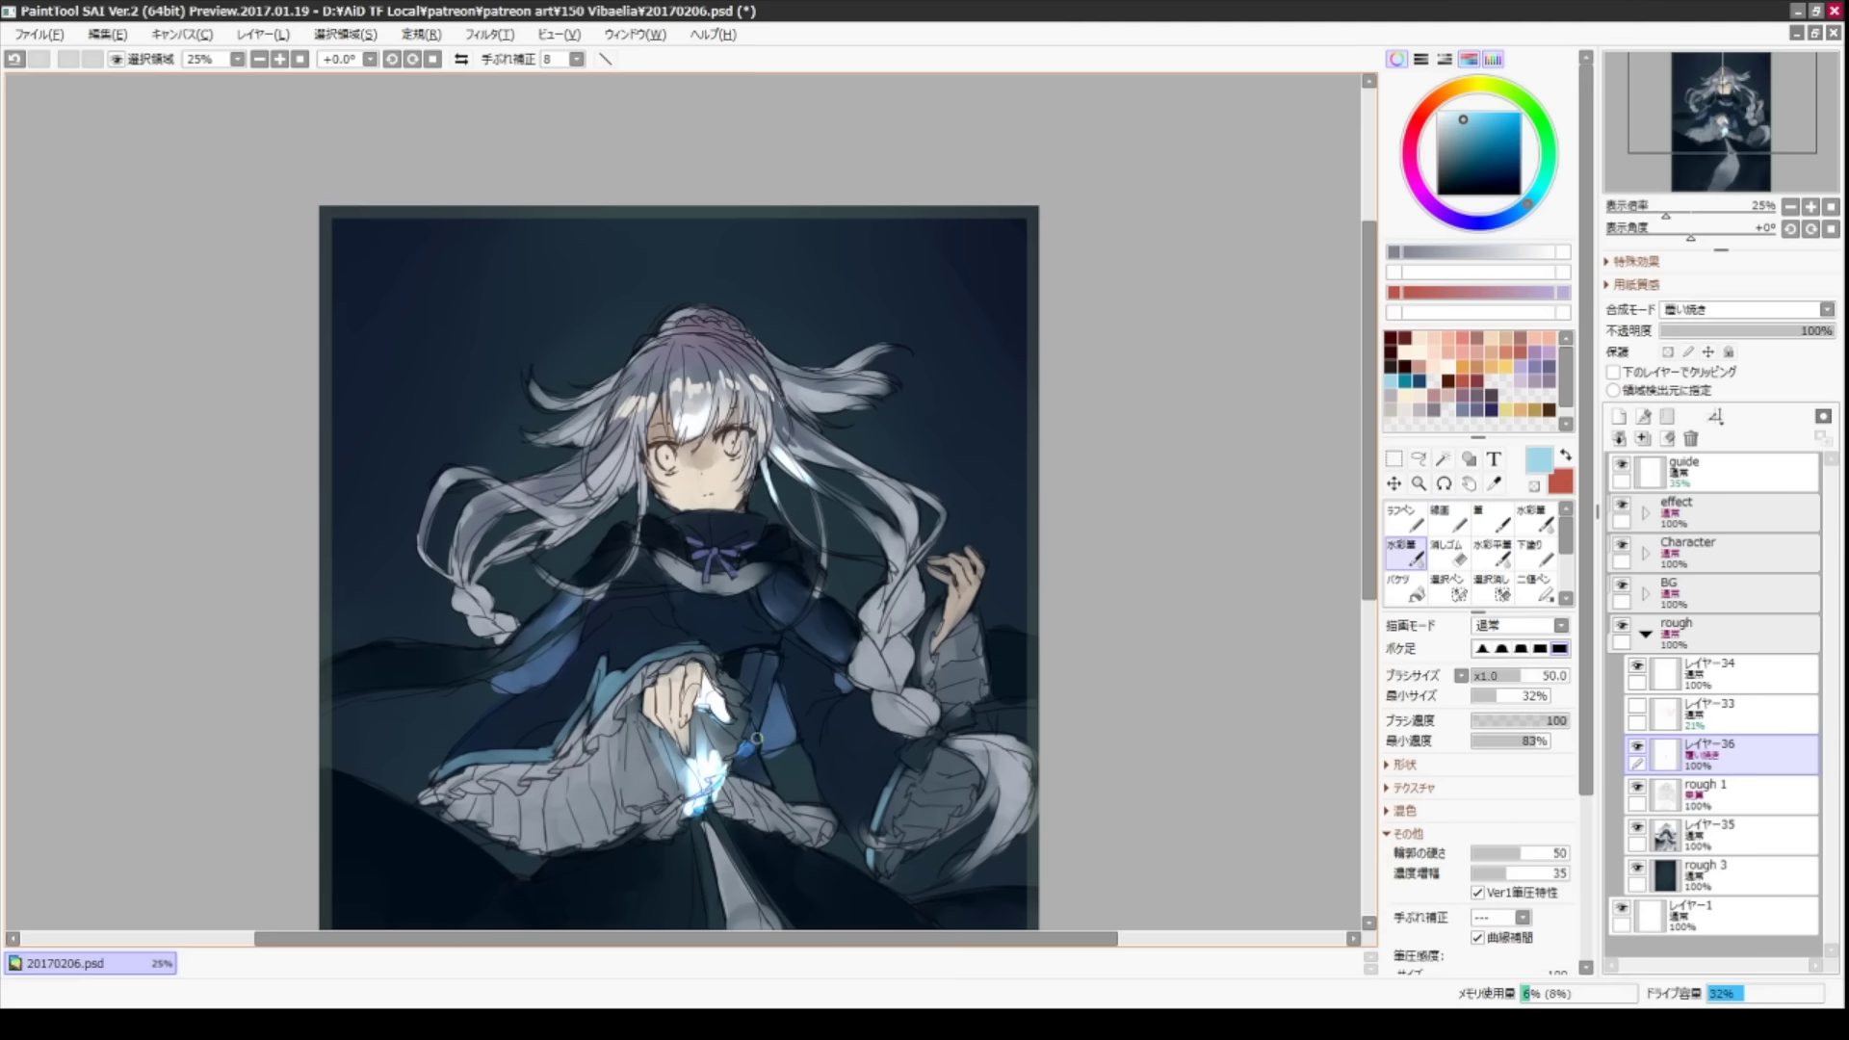
- Paint glowing blue flames in the background on both sides above the head
{"action": "mouse_move", "coordinate": [578, 259]}
{"action": "left_mouse_down"}
{"action": "mouse_move", "coordinate": [501, 366]}
{"action": "mouse_move", "coordinate": [433, 404]}
{"action": "mouse_move", "coordinate": [525, 578]}
{"action": "left_mouse_up"}
{"action": "key", "text": "bracketright"}
{"action": "key", "text": "bracketright"}
{"action": "key", "text": "bracketright"}
{"action": "key", "text": "bracketright"}
{"action": "key", "text": "bracketright"}
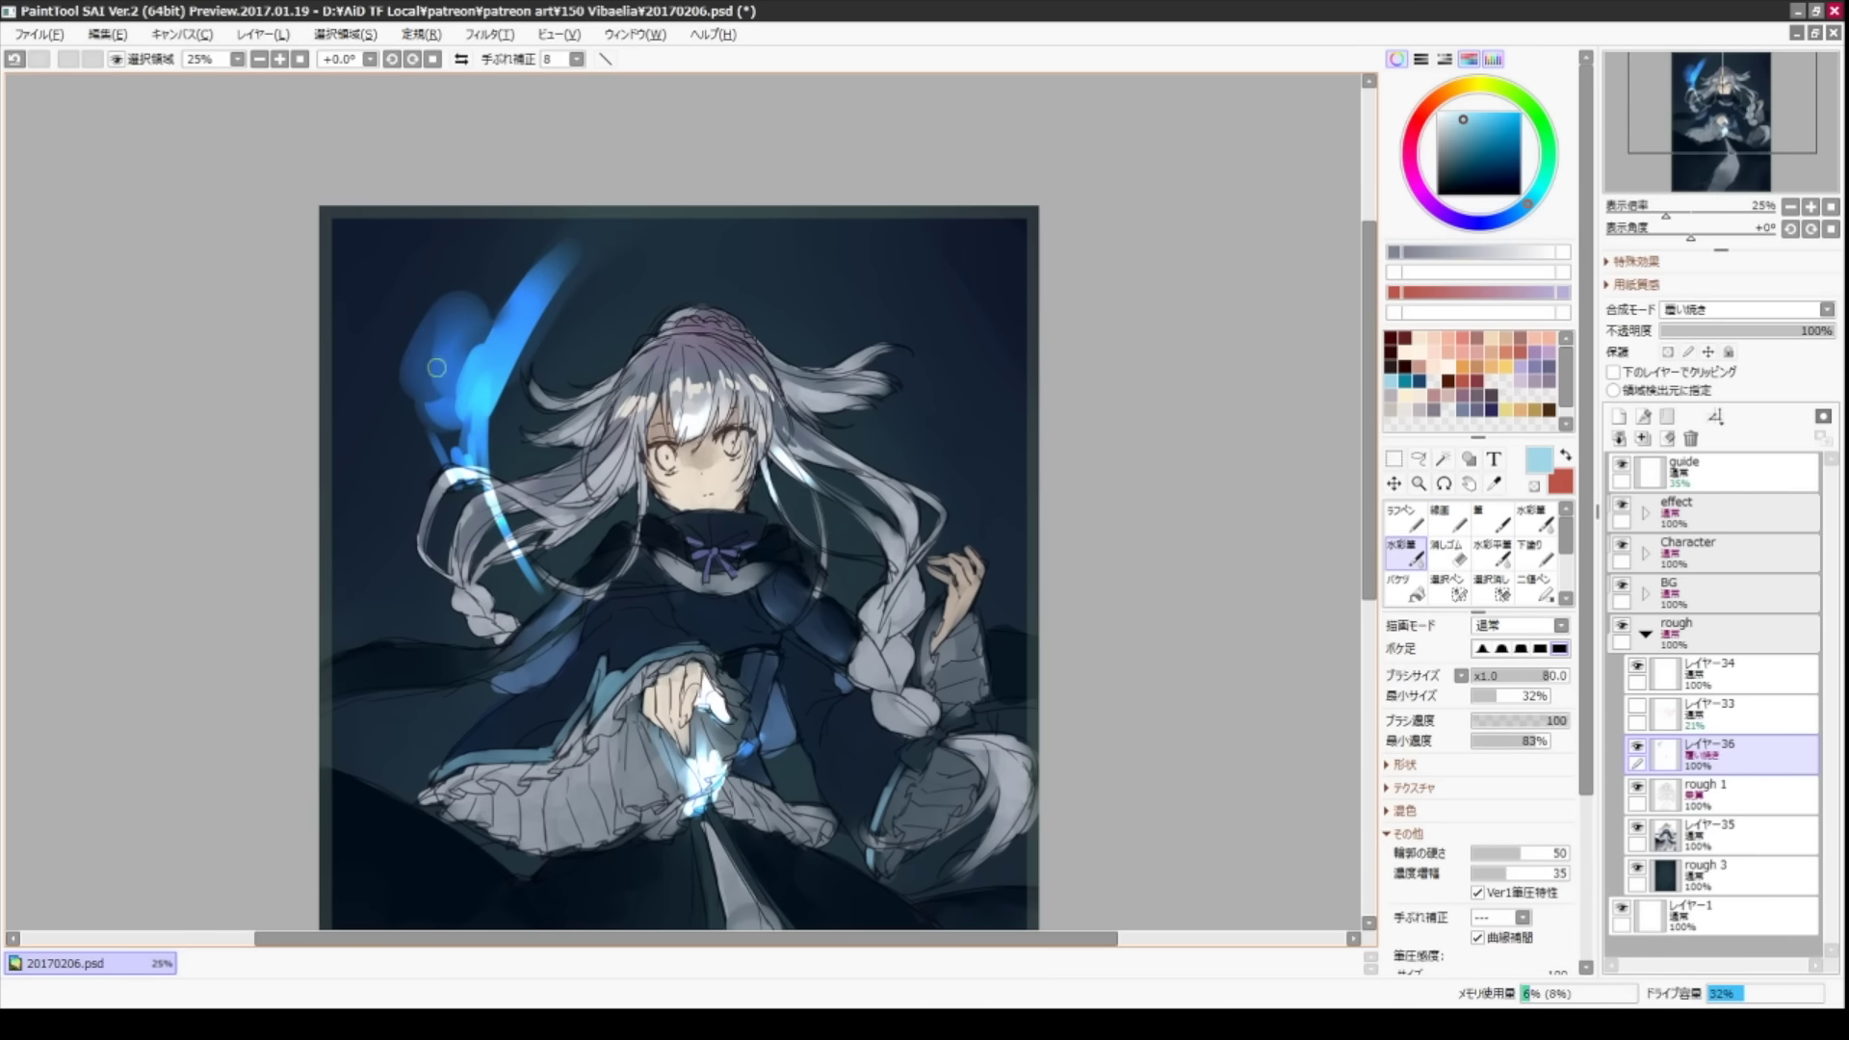
{"action": "left_click_drag", "start_coordinate": [443, 395], "coordinate": [539, 231]}
{"action": "left_click_drag", "start_coordinate": [933, 157], "coordinate": [876, 253]}
{"action": "mouse_move", "coordinate": [883, 267]}
{"action": "left_mouse_down"}
{"action": "mouse_move", "coordinate": [800, 395]}
{"action": "mouse_move", "coordinate": [1002, 293]}
{"action": "mouse_move", "coordinate": [770, 424]}
{"action": "left_mouse_up"}
- Spread a soft blue glow behind the head with a size 200 brush and add glowing streaks along the side hair and chest
{"action": "key", "text": "c"}
{"action": "left_click_drag", "start_coordinate": [708, 289], "coordinate": [471, 214]}
{"action": "key", "text": "b"}
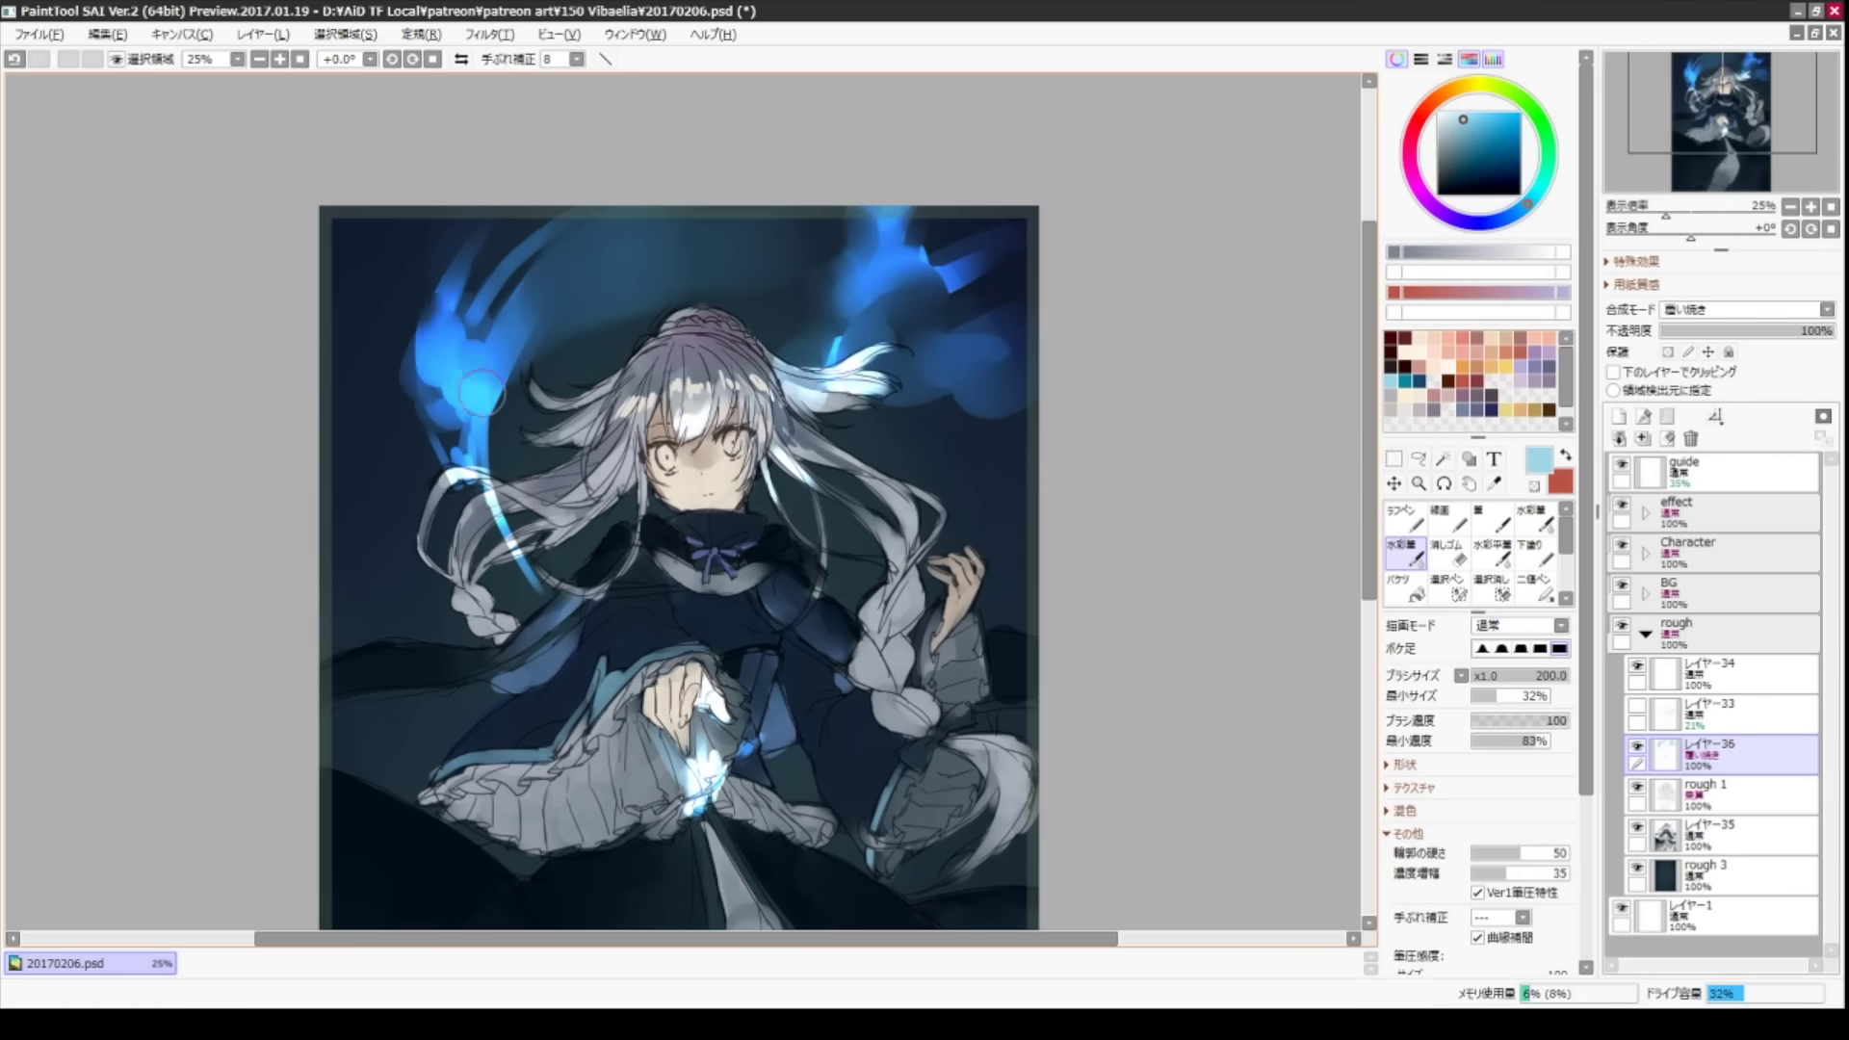
{"action": "mouse_move", "coordinate": [424, 289]}
{"action": "left_mouse_down"}
{"action": "mouse_move", "coordinate": [520, 578]}
{"action": "mouse_move", "coordinate": [559, 616]}
{"action": "left_mouse_up"}
{"action": "left_click_drag", "start_coordinate": [824, 585], "coordinate": [742, 705]}
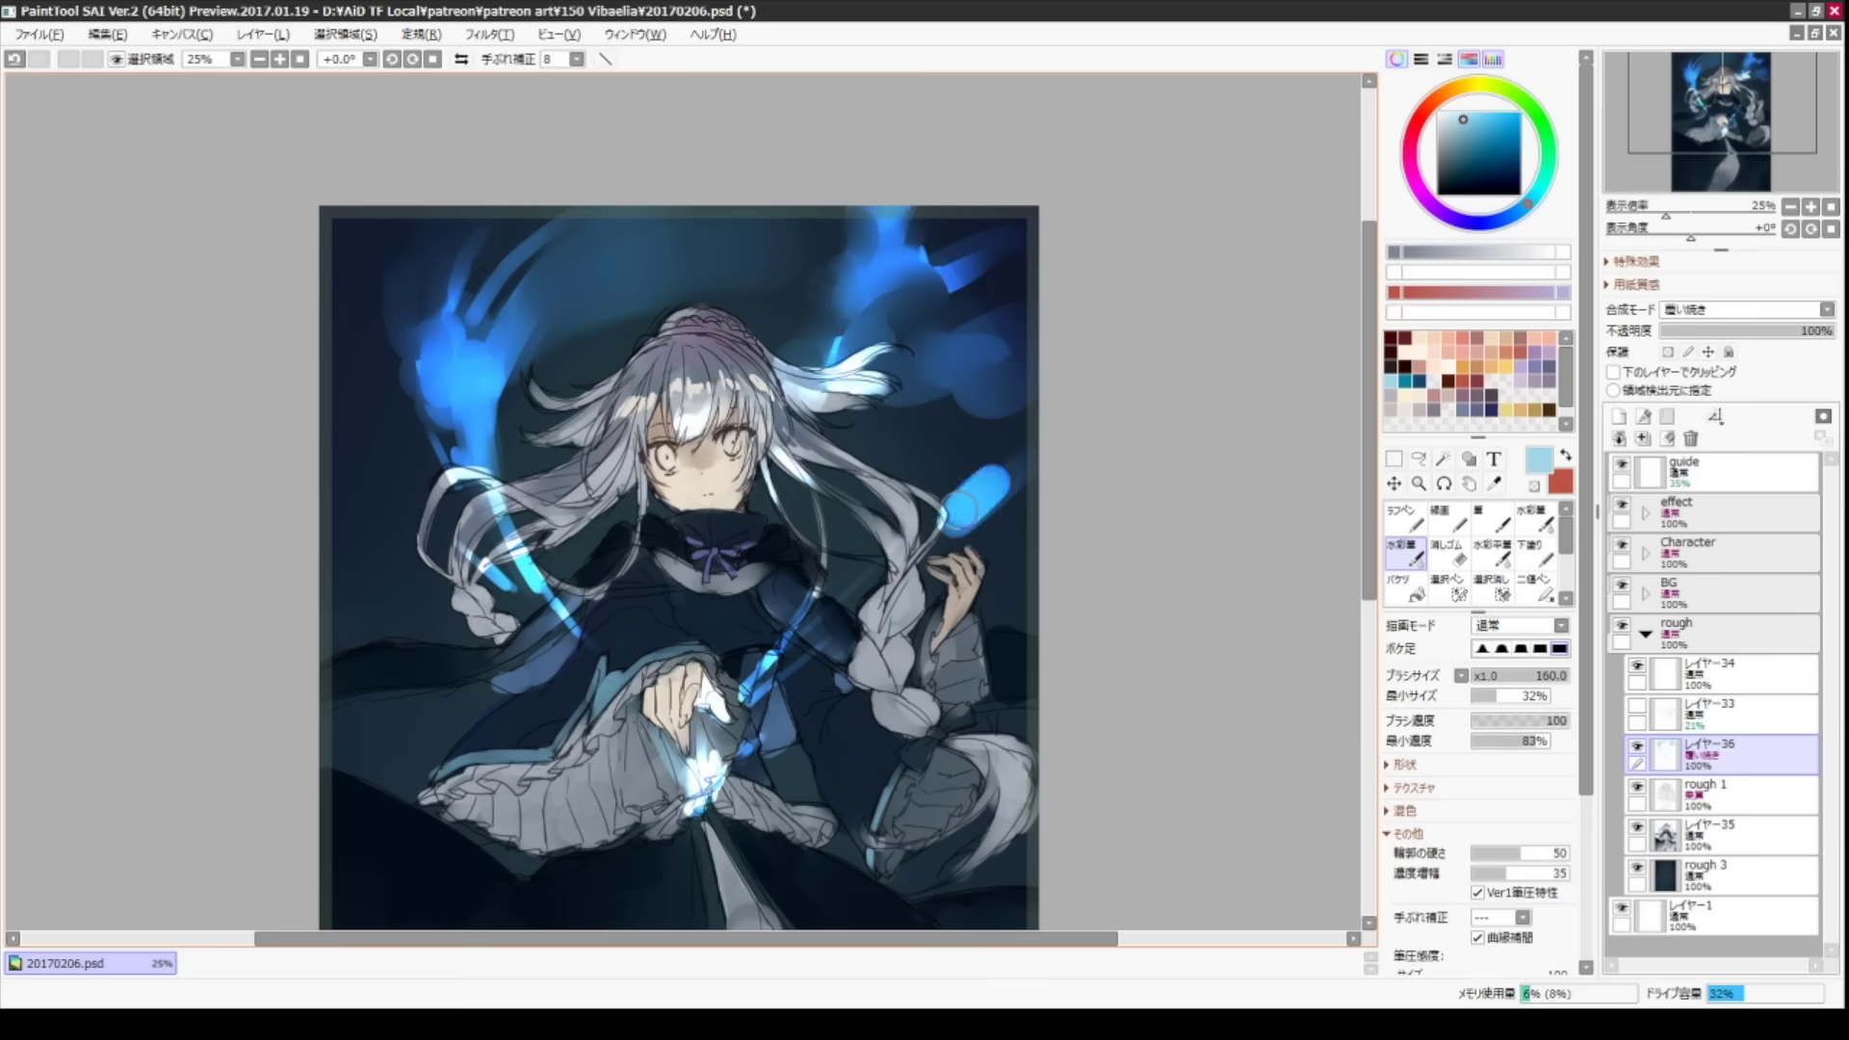
- Paint a blue flame above the raised hand and add glowing streaks beside the face and over the chest
{"action": "left_click_drag", "start_coordinate": [1023, 457], "coordinate": [942, 536]}
{"action": "left_click_drag", "start_coordinate": [1021, 424], "coordinate": [939, 531]}
{"action": "left_click_drag", "start_coordinate": [804, 429], "coordinate": [746, 501]}
{"action": "left_click_drag", "start_coordinate": [790, 381], "coordinate": [732, 507]}
{"action": "left_click_drag", "start_coordinate": [838, 422], "coordinate": [771, 483]}
{"action": "key", "text": "n"}
{"action": "left_click_drag", "start_coordinate": [756, 602], "coordinate": [727, 659]}
{"action": "left_click_drag", "start_coordinate": [847, 549], "coordinate": [823, 573]}
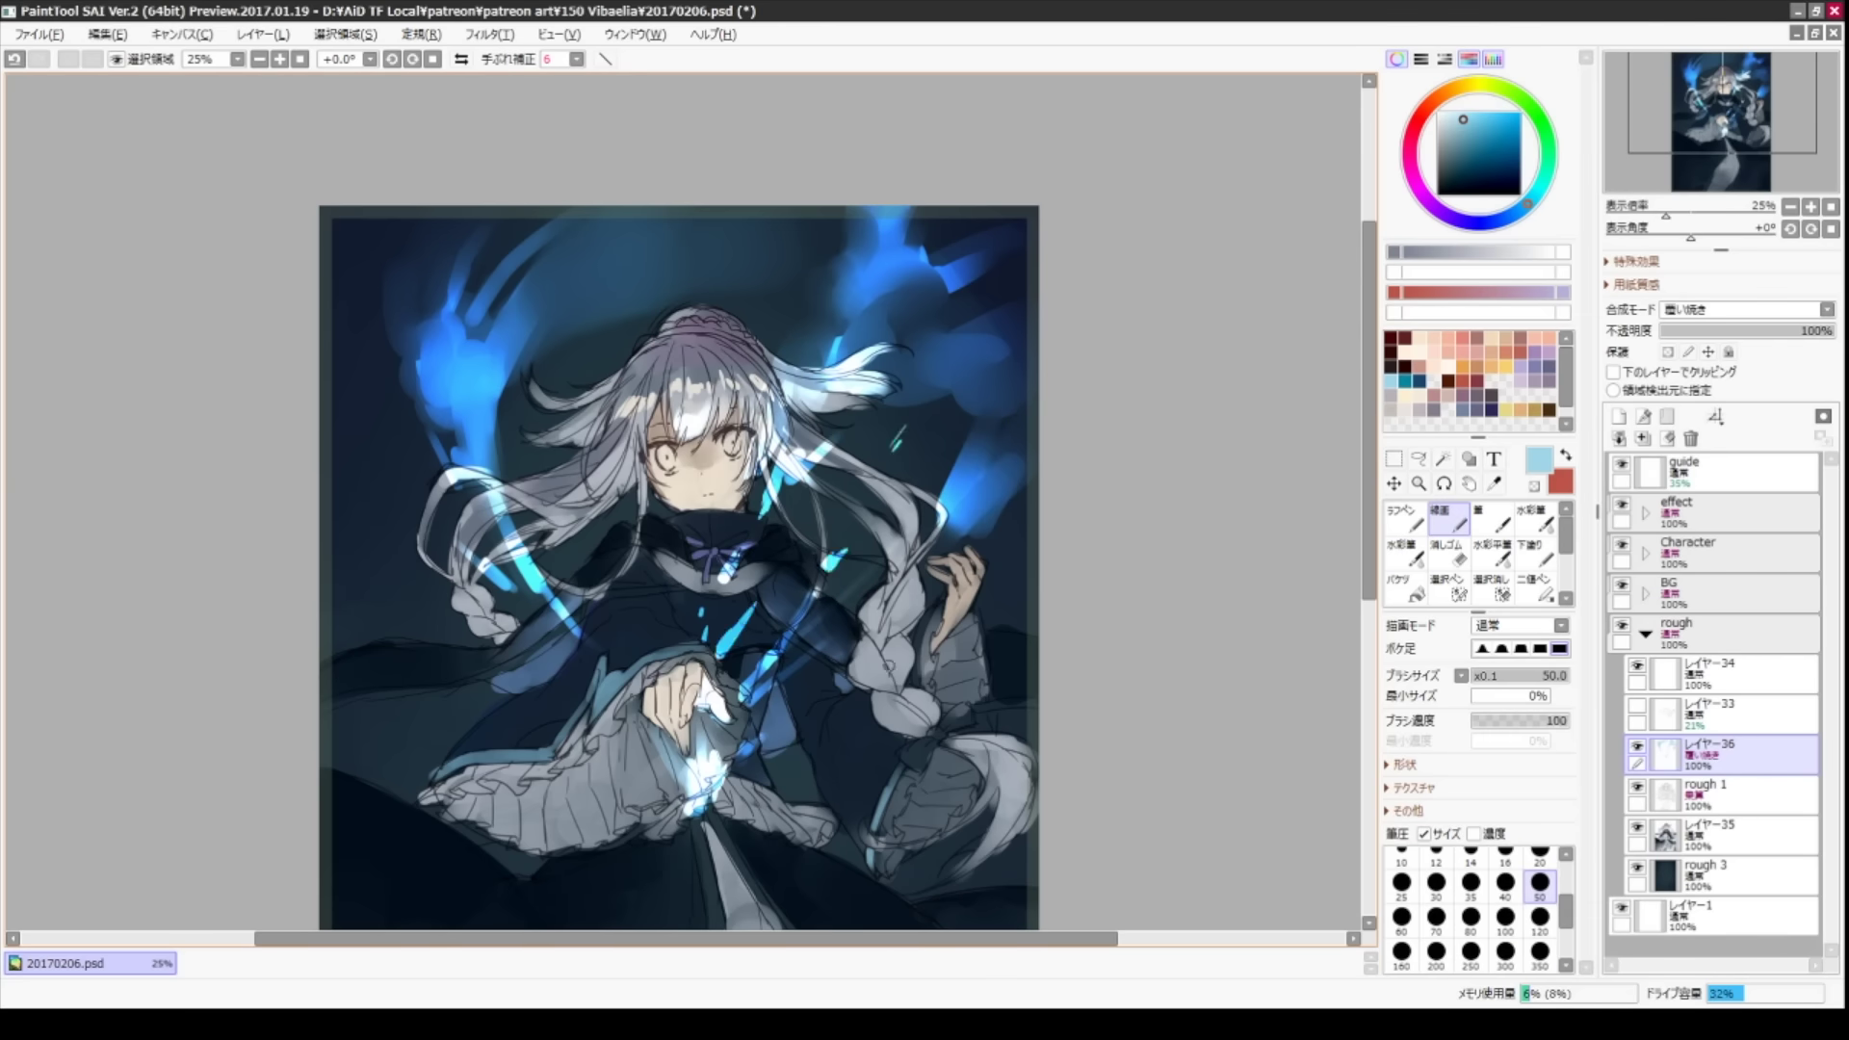
- Add pointed flames beside the small braid and bright sparks over the sleeve frills with a size 50 line pen
{"action": "left_click_drag", "start_coordinate": [823, 785], "coordinate": [785, 778]}
{"action": "left_click_drag", "start_coordinate": [491, 583], "coordinate": [352, 674]}
{"action": "left_click_drag", "start_coordinate": [453, 511], "coordinate": [337, 655]}
{"action": "left_click_drag", "start_coordinate": [571, 776], "coordinate": [525, 819]}
- Add short glowing flame streaks above the head with a size 100 watercolour brush
{"action": "key", "text": "b"}
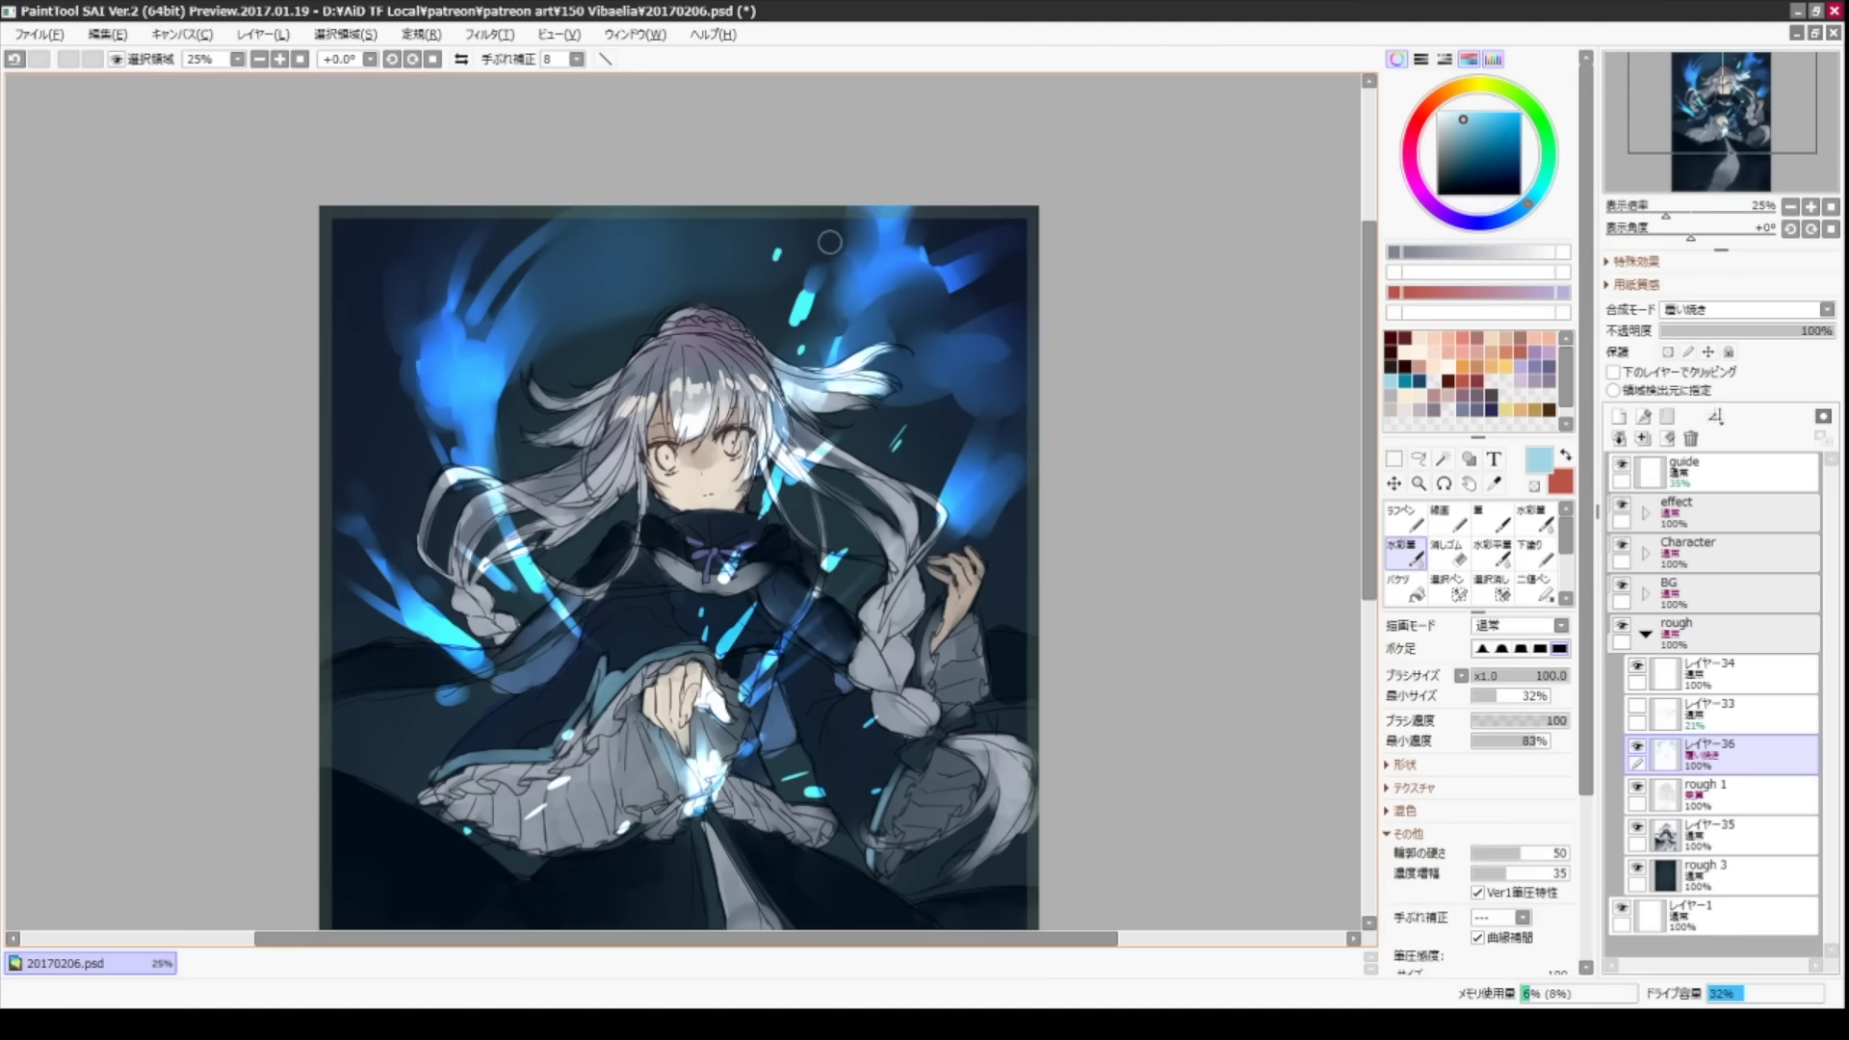
{"action": "left_click_drag", "start_coordinate": [799, 289], "coordinate": [790, 332]}
{"action": "left_click_drag", "start_coordinate": [794, 246], "coordinate": [775, 207]}
{"action": "mouse_move", "coordinate": [612, 341]}
{"action": "left_mouse_down"}
{"action": "mouse_move", "coordinate": [591, 305]}
{"action": "mouse_move", "coordinate": [621, 236]}
{"action": "left_mouse_up"}
{"action": "key", "text": "ctrl+z"}
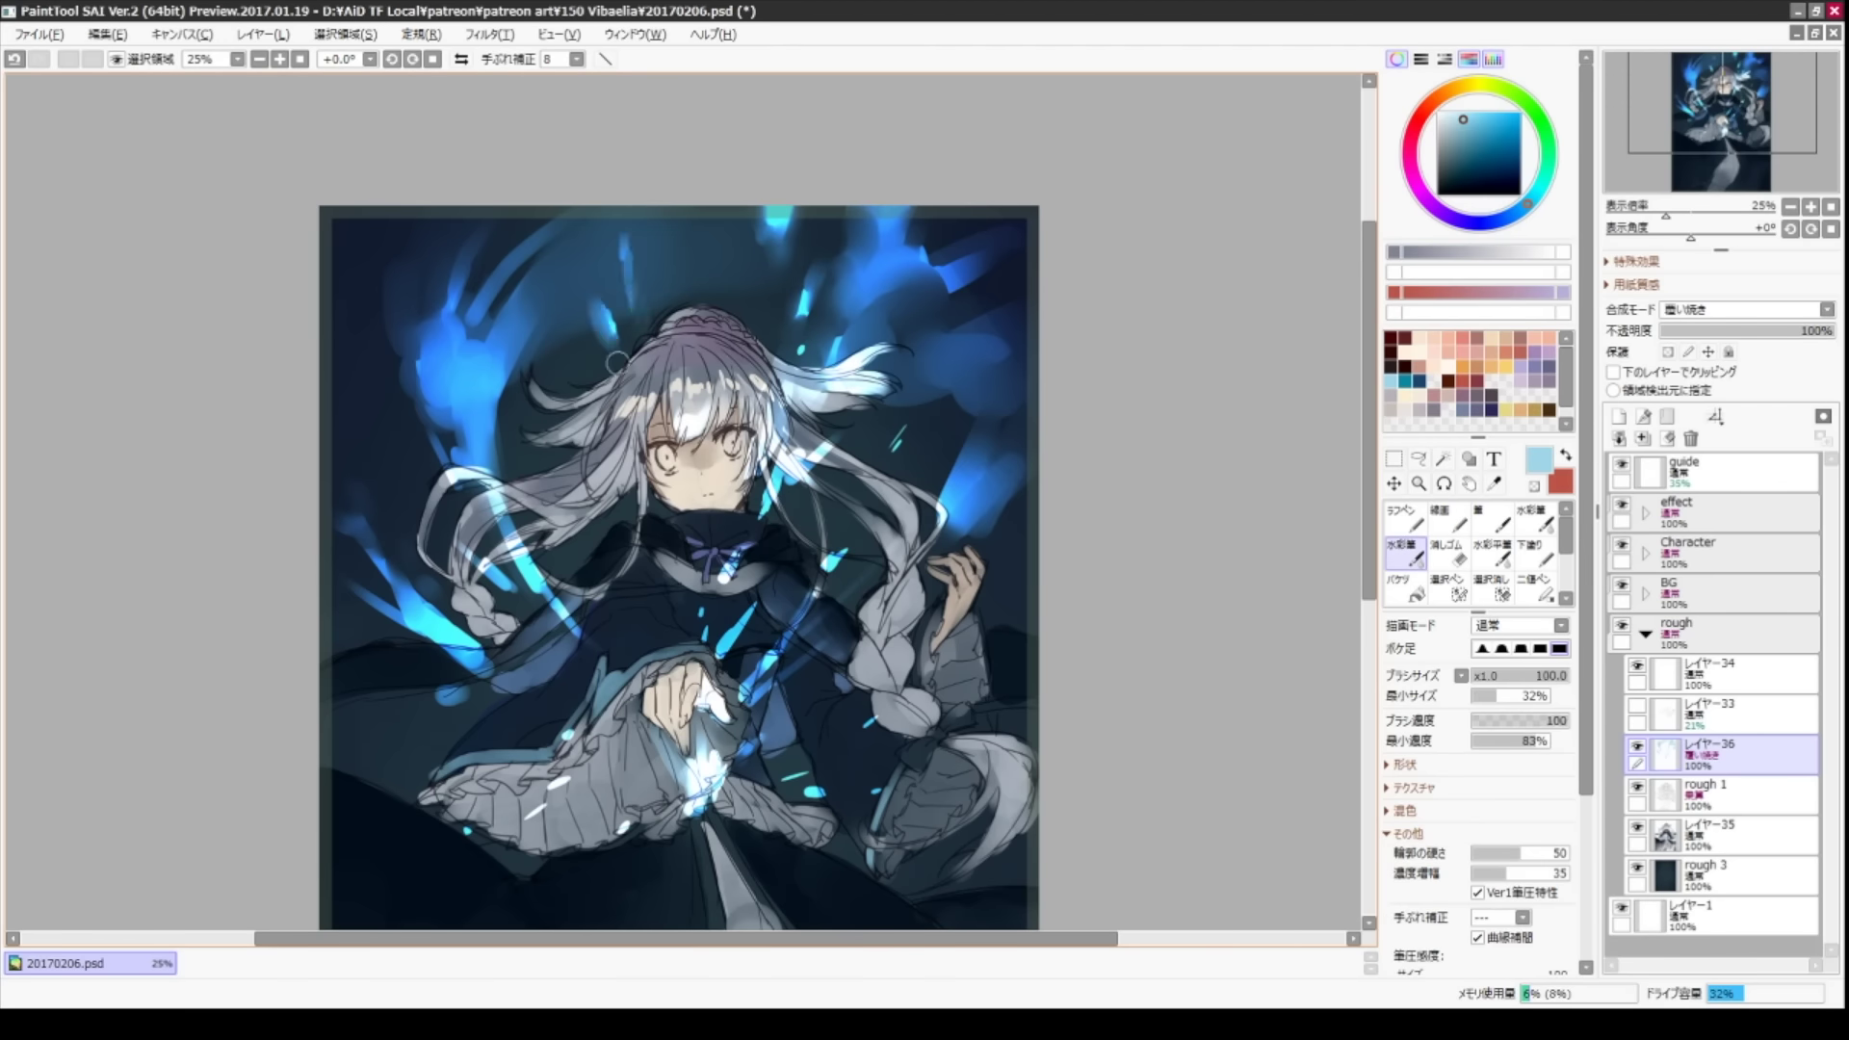
- Brighten the flame by the raised hand and add glowing strokes over the large braid and the far sleeve's frills
{"action": "mouse_move", "coordinate": [1064, 346]}
{"action": "left_mouse_down"}
{"action": "mouse_move", "coordinate": [953, 534]}
{"action": "mouse_move", "coordinate": [968, 558]}
{"action": "mouse_move", "coordinate": [878, 674]}
{"action": "left_mouse_up"}
{"action": "key", "text": "n"}
{"action": "left_click_drag", "start_coordinate": [924, 675], "coordinate": [963, 573]}
{"action": "left_click_drag", "start_coordinate": [486, 615], "coordinate": [462, 624]}
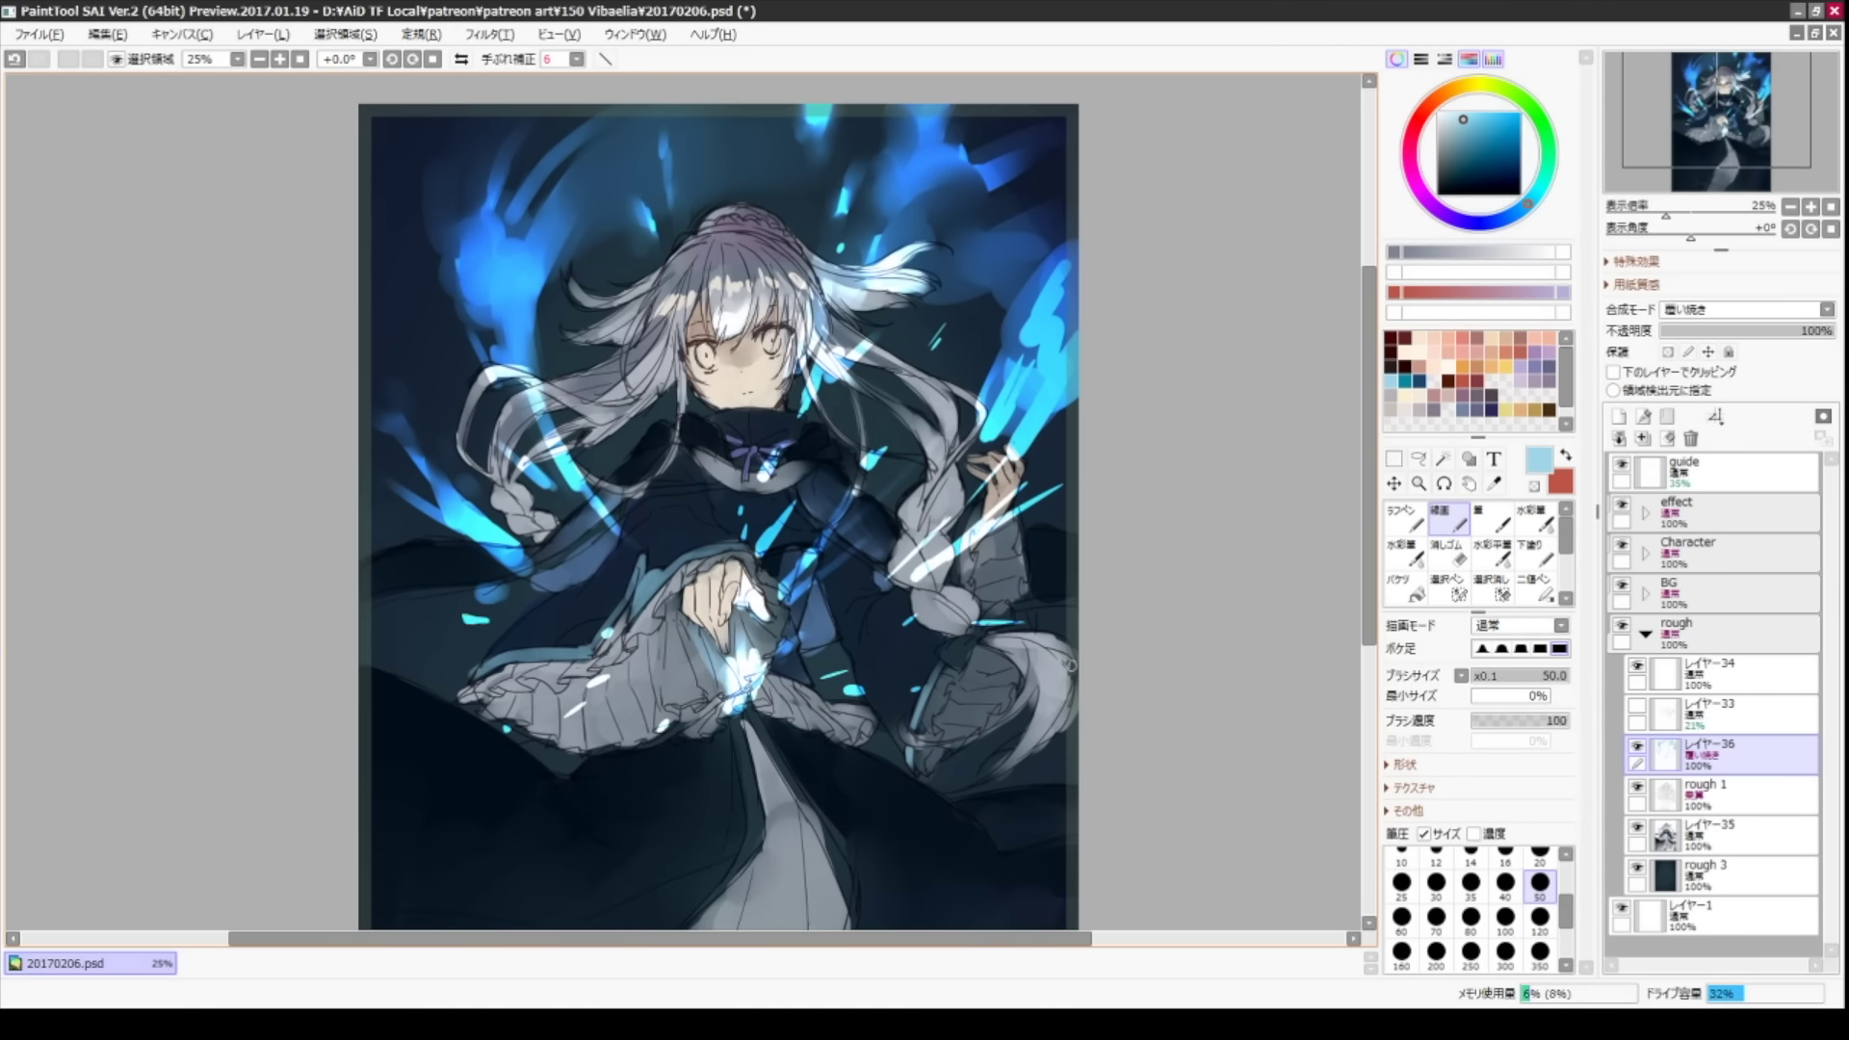
{"action": "left_click_drag", "start_coordinate": [1011, 686], "coordinate": [944, 740]}
{"action": "left_click", "coordinate": [1437, 882]}
{"action": "mouse_move", "coordinate": [1069, 684]}
{"action": "left_mouse_down"}
{"action": "mouse_move", "coordinate": [930, 804]}
{"action": "mouse_move", "coordinate": [993, 713]}
{"action": "left_mouse_up"}
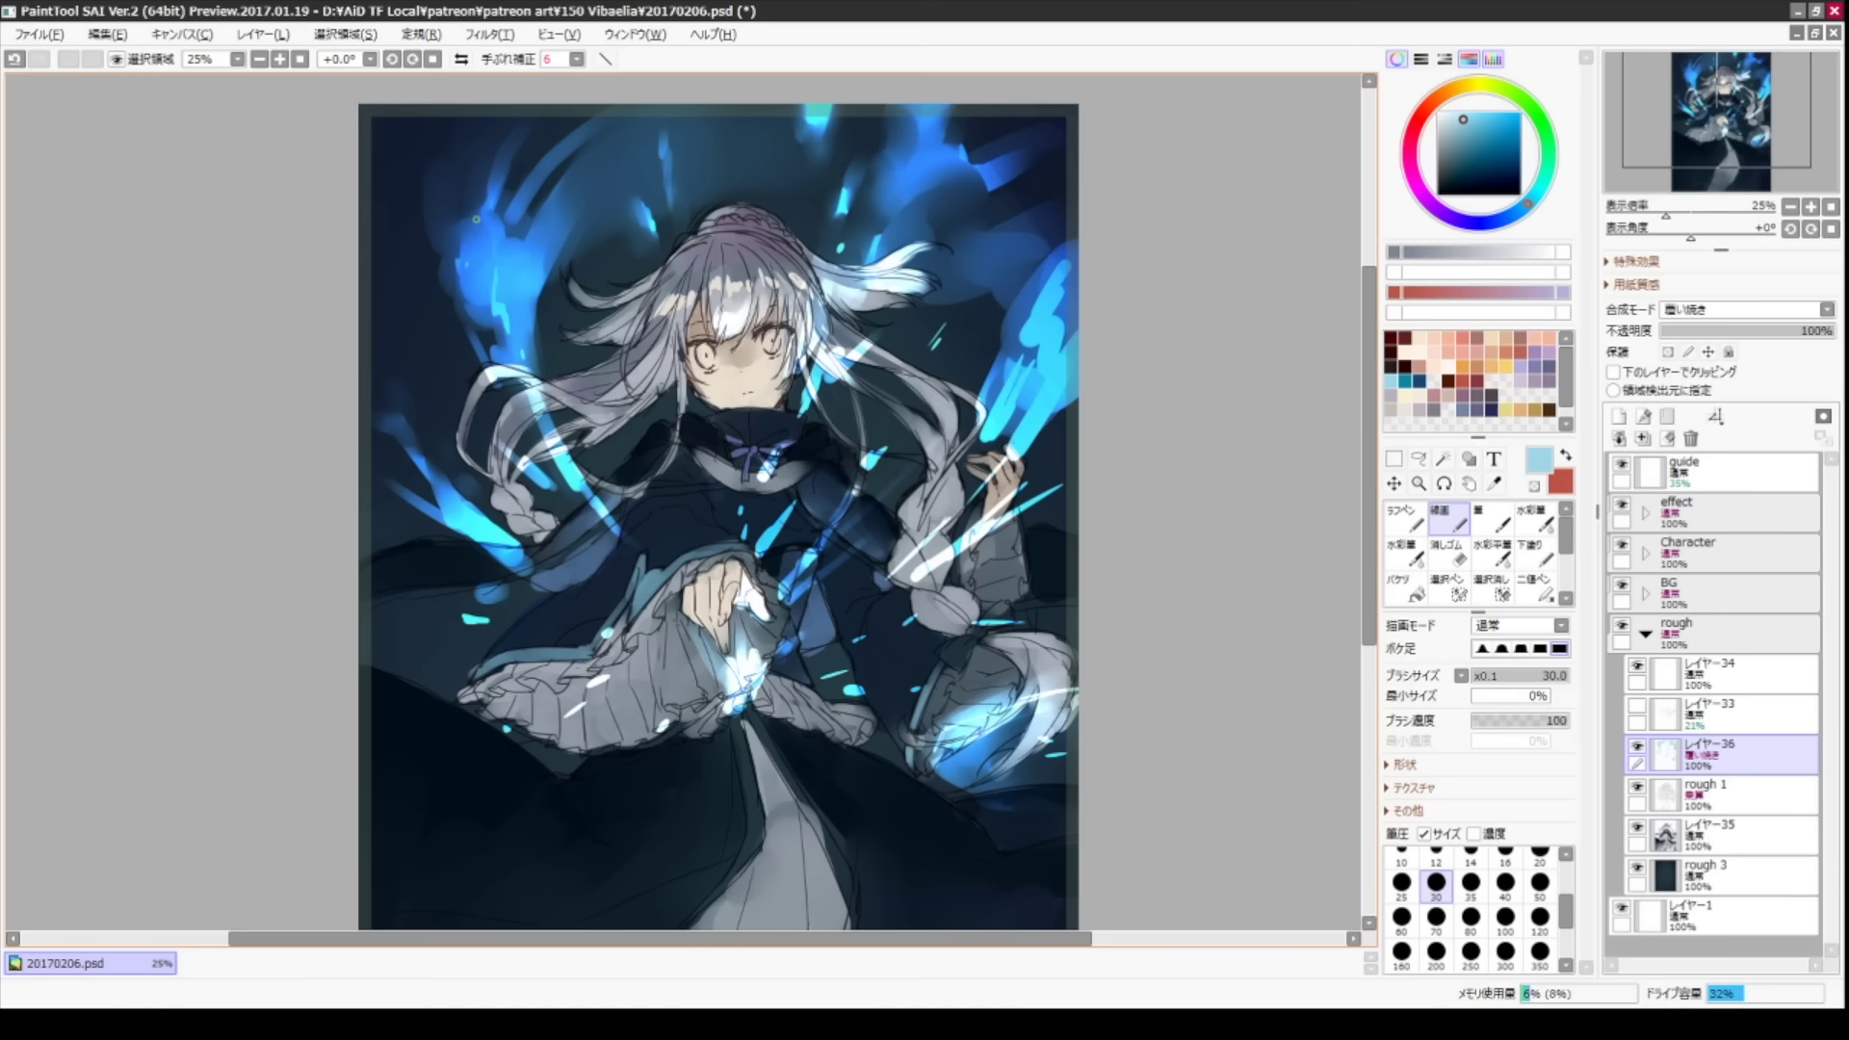
- Scatter small light blue sparks around the figure and background with a size 30 line pen
{"action": "left_click", "coordinate": [413, 154]}
{"action": "left_click_drag", "start_coordinate": [422, 197], "coordinate": [428, 216]}
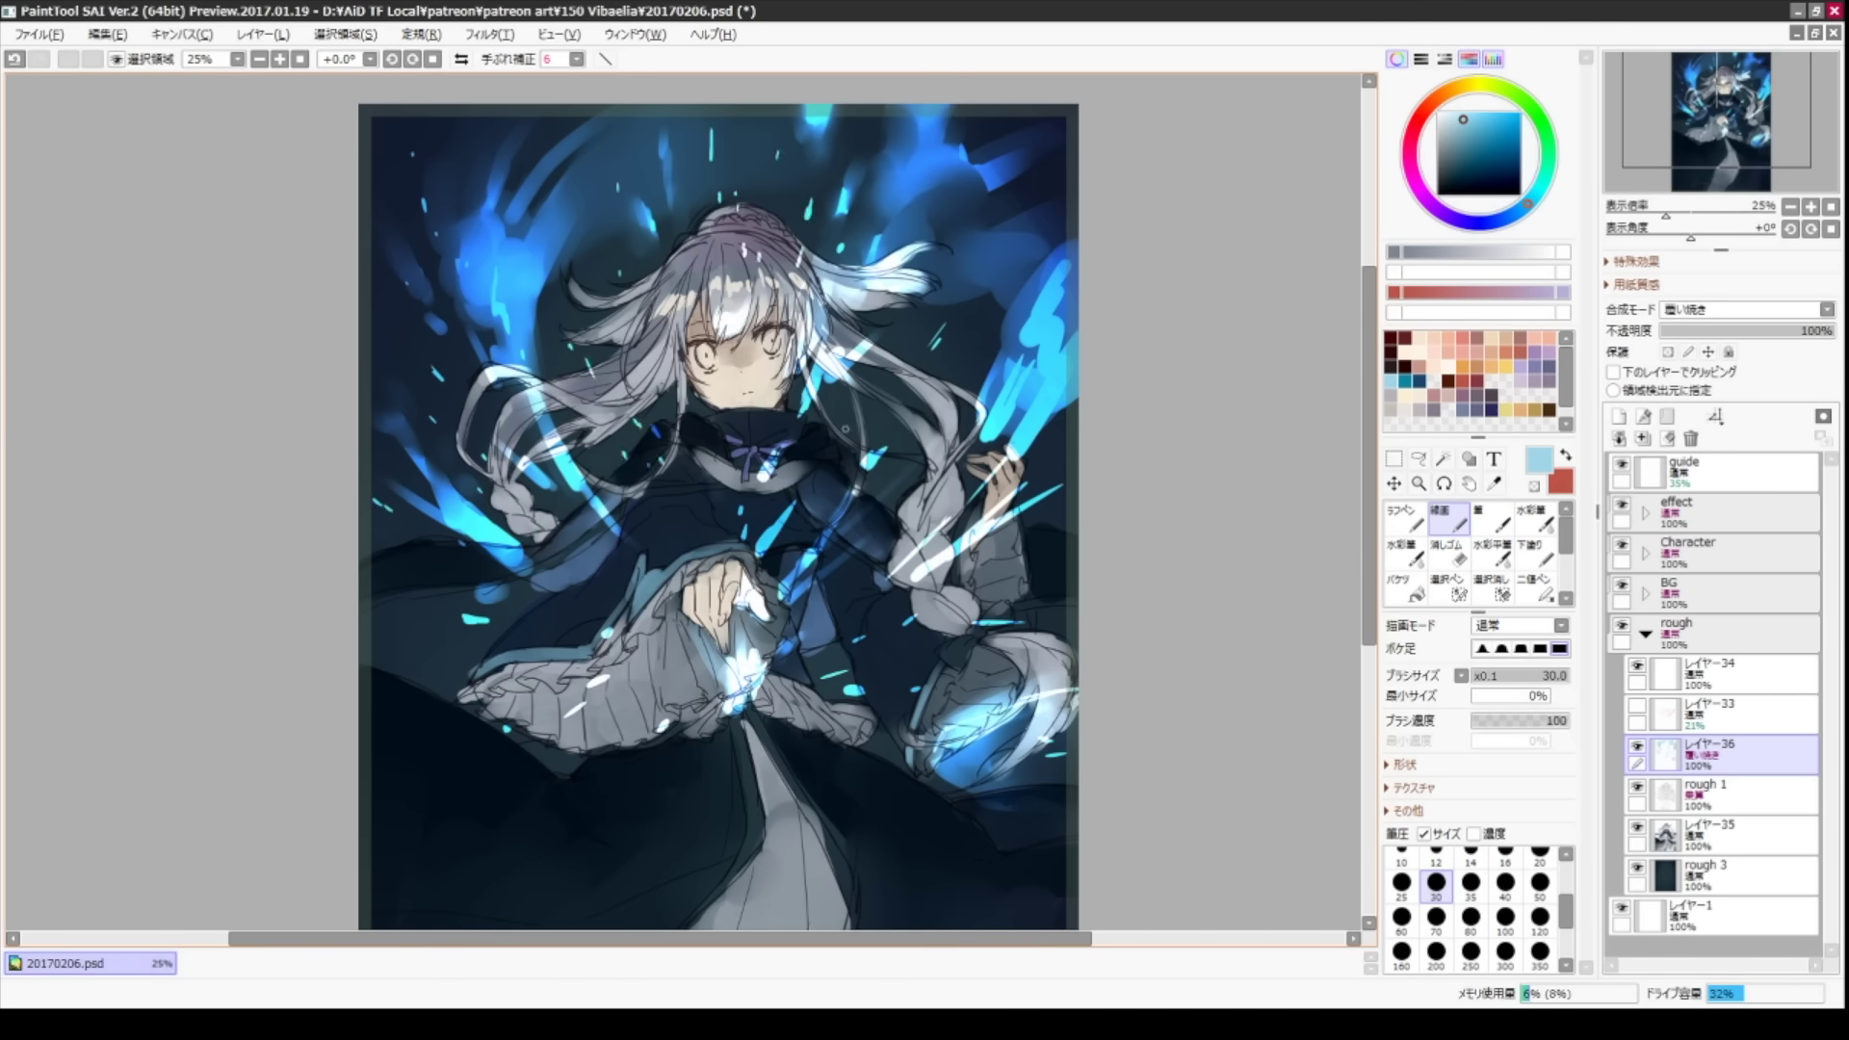
{"action": "left_click", "coordinate": [529, 621]}
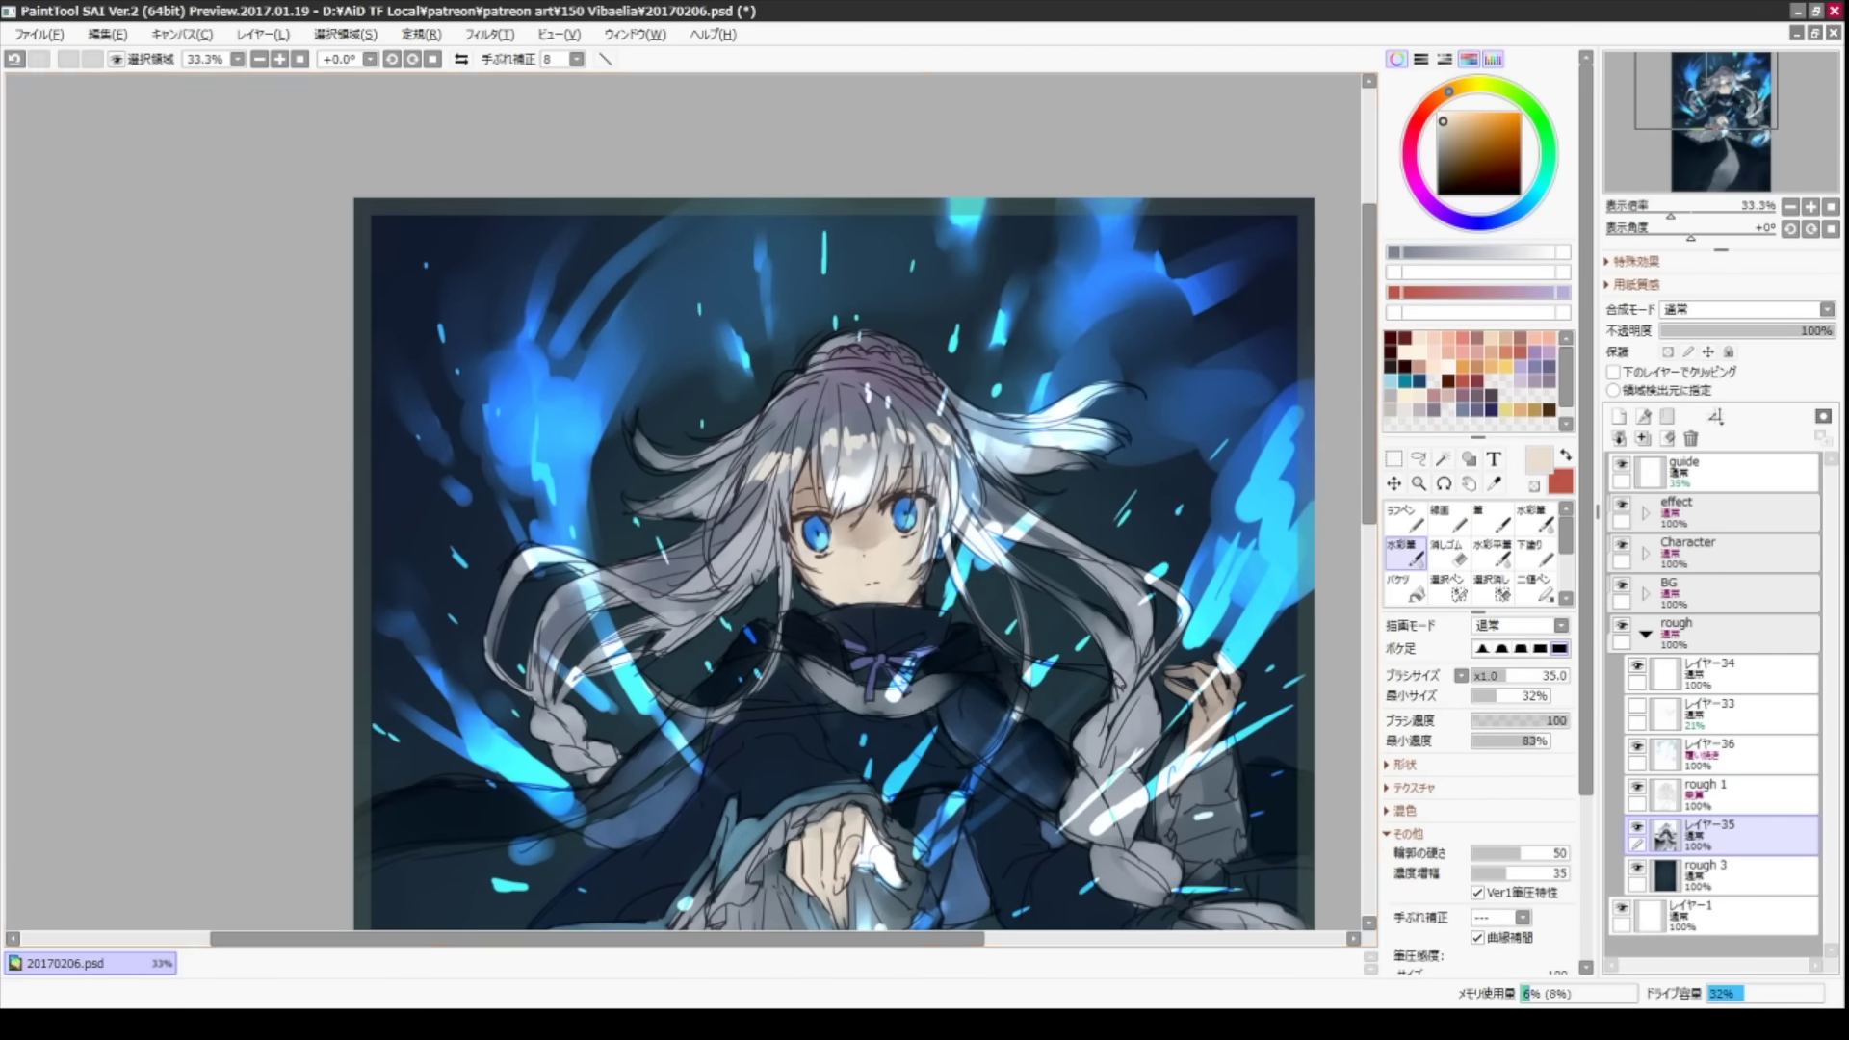
- Adjust the hue and saturation of the character's colour layer
{"action": "key", "text": "n"}
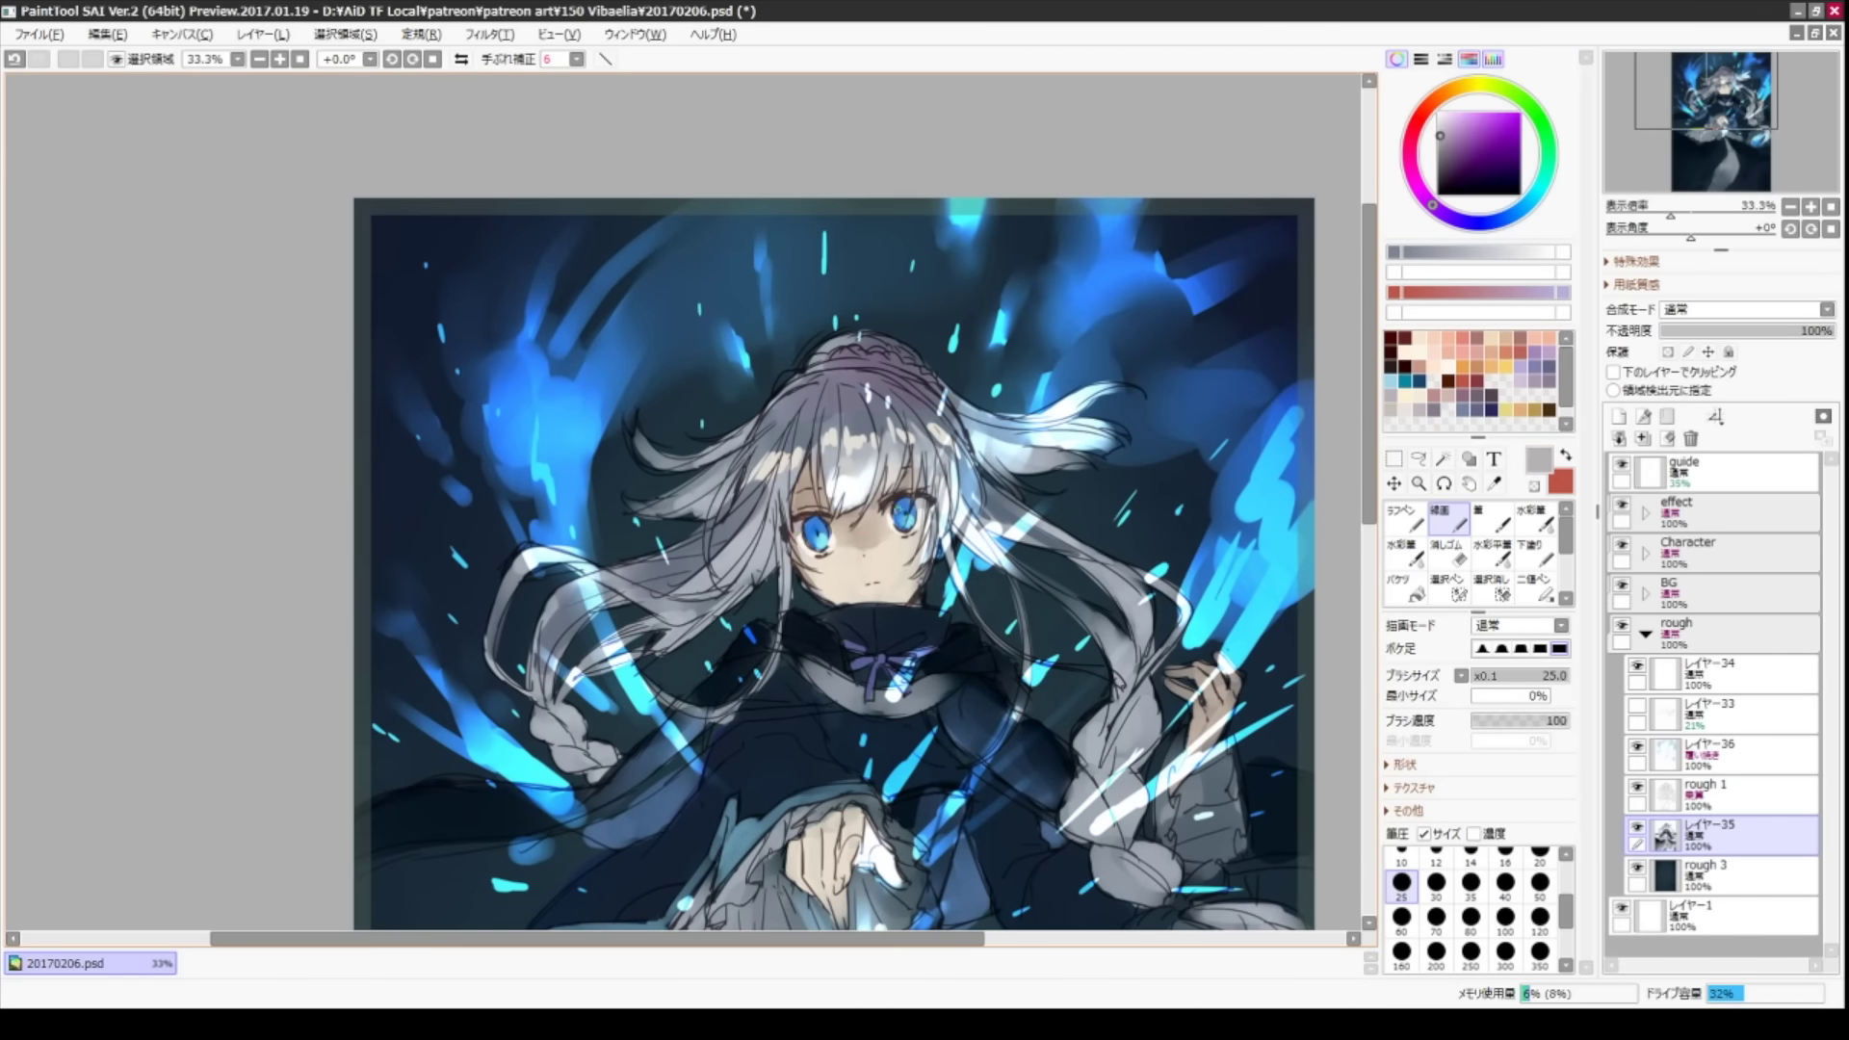
{"action": "key", "text": "minus"}
{"action": "key", "text": "ctrl+u"}
{"action": "key", "text": "Return"}
{"action": "key", "text": "c"}
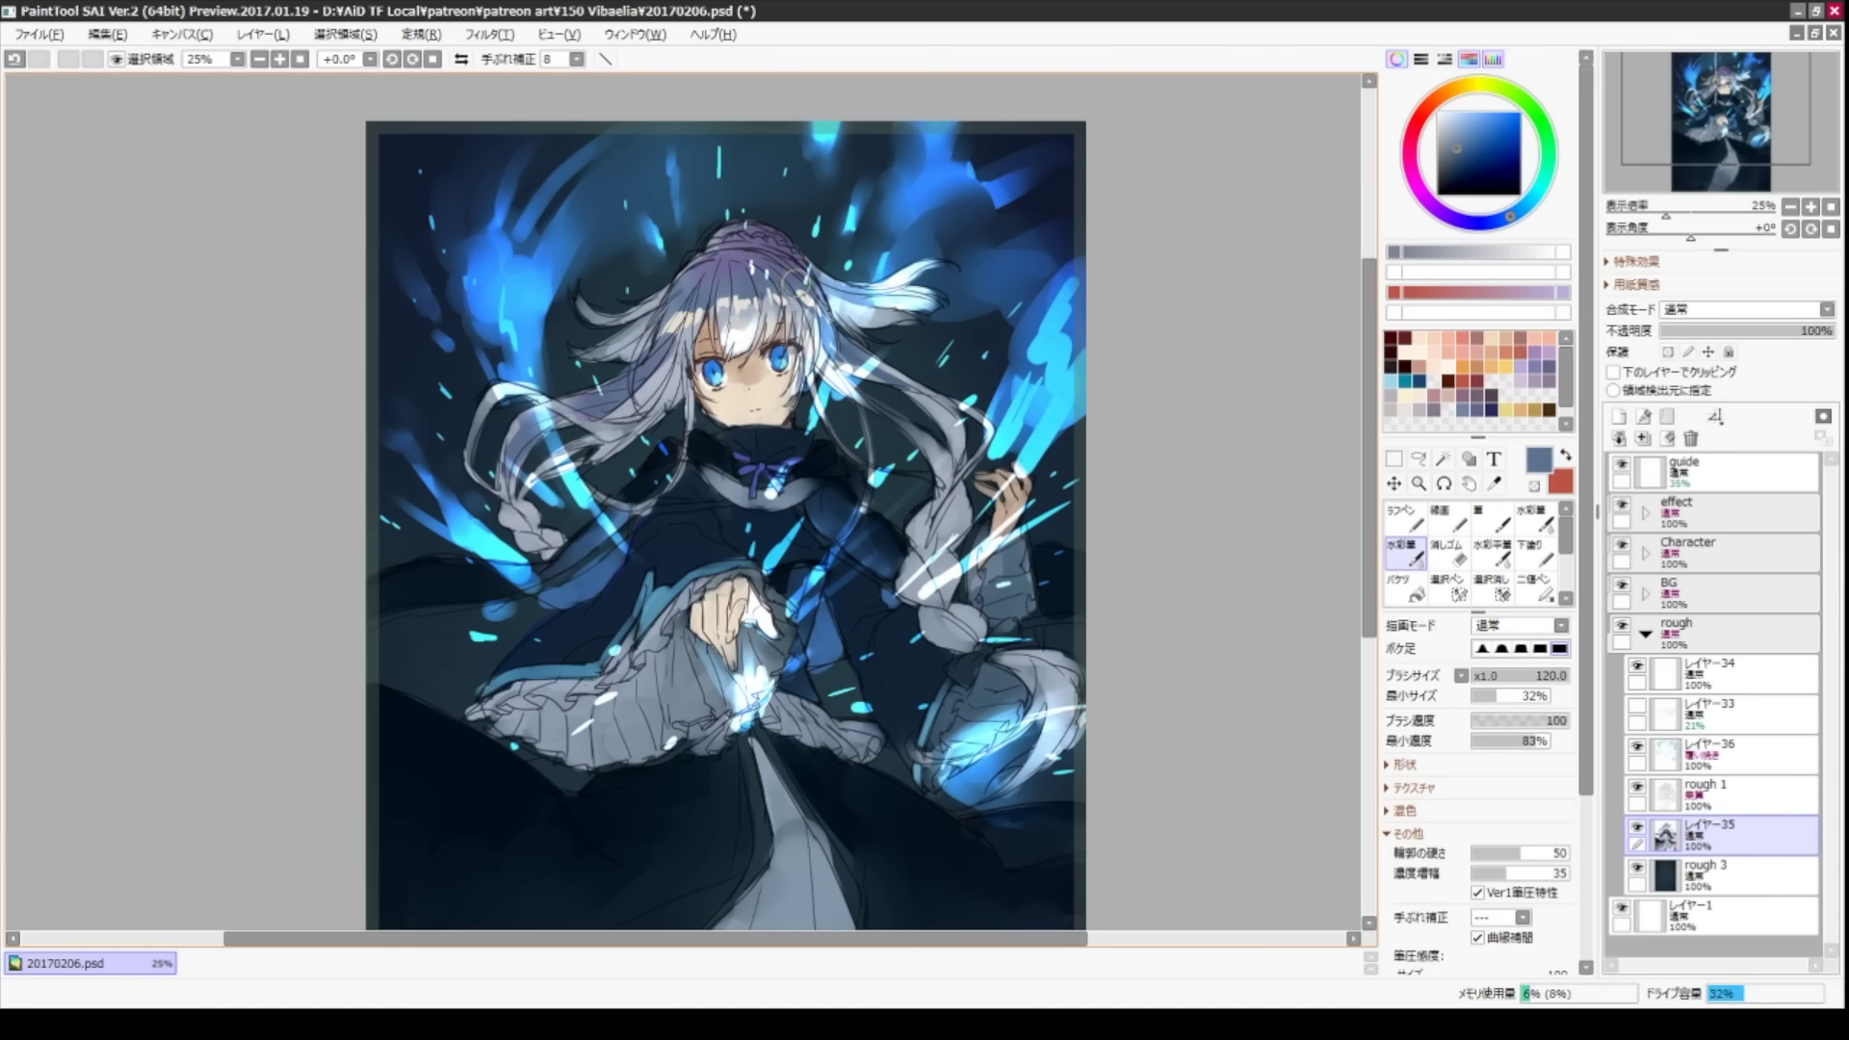
- Paint a soft pink blush across the nose and cheeks with a size 70 watercolour brush
{"action": "left_click", "coordinate": [742, 410], "text": "alt"}
{"action": "key", "text": "bracketleft"}
{"action": "key", "text": "bracketleft"}
{"action": "key", "text": "bracketleft"}
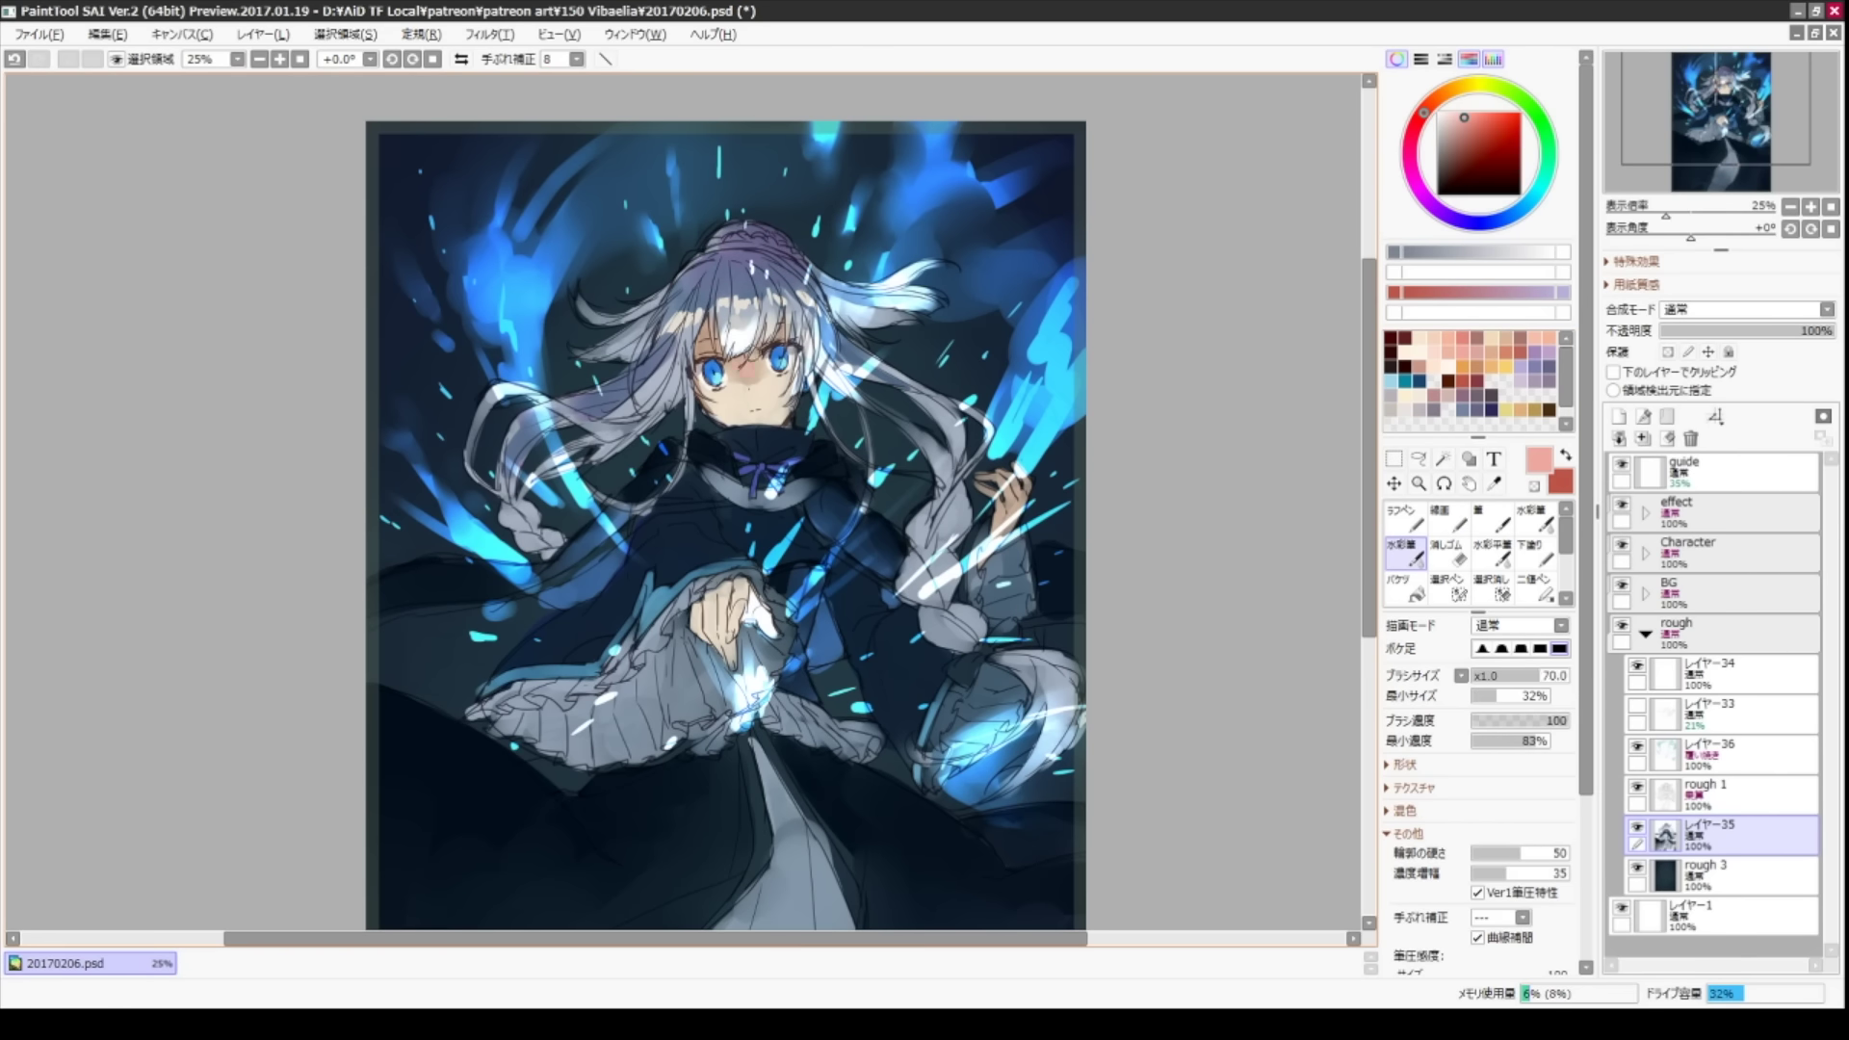
{"action": "left_click_drag", "start_coordinate": [718, 380], "coordinate": [771, 400]}
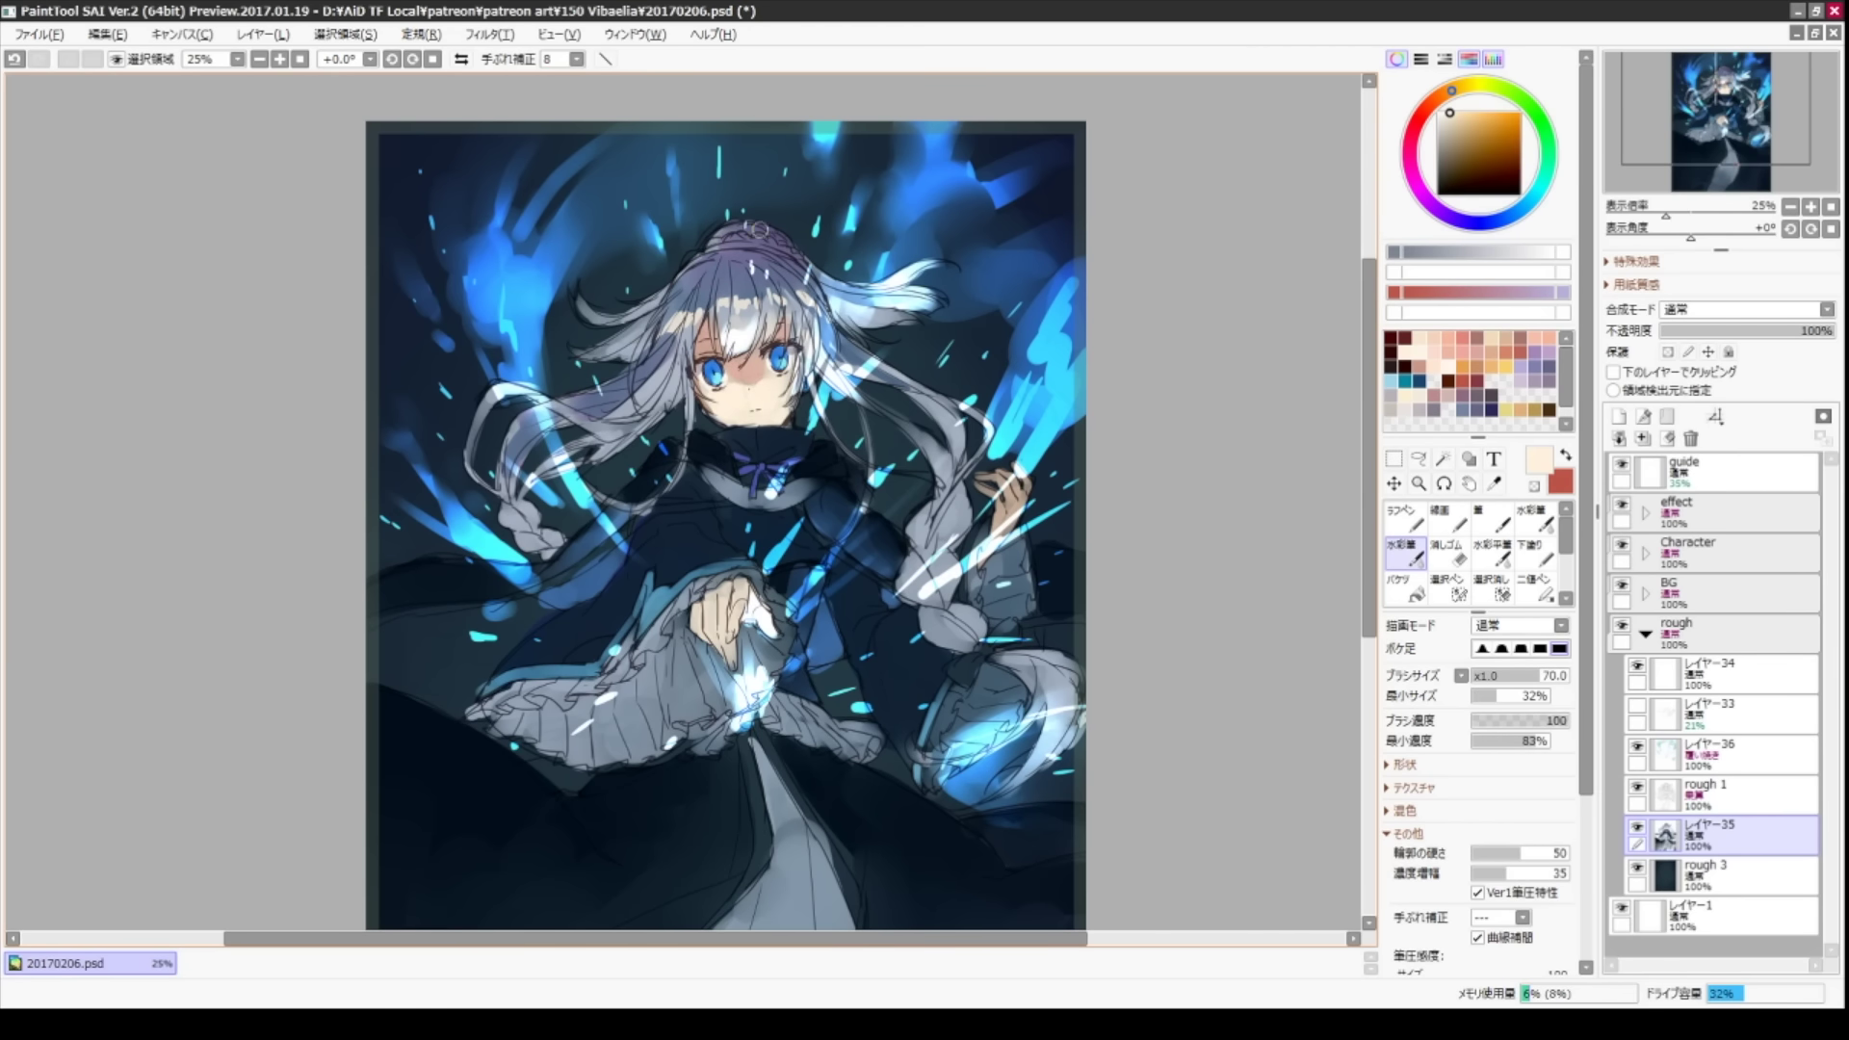
- On a new layer above the character's colours, paint a broad lavender ribbon sweeping across the background above and beside the head
{"action": "key", "text": "ctrl+shift+n"}
{"action": "key", "text": "bracketright"}
{"action": "key", "text": "bracketright"}
{"action": "key", "text": "bracketright"}
{"action": "key", "text": "bracketright"}
{"action": "key", "text": "bracketright"}
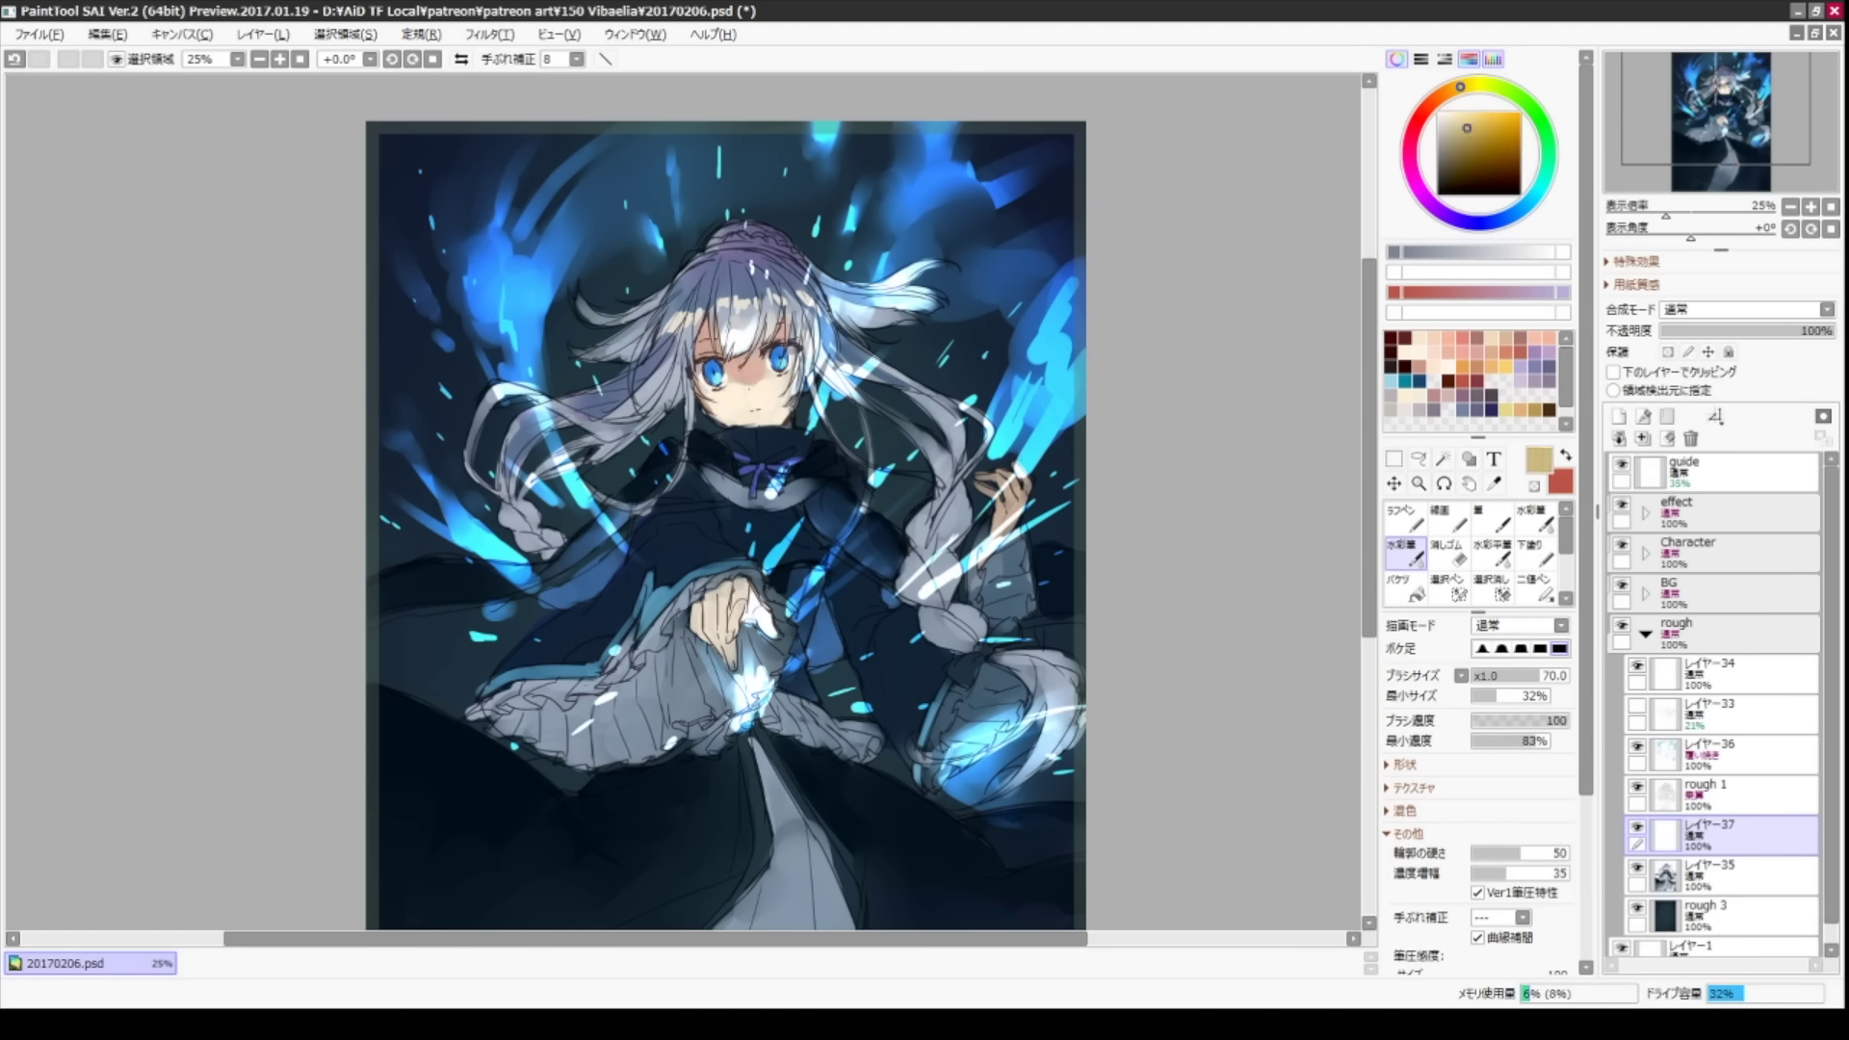
{"action": "left_click", "coordinate": [674, 279], "text": "alt"}
{"action": "left_click_drag", "start_coordinate": [605, 146], "coordinate": [692, 156]}
{"action": "key", "text": "ctrl+z"}
{"action": "mouse_move", "coordinate": [481, 197]}
{"action": "left_mouse_down"}
{"action": "mouse_move", "coordinate": [992, 318]}
{"action": "mouse_move", "coordinate": [587, 477]}
{"action": "left_mouse_up"}
- Sweep thin lavender ribbon strokes in wide arcs around the head and past the raised hand with a size 35 watercolour brush
{"action": "key", "text": "bracketleft"}
{"action": "key", "text": "bracketleft"}
{"action": "key", "text": "bracketleft"}
{"action": "key", "text": "bracketleft"}
{"action": "key", "text": "bracketleft"}
{"action": "key", "text": "bracketleft"}
{"action": "key", "text": "bracketleft"}
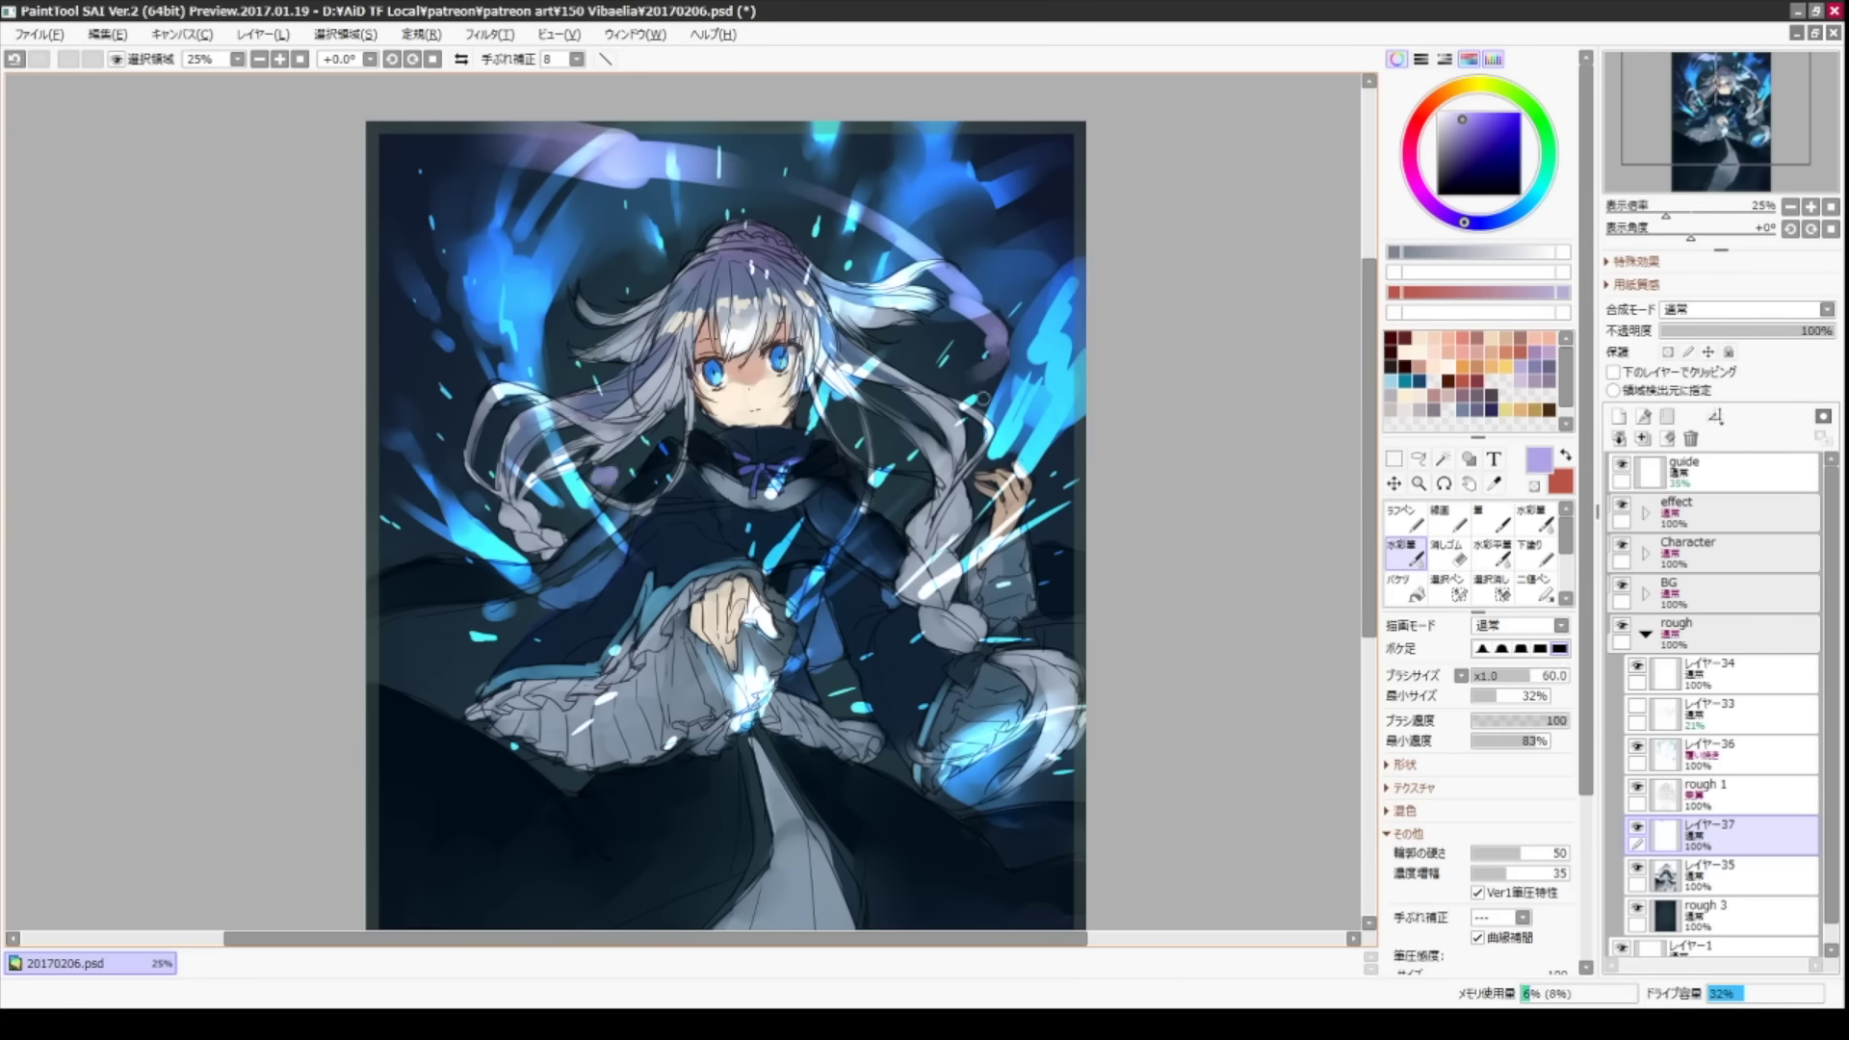
{"action": "left_click_drag", "start_coordinate": [370, 414], "coordinate": [953, 139]}
{"action": "left_click_drag", "start_coordinate": [395, 462], "coordinate": [1084, 139]}
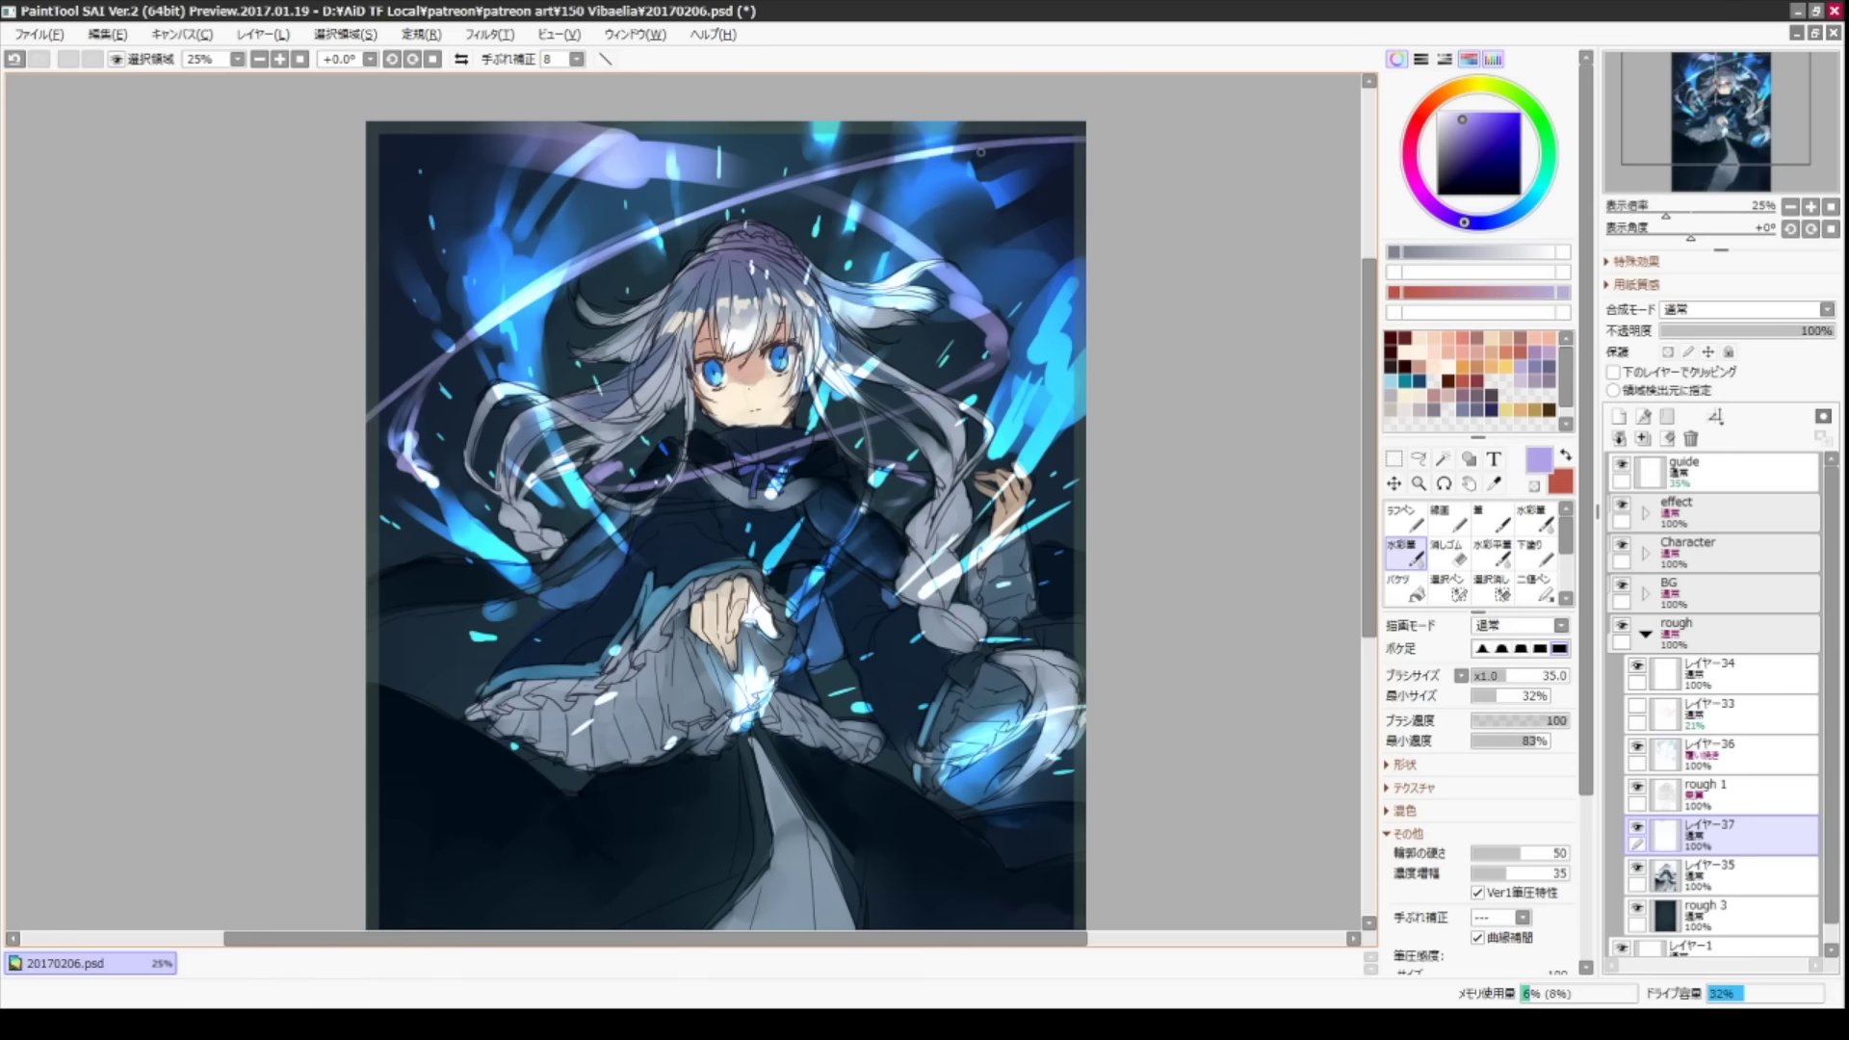
{"action": "left_click_drag", "start_coordinate": [924, 154], "coordinate": [1060, 462]}
{"action": "left_click_drag", "start_coordinate": [997, 279], "coordinate": [1083, 462]}
- Add lavender shading to the large braid and continue the ribbon across the chest, past the small braid and over the sleeves
{"action": "key", "text": "n"}
{"action": "key", "text": "c"}
{"action": "left_click_drag", "start_coordinate": [919, 409], "coordinate": [910, 496]}
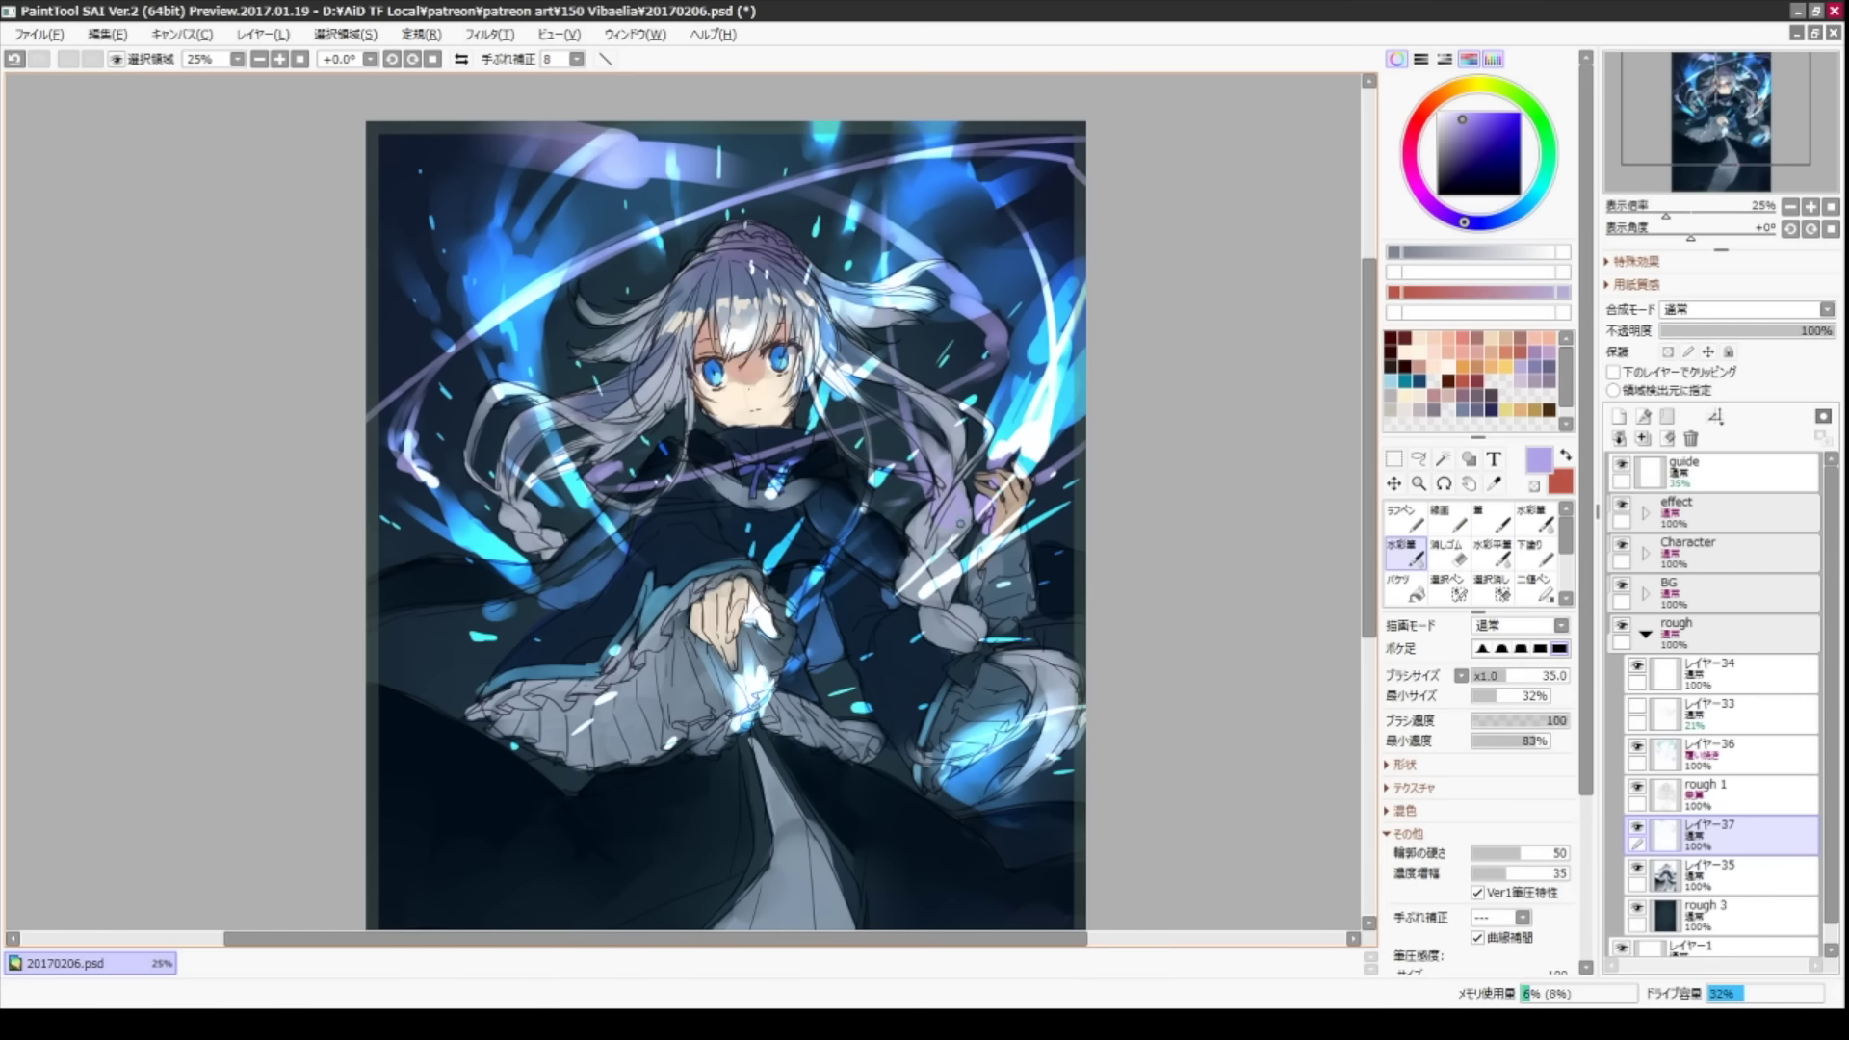
{"action": "left_click_drag", "start_coordinate": [927, 328], "coordinate": [963, 530]}
{"action": "left_click_drag", "start_coordinate": [799, 470], "coordinate": [891, 448]}
{"action": "left_click_drag", "start_coordinate": [386, 491], "coordinate": [427, 540]}
{"action": "left_click_drag", "start_coordinate": [1083, 589], "coordinate": [665, 686]}
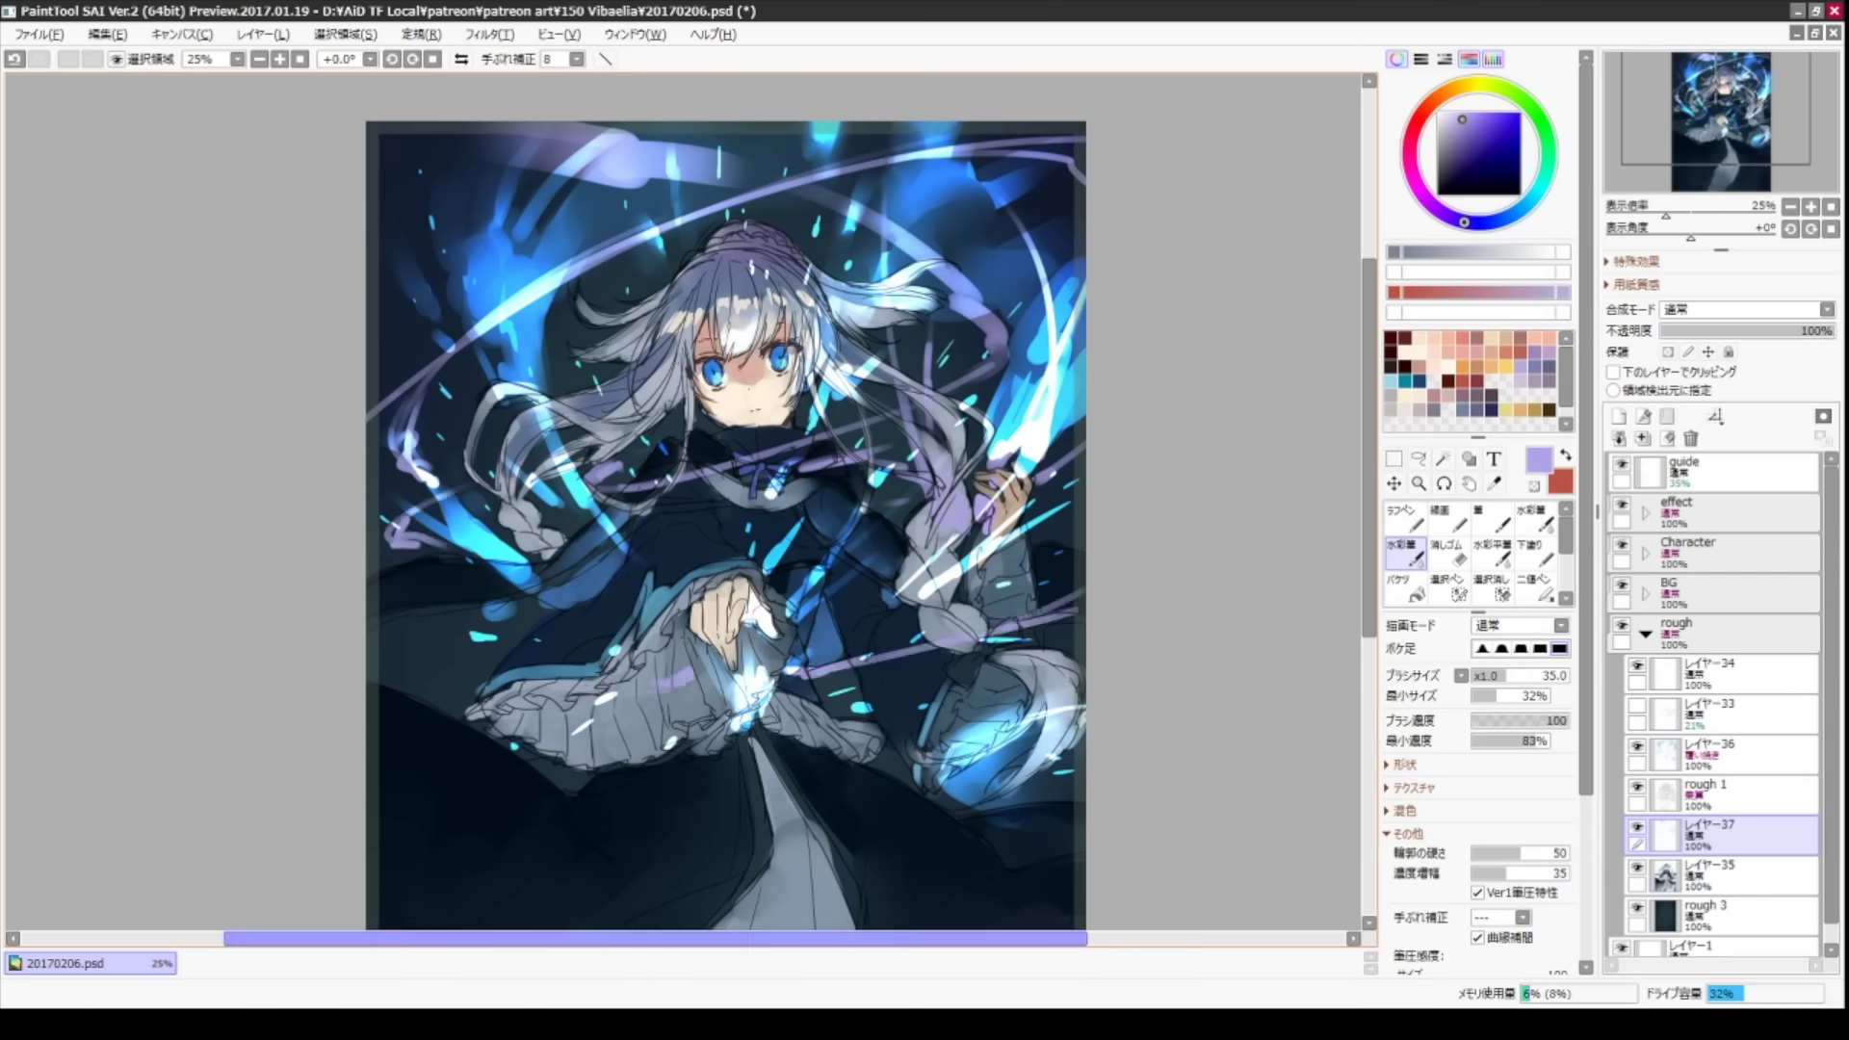
- Fill the lower part of the picture with a pale blue foreground-to-transparent linear gradient on レイヤー34, using Screen mode
{"action": "scroll", "coordinate": [722, 578], "scroll_direction": "down", "scroll_amount": 3}
{"action": "key", "text": "minus"}
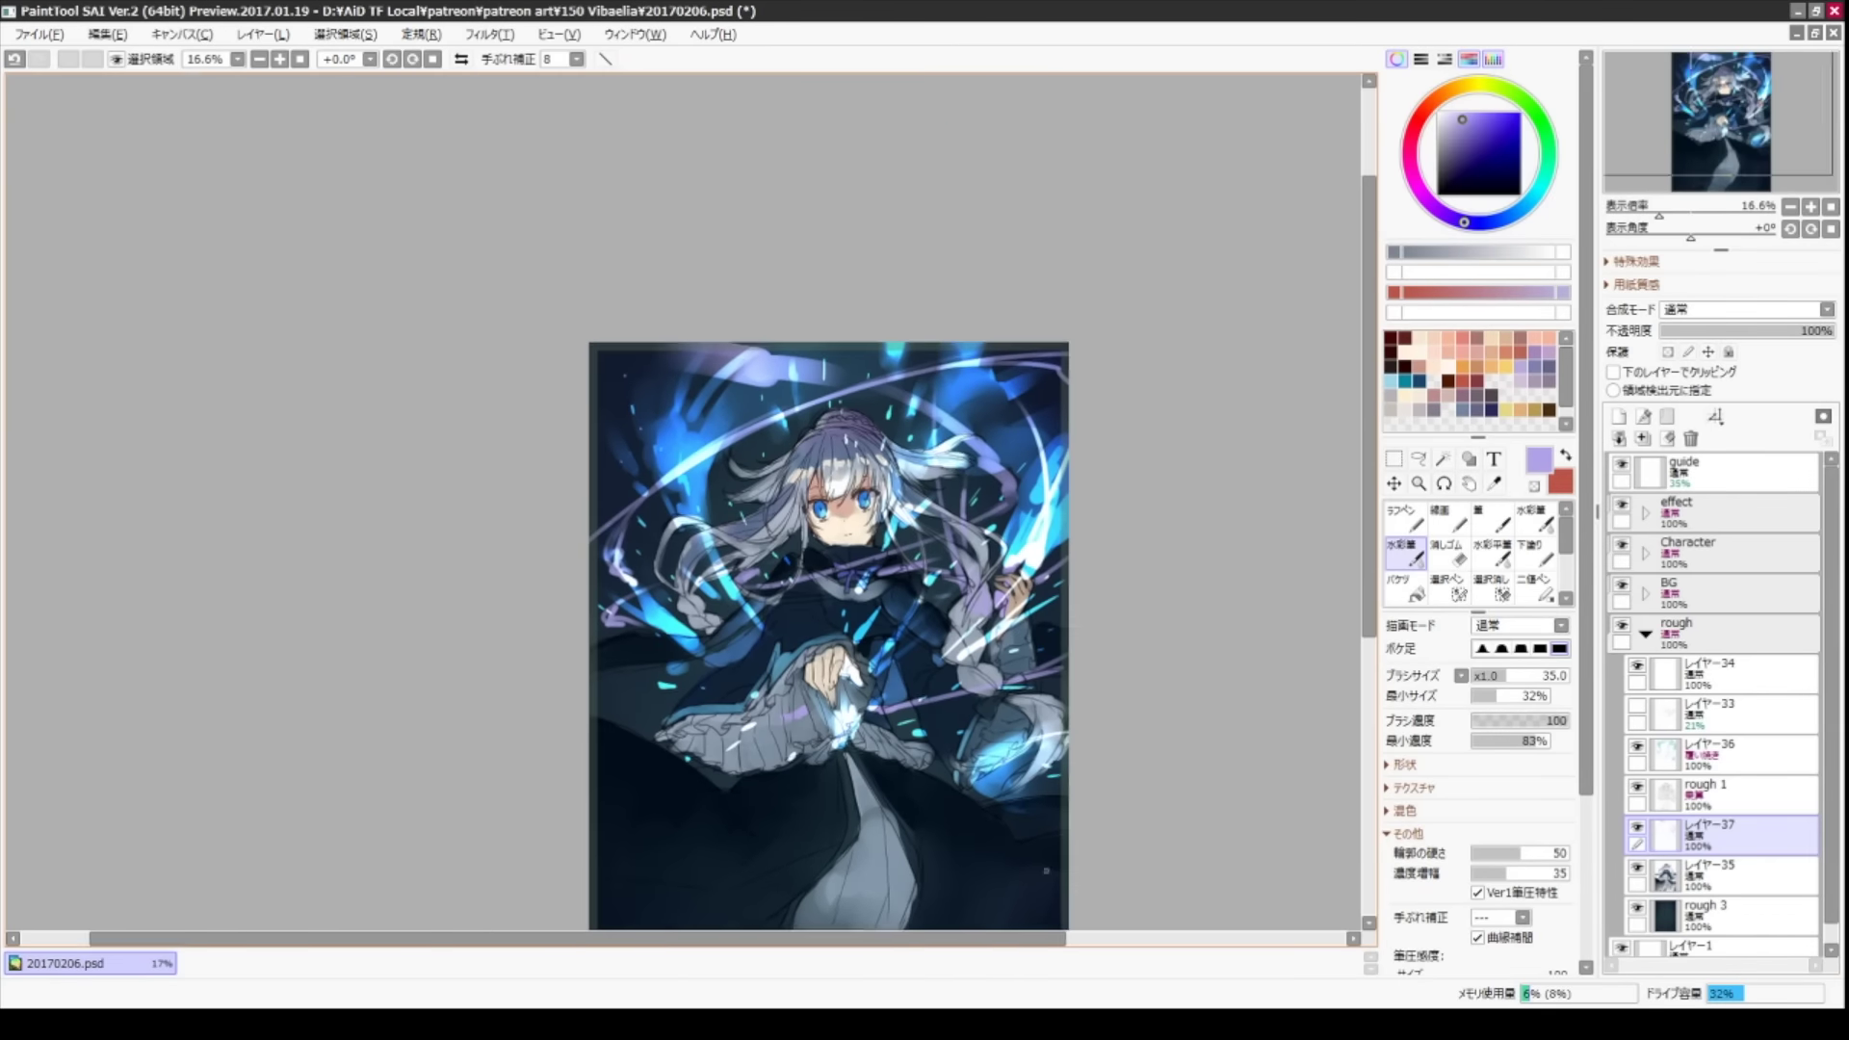
{"action": "left_click_drag", "start_coordinate": [855, 559], "coordinate": [856, 891]}
{"action": "key", "text": "Return"}
{"action": "key", "text": "plus"}
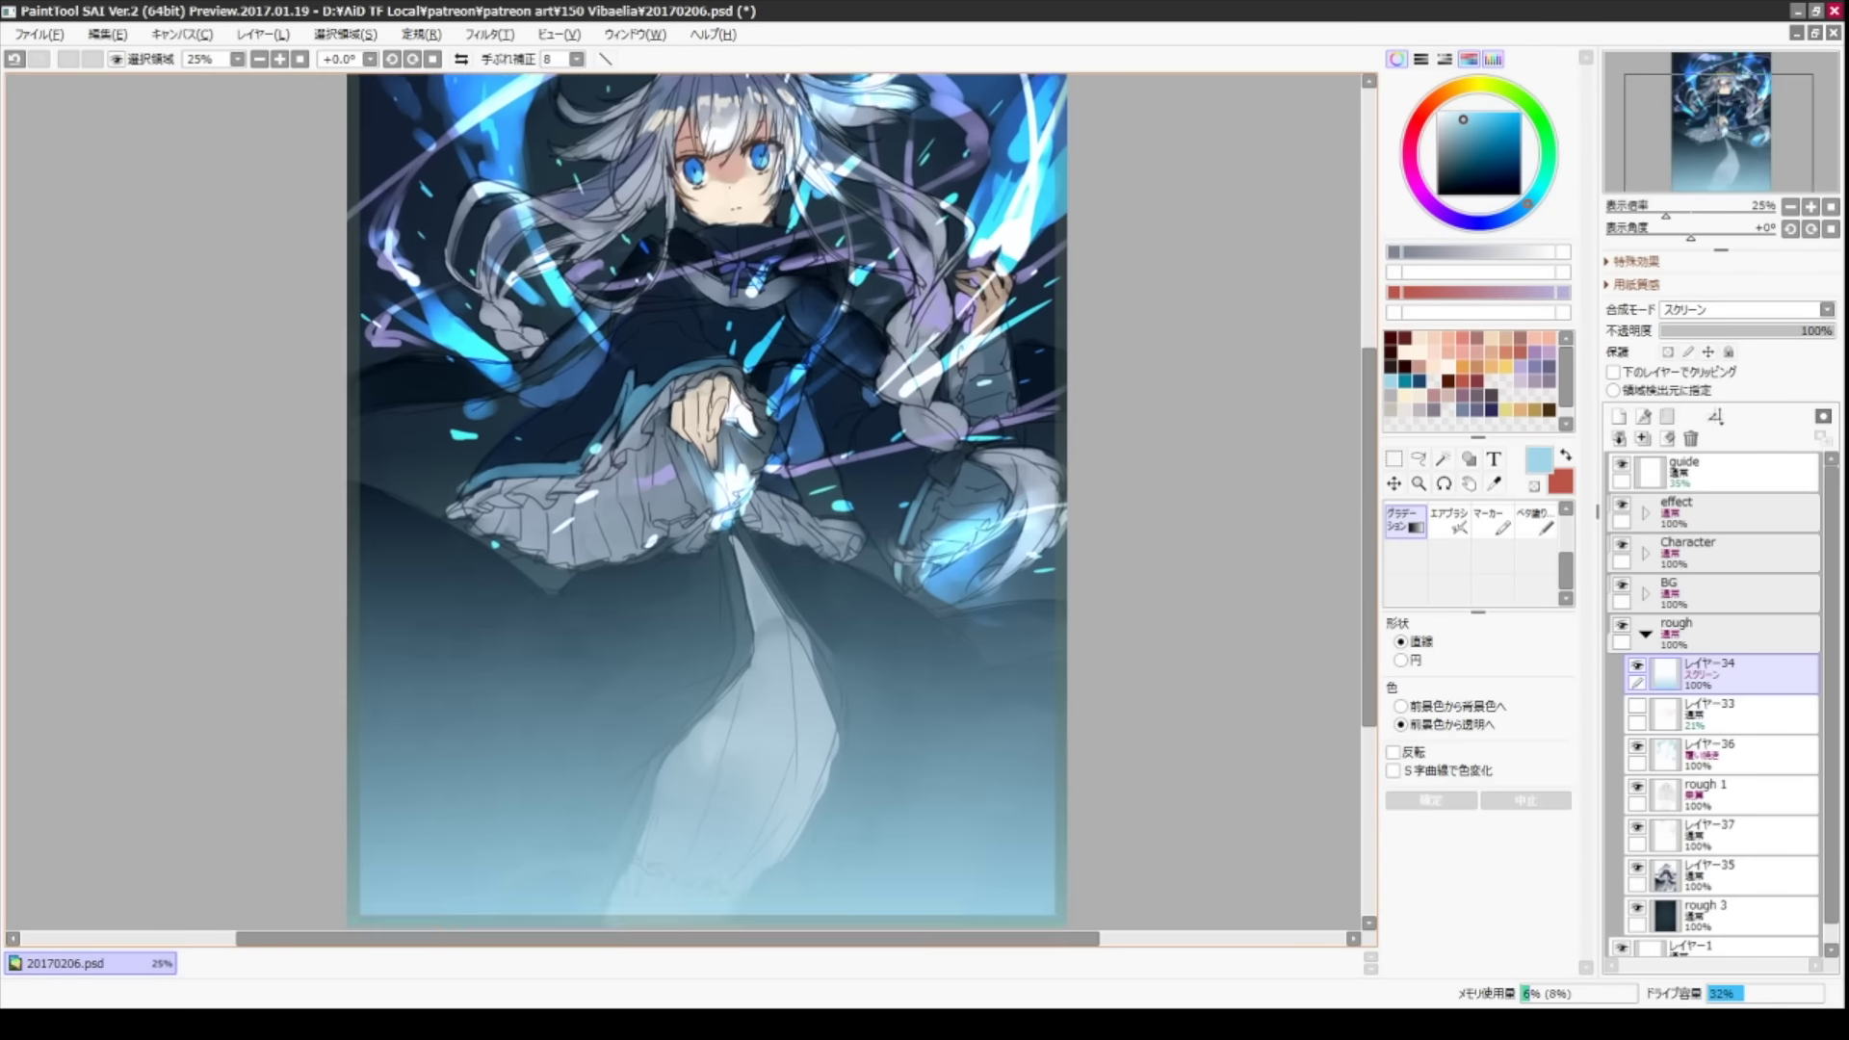
- On a new Overlay layer, paint broad diagonal pale blue light streaks over the lower skirt with a size 250 watercolour brush
{"action": "scroll", "coordinate": [809, 578], "scroll_direction": "down", "scroll_amount": 3}
{"action": "key", "text": "c"}
{"action": "left_click_drag", "start_coordinate": [916, 558], "coordinate": [761, 901]}
{"action": "left_click_drag", "start_coordinate": [962, 641], "coordinate": [829, 841]}
{"action": "left_click_drag", "start_coordinate": [1077, 551], "coordinate": [817, 900]}
{"action": "left_click_drag", "start_coordinate": [754, 621], "coordinate": [681, 901]}
{"action": "left_click_drag", "start_coordinate": [691, 626], "coordinate": [626, 820]}
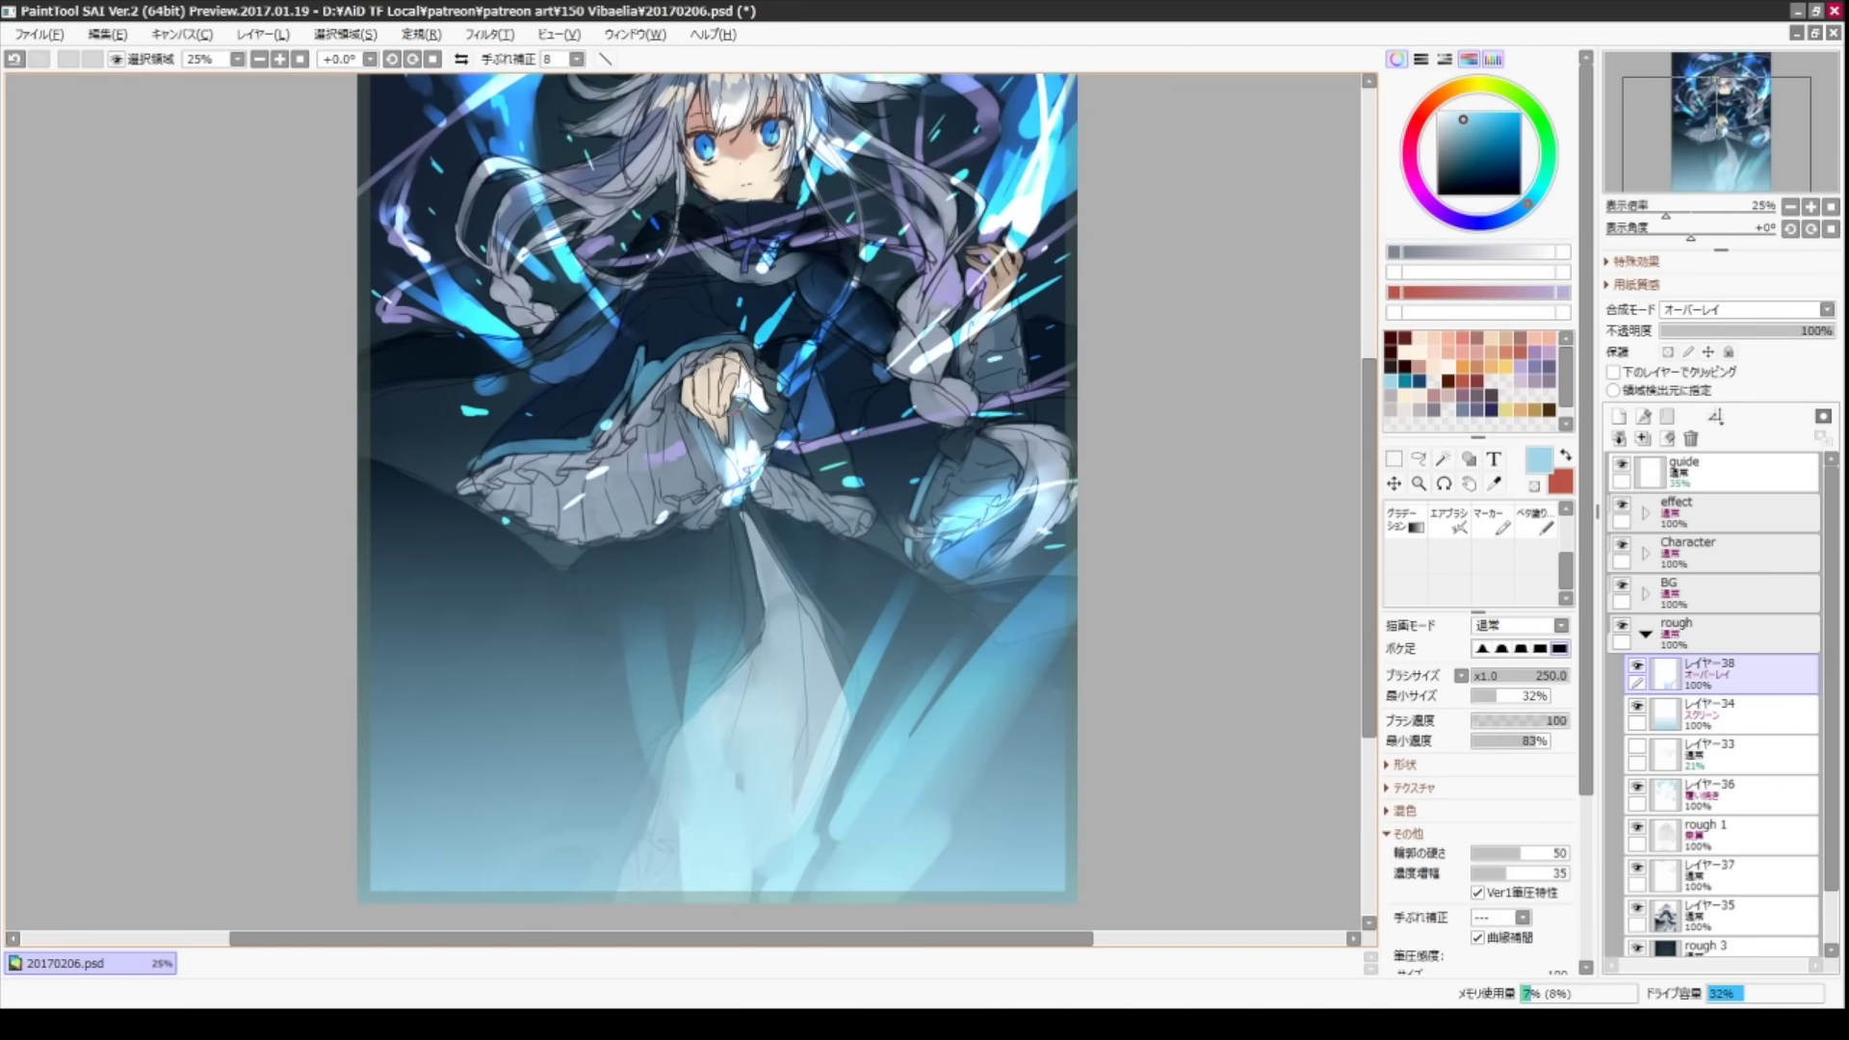
- Extend the light rays and flecks into both lower corners, enlarging the watercolour brush to size 300
{"action": "left_click_drag", "start_coordinate": [639, 722], "coordinate": [513, 902]}
{"action": "key", "text": "a"}
{"action": "left_click_drag", "start_coordinate": [468, 617], "coordinate": [430, 664]}
{"action": "left_click_drag", "start_coordinate": [986, 612], "coordinate": [1011, 809]}
{"action": "left_click_drag", "start_coordinate": [540, 694], "coordinate": [392, 874]}
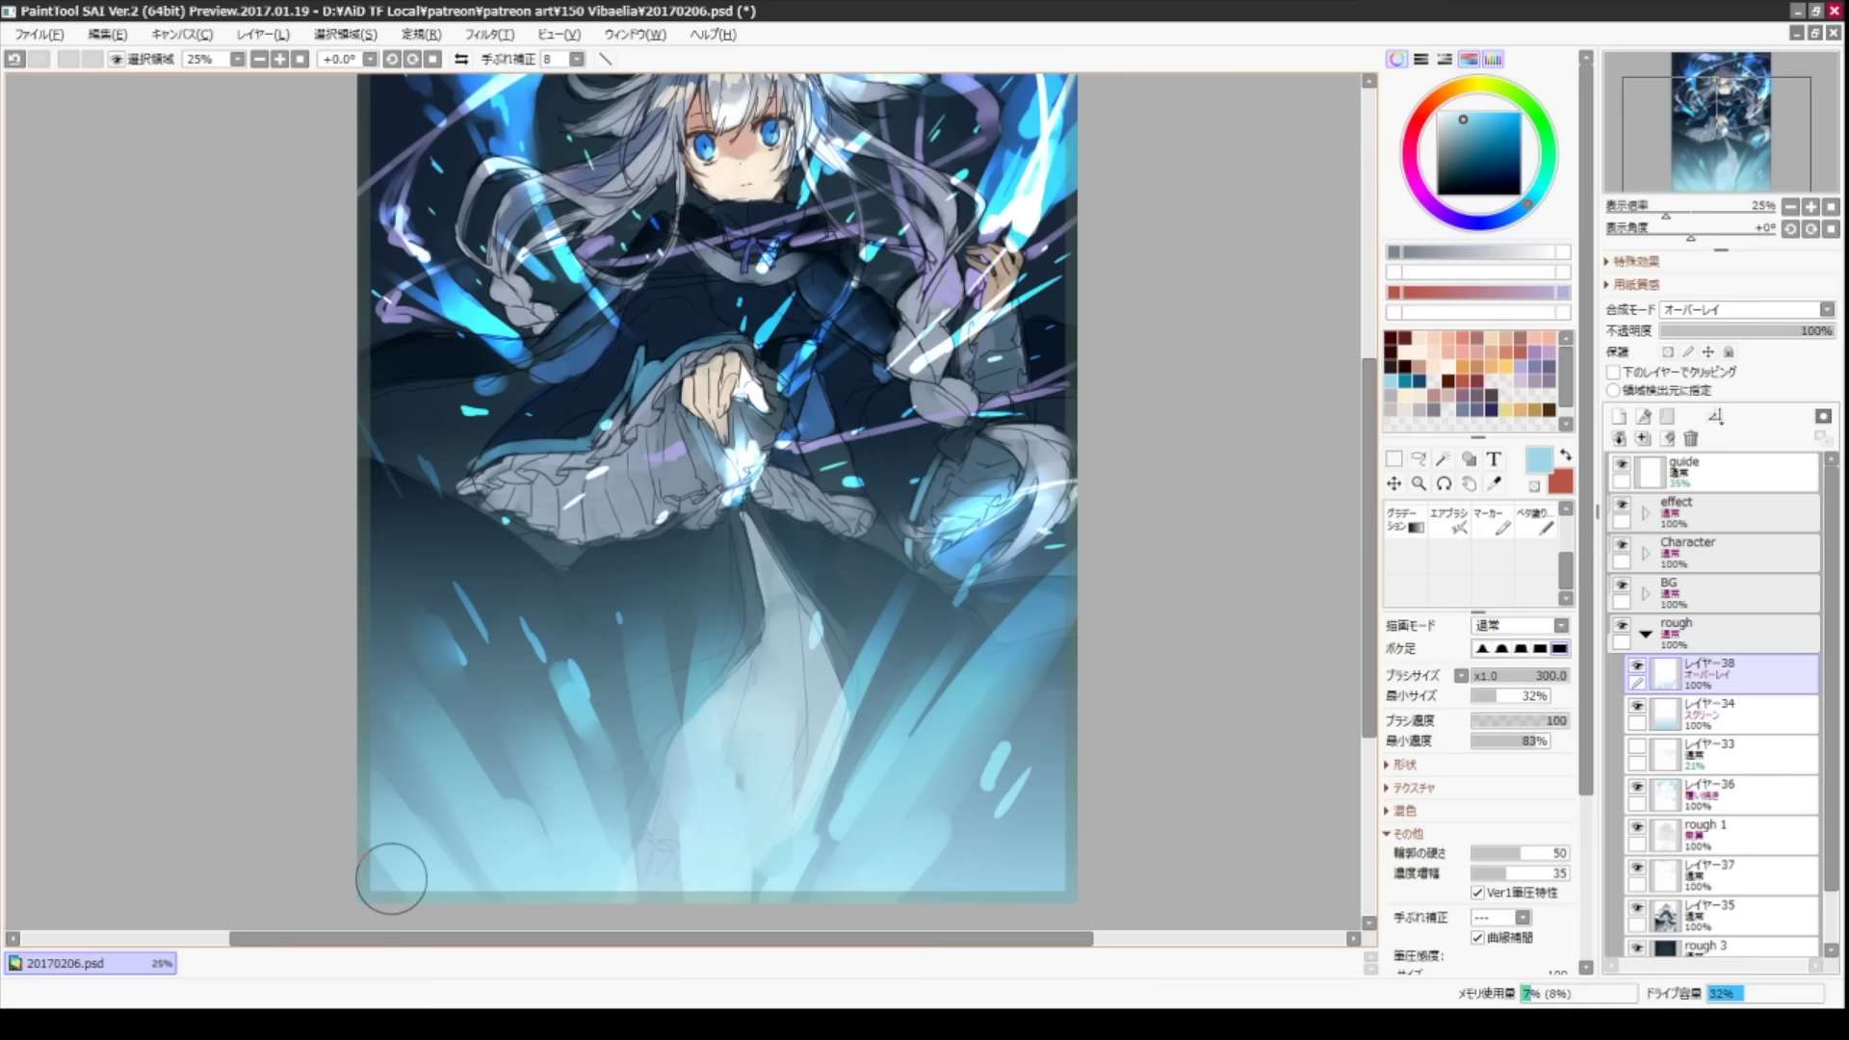
{"action": "left_click_drag", "start_coordinate": [1127, 713], "coordinate": [953, 896]}
- Refine the light streaks around the skirt and reduce the Overlay layer's opacity to 63%
{"action": "key", "text": "bracketleft"}
{"action": "key", "text": "bracketleft"}
{"action": "key", "text": "bracketleft"}
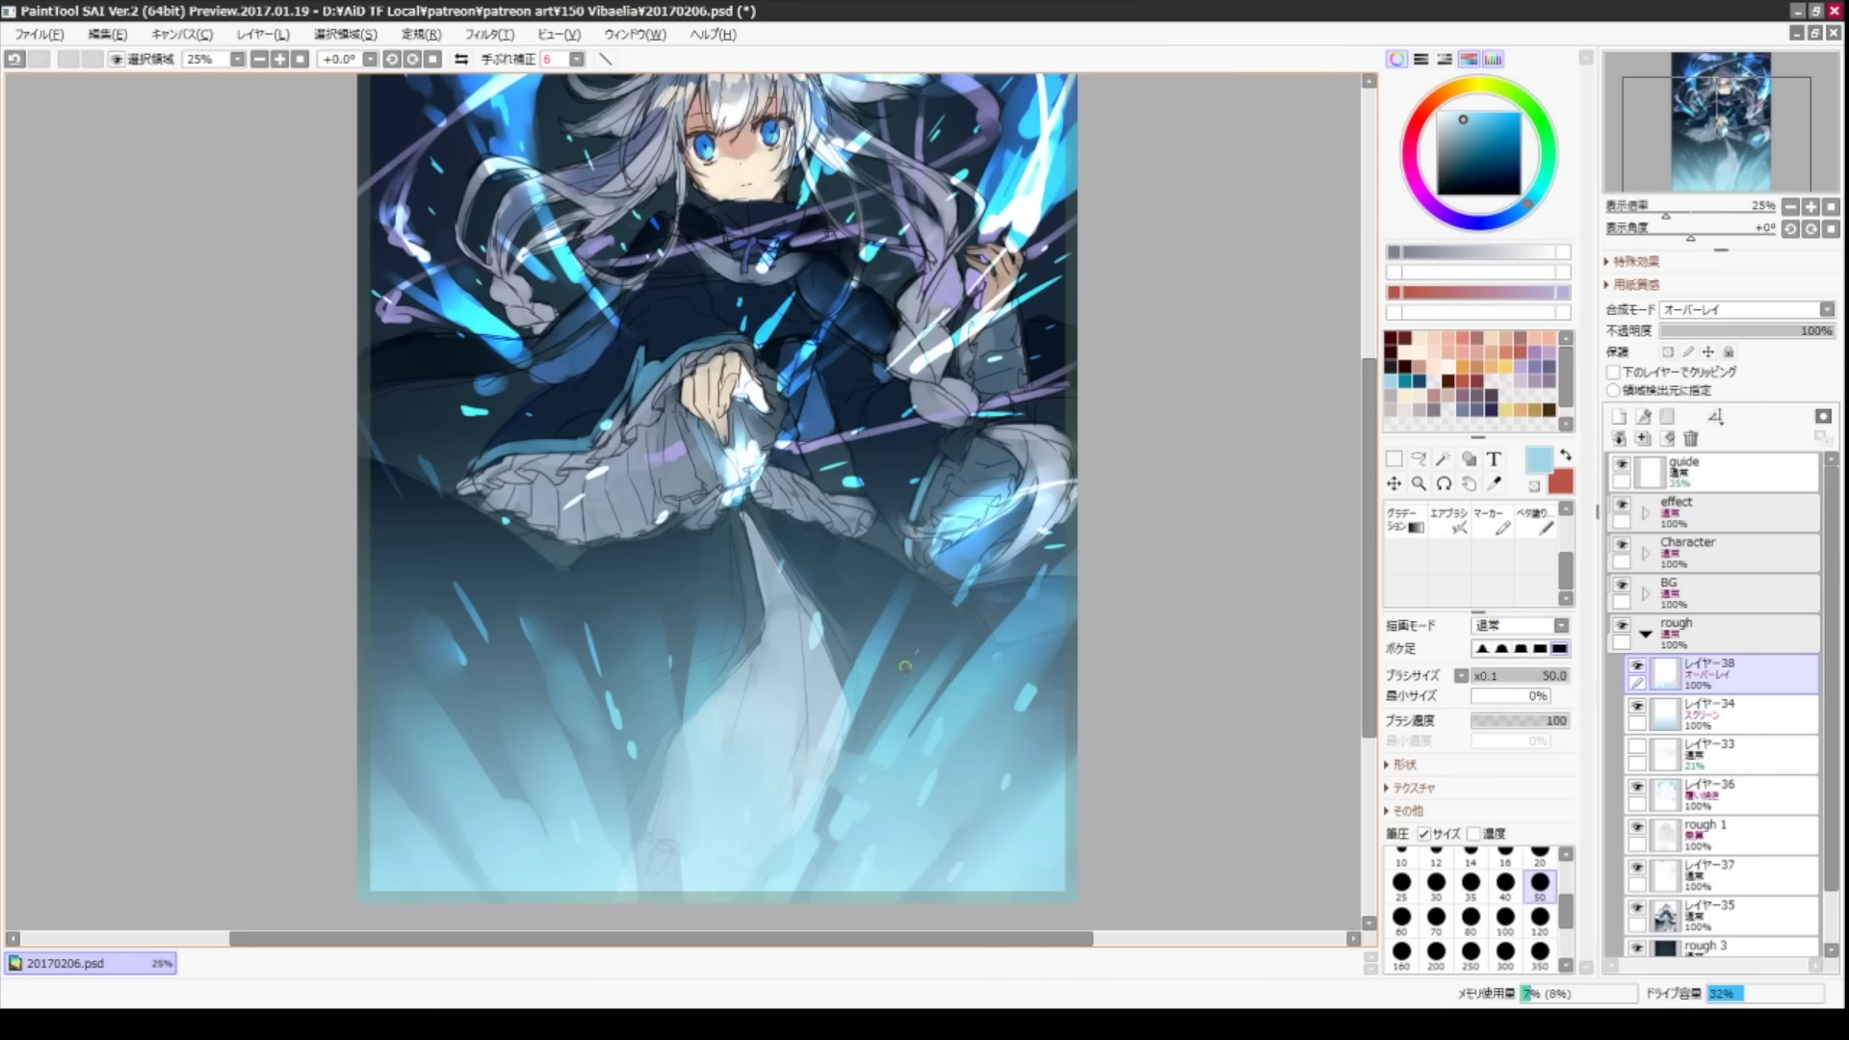
{"action": "key", "text": "minus"}
{"action": "key", "text": "v"}
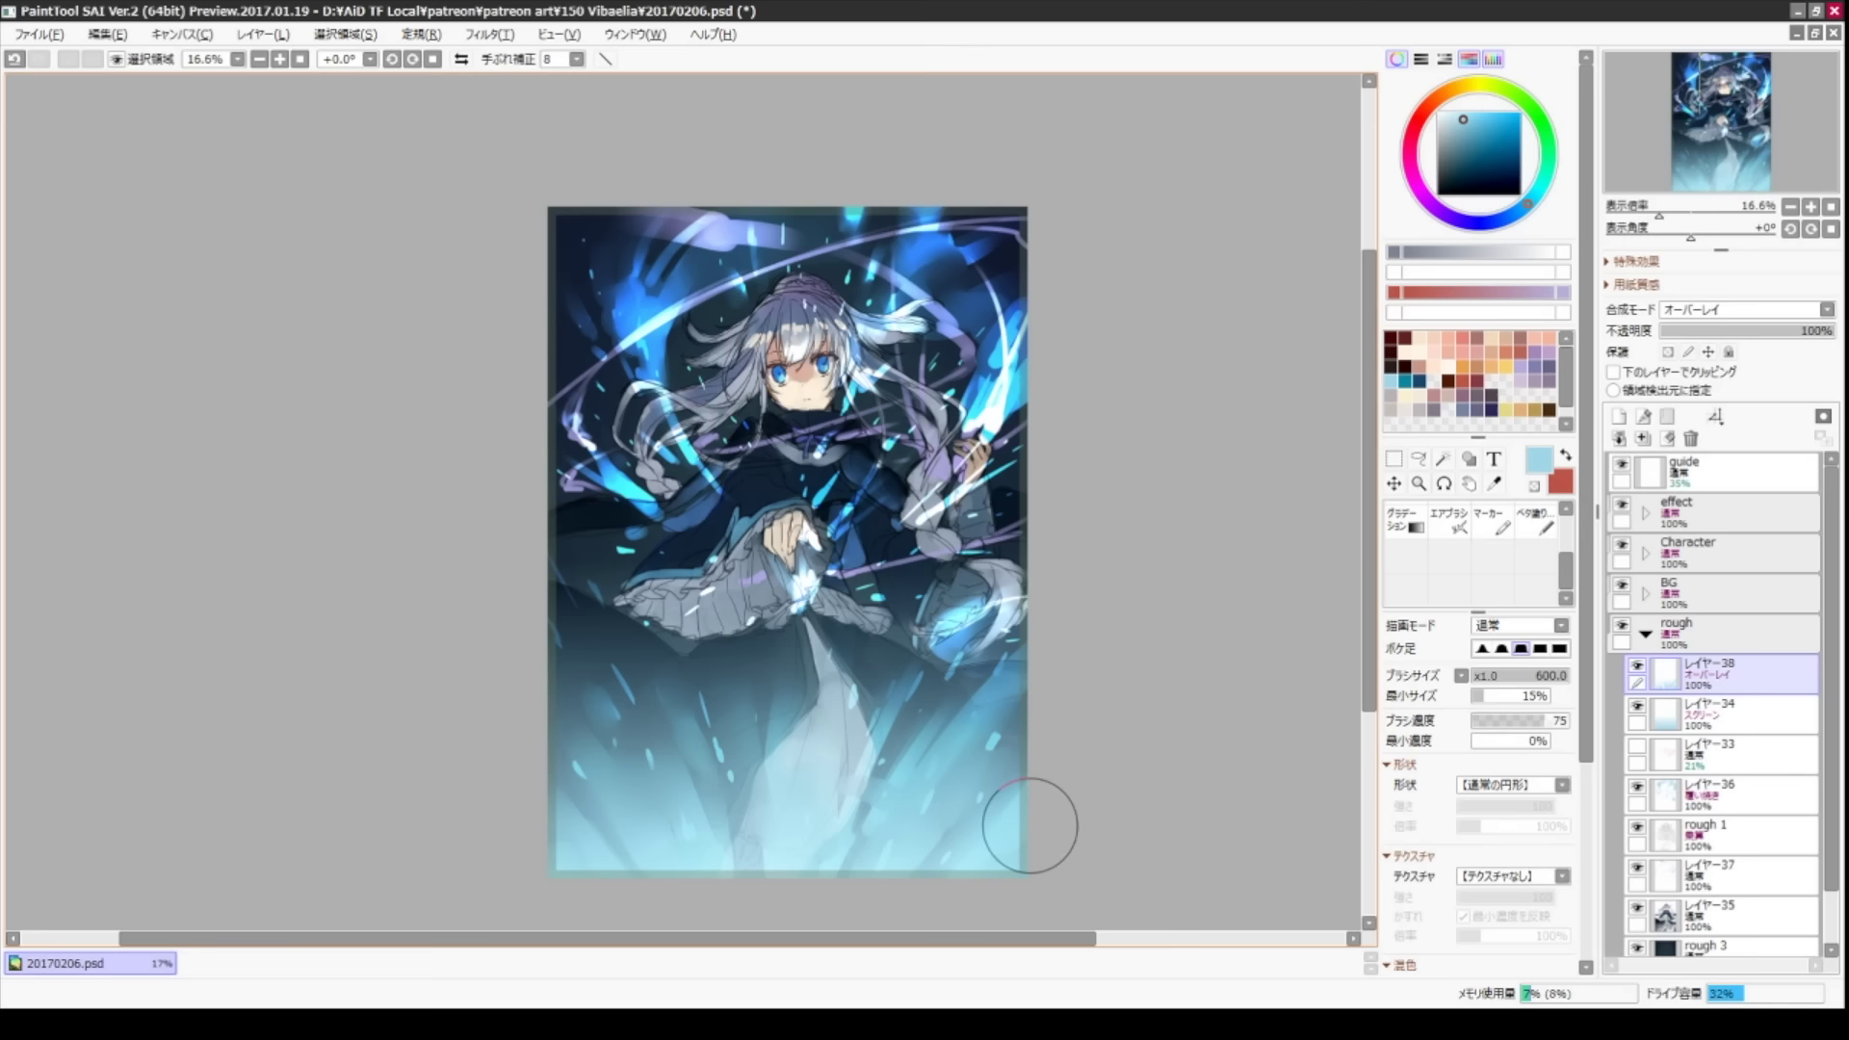
{"action": "left_click", "coordinate": [1769, 330]}
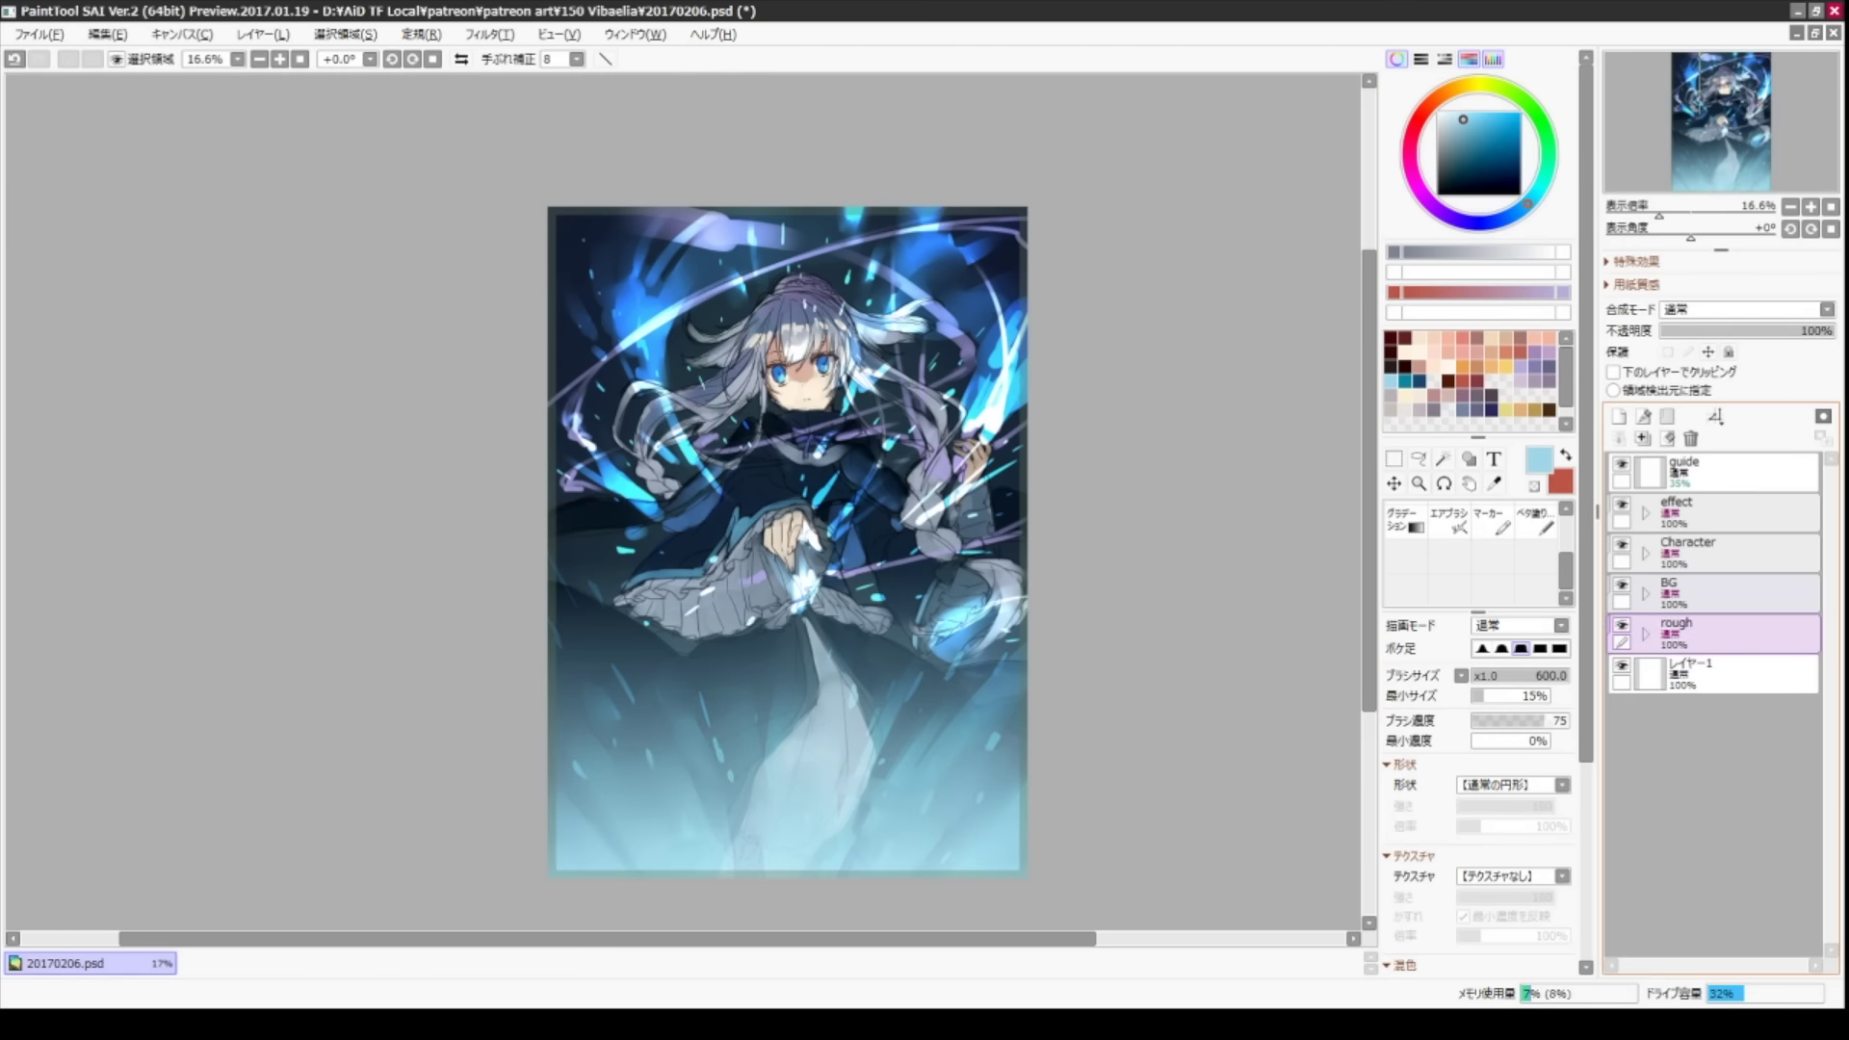
- Capture the whole painting with Screenpresso, copy the capture and open it from the clipboard as a new reference canvas
{"action": "key", "text": "Print"}
{"action": "key", "text": "Print"}
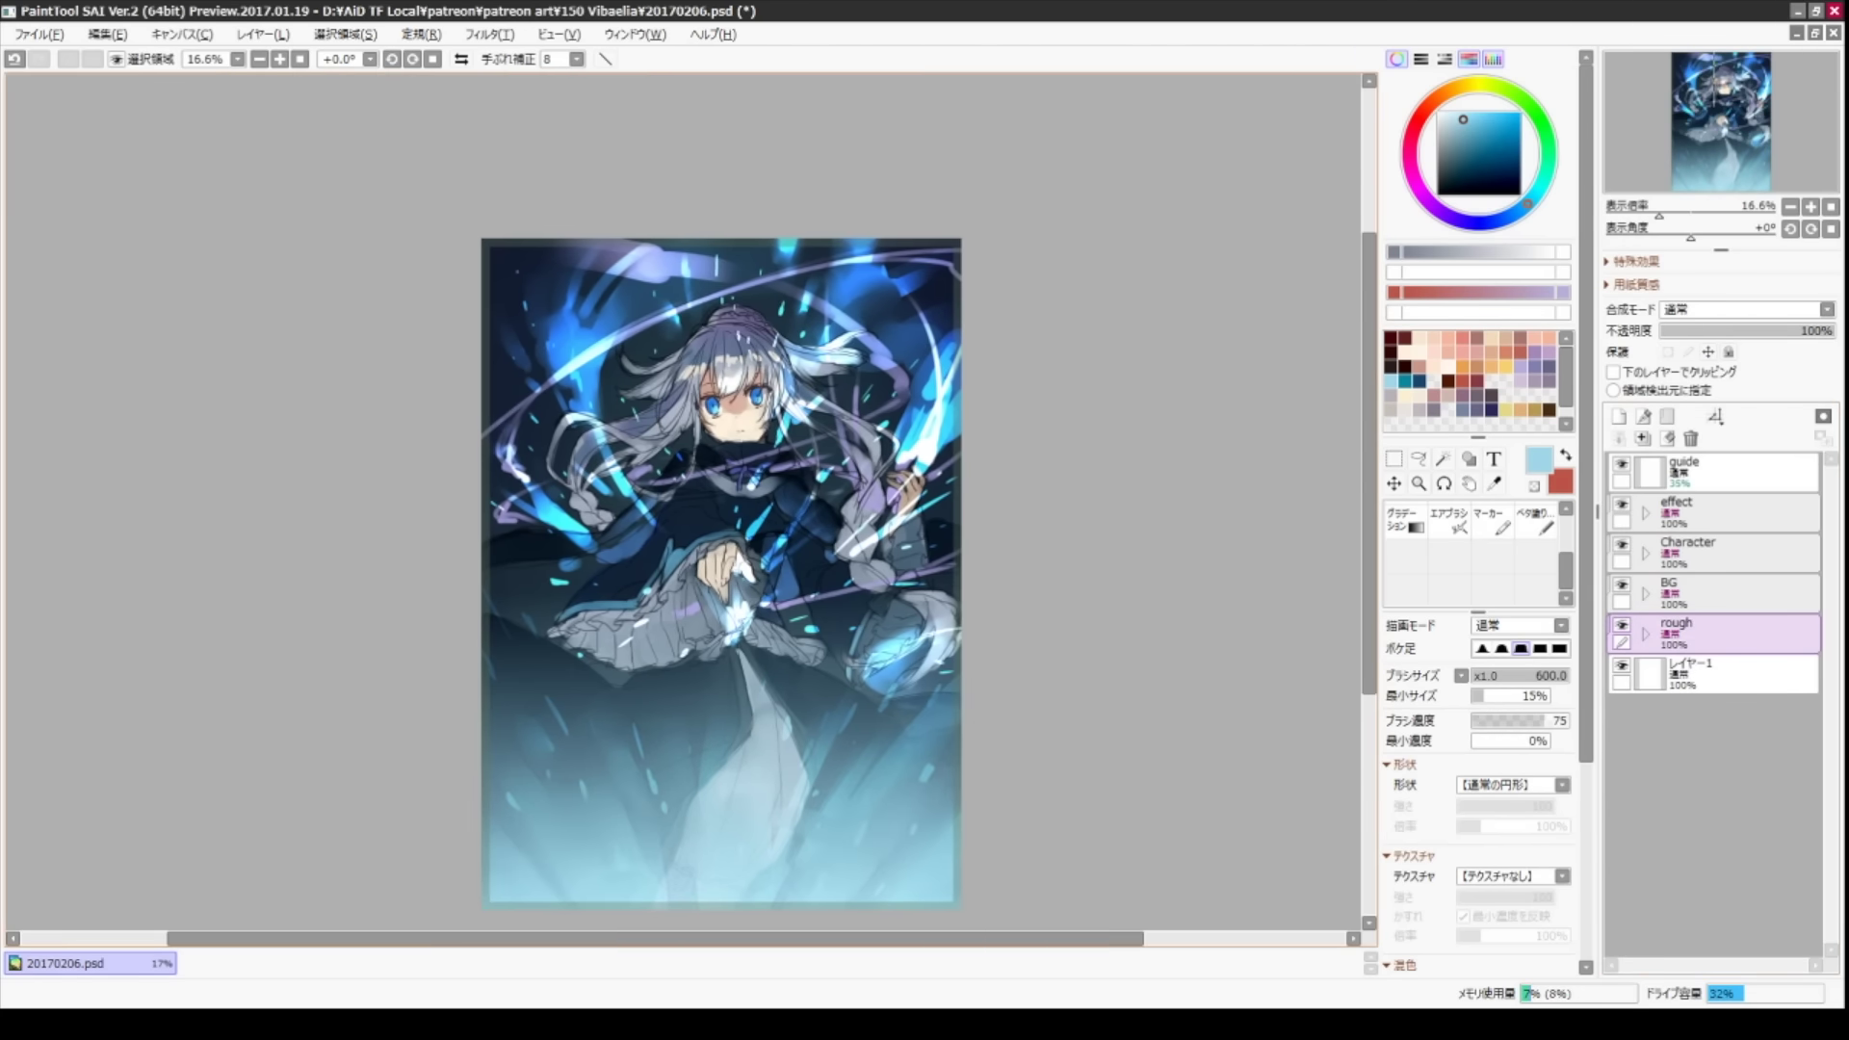
{"action": "key", "text": "Escape"}
{"action": "key", "text": "Print"}
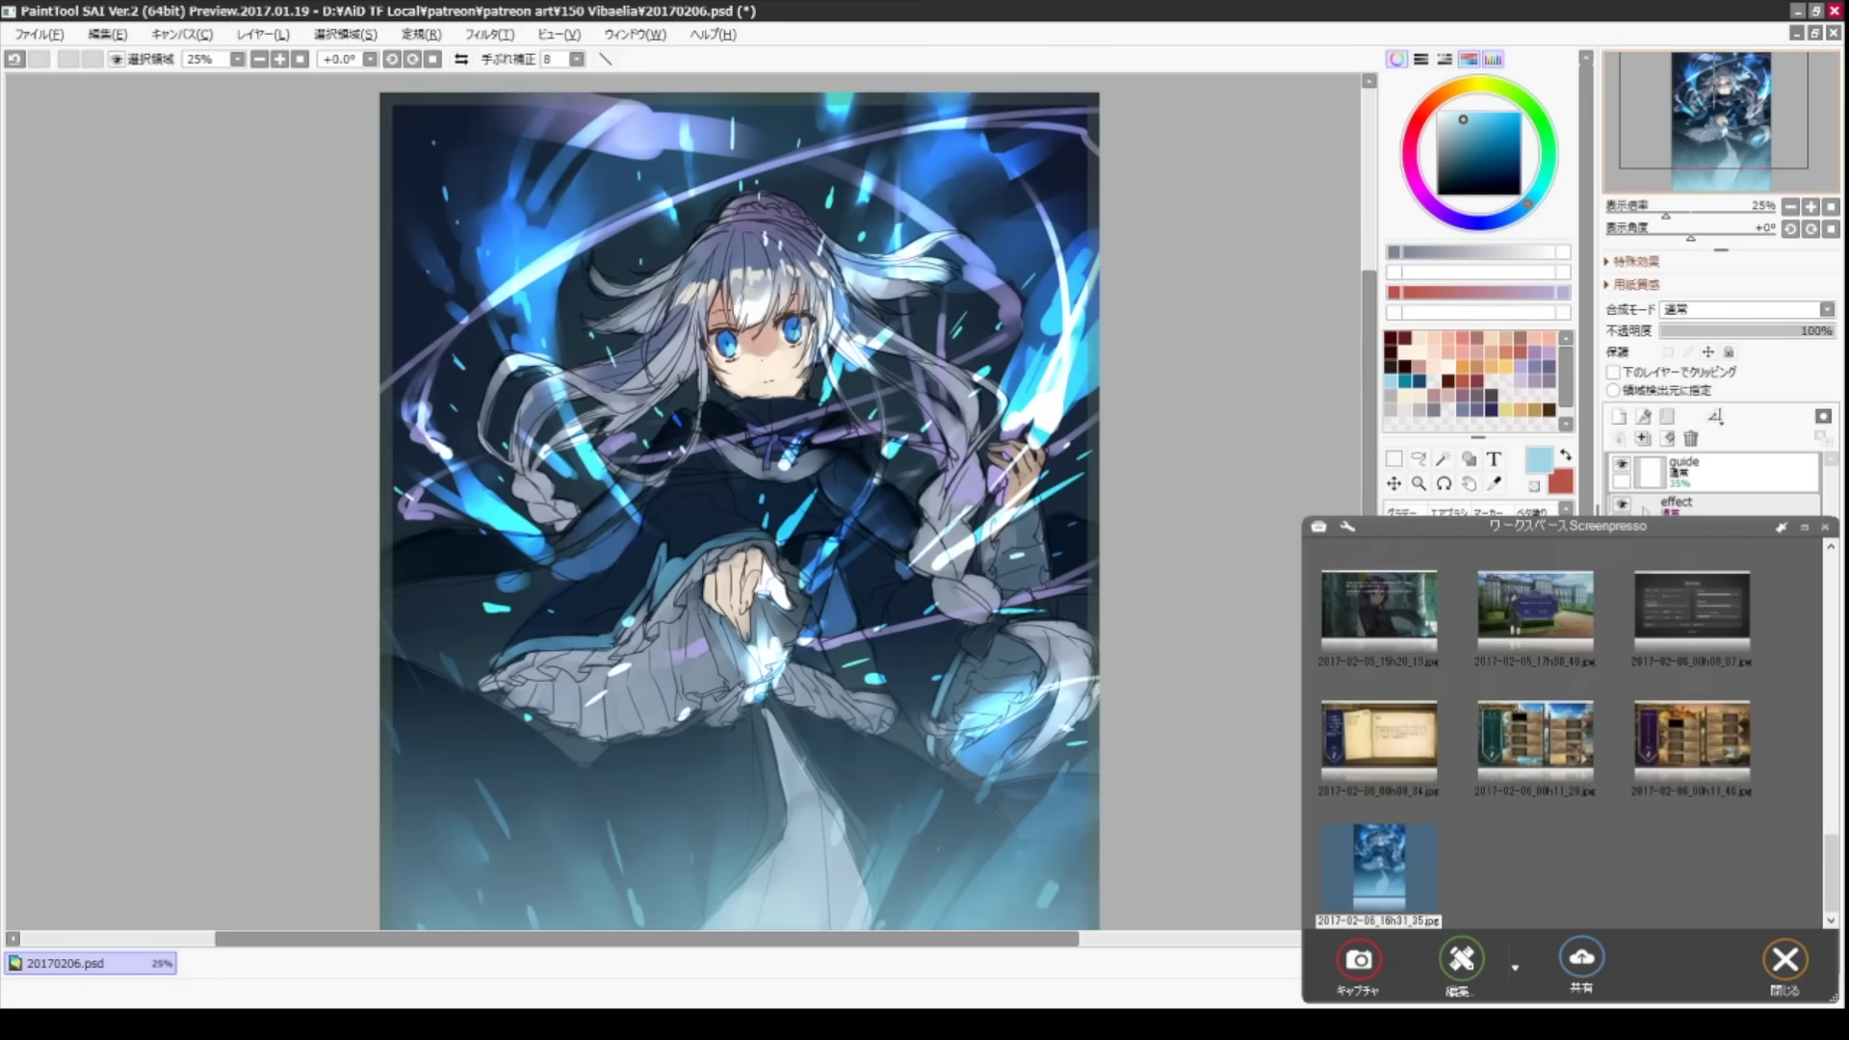
{"action": "right_click", "coordinate": [1379, 867]}
{"action": "left_click", "coordinate": [1487, 726]}
{"action": "key", "text": "alt+f"}
{"action": "key", "text": "b"}
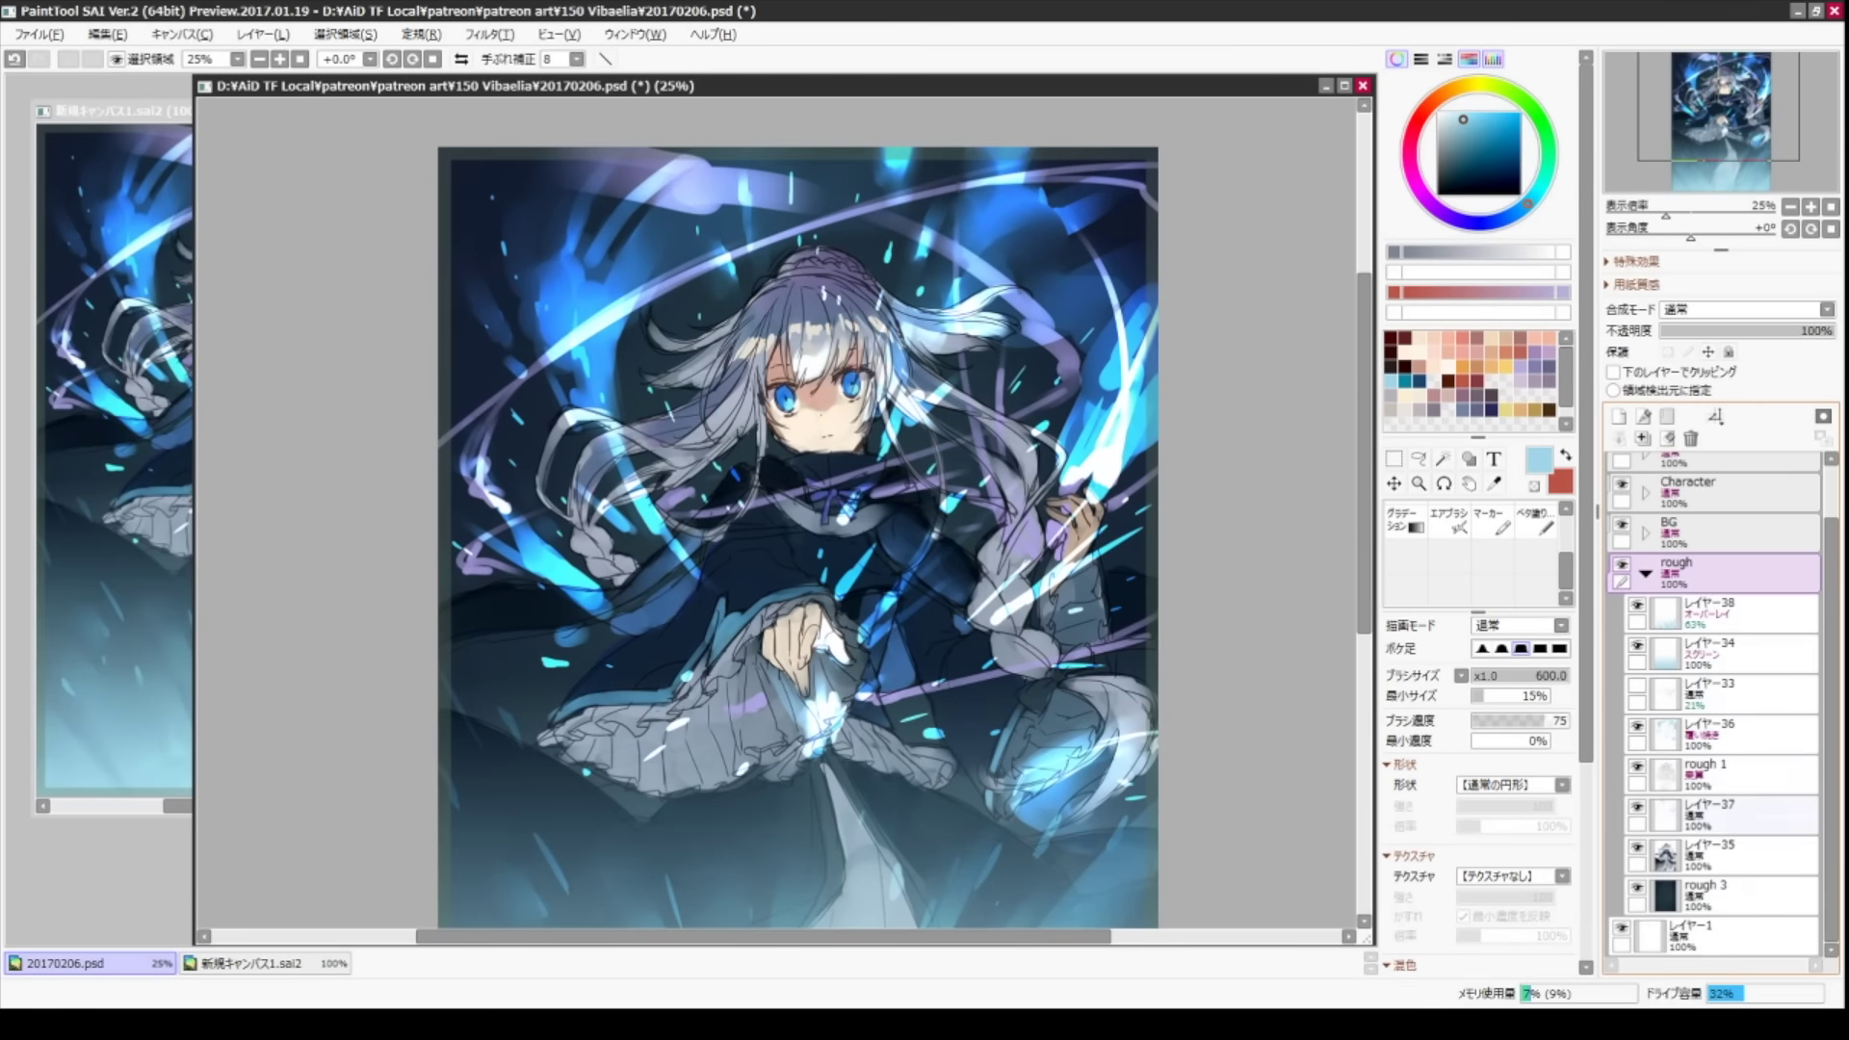
- Hide all rough colour and effect layers except the rough 1 sketch and lower the rough folder's opacity to 10%
{"action": "left_click", "coordinate": [1637, 890]}
{"action": "left_click", "coordinate": [1638, 647]}
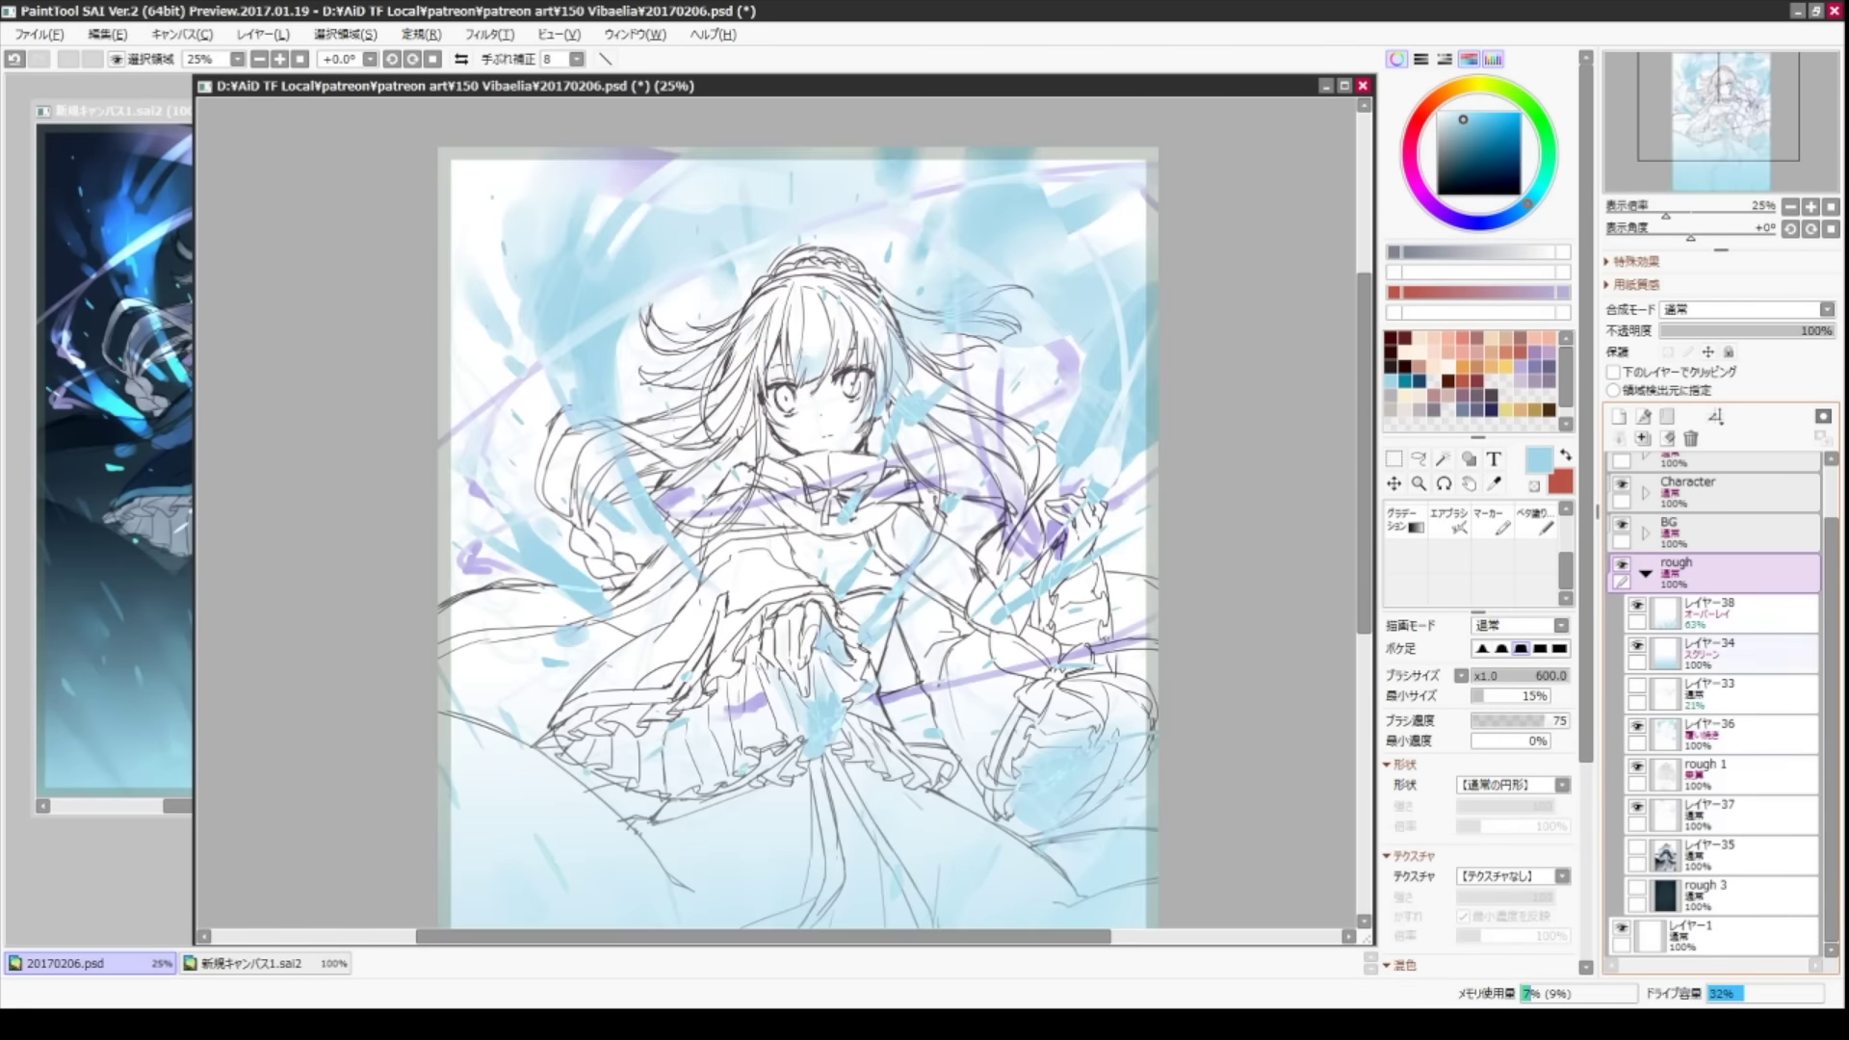
{"action": "left_click", "coordinate": [1637, 606]}
{"action": "left_click", "coordinate": [1637, 728]}
{"action": "left_click", "coordinate": [1638, 809]}
{"action": "left_click", "coordinate": [1638, 850]}
{"action": "left_click_drag", "start_coordinate": [1810, 330], "coordinate": [1676, 330]}
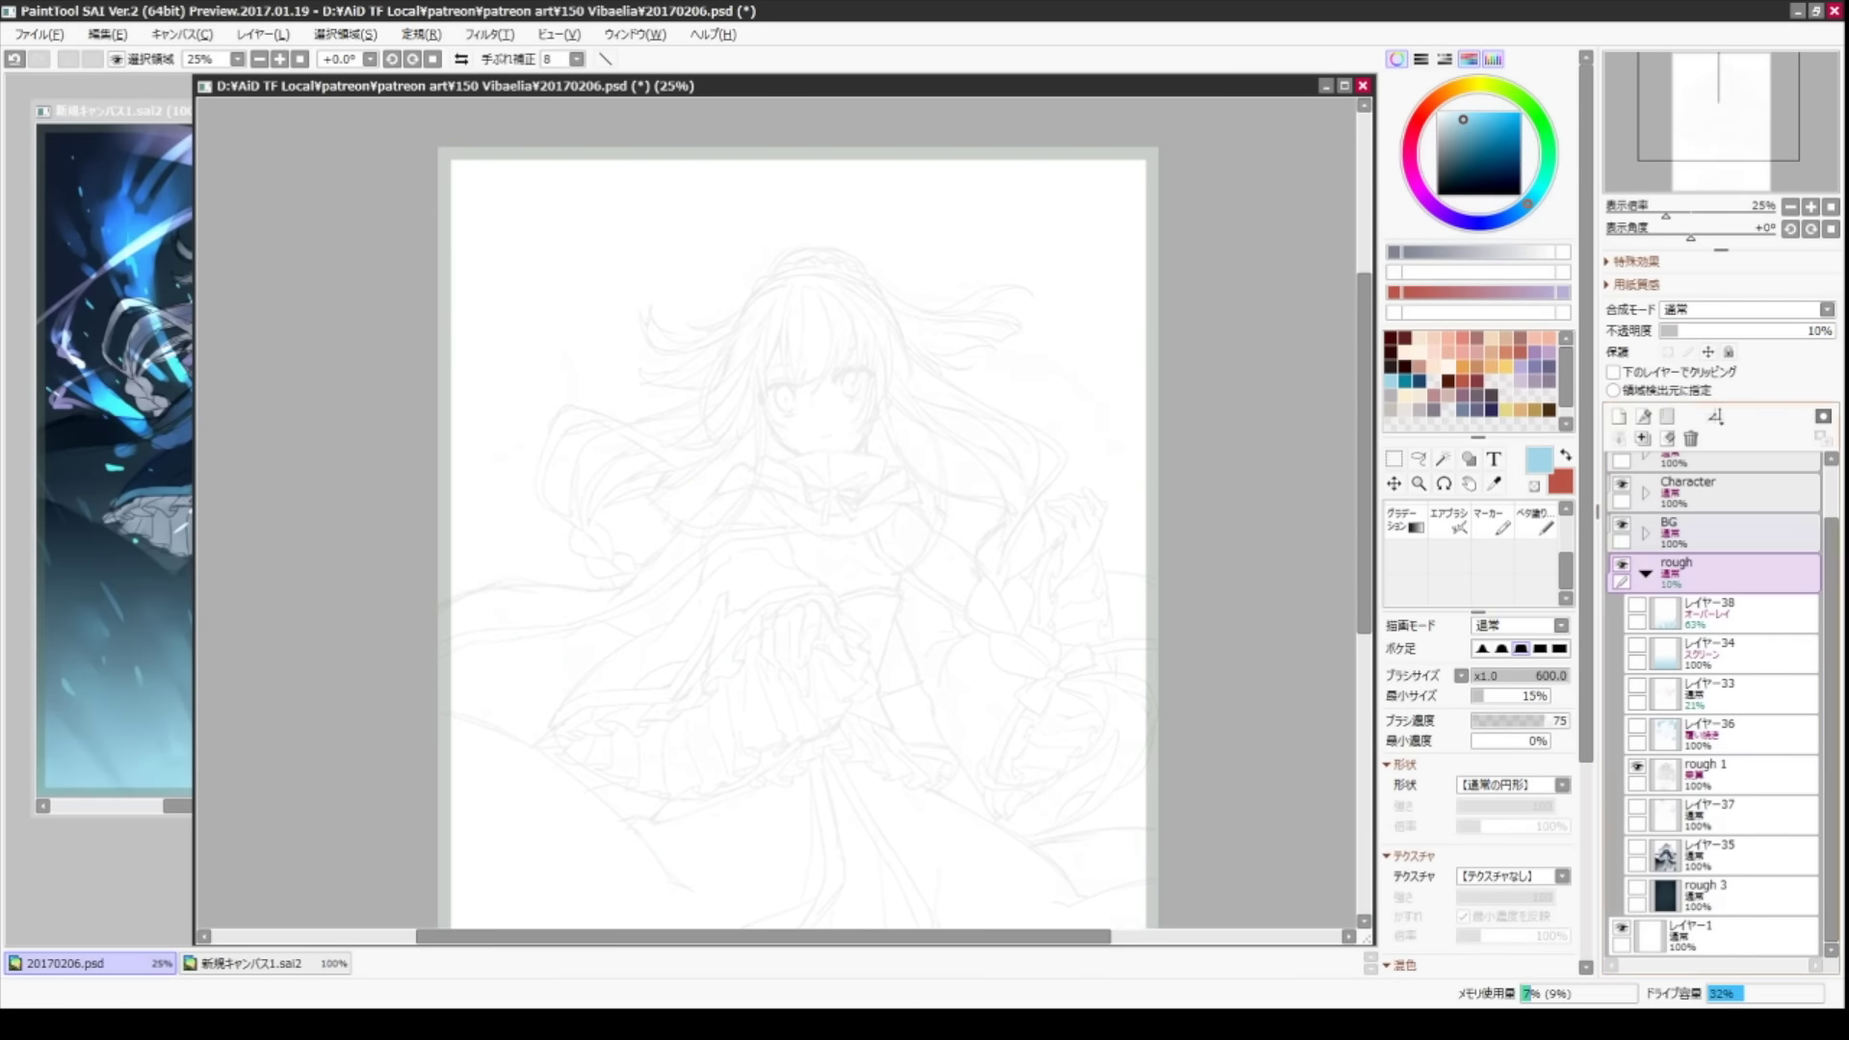
- Arrange the reference canvas beside the narrowed 20170206.psd window and enlarge the sketch to 50% around the face
{"action": "left_click", "coordinate": [1647, 573]}
{"action": "left_click", "coordinate": [115, 110]}
{"action": "left_click_drag", "start_coordinate": [196, 482], "coordinate": [427, 481]}
{"action": "left_click", "coordinate": [1715, 533]}
{"action": "key", "text": "ctrl+plus"}
- On the fs layer in the Character group's face folder, ink both eyes with a black size 7 line pen
{"action": "left_click", "coordinate": [1646, 493]}
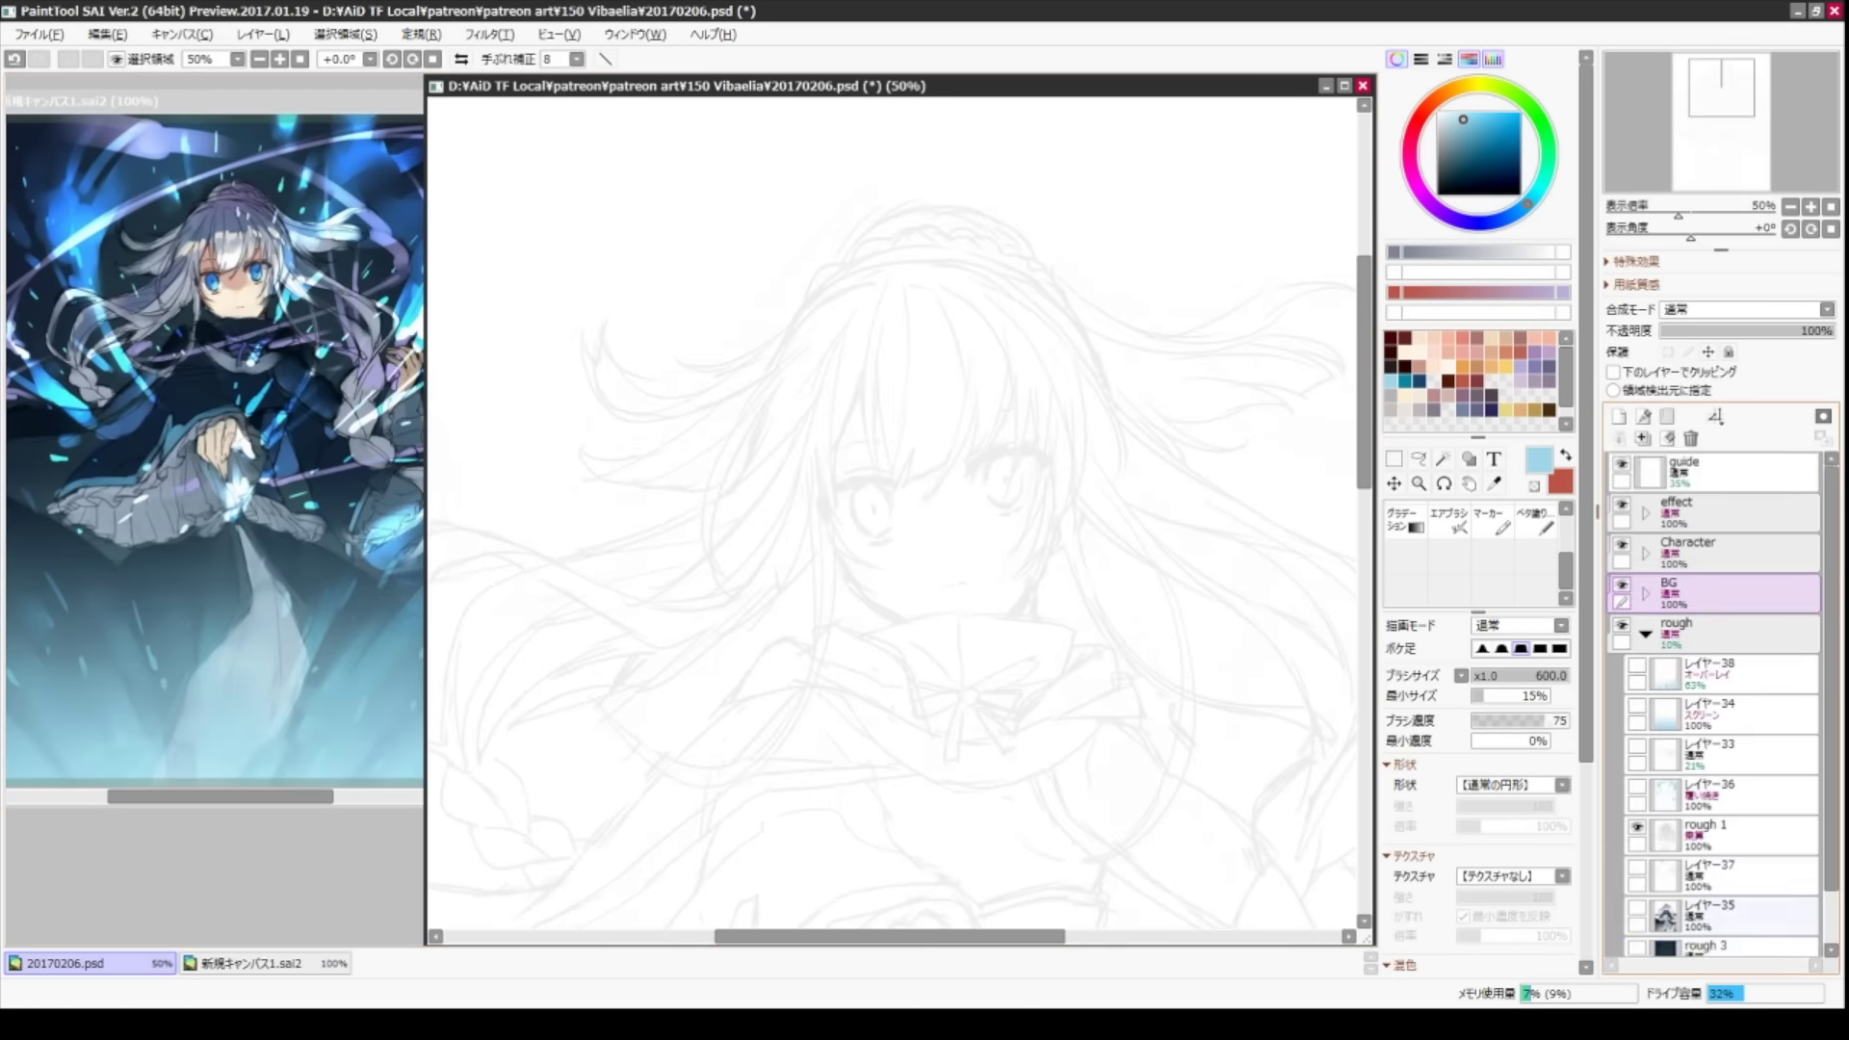
{"action": "left_click", "coordinate": [1661, 573]}
{"action": "left_click", "coordinate": [1734, 652]}
{"action": "key", "text": "n"}
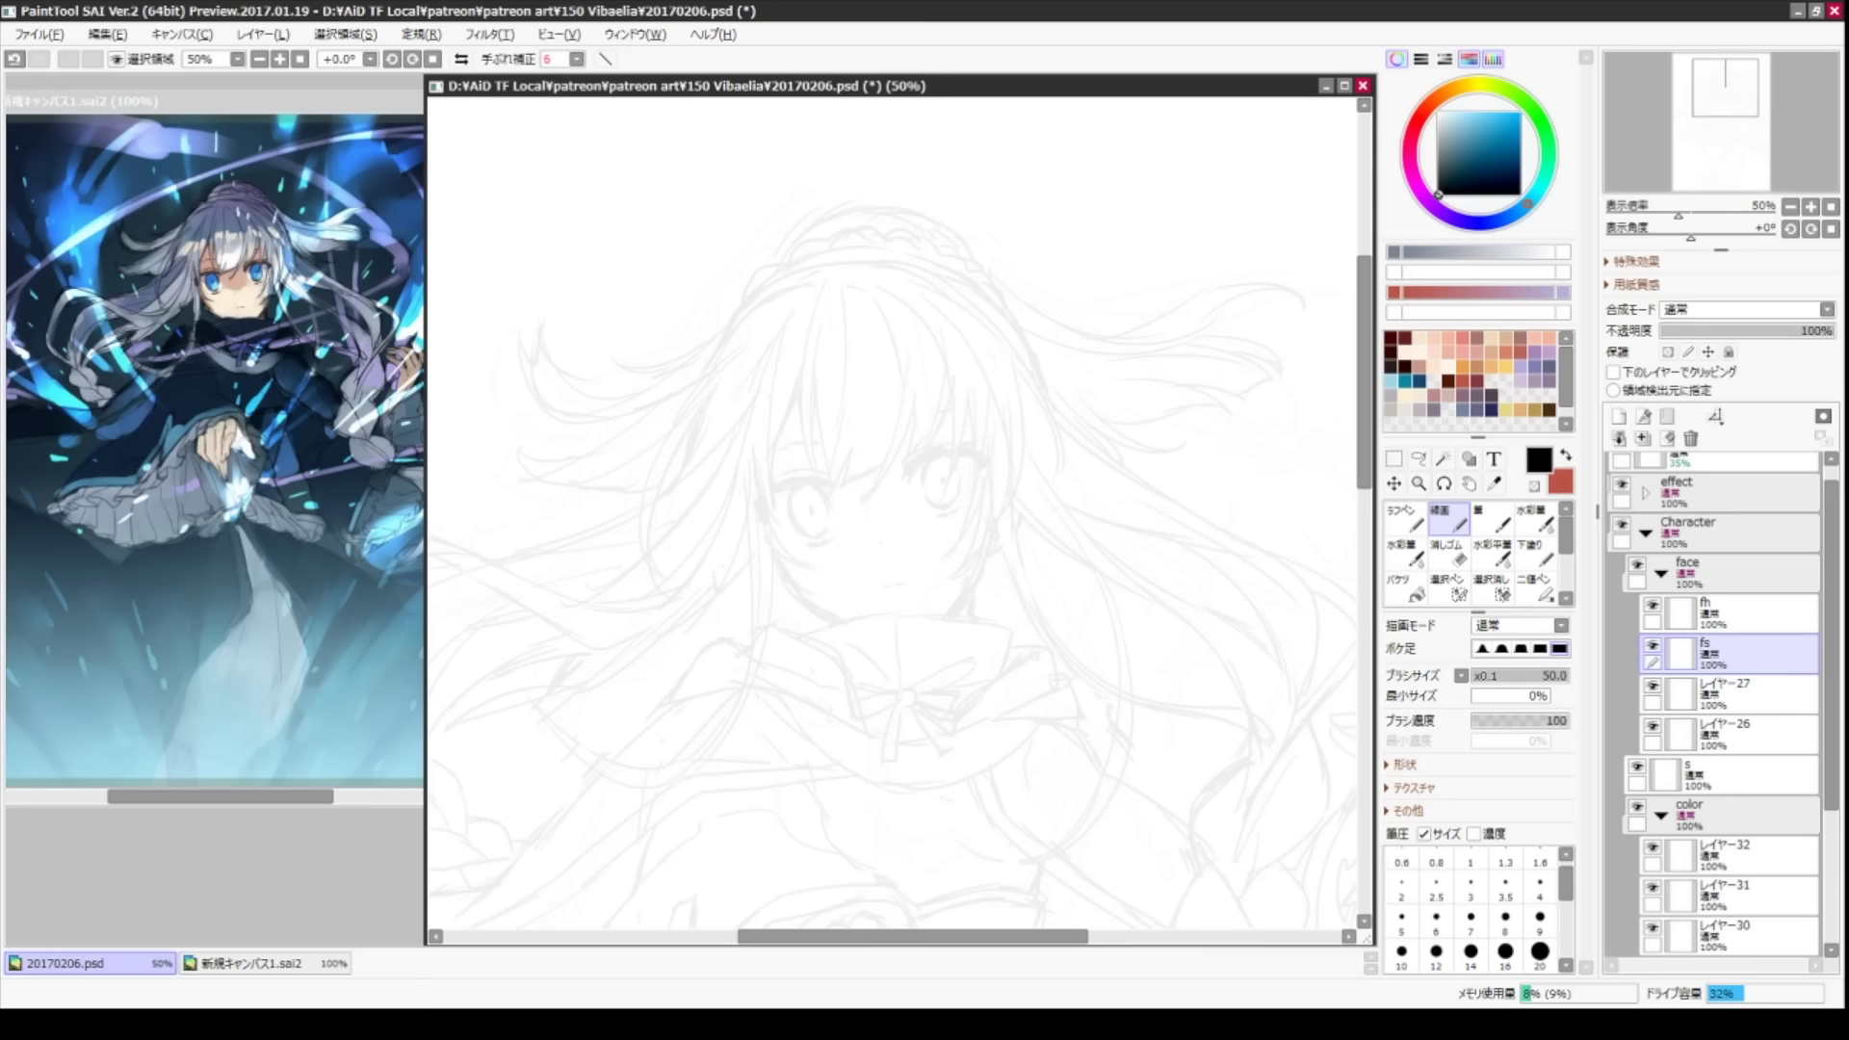
{"action": "left_click", "coordinate": [1471, 915]}
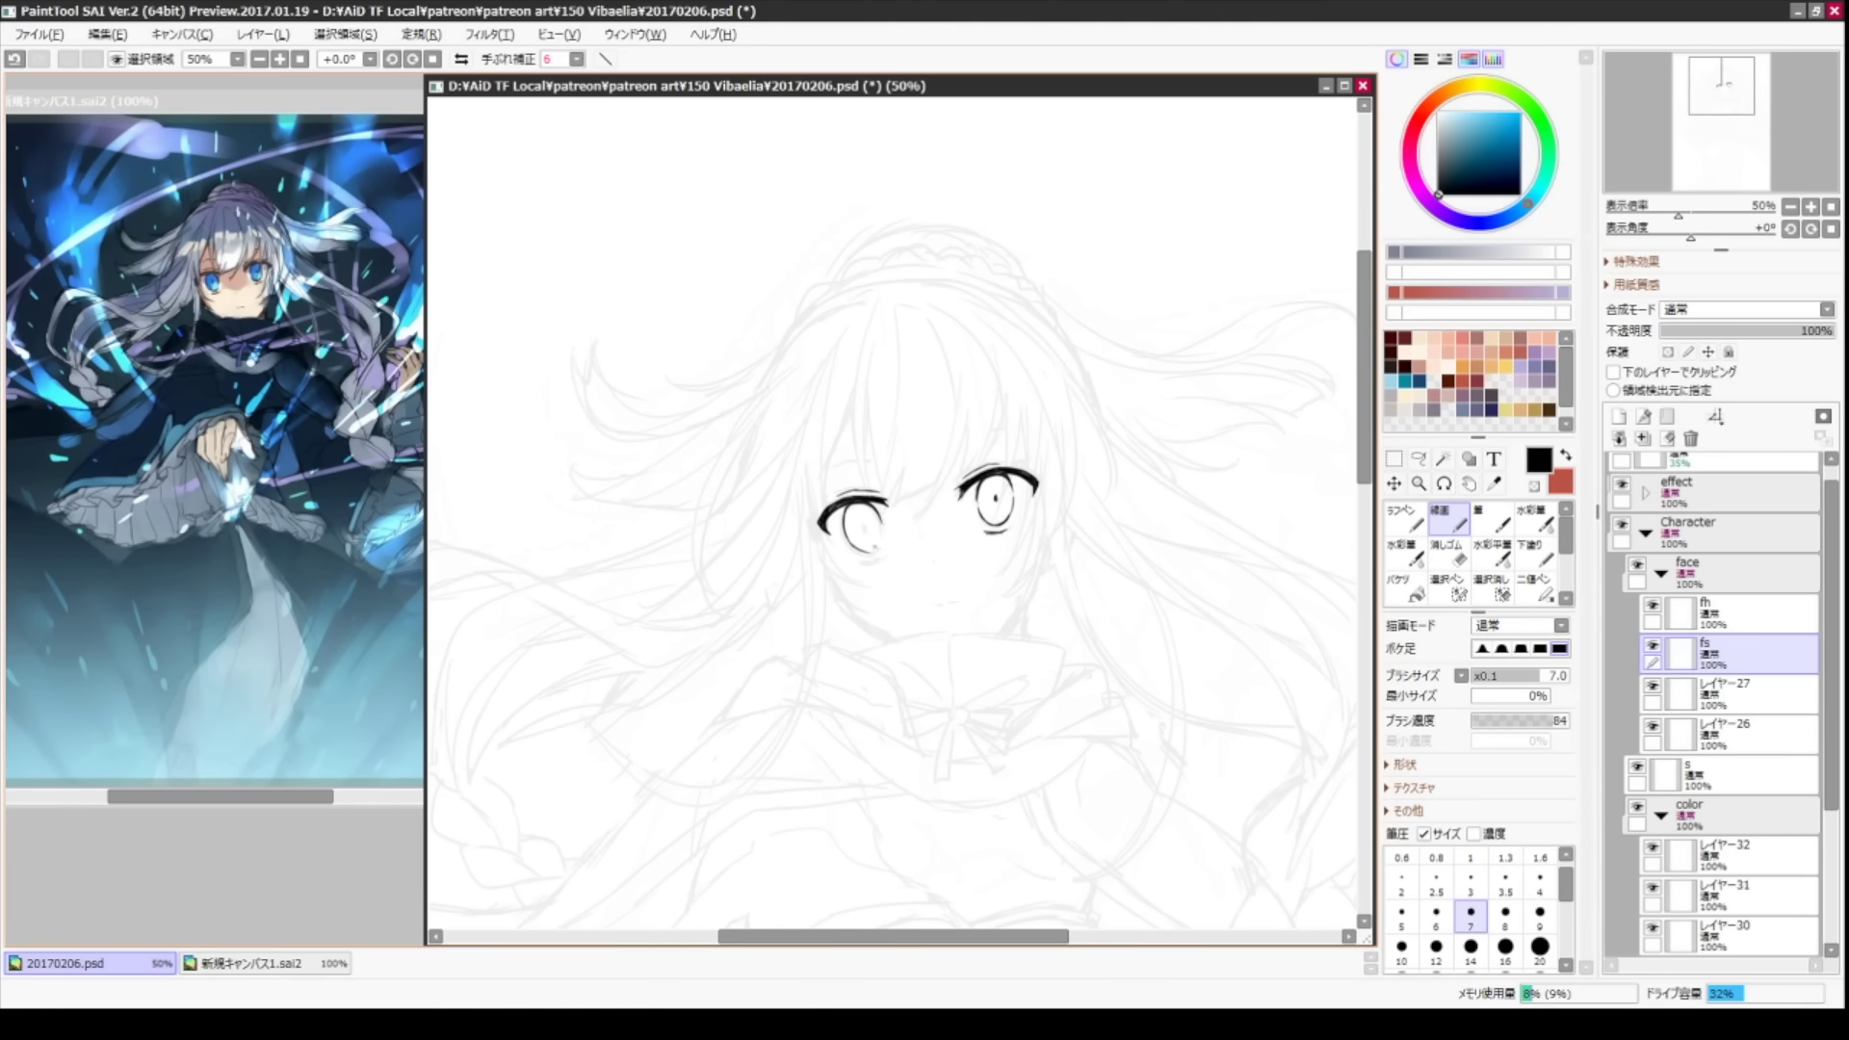
{"action": "mouse_move", "coordinate": [881, 530]}
{"action": "left_mouse_down"}
{"action": "mouse_move", "coordinate": [873, 553]}
{"action": "mouse_move", "coordinate": [848, 541]}
{"action": "left_mouse_up"}
{"action": "key", "text": "e"}
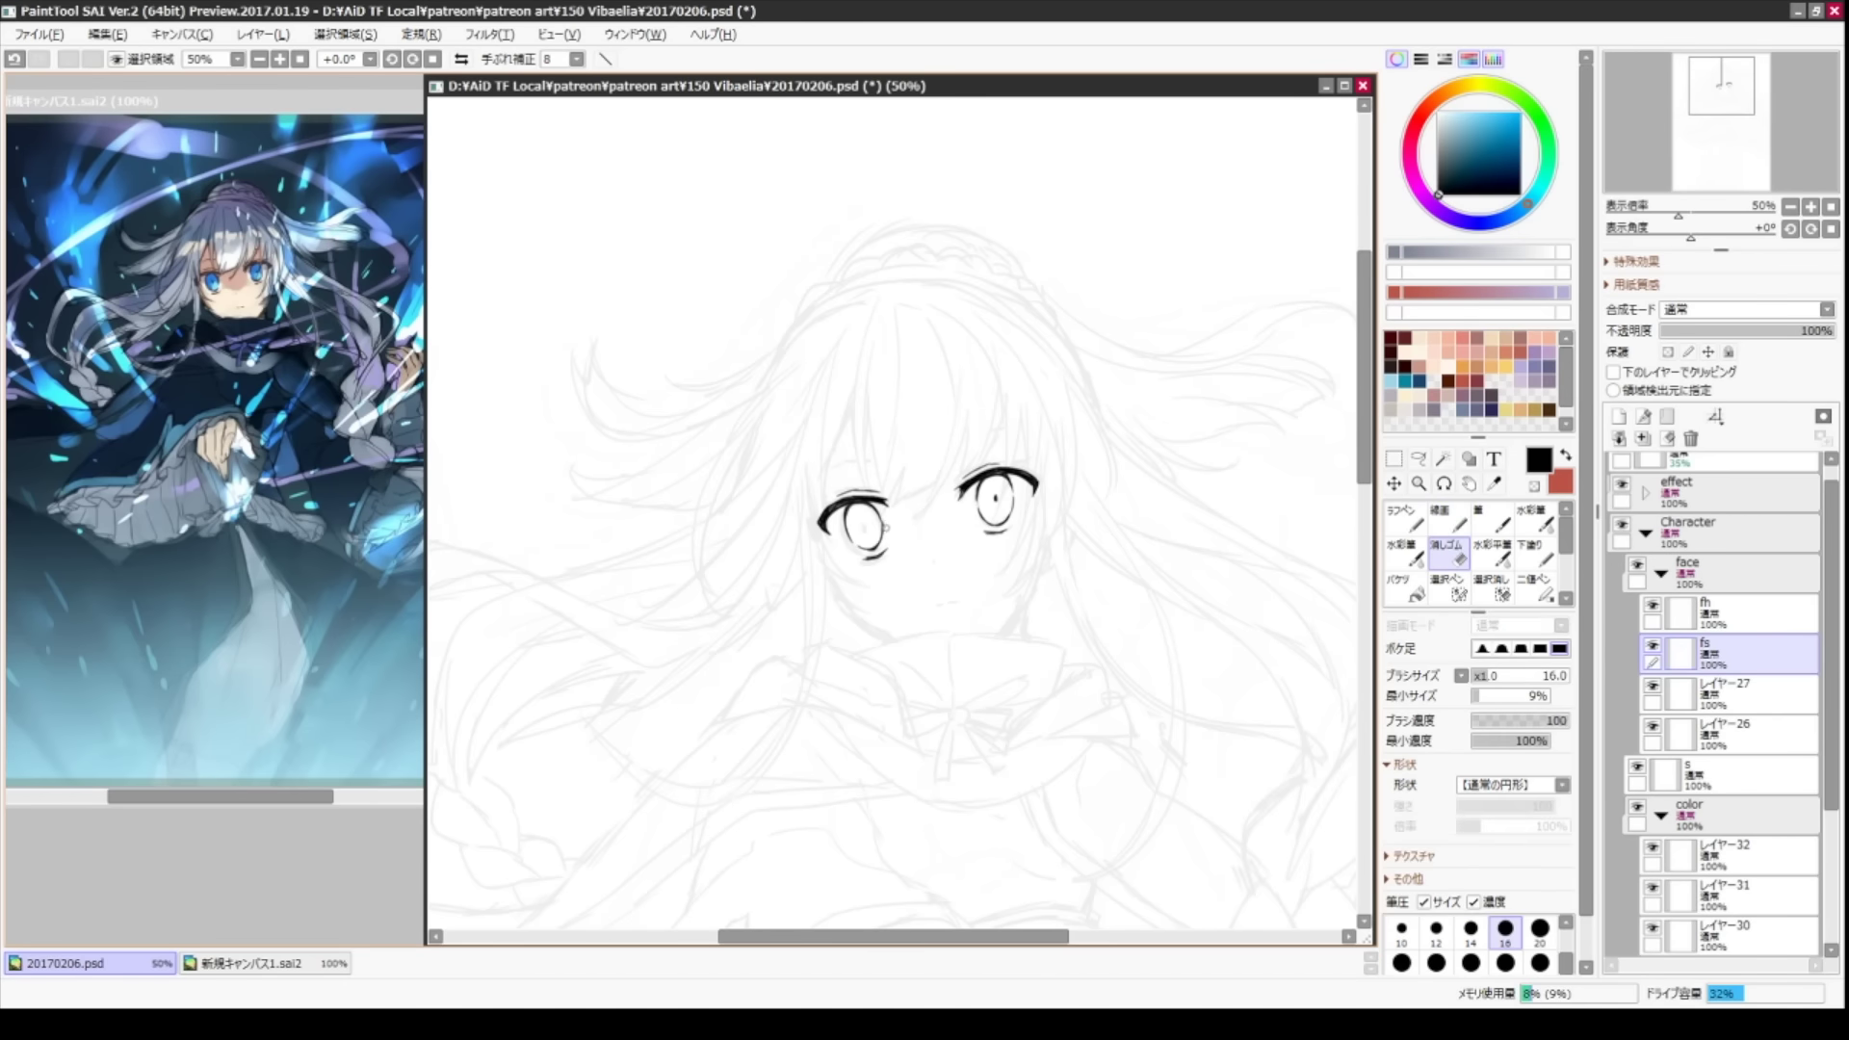
- Clean up the eye lines and ink the nose and mouth on the fs layer
{"action": "left_click_drag", "start_coordinate": [875, 550], "coordinate": [933, 561]}
{"action": "key", "text": "n"}
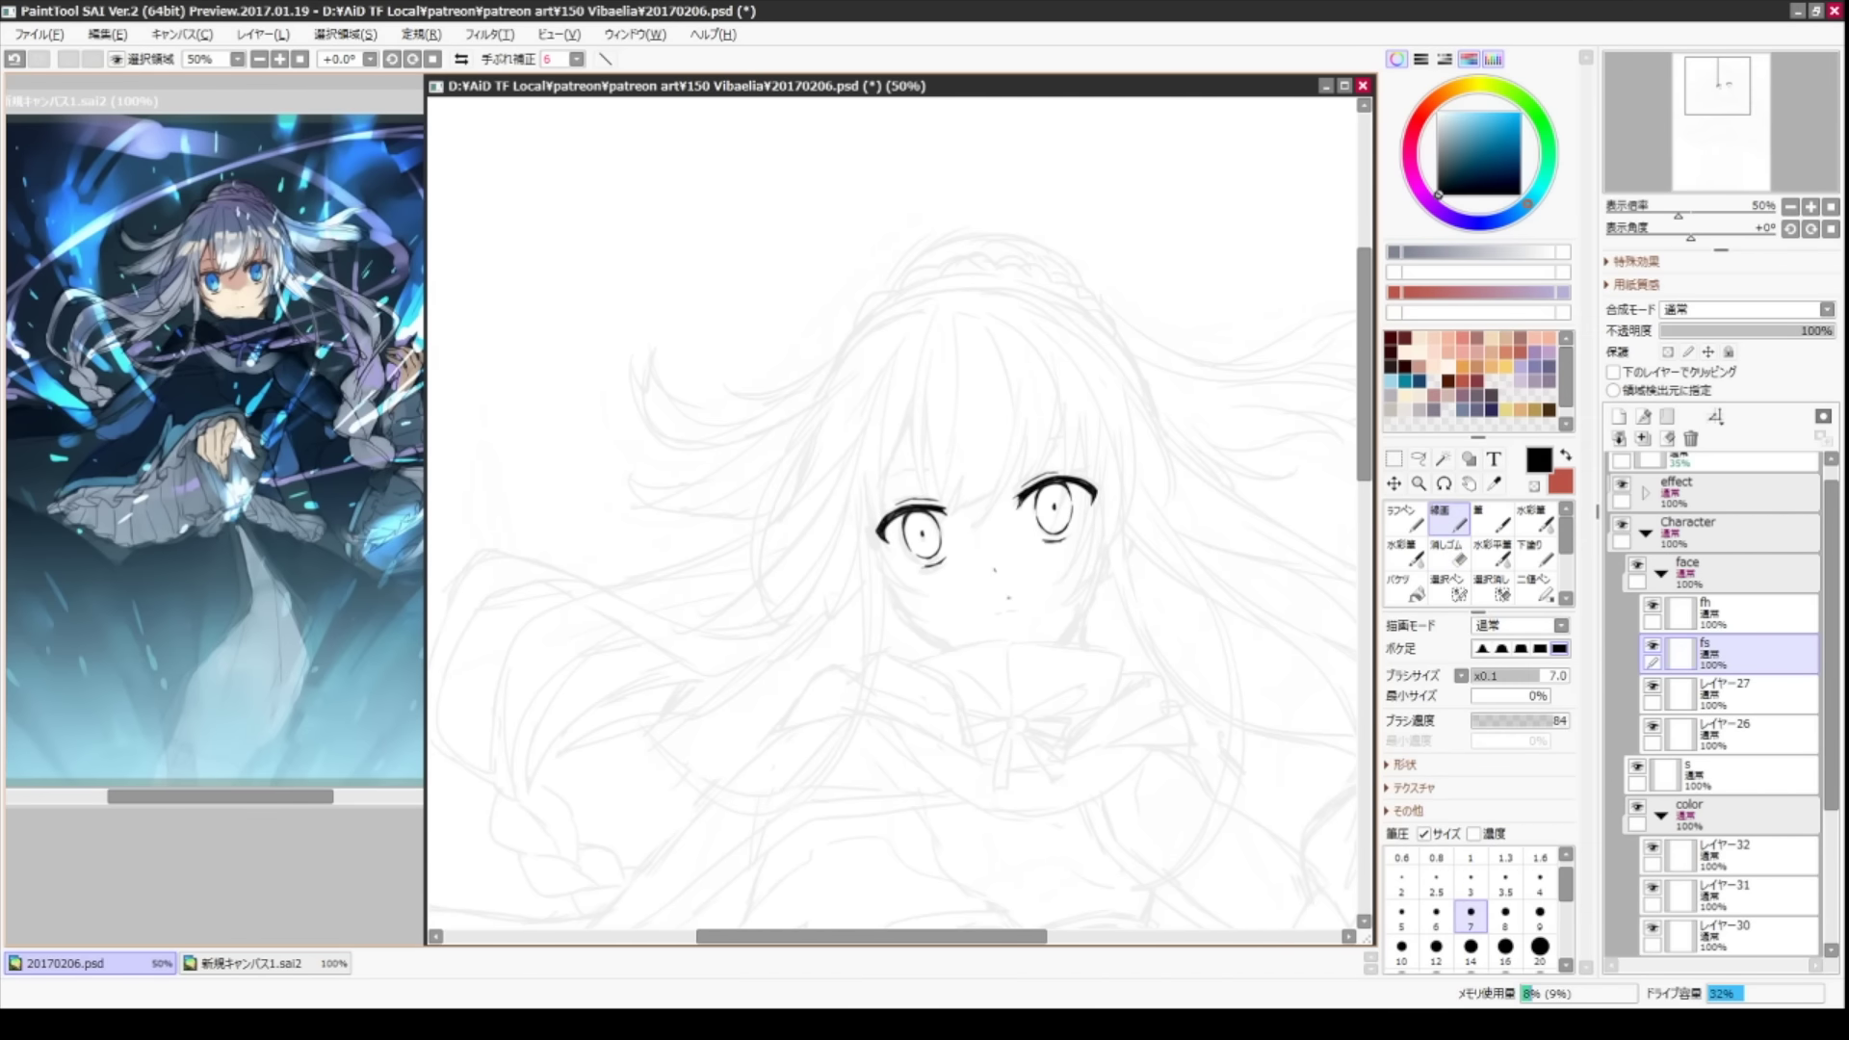
{"action": "left_click_drag", "start_coordinate": [905, 539], "coordinate": [877, 617]}
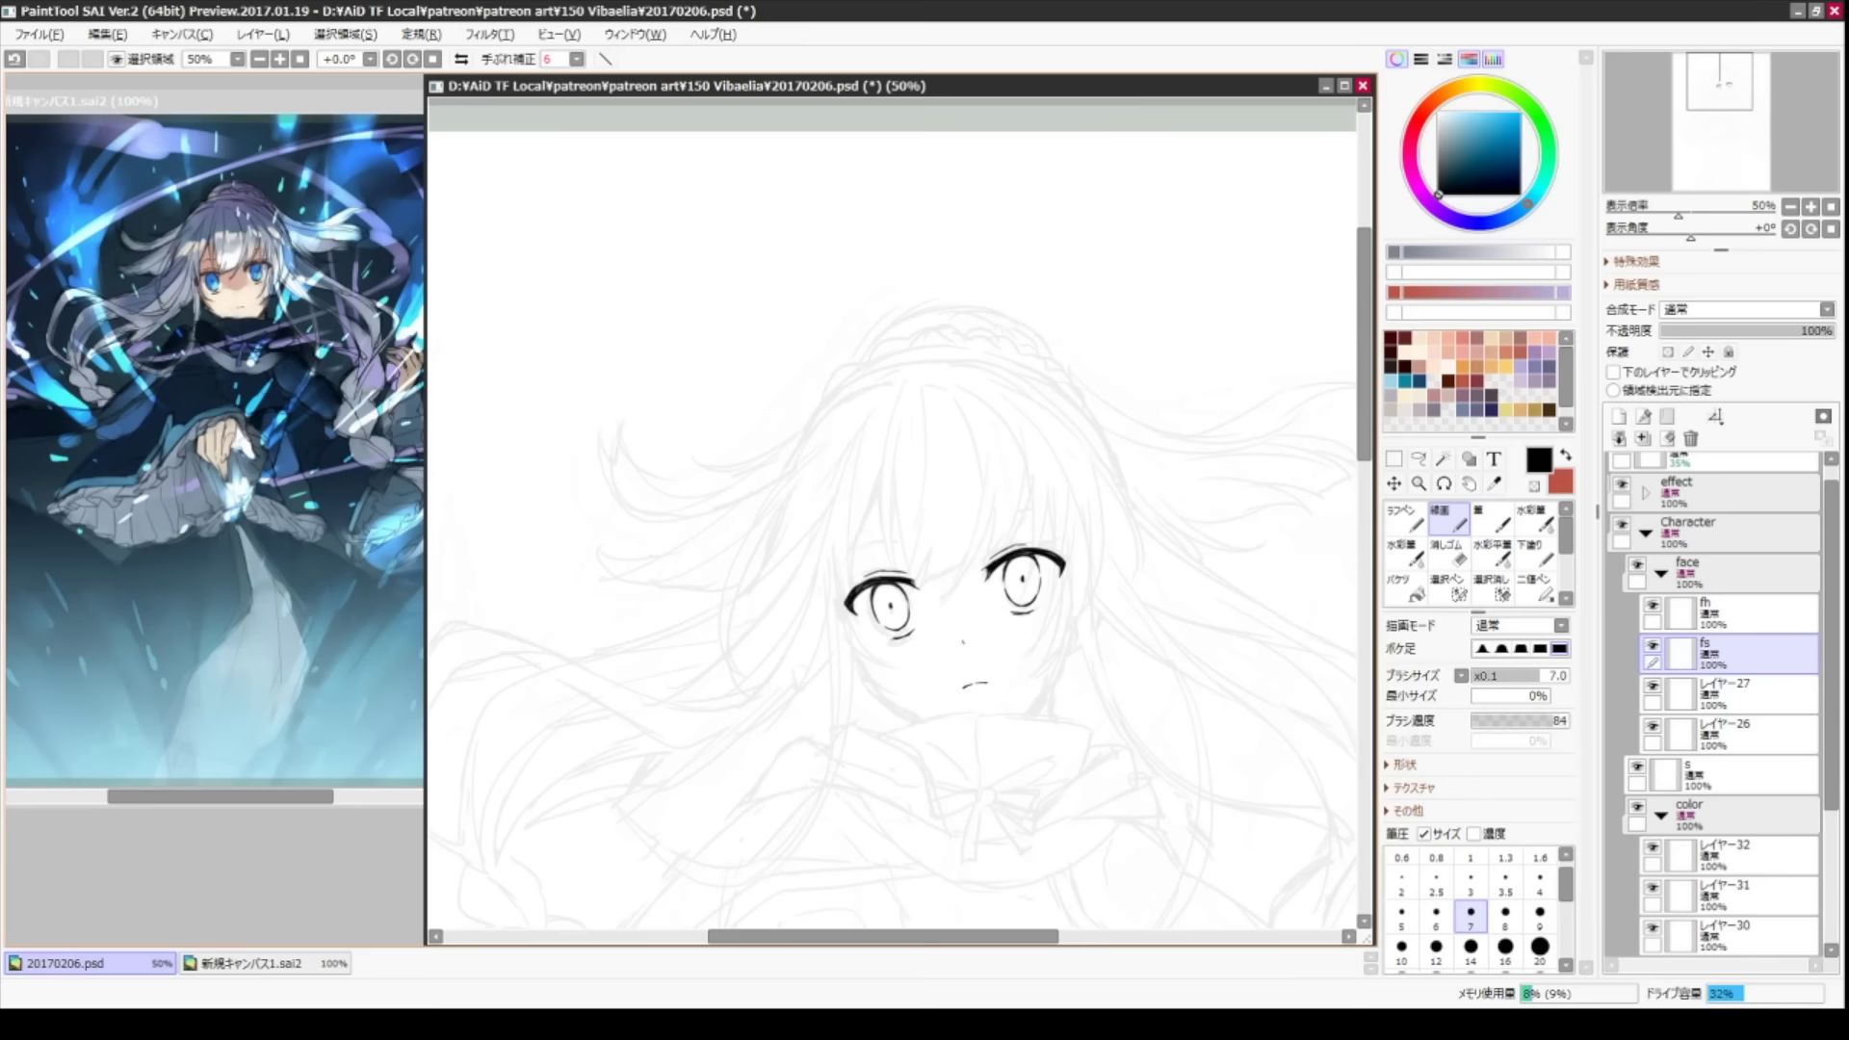
- Ink the fringe strands over the forehead on the s layer with the size 7 line pen
{"action": "mouse_move", "coordinate": [923, 400]}
{"action": "left_mouse_down"}
{"action": "mouse_move", "coordinate": [966, 371]}
{"action": "mouse_move", "coordinate": [930, 544]}
{"action": "left_mouse_up"}
{"action": "left_click", "coordinate": [940, 388], "text": "ctrl+shift"}
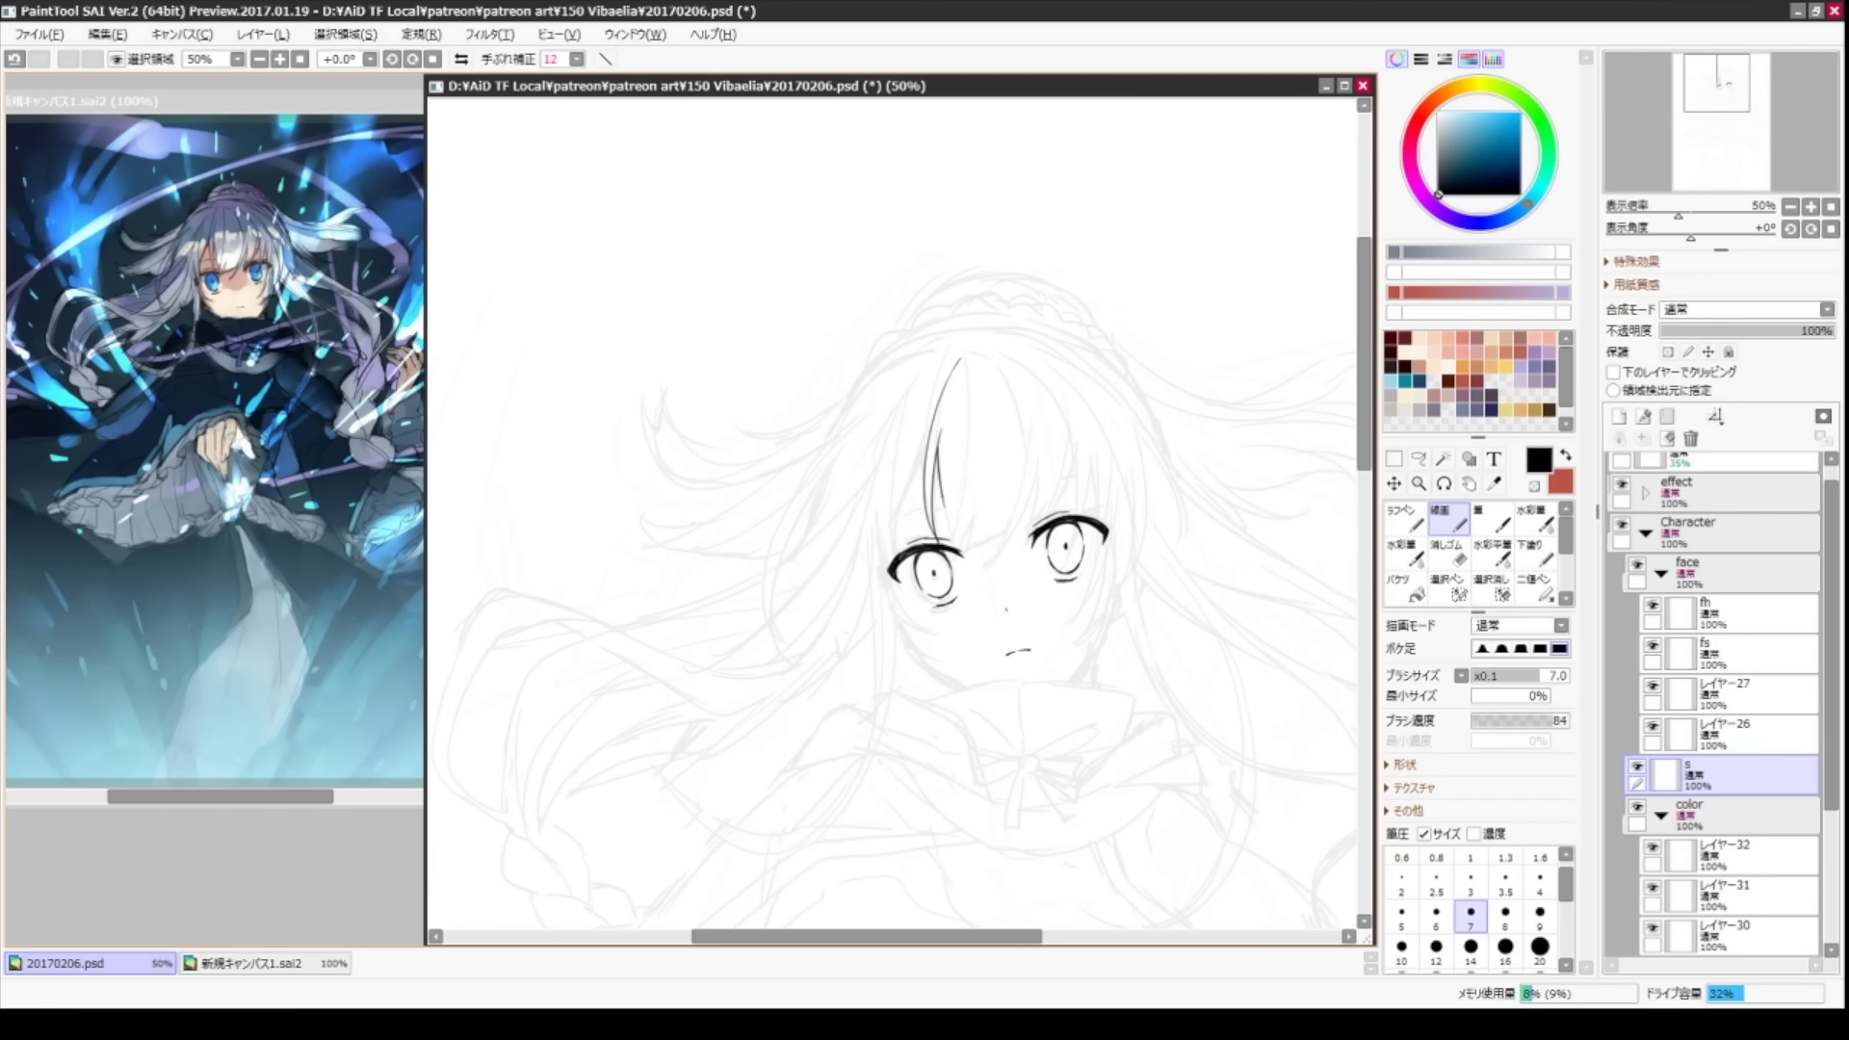
{"action": "left_click_drag", "start_coordinate": [966, 370], "coordinate": [951, 559]}
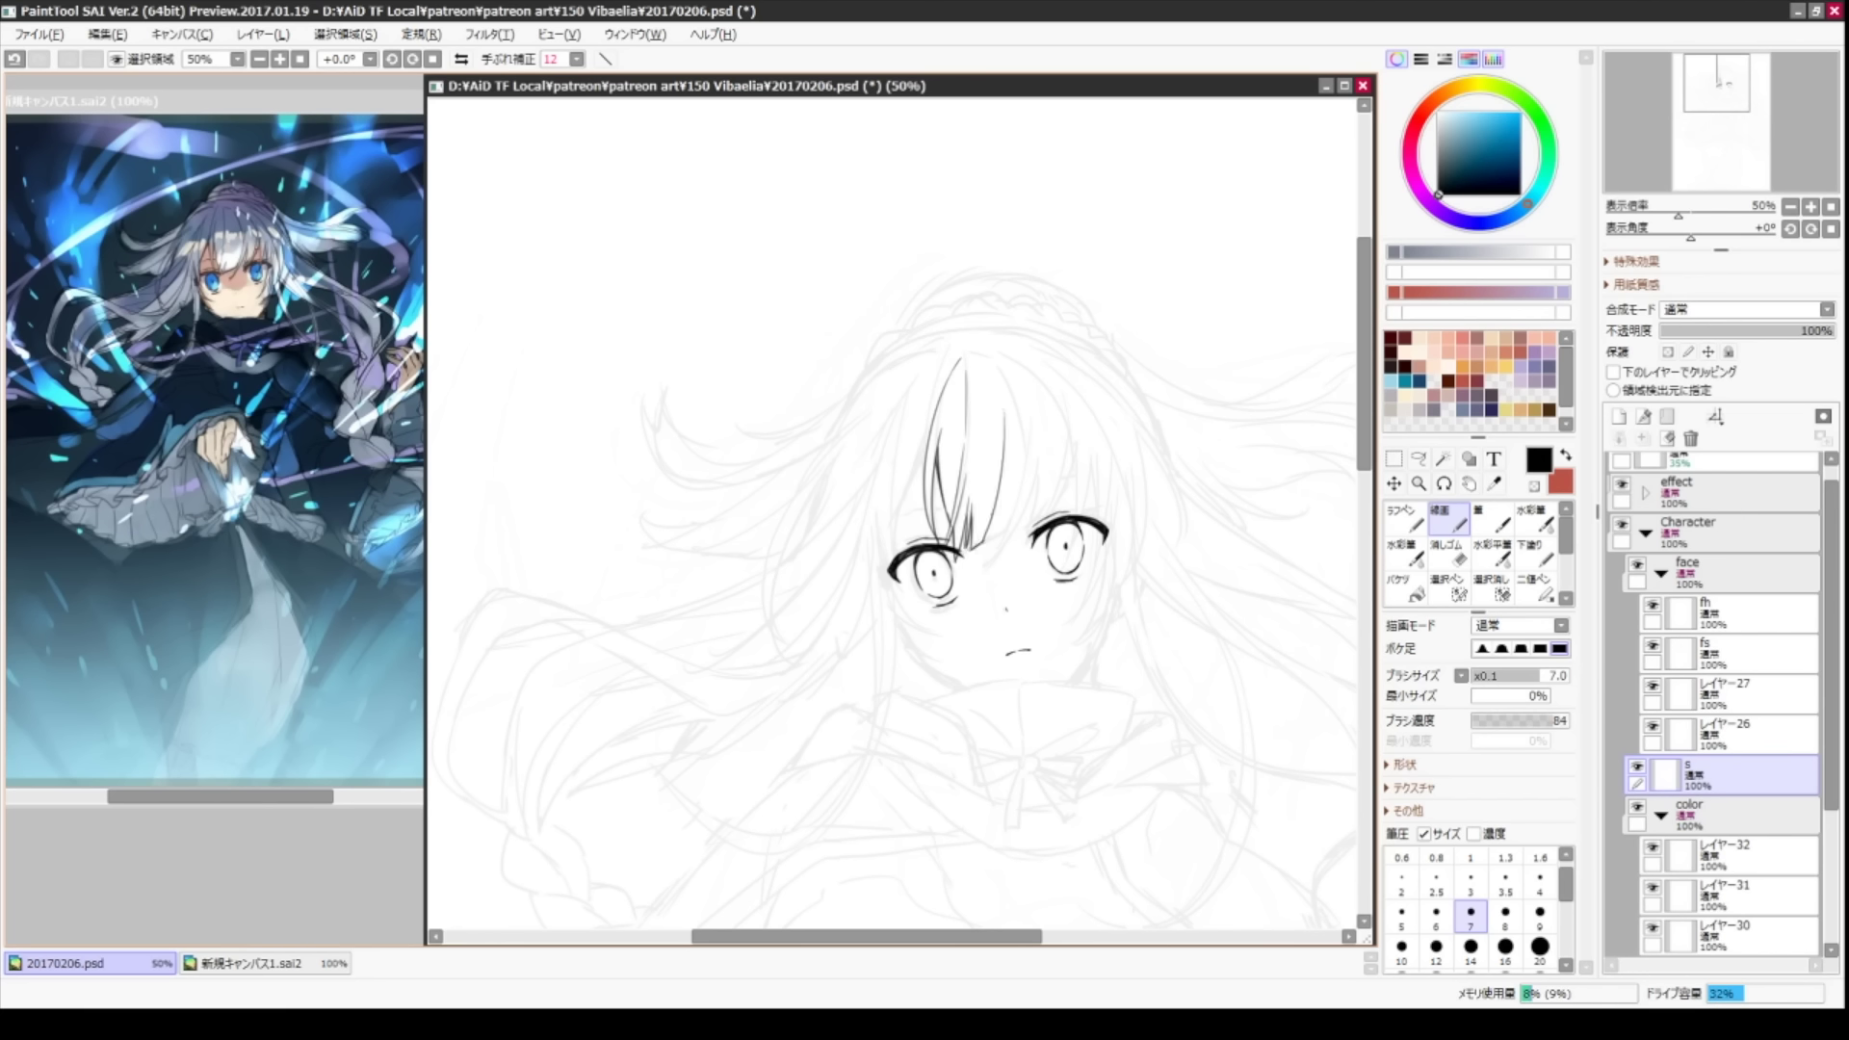
{"action": "left_click_drag", "start_coordinate": [1029, 429], "coordinate": [1004, 544]}
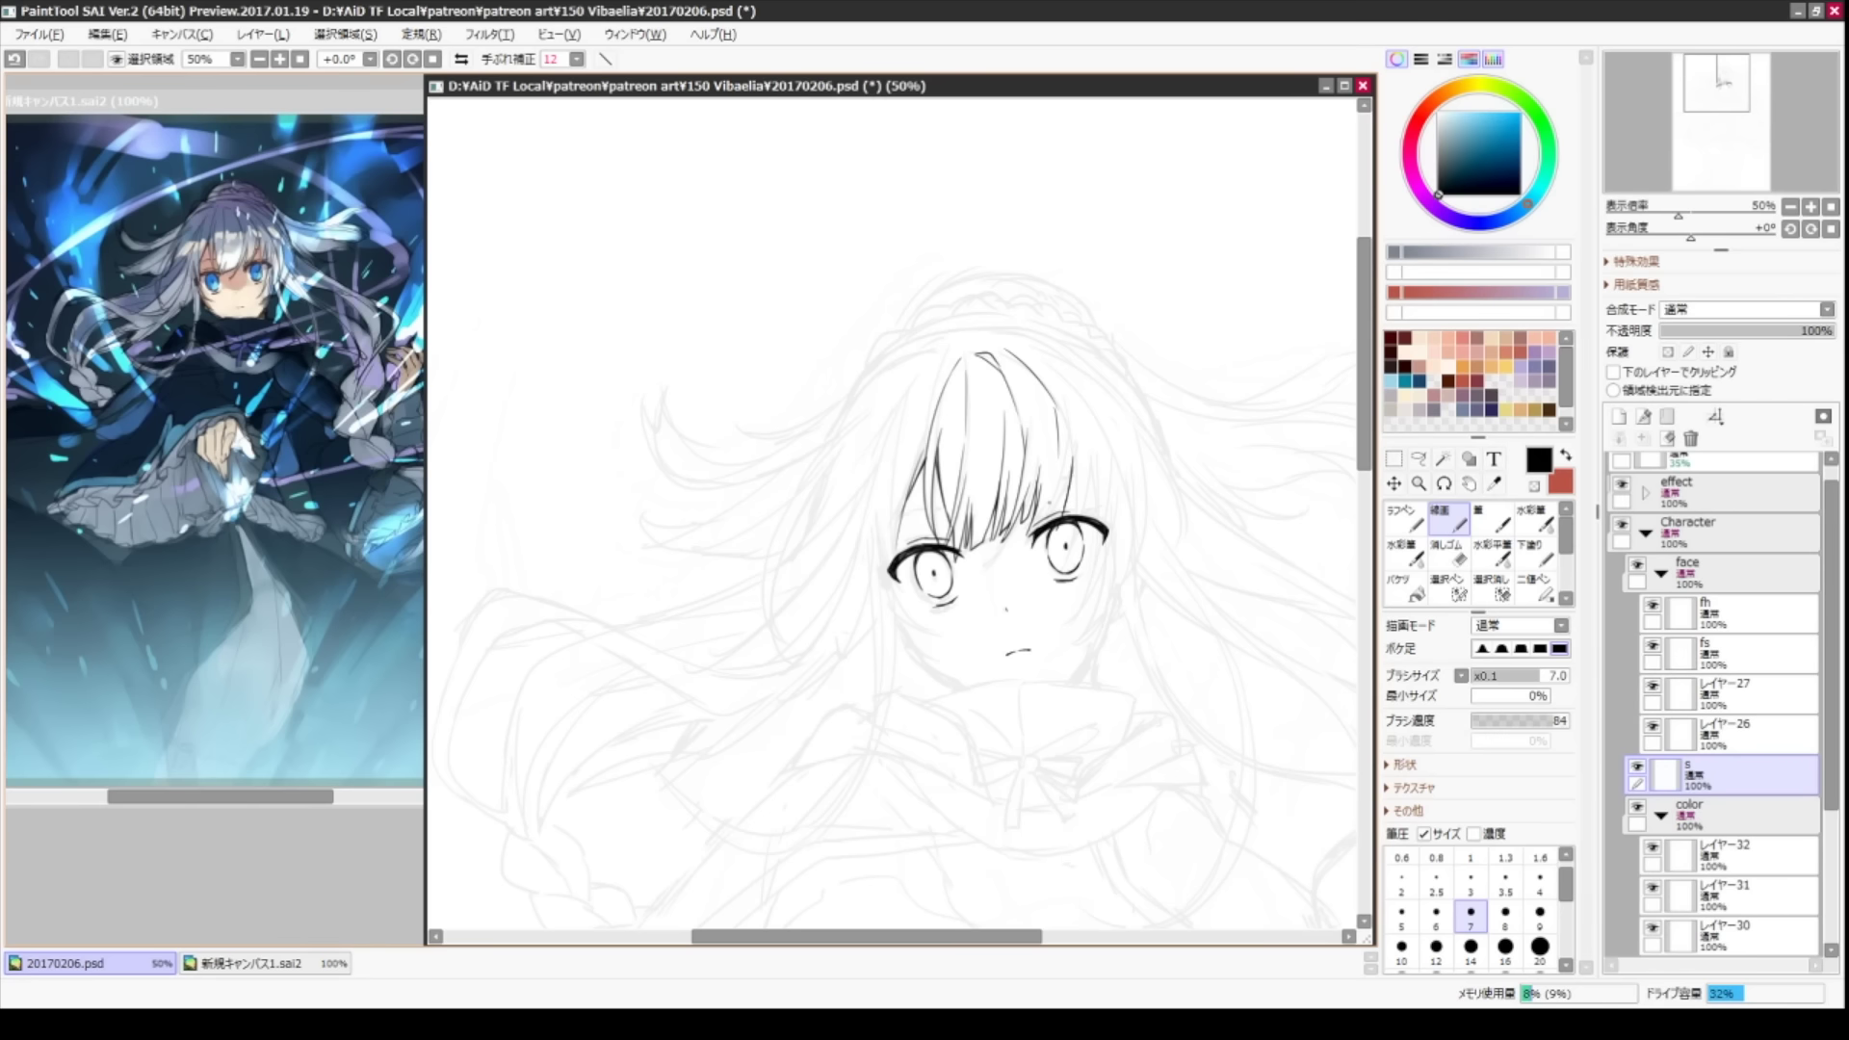
{"action": "left_click_drag", "start_coordinate": [1065, 472], "coordinate": [1055, 520]}
{"action": "left_click_drag", "start_coordinate": [910, 568], "coordinate": [953, 540]}
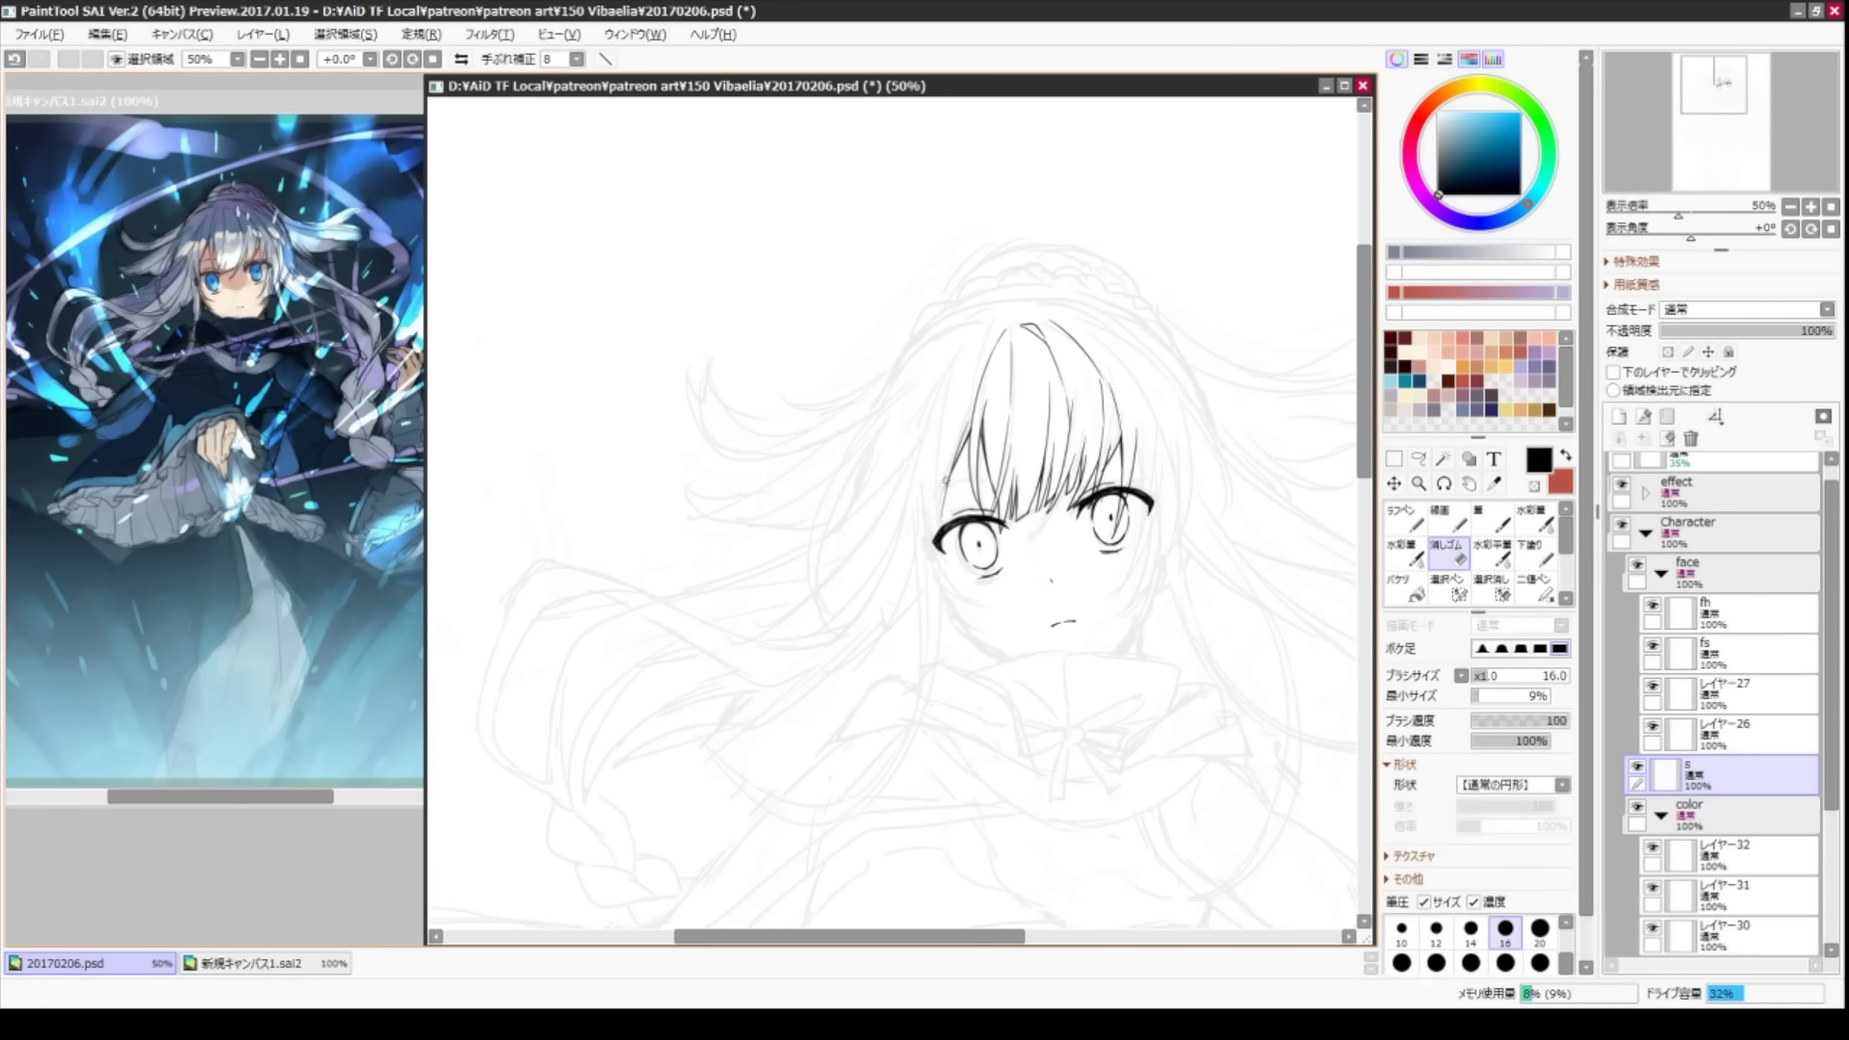
{"action": "key", "text": "ctrl+z"}
- Ink the side hair strands framing the face beside the fringe, retrying the misplaced stroke
{"action": "left_click_drag", "start_coordinate": [968, 337], "coordinate": [939, 462]}
{"action": "left_click_drag", "start_coordinate": [949, 381], "coordinate": [936, 528]}
{"action": "left_click_drag", "start_coordinate": [915, 464], "coordinate": [888, 553]}
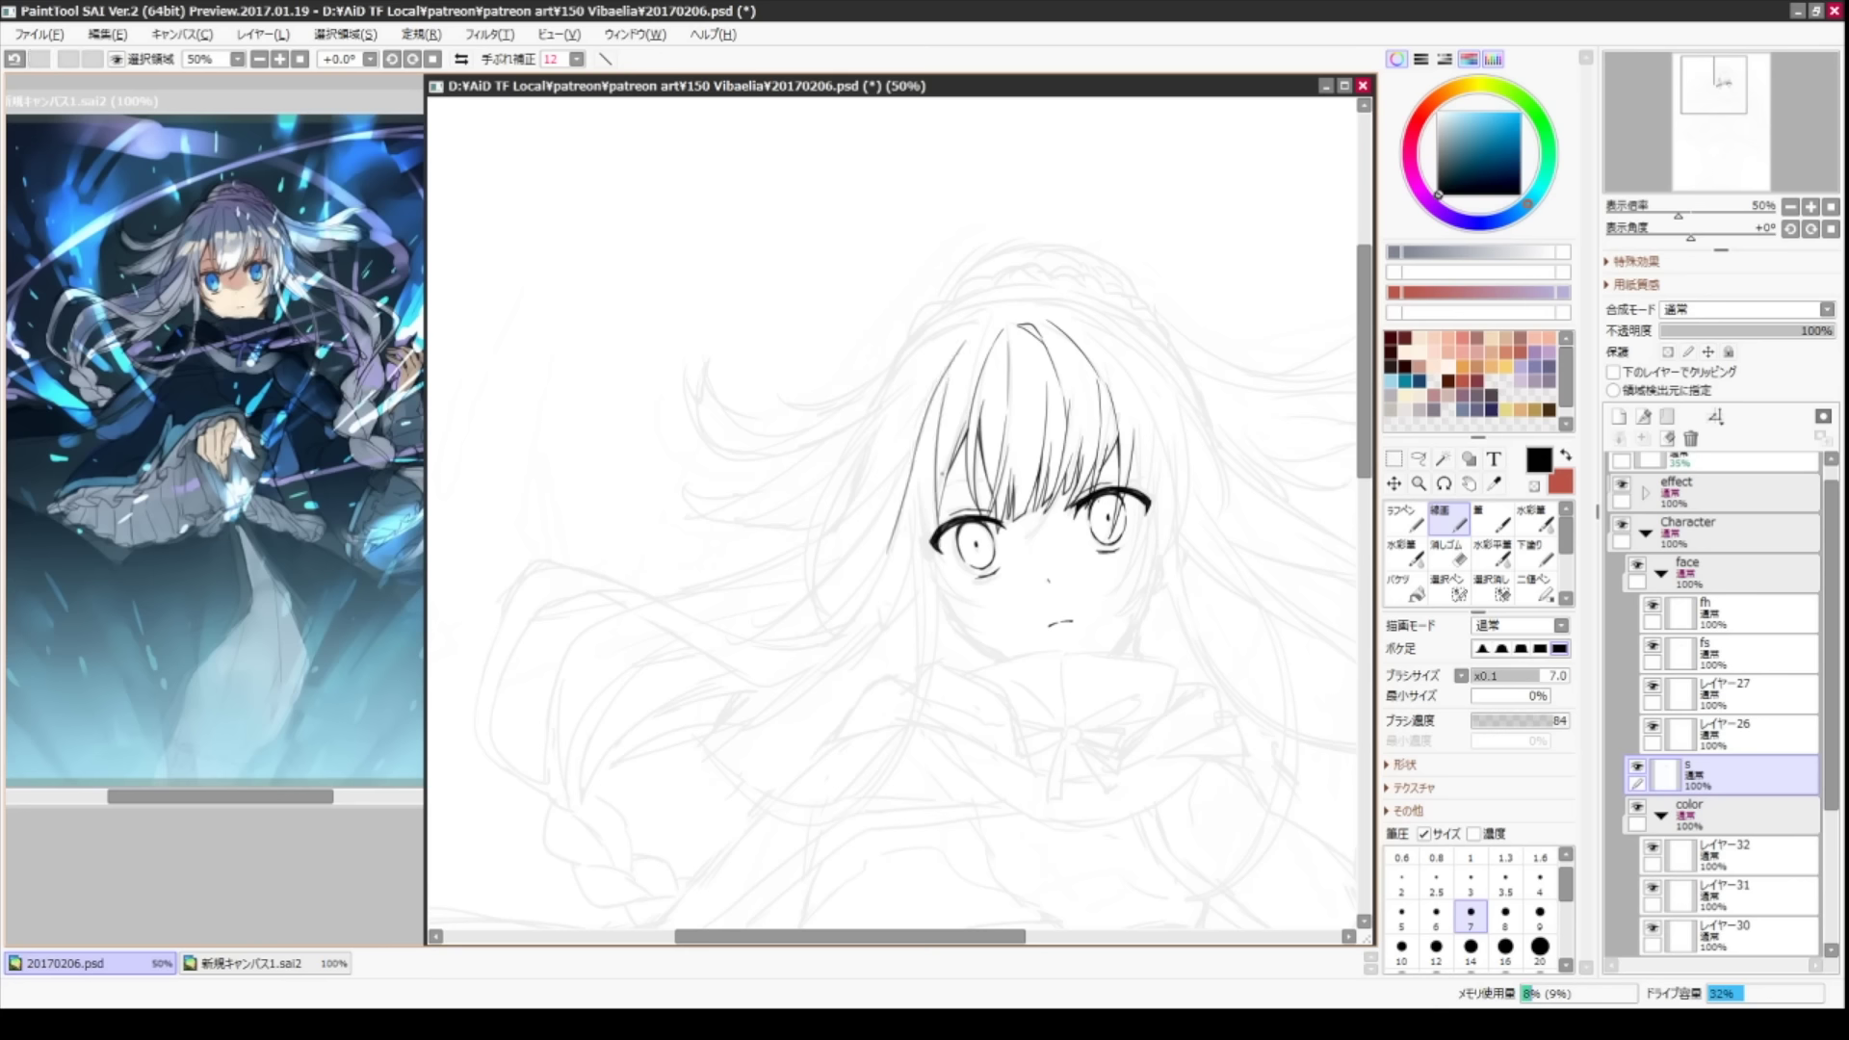
{"action": "left_click_drag", "start_coordinate": [942, 397], "coordinate": [930, 535]}
{"action": "mouse_move", "coordinate": [992, 544]}
{"action": "left_mouse_down"}
{"action": "mouse_move", "coordinate": [930, 605]}
{"action": "mouse_move", "coordinate": [932, 645]}
{"action": "left_mouse_up"}
{"action": "key", "text": "ctrl+z"}
{"action": "left_click_drag", "start_coordinate": [964, 540], "coordinate": [864, 533]}
- Ink the crown contour, the hair on the far side of the face, the jawline and a long front lock
{"action": "left_click_drag", "start_coordinate": [968, 312], "coordinate": [1049, 408]}
{"action": "left_click_drag", "start_coordinate": [1043, 390], "coordinate": [1092, 540]}
{"action": "key", "text": "ctrl+z"}
{"action": "left_click_drag", "start_coordinate": [944, 297], "coordinate": [1125, 511]}
{"action": "left_click_drag", "start_coordinate": [1106, 421], "coordinate": [1129, 519]}
{"action": "mouse_move", "coordinate": [925, 521]}
{"action": "left_mouse_down"}
{"action": "mouse_move", "coordinate": [819, 453]}
{"action": "mouse_move", "coordinate": [1012, 453]}
{"action": "left_mouse_up"}
{"action": "left_click_drag", "start_coordinate": [949, 520], "coordinate": [939, 708]}
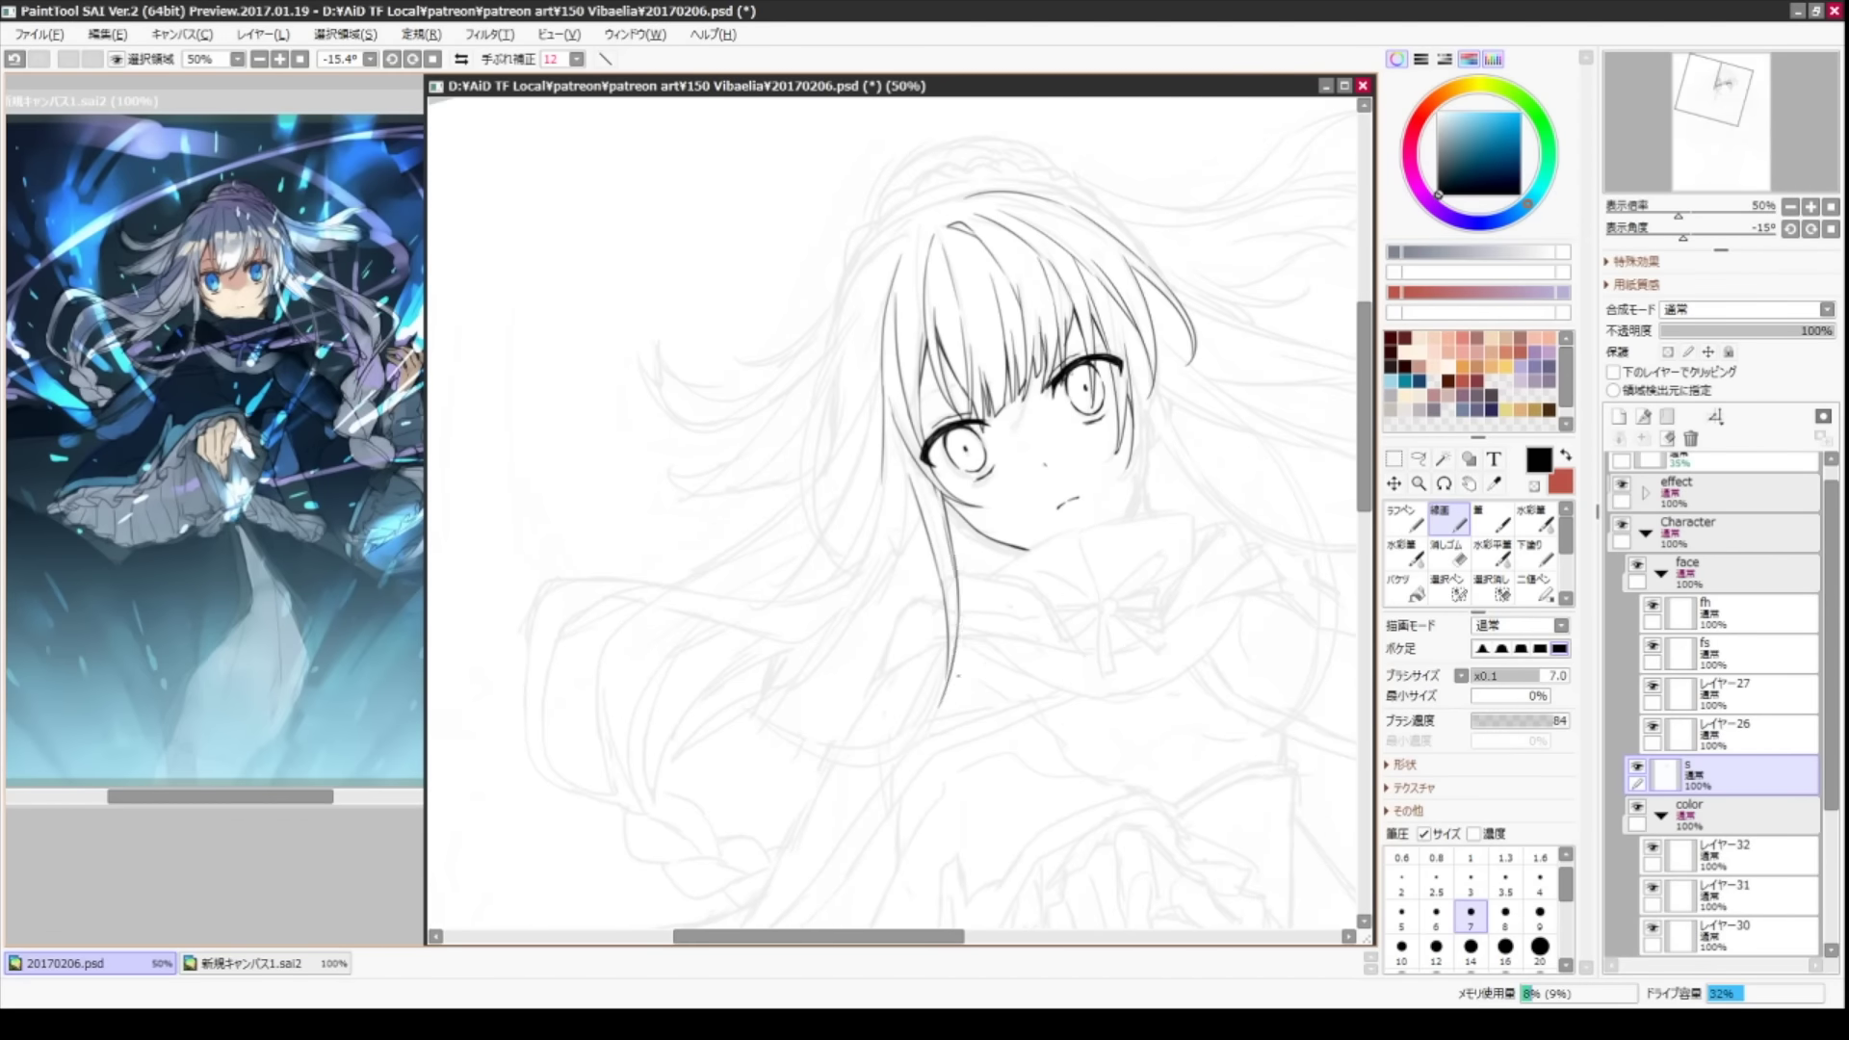
- Extend the long front lock into an outward curve and ink the lock hanging on the other side of the face
{"action": "key", "text": "Delete"}
{"action": "key", "text": "Delete"}
{"action": "left_click_drag", "start_coordinate": [1019, 626], "coordinate": [857, 756]}
{"action": "mouse_move", "coordinate": [1035, 663]}
{"action": "left_mouse_down"}
{"action": "mouse_move", "coordinate": [631, 499]}
{"action": "mouse_move", "coordinate": [809, 375]}
{"action": "left_mouse_up"}
{"action": "left_click_drag", "start_coordinate": [939, 400], "coordinate": [926, 586]}
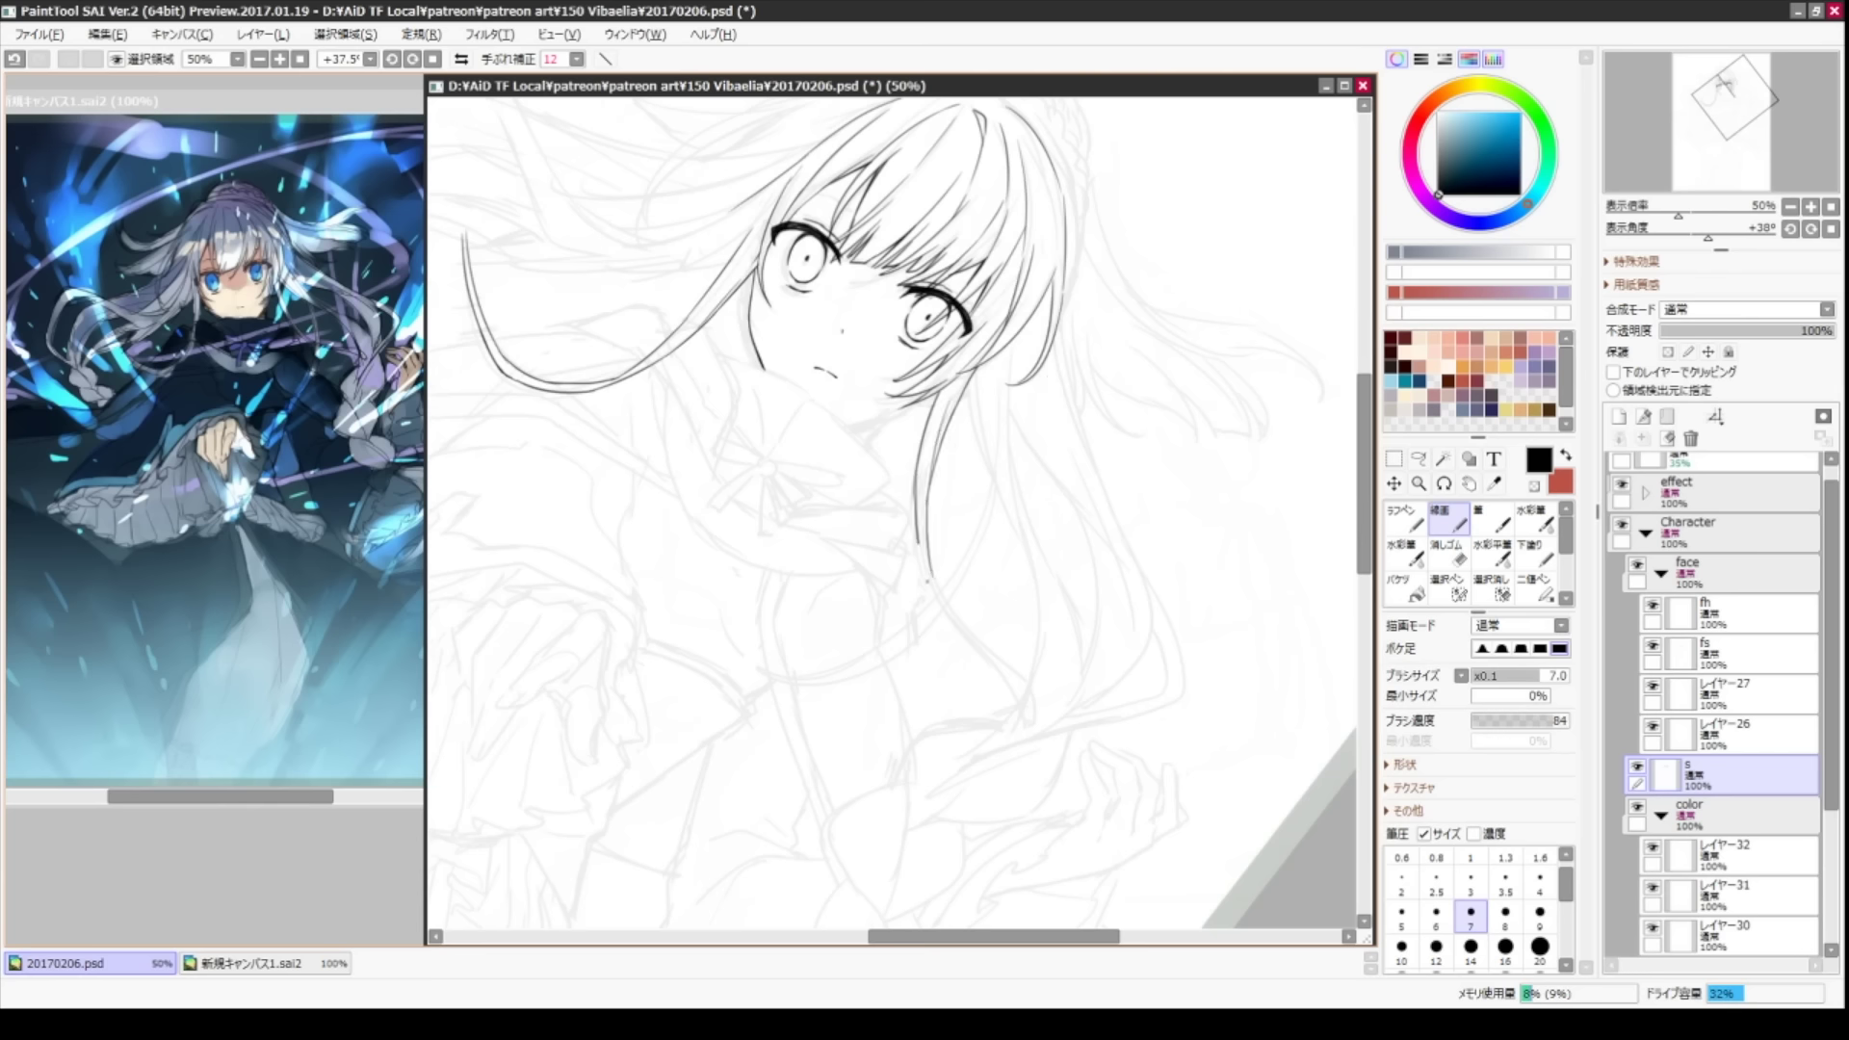
- Tidy the side lock with the eraser and ink the long strands flowing outward from behind it
{"action": "key", "text": "e"}
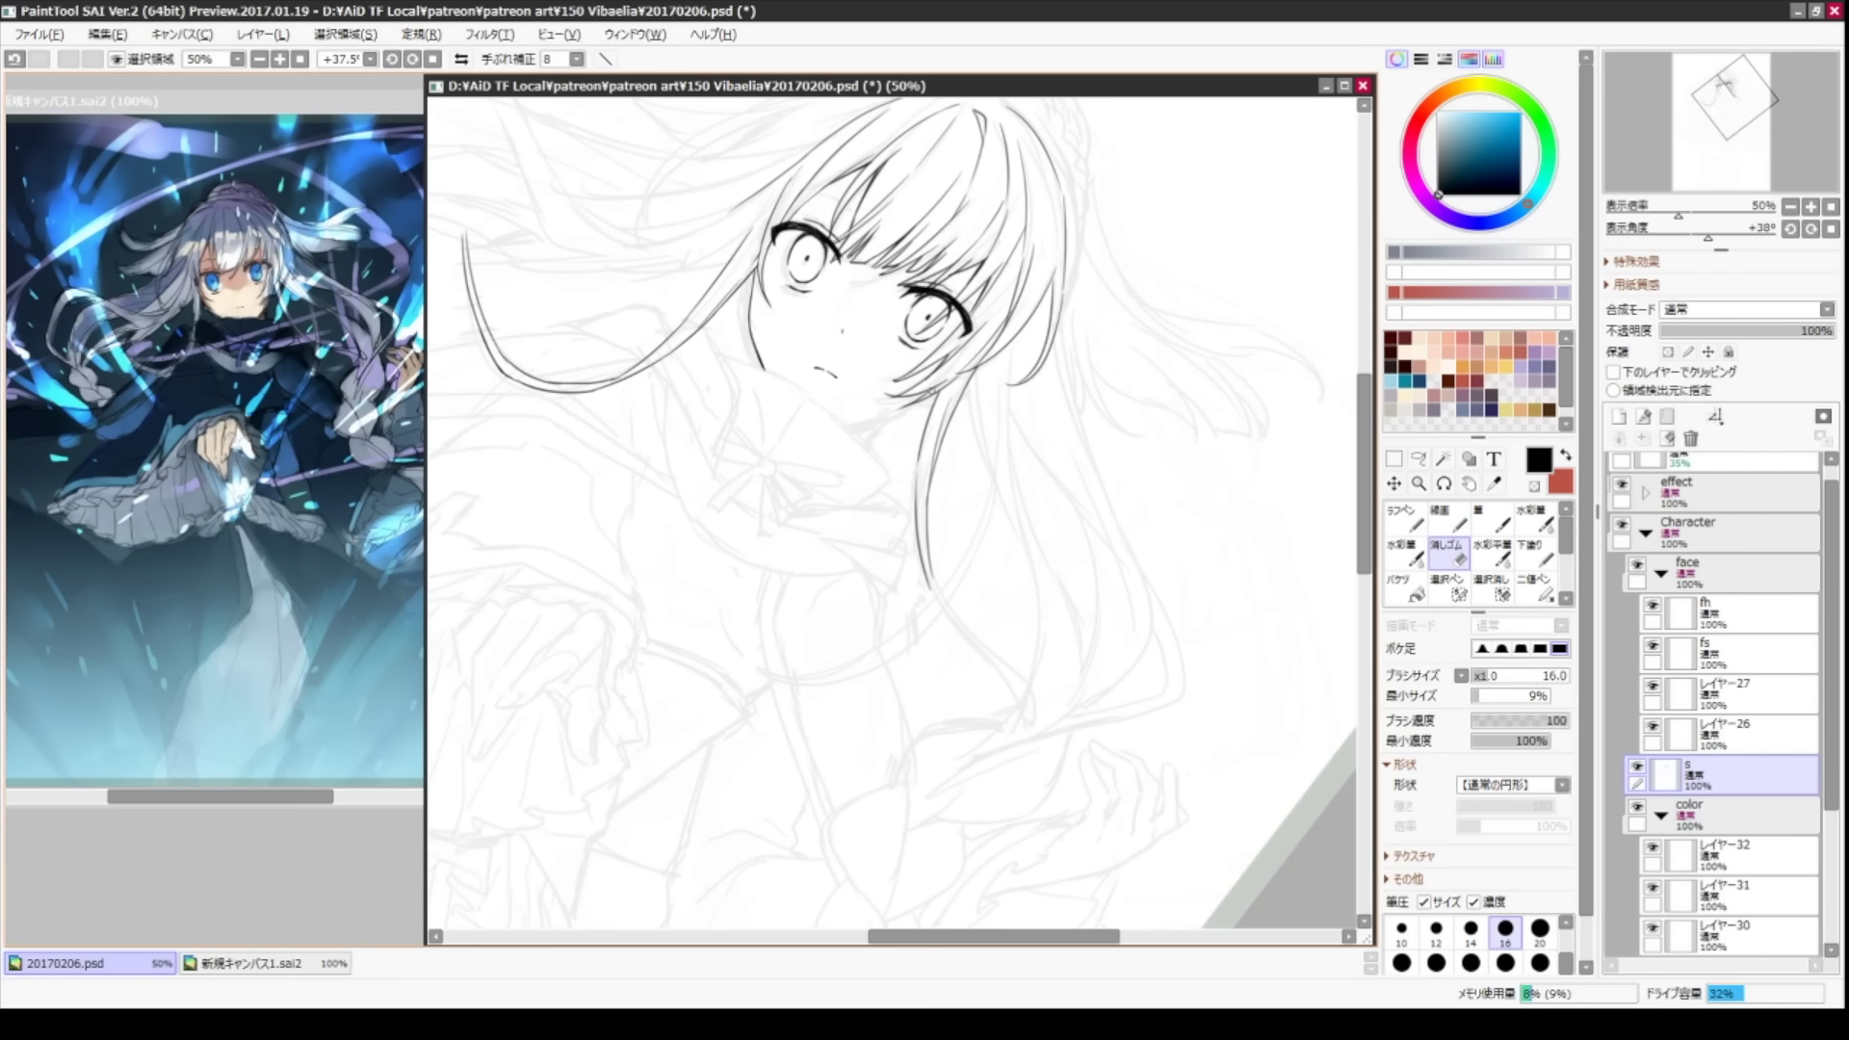
{"action": "mouse_move", "coordinate": [920, 414]}
{"action": "left_mouse_down"}
{"action": "mouse_move", "coordinate": [939, 481]}
{"action": "mouse_move", "coordinate": [1072, 644]}
{"action": "left_mouse_up"}
{"action": "key", "text": "n"}
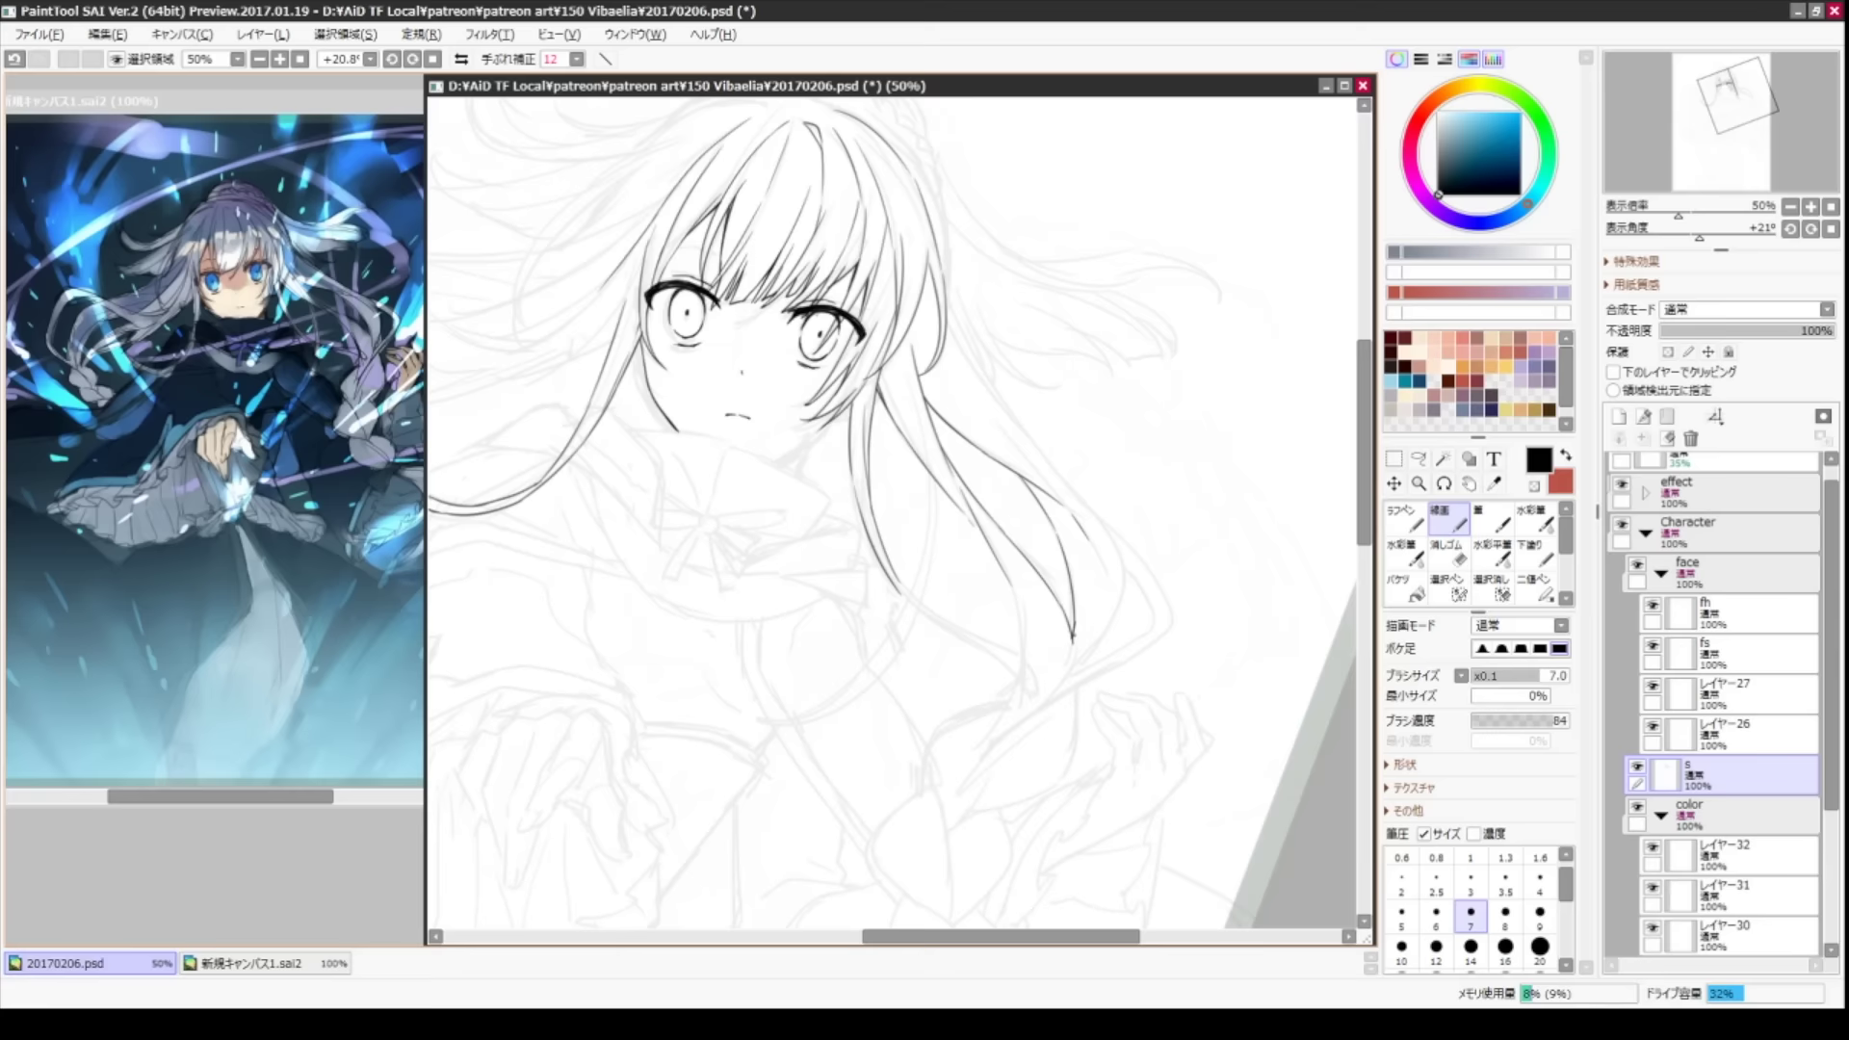
{"action": "left_click_drag", "start_coordinate": [896, 482], "coordinate": [925, 539]}
{"action": "mouse_move", "coordinate": [824, 462]}
{"action": "left_mouse_down"}
{"action": "mouse_move", "coordinate": [881, 645]}
{"action": "mouse_move", "coordinate": [959, 766]}
{"action": "left_mouse_up"}
{"action": "left_click_drag", "start_coordinate": [896, 481], "coordinate": [915, 511]}
{"action": "left_click_drag", "start_coordinate": [876, 693], "coordinate": [919, 771]}
{"action": "left_click_drag", "start_coordinate": [896, 482], "coordinate": [867, 540]}
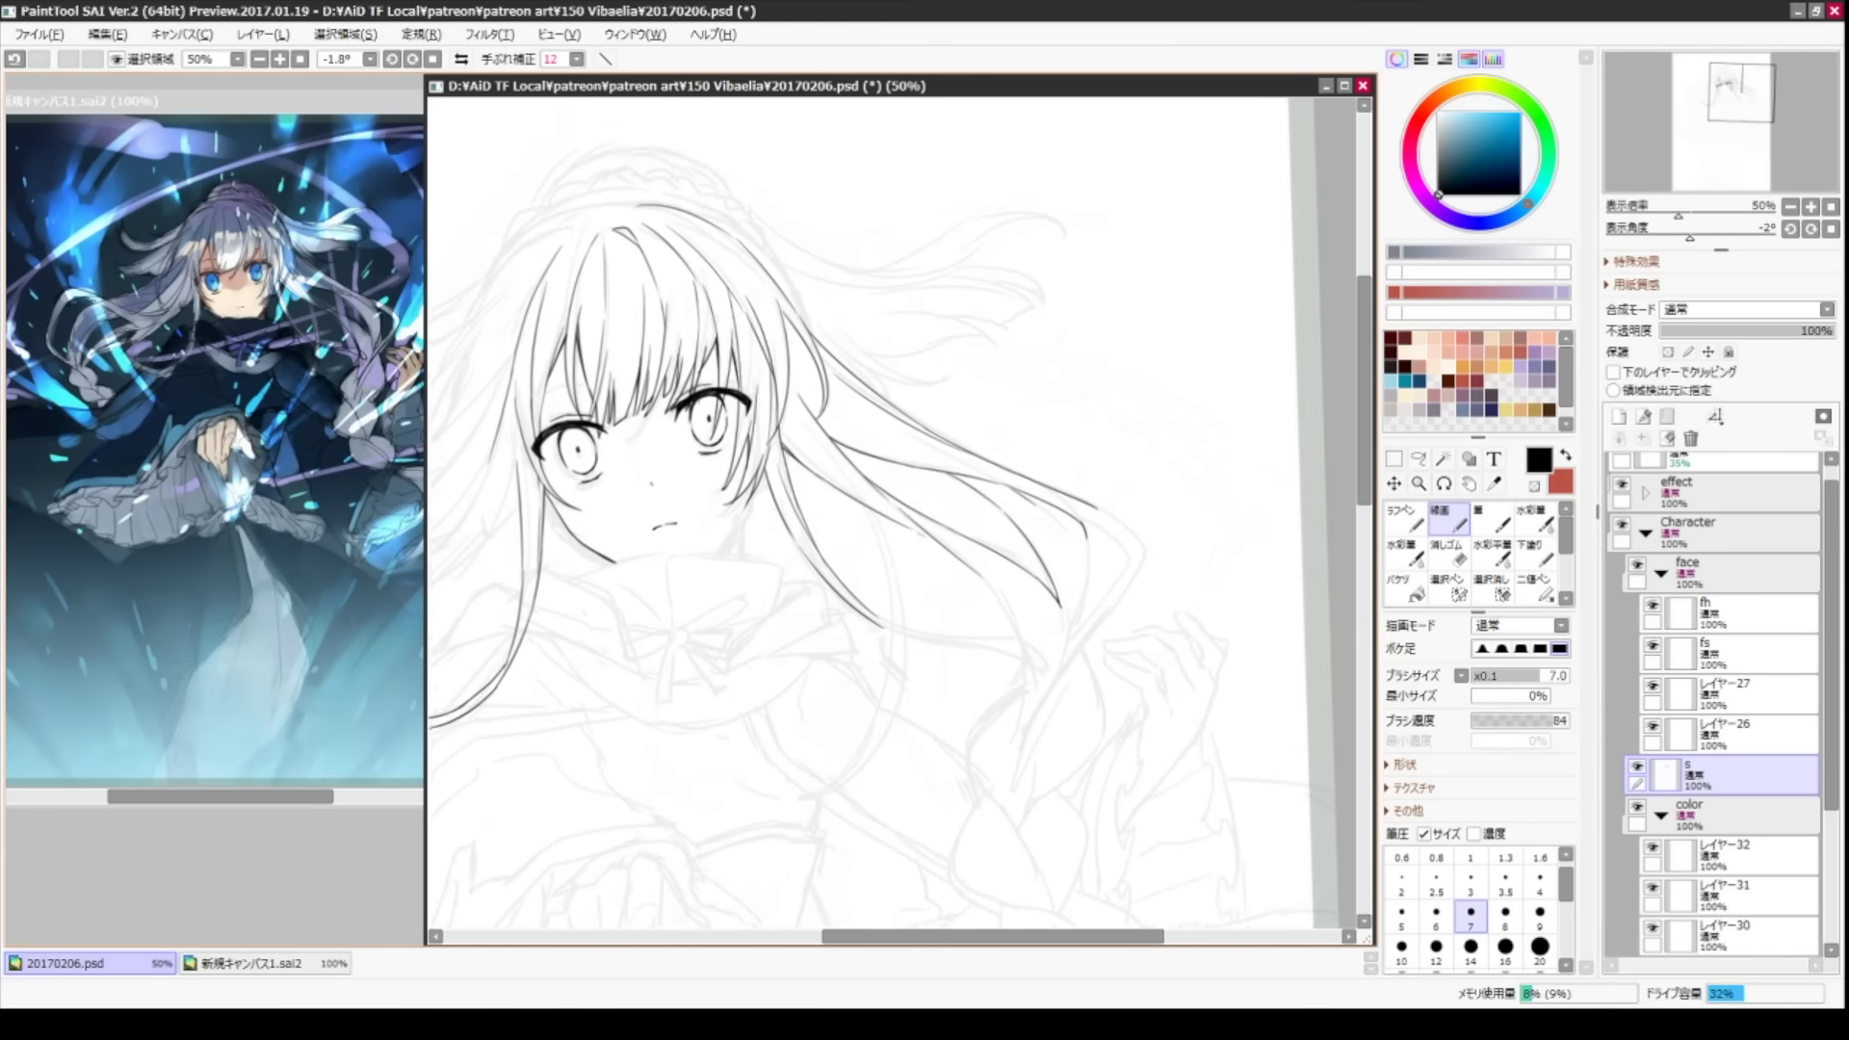
- Ink the bend and pointed tips of the outward-flowing hair and fill in its inner strands
{"action": "left_click_drag", "start_coordinate": [1040, 486], "coordinate": [1069, 597]}
{"action": "left_click_drag", "start_coordinate": [1083, 511], "coordinate": [1067, 599]}
{"action": "left_click_drag", "start_coordinate": [896, 482], "coordinate": [915, 520]}
{"action": "mouse_move", "coordinate": [934, 376]}
{"action": "left_mouse_down"}
{"action": "mouse_move", "coordinate": [997, 539]}
{"action": "mouse_move", "coordinate": [896, 482]}
{"action": "left_mouse_up"}
{"action": "mouse_move", "coordinate": [906, 506]}
{"action": "left_mouse_down"}
{"action": "mouse_move", "coordinate": [963, 535]}
{"action": "mouse_move", "coordinate": [1050, 640]}
{"action": "left_mouse_up"}
{"action": "left_click_drag", "start_coordinate": [992, 564], "coordinate": [1064, 659]}
{"action": "left_click_drag", "start_coordinate": [896, 481], "coordinate": [924, 549]}
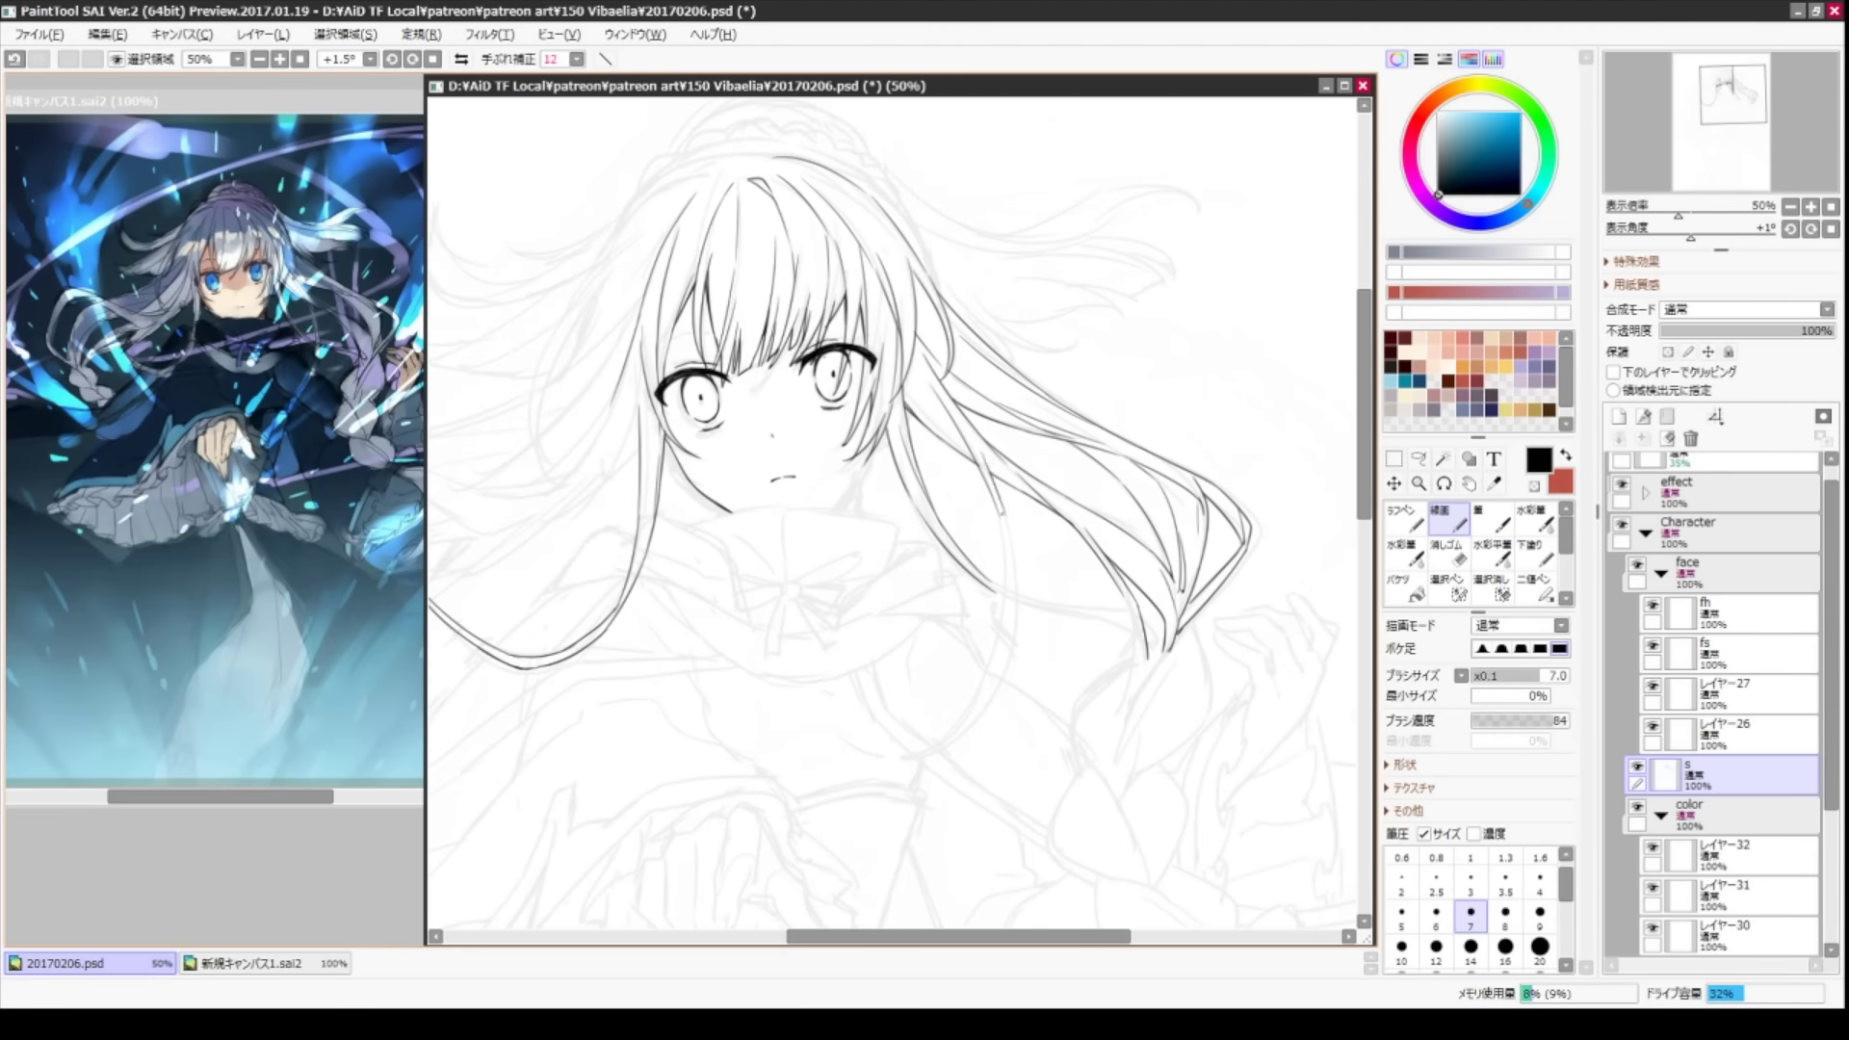
- Ink the long curved lock falling beside the neck towards the chest below the flowing hair
{"action": "left_click_drag", "start_coordinate": [896, 482], "coordinate": [925, 539]}
{"action": "left_click_drag", "start_coordinate": [1026, 573], "coordinate": [951, 749]}
{"action": "left_click_drag", "start_coordinate": [997, 477], "coordinate": [1041, 640]}
{"action": "left_click_drag", "start_coordinate": [1040, 554], "coordinate": [1026, 692]}
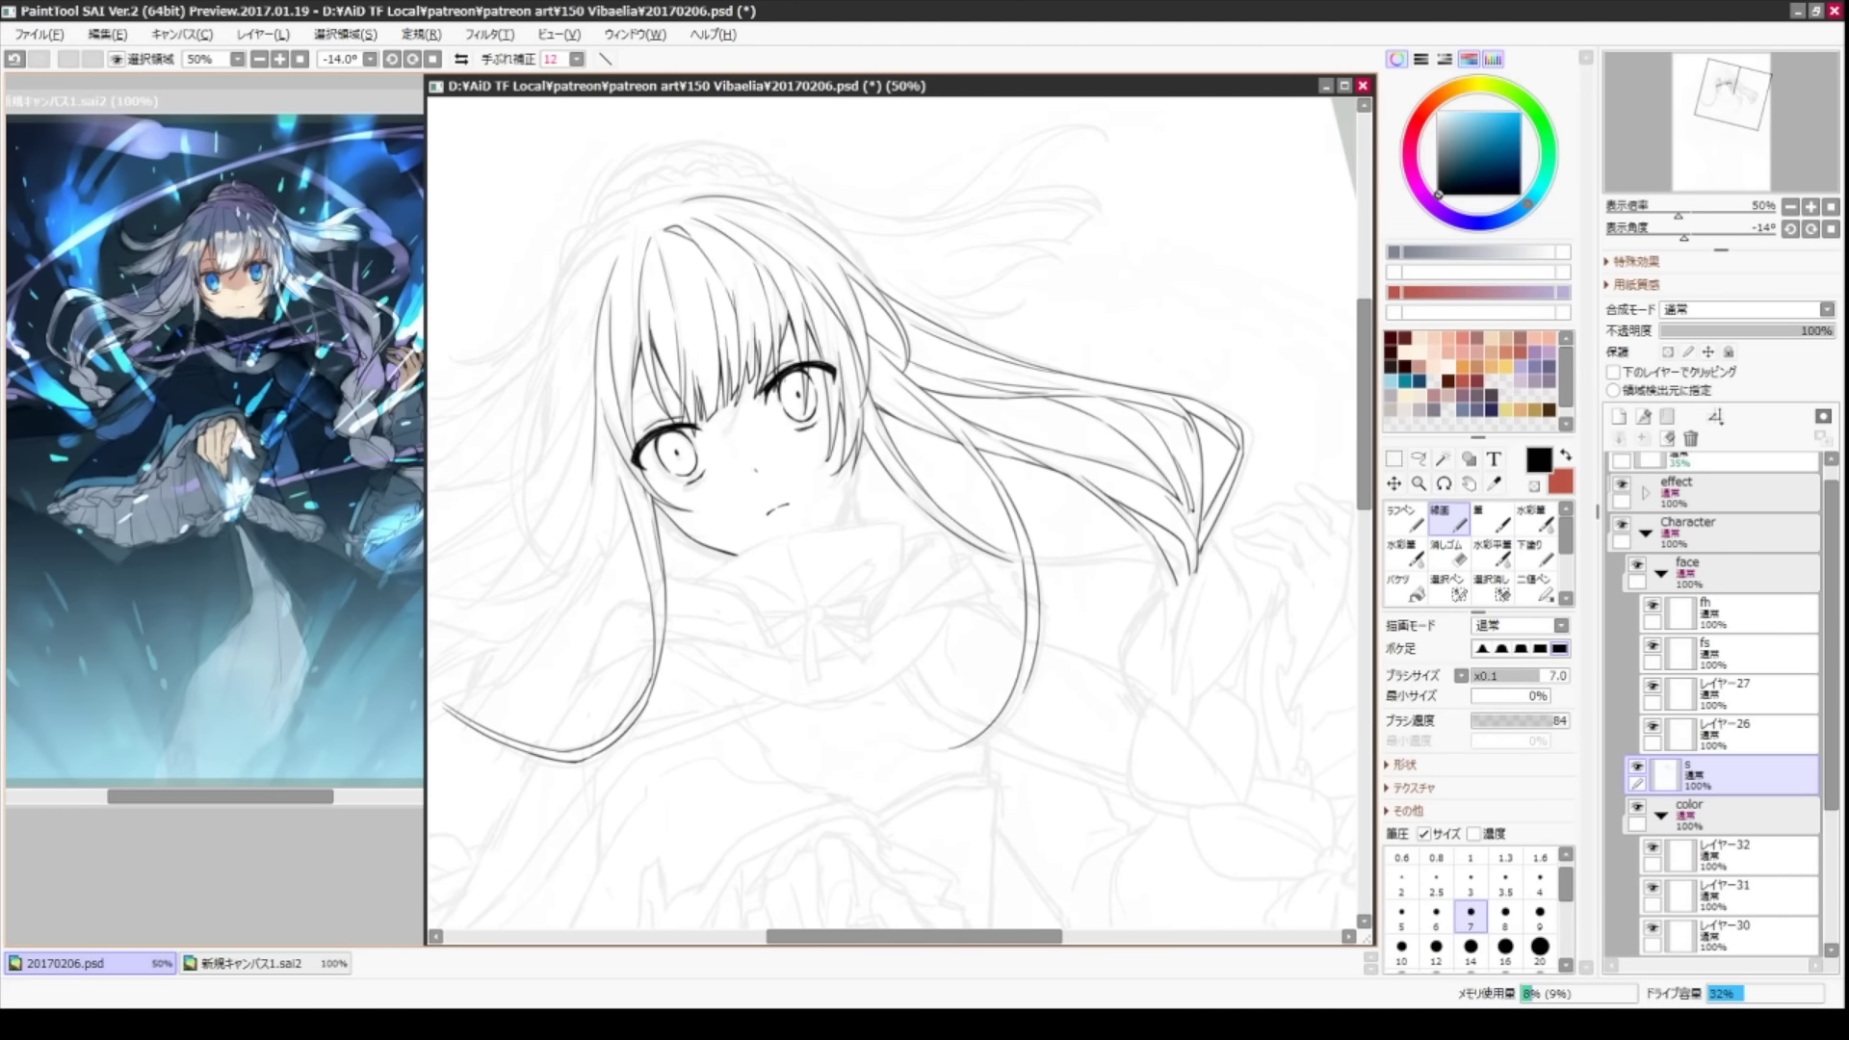
- Ink the shorter curved lock hanging outside the long front lock and add its inner strands
{"action": "mouse_move", "coordinate": [895, 482]}
{"action": "left_mouse_down"}
{"action": "mouse_move", "coordinate": [944, 501]}
{"action": "mouse_move", "coordinate": [973, 559]}
{"action": "mouse_move", "coordinate": [906, 492]}
{"action": "mouse_move", "coordinate": [882, 529]}
{"action": "mouse_move", "coordinate": [867, 520]}
{"action": "left_mouse_up"}
{"action": "left_click_drag", "start_coordinate": [846, 409], "coordinate": [855, 718]}
{"action": "left_click_drag", "start_coordinate": [905, 501], "coordinate": [877, 539]}
{"action": "left_click_drag", "start_coordinate": [867, 587], "coordinate": [893, 655]}
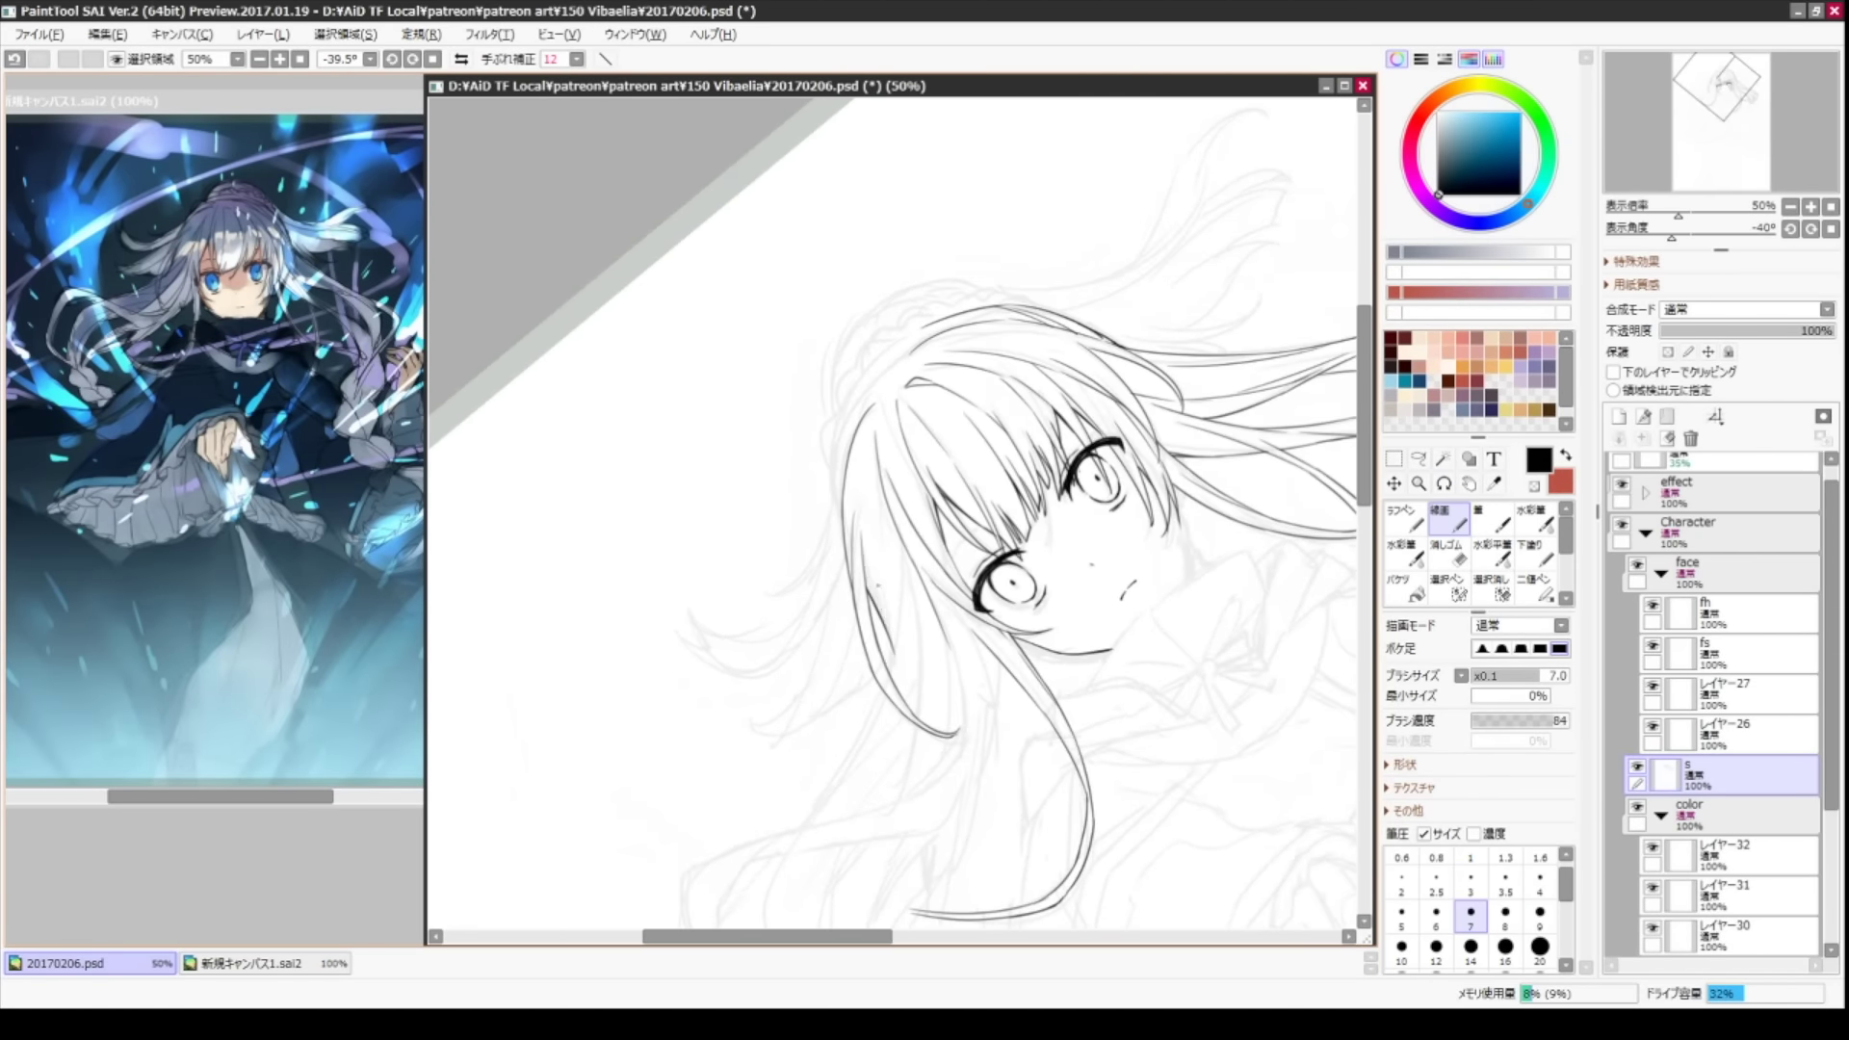
{"action": "mouse_move", "coordinate": [877, 540]}
{"action": "left_mouse_down"}
{"action": "mouse_move", "coordinate": [857, 558]}
{"action": "mouse_move", "coordinate": [933, 604]}
{"action": "left_mouse_up"}
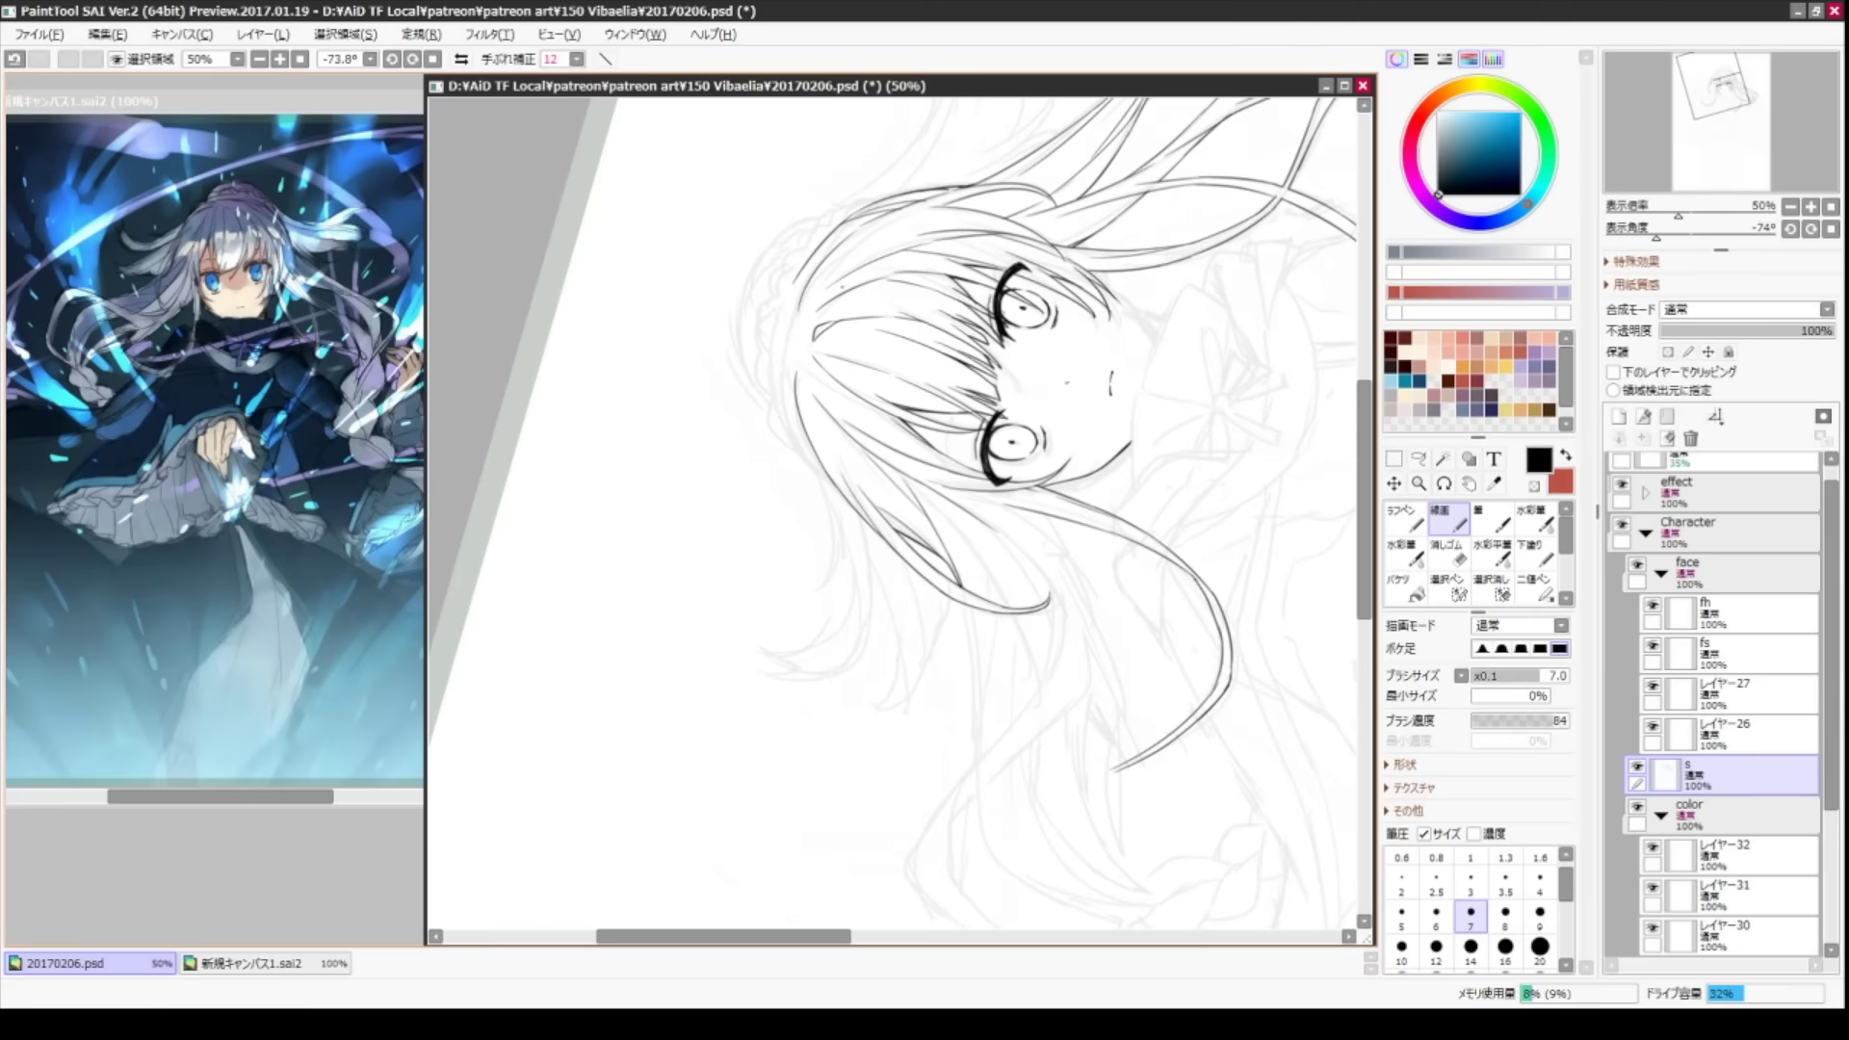
- Ink the head contour behind the side lock and the wispy strands flicking outward with pointed tips
{"action": "left_click_drag", "start_coordinate": [793, 286], "coordinate": [777, 445]}
{"action": "left_click_drag", "start_coordinate": [804, 344], "coordinate": [840, 495]}
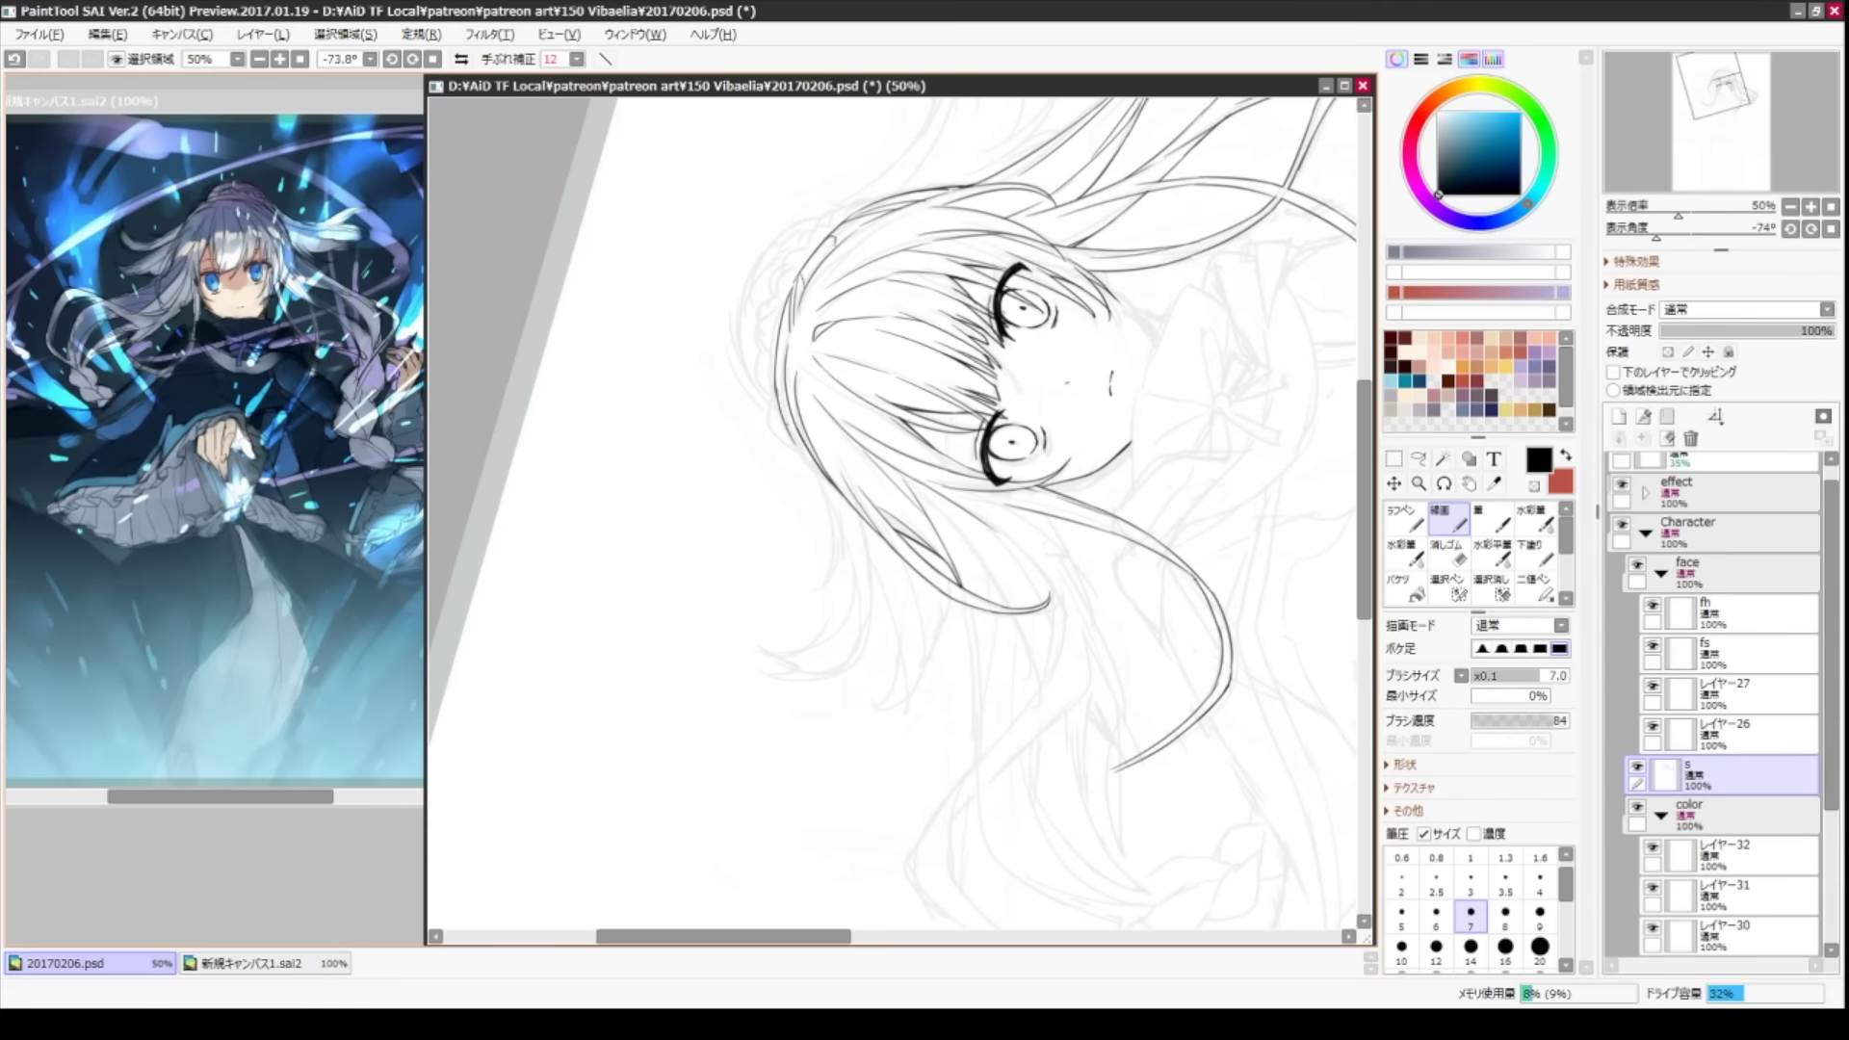
{"action": "scroll", "coordinate": [900, 512], "scroll_direction": "down", "scroll_amount": 1}
{"action": "left_click_drag", "start_coordinate": [812, 508], "coordinate": [864, 569]}
{"action": "key", "text": "Delete"}
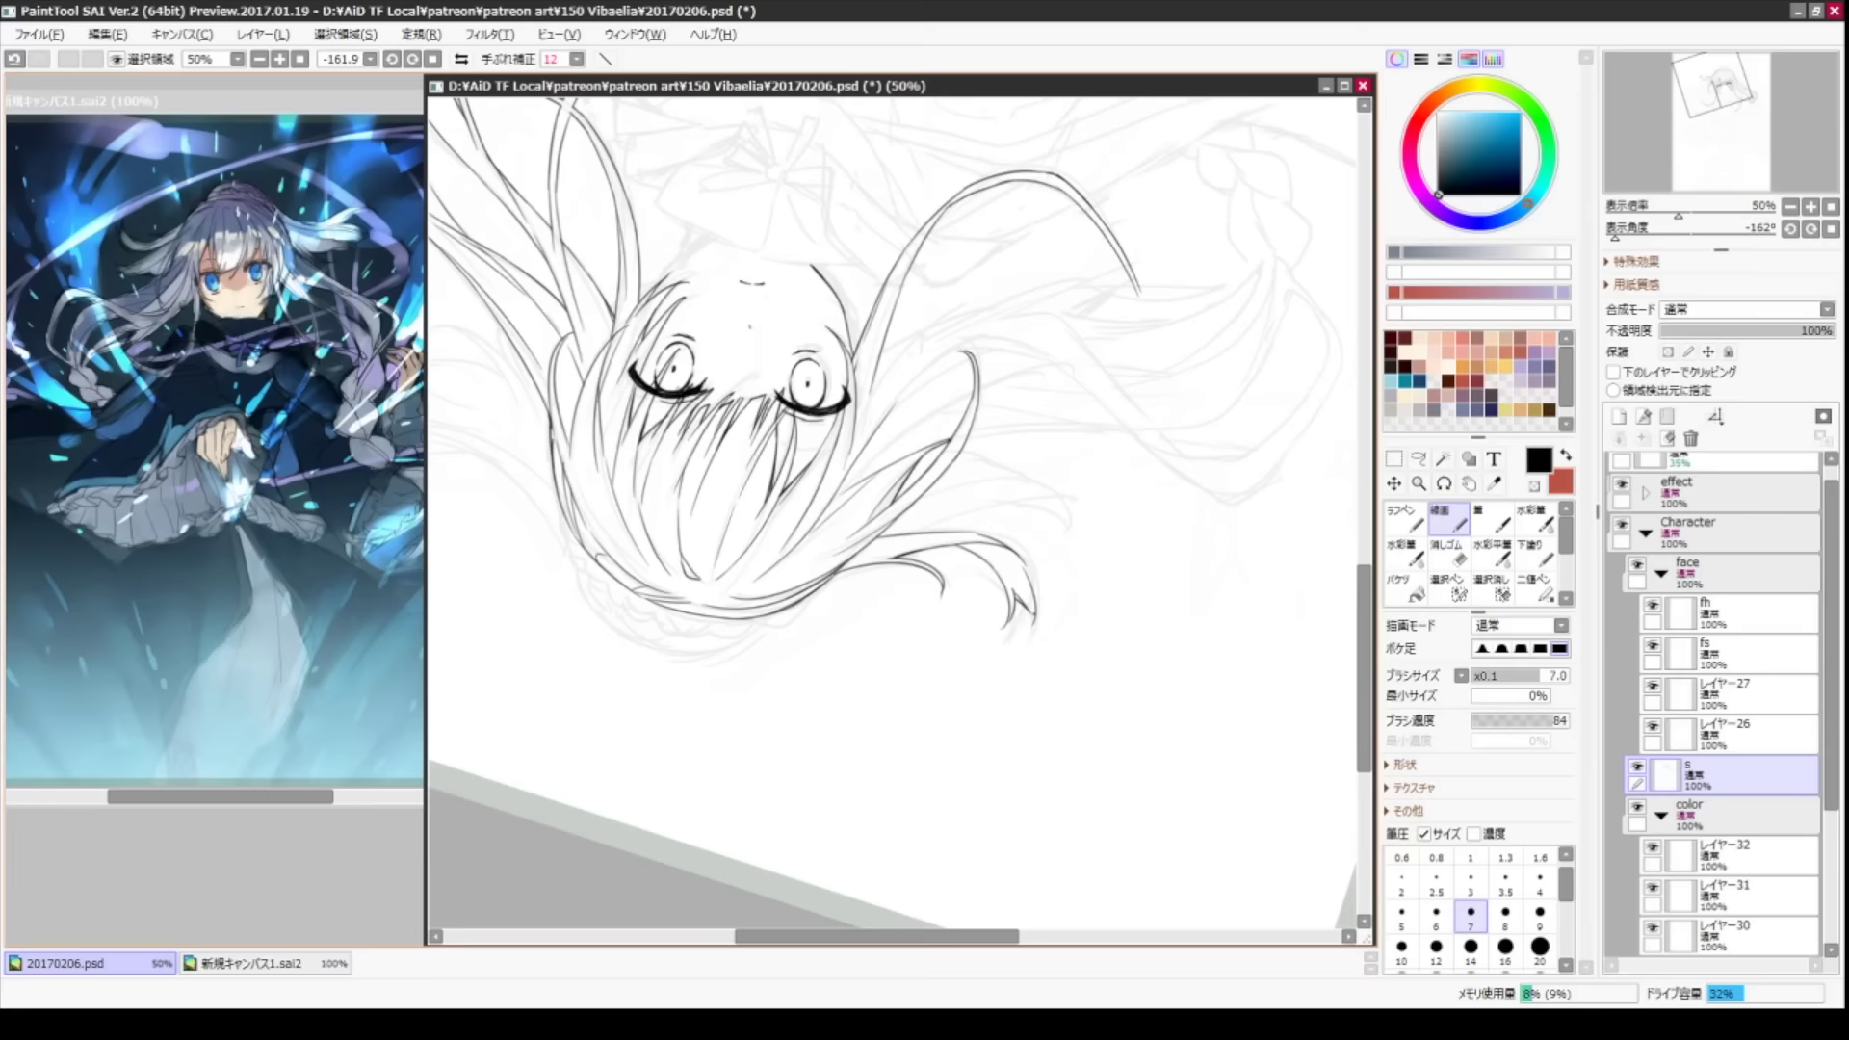
{"action": "key", "text": "ctrl+z"}
{"action": "key", "text": "End"}
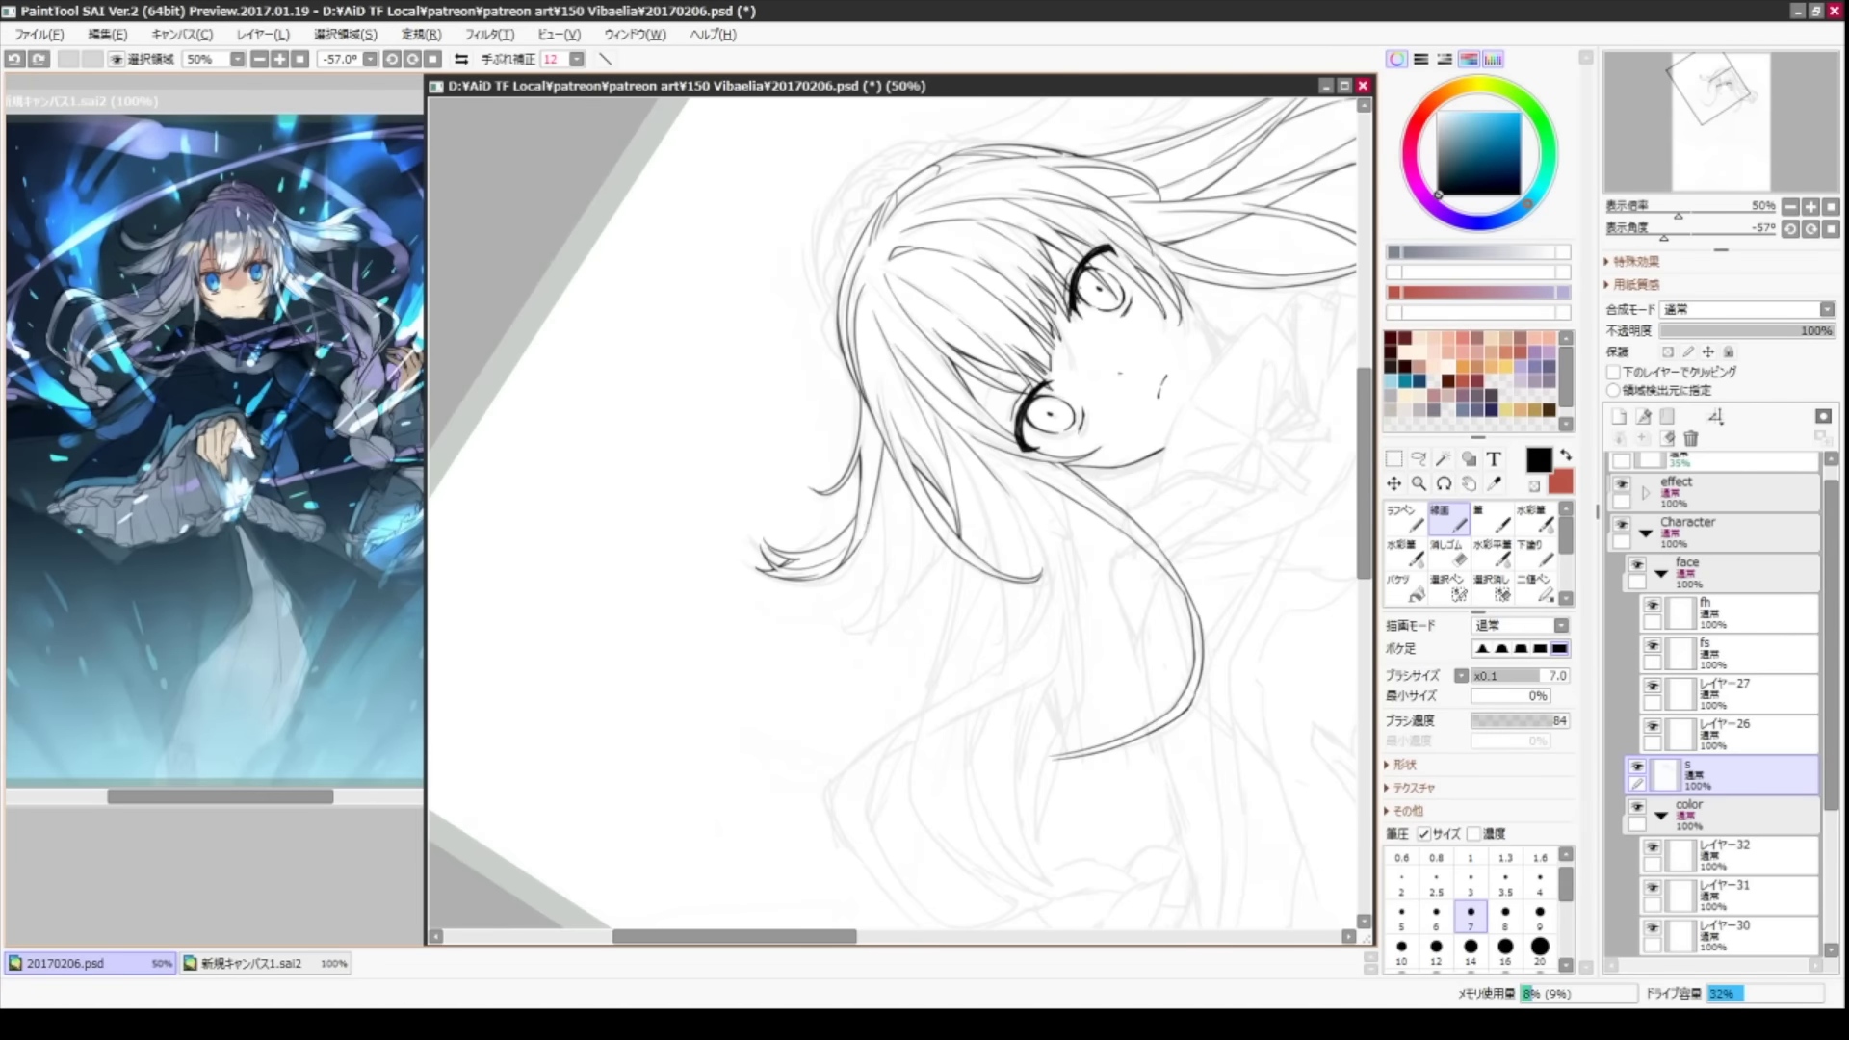
- Add the lower wisps between the flicked strands and the curved lock, tidying them with the eraser
{"action": "left_click_drag", "start_coordinate": [884, 495], "coordinate": [862, 539]}
{"action": "mouse_move", "coordinate": [915, 496]}
{"action": "left_mouse_down"}
{"action": "mouse_move", "coordinate": [891, 615]}
{"action": "mouse_move", "coordinate": [838, 631]}
{"action": "left_mouse_up"}
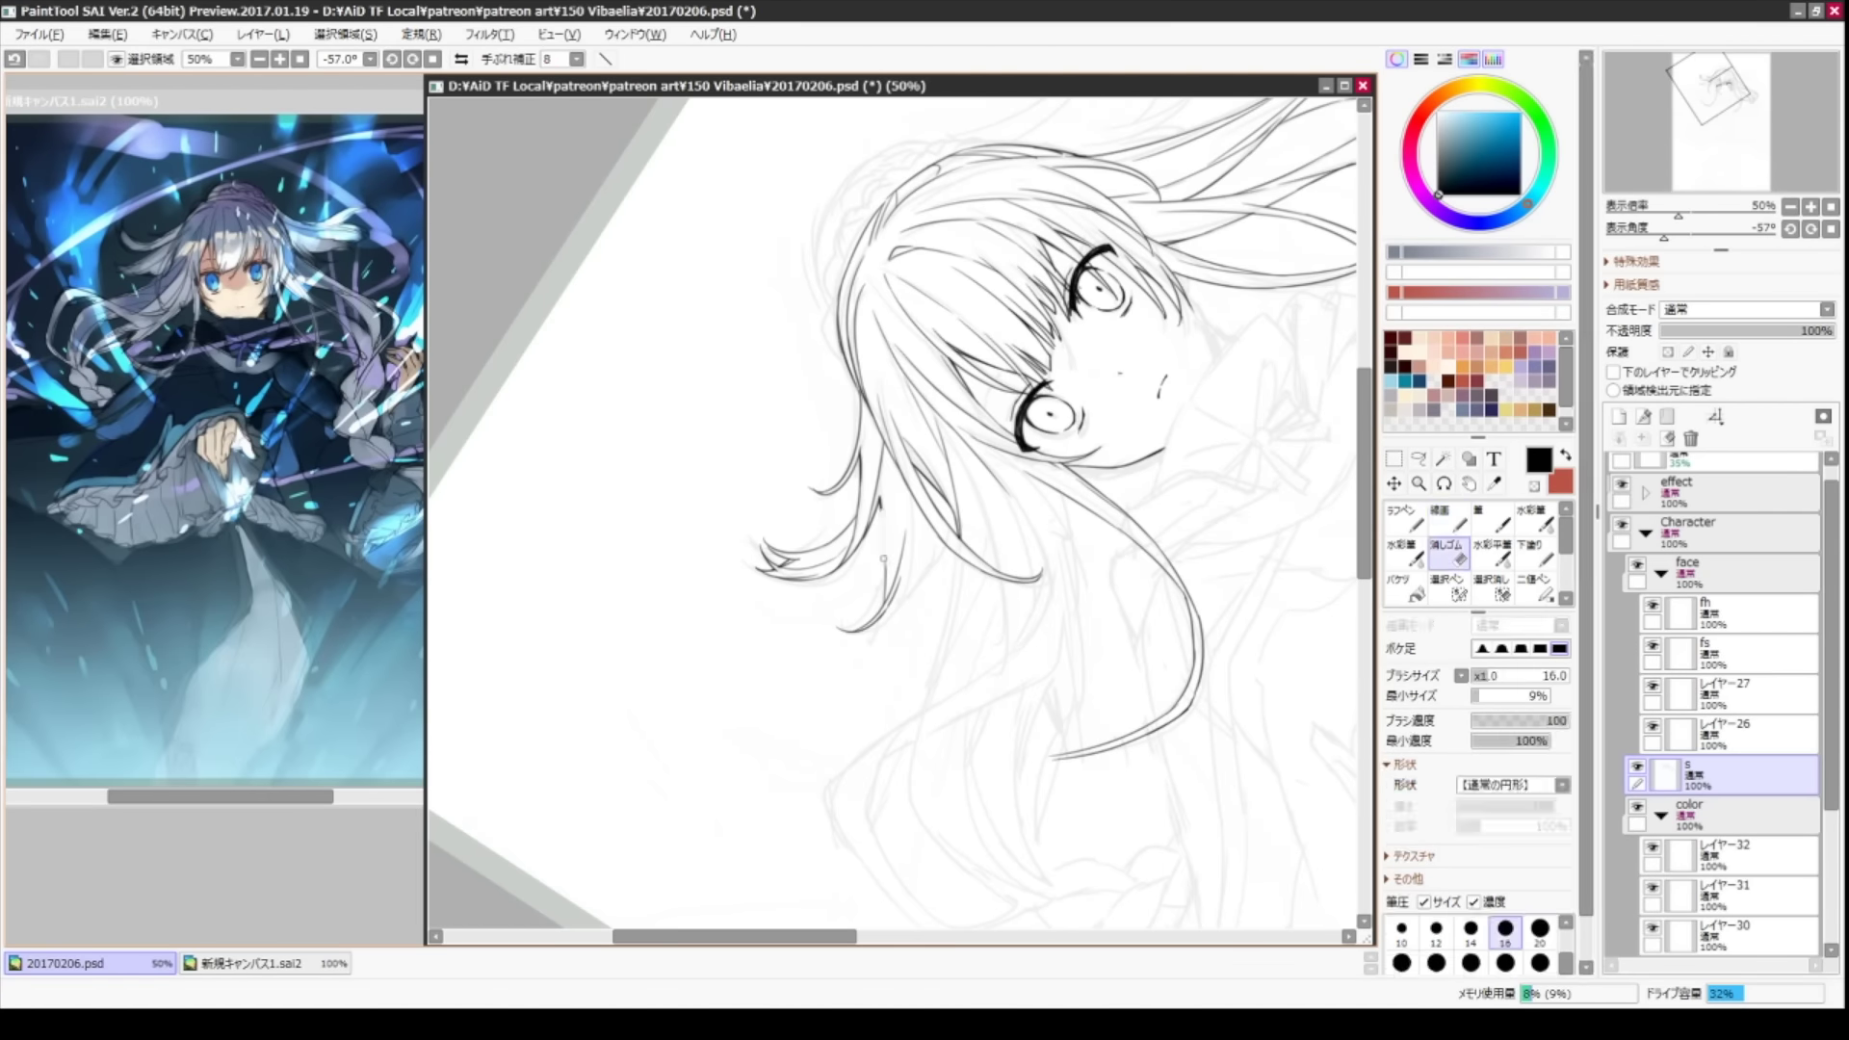
{"action": "left_click_drag", "start_coordinate": [913, 502], "coordinate": [877, 617]}
{"action": "left_click_drag", "start_coordinate": [929, 551], "coordinate": [1004, 714]}
- Ink the braid wrapping around the crown and the outline and strands of the bun behind it
{"action": "left_click_drag", "start_coordinate": [858, 389], "coordinate": [821, 356]}
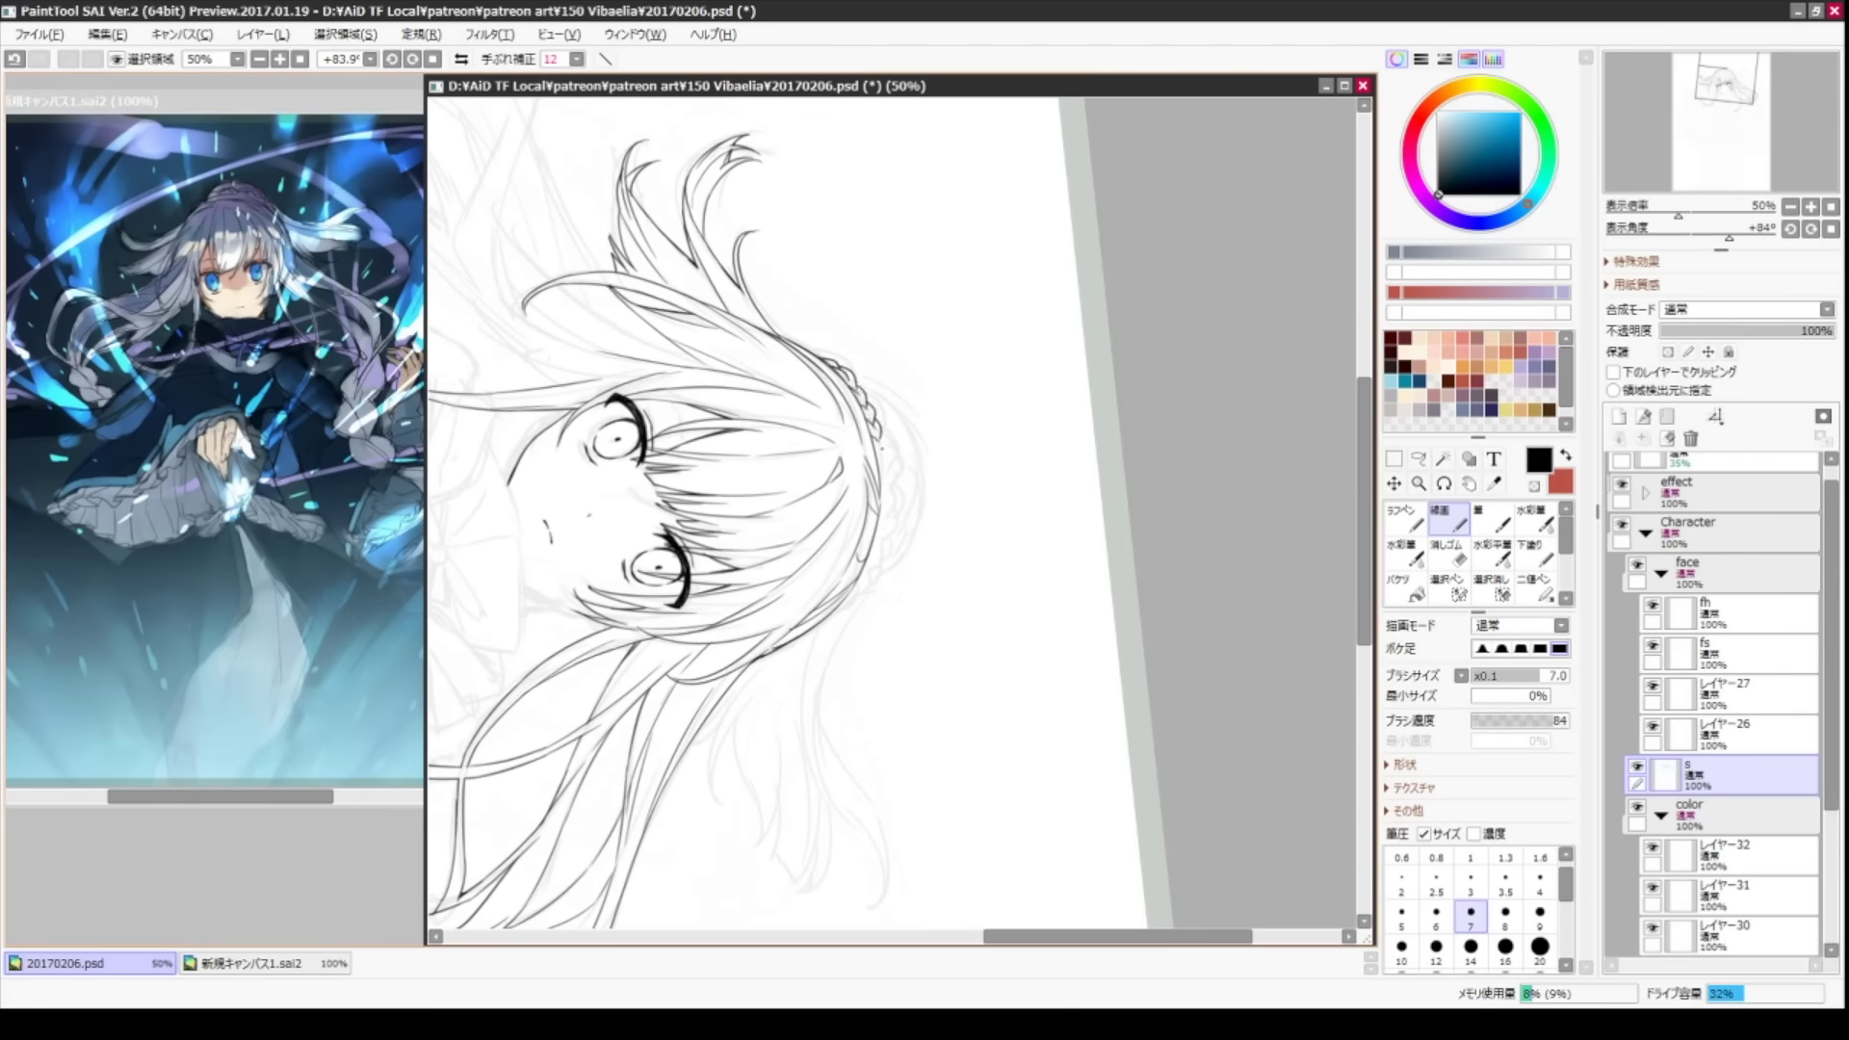
{"action": "left_click_drag", "start_coordinate": [882, 448], "coordinate": [852, 461]}
{"action": "key", "text": "Delete"}
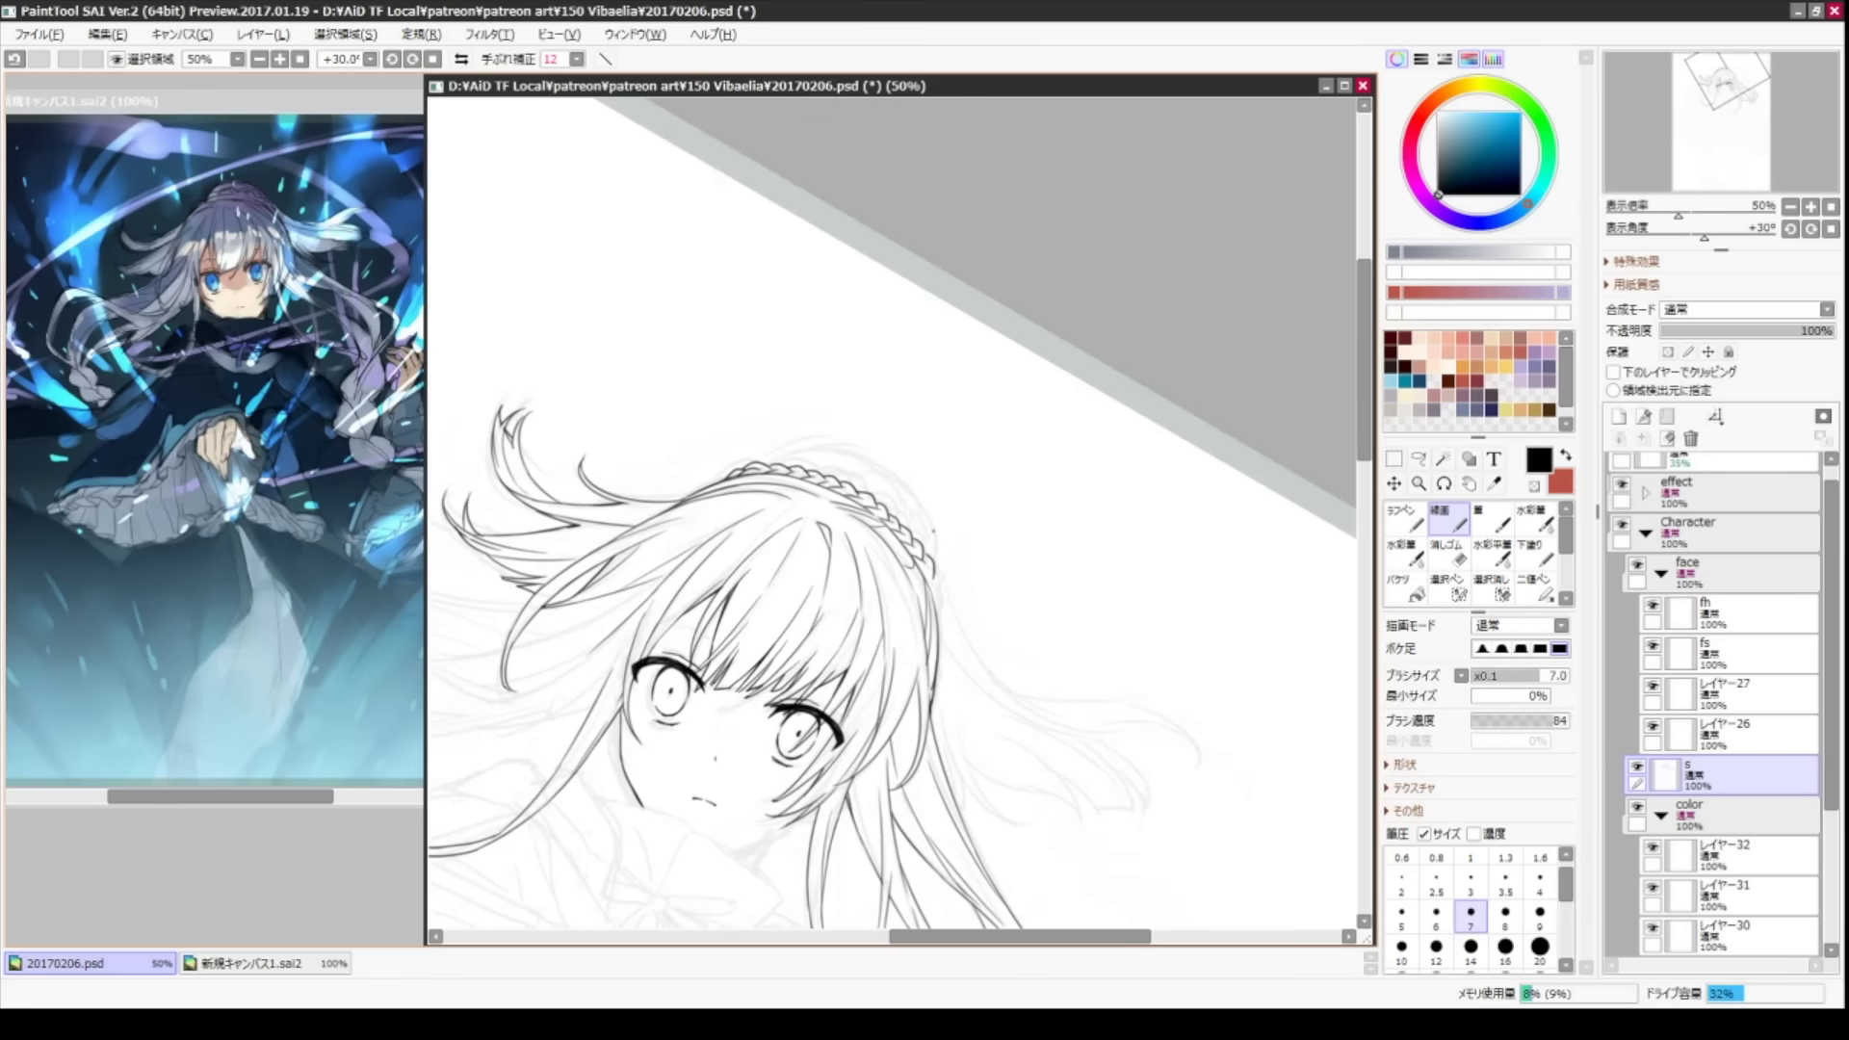
{"action": "key", "text": "Delete"}
{"action": "left_click_drag", "start_coordinate": [888, 457], "coordinate": [872, 537]}
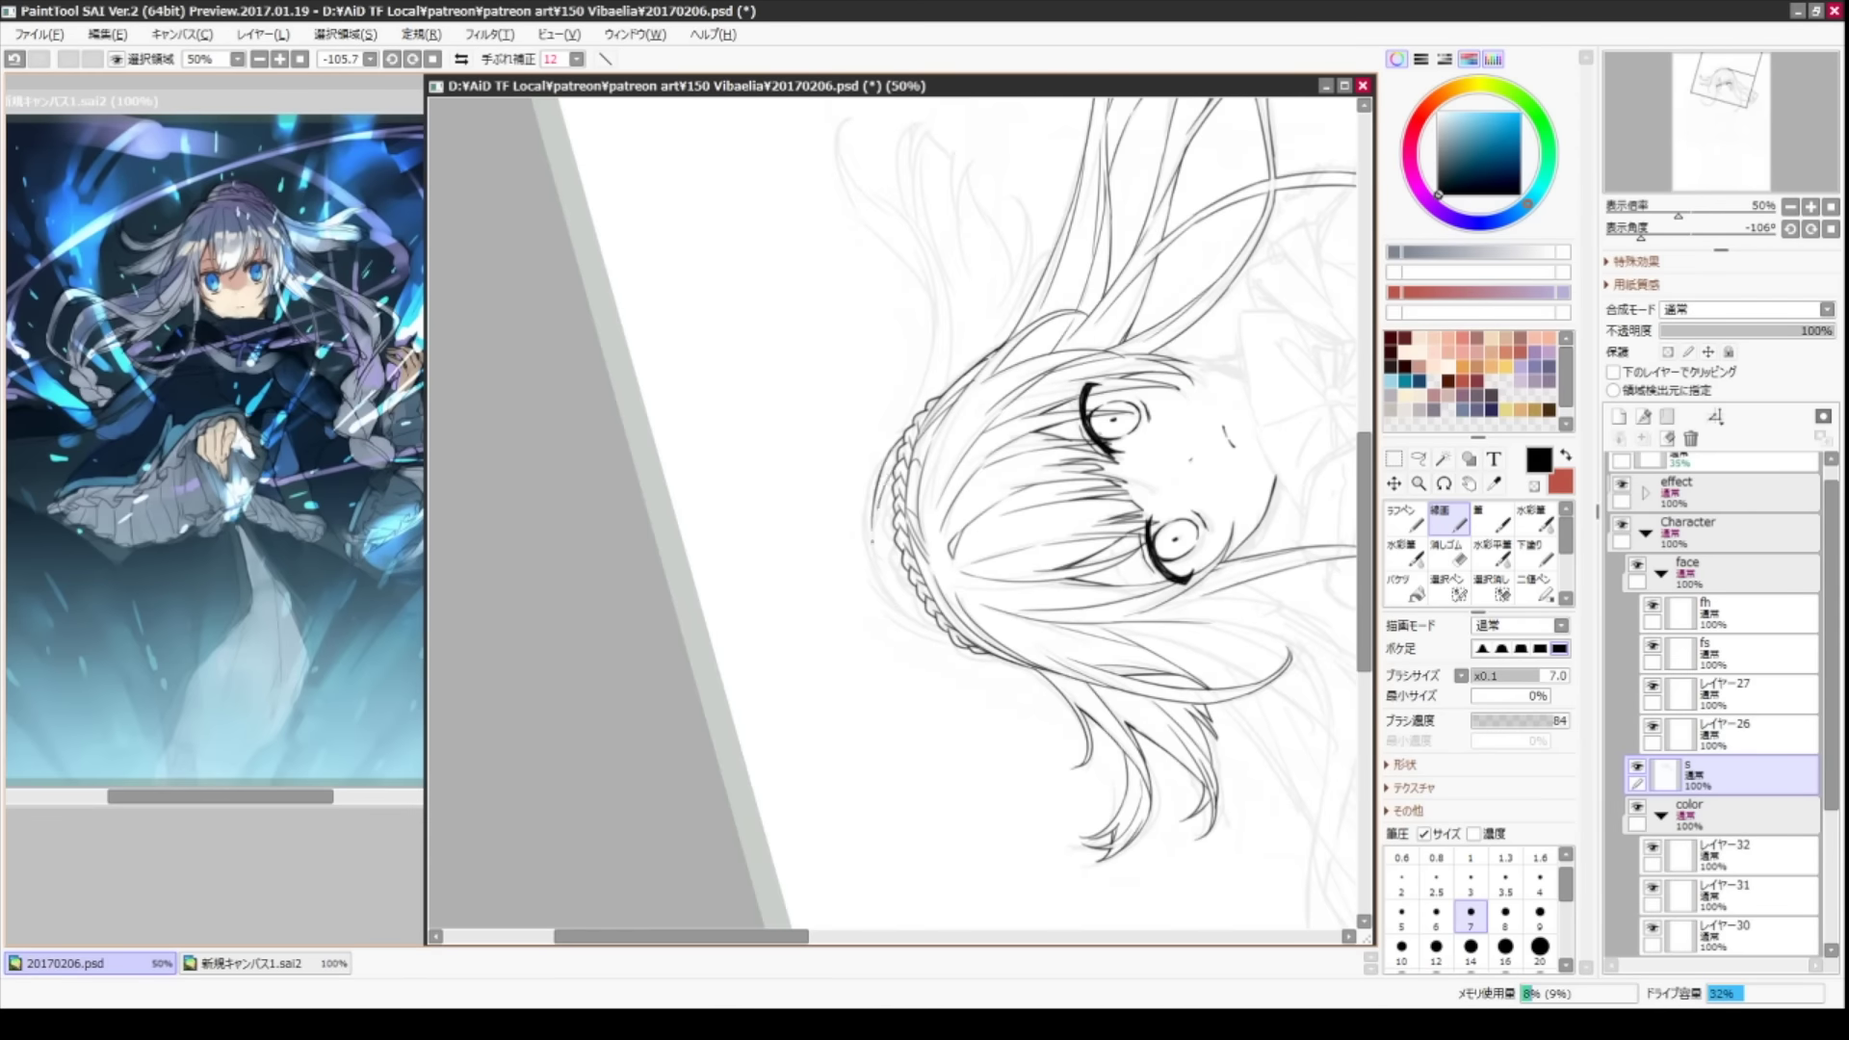
{"action": "key", "text": "Delete"}
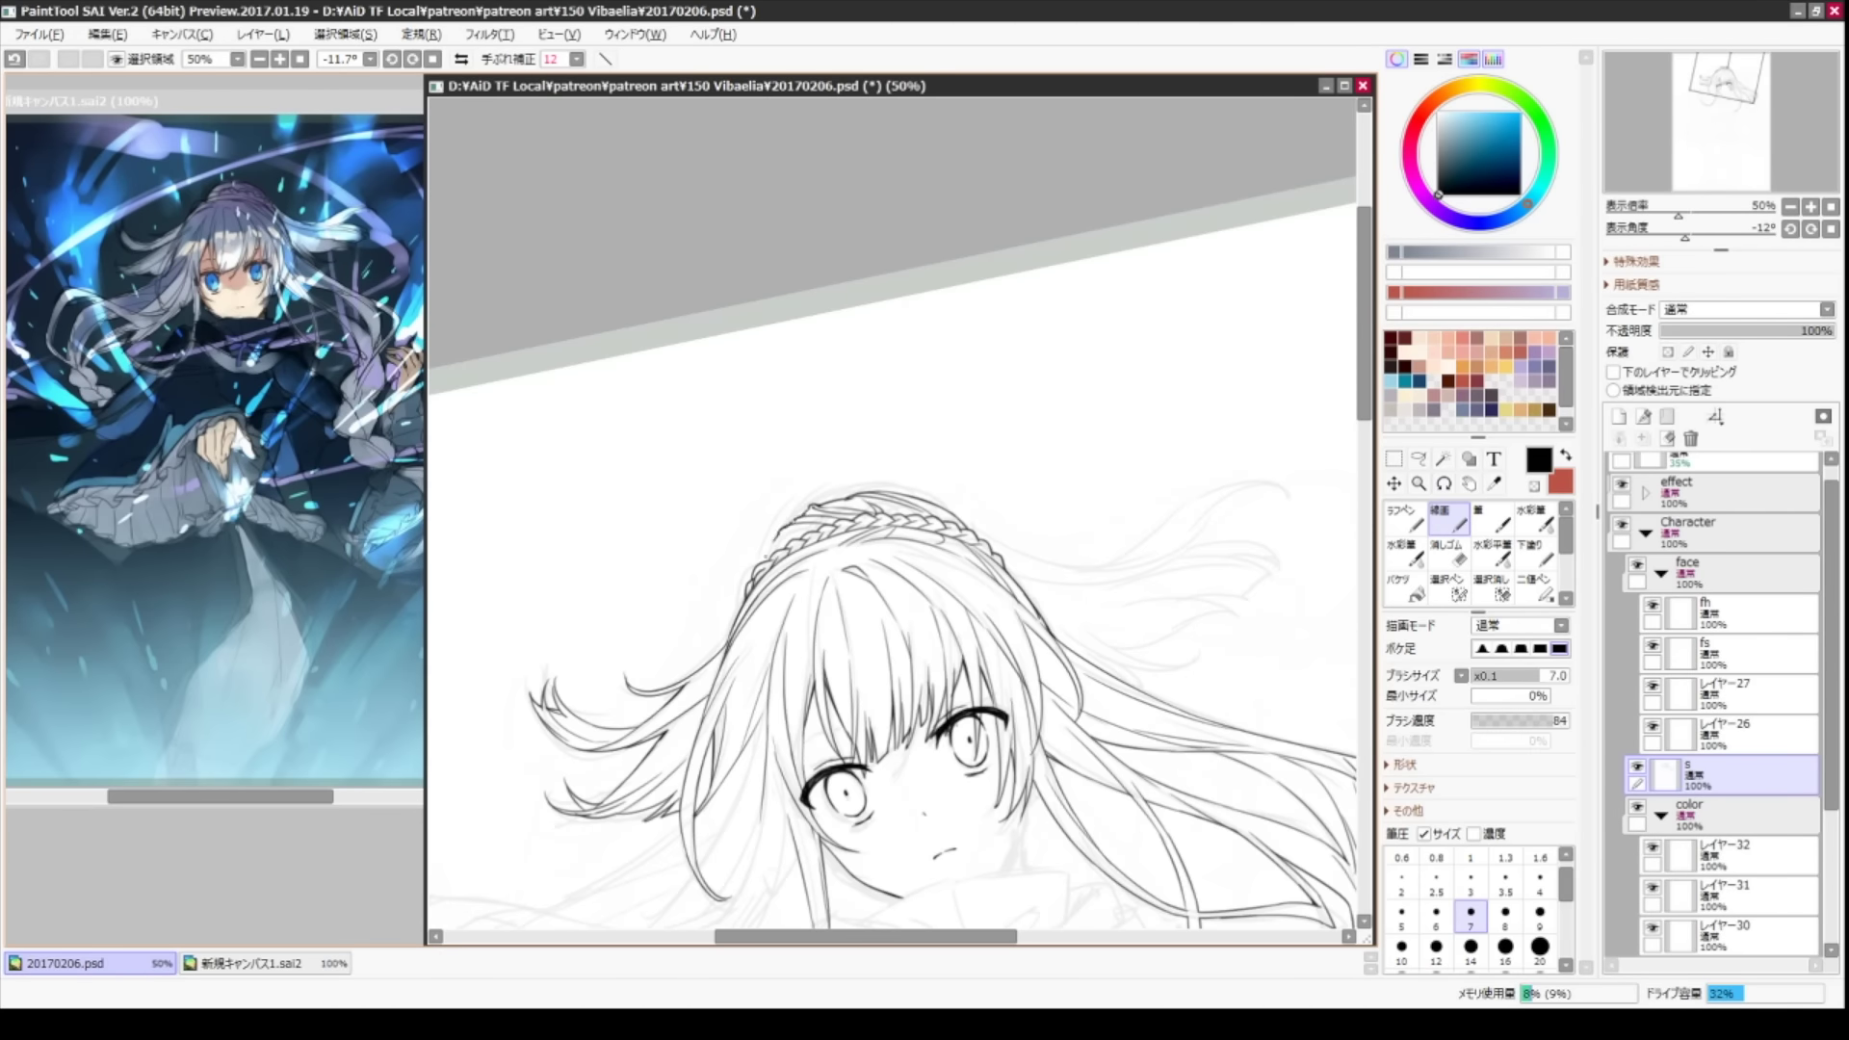
{"action": "key", "text": "End"}
{"action": "left_click_drag", "start_coordinate": [867, 626], "coordinate": [905, 289]}
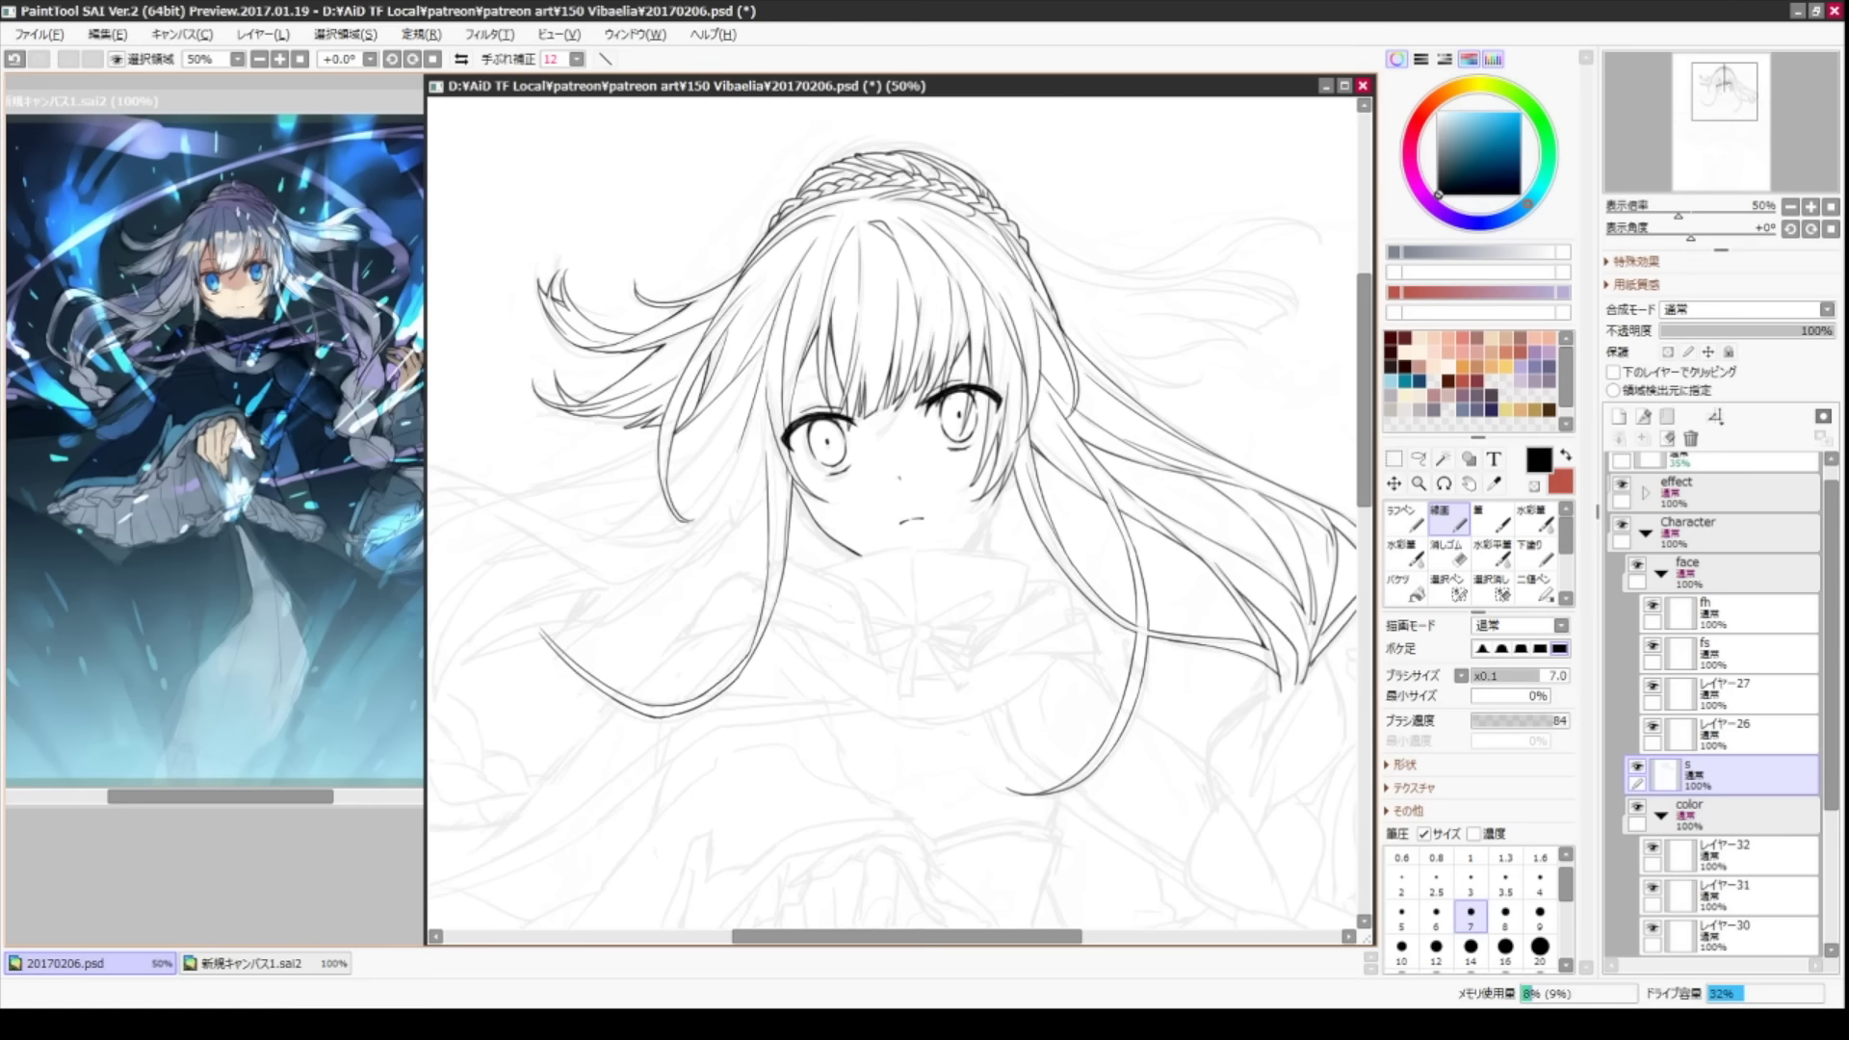
- Ink the wind-blown hair section streaming out below the crown braid, with its jagged tips and inner strands
{"action": "left_click_drag", "start_coordinate": [973, 535], "coordinate": [1088, 590]}
{"action": "key", "text": "e"}
{"action": "key", "text": "n"}
{"action": "mouse_move", "coordinate": [927, 603]}
{"action": "left_mouse_down"}
{"action": "mouse_move", "coordinate": [841, 583]}
{"action": "mouse_move", "coordinate": [872, 573]}
{"action": "mouse_move", "coordinate": [960, 721]}
{"action": "mouse_move", "coordinate": [952, 747]}
{"action": "mouse_move", "coordinate": [838, 559]}
{"action": "mouse_move", "coordinate": [971, 711]}
{"action": "left_mouse_up"}
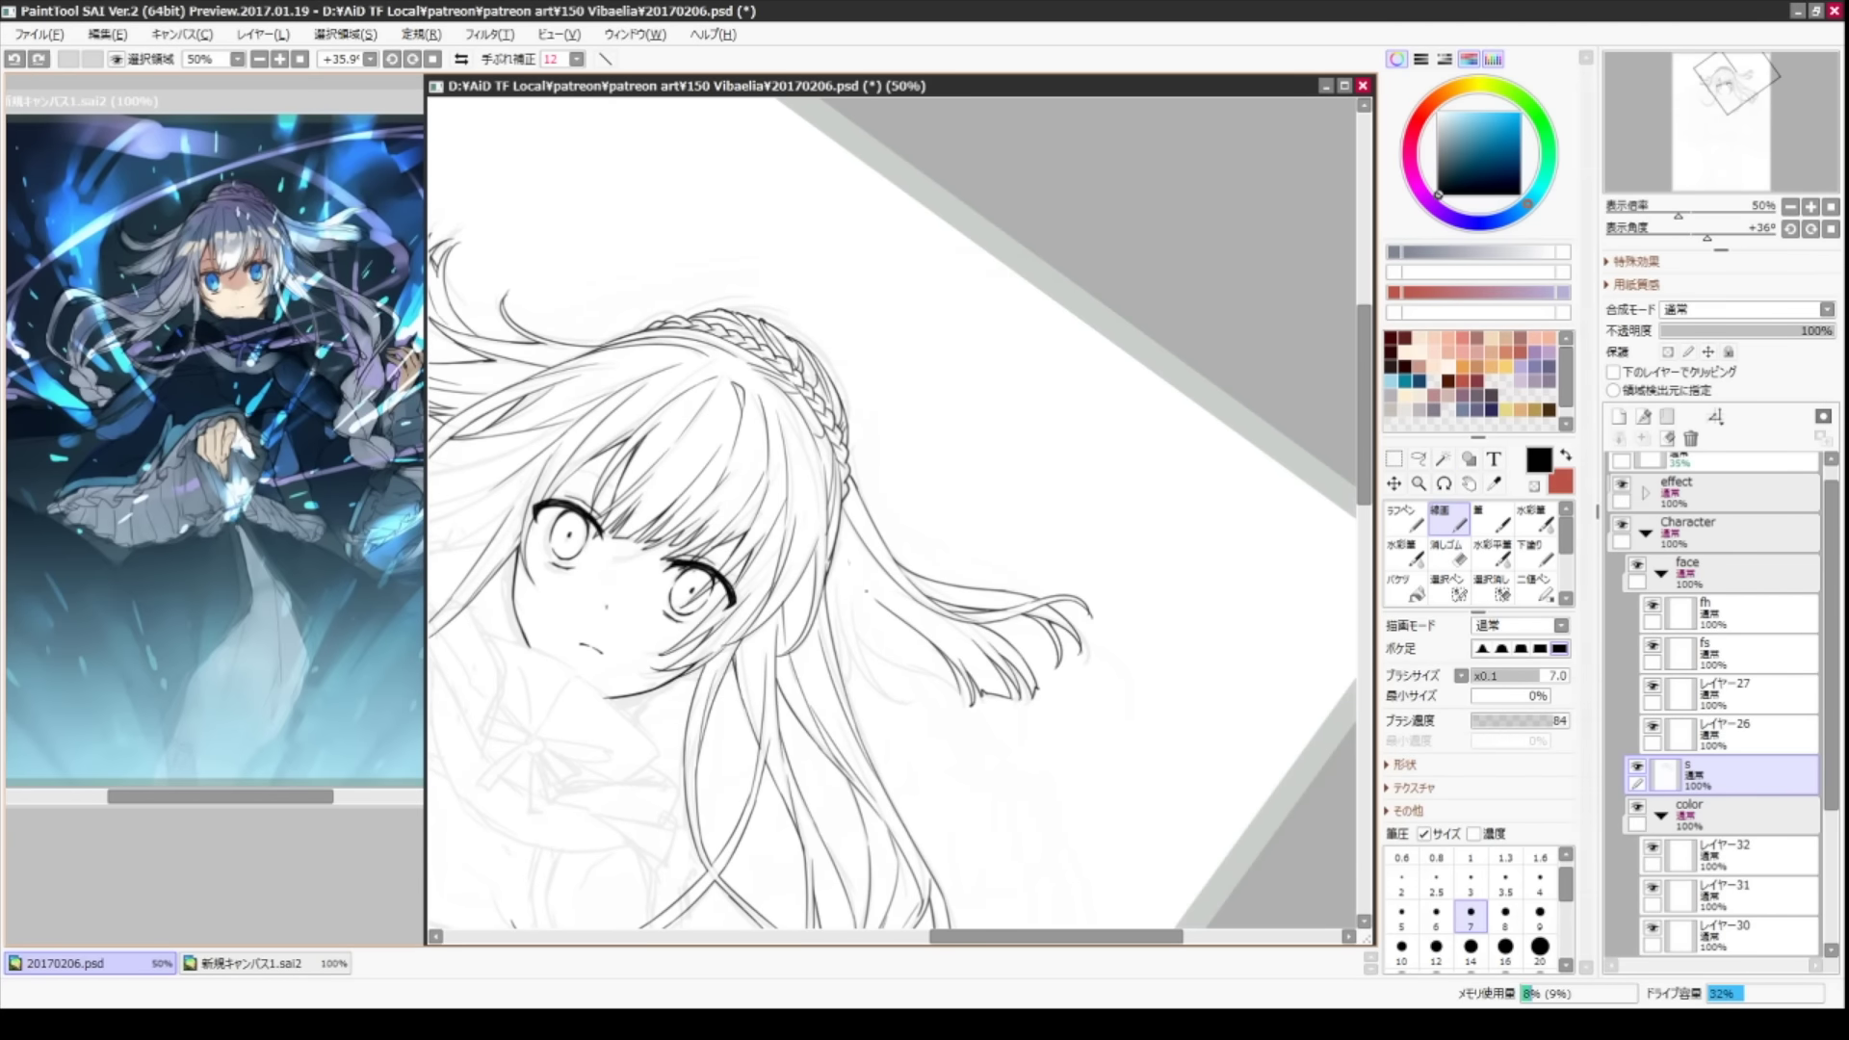
{"action": "left_click_drag", "start_coordinate": [866, 626], "coordinate": [805, 581]}
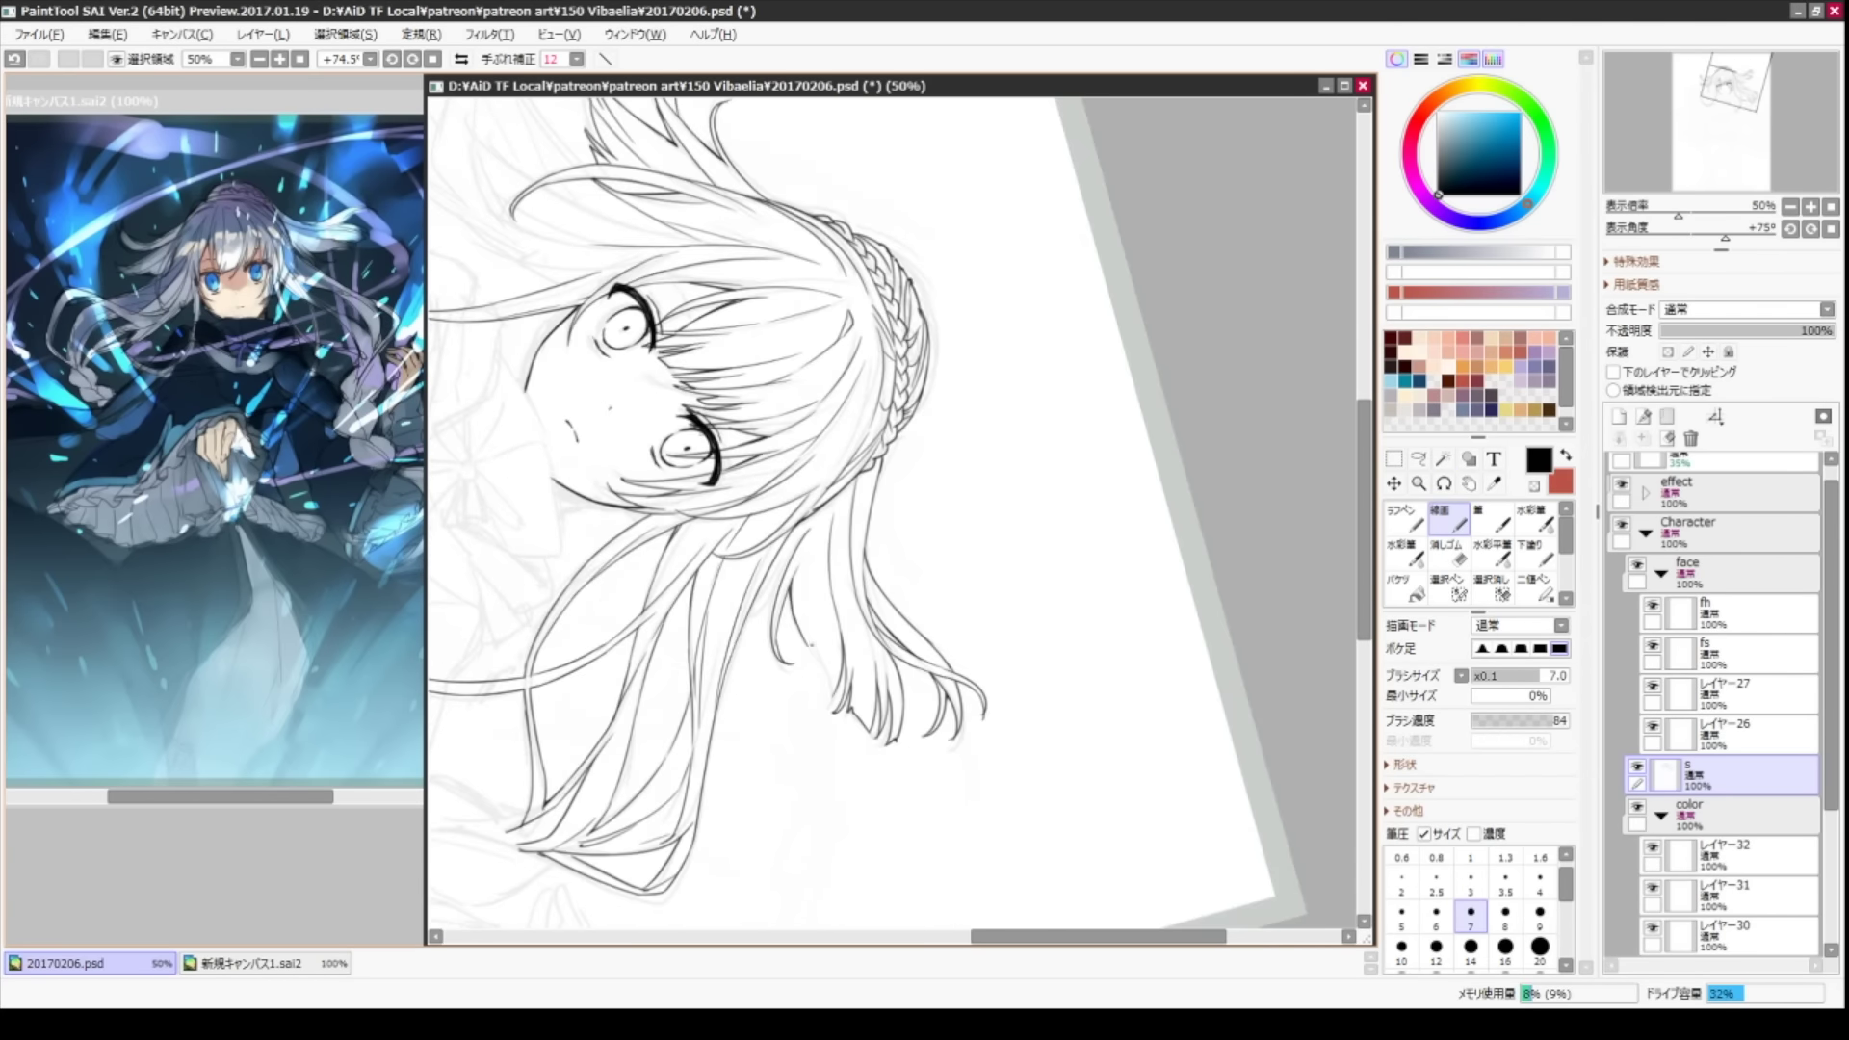
{"action": "key", "text": "Delete"}
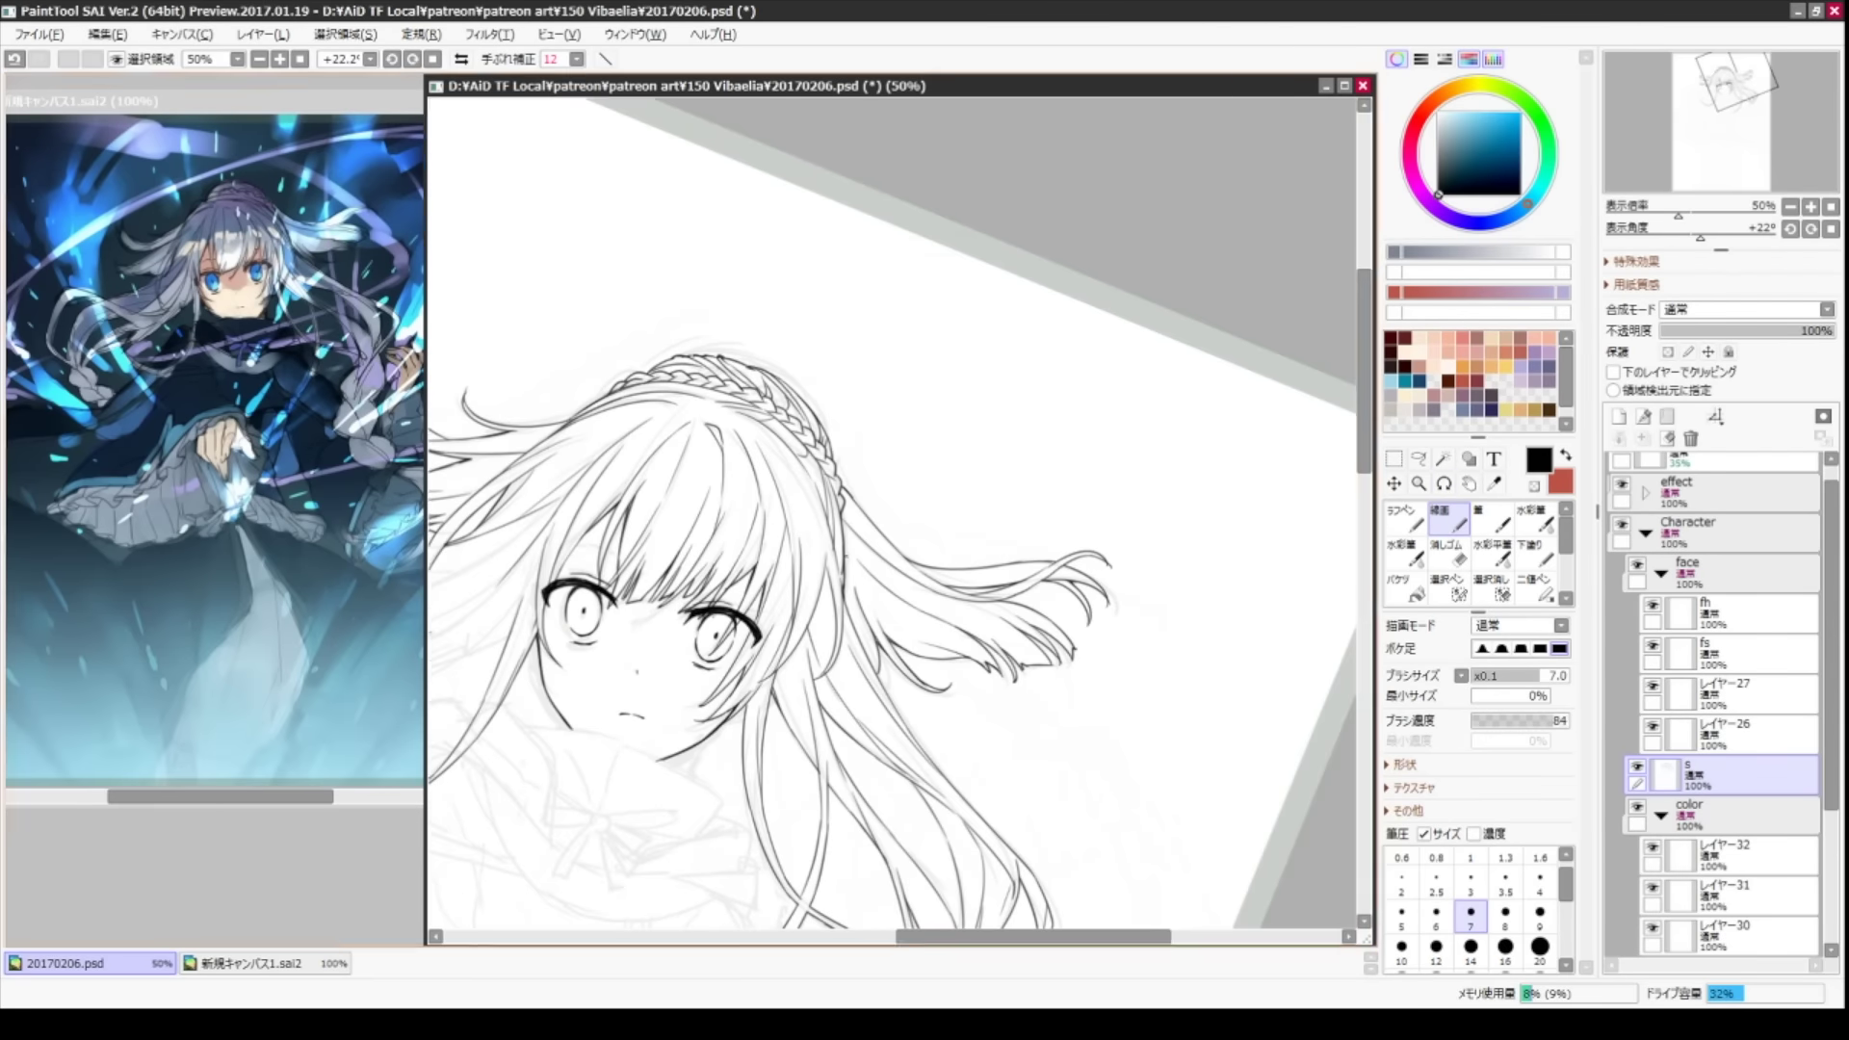
{"action": "left_click_drag", "start_coordinate": [1060, 675], "coordinate": [1129, 506]}
{"action": "left_click_drag", "start_coordinate": [799, 647], "coordinate": [896, 511]}
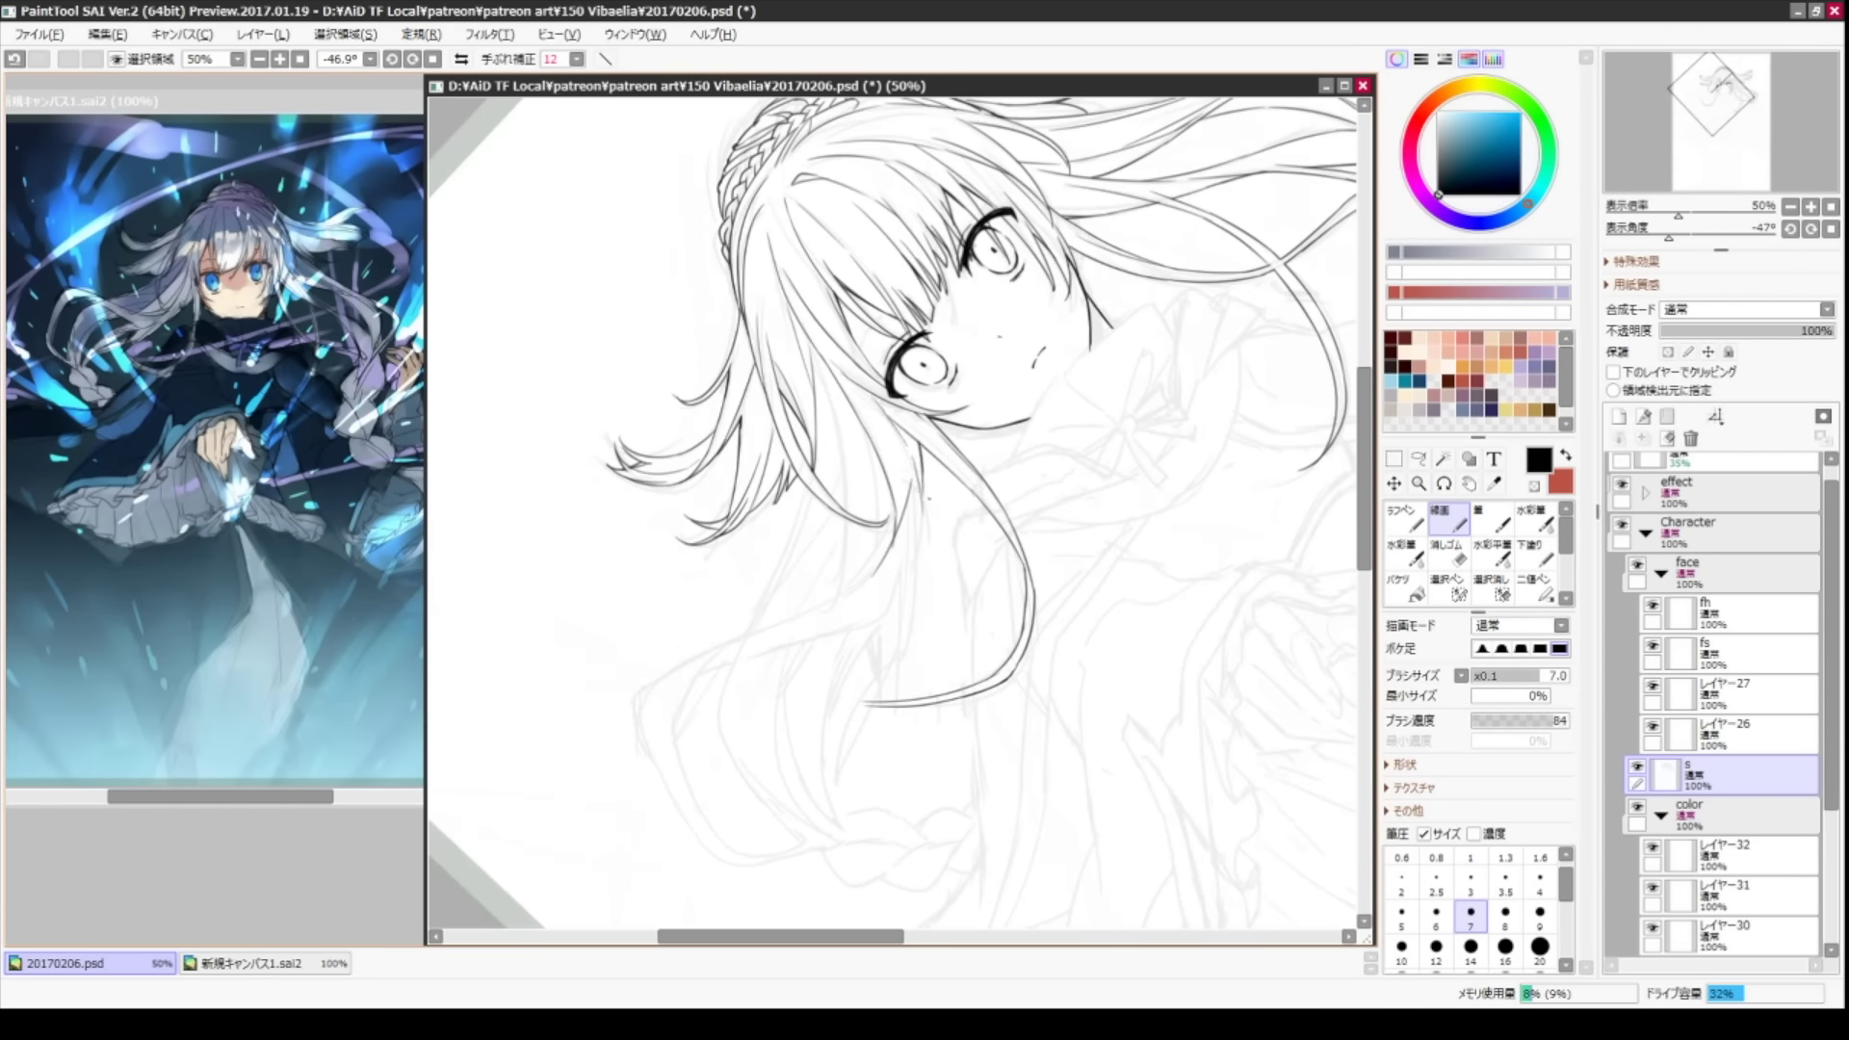
- Ink the long looping lock sweeping outward from behind the side hair, cleaning the bend with the eraser
{"action": "mouse_move", "coordinate": [1060, 675]}
{"action": "left_mouse_down"}
{"action": "mouse_move", "coordinate": [1107, 597]}
{"action": "mouse_move", "coordinate": [1136, 481]}
{"action": "left_mouse_up"}
{"action": "left_click_drag", "start_coordinate": [929, 414], "coordinate": [886, 713]}
{"action": "mouse_move", "coordinate": [973, 439]}
{"action": "left_mouse_down"}
{"action": "mouse_move", "coordinate": [909, 661]}
{"action": "mouse_move", "coordinate": [903, 702]}
{"action": "left_mouse_up"}
{"action": "left_click_drag", "start_coordinate": [1059, 674], "coordinate": [1204, 434]}
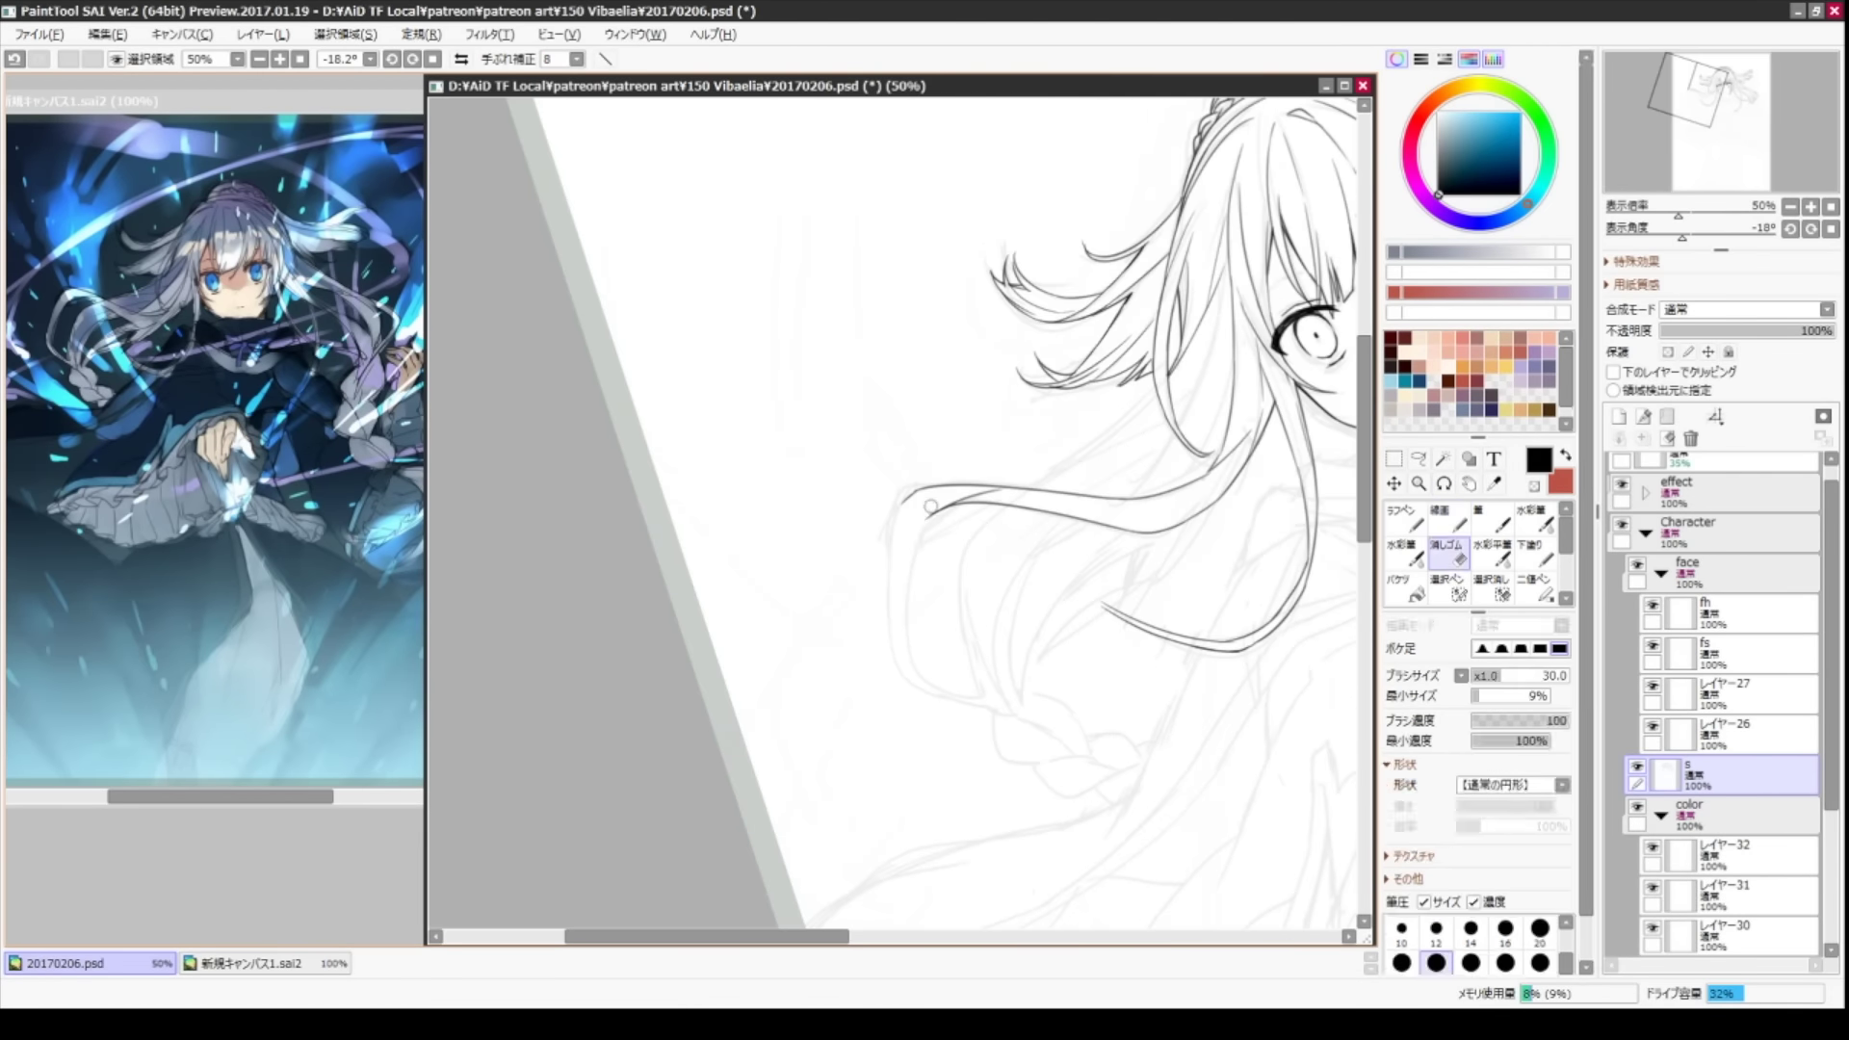
{"action": "mouse_move", "coordinate": [900, 499]}
{"action": "left_mouse_down"}
{"action": "mouse_move", "coordinate": [896, 617]}
{"action": "mouse_move", "coordinate": [920, 679]}
{"action": "left_mouse_up"}
{"action": "mouse_move", "coordinate": [1059, 674]}
{"action": "left_mouse_down"}
{"action": "mouse_move", "coordinate": [1204, 434]}
{"action": "mouse_move", "coordinate": [1059, 674]}
{"action": "left_mouse_up"}
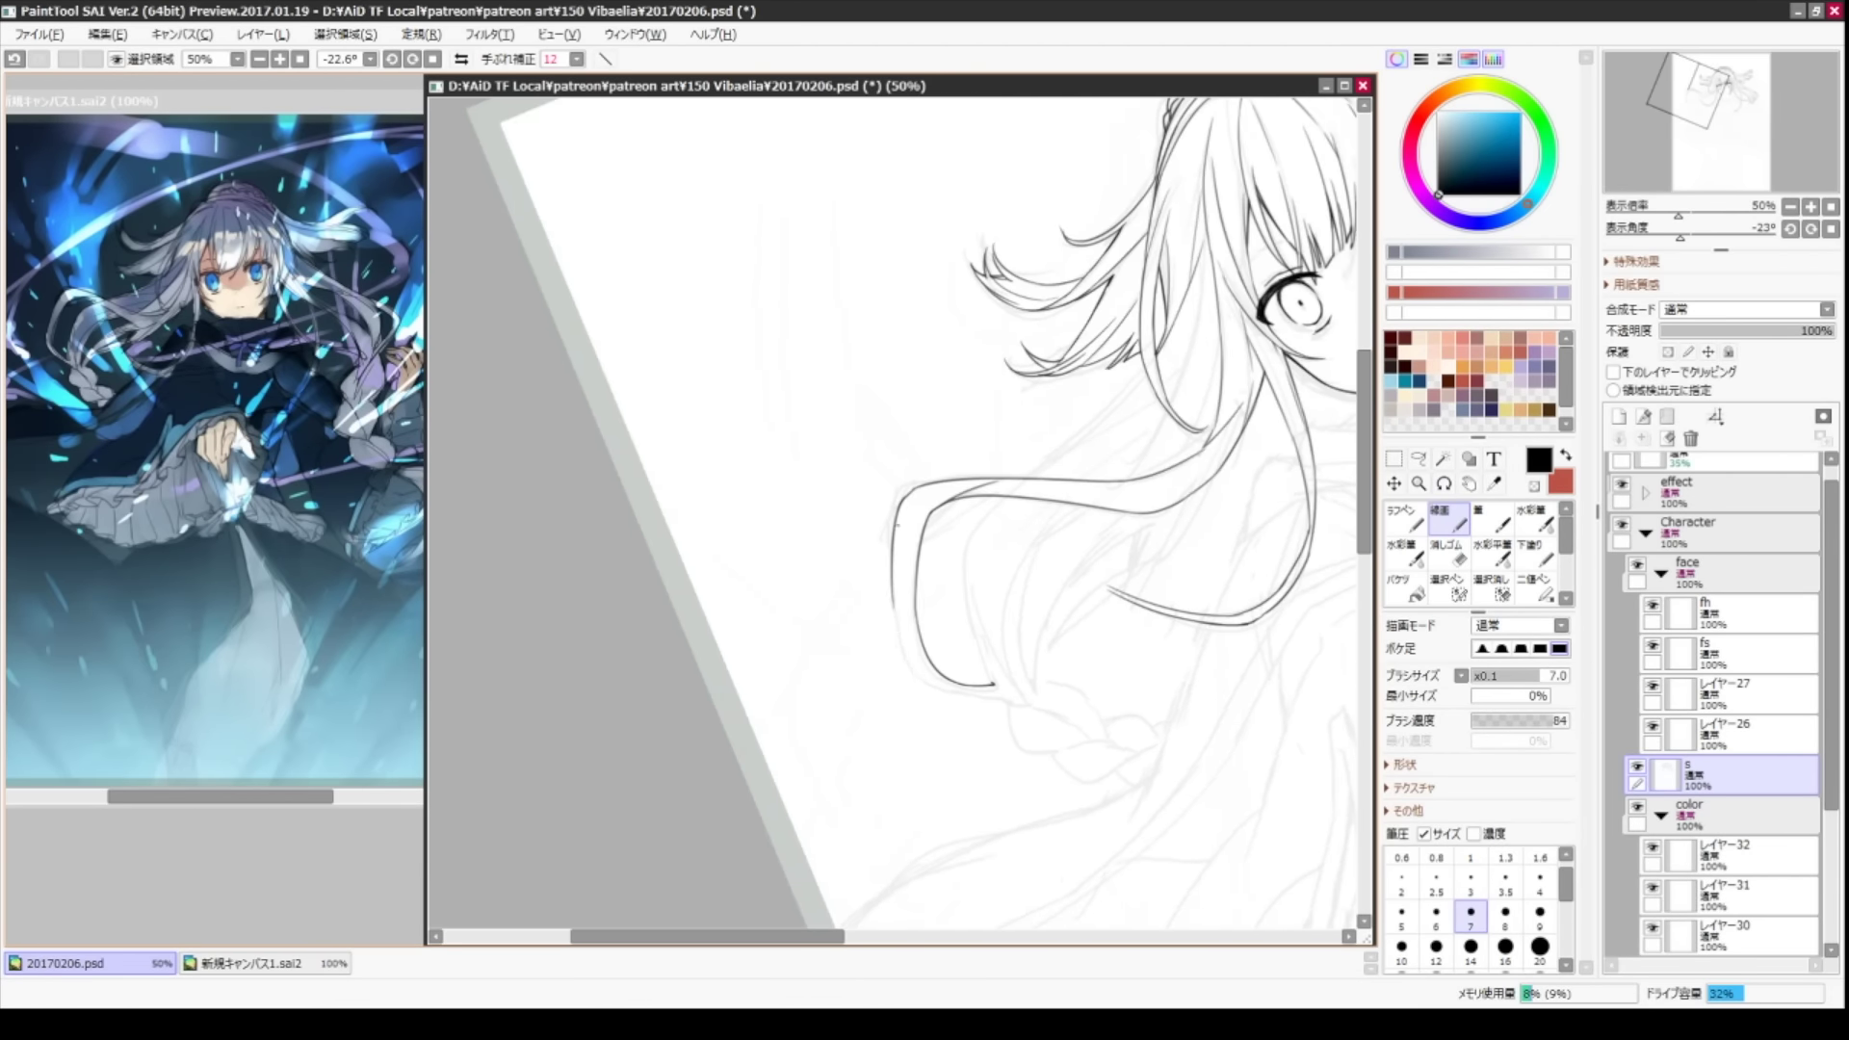
{"action": "left_click_drag", "start_coordinate": [894, 522], "coordinate": [920, 677]}
{"action": "mouse_move", "coordinate": [1059, 675]}
{"action": "left_mouse_down"}
{"action": "mouse_move", "coordinate": [1204, 434]}
{"action": "mouse_move", "coordinate": [1060, 674]}
{"action": "left_mouse_up"}
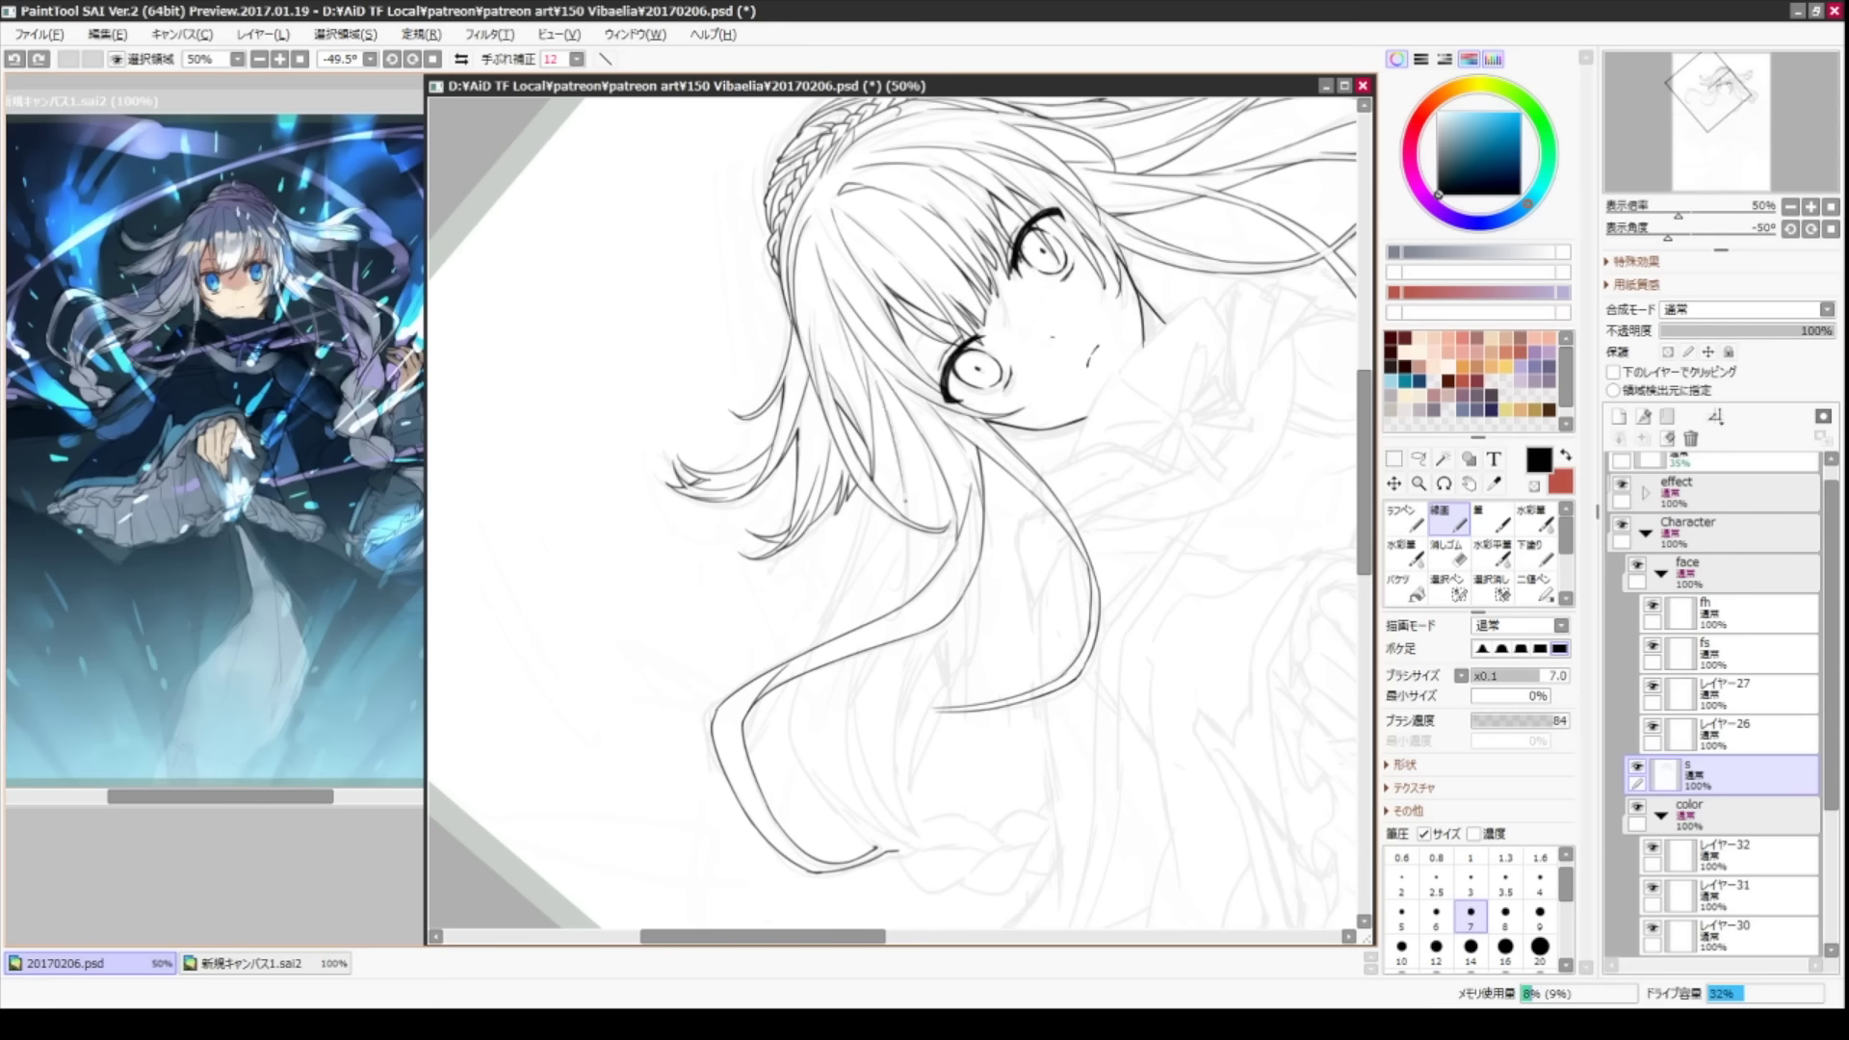
- Fill in the strands running between the side hair and the long loop, erasing stray overlaps
{"action": "left_click_drag", "start_coordinate": [910, 526], "coordinate": [898, 601]}
{"action": "left_click_drag", "start_coordinate": [939, 428], "coordinate": [895, 612]}
{"action": "left_click_drag", "start_coordinate": [1060, 674], "coordinate": [1204, 434]}
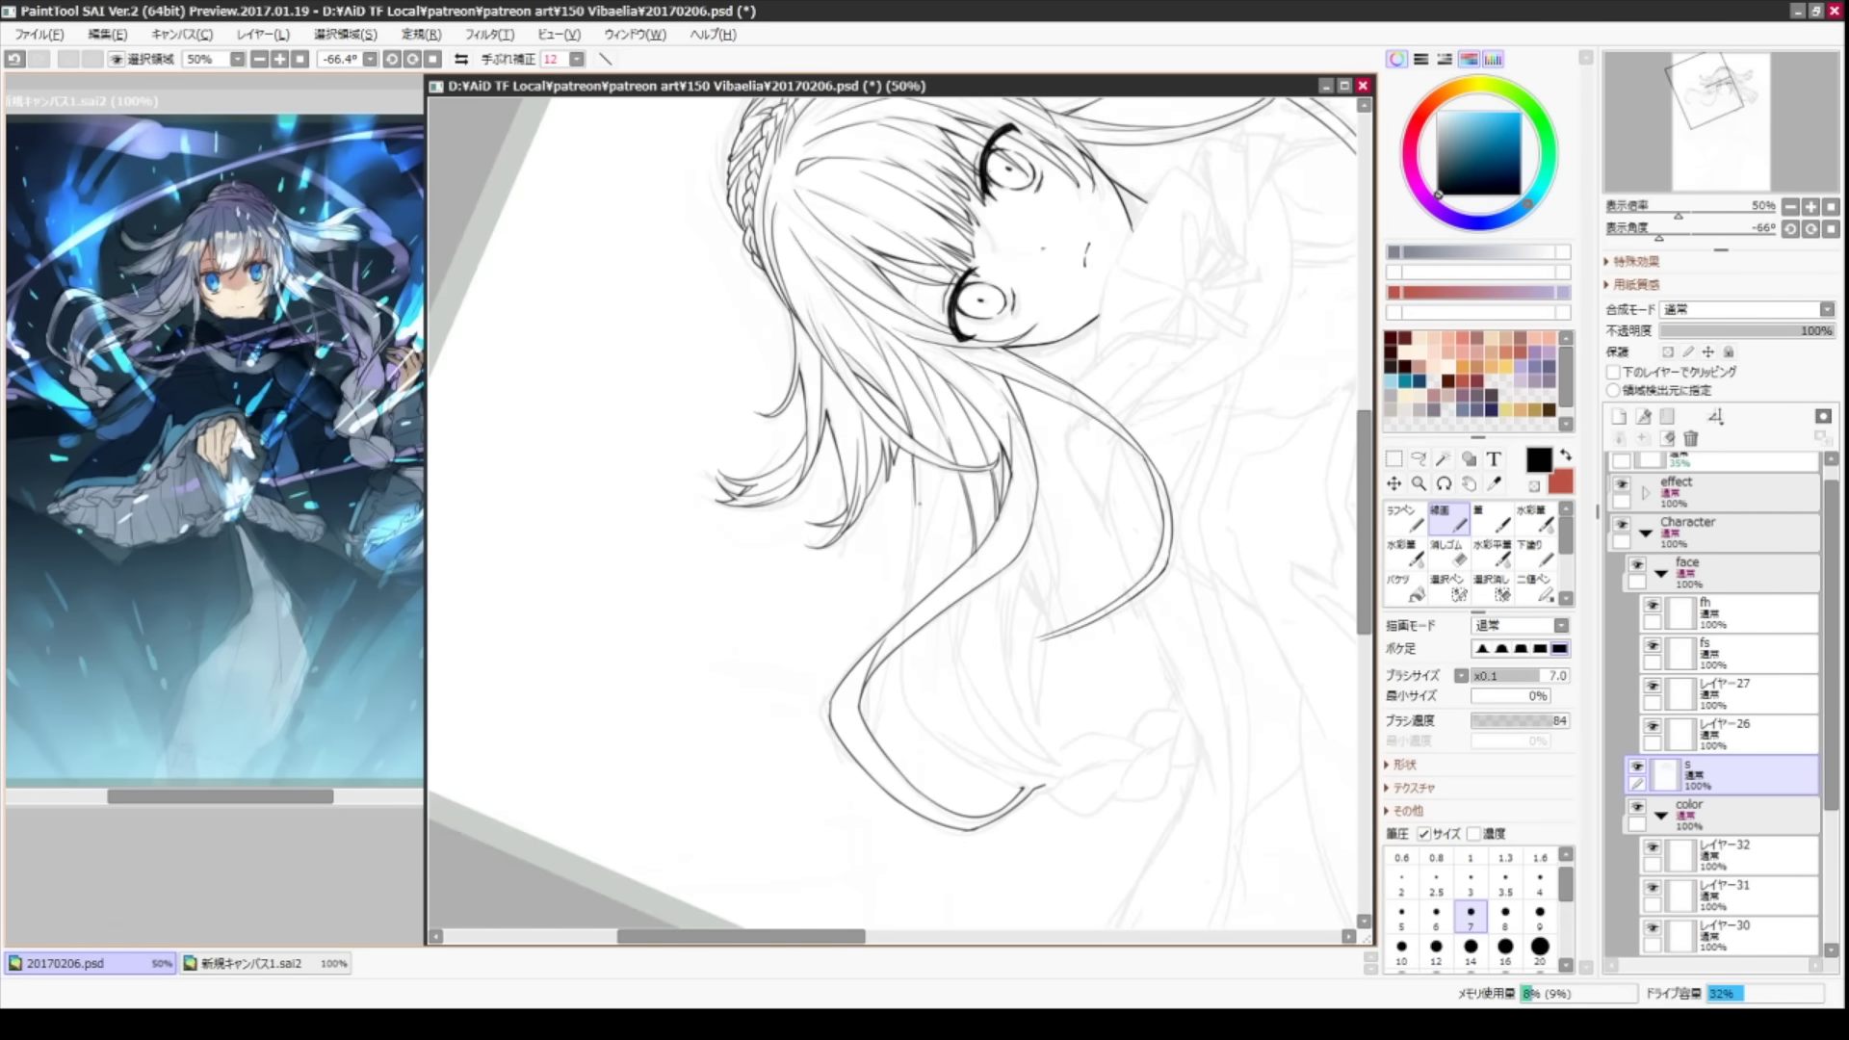
{"action": "left_click_drag", "start_coordinate": [920, 458], "coordinate": [900, 620]}
{"action": "left_click_drag", "start_coordinate": [946, 470], "coordinate": [896, 709]}
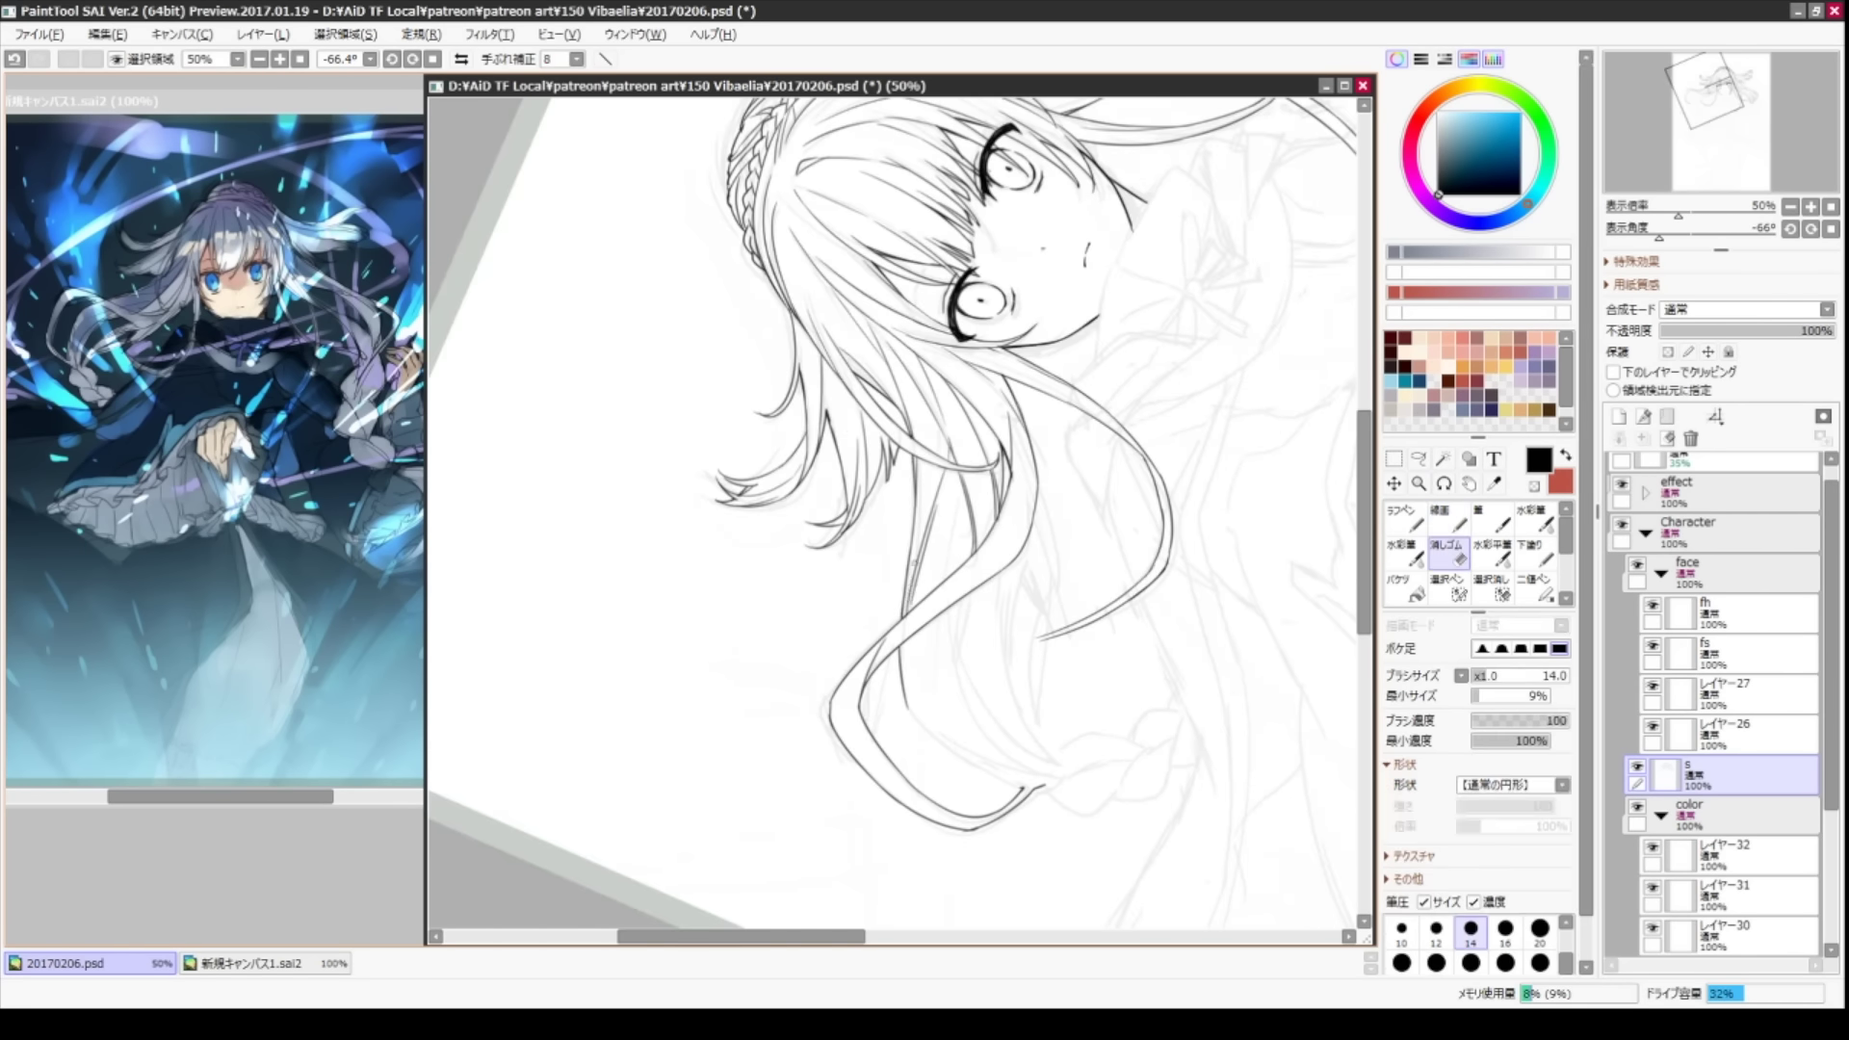
{"action": "left_click_drag", "start_coordinate": [1060, 482], "coordinate": [852, 440]}
- Show the rough colours faintly beneath the line art, collapse the rough folder and reselect layer s
{"action": "scroll", "coordinate": [1715, 703], "scroll_direction": "down", "scroll_amount": 5}
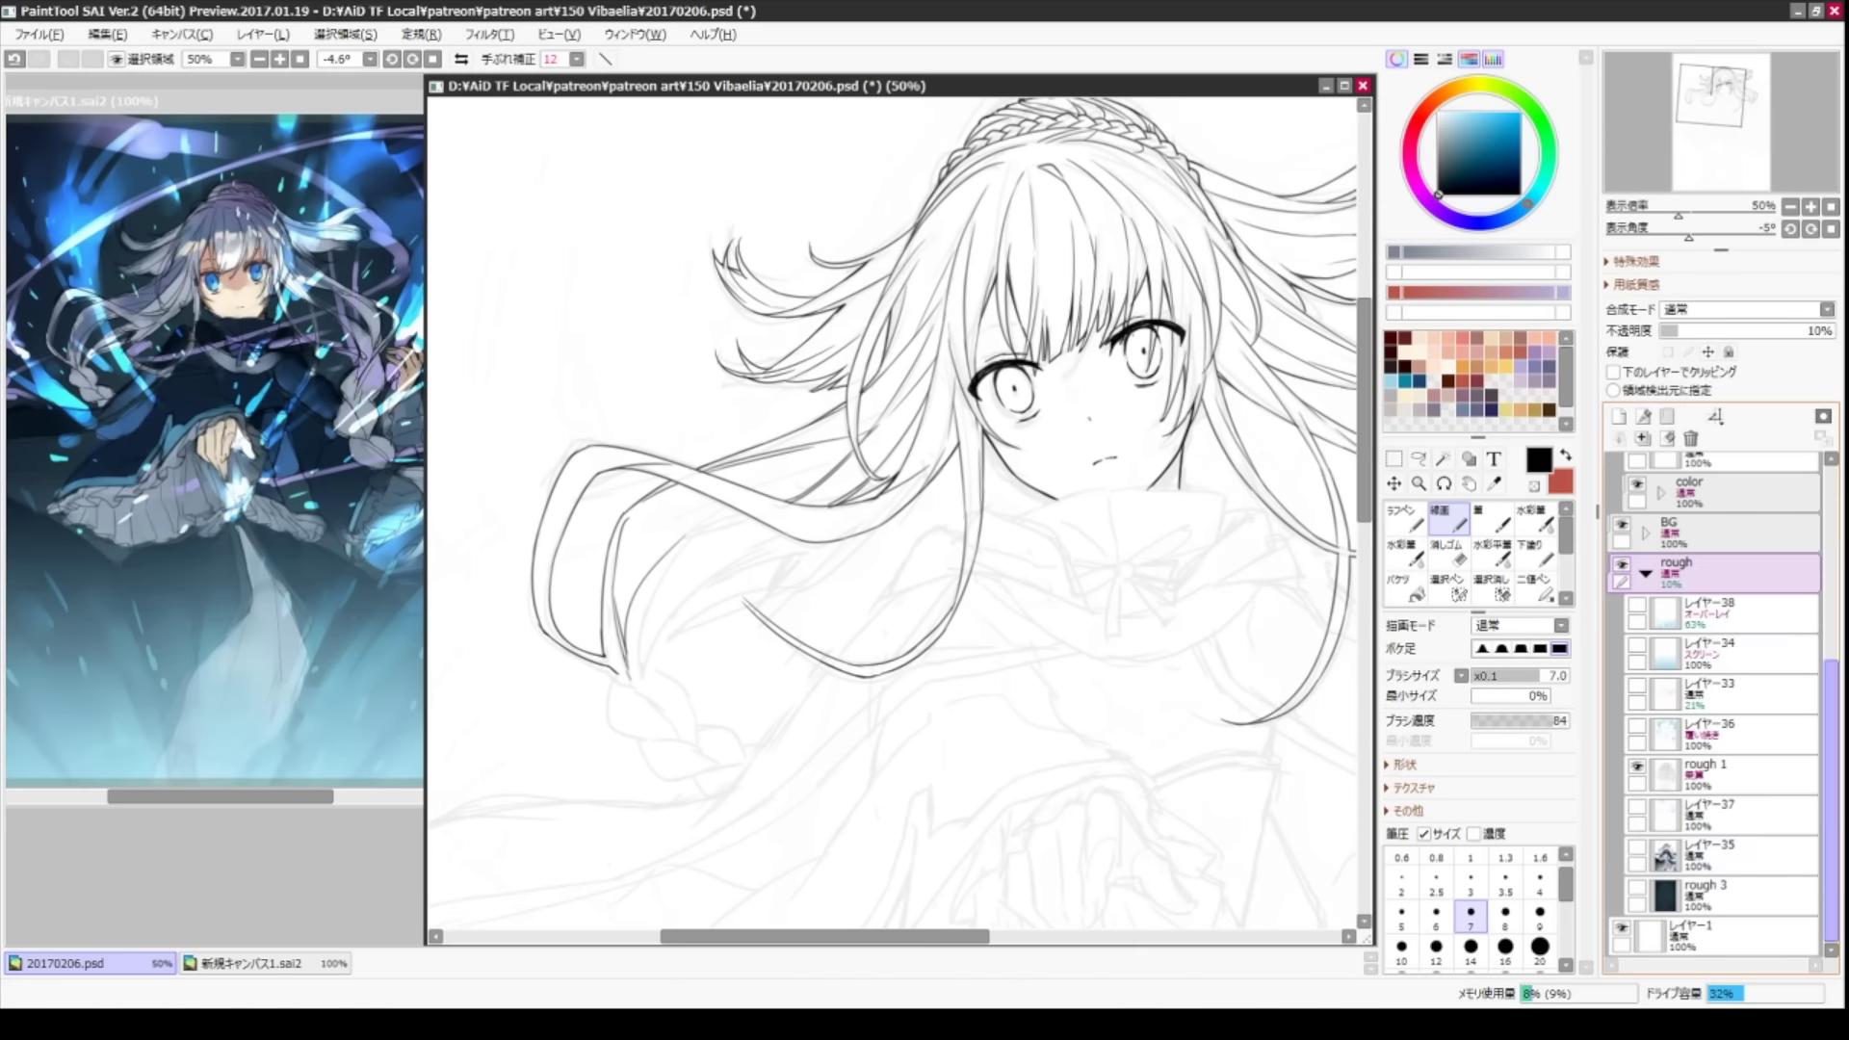
{"action": "left_click", "coordinate": [1695, 670]}
{"action": "left_click", "coordinate": [1646, 674]}
{"action": "left_click", "coordinate": [1695, 554]}
- Ink the strands gathering at the loop's end, the first braid segments below it and the neck lines
{"action": "left_click_drag", "start_coordinate": [1059, 385], "coordinate": [818, 289]}
{"action": "left_click_drag", "start_coordinate": [963, 405], "coordinate": [922, 416]}
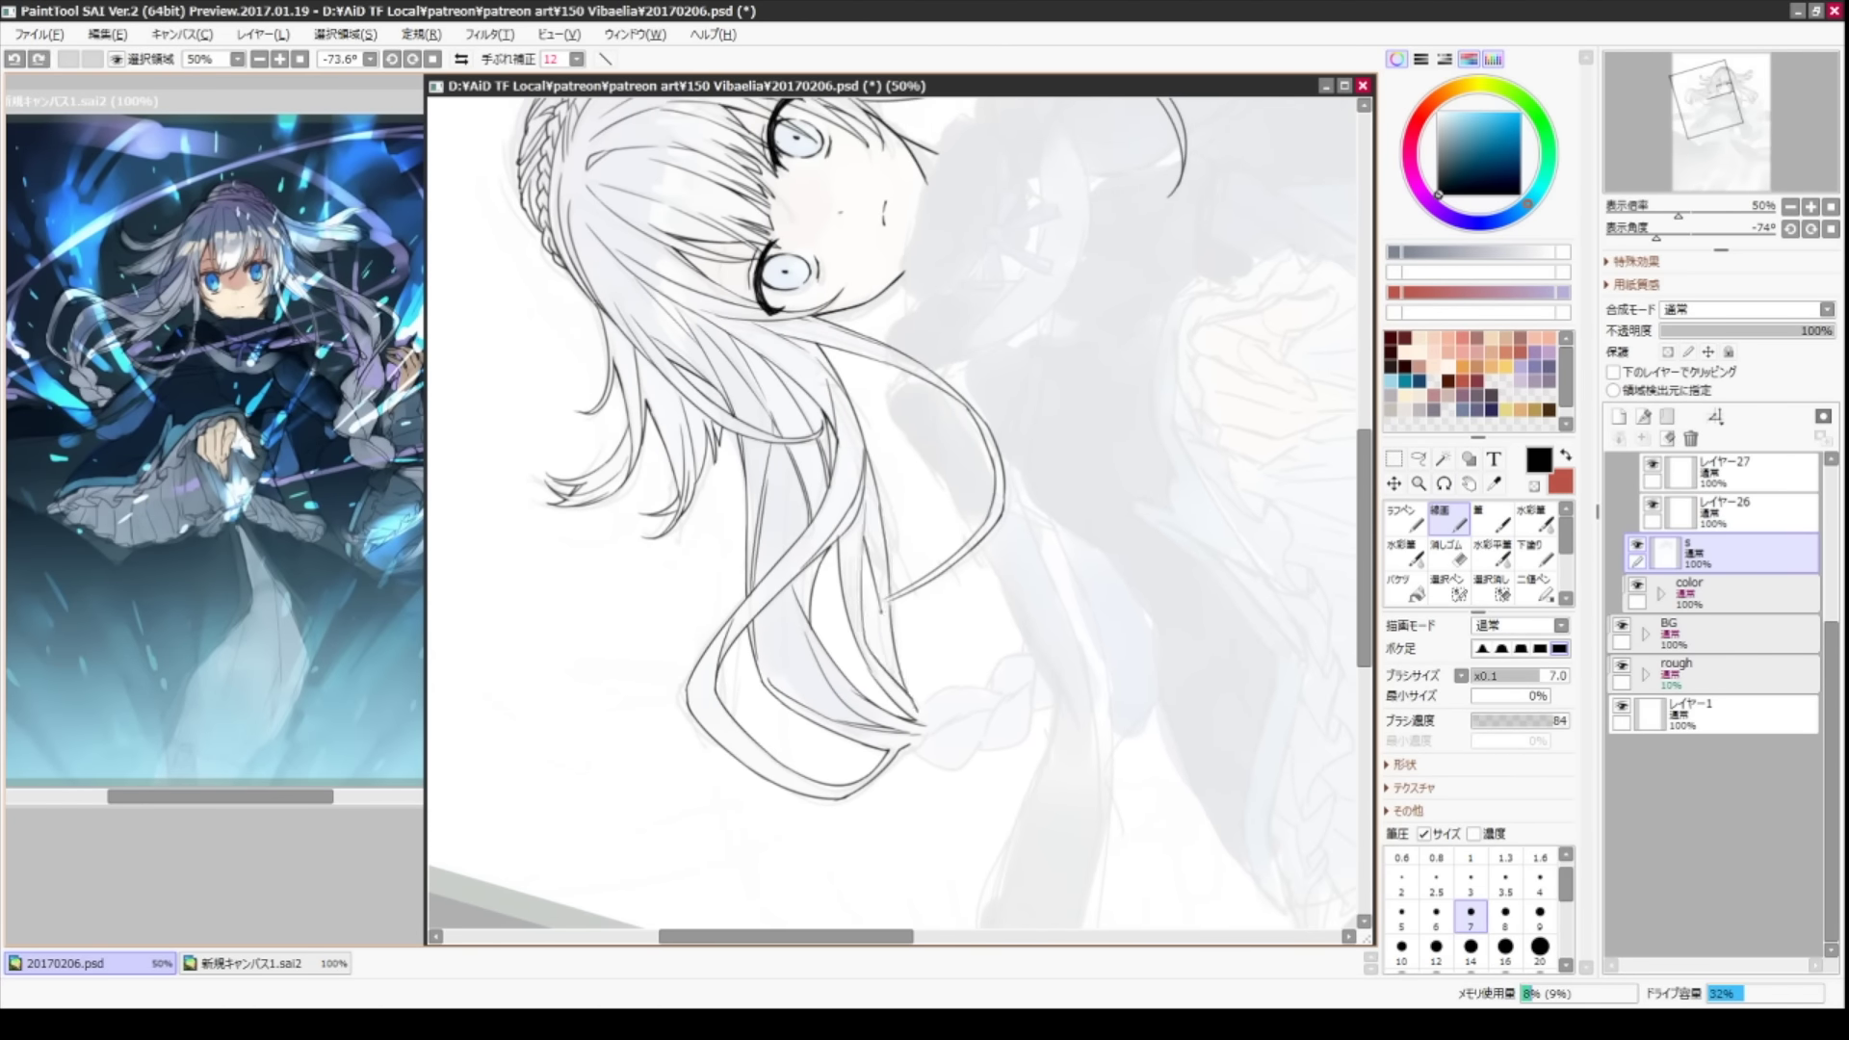
{"action": "left_click_drag", "start_coordinate": [900, 646], "coordinate": [780, 539]}
{"action": "left_click_drag", "start_coordinate": [963, 404], "coordinate": [915, 414]}
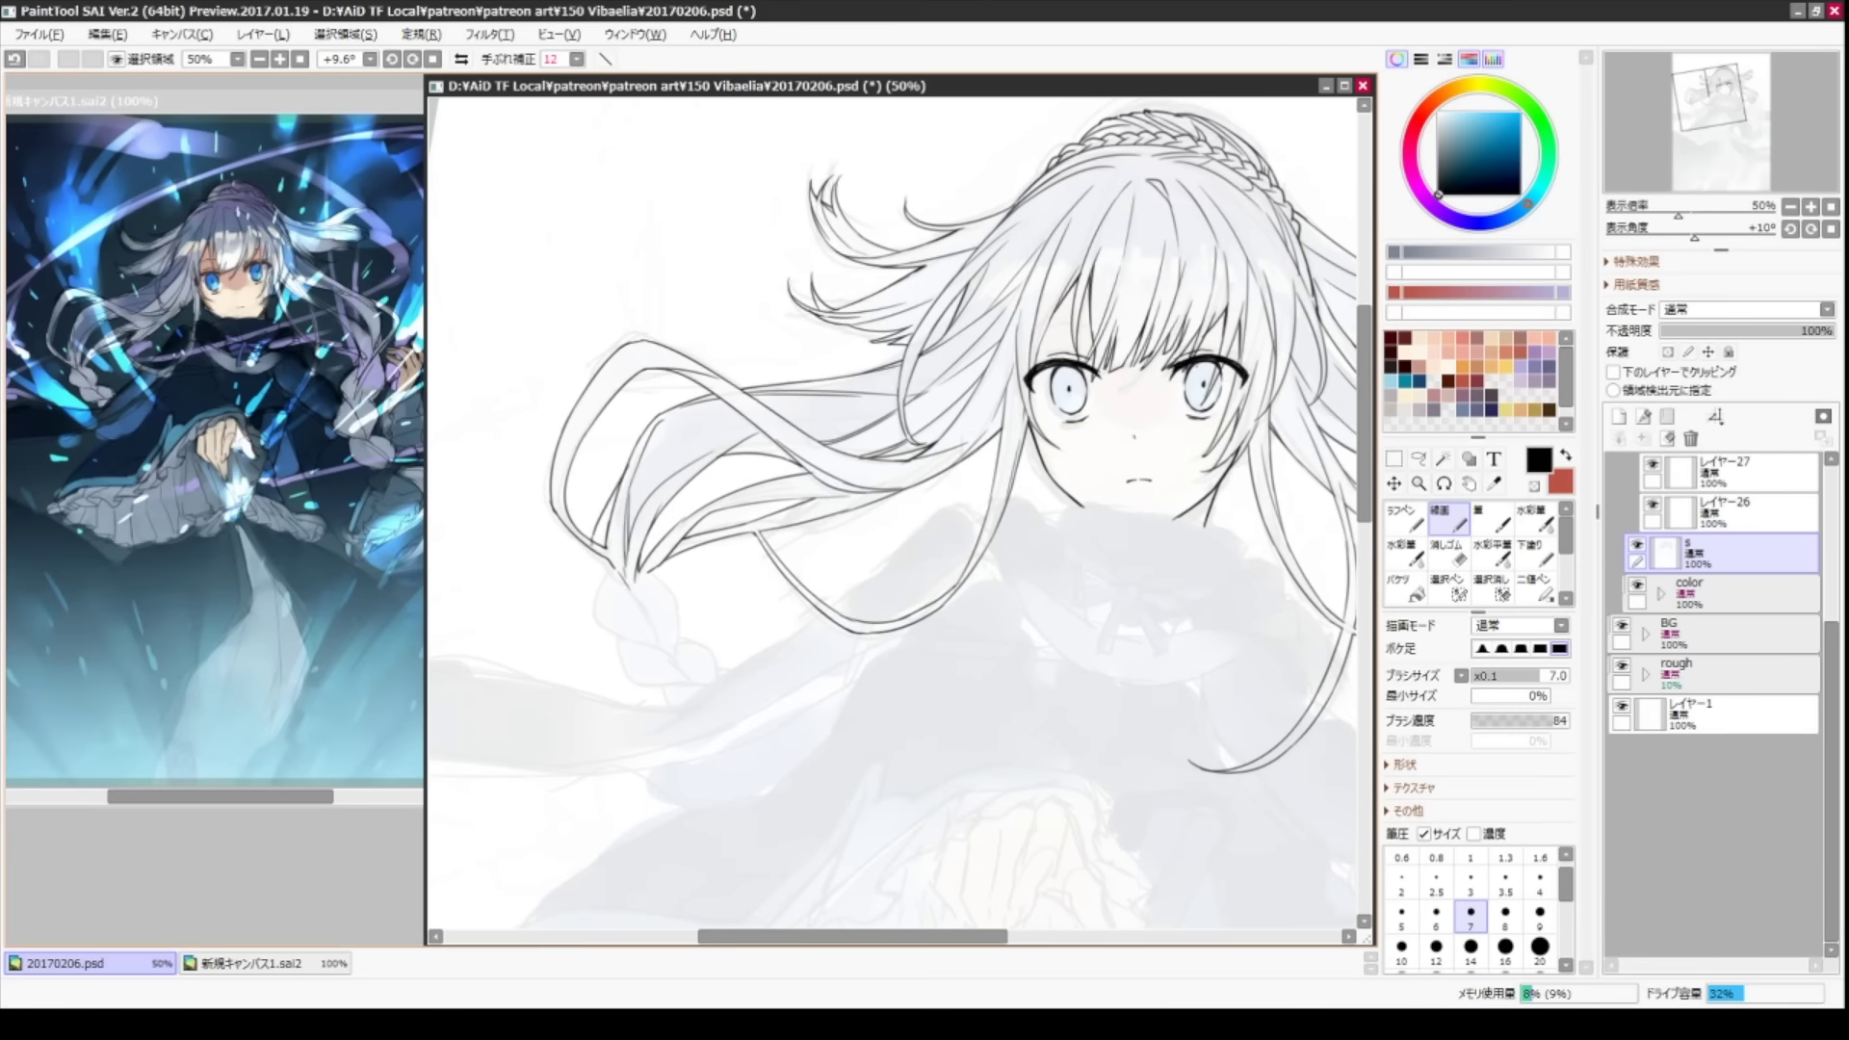
{"action": "mouse_move", "coordinate": [641, 599]}
{"action": "left_mouse_down"}
{"action": "mouse_move", "coordinate": [1038, 320]}
{"action": "mouse_move", "coordinate": [601, 596]}
{"action": "mouse_move", "coordinate": [624, 650]}
{"action": "mouse_move", "coordinate": [693, 657]}
{"action": "mouse_move", "coordinate": [676, 647]}
{"action": "mouse_move", "coordinate": [649, 678]}
{"action": "left_mouse_up"}
{"action": "left_click_drag", "start_coordinate": [674, 578], "coordinate": [751, 525]}
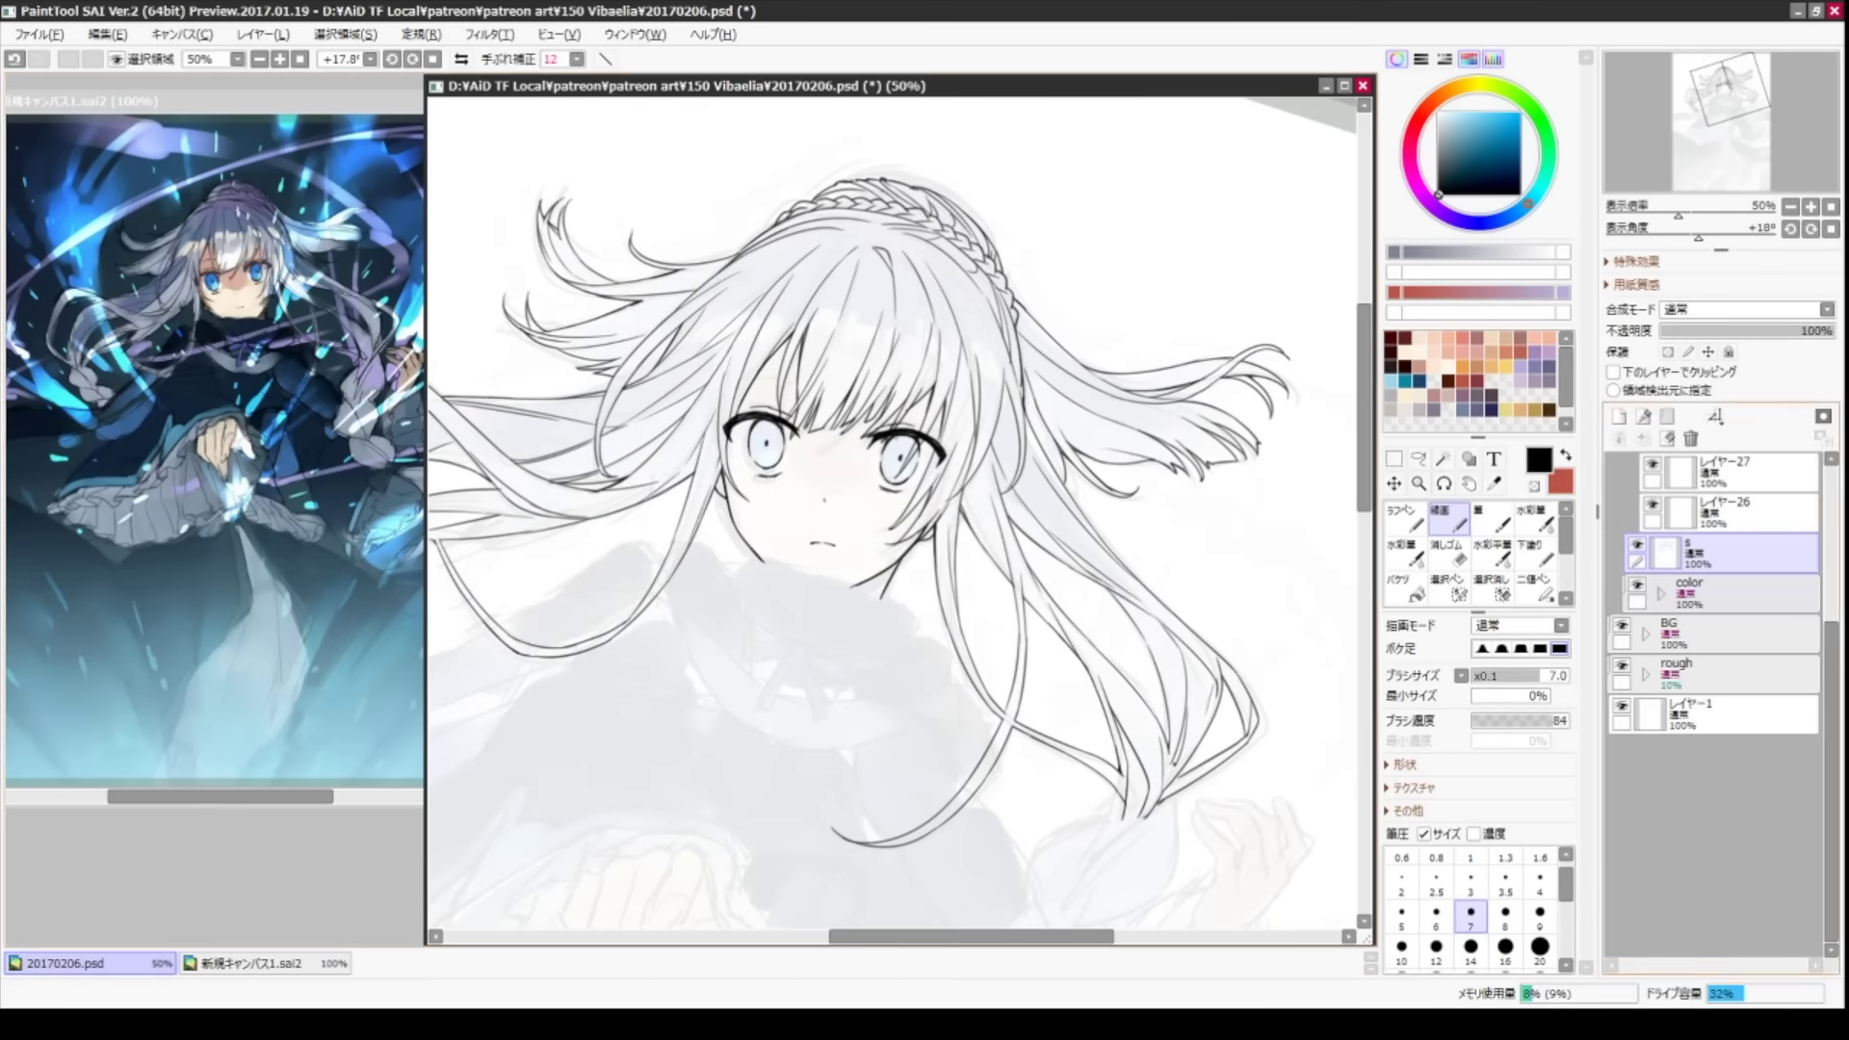
- Undo the last stroke and ink the eyebrows on layer fs
{"action": "key", "text": "ctrl+z"}
{"action": "left_click_drag", "start_coordinate": [1060, 289], "coordinate": [1084, 415]}
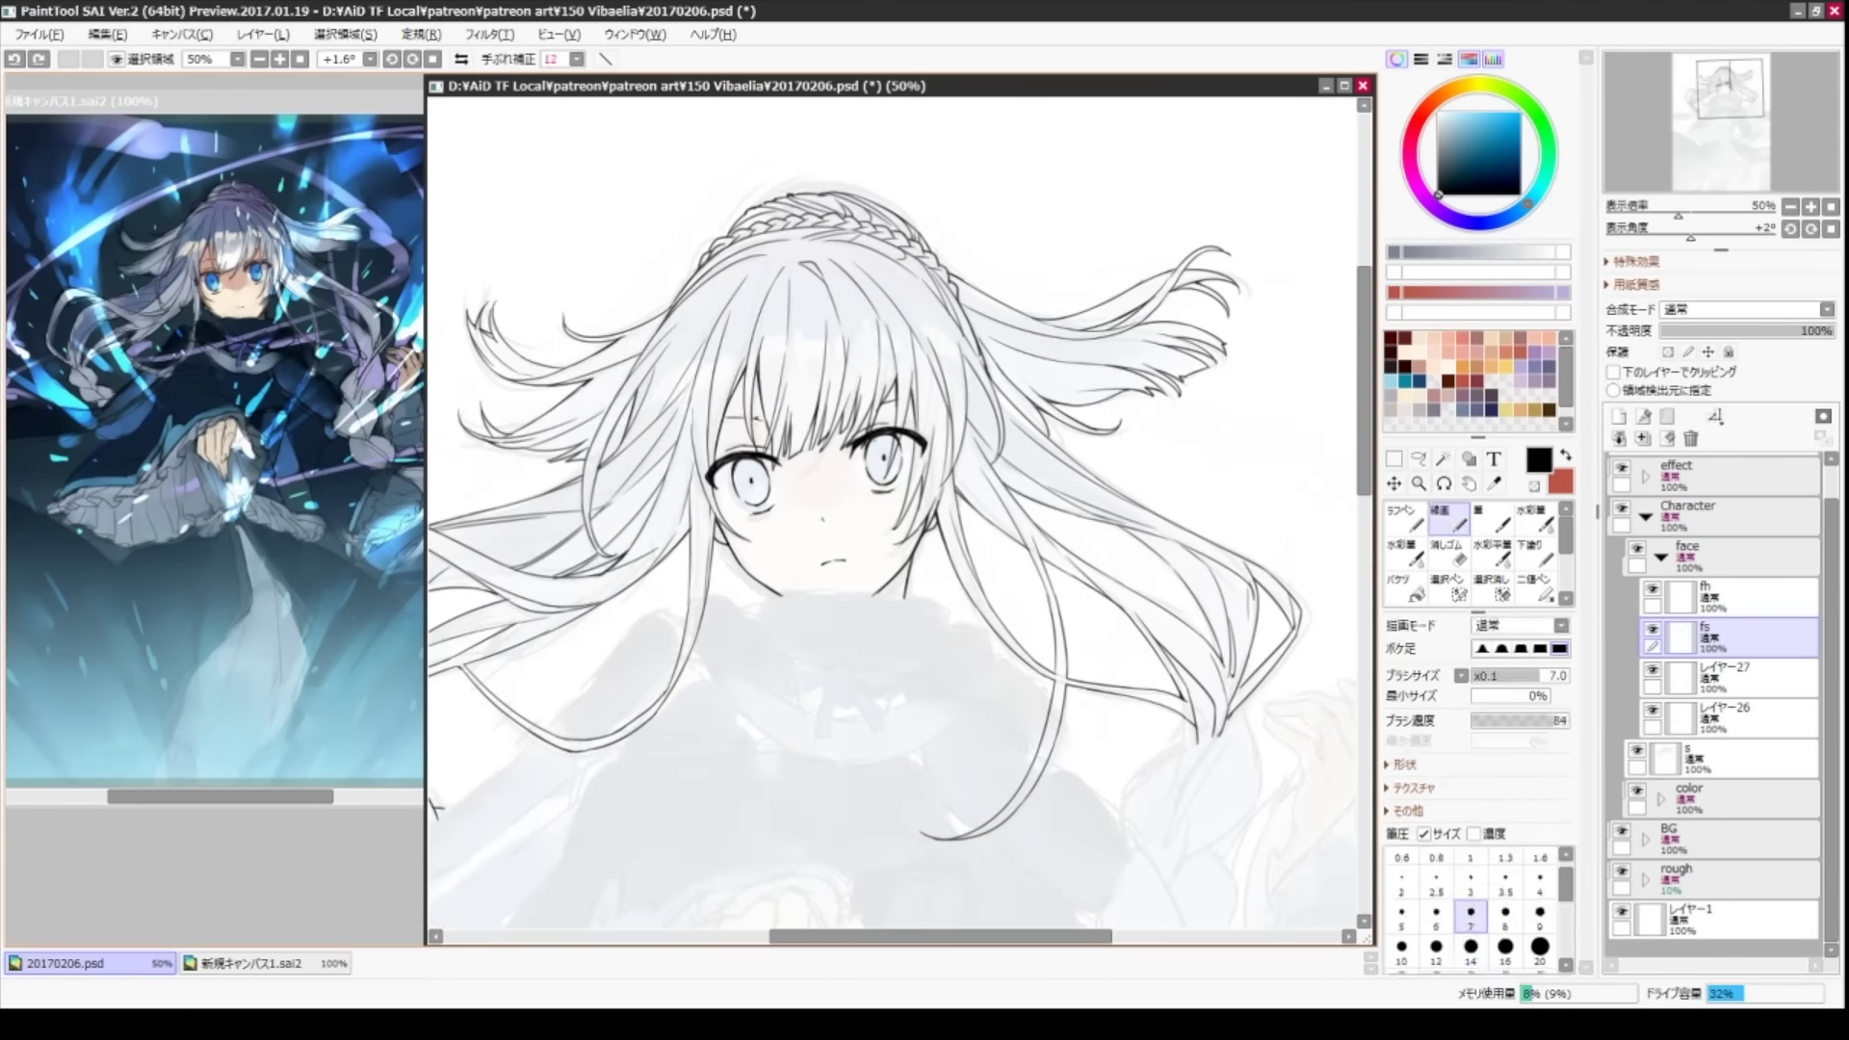
{"action": "mouse_move", "coordinate": [896, 510]}
{"action": "left_mouse_down"}
{"action": "mouse_move", "coordinate": [970, 369]}
{"action": "mouse_move", "coordinate": [959, 404]}
{"action": "left_mouse_up"}
- Ink the high collar around the neck and the small ribbon bow beneath it on layer s
{"action": "left_click", "coordinate": [1695, 759]}
{"action": "mouse_move", "coordinate": [875, 478]}
{"action": "left_mouse_down"}
{"action": "mouse_move", "coordinate": [1007, 498]}
{"action": "mouse_move", "coordinate": [1004, 531]}
{"action": "mouse_move", "coordinate": [867, 551]}
{"action": "left_mouse_up"}
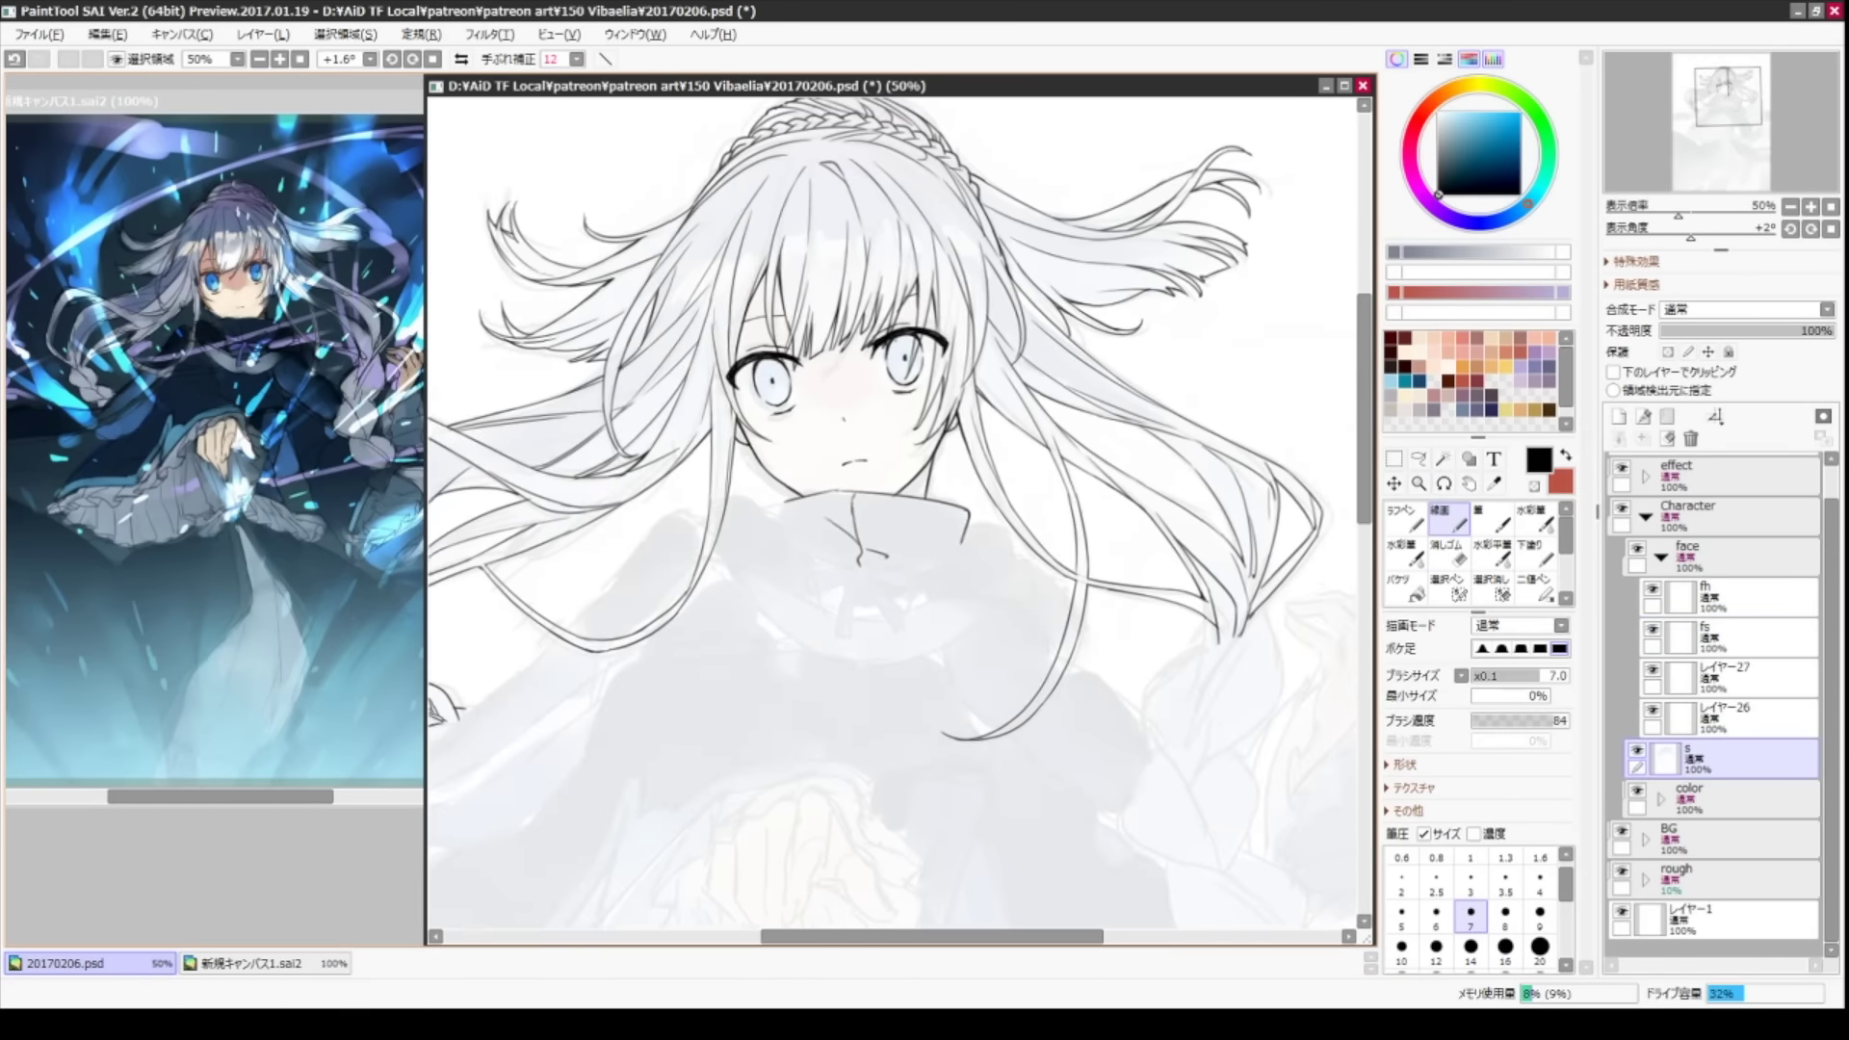
{"action": "left_click_drag", "start_coordinate": [963, 482], "coordinate": [921, 497]}
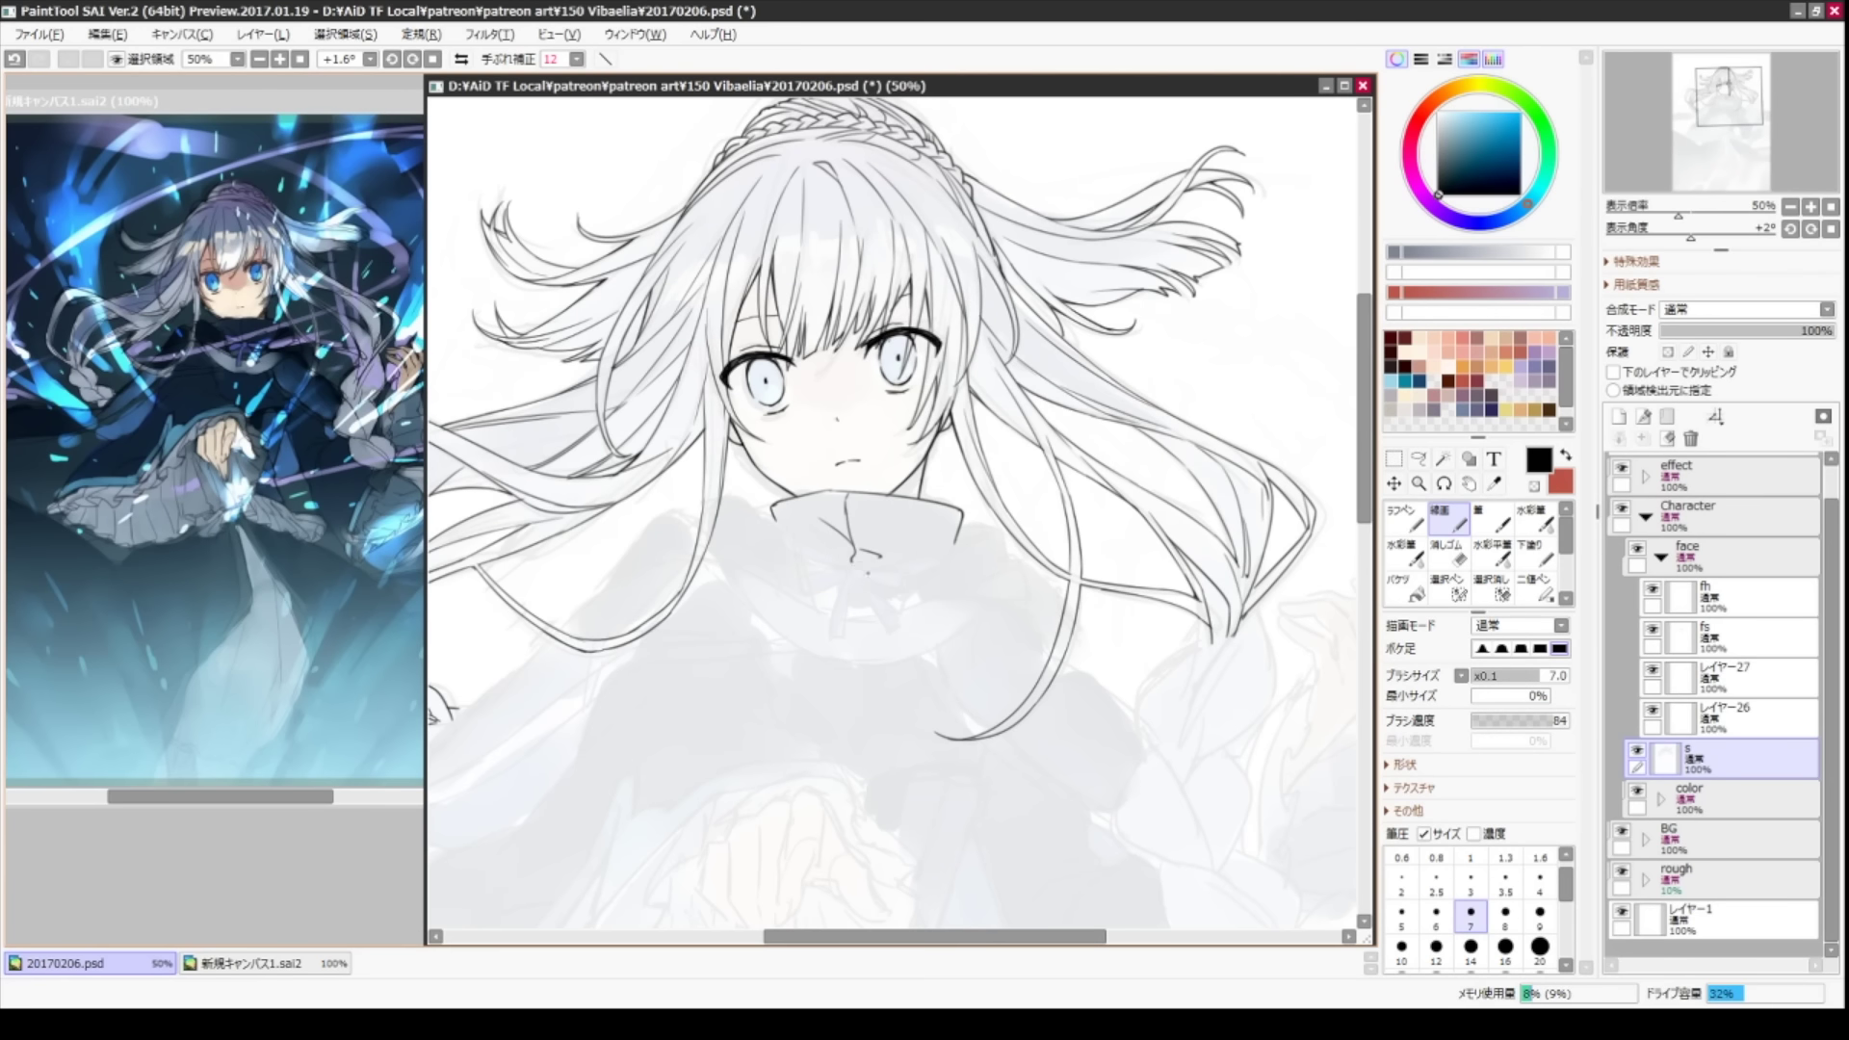
{"action": "mouse_move", "coordinate": [850, 561]}
{"action": "left_mouse_down"}
{"action": "mouse_move", "coordinate": [848, 636]}
{"action": "mouse_move", "coordinate": [806, 544]}
{"action": "mouse_move", "coordinate": [814, 595]}
{"action": "left_mouse_up"}
{"action": "left_click_drag", "start_coordinate": [819, 550], "coordinate": [834, 591]}
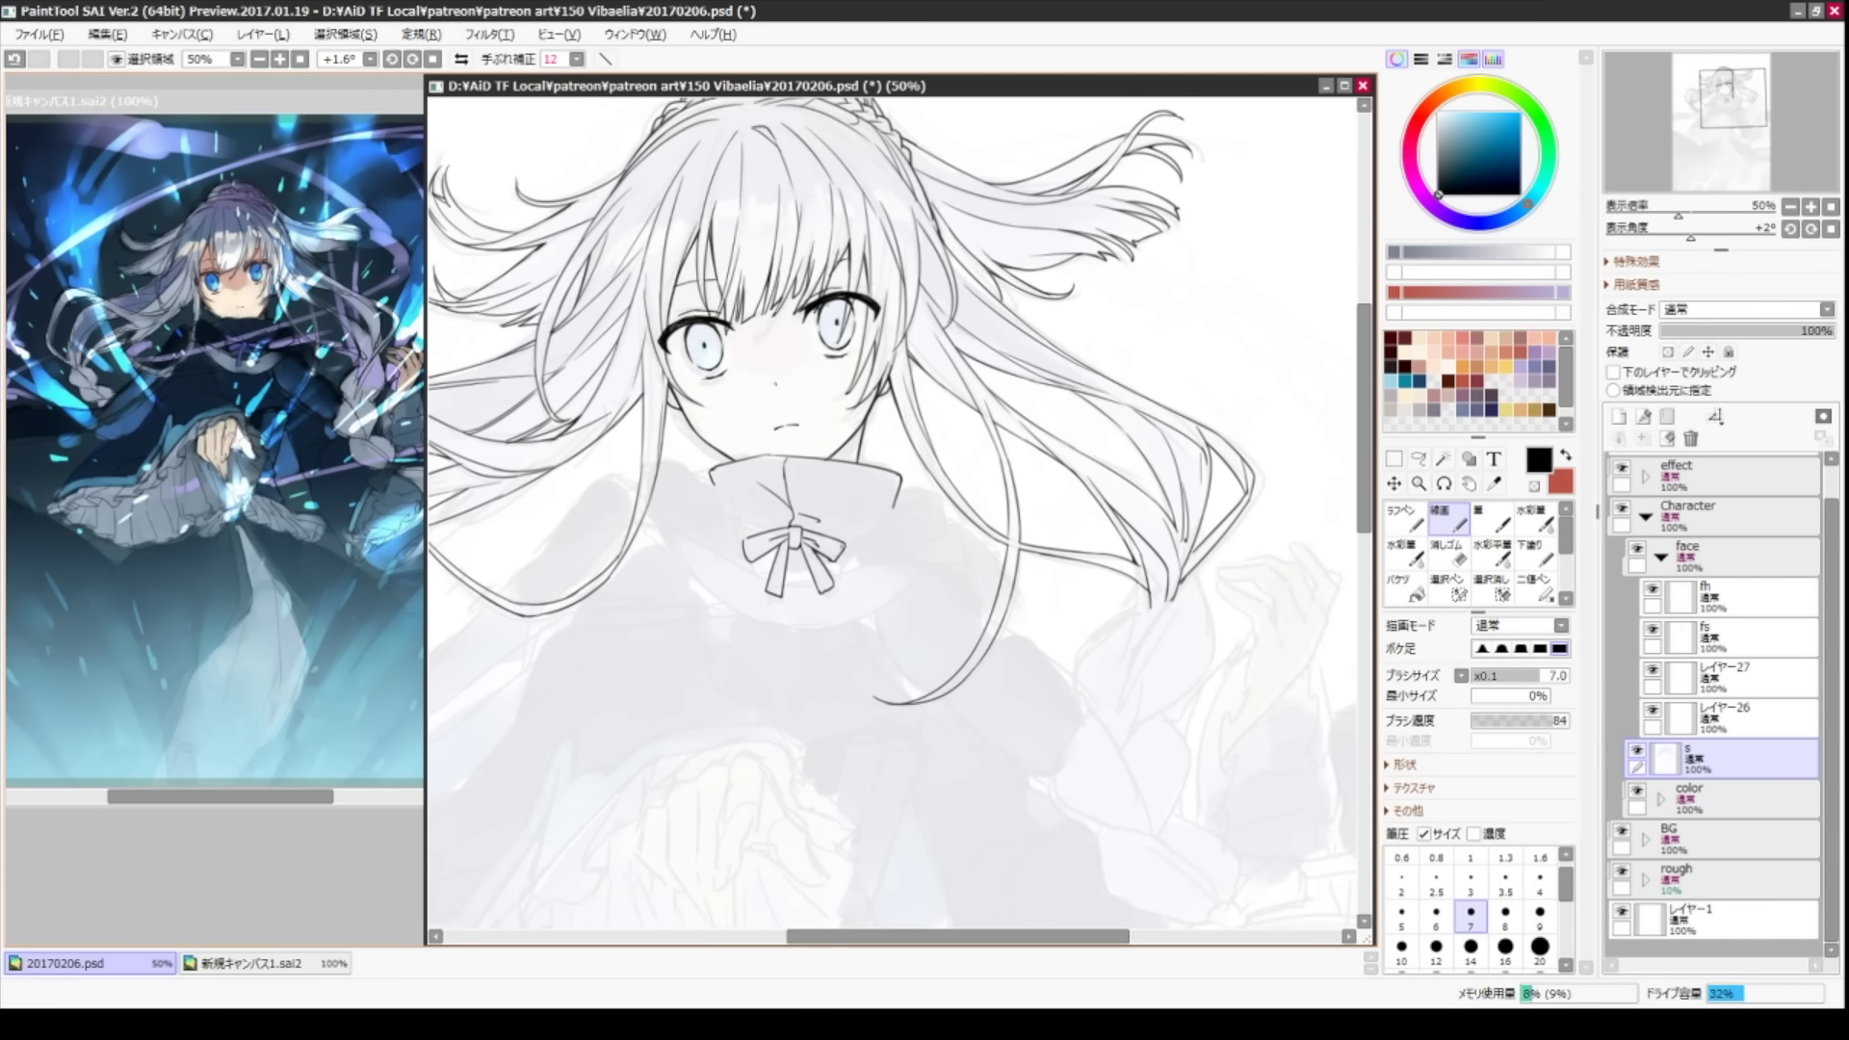
- Ink the draped hood folds spreading from the collar over both shoulders
{"action": "left_click_drag", "start_coordinate": [896, 501], "coordinate": [953, 578]}
{"action": "mouse_move", "coordinate": [685, 437]}
{"action": "left_mouse_down"}
{"action": "mouse_move", "coordinate": [713, 520]}
{"action": "mouse_move", "coordinate": [804, 525]}
{"action": "left_mouse_up"}
{"action": "mouse_move", "coordinate": [964, 539]}
{"action": "left_mouse_down"}
{"action": "mouse_move", "coordinate": [997, 549]}
{"action": "mouse_move", "coordinate": [1007, 627]}
{"action": "left_mouse_up"}
{"action": "left_click_drag", "start_coordinate": [809, 539], "coordinate": [1025, 714]}
{"action": "mouse_move", "coordinate": [955, 593]}
{"action": "left_mouse_down"}
{"action": "mouse_move", "coordinate": [896, 589]}
{"action": "mouse_move", "coordinate": [924, 511]}
{"action": "mouse_move", "coordinate": [1140, 395]}
{"action": "left_mouse_up"}
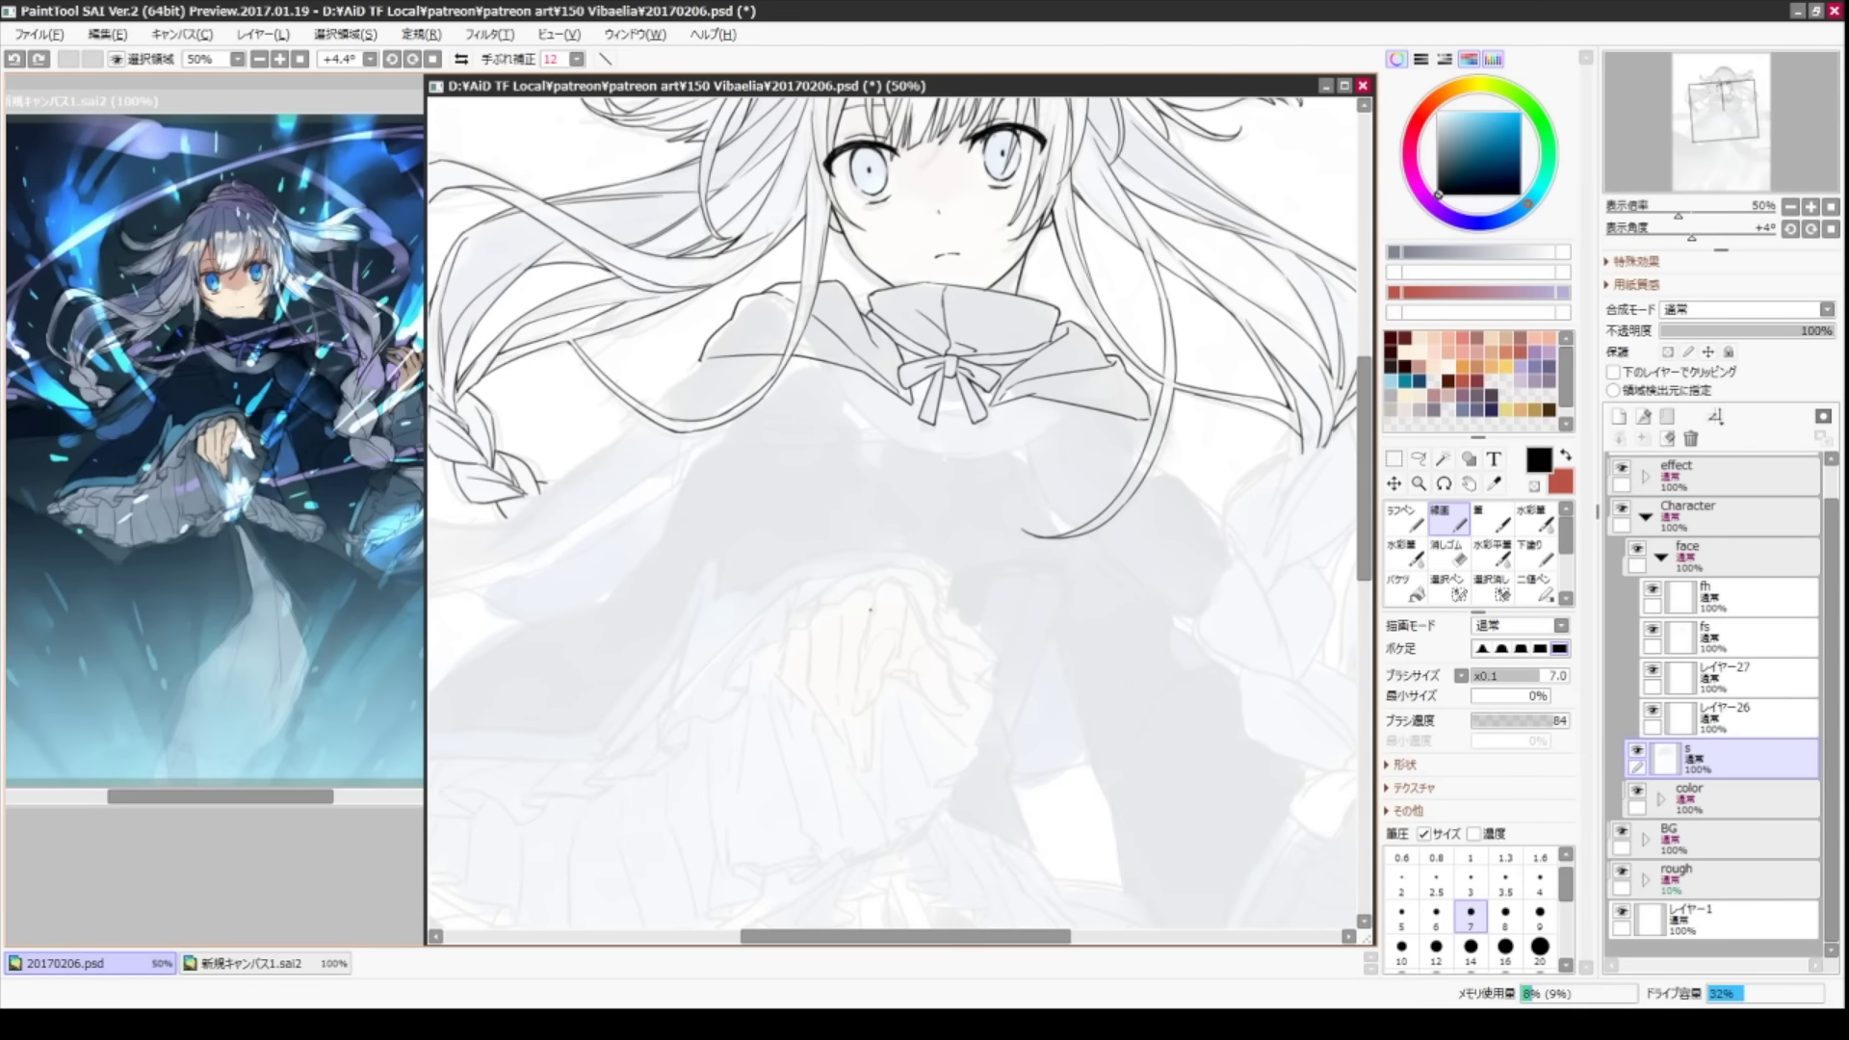
- Ink the curved double trim band across the chest beneath the bow
{"action": "mouse_move", "coordinate": [867, 501]}
{"action": "left_mouse_down"}
{"action": "mouse_move", "coordinate": [799, 443]}
{"action": "mouse_move", "coordinate": [867, 405]}
{"action": "mouse_move", "coordinate": [925, 424]}
{"action": "mouse_move", "coordinate": [954, 482]}
{"action": "mouse_move", "coordinate": [934, 520]}
{"action": "mouse_move", "coordinate": [958, 487]}
{"action": "mouse_move", "coordinate": [859, 464]}
{"action": "mouse_move", "coordinate": [954, 452]}
{"action": "mouse_move", "coordinate": [973, 539]}
{"action": "left_mouse_up"}
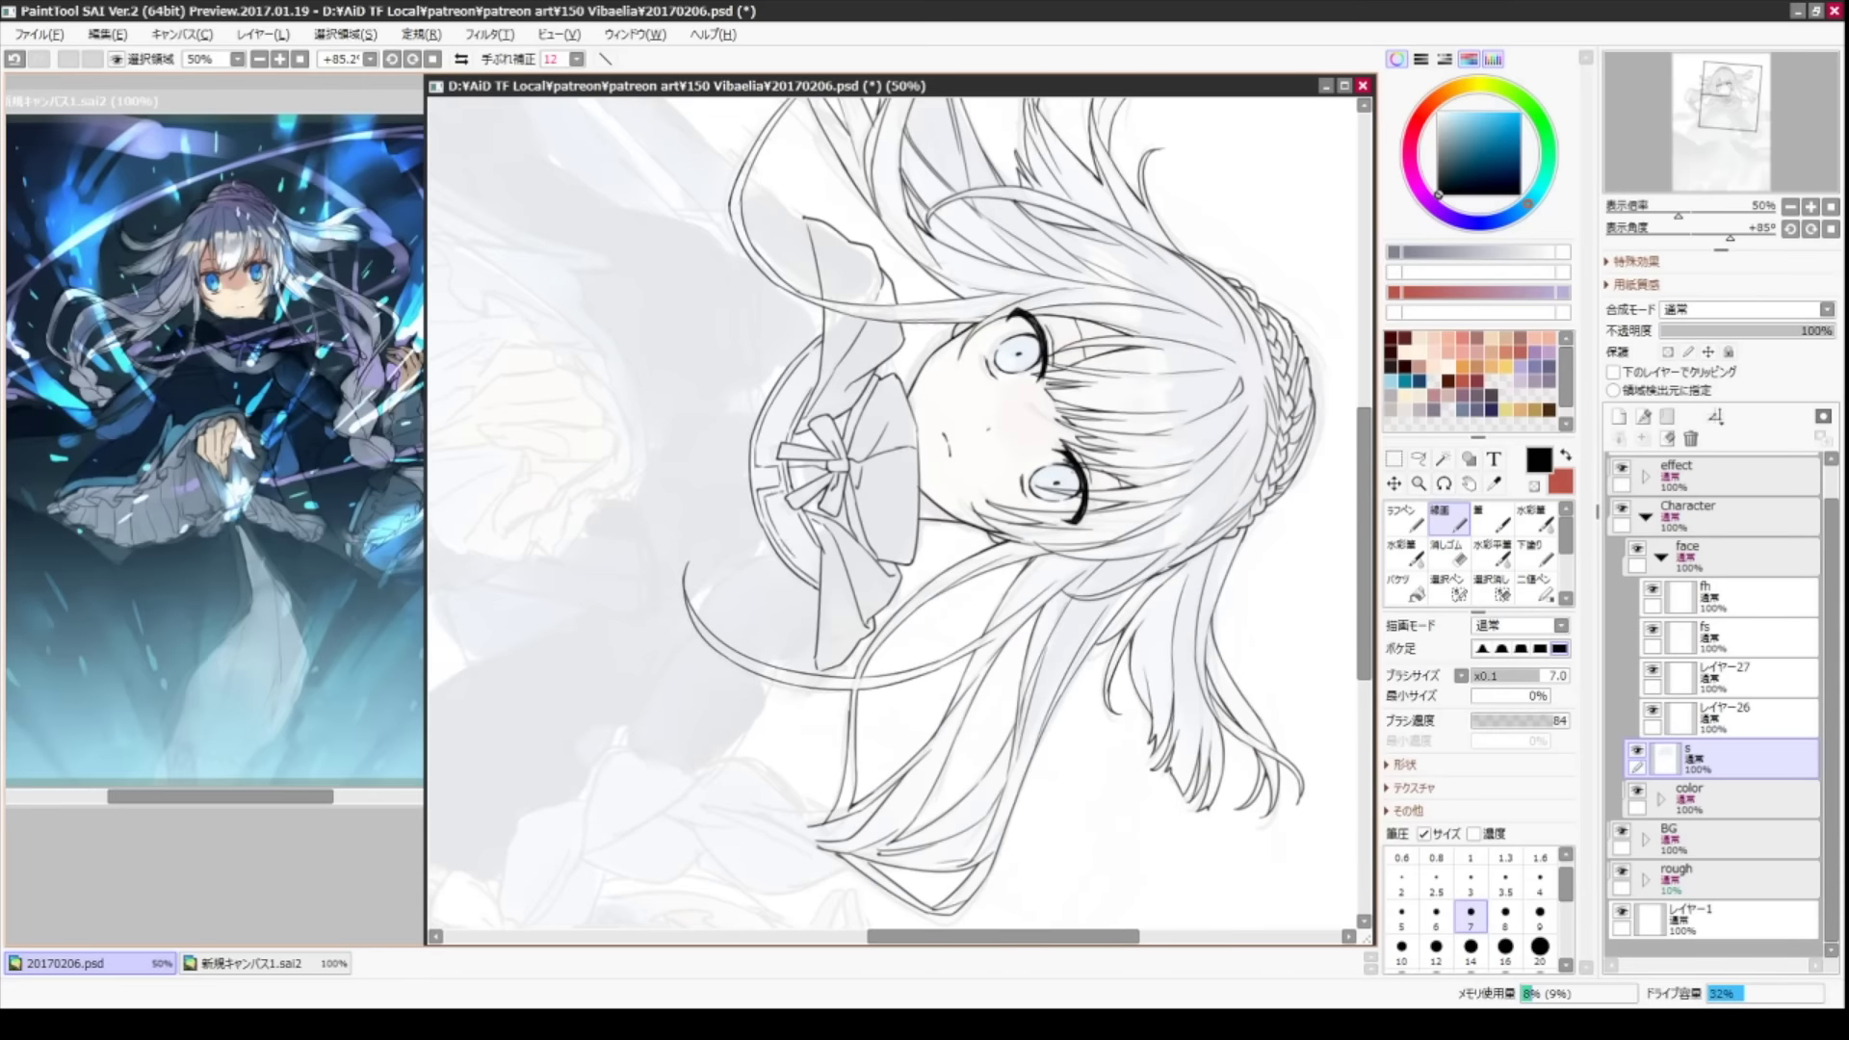
{"action": "left_click_drag", "start_coordinate": [803, 562], "coordinate": [757, 505]}
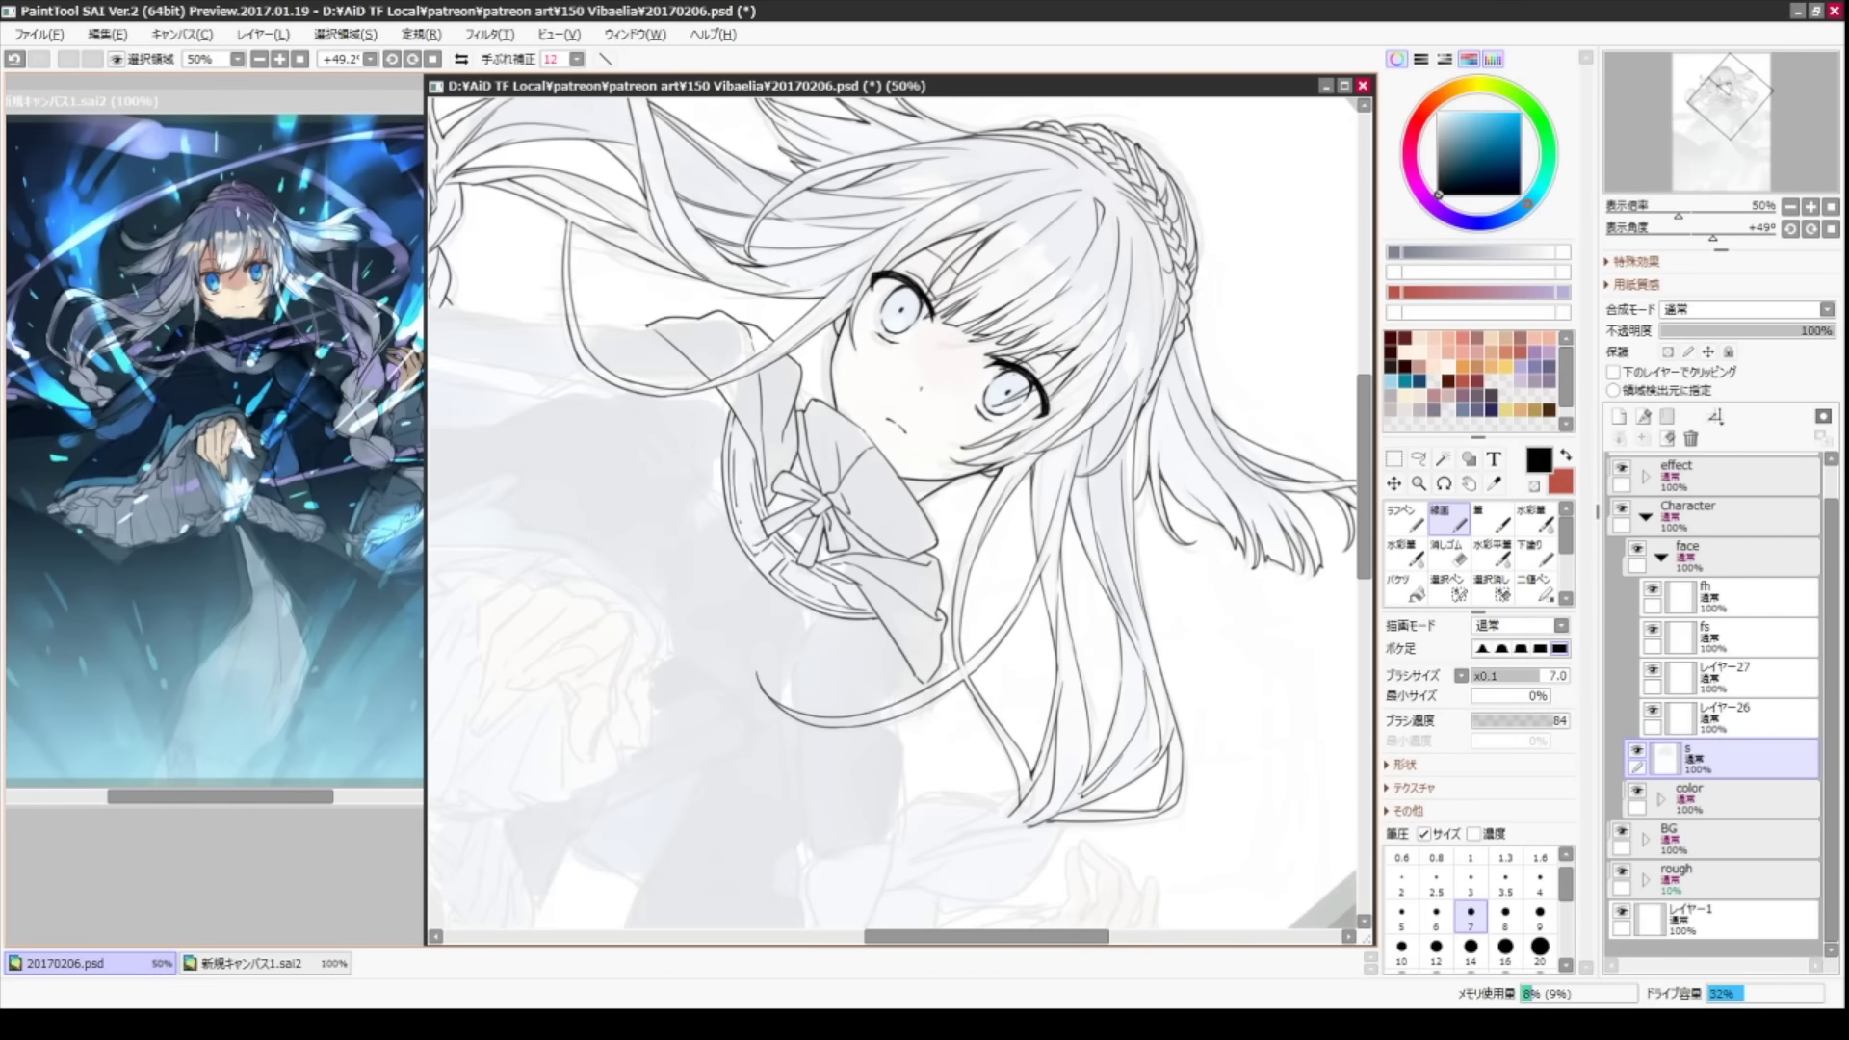
{"action": "key", "text": "Home"}
{"action": "left_click_drag", "start_coordinate": [1150, 696], "coordinate": [1096, 629]}
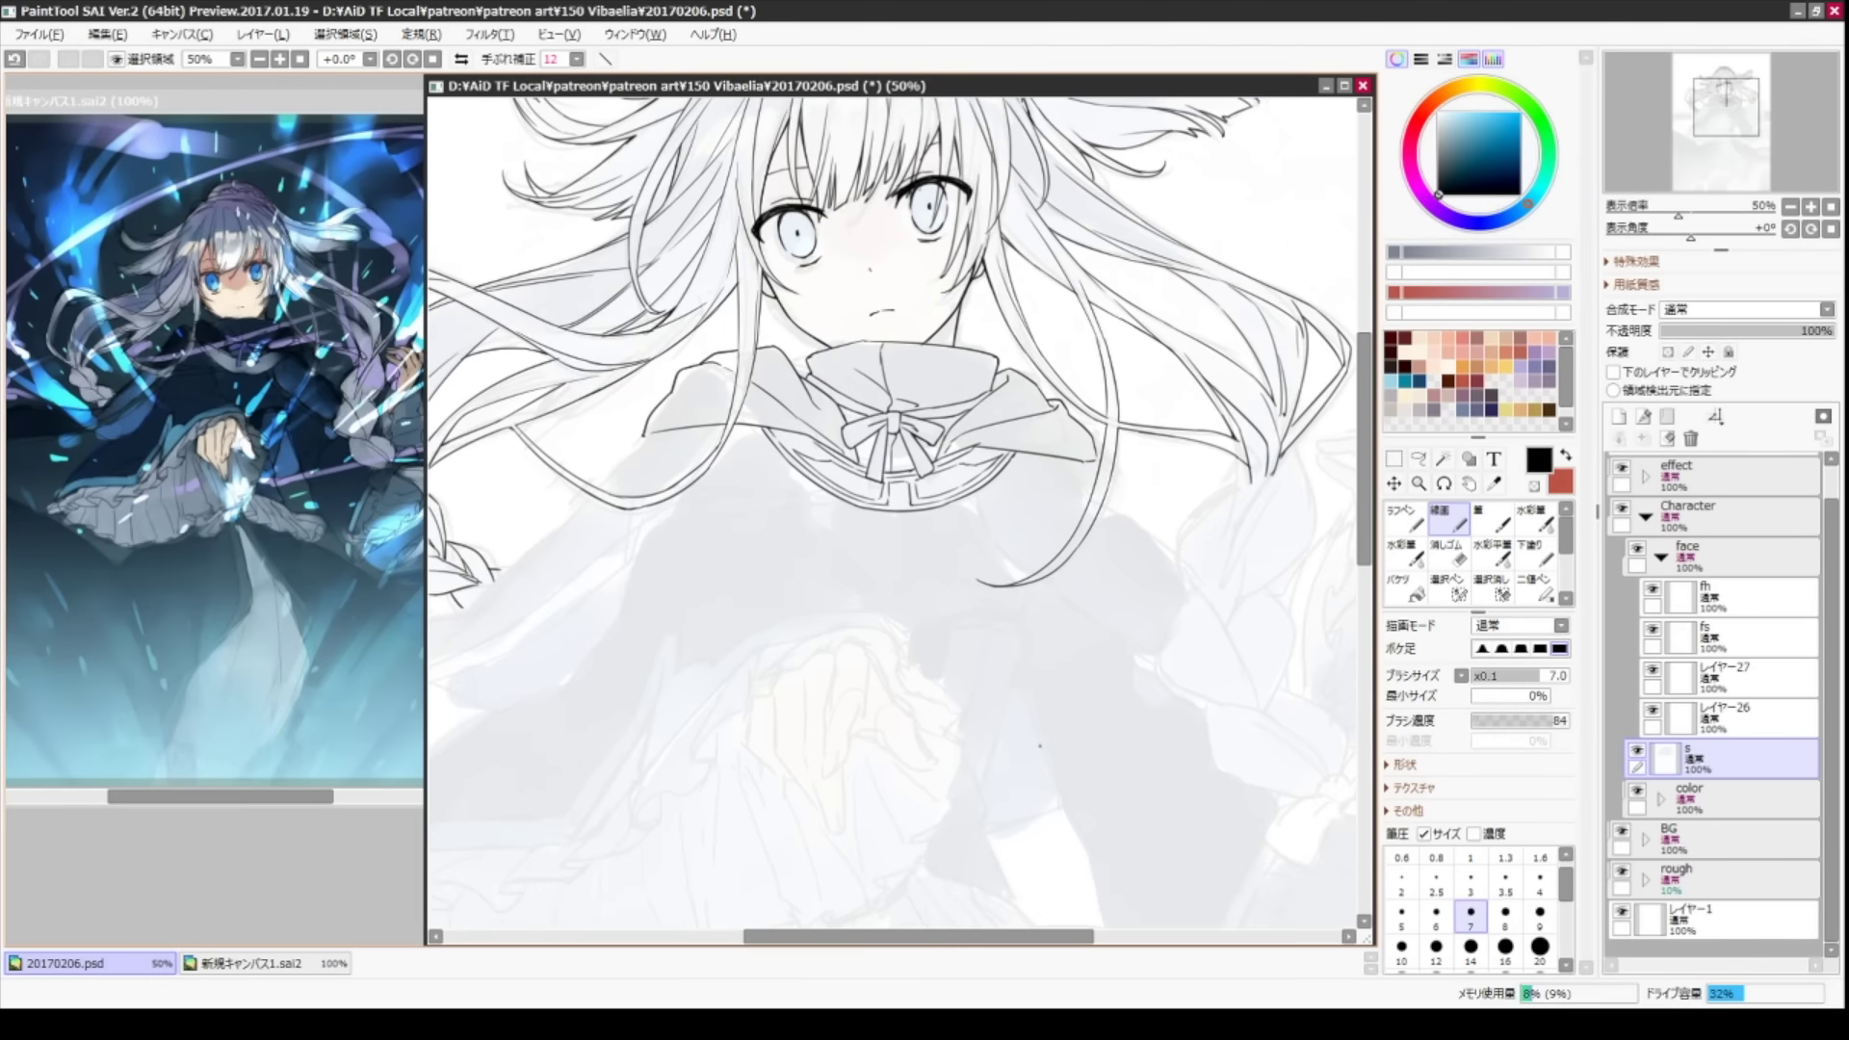
- Ink the parallel cloak trim lines sweeping from the collar past the small braid, undoing the last two strokes
{"action": "left_click_drag", "start_coordinate": [1040, 747], "coordinate": [1185, 747]}
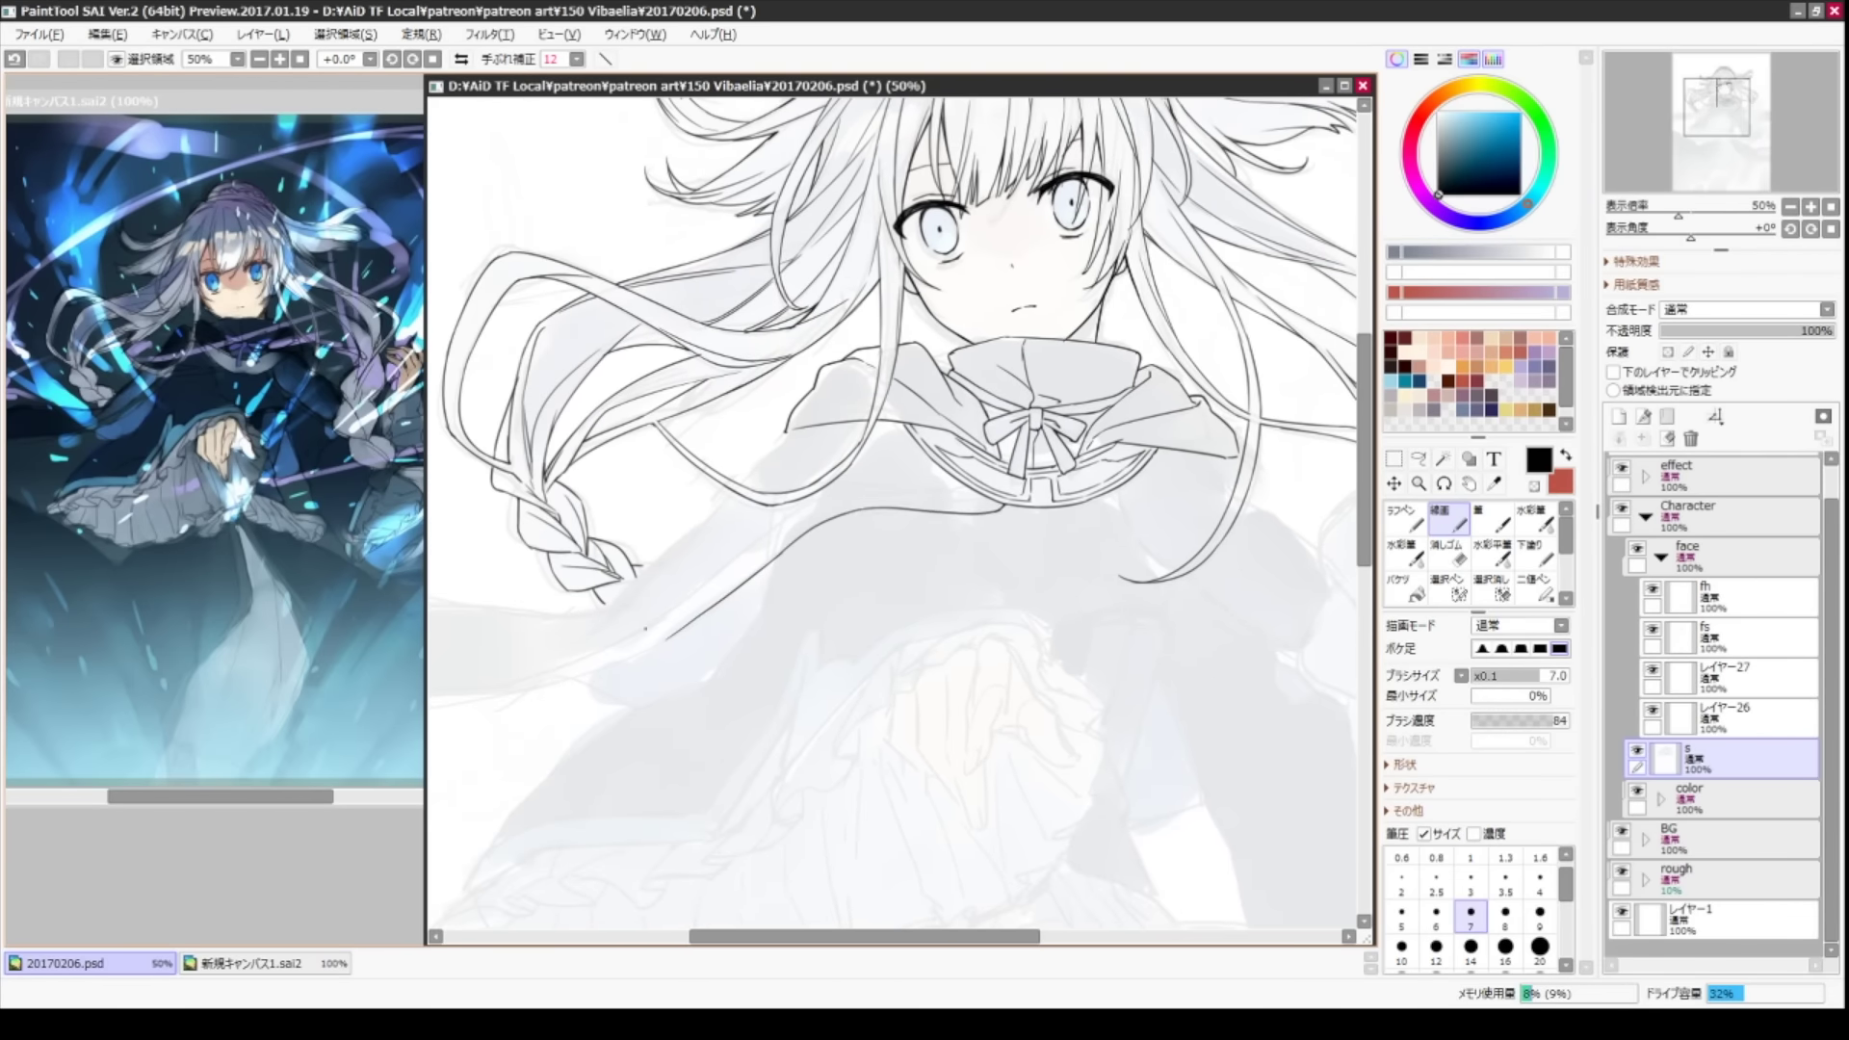
{"action": "left_click_drag", "start_coordinate": [963, 674], "coordinate": [770, 434]}
{"action": "mouse_move", "coordinate": [737, 147]}
{"action": "left_mouse_down"}
{"action": "mouse_move", "coordinate": [869, 568]}
{"action": "mouse_move", "coordinate": [789, 212]}
{"action": "mouse_move", "coordinate": [819, 439]}
{"action": "left_mouse_up"}
{"action": "key", "text": "End"}
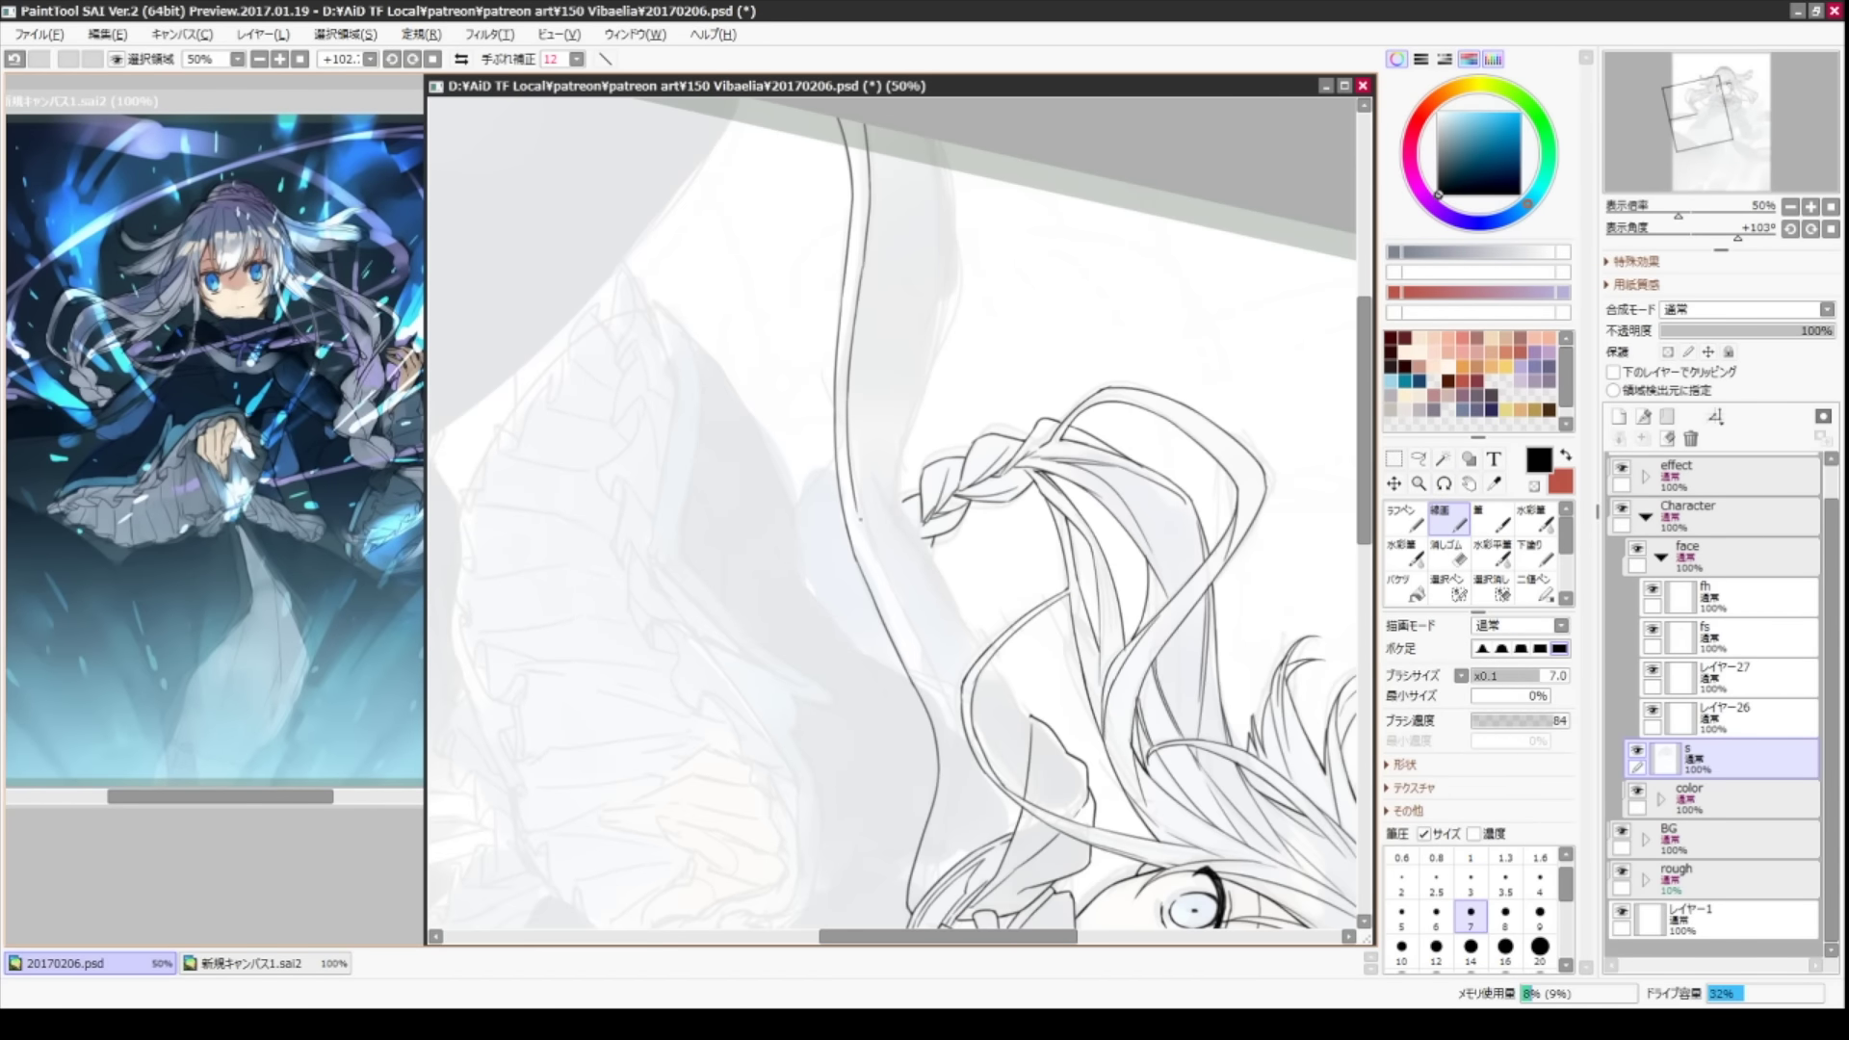
{"action": "mouse_move", "coordinate": [867, 578]}
{"action": "left_mouse_down"}
{"action": "mouse_move", "coordinate": [795, 443]}
{"action": "mouse_move", "coordinate": [828, 530]}
{"action": "left_mouse_up"}
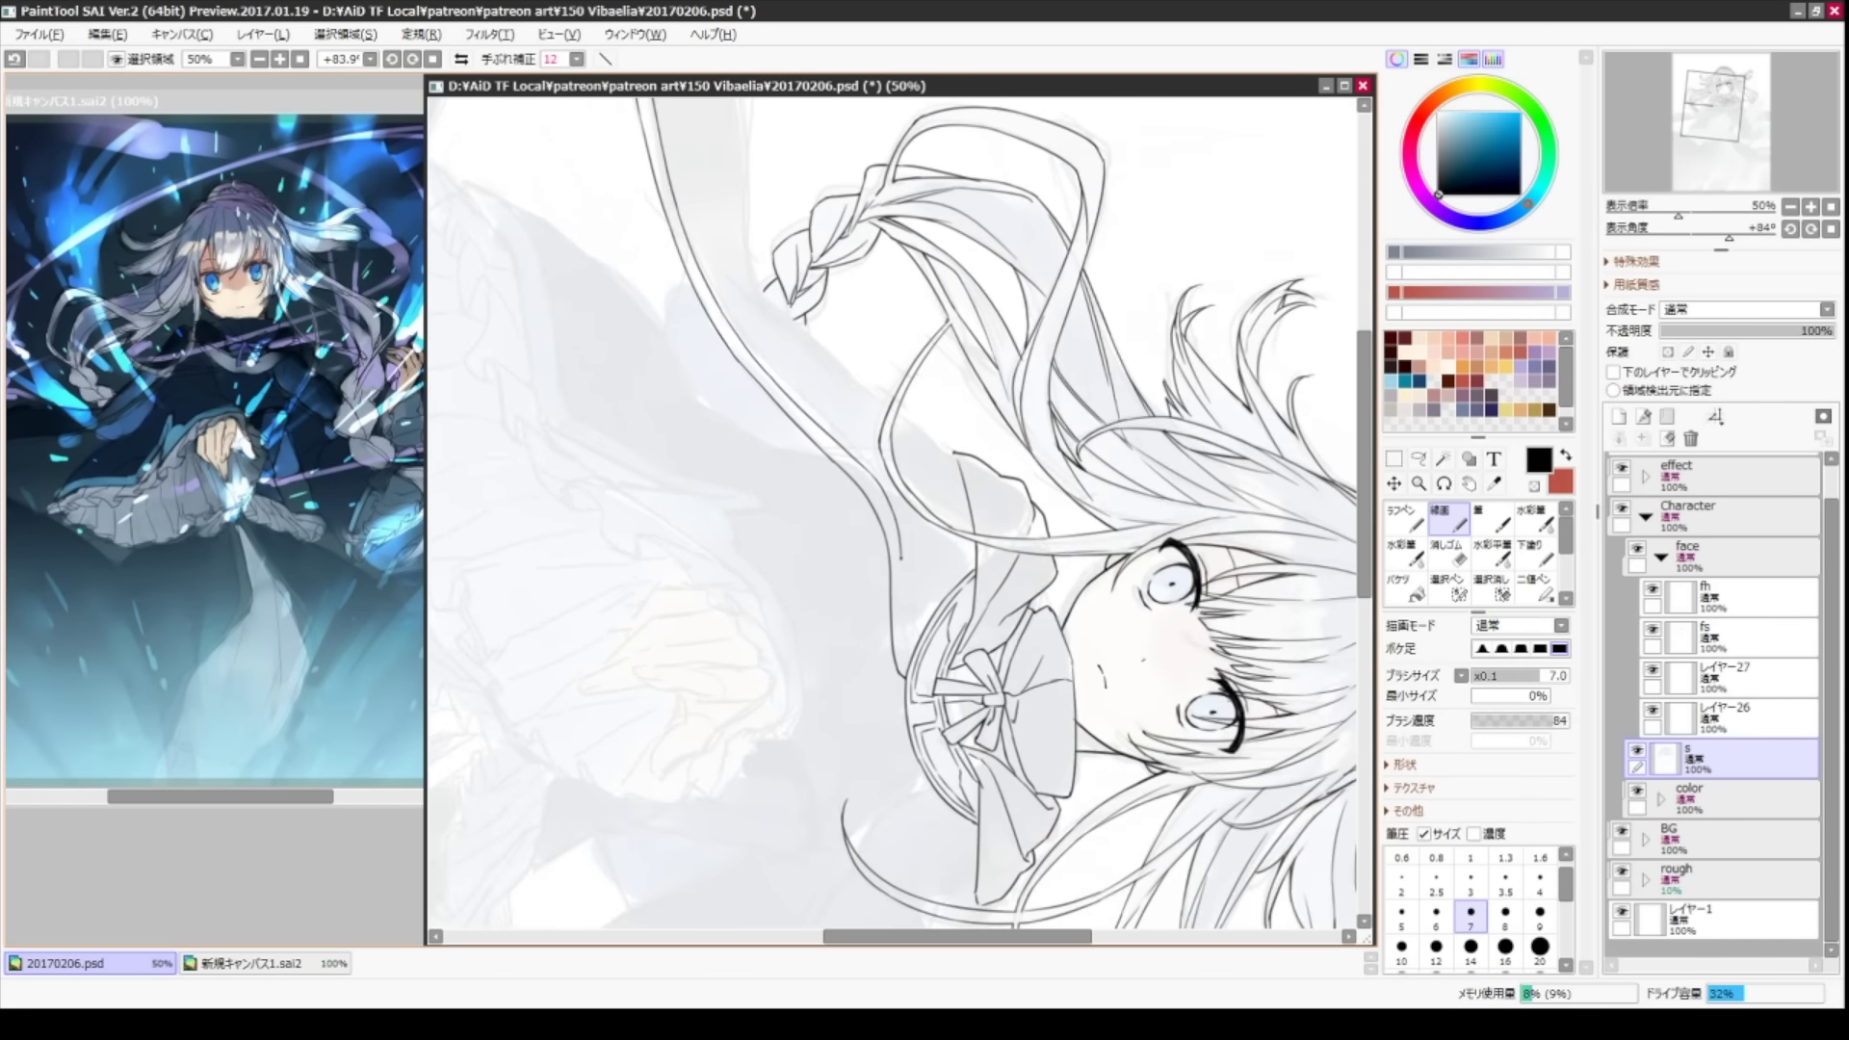
{"action": "mouse_move", "coordinate": [963, 578]}
{"action": "left_mouse_down"}
{"action": "mouse_move", "coordinate": [1107, 540]}
{"action": "mouse_move", "coordinate": [1209, 565]}
{"action": "mouse_move", "coordinate": [1220, 528]}
{"action": "left_mouse_up"}
{"action": "mouse_move", "coordinate": [827, 356]}
{"action": "left_mouse_down"}
{"action": "mouse_move", "coordinate": [875, 645]}
{"action": "mouse_move", "coordinate": [925, 693]}
{"action": "mouse_move", "coordinate": [1060, 616]}
{"action": "mouse_move", "coordinate": [1108, 501]}
{"action": "left_mouse_up"}
{"action": "key", "text": "ctrl+z"}
{"action": "key", "text": "ctrl+z"}
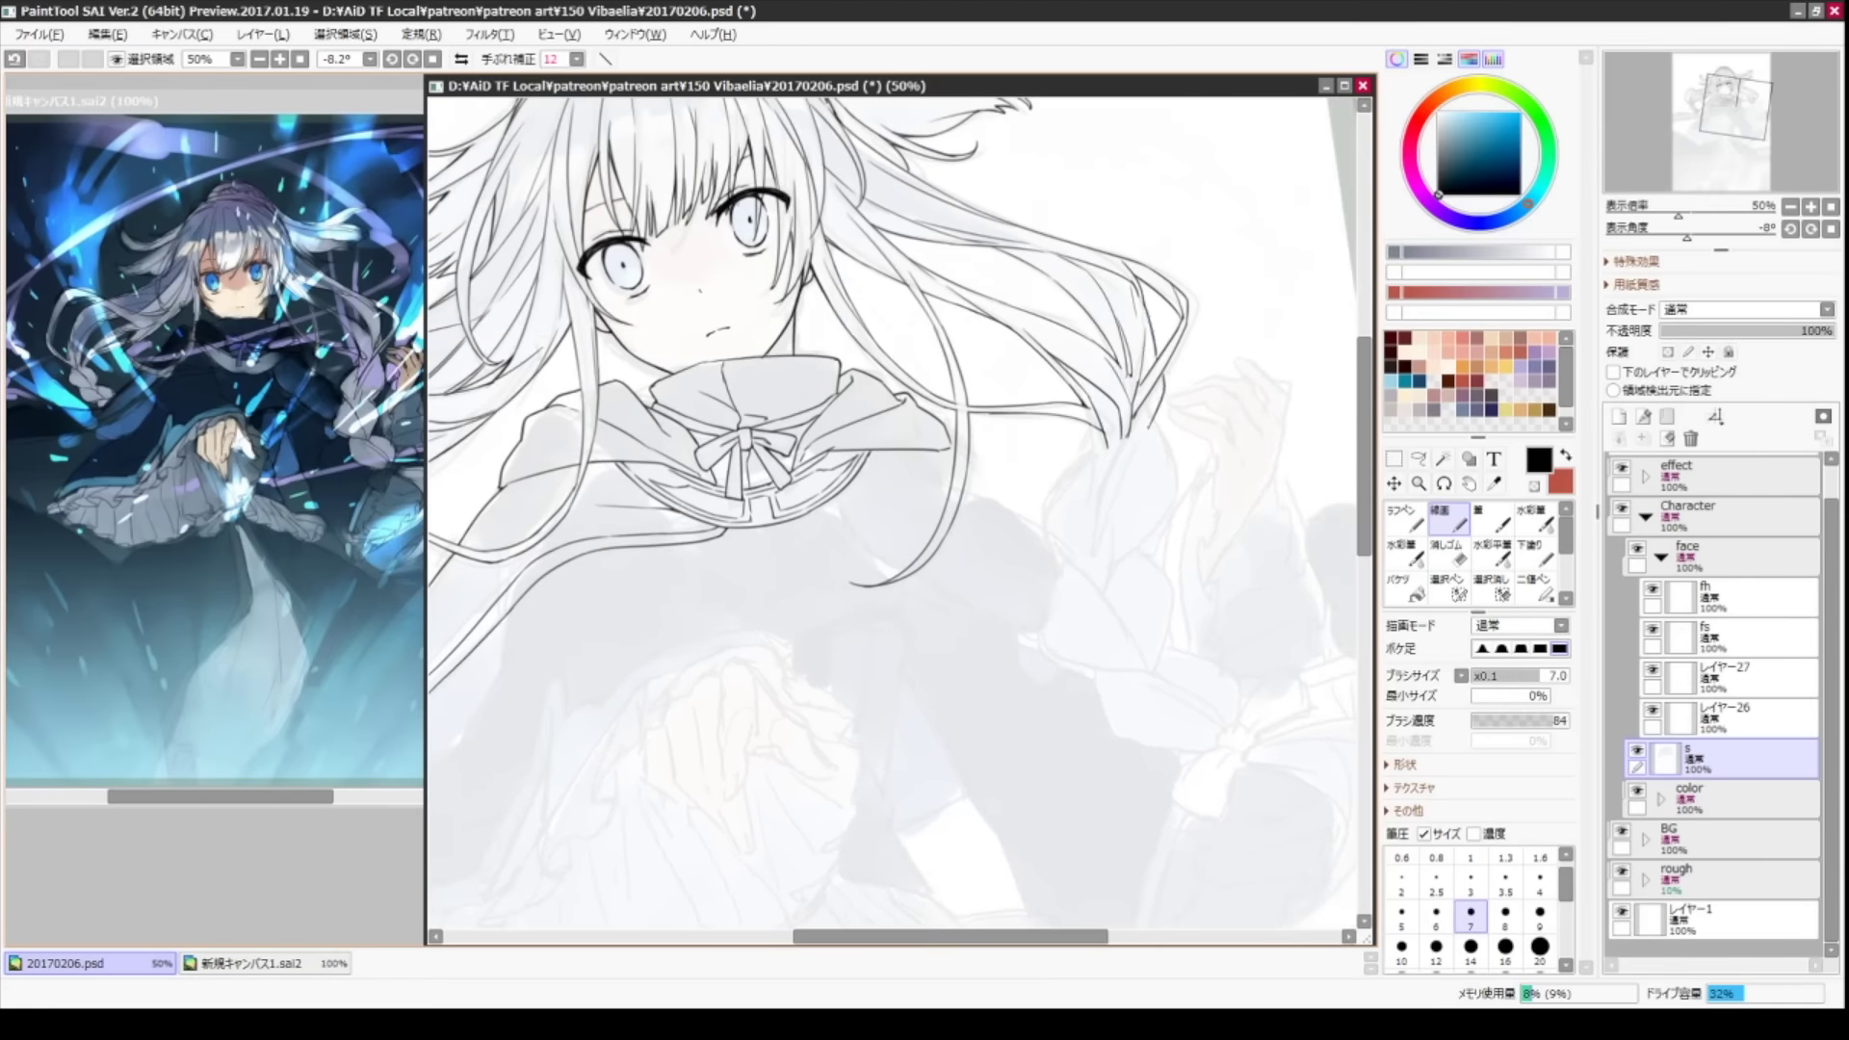
- Ink the long hair strands converging where the large braid beside the raised hand begins
{"action": "mouse_move", "coordinate": [1161, 378]}
{"action": "left_mouse_down"}
{"action": "mouse_move", "coordinate": [1112, 460]}
{"action": "mouse_move", "coordinate": [1104, 569]}
{"action": "left_mouse_up"}
{"action": "mouse_move", "coordinate": [1095, 422]}
{"action": "left_mouse_down"}
{"action": "mouse_move", "coordinate": [1087, 477]}
{"action": "mouse_move", "coordinate": [1063, 491]}
{"action": "left_mouse_up"}
{"action": "left_click_drag", "start_coordinate": [1059, 578], "coordinate": [1137, 482]}
{"action": "left_click_drag", "start_coordinate": [964, 482], "coordinate": [771, 510]}
{"action": "left_click_drag", "start_coordinate": [919, 327], "coordinate": [884, 440]}
{"action": "left_click_drag", "start_coordinate": [948, 366], "coordinate": [914, 497]}
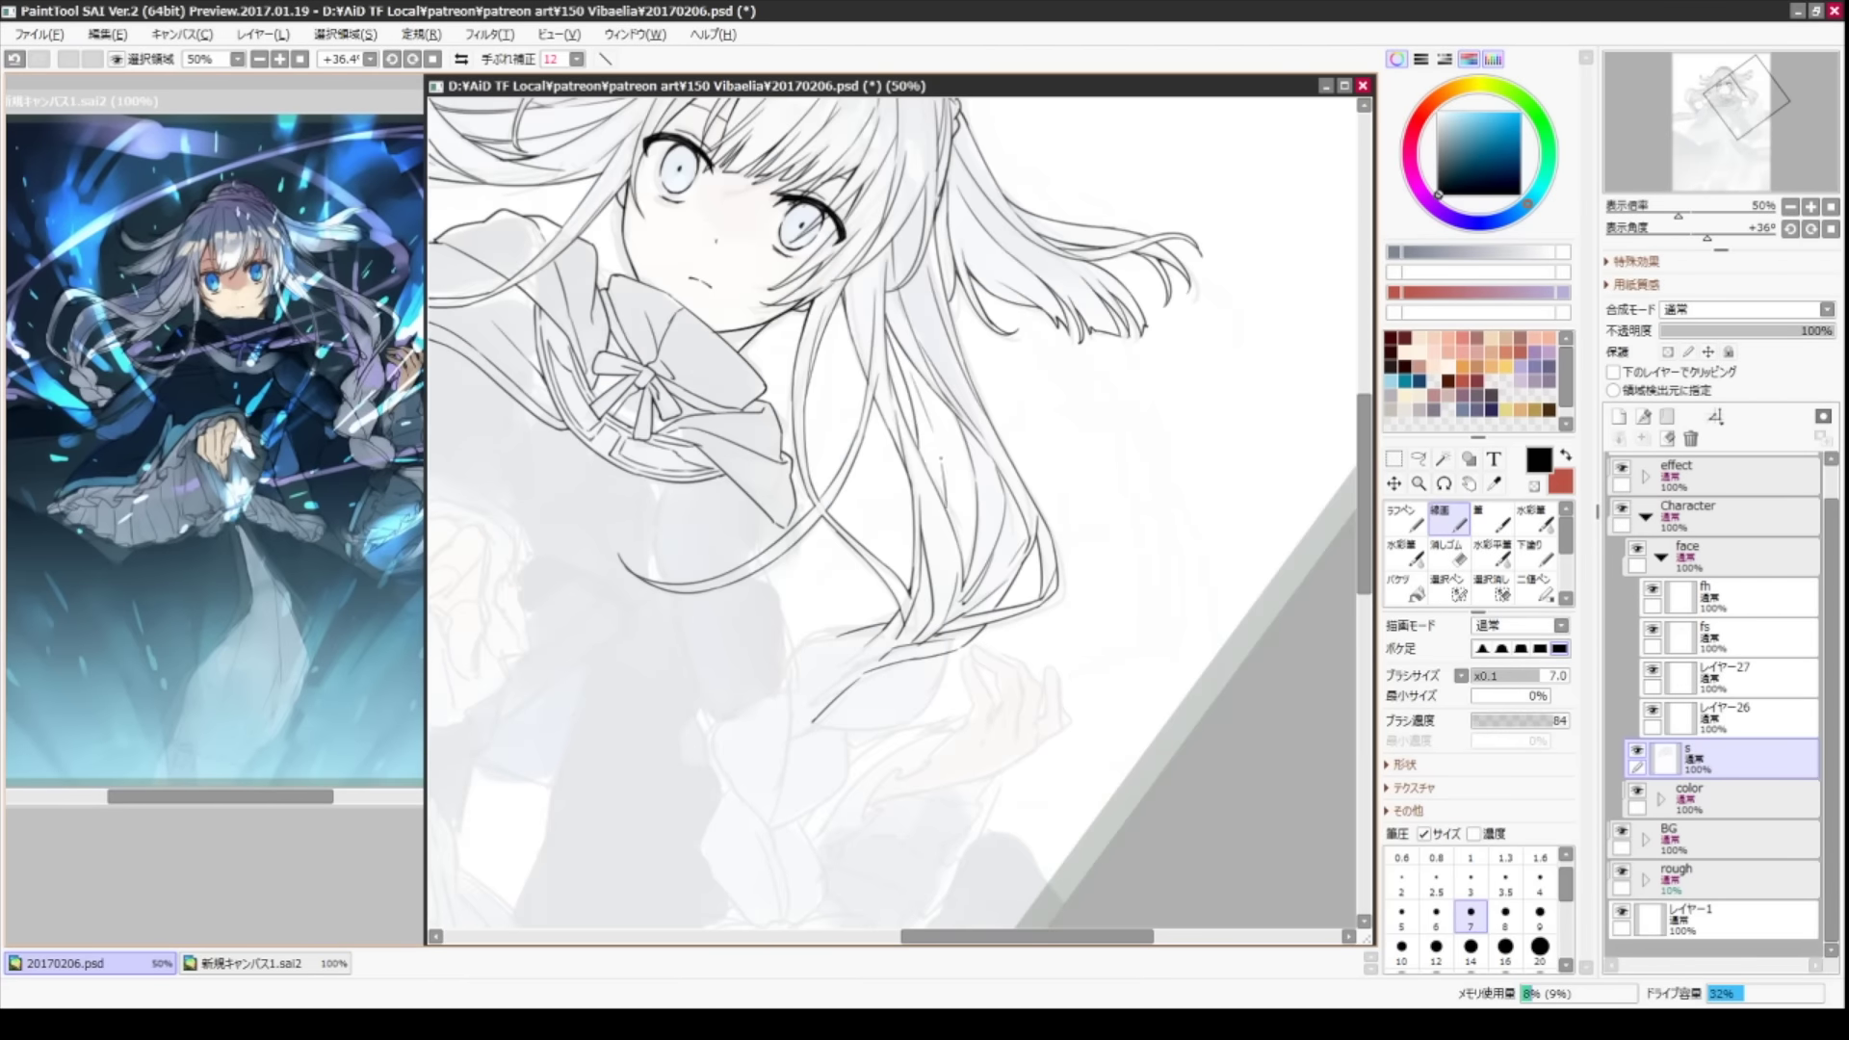
{"action": "mouse_move", "coordinate": [959, 434]}
{"action": "left_mouse_down"}
{"action": "mouse_move", "coordinate": [937, 534]}
{"action": "mouse_move", "coordinate": [790, 616]}
{"action": "mouse_move", "coordinate": [761, 655]}
{"action": "left_mouse_up"}
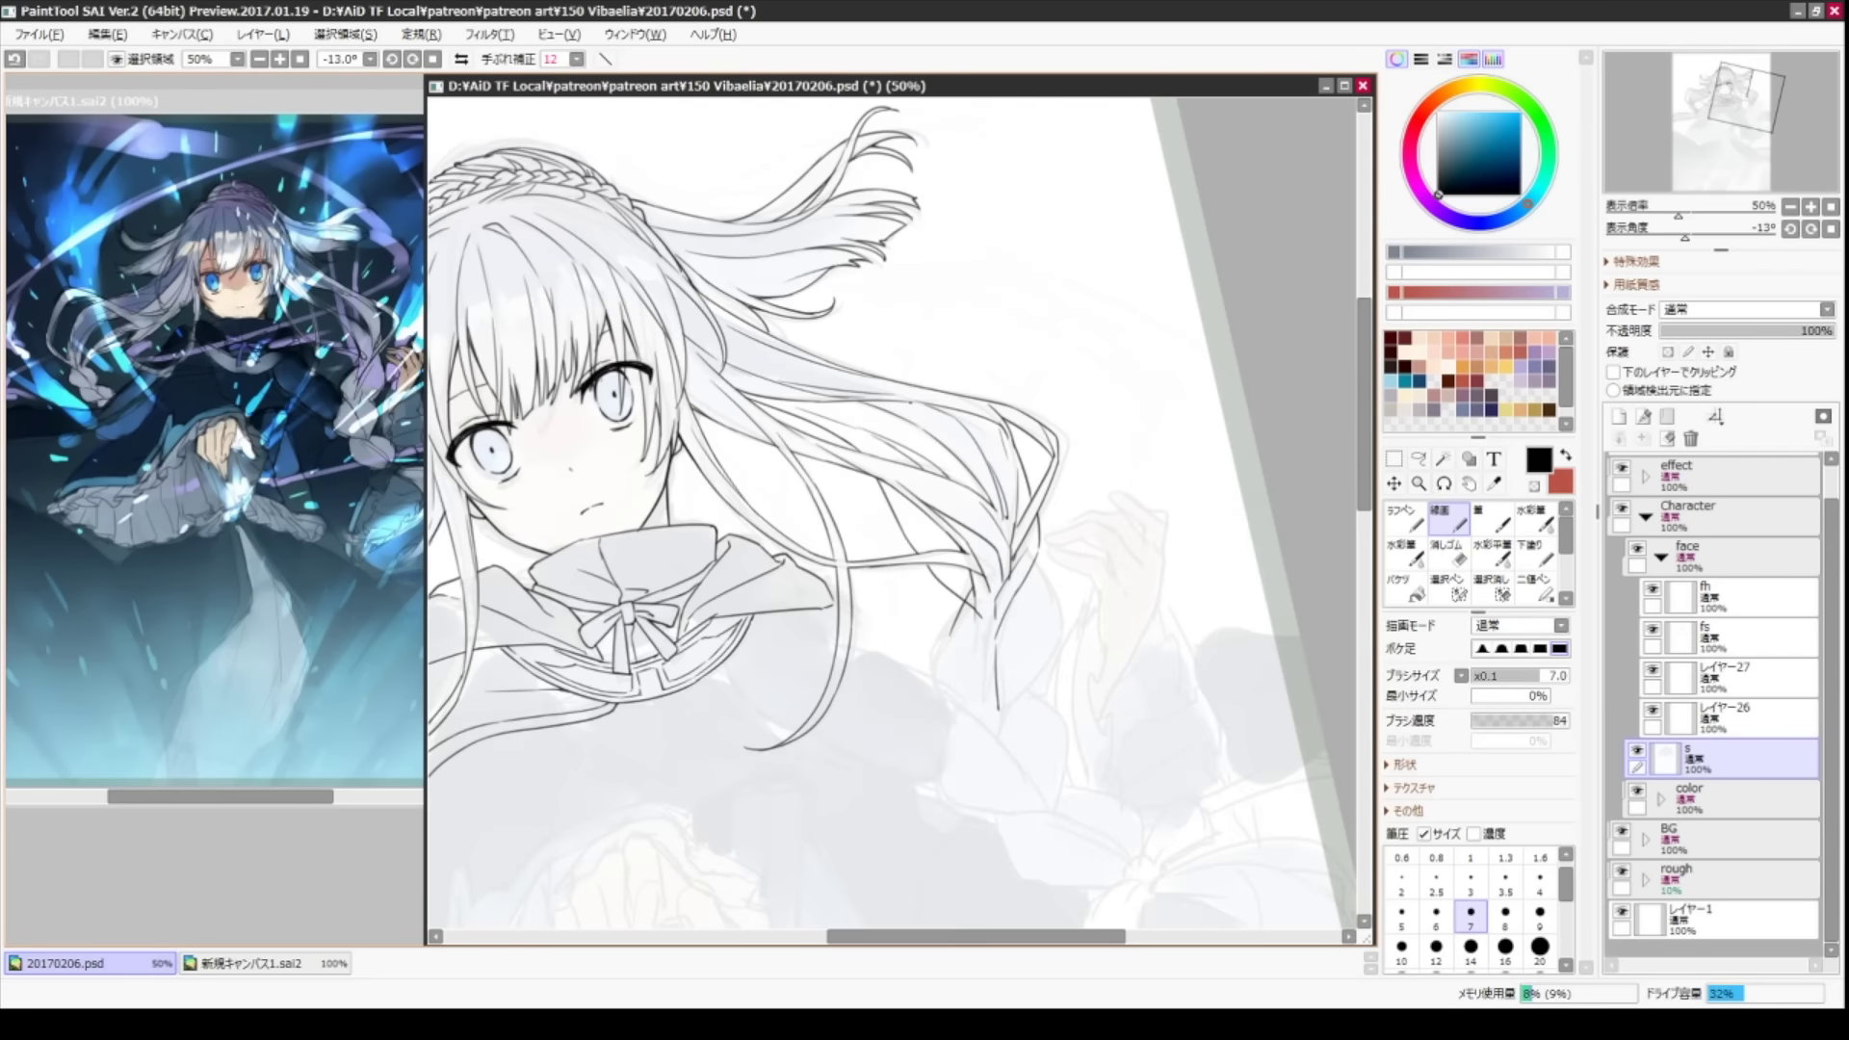
{"action": "key", "text": "Home"}
{"action": "key", "text": "e"}
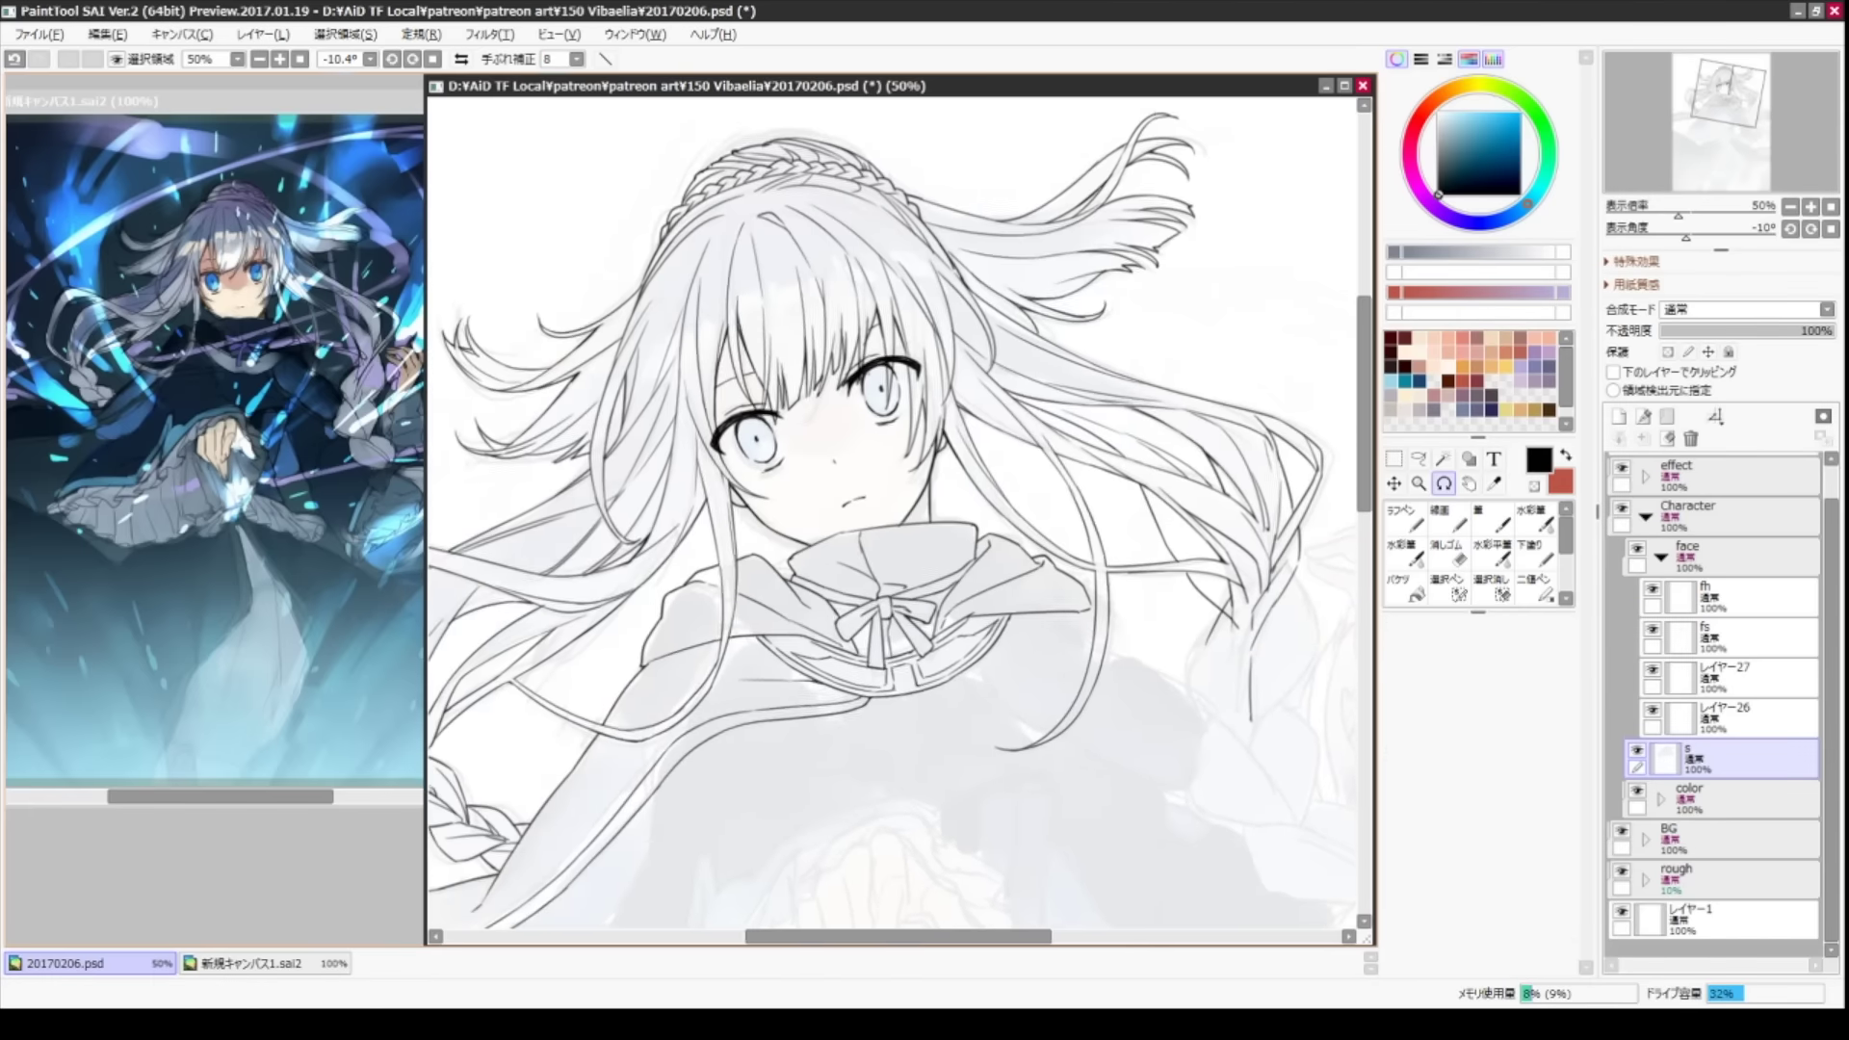
{"action": "key", "text": "ctrl+z"}
{"action": "key", "text": "ctrl+y"}
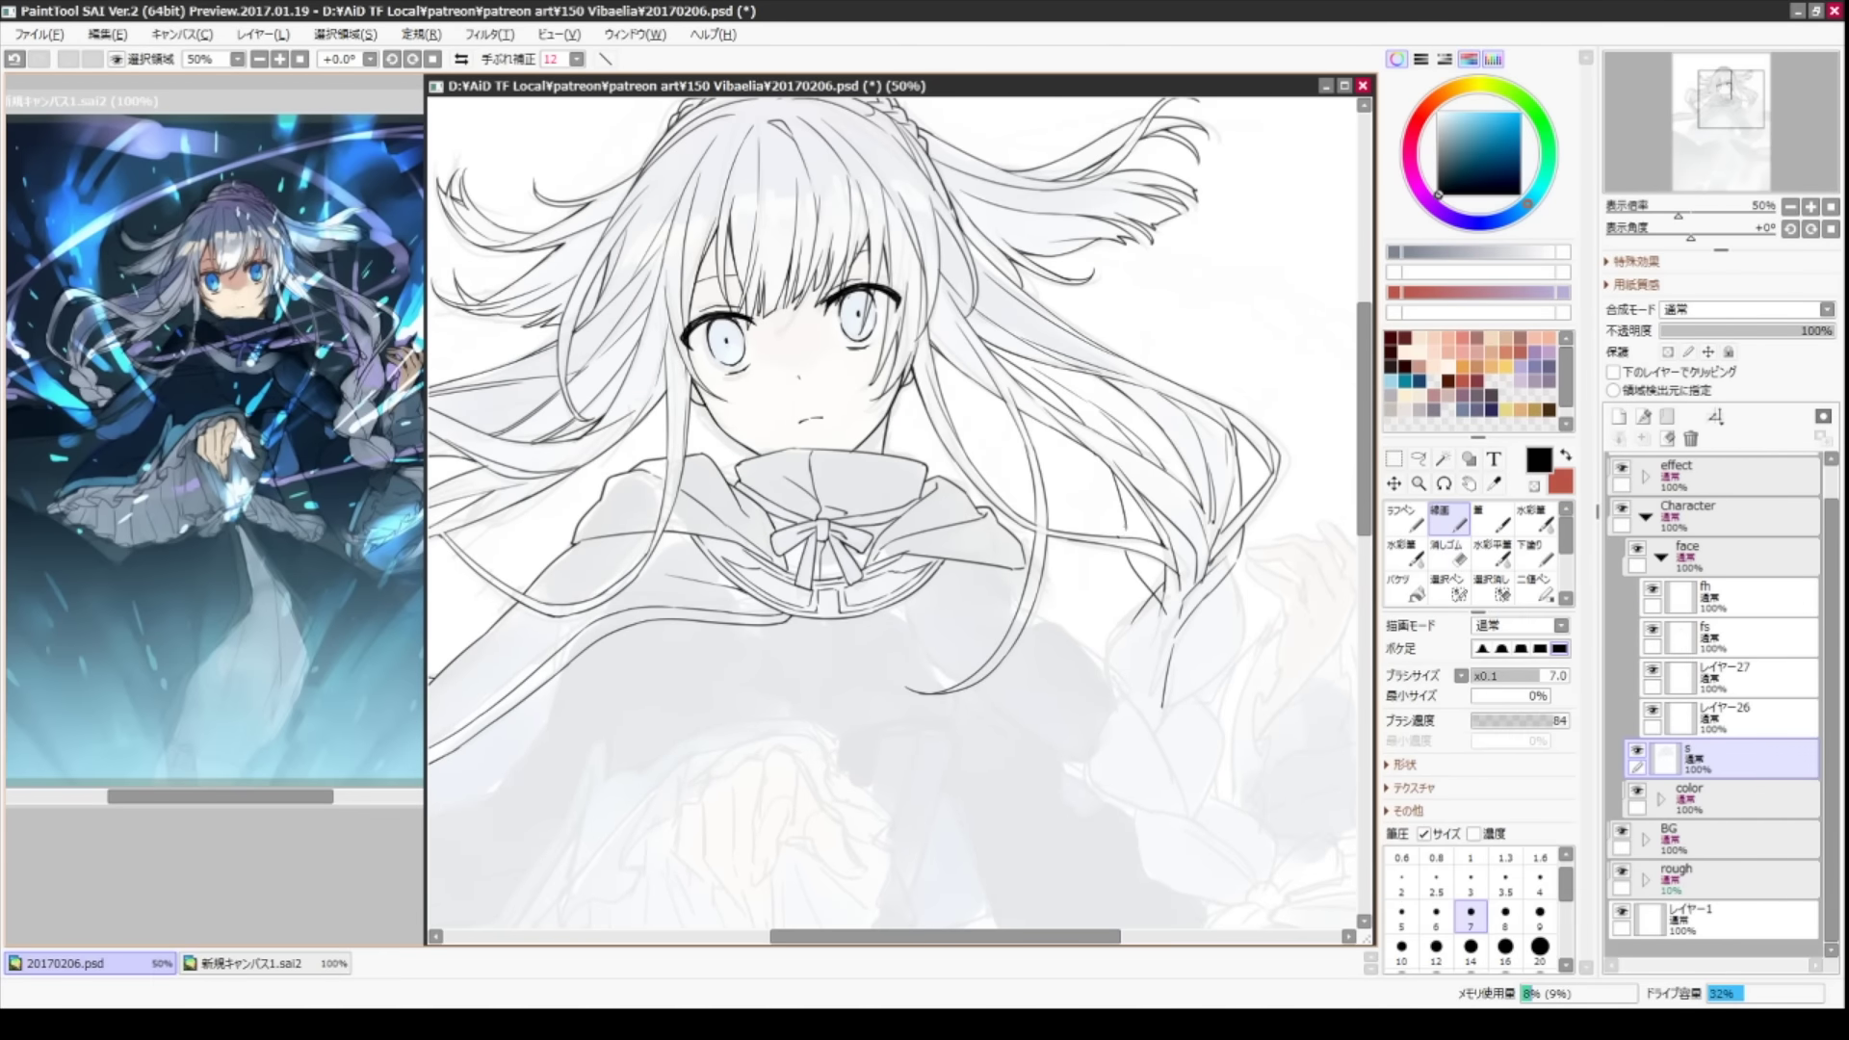
{"action": "key", "text": "n"}
{"action": "left_click_drag", "start_coordinate": [1181, 616], "coordinate": [1123, 539]}
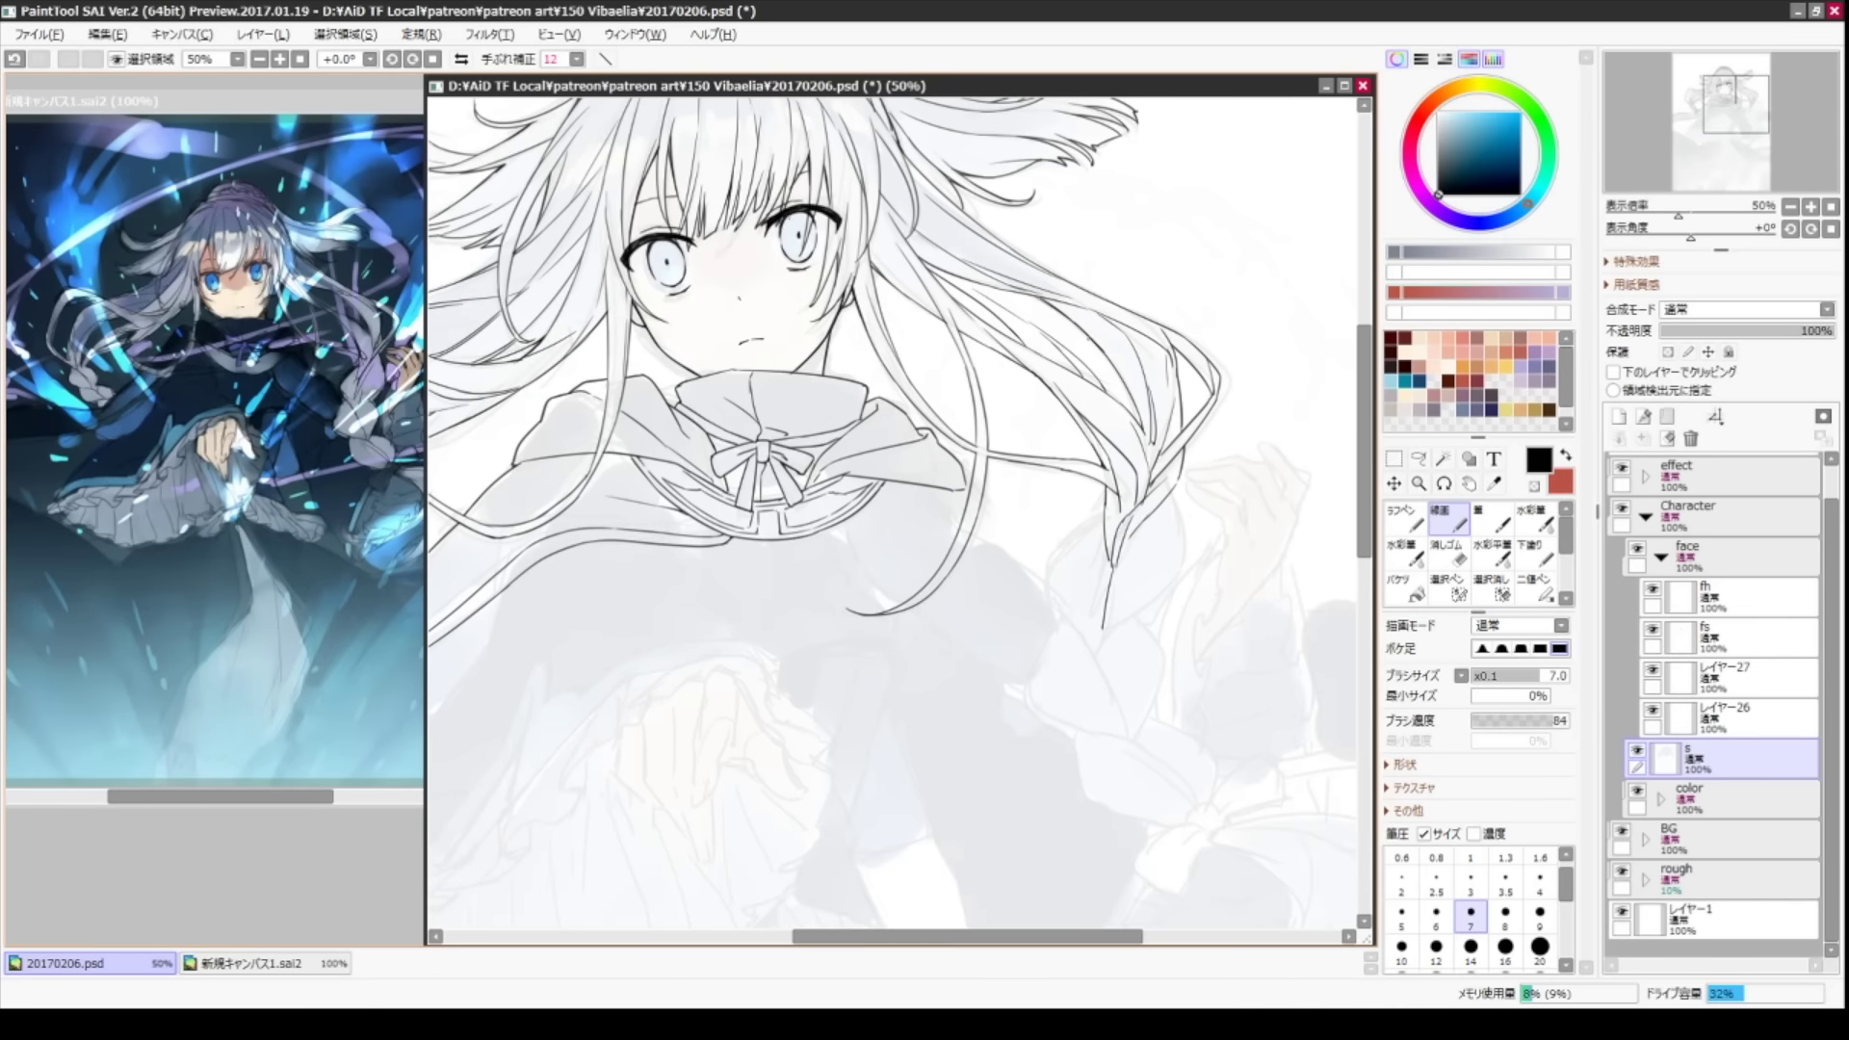
- Ink the upper interlaced links of the large braid, following the rough
{"action": "left_click_drag", "start_coordinate": [956, 277], "coordinate": [1108, 391]}
{"action": "mouse_move", "coordinate": [1103, 508]}
{"action": "left_mouse_down"}
{"action": "mouse_move", "coordinate": [1067, 617]}
{"action": "mouse_move", "coordinate": [1098, 636]}
{"action": "left_mouse_up"}
{"action": "left_click_drag", "start_coordinate": [1168, 482], "coordinate": [1180, 556]}
{"action": "mouse_move", "coordinate": [1059, 578]}
{"action": "left_mouse_down"}
{"action": "mouse_move", "coordinate": [910, 463]}
{"action": "mouse_move", "coordinate": [985, 503]}
{"action": "mouse_move", "coordinate": [958, 582]}
{"action": "left_mouse_up"}
{"action": "left_click_drag", "start_coordinate": [1011, 496], "coordinate": [984, 593]}
{"action": "key", "text": "e"}
{"action": "key", "text": "n"}
{"action": "left_click_drag", "start_coordinate": [923, 493], "coordinate": [896, 626]}
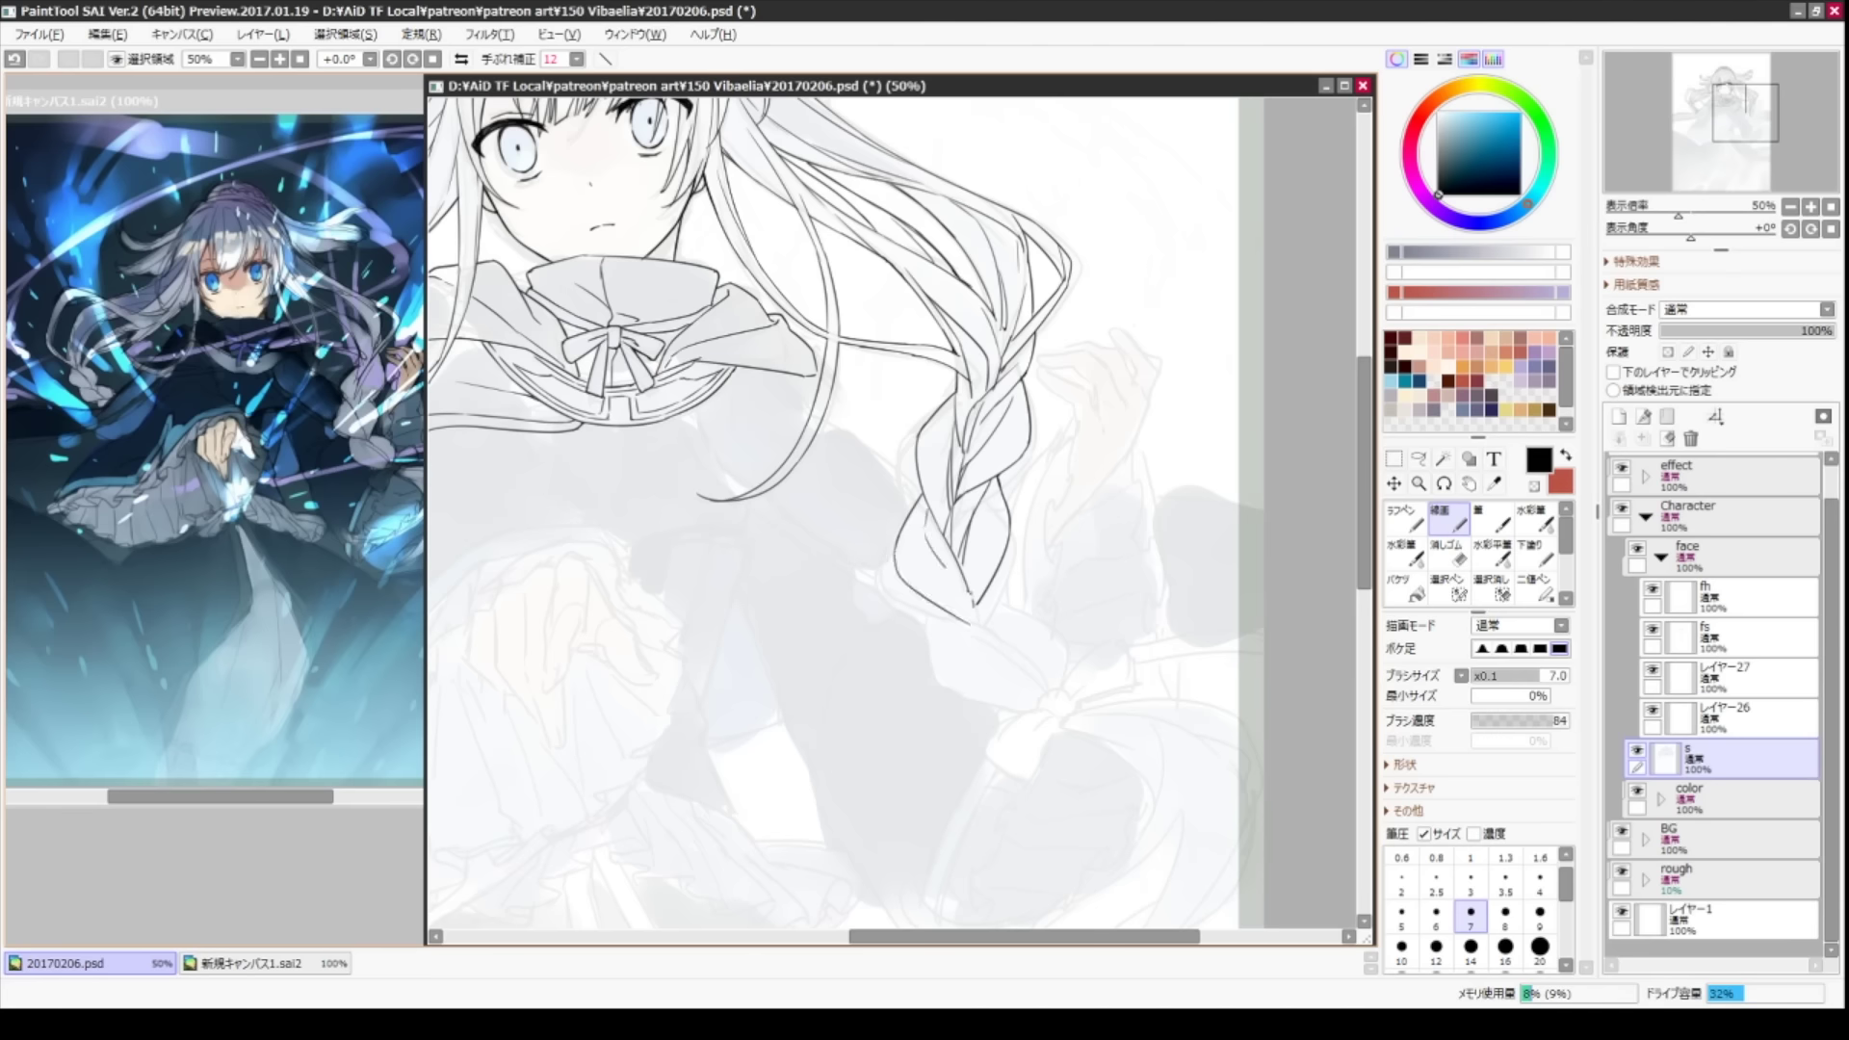
- Ink the lower links of the large braid, the bow tying it and the curved loose hair tail below
{"action": "left_click_drag", "start_coordinate": [972, 516], "coordinate": [929, 593]}
{"action": "mouse_move", "coordinate": [977, 570]}
{"action": "left_mouse_down"}
{"action": "mouse_move", "coordinate": [950, 620]}
{"action": "mouse_move", "coordinate": [901, 530]}
{"action": "mouse_move", "coordinate": [978, 615]}
{"action": "left_mouse_up"}
{"action": "key", "text": "ctrl+z"}
{"action": "mouse_move", "coordinate": [920, 511]}
{"action": "left_mouse_down"}
{"action": "mouse_move", "coordinate": [974, 621]}
{"action": "mouse_move", "coordinate": [945, 601]}
{"action": "left_mouse_up"}
{"action": "scroll", "coordinate": [945, 601], "scroll_direction": "down", "scroll_amount": 1}
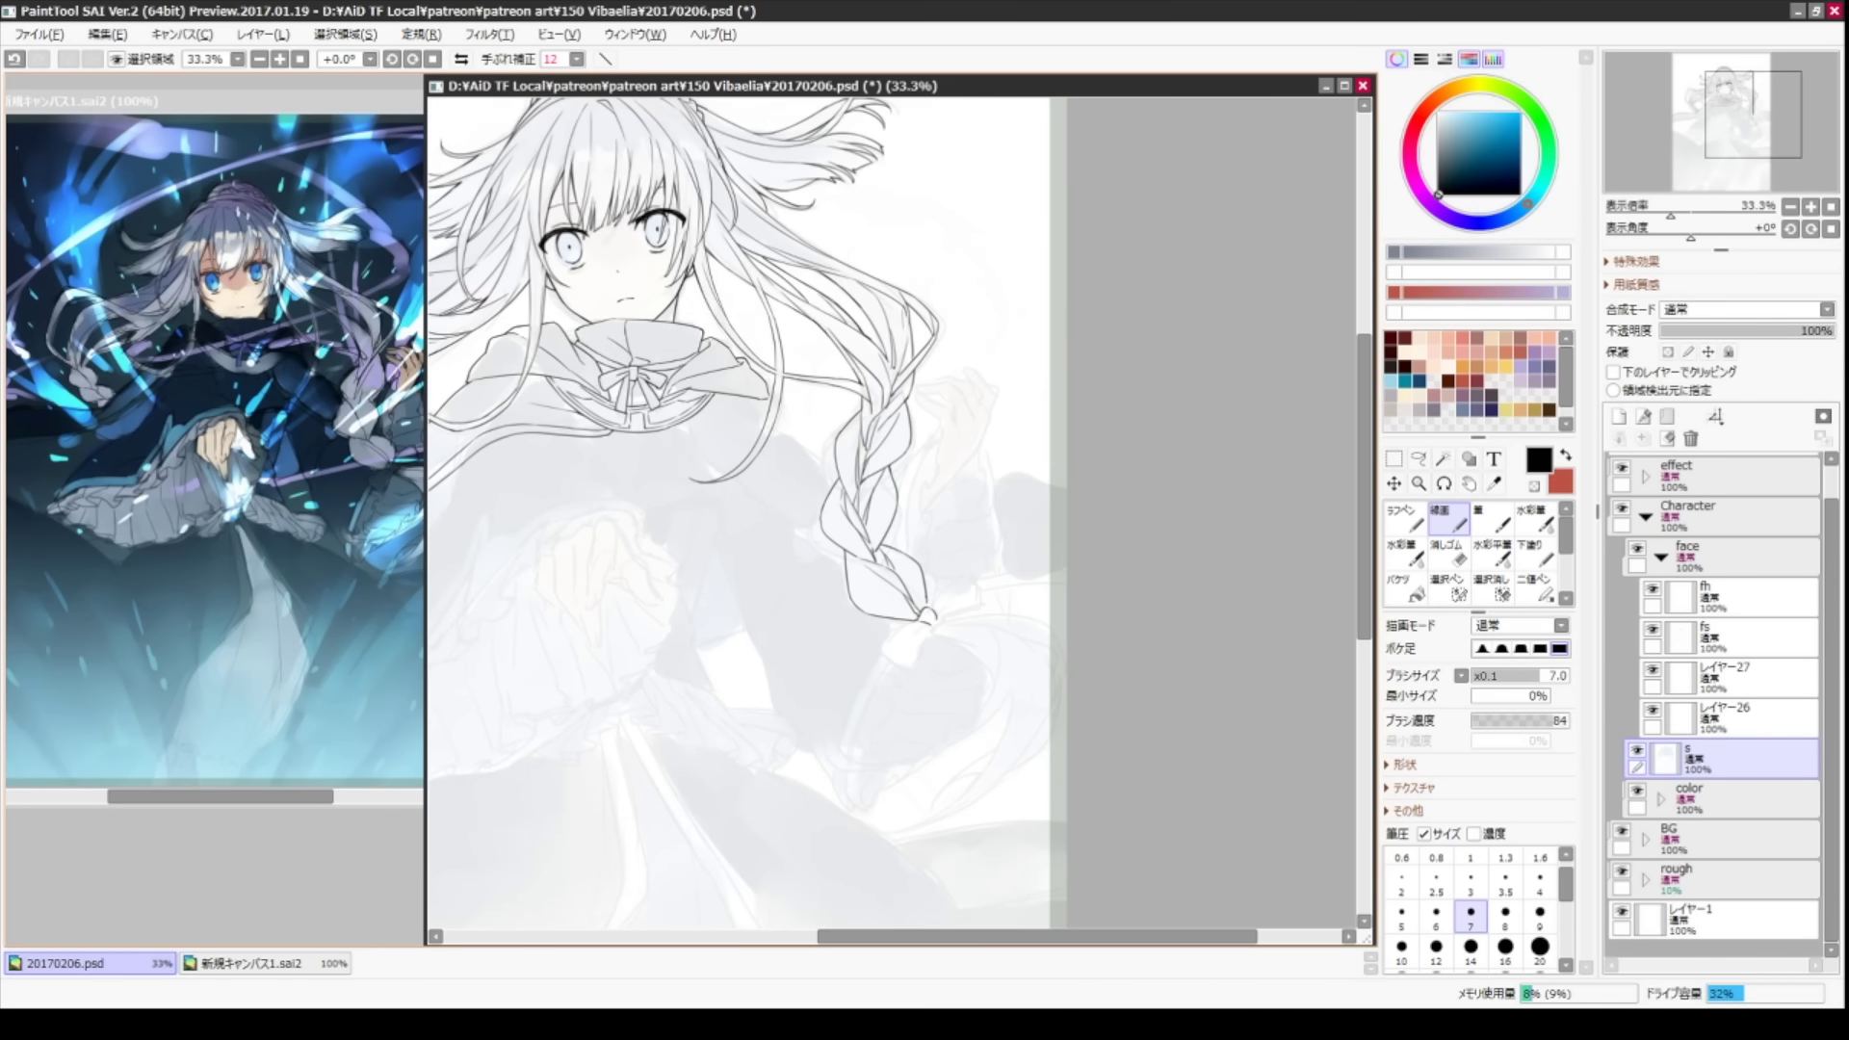
{"action": "mouse_move", "coordinate": [945, 601]}
{"action": "left_mouse_down"}
{"action": "mouse_move", "coordinate": [876, 588]}
{"action": "mouse_move", "coordinate": [996, 540]}
{"action": "mouse_move", "coordinate": [961, 593]}
{"action": "mouse_move", "coordinate": [1017, 566]}
{"action": "mouse_move", "coordinate": [963, 598]}
{"action": "mouse_move", "coordinate": [1016, 708]}
{"action": "mouse_move", "coordinate": [992, 732]}
{"action": "left_mouse_up"}
{"action": "key", "text": "Home"}
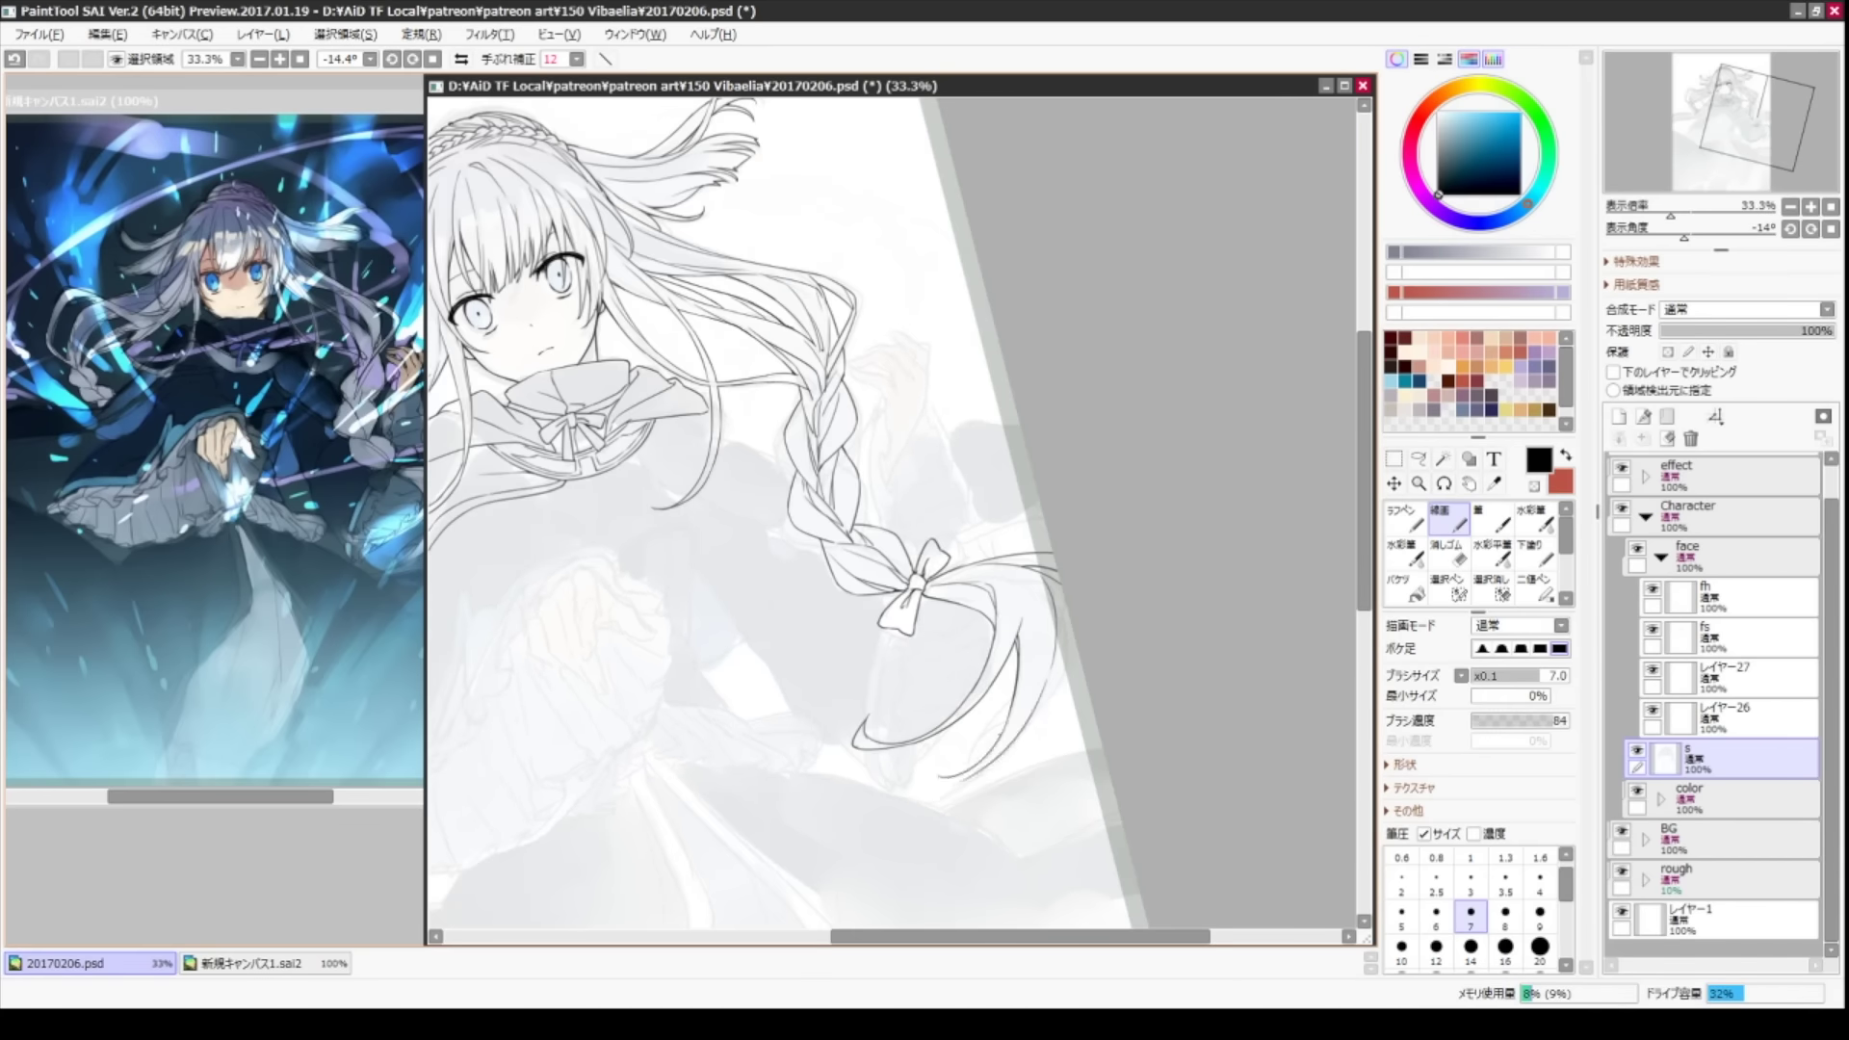
- Ink the front hand with its bent fingers in front of the cloak
{"action": "key", "text": "Home"}
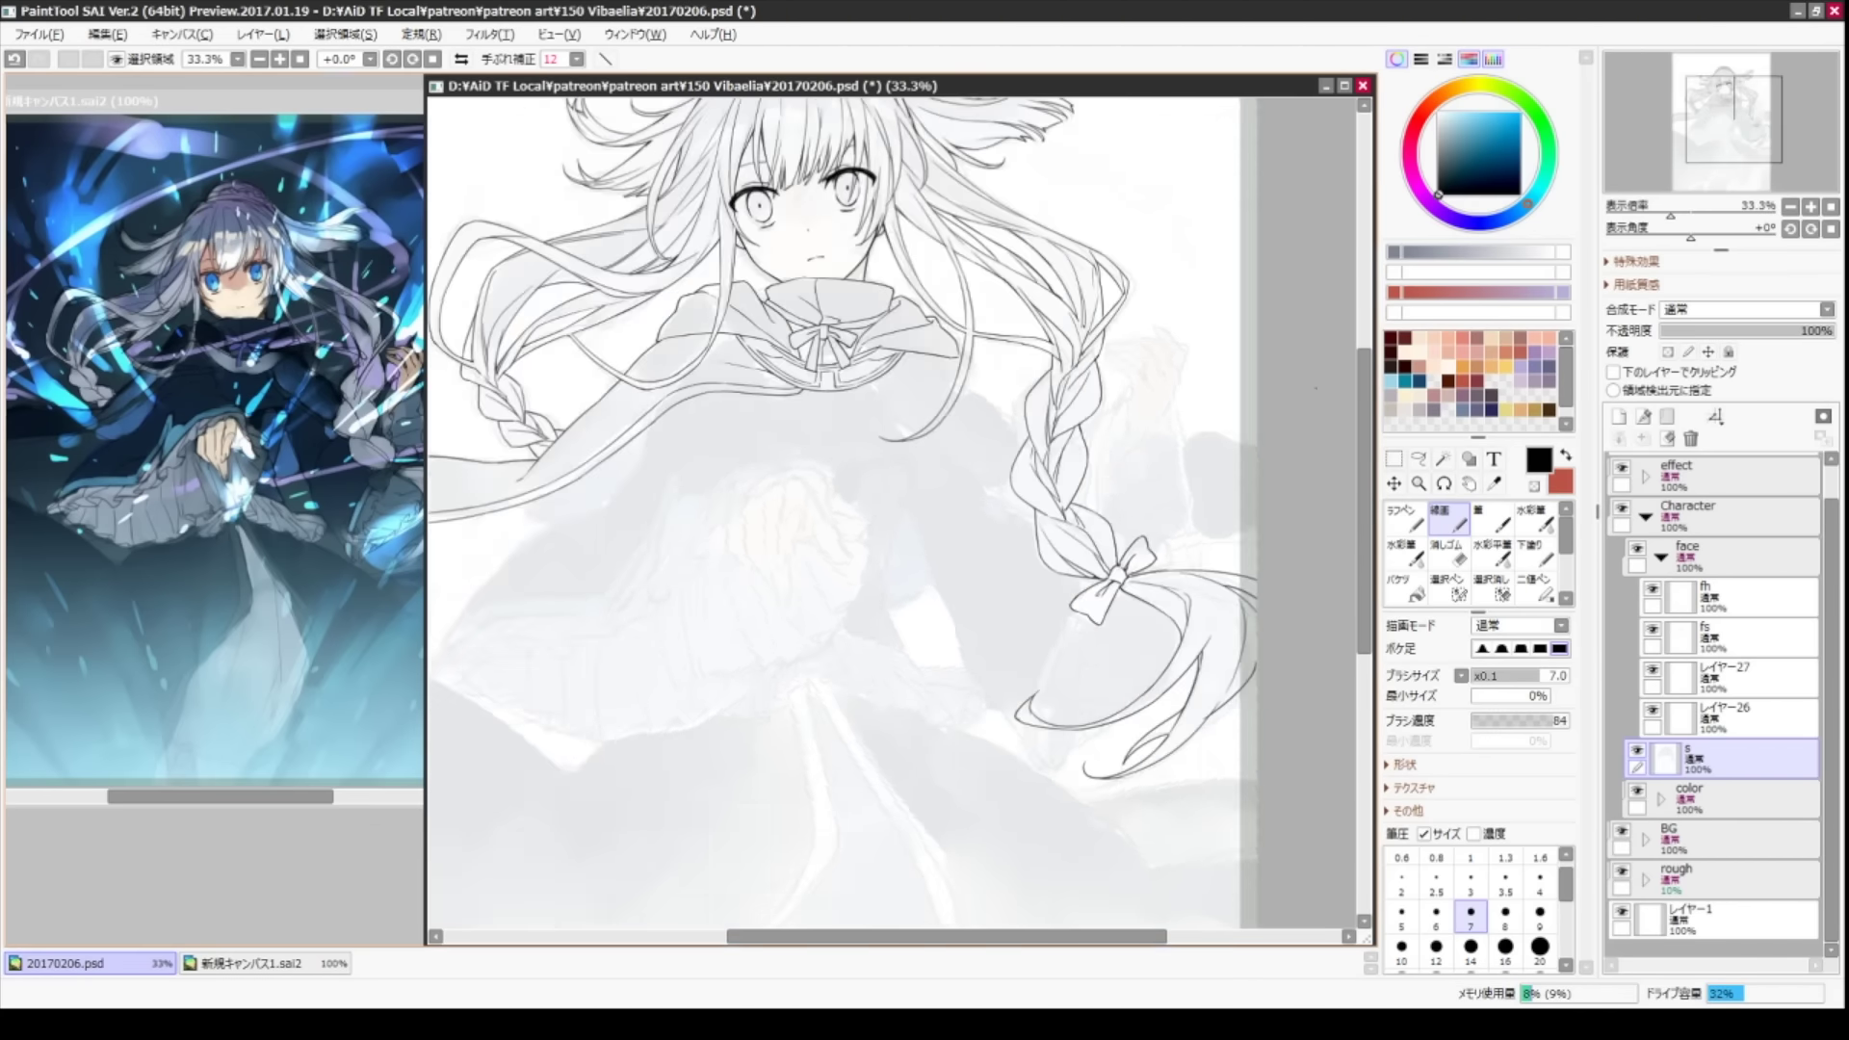
{"action": "left_click_drag", "start_coordinate": [832, 643], "coordinate": [830, 688]}
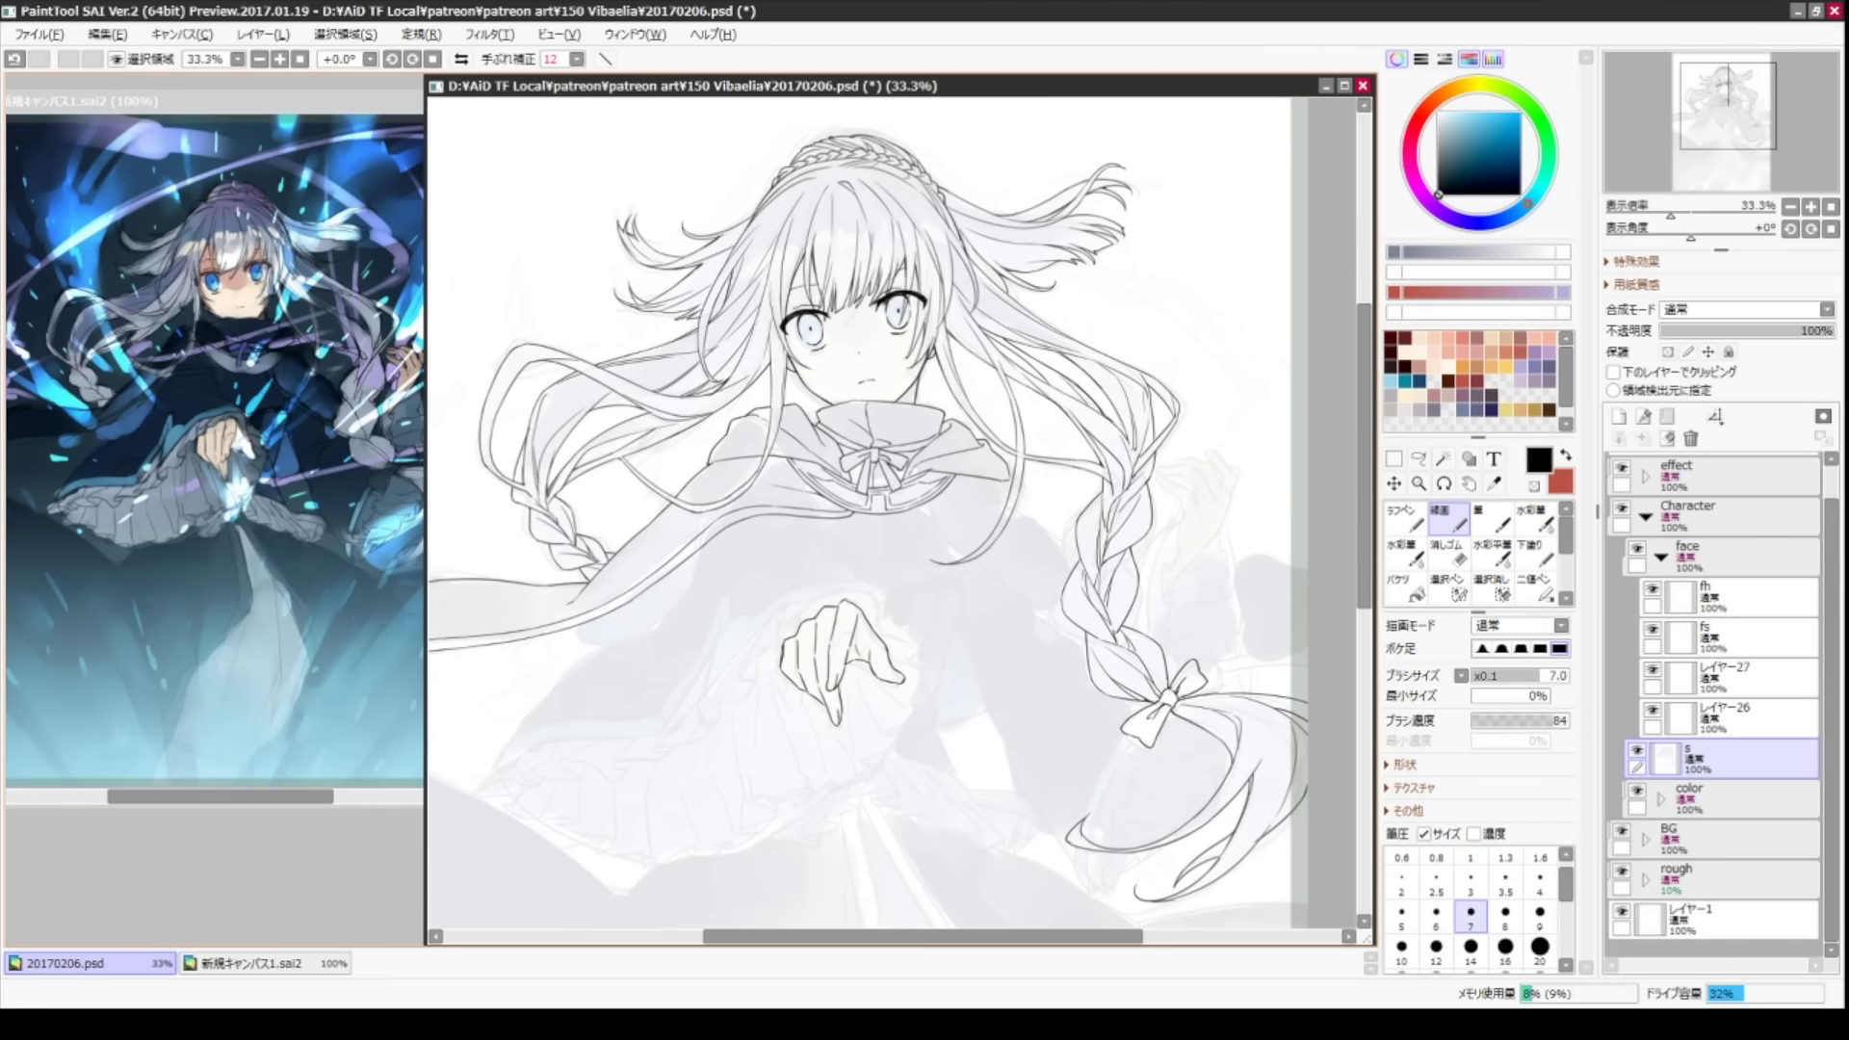
- Ink the shoulder outline and the double cloak trim running from the collar down to the large braid
{"action": "key", "text": "Page_Up"}
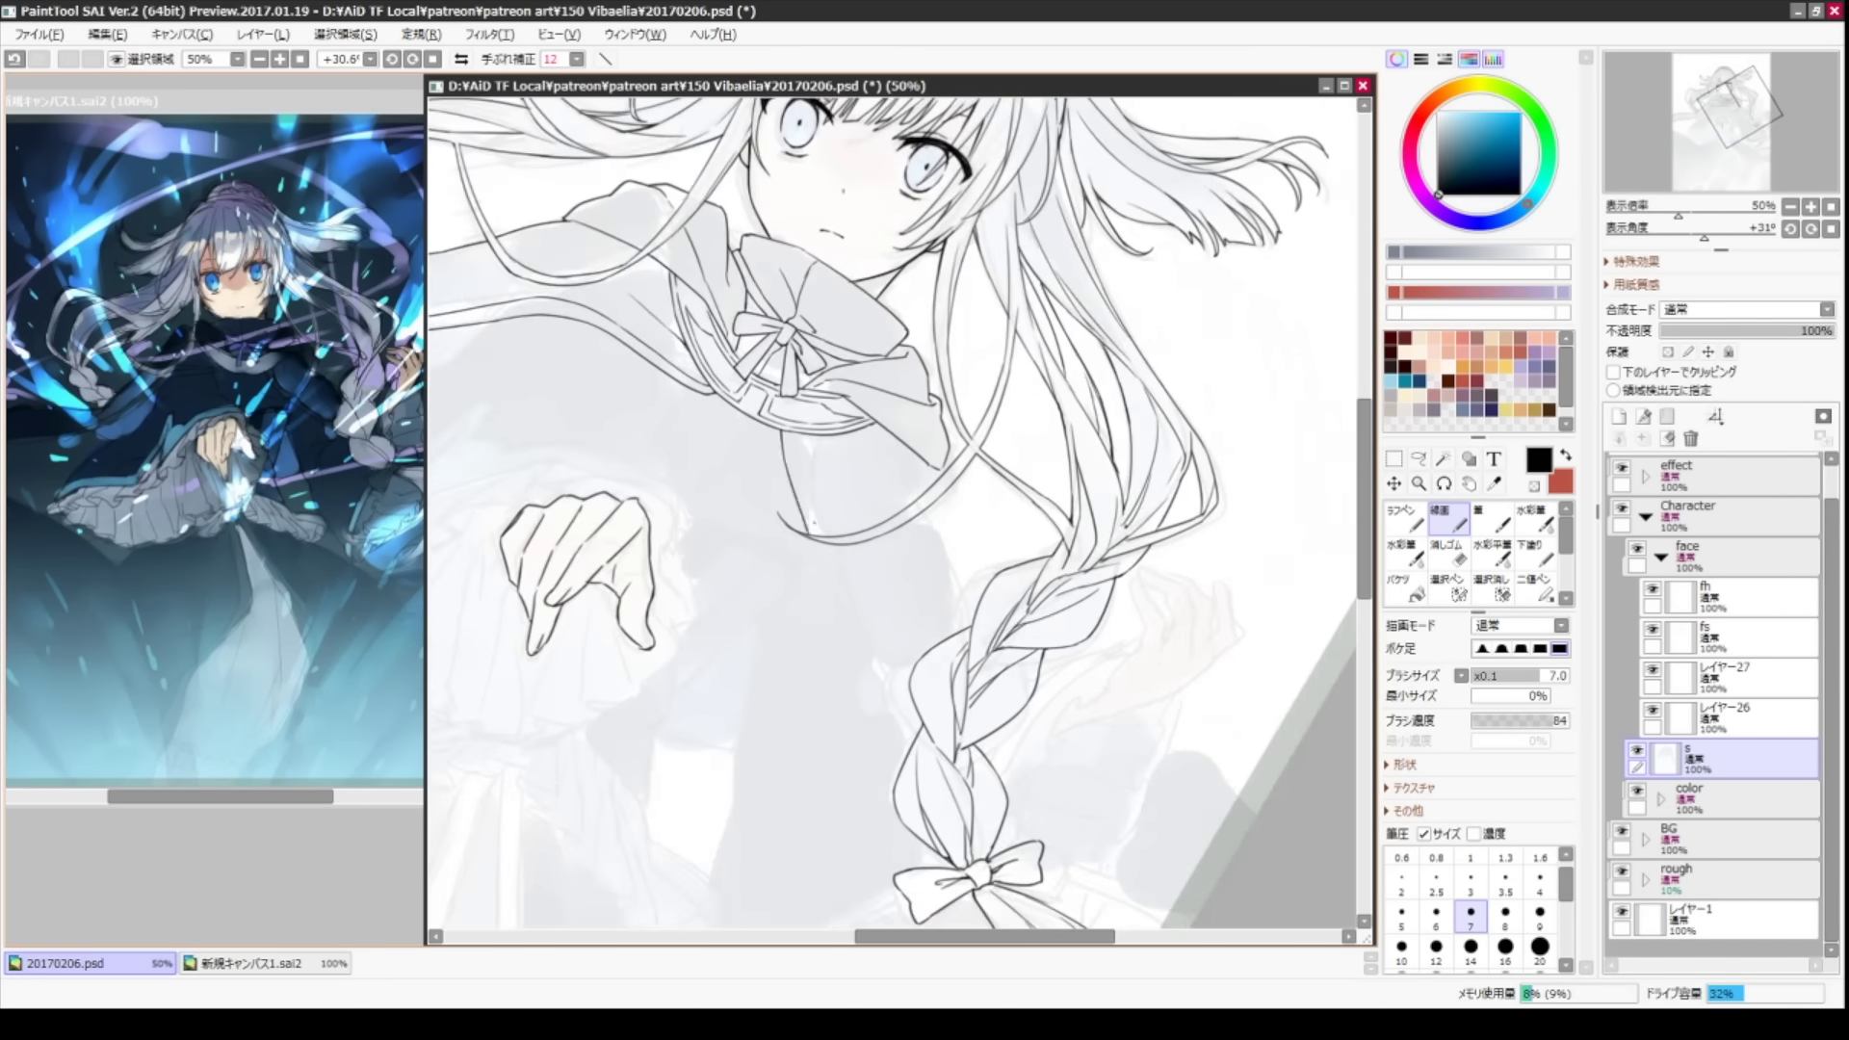
{"action": "left_click_drag", "start_coordinate": [809, 535], "coordinate": [911, 751]}
{"action": "left_click_drag", "start_coordinate": [942, 496], "coordinate": [949, 597]}
{"action": "key", "text": "End"}
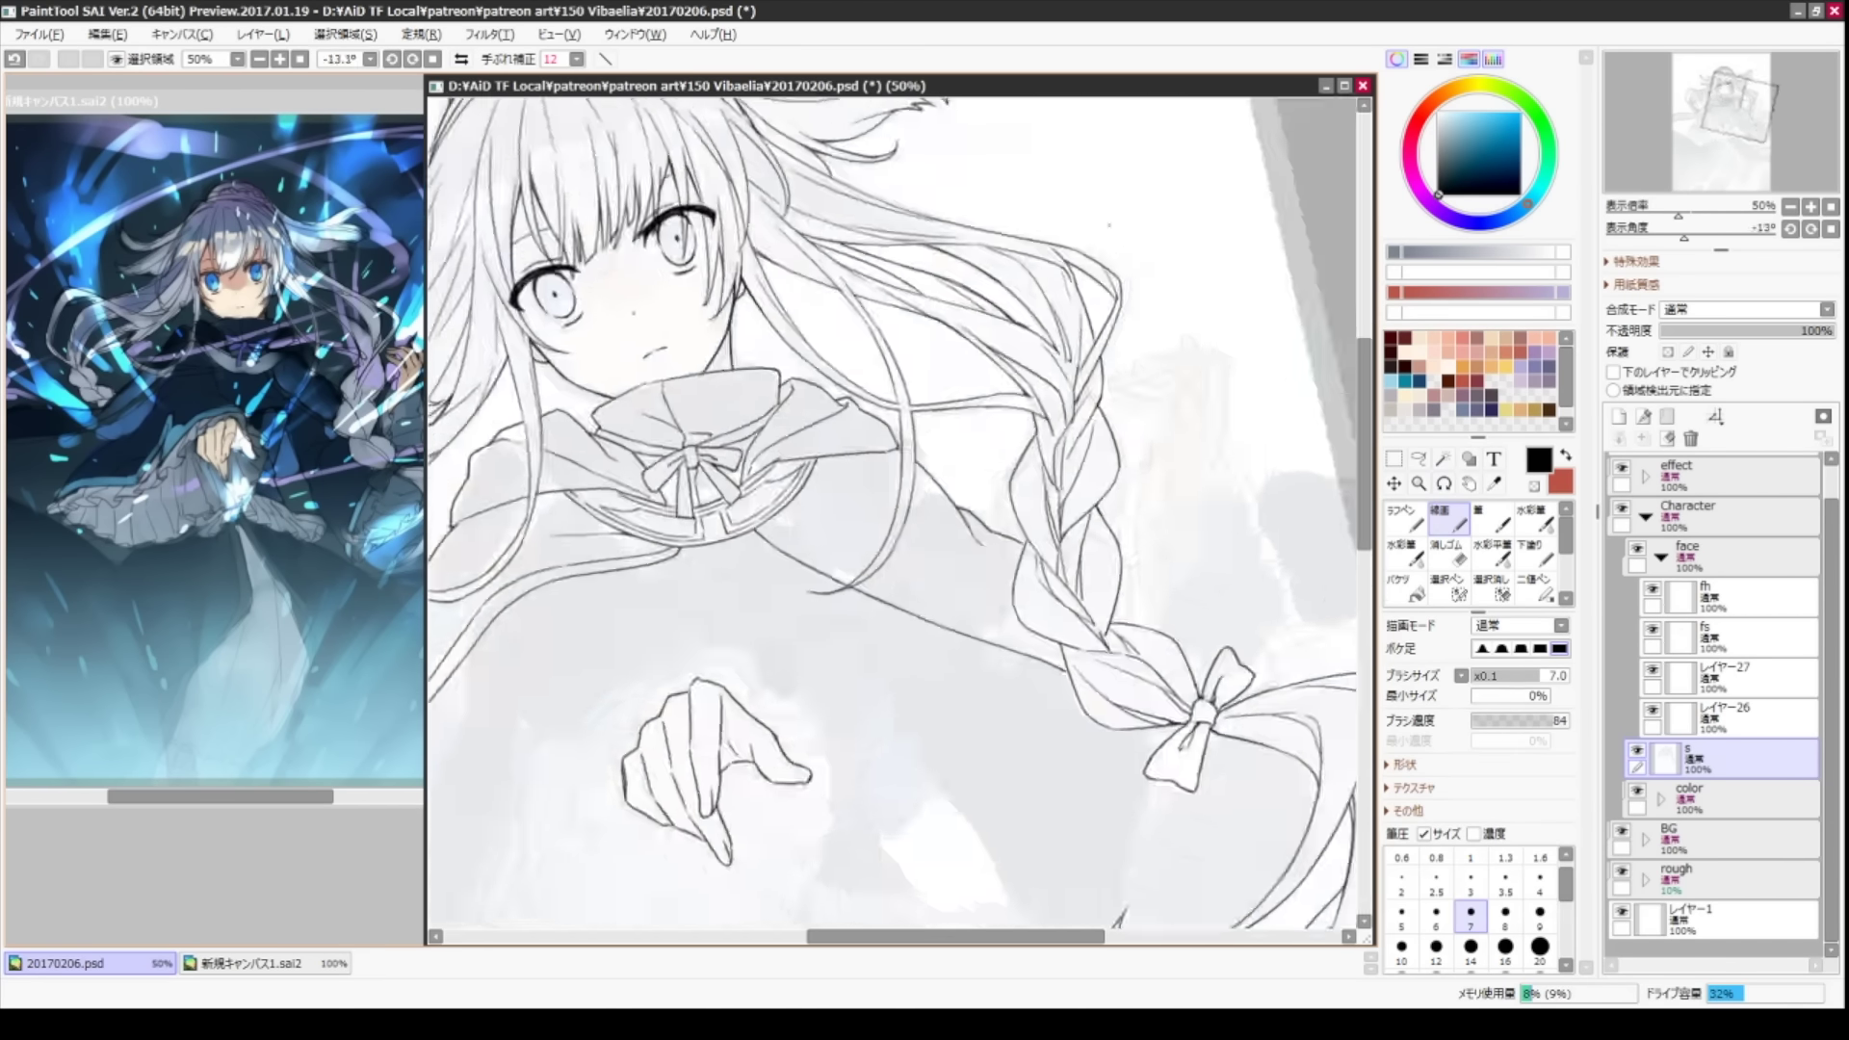
{"action": "left_click_drag", "start_coordinate": [818, 586], "coordinate": [867, 740]}
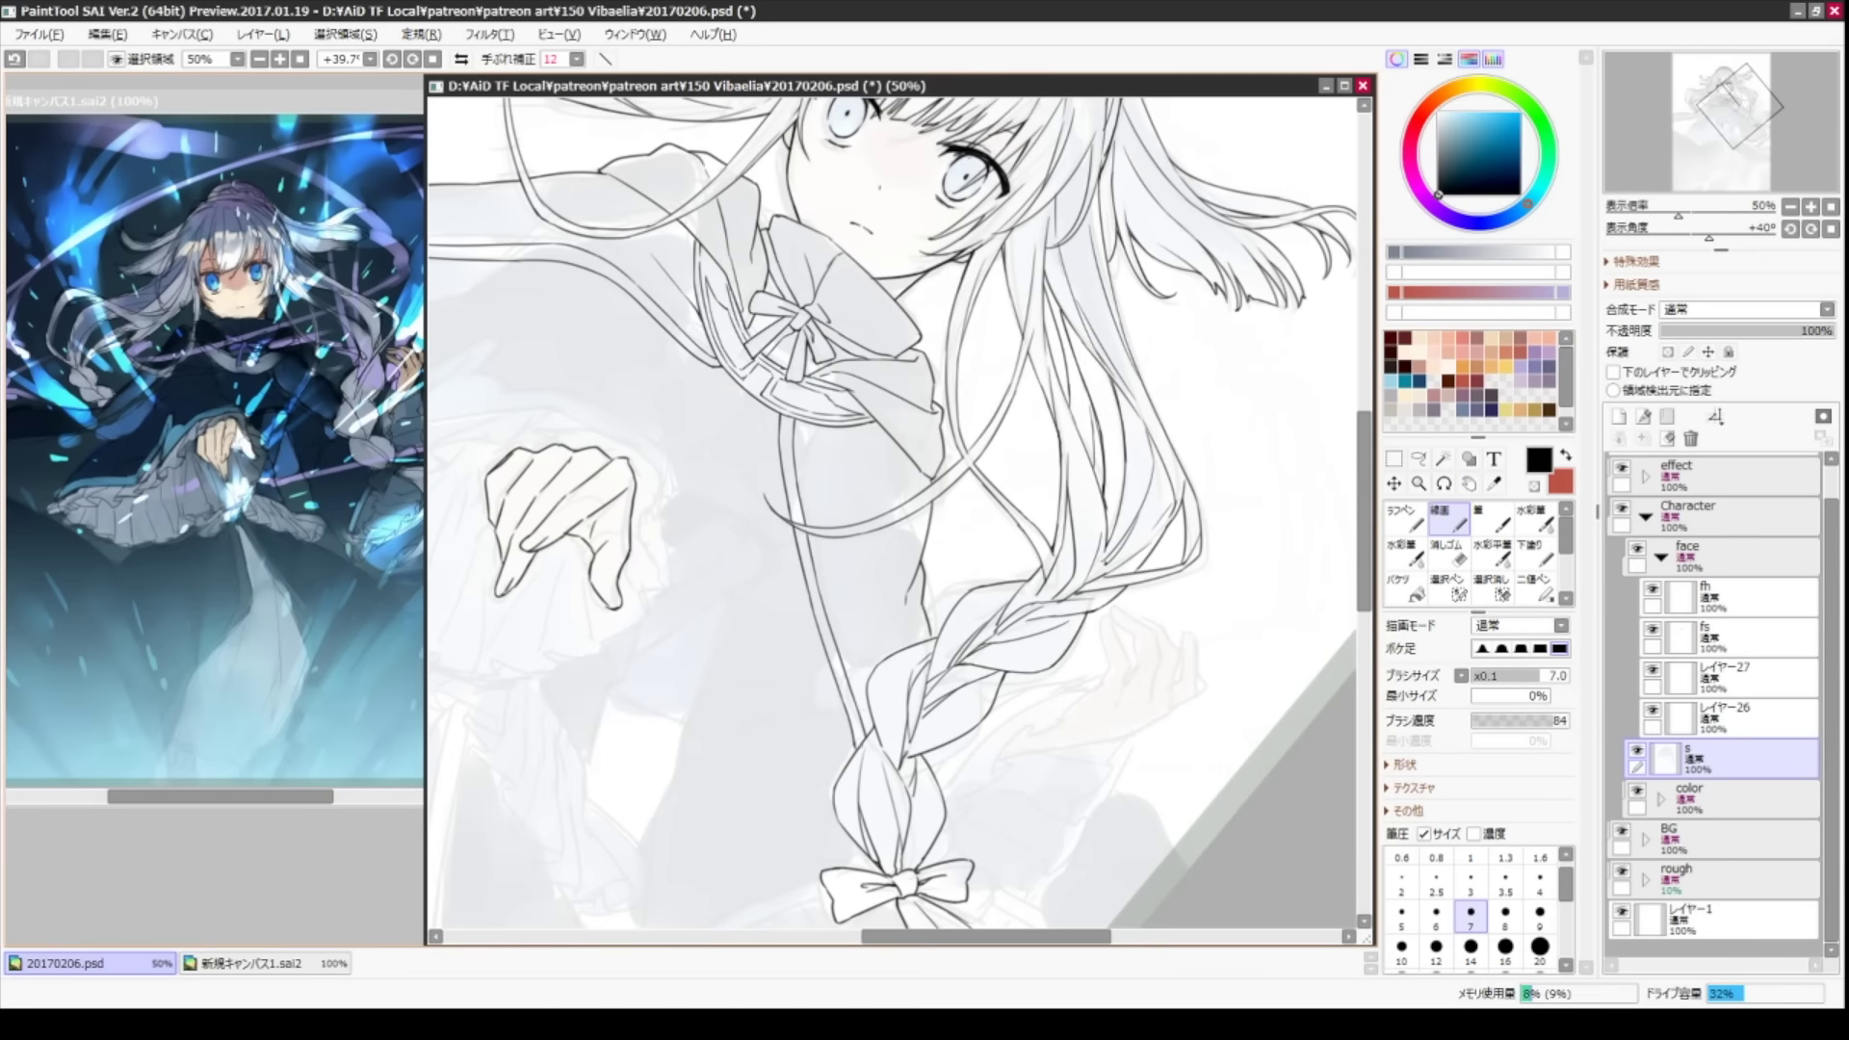
{"action": "key", "text": "Delete"}
- Expand the rough folder and leave only its layer rough 1 visible as the sketch guide
{"action": "key", "text": "e"}
{"action": "left_click", "coordinate": [1645, 879]}
{"action": "scroll", "coordinate": [1715, 704], "scroll_direction": "down", "scroll_amount": 3}
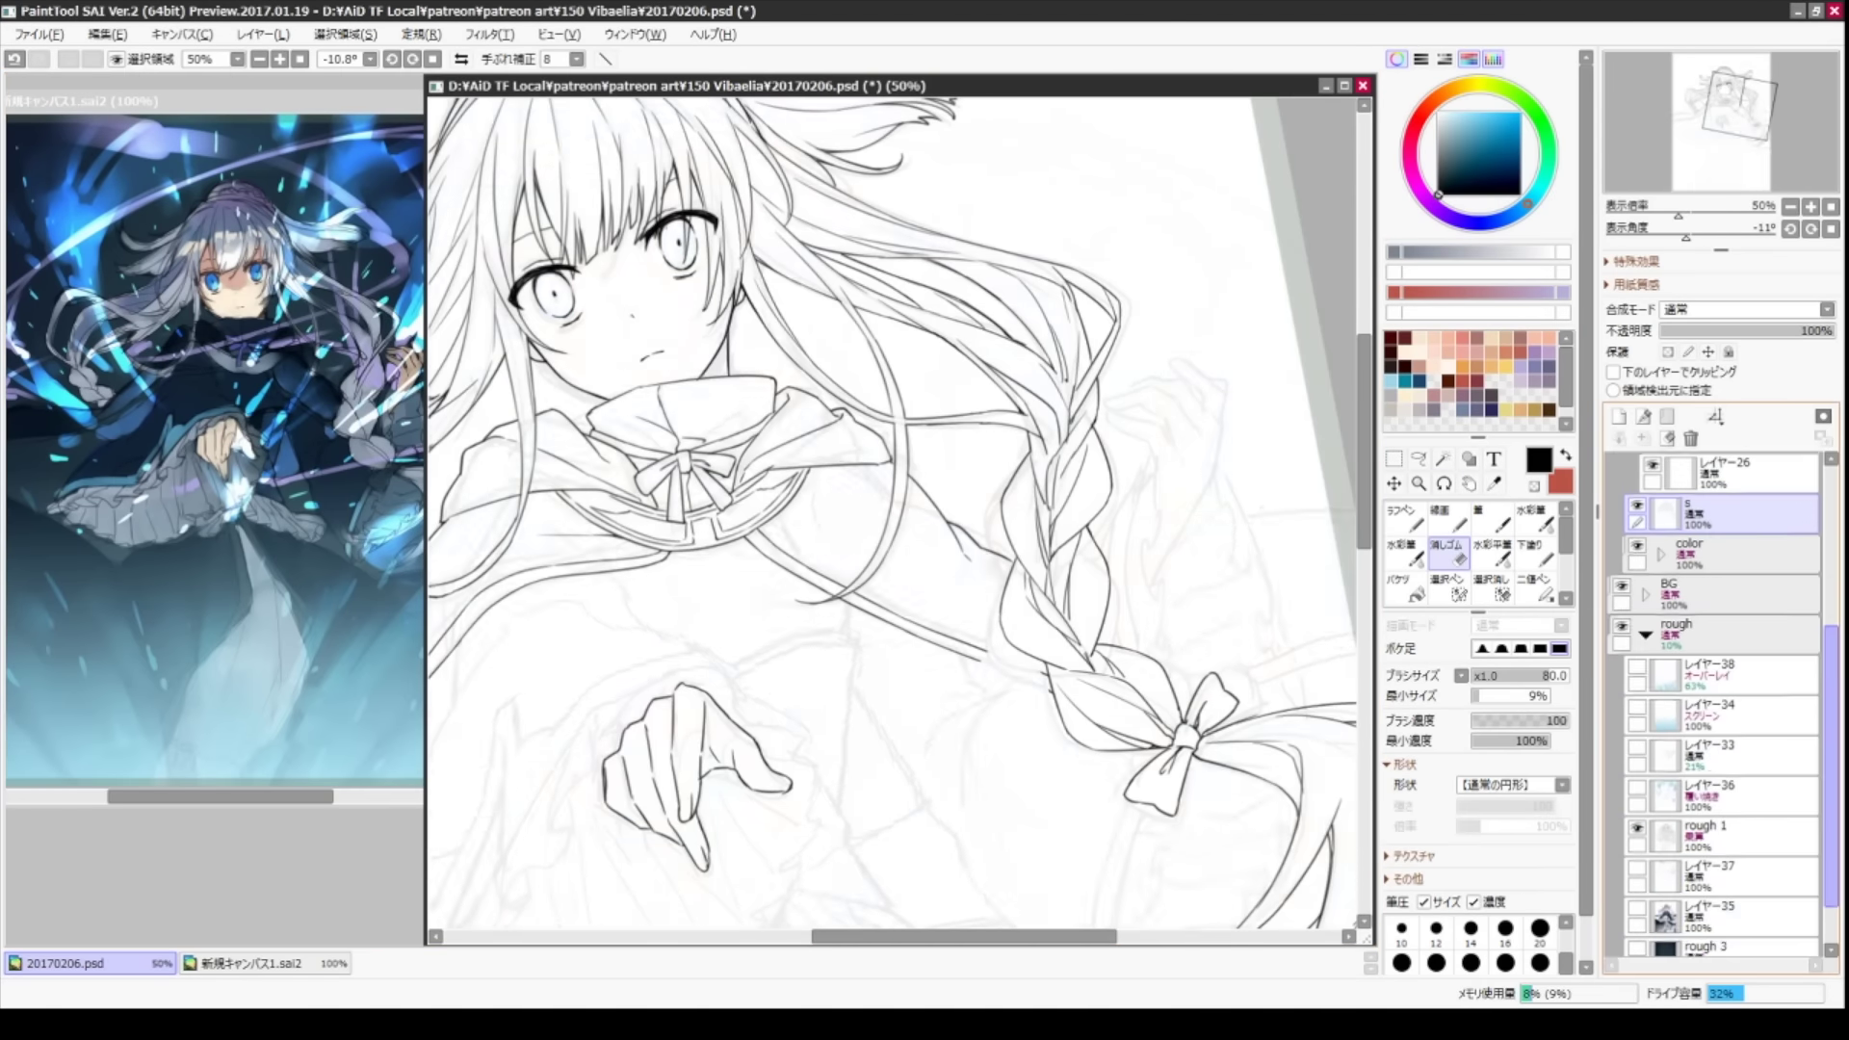
- Ink the curled fingers and the back of the raised hand beside the large braid
{"action": "key", "text": "End"}
{"action": "key", "text": "n"}
{"action": "key", "text": "End"}
{"action": "key", "text": "End"}
{"action": "key", "text": "End"}
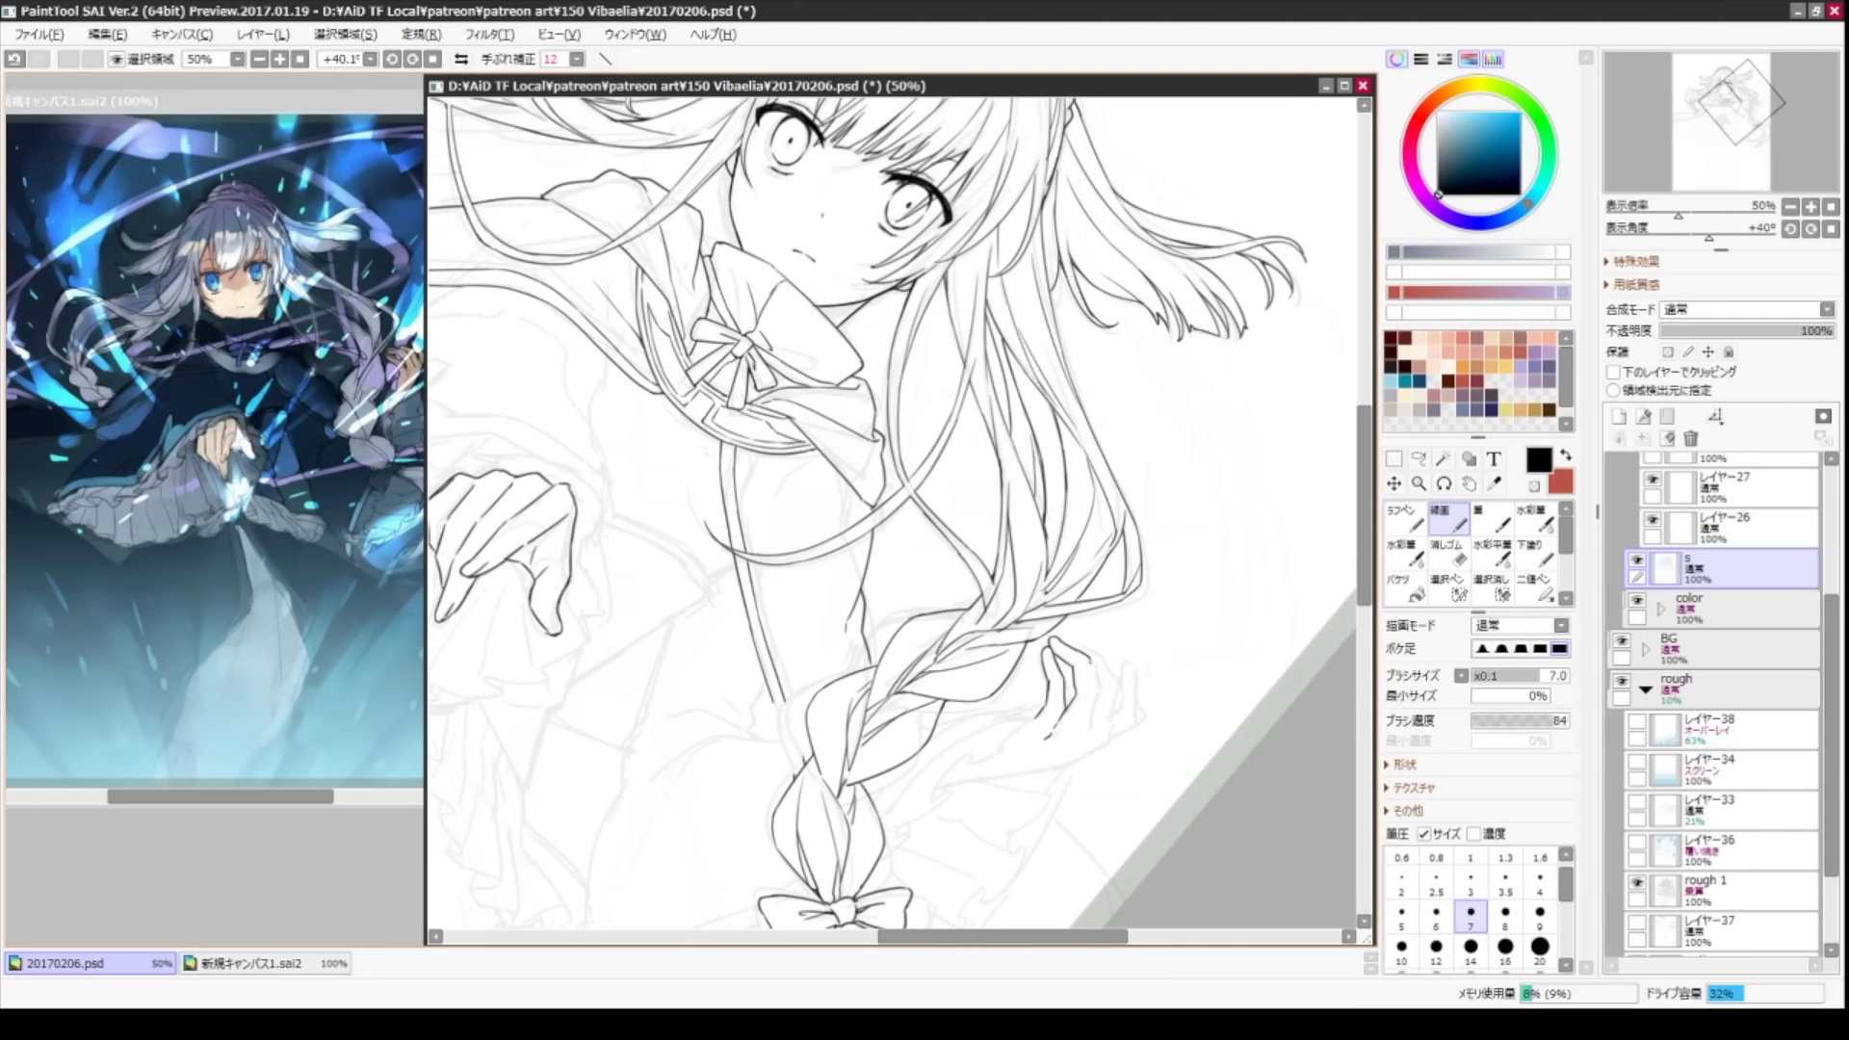
{"action": "key", "text": "Delete"}
{"action": "key", "text": "Delete"}
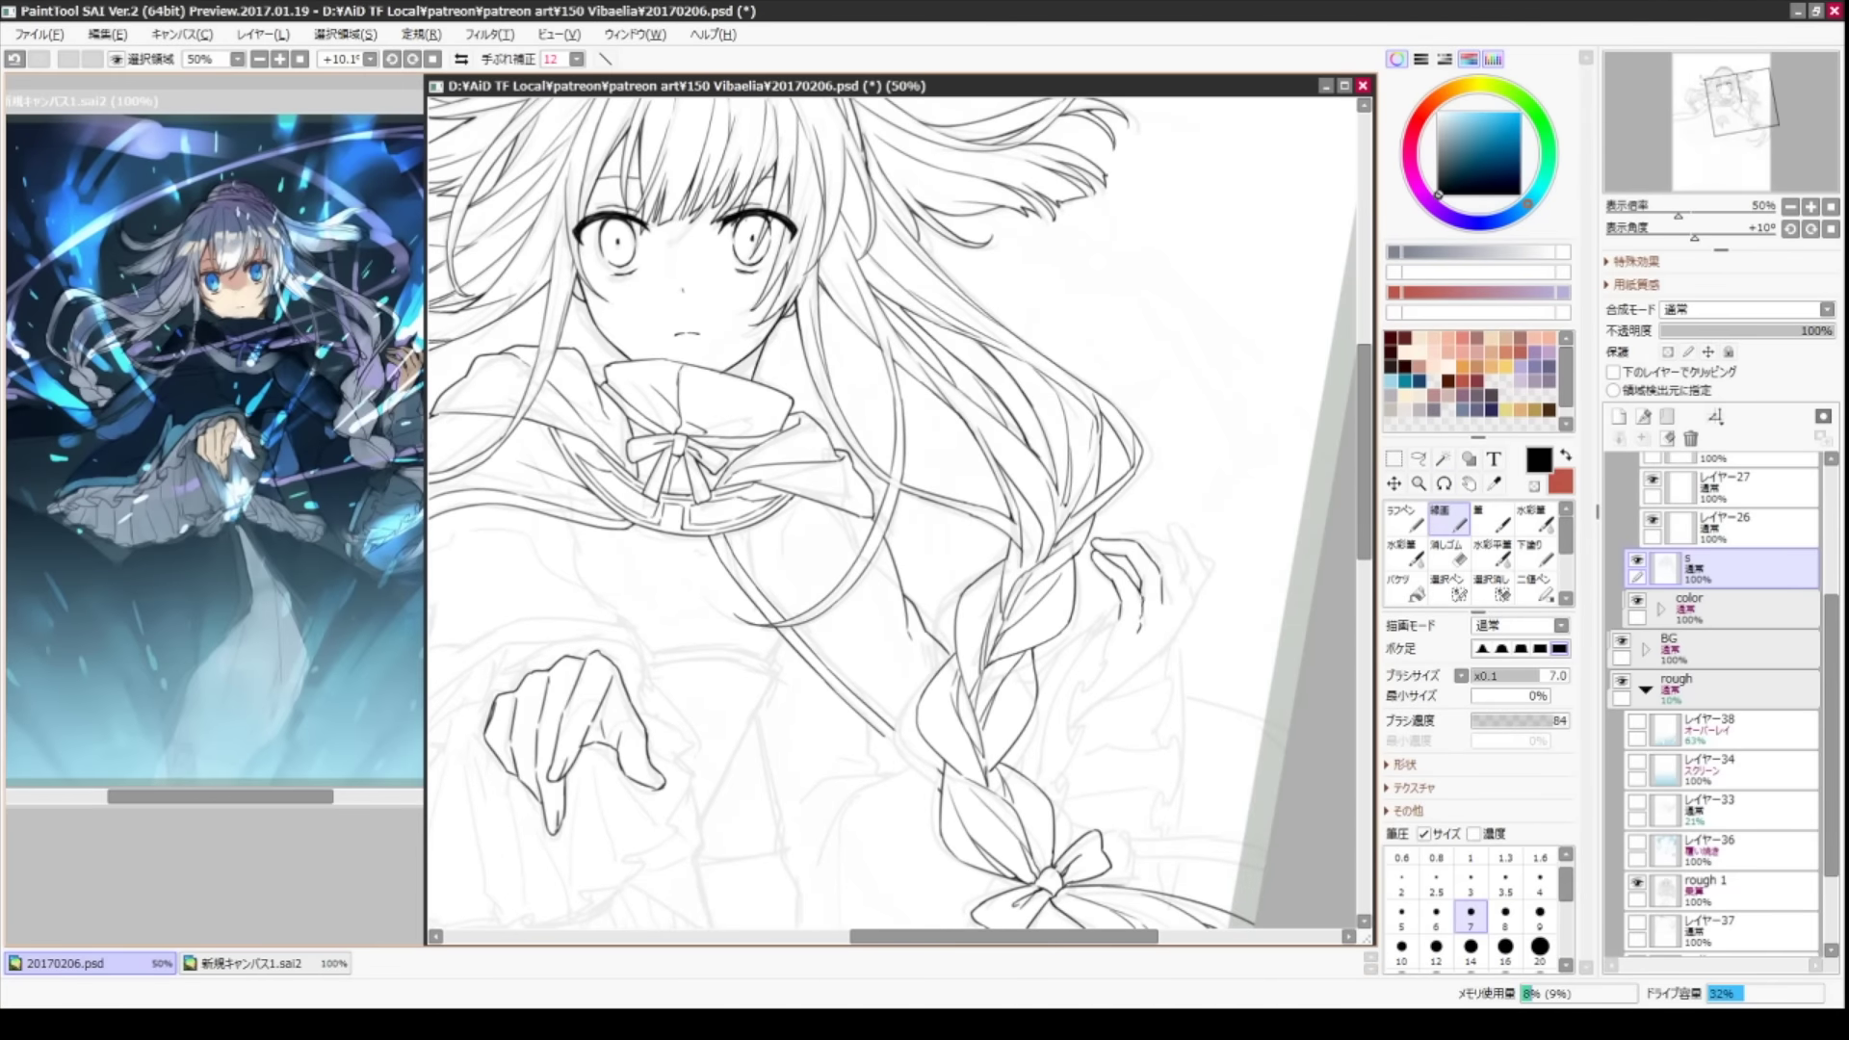
{"action": "key", "text": "Delete"}
{"action": "key", "text": "Delete"}
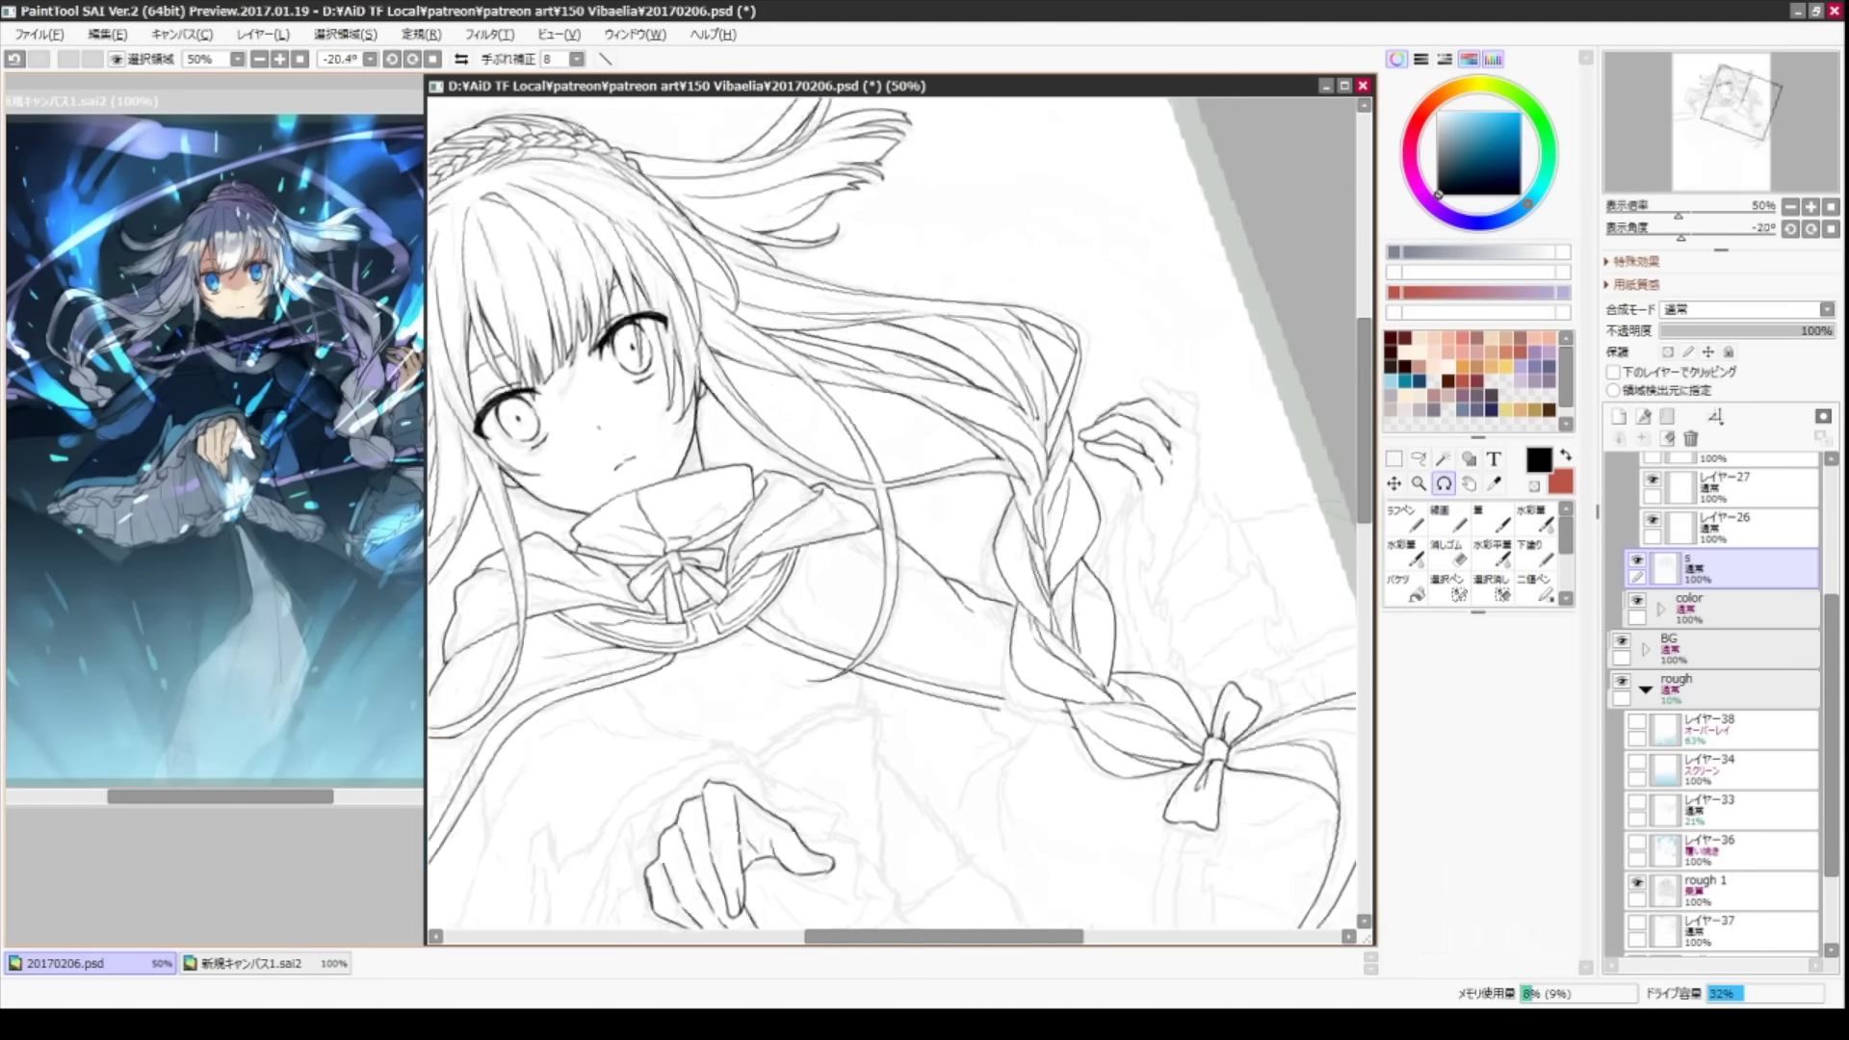
{"action": "left_click_drag", "start_coordinate": [1202, 467], "coordinate": [1204, 508]}
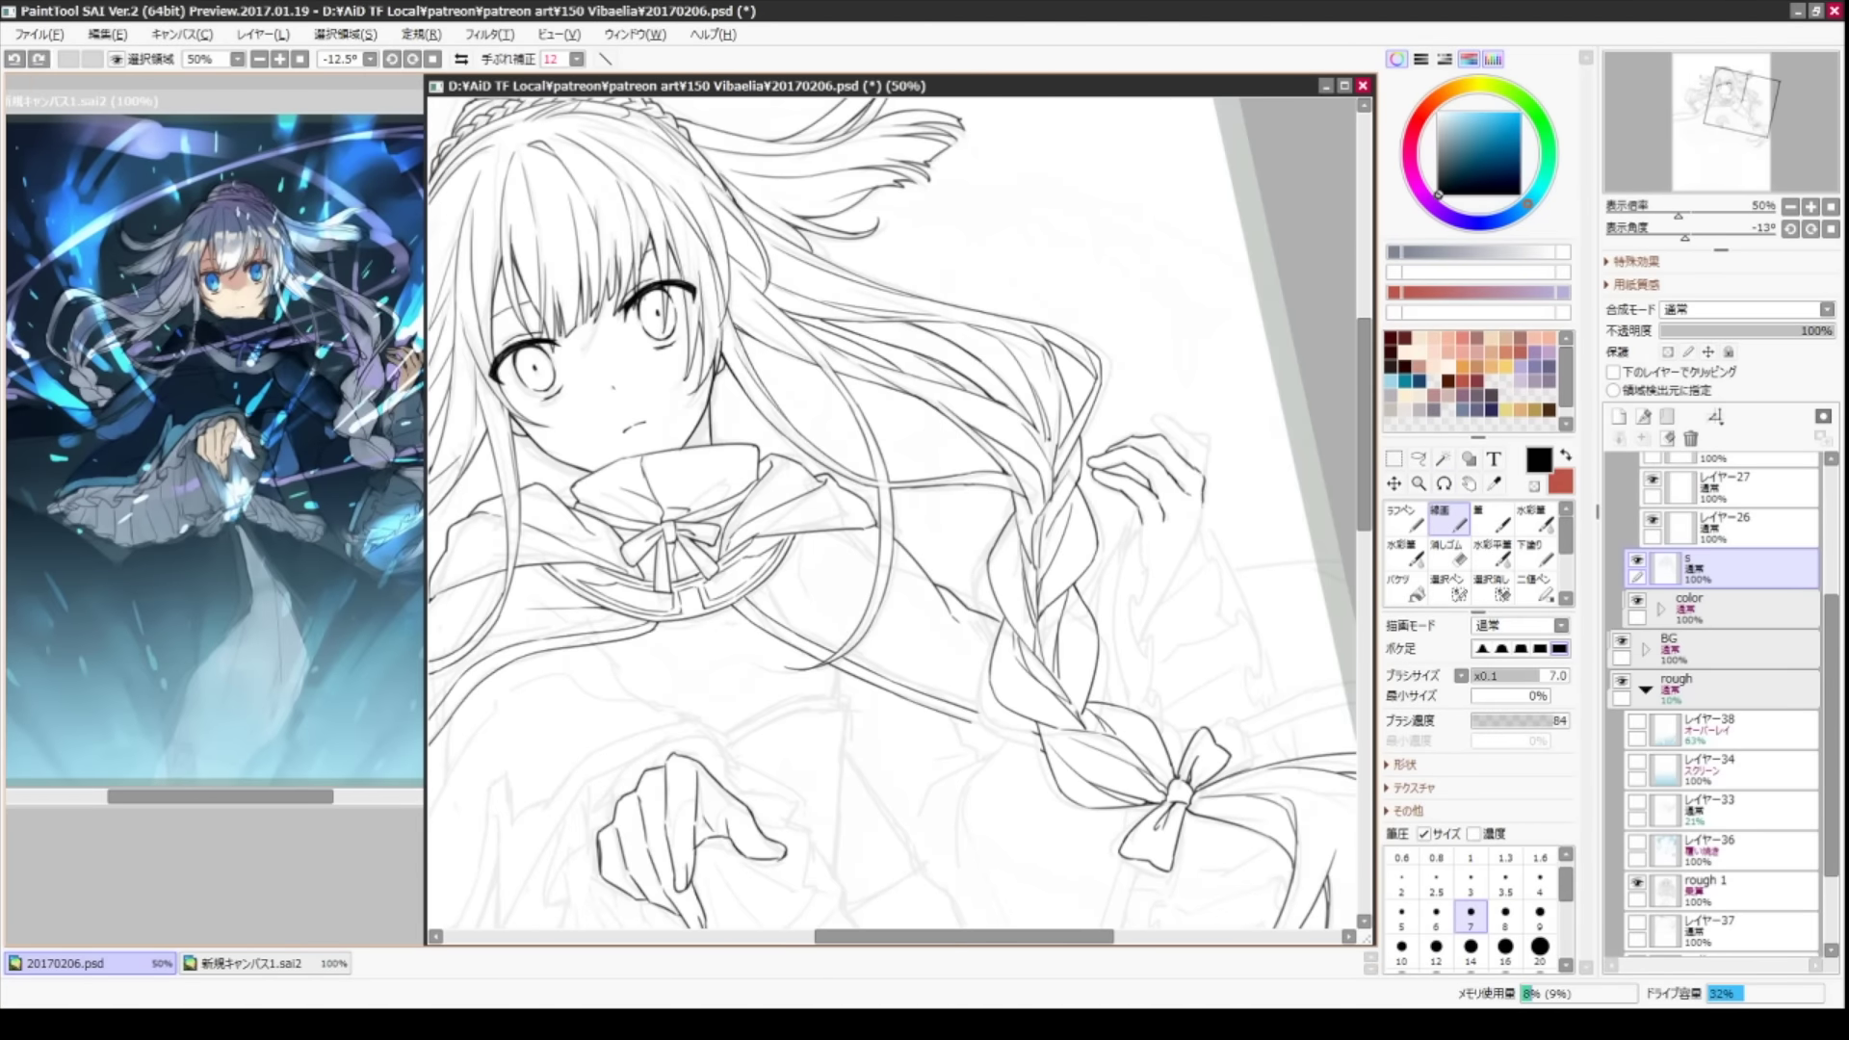
- Ink the remaining finger lines, the palm and the wrist of the raised hand
{"action": "key", "text": "End"}
{"action": "key", "text": "End"}
{"action": "key", "text": "End"}
{"action": "left_click_drag", "start_coordinate": [1140, 649], "coordinate": [1141, 678]}
{"action": "left_click_drag", "start_coordinate": [1126, 622], "coordinate": [1158, 649]}
{"action": "key", "text": "Delete"}
{"action": "mouse_move", "coordinate": [1208, 486]}
{"action": "left_mouse_down"}
{"action": "mouse_move", "coordinate": [1206, 530]}
{"action": "mouse_move", "coordinate": [1165, 528]}
{"action": "left_mouse_up"}
{"action": "key", "text": "Delete"}
{"action": "left_click_drag", "start_coordinate": [867, 530], "coordinate": [982, 467]}
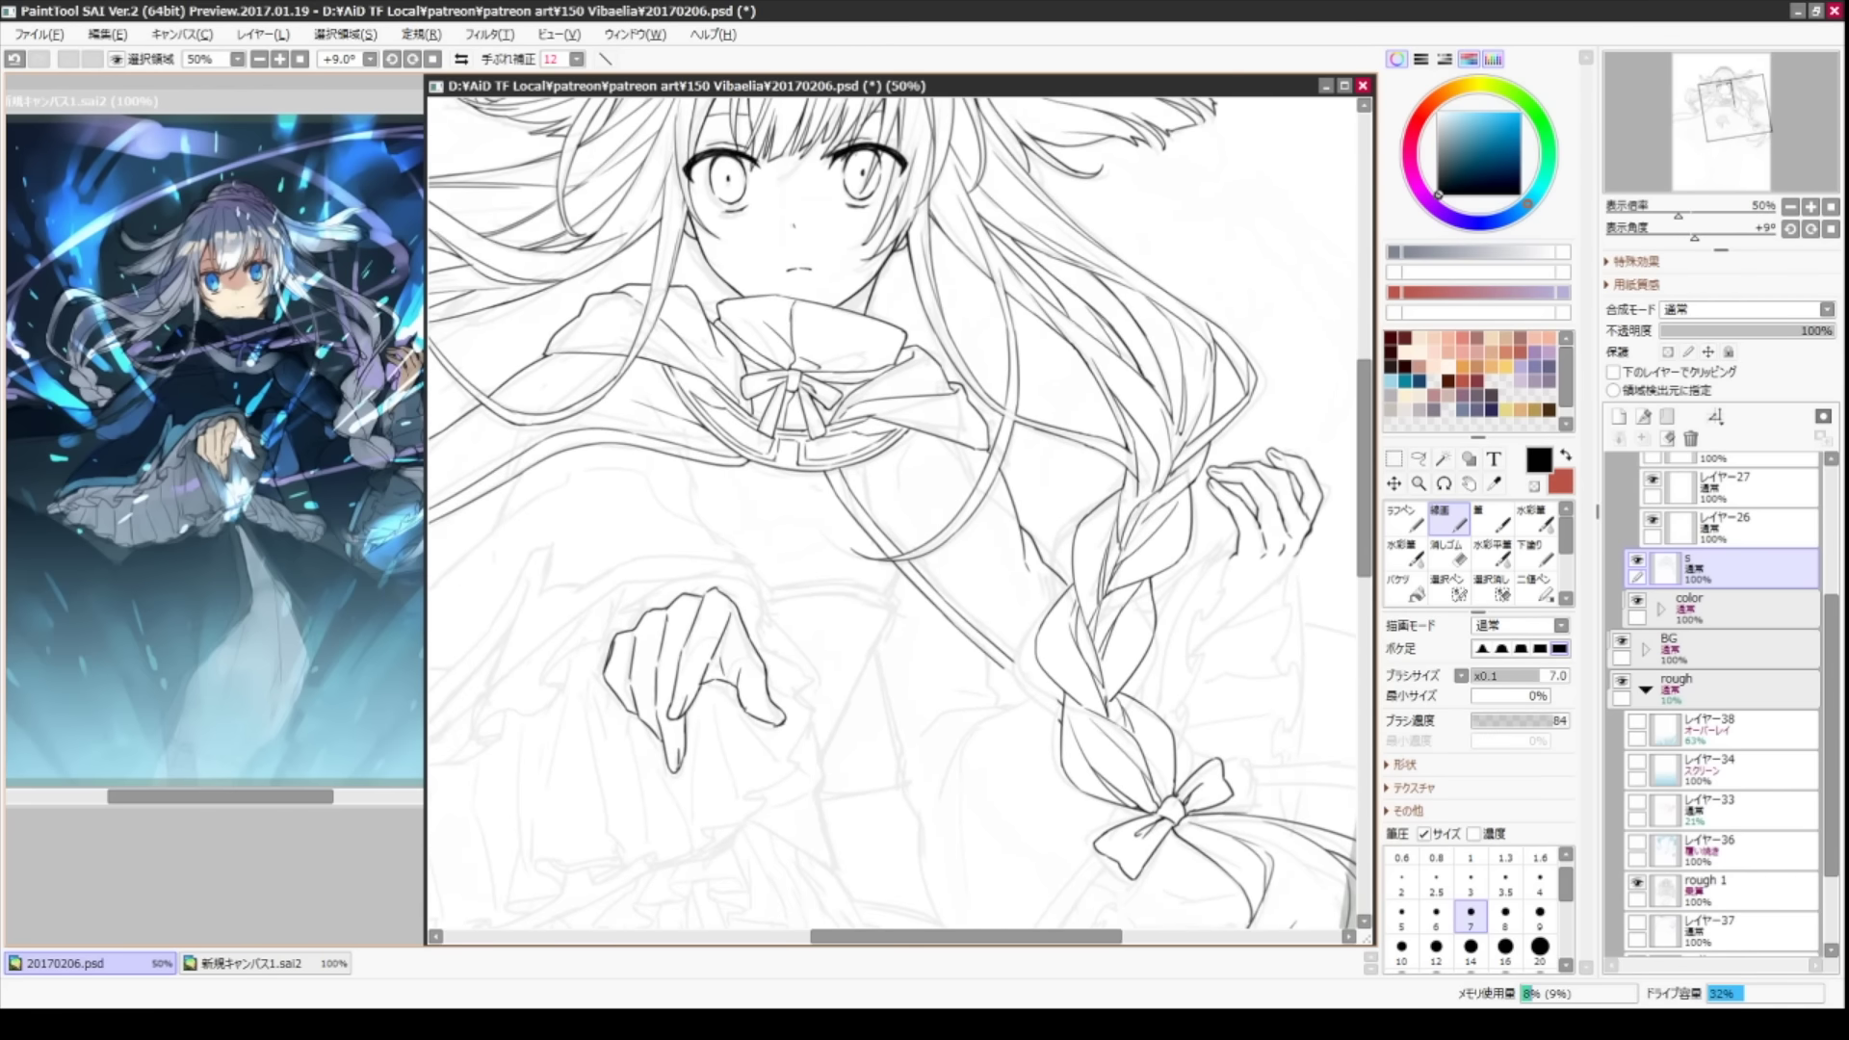
{"action": "key", "text": "Delete"}
- Ink the sleeve folds beside the large braid and the body's side line below the cloak trim
{"action": "left_click_drag", "start_coordinate": [949, 626], "coordinate": [966, 669]}
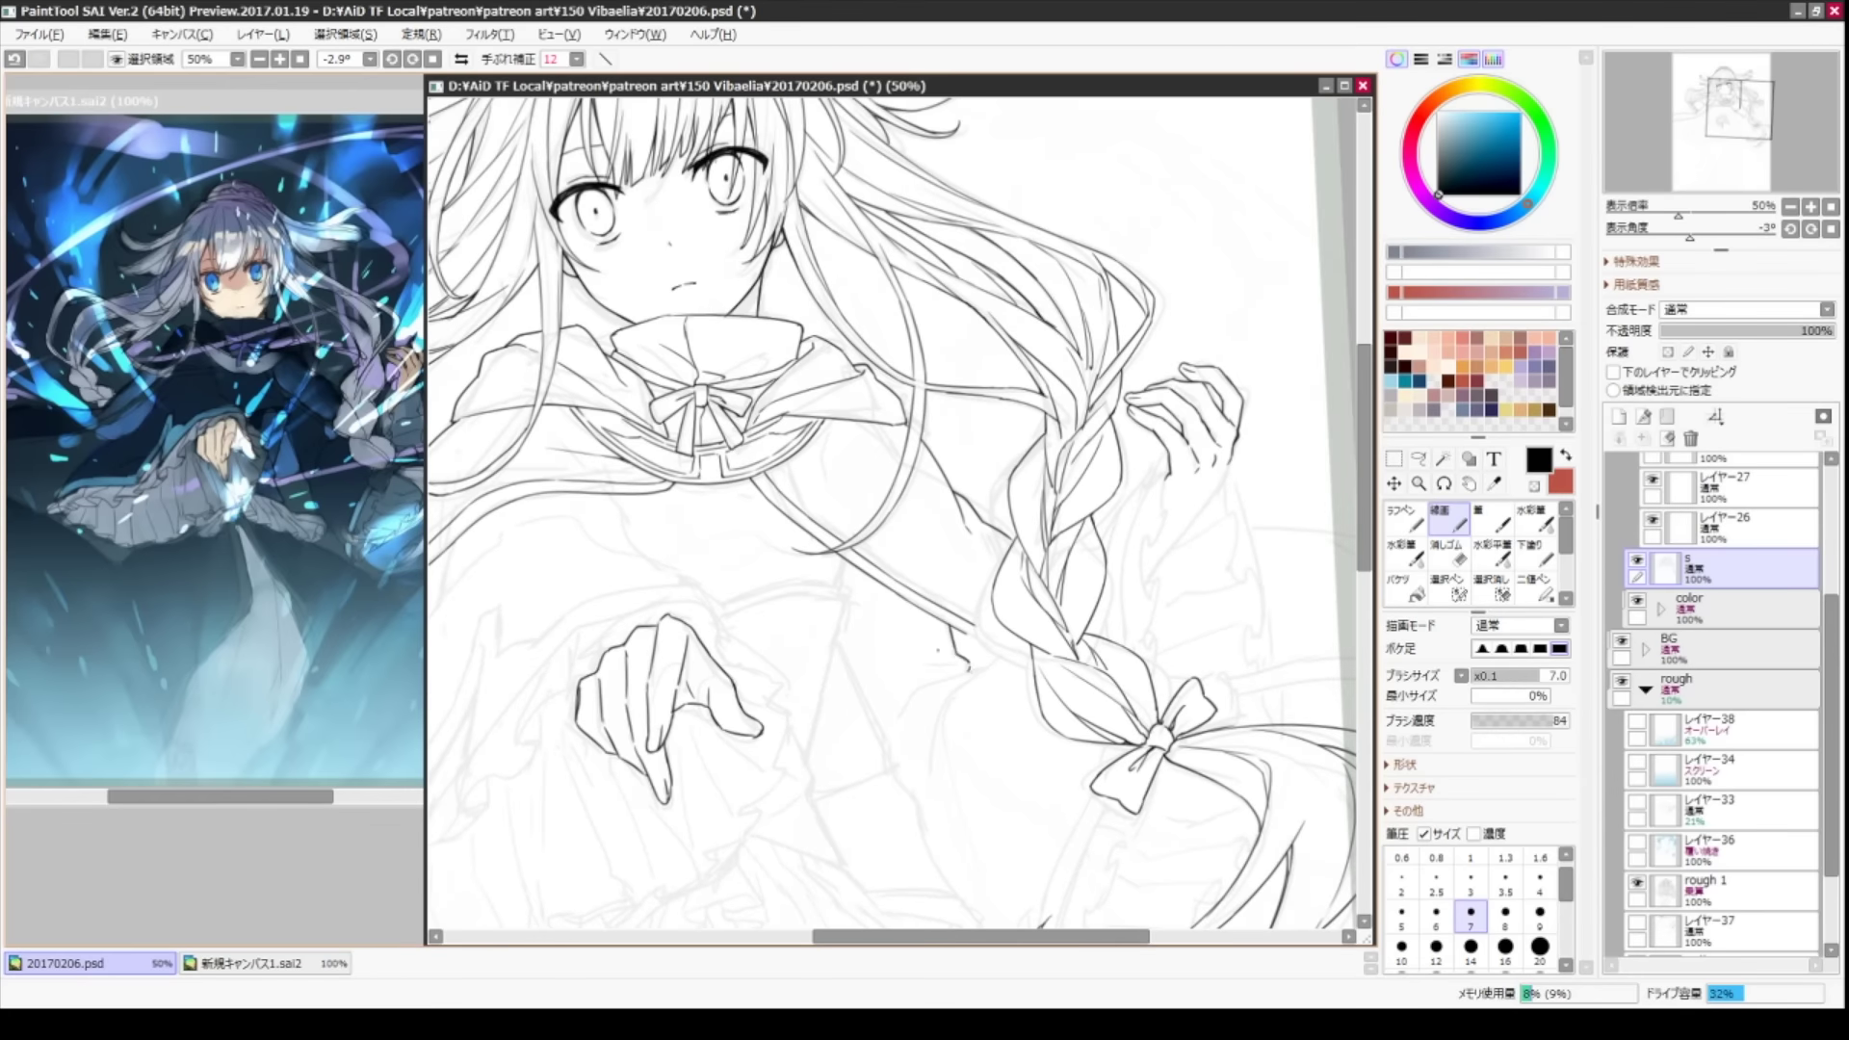
{"action": "left_click_drag", "start_coordinate": [836, 644], "coordinate": [885, 746]}
{"action": "key", "text": "Delete"}
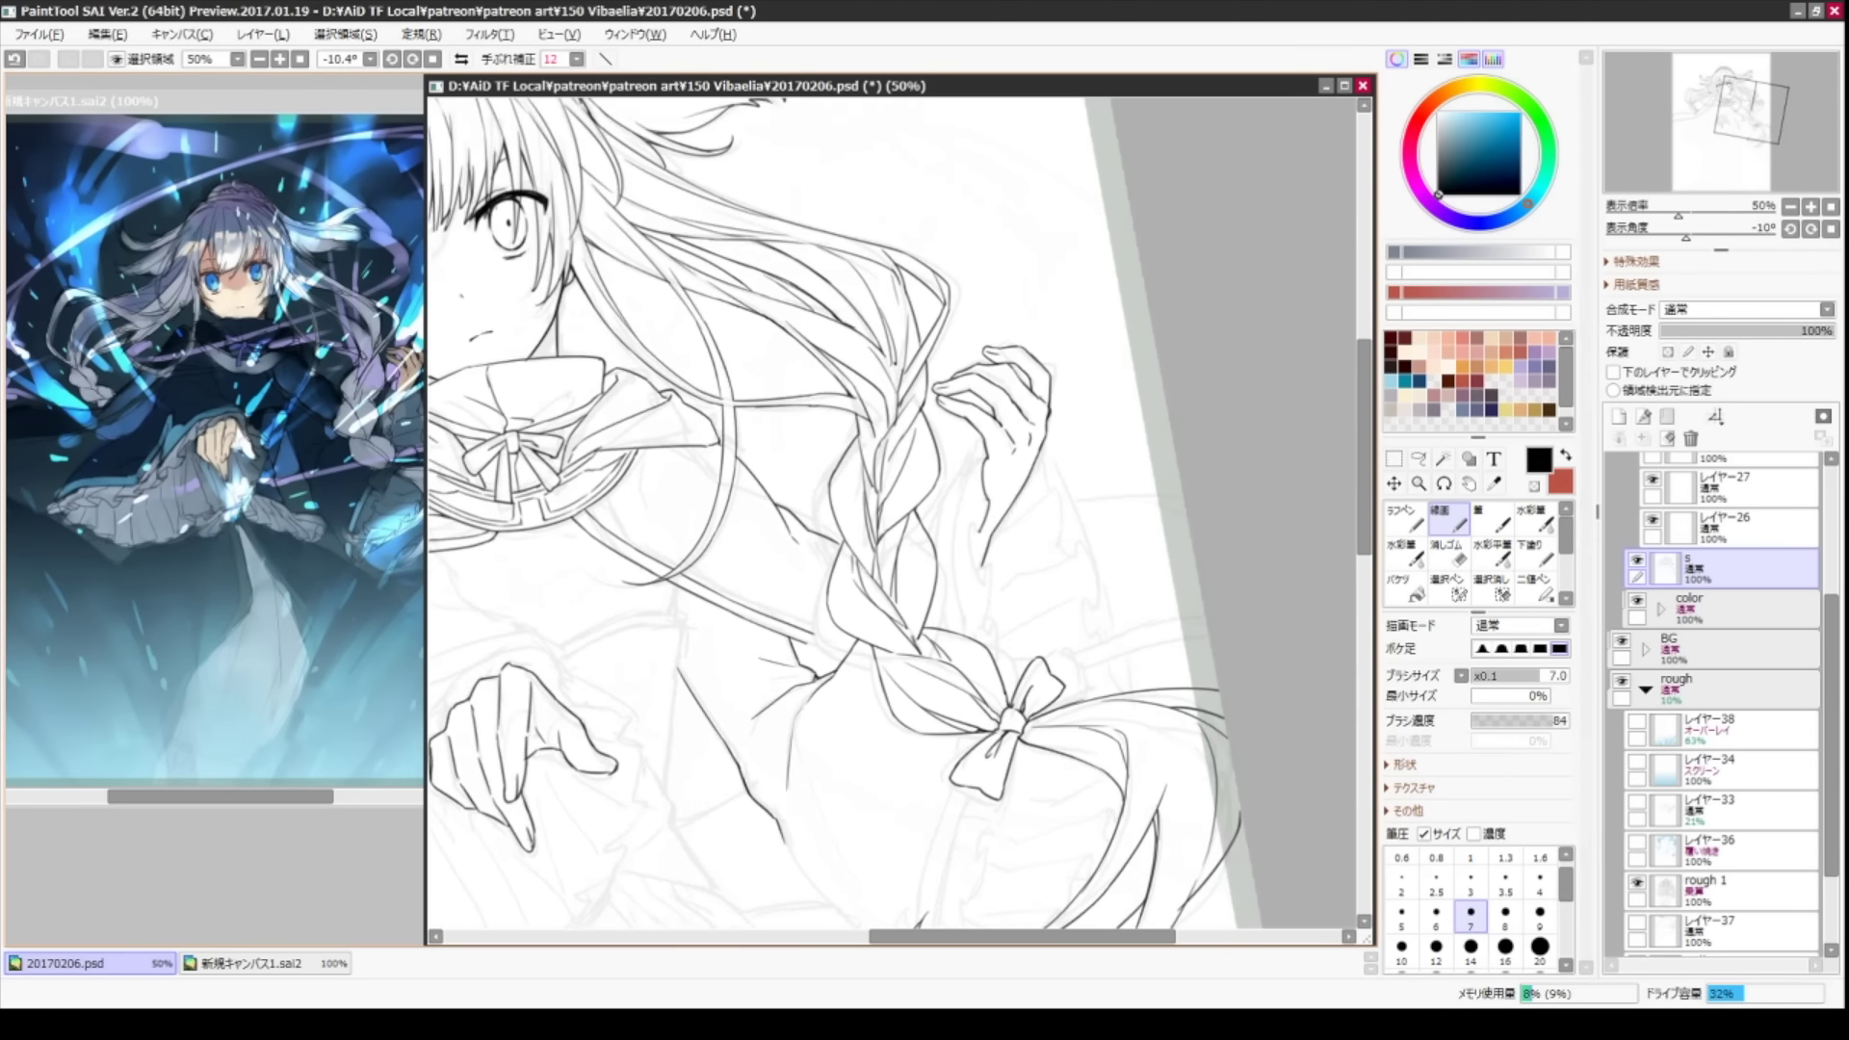
- Ink the raised hand's forearm and the wavy outer edges of its frilled cuff
{"action": "mouse_move", "coordinate": [992, 520]}
{"action": "left_mouse_down"}
{"action": "mouse_move", "coordinate": [971, 583]}
{"action": "mouse_move", "coordinate": [973, 543]}
{"action": "mouse_move", "coordinate": [958, 557]}
{"action": "left_mouse_up"}
{"action": "left_click_drag", "start_coordinate": [982, 458], "coordinate": [967, 493]}
{"action": "key", "text": "End"}
{"action": "left_click_drag", "start_coordinate": [977, 591], "coordinate": [965, 652]}
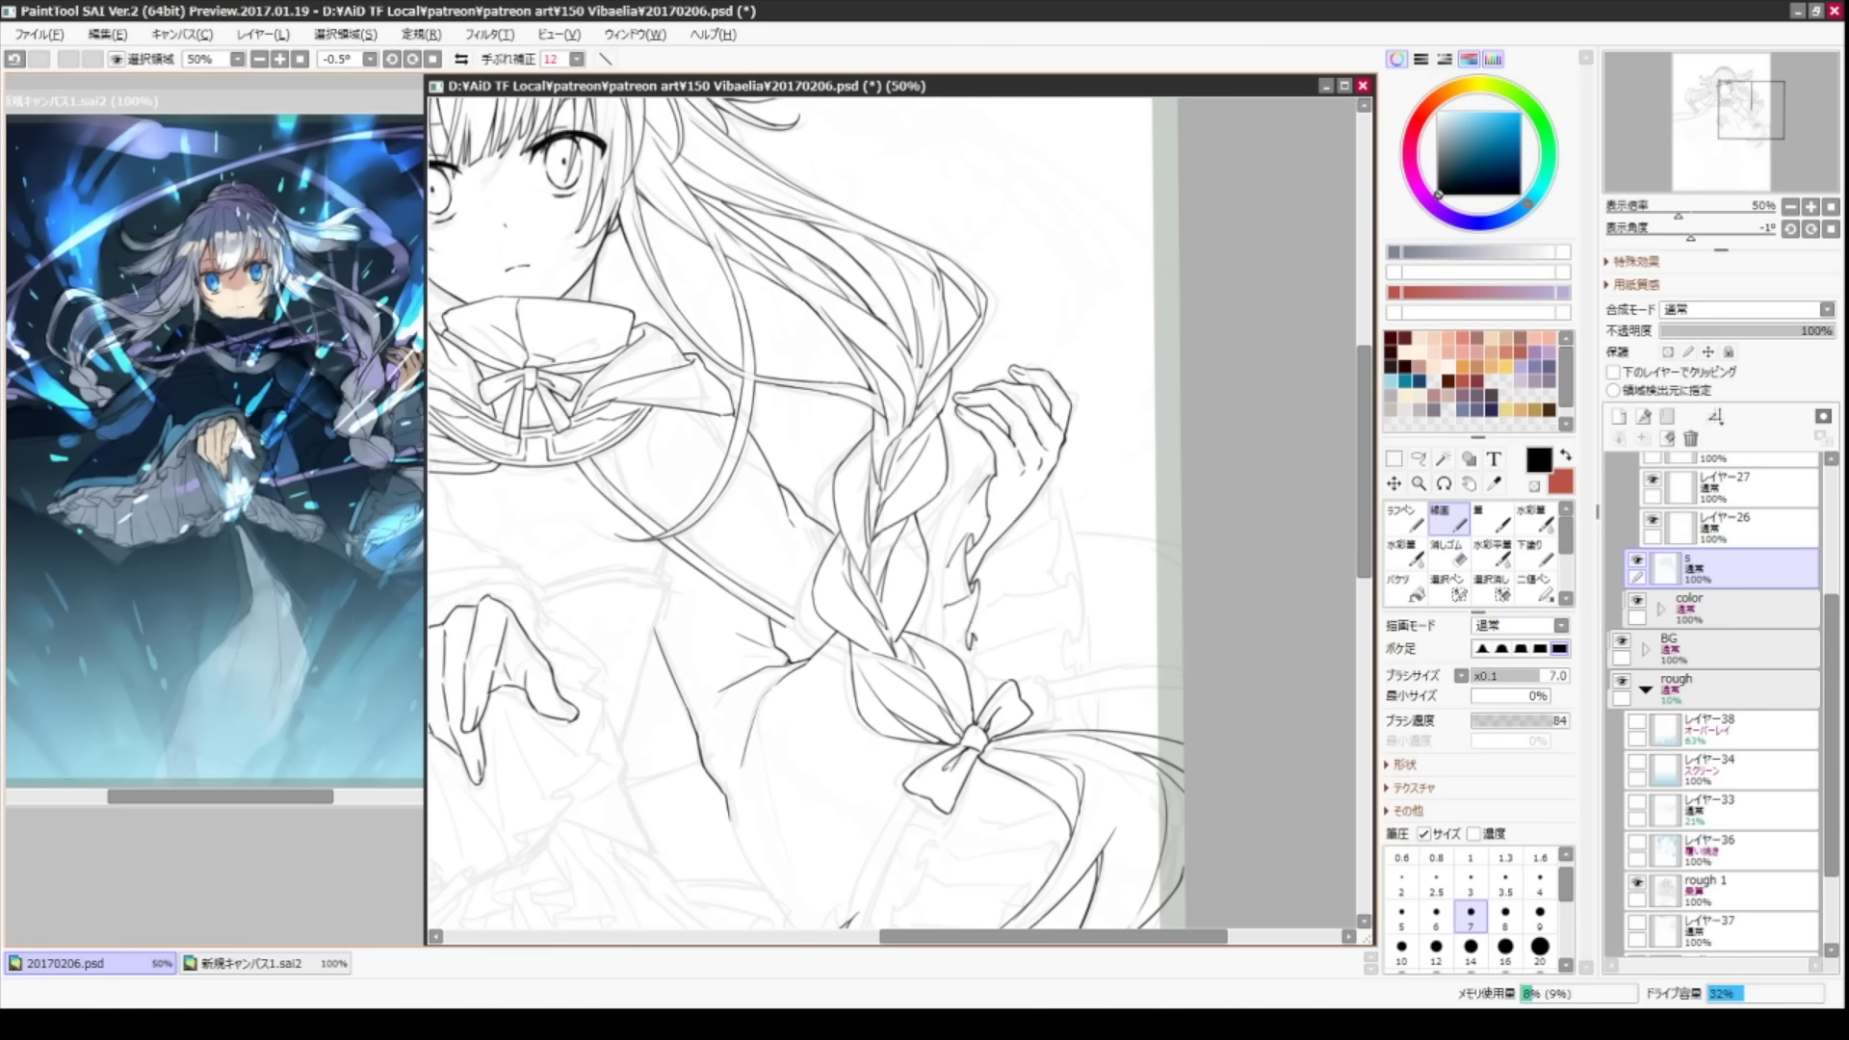
{"action": "left_click_drag", "start_coordinate": [1062, 476], "coordinate": [1048, 527]}
{"action": "key", "text": "Delete"}
{"action": "left_click_drag", "start_coordinate": [969, 484], "coordinate": [958, 634]}
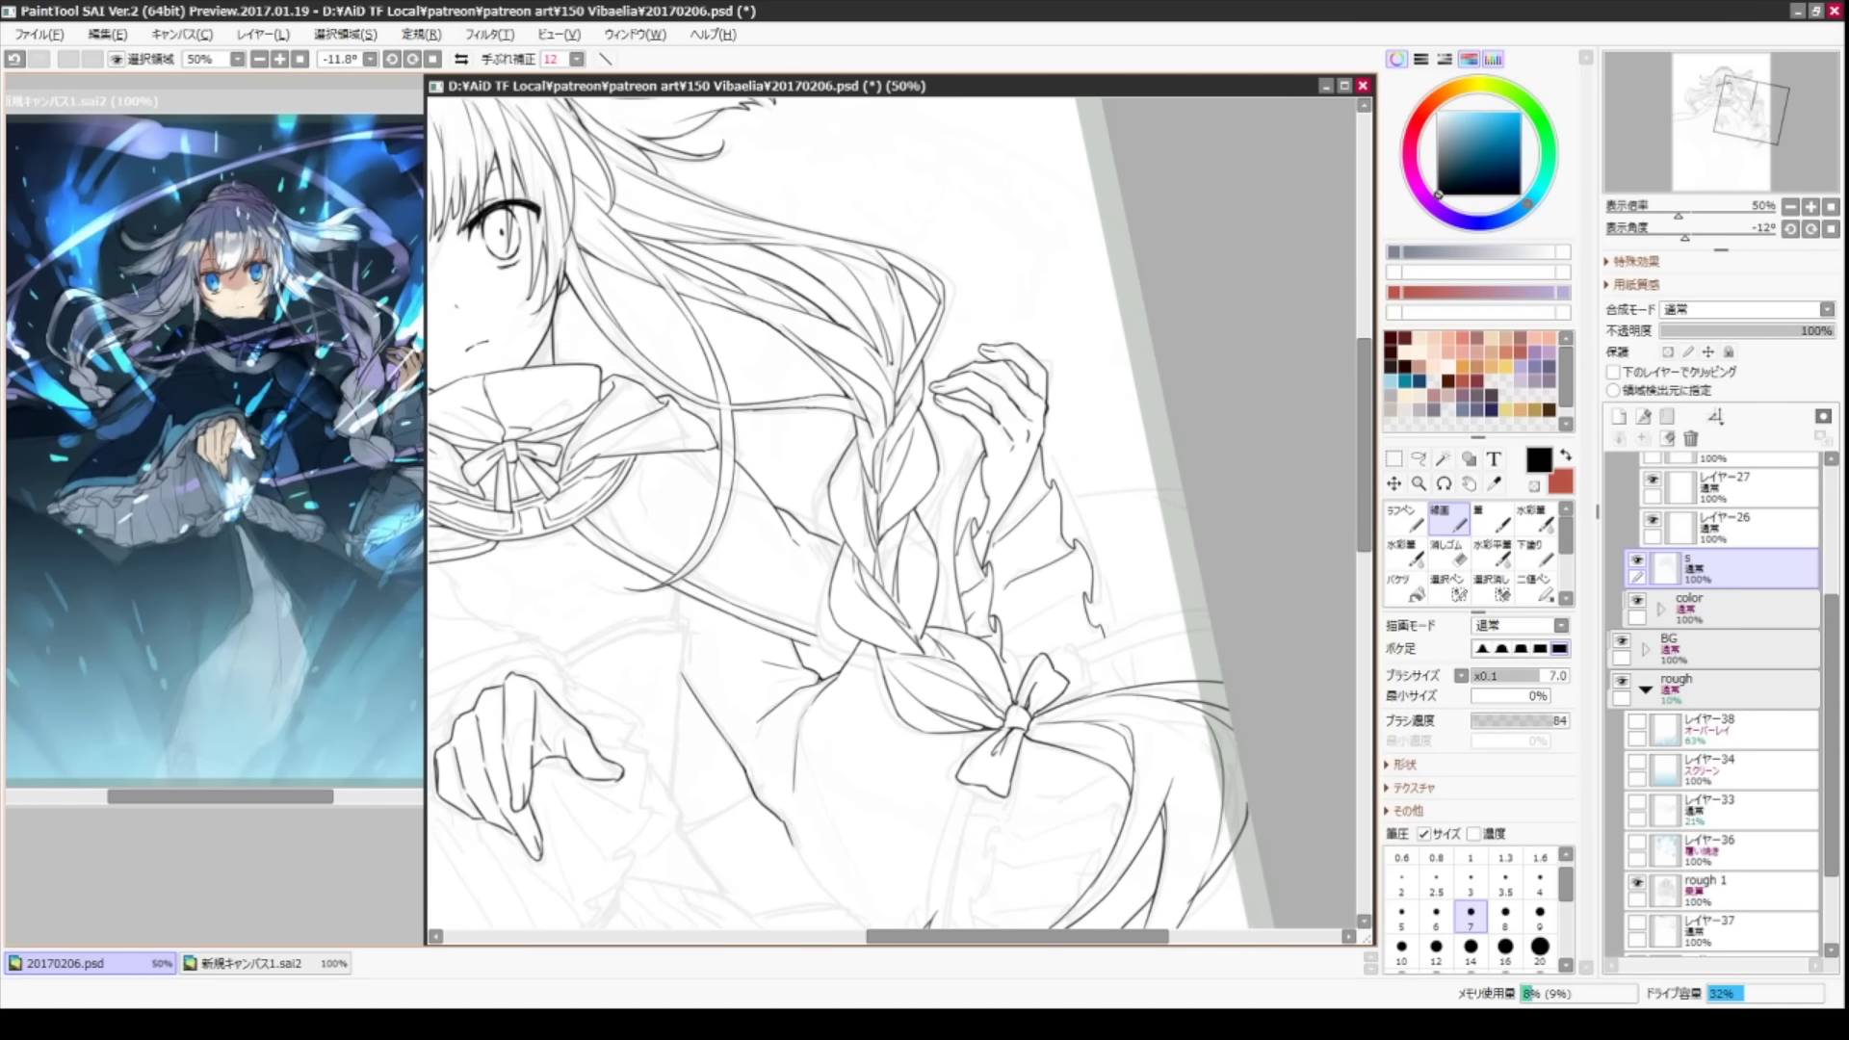
- Ink the pleats and the ruffled lower hem of the raised arm's frilled cuff
{"action": "left_click_drag", "start_coordinate": [975, 463], "coordinate": [930, 518]}
{"action": "key", "text": "Delete"}
{"action": "left_click_drag", "start_coordinate": [741, 499], "coordinate": [752, 544]}
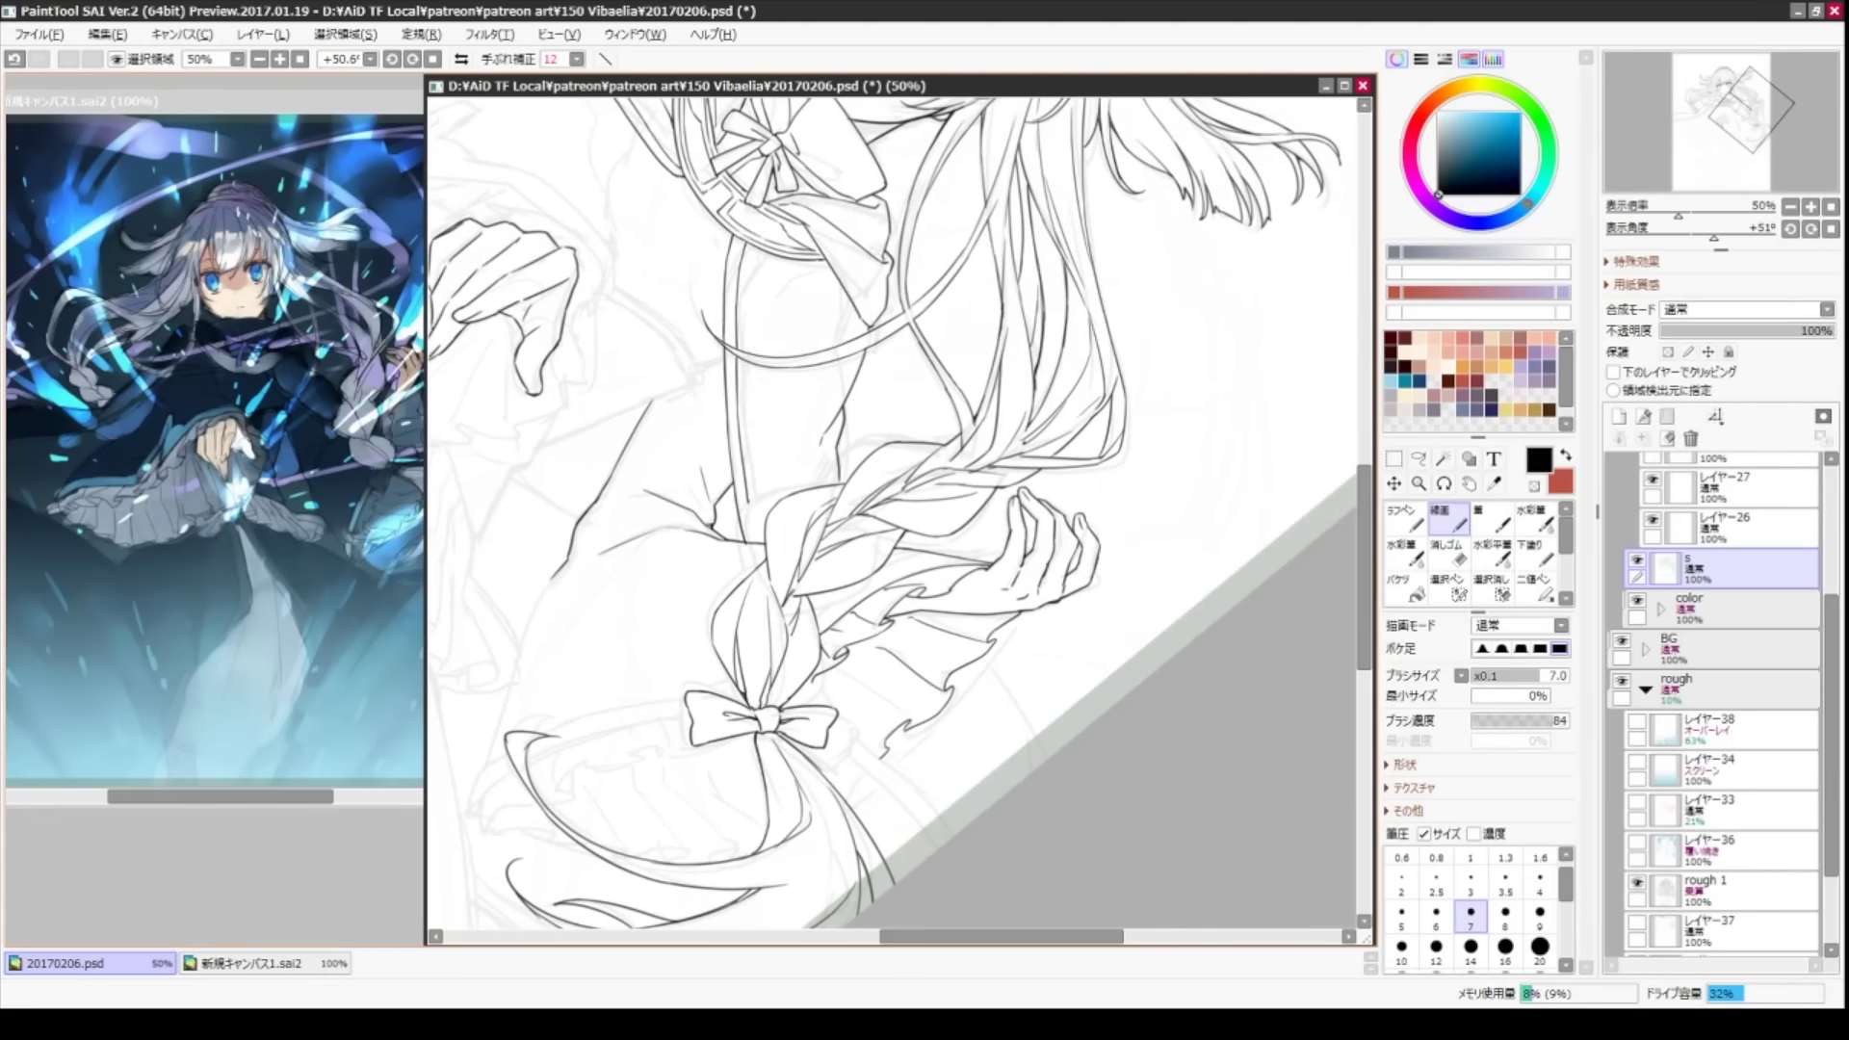
{"action": "key", "text": "Delete"}
{"action": "key", "text": "n"}
{"action": "key", "text": "Home"}
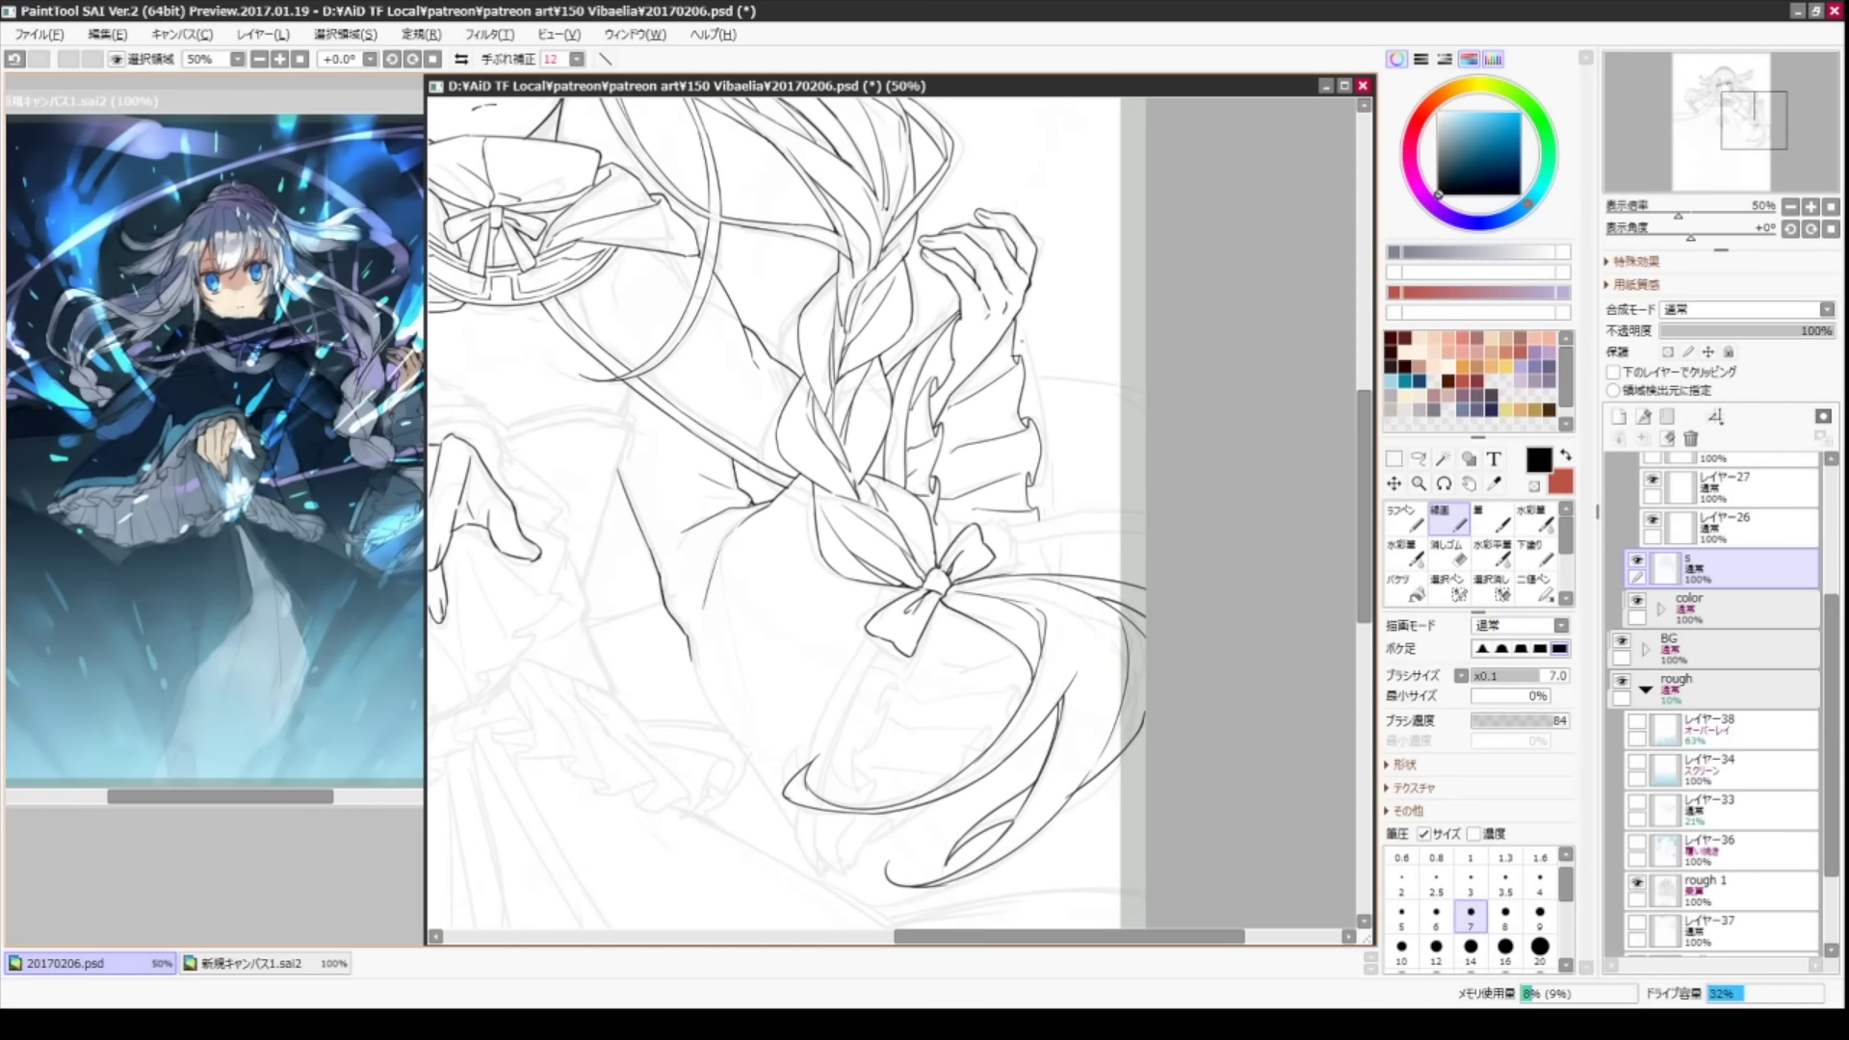
- Ink the front arm's sleeve from the cloak trim to the hand, with its first fold lines
{"action": "mouse_move", "coordinate": [896, 521]}
{"action": "left_mouse_down"}
{"action": "mouse_move", "coordinate": [867, 578]}
{"action": "mouse_move", "coordinate": [924, 539]}
{"action": "left_mouse_up"}
{"action": "left_click_drag", "start_coordinate": [809, 616], "coordinate": [876, 736]}
{"action": "mouse_move", "coordinate": [674, 482]}
{"action": "left_mouse_down"}
{"action": "mouse_move", "coordinate": [992, 627]}
{"action": "mouse_move", "coordinate": [1002, 679]}
{"action": "left_mouse_up"}
{"action": "key", "text": "ctrl+z"}
{"action": "mouse_move", "coordinate": [815, 466]}
{"action": "left_mouse_down"}
{"action": "mouse_move", "coordinate": [866, 578]}
{"action": "mouse_move", "coordinate": [809, 664]}
{"action": "mouse_move", "coordinate": [847, 617]}
{"action": "left_mouse_up"}
{"action": "left_click_drag", "start_coordinate": [916, 406], "coordinate": [959, 512]}
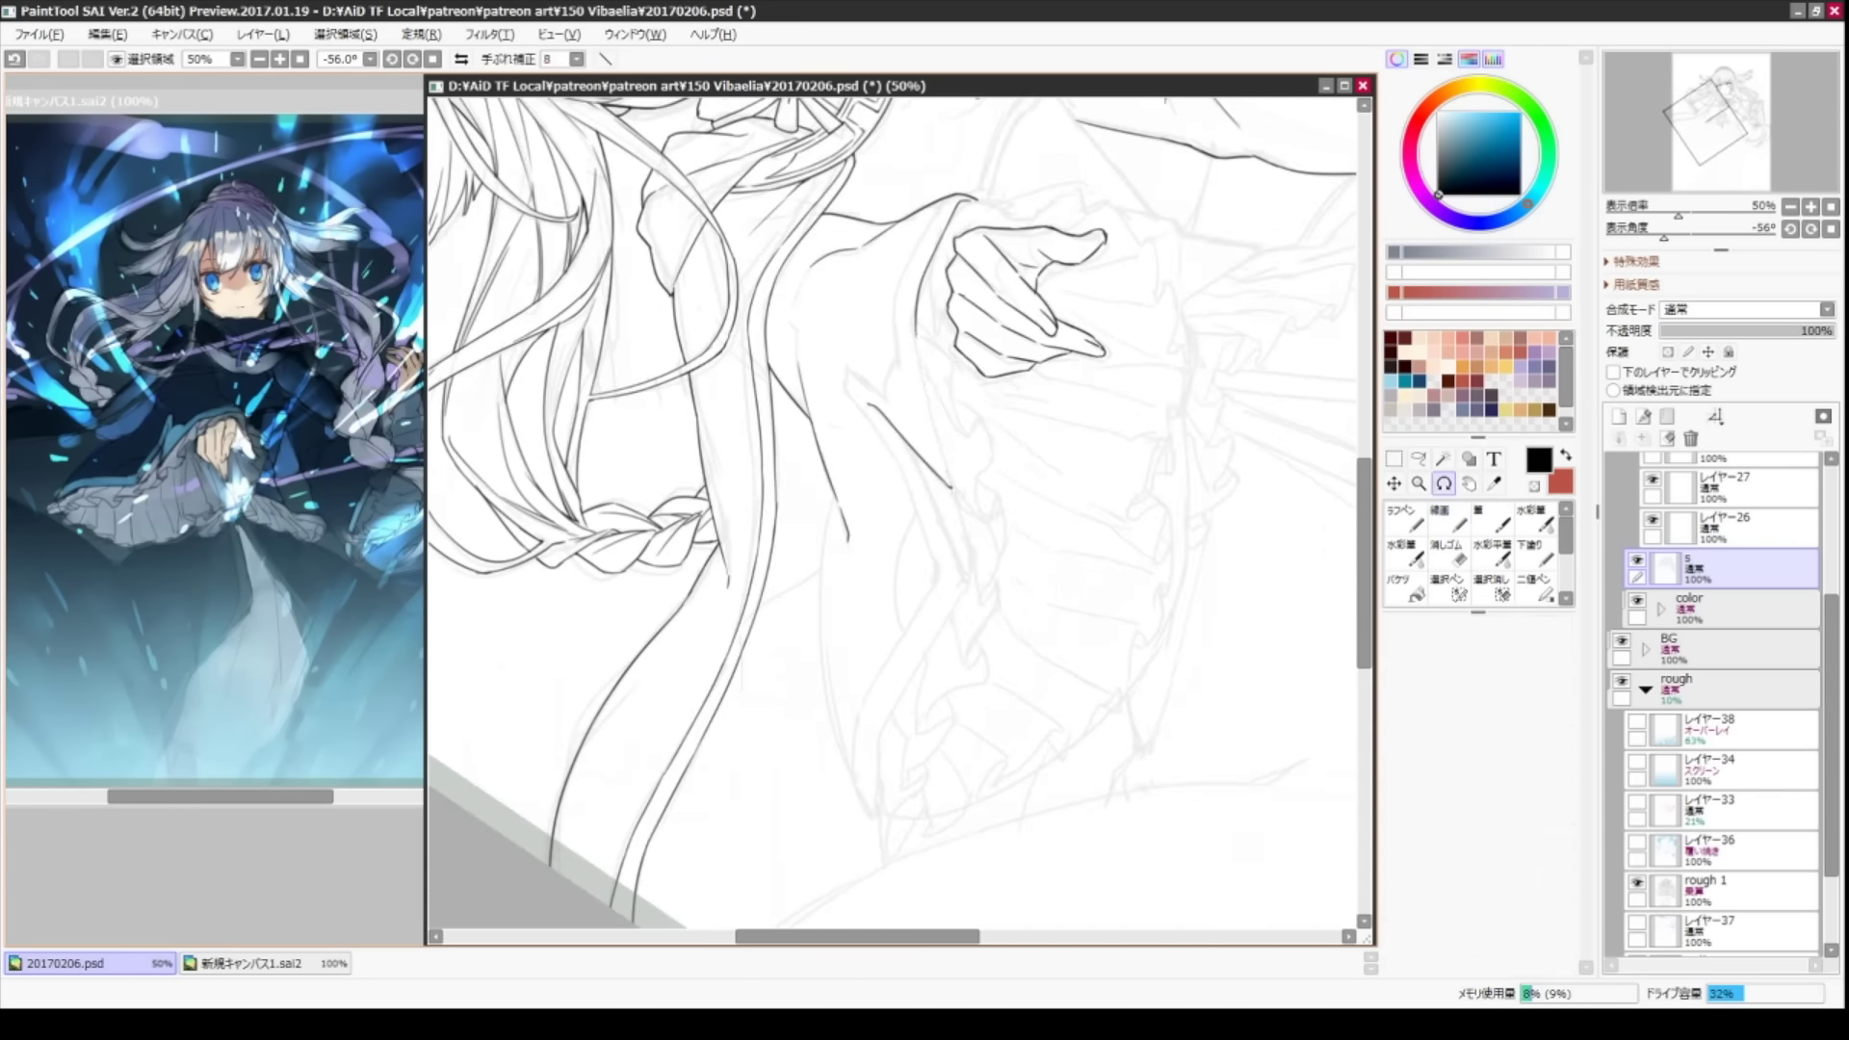
{"action": "key", "text": "Delete"}
- Ink the front sleeve's wide opening with its zigzag fold, inner trim line and pointed hanging end
{"action": "left_click_drag", "start_coordinate": [887, 416], "coordinate": [933, 497]}
{"action": "key", "text": "End"}
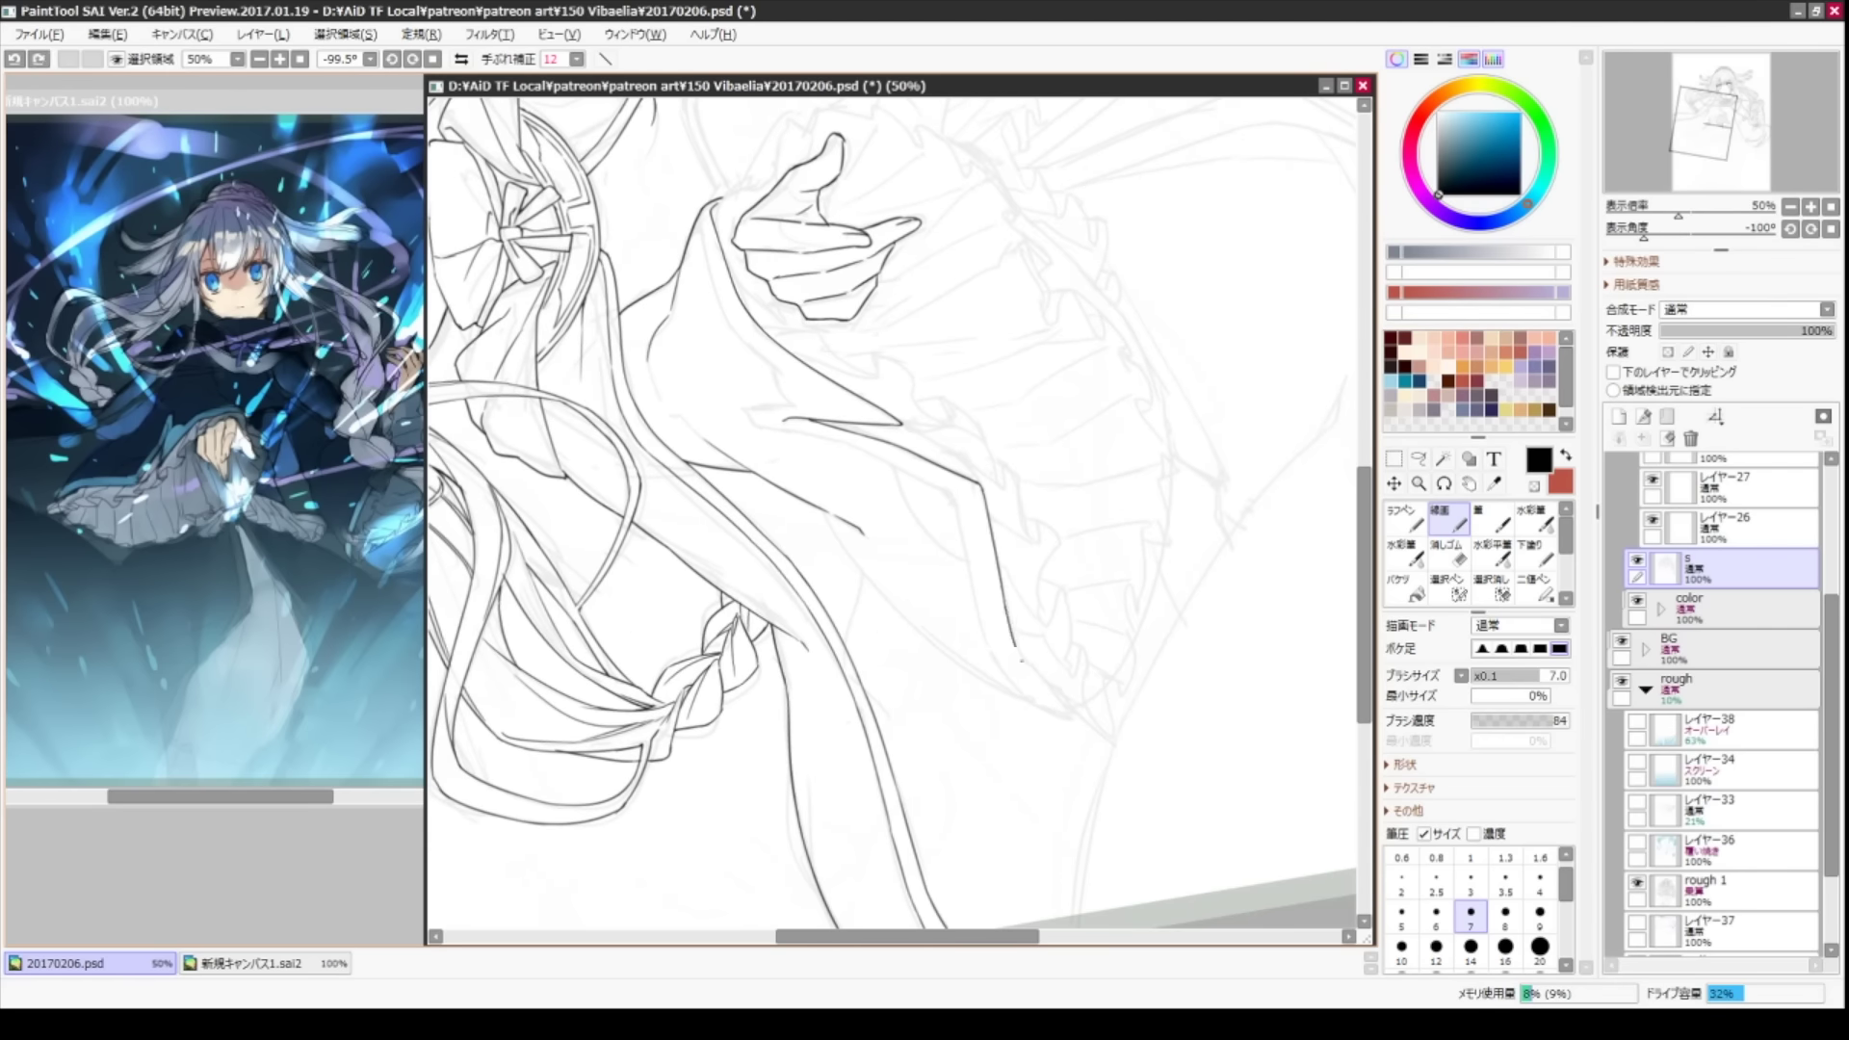
{"action": "key", "text": "Delete"}
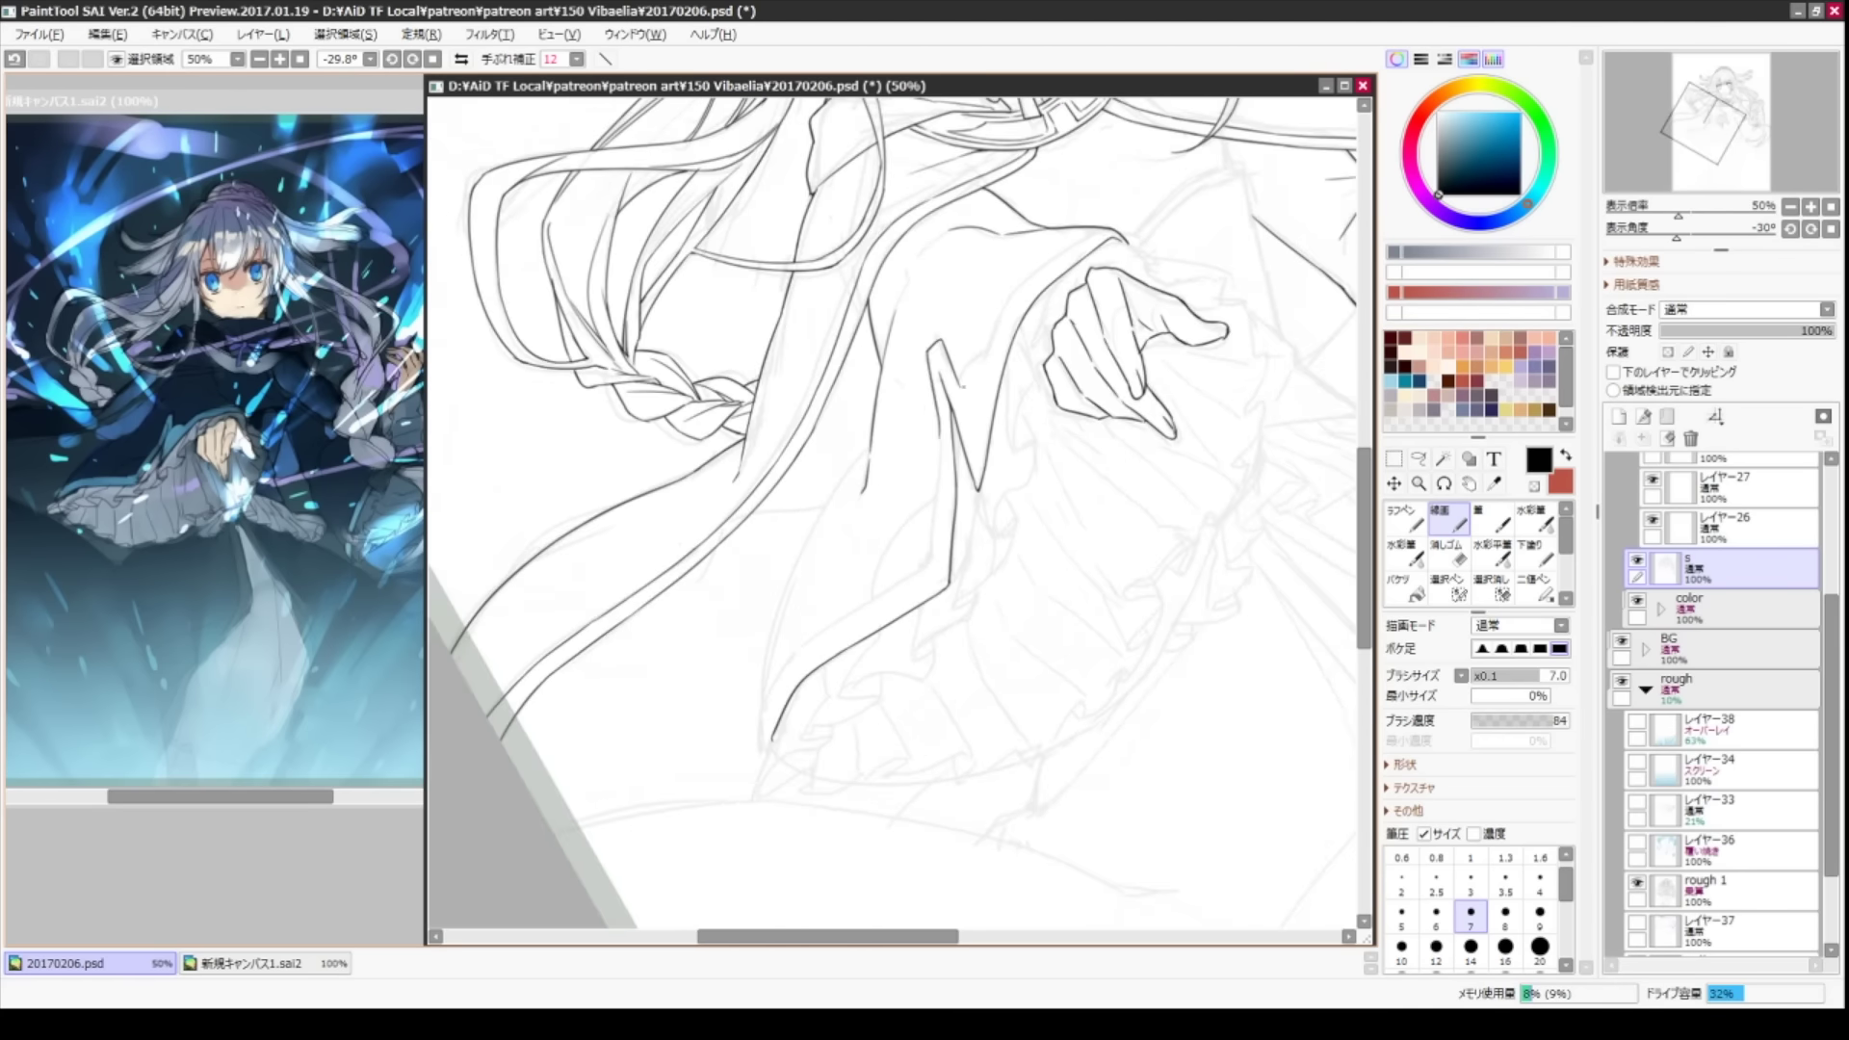
{"action": "key", "text": "End"}
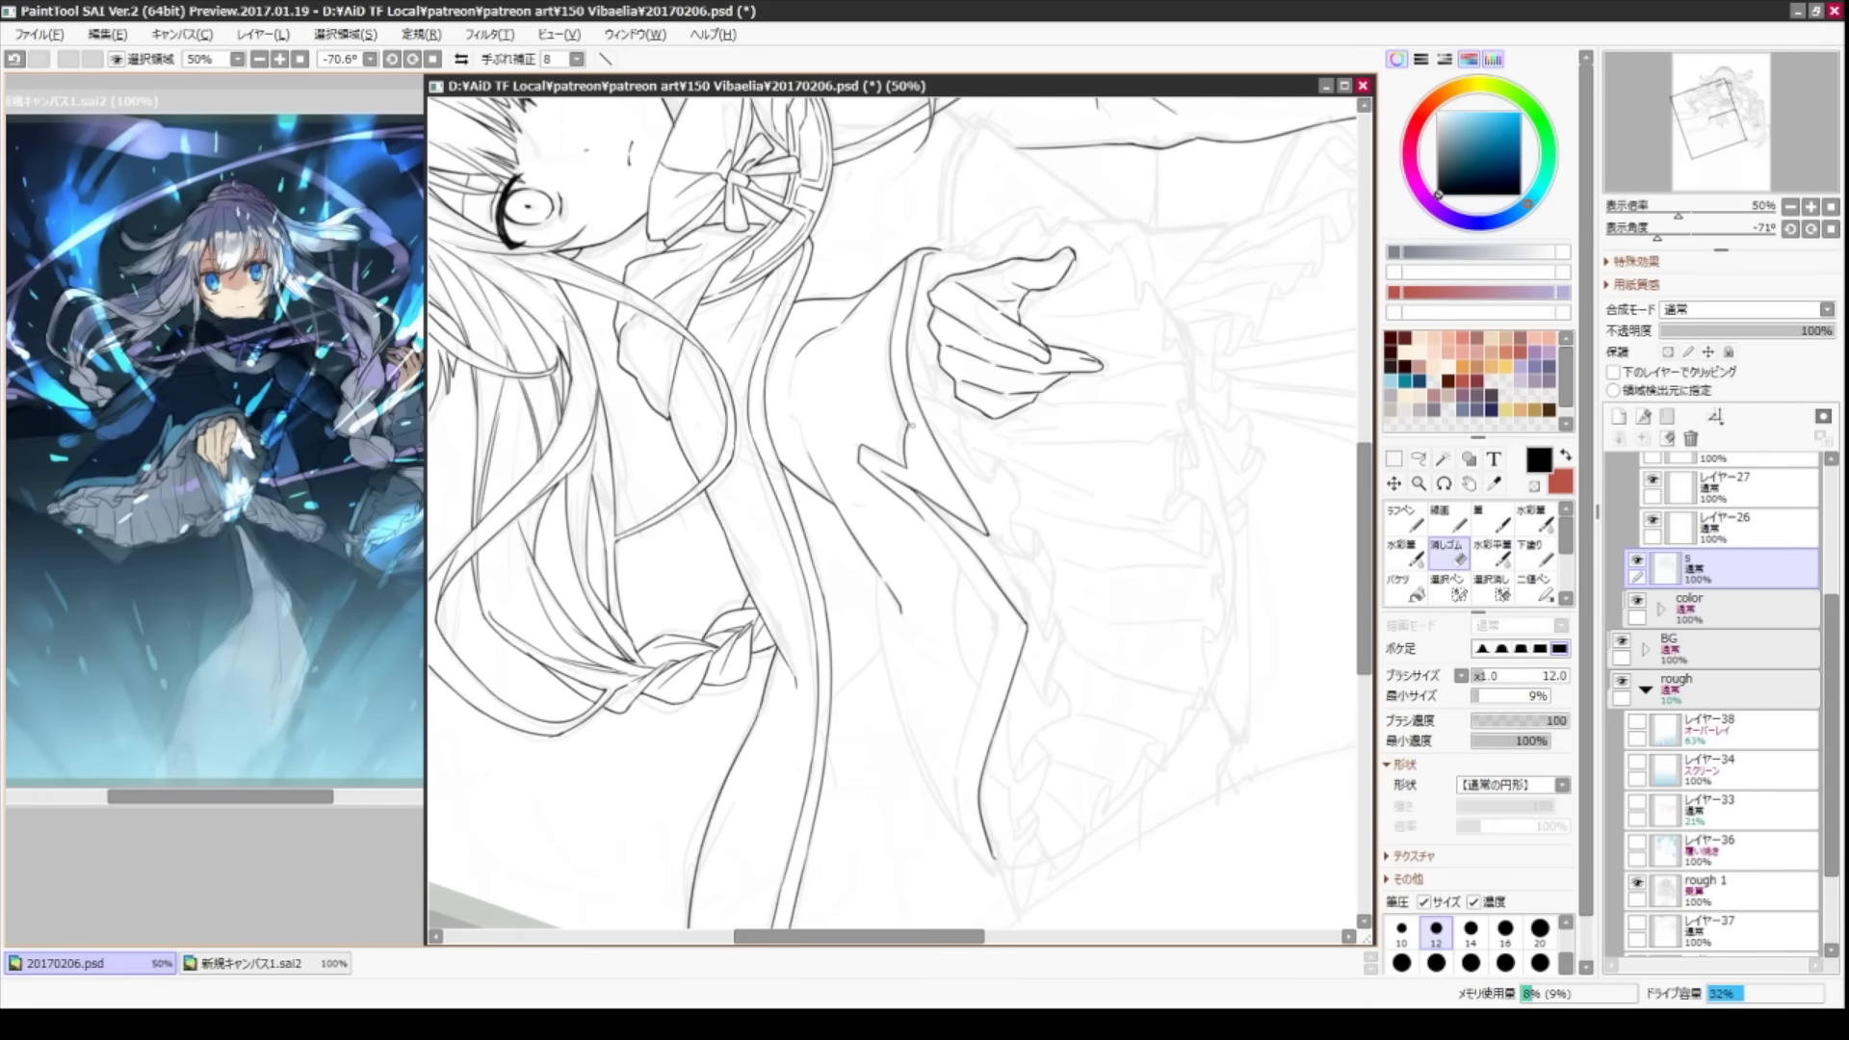
{"action": "key", "text": "Delete"}
{"action": "key", "text": "End"}
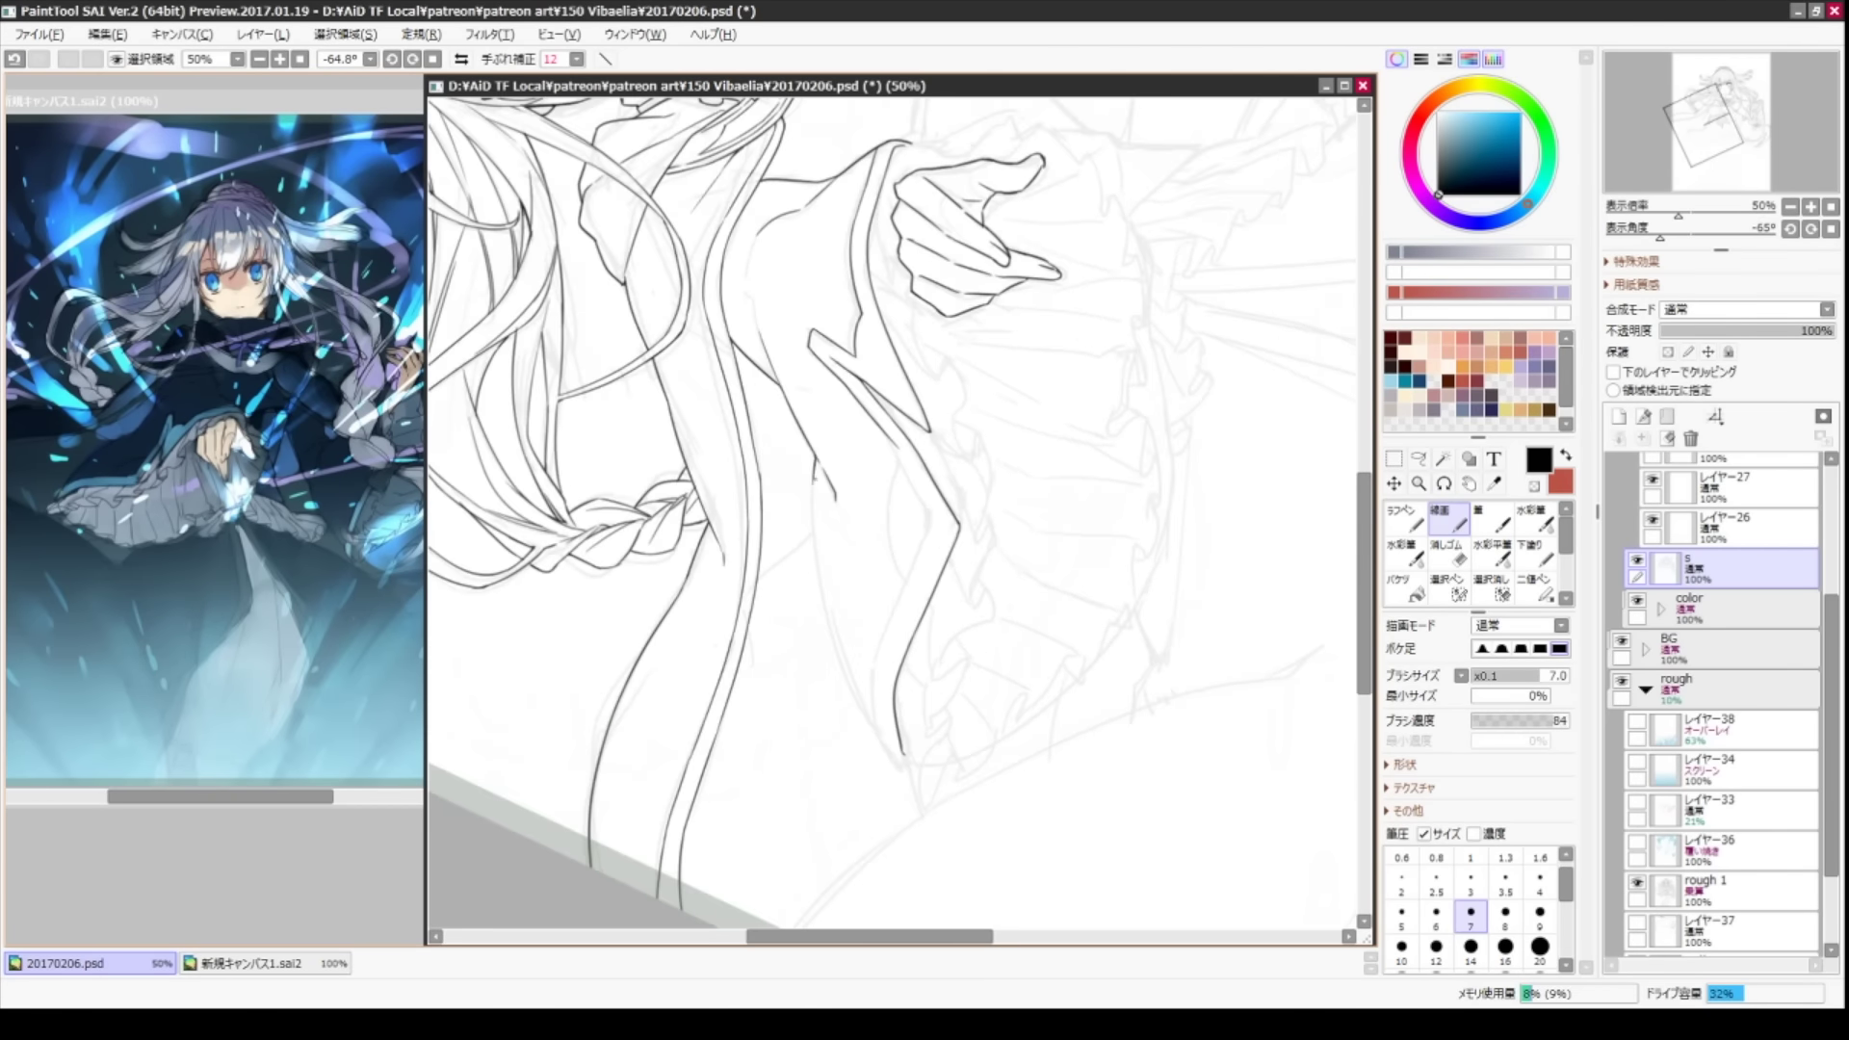
{"action": "key", "text": "End"}
{"action": "key", "text": "e"}
{"action": "key", "text": "n"}
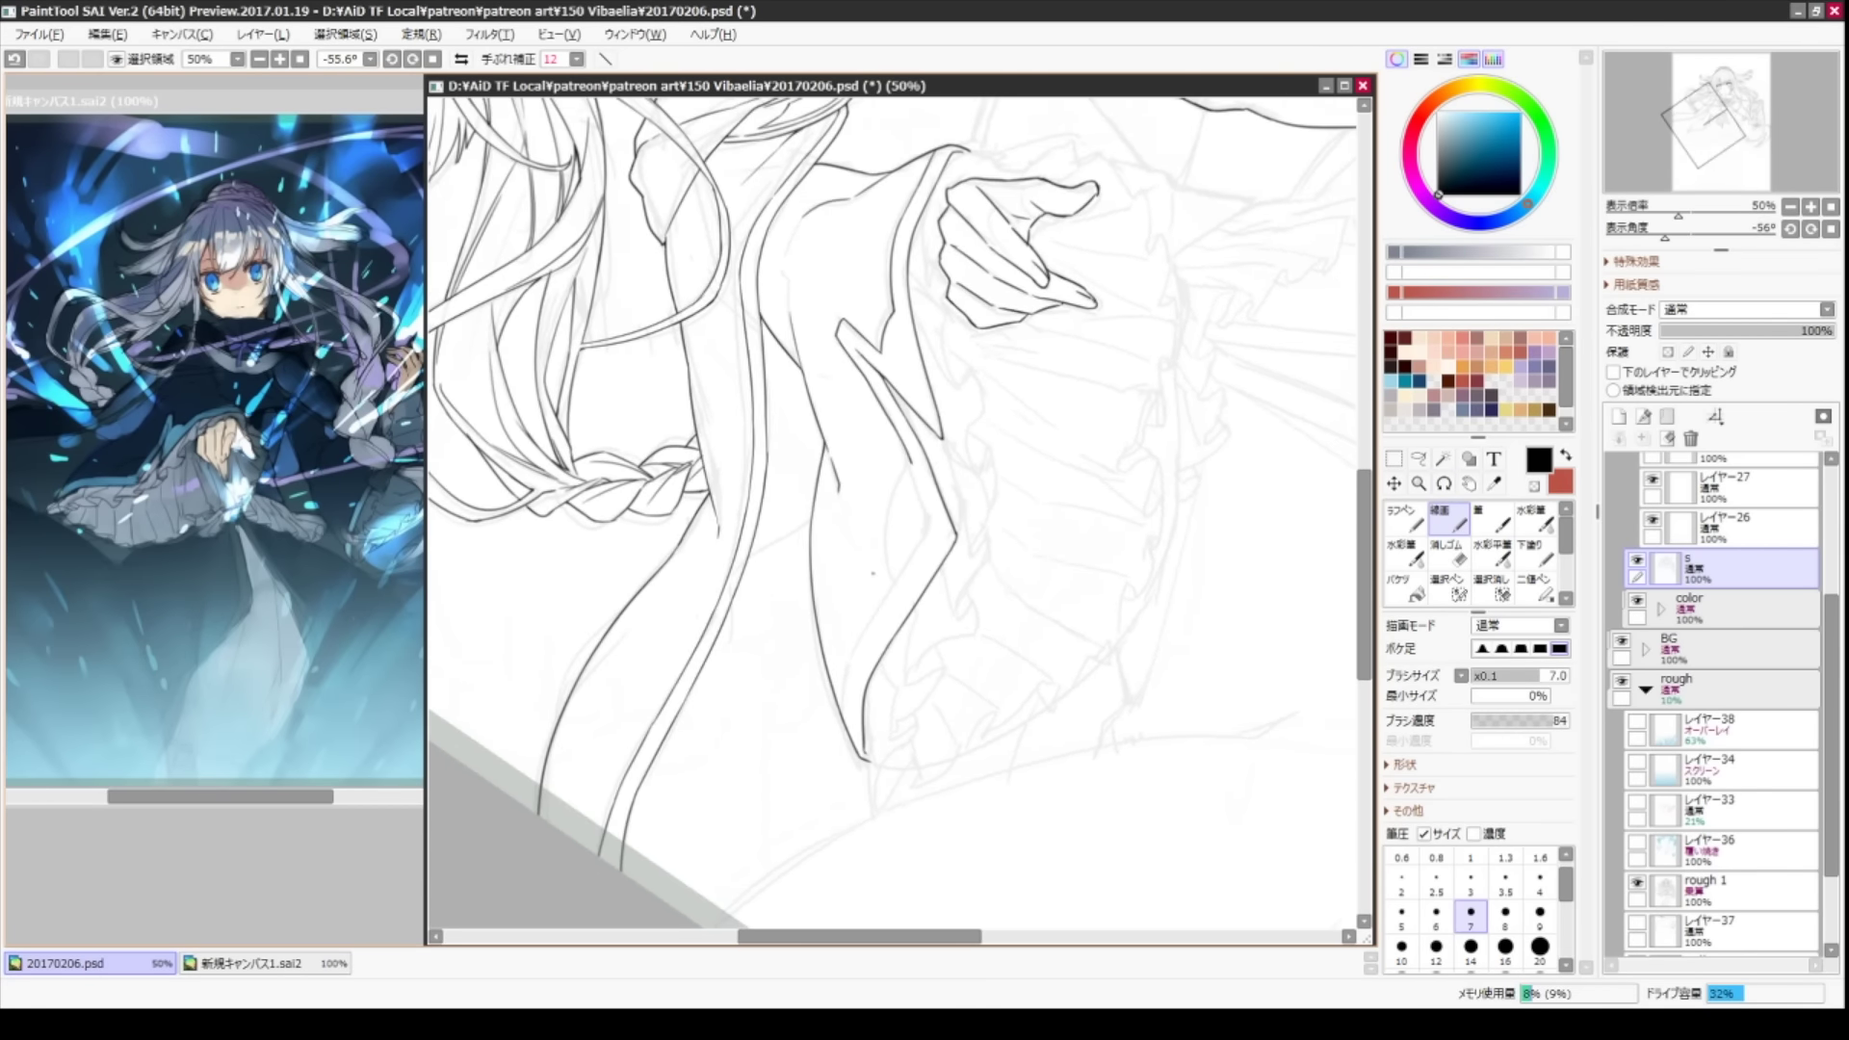
- Ink the trim line along the front sleeve's hem and the first ruffles between the zigzag fold and the hand
{"action": "key", "text": "Delete"}
{"action": "left_click_drag", "start_coordinate": [944, 508], "coordinate": [983, 682]}
{"action": "key", "text": "ctrl+z"}
{"action": "key", "text": "Delete"}
{"action": "mouse_move", "coordinate": [848, 578]}
{"action": "left_mouse_down"}
{"action": "mouse_move", "coordinate": [947, 480]}
{"action": "mouse_move", "coordinate": [793, 510]}
{"action": "left_mouse_up"}
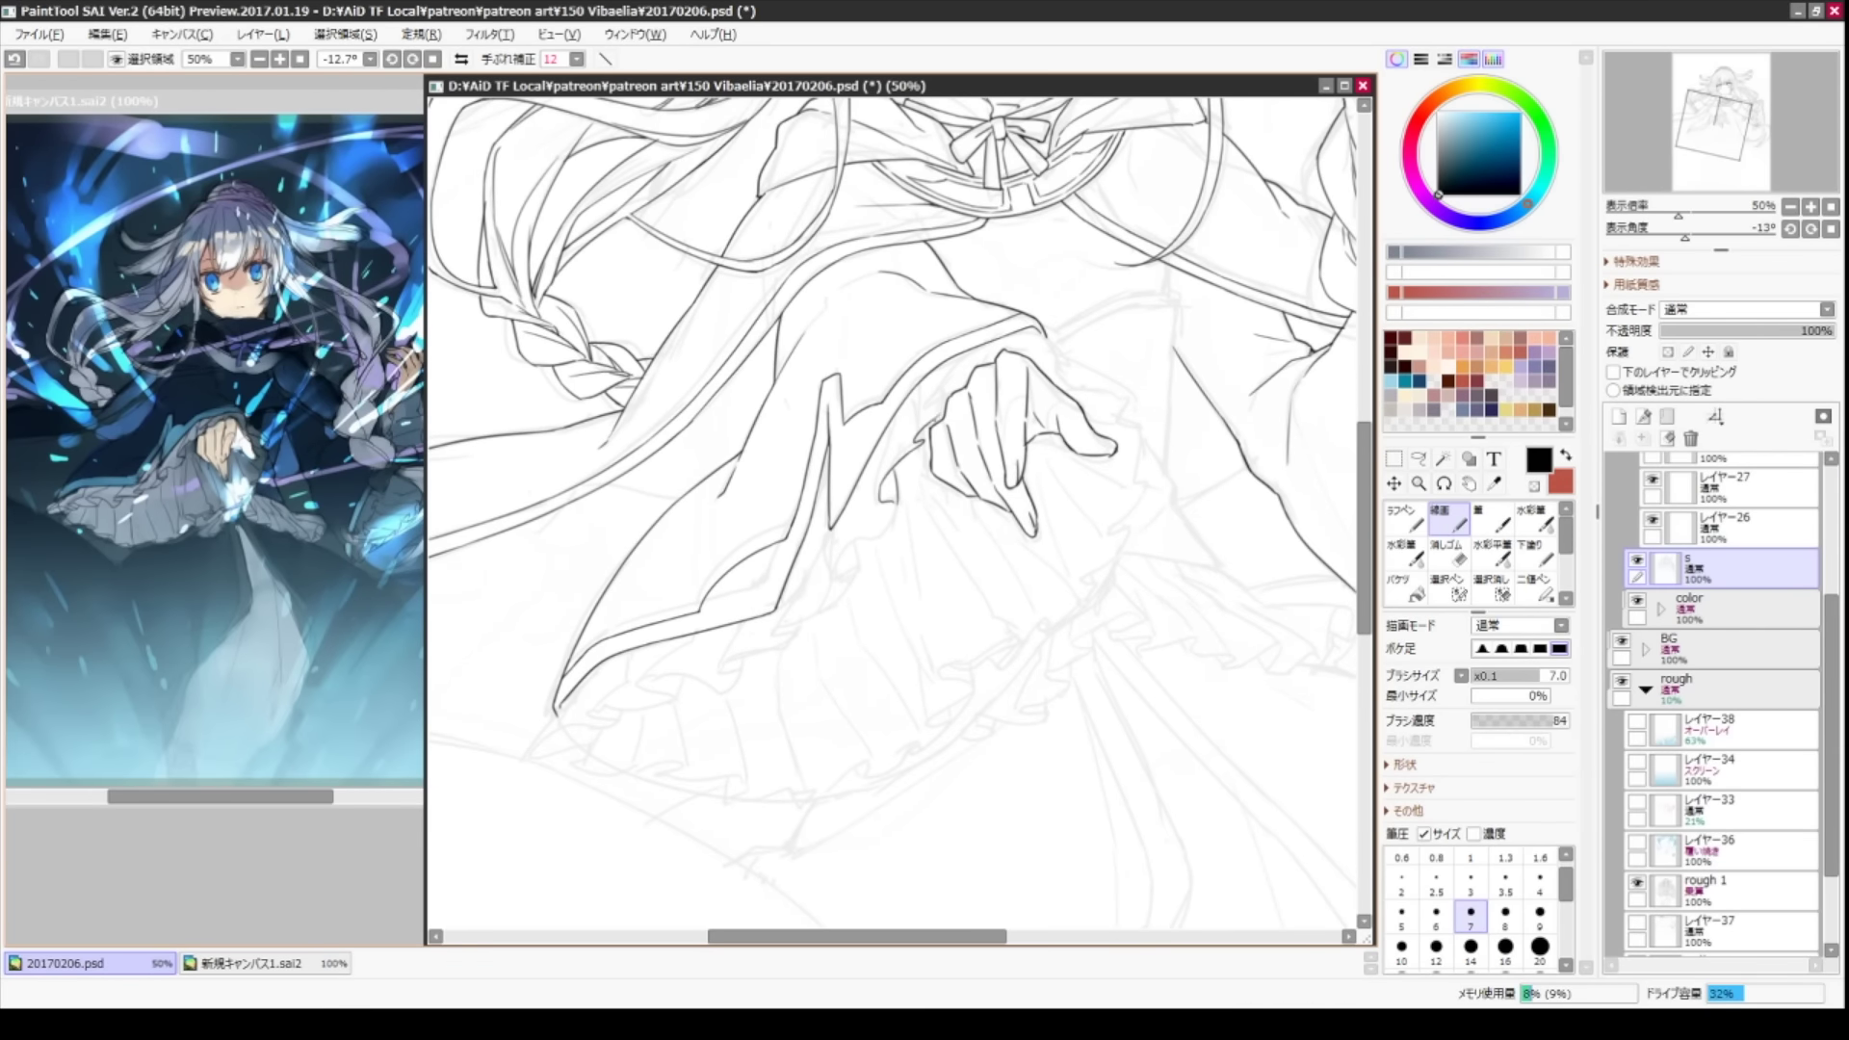
{"action": "left_click_drag", "start_coordinate": [945, 376], "coordinate": [994, 349]}
{"action": "left_click_drag", "start_coordinate": [501, 607], "coordinate": [660, 547]}
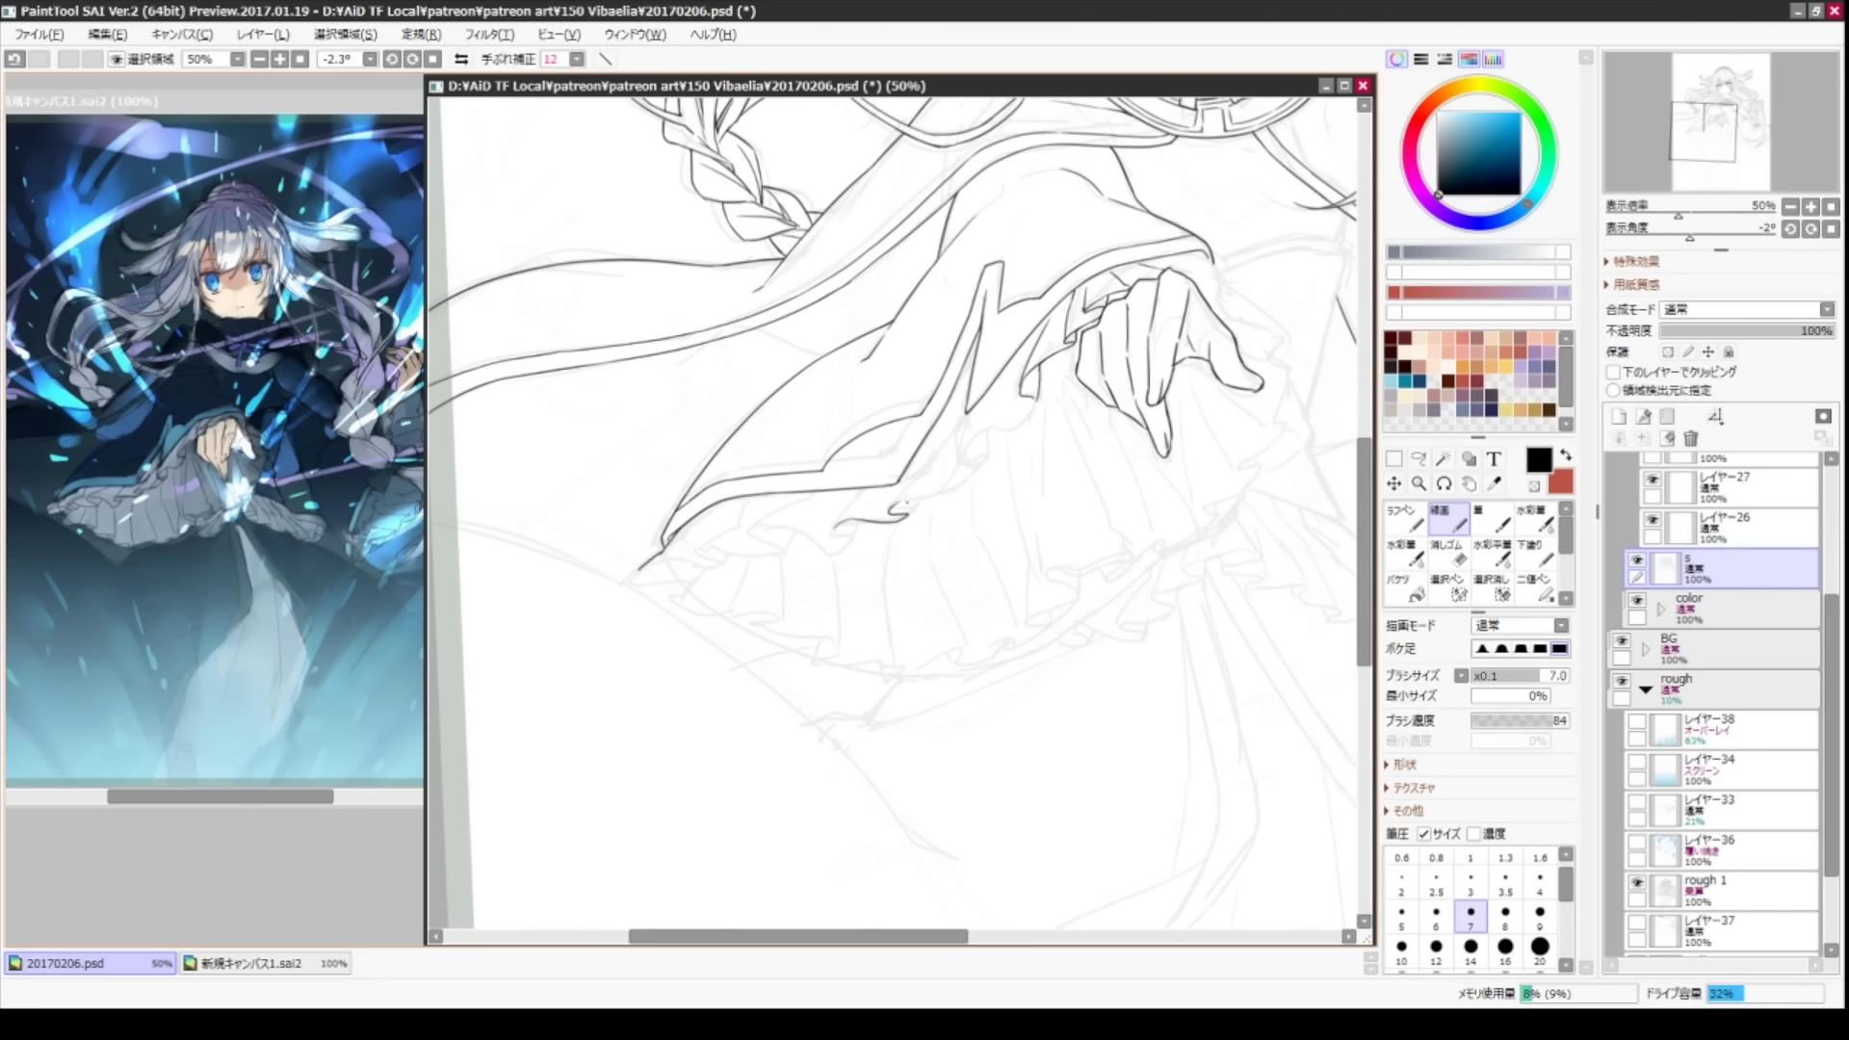
{"action": "key", "text": "ctrl+z"}
{"action": "mouse_move", "coordinate": [896, 505]}
{"action": "left_mouse_down"}
{"action": "mouse_move", "coordinate": [962, 485]}
{"action": "mouse_move", "coordinate": [1032, 408]}
{"action": "left_mouse_up"}
{"action": "key", "text": "ctrl+z"}
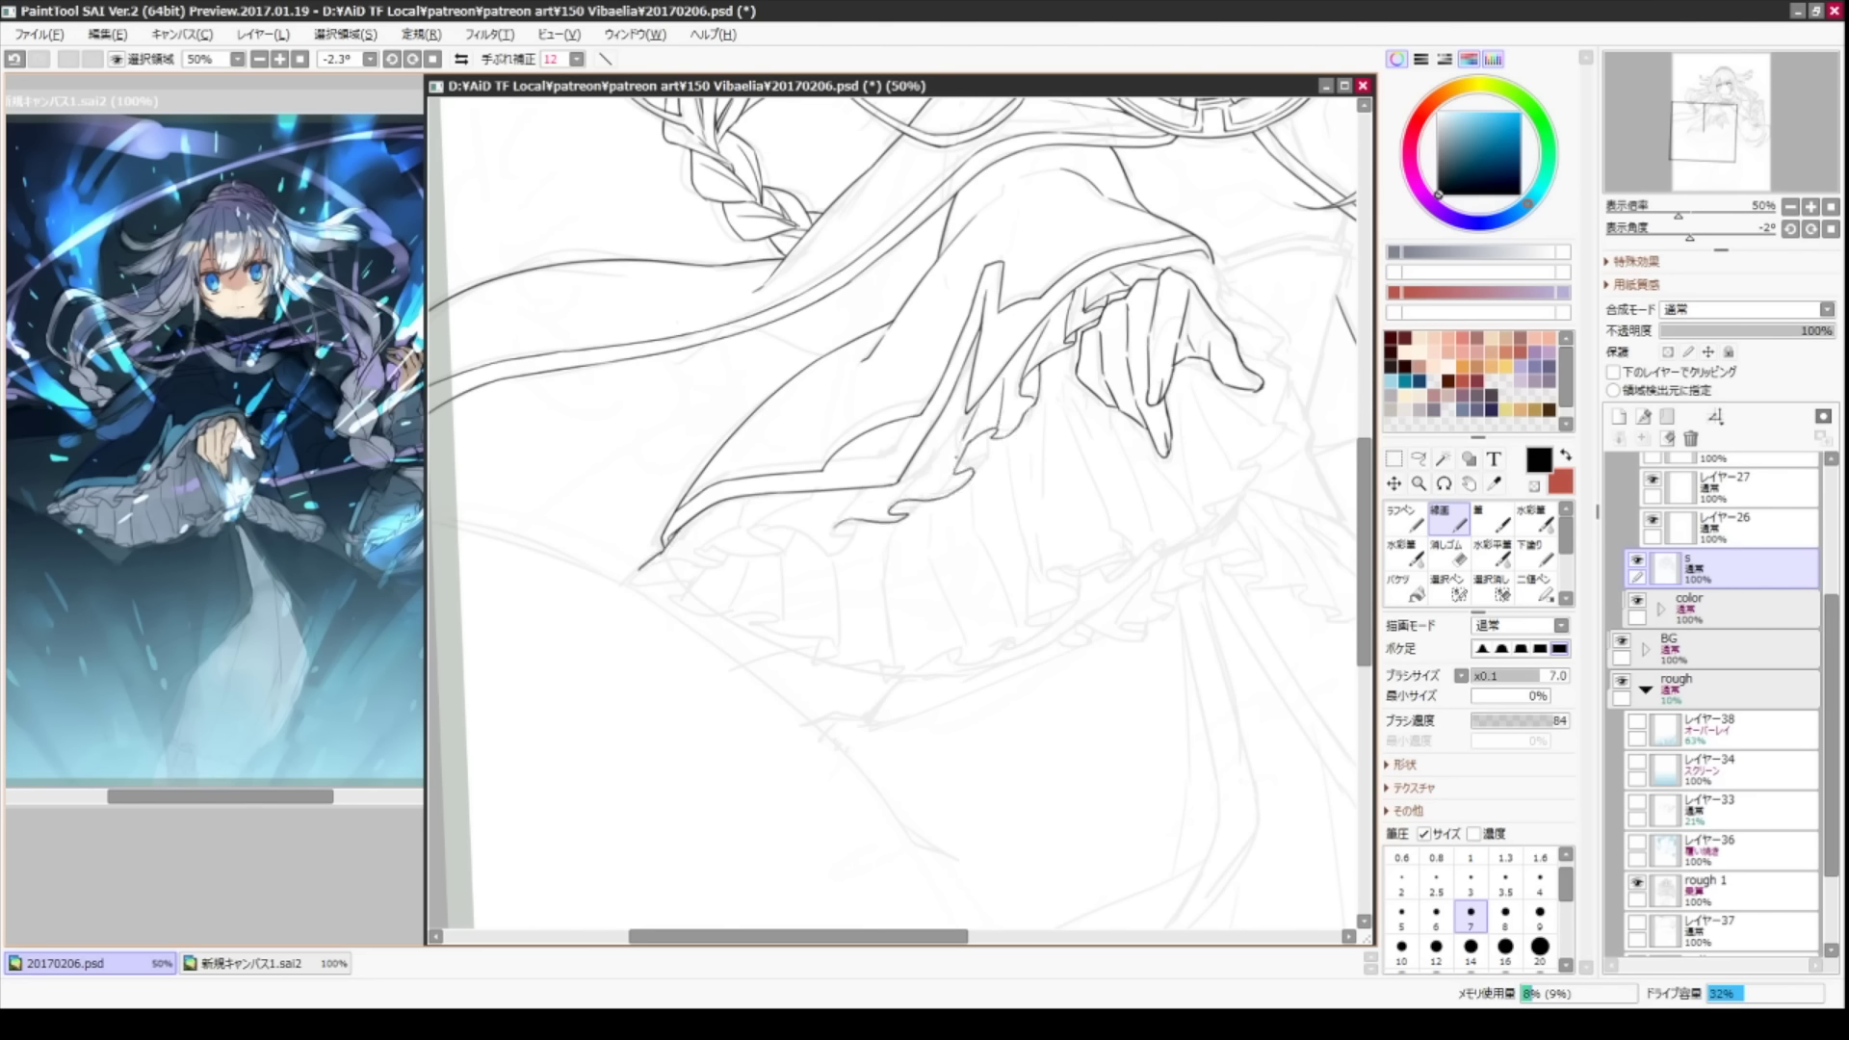
- Ink the ruffles under the front sleeve's hem out to its pointed end, with the first pleats there
{"action": "left_click_drag", "start_coordinate": [954, 468], "coordinate": [985, 433]}
{"action": "mouse_move", "coordinate": [948, 436]}
{"action": "left_mouse_down"}
{"action": "mouse_move", "coordinate": [893, 506]}
{"action": "mouse_move", "coordinate": [907, 517]}
{"action": "left_mouse_up"}
{"action": "mouse_move", "coordinate": [867, 482]}
{"action": "left_mouse_down"}
{"action": "mouse_move", "coordinate": [790, 510]}
{"action": "mouse_move", "coordinate": [742, 595]}
{"action": "mouse_move", "coordinate": [866, 386]}
{"action": "left_mouse_up"}
{"action": "key", "text": "ctrl+z"}
{"action": "key", "text": "ctrl+z"}
{"action": "left_click_drag", "start_coordinate": [725, 346], "coordinate": [751, 433]}
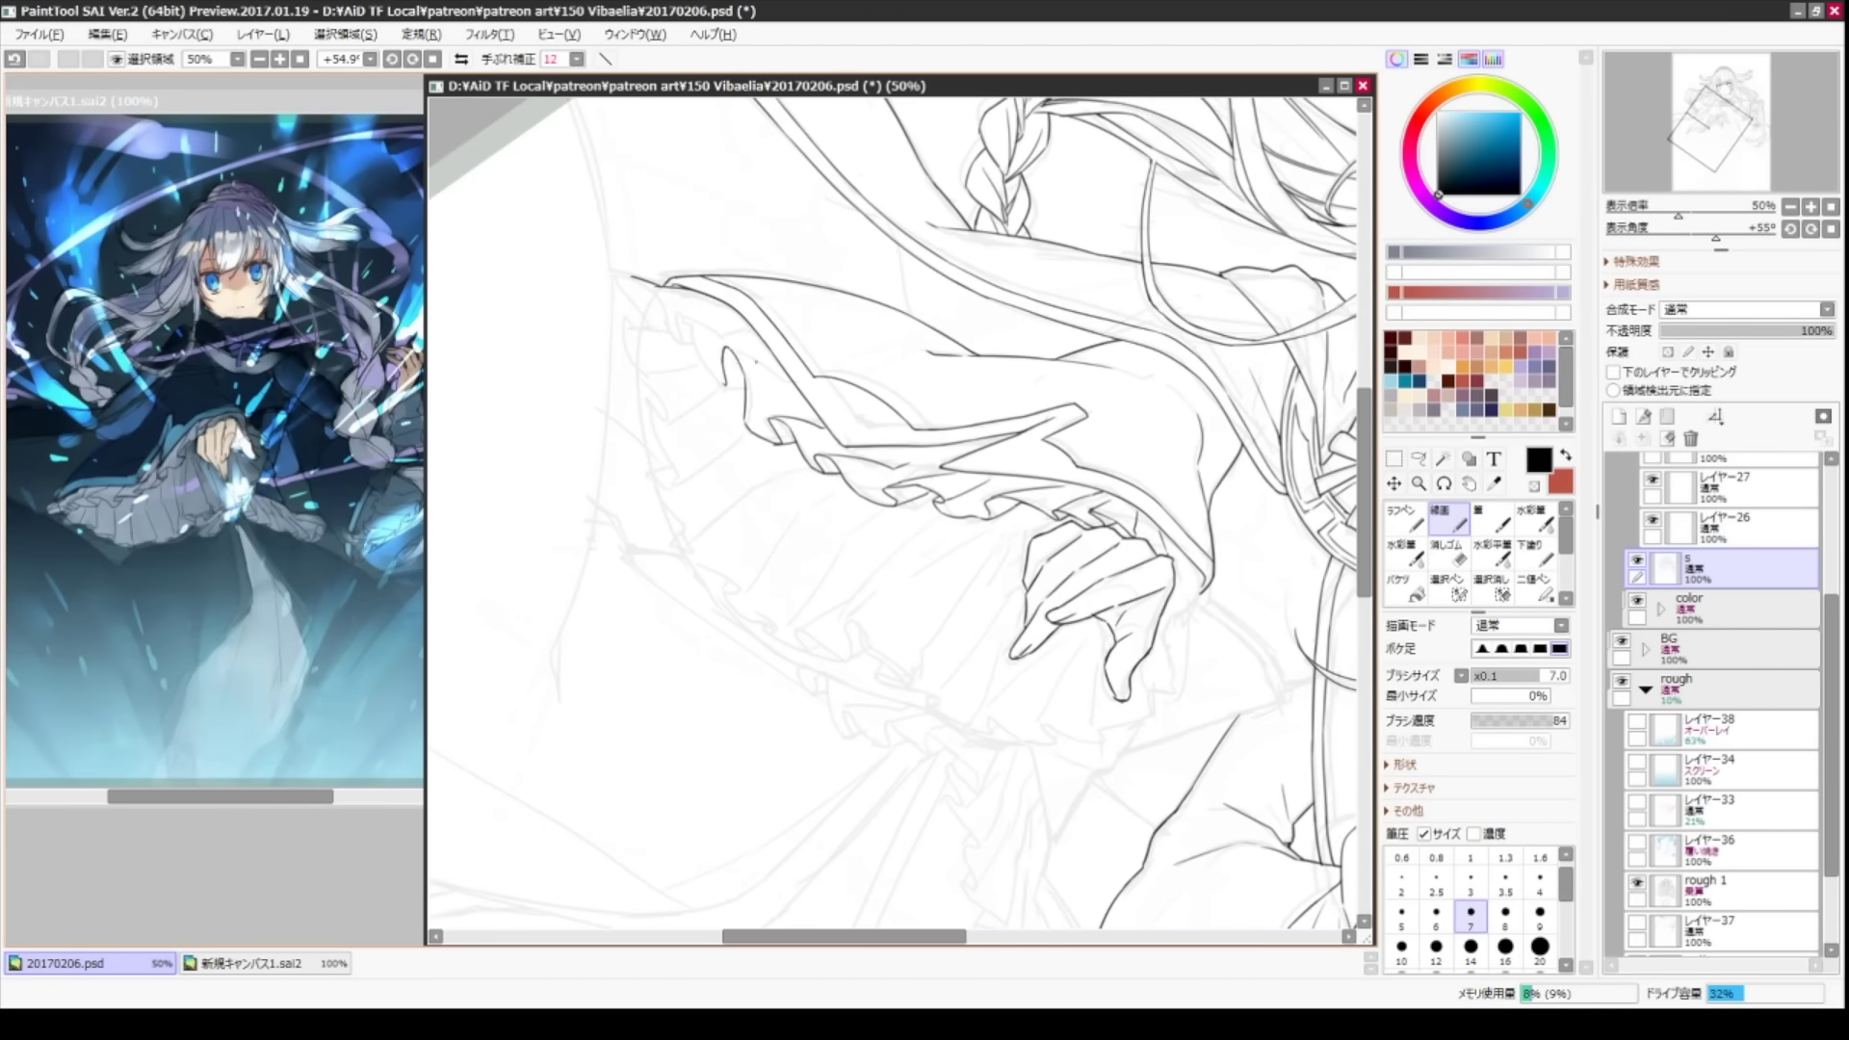
{"action": "mouse_move", "coordinate": [867, 433]}
{"action": "left_mouse_down"}
{"action": "mouse_move", "coordinate": [895, 530]}
{"action": "mouse_move", "coordinate": [819, 433]}
{"action": "mouse_move", "coordinate": [847, 414]}
{"action": "left_mouse_up"}
{"action": "key", "text": "ctrl+z"}
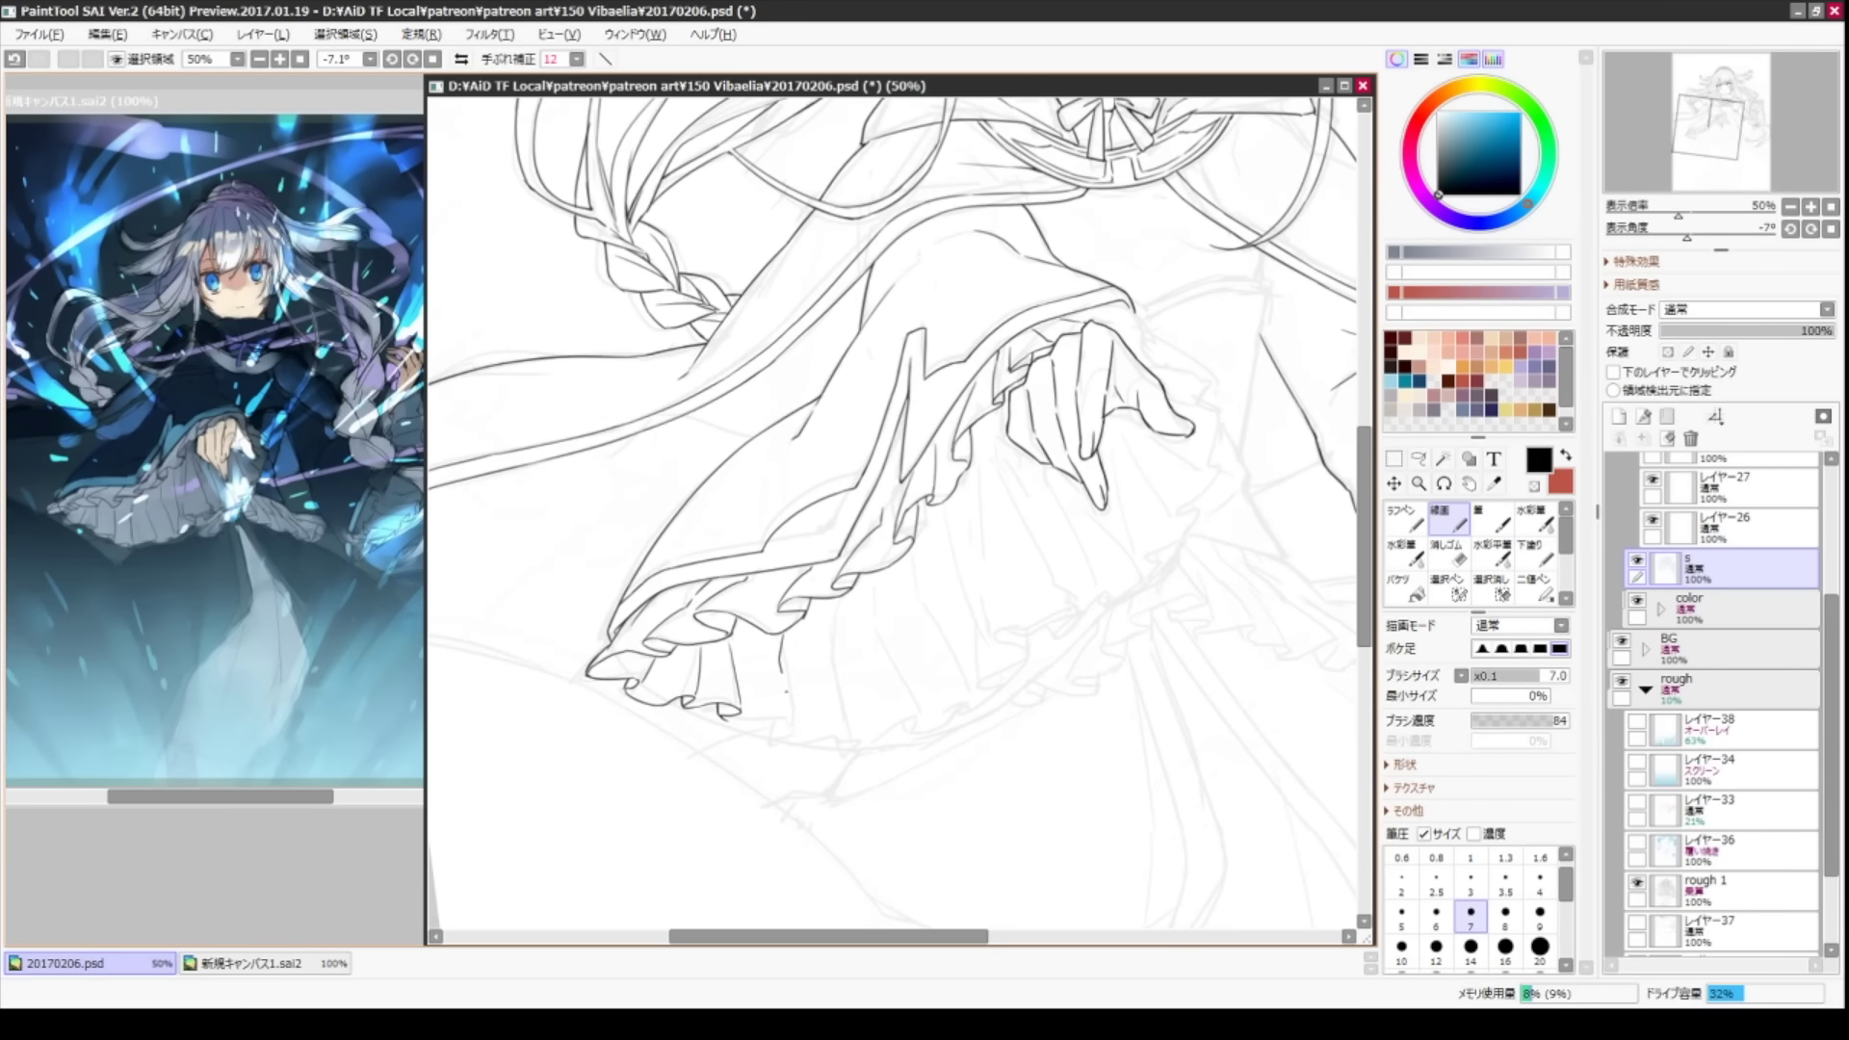
- Extend the front cuff's wavy lower hem and ink the ruffles wrapping around the far side of the hand
{"action": "left_click_drag", "start_coordinate": [823, 602], "coordinate": [843, 730]}
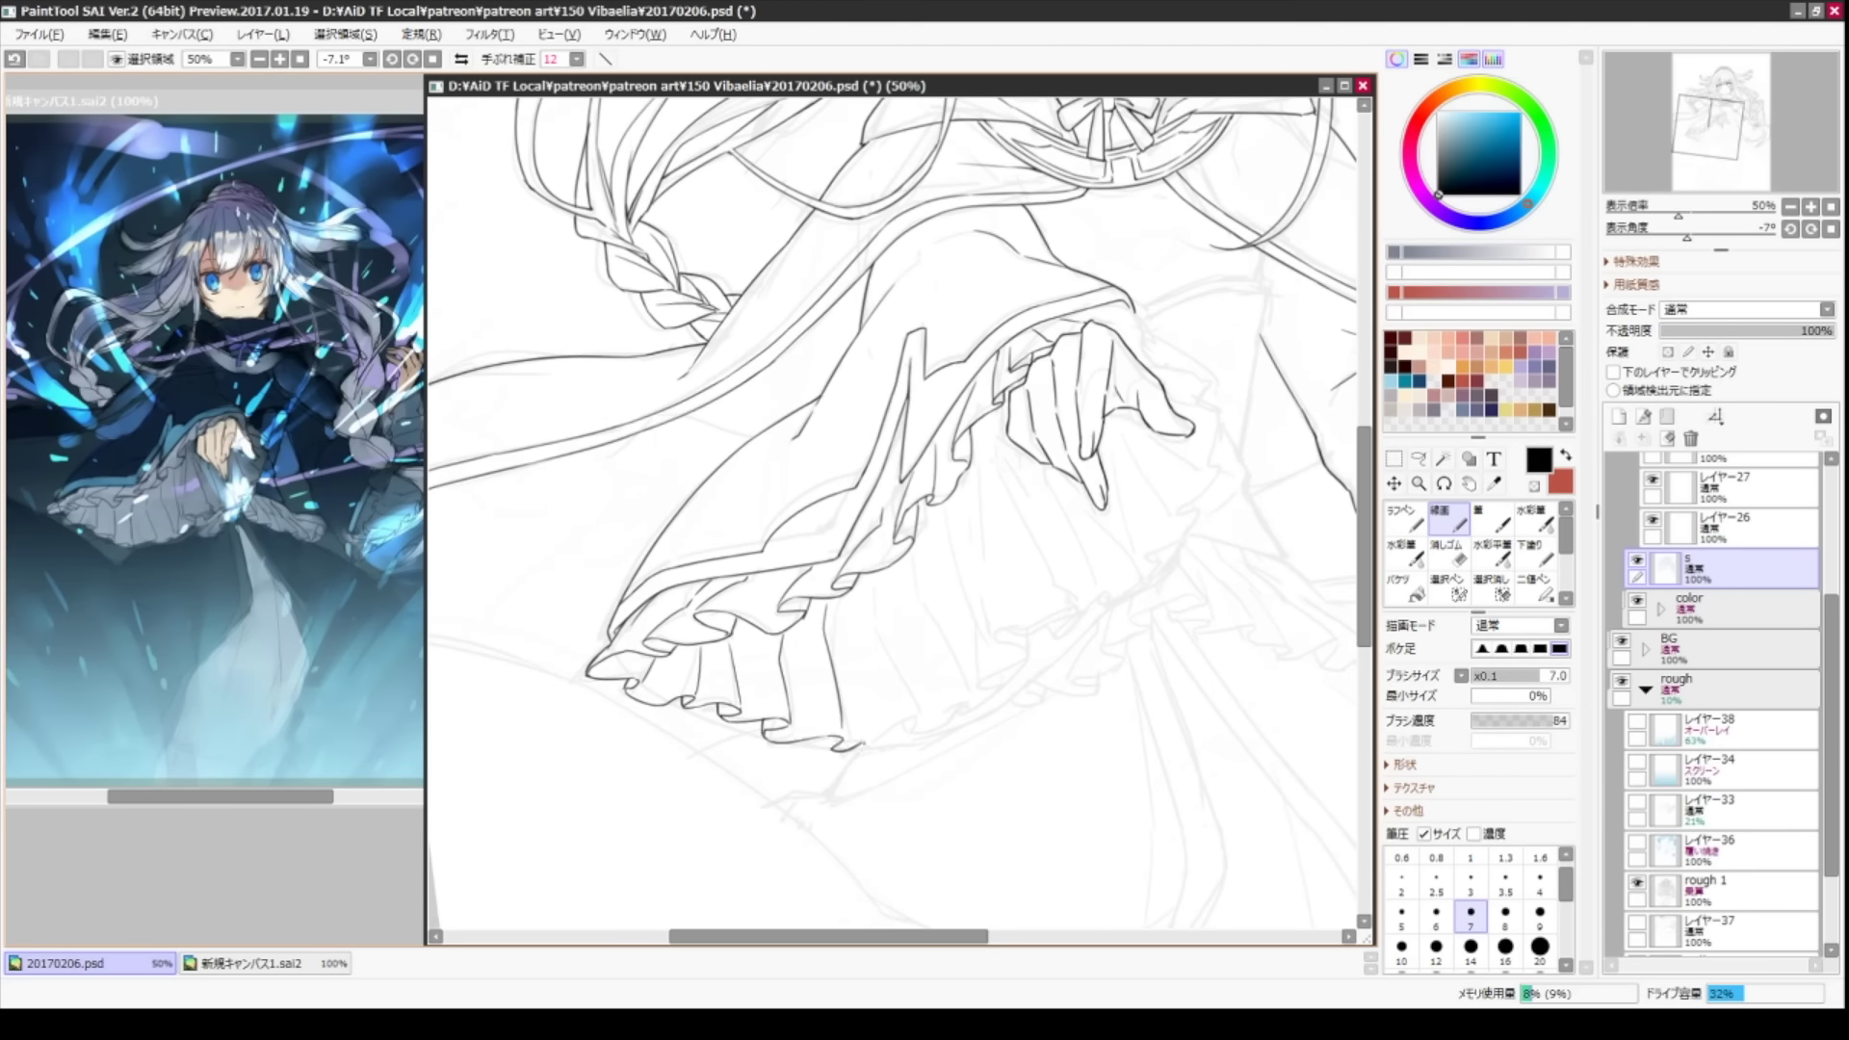
{"action": "left_click_drag", "start_coordinate": [847, 415], "coordinate": [896, 501]}
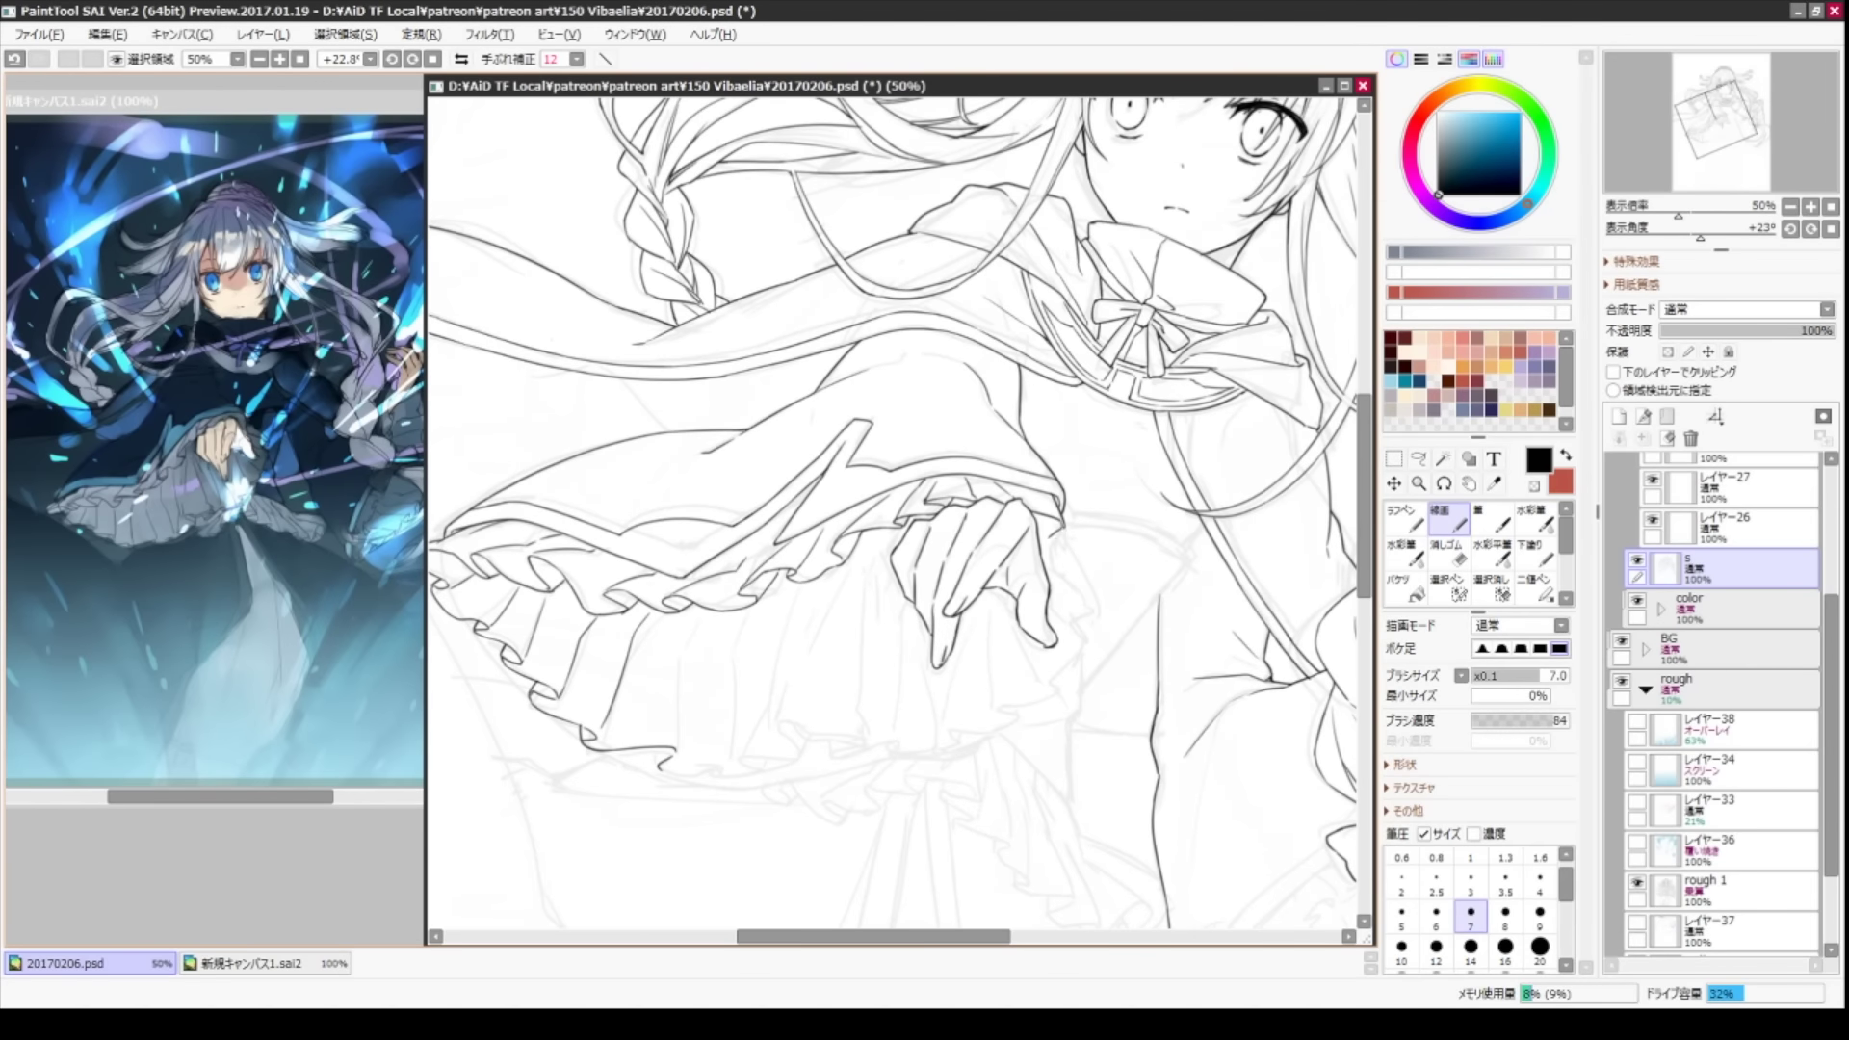
{"action": "left_click_drag", "start_coordinate": [1037, 516], "coordinate": [1083, 611]}
{"action": "left_click_drag", "start_coordinate": [867, 530], "coordinate": [862, 428]}
{"action": "left_click_drag", "start_coordinate": [1066, 513], "coordinate": [1085, 559]}
{"action": "left_click_drag", "start_coordinate": [1079, 553], "coordinate": [1029, 600]}
{"action": "key", "text": "ctrl+z"}
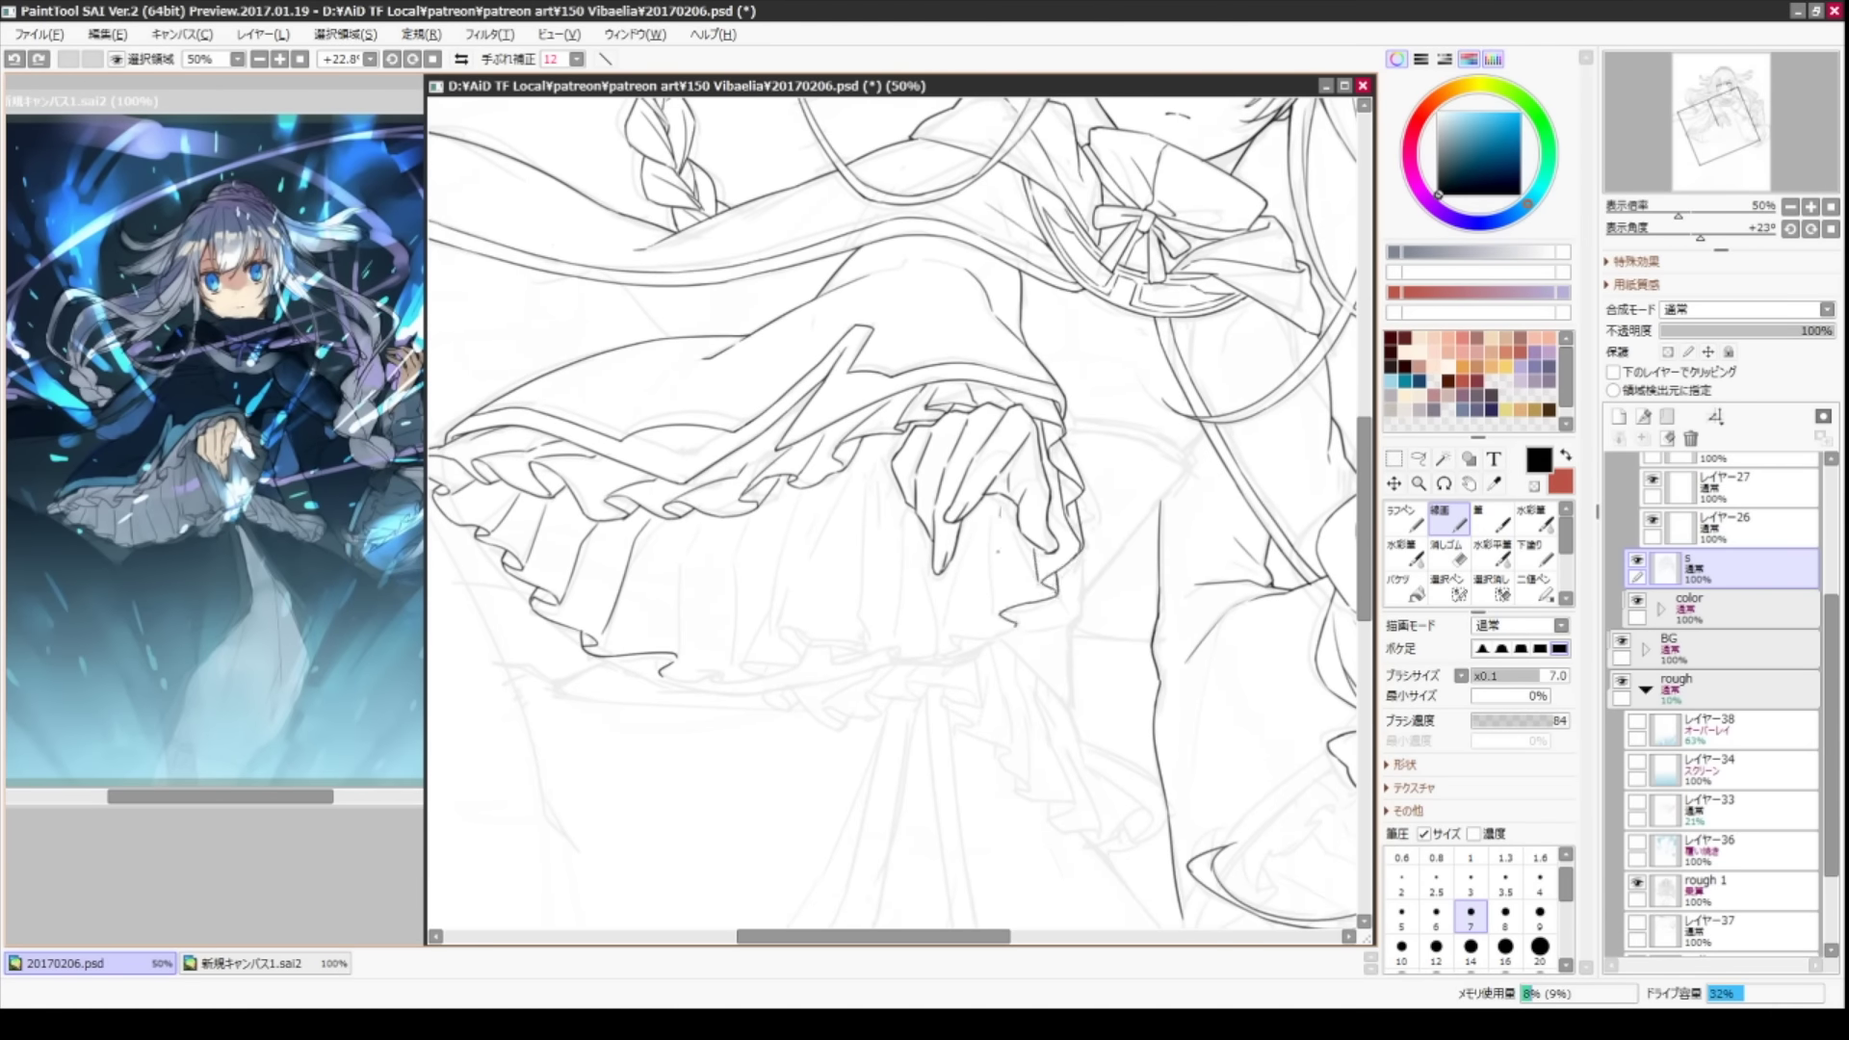
{"action": "left_click_drag", "start_coordinate": [1002, 520], "coordinate": [996, 615]}
- Ink the long vertical pleats and the remaining lower hem of the front sleeve's frilled cuff
{"action": "left_click_drag", "start_coordinate": [1700, 237], "coordinate": [1691, 237]}
{"action": "left_click_drag", "start_coordinate": [732, 587], "coordinate": [717, 724]}
{"action": "left_click_drag", "start_coordinate": [795, 594], "coordinate": [761, 720]}
{"action": "key", "text": "ctrl+z"}
{"action": "left_click_drag", "start_coordinate": [915, 522], "coordinate": [874, 667]}
{"action": "left_click_drag", "start_coordinate": [872, 644], "coordinate": [958, 674]}
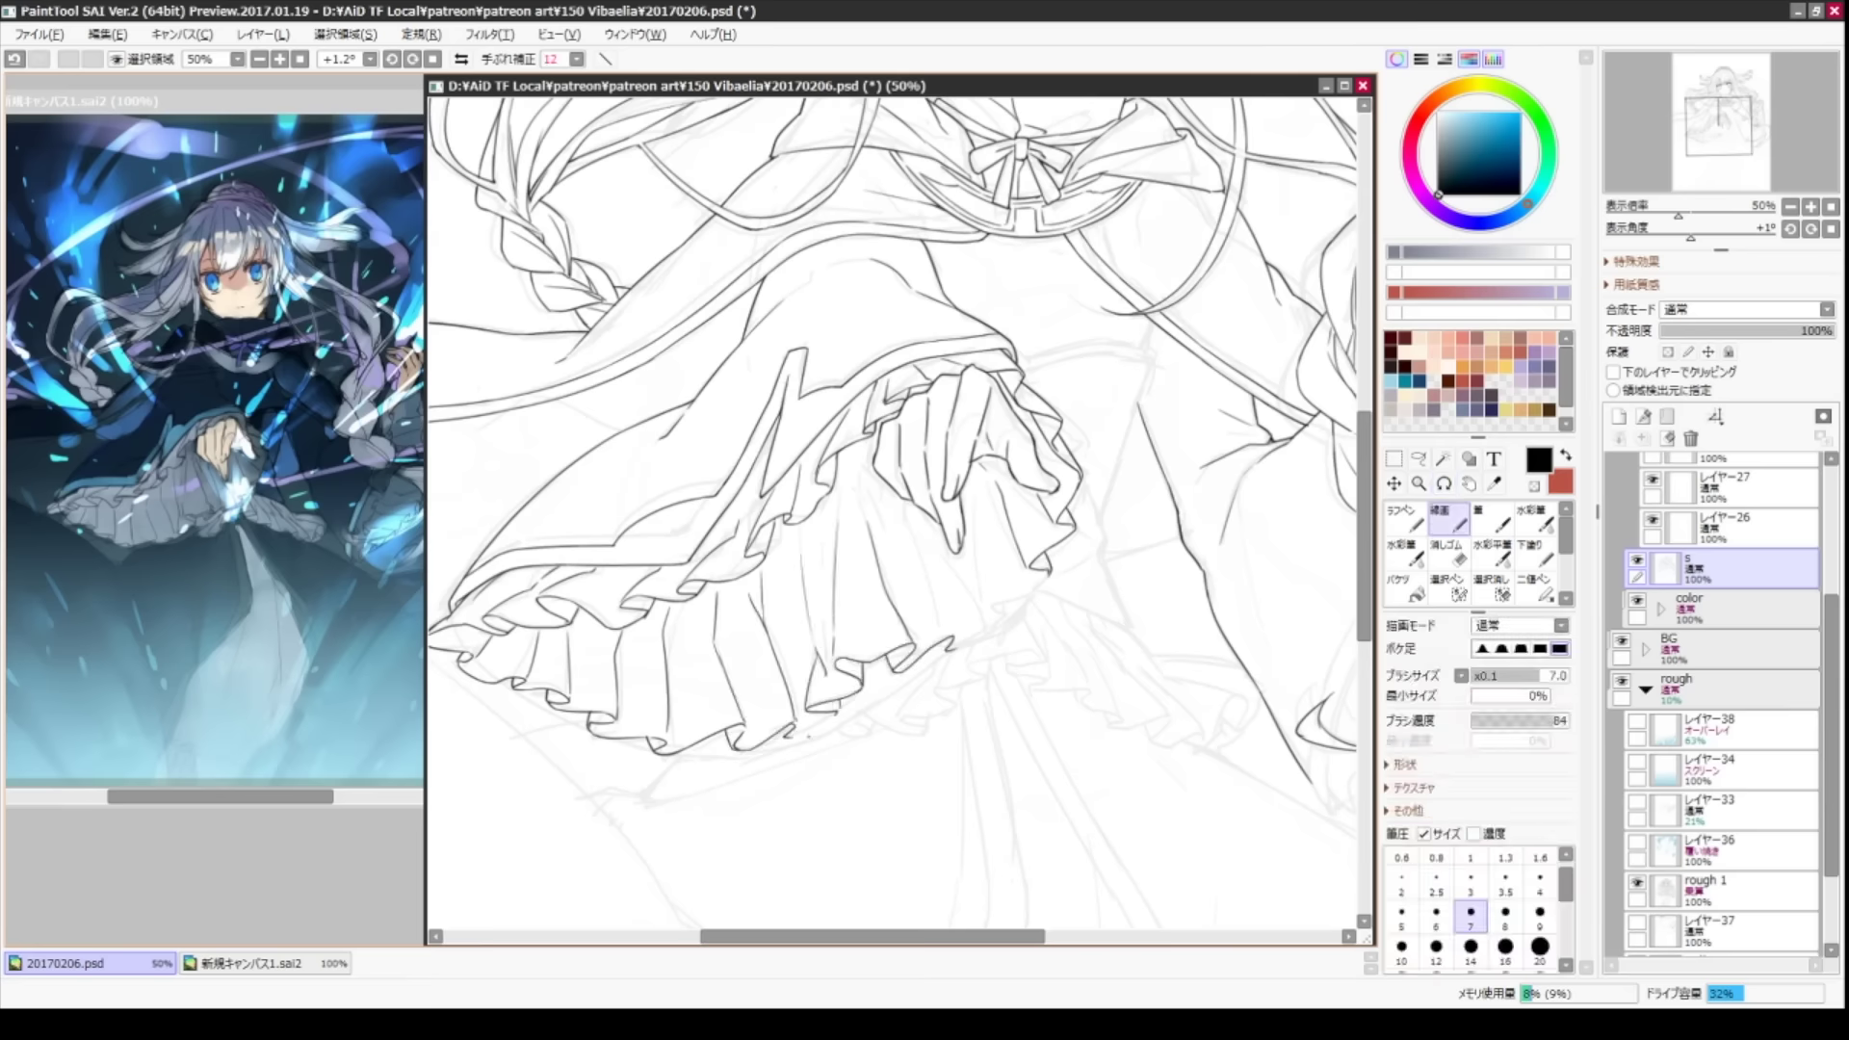
{"action": "mouse_move", "coordinate": [963, 462]}
{"action": "left_mouse_down"}
{"action": "mouse_move", "coordinate": [828, 520]}
{"action": "mouse_move", "coordinate": [770, 692]}
{"action": "left_mouse_up"}
{"action": "left_click_drag", "start_coordinate": [852, 614], "coordinate": [813, 678]}
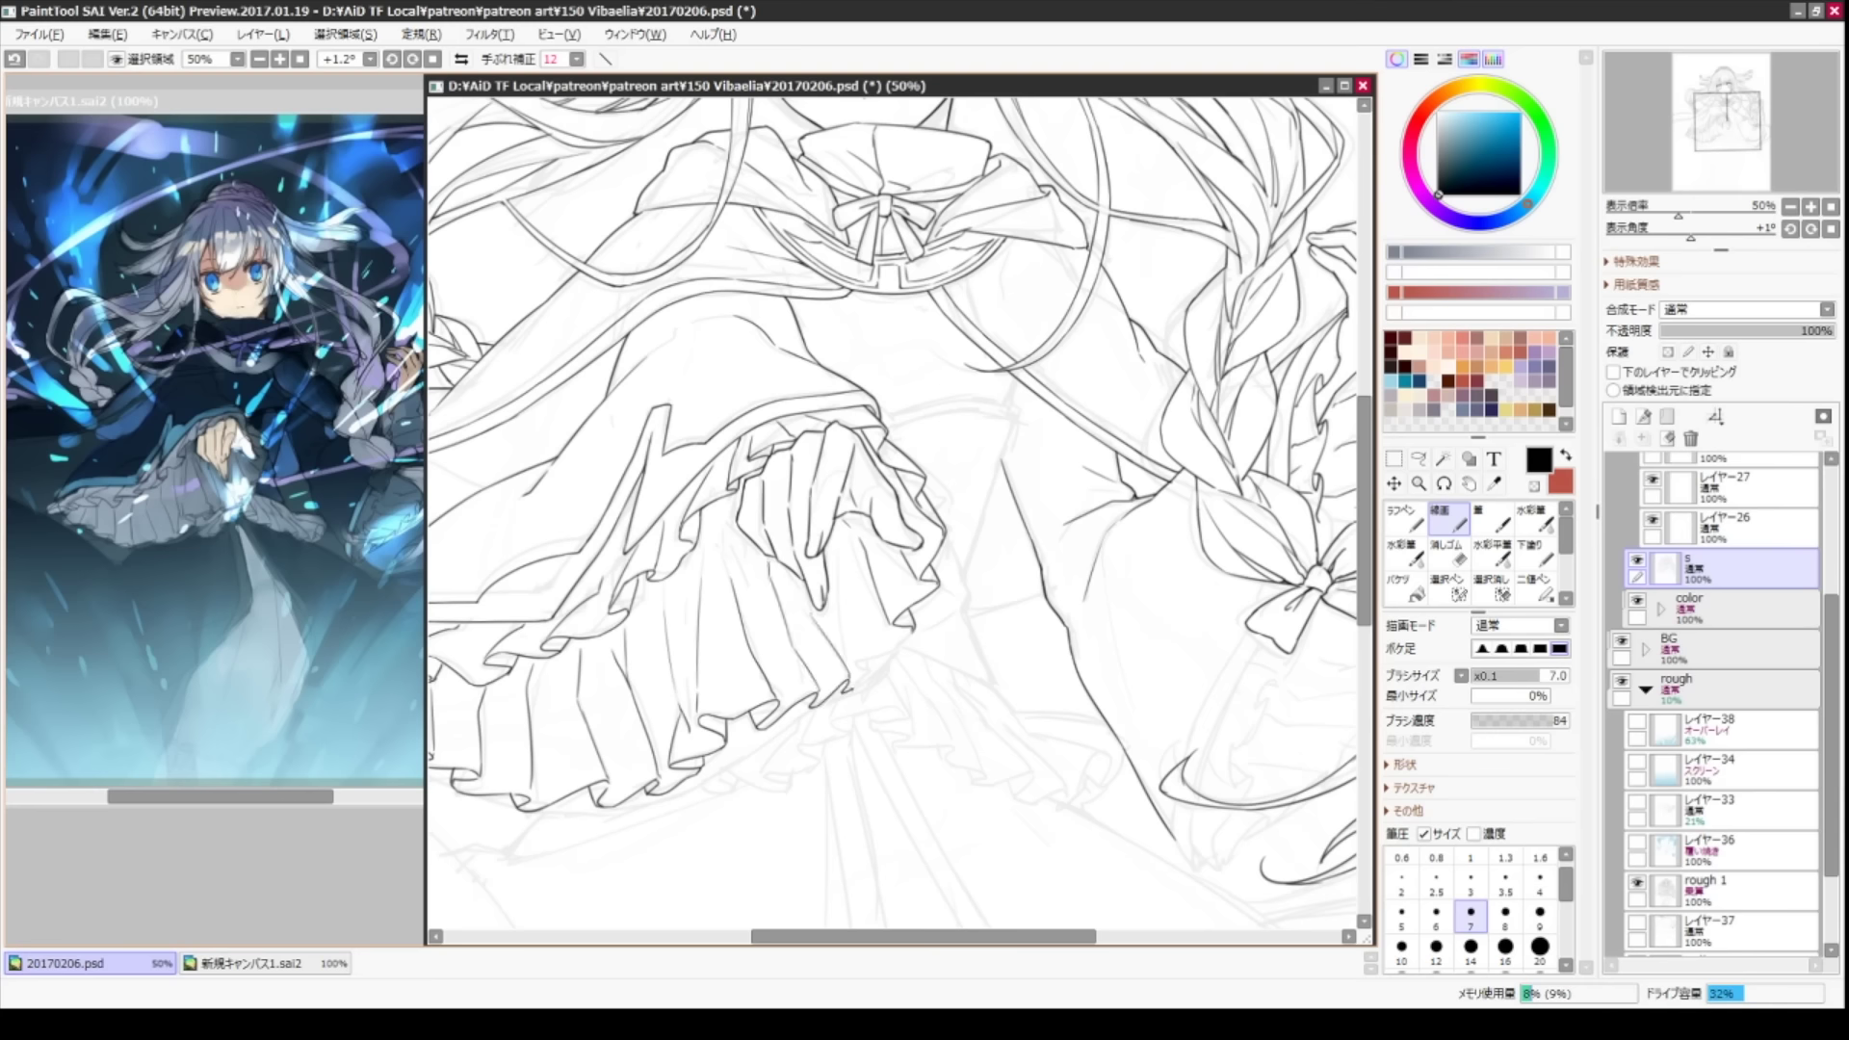
{"action": "mouse_move", "coordinate": [867, 481]}
{"action": "left_mouse_down"}
{"action": "mouse_move", "coordinate": [968, 496]}
{"action": "mouse_move", "coordinate": [1060, 578]}
{"action": "mouse_move", "coordinate": [771, 491]}
{"action": "mouse_move", "coordinate": [867, 366]}
{"action": "left_mouse_up"}
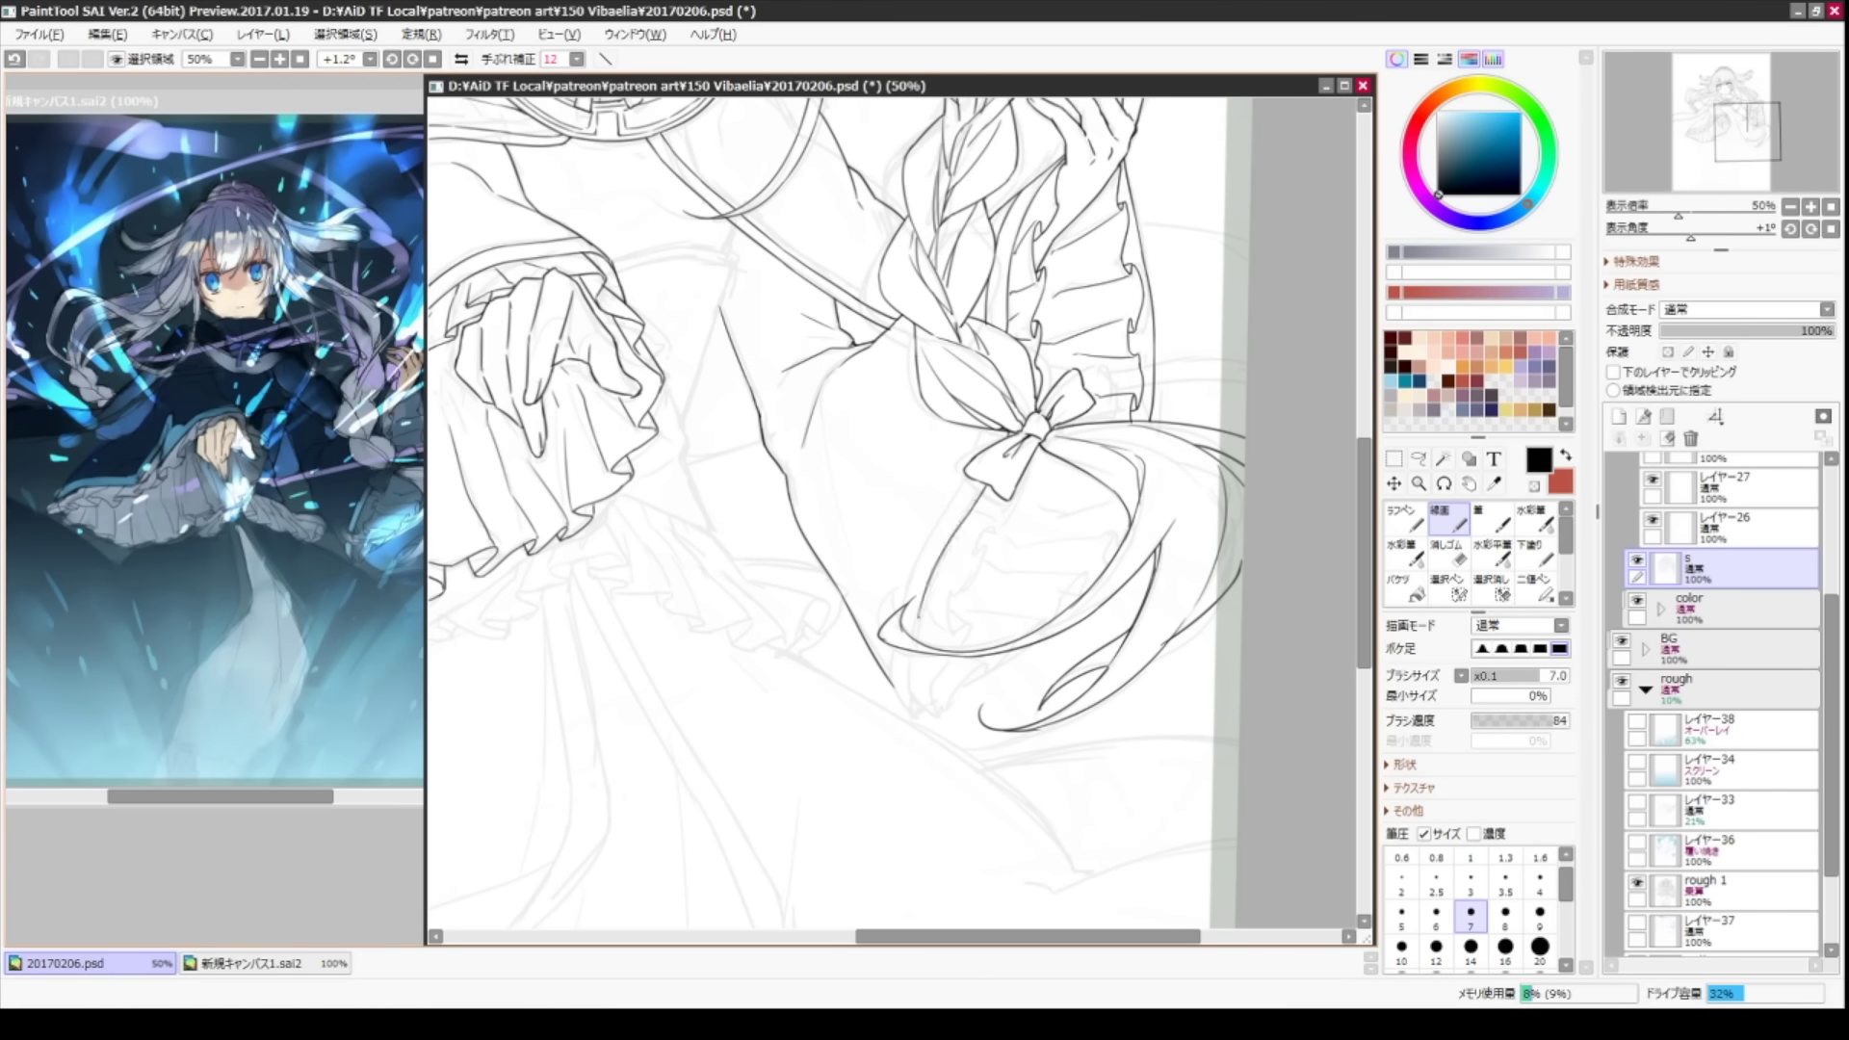
- Ink the trim and ruffled edge of the far sleeve's opening, from below the braid's bow to the sleeve tip
{"action": "scroll", "coordinate": [887, 510], "scroll_direction": "down", "scroll_amount": 1}
{"action": "scroll", "coordinate": [1087, 545], "scroll_direction": "up", "scroll_amount": 1}
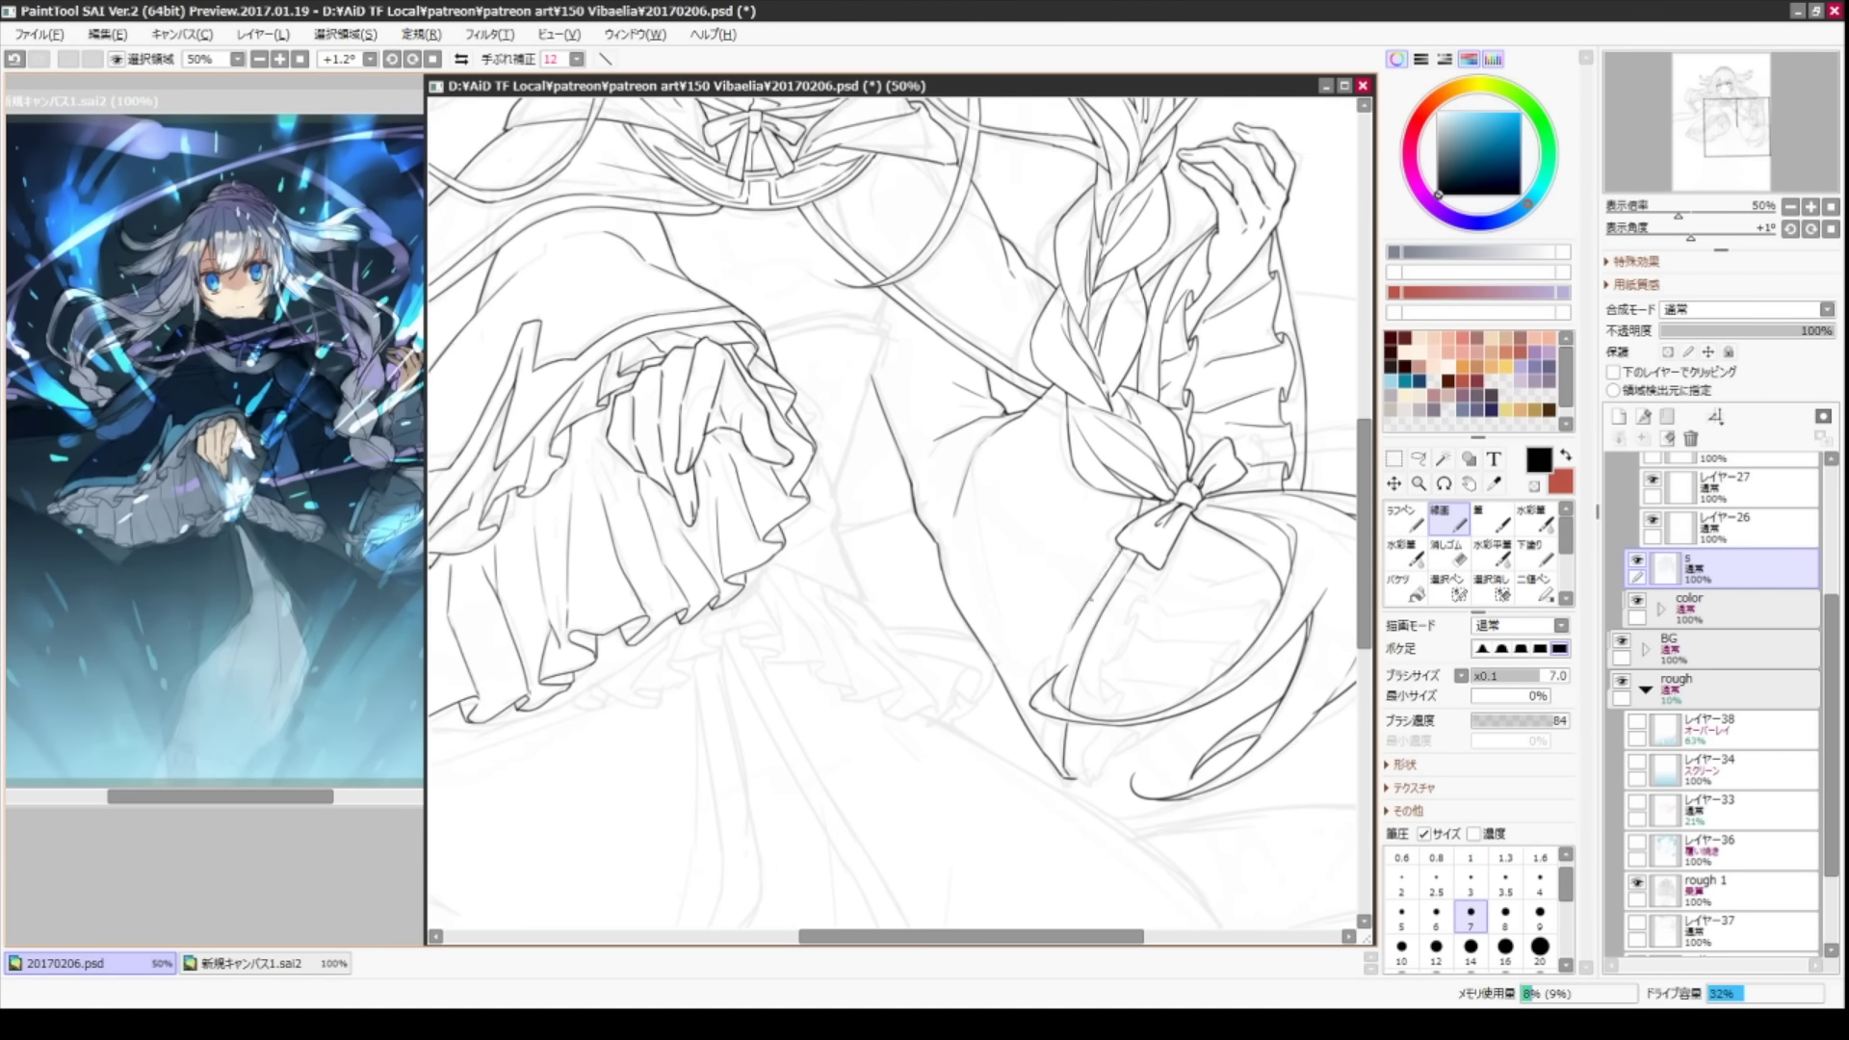
{"action": "left_click_drag", "start_coordinate": [1180, 510], "coordinate": [968, 535]}
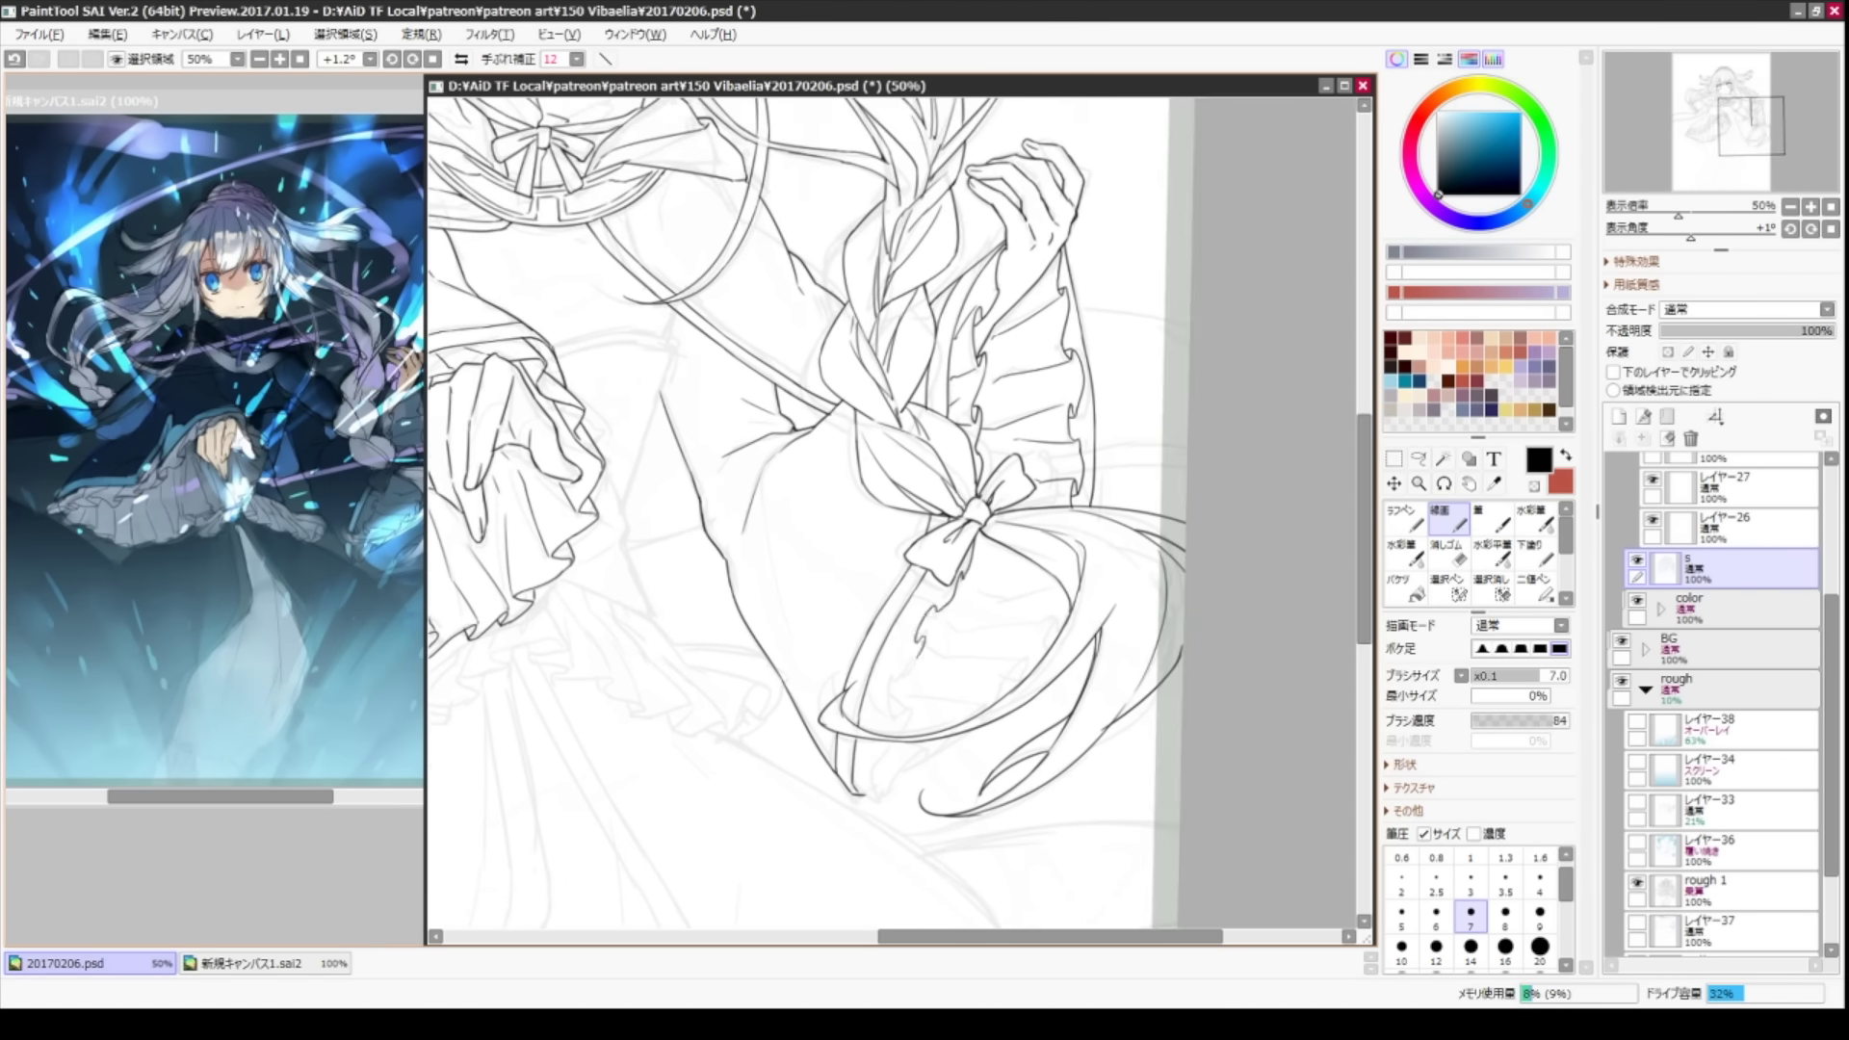
{"action": "scroll", "coordinate": [812, 513], "scroll_direction": "down", "scroll_amount": 3}
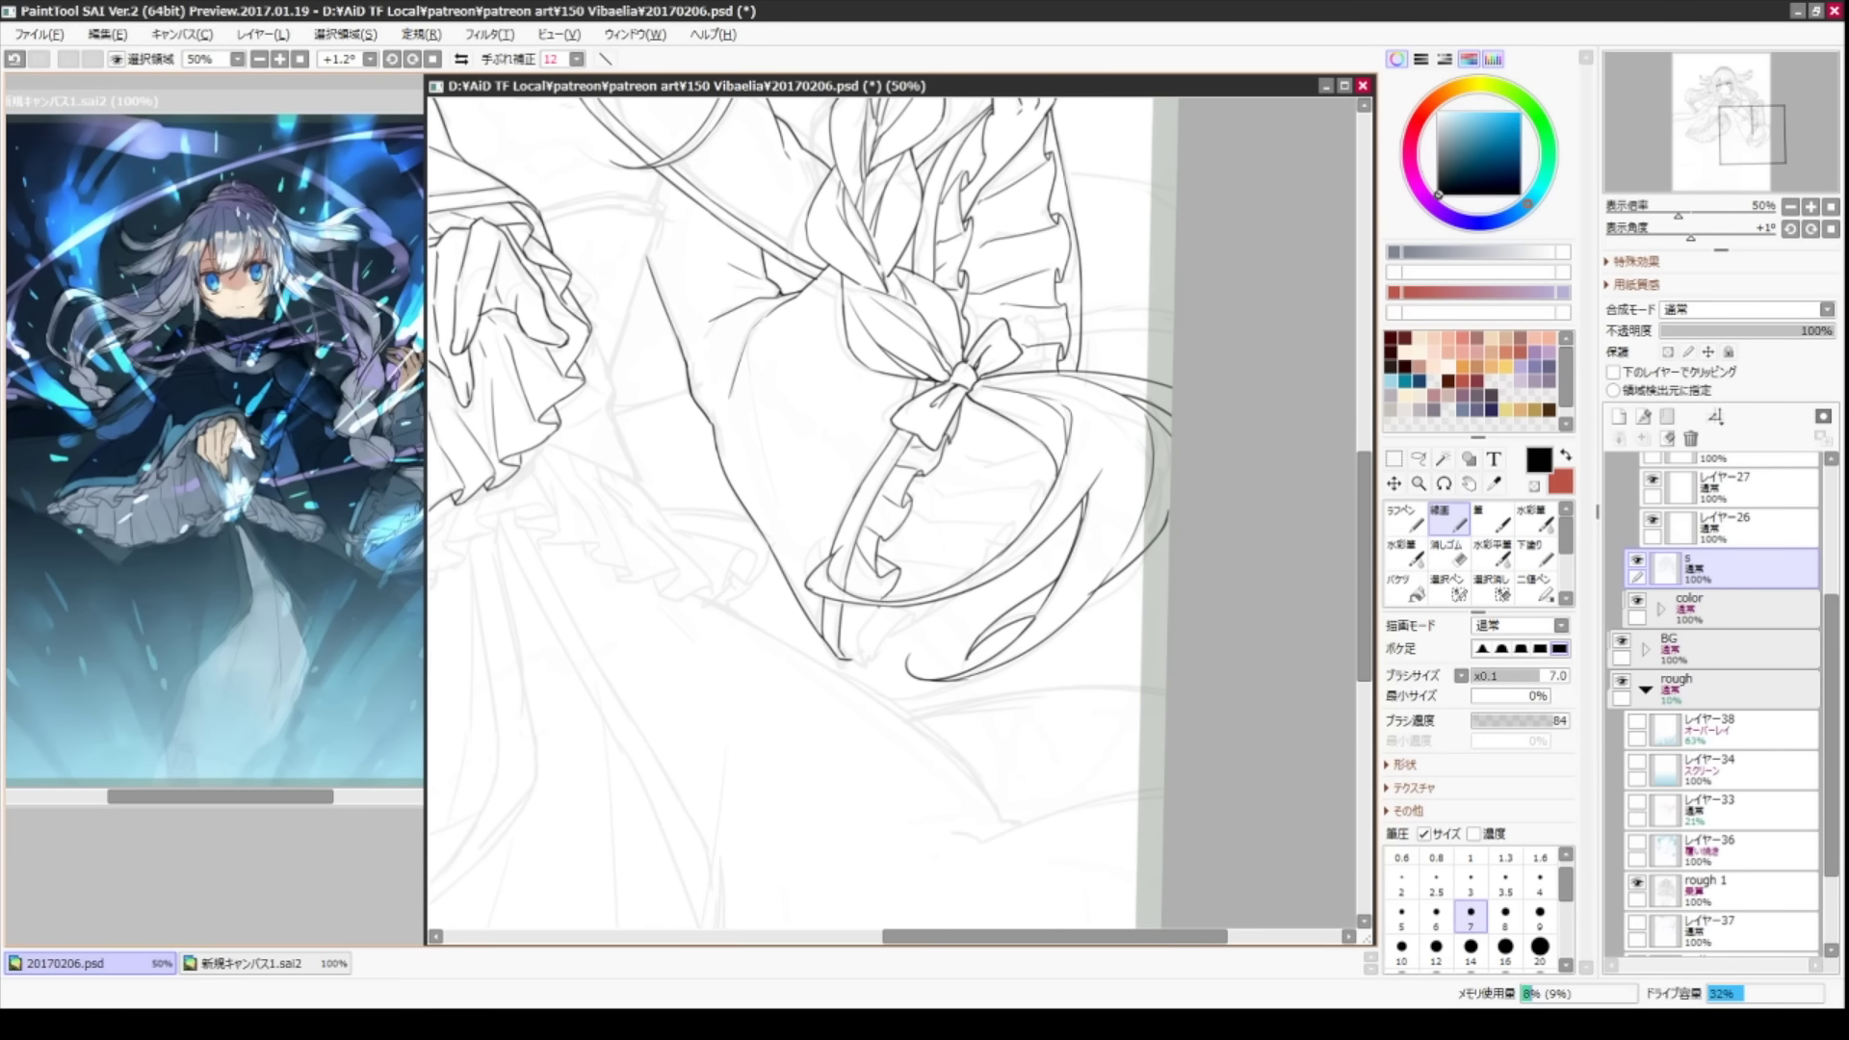
{"action": "left_click_drag", "start_coordinate": [839, 634], "coordinate": [859, 668]}
{"action": "left_click_drag", "start_coordinate": [997, 433], "coordinate": [964, 486]}
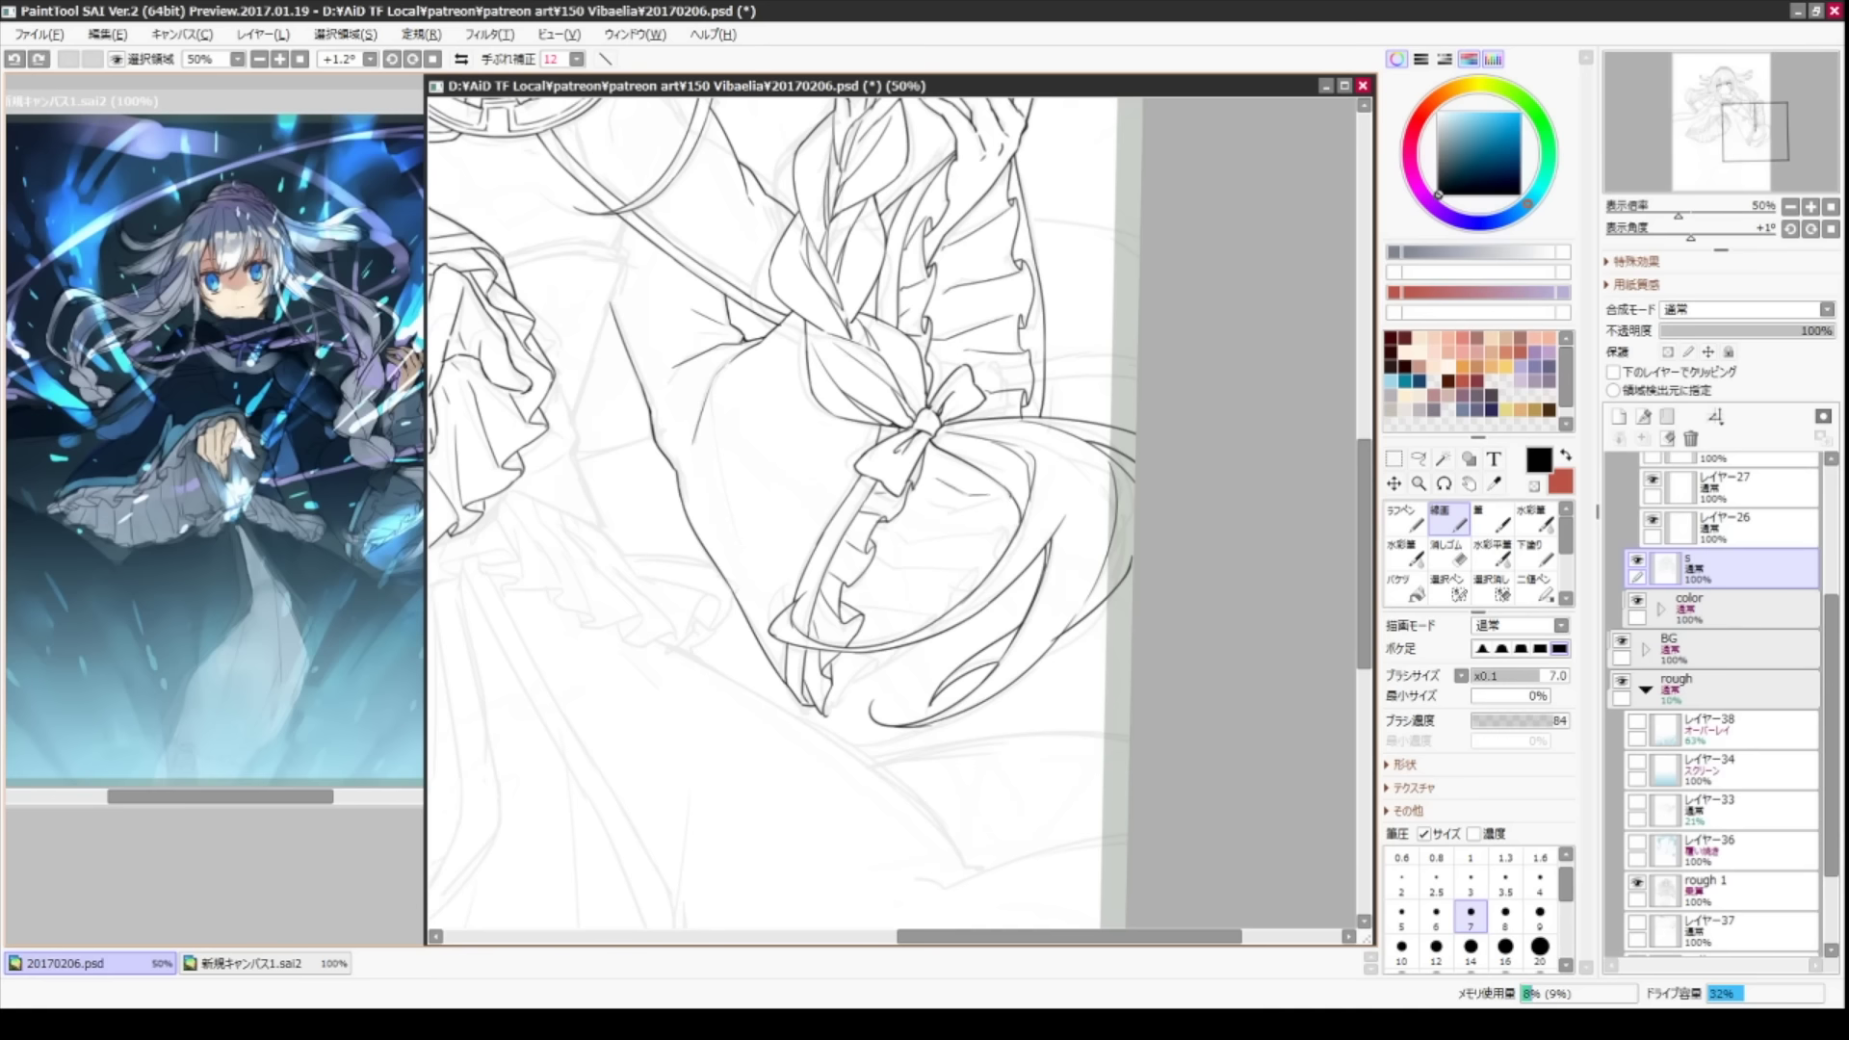
- Ink the pleats and outer ruffle inside the far sleeve's opening, cleaning up overlapping lines
{"action": "key", "text": "e"}
{"action": "key", "text": "n"}
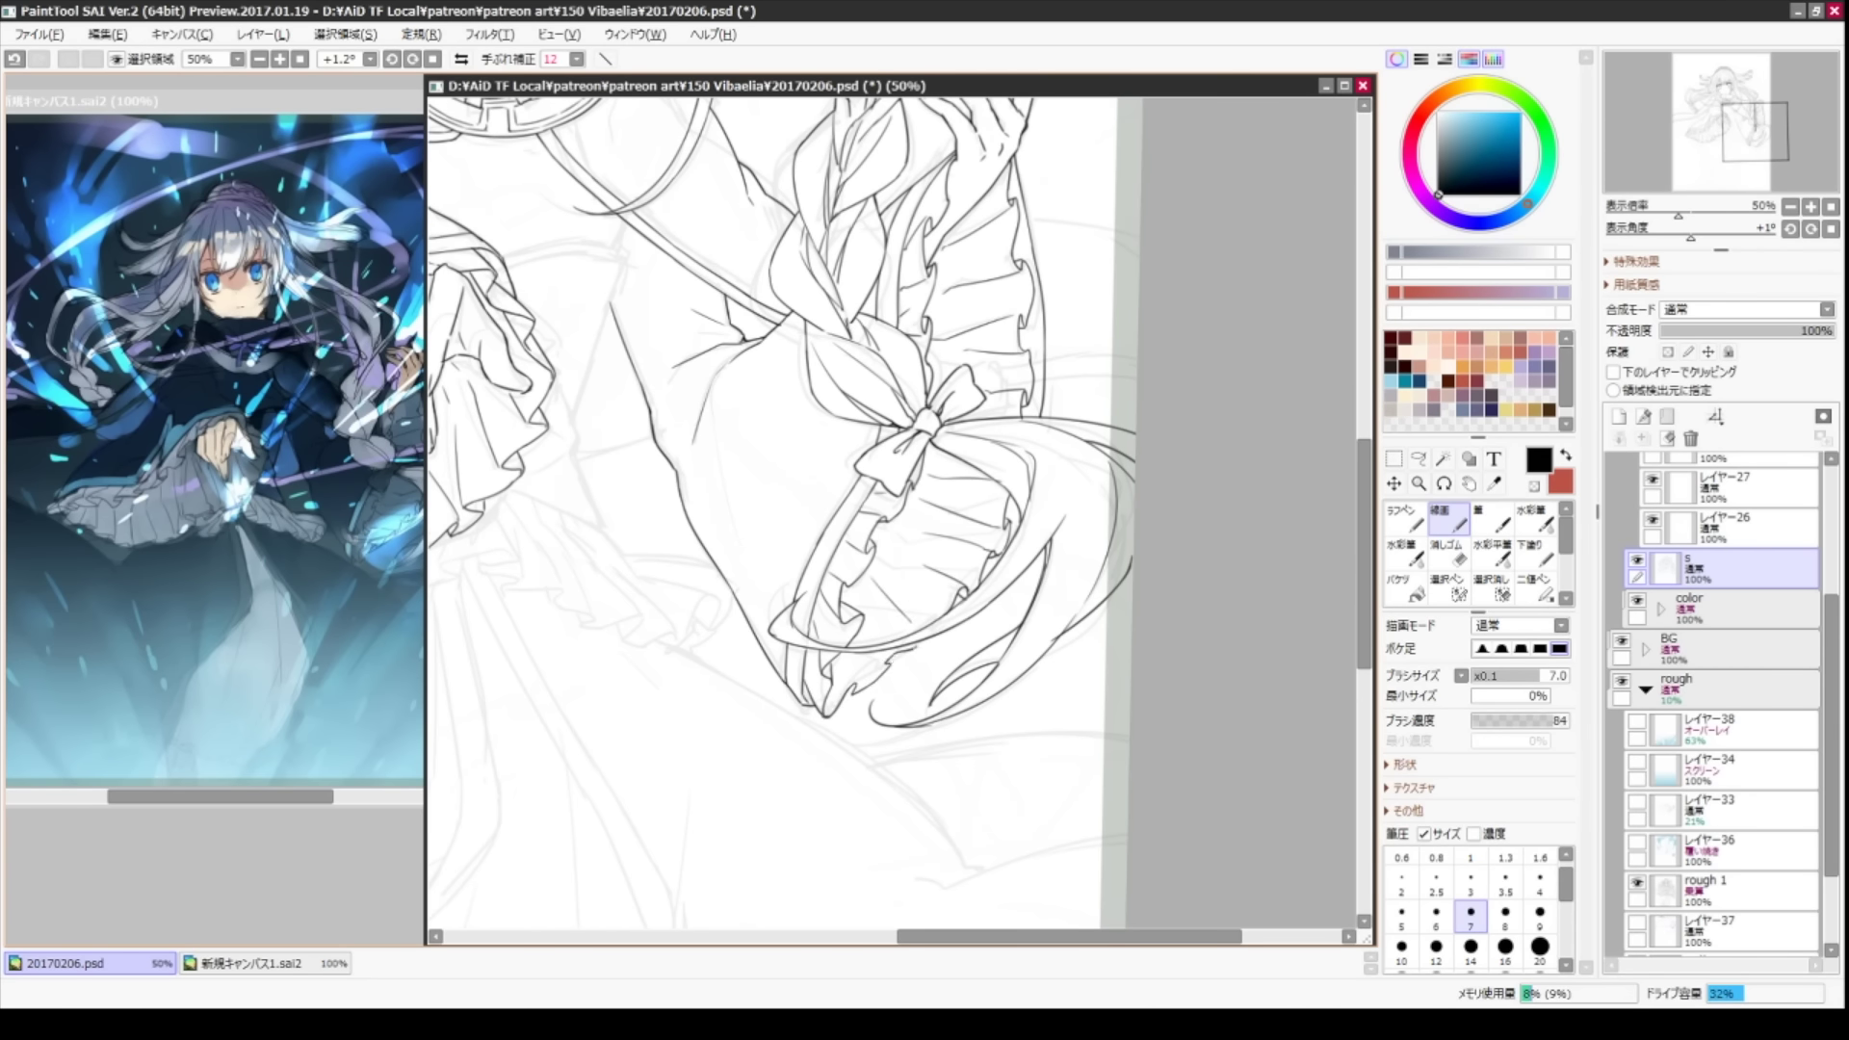
{"action": "left_click_drag", "start_coordinate": [851, 670], "coordinate": [882, 715]}
{"action": "scroll", "coordinate": [883, 716], "scroll_direction": "down", "scroll_amount": 2}
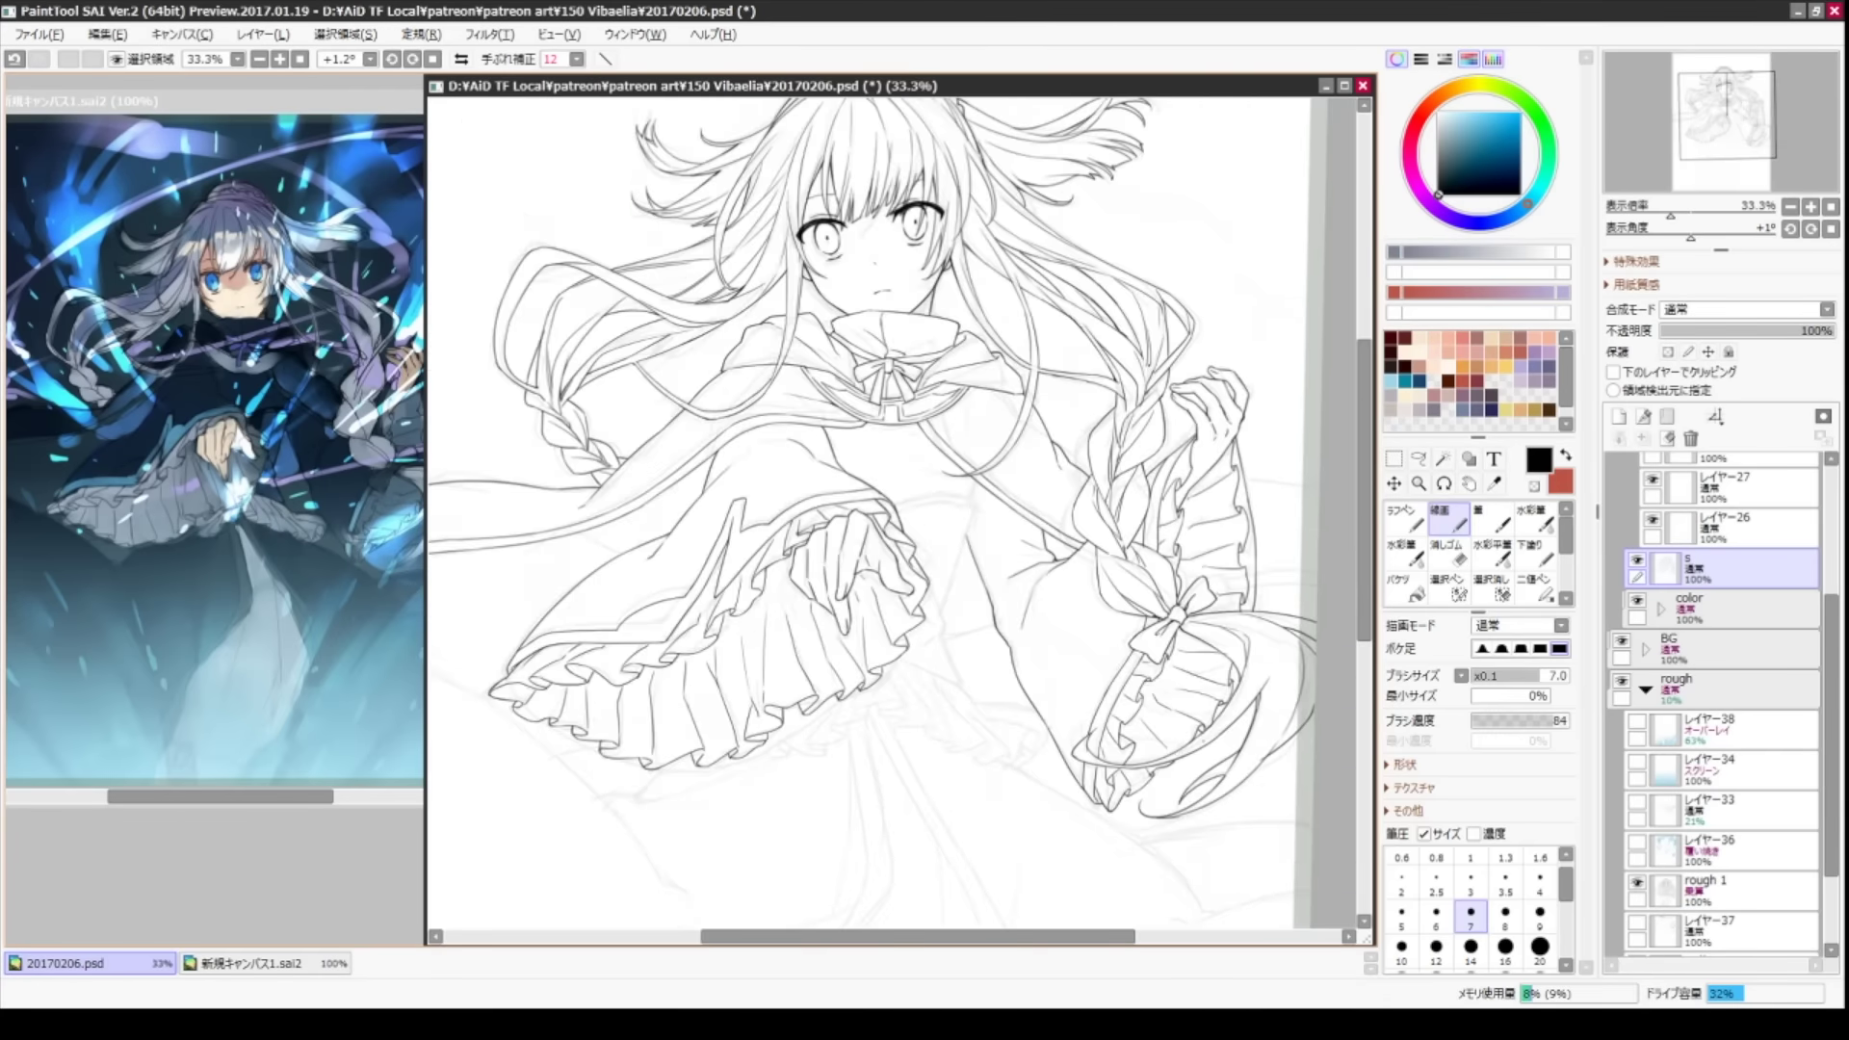
{"action": "scroll", "coordinate": [1026, 459], "scroll_direction": "up", "scroll_amount": 2}
{"action": "key", "text": "e"}
{"action": "key", "text": "n"}
{"action": "scroll", "coordinate": [1026, 459], "scroll_direction": "down", "scroll_amount": 1}
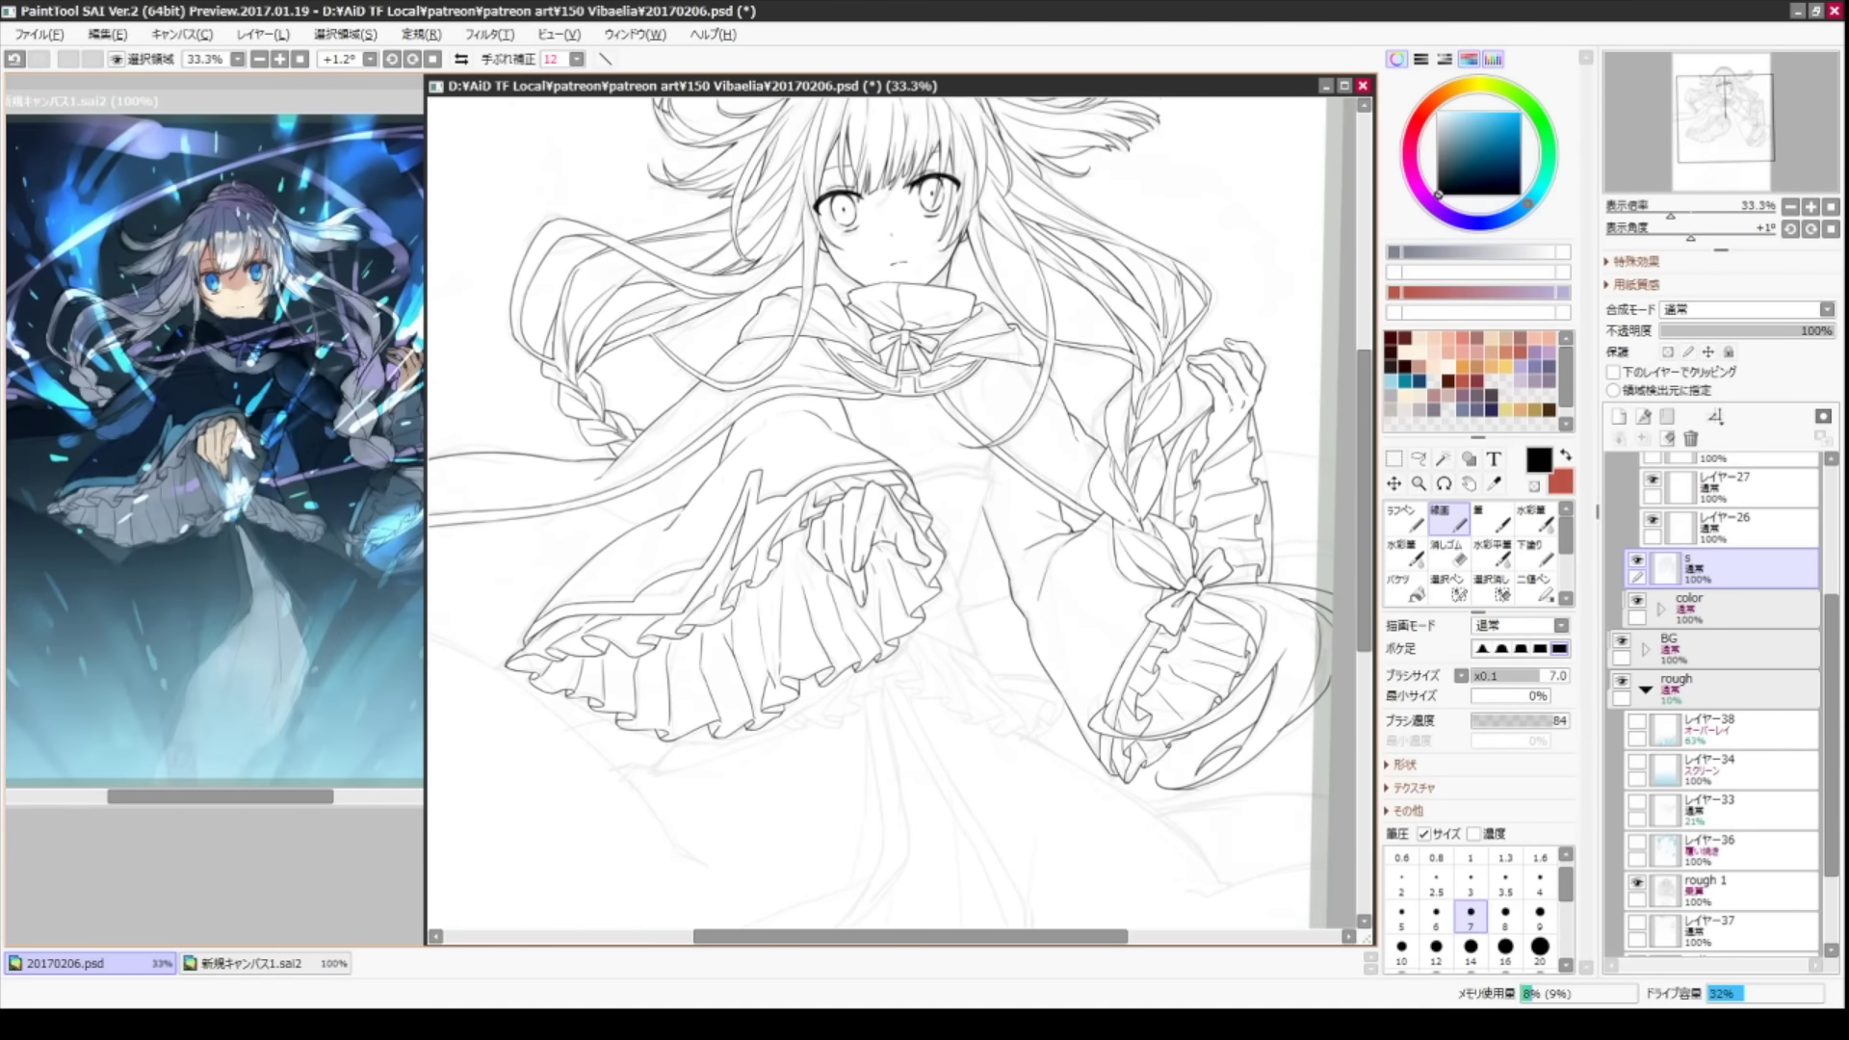
{"action": "scroll", "coordinate": [848, 318], "scroll_direction": "up", "scroll_amount": 1}
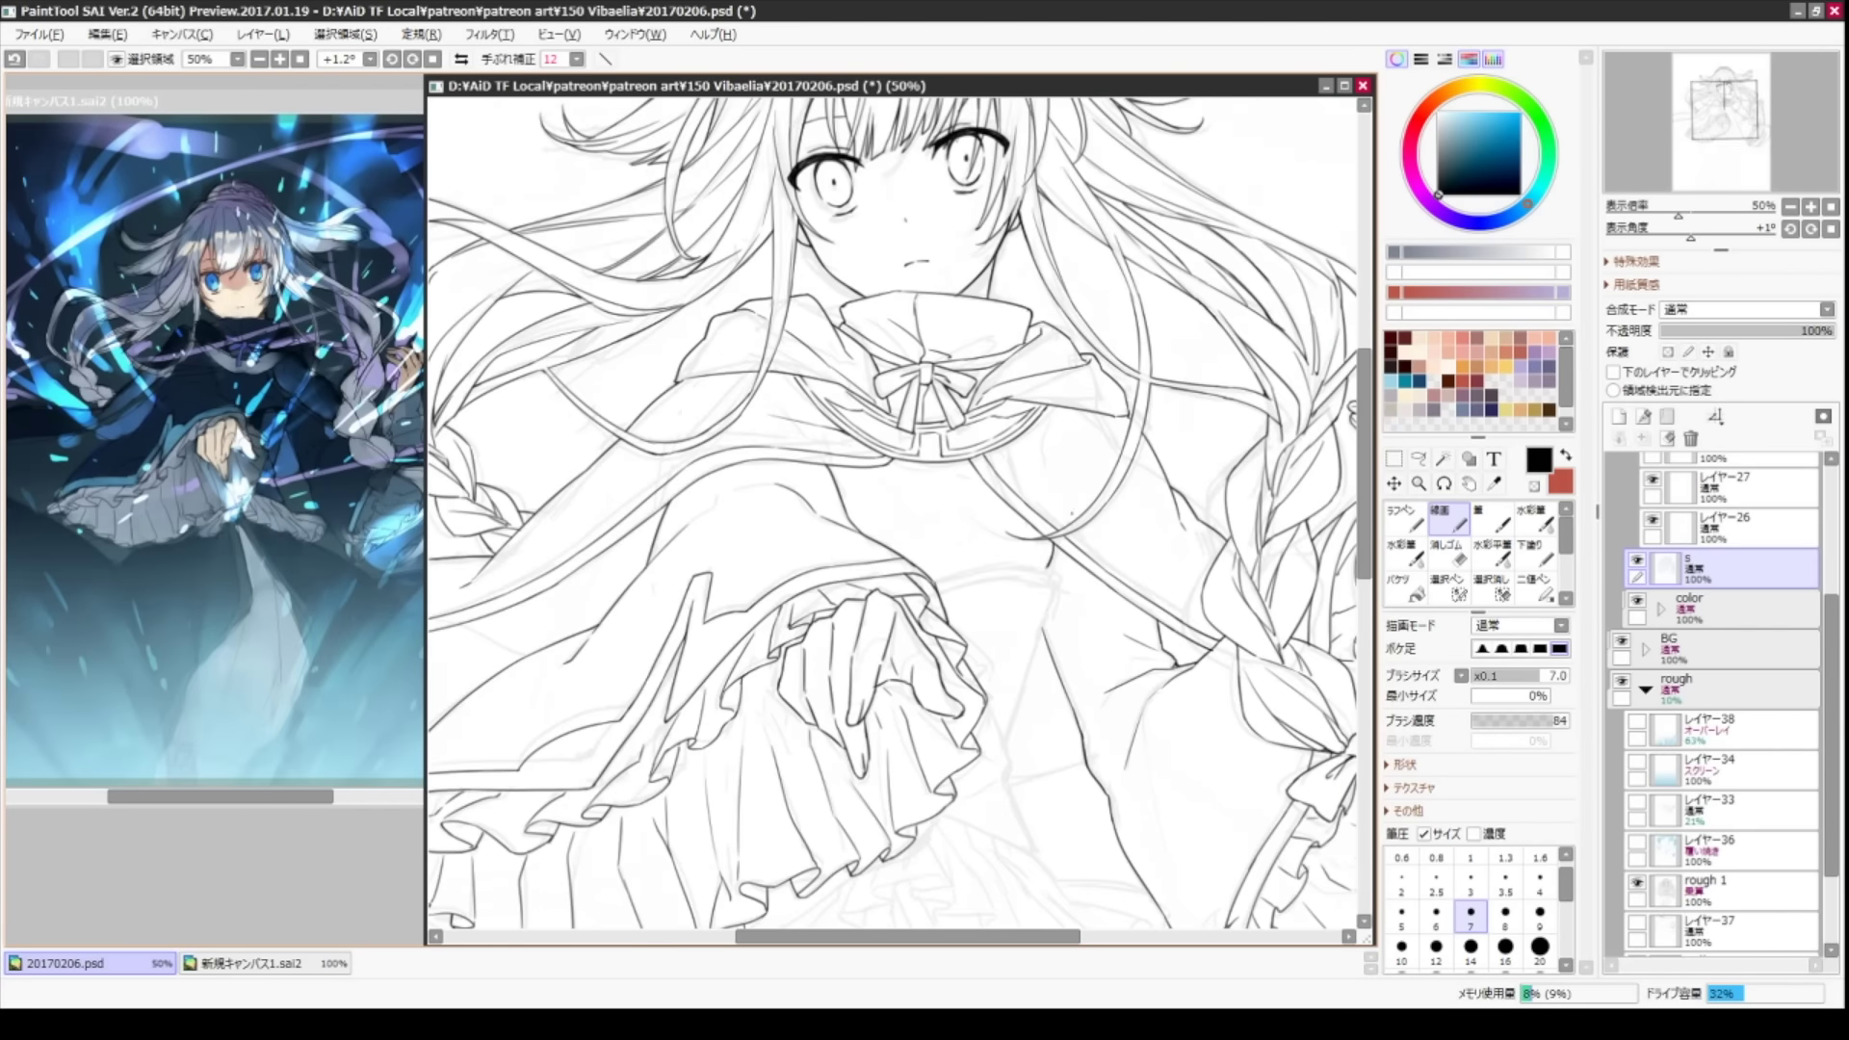
- Ink the torso and waist lines and the ruffled overskirt edge showing between the two sleeves
{"action": "mouse_move", "coordinate": [971, 584]}
{"action": "left_mouse_down"}
{"action": "mouse_move", "coordinate": [991, 556]}
{"action": "mouse_move", "coordinate": [970, 665]}
{"action": "mouse_move", "coordinate": [954, 617]}
{"action": "mouse_move", "coordinate": [924, 665]}
{"action": "mouse_move", "coordinate": [983, 627]}
{"action": "mouse_move", "coordinate": [1002, 644]}
{"action": "mouse_move", "coordinate": [932, 625]}
{"action": "mouse_move", "coordinate": [954, 674]}
{"action": "mouse_move", "coordinate": [1098, 693]}
{"action": "left_mouse_up"}
{"action": "scroll", "coordinate": [963, 445], "scroll_direction": "down", "scroll_amount": 1}
{"action": "key", "text": "ctrl+z"}
{"action": "scroll", "coordinate": [970, 664], "scroll_direction": "up", "scroll_amount": 1}
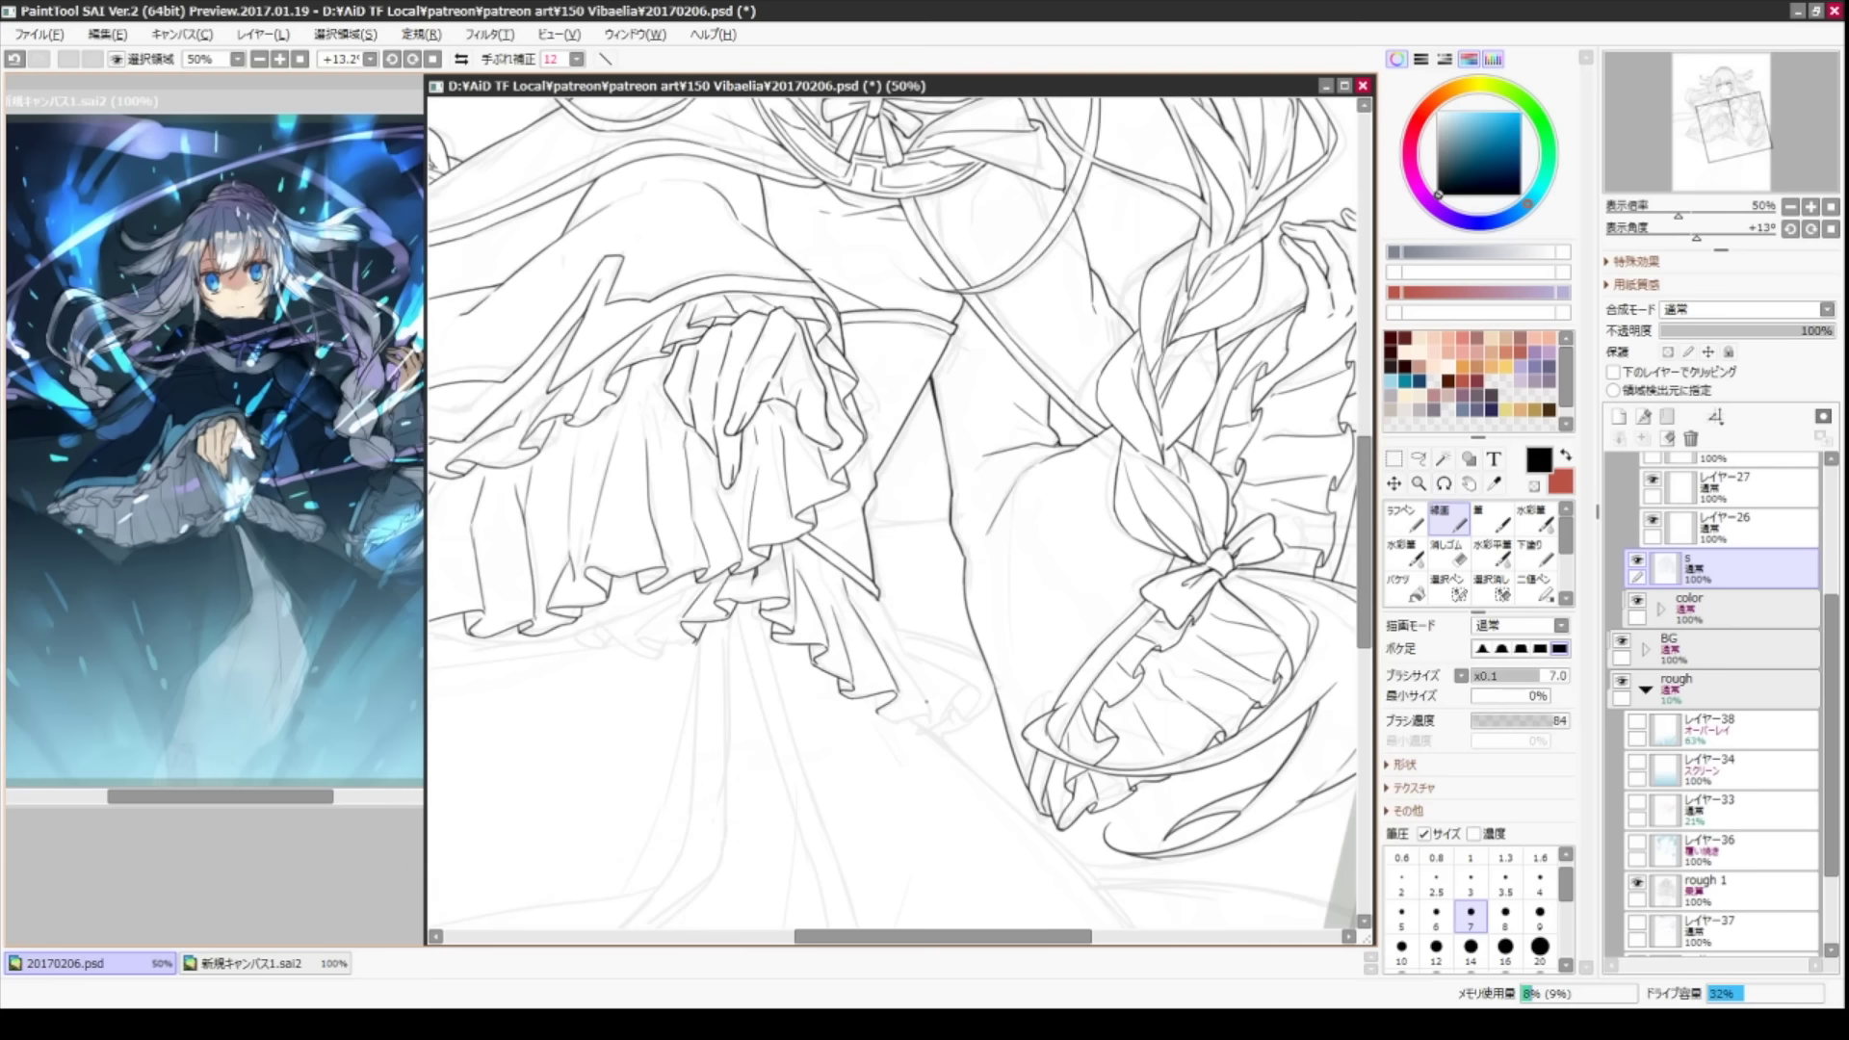
{"action": "left_click_drag", "start_coordinate": [948, 674], "coordinate": [1281, 684]}
{"action": "scroll", "coordinate": [886, 674], "scroll_direction": "down", "scroll_amount": 1}
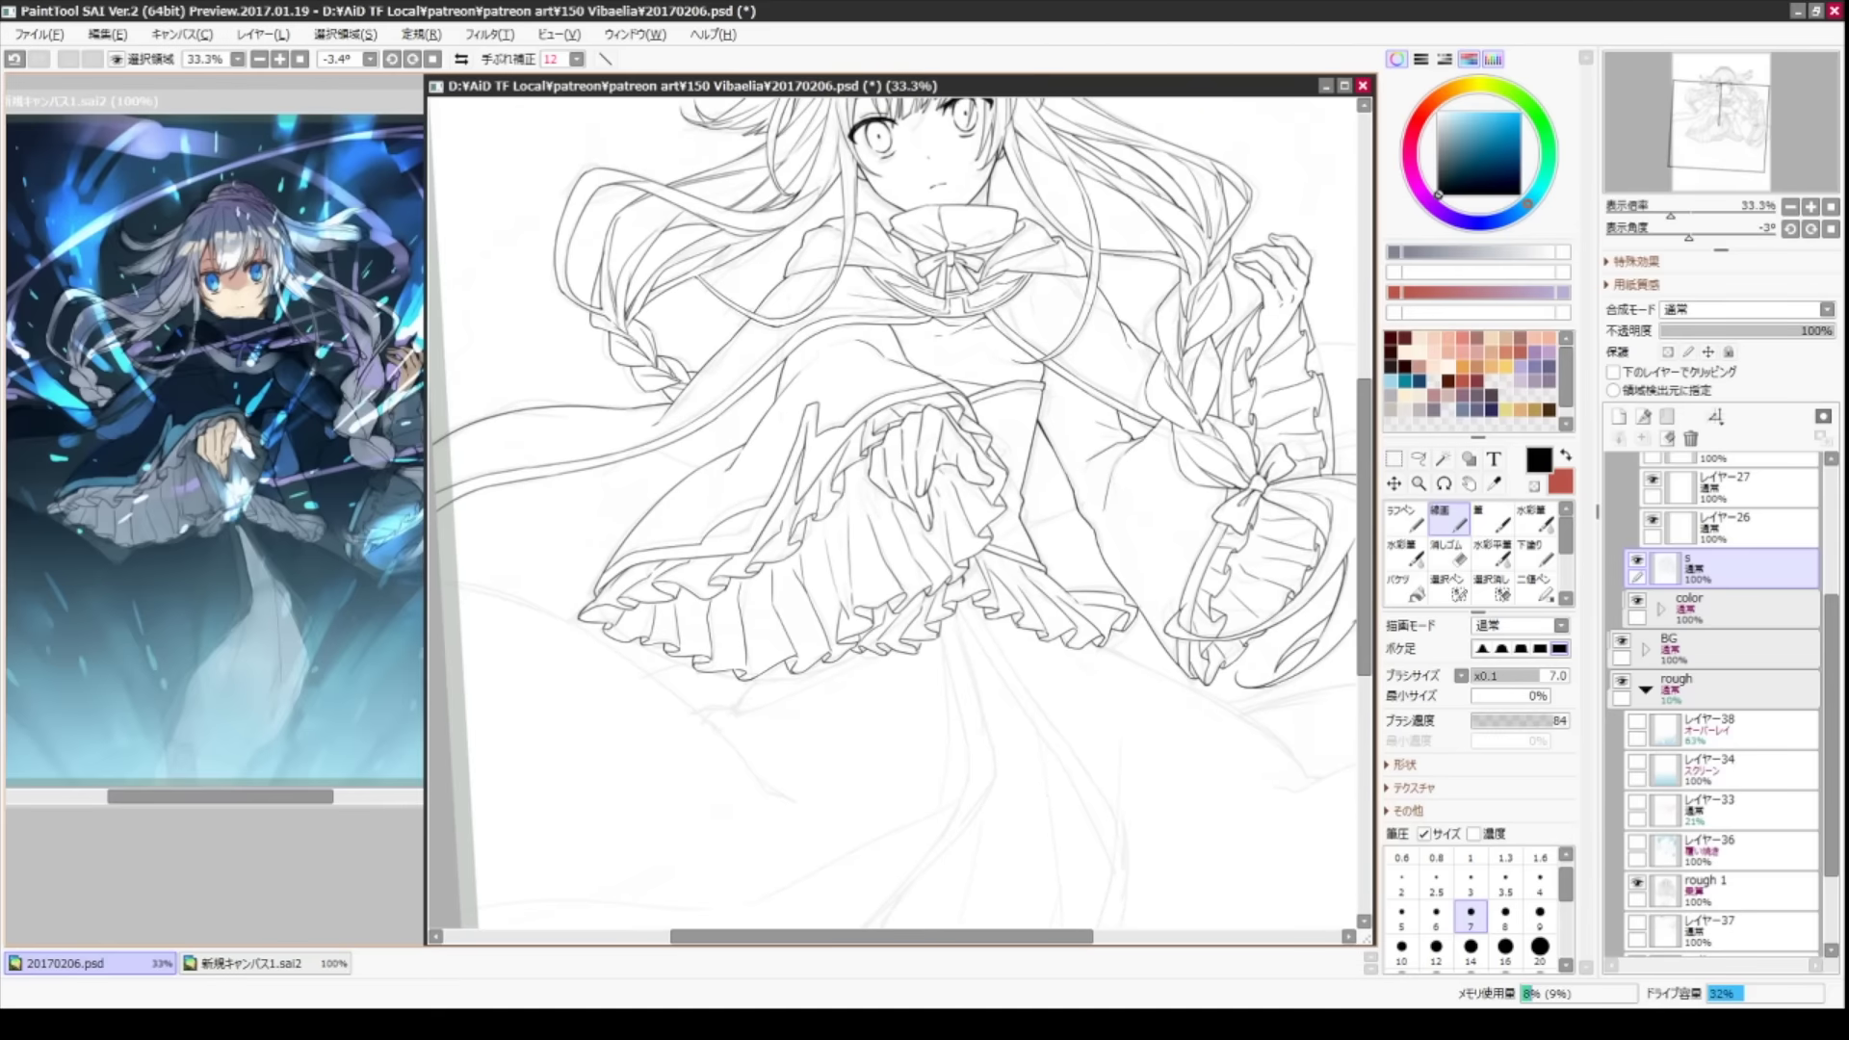
- Ink the skirt's sweeping outer curve below the front sleeve and the cloak edges behind the raised arm
{"action": "left_click_drag", "start_coordinate": [867, 453], "coordinate": [1006, 576]}
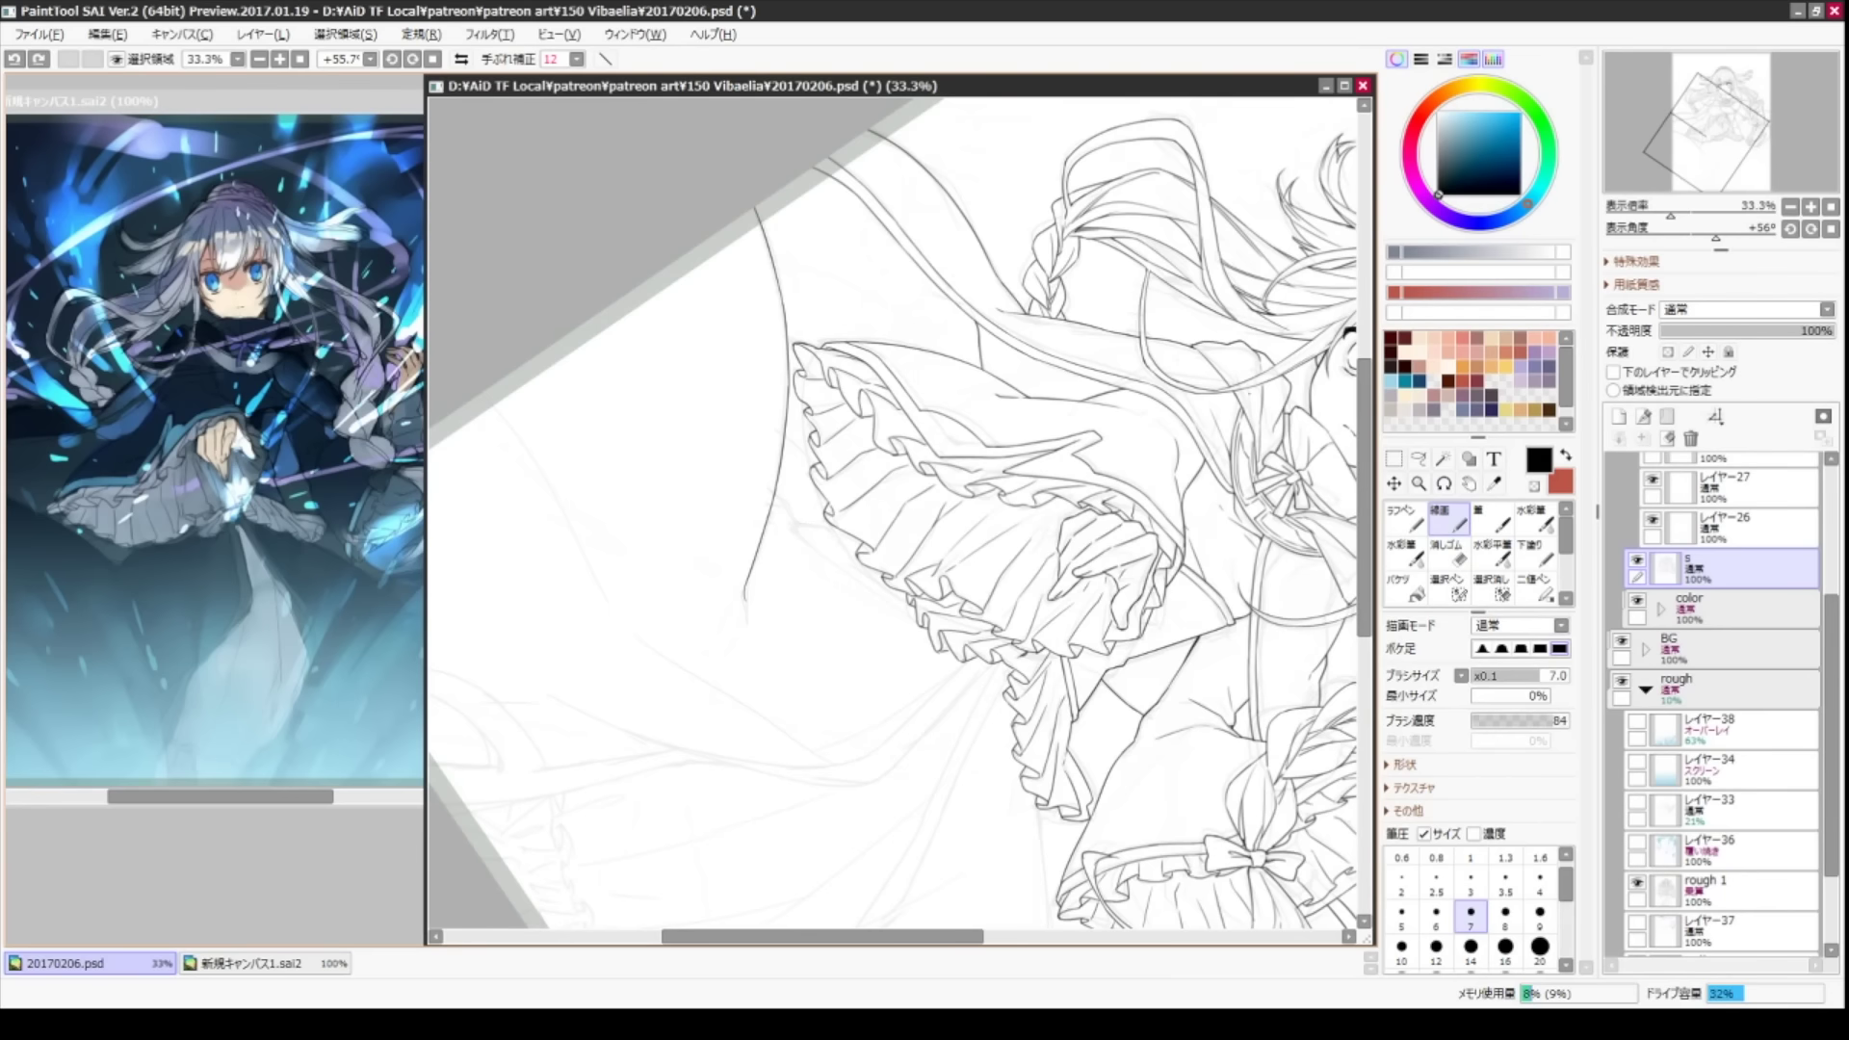
{"action": "key", "text": "Home"}
{"action": "key", "text": "e"}
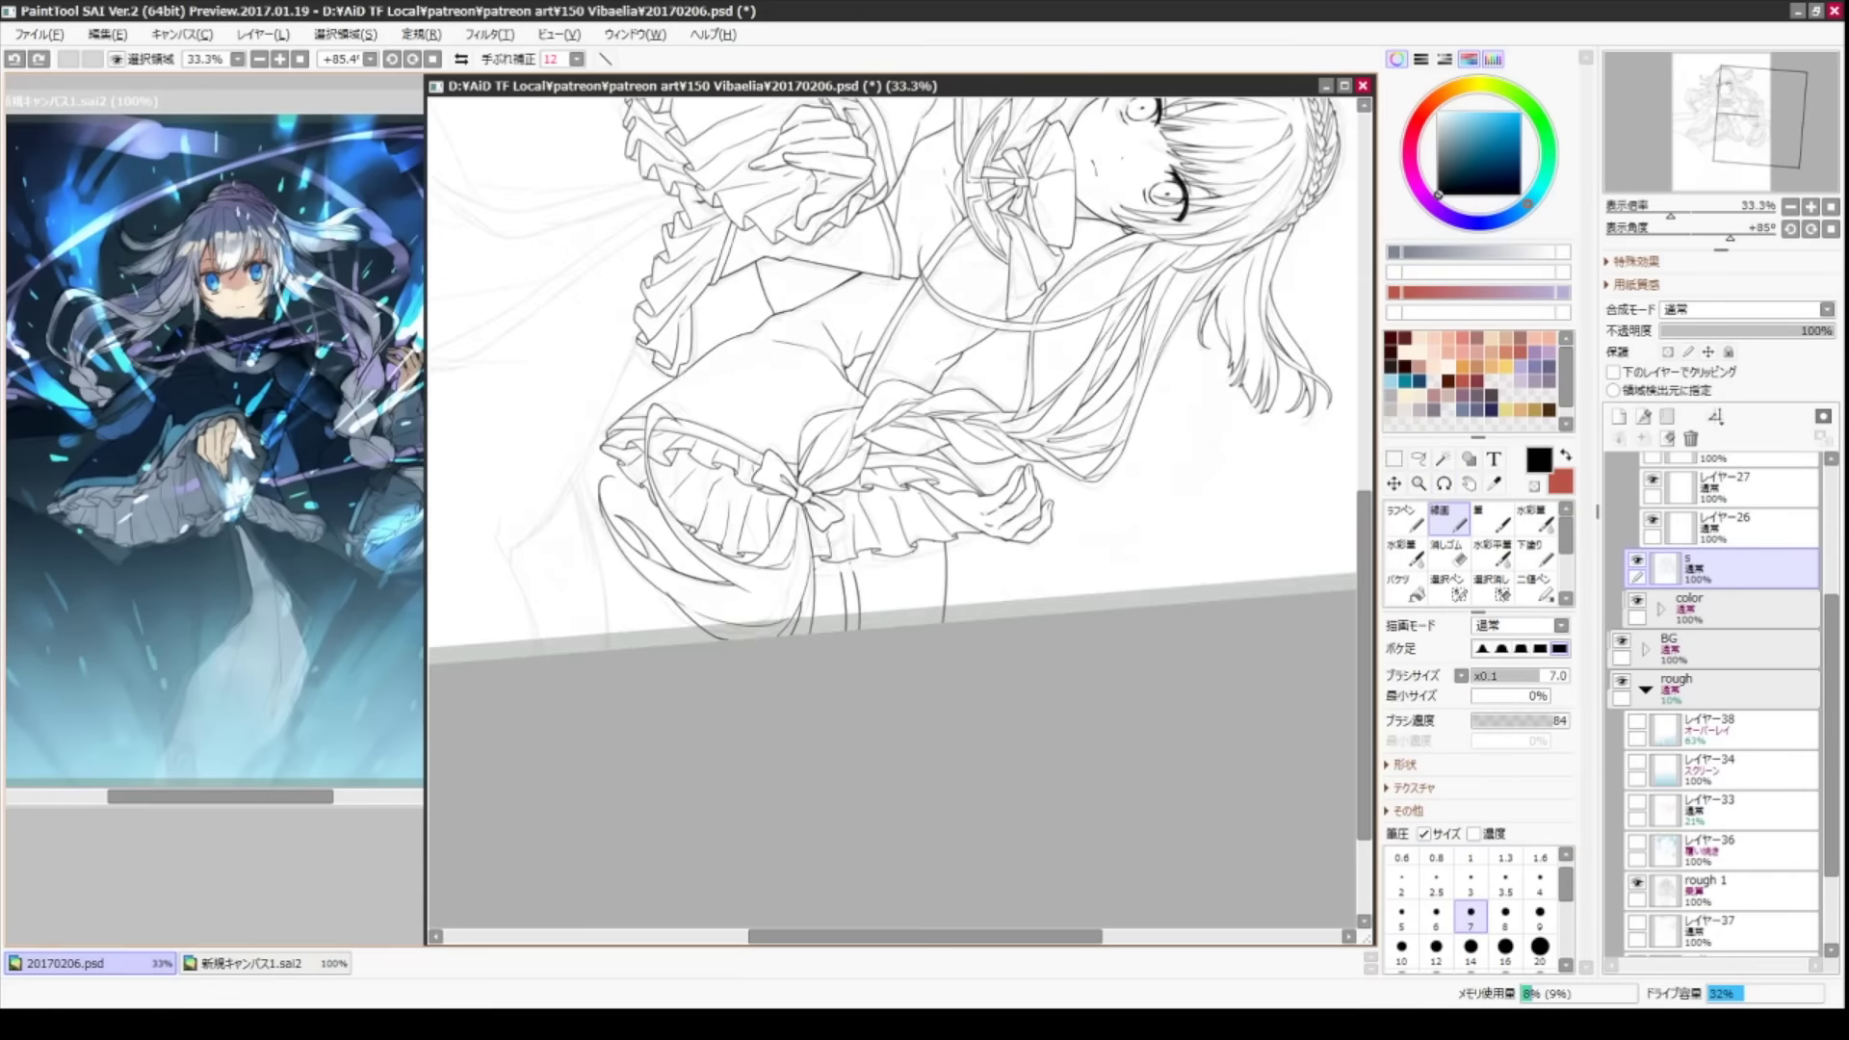
{"action": "left_click_drag", "start_coordinate": [915, 481], "coordinate": [915, 482]}
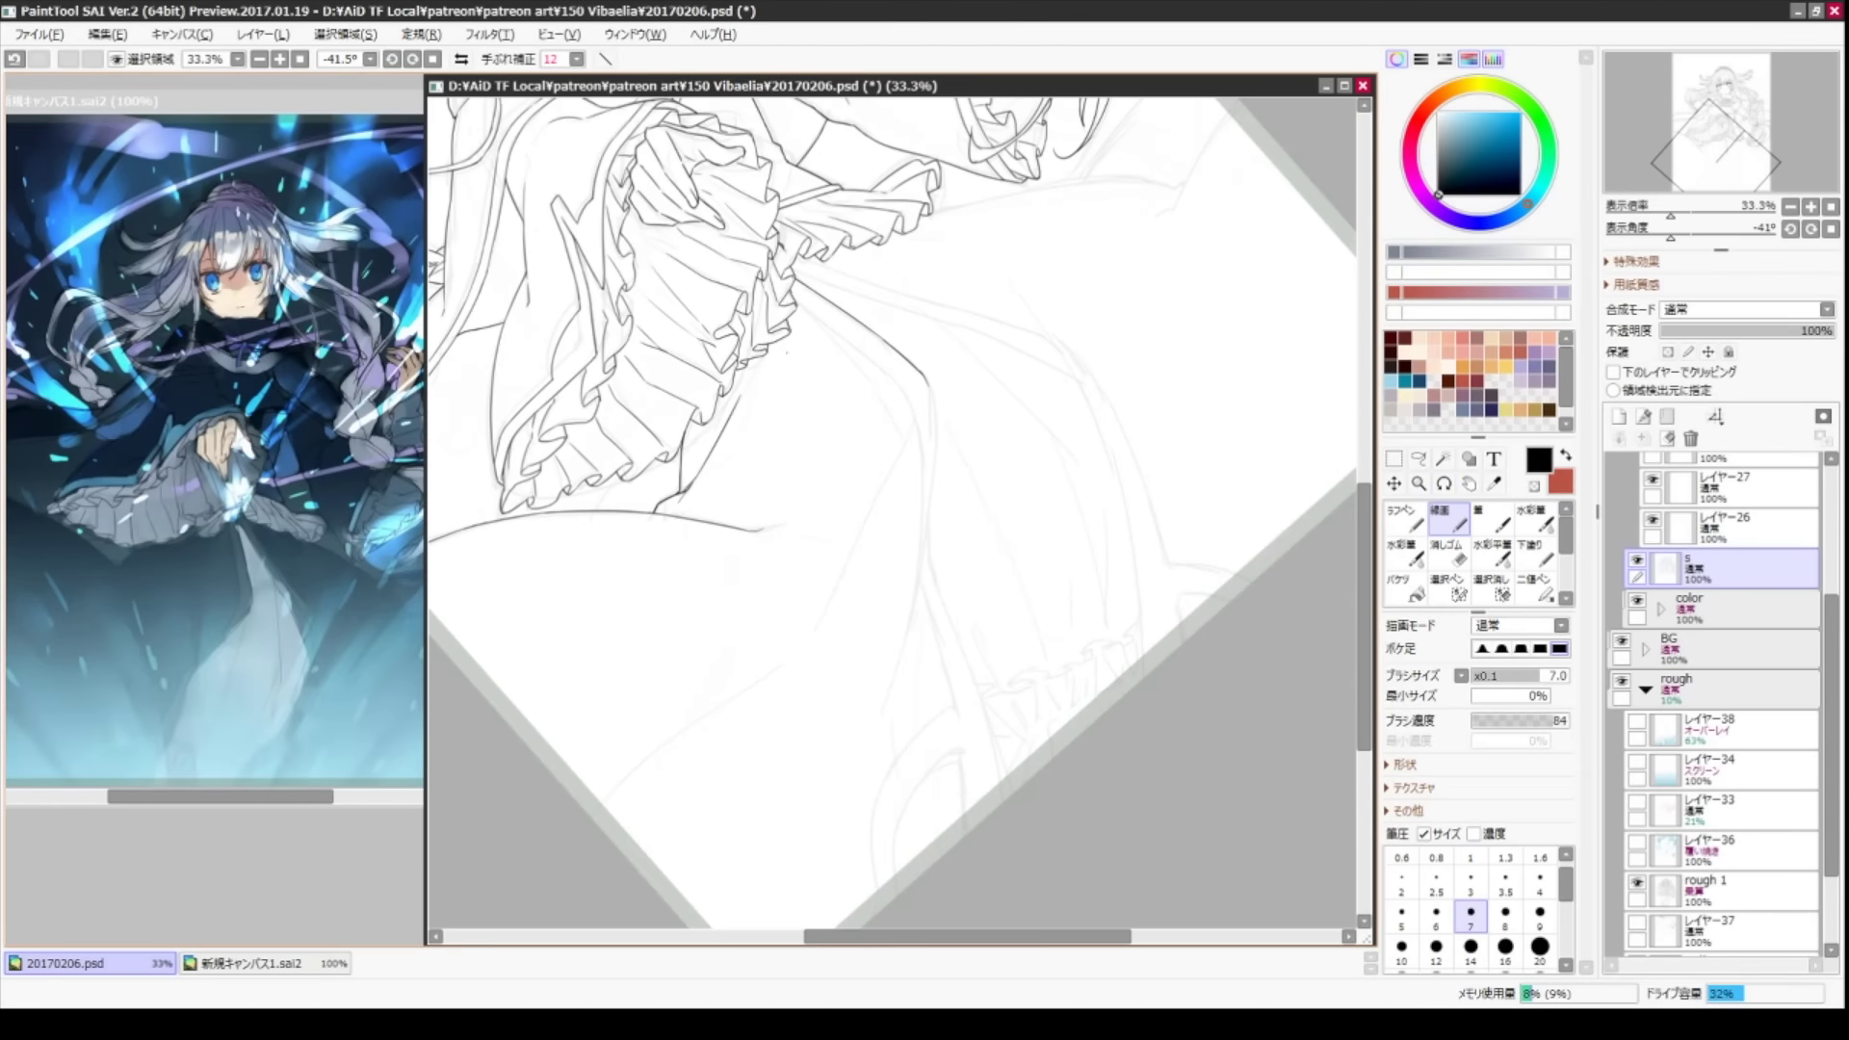
- Ink the trimmed edges of the skirt's front opening from the waist to the page edge, with the curved hem below
{"action": "left_click_drag", "start_coordinate": [843, 335], "coordinate": [858, 349]}
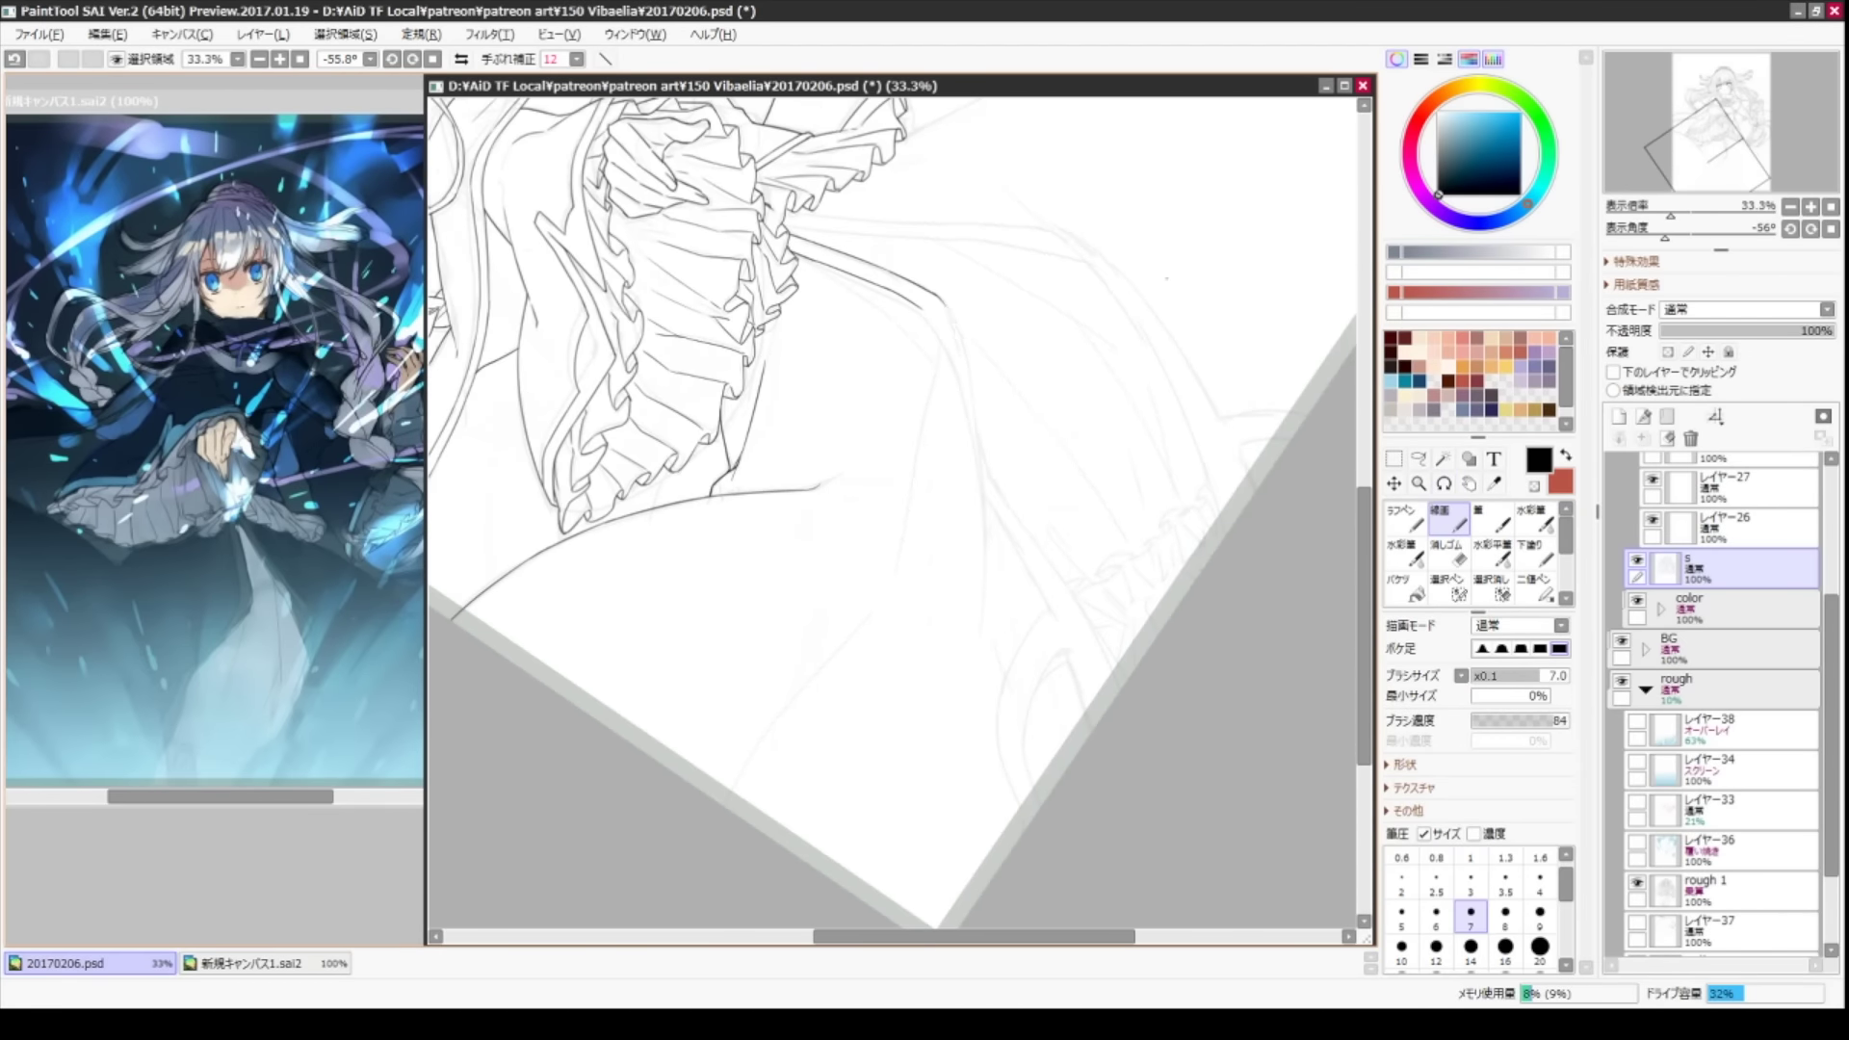
{"action": "left_click_drag", "start_coordinate": [981, 448], "coordinate": [983, 631]}
{"action": "mouse_move", "coordinate": [858, 349]}
{"action": "left_mouse_down"}
{"action": "mouse_move", "coordinate": [872, 338]}
{"action": "mouse_move", "coordinate": [990, 450]}
{"action": "mouse_move", "coordinate": [990, 520]}
{"action": "mouse_move", "coordinate": [1077, 735]}
{"action": "left_mouse_up"}
{"action": "left_click_drag", "start_coordinate": [987, 513], "coordinate": [1023, 607]}
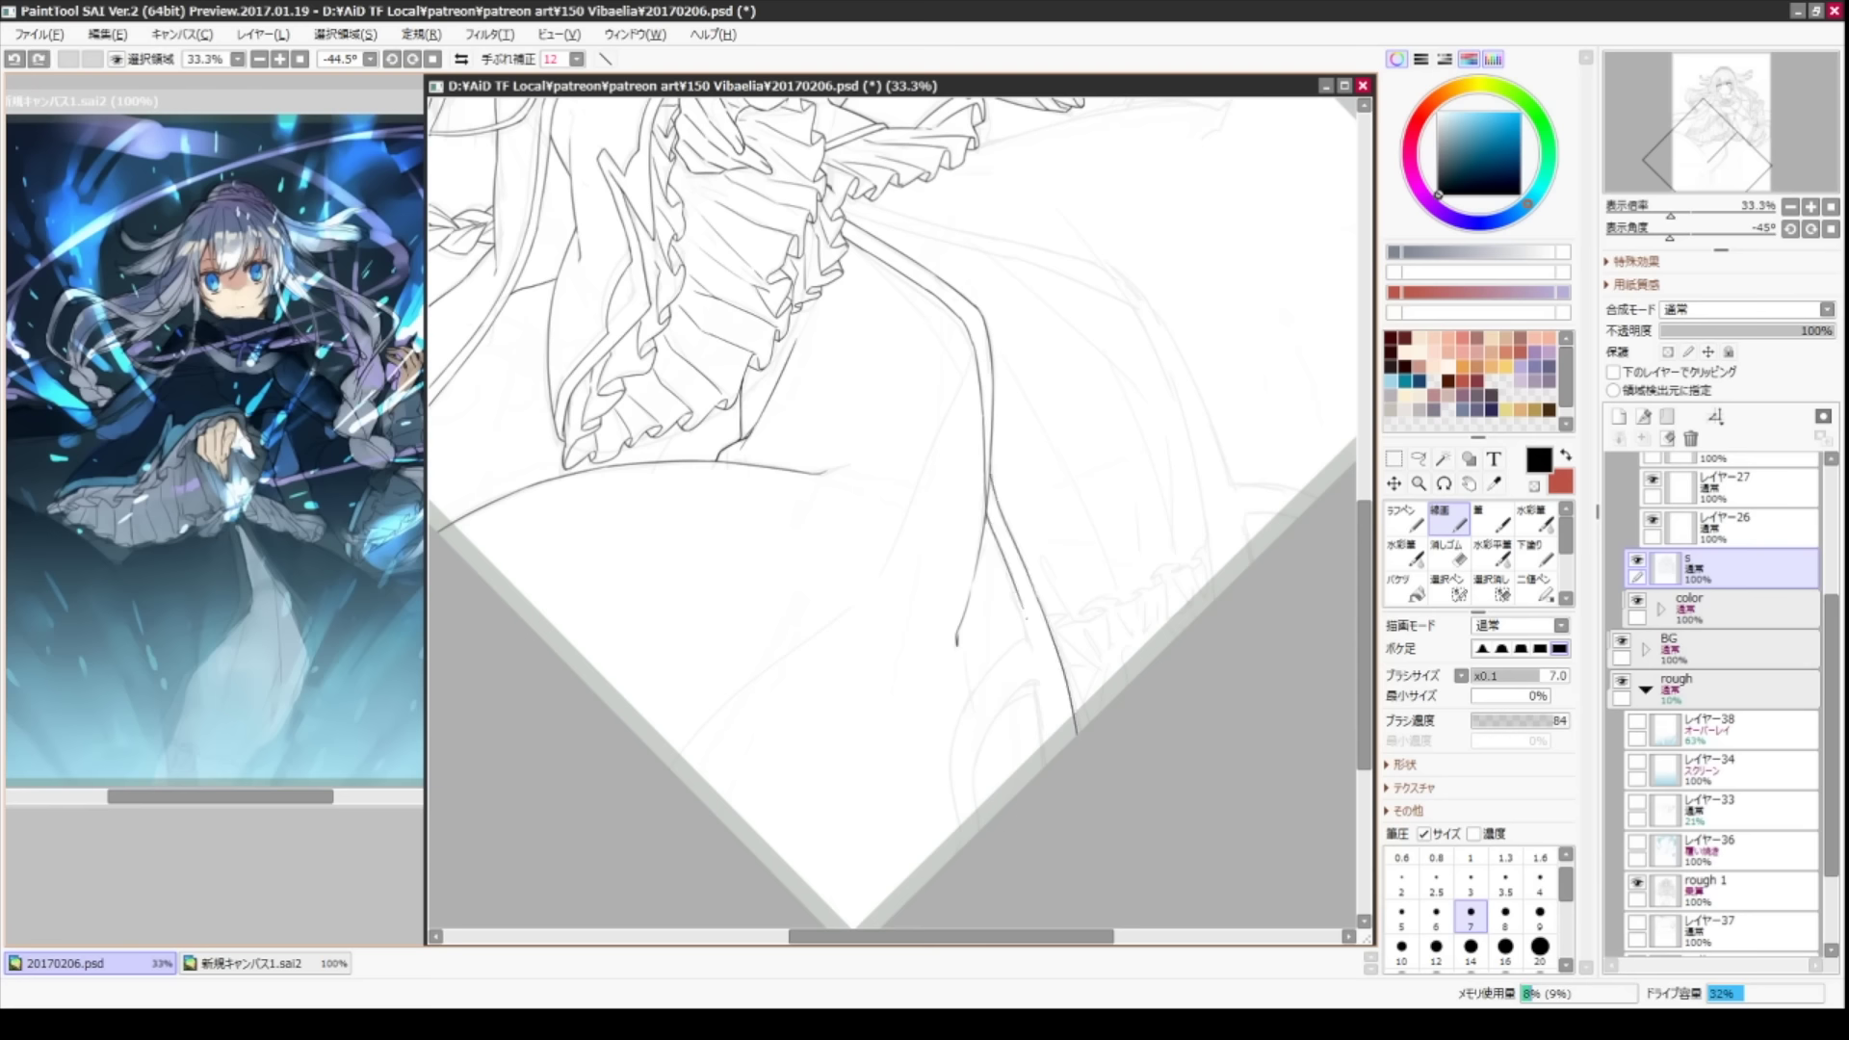
{"action": "mouse_move", "coordinate": [1021, 539]}
{"action": "left_mouse_down"}
{"action": "mouse_move", "coordinate": [1079, 636]}
{"action": "mouse_move", "coordinate": [867, 675]}
{"action": "left_mouse_up"}
{"action": "mouse_move", "coordinate": [819, 337]}
{"action": "left_mouse_down"}
{"action": "mouse_move", "coordinate": [908, 512]}
{"action": "mouse_move", "coordinate": [963, 386]}
{"action": "mouse_move", "coordinate": [950, 605]}
{"action": "left_mouse_up"}
{"action": "key", "text": "ctrl+z"}
{"action": "left_click_drag", "start_coordinate": [927, 490], "coordinate": [950, 642]}
{"action": "left_click_drag", "start_coordinate": [896, 385], "coordinate": [1012, 540]}
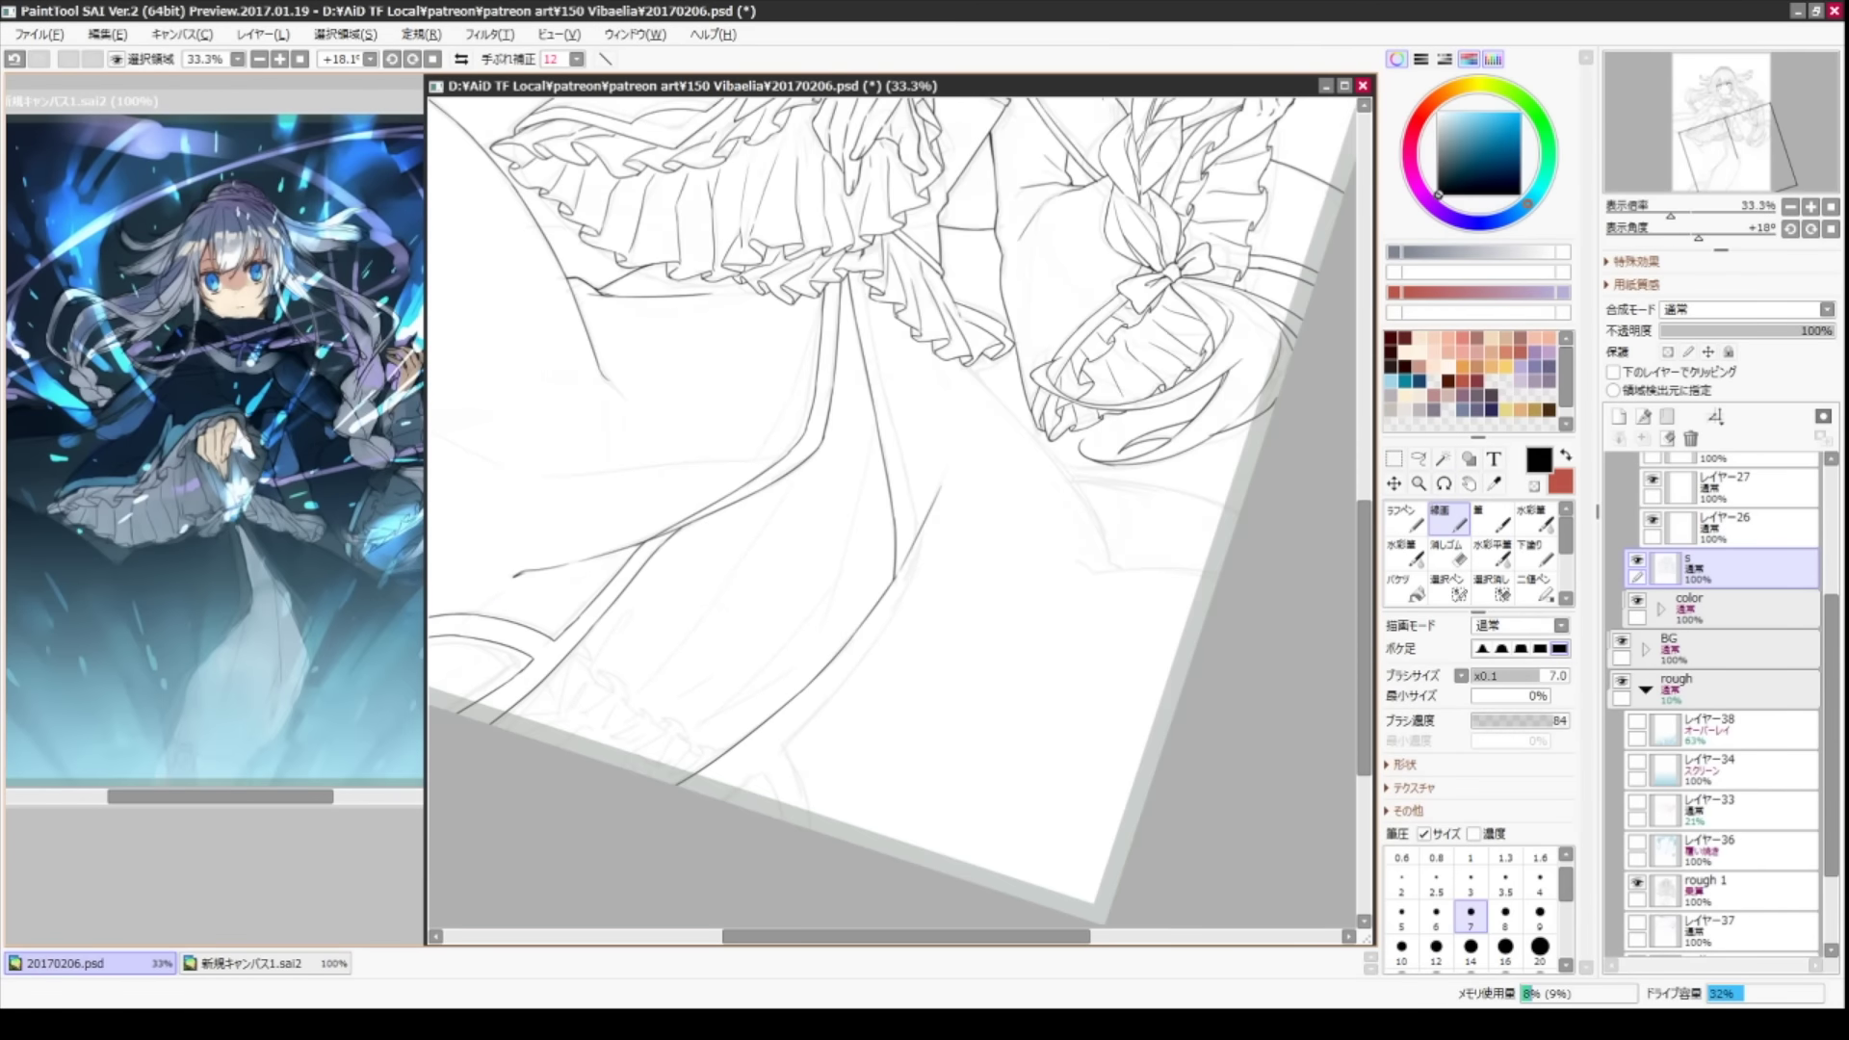
- Ink the second trim line of the skirt's front opening and the folded skirt edge below the far sleeve
{"action": "key", "text": "ctrl+z"}
{"action": "mouse_move", "coordinate": [903, 483]}
{"action": "left_mouse_down"}
{"action": "mouse_move", "coordinate": [910, 595]}
{"action": "mouse_move", "coordinate": [896, 404]}
{"action": "left_mouse_up"}
{"action": "left_click_drag", "start_coordinate": [906, 385], "coordinate": [948, 684]}
{"action": "left_click_drag", "start_coordinate": [896, 482], "coordinate": [1060, 366]}
{"action": "left_click_drag", "start_coordinate": [888, 661], "coordinate": [867, 616]}
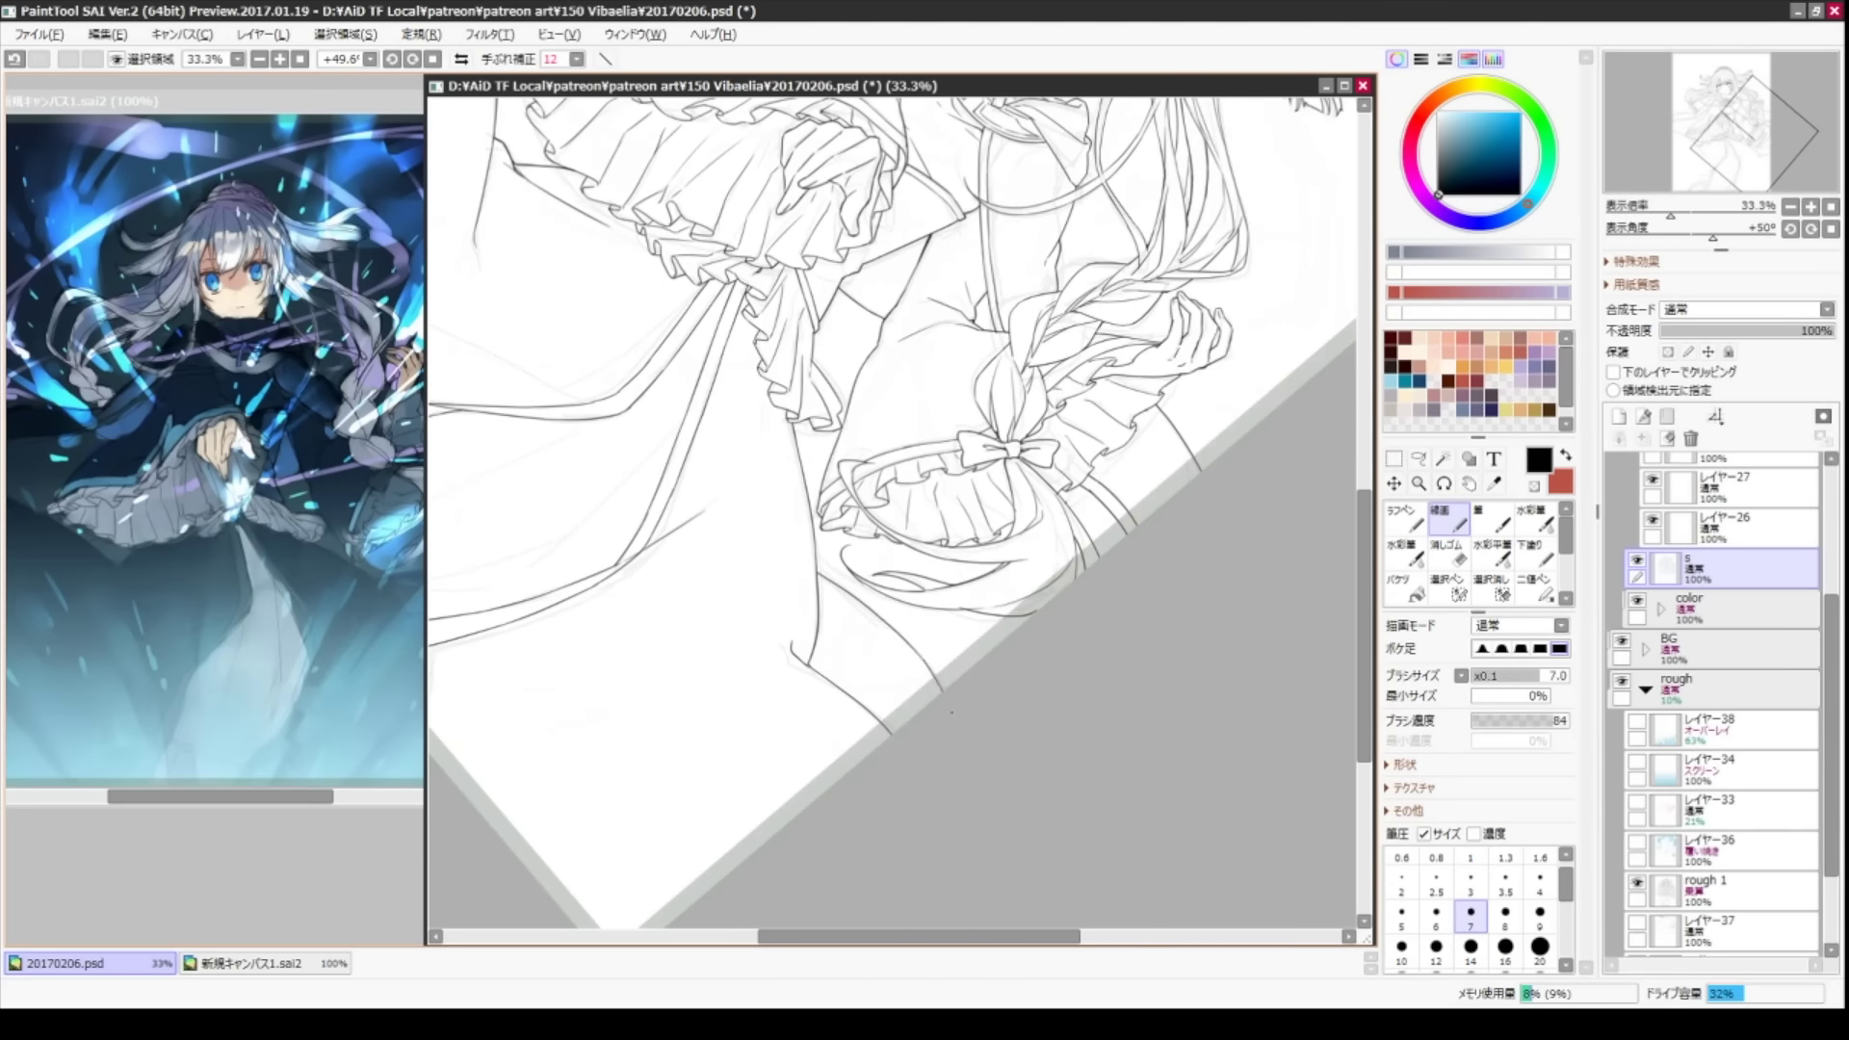
- Ink the ruffled hem and the long vertical fold lines of the inner skirt panel
{"action": "key", "text": "Delete"}
{"action": "key", "text": "ctrl+minus"}
{"action": "key", "text": "ctrl+plus"}
{"action": "left_click_drag", "start_coordinate": [895, 520], "coordinate": [838, 708]}
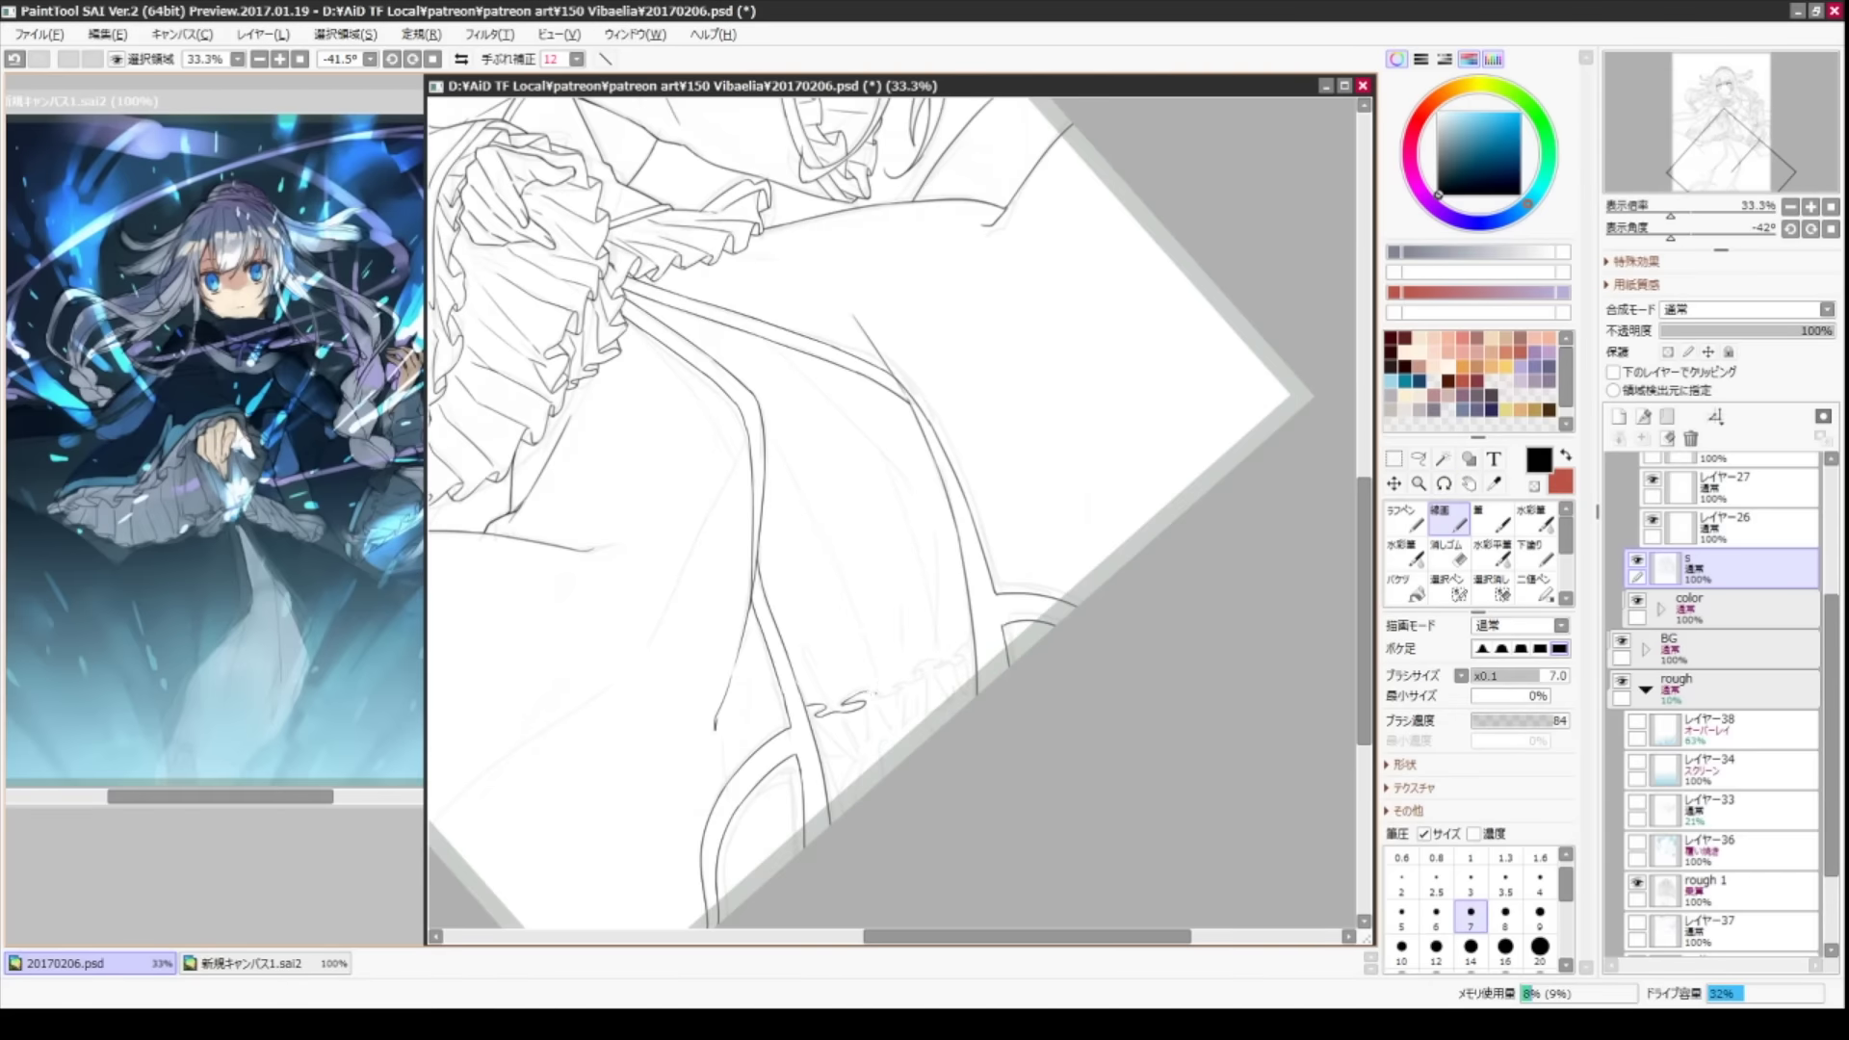
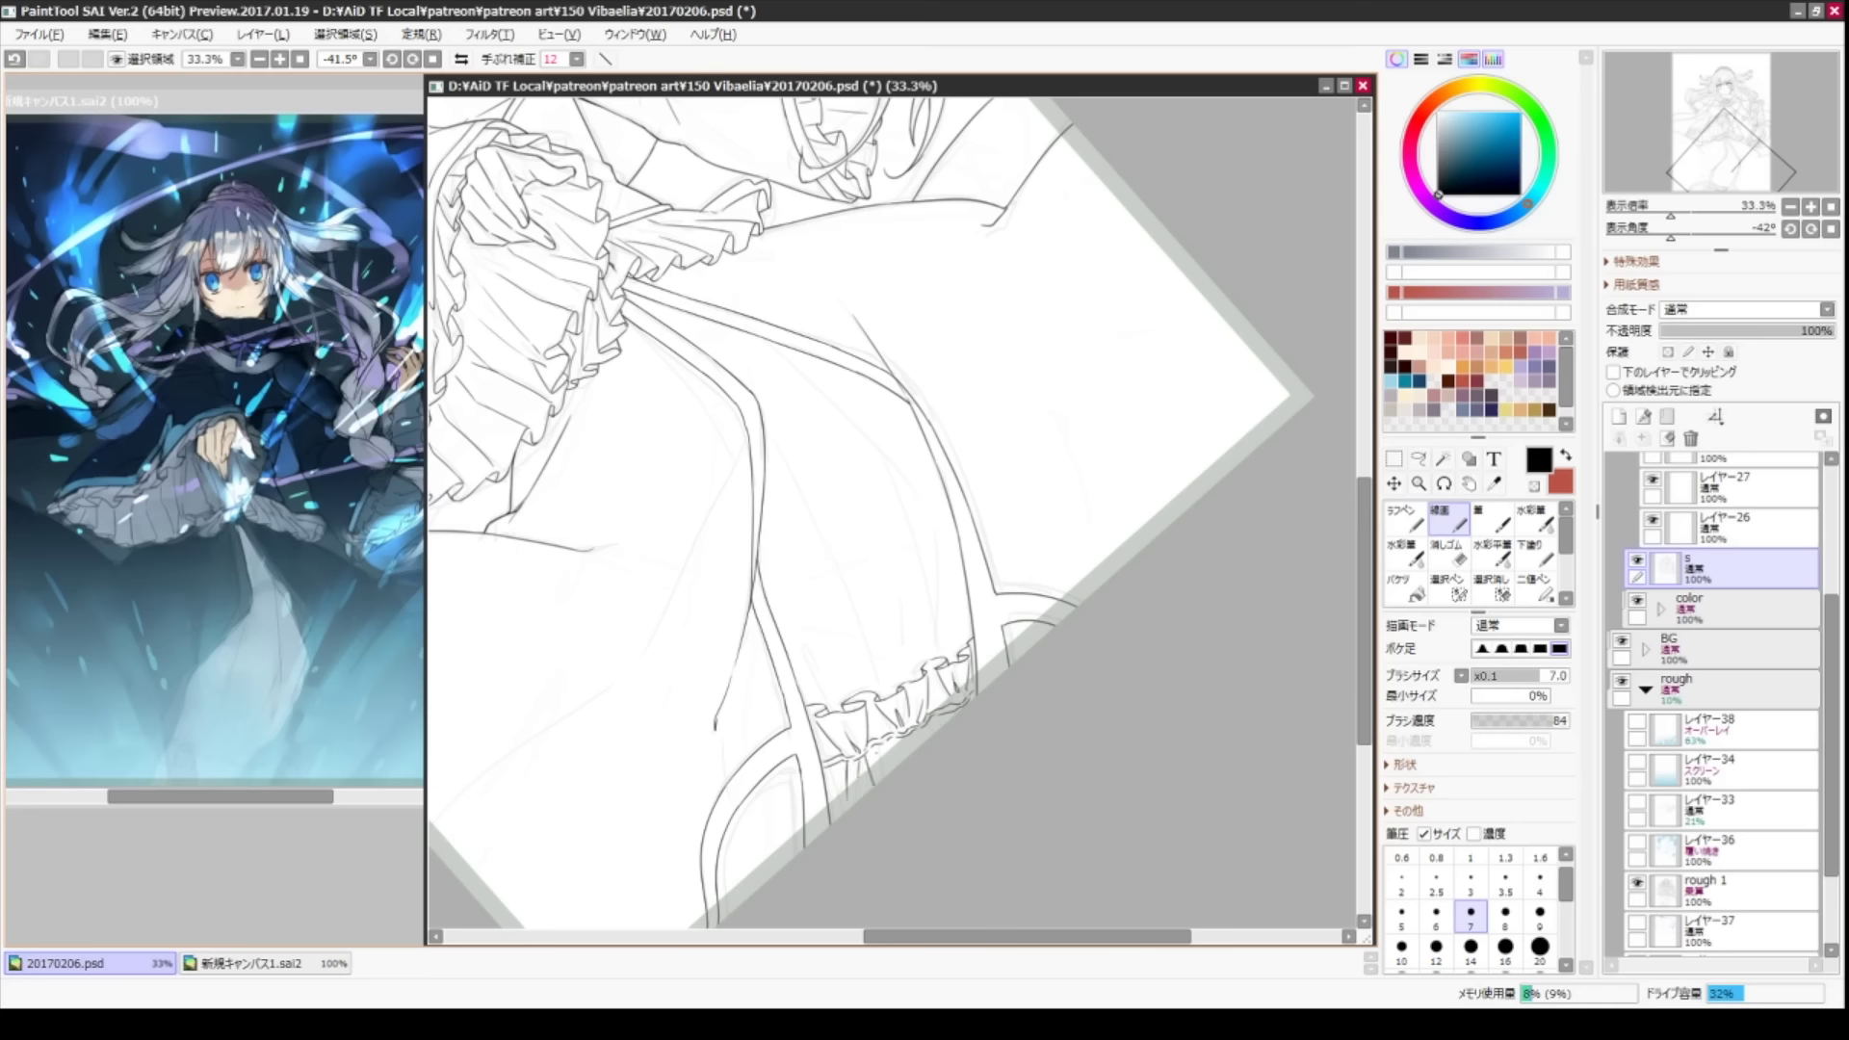
{"action": "mouse_move", "coordinate": [867, 520]}
{"action": "left_mouse_down"}
{"action": "mouse_move", "coordinate": [963, 578]}
{"action": "mouse_move", "coordinate": [933, 741]}
{"action": "left_mouse_up"}
{"action": "left_click_drag", "start_coordinate": [896, 674], "coordinate": [876, 761]}
{"action": "left_click_drag", "start_coordinate": [964, 647], "coordinate": [985, 754]}
{"action": "left_click_drag", "start_coordinate": [1025, 423], "coordinate": [926, 599]}
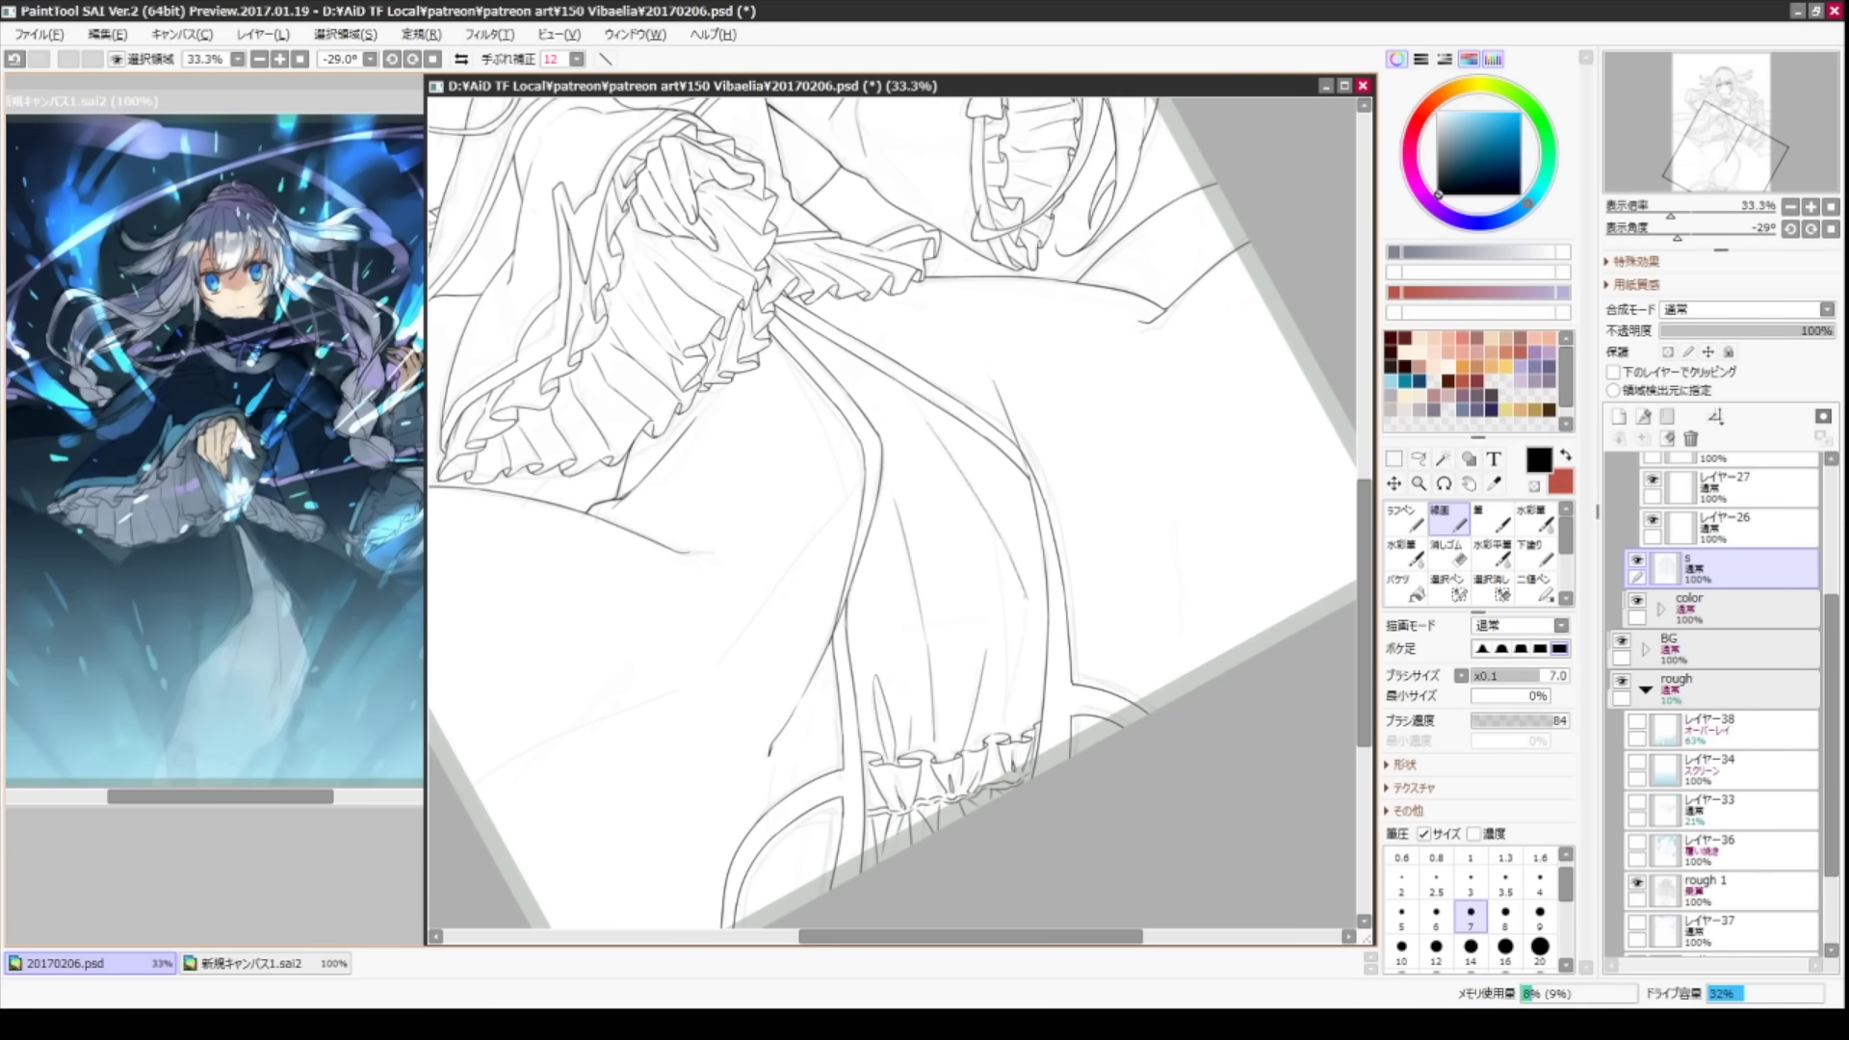
{"action": "left_click_drag", "start_coordinate": [984, 515], "coordinate": [1030, 703]}
{"action": "left_click_drag", "start_coordinate": [1007, 624], "coordinate": [1040, 724]}
- Add three empty layers above レイヤー32 in the color folder and save the file
{"action": "key", "text": "Home"}
{"action": "key", "text": "minus"}
{"action": "left_click", "coordinate": [1661, 609]}
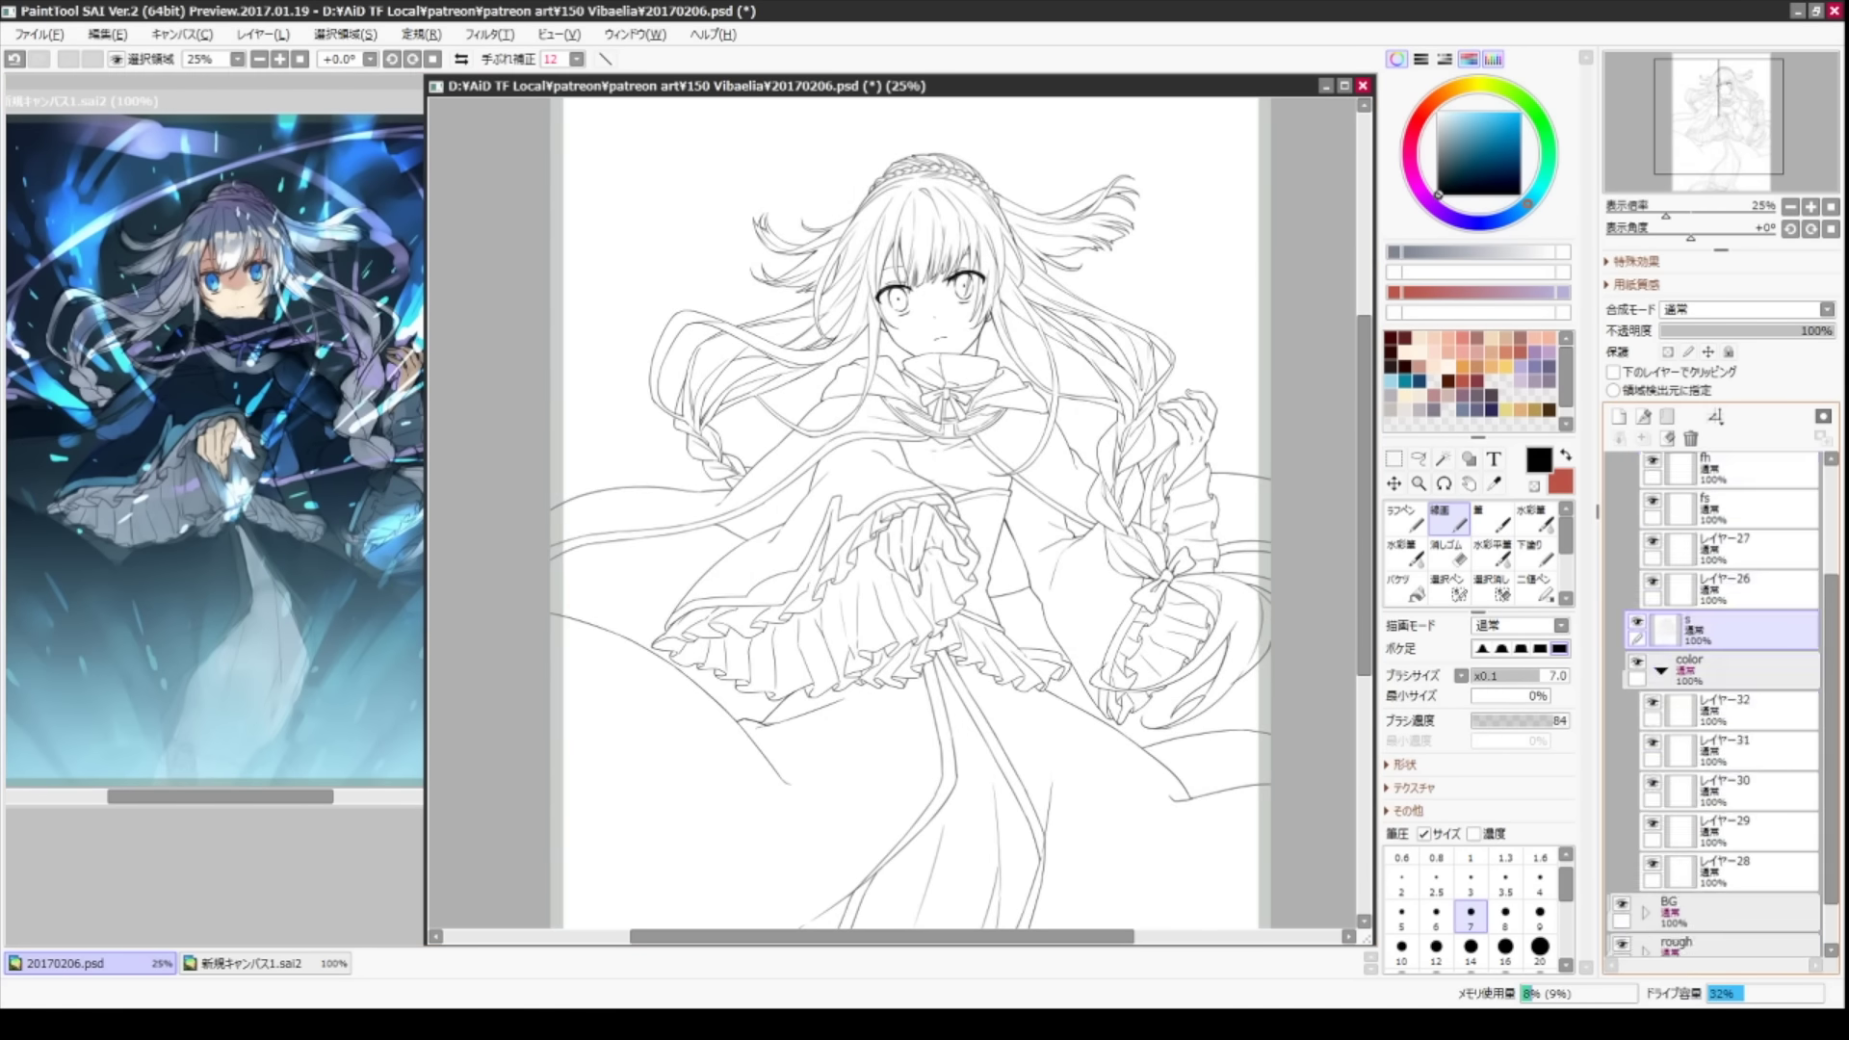
{"action": "left_click", "coordinate": [1729, 729]}
{"action": "key", "text": "minus"}
{"action": "key", "text": "ctrl+s"}
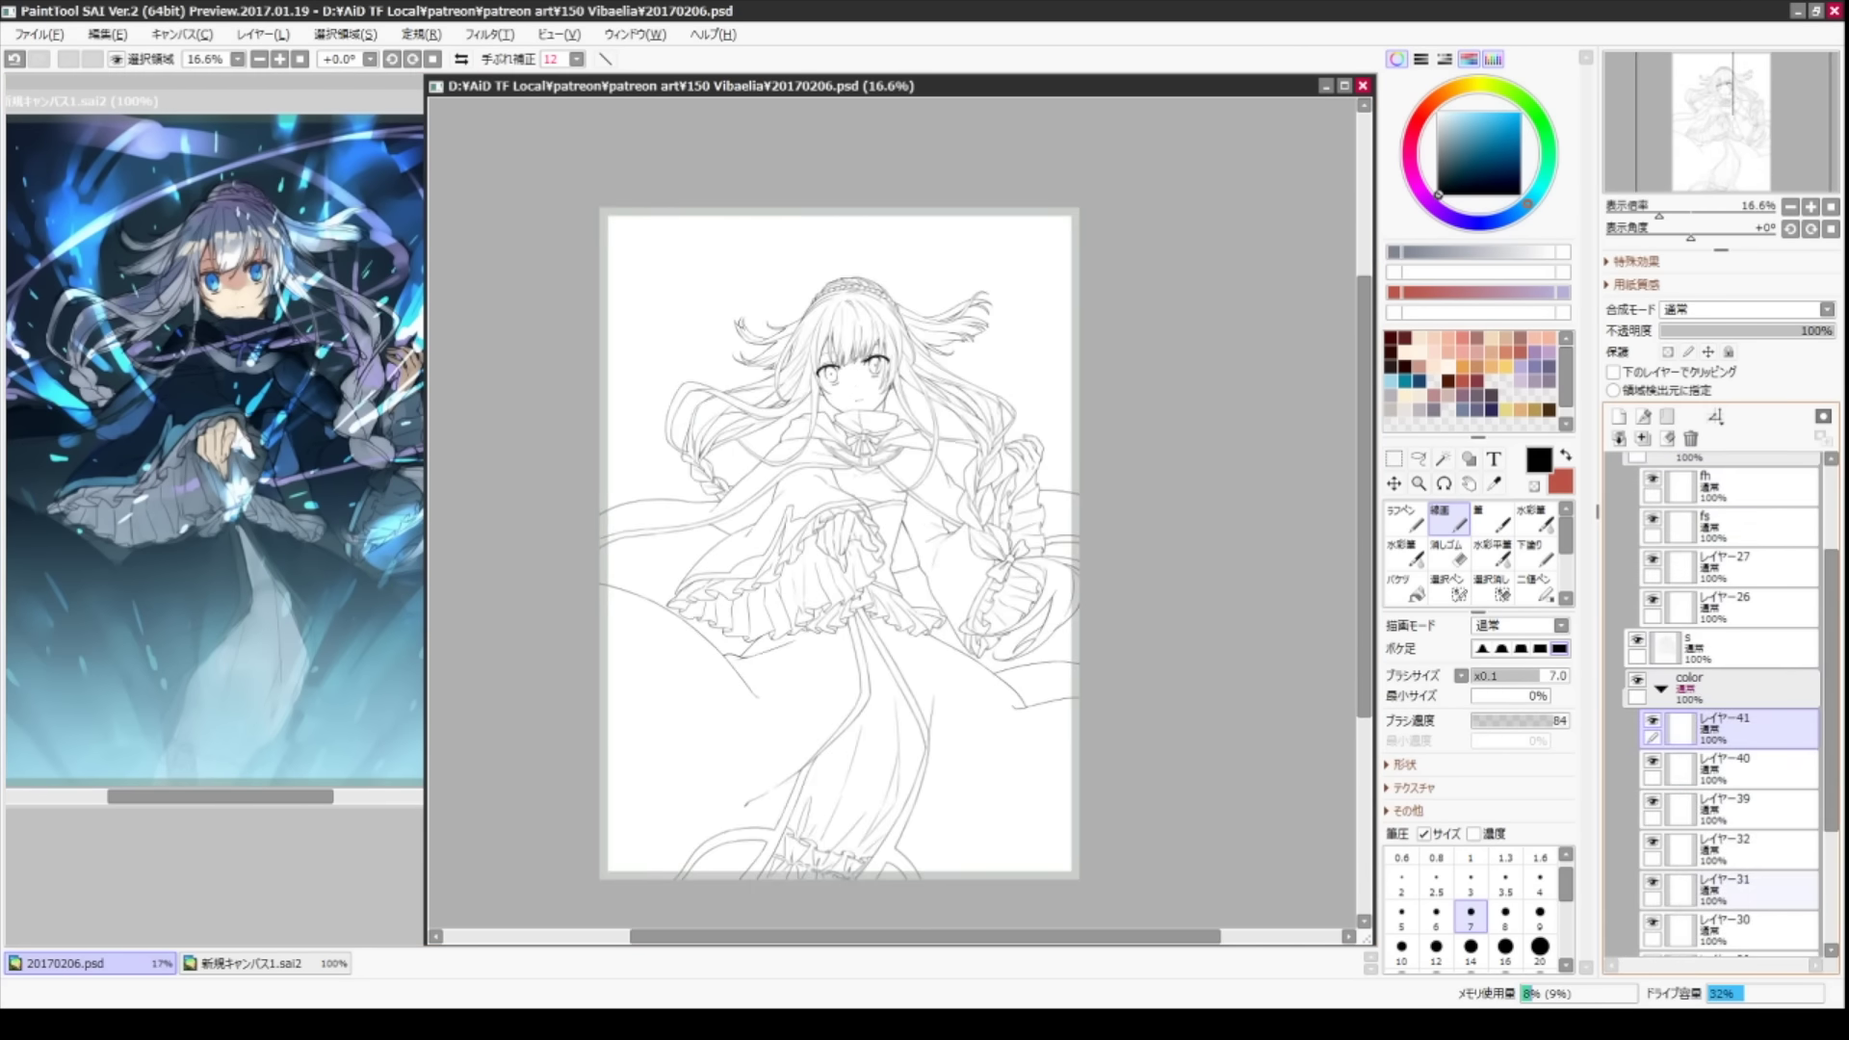
- Return to the line-art layer s and touch up the skirt lines below the front sleeve
{"action": "key", "text": "plus"}
{"action": "key", "text": "End"}
{"action": "key", "text": "End"}
{"action": "key", "text": "End"}
{"action": "key", "text": "End"}
{"action": "key", "text": "End"}
{"action": "left_click", "coordinate": [1725, 647]}
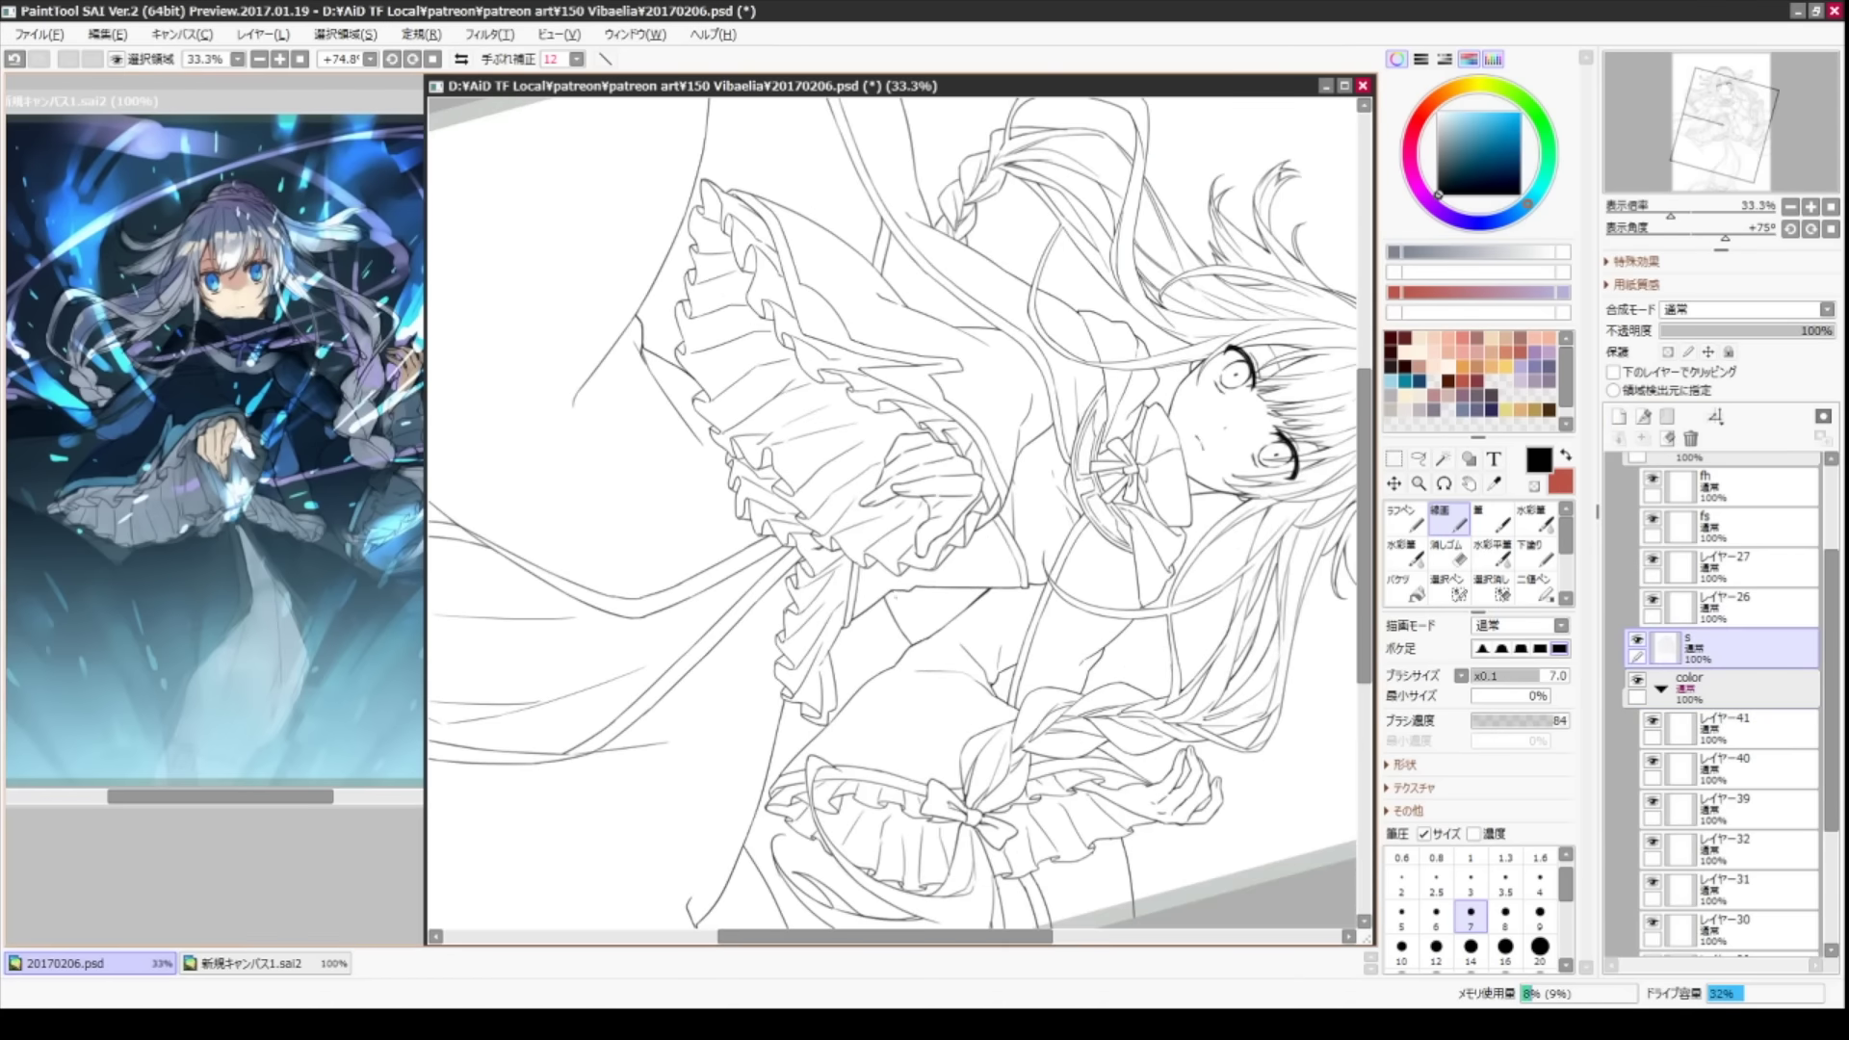
{"action": "key", "text": "Home"}
{"action": "key", "text": "minus"}
{"action": "key", "text": "minus"}
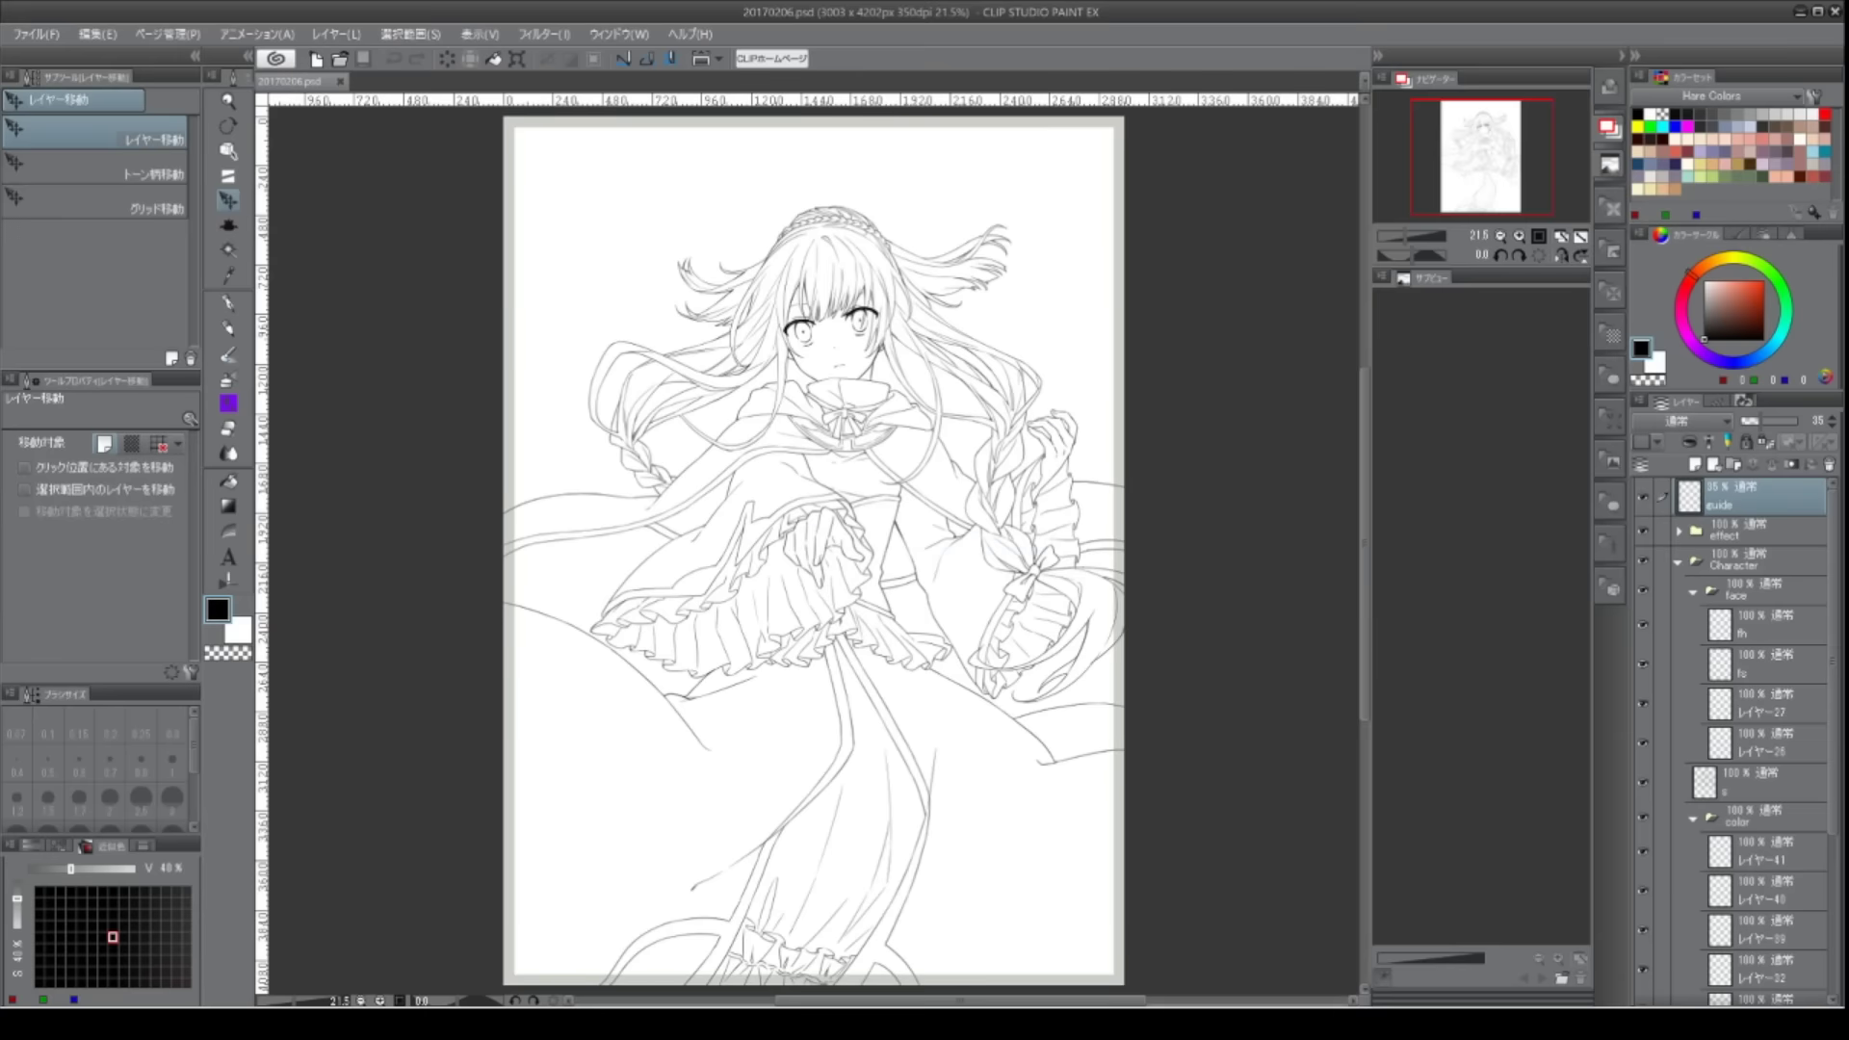
- Collapse the navigator and sub view area, hide the guide layer and select レイヤー41 in the color folder
{"action": "left_click", "coordinate": [1377, 55]}
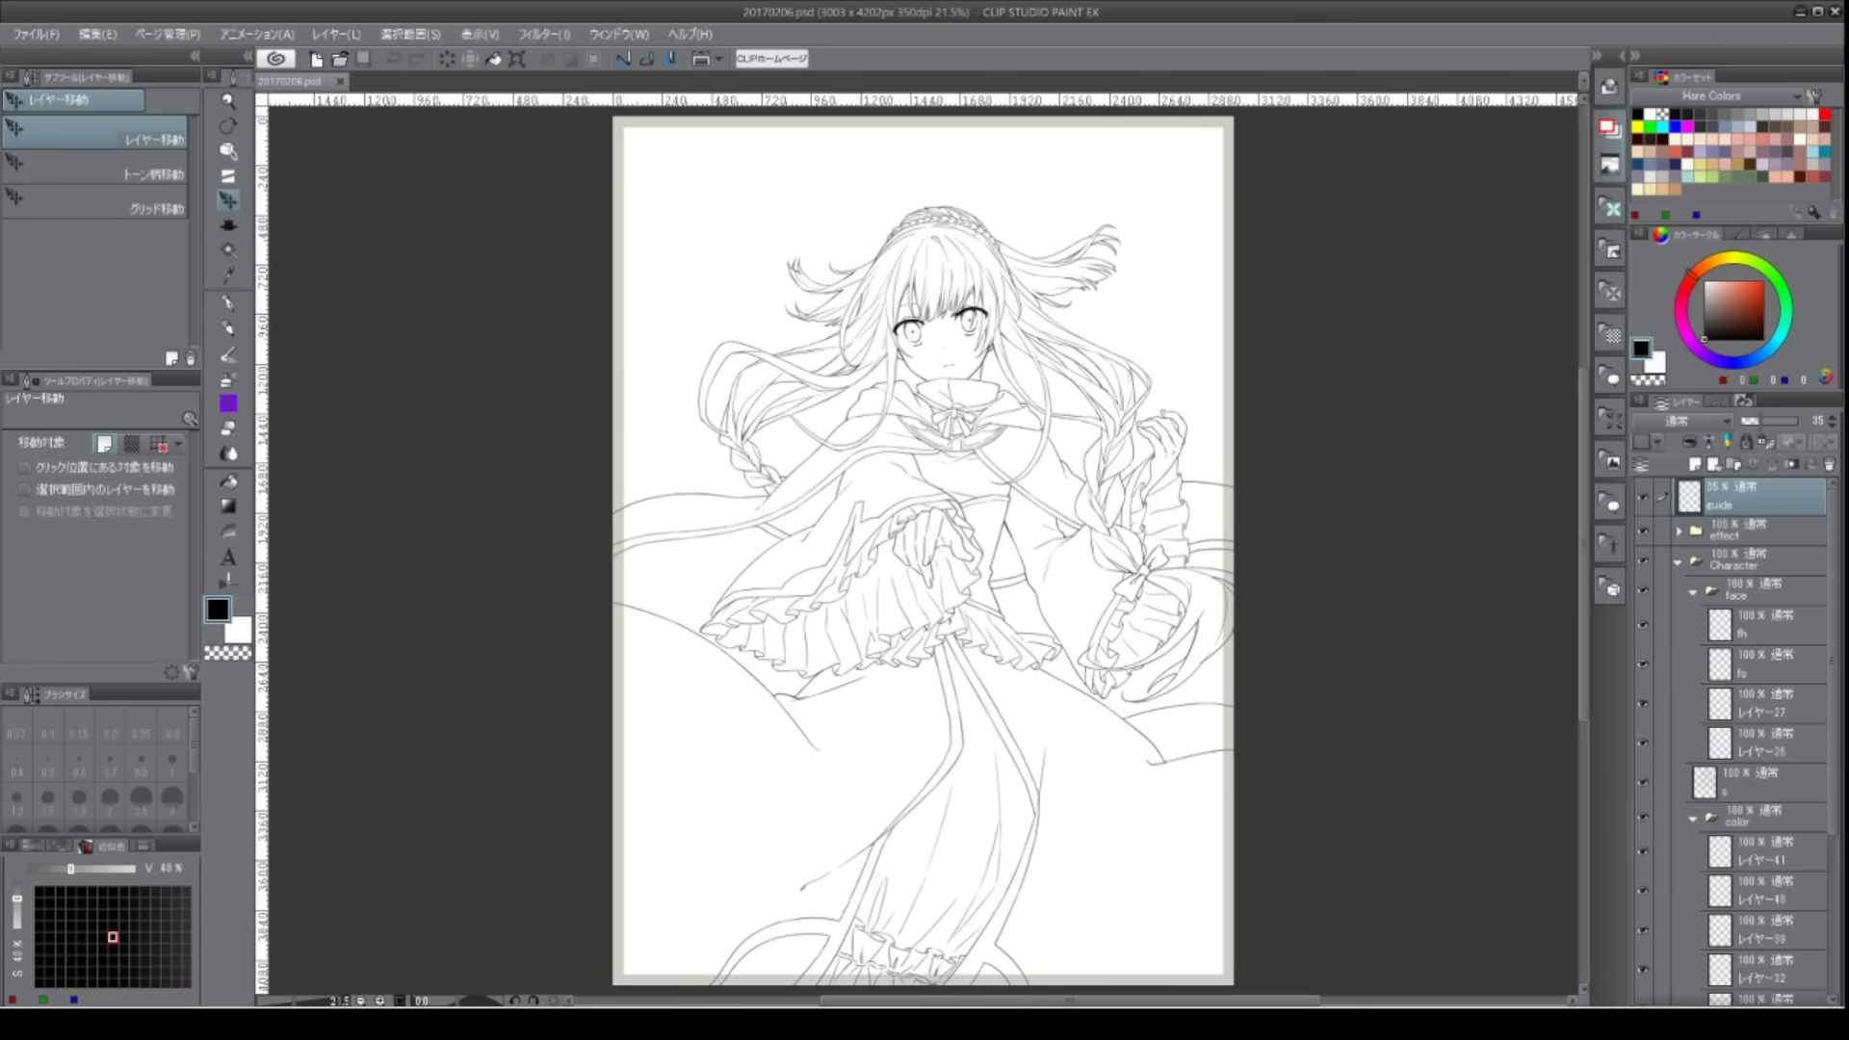
{"action": "left_click", "coordinate": [1644, 498]}
{"action": "left_click", "coordinate": [1762, 851]}
- Switch to 20170206.psd in PaintTool SAI and lock the transparency of the character's flat color layers
{"action": "key", "text": "ctrl+plus"}
{"action": "key", "text": "ctrl+plus"}
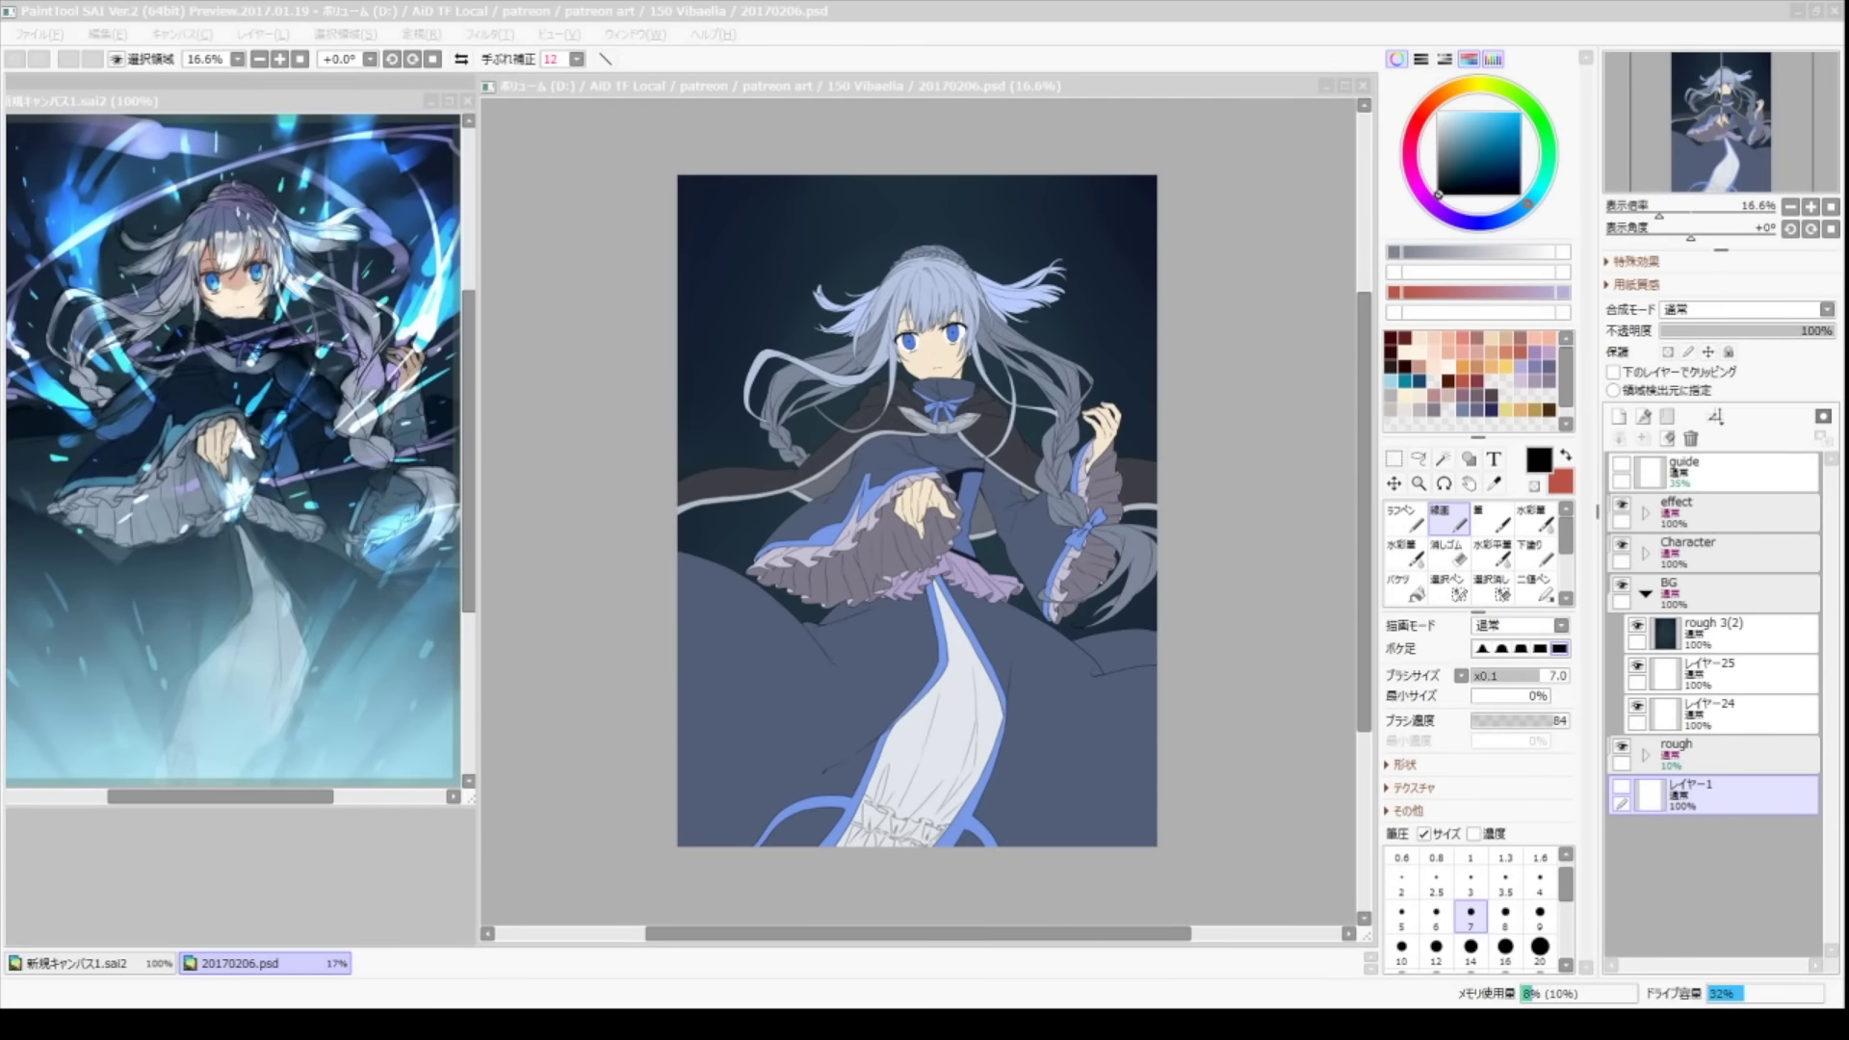
{"action": "key", "text": "ctrl+plus"}
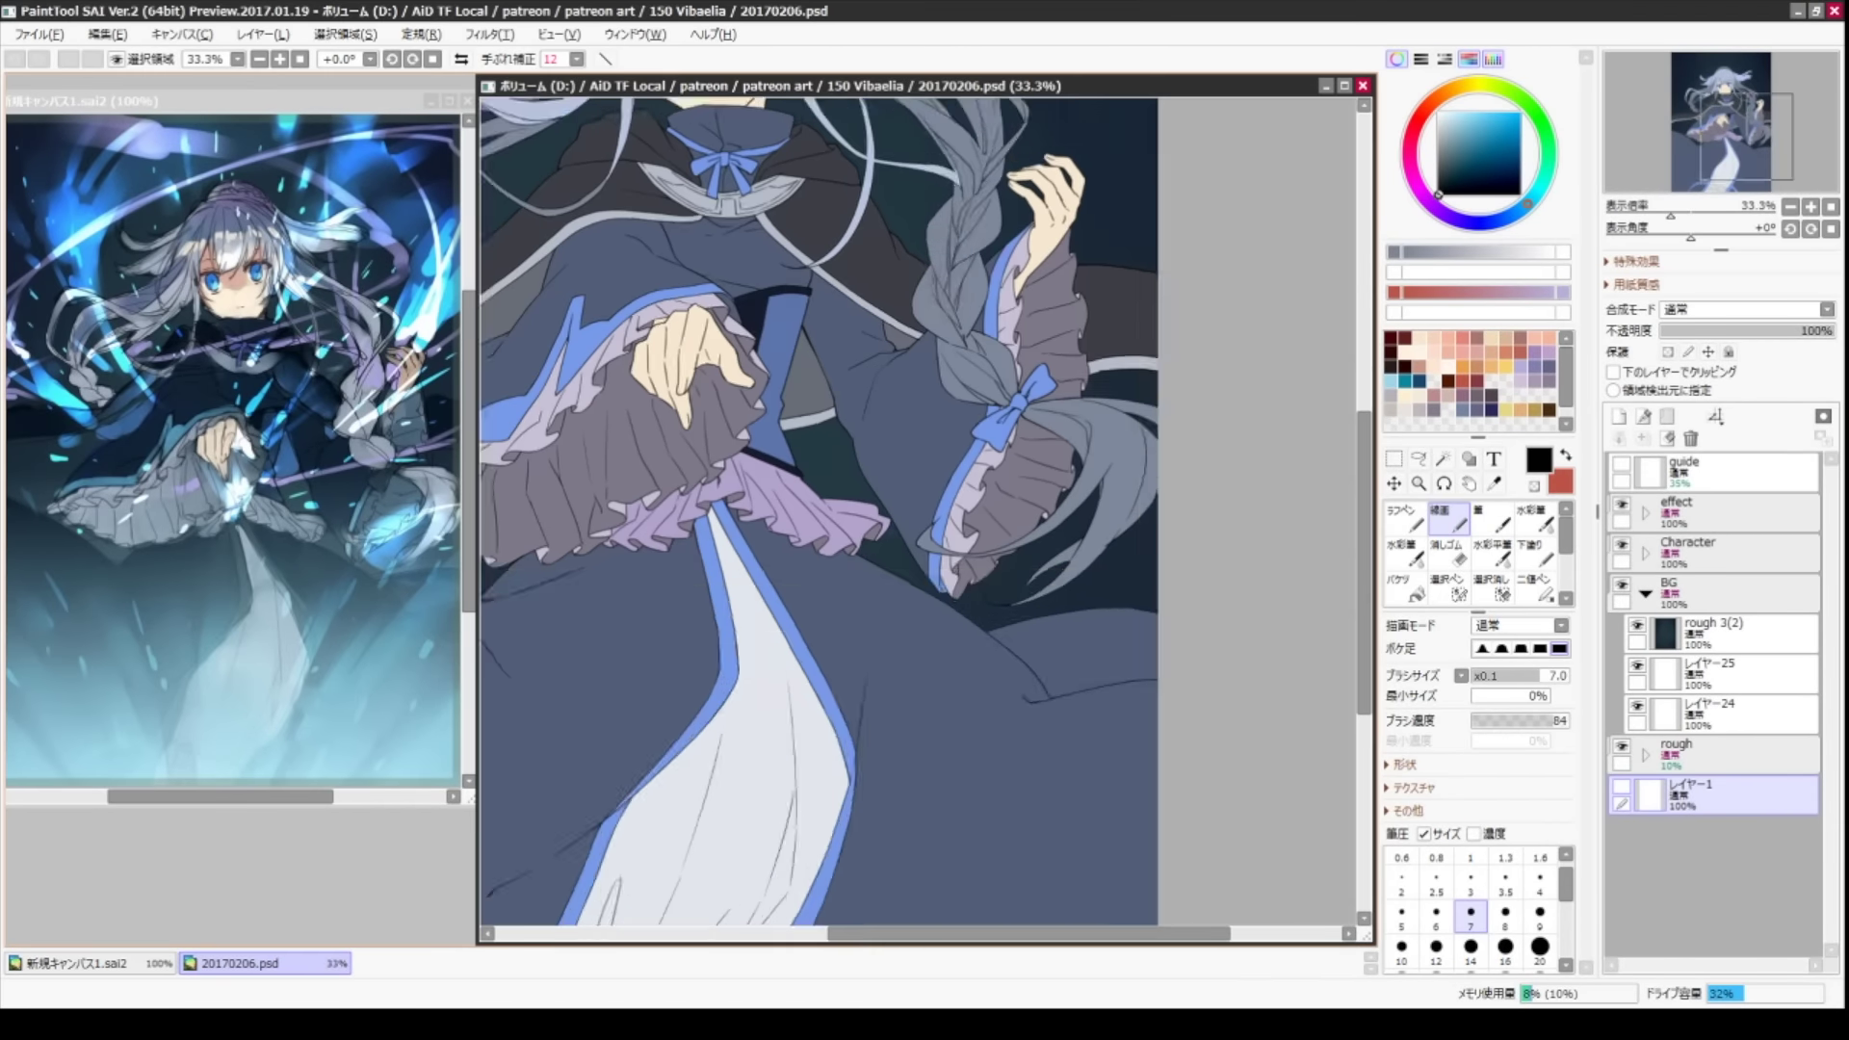
{"action": "key", "text": "ctrl+plus"}
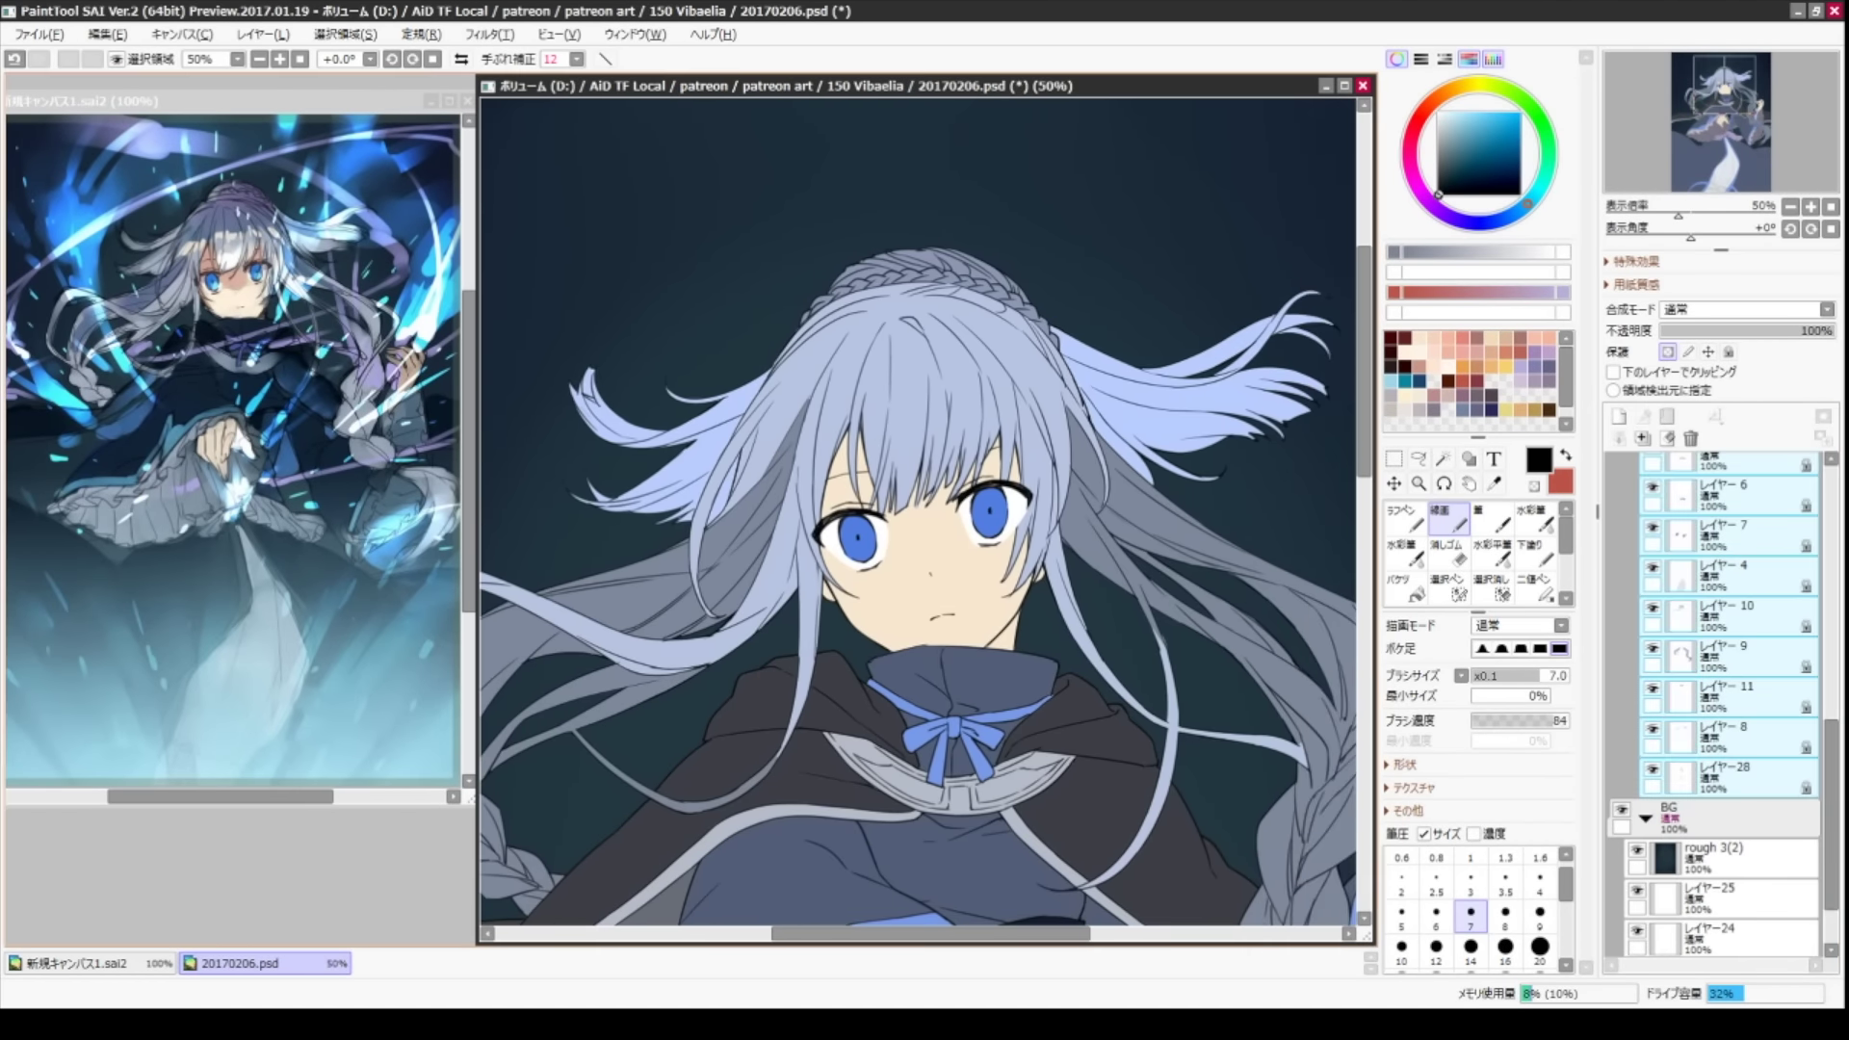
- Place copies of the shading layer レイヤー35 as clipping layers above レイヤー10 and レイヤー4
{"action": "key", "text": "ctrl+v"}
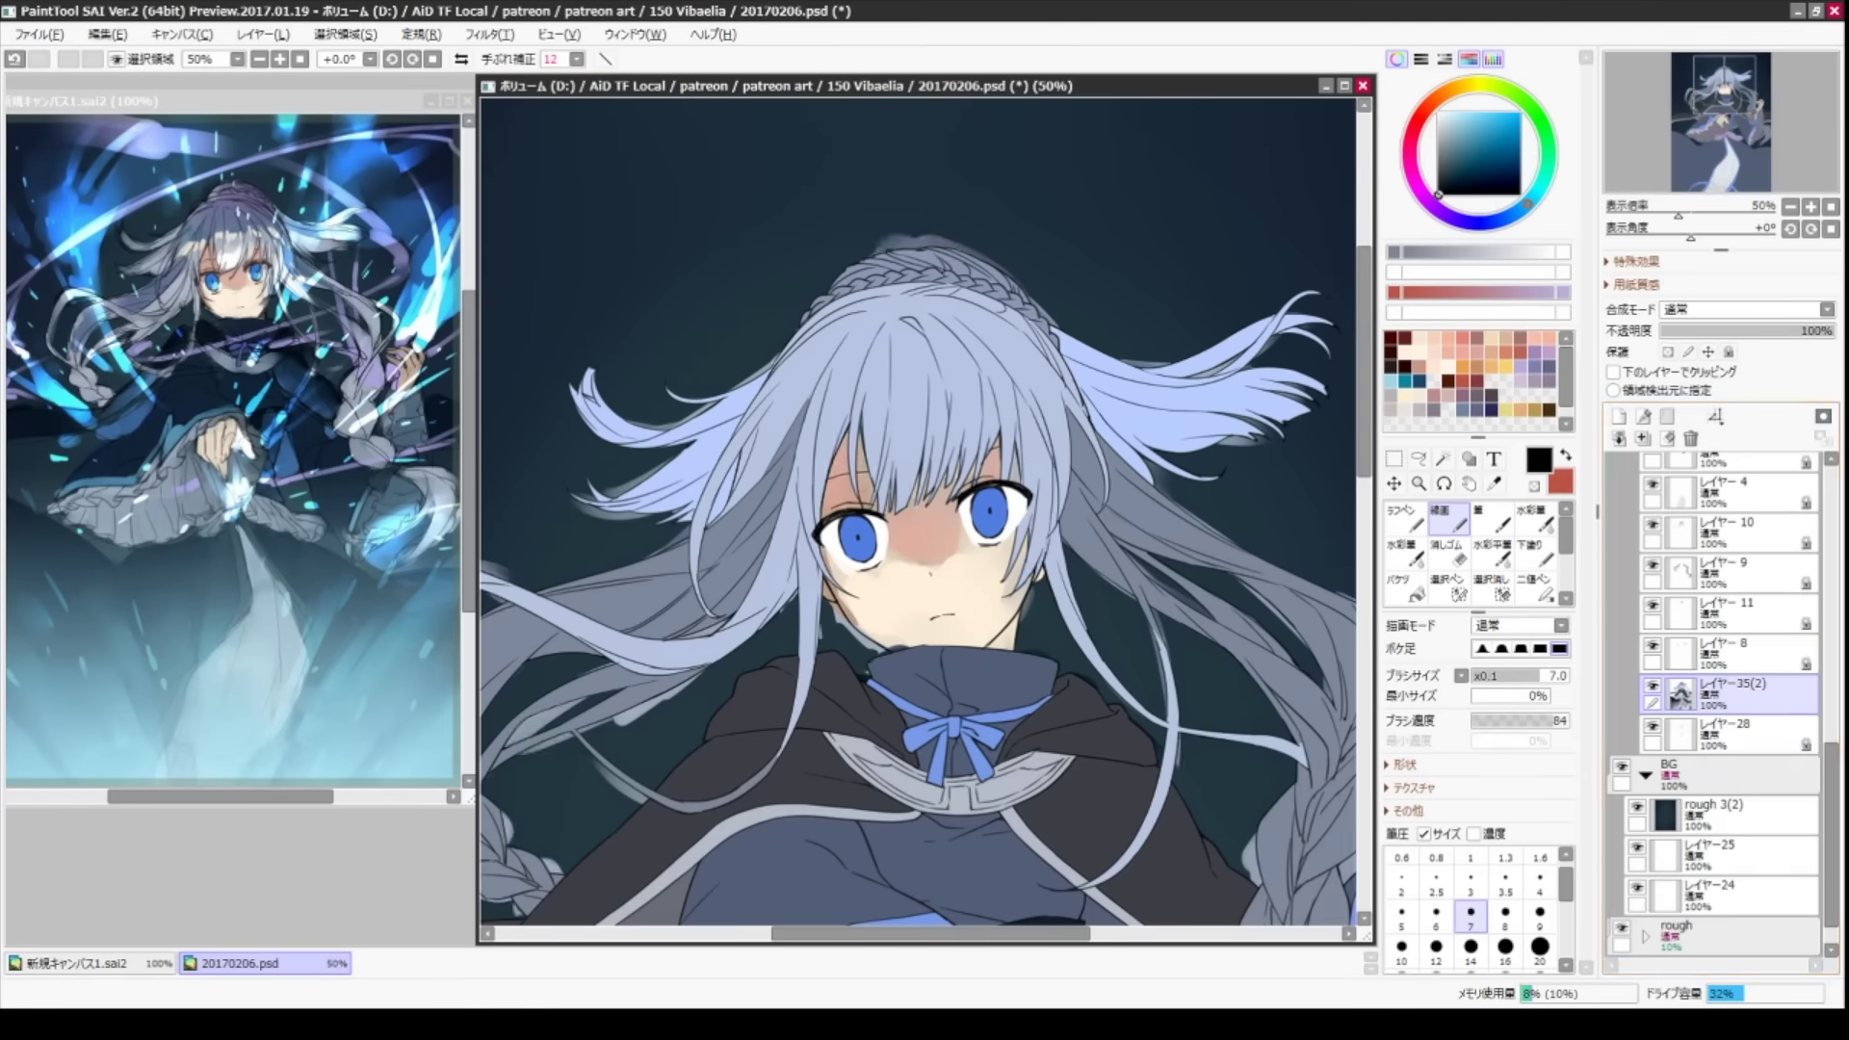
{"action": "key", "text": "ctrl+minus"}
{"action": "key", "text": "ctrl+minus"}
{"action": "key", "text": "ctrl+v"}
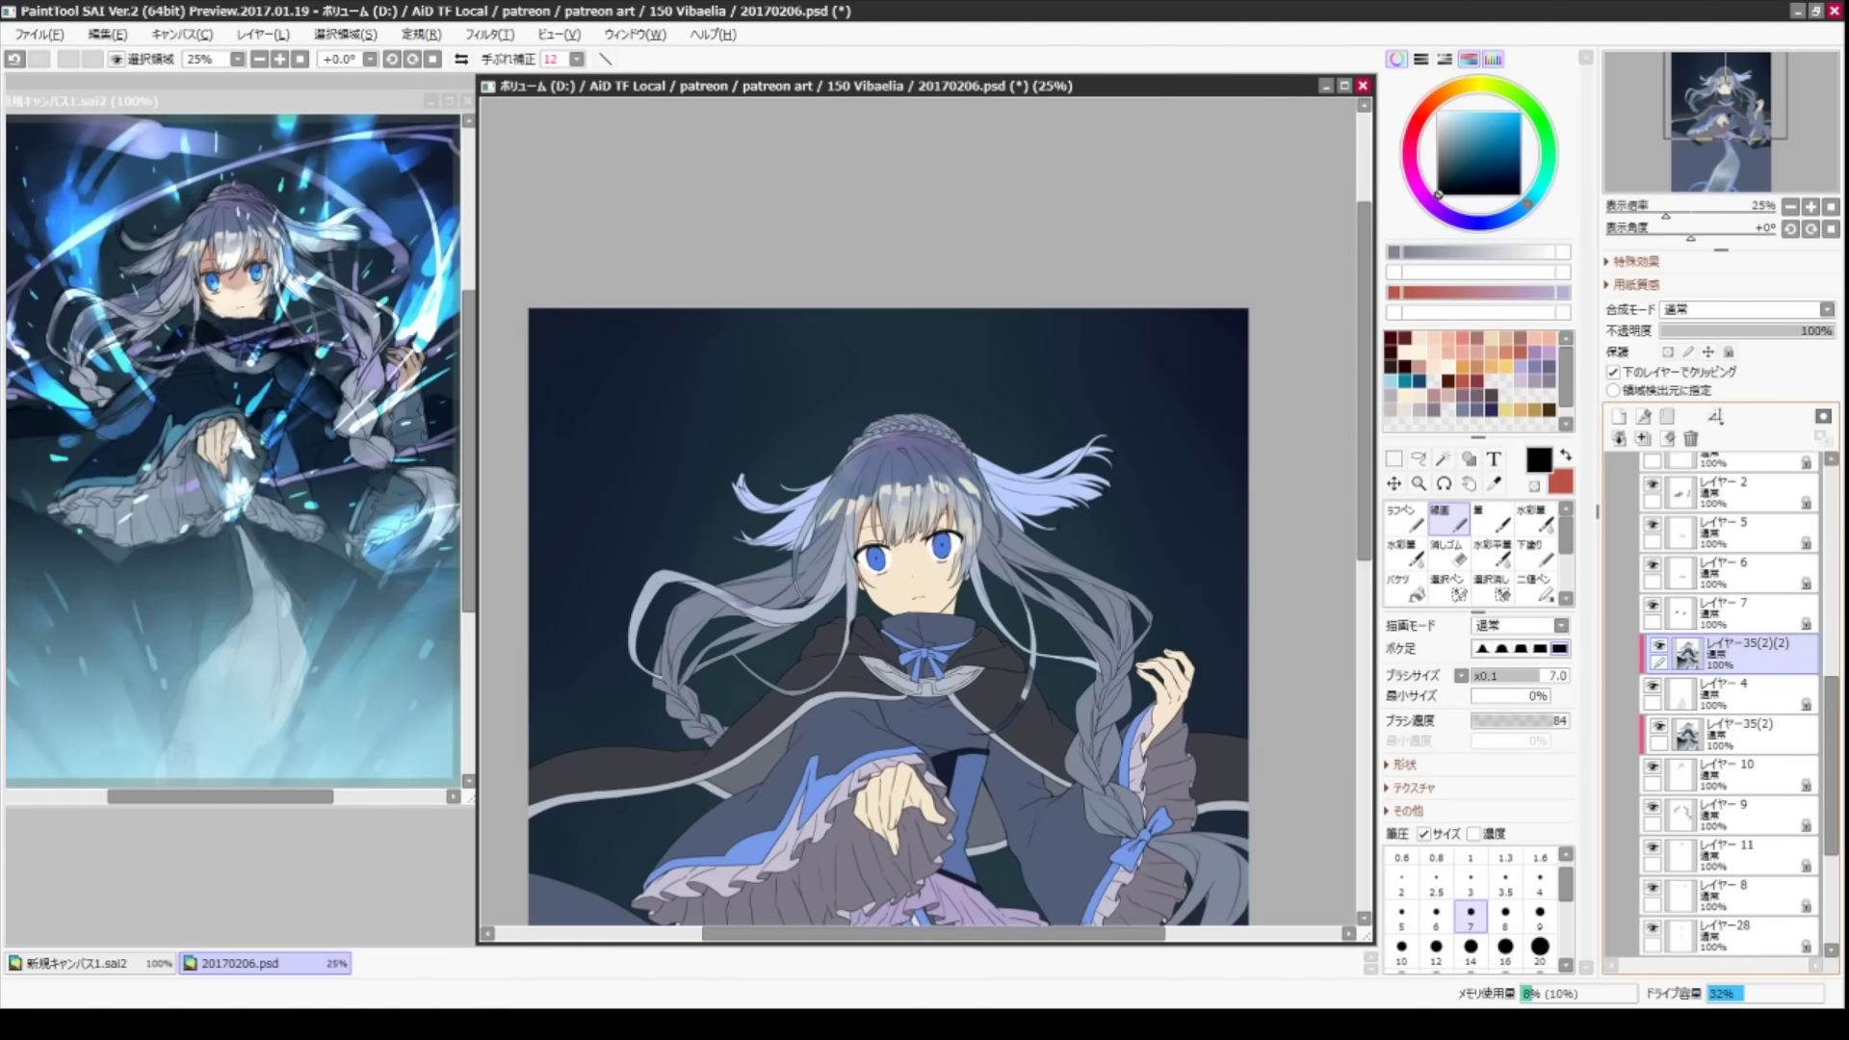
- Add further copies of the shading layer, clipped above レイヤー7, レイヤー6, レイヤー5 and レイヤー2
{"action": "key", "text": "ctrl+v"}
{"action": "key", "text": "ctrl+v"}
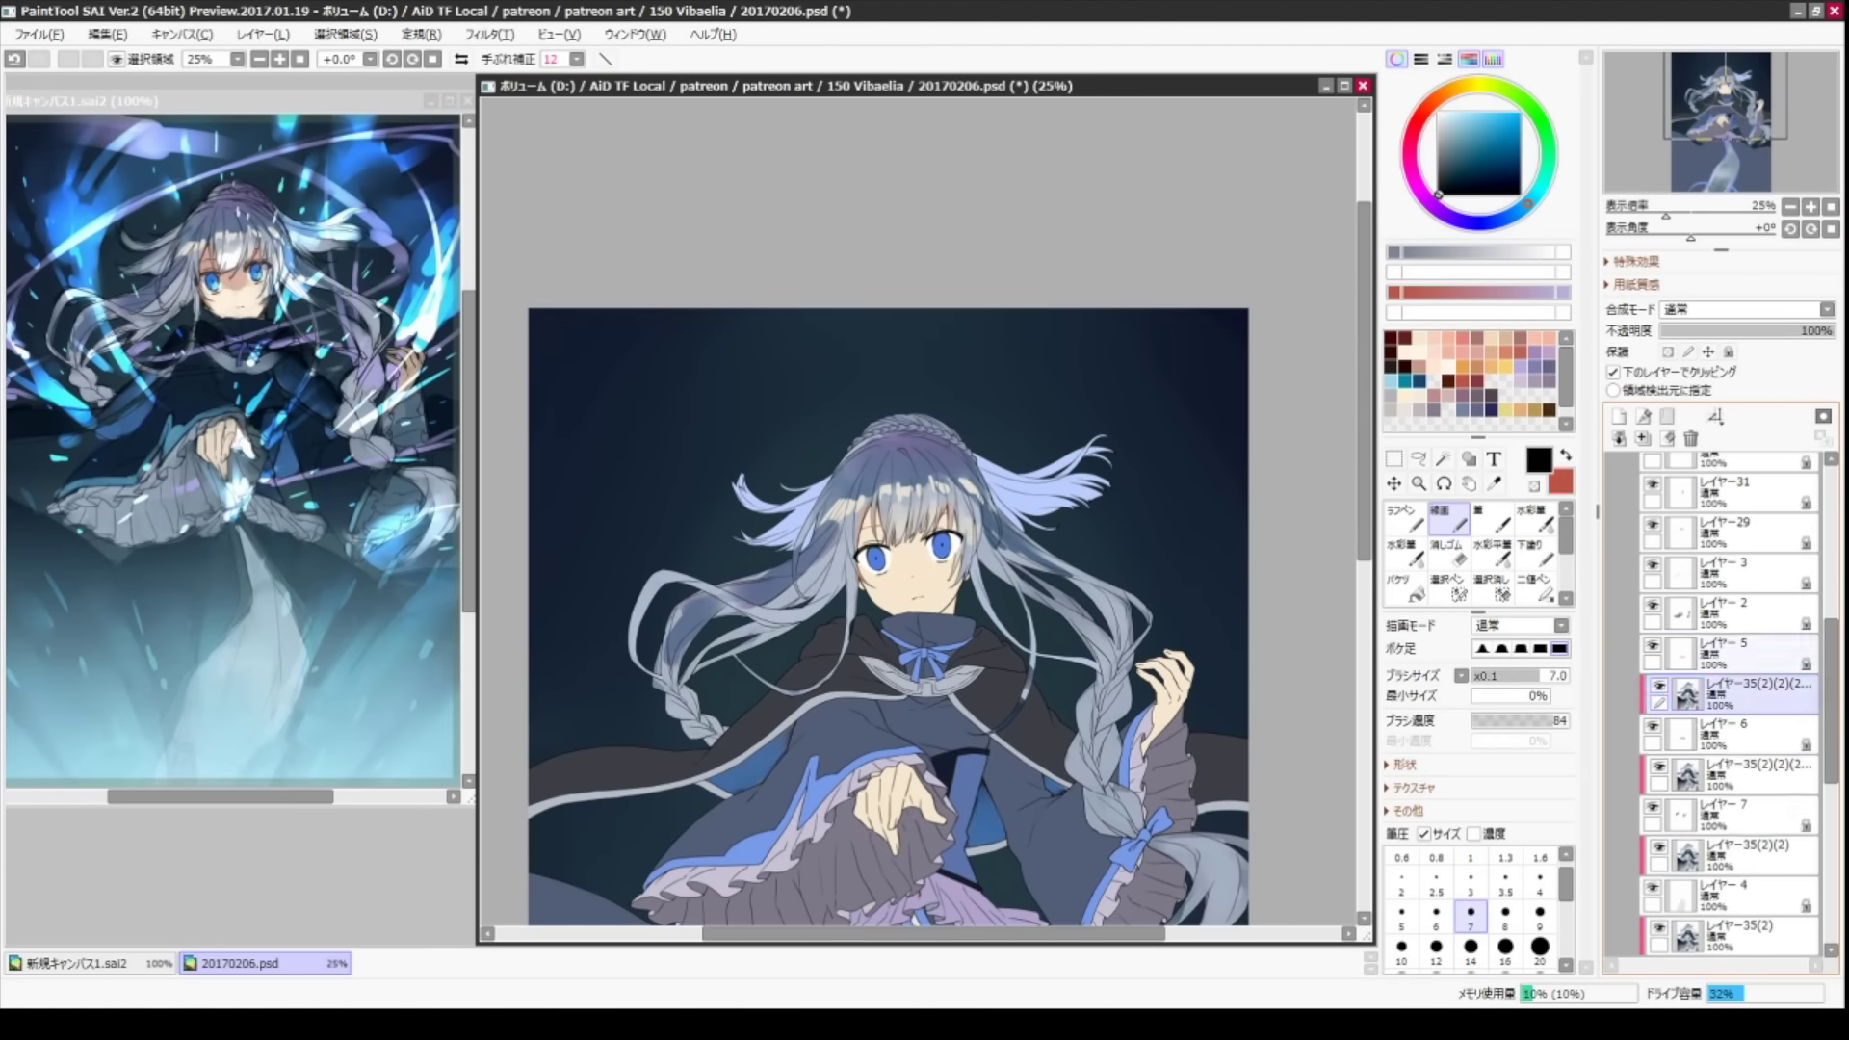
{"action": "key", "text": "ctrl+z"}
{"action": "key", "text": "ctrl+z"}
{"action": "key", "text": "ctrl+z"}
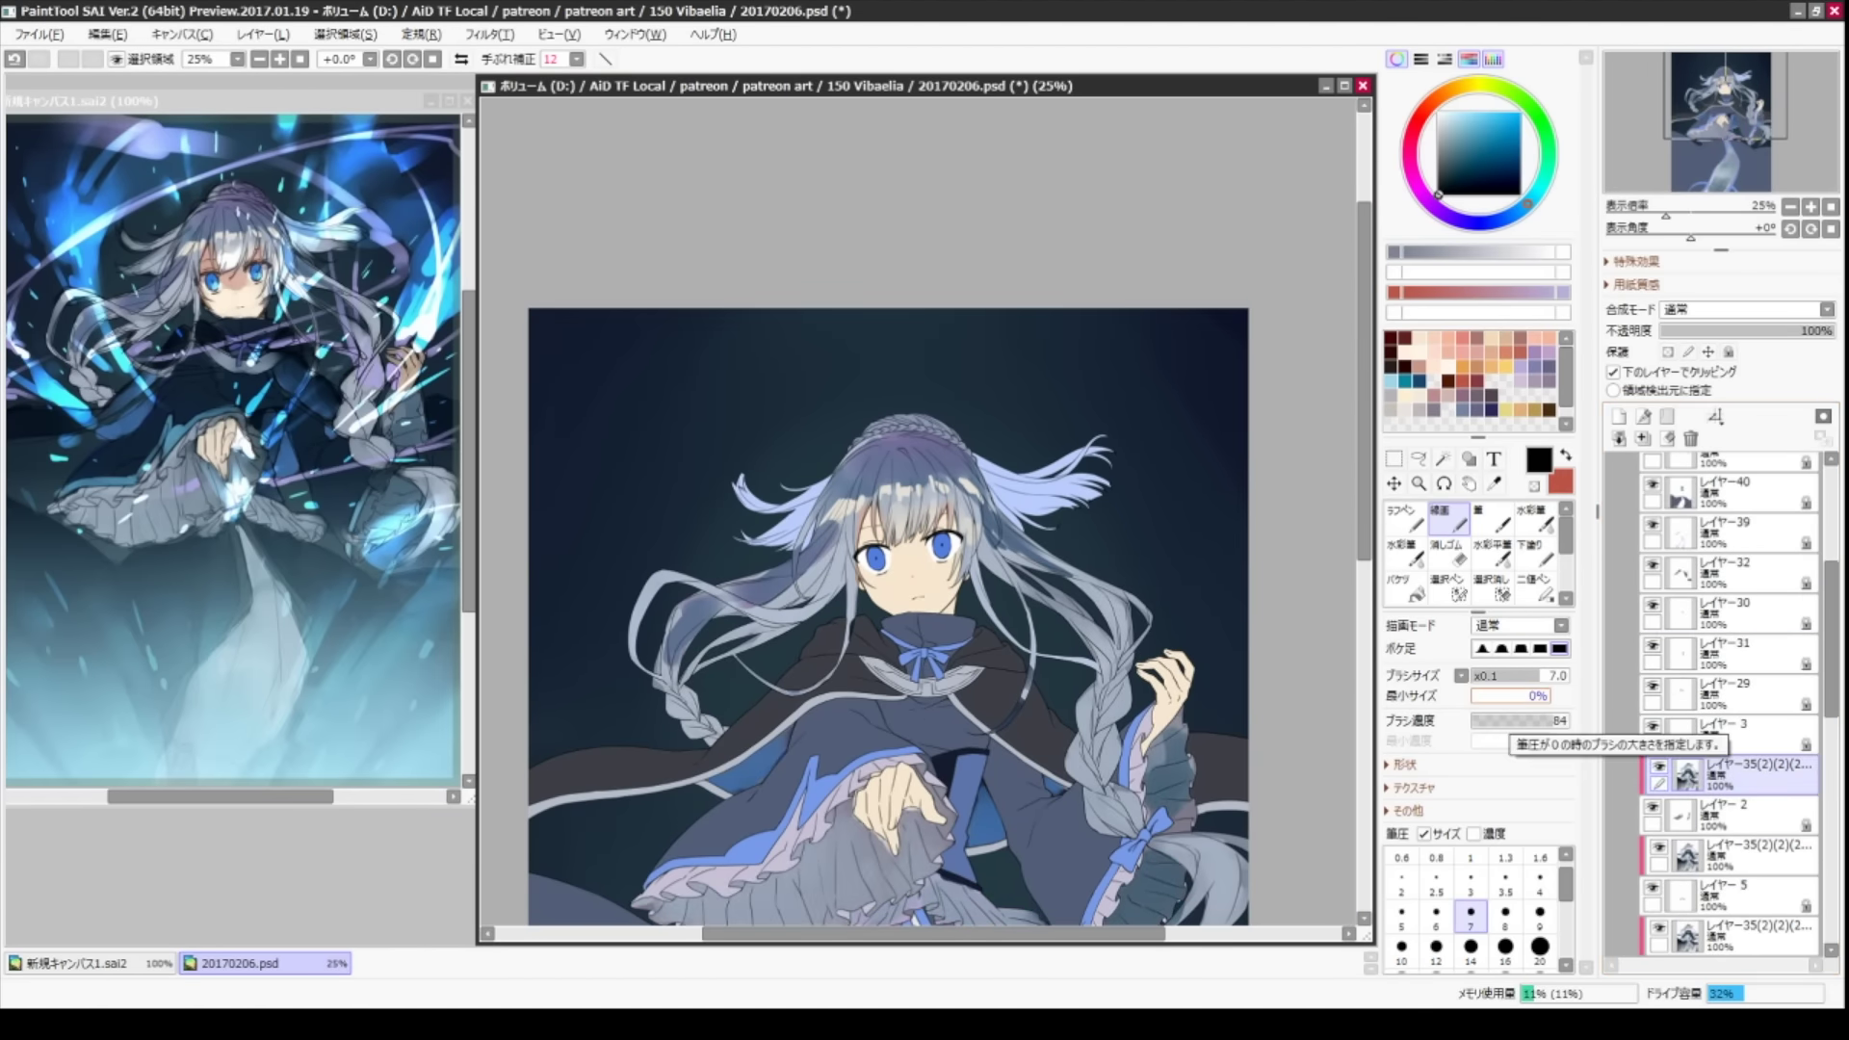
- Place clipped copies of the layer 35 shading above the remaining lower color layers, down to layer 8
{"action": "key", "text": "ctrl+z"}
{"action": "key", "text": "ctrl+z"}
{"action": "key", "text": "ctrl+z"}
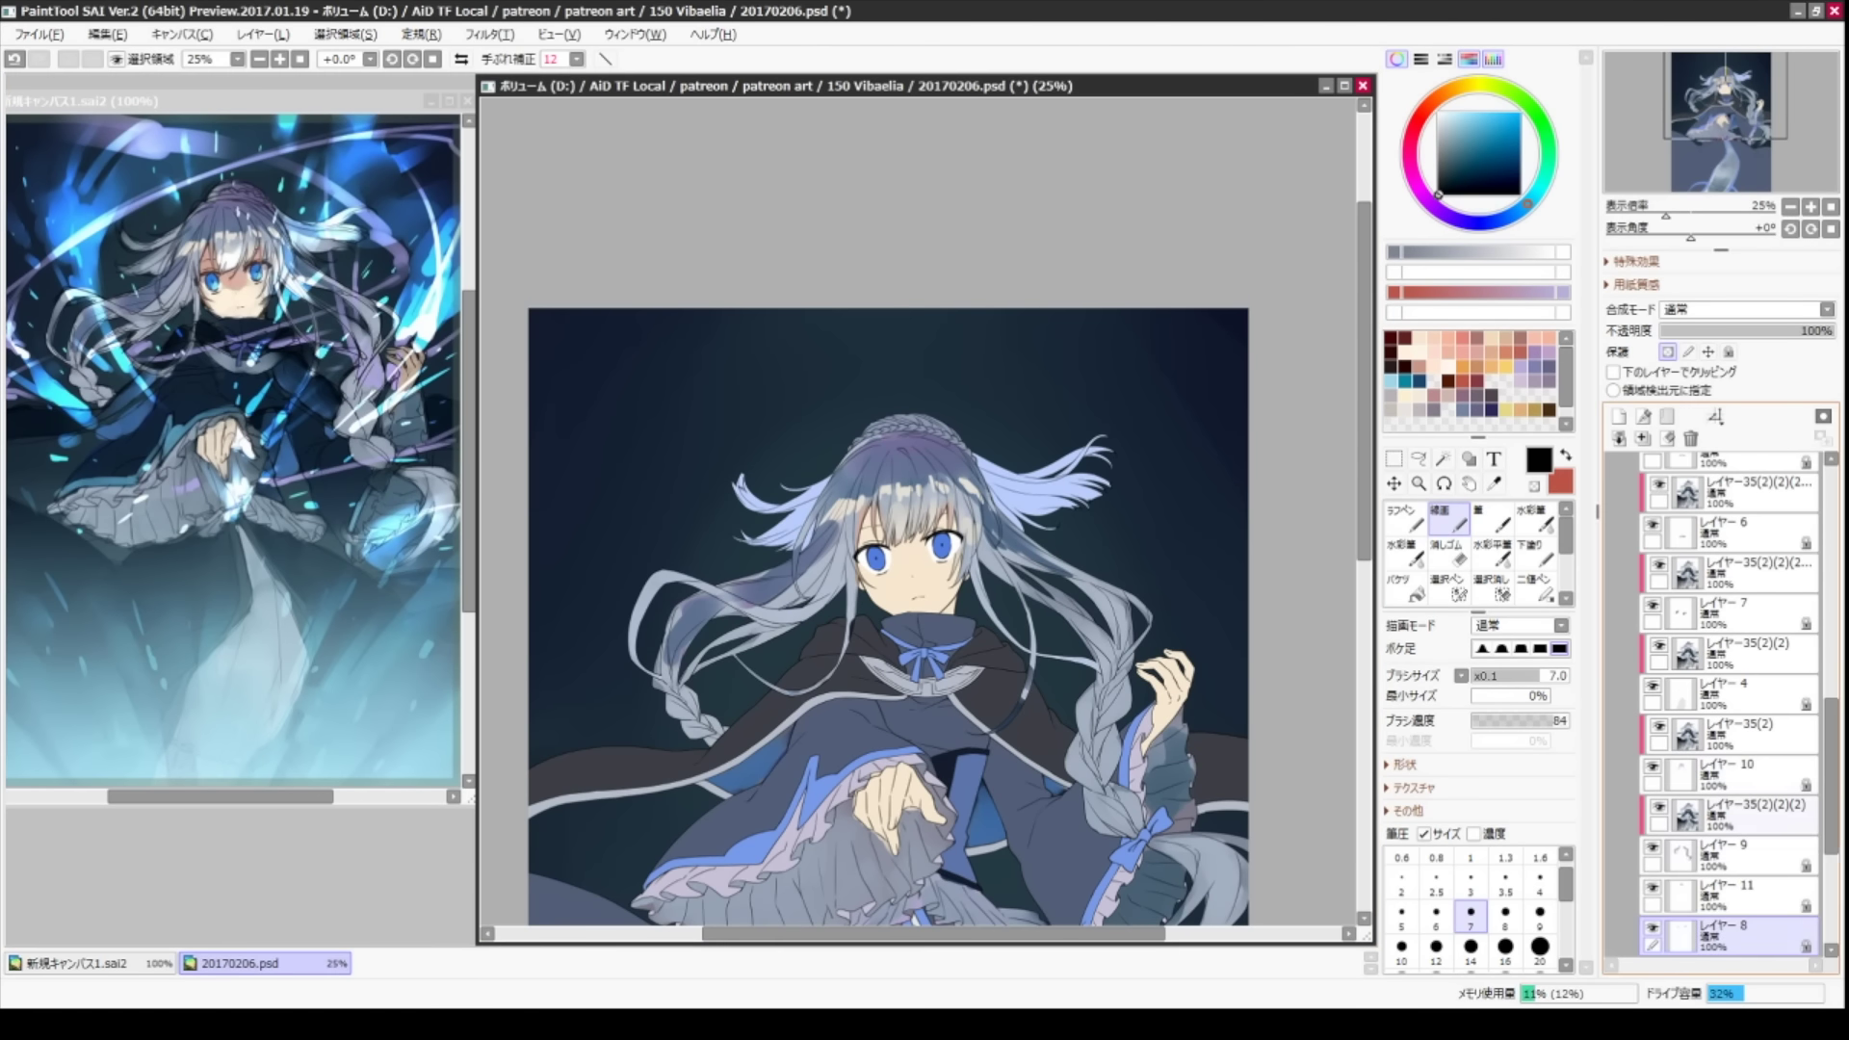
{"action": "key", "text": "ctrl+z"}
{"action": "key", "text": "ctrl+z"}
{"action": "key", "text": "ctrl+z"}
{"action": "key", "text": "ctrl+z"}
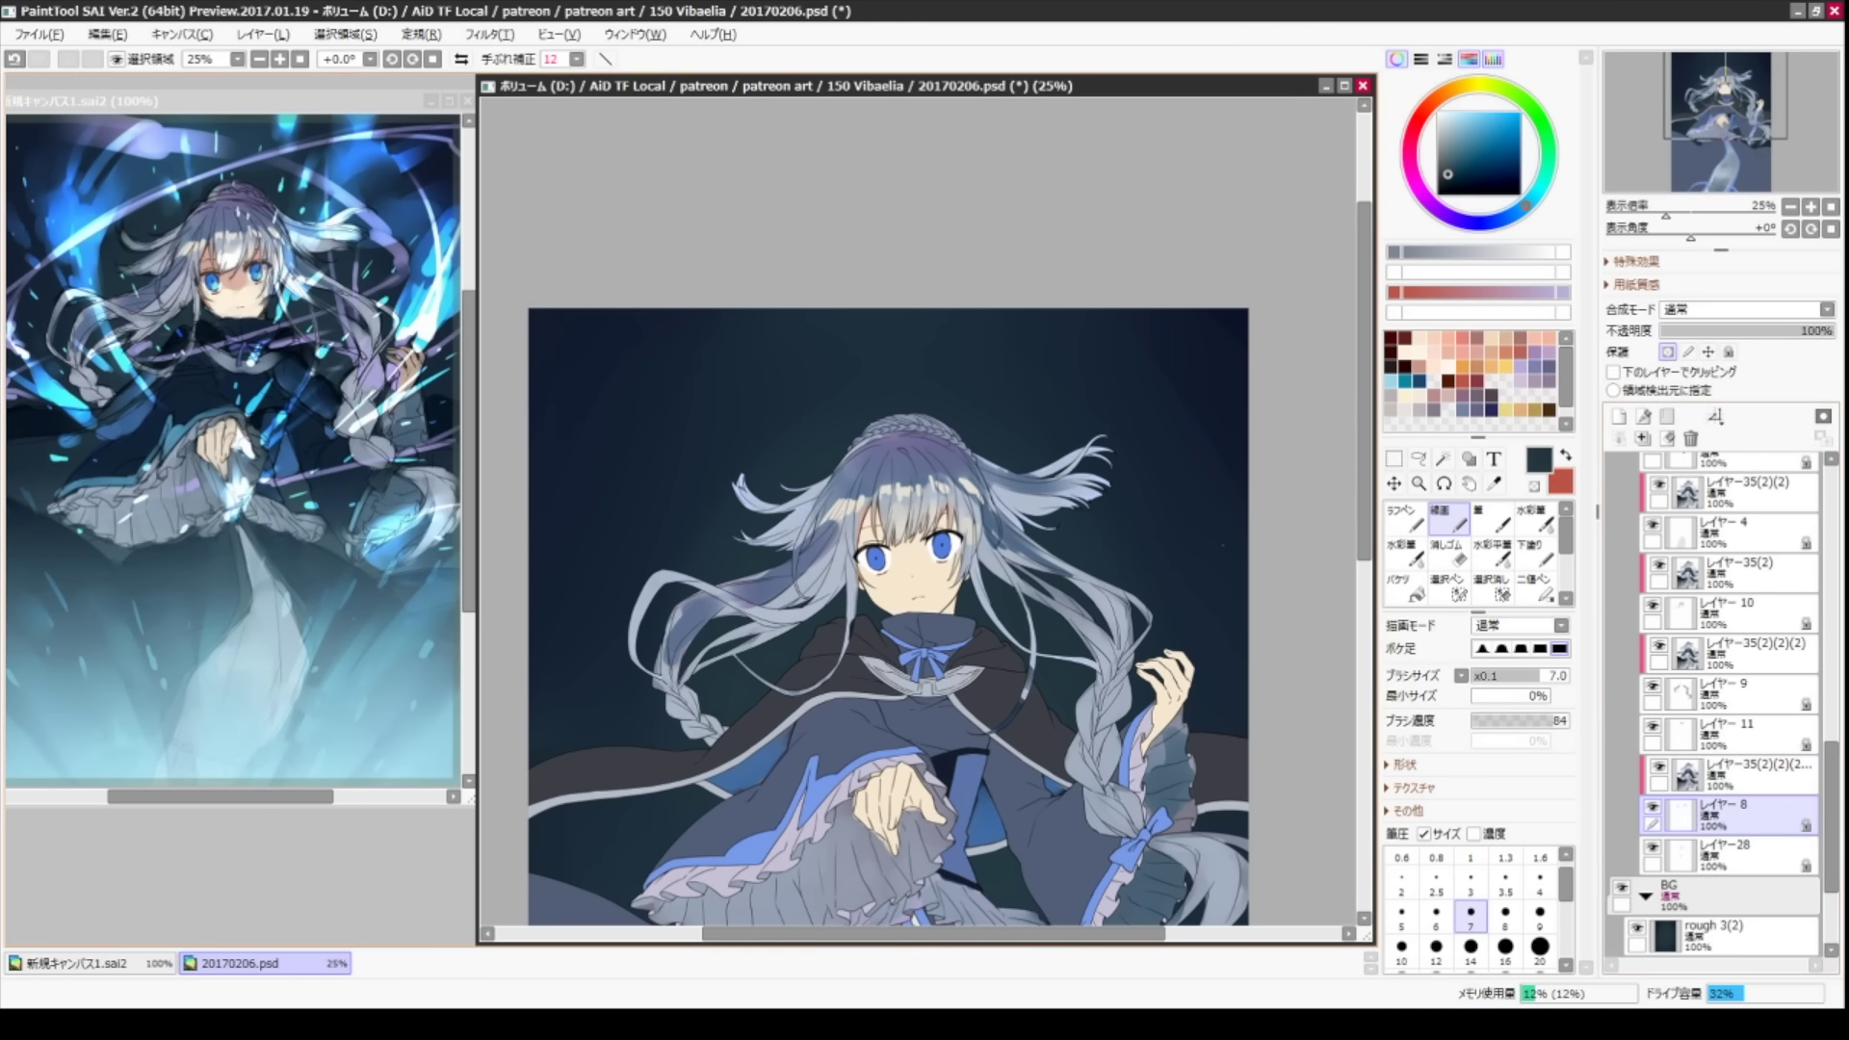
- Shade the opacity-protected base layers beneath the clipped copies, from layer 8 up to layer 6, with dark teal
{"action": "key", "text": "ctrl+y"}
{"action": "key", "text": "ctrl+y"}
{"action": "key", "text": "minus"}
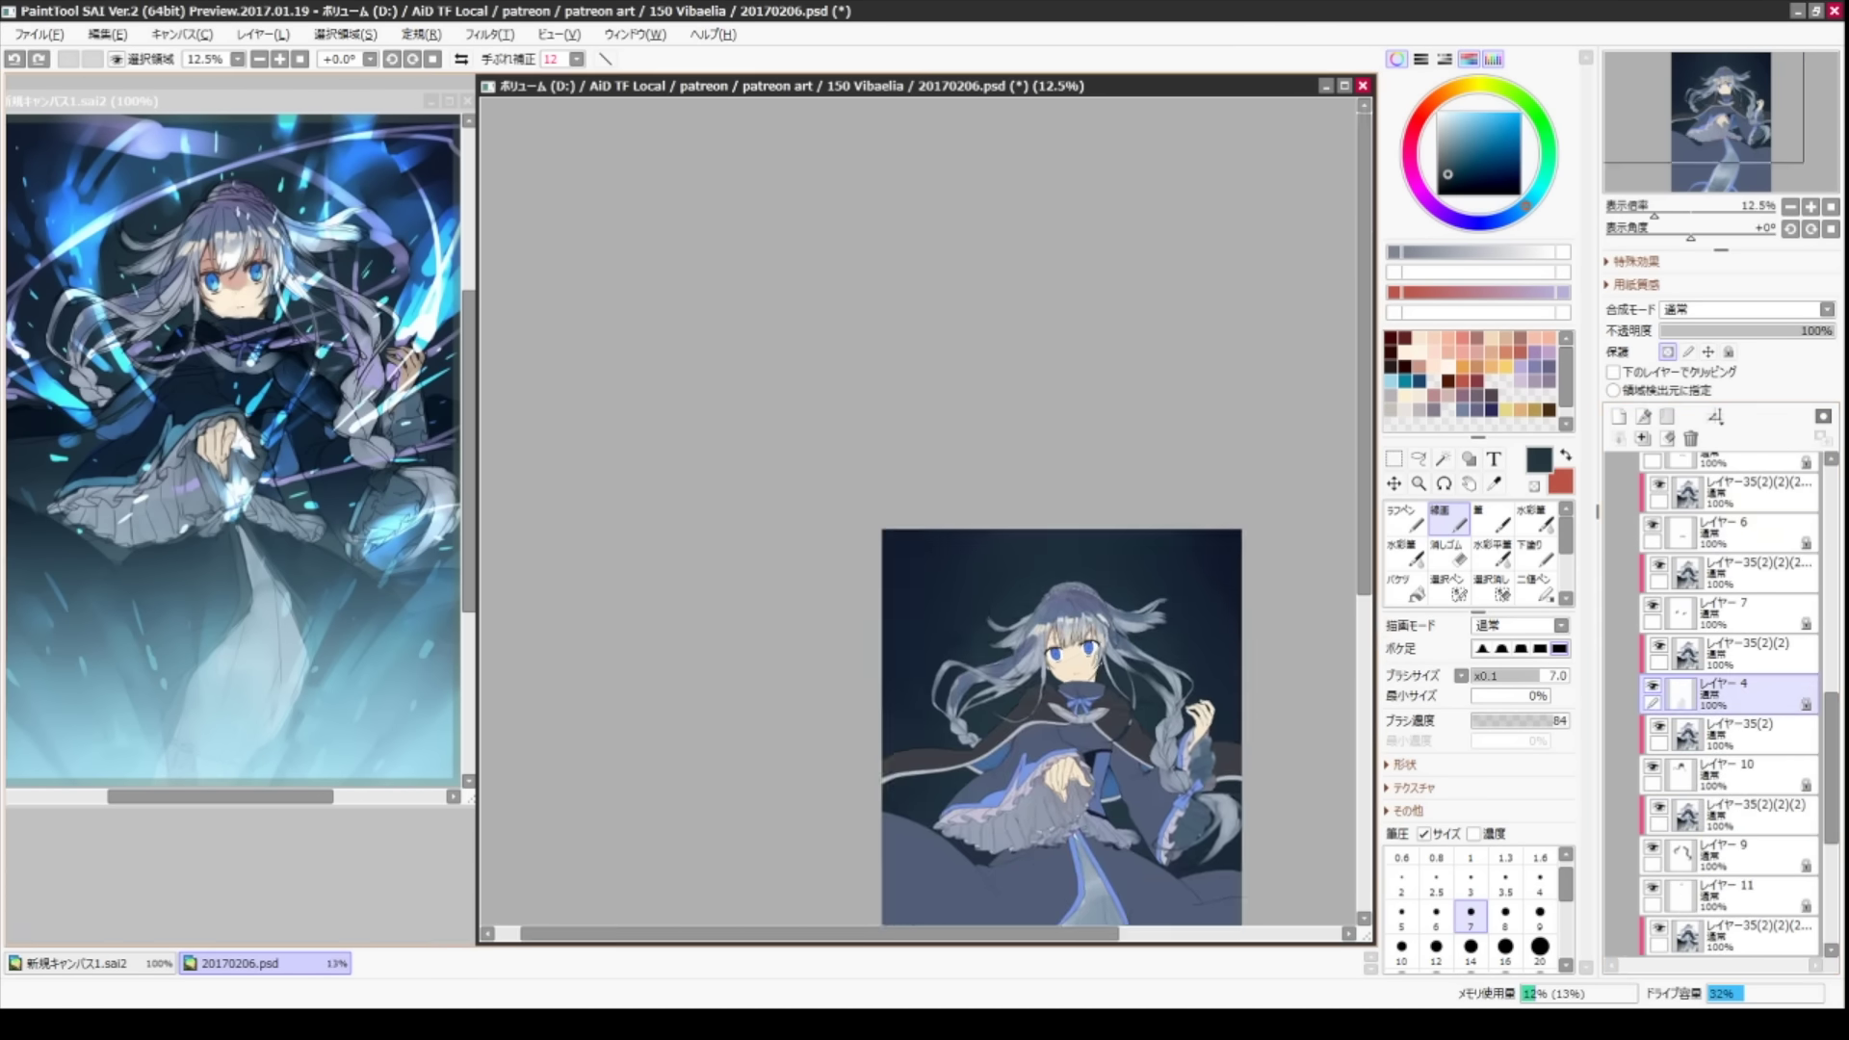
{"action": "key", "text": "ctrl+y"}
{"action": "key", "text": "ctrl+y"}
{"action": "key", "text": "ctrl+z"}
{"action": "key", "text": "plus"}
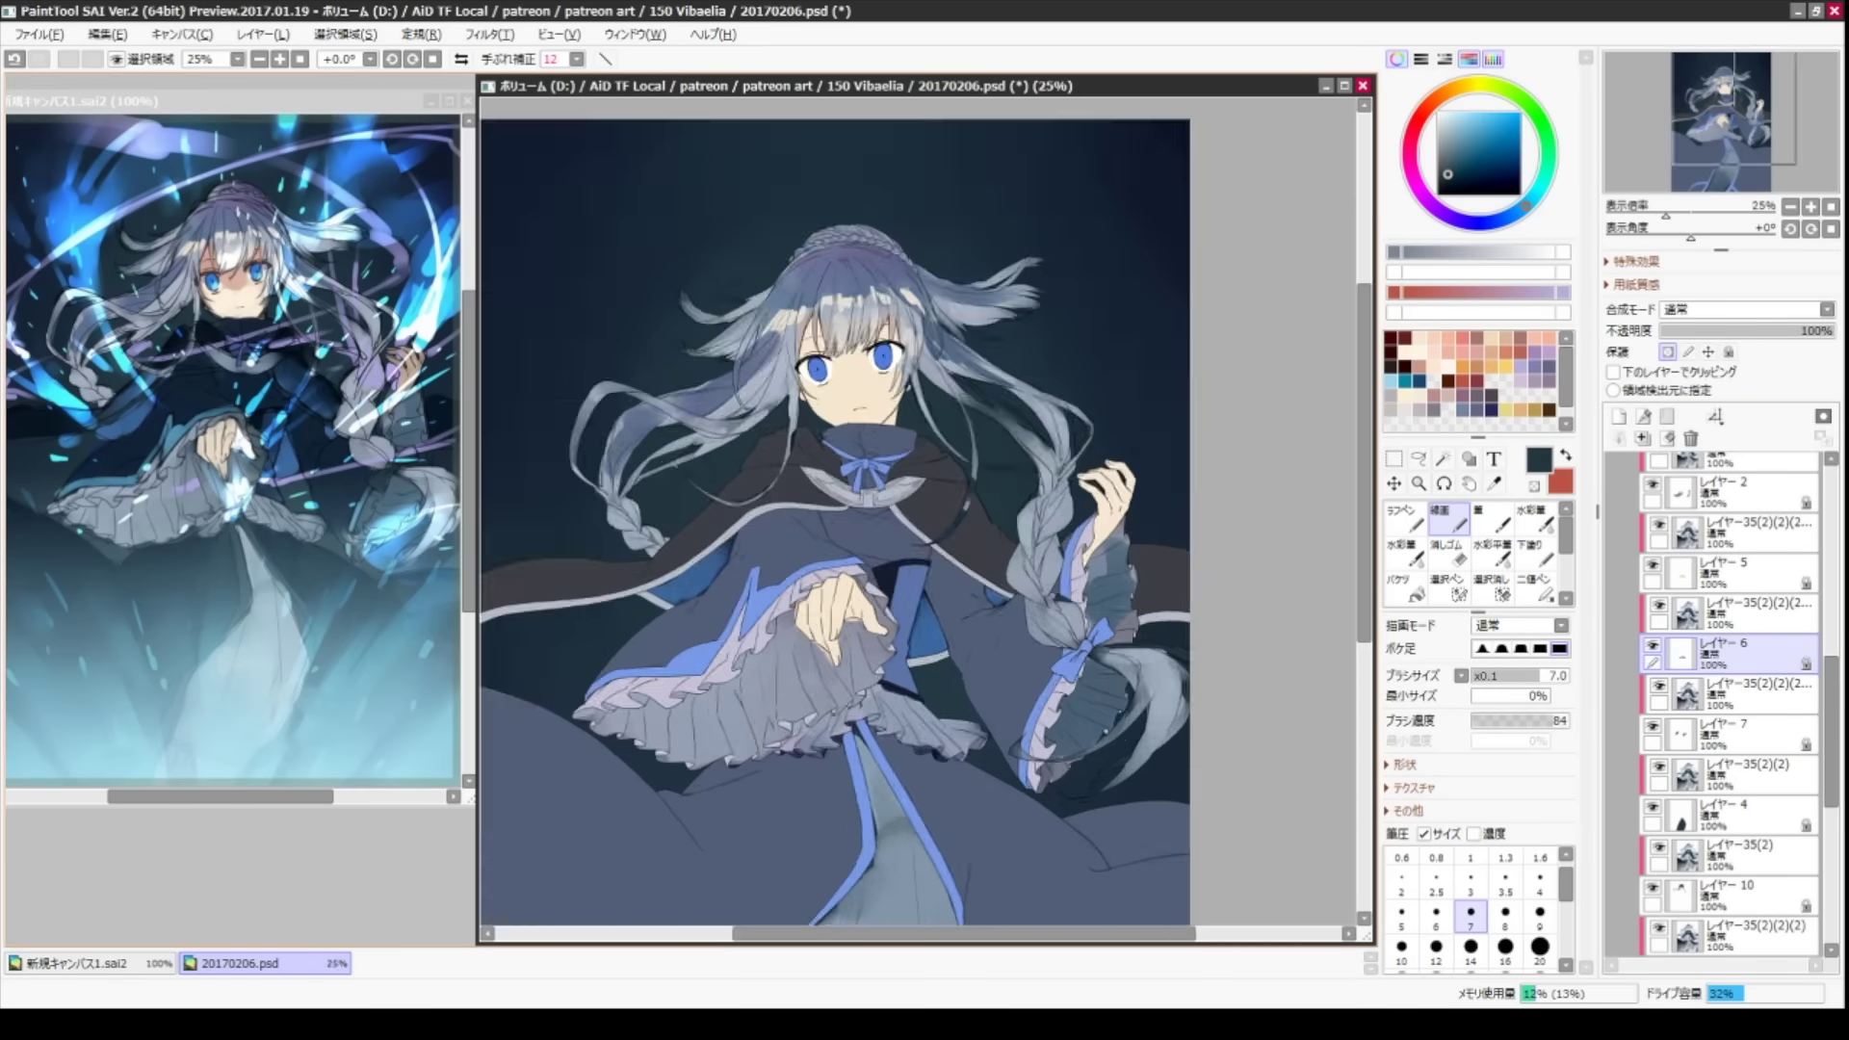
- Merge each clipped shading copy into the color layer beneath it, down to layer 28
{"action": "key", "text": "plus"}
{"action": "key", "text": "ctrl+z"}
{"action": "key", "text": "ctrl+z"}
{"action": "key", "text": "ctrl+z"}
{"action": "key", "text": "ctrl+z"}
{"action": "key", "text": "ctrl+z"}
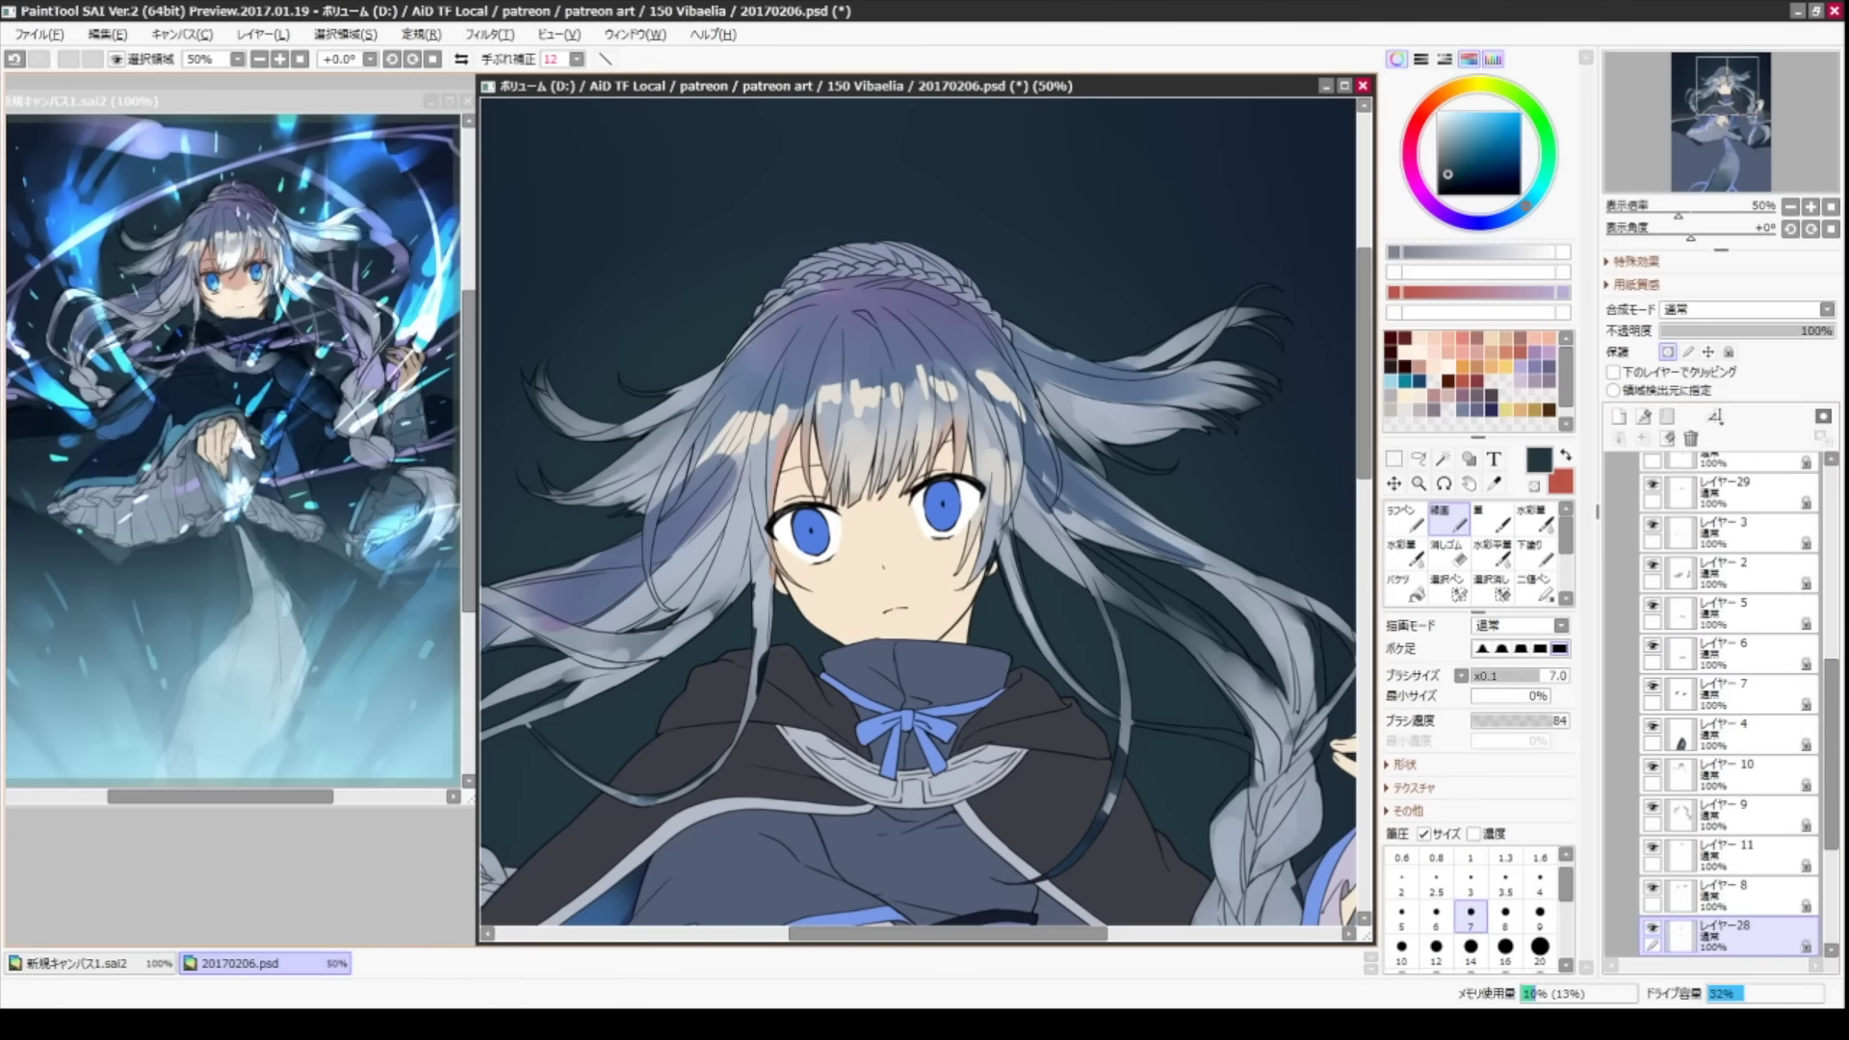
- Softly tint the bangs beside both eyes with a skin-pink tone at brush size 100
{"action": "key", "text": "ctrl+z"}
{"action": "key", "text": "ctrl+z"}
{"action": "key", "text": "ctrl+z"}
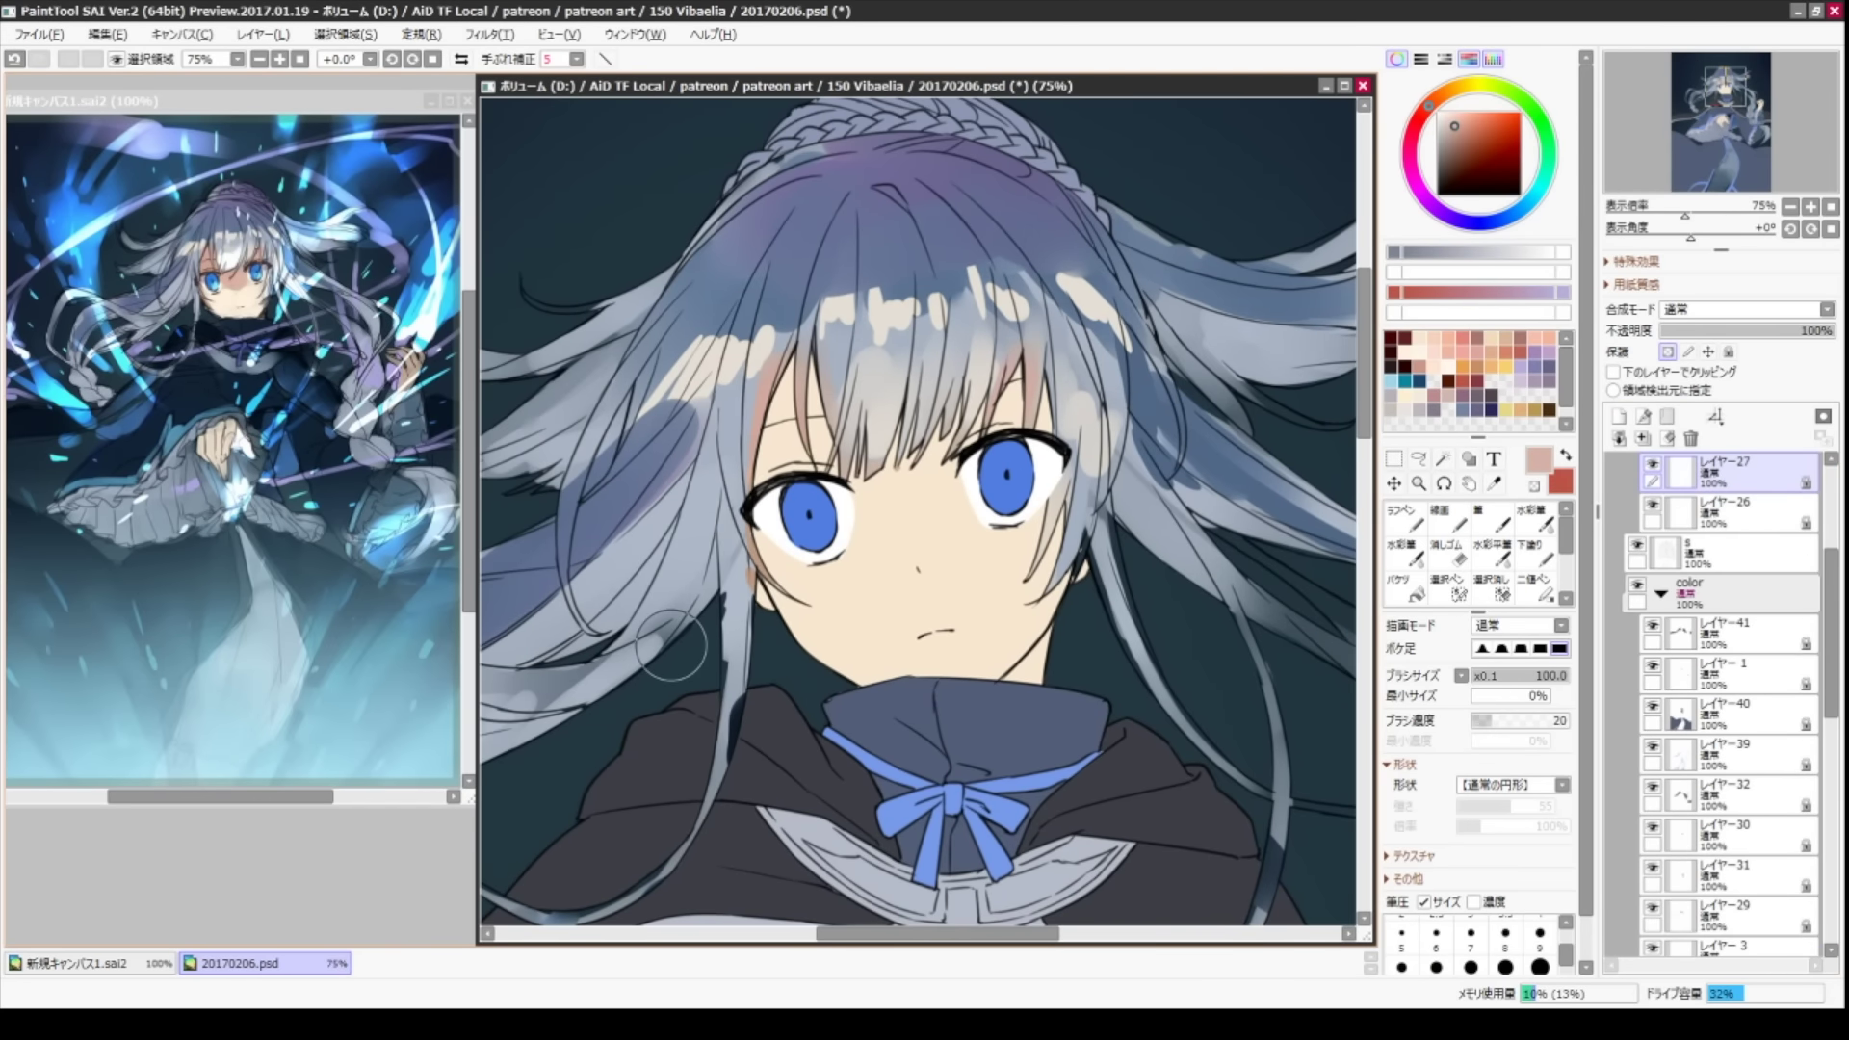
- Brush lighter blue into both irises on the opacity-protected layer 27 with a size 25 soft brush
{"action": "key", "text": "ctrl+z"}
{"action": "key", "text": "ctrl+z"}
{"action": "key", "text": "ctrl+z"}
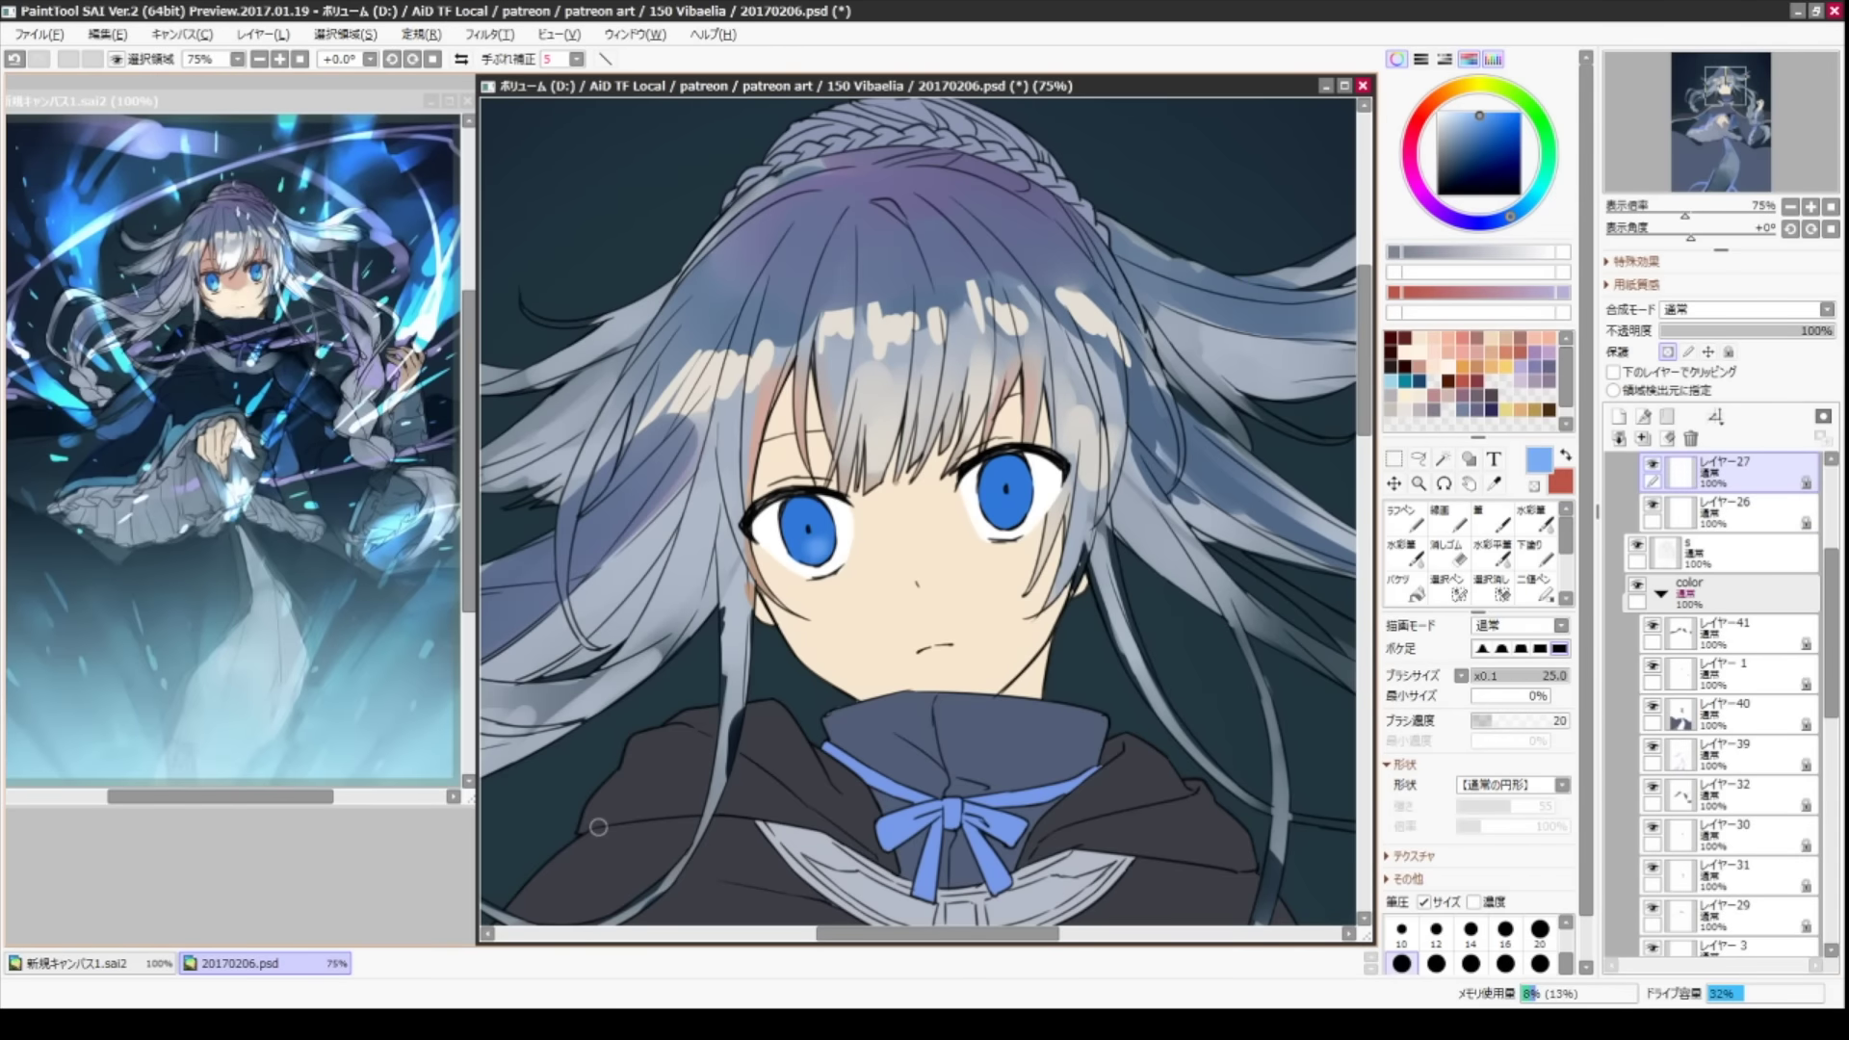
- Shade the upper part and pupils of both irises with dark blue using the watercolor brush
{"action": "key", "text": "c"}
{"action": "left_click", "coordinate": [1005, 493], "text": "alt"}
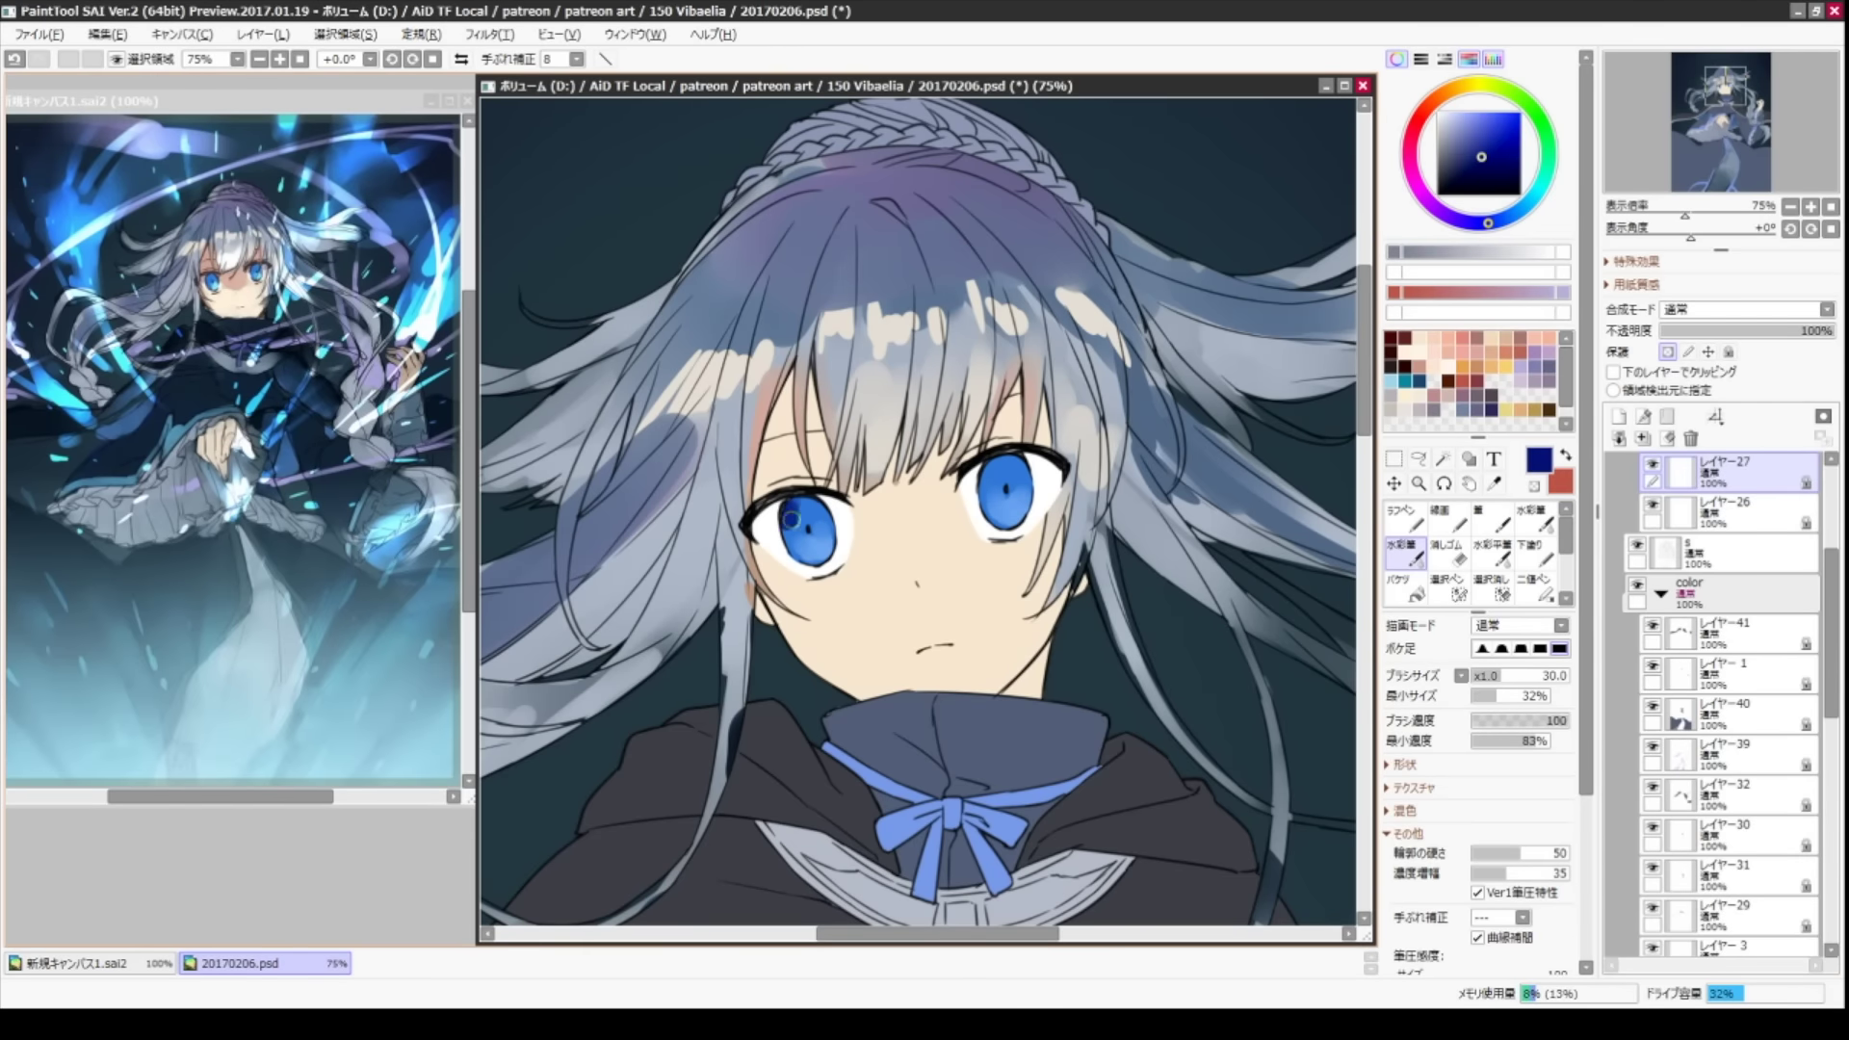
{"action": "key", "text": "bracketleft"}
{"action": "left_click_drag", "start_coordinate": [996, 470], "coordinate": [999, 488]}
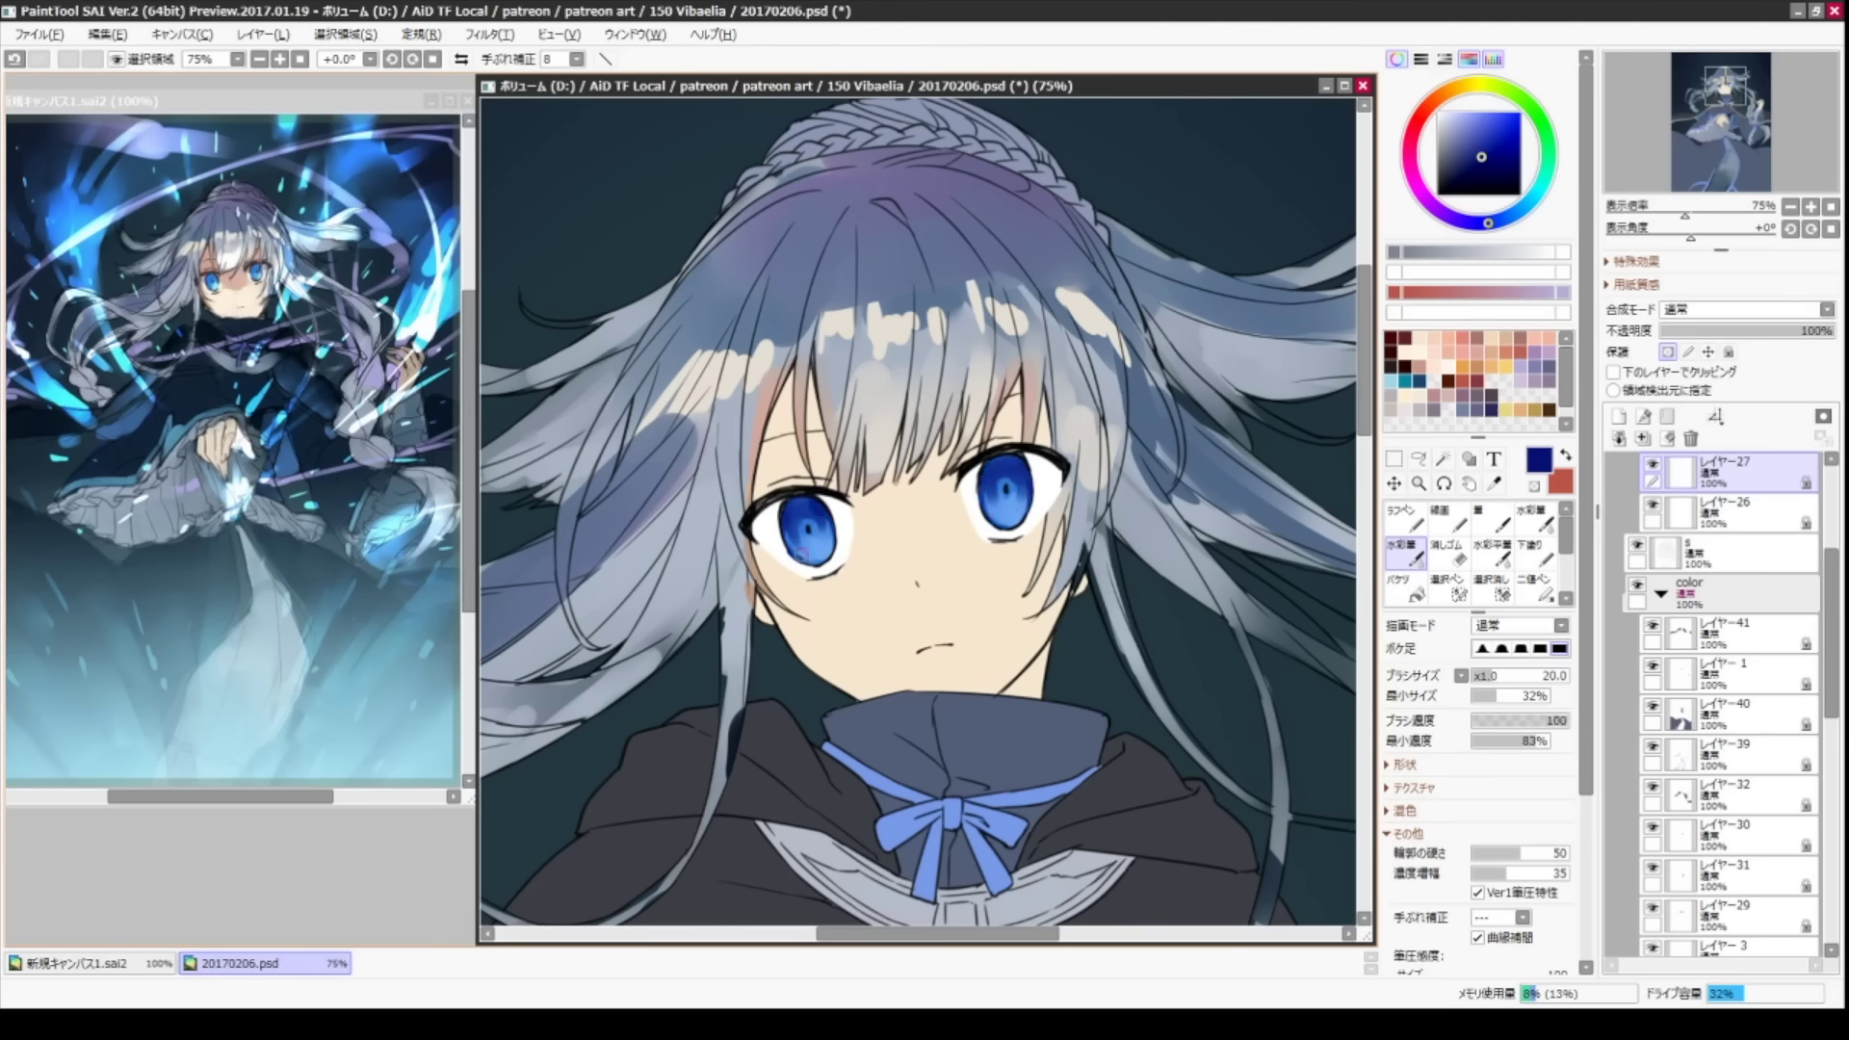
- Paint a purple accent into the upper irises of both eyes at brush size 14
{"action": "key", "text": "bracketleft"}
{"action": "key", "text": "bracketleft"}
{"action": "left_click_drag", "start_coordinate": [804, 525], "coordinate": [809, 506]}
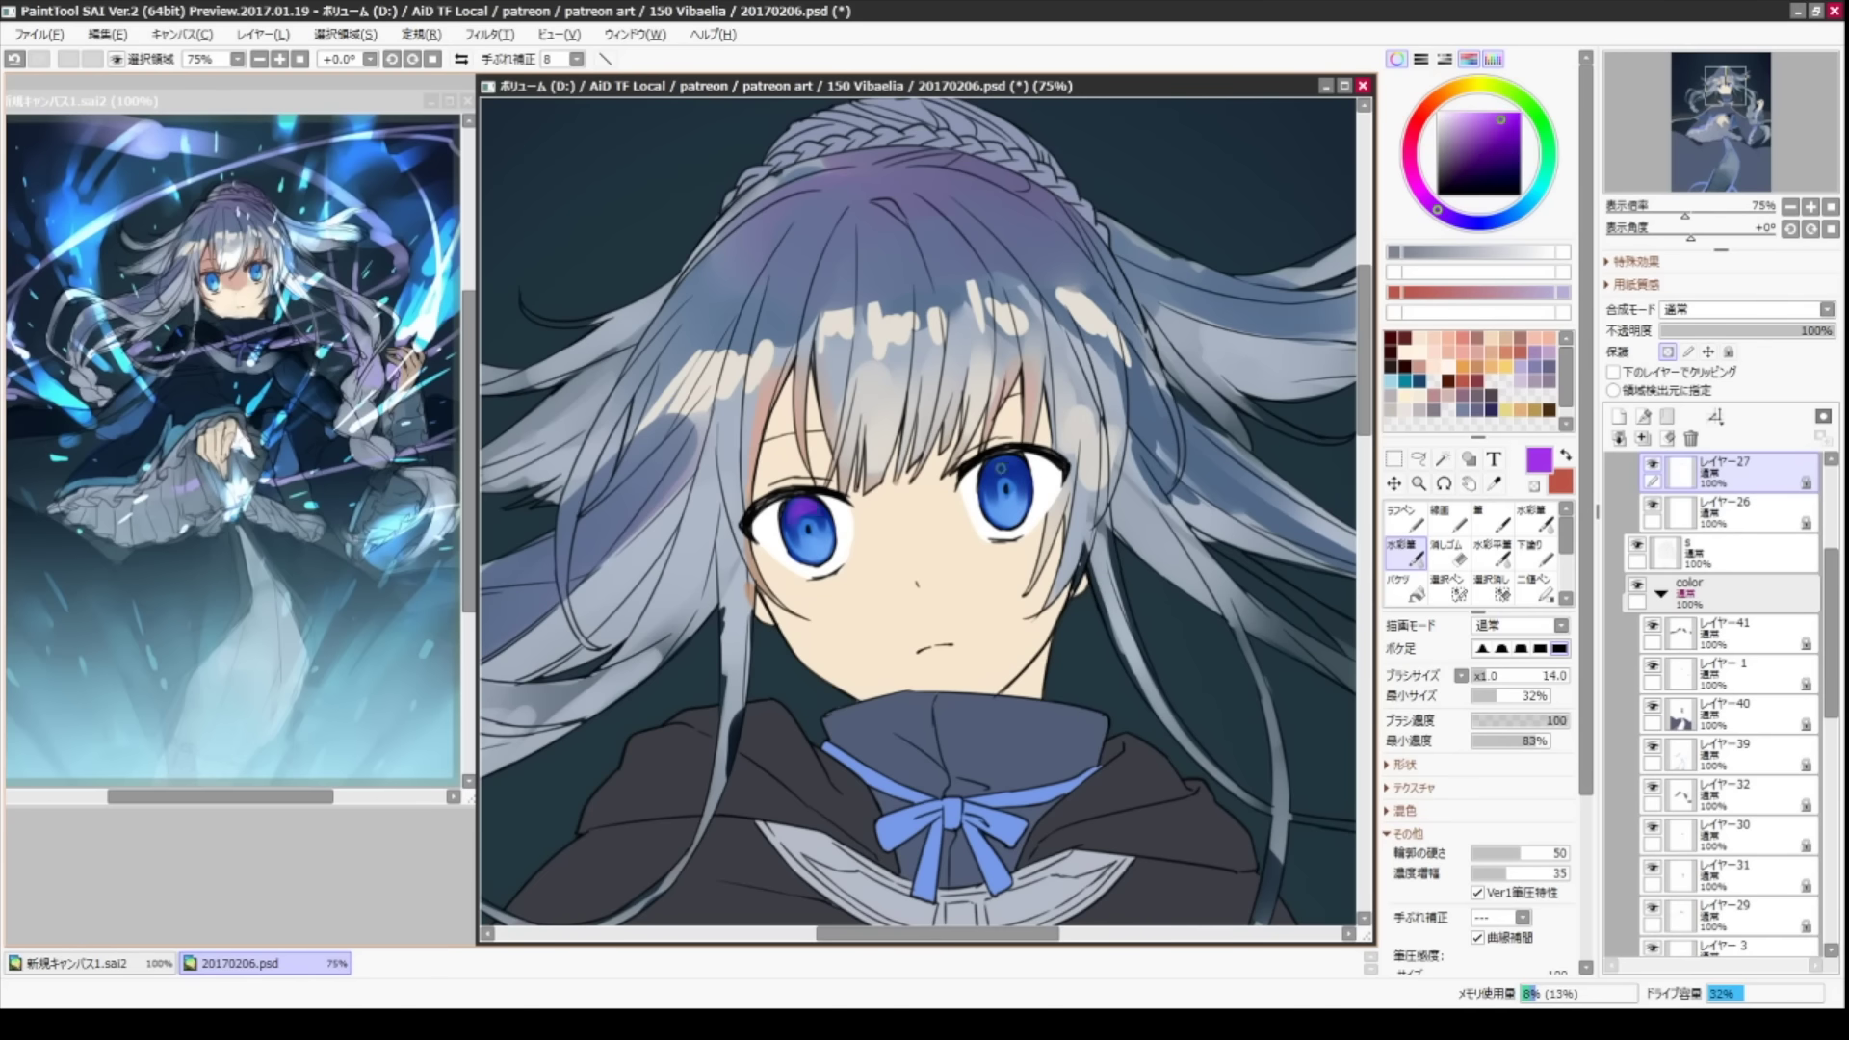
{"action": "key", "text": "bracketright"}
{"action": "key", "text": "bracketright"}
{"action": "key", "text": "bracketright"}
- Add light cyan reflections to the irises at brush size 10
{"action": "left_click", "coordinate": [1394, 381]}
{"action": "key", "text": "bracketleft"}
{"action": "key", "text": "bracketleft"}
{"action": "key", "text": "bracketleft"}
{"action": "key", "text": "bracketleft"}
{"action": "key", "text": "bracketleft"}
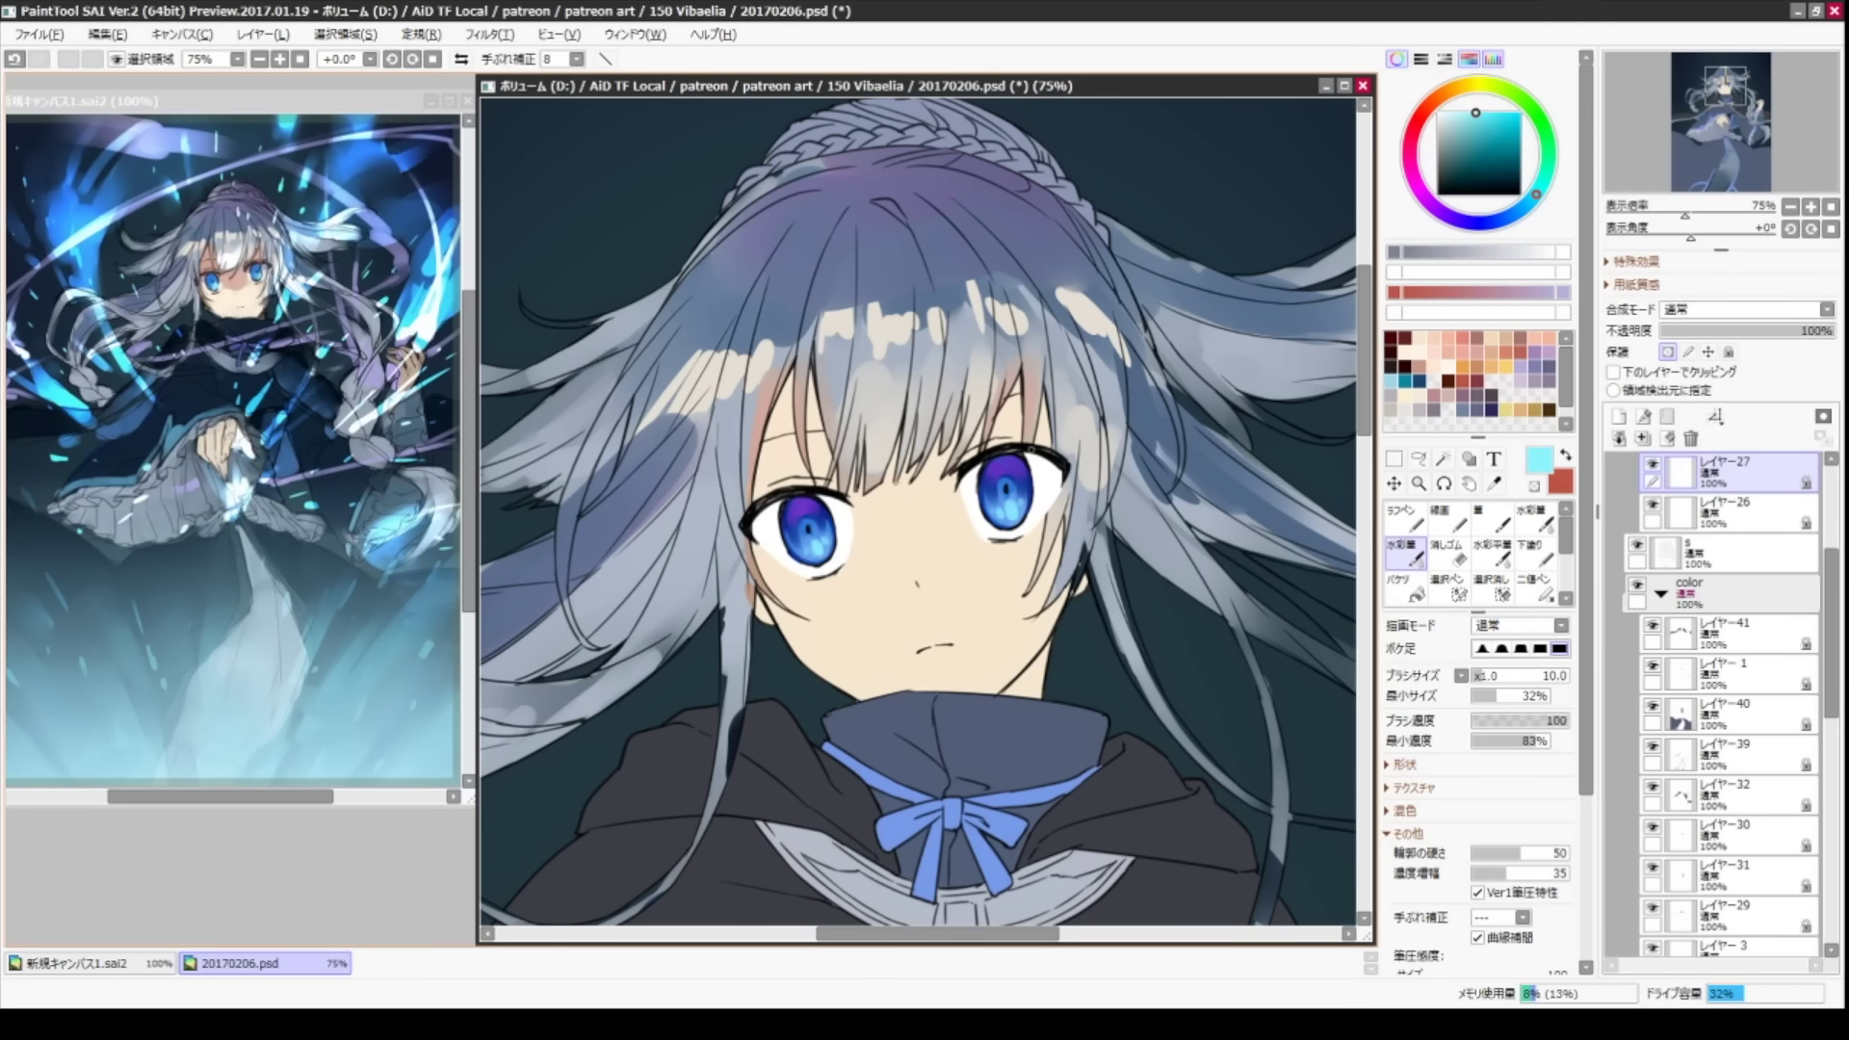
{"action": "key", "text": "ctrl+u"}
{"action": "key", "text": "Escape"}
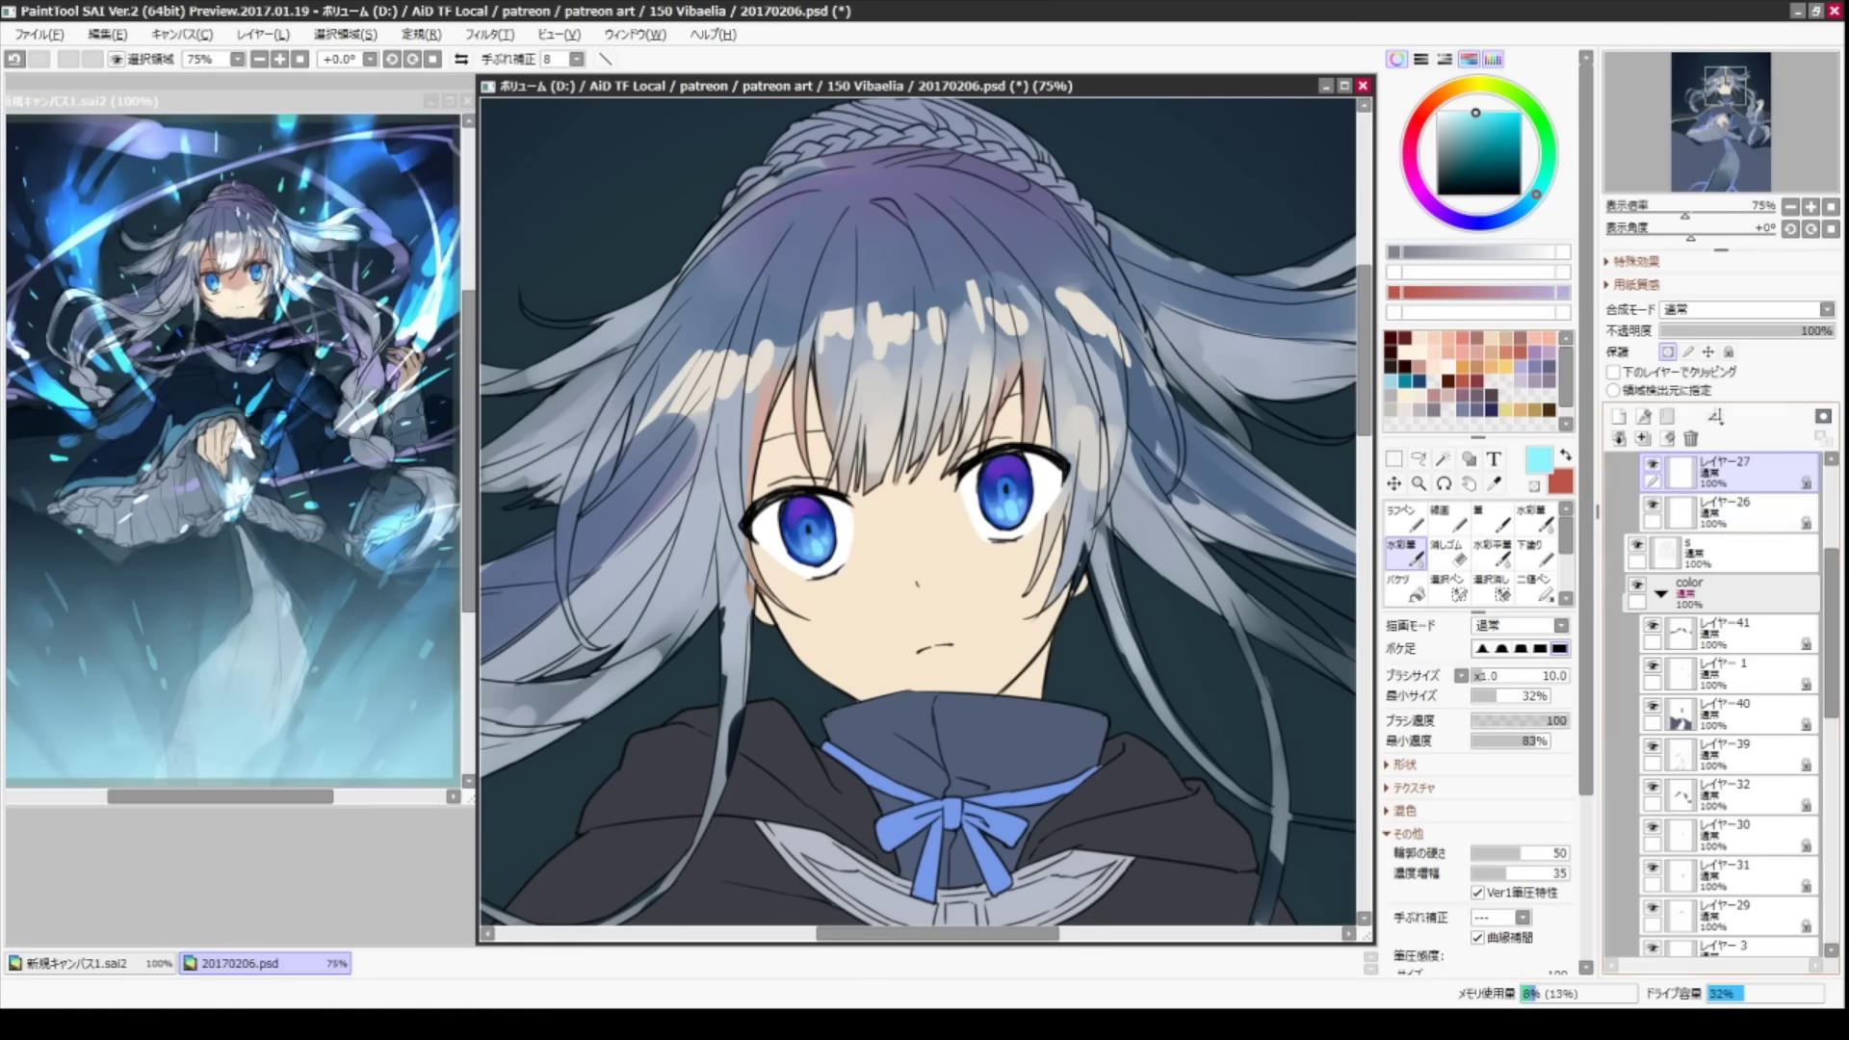
- Add a clipped Overlay layer above the iris layer and brush a peach glow into the irises at size 20
{"action": "key", "text": "ctrl+shift+n"}
{"action": "key", "text": "bracketright"}
{"action": "key", "text": "bracketright"}
{"action": "key", "text": "bracketright"}
{"action": "key", "text": "bracketright"}
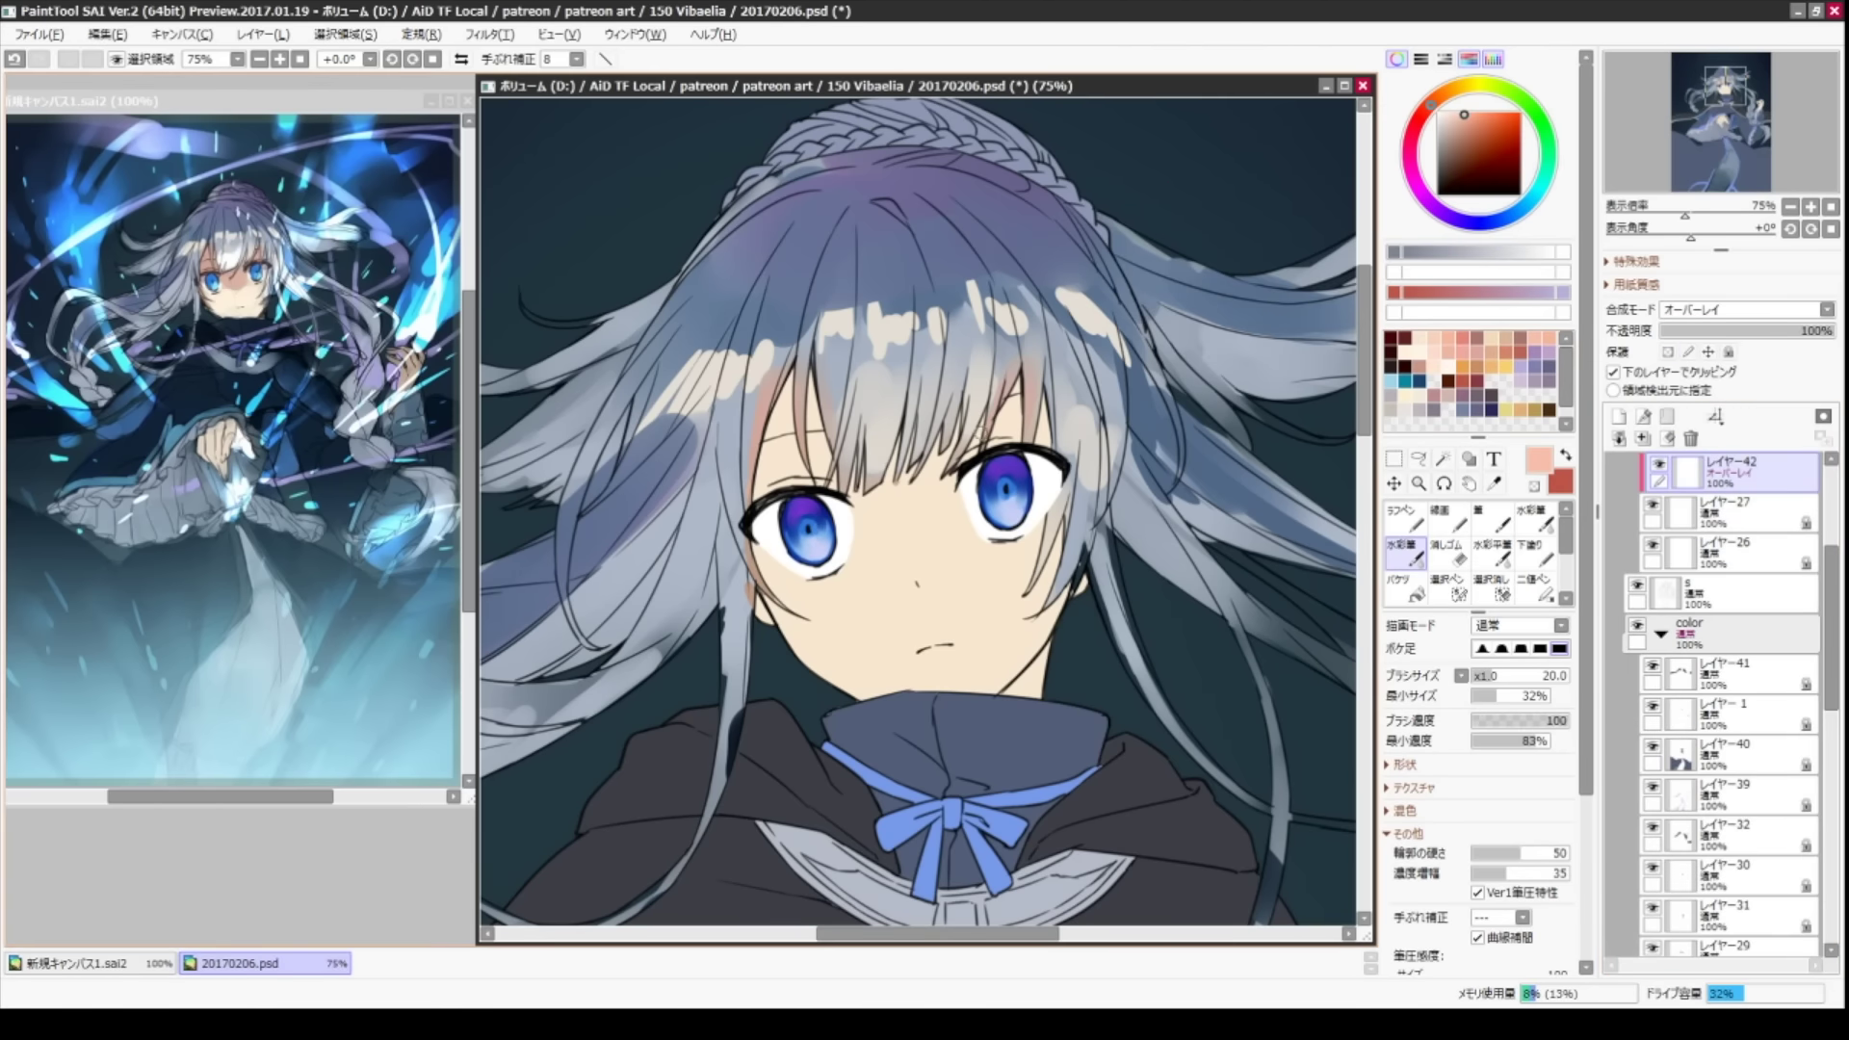
- Set up another clipped Overlay layer plus layers fs and fh, and draw white eye highlights on fh
{"action": "key", "text": "ctrl+shift+n"}
{"action": "key", "text": "n"}
{"action": "left_click", "coordinate": [1420, 352]}
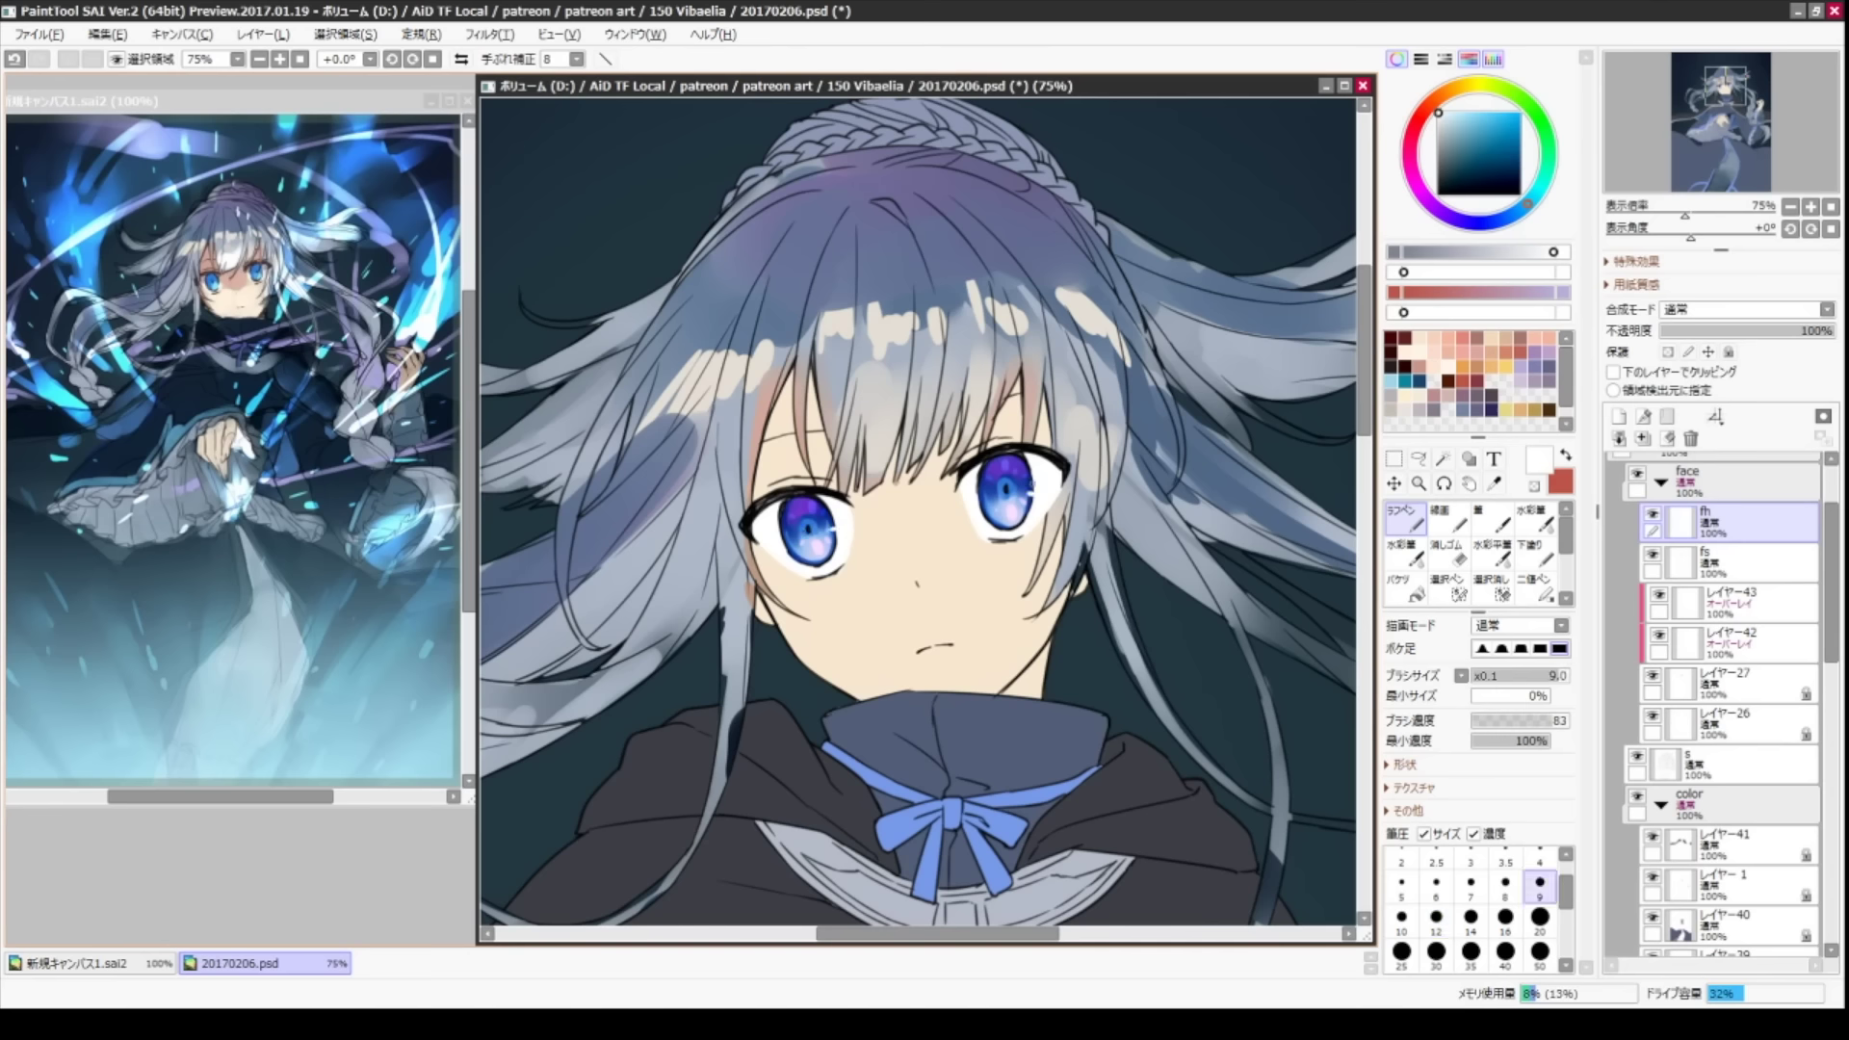
{"action": "key", "text": "bracketleft"}
{"action": "key", "text": "bracketleft"}
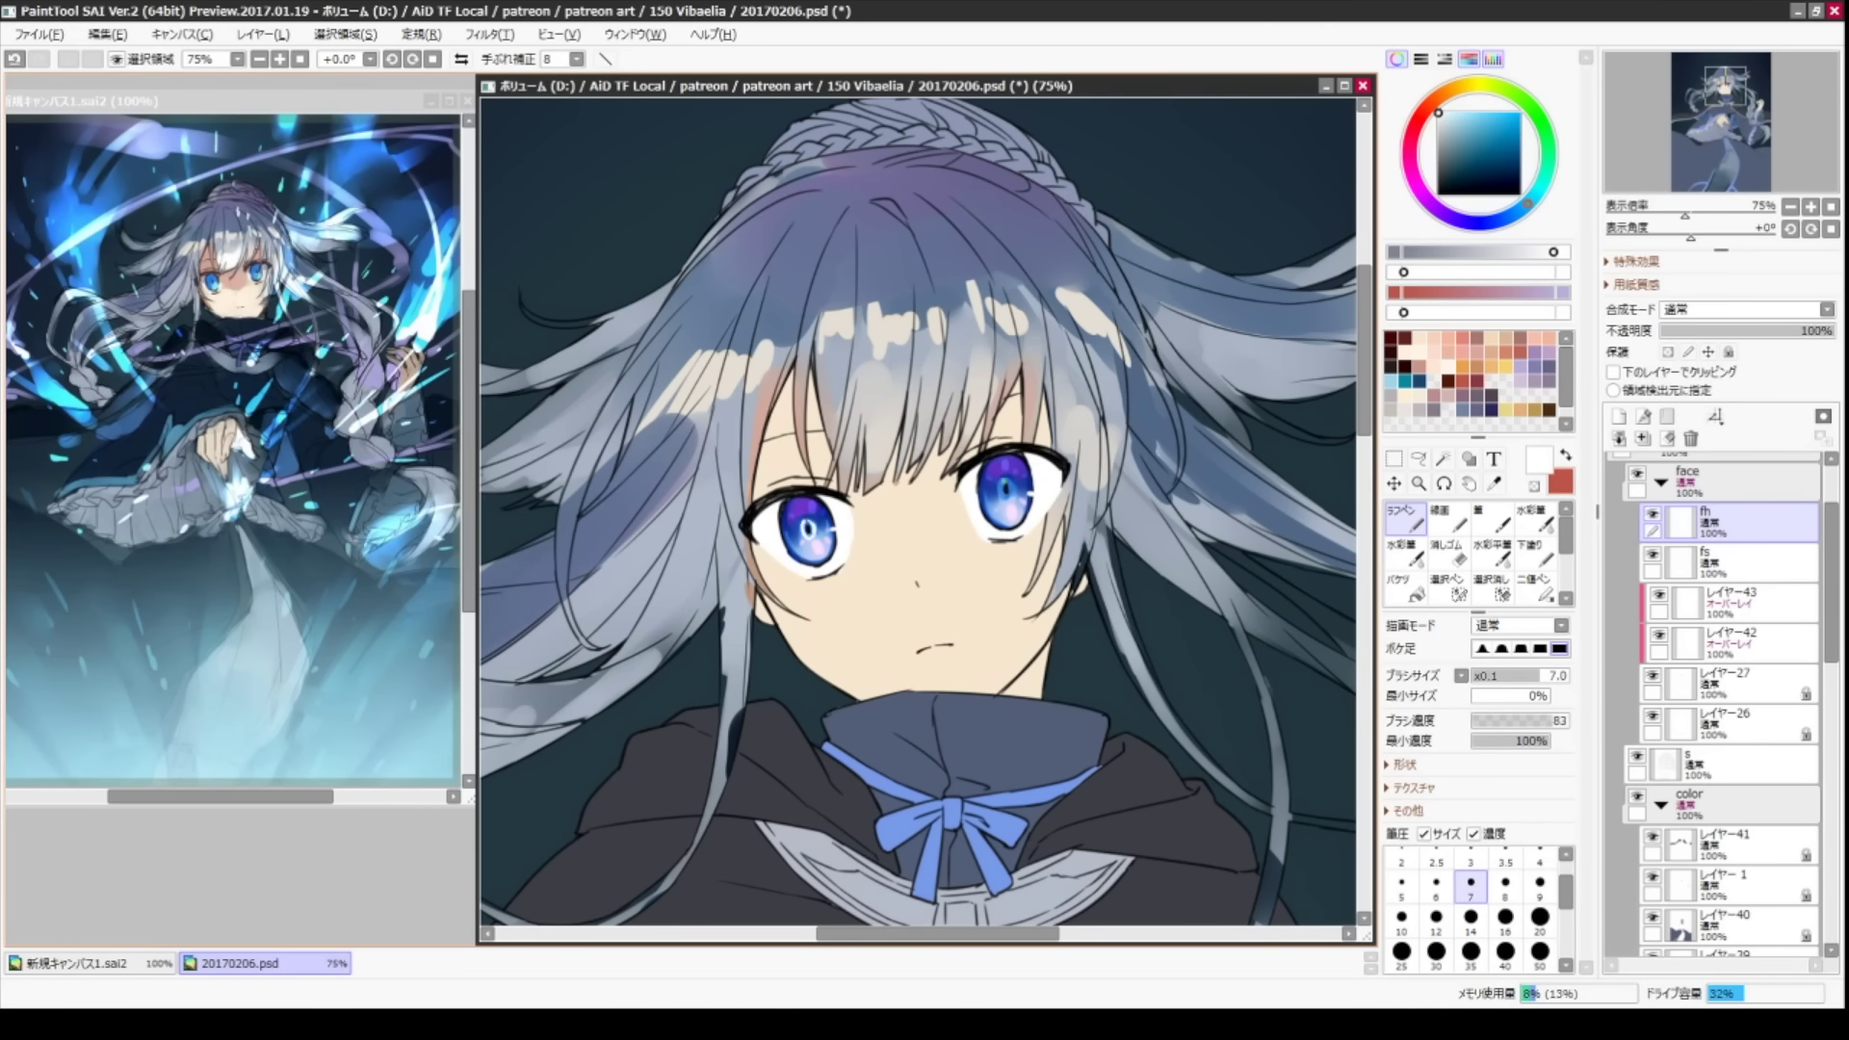
{"action": "key", "text": "bracketright"}
{"action": "key", "text": "bracketright"}
- Add a clipped Multiply layer directly above layer 27 and shade the upper irises with greyish violet
{"action": "key", "text": "ctrl+shift+n"}
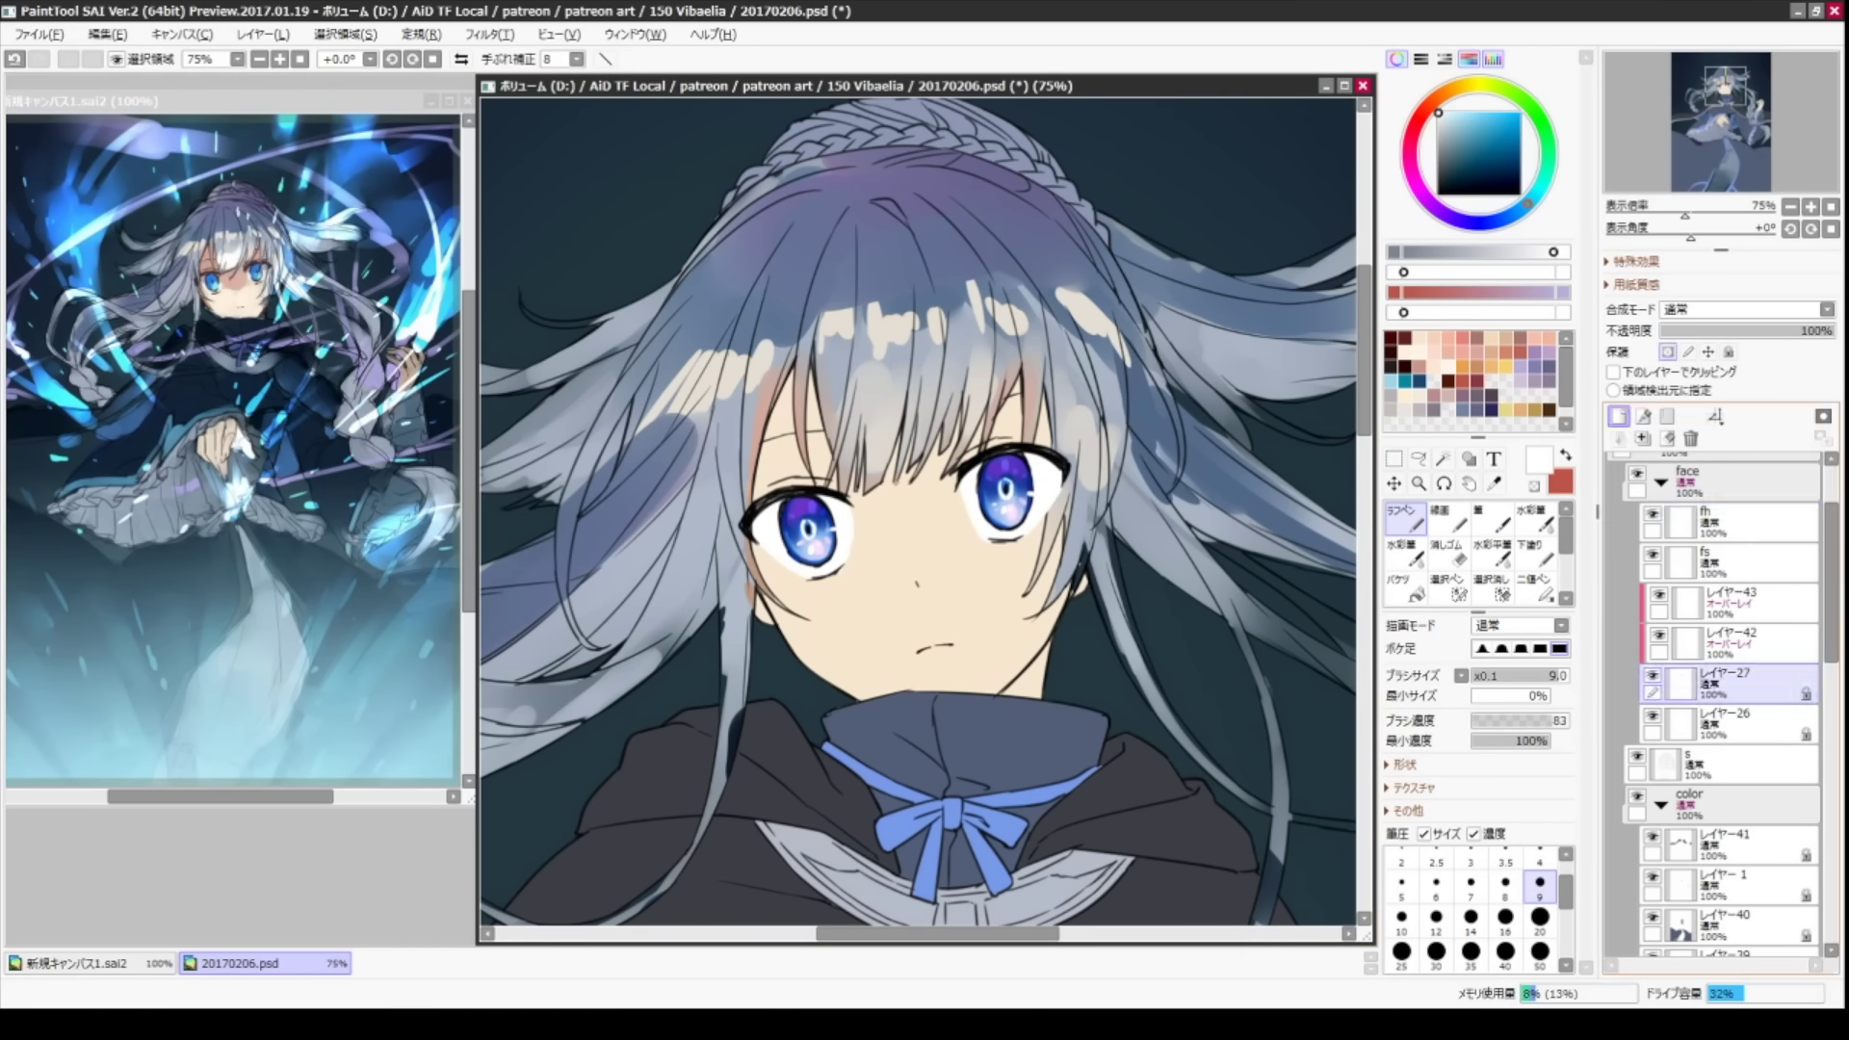
{"action": "left_click", "coordinate": [1011, 482], "text": "alt"}
{"action": "key", "text": "c"}
- Tint the eye highlights pale blue on the fh layer with opacity protection on
{"action": "left_click", "coordinate": [1048, 487], "text": "ctrl+shift"}
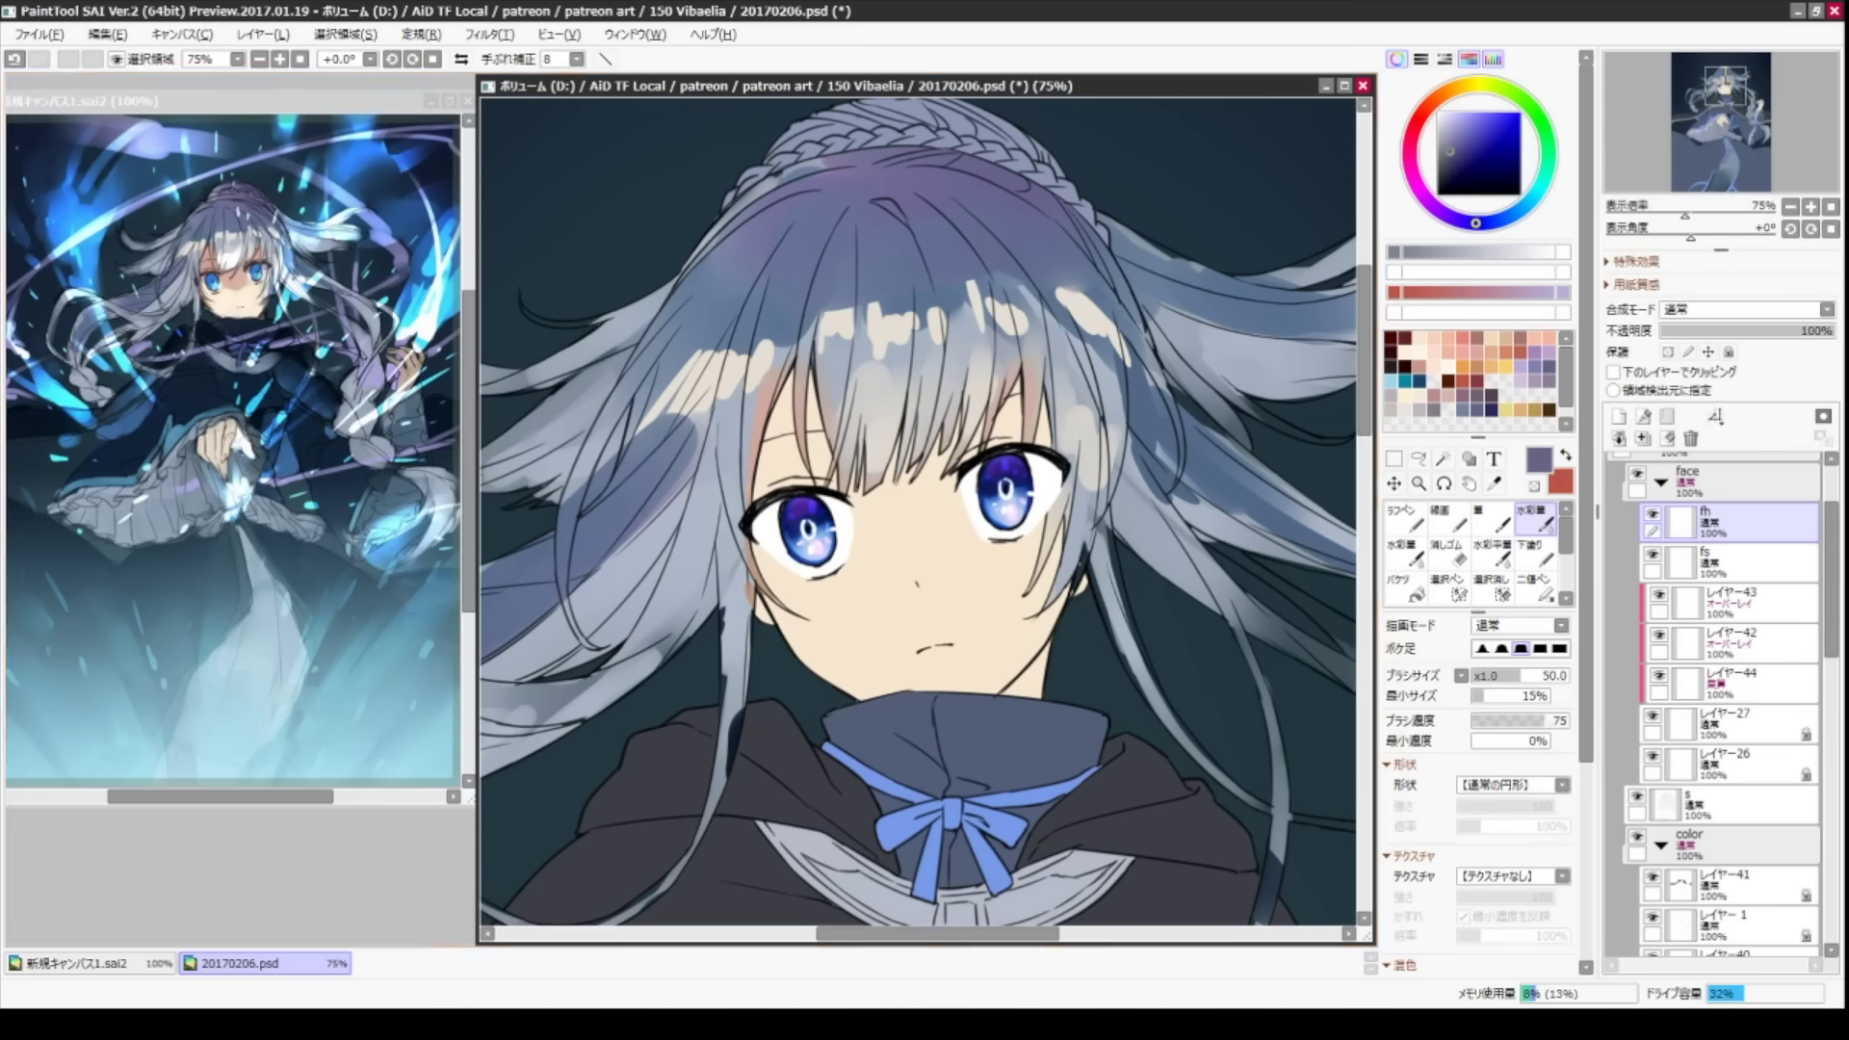
{"action": "key", "text": "e"}
{"action": "key", "text": "n"}
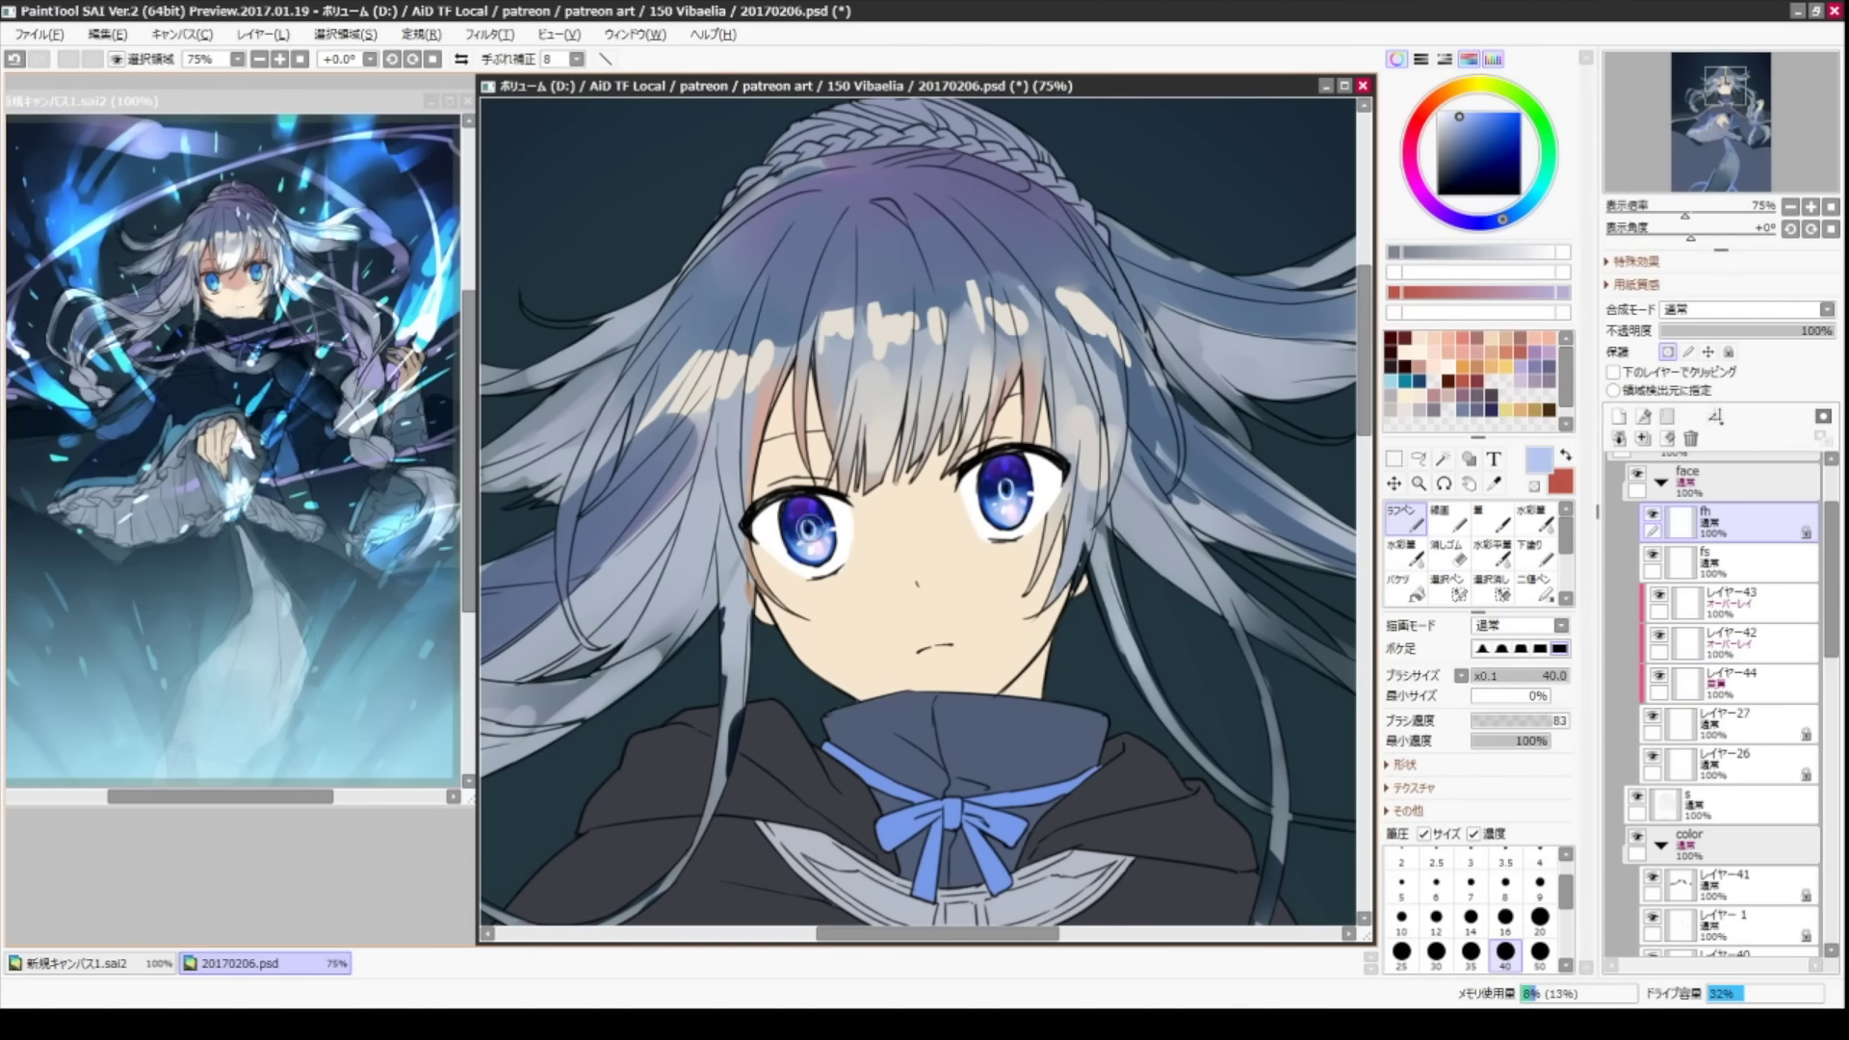
- Erase parts of the Multiply shading on the irises
{"action": "scroll", "coordinate": [1221, 866], "scroll_direction": "down", "scroll_amount": 1}
{"action": "left_click", "coordinate": [1190, 585], "text": "ctrl+shift"}
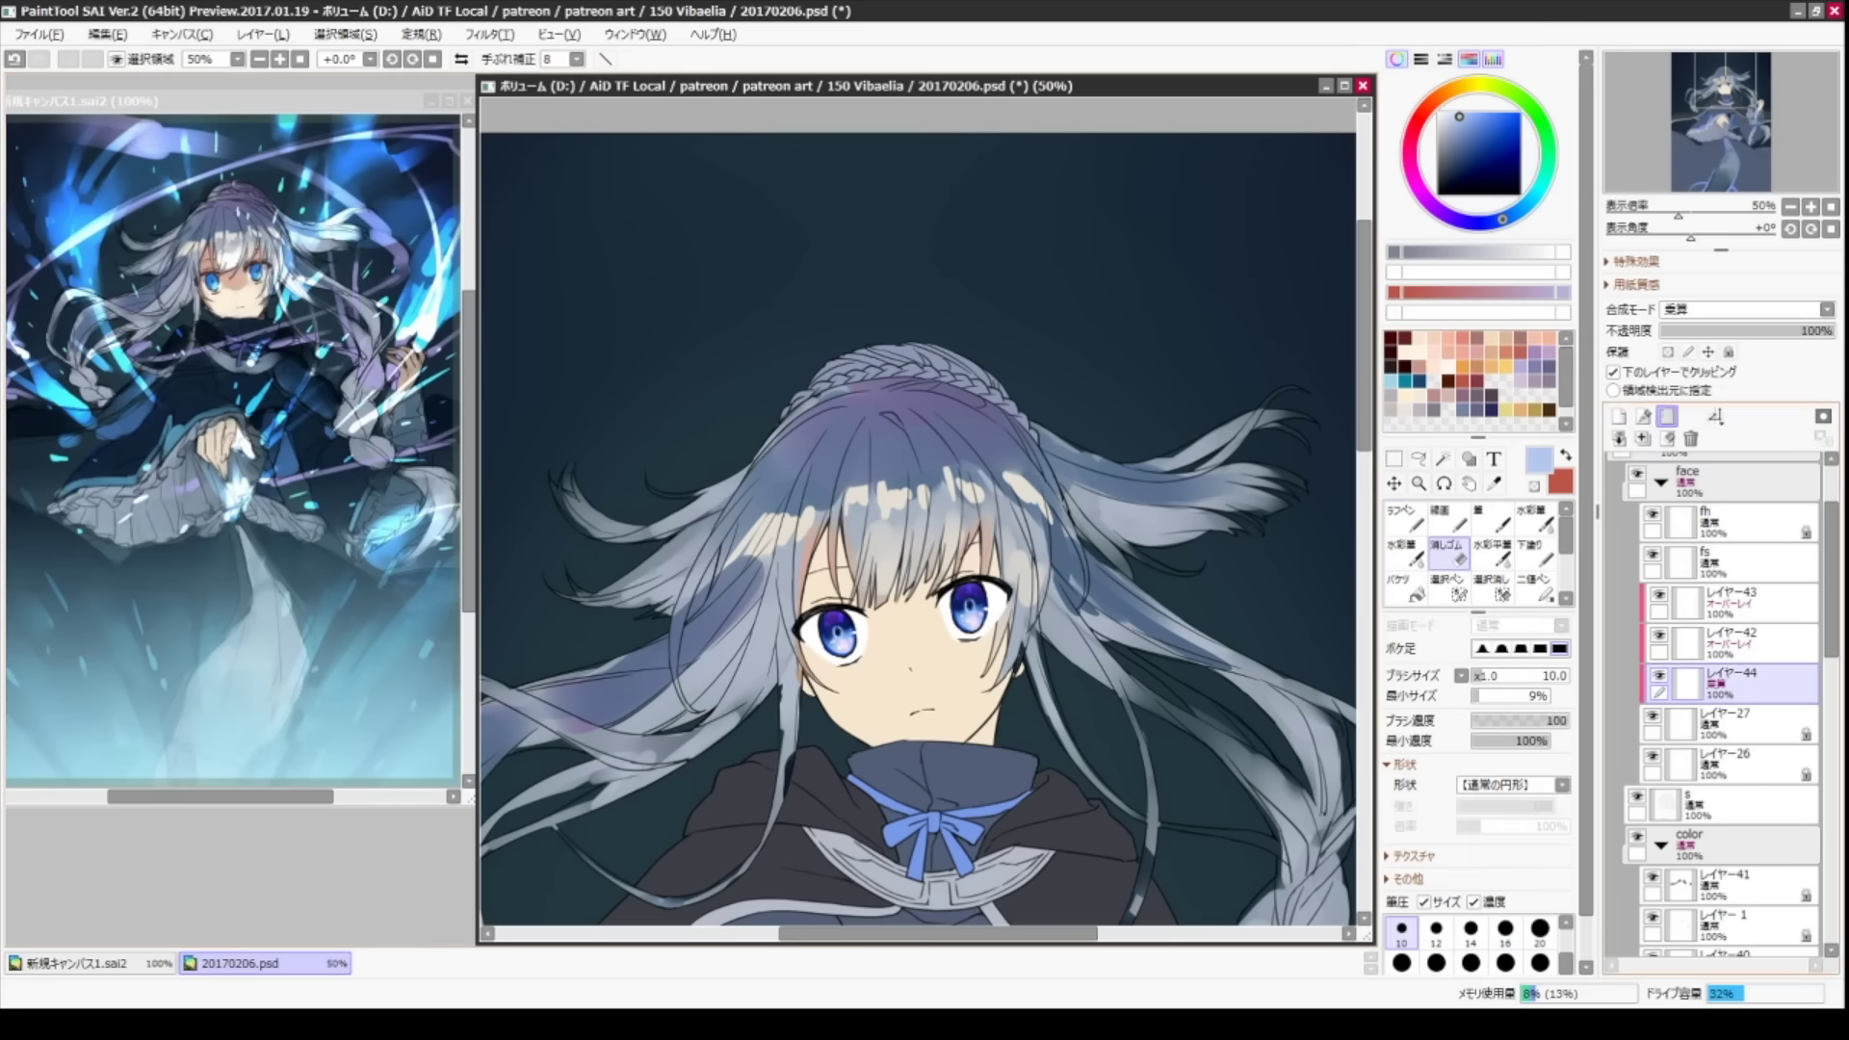
{"action": "key", "text": "e"}
{"action": "scroll", "coordinate": [1229, 544], "scroll_direction": "down", "scroll_amount": 1}
- Add a new layer above layer 43, set it to Color Dodge and brush pink over the irises at size 70
{"action": "left_click", "coordinate": [1618, 416]}
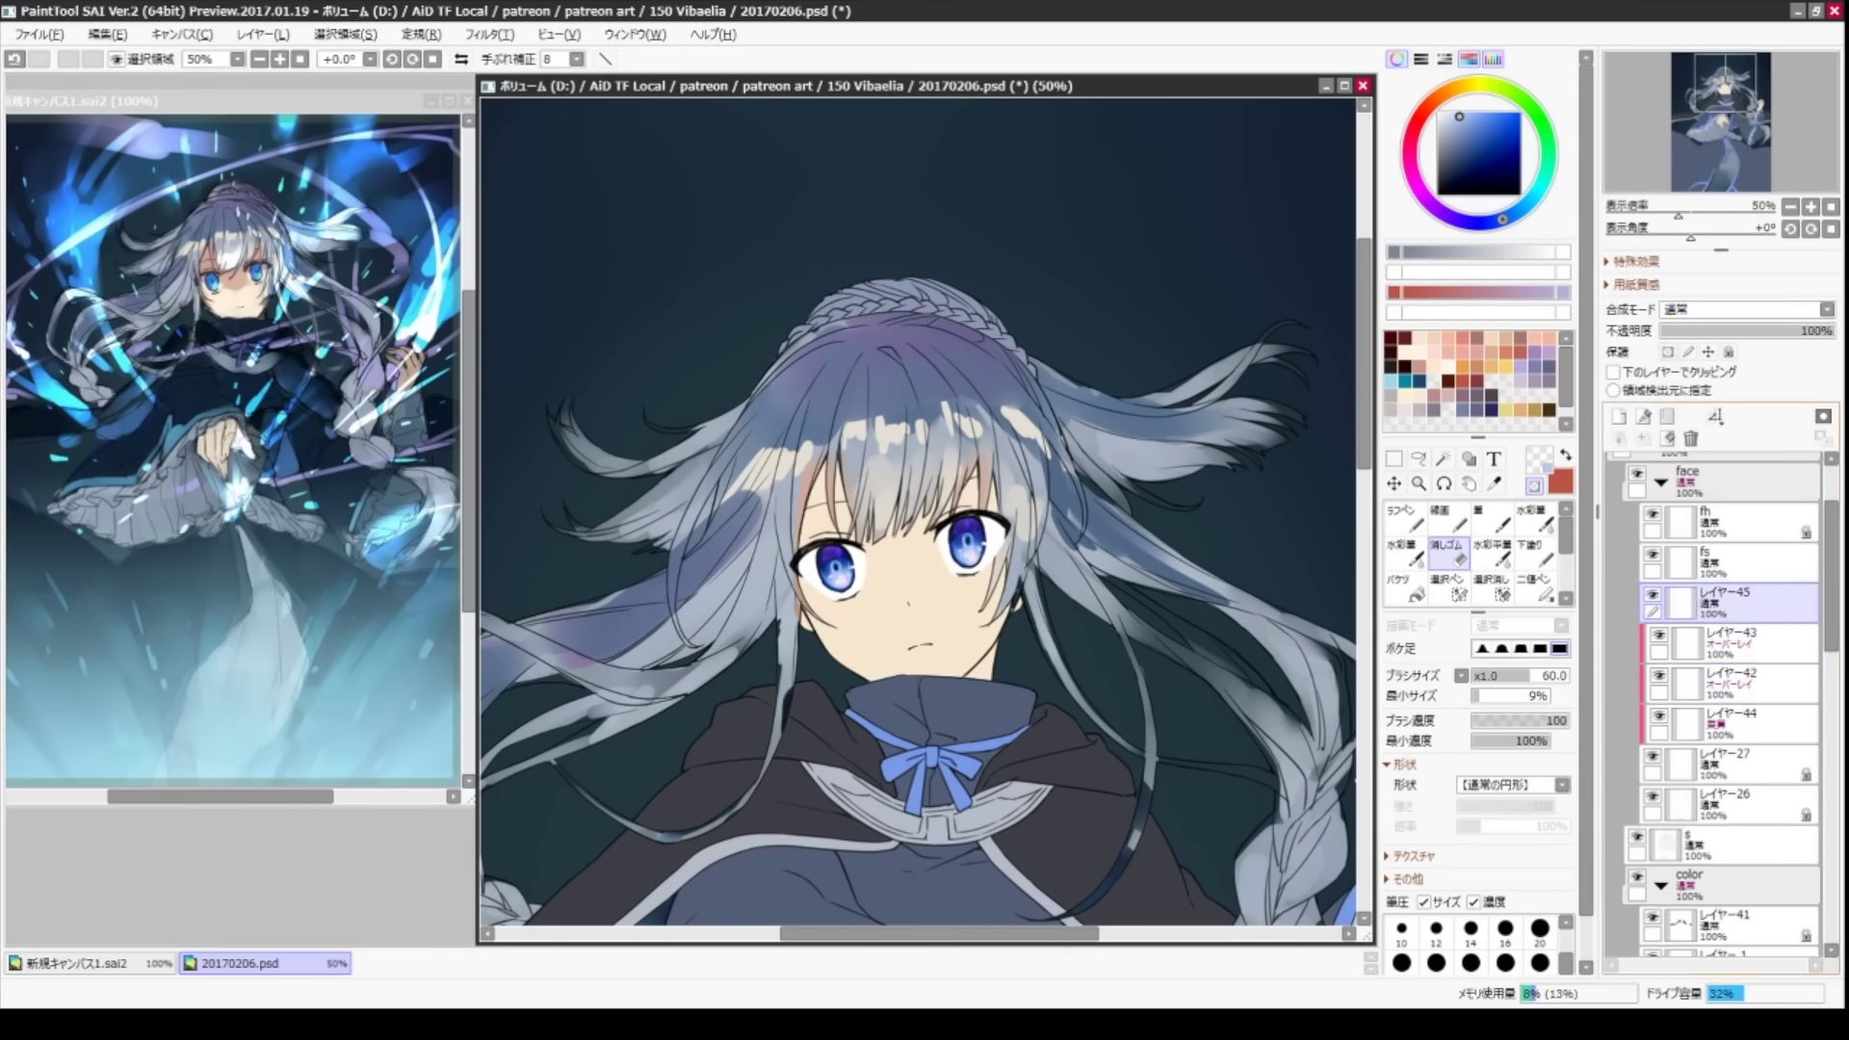
{"action": "left_click", "coordinate": [1744, 309]}
{"action": "left_click", "coordinate": [1724, 453]}
{"action": "key", "text": "b"}
{"action": "key", "text": "n"}
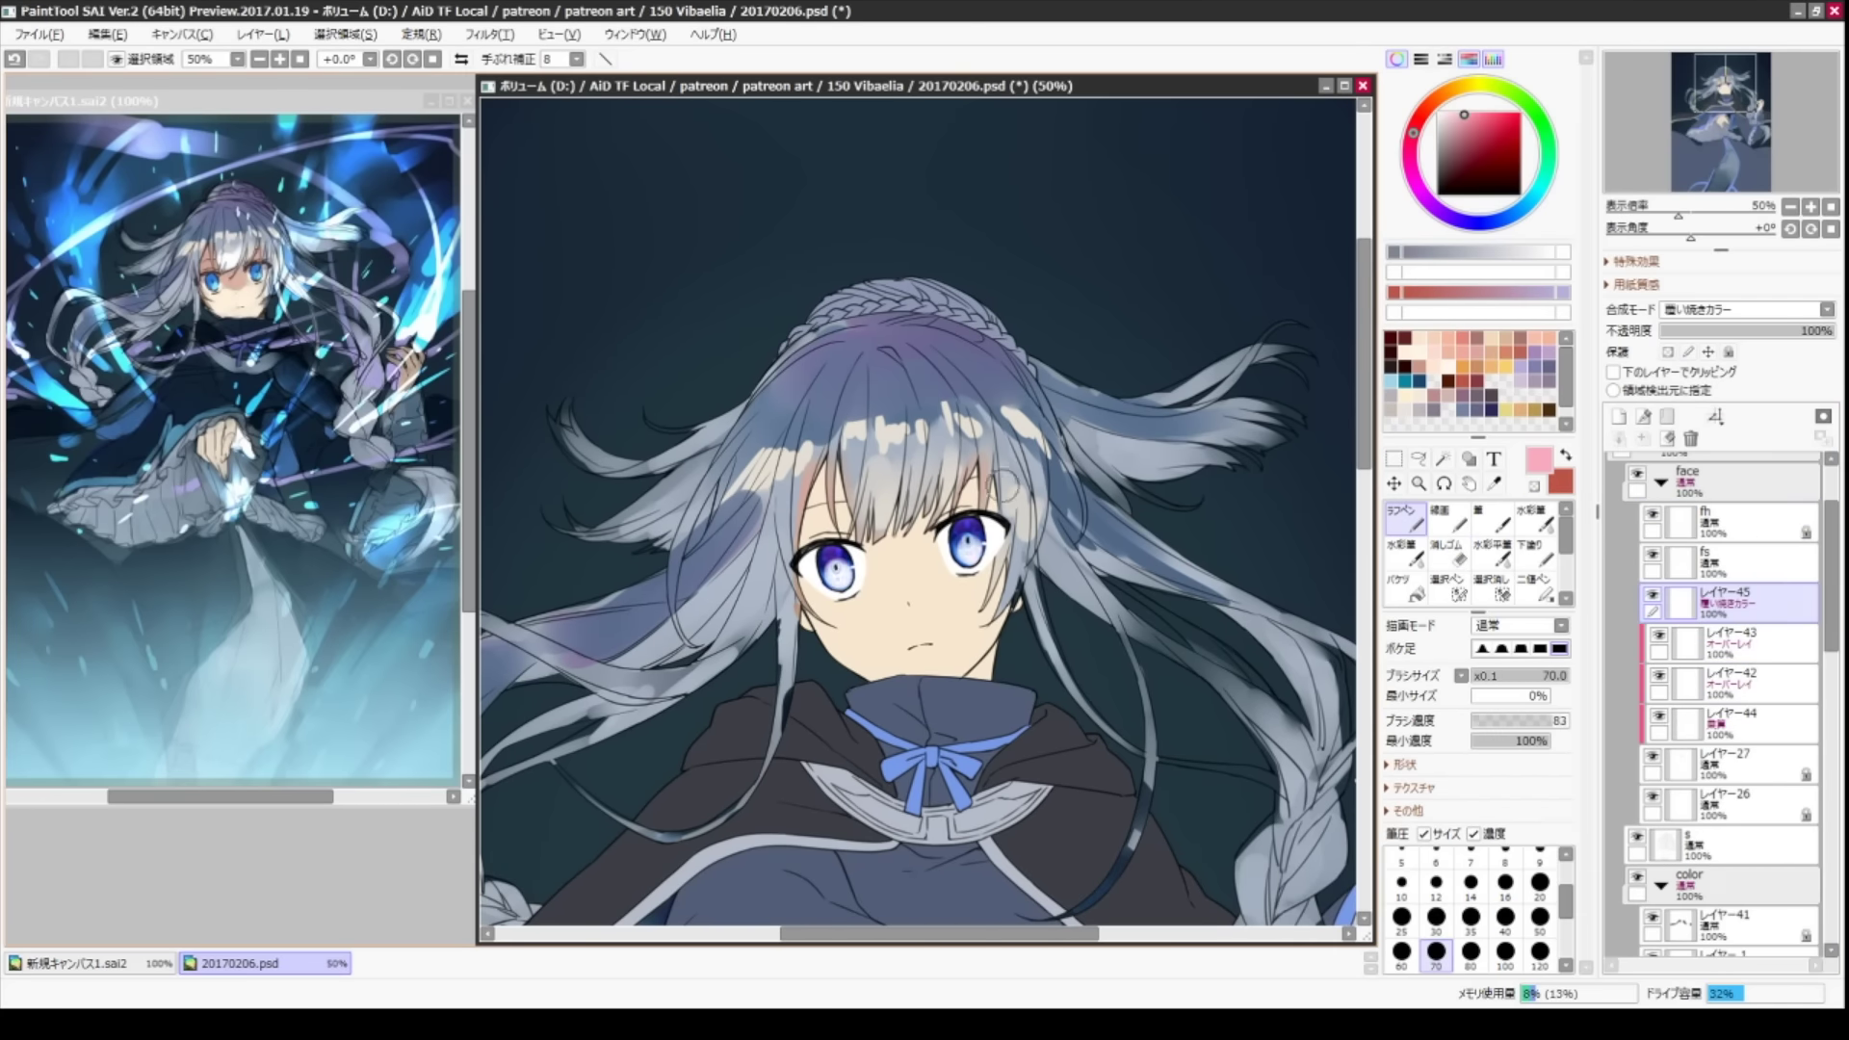
- Switch the pink iris layer to Overlay at 53% opacity and move it below layer 43
{"action": "left_click", "coordinate": [1743, 309]}
{"action": "left_click", "coordinate": [1714, 419]}
{"action": "left_click", "coordinate": [1752, 331]}
{"action": "key", "text": "ctrl+plus"}
{"action": "left_click_drag", "start_coordinate": [1724, 602], "coordinate": [1724, 643]}
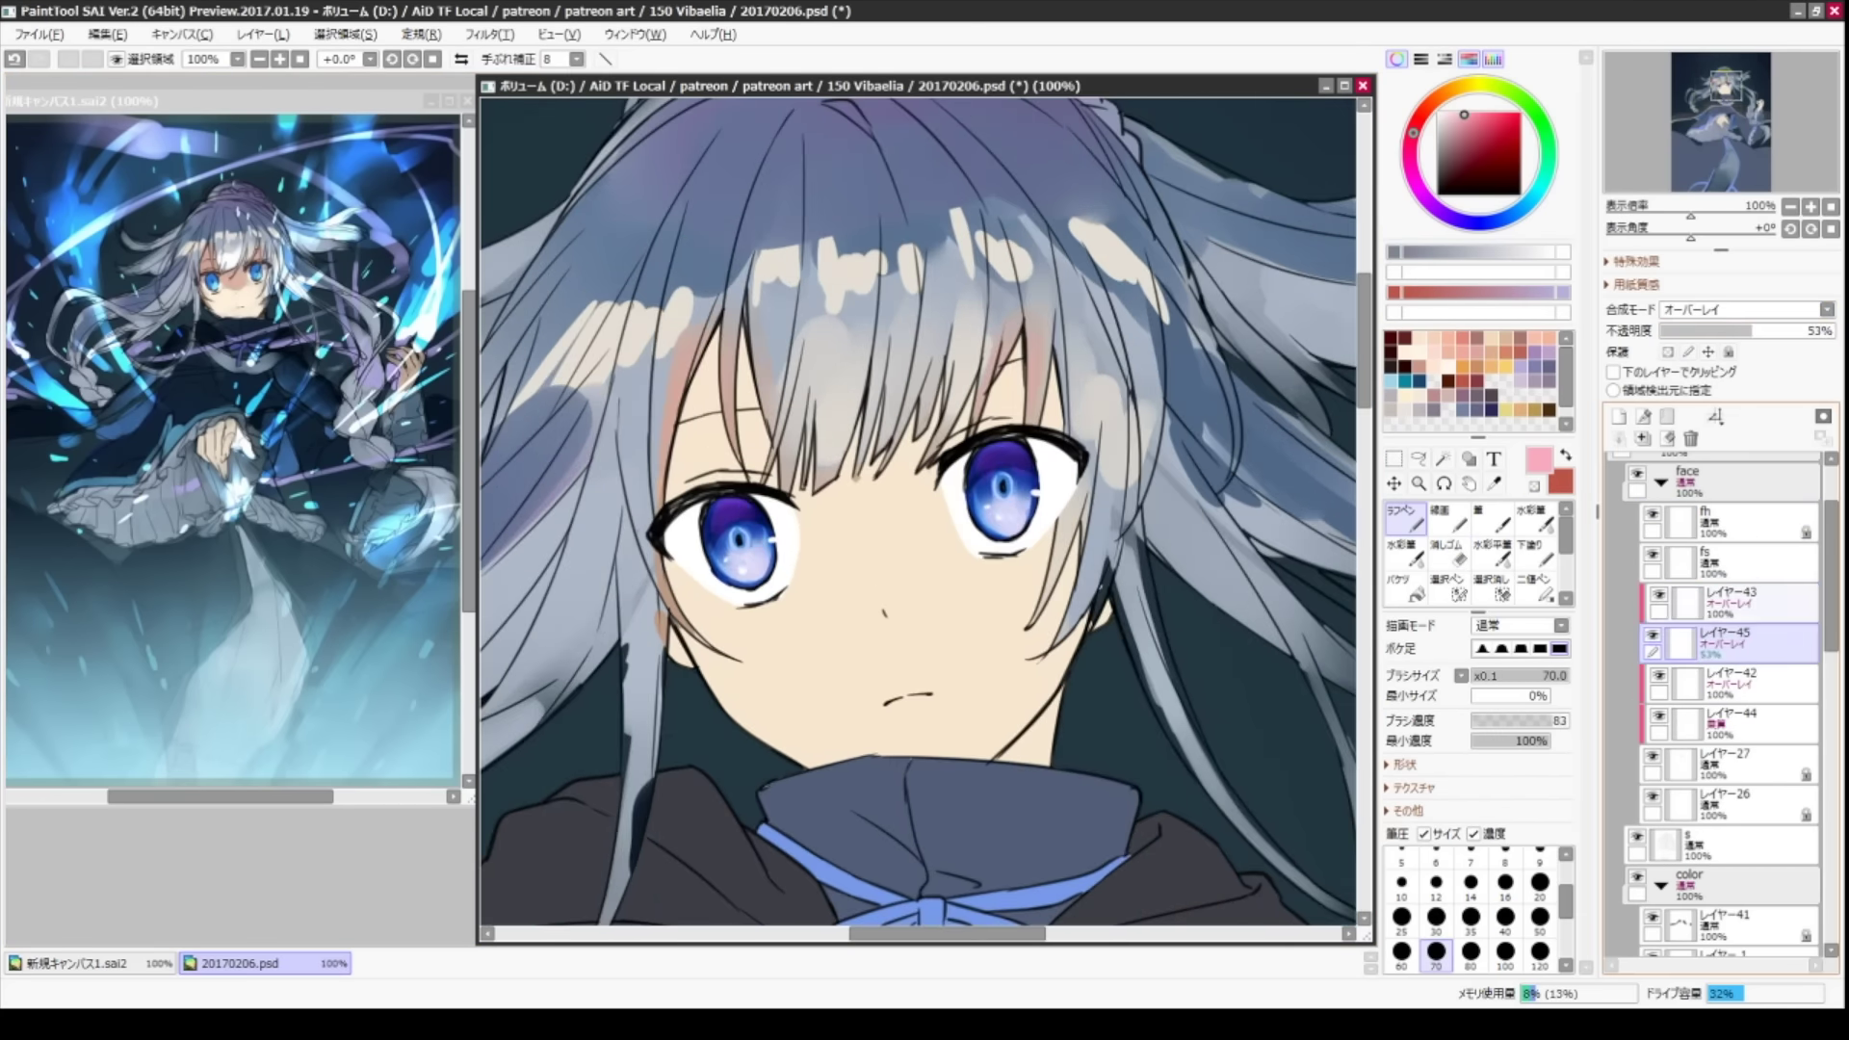
- Return the pink Overlay layer above layer 43 as a clipped layer and set its opacity to 57%
{"action": "key", "text": "ctrl+z"}
{"action": "key", "text": "ctrl+minus"}
{"action": "key", "text": "ctrl+z"}
{"action": "key", "text": "ctrl+z"}
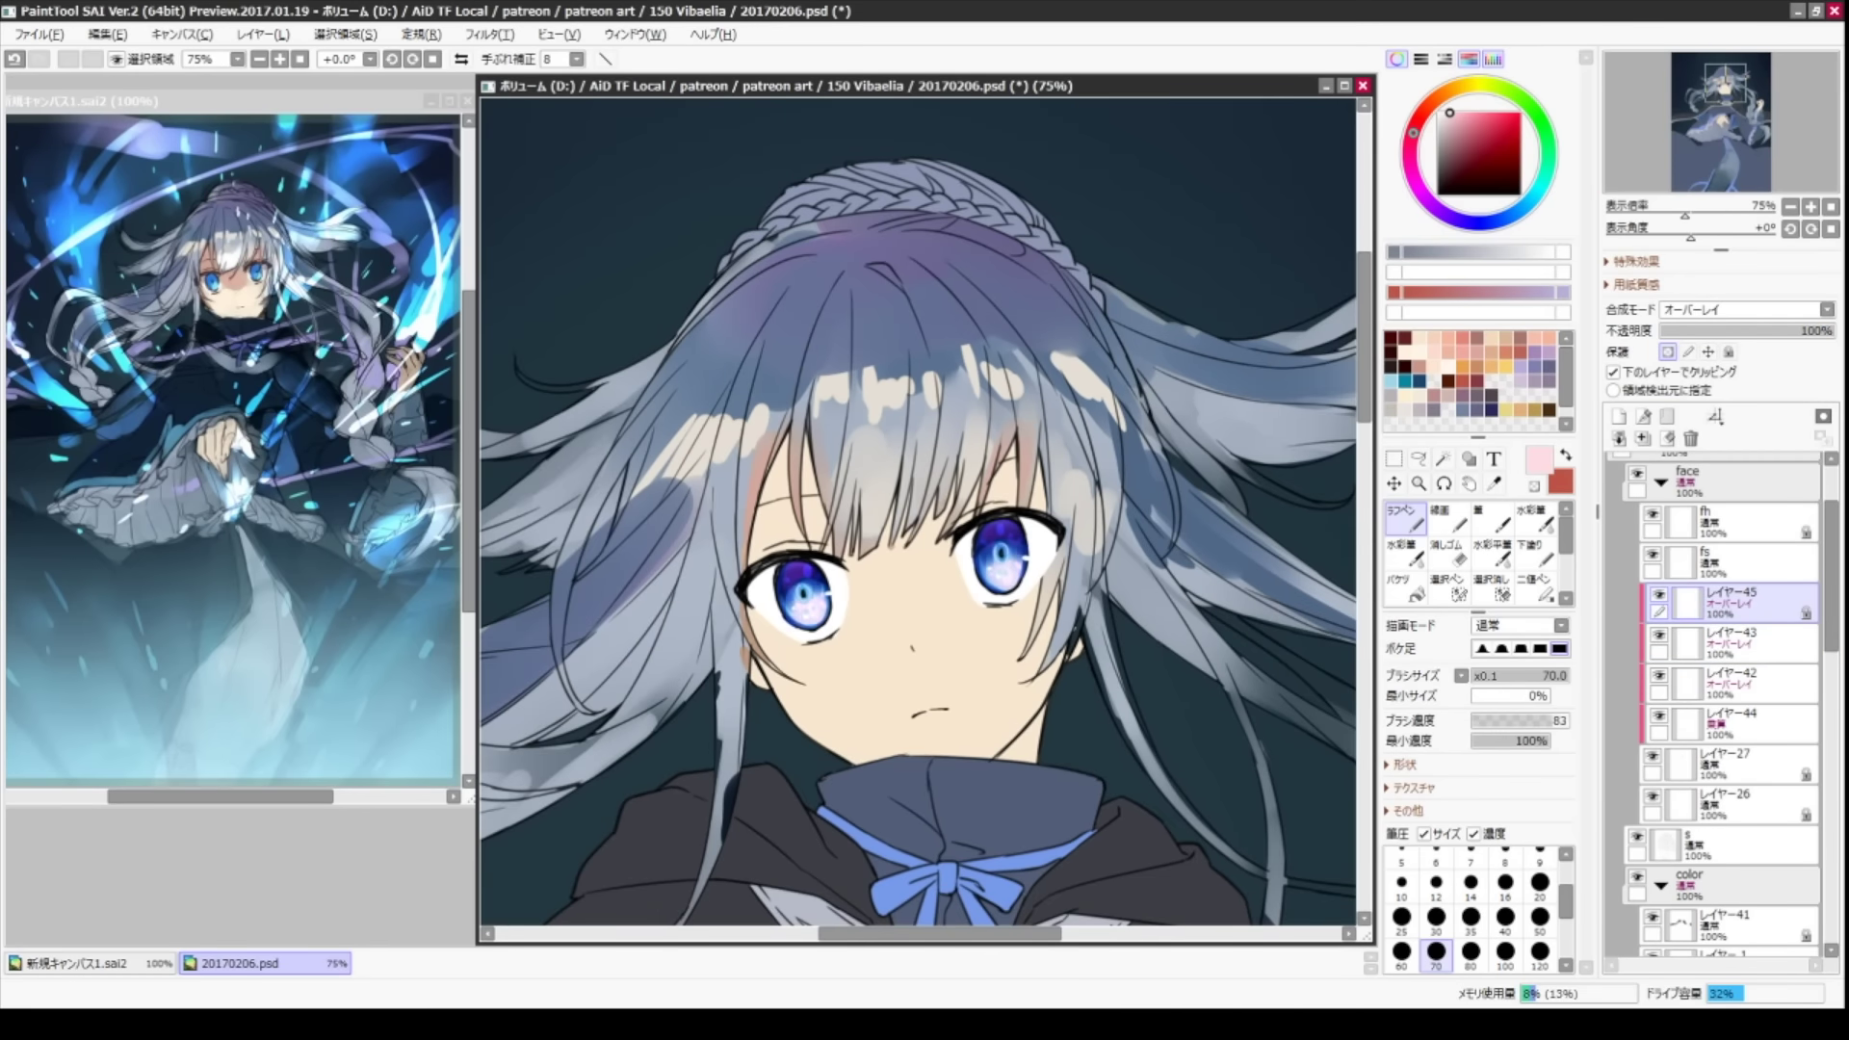
{"action": "left_click_drag", "start_coordinate": [1235, 742], "coordinate": [1261, 690]}
{"action": "left_click_drag", "start_coordinate": [1830, 331], "coordinate": [1759, 330]}
- Add white sparkle highlights to both eyes on the fh layer with a size 12 pen
{"action": "left_click", "coordinate": [1734, 520]}
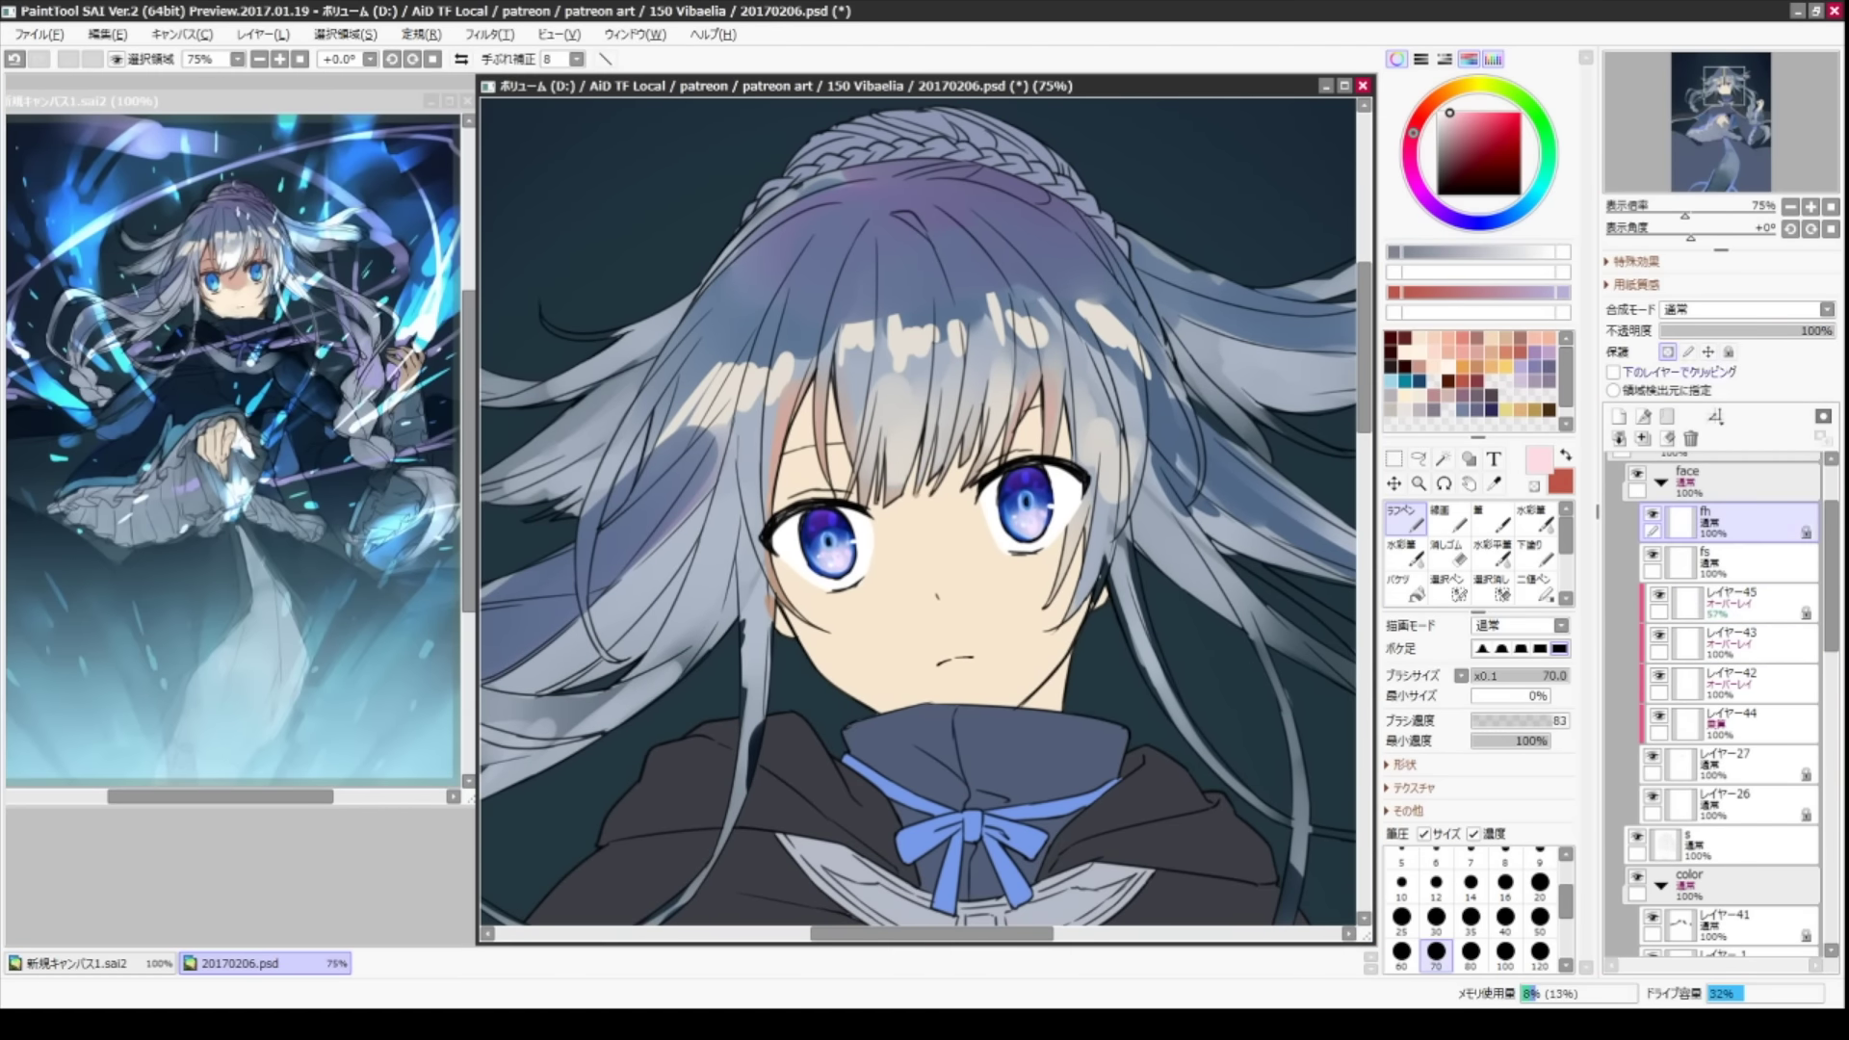
{"action": "left_click_drag", "start_coordinate": [1035, 522], "coordinate": [1010, 525]}
{"action": "left_click", "coordinate": [1009, 525], "text": "alt"}
{"action": "left_click", "coordinate": [1436, 882]}
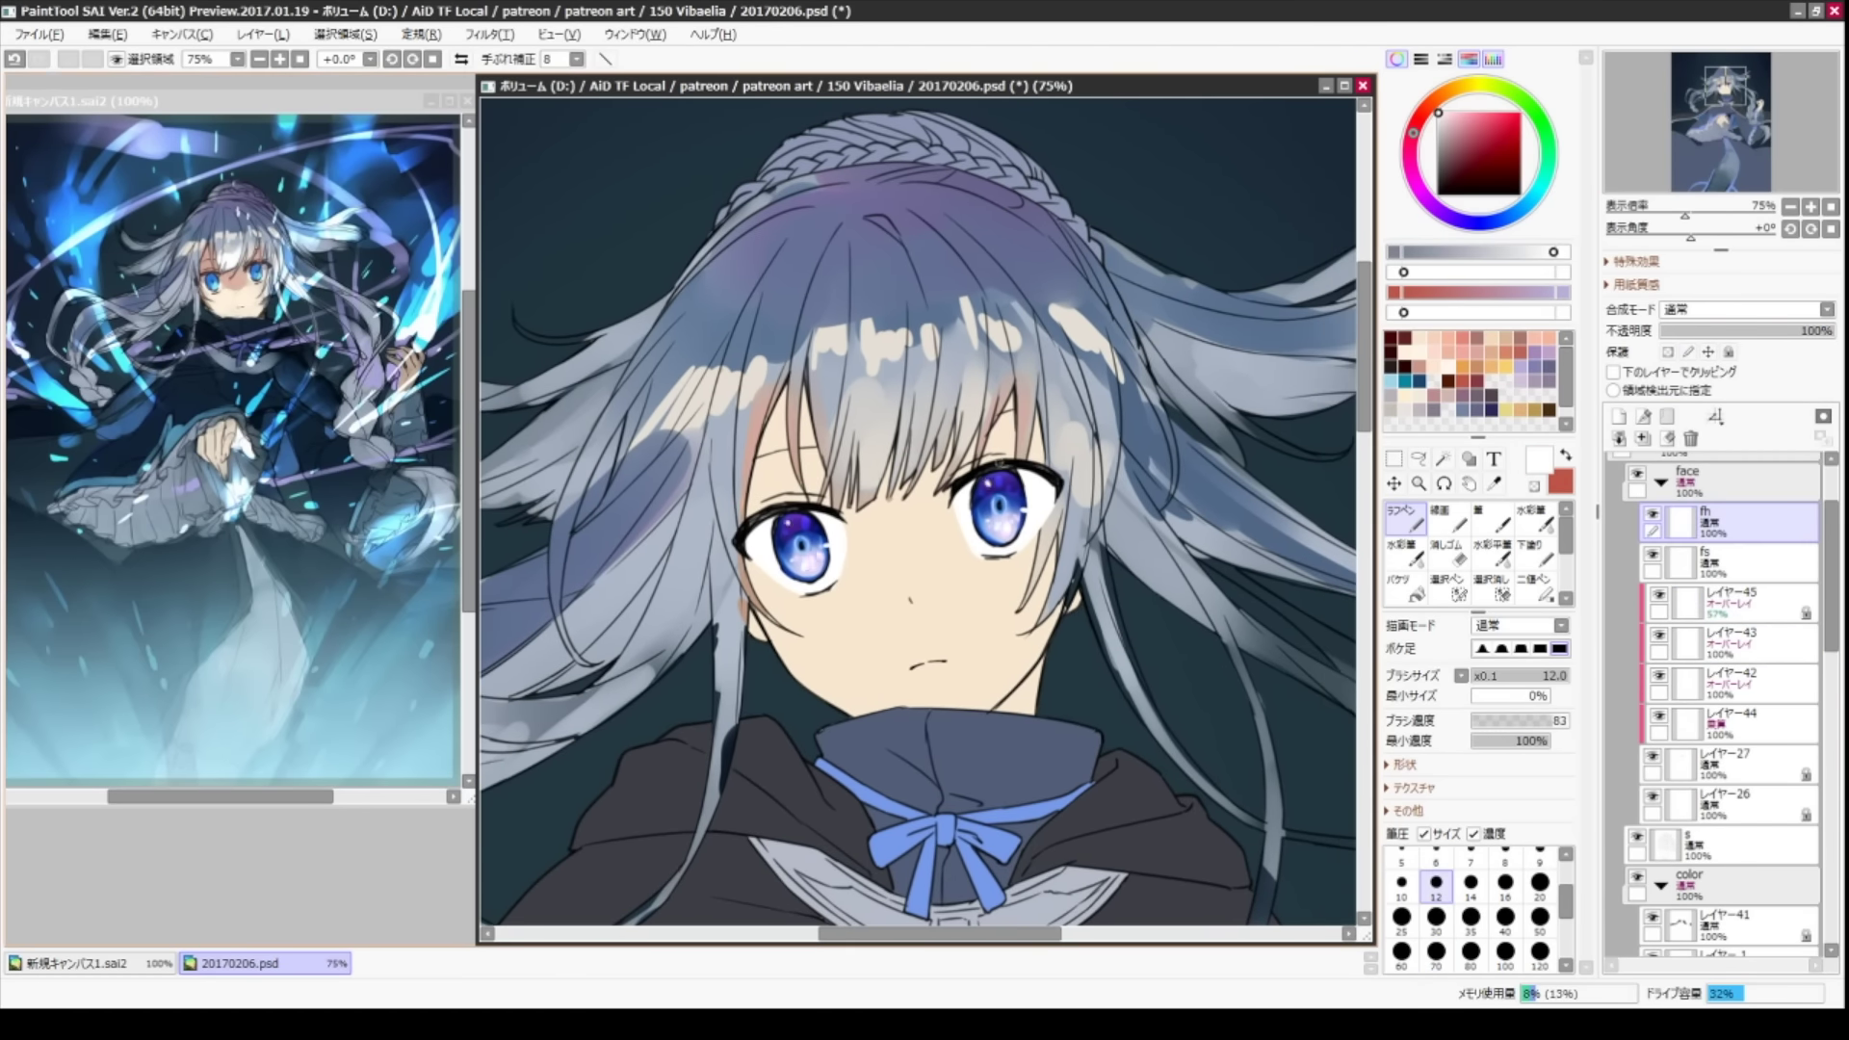
- Hide the Multiply shading and paint light blue into the irises on a new clipped layer above it
{"action": "key", "text": "ctrl+minus"}
{"action": "left_click", "coordinate": [1734, 723]}
{"action": "left_click", "coordinate": [1619, 416]}
{"action": "left_click", "coordinate": [1614, 371]}
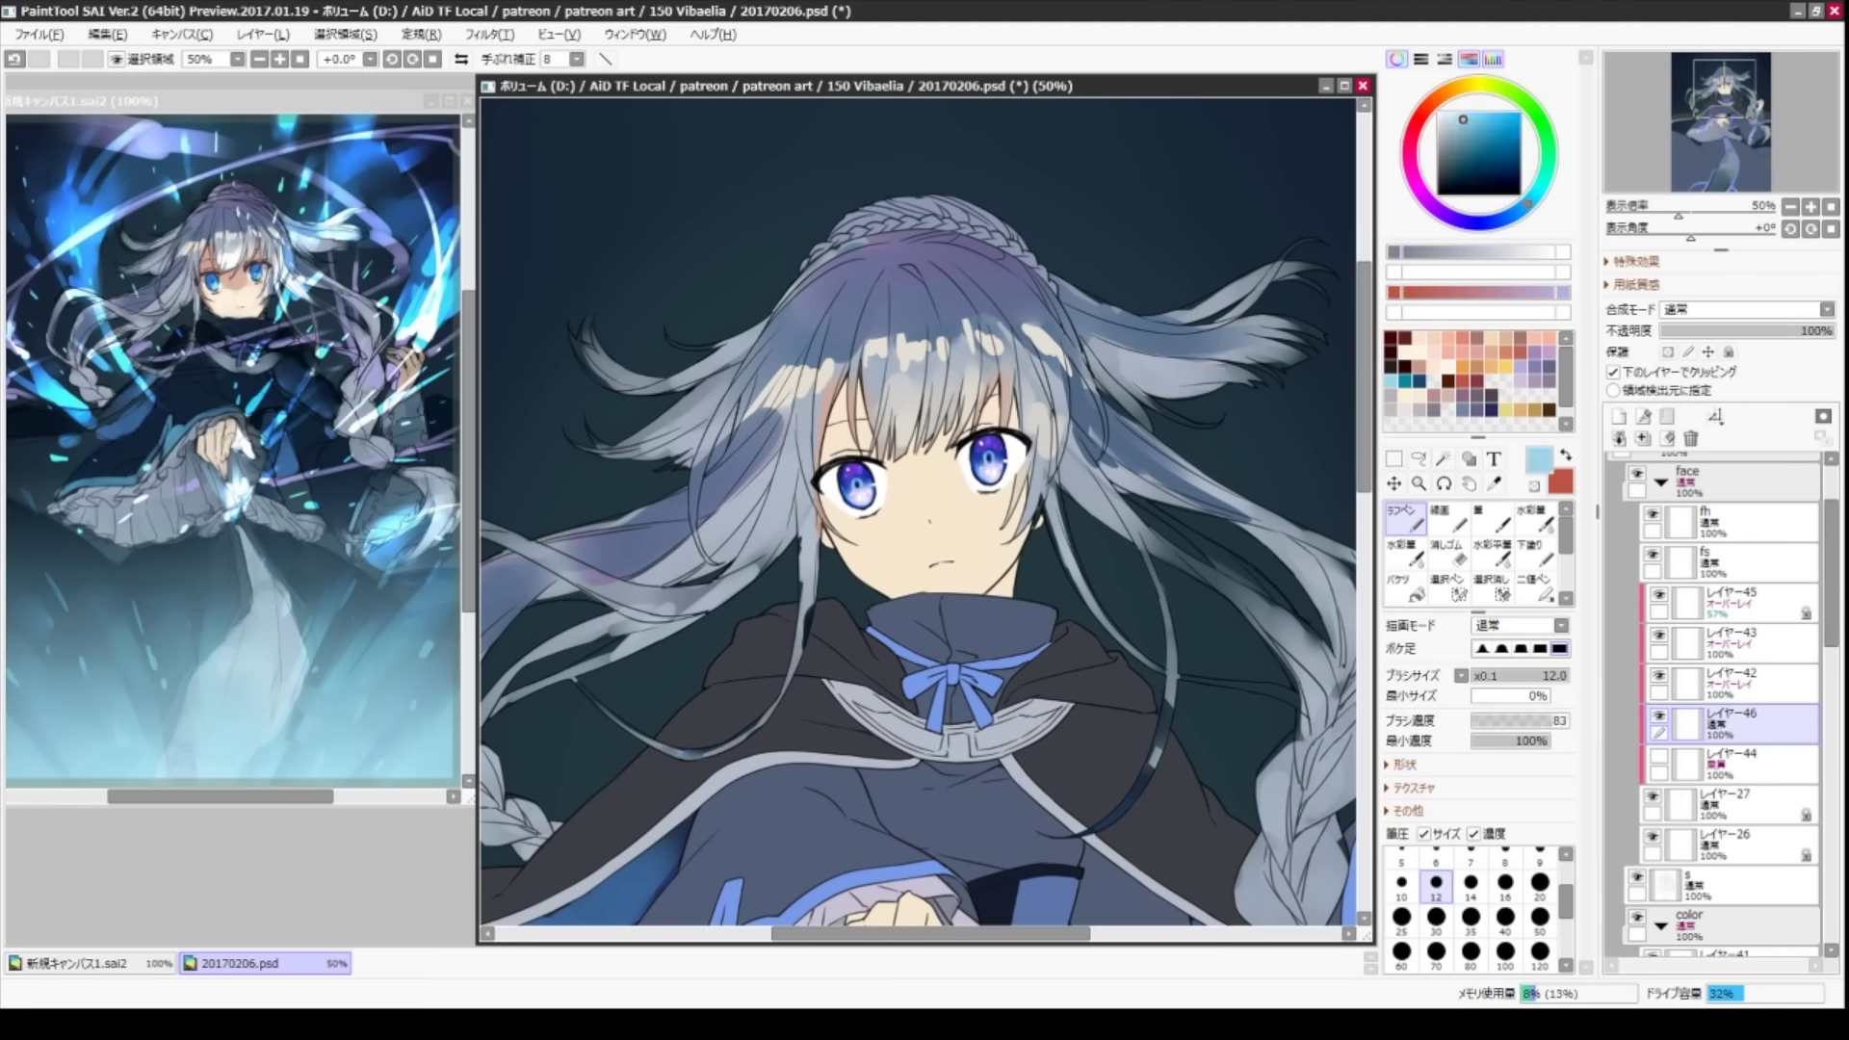
{"action": "key", "text": "c"}
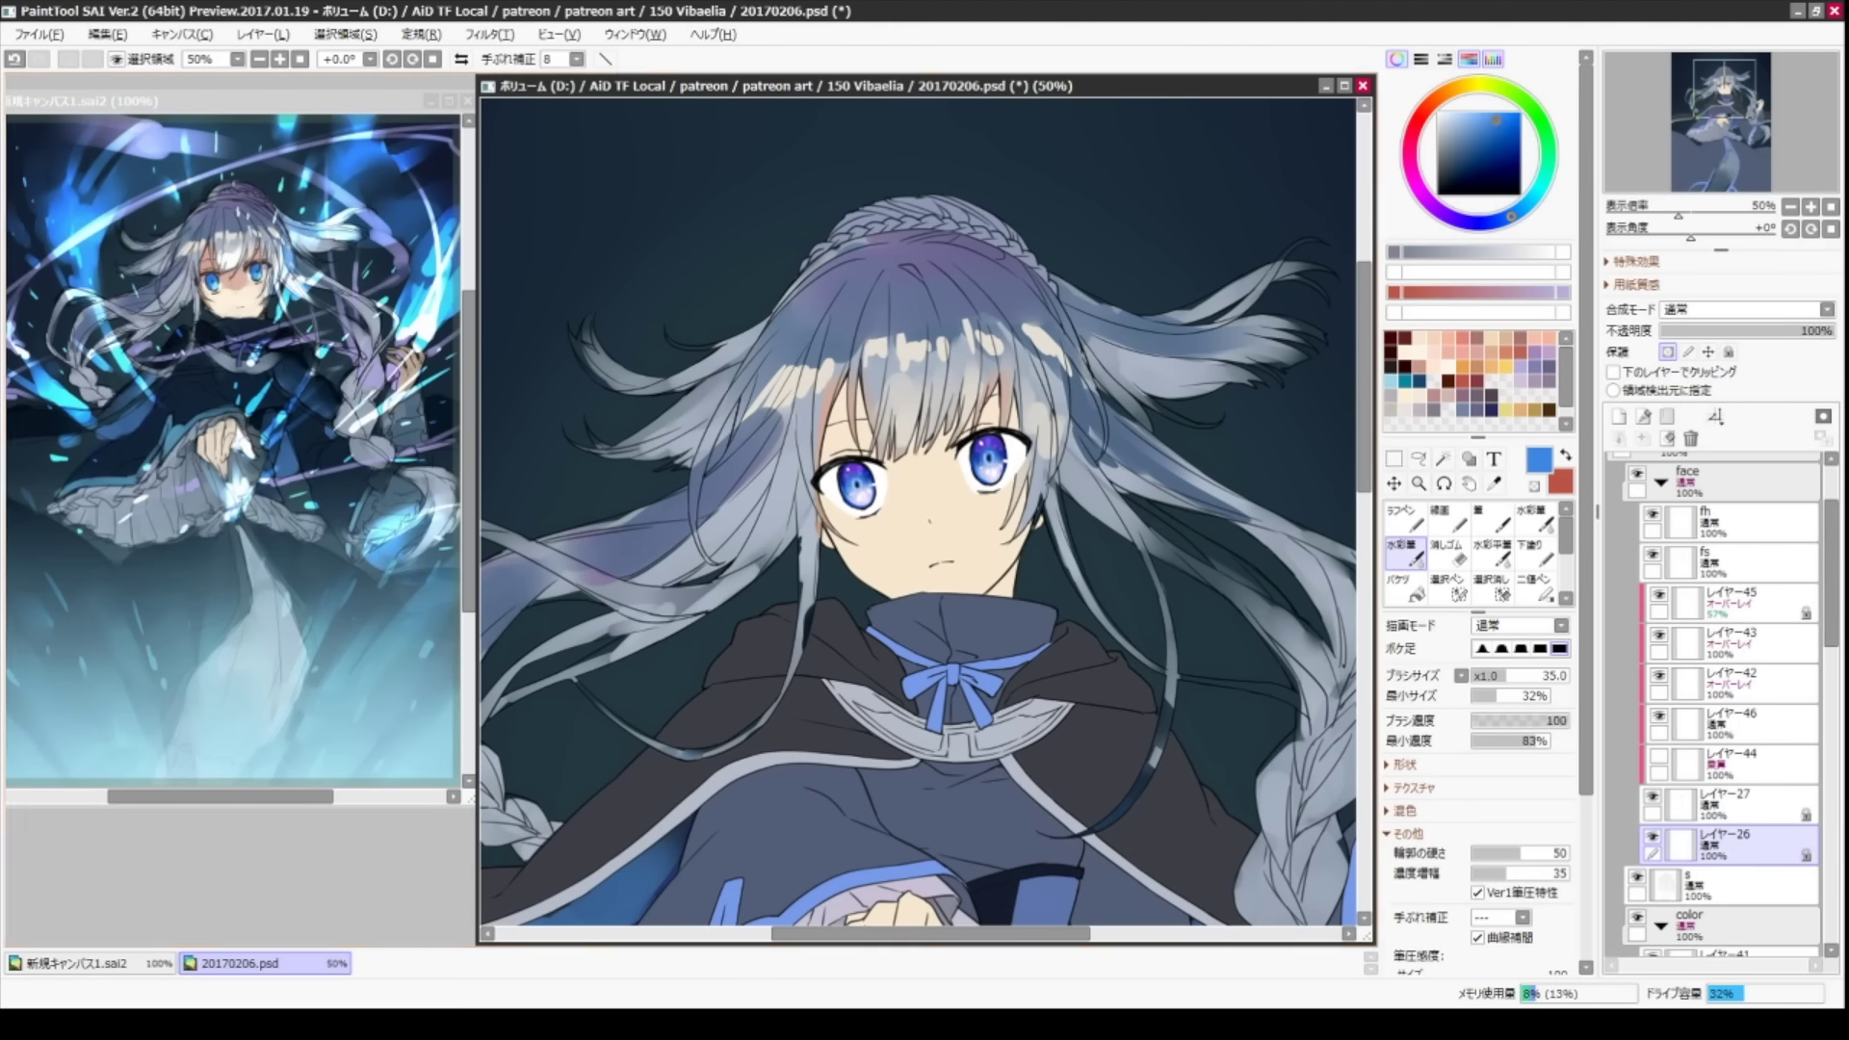
- Add a layer mask to the face folder and mask the eye details where the bangs cross them
{"action": "key", "text": "e"}
{"action": "left_click", "coordinate": [1695, 479]}
{"action": "key", "text": "ctrl+plus"}
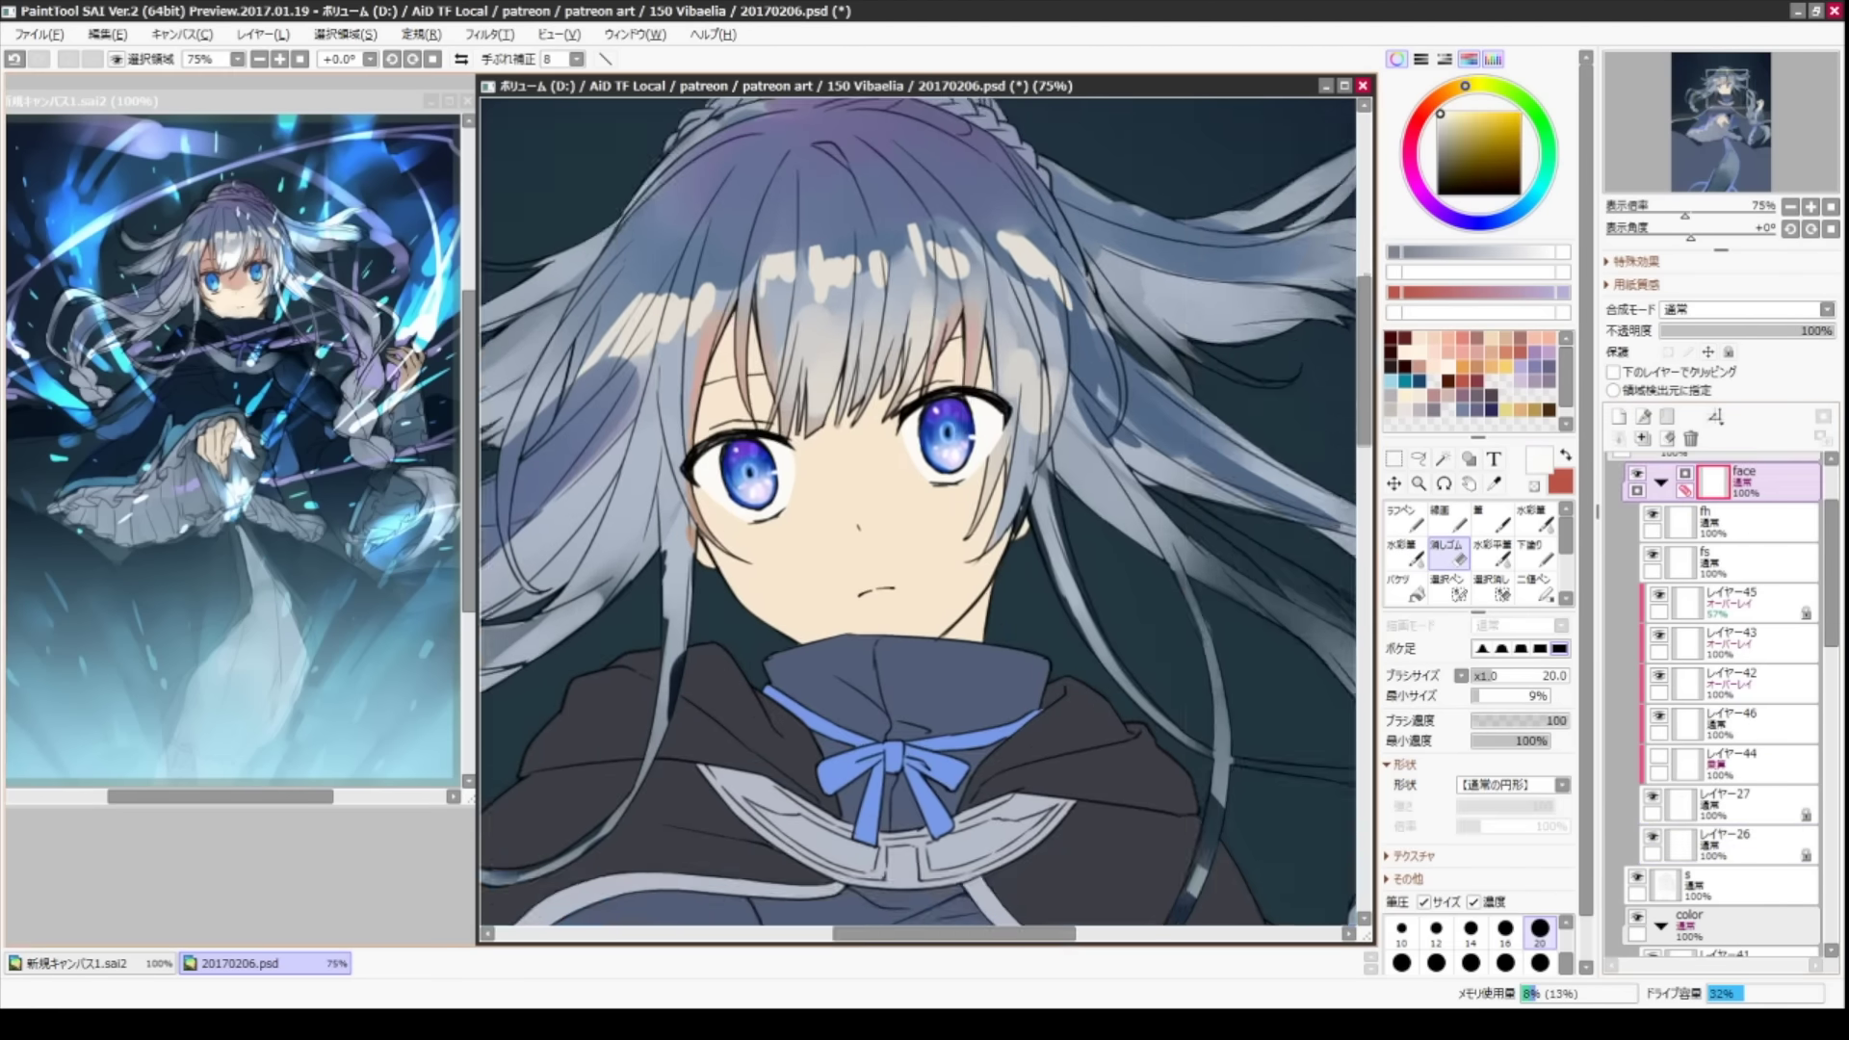
{"action": "key", "text": "bracketleft"}
{"action": "key", "text": "bracketleft"}
{"action": "key", "text": "n"}
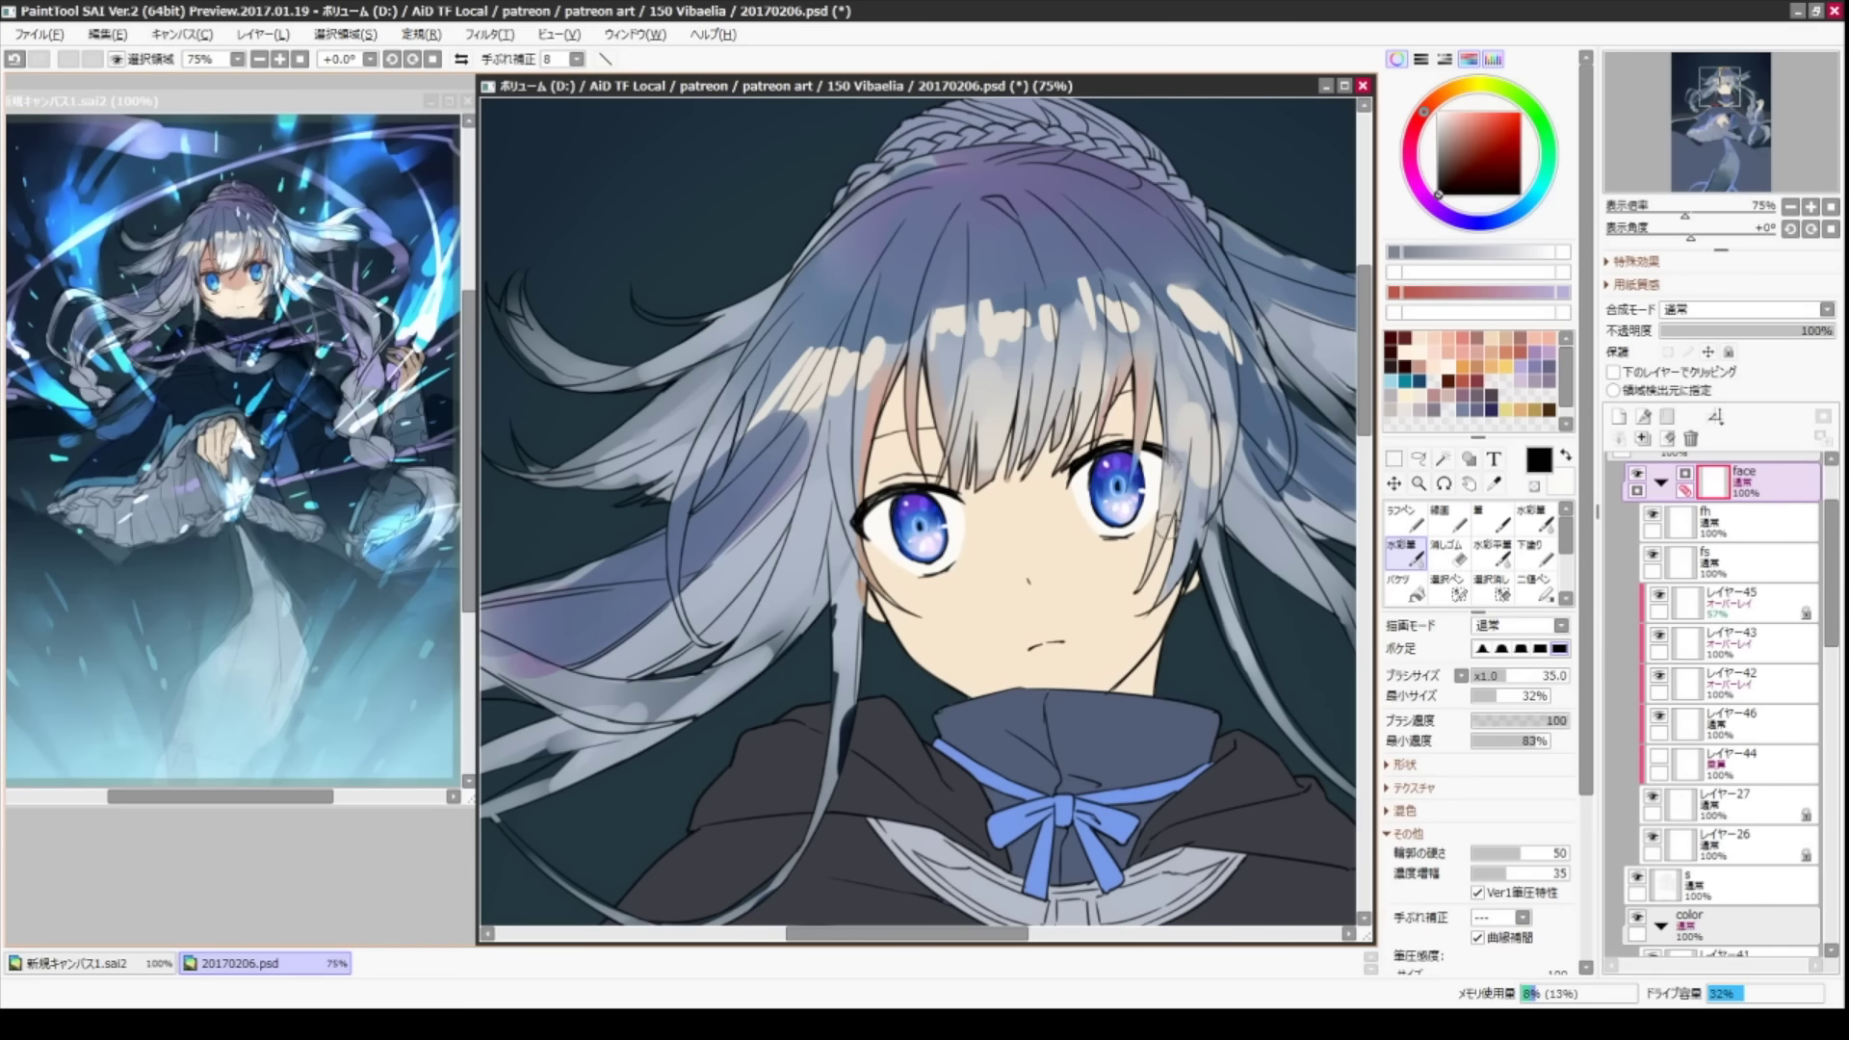
- Tint the details on the opacity-protected fs layer violet-blue
{"action": "key", "text": "c"}
{"action": "left_click", "coordinate": [1705, 559]}
{"action": "left_click", "coordinate": [775, 510], "text": "alt"}
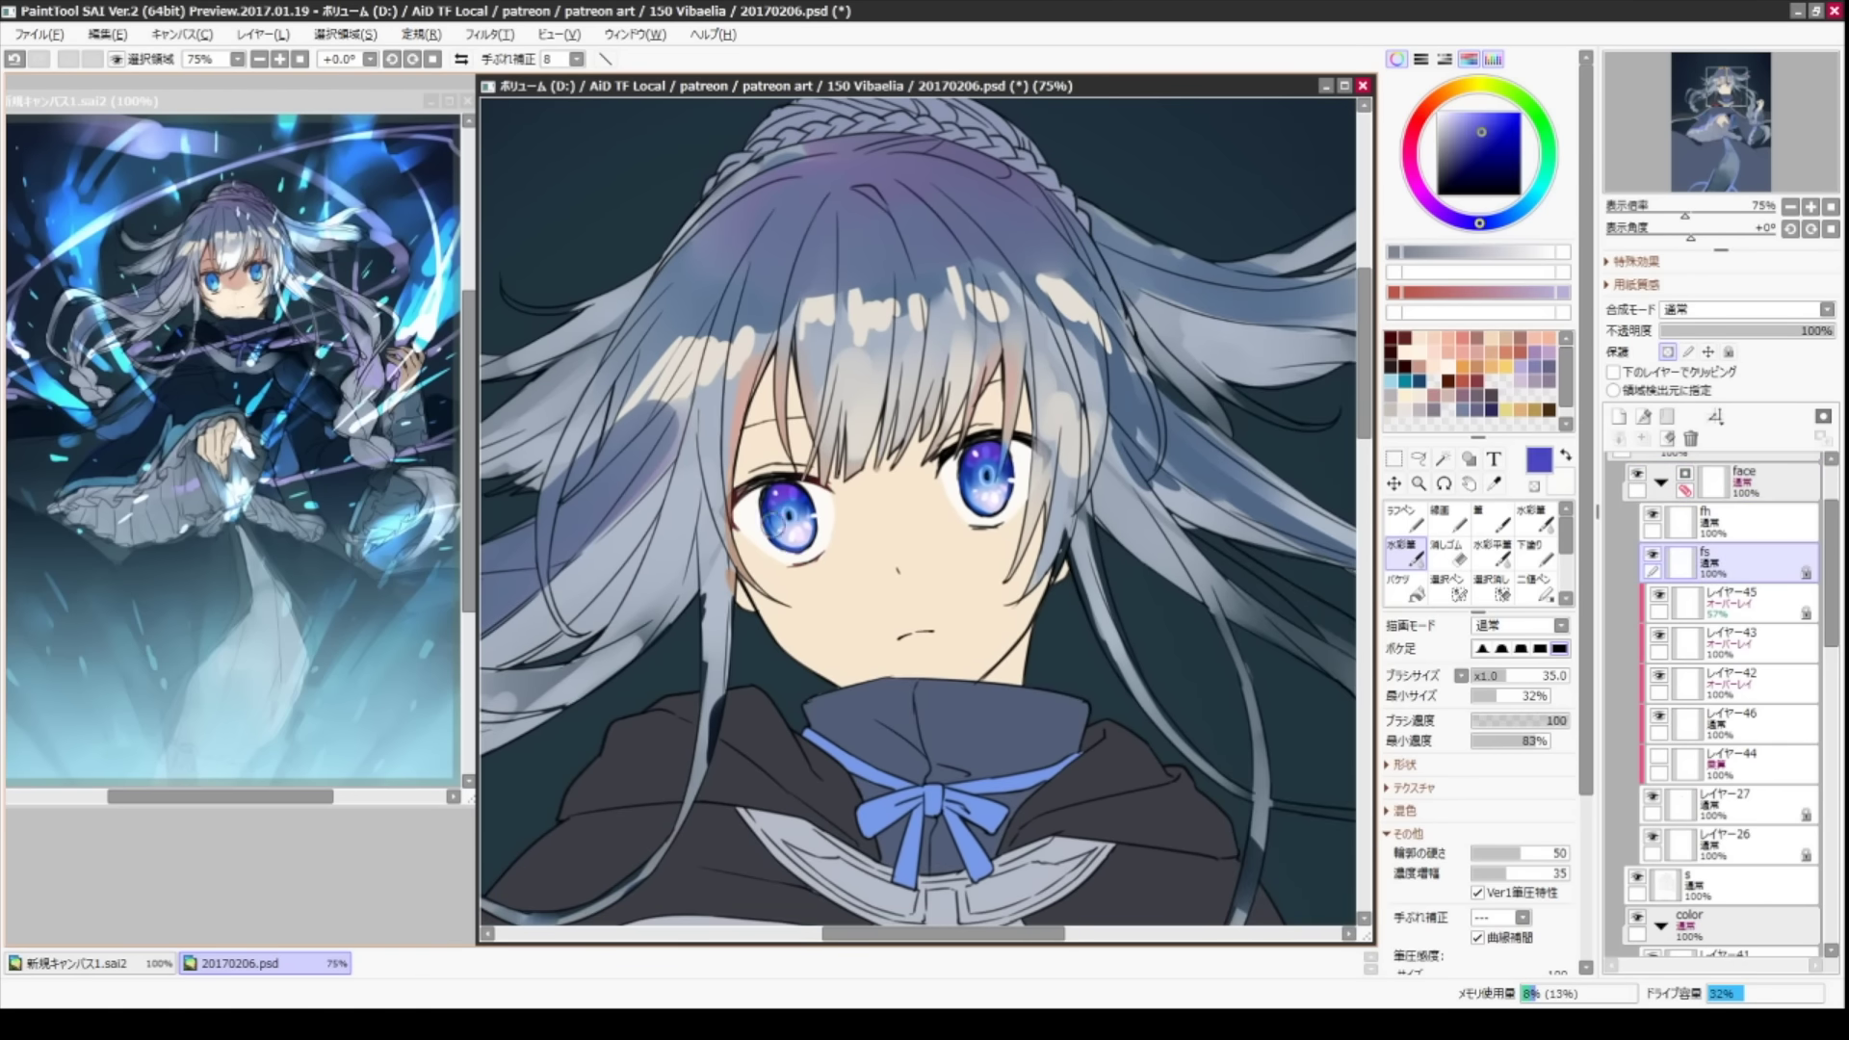
- Shade the edges of the eye whites on layer 26 with dark red and lilac grey
{"action": "left_click", "coordinate": [948, 451], "text": "alt"}
{"action": "left_click_drag", "start_coordinate": [971, 529], "coordinate": [1025, 530]}
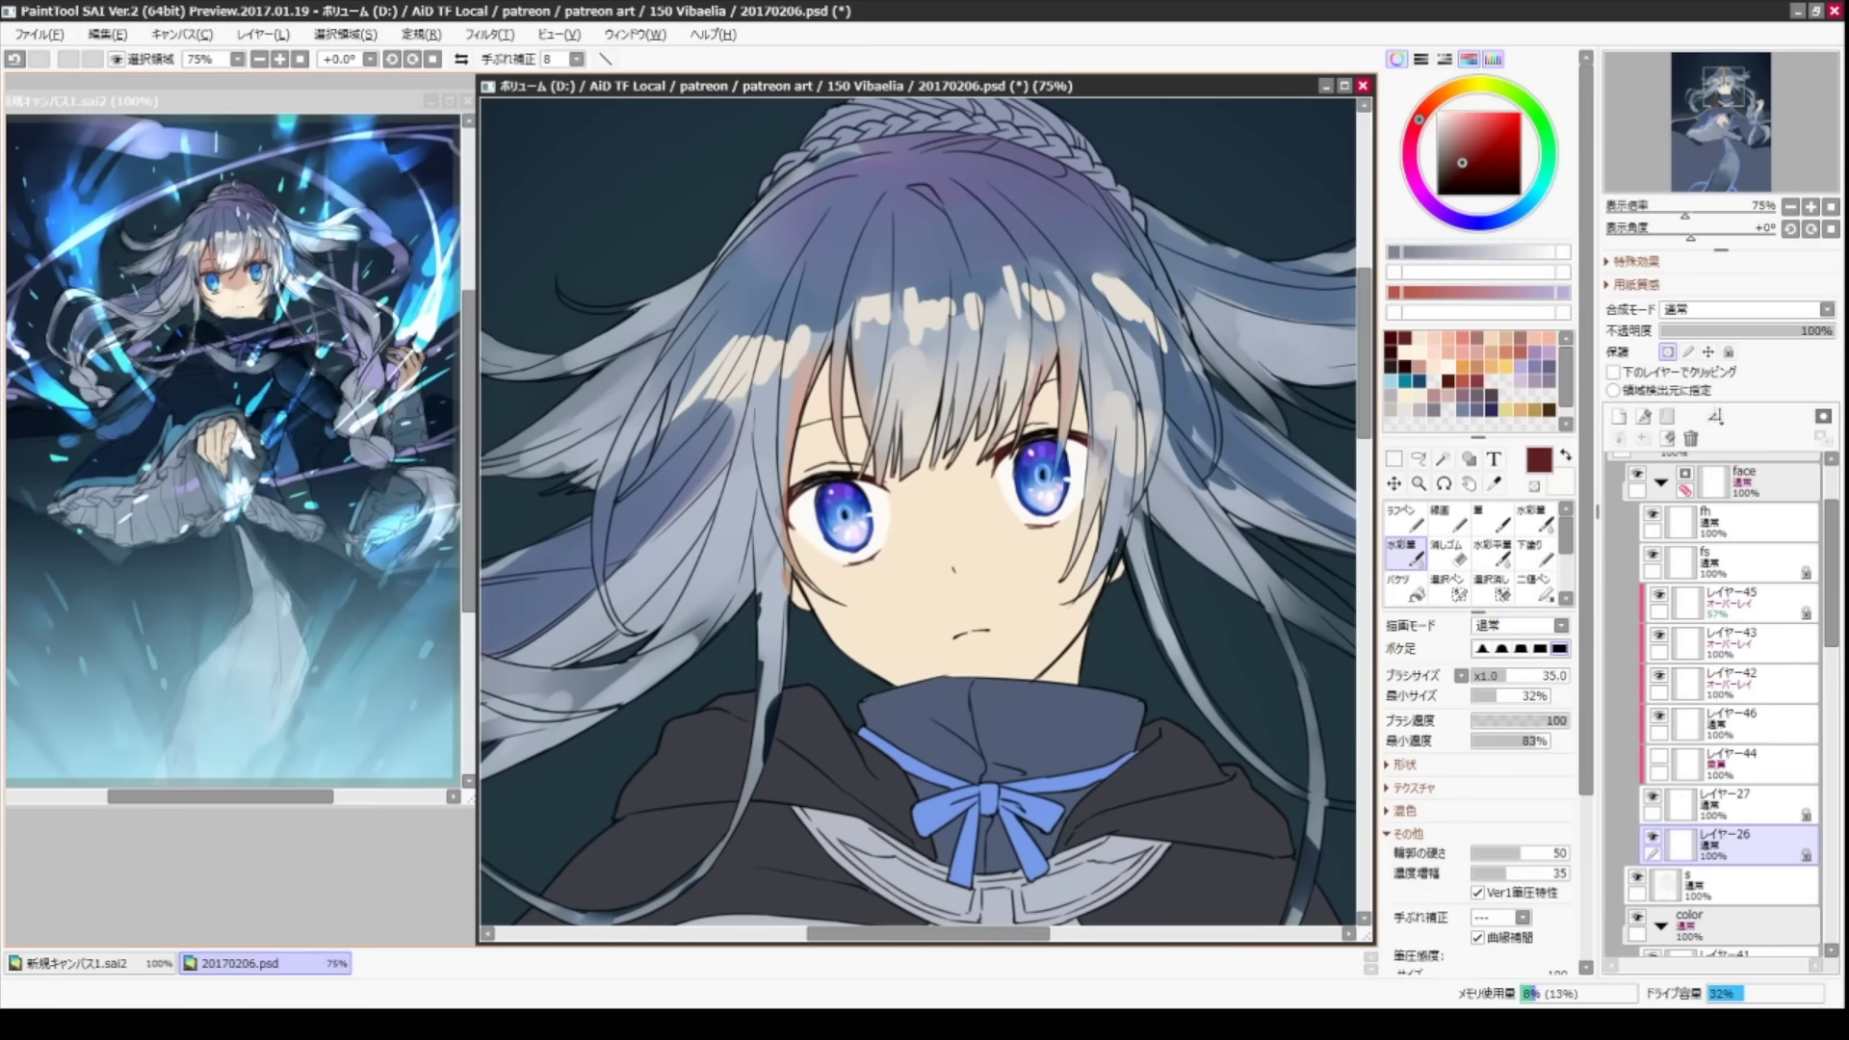
{"action": "left_click", "coordinate": [1009, 458], "text": "alt"}
{"action": "left_click_drag", "start_coordinate": [1220, 351], "coordinate": [1168, 331]}
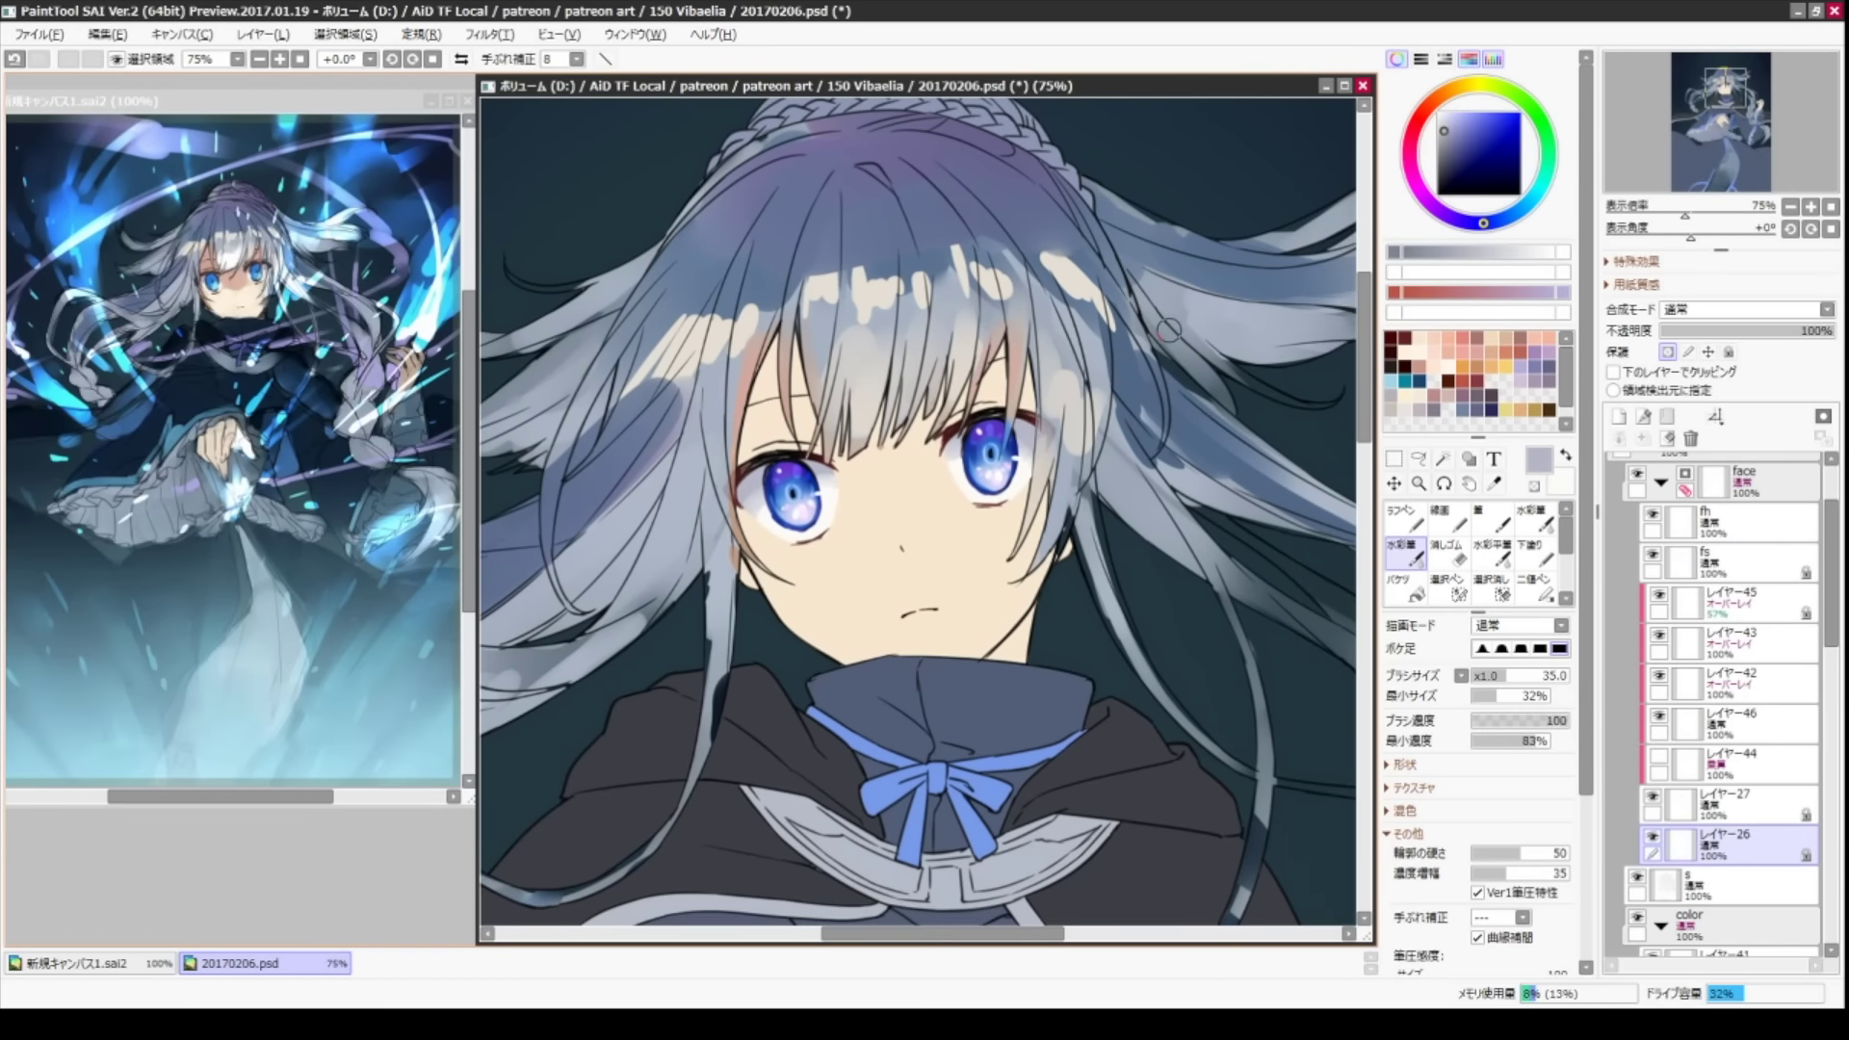
- Paint a soft reddish-brown shadow beneath the bangs between the eyes on the skin layer 28
{"action": "left_click", "coordinate": [878, 503], "text": "alt"}
{"action": "mouse_move", "coordinate": [867, 501]}
{"action": "left_mouse_down"}
{"action": "mouse_move", "coordinate": [1011, 306]}
{"action": "mouse_move", "coordinate": [886, 505]}
{"action": "mouse_move", "coordinate": [762, 366]}
{"action": "mouse_move", "coordinate": [811, 379]}
{"action": "mouse_move", "coordinate": [889, 508]}
{"action": "mouse_move", "coordinate": [802, 426]}
{"action": "left_mouse_up"}
{"action": "left_click", "coordinate": [983, 520], "text": "alt"}
{"action": "key", "text": "bracketleft"}
{"action": "key", "text": "bracketleft"}
{"action": "key", "text": "bracketleft"}
{"action": "left_click", "coordinate": [860, 584], "text": "ctrl+shift"}
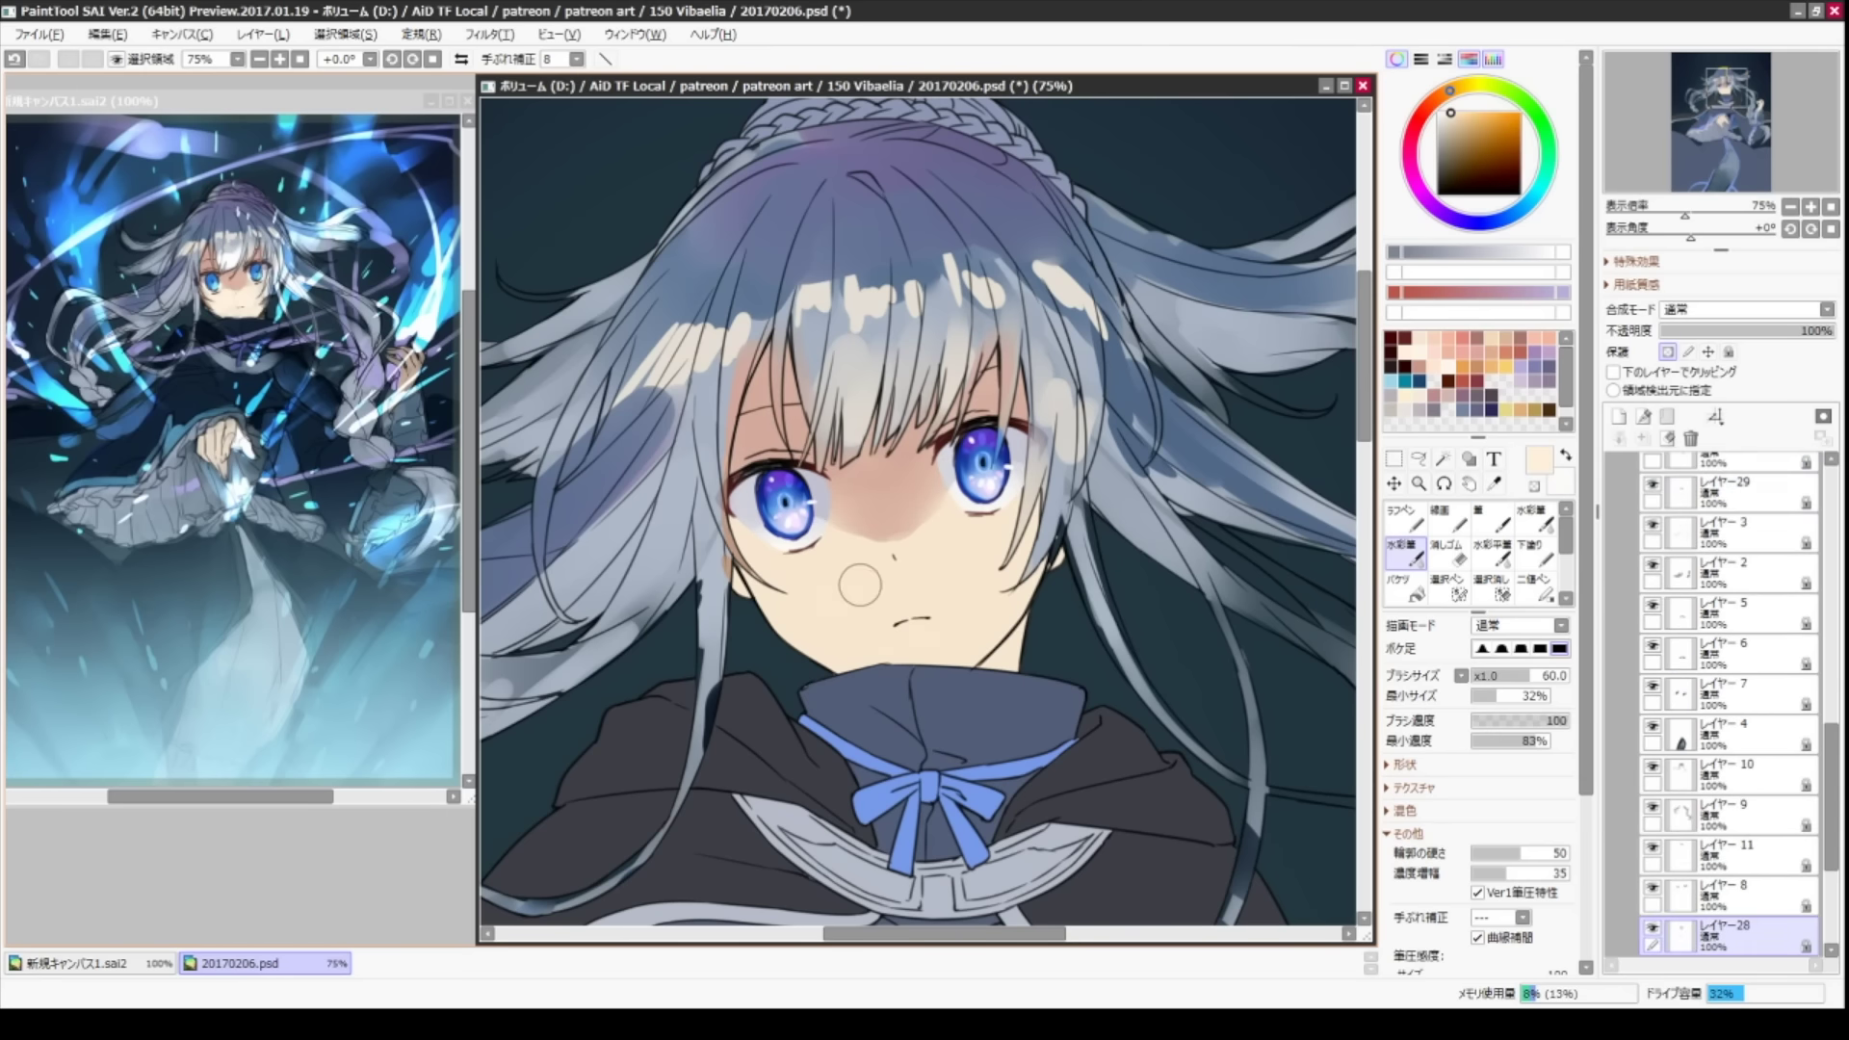
- Extend and soften the shadow across the nose bridge and around the eyes at brush size 60
{"action": "scroll", "coordinate": [1037, 508], "scroll_direction": "down", "scroll_amount": 1}
{"action": "key", "text": "bracketleft"}
{"action": "key", "text": "bracketleft"}
{"action": "left_click", "coordinate": [905, 569], "text": "alt"}
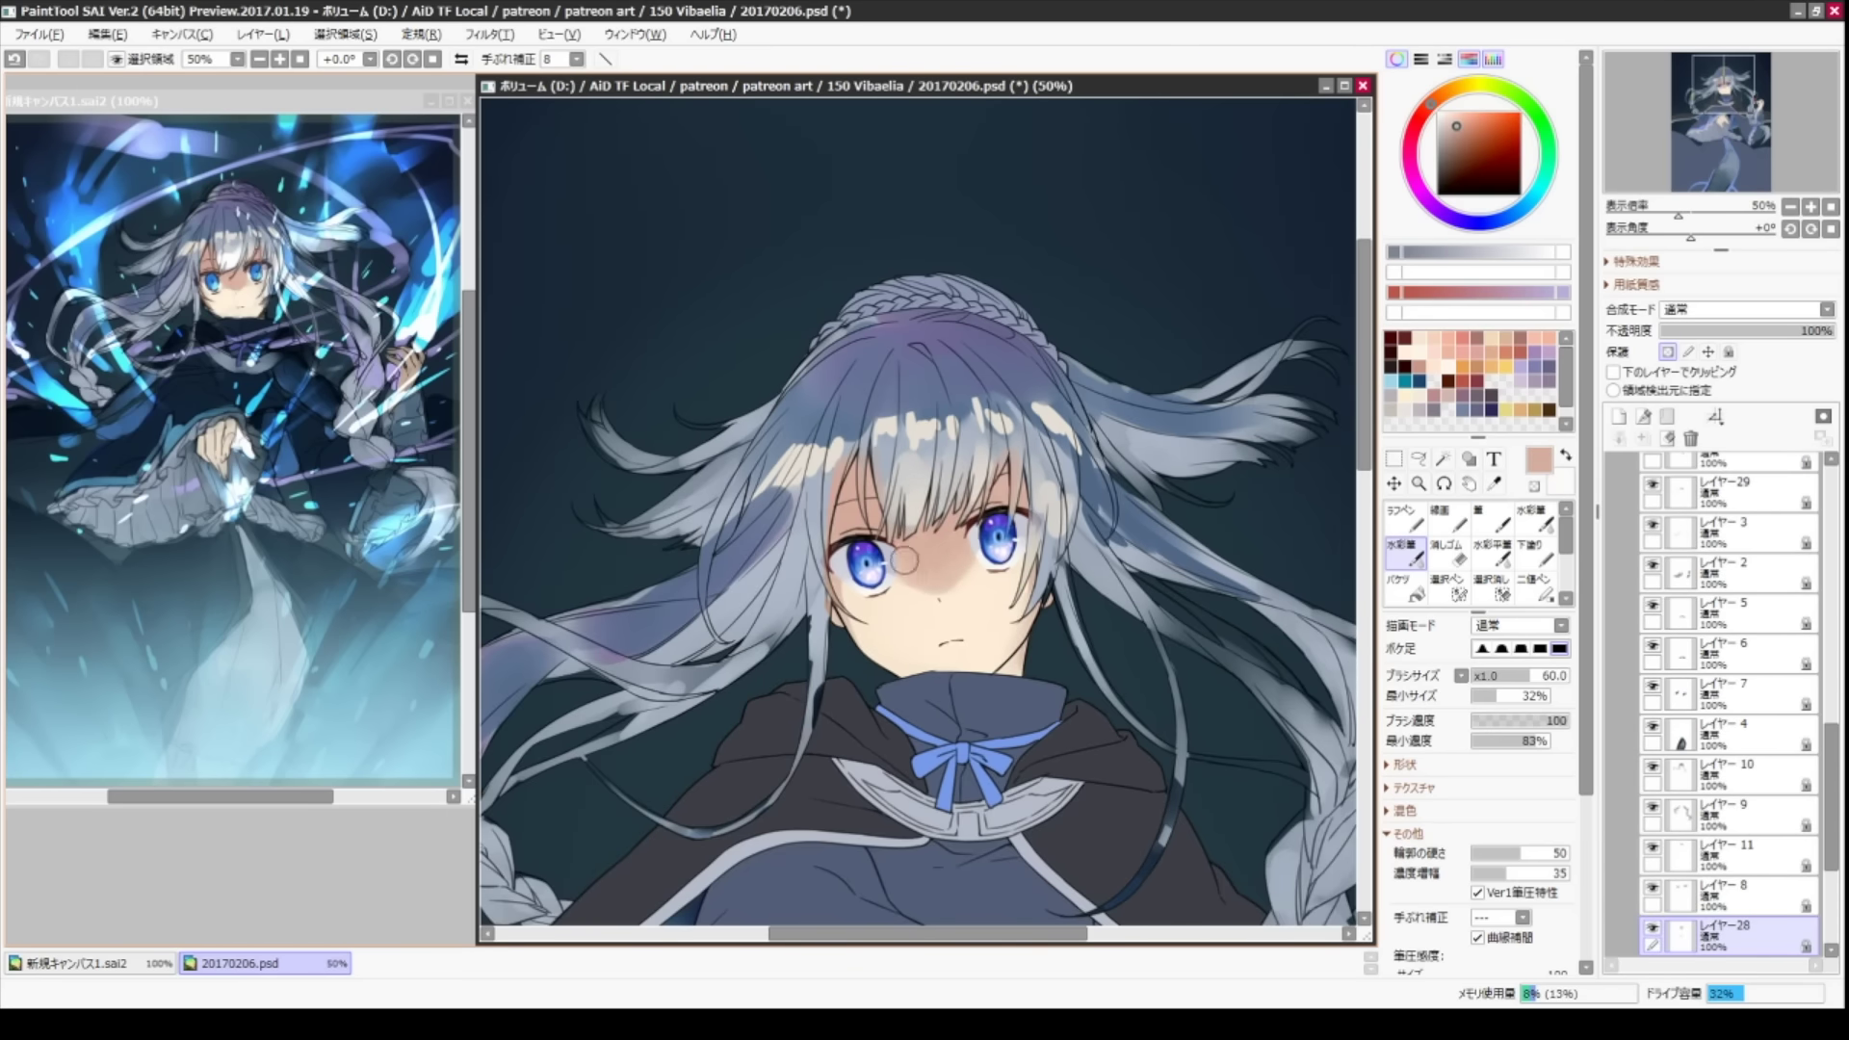
{"action": "left_click_drag", "start_coordinate": [905, 559], "coordinate": [887, 563]}
- Add a new layer above layer 26 and paint small white highlights on the face with the pen at size 9
{"action": "left_click", "coordinate": [1012, 524], "text": "ctrl+shift"}
{"action": "left_click", "coordinate": [1012, 524], "text": "alt"}
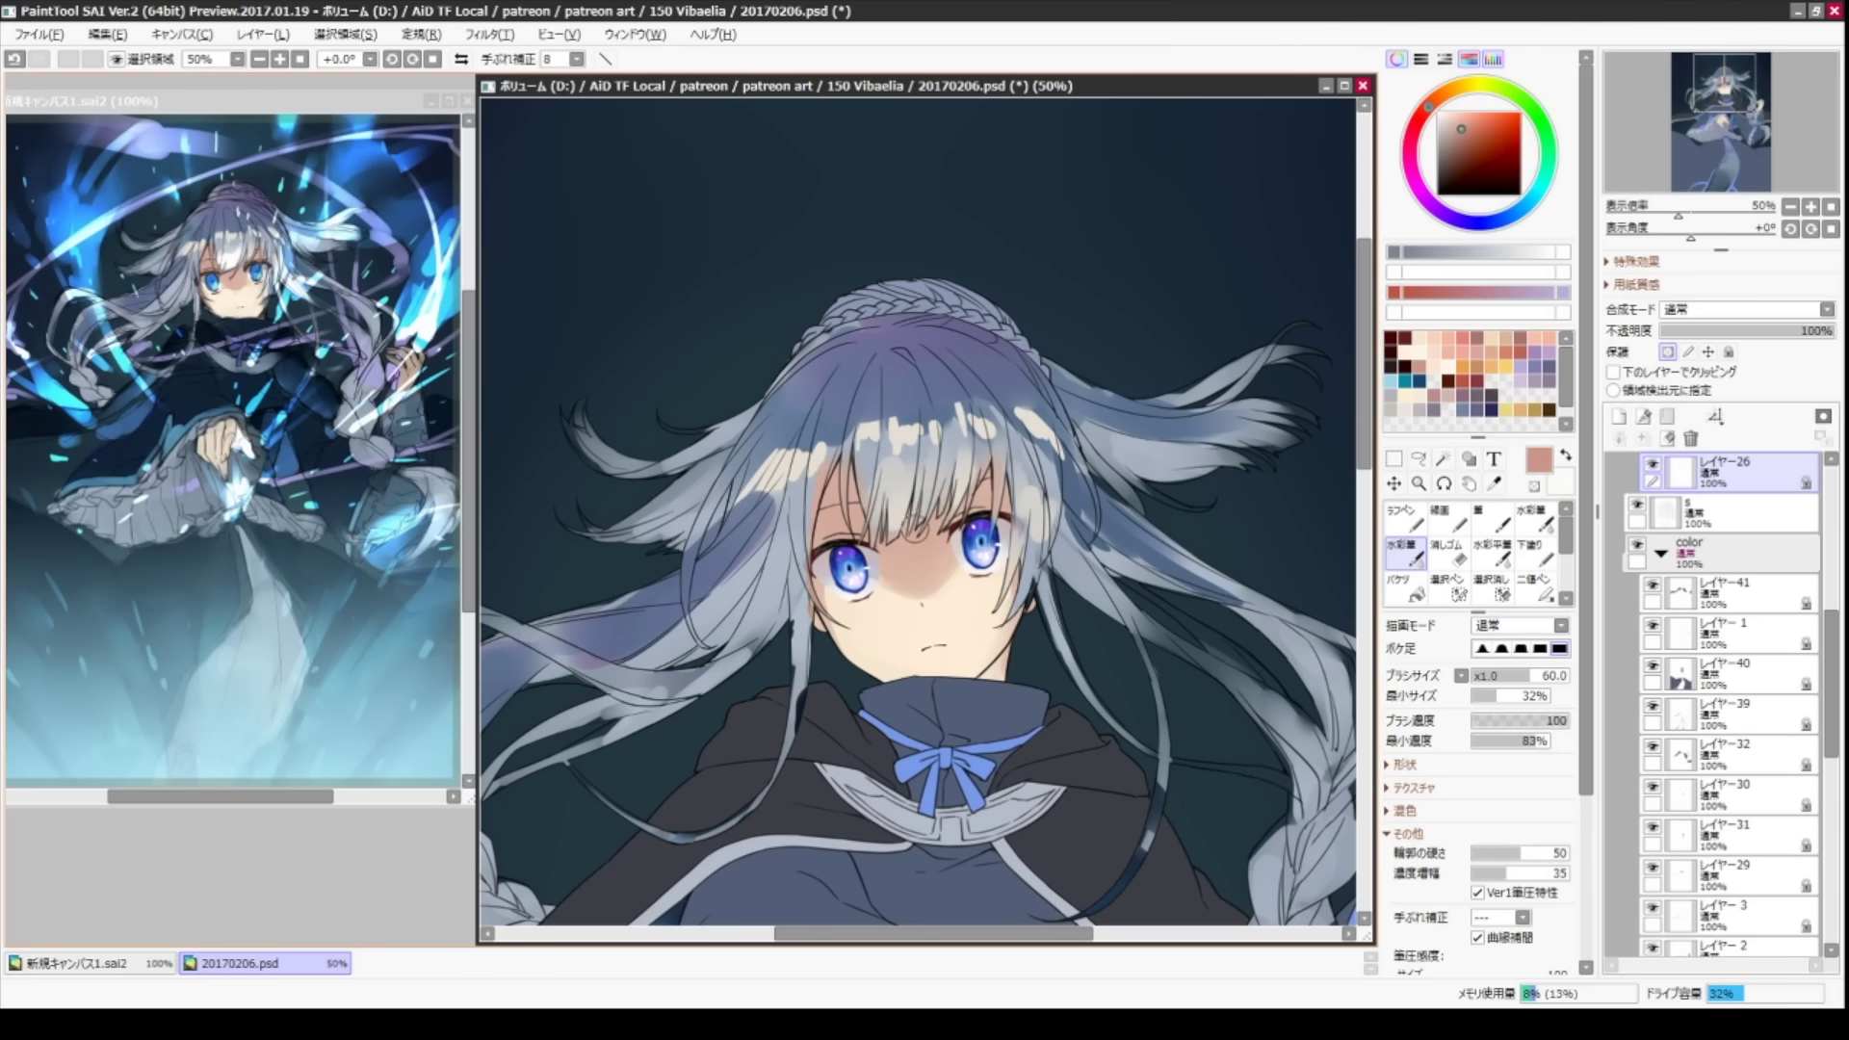
{"action": "key", "text": "ctrl+shift+n"}
{"action": "key", "text": "n"}
{"action": "scroll", "coordinate": [828, 626], "scroll_direction": "up", "scroll_amount": 1}
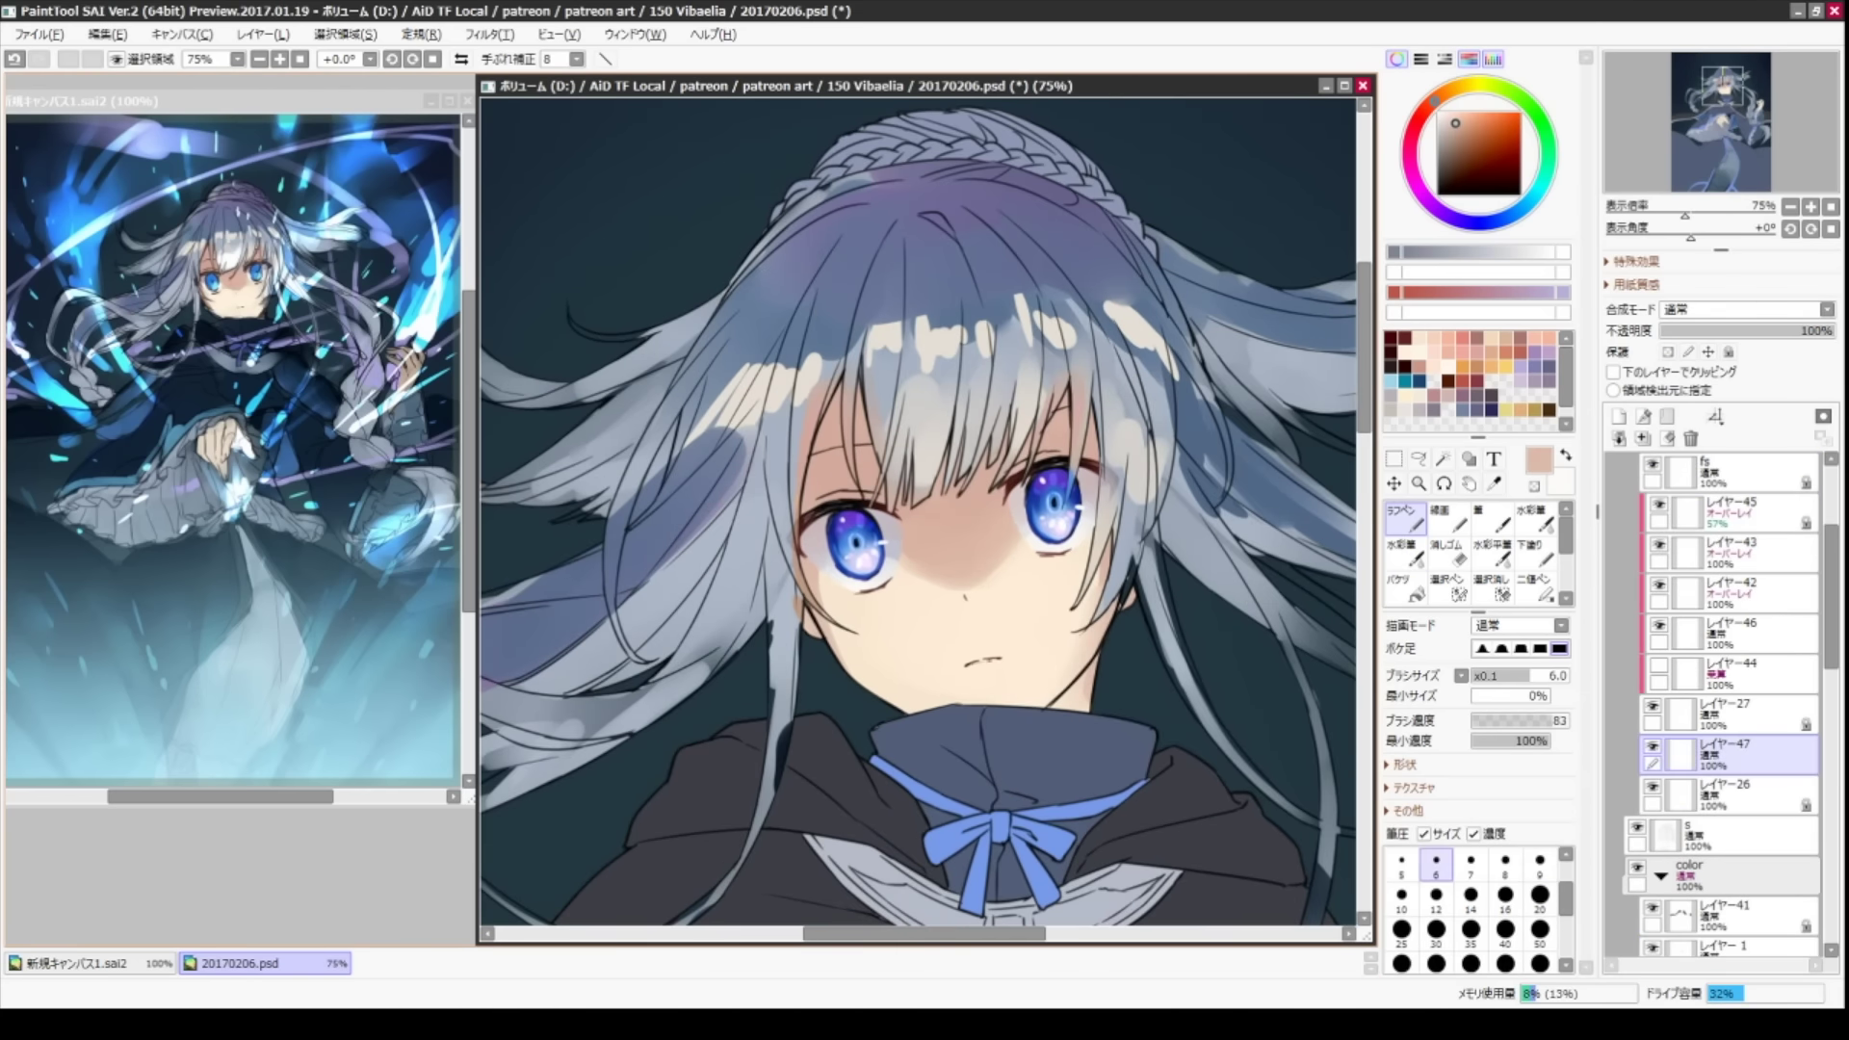
{"action": "key", "text": "bracketright"}
{"action": "key", "text": "bracketright"}
{"action": "key", "text": "bracketright"}
{"action": "key", "text": "x"}
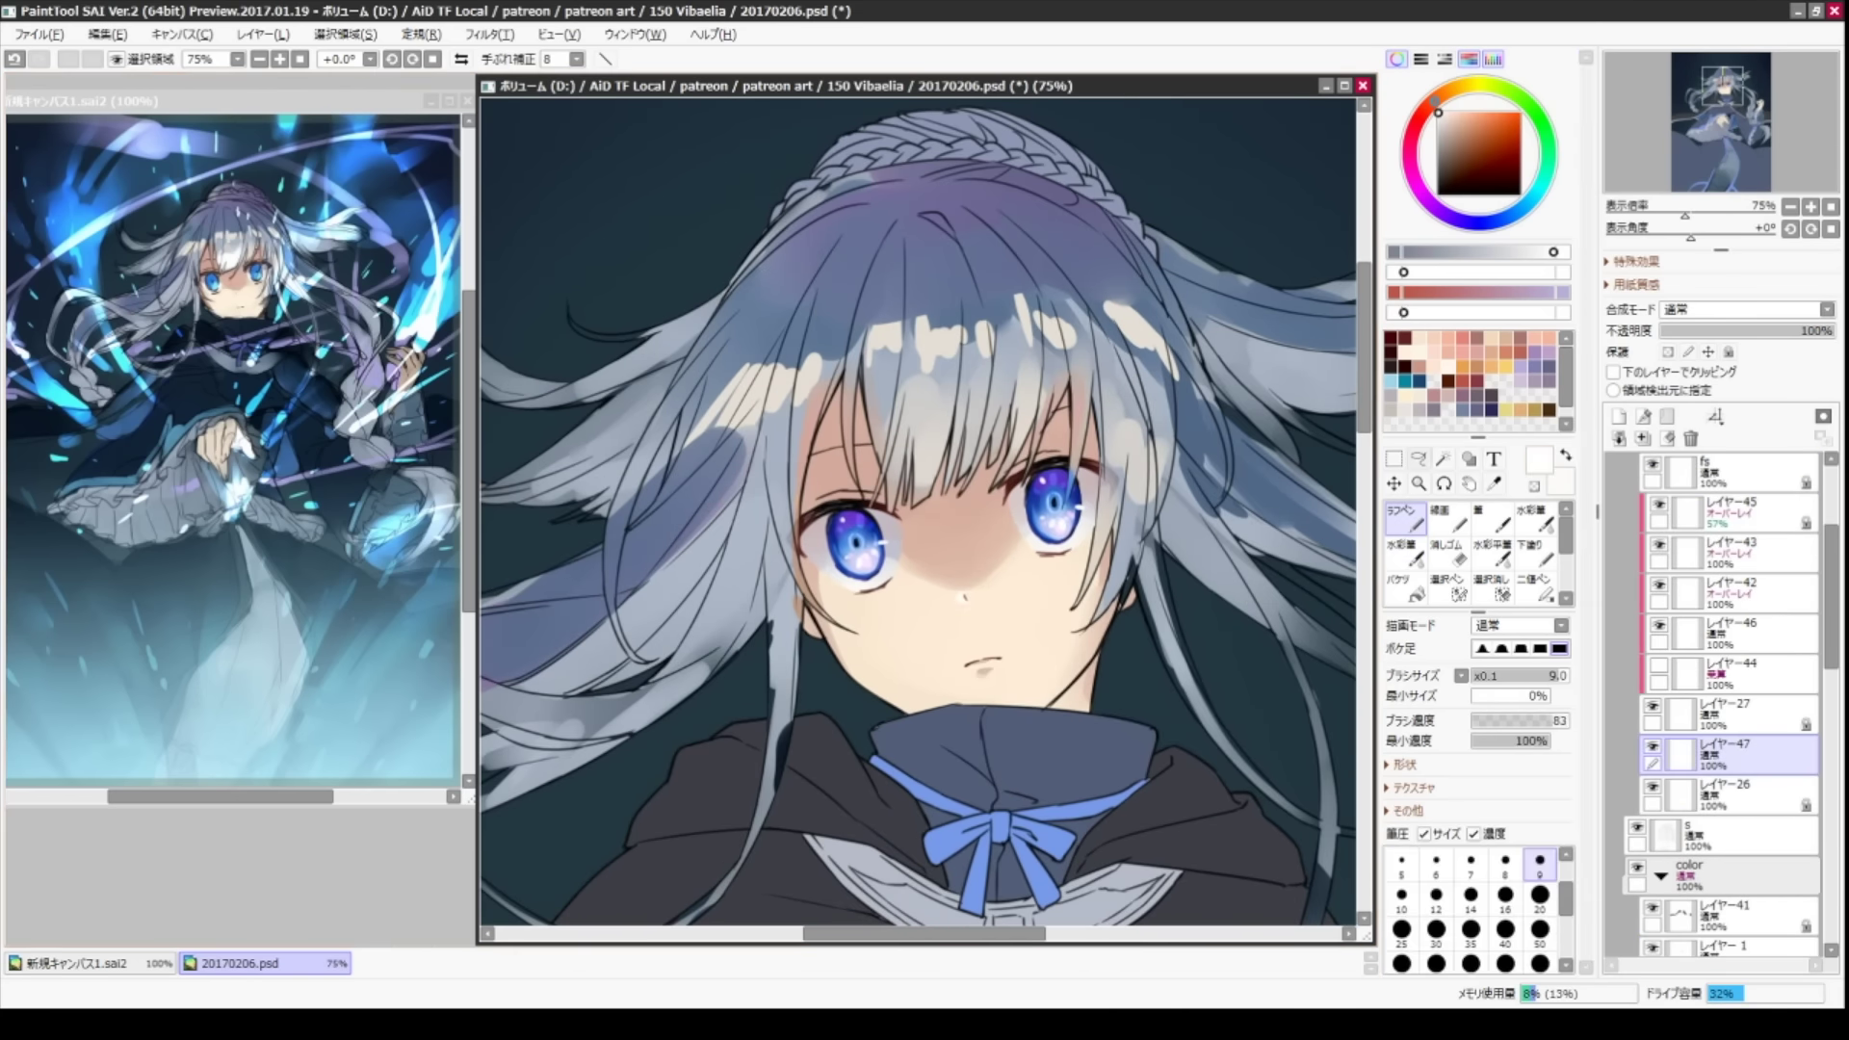
{"action": "scroll", "coordinate": [847, 501], "scroll_direction": "down", "scroll_amount": 1}
- Blend the cream bang highlights on layer 10 using sampled blue-grey and beige hair colors at brush size 50
{"action": "left_click", "coordinate": [848, 501], "text": "ctrl+shift"}
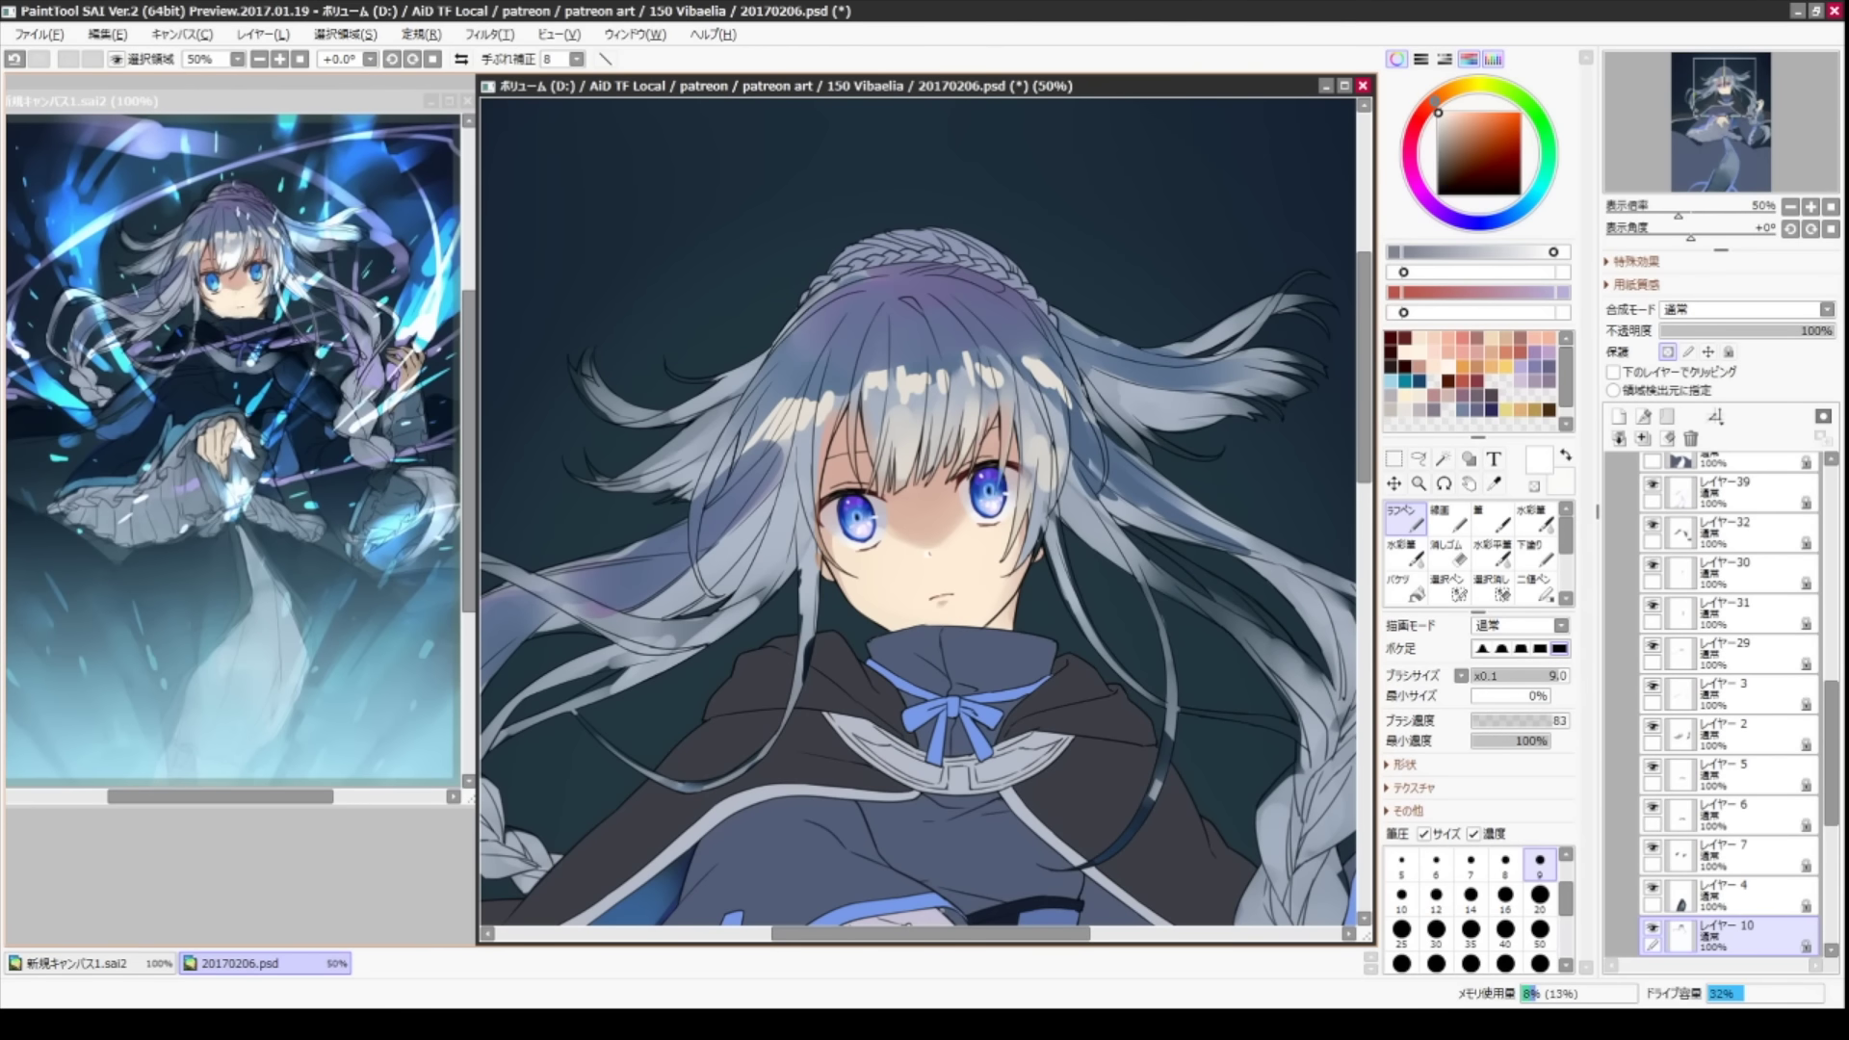
{"action": "key", "text": "w"}
{"action": "left_click", "coordinate": [1052, 403], "text": "alt"}
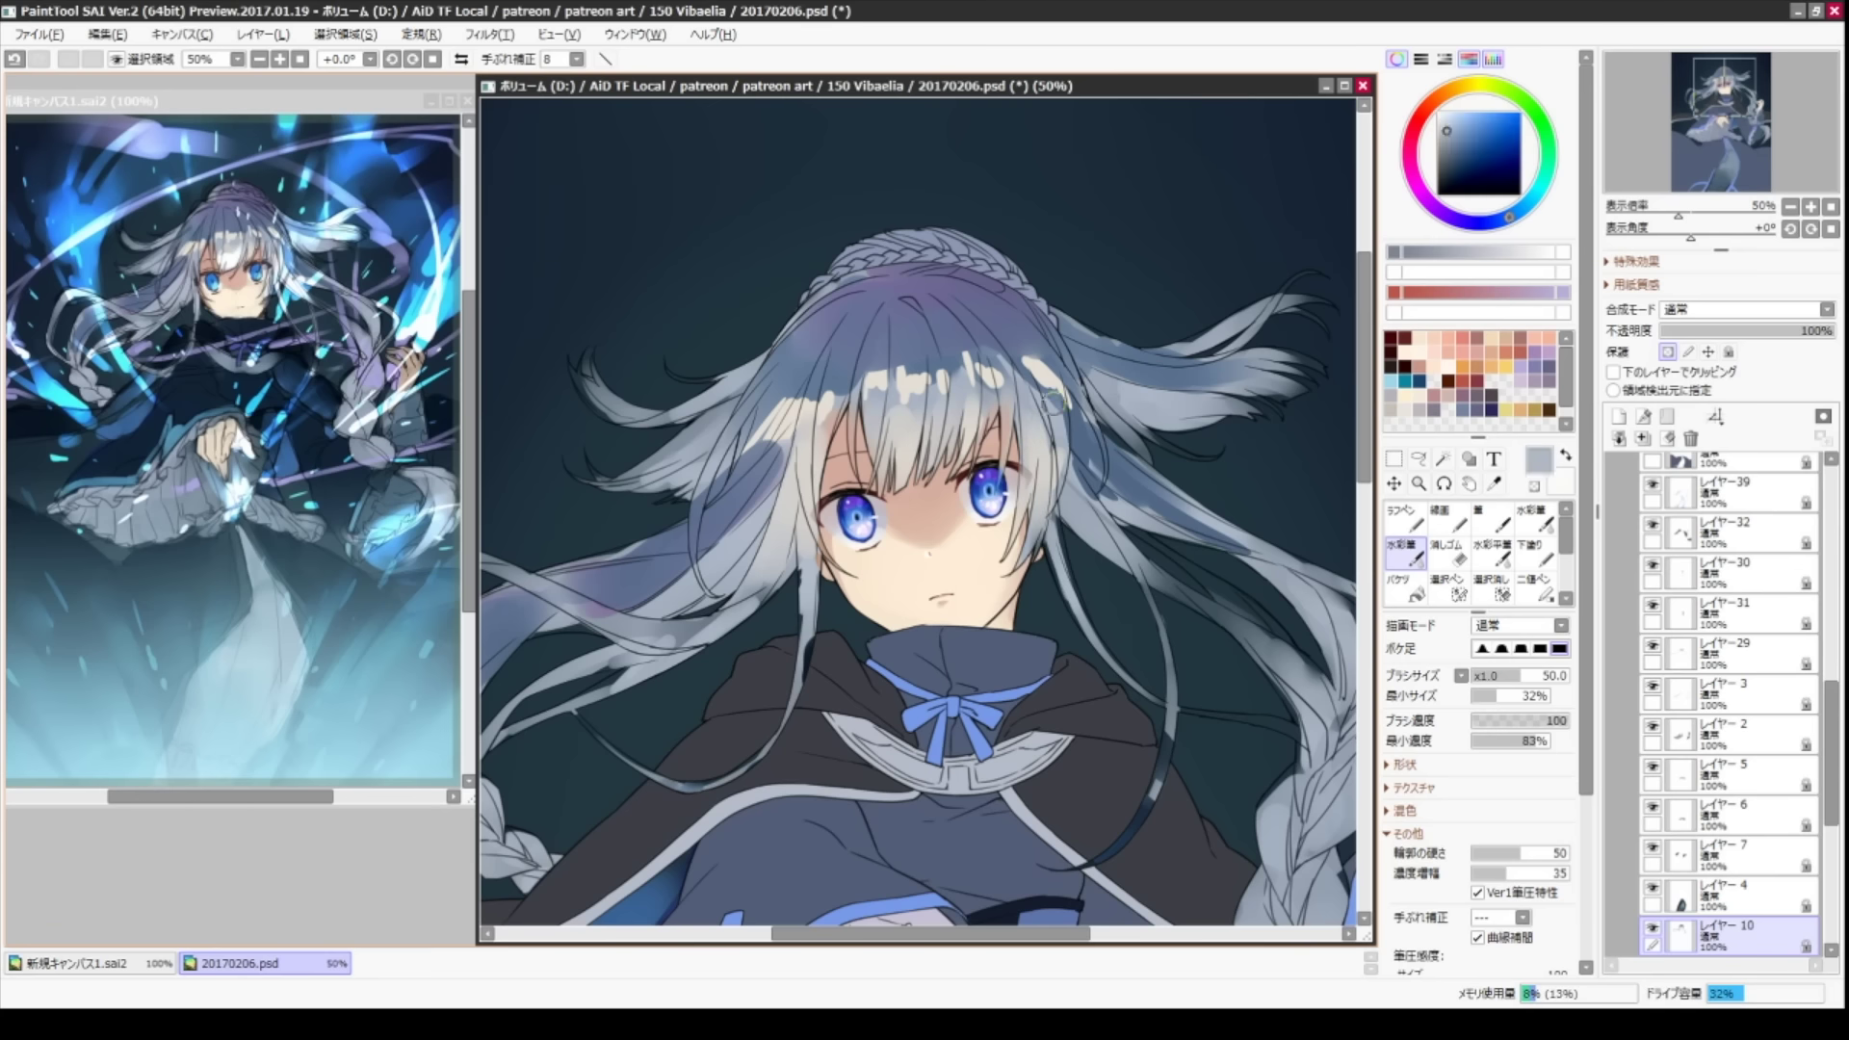
{"action": "left_click", "coordinate": [875, 372], "text": "alt"}
{"action": "key", "text": "w"}
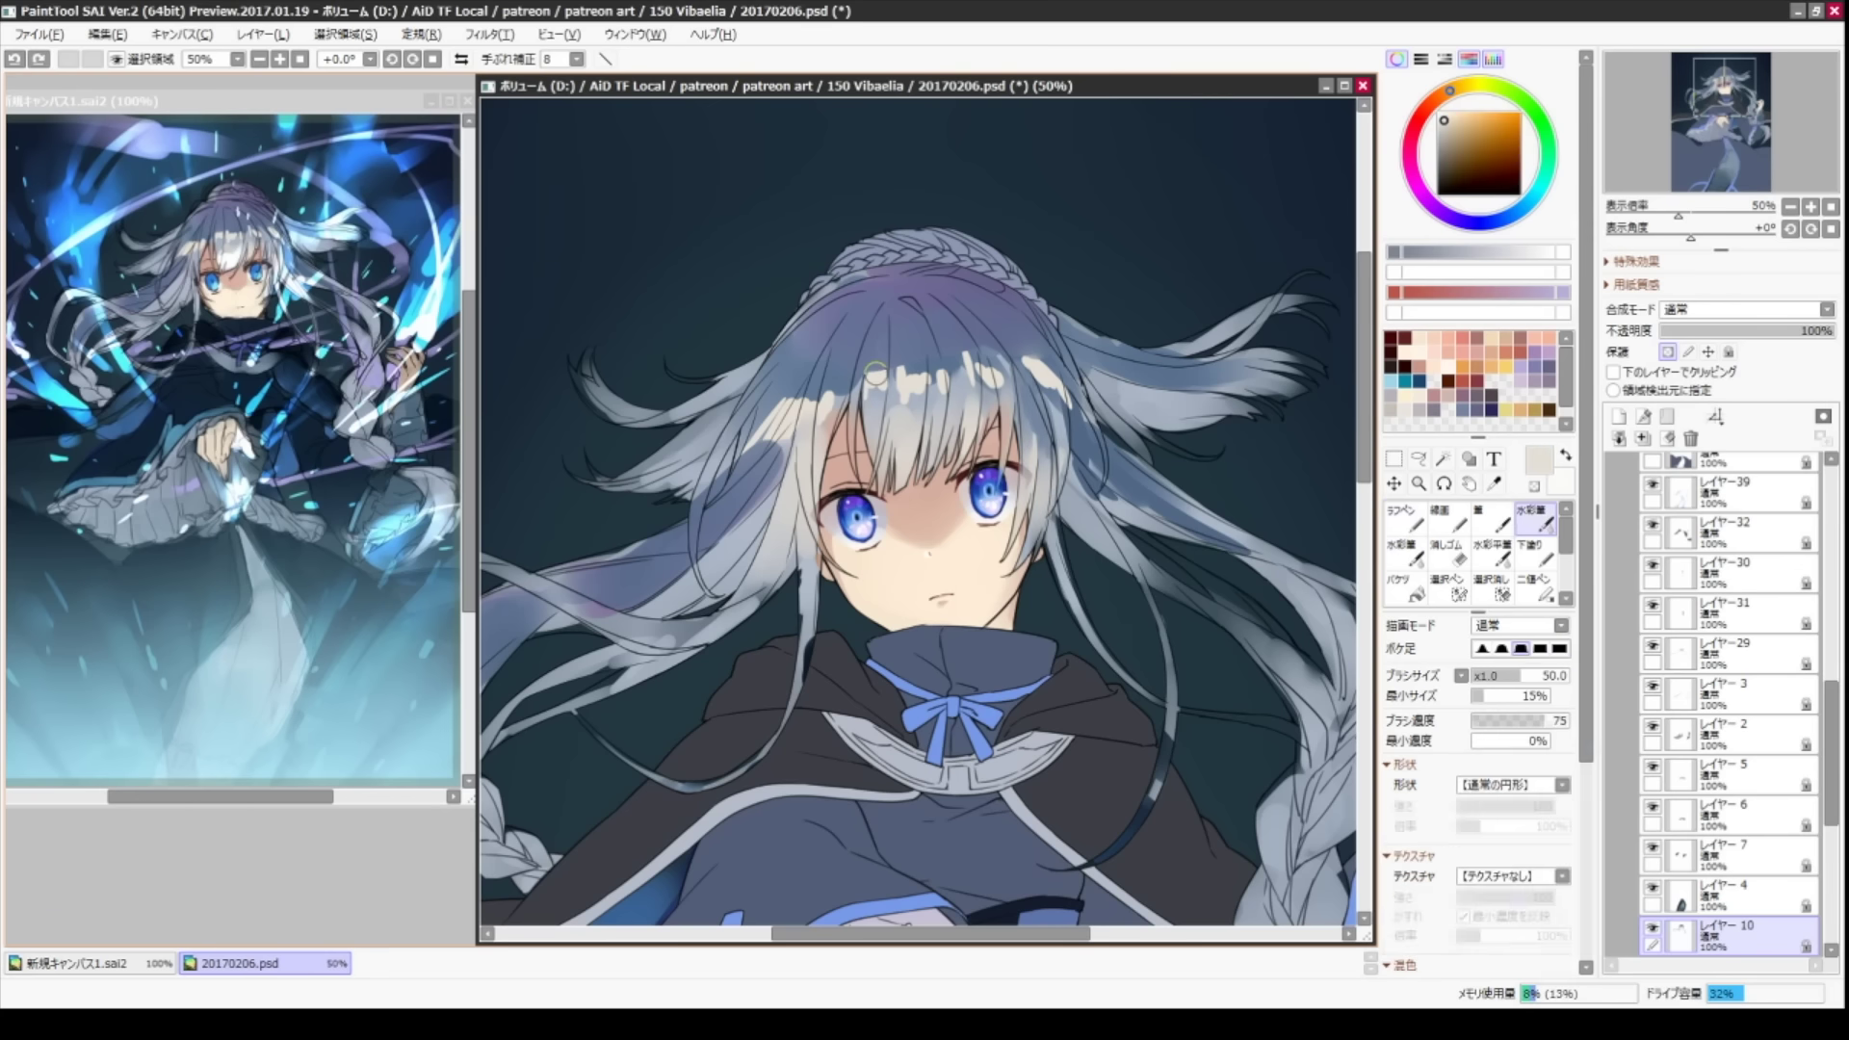
{"action": "key", "text": "w"}
{"action": "left_click", "coordinate": [1069, 369], "text": "alt"}
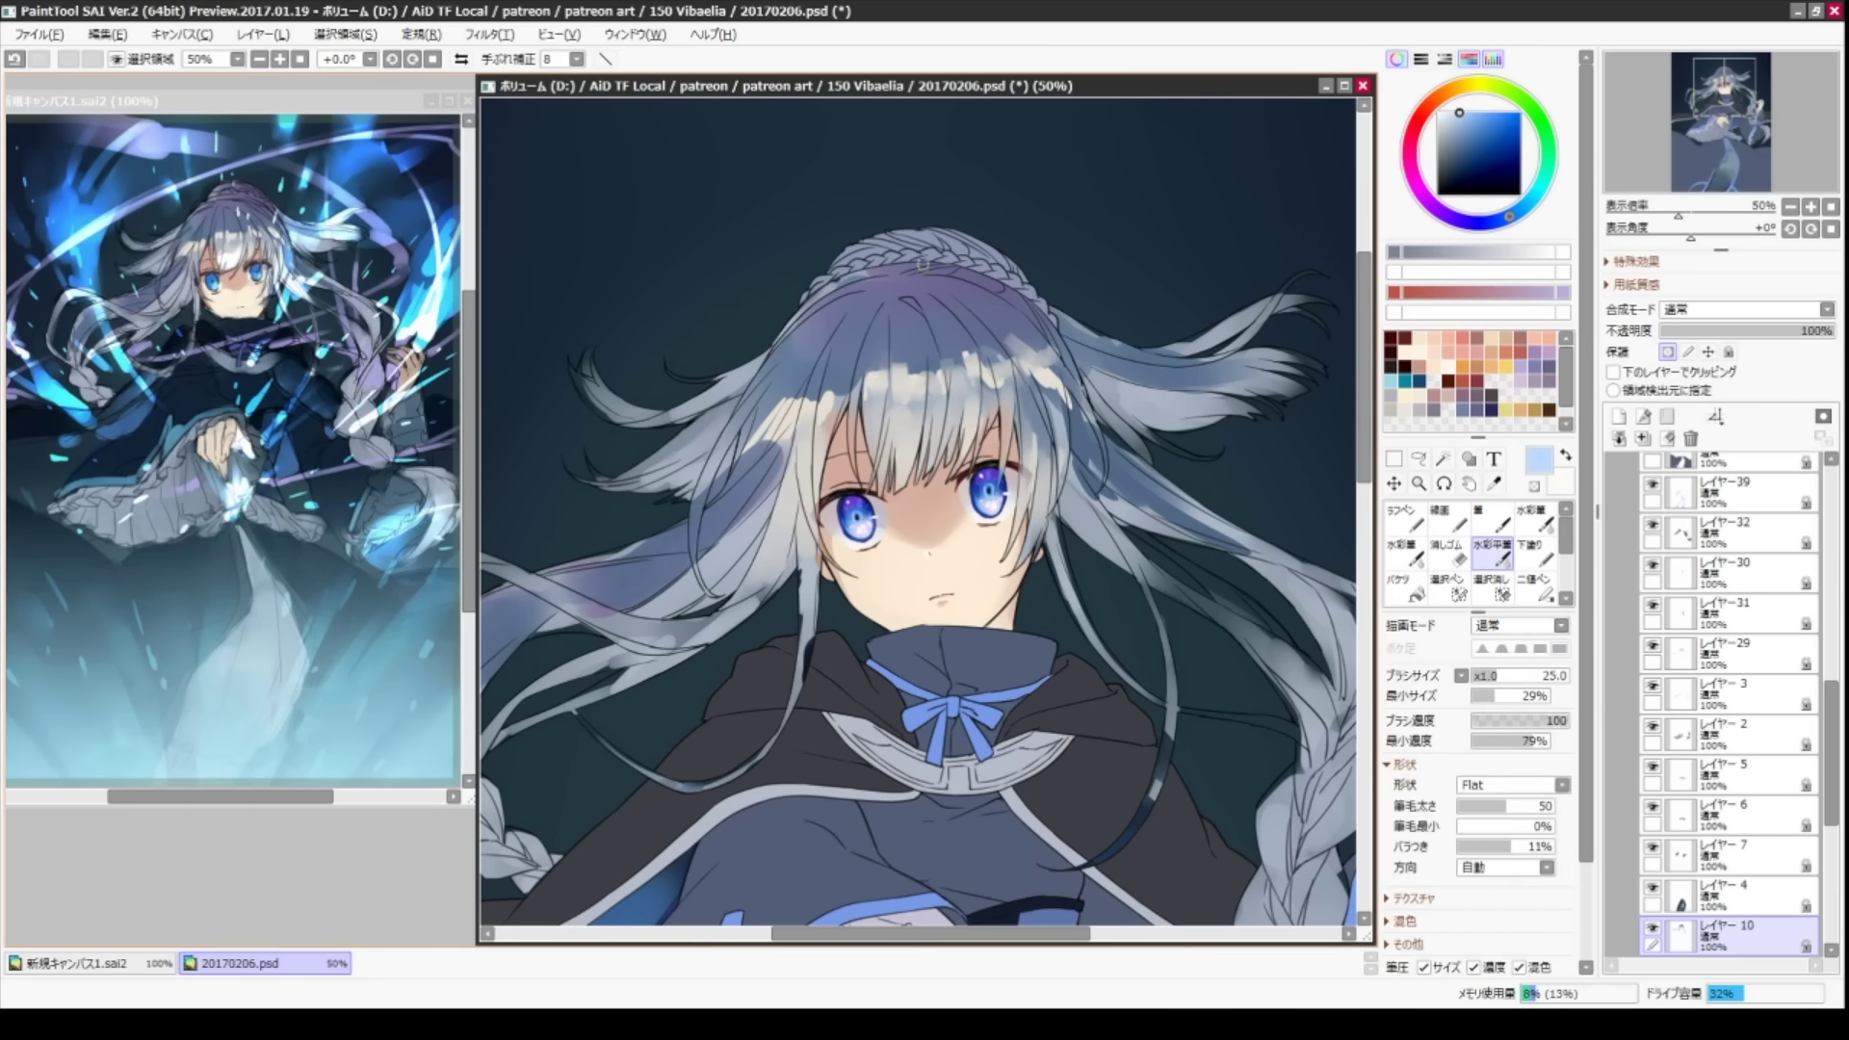
- Paint light-blue highlights across the crown on a new clipping layer above layer 10 and trim them with the eraser at size 14
{"action": "key", "text": "ctrl+shift+n"}
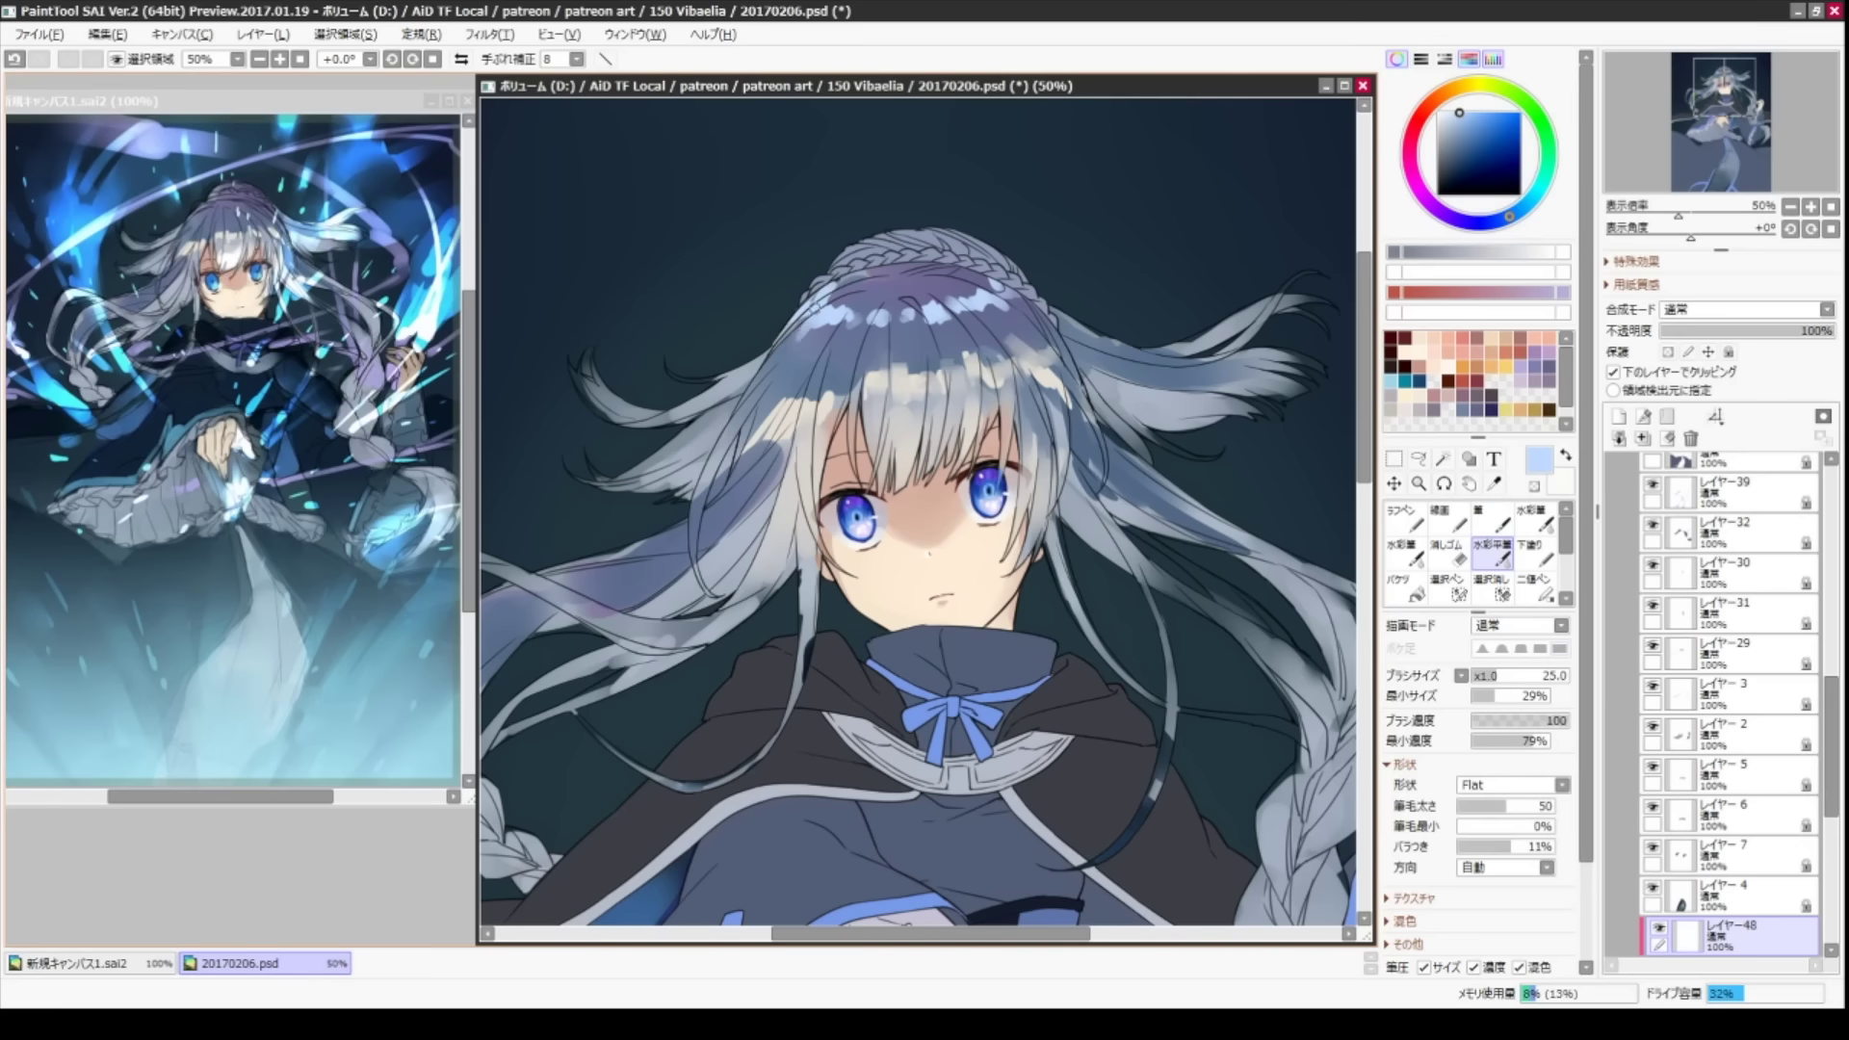
{"action": "key", "text": "e"}
{"action": "key", "text": "bracketright"}
{"action": "key", "text": "bracketright"}
{"action": "key", "text": "bracketright"}
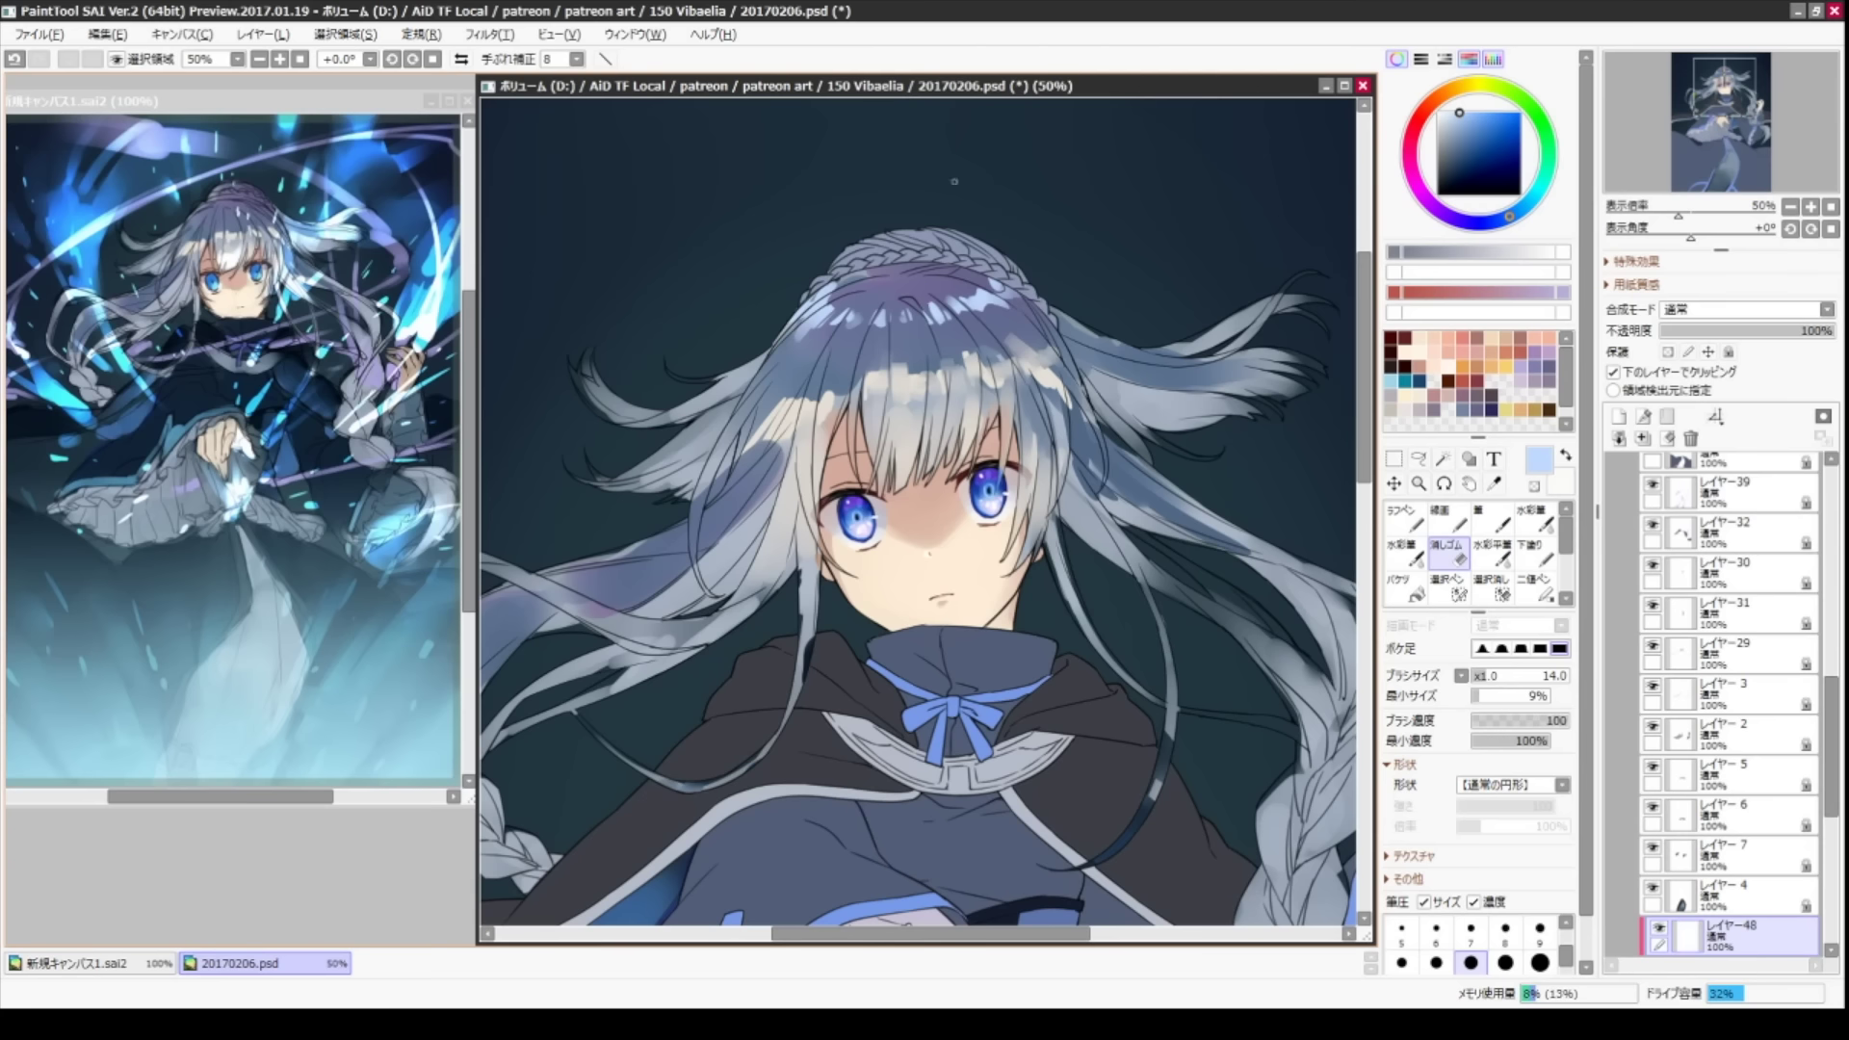
- Draw blue-grey and violet-grey strands into the bangs on layer 10 with the pen at size 14
{"action": "key", "text": "n"}
{"action": "left_click", "coordinate": [1724, 934]}
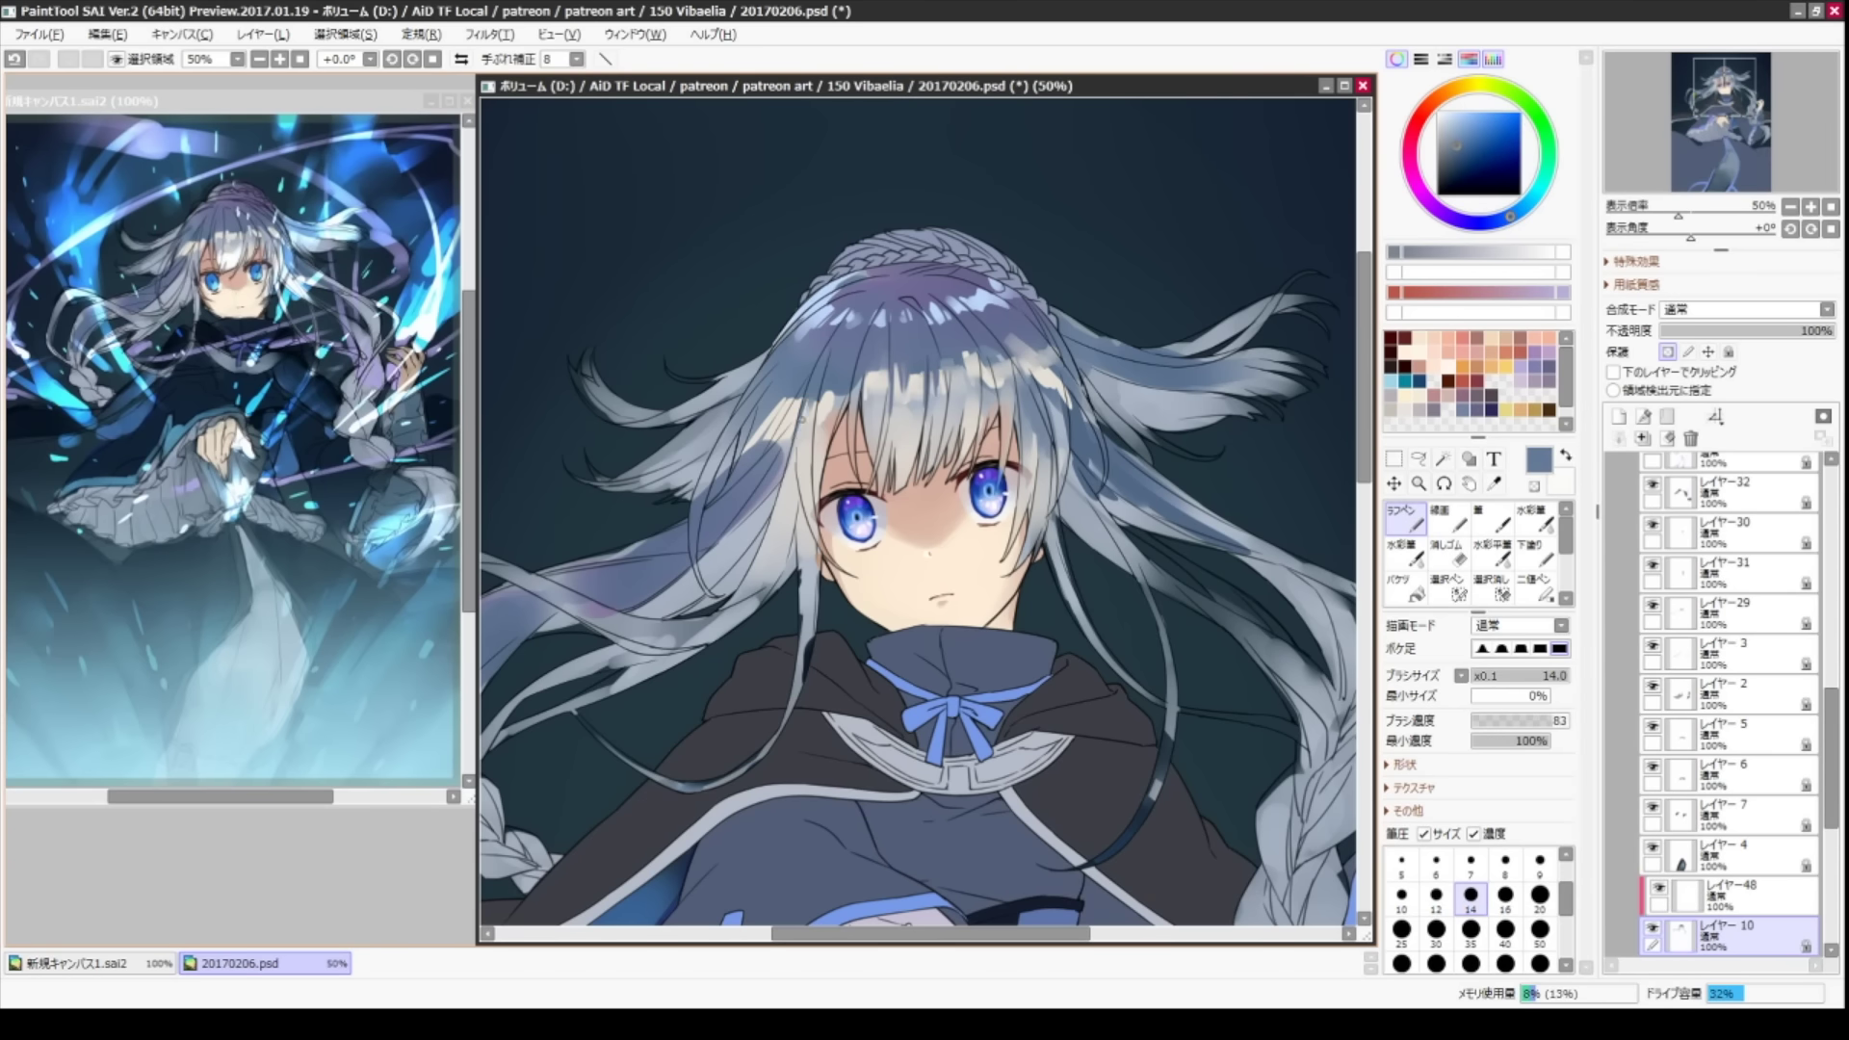
{"action": "key", "text": "c"}
{"action": "left_click", "coordinate": [851, 353], "text": "alt"}
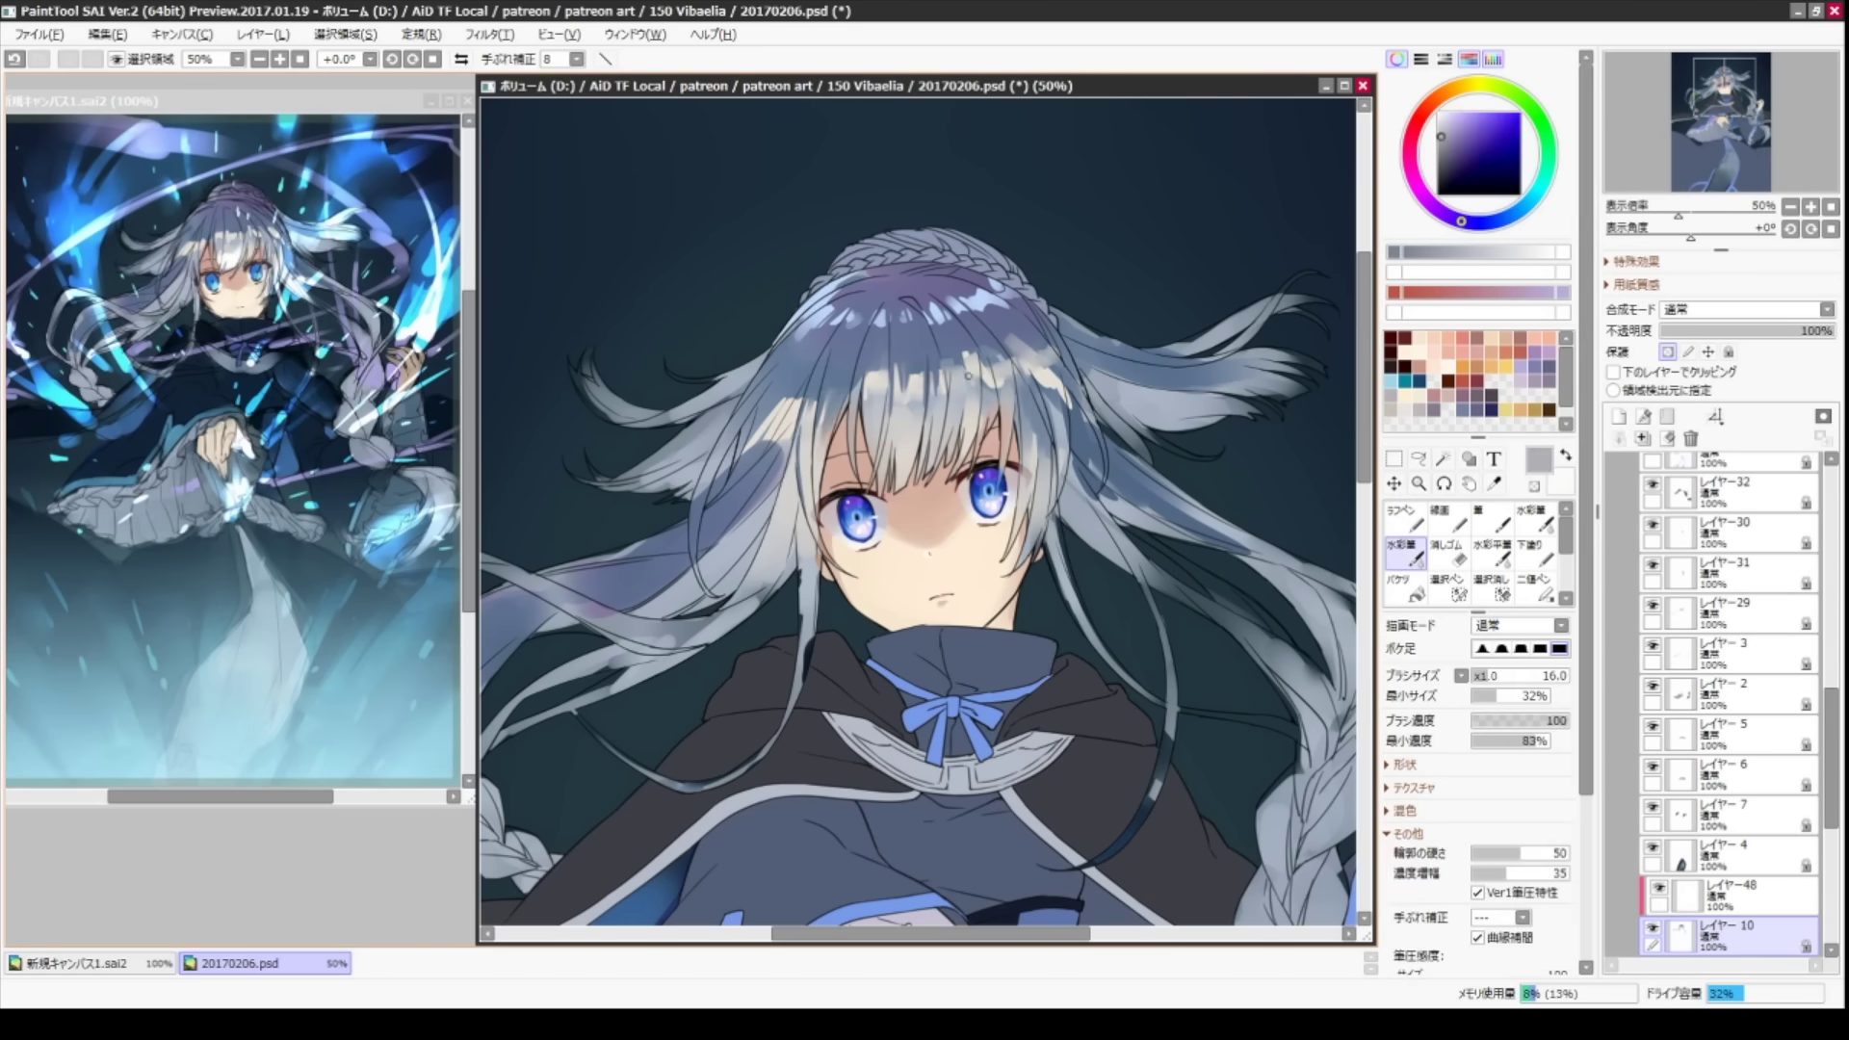
{"action": "key", "text": "n"}
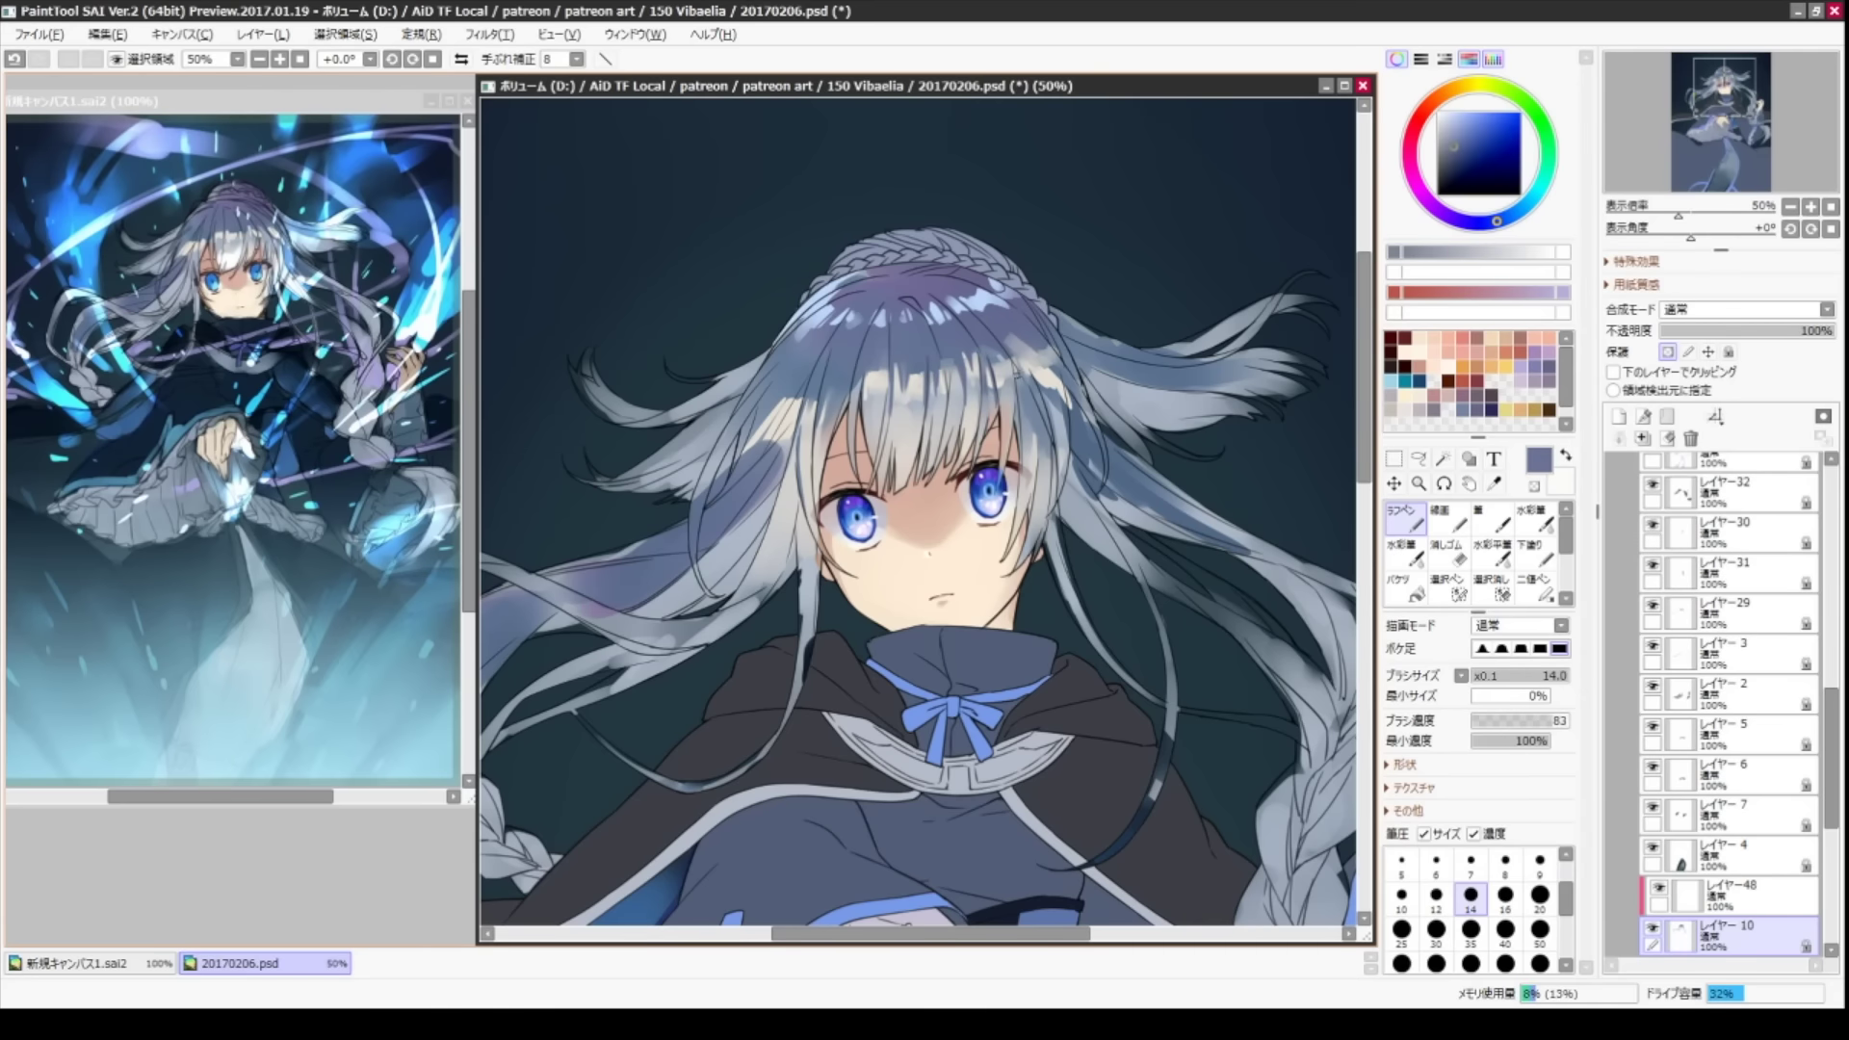
{"action": "left_click_drag", "start_coordinate": [1027, 413], "coordinate": [1067, 429]}
{"action": "key", "text": "bracketleft"}
{"action": "key", "text": "bracketleft"}
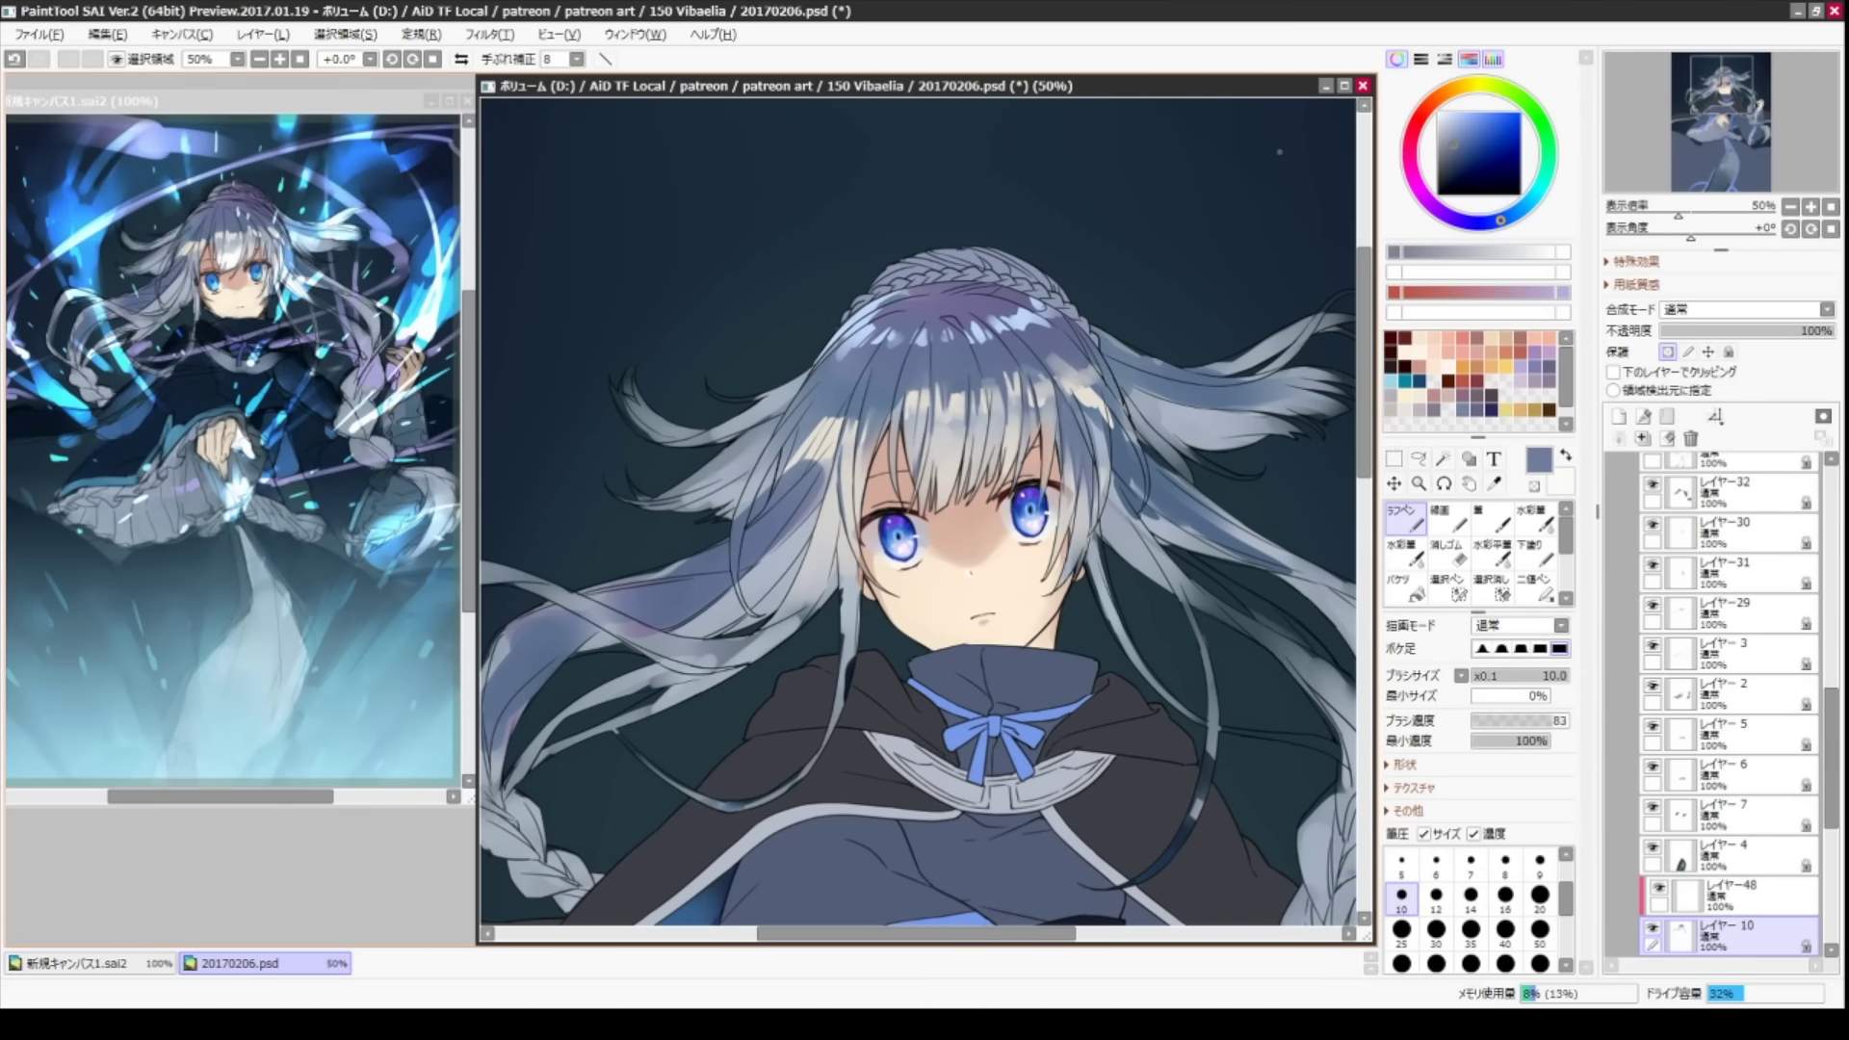
- Soften the bangs and side hair on layer 10 with sampled cream and violet-blue, enlarging the watercolor brush to size 35
{"action": "left_click", "coordinate": [917, 419], "text": "alt"}
{"action": "key", "text": "c"}
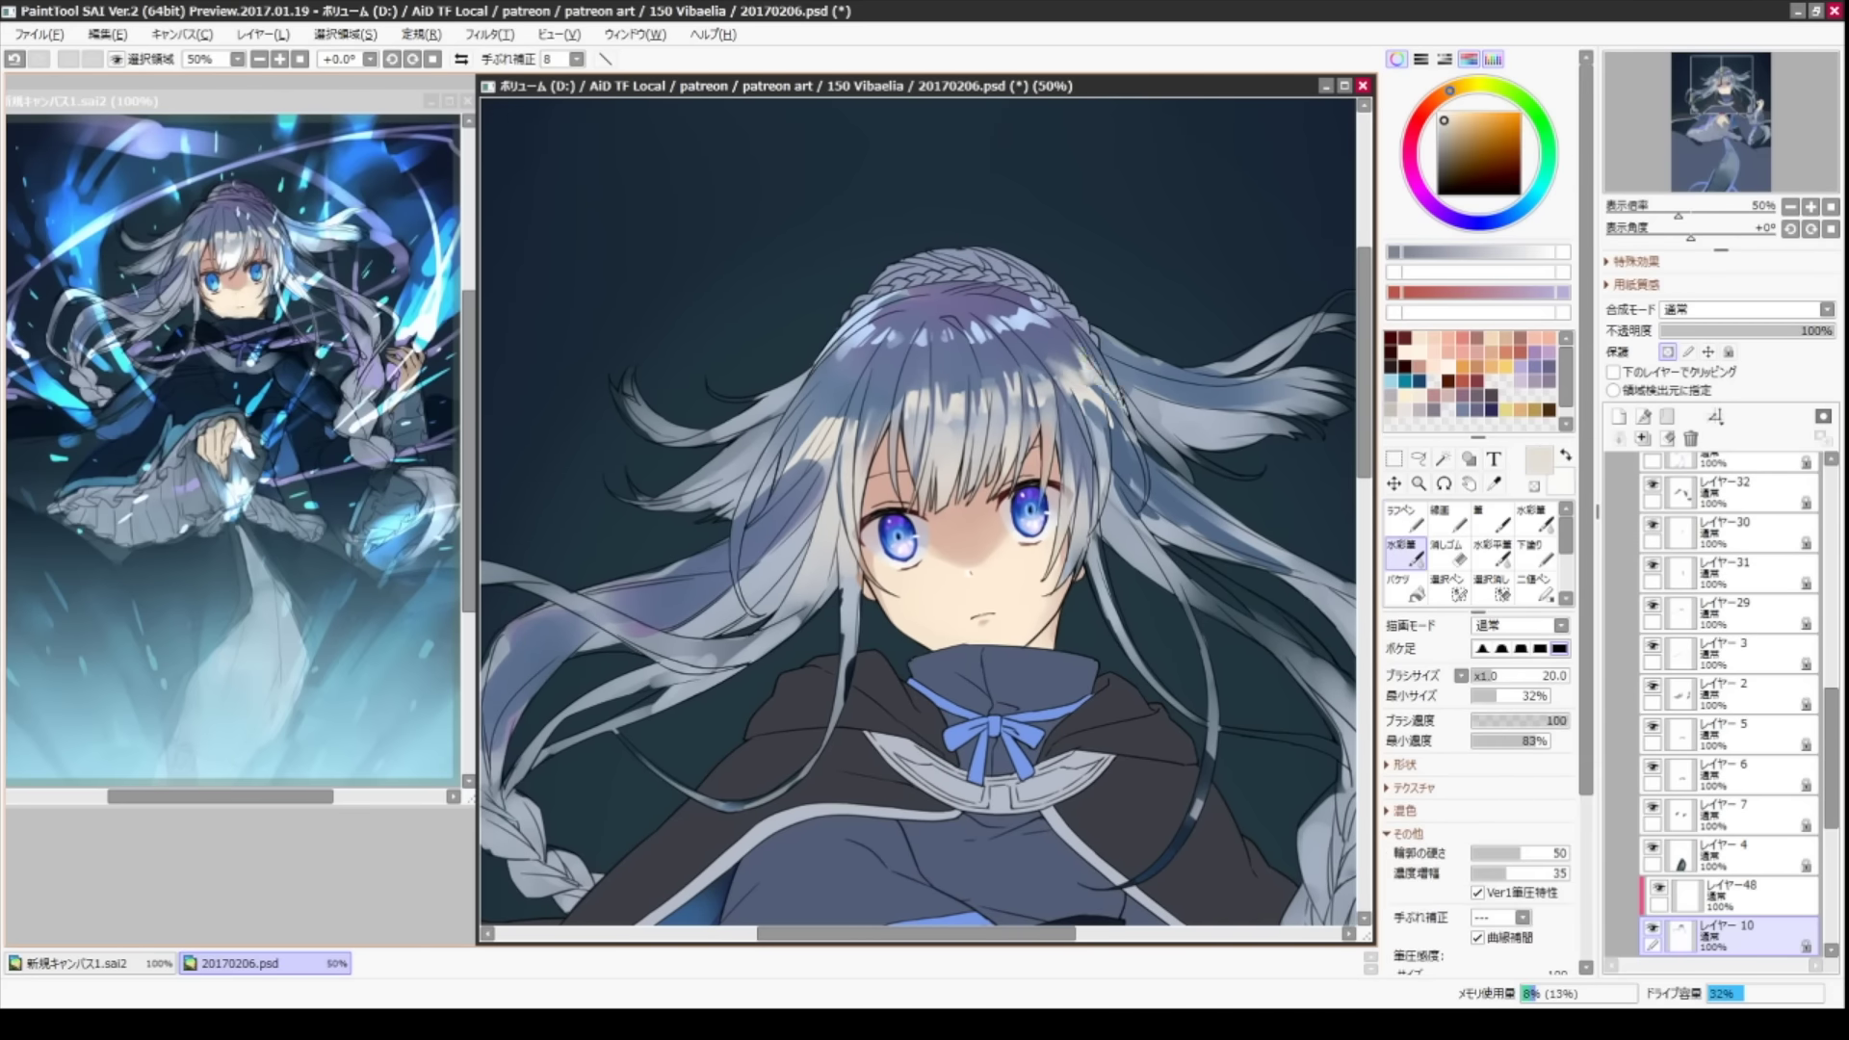
{"action": "key", "text": "bracketright"}
{"action": "key", "text": "bracketright"}
{"action": "key", "text": "bracketright"}
{"action": "left_click", "coordinate": [1047, 349], "text": "alt"}
{"action": "left_click_drag", "start_coordinate": [1062, 343], "coordinate": [770, 289]}
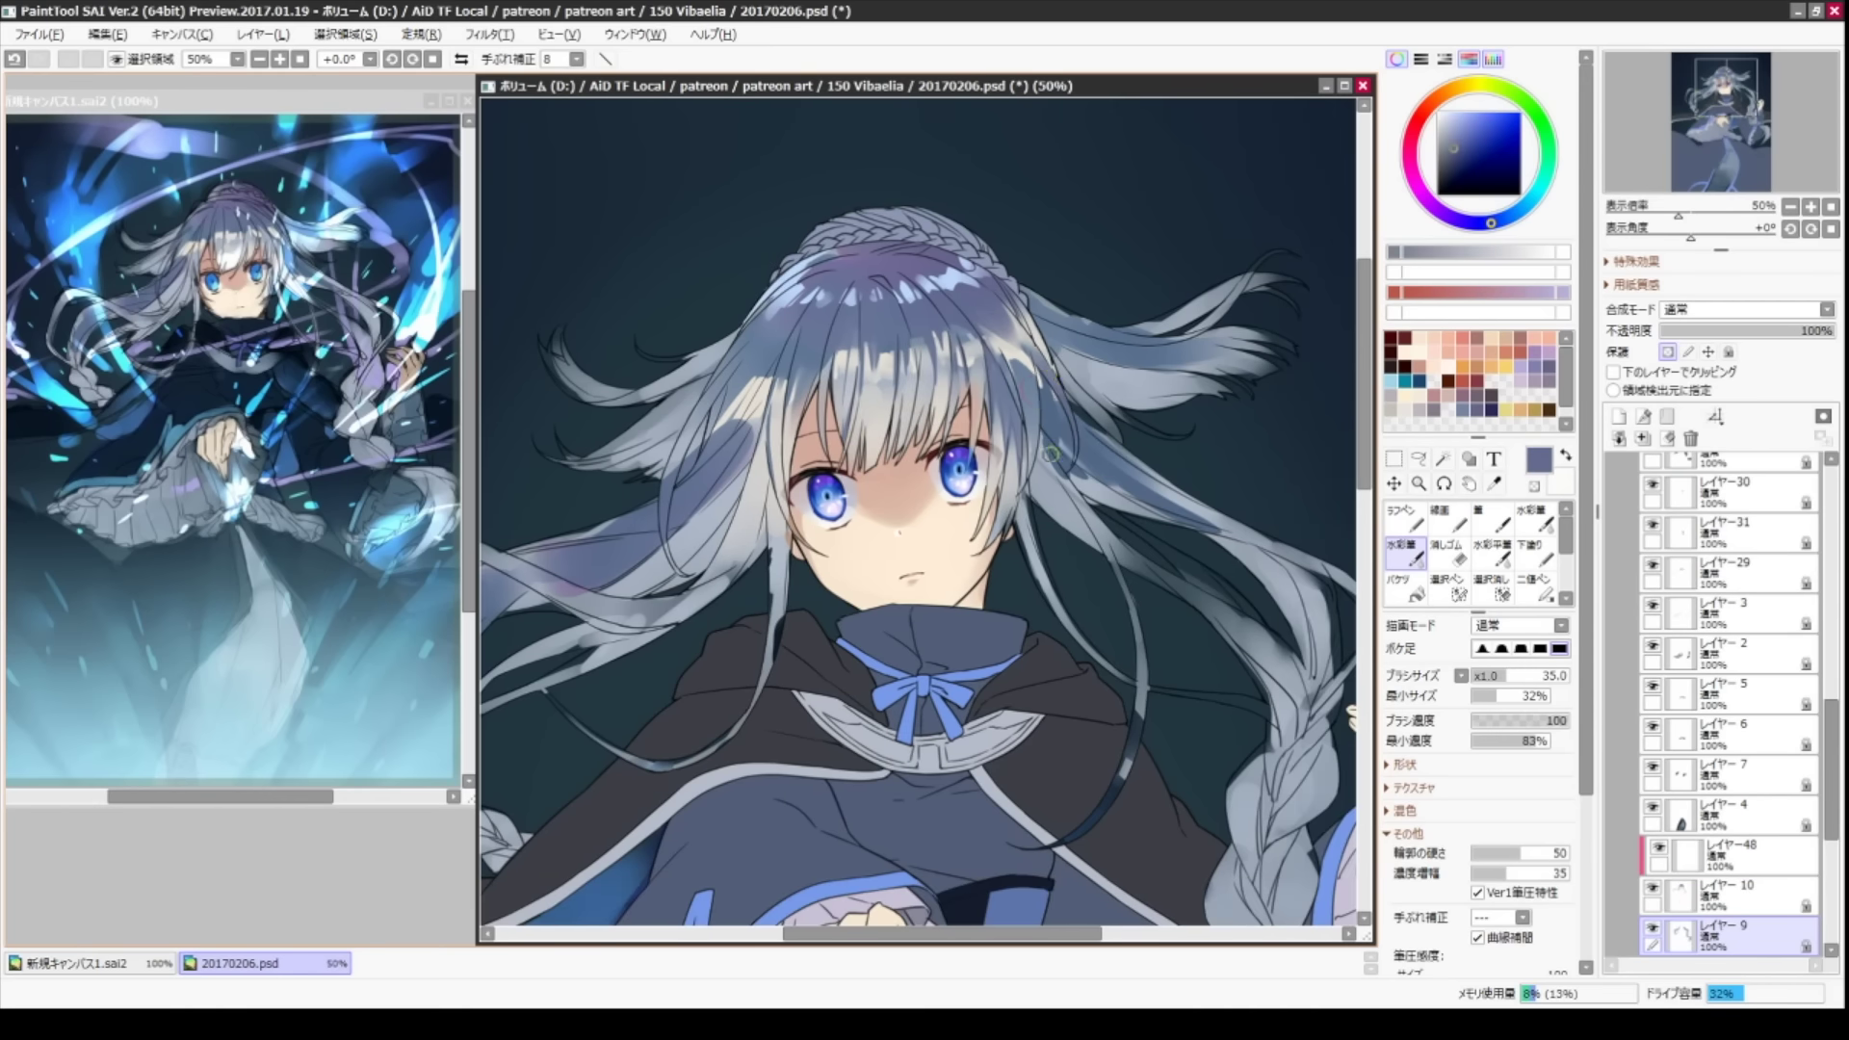
- Shade the long side hair on layer 9 with broad sampled blue-grey strokes at brush size 80
{"action": "left_click", "coordinate": [1069, 414], "text": "alt"}
{"action": "key", "text": "bracketright"}
{"action": "key", "text": "bracketright"}
{"action": "key", "text": "bracketright"}
{"action": "key", "text": "bracketright"}
{"action": "key", "text": "bracketright"}
{"action": "left_click_drag", "start_coordinate": [819, 366], "coordinate": [794, 355]}
{"action": "left_click_drag", "start_coordinate": [1069, 495], "coordinate": [1262, 499]}
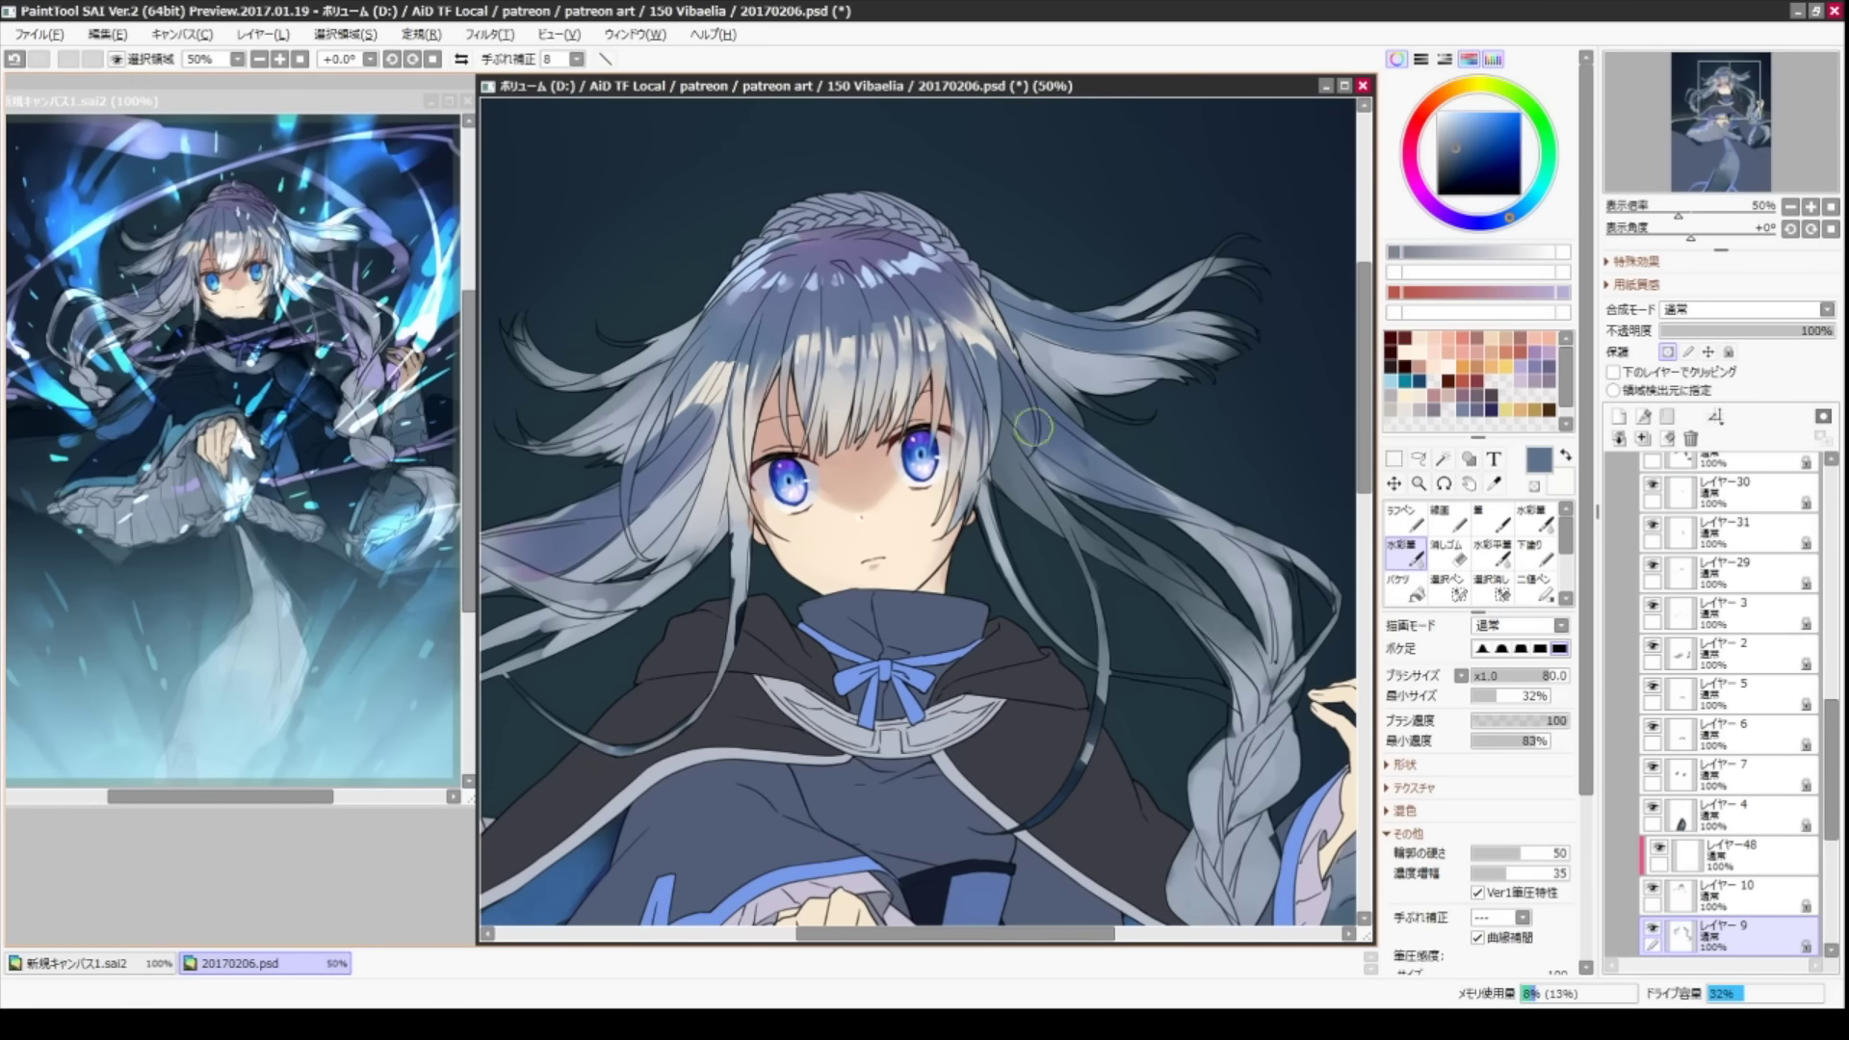
- Shade the side locks on layer 10 with grey-blue at brush size 25 and undo the last stroke
{"action": "key", "text": "bracketleft"}
{"action": "key", "text": "bracketleft"}
{"action": "key", "text": "bracketleft"}
{"action": "key", "text": "bracketleft"}
{"action": "key", "text": "bracketleft"}
{"action": "key", "text": "bracketleft"}
{"action": "key", "text": "bracketleft"}
{"action": "key", "text": "bracketleft"}
{"action": "left_click_drag", "start_coordinate": [638, 593], "coordinate": [696, 660]}
{"action": "key", "text": "n"}
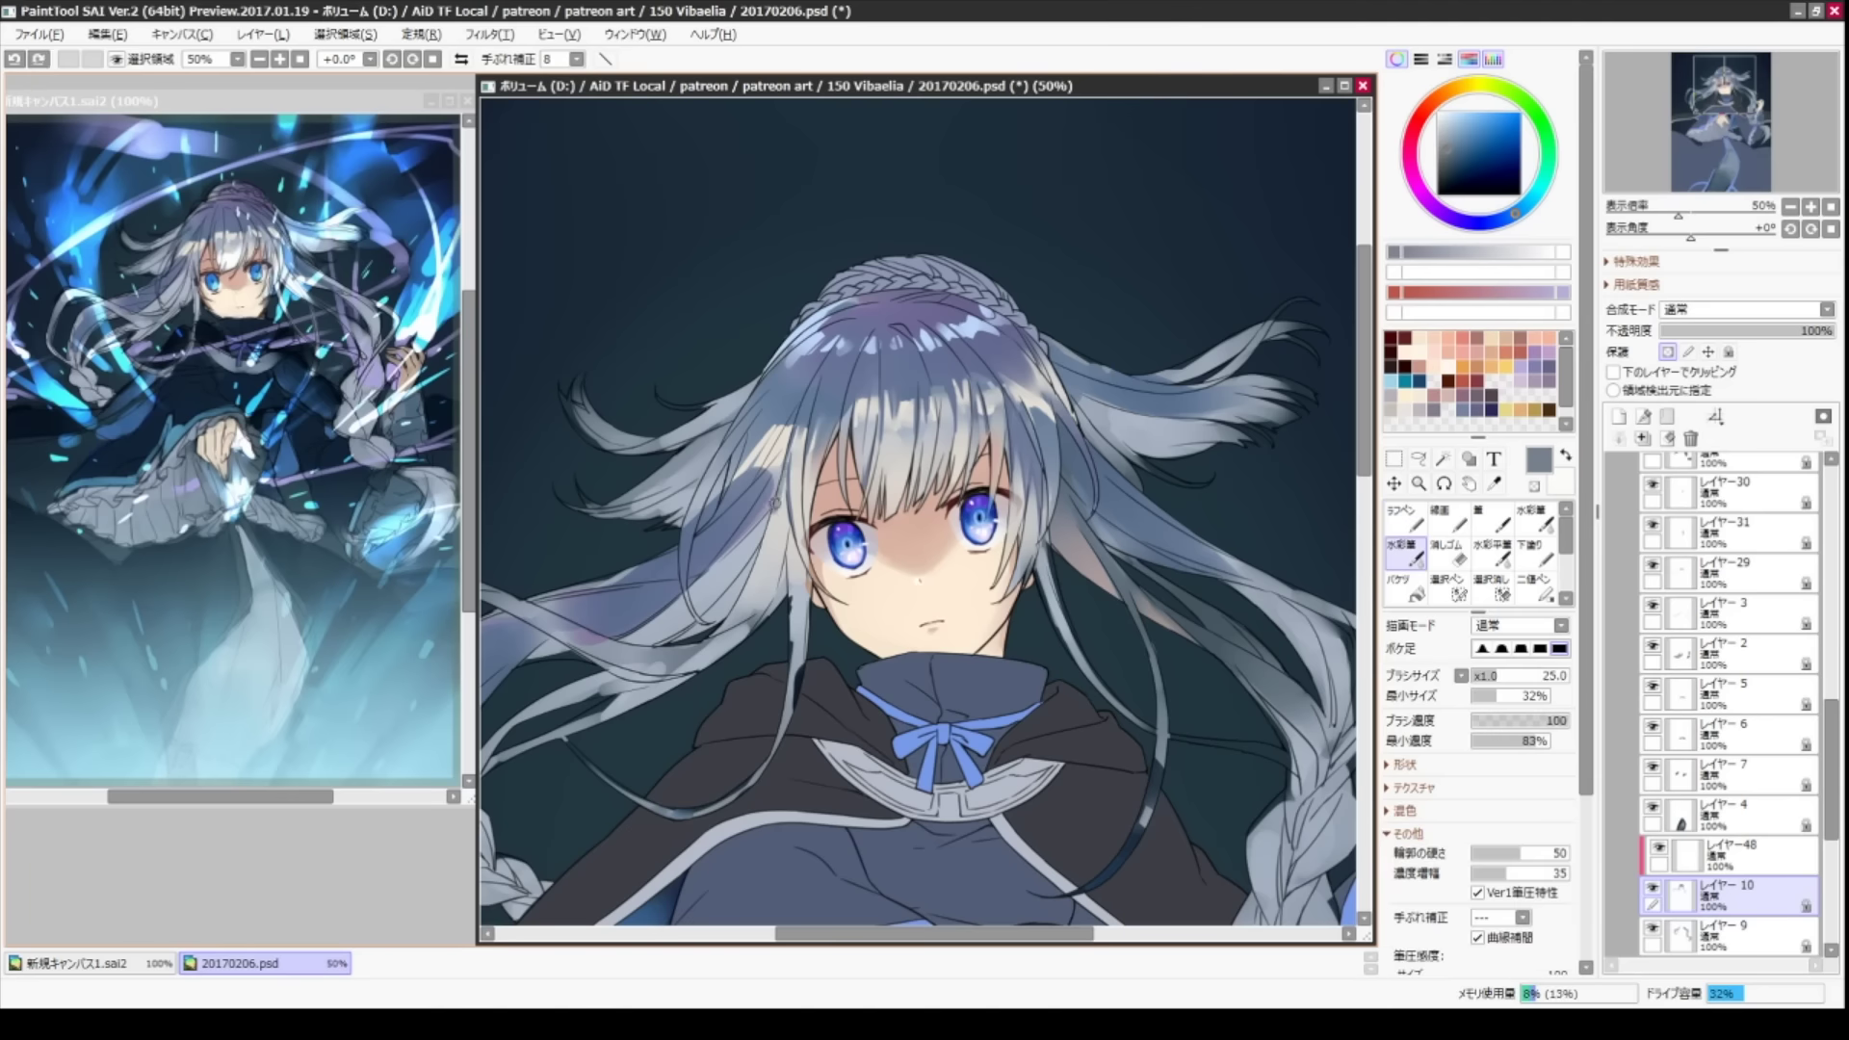
{"action": "key", "text": "ctrl+z"}
- Rework the side lock next to the face on layer 10 with sampled hair greys, using the pen at size 30 and watercolor brush
{"action": "left_click", "coordinate": [730, 659], "text": "alt"}
{"action": "left_click", "coordinate": [747, 664], "text": "alt"}
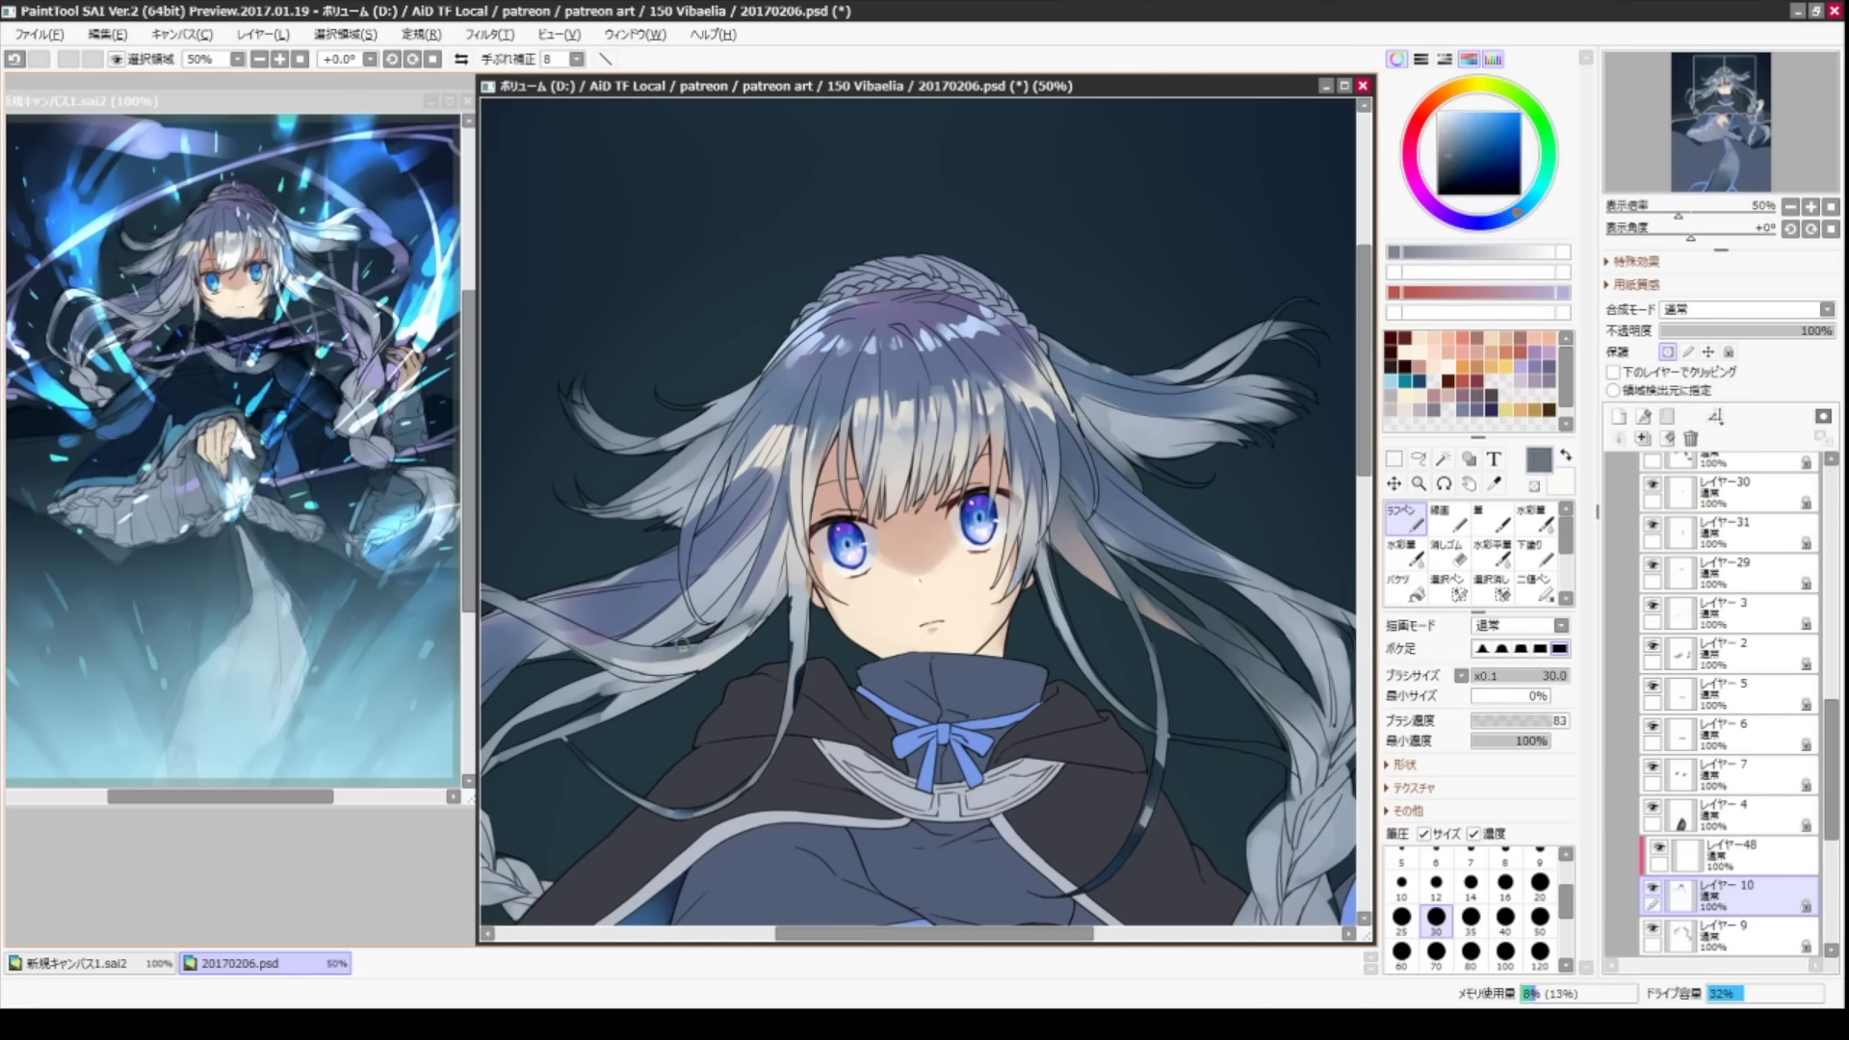
{"action": "left_click", "coordinate": [766, 621], "text": "alt"}
{"action": "key", "text": "c"}
{"action": "left_click", "coordinate": [767, 624]}
{"action": "scroll", "coordinate": [768, 624], "scroll_direction": "down", "scroll_amount": 1}
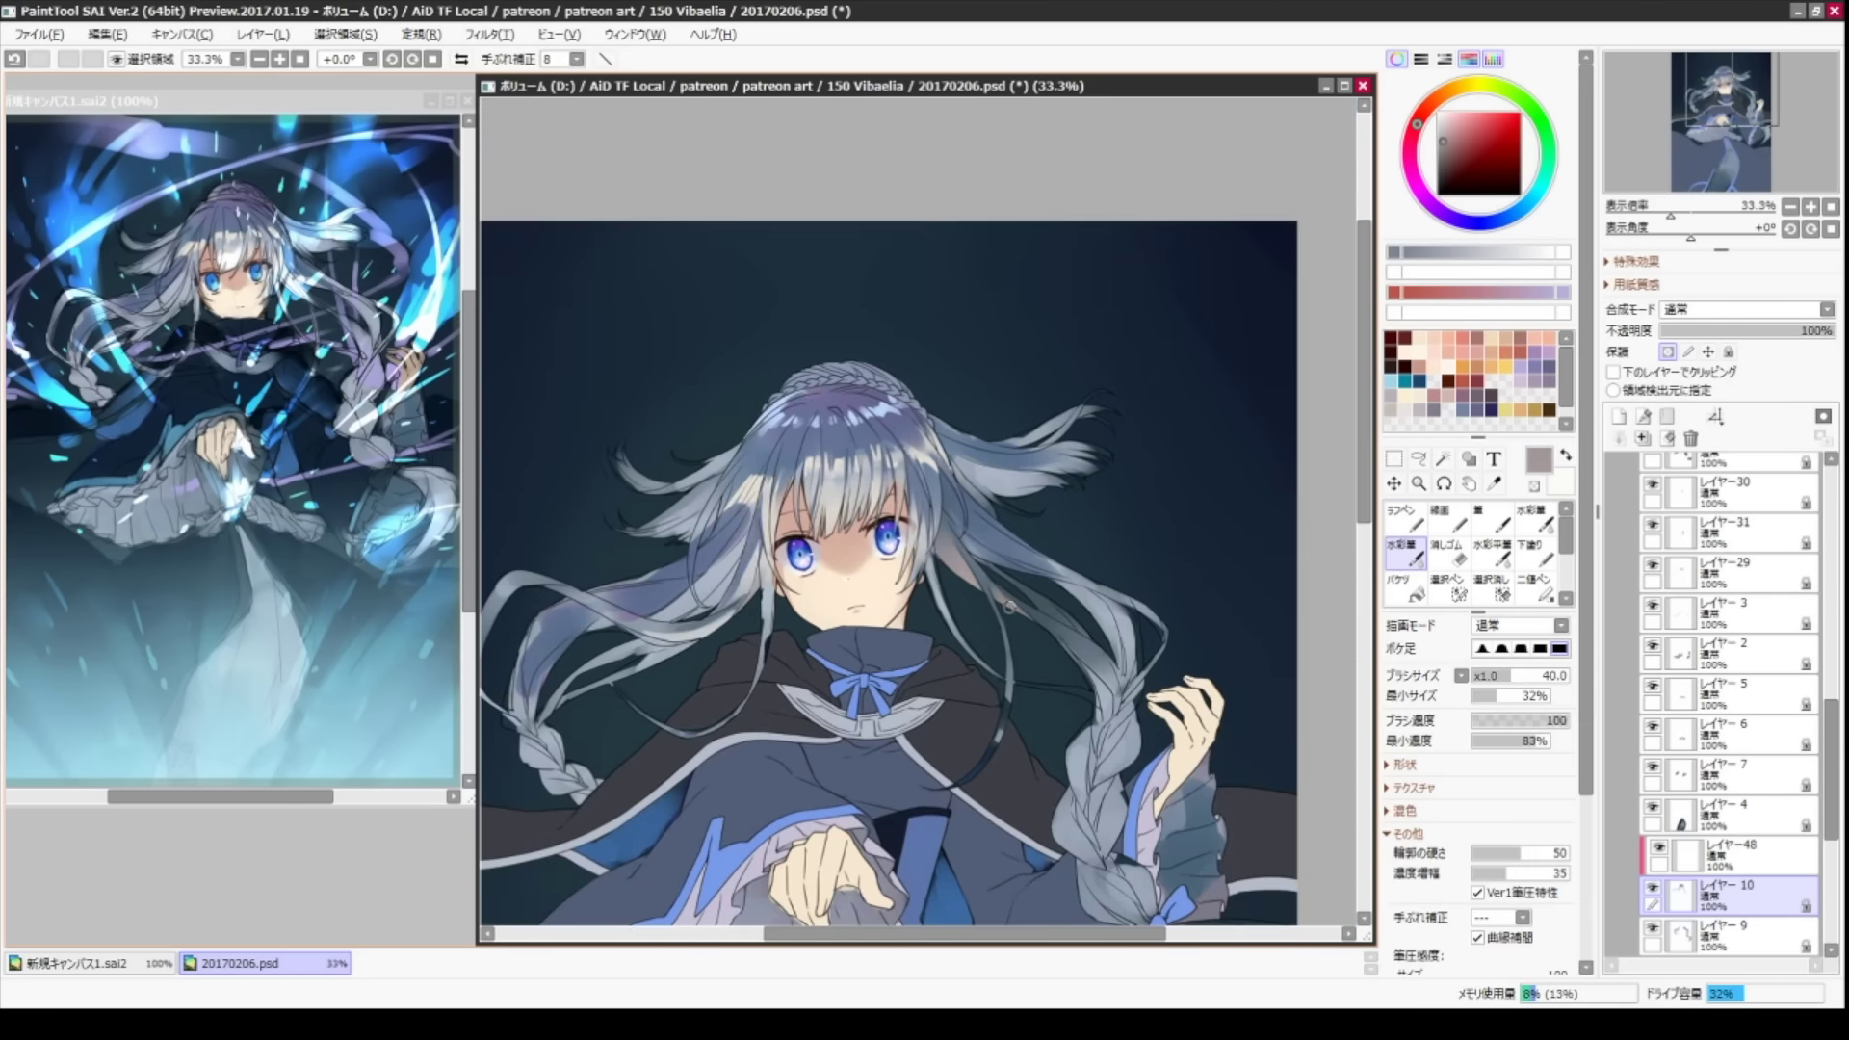
- Blend pale blue-grey along the long lock beside the cheek on layer 10 at brush size 50
{"action": "left_click", "coordinate": [771, 627], "text": "alt"}
{"action": "key", "text": "bracketright"}
{"action": "key", "text": "bracketright"}
{"action": "key", "text": "bracketright"}
{"action": "key", "text": "bracketright"}
{"action": "key", "text": "bracketright"}
{"action": "left_click", "coordinate": [775, 616], "text": "alt"}
{"action": "left_click", "coordinate": [771, 616], "text": "alt"}
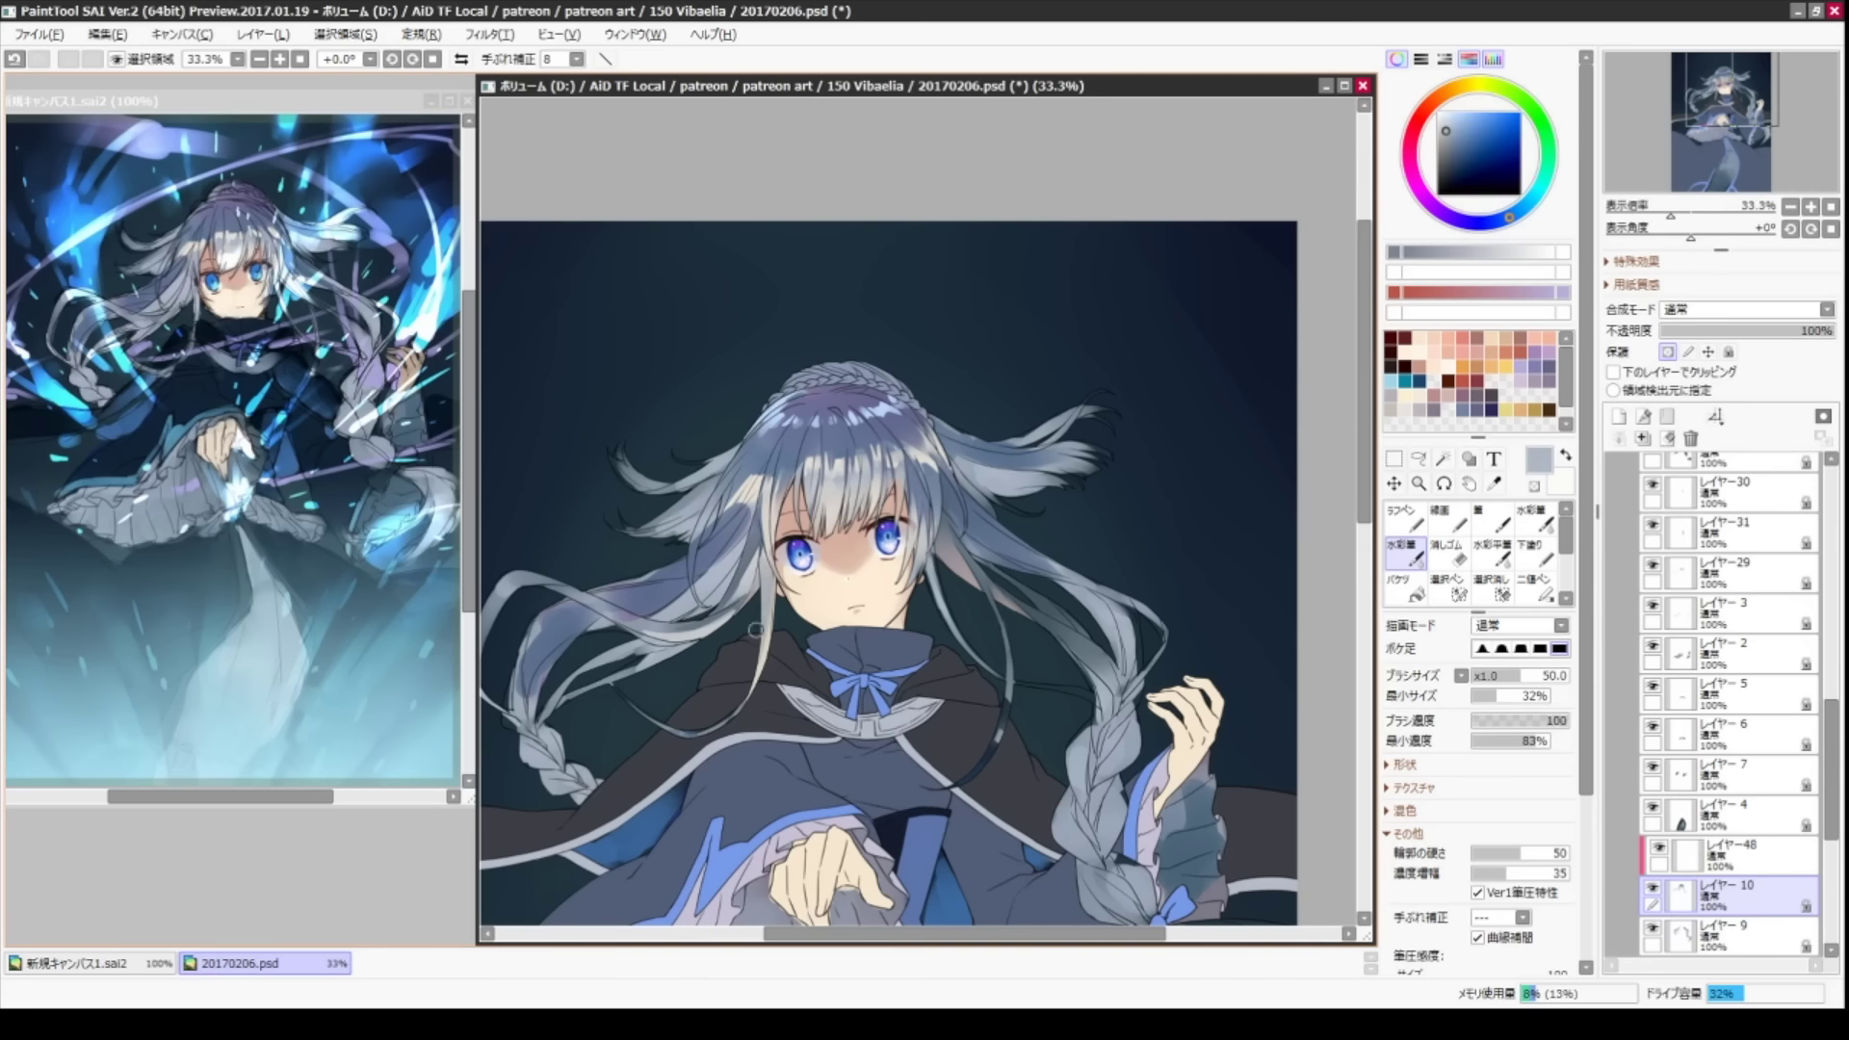
{"action": "left_click", "coordinate": [761, 607], "text": "alt"}
{"action": "key", "text": "alt+bracketleft"}
{"action": "key", "text": "alt+bracketright"}
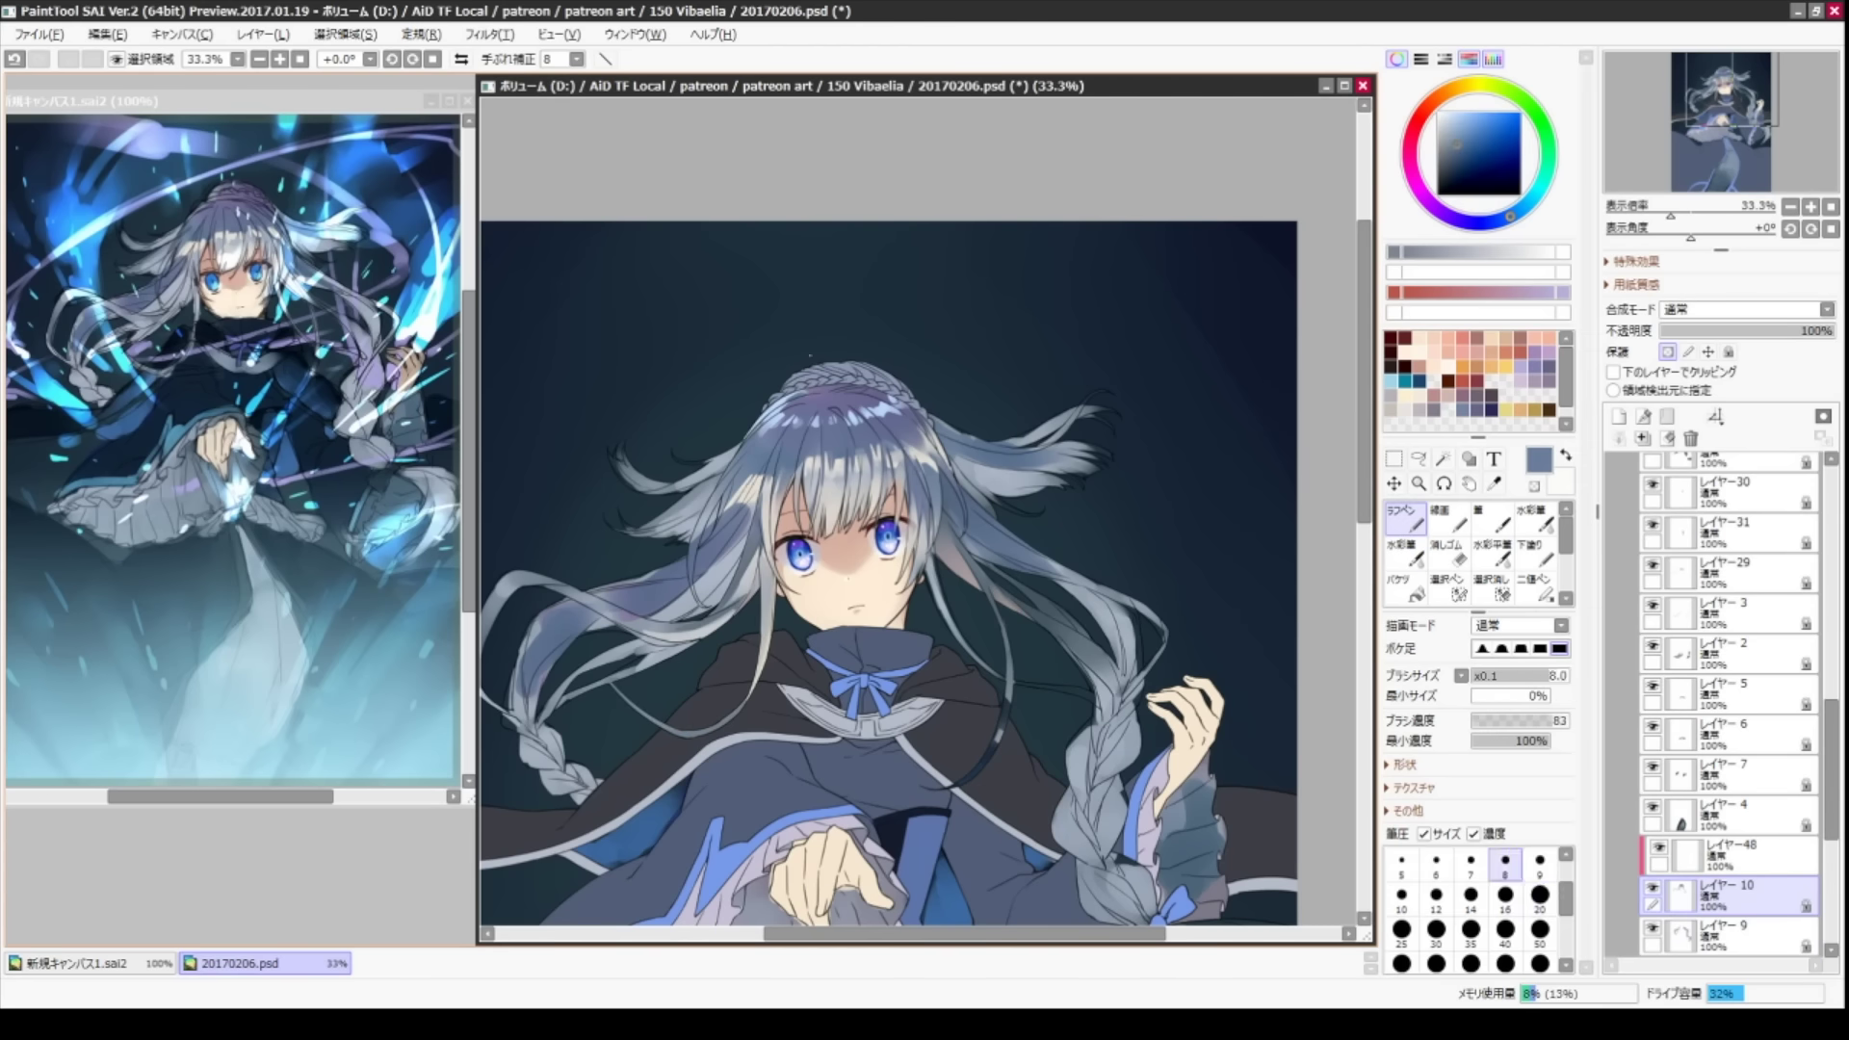
- Shade the crown hair and braid on layers 10 and 9 with sampled slate blue and violet, using watercolor brush size 40
{"action": "key", "text": "bracketleft"}
{"action": "key", "text": "bracketleft"}
{"action": "key", "text": "bracketleft"}
{"action": "key", "text": "bracketleft"}
{"action": "key", "text": "bracketleft"}
{"action": "left_click", "coordinate": [748, 465], "text": "alt"}
{"action": "key", "text": "alt+bracketleft"}
{"action": "left_click", "coordinate": [853, 353], "text": "alt"}
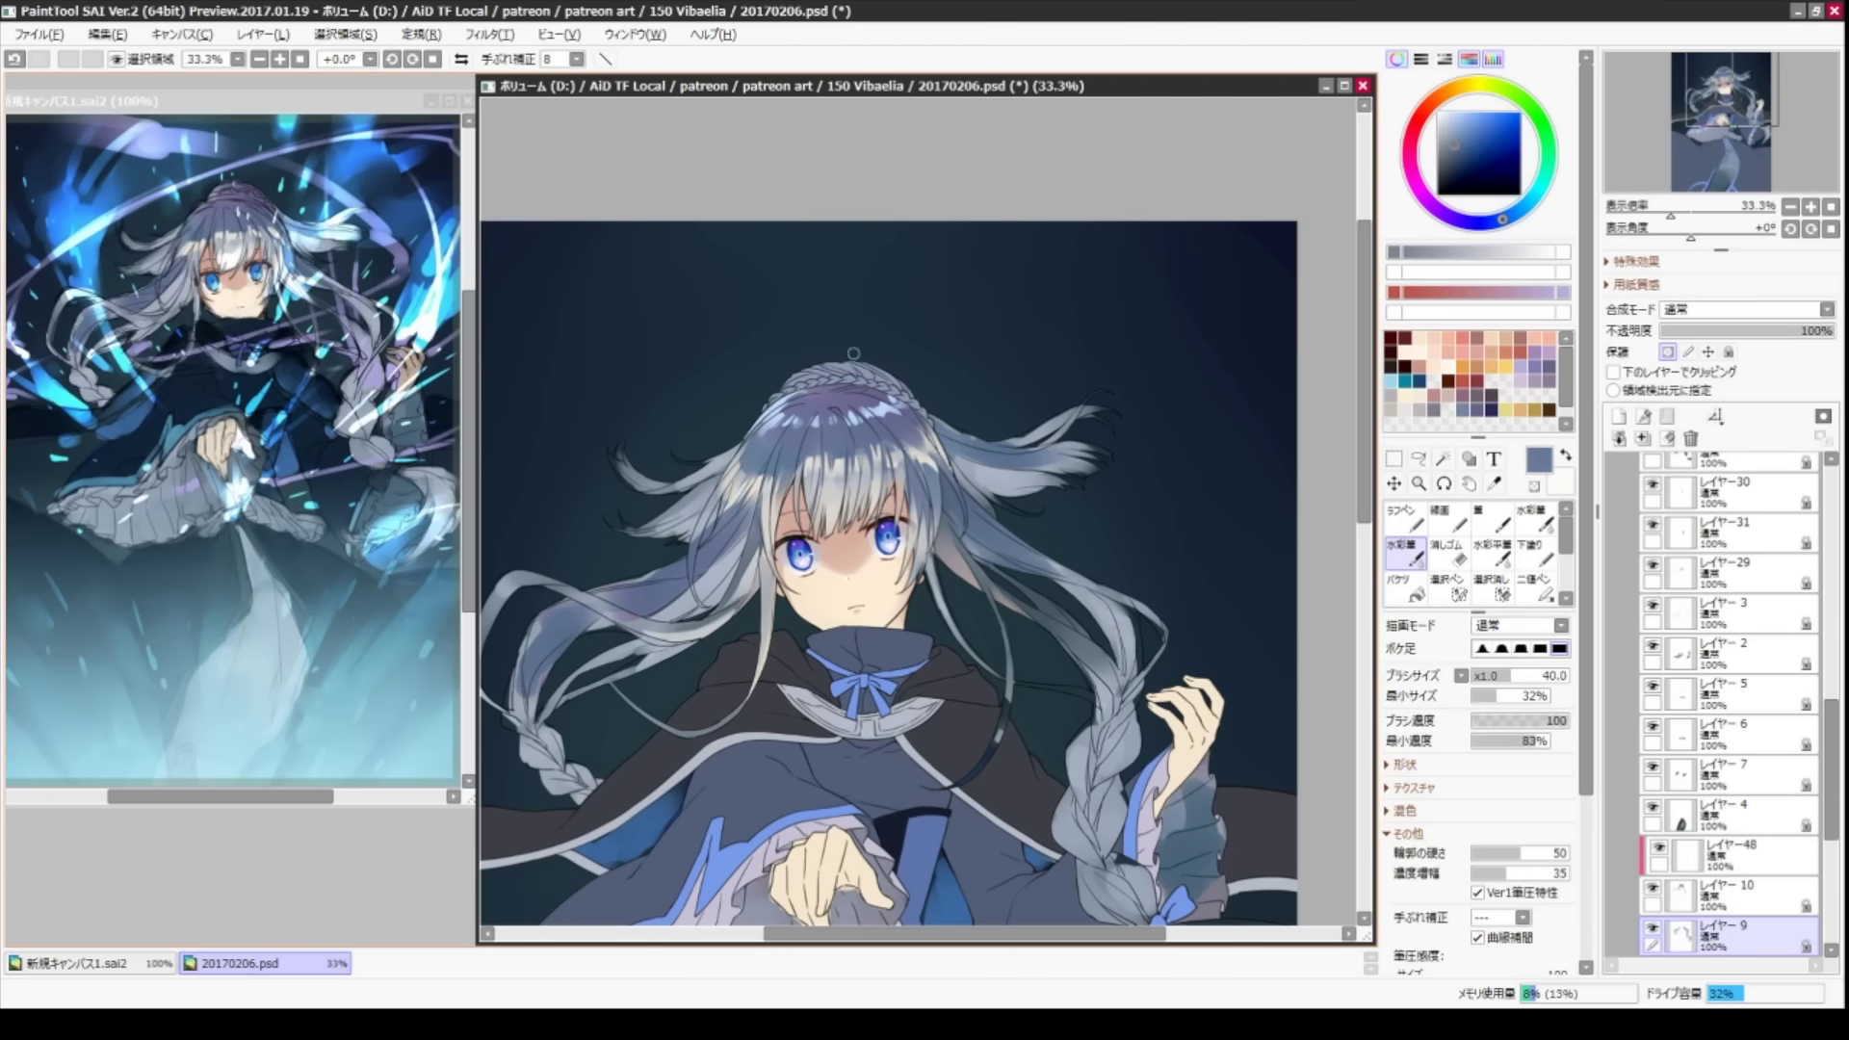
{"action": "left_click", "coordinate": [845, 397], "text": "alt"}
{"action": "key", "text": "alt+bracketright"}
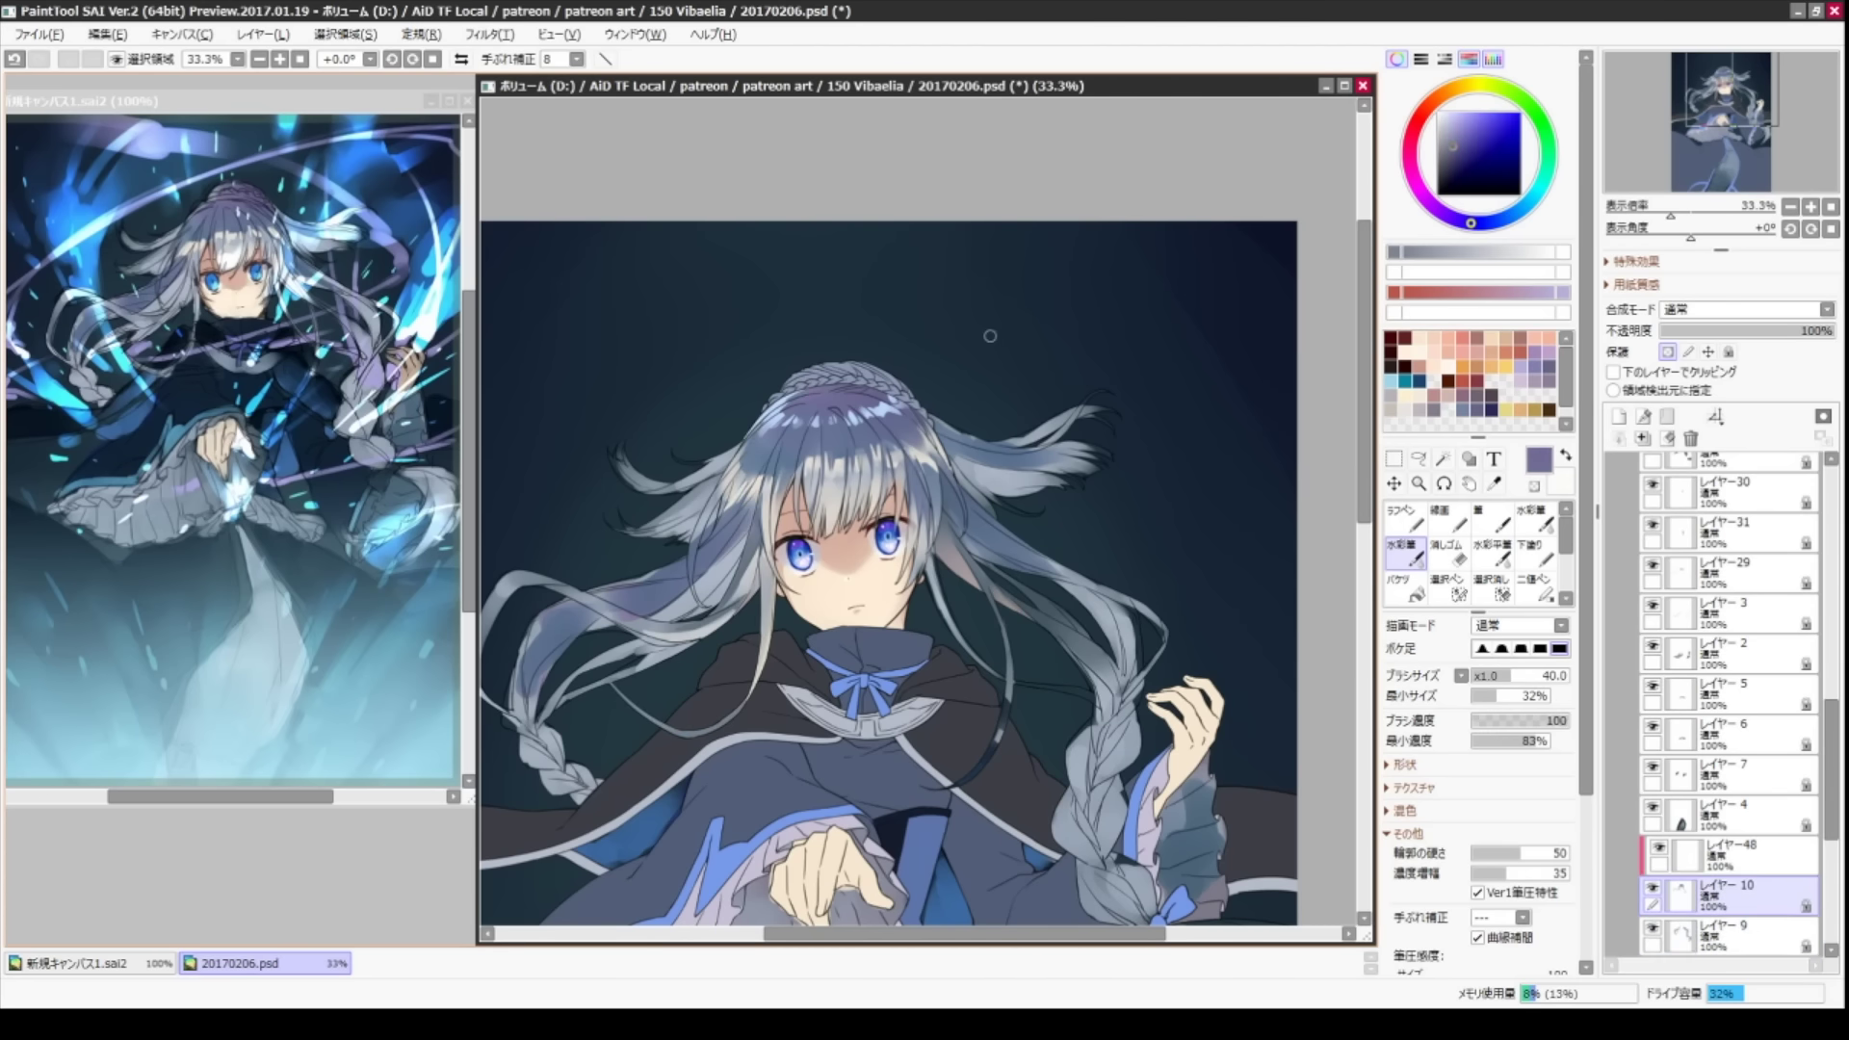
- Tint the flared hair tuft on layer 8 with pinkish grey and violet at brush sizes 80 and 70
{"action": "left_click_drag", "start_coordinate": [1031, 520], "coordinate": [1013, 513]}
{"action": "key", "text": "alt+bracketleft"}
{"action": "key", "text": "alt+bracketleft"}
{"action": "key", "text": "alt+bracketleft"}
{"action": "left_click", "coordinate": [992, 482], "text": "alt"}
{"action": "key", "text": "bracketright"}
{"action": "key", "text": "bracketright"}
{"action": "key", "text": "bracketright"}
{"action": "key", "text": "bracketright"}
{"action": "key", "text": "bracketright"}
{"action": "left_click", "coordinate": [1035, 480], "text": "alt"}
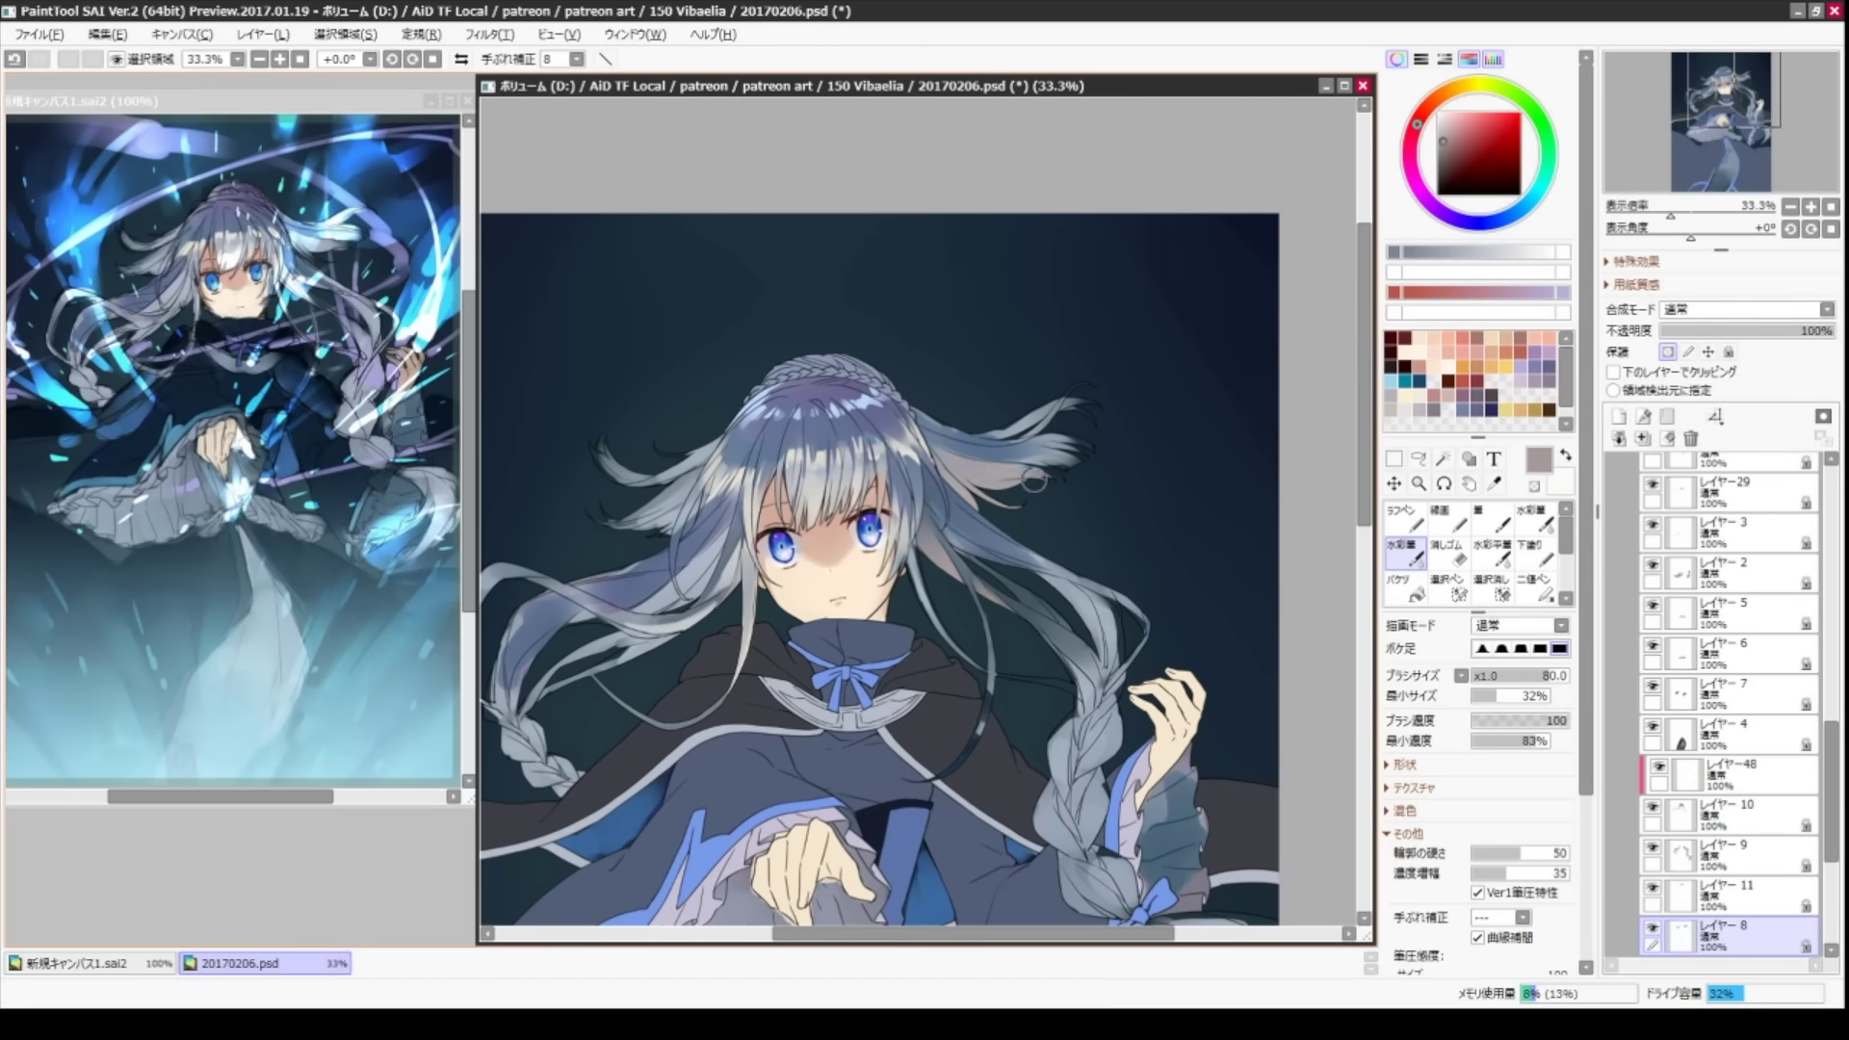
{"action": "key", "text": "bracketleft"}
{"action": "left_click", "coordinate": [995, 420], "text": "alt"}
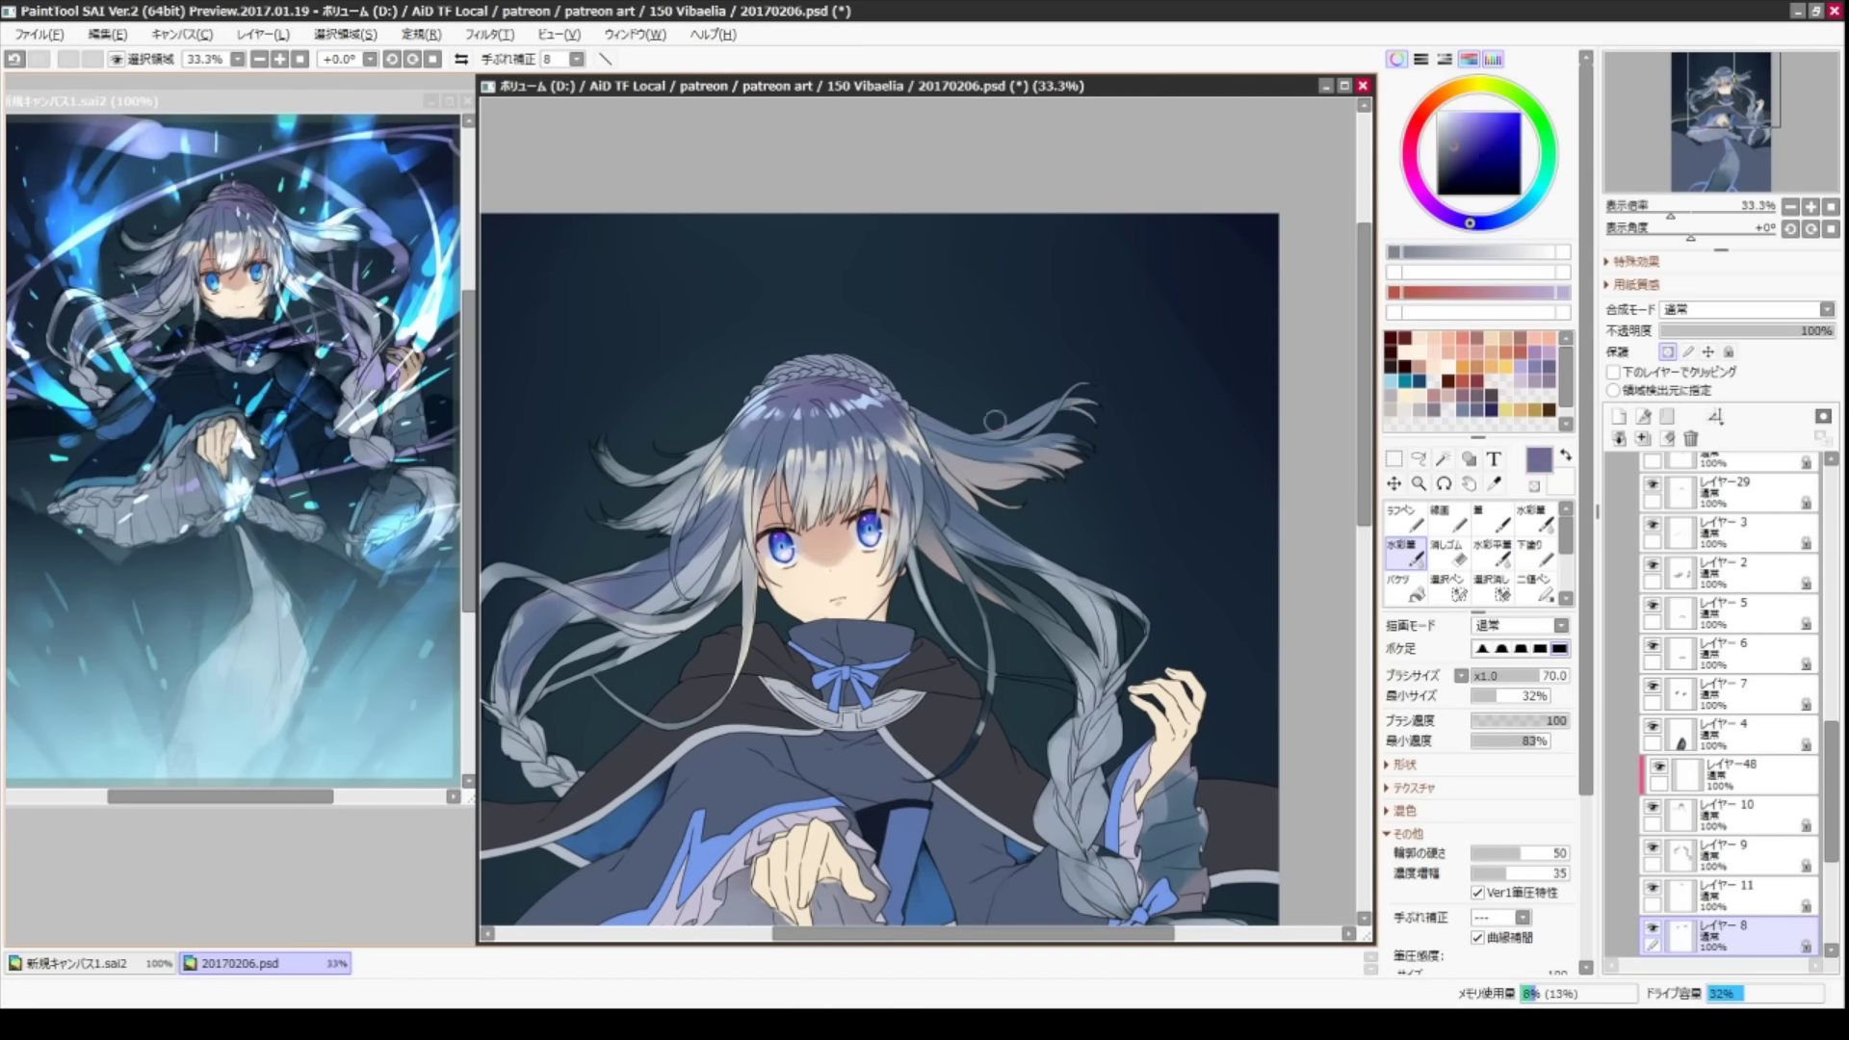
- Tint the long twin tail above the raised hand on layer 9 with pinkish grey at brush size 80
{"action": "key", "text": "alt+bracketright"}
{"action": "key", "text": "alt+bracketright"}
{"action": "left_click", "coordinate": [1060, 568], "text": "alt"}
{"action": "left_click_drag", "start_coordinate": [1060, 568], "coordinate": [1050, 487]}
{"action": "key", "text": "bracketright"}
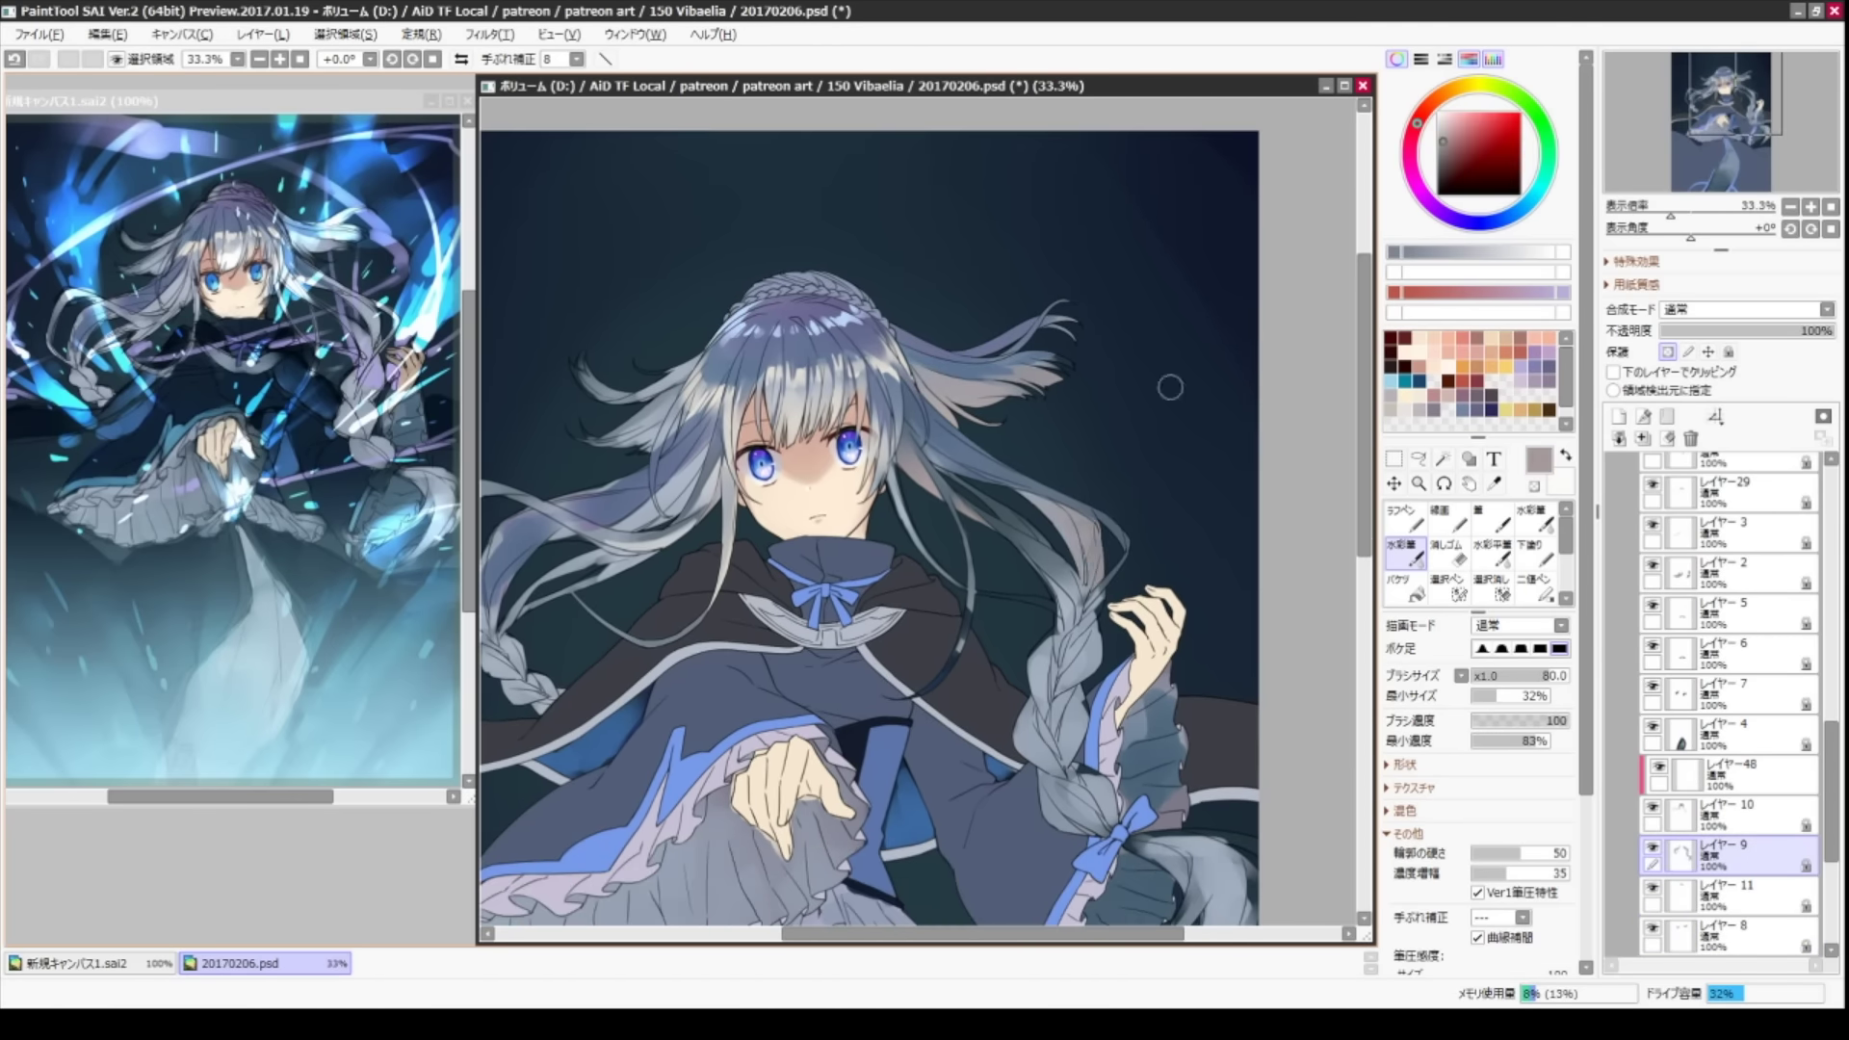
{"action": "left_click_drag", "start_coordinate": [1173, 384], "coordinate": [1184, 330]}
- Paint bright cyan reflected light on the braid beside the raised hand, reducing the pen to size 14
{"action": "mouse_move", "coordinate": [1132, 500]}
{"action": "left_mouse_down"}
{"action": "mouse_move", "coordinate": [1168, 505]}
{"action": "mouse_move", "coordinate": [1126, 578]}
{"action": "left_mouse_up"}
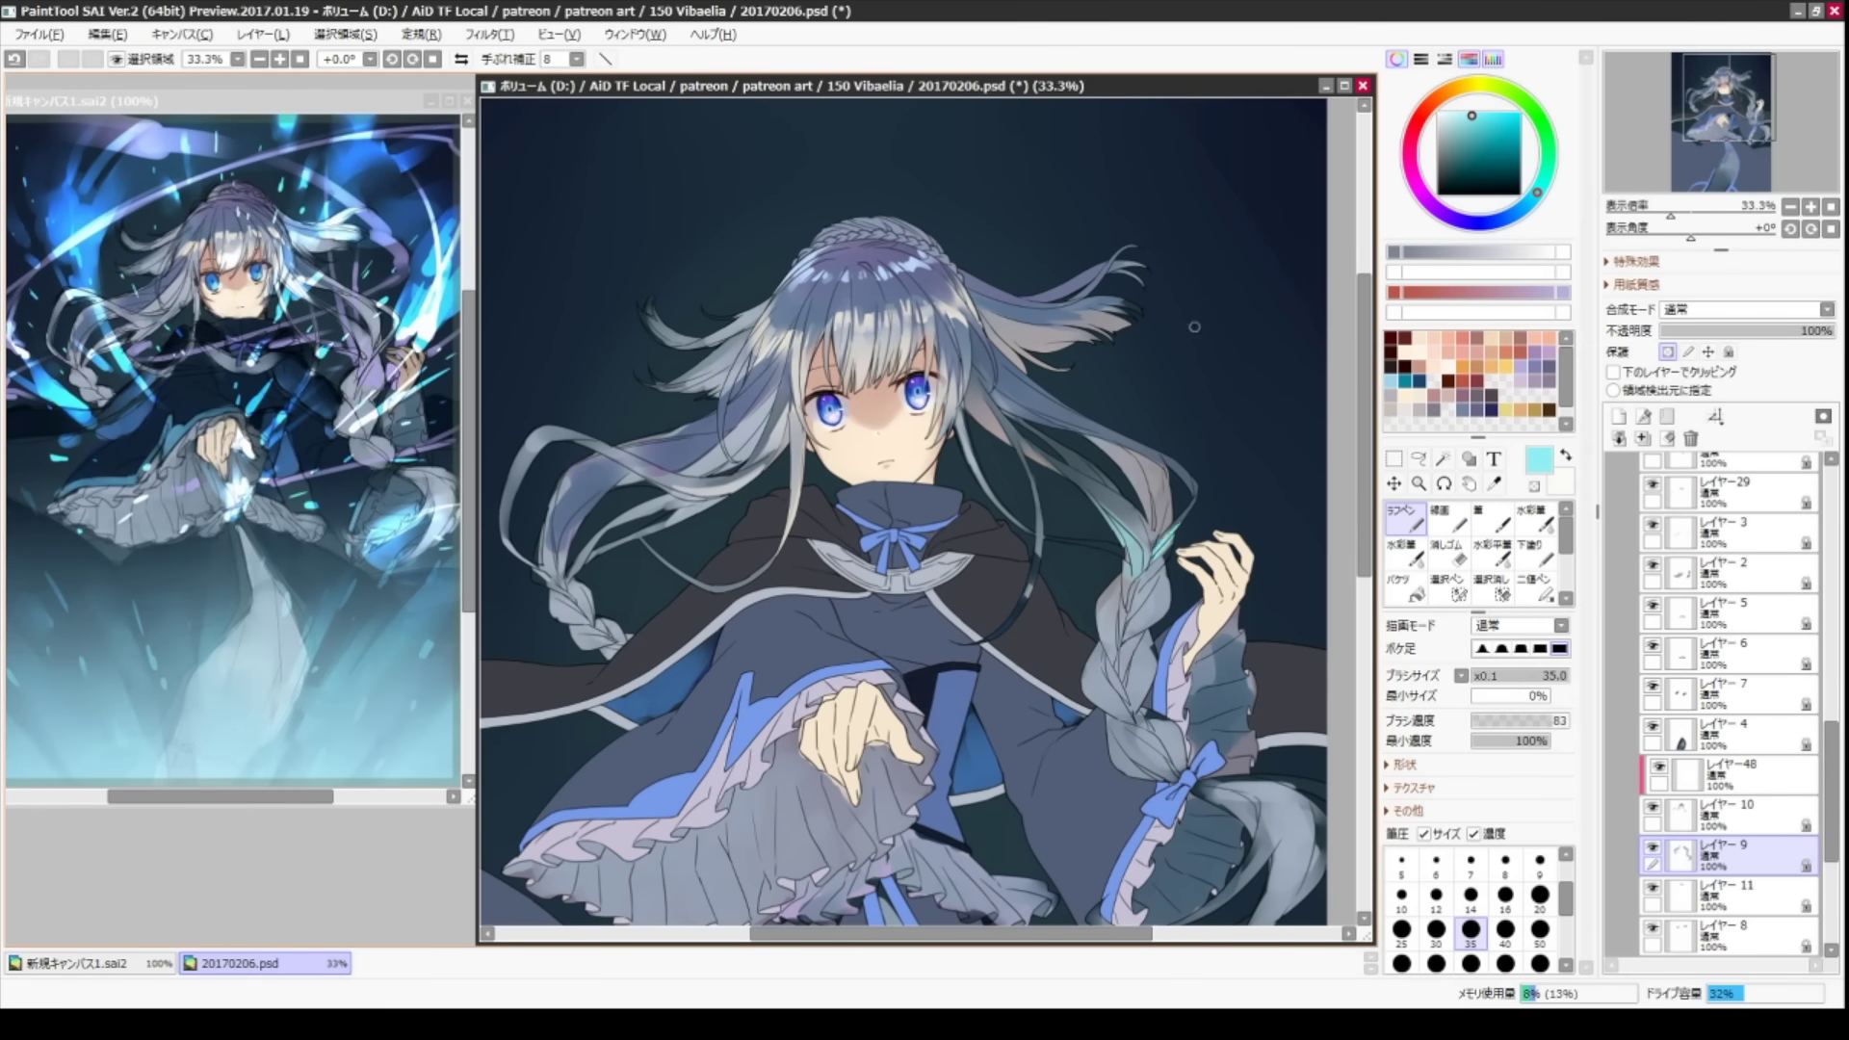
{"action": "key", "text": "bracketleft"}
{"action": "key", "text": "bracketleft"}
{"action": "key", "text": "bracketleft"}
{"action": "key", "text": "bracketleft"}
{"action": "key", "text": "bracketleft"}
{"action": "key", "text": "n"}
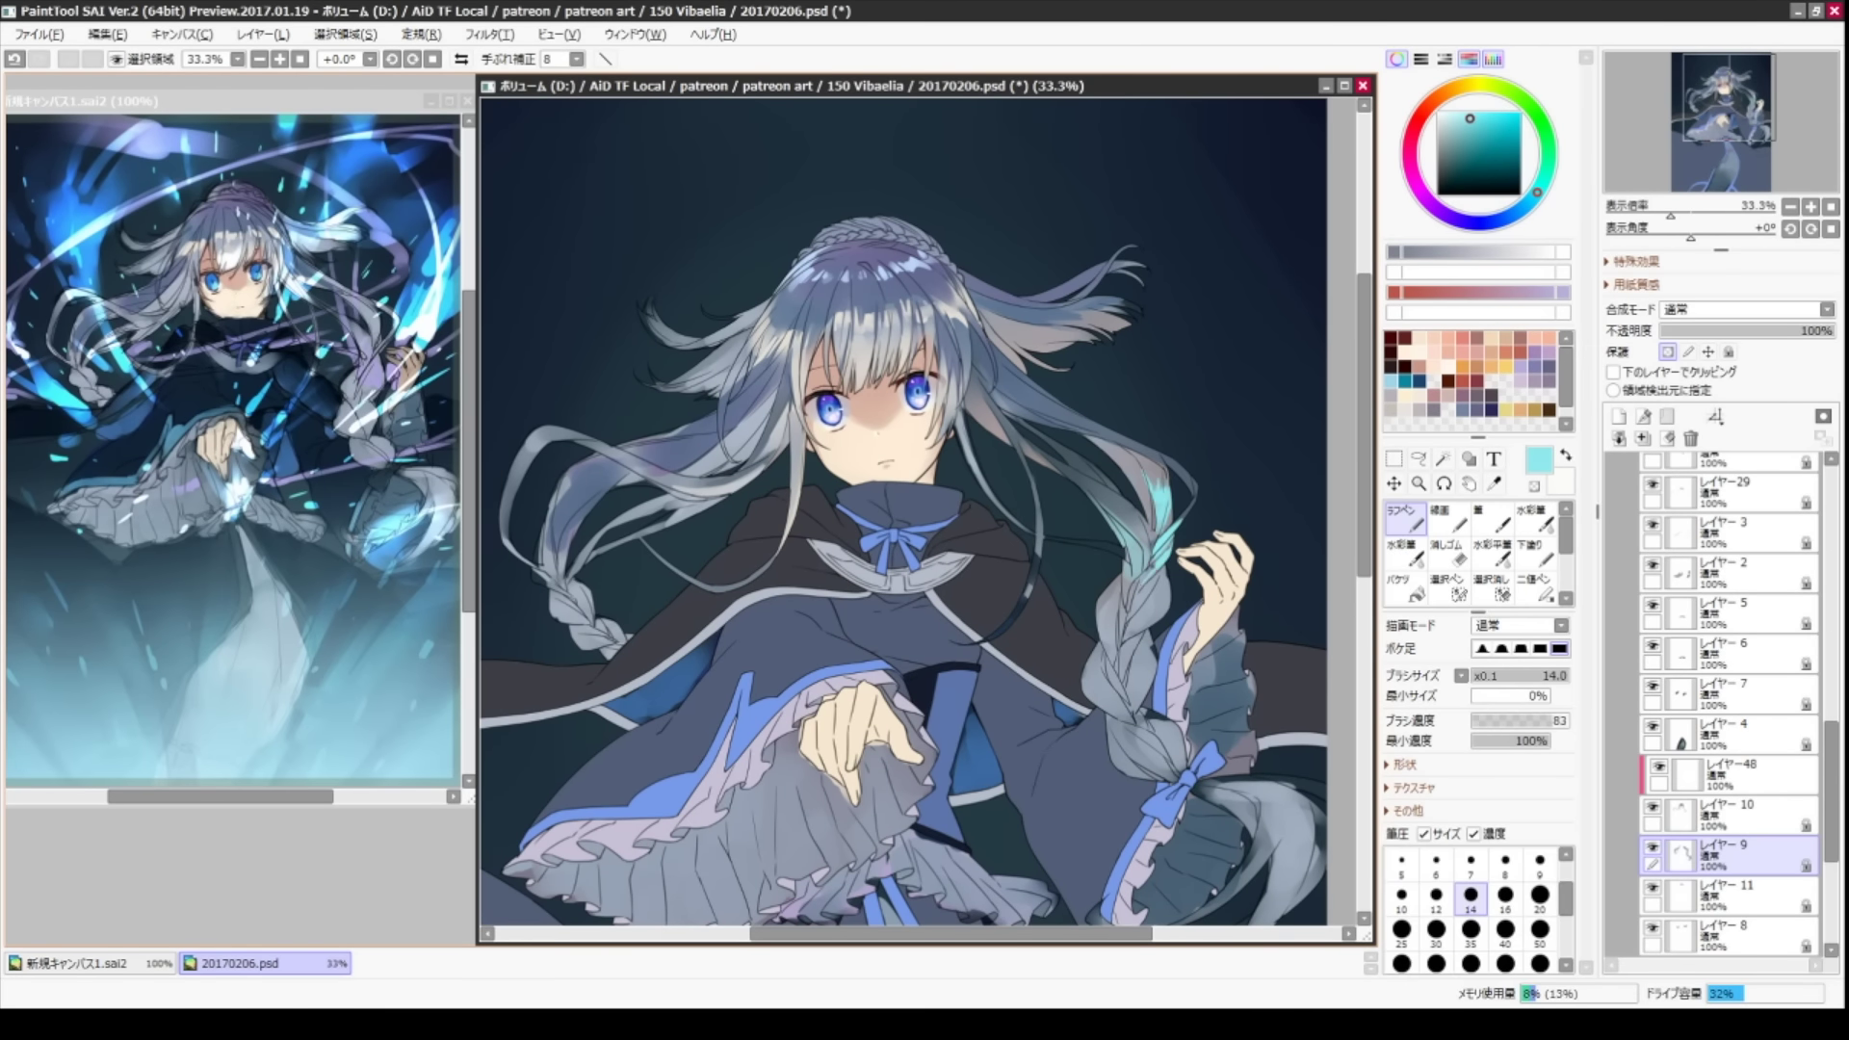
- Shade the hair behind the ear with sampled dark blue and grey, and blend beige into the opposite twin tail on layer 9
{"action": "left_click", "coordinate": [1200, 398], "text": "alt"}
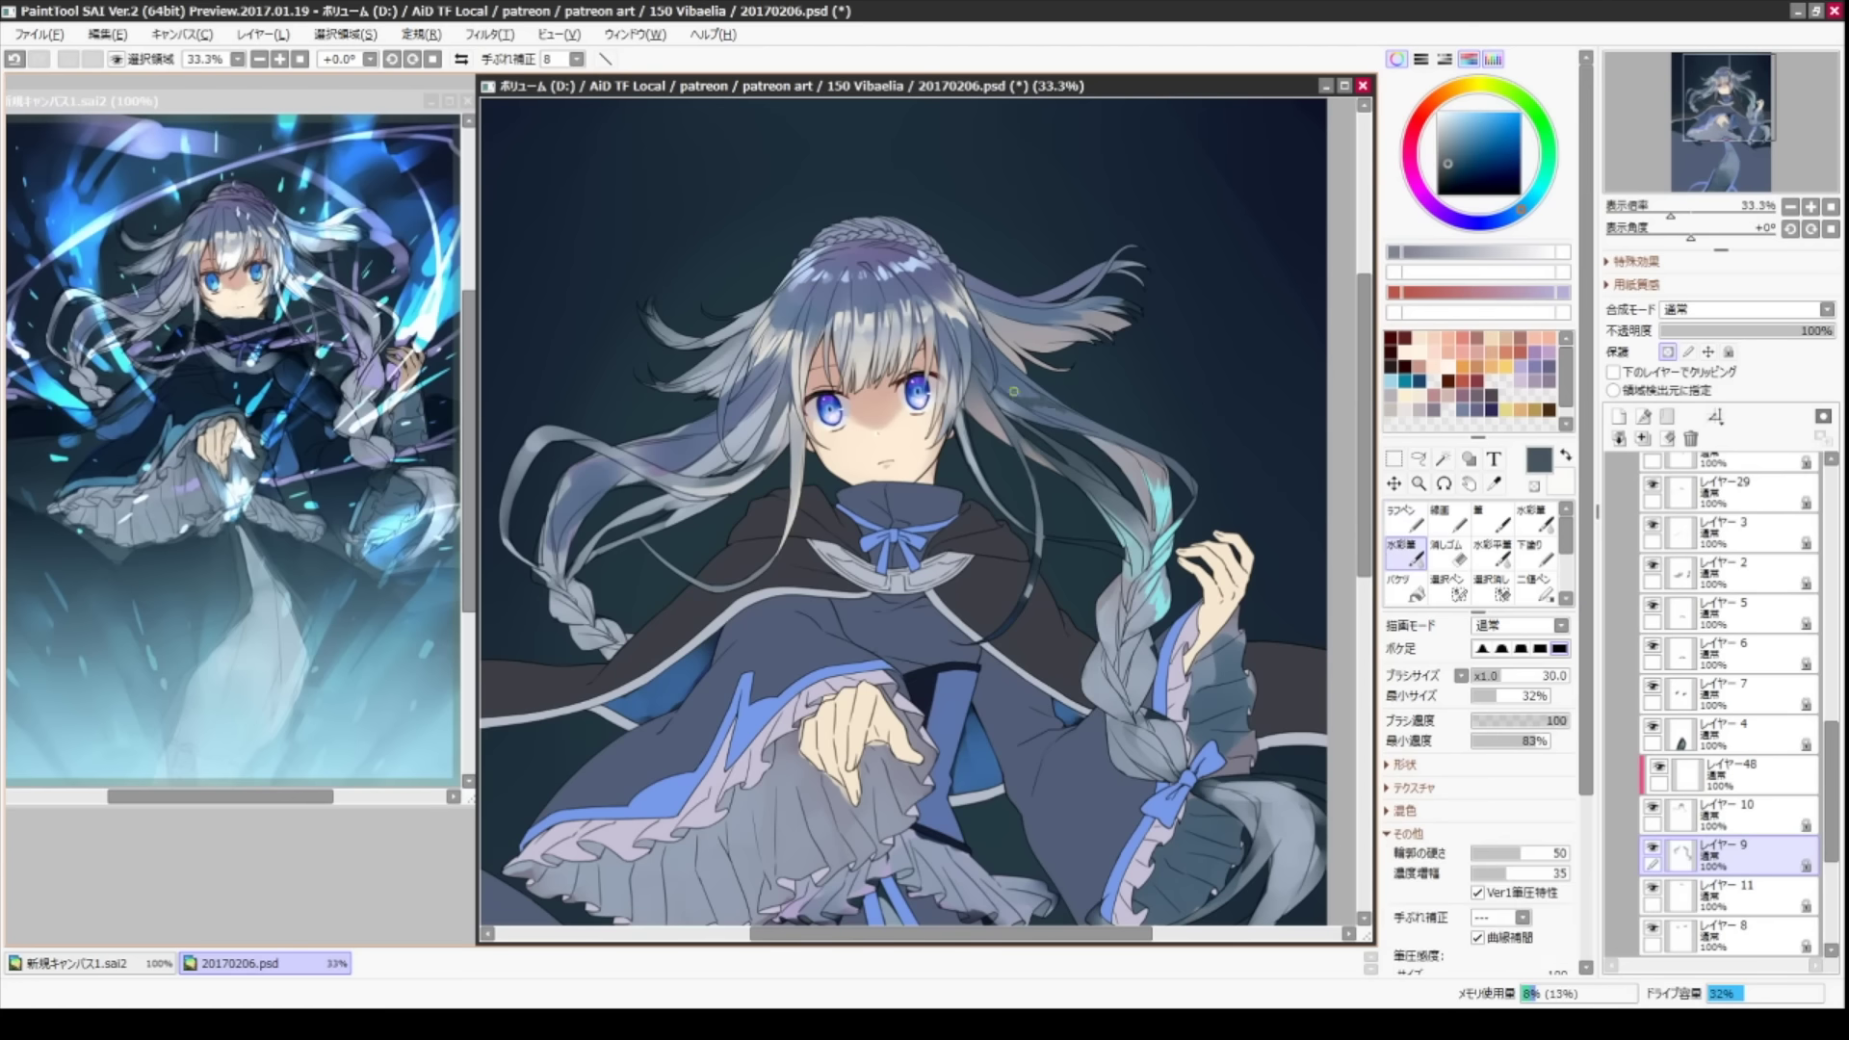
{"action": "left_click", "coordinate": [1023, 390], "text": "alt"}
{"action": "key", "text": "c"}
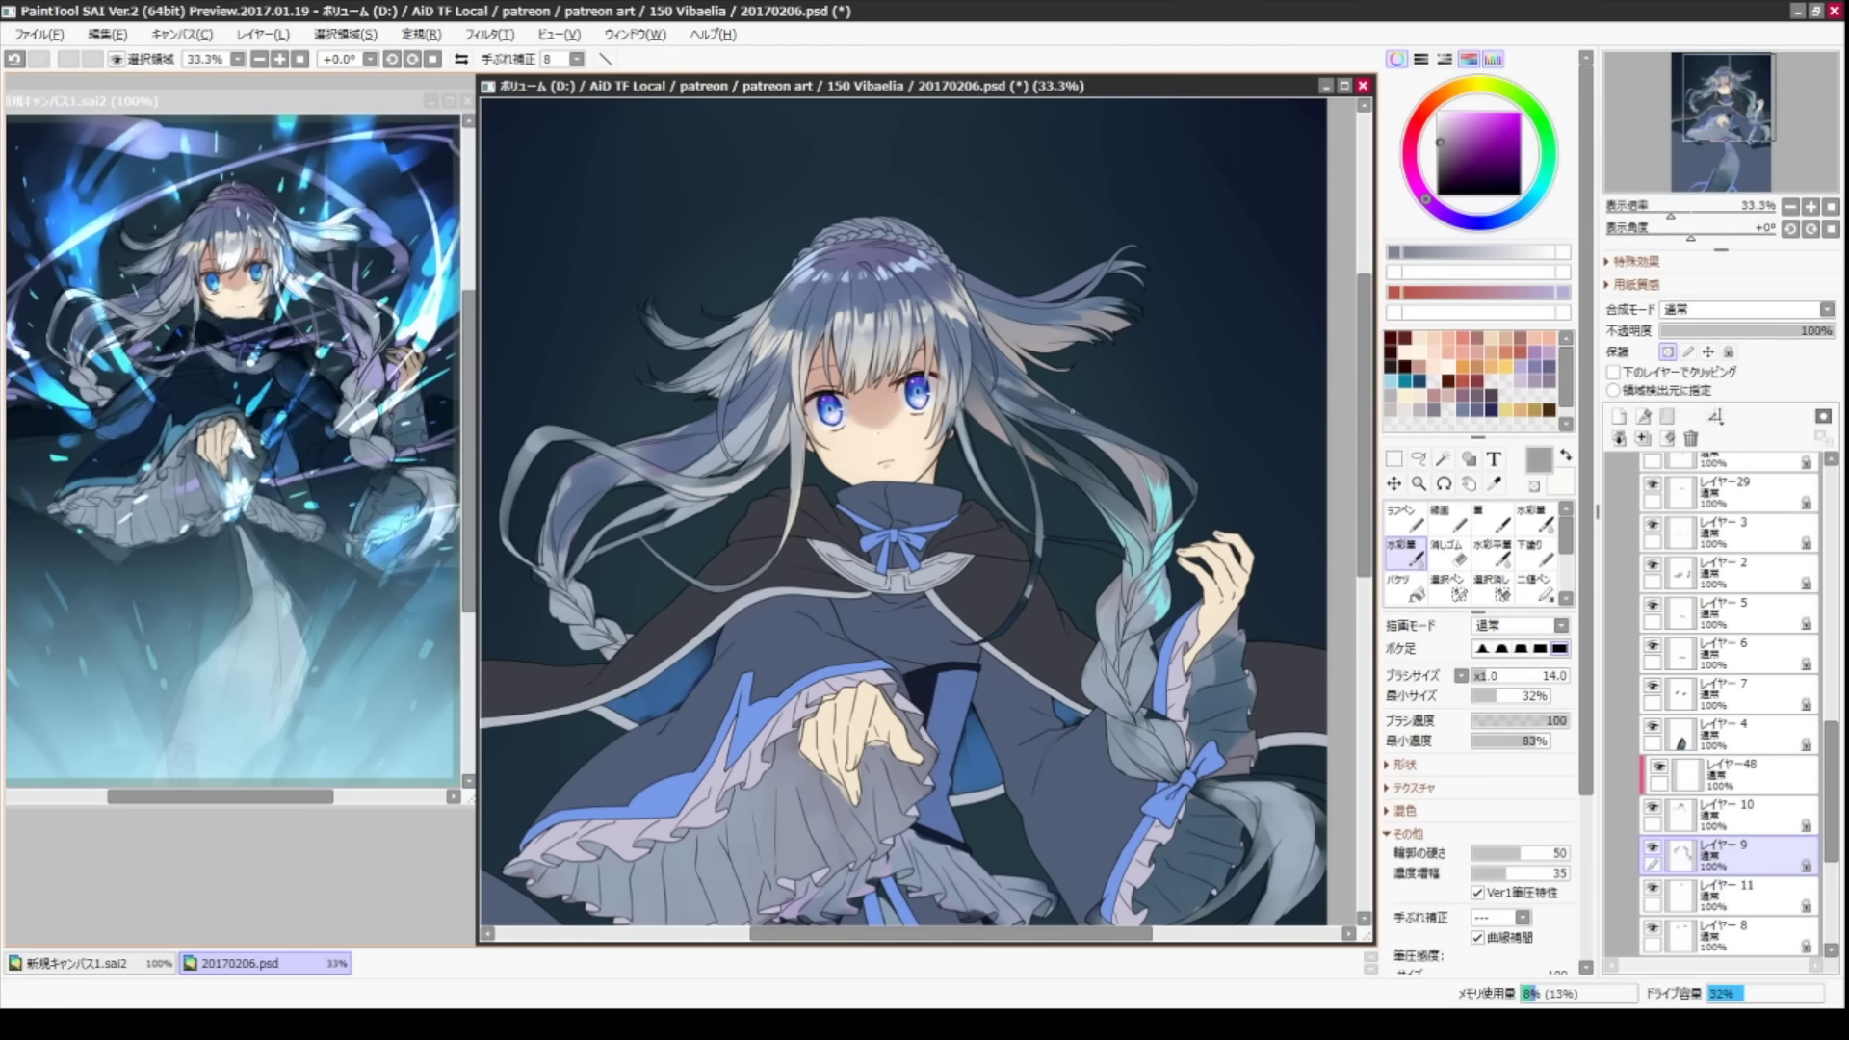
{"action": "left_click_drag", "start_coordinate": [828, 446], "coordinate": [869, 466]}
{"action": "left_click", "coordinate": [830, 446], "text": "alt"}
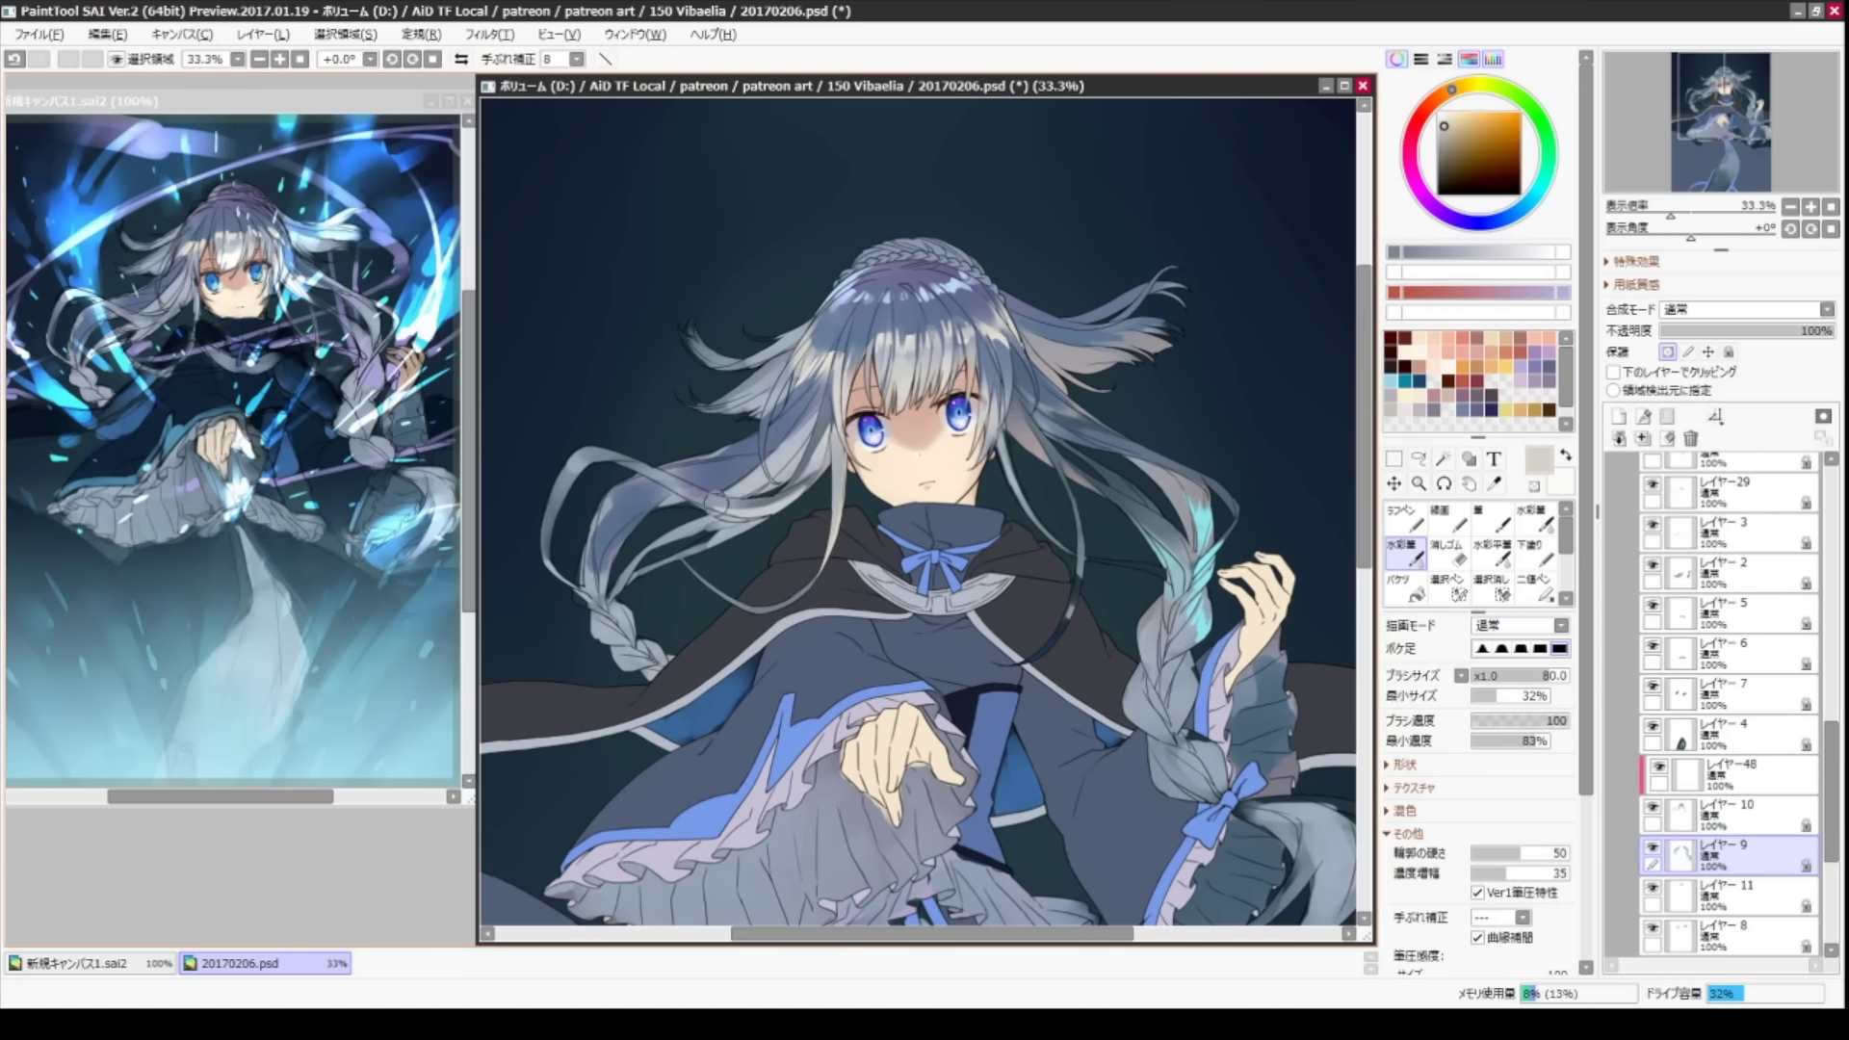
{"action": "left_click", "coordinate": [767, 475], "text": "alt"}
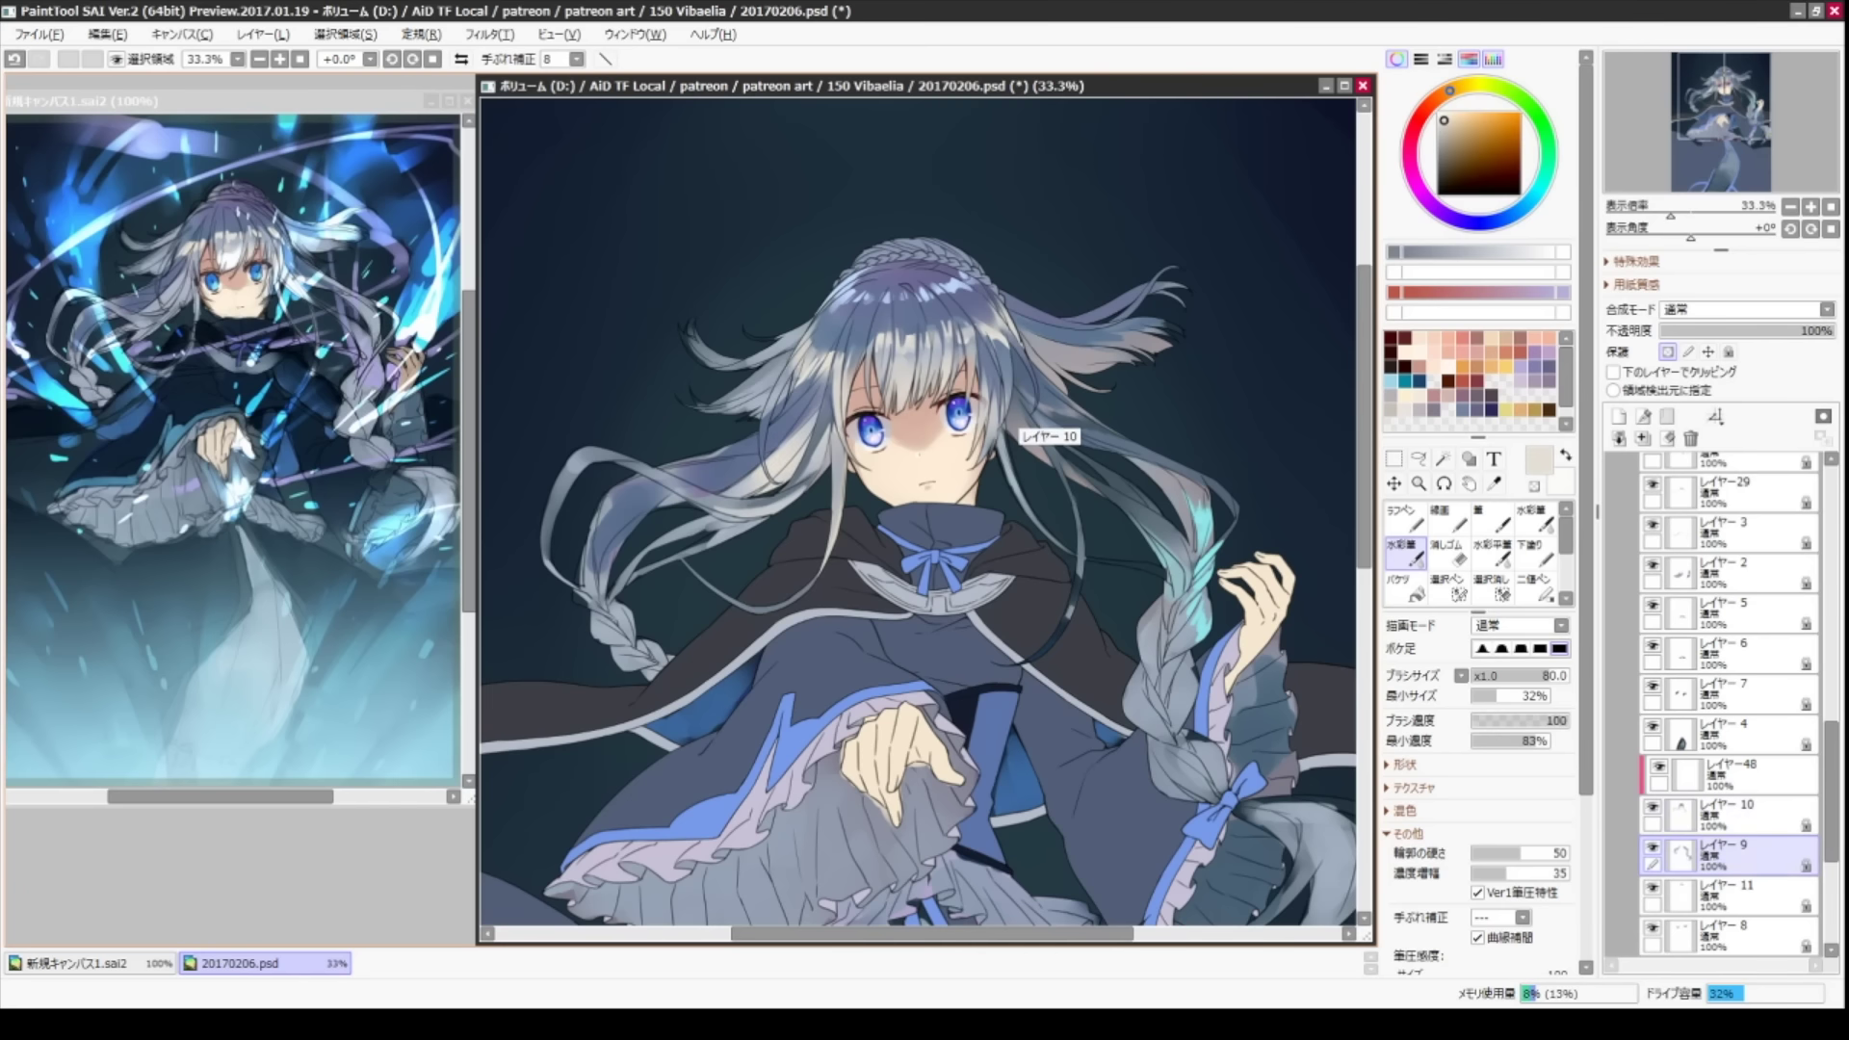
- Shade the thin lock hanging over the cape on layer 10 with sampled blue-grey at brush size 80
{"action": "left_click", "coordinate": [1010, 447], "text": "ctrl+shift"}
{"action": "left_click", "coordinate": [1009, 449], "text": "alt"}
{"action": "key", "text": "bracketleft"}
{"action": "key", "text": "bracketleft"}
{"action": "left_click", "coordinate": [1094, 516], "text": "alt"}
{"action": "key", "text": "bracketright"}
{"action": "key", "text": "bracketright"}
{"action": "key", "text": "bracketright"}
{"action": "key", "text": "bracketright"}
{"action": "key", "text": "bracketright"}
{"action": "key", "text": "bracketright"}
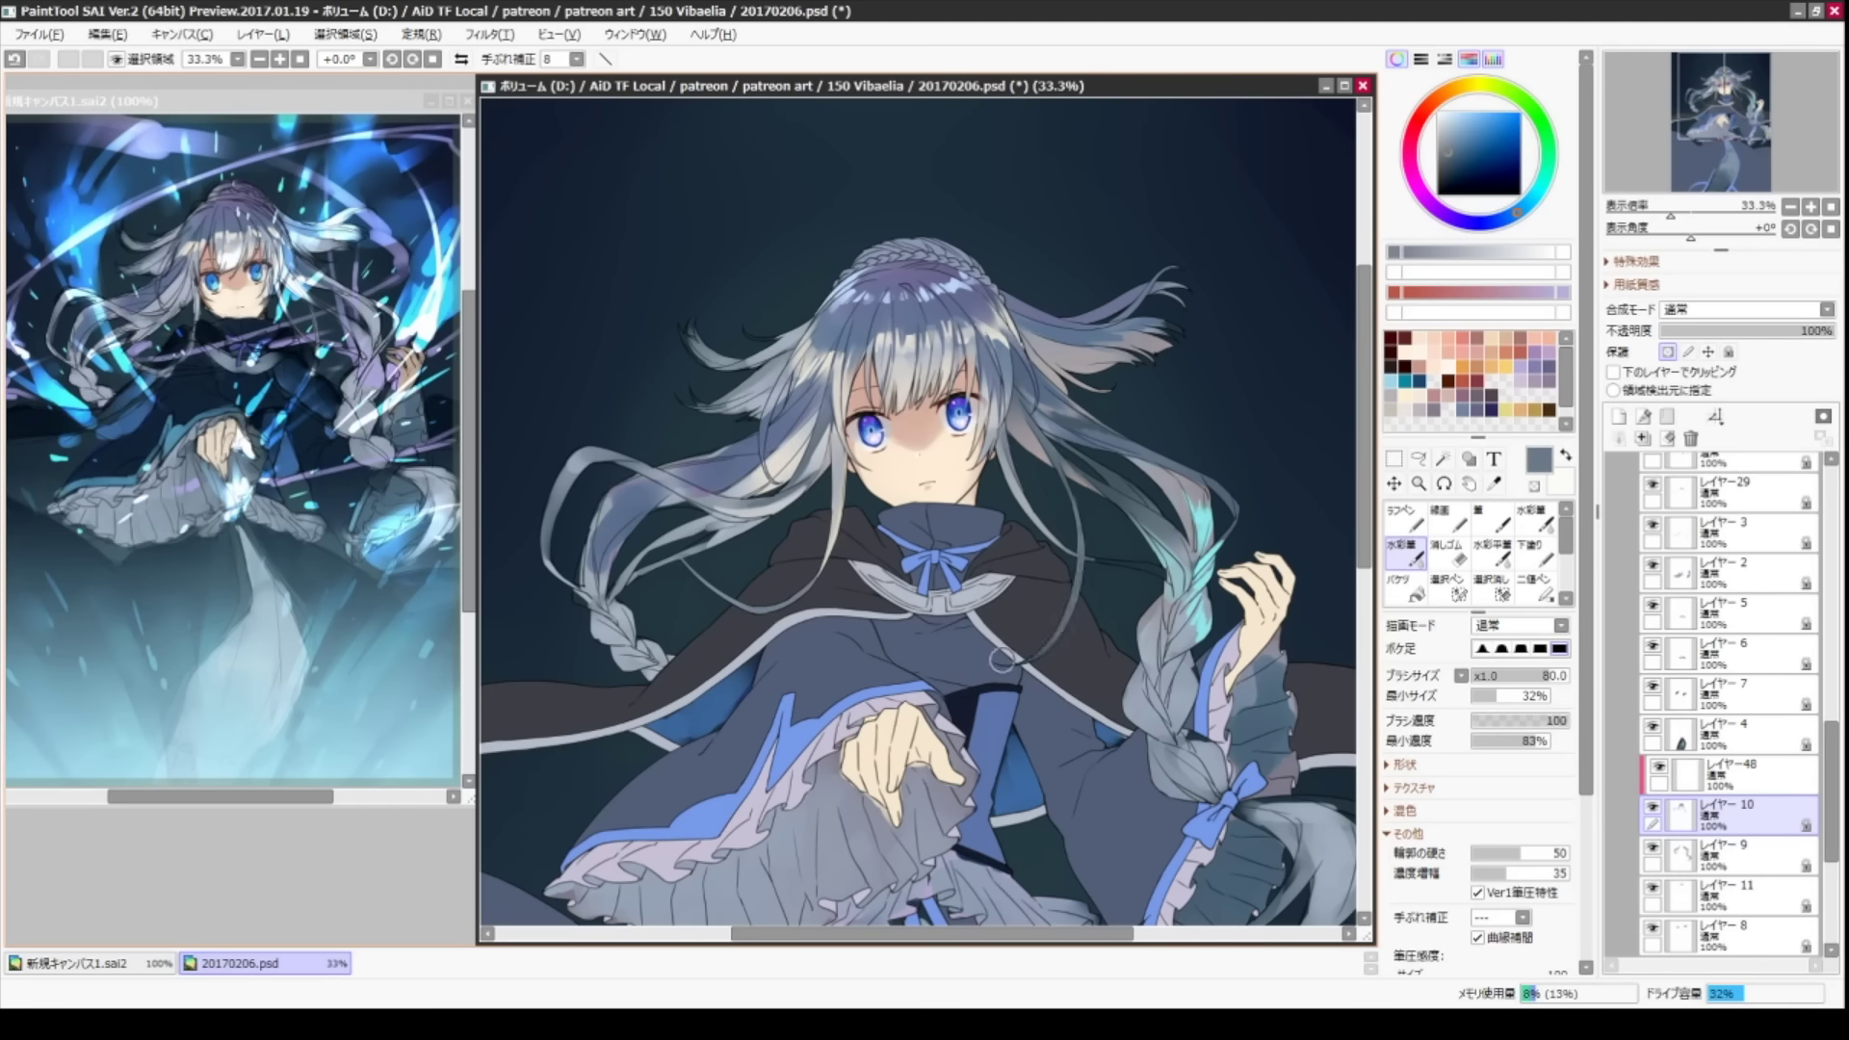
- Deepen the loose locks over the cape on layer 10 with slate blue at brush size 160 and blend them at size 35
{"action": "left_click", "coordinate": [728, 572], "text": "alt"}
{"action": "key", "text": "bracketright"}
{"action": "key", "text": "bracketright"}
{"action": "key", "text": "bracketright"}
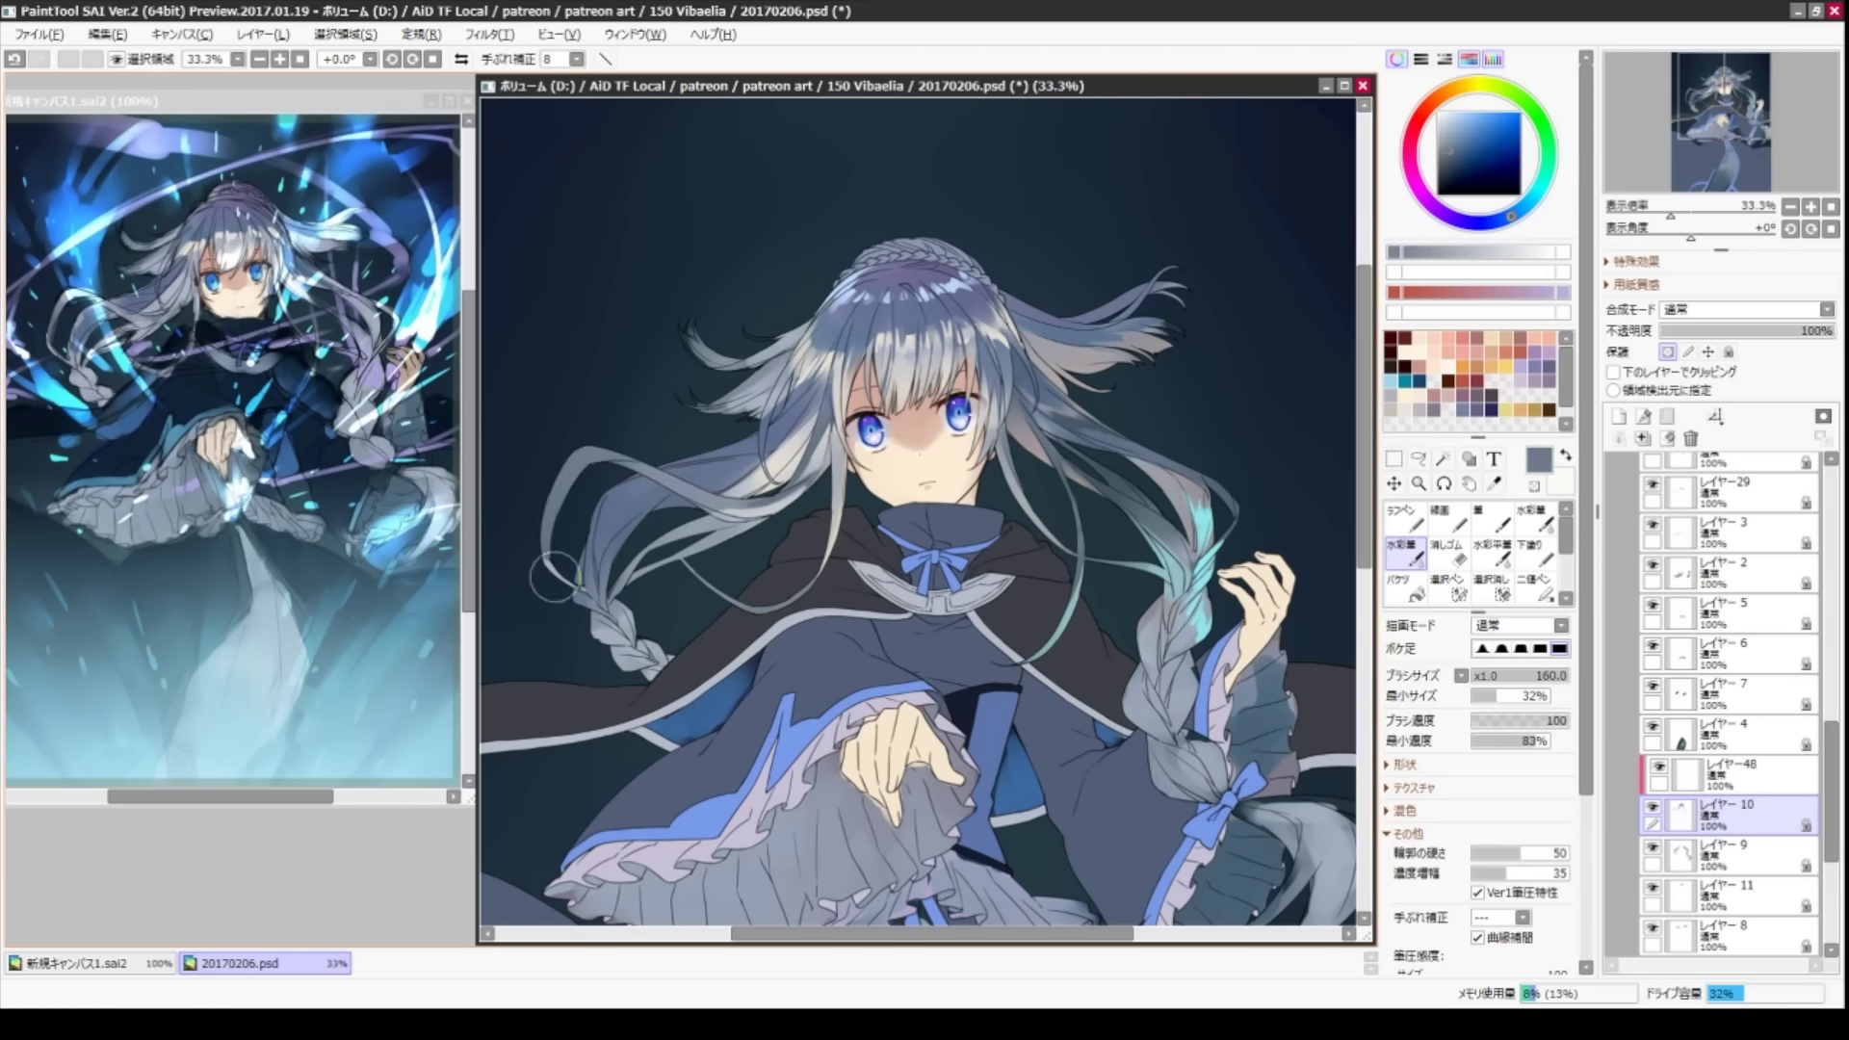
{"action": "key", "text": "n"}
{"action": "key", "text": "c"}
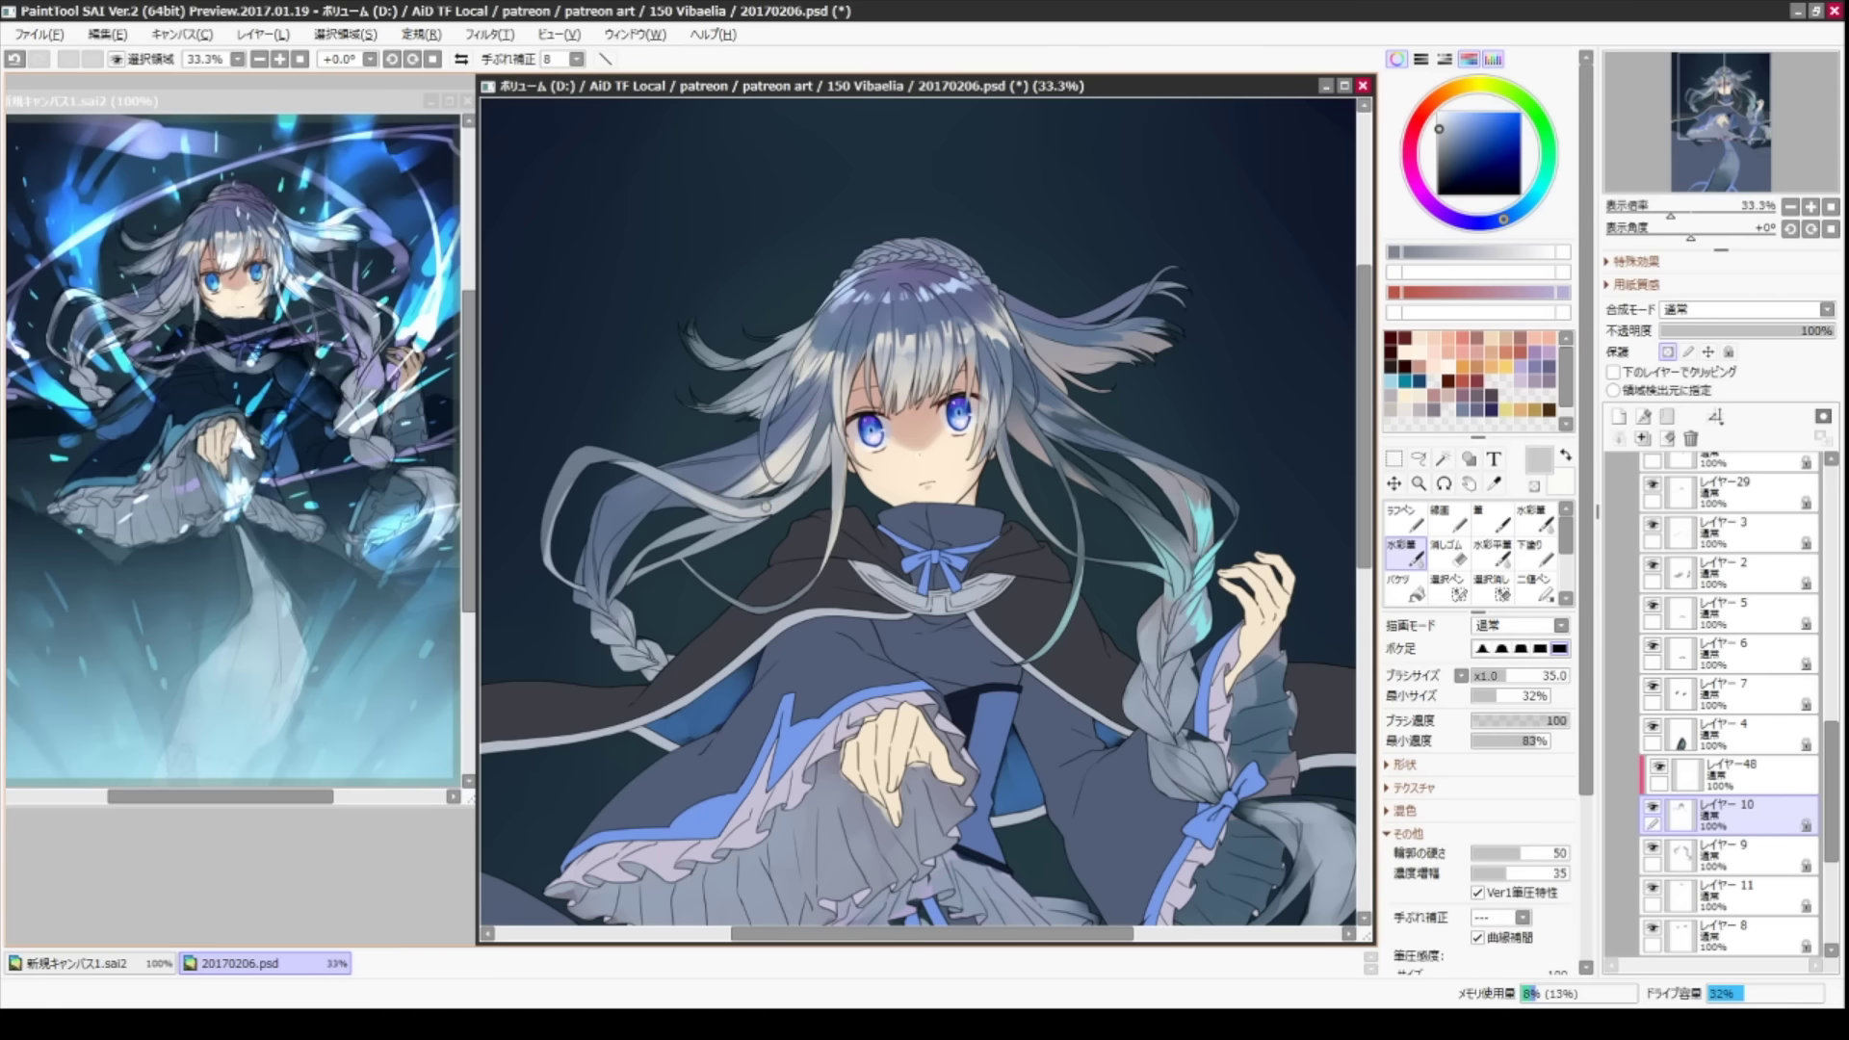
- Shade the loose twin tail on layer 9 with sampled dark blue-grey at brush size 40, finishing with a size 16 pen
{"action": "left_click", "coordinate": [1211, 585], "text": "alt"}
{"action": "key", "text": "bracketleft"}
{"action": "key", "text": "bracketleft"}
{"action": "key", "text": "bracketleft"}
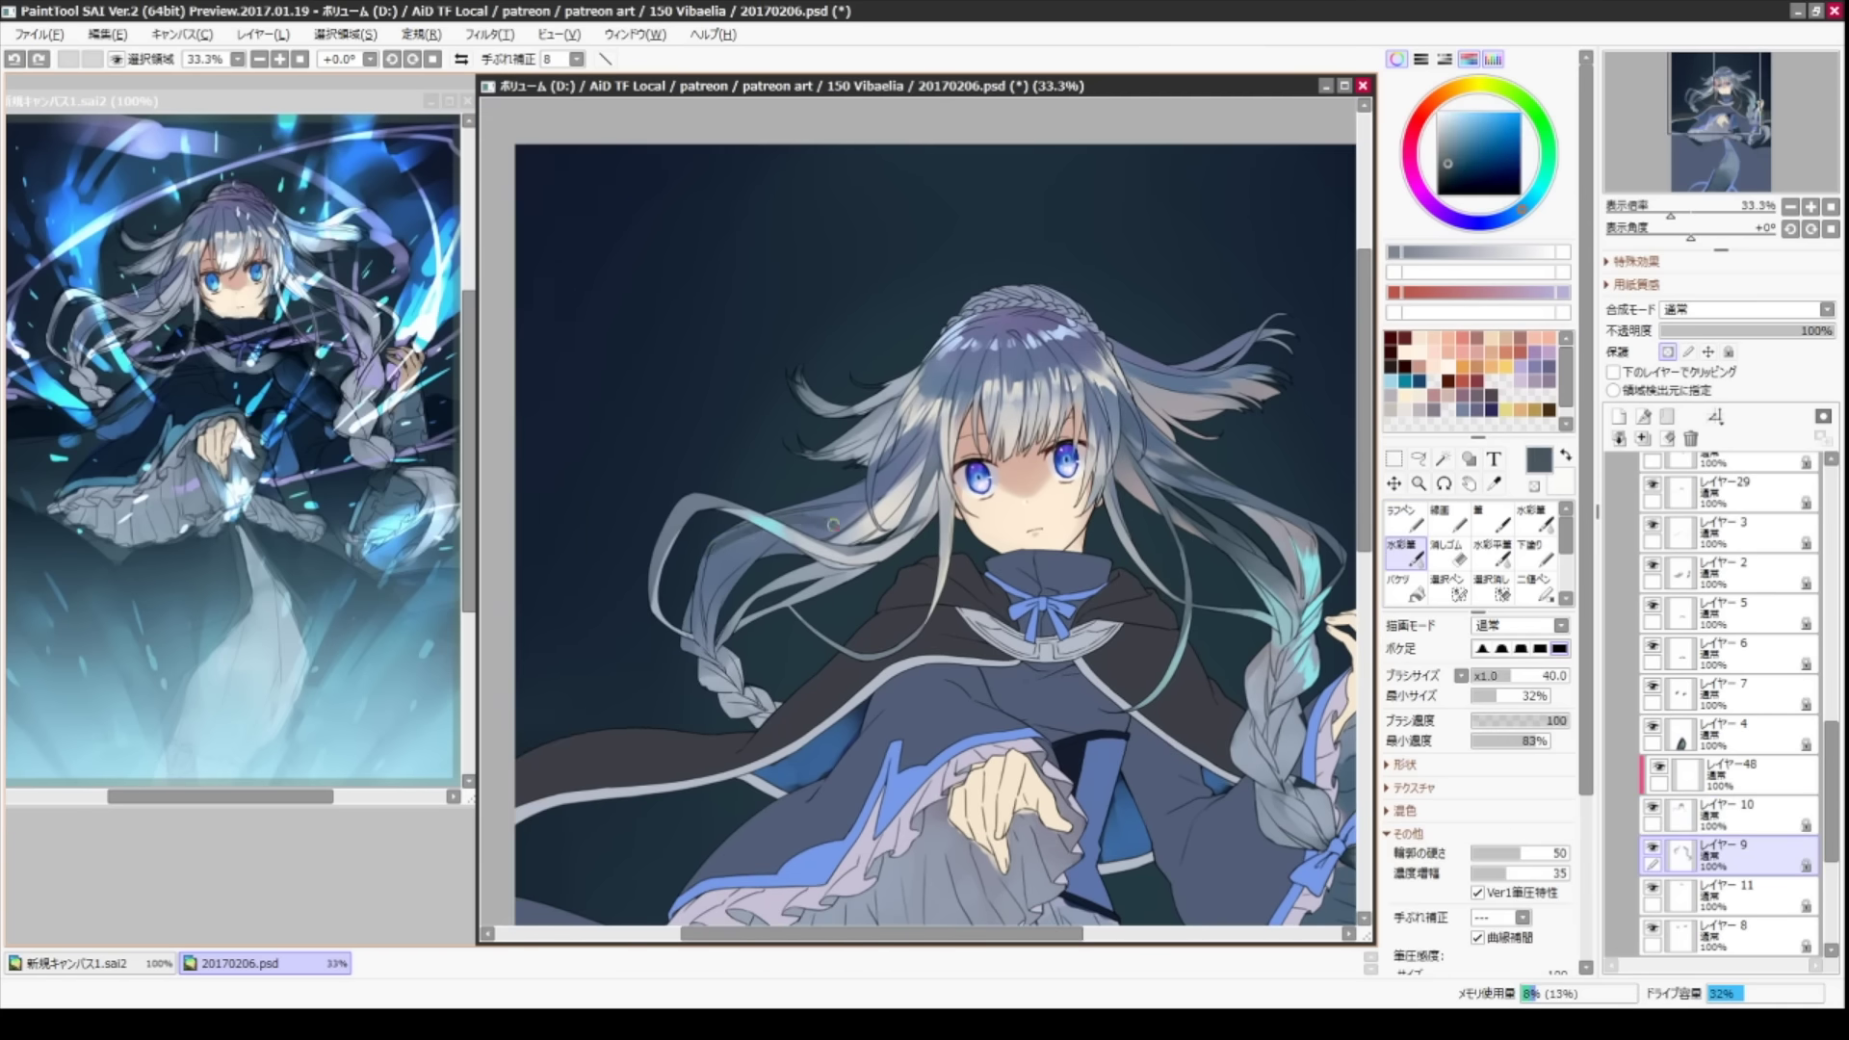
{"action": "key", "text": "bracketleft"}
{"action": "key", "text": "bracketleft"}
{"action": "key", "text": "bracketleft"}
{"action": "key", "text": "bracketleft"}
{"action": "key", "text": "bracketleft"}
{"action": "key", "text": "bracketleft"}
{"action": "key", "text": "bracketleft"}
{"action": "key", "text": "bracketleft"}
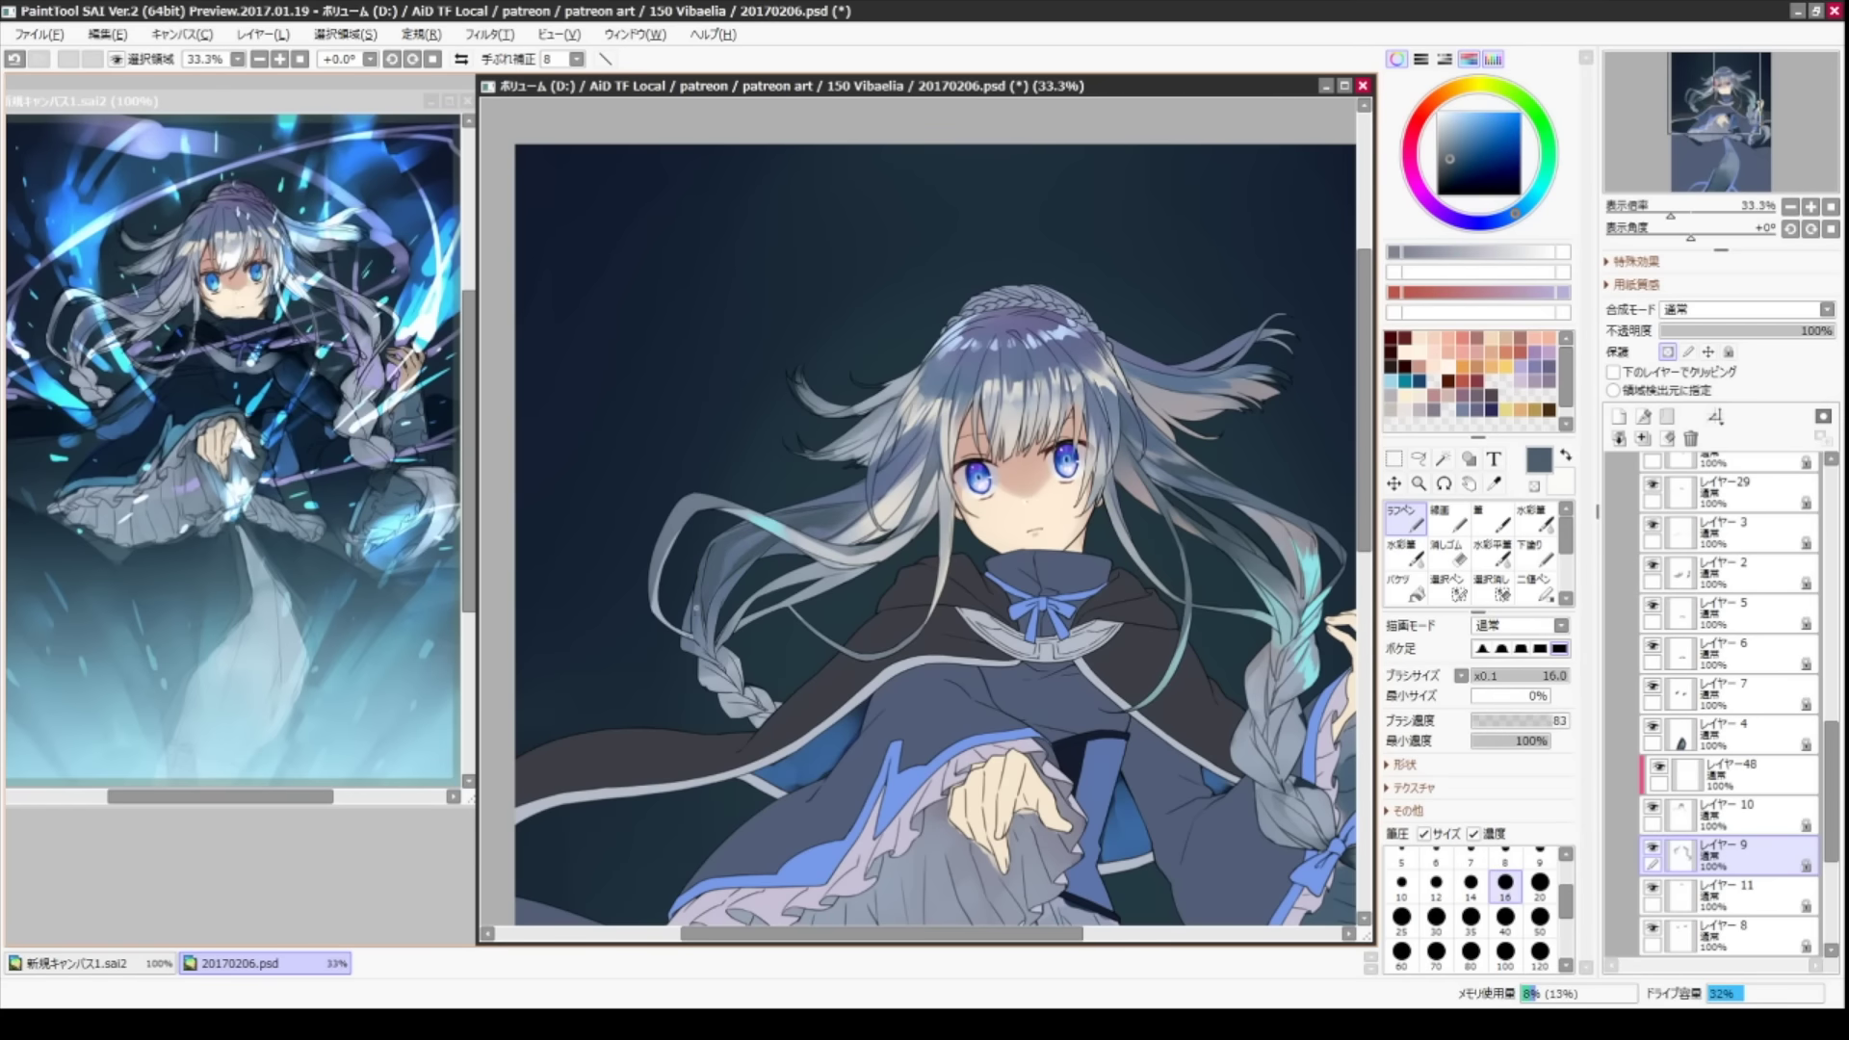
- Paint sampled beige highlights on the small braid over the cape on layer 9, using pen sizes 30 and 16
{"action": "left_click_drag", "start_coordinate": [963, 482], "coordinate": [838, 449]}
{"action": "key", "text": "bracketright"}
{"action": "key", "text": "bracketright"}
{"action": "key", "text": "bracketright"}
{"action": "left_click", "coordinate": [910, 462], "text": "alt"}
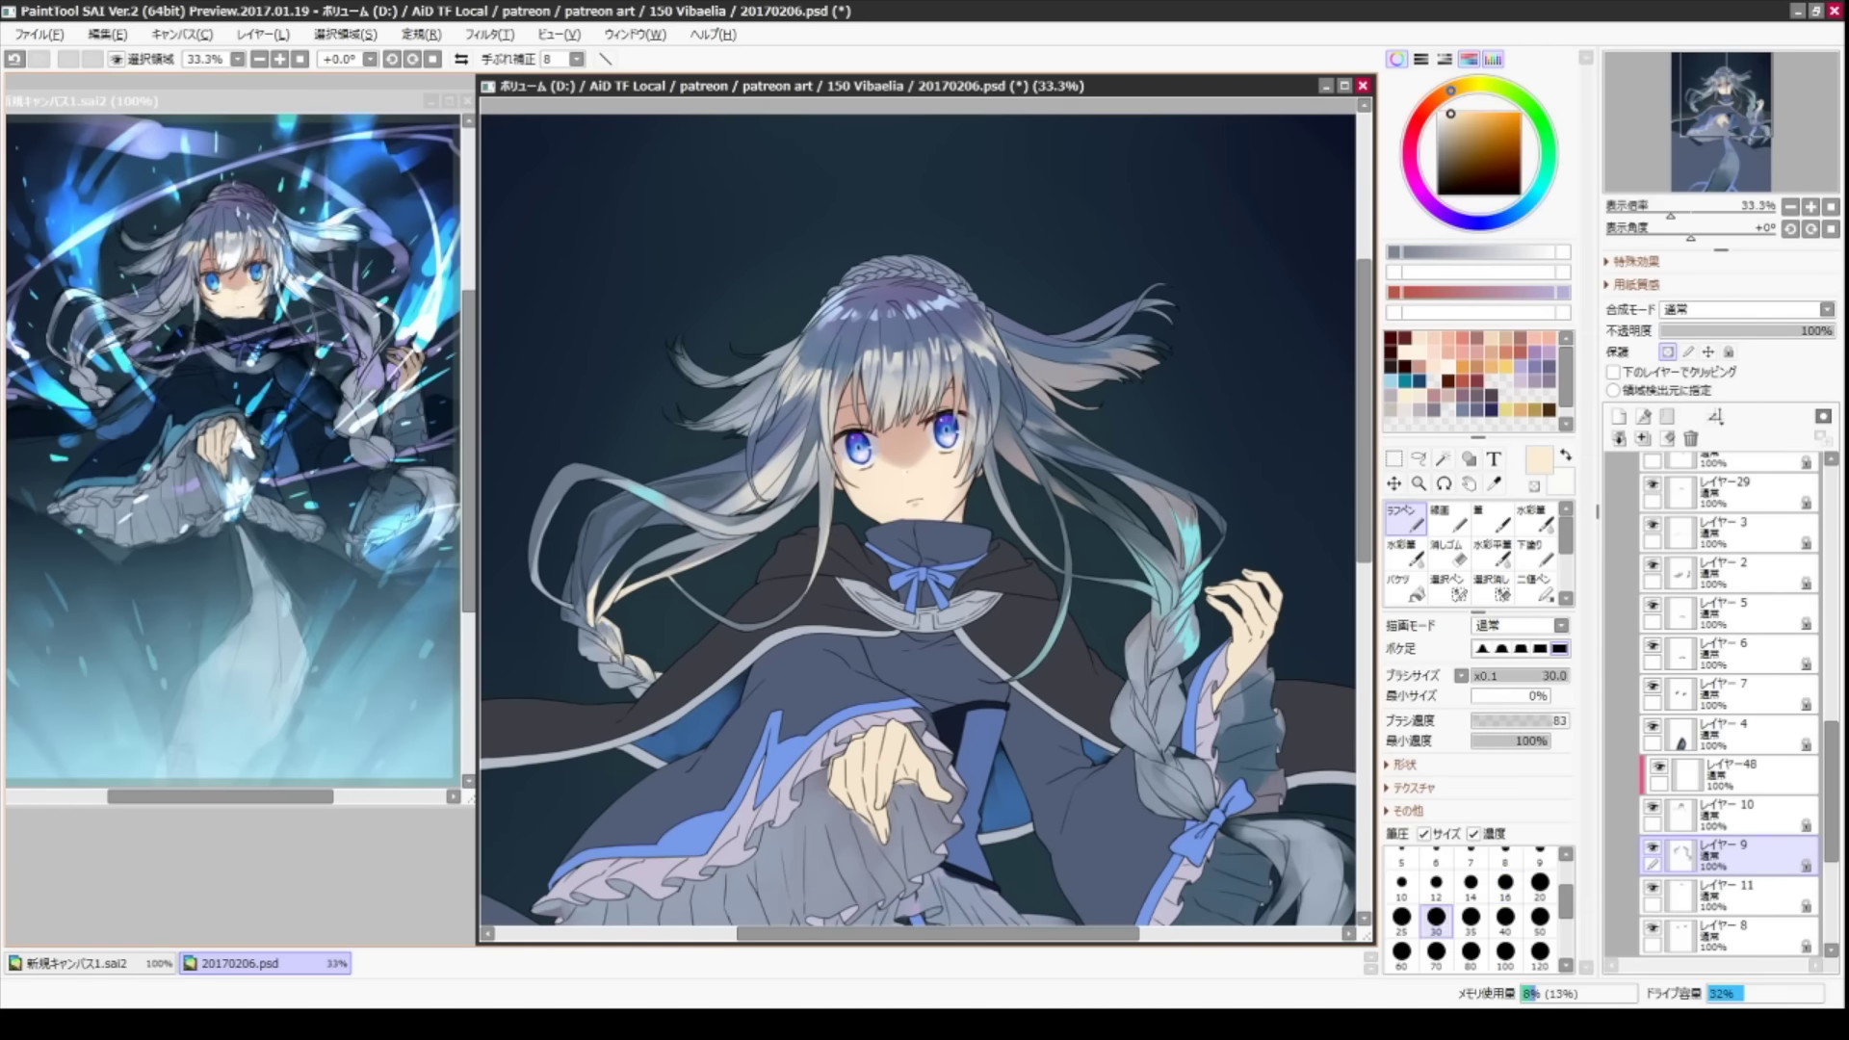
{"action": "key", "text": "c"}
{"action": "left_click_drag", "start_coordinate": [682, 621], "coordinate": [669, 583]}
{"action": "key", "text": "n"}
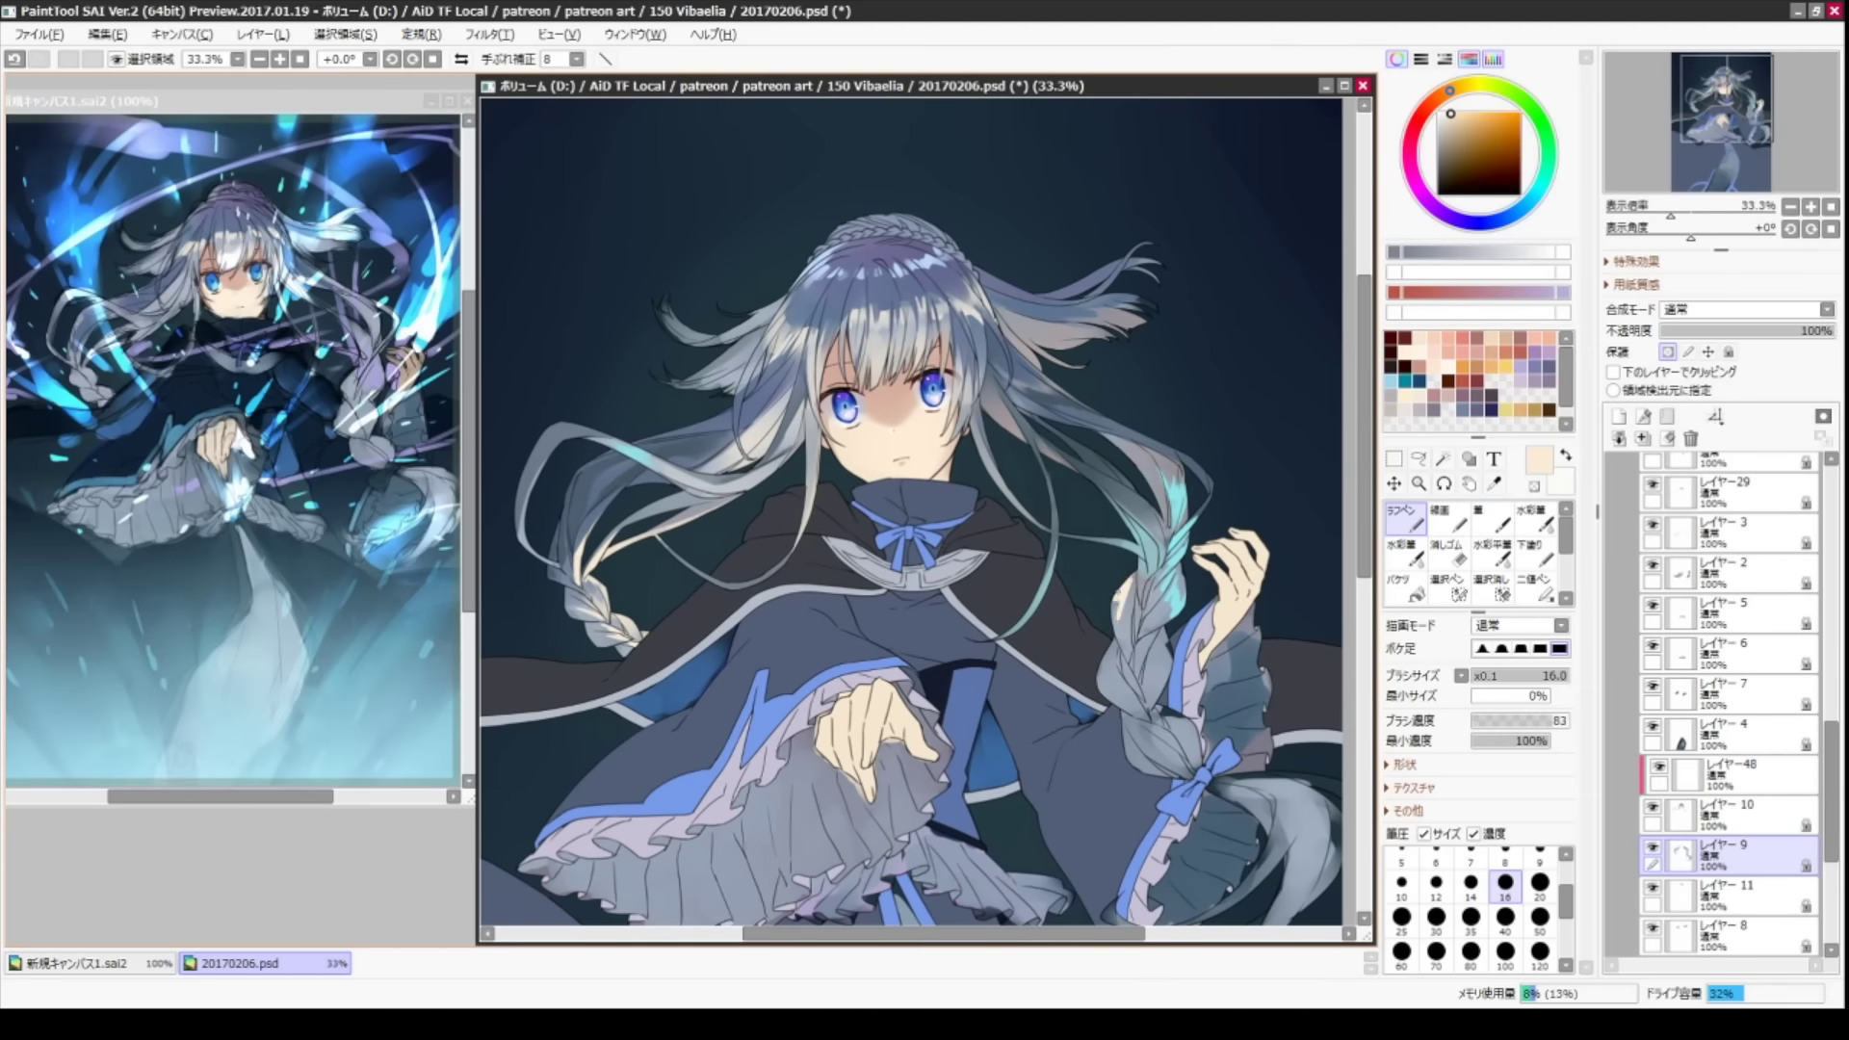
- Shade the long braid beside the raised hand with sampled blue-grey tones, undoing a stray stroke and blending at size 40
{"action": "left_click_drag", "start_coordinate": [1119, 606], "coordinate": [1084, 569]}
{"action": "left_click", "coordinate": [1084, 568], "text": "alt"}
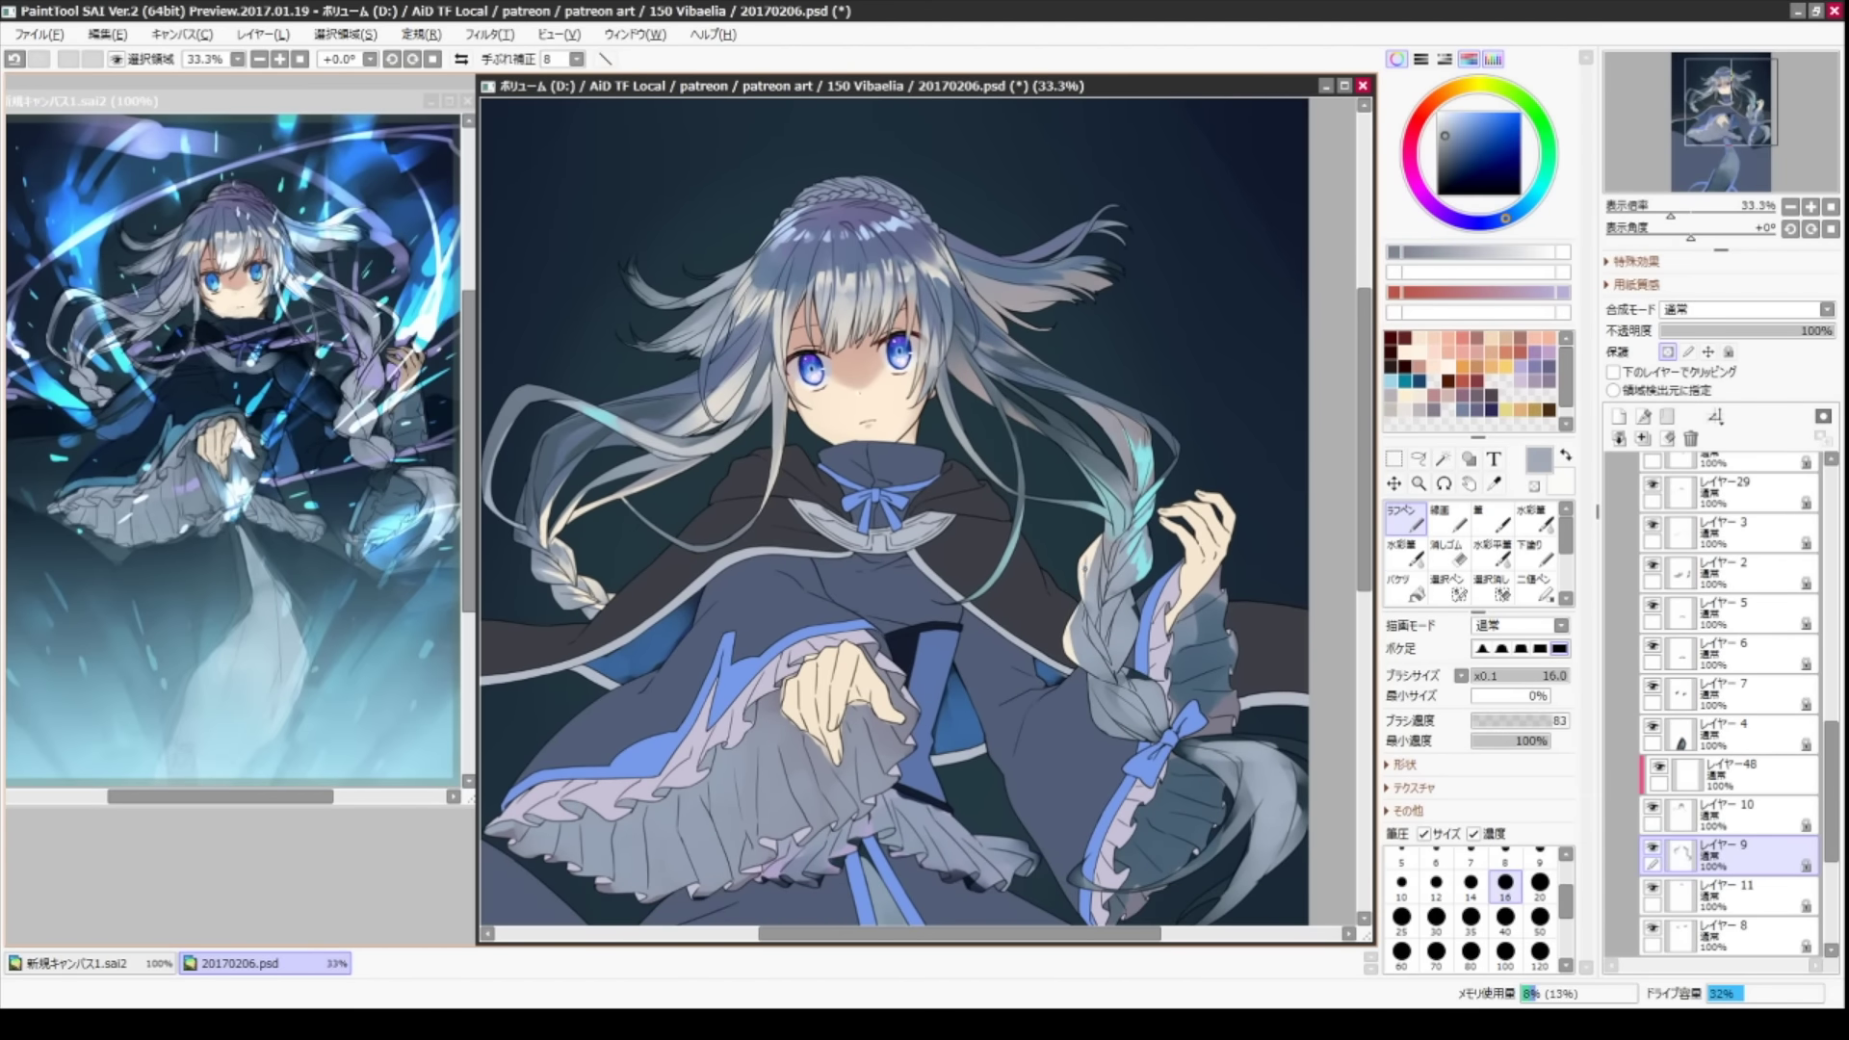
{"action": "left_click", "coordinate": [992, 342], "text": "alt"}
{"action": "key", "text": "ctrl+z"}
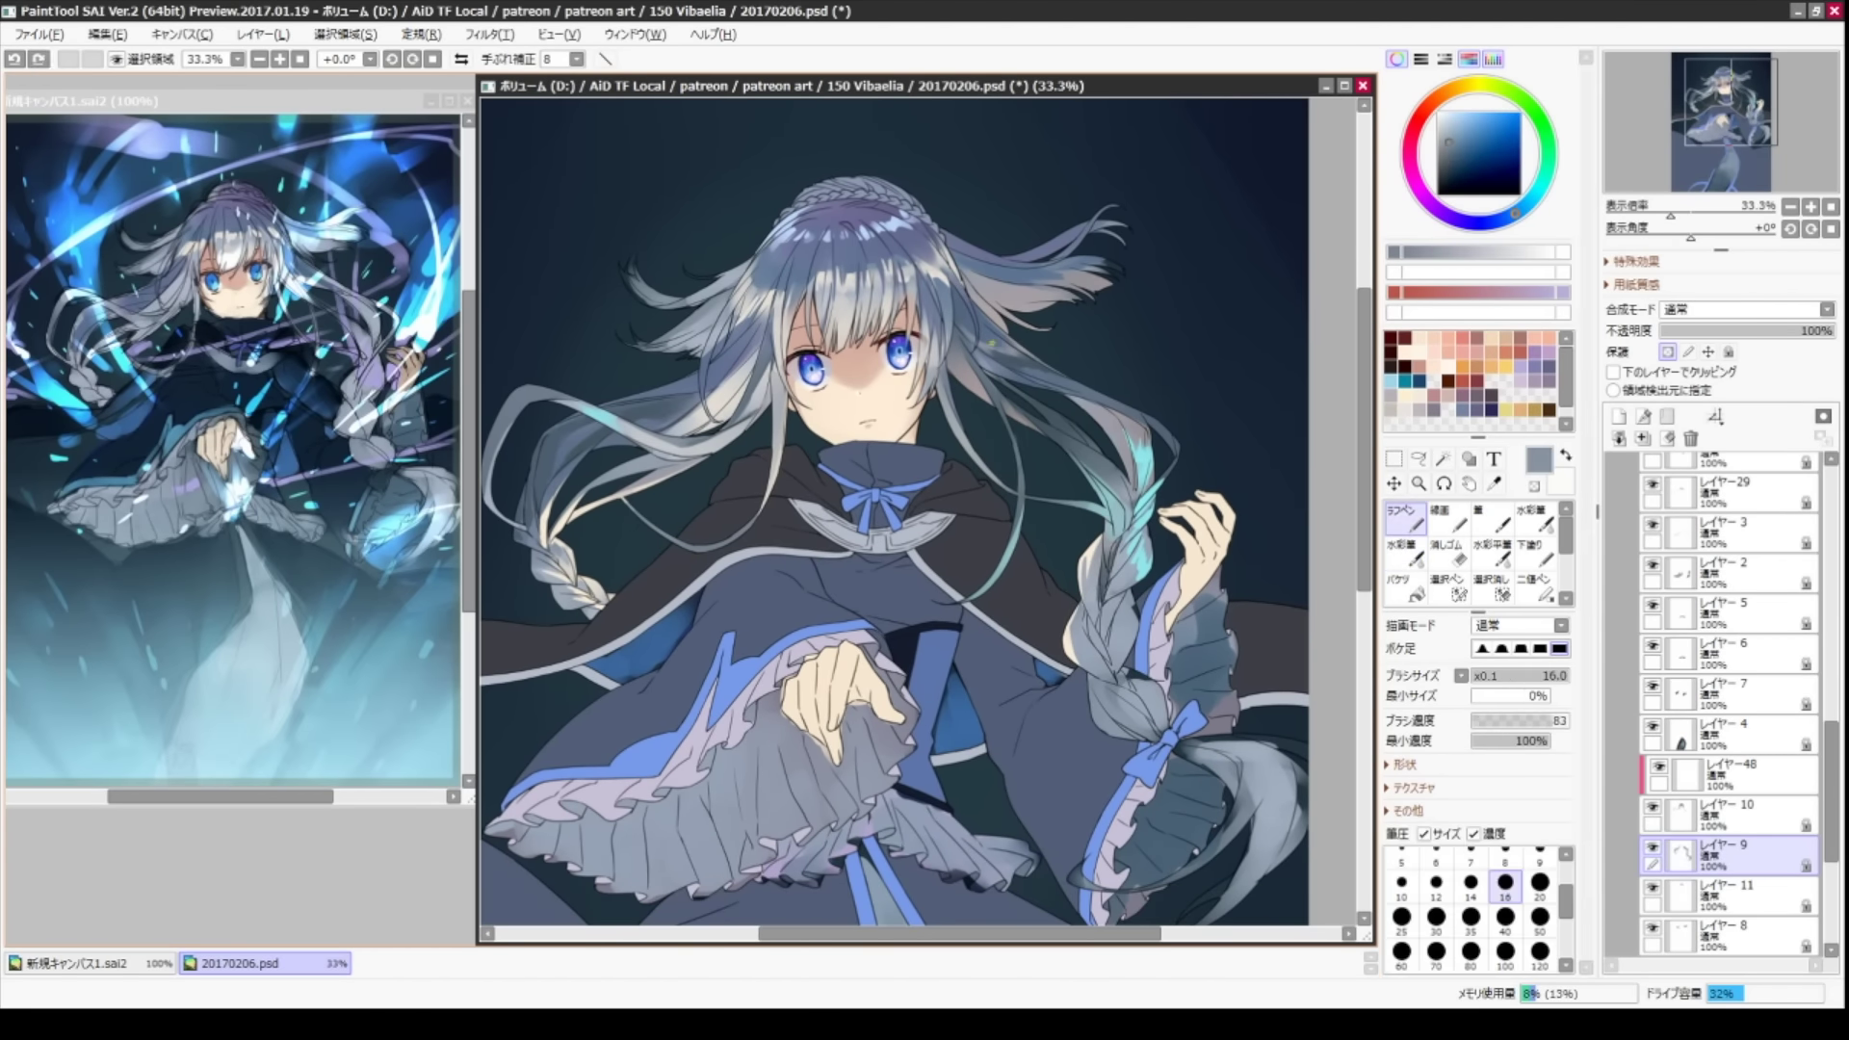
{"action": "key", "text": "c"}
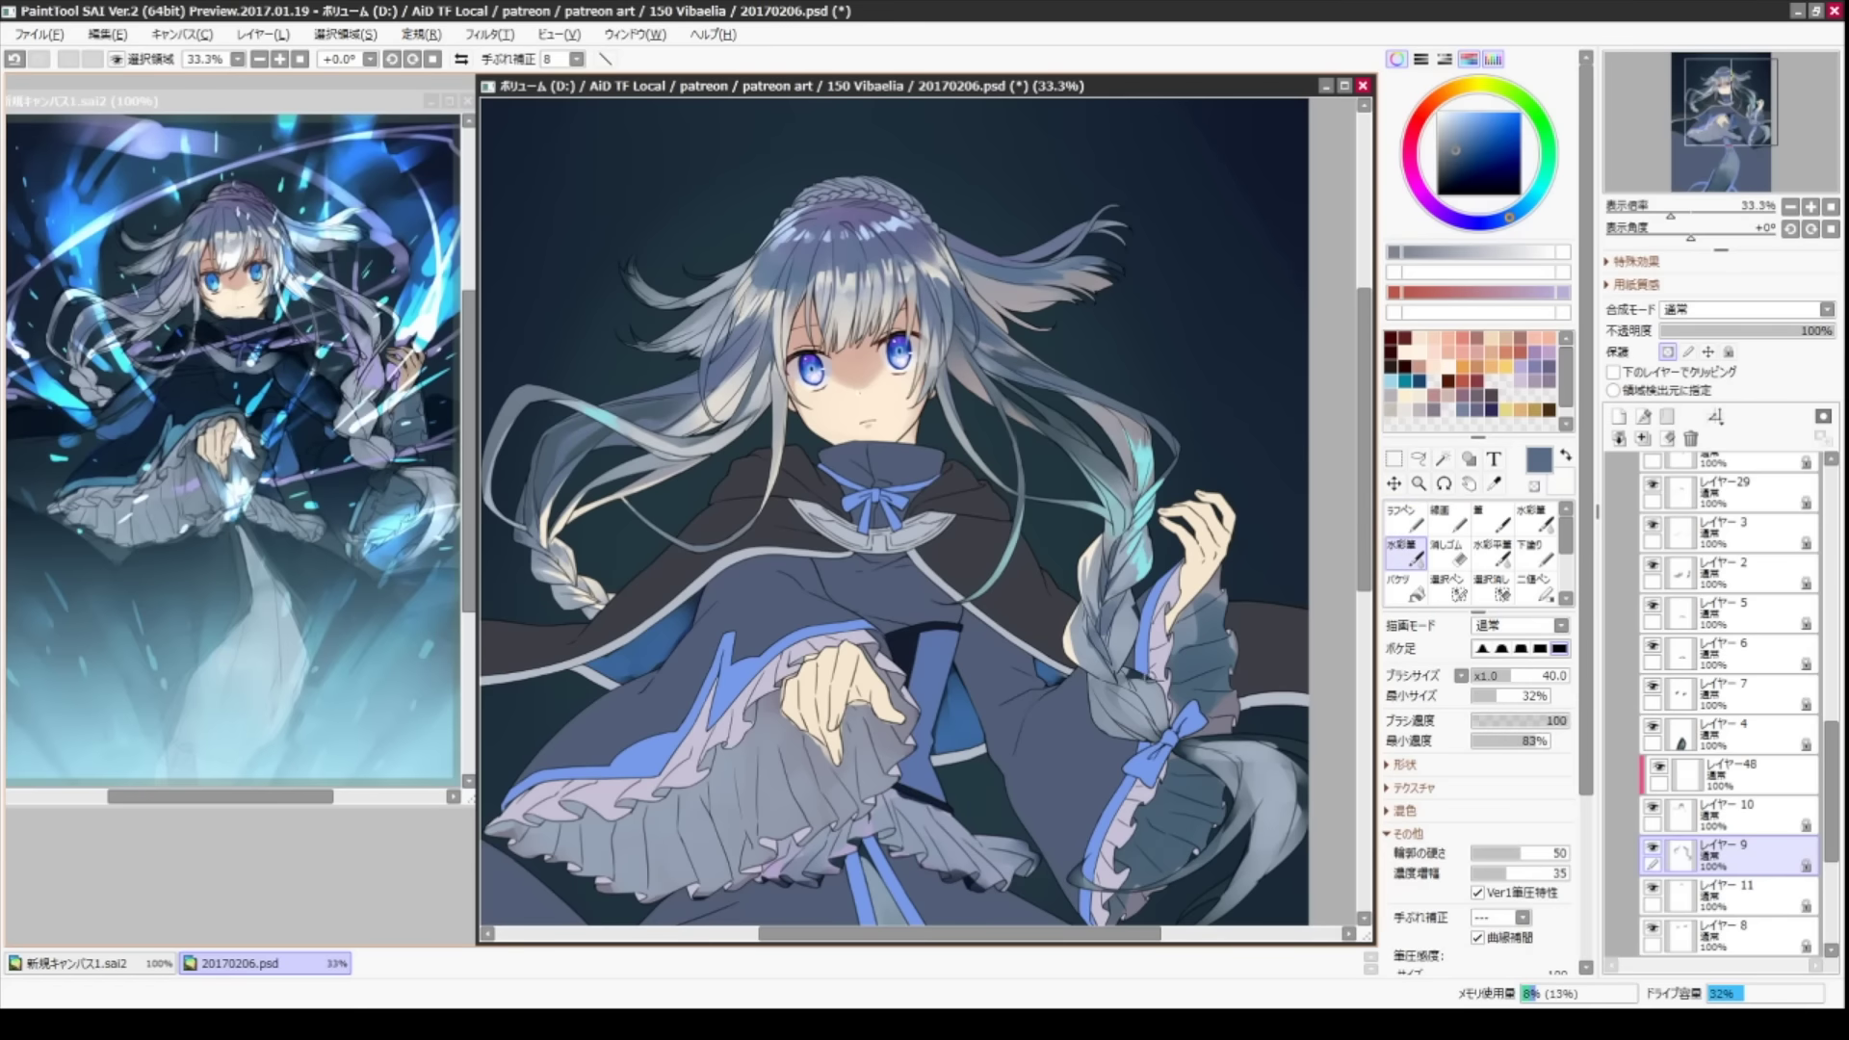
{"action": "left_click", "coordinate": [1144, 717], "text": "alt"}
{"action": "mouse_move", "coordinate": [1144, 718]}
{"action": "left_mouse_down"}
{"action": "mouse_move", "coordinate": [1119, 635]}
{"action": "mouse_move", "coordinate": [1110, 652]}
{"action": "mouse_move", "coordinate": [1163, 655]}
{"action": "left_mouse_up"}
- Extend sampled cyan reflected light down the long braid with the pen at sizes 16 and 14
{"action": "left_click", "coordinate": [1137, 462], "text": "alt"}
{"action": "key", "text": "b"}
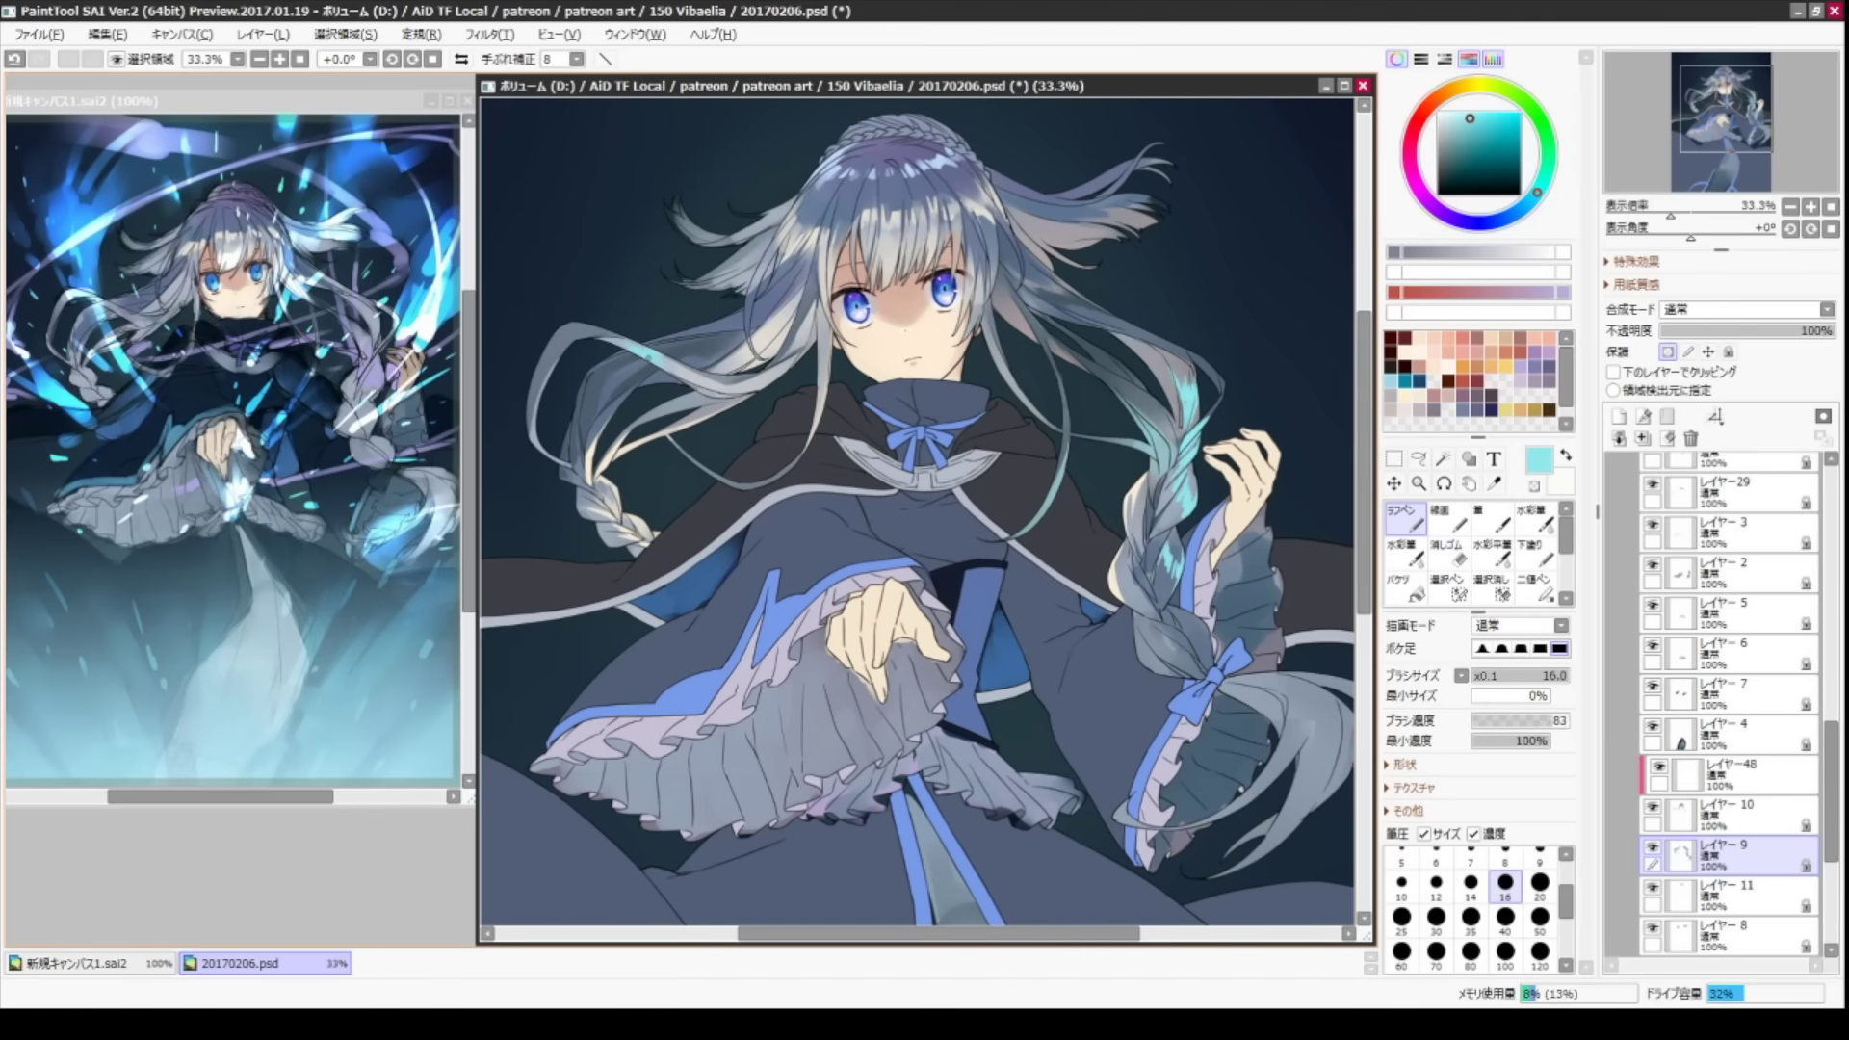
{"action": "key", "text": "bracketleft"}
{"action": "key", "text": "Down"}
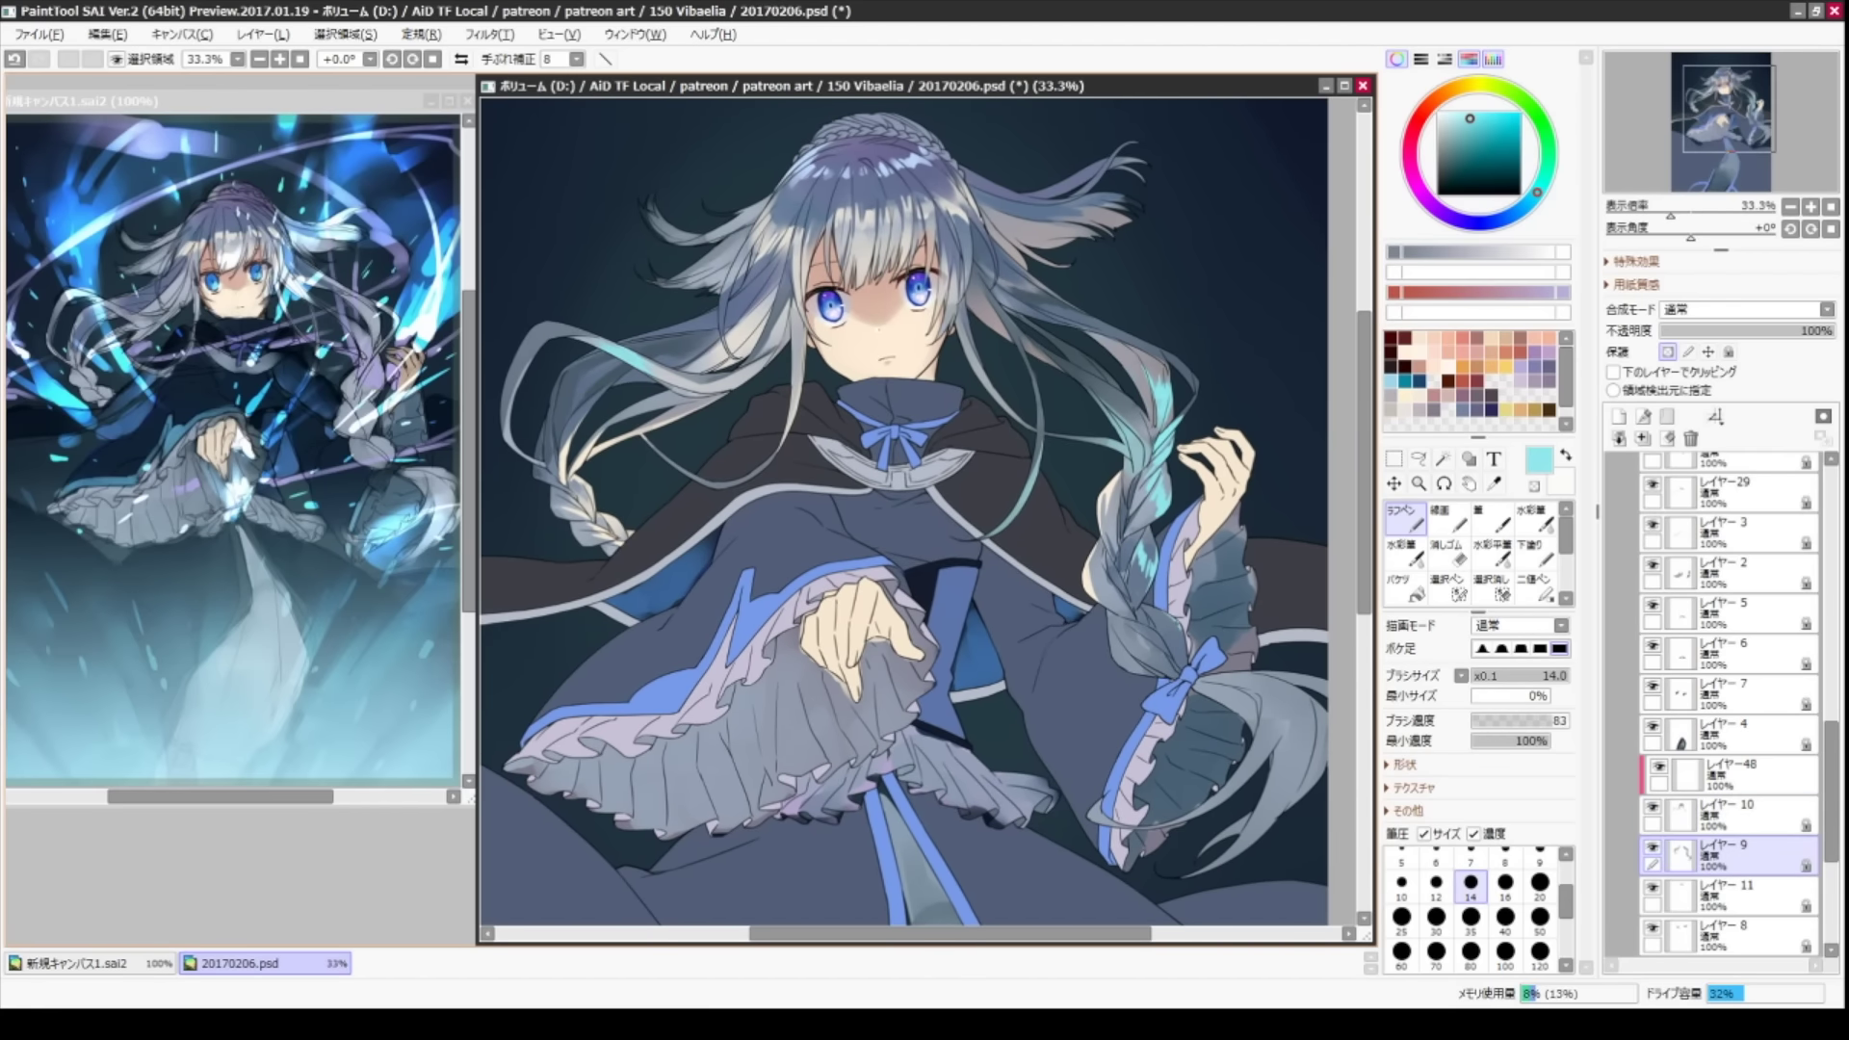
- Shade the loose hair end below the bow with slate blue at size 60 and light it with beige at size 70
{"action": "left_click", "coordinate": [1091, 524], "text": "alt"}
{"action": "key", "text": "bracketright"}
{"action": "key", "text": "bracketright"}
{"action": "key", "text": "bracketright"}
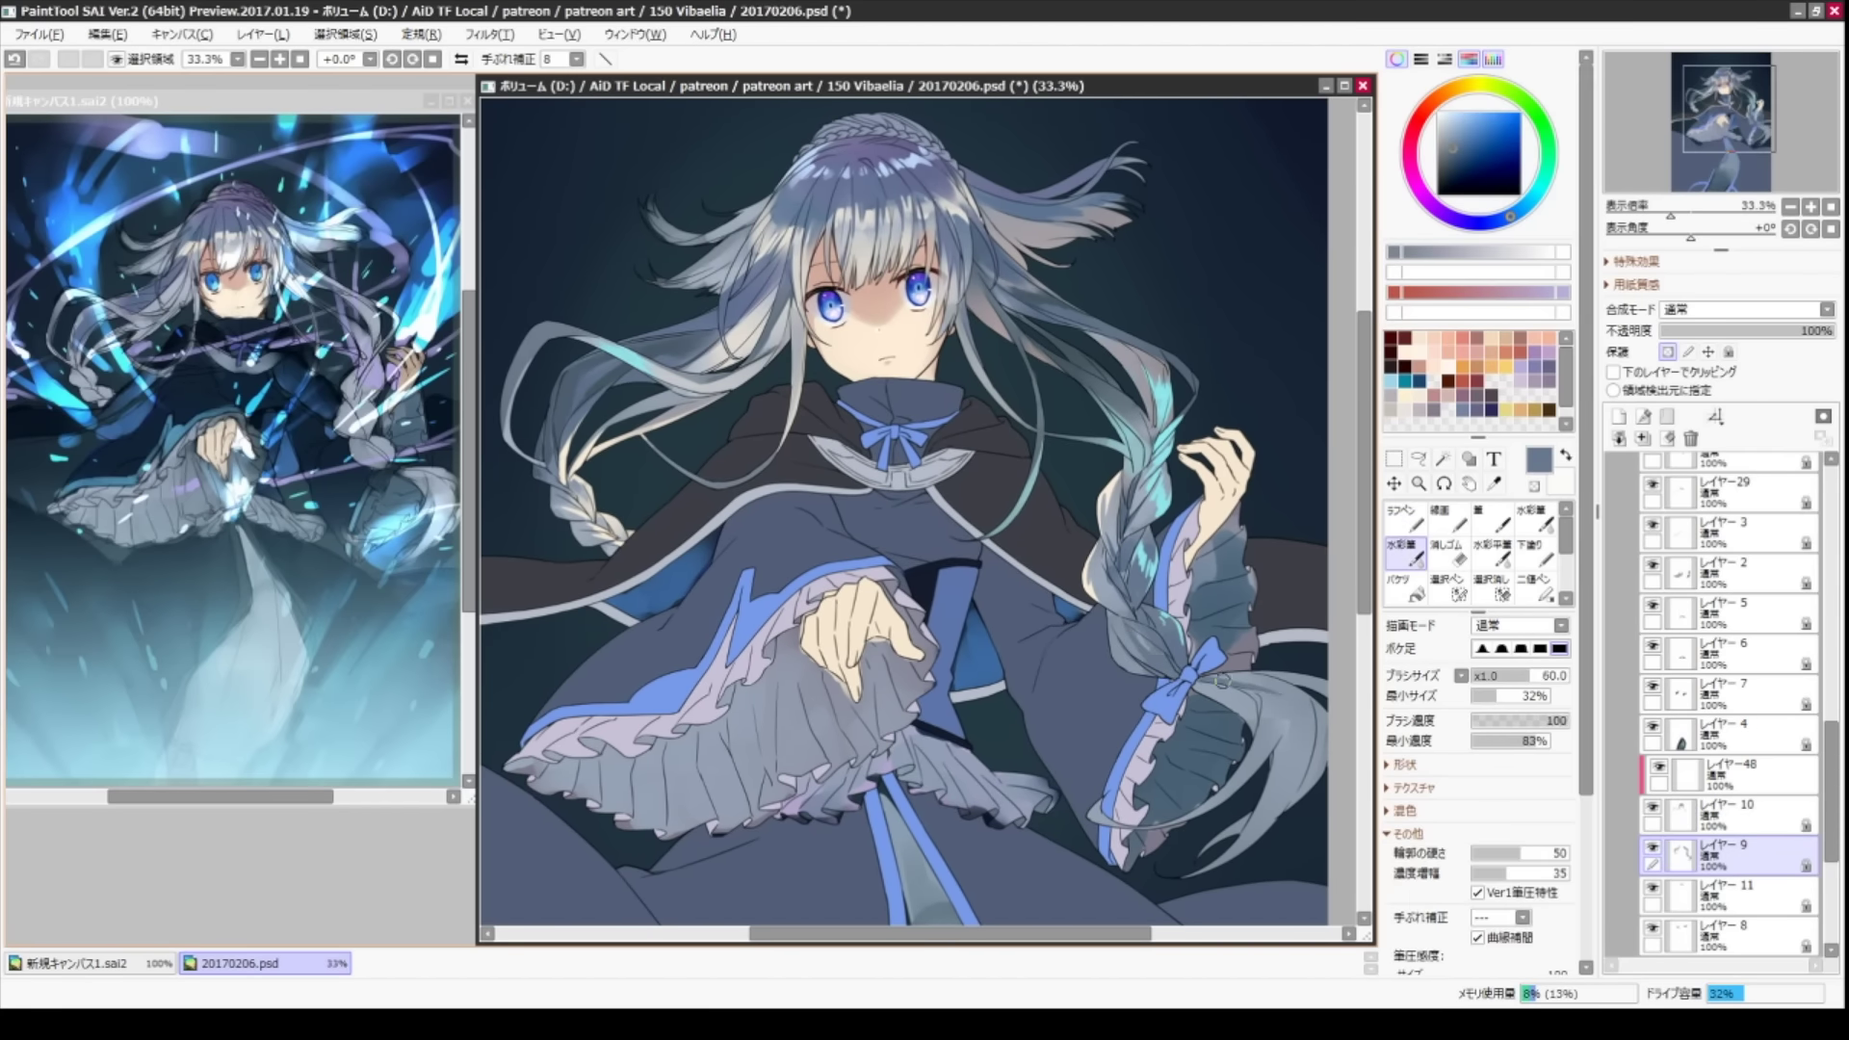
{"action": "key", "text": "x"}
{"action": "key", "text": "bracketright"}
{"action": "key", "text": "bracketright"}
{"action": "key", "text": "bracketright"}
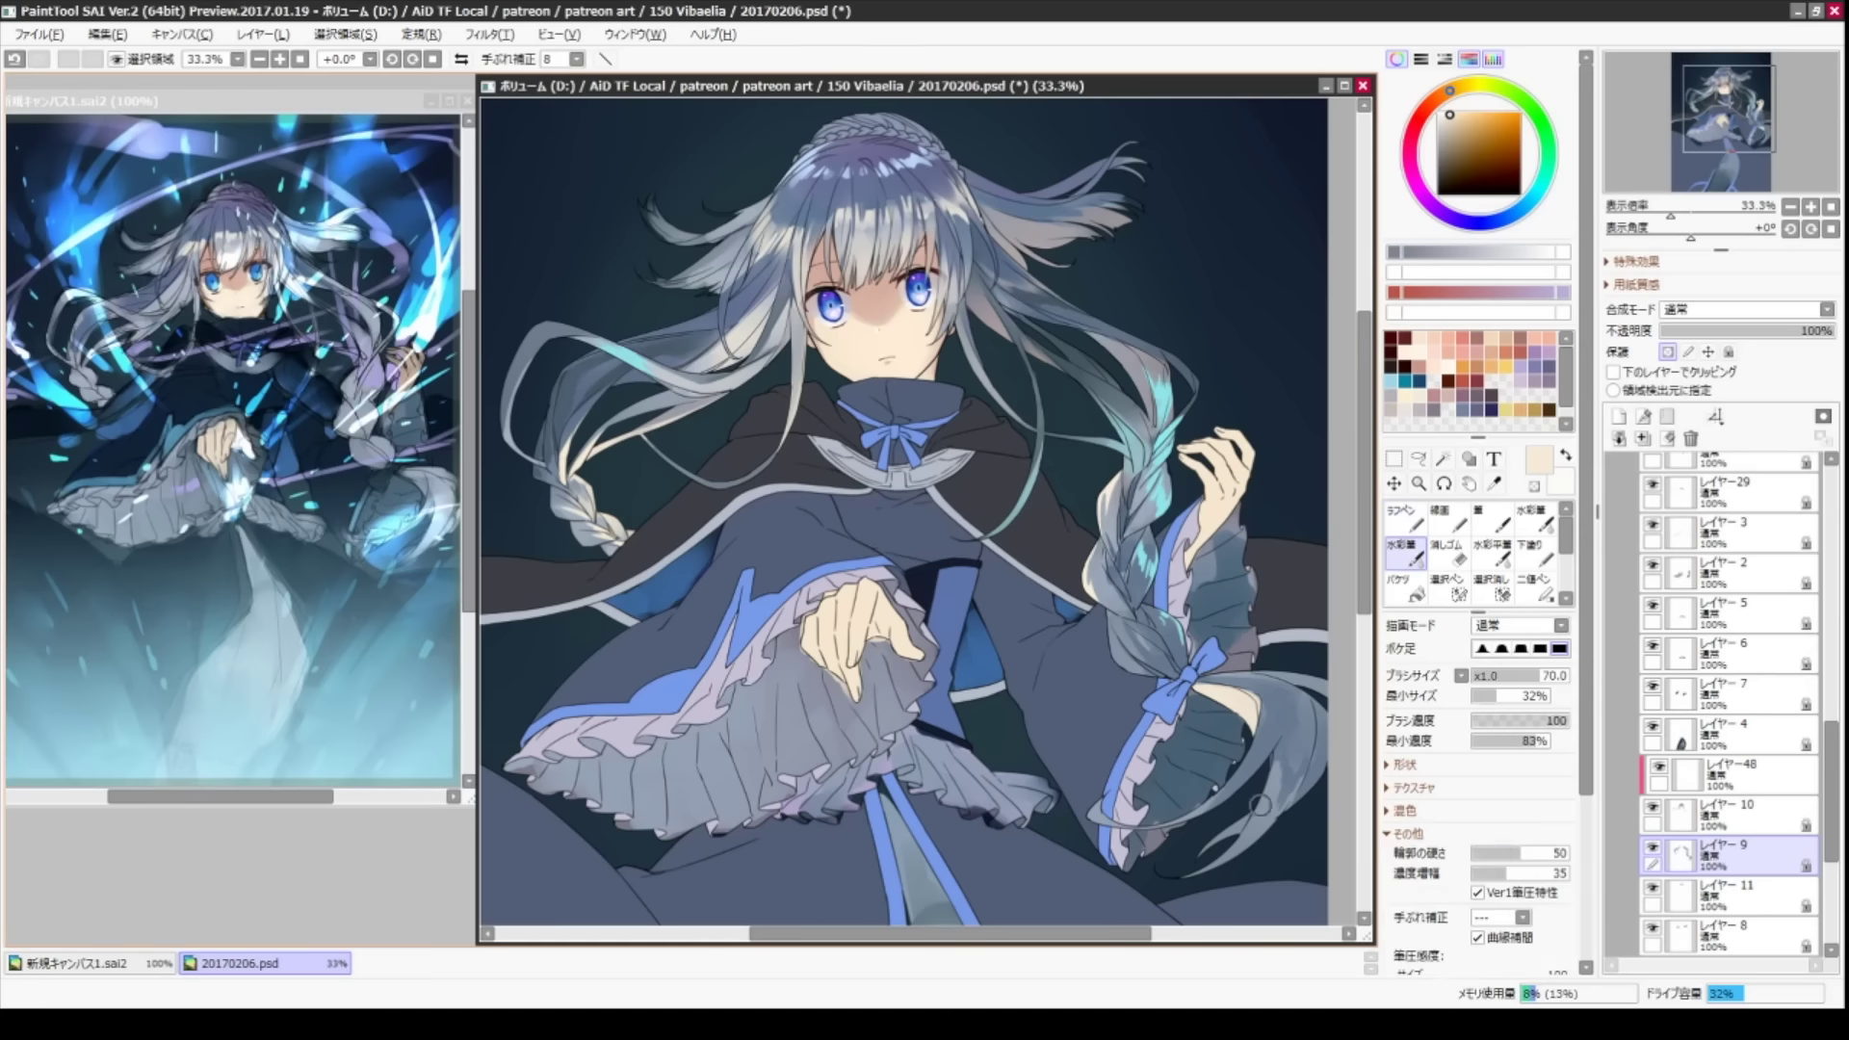
{"action": "key", "text": "bracketleft"}
{"action": "key", "text": "bracketleft"}
{"action": "key", "text": "bracketleft"}
{"action": "key", "text": "x"}
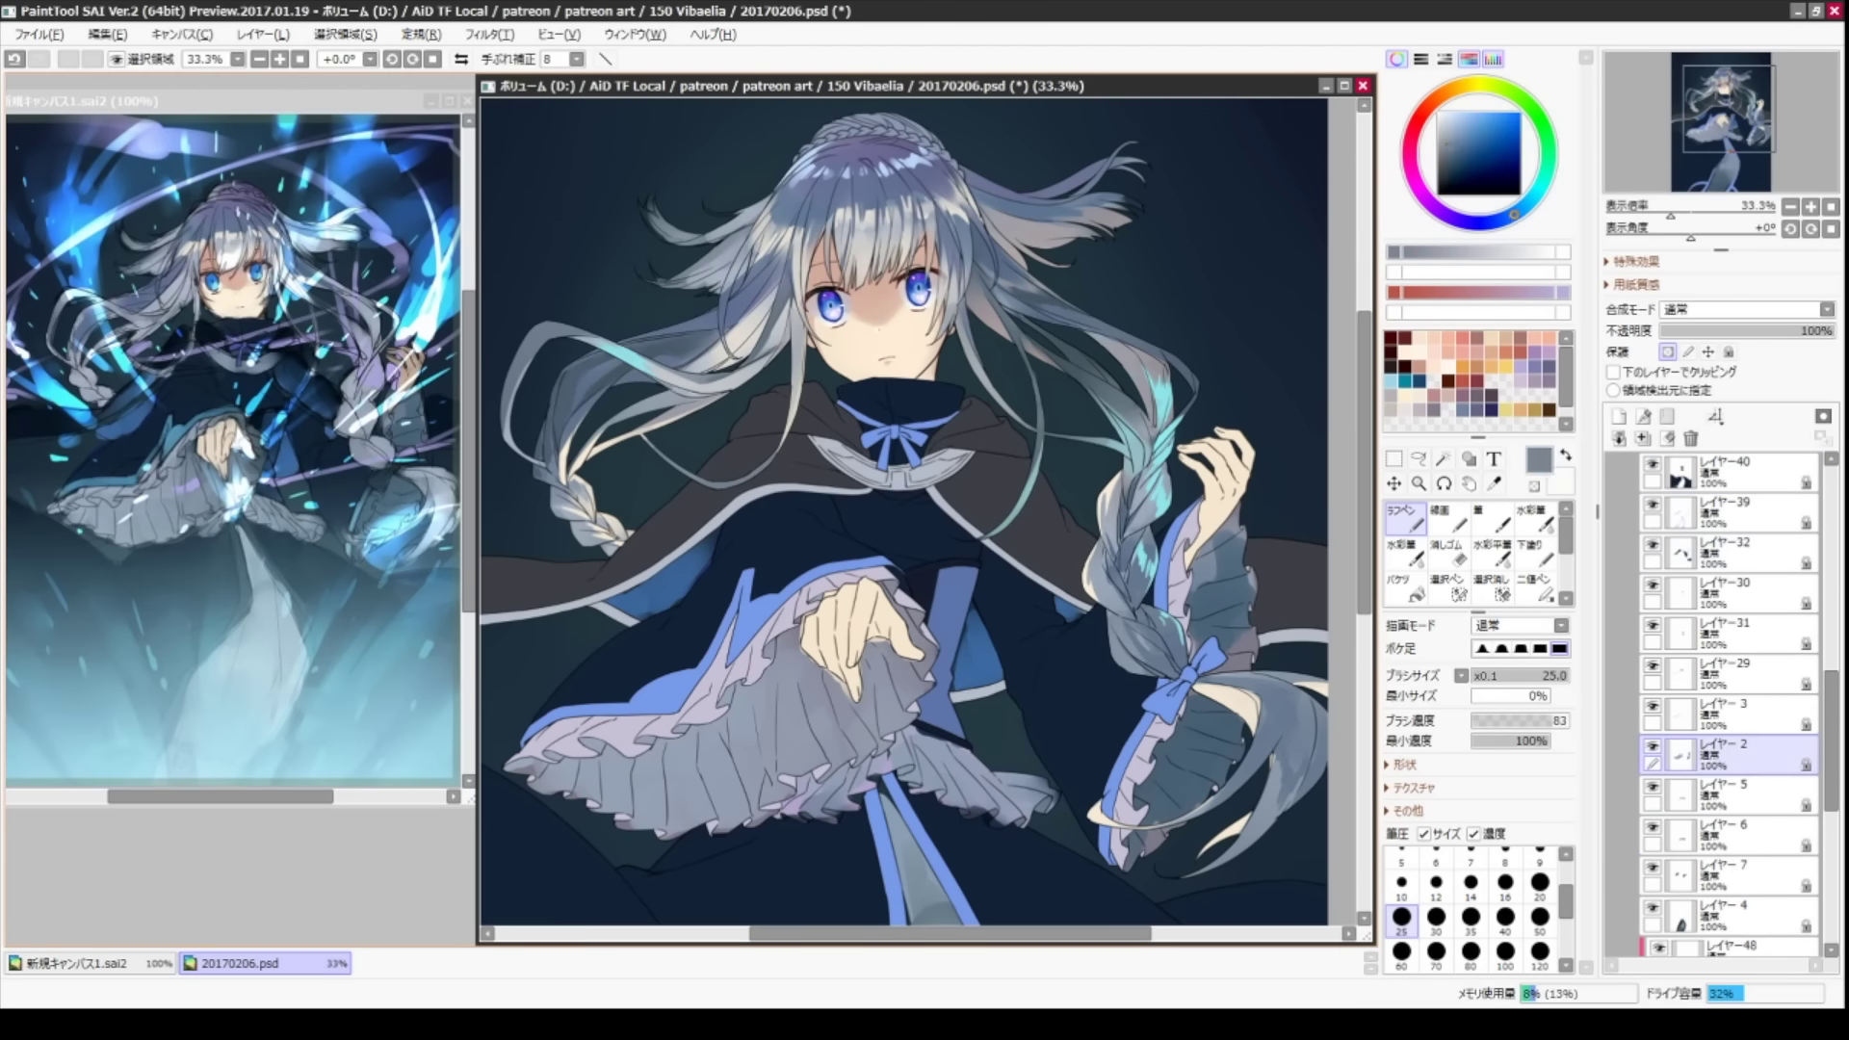
- Shade the ruffles around the lowered hand with sampled blue-grey at brush size 120 on layers 2 and 3
{"action": "key", "text": "bracketright"}
{"action": "key", "text": "bracketright"}
{"action": "key", "text": "bracketright"}
{"action": "key", "text": "bracketright"}
{"action": "key", "text": "bracketright"}
{"action": "key", "text": "bracketright"}
{"action": "key", "text": "bracketright"}
{"action": "key", "text": "bracketright"}
{"action": "key", "text": "bracketright"}
{"action": "key", "text": "bracketright"}
{"action": "key", "text": "bracketright"}
{"action": "left_click", "coordinate": [872, 680], "text": "alt"}
{"action": "key", "text": "w"}
{"action": "left_click", "coordinate": [691, 751], "text": "ctrl+shift"}
{"action": "left_click", "coordinate": [706, 419], "text": "alt"}
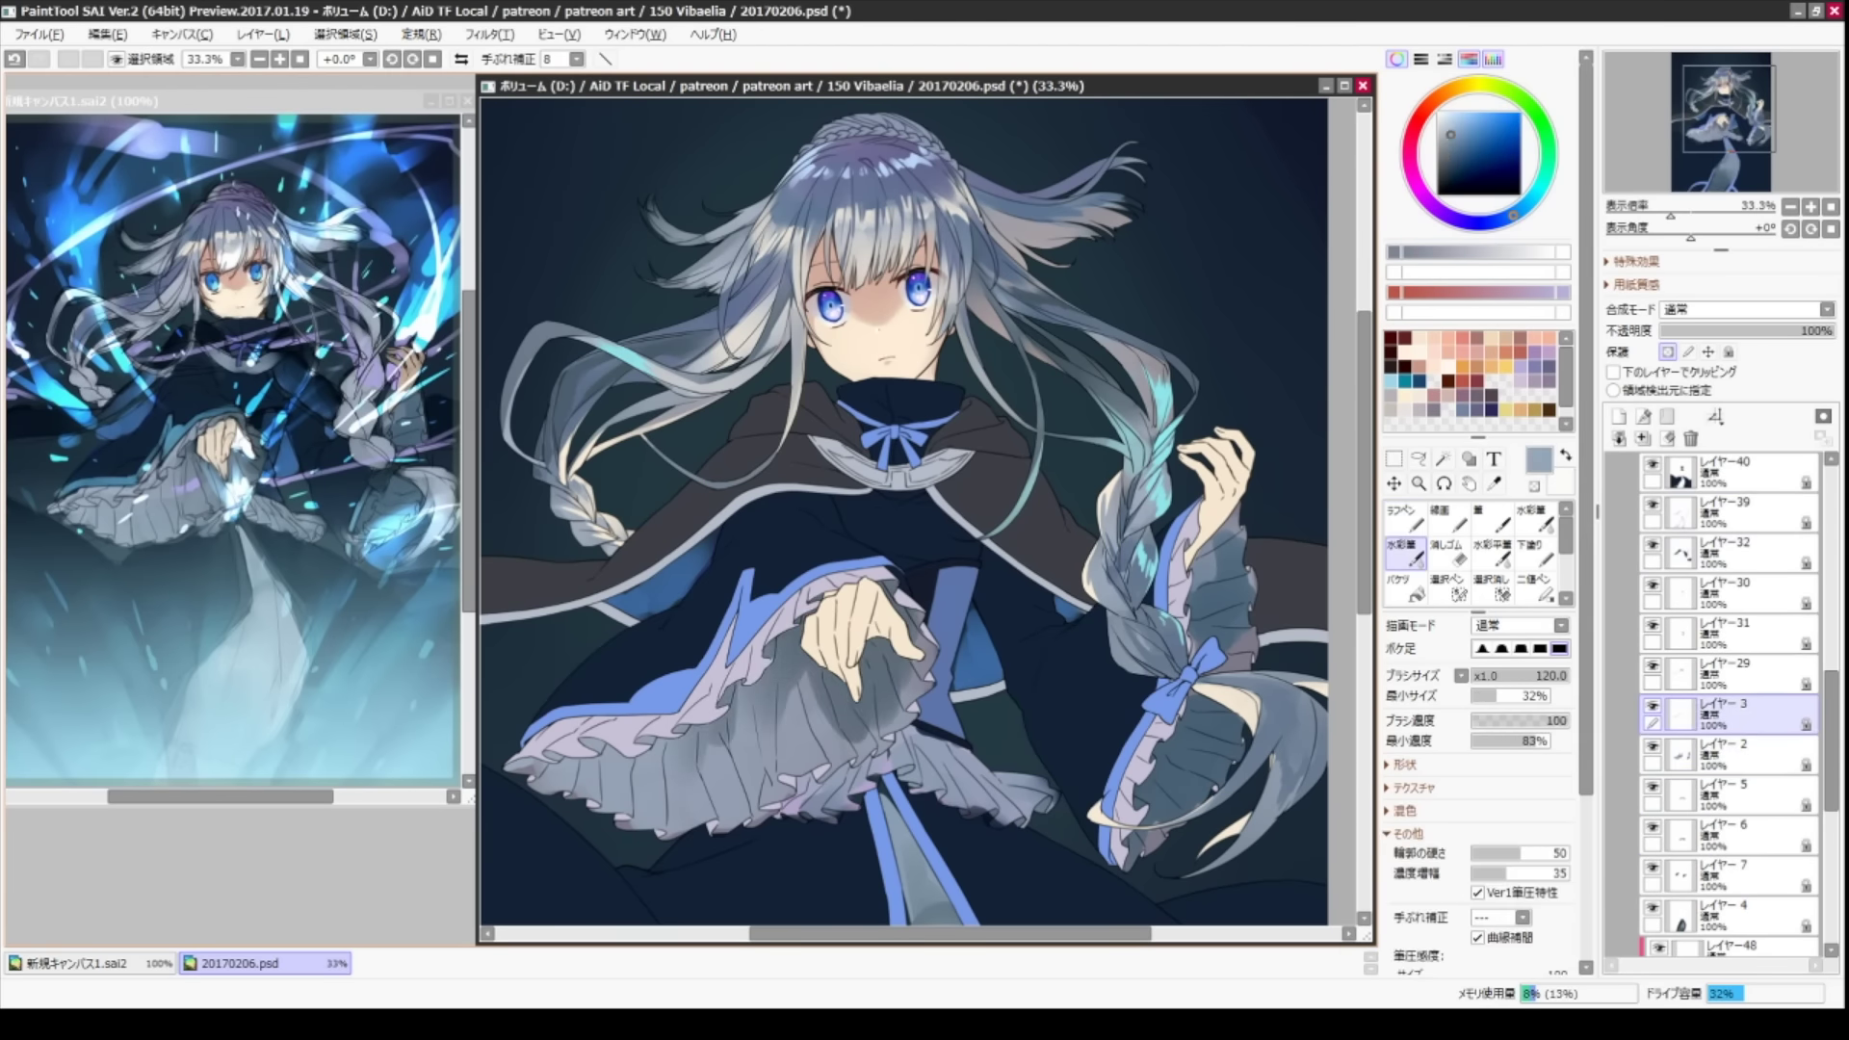
- Shade the ruffled cuff below the raised hand on layer 2 with dark slate blue at brush size 120
{"action": "scroll", "coordinate": [1204, 717], "scroll_direction": "down", "scroll_amount": 1}
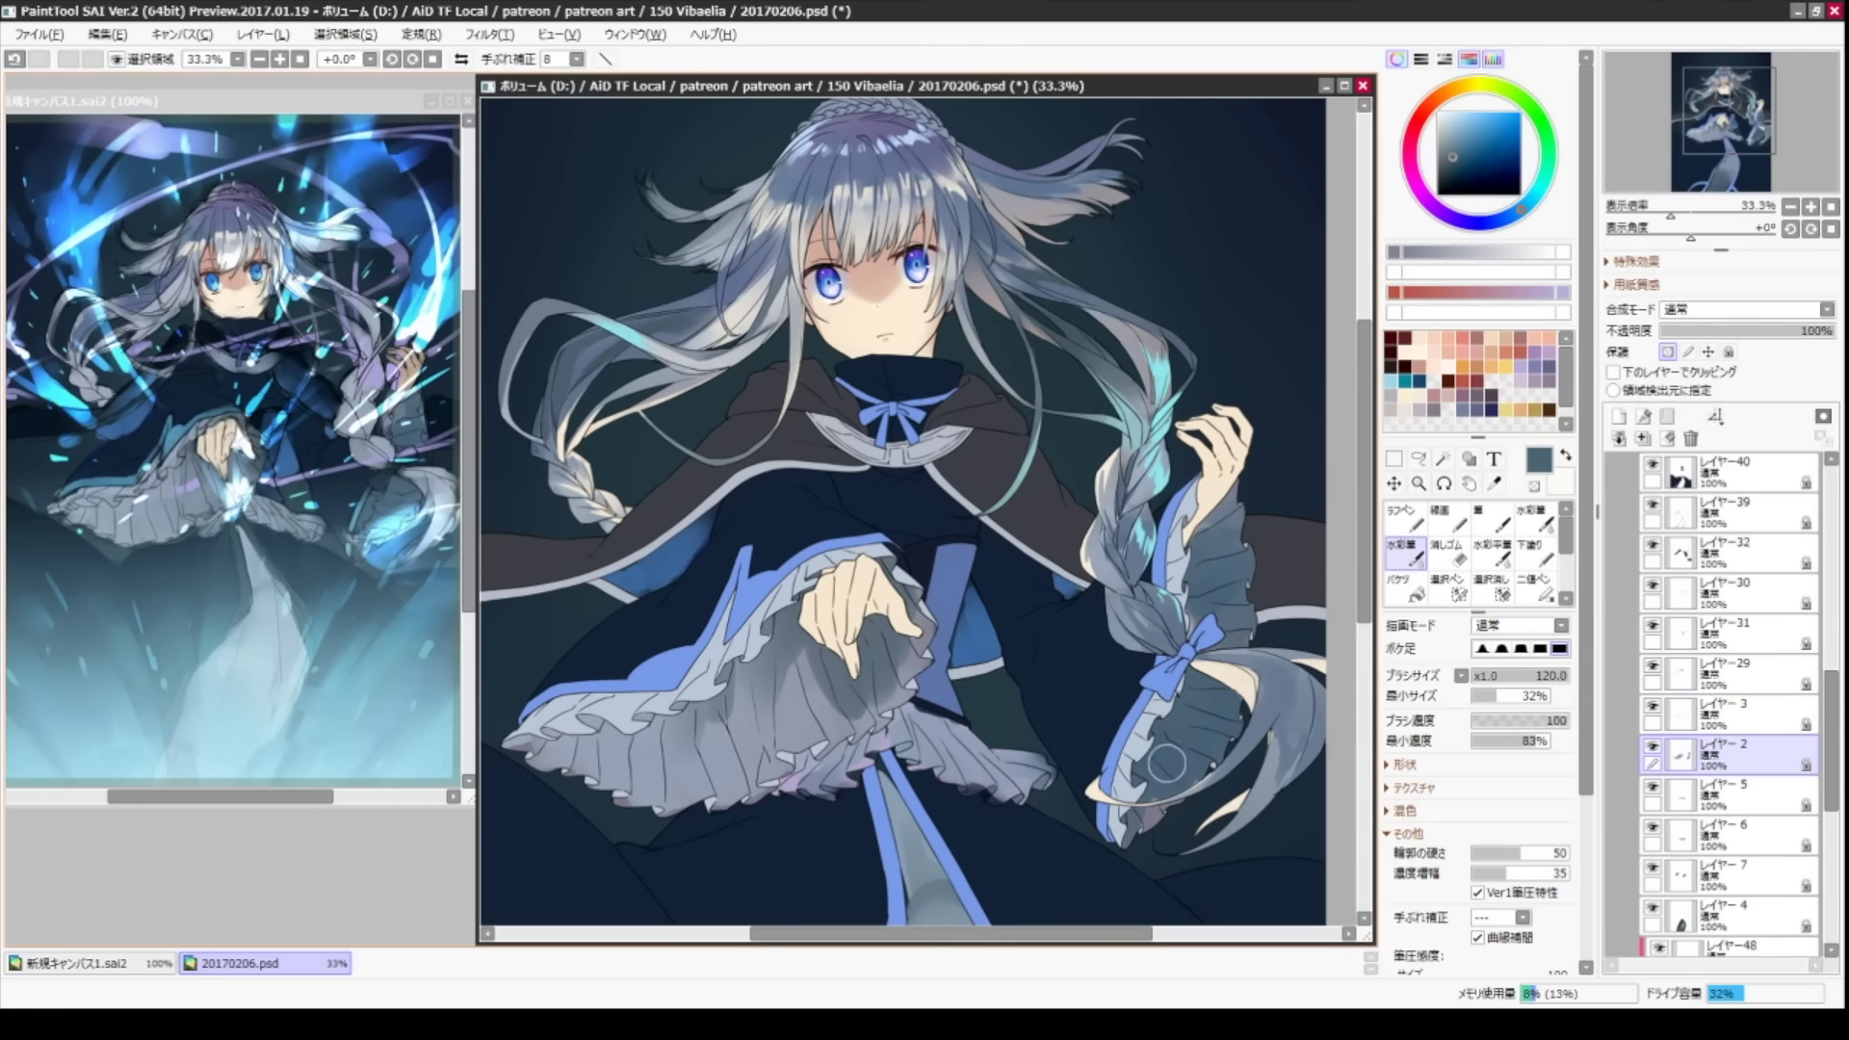
{"action": "left_click", "coordinate": [1242, 723], "text": "ctrl+shift"}
{"action": "scroll", "coordinate": [1243, 723], "scroll_direction": "up", "scroll_amount": 1}
{"action": "left_click", "coordinate": [1247, 724], "text": "alt"}
- Draw dark folds and sampled blue highlights on the navy cape on layer 41 with the size 20 pen
{"action": "scroll", "coordinate": [1242, 722], "scroll_direction": "up", "scroll_amount": 1}
{"action": "key", "text": "n"}
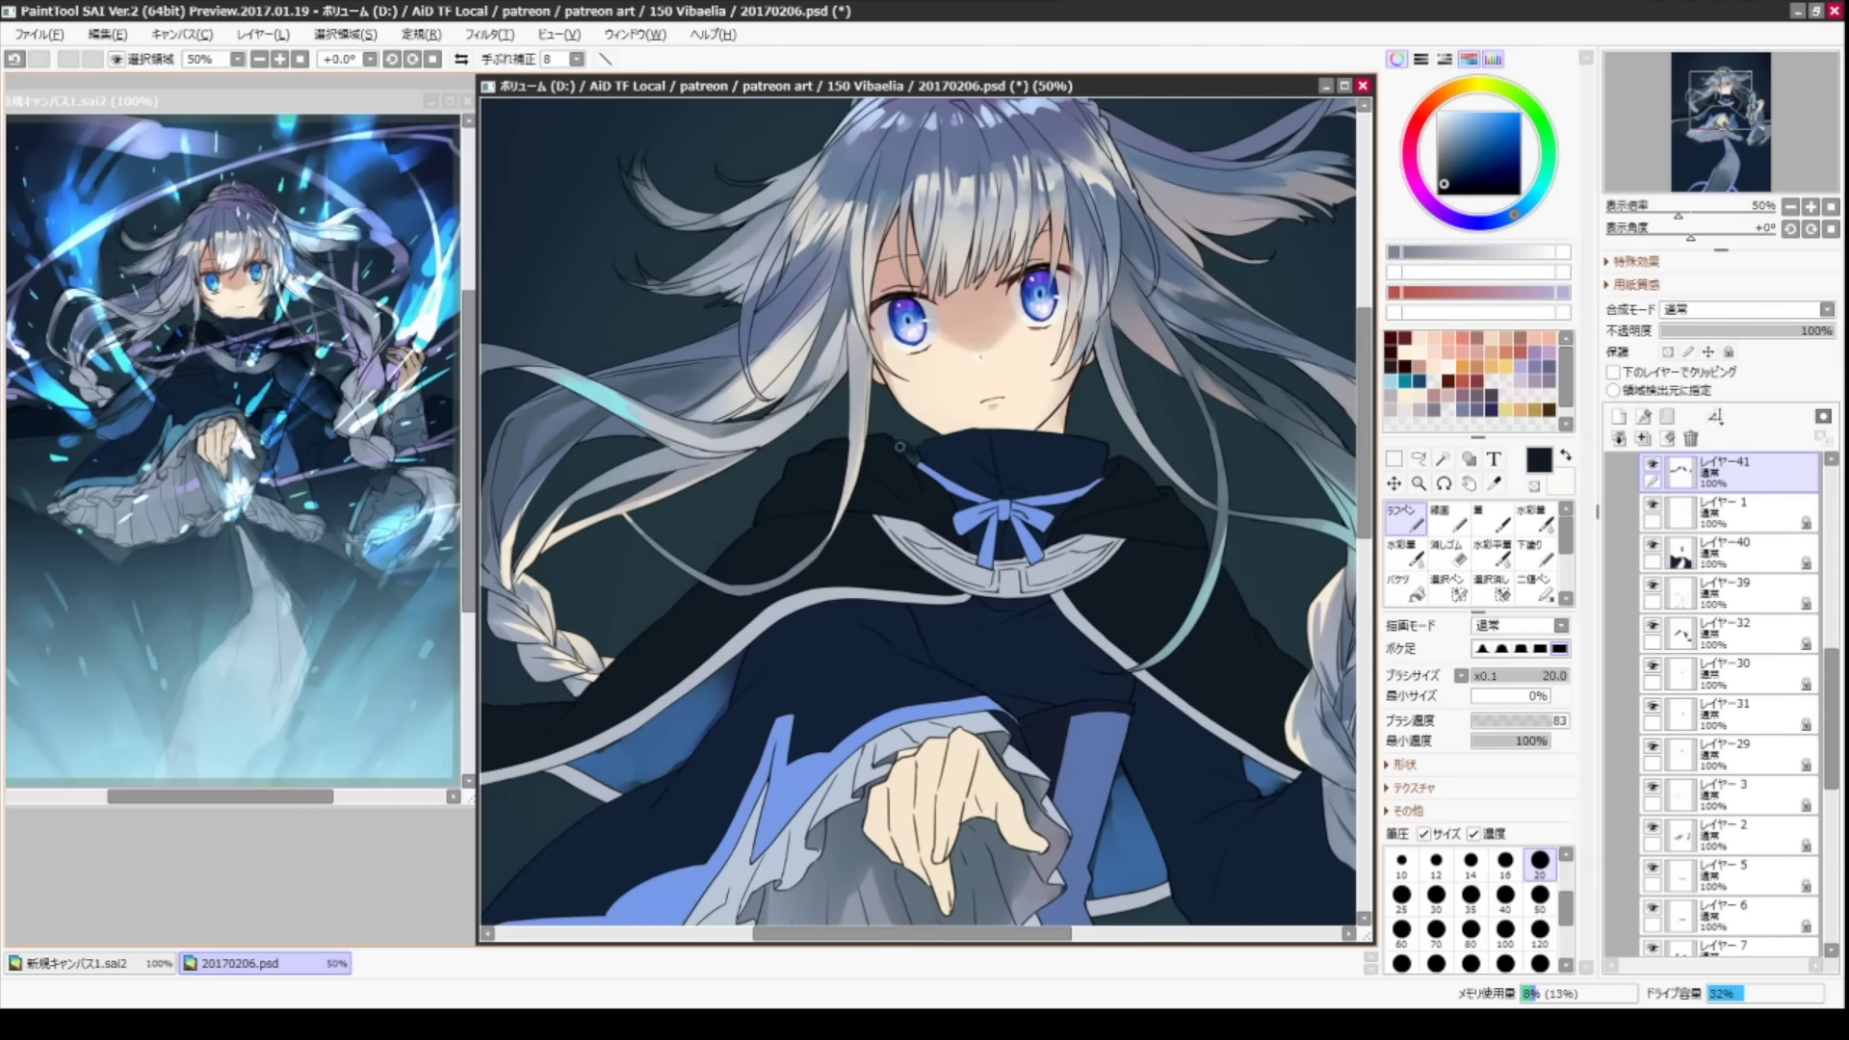
{"action": "key", "text": "w"}
{"action": "scroll", "coordinate": [898, 440], "scroll_direction": "down", "scroll_amount": 2}
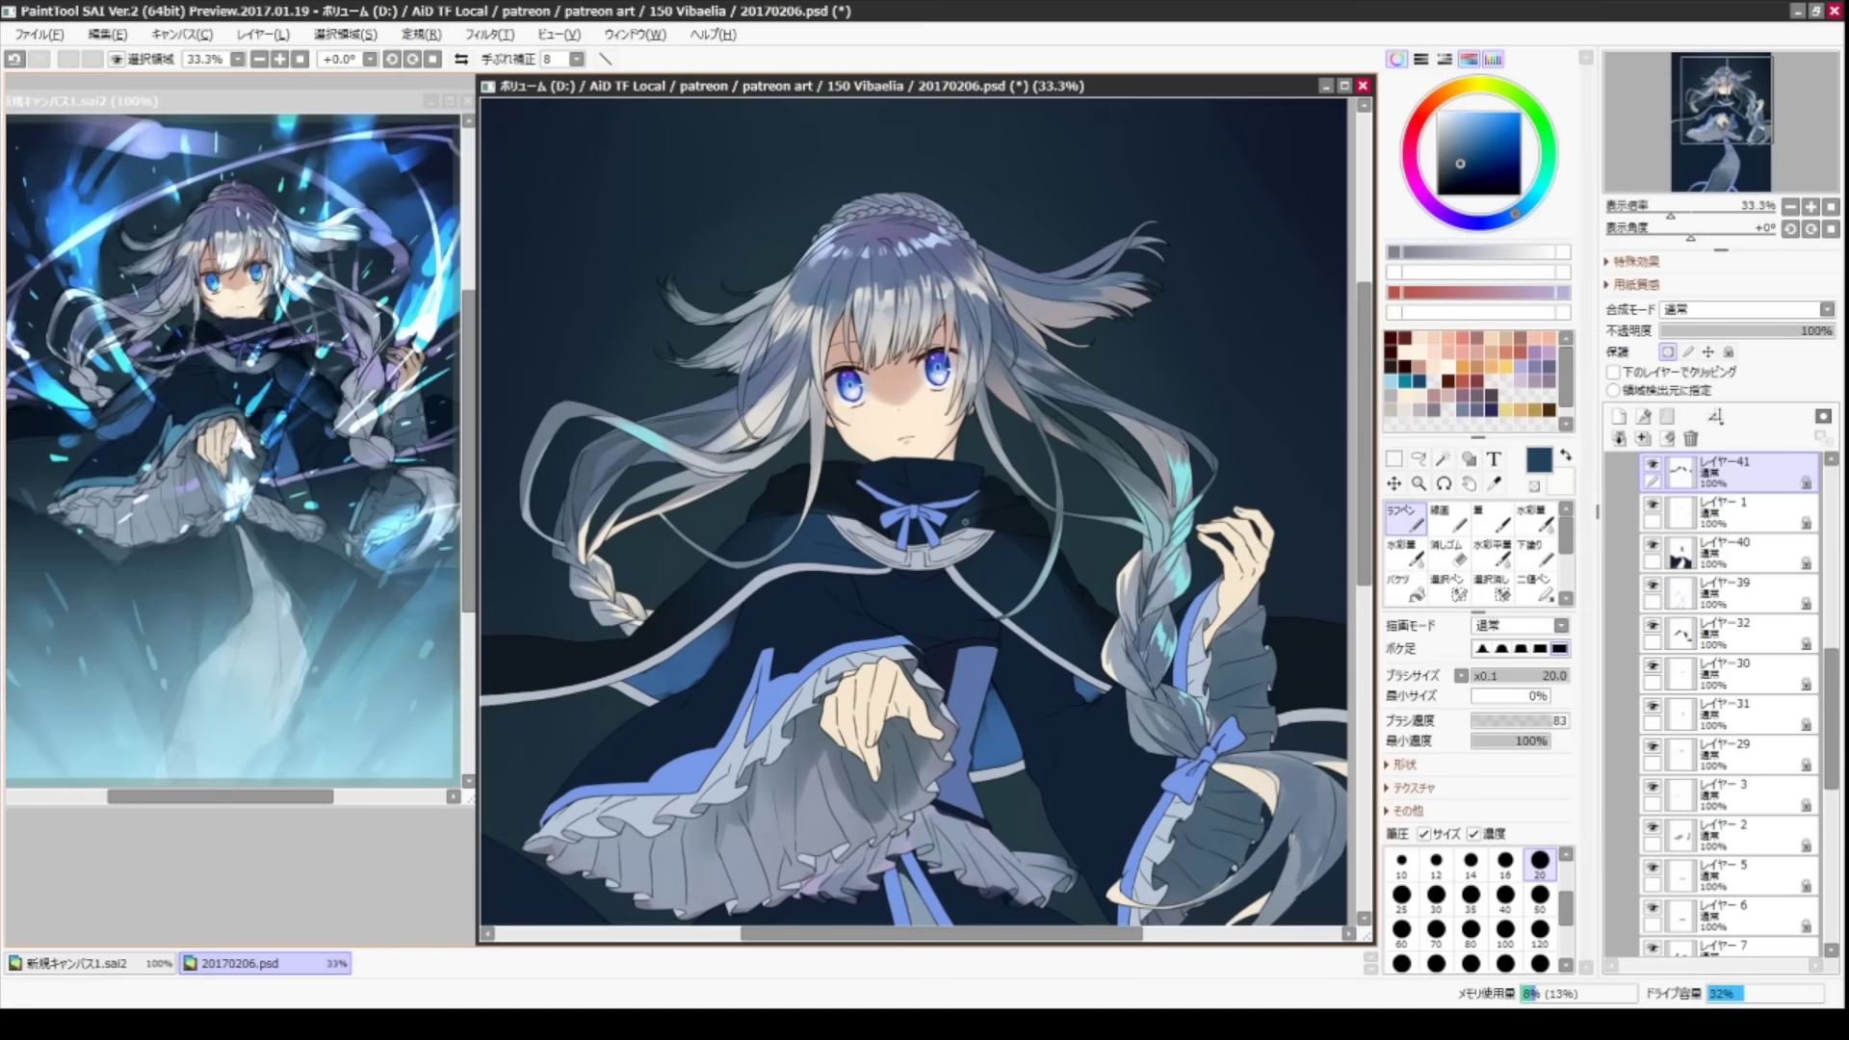
{"action": "scroll", "coordinate": [980, 525], "scroll_direction": "up", "scroll_amount": 1}
{"action": "left_click", "coordinate": [767, 476], "text": "alt"}
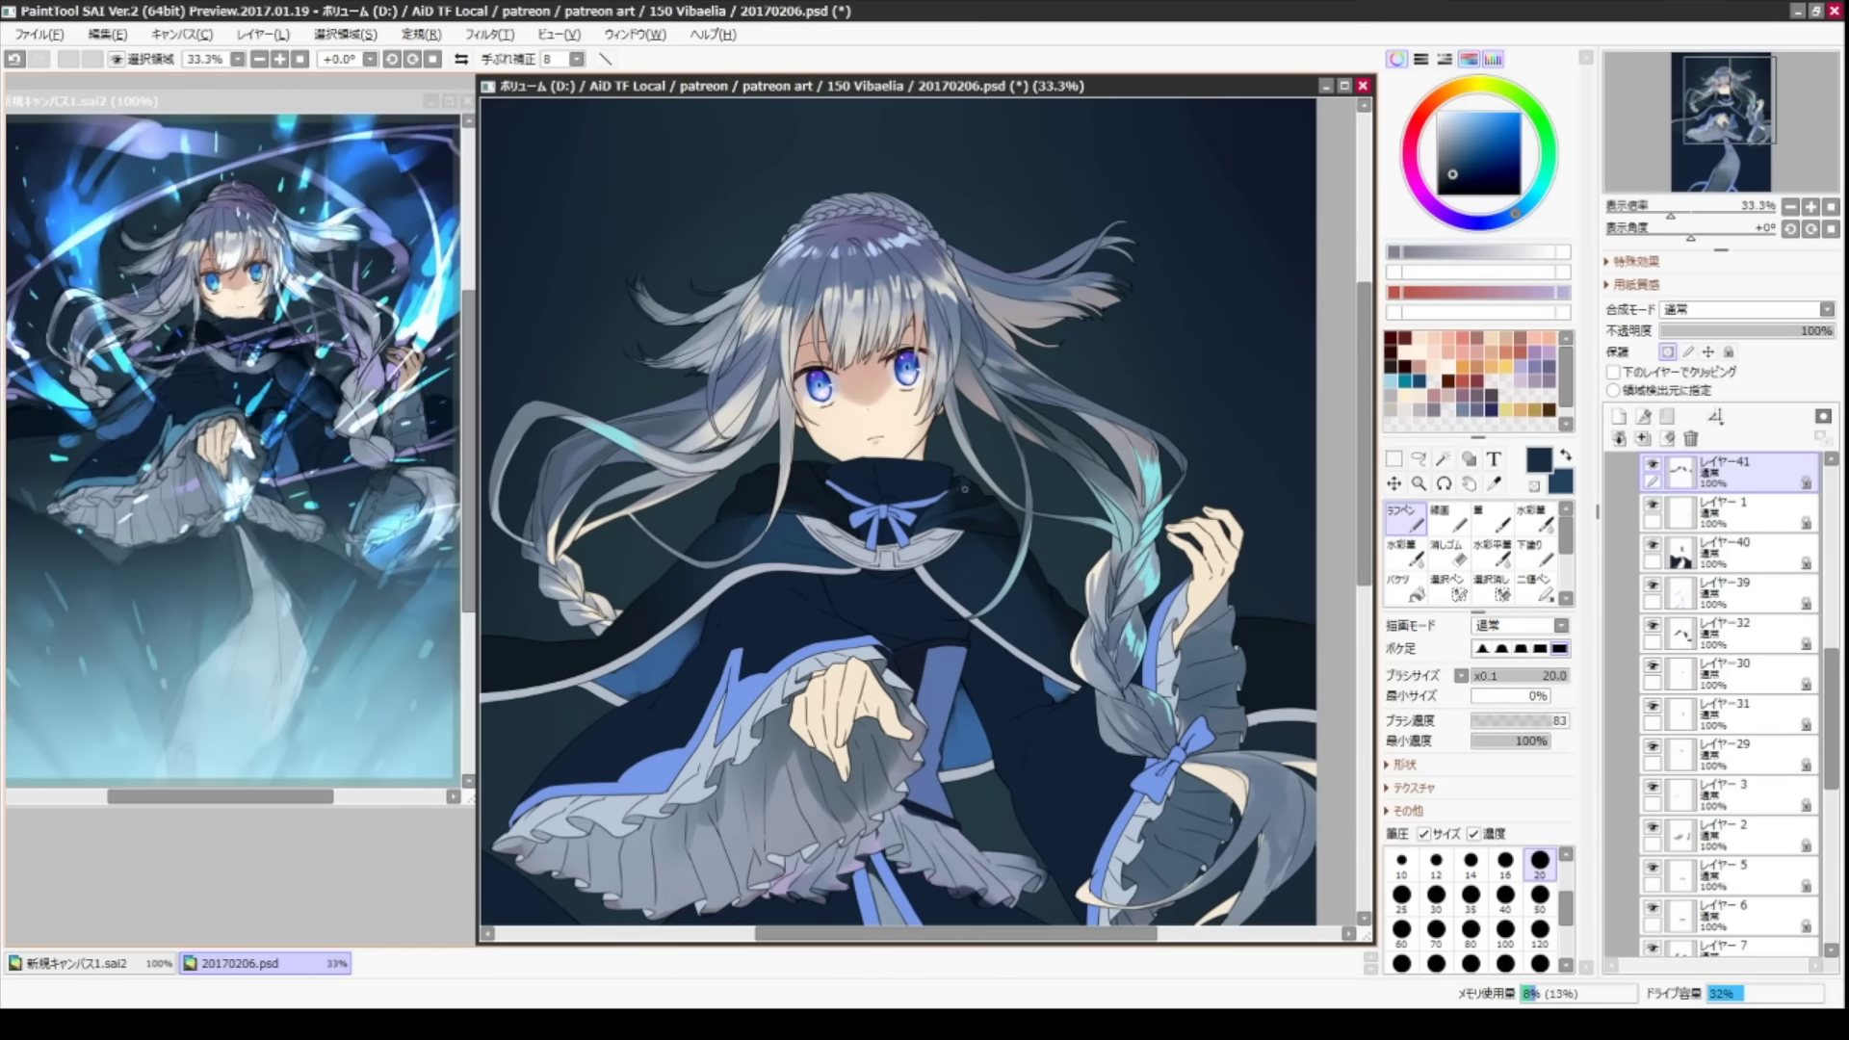
{"action": "left_click_drag", "start_coordinate": [780, 457], "coordinate": [949, 447]}
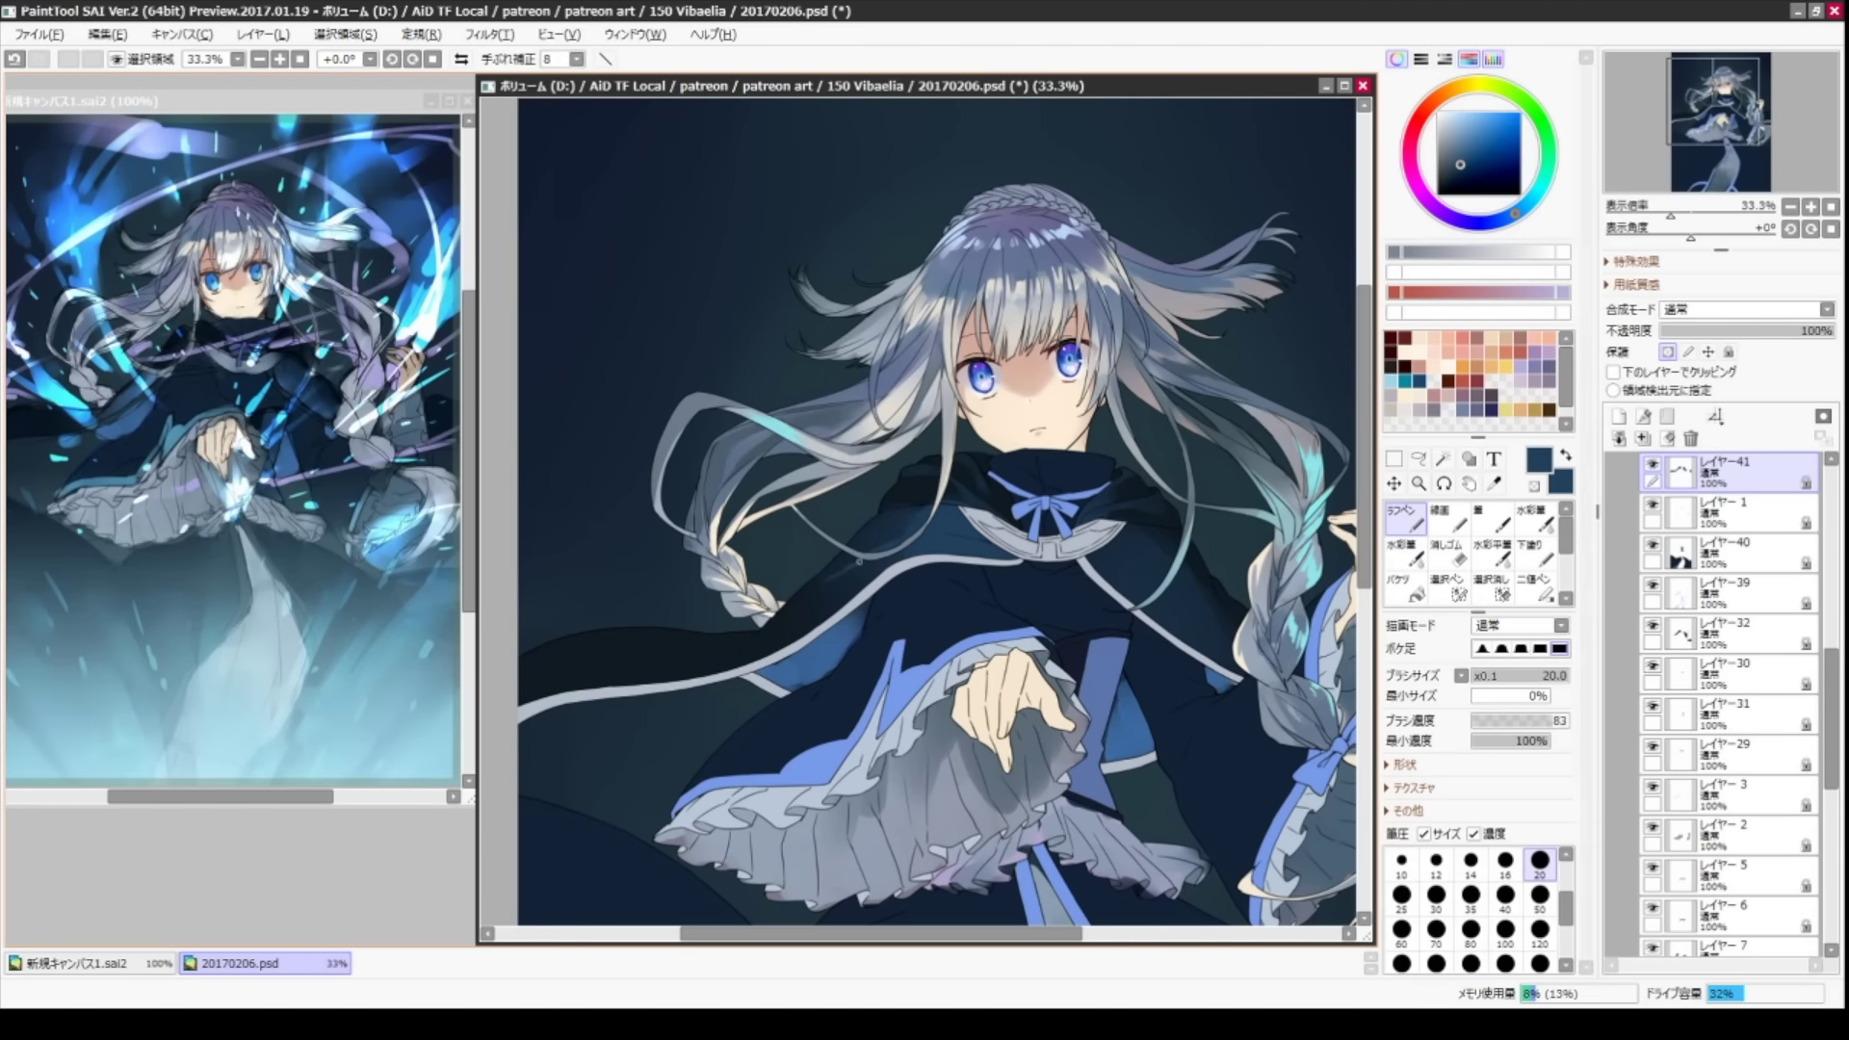
- Extend the blue highlights across both shoulders of the cape and blend them with the watercolor brush at size 40
{"action": "key", "text": "bracketright"}
{"action": "key", "text": "bracketright"}
{"action": "key", "text": "bracketright"}
{"action": "key", "text": "n"}
{"action": "left_click_drag", "start_coordinate": [1153, 541], "coordinate": [961, 541]}
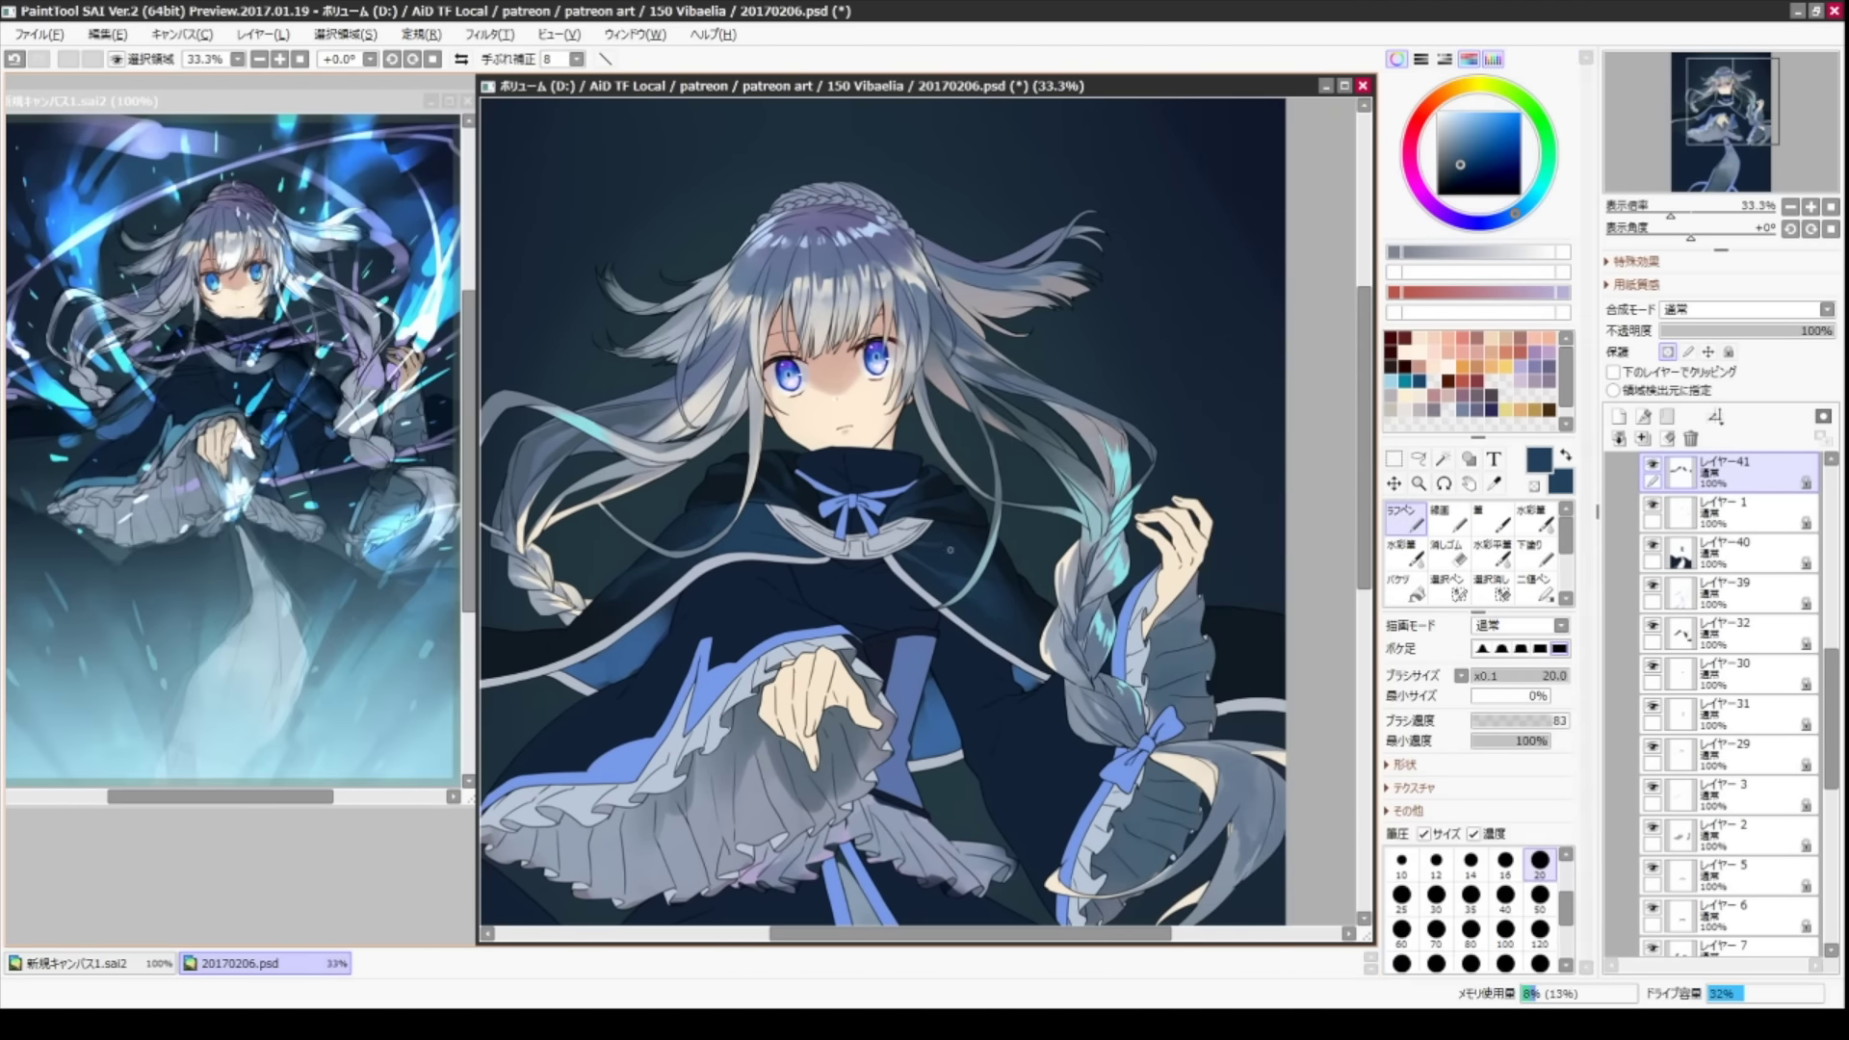
{"action": "key", "text": "c"}
{"action": "left_click_drag", "start_coordinate": [996, 603], "coordinate": [1088, 593]}
{"action": "key", "text": "n"}
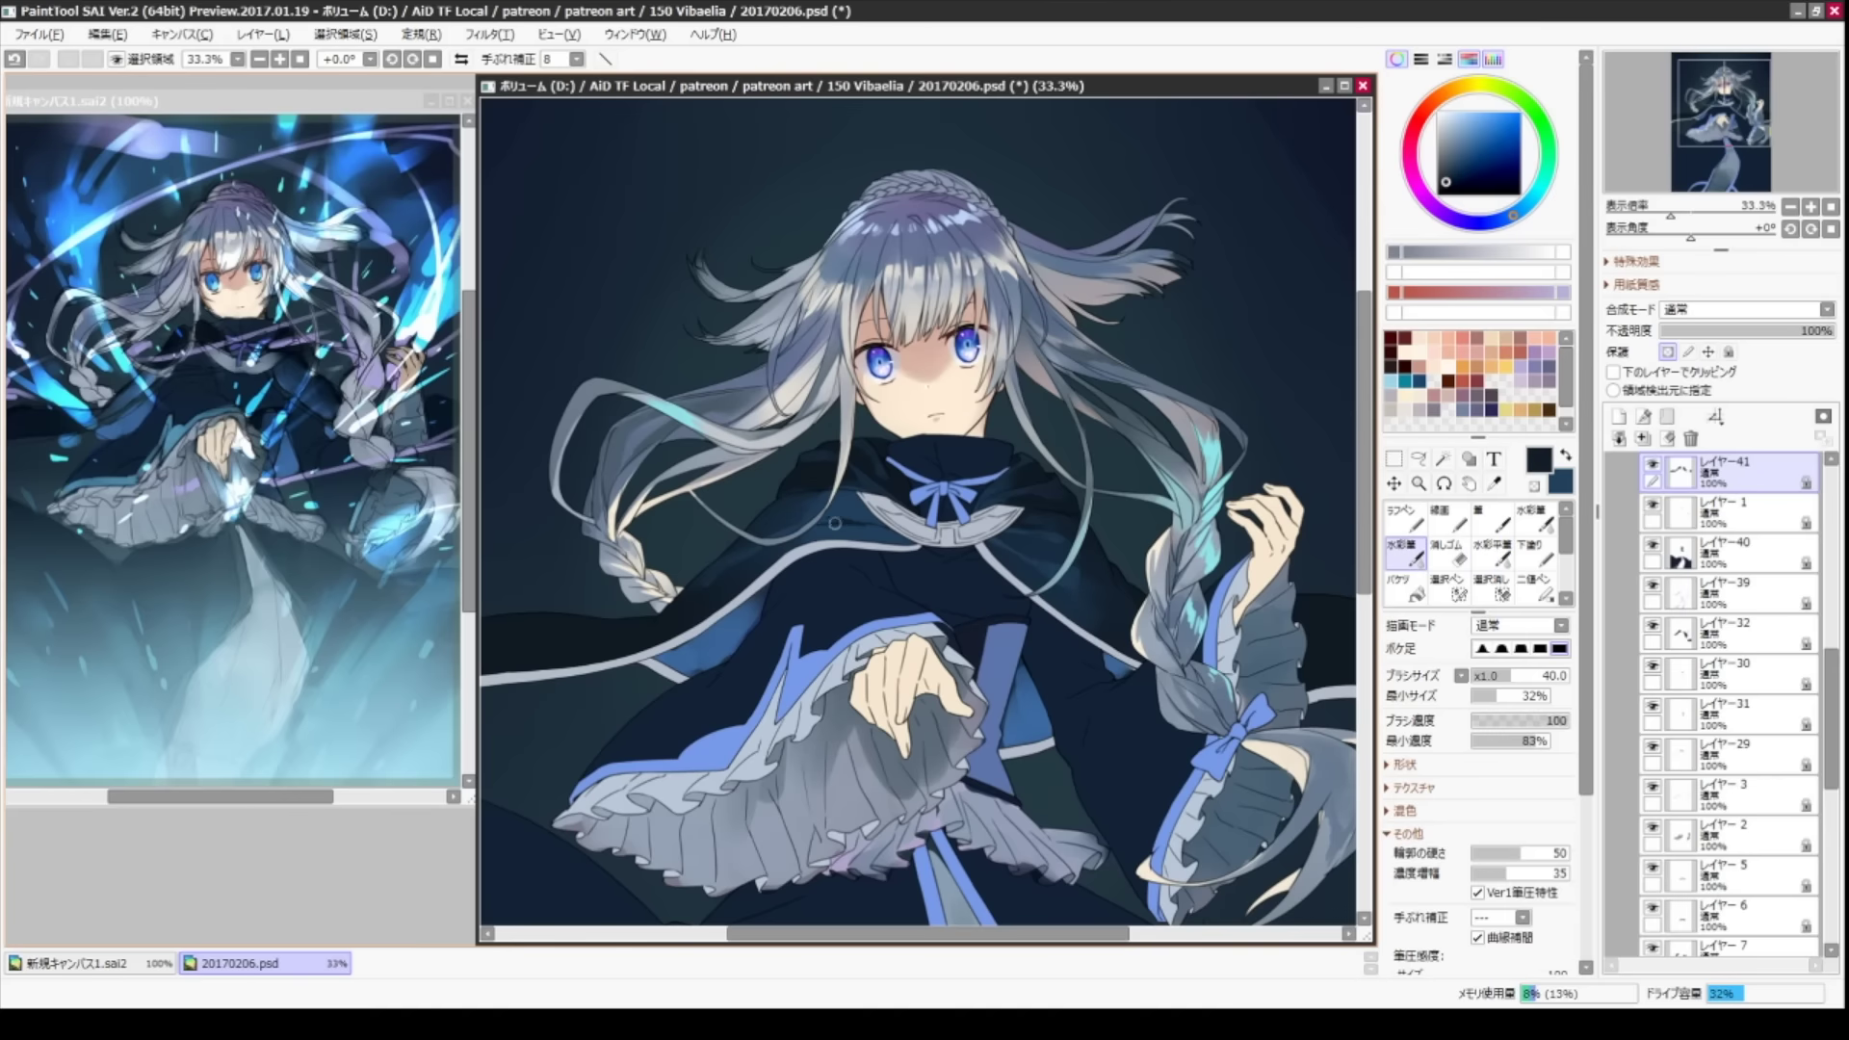
- Deepen and smooth the cape's folds on layer 41 with dark navy, enlarging the watercolor brush to size 100
{"action": "key", "text": "c"}
{"action": "left_click_drag", "start_coordinate": [810, 493], "coordinate": [764, 430]}
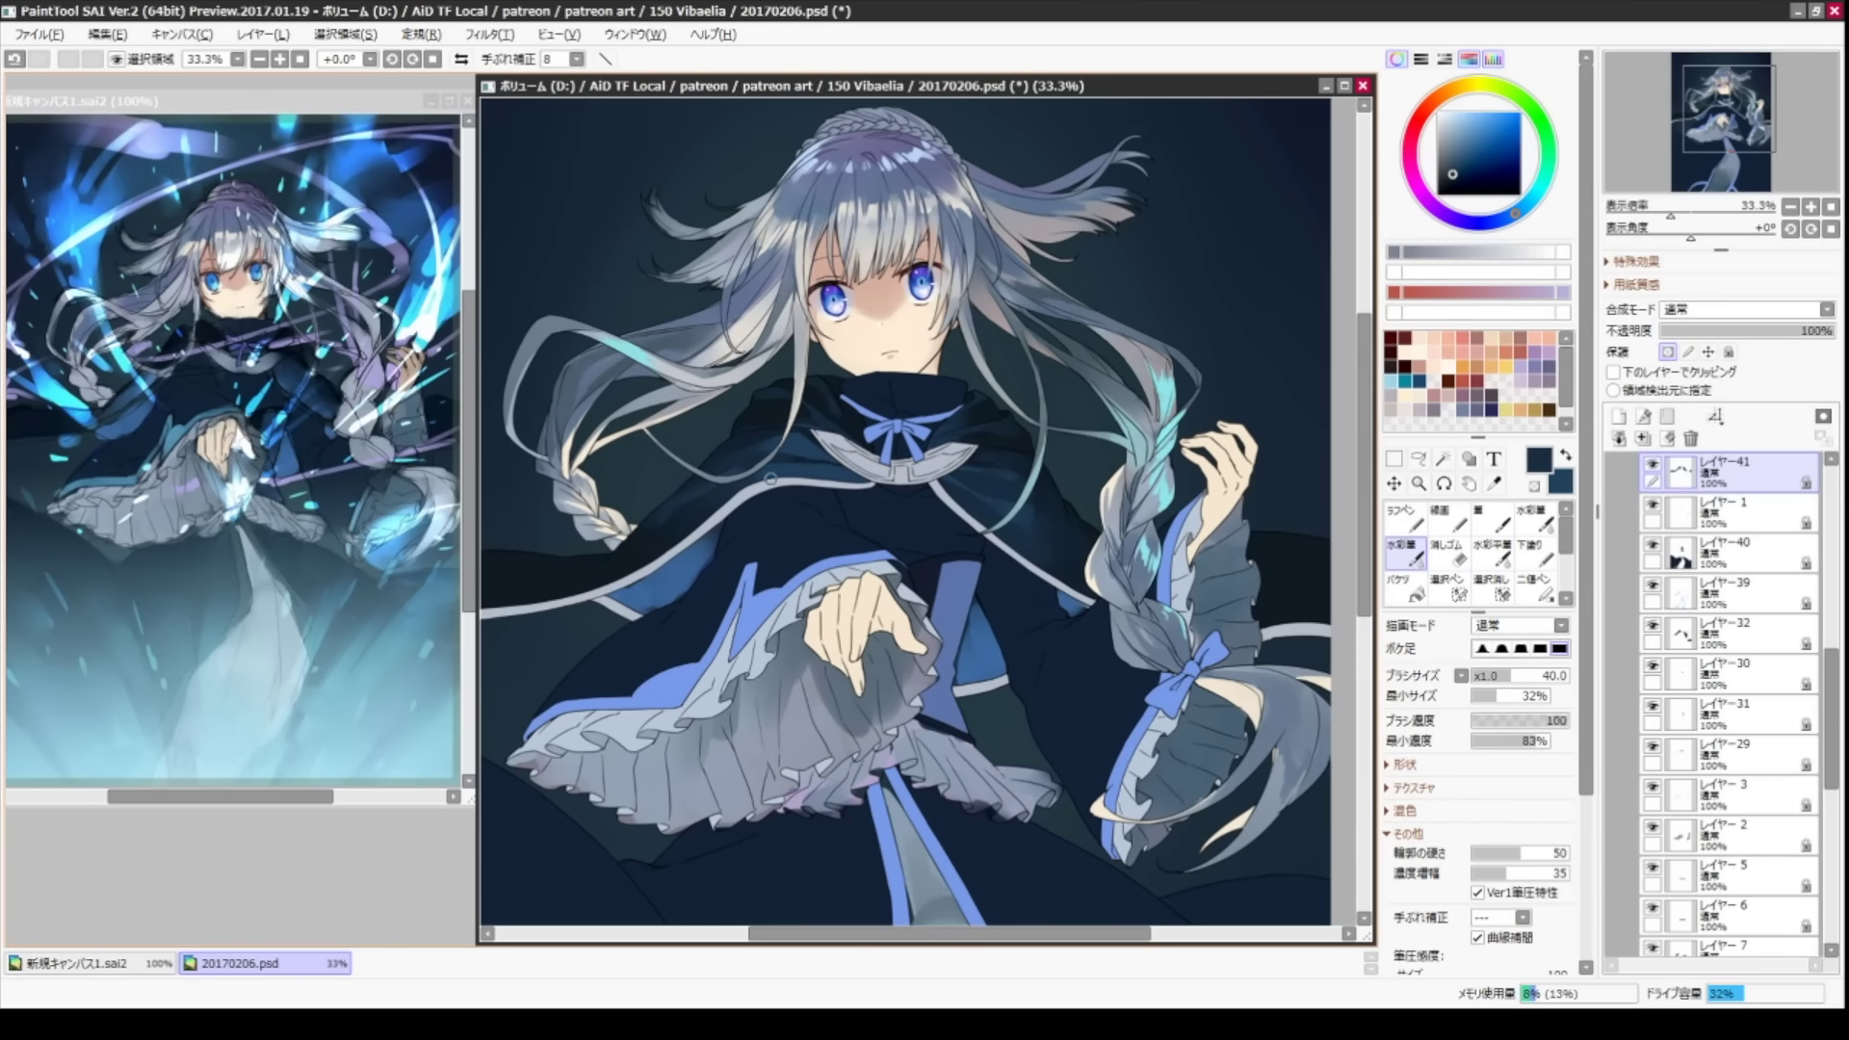
{"action": "left_click_drag", "start_coordinate": [688, 538], "coordinate": [996, 550]}
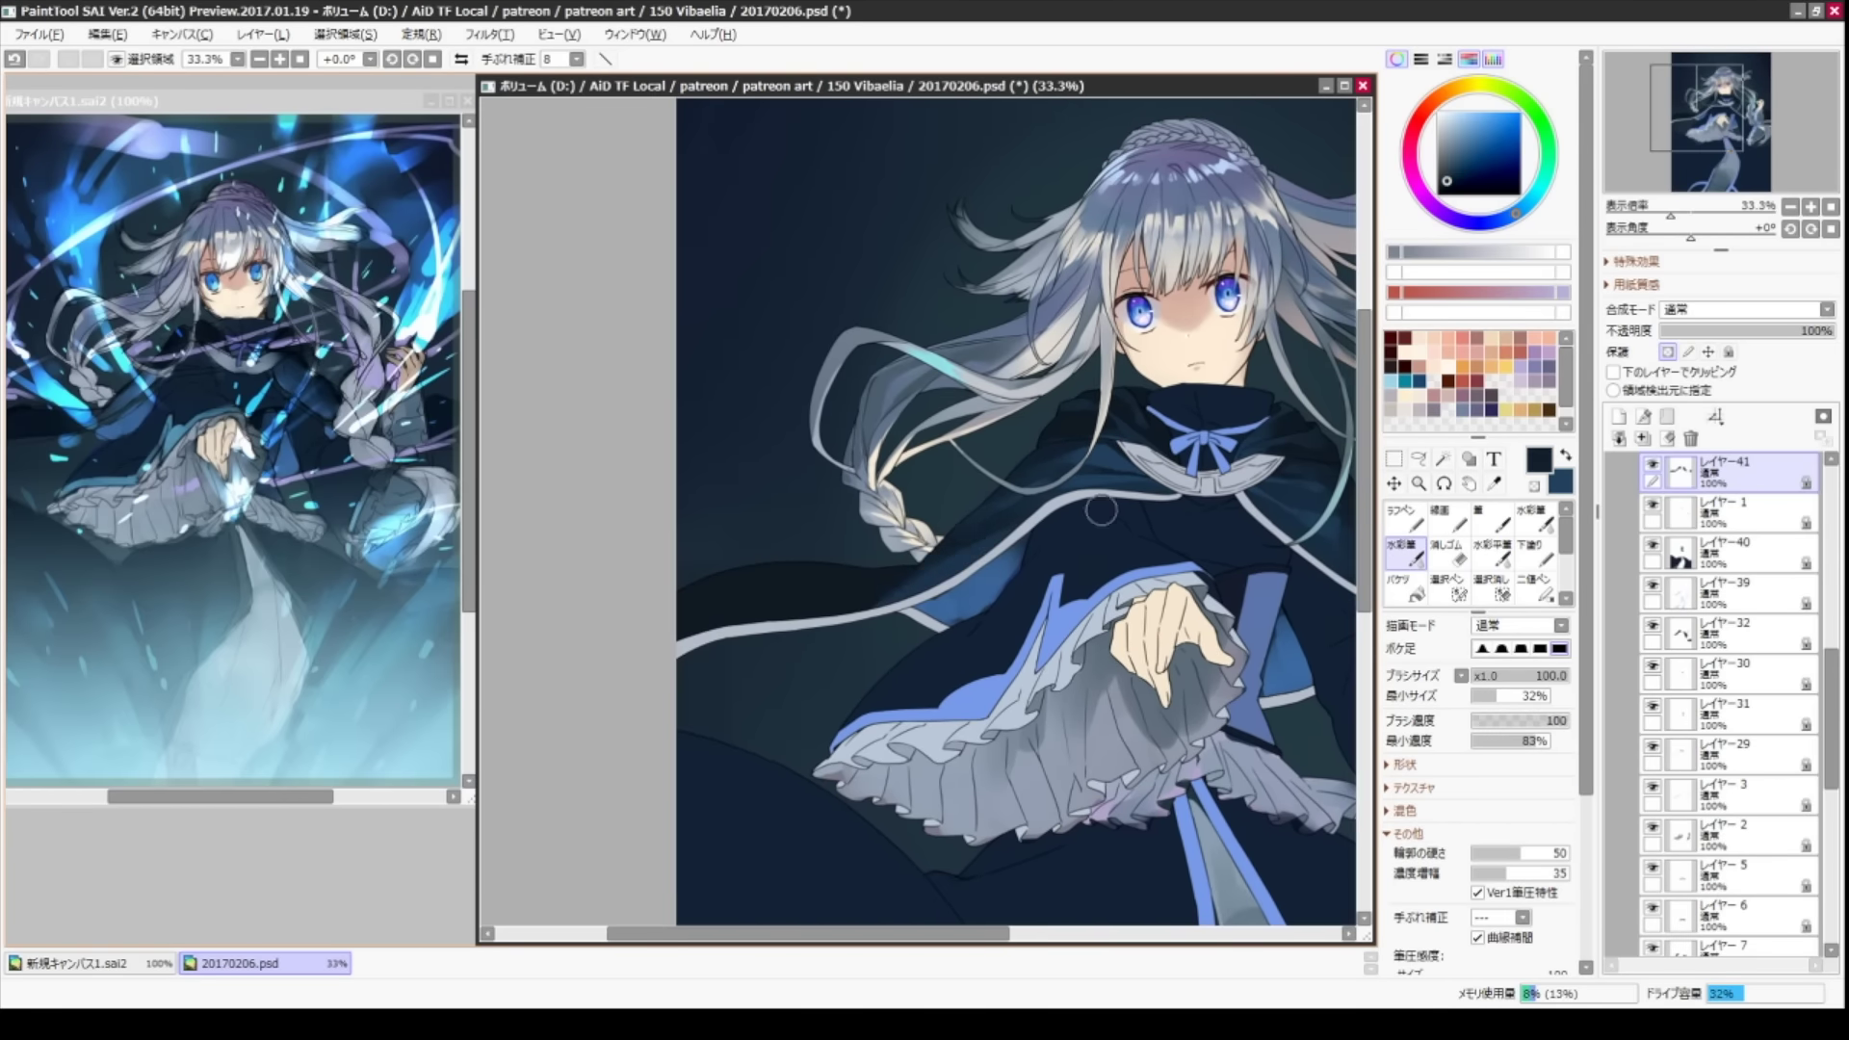
{"action": "mouse_move", "coordinate": [1101, 511]}
{"action": "left_mouse_down"}
{"action": "mouse_move", "coordinate": [838, 530]}
{"action": "mouse_move", "coordinate": [732, 674]}
{"action": "left_mouse_up"}
{"action": "key", "text": "bracketright"}
{"action": "left_click_drag", "start_coordinate": [973, 602], "coordinate": [1143, 840]}
- Paint a soft blue highlight on the dress's chest on layer 40 and blend it with the flat watercolor brush at size 120
{"action": "left_click", "coordinate": [905, 598], "text": "ctrl+shift"}
{"action": "left_click", "coordinate": [896, 578], "text": "alt"}
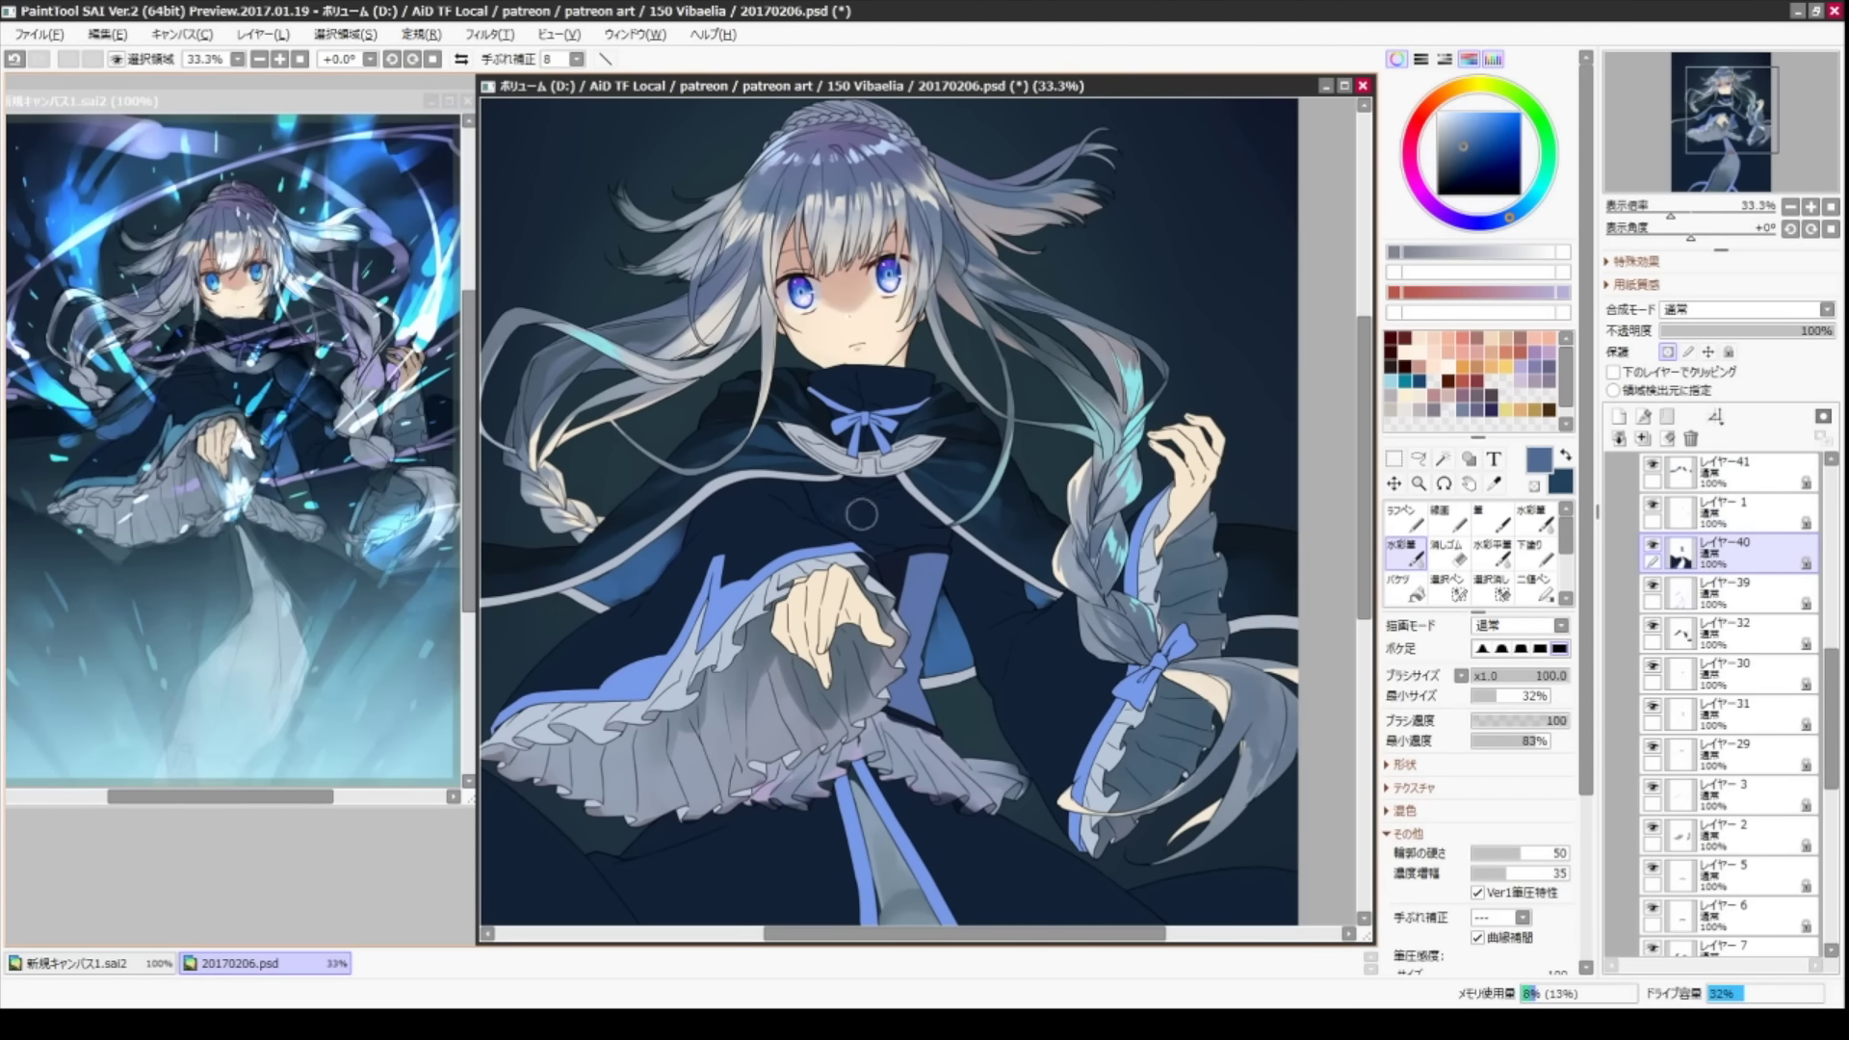
{"action": "key", "text": "v"}
{"action": "key", "text": "bracketleft"}
{"action": "key", "text": "bracketleft"}
{"action": "left_click", "coordinate": [930, 547], "text": "alt"}
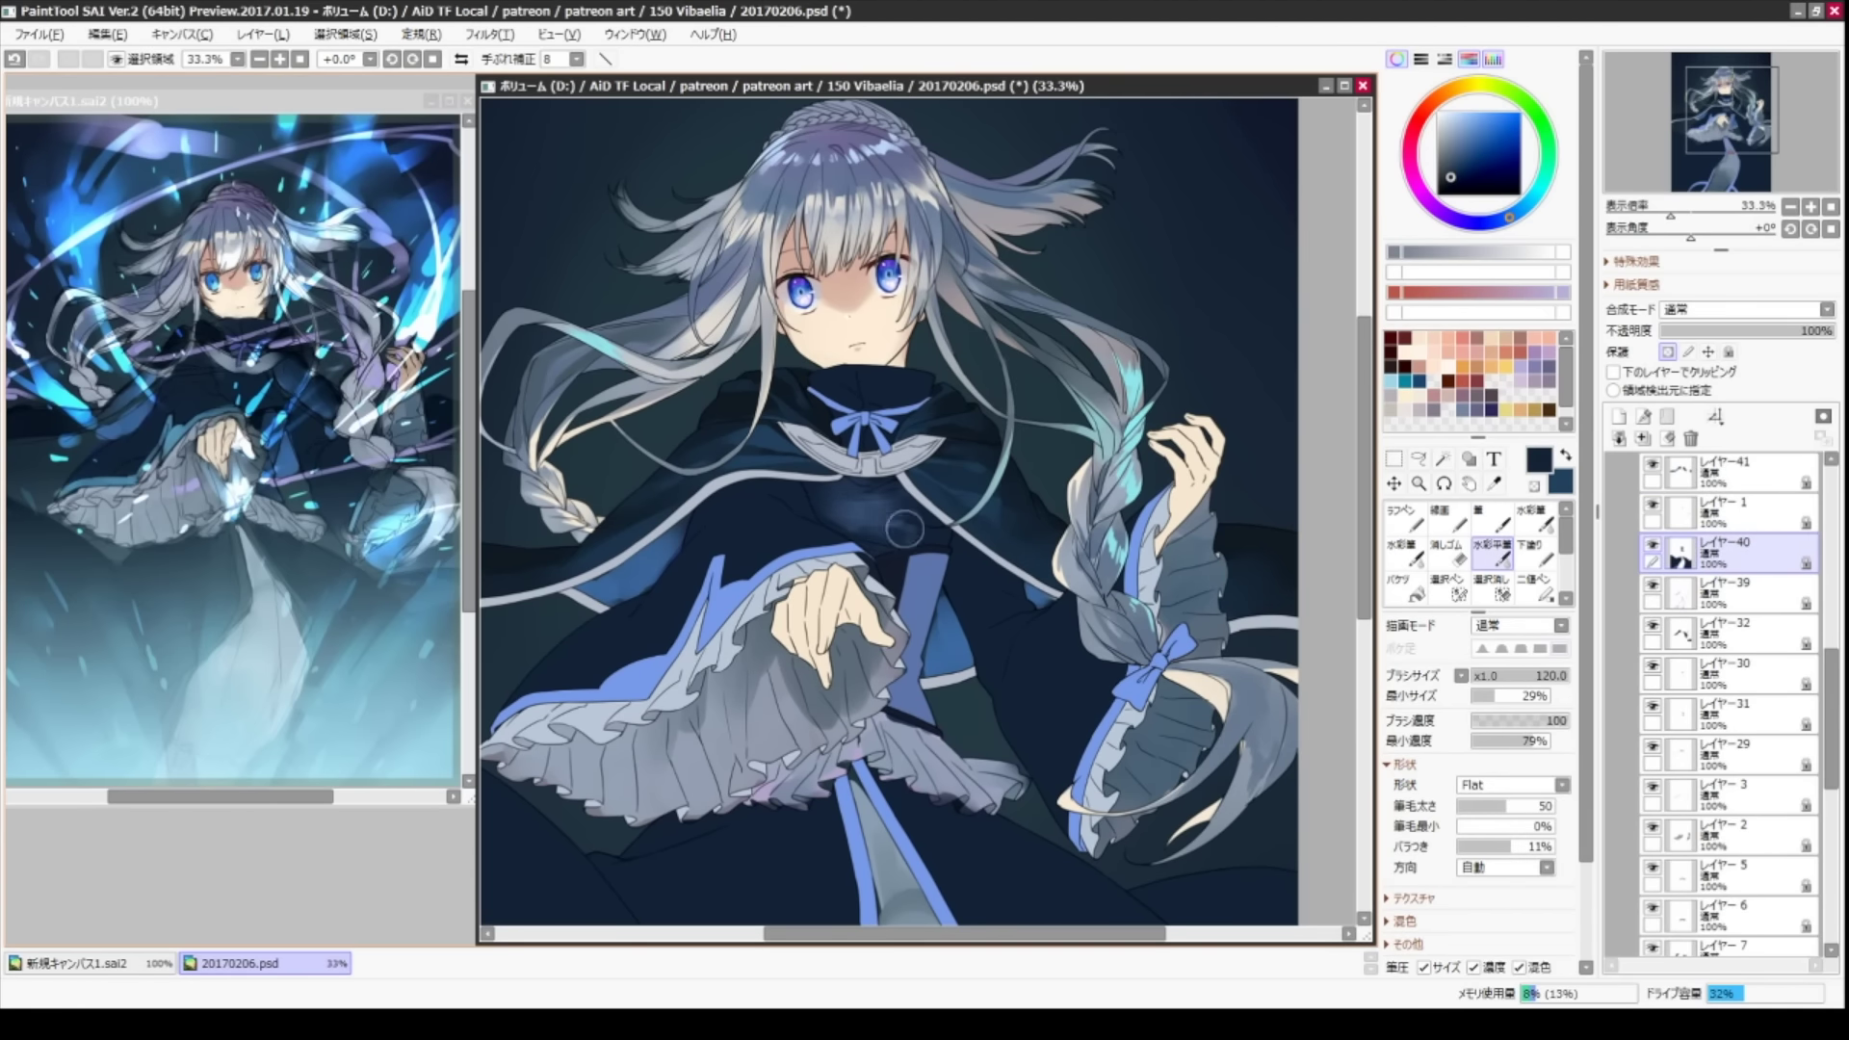
- Define the chest's dark folds on layer 40 with near-black navy, using brush size 25 and the size 35 pen
{"action": "key", "text": "n"}
{"action": "key", "text": "bracketright"}
{"action": "key", "text": "bracketright"}
{"action": "key", "text": "bracketright"}
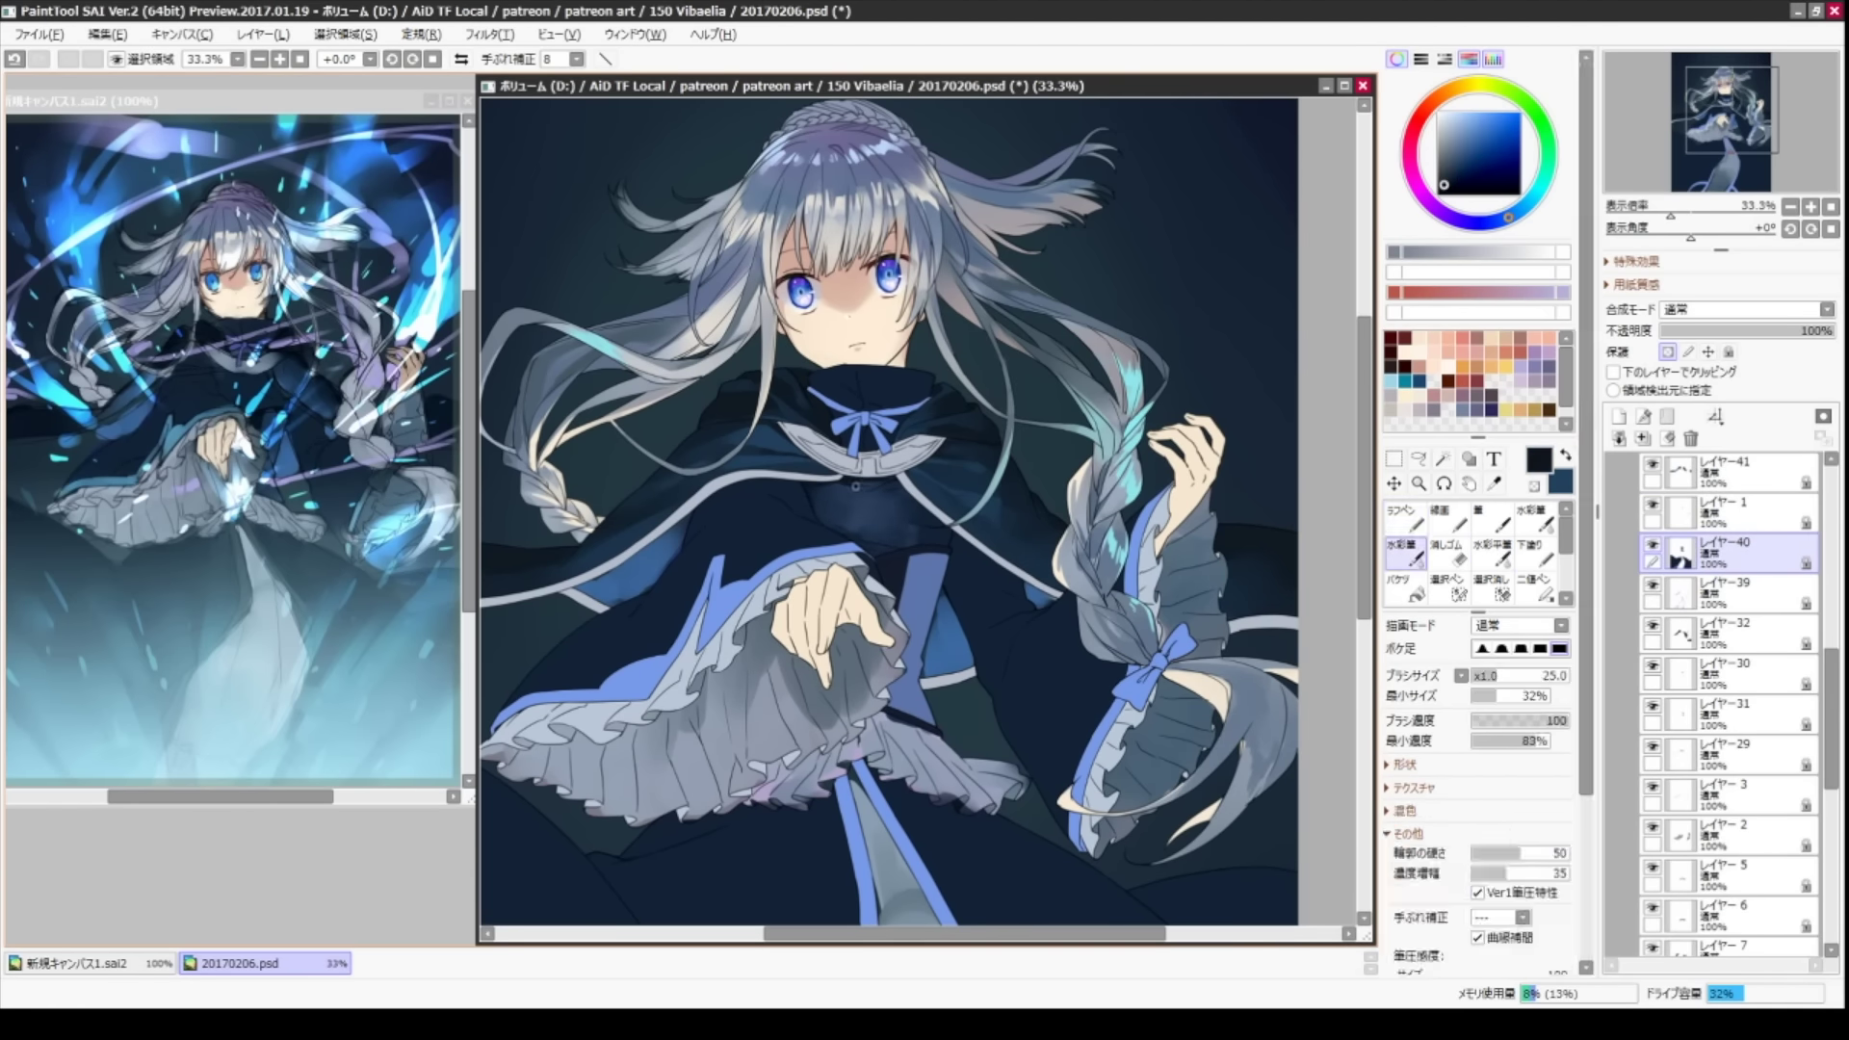
{"action": "key", "text": "c"}
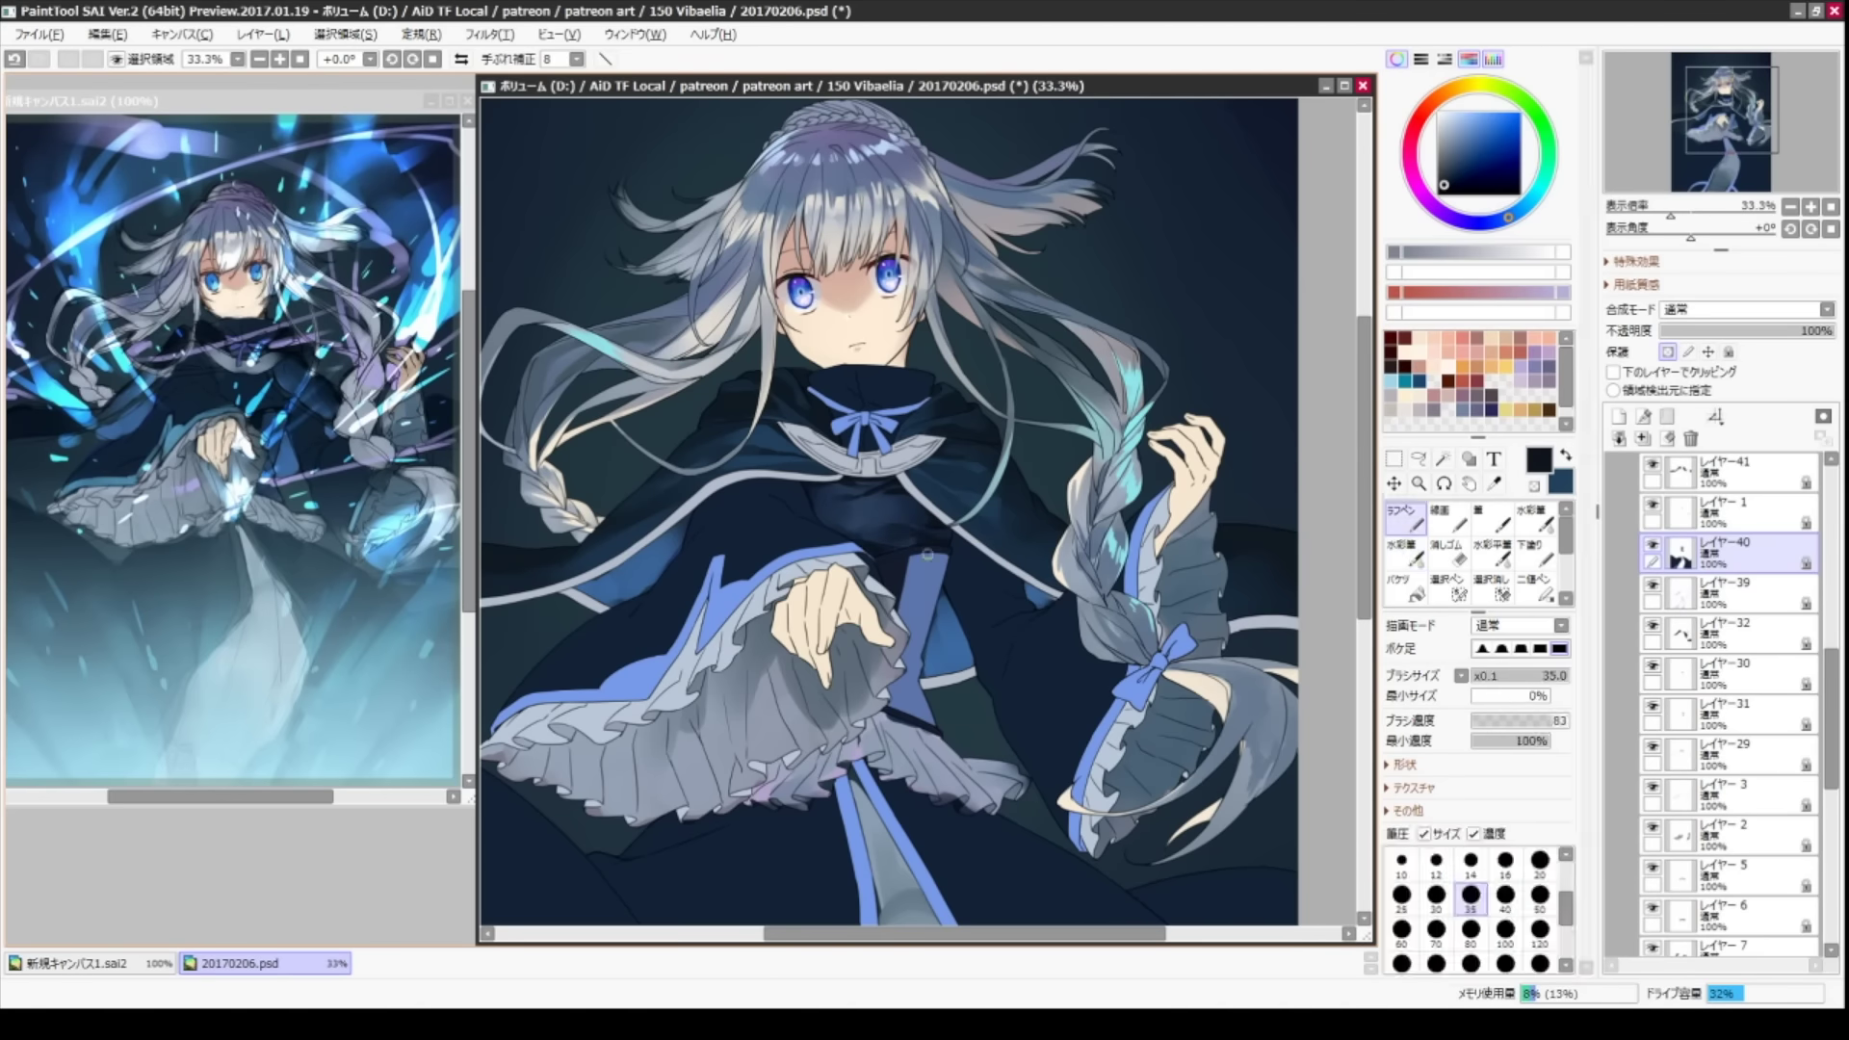
{"action": "left_click", "coordinate": [890, 511], "text": "alt"}
- Add broad blue shading to the dress sleeves on layer 32 with the watercolor brush at size 250
{"action": "left_click", "coordinate": [1040, 449], "text": "ctrl+shift"}
{"action": "left_click_drag", "start_coordinate": [1040, 449], "coordinate": [1092, 458]}
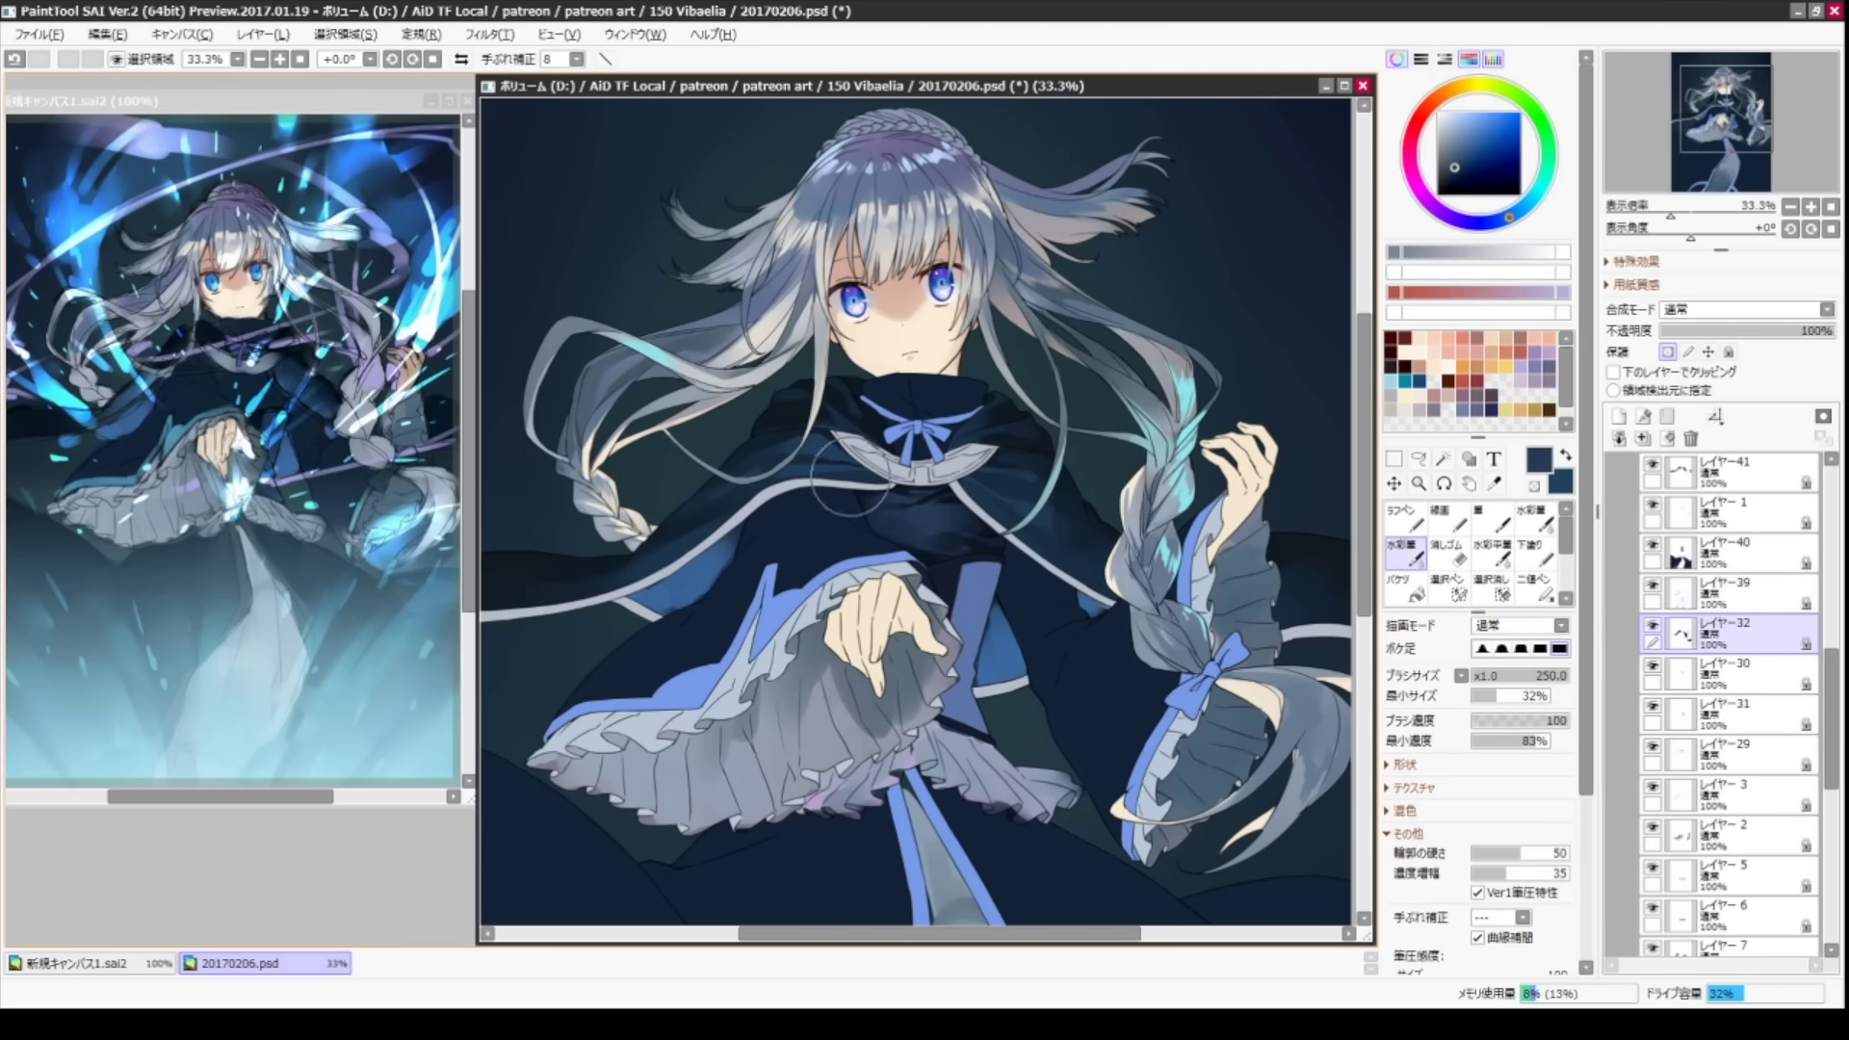
{"action": "key", "text": "bracketright"}
{"action": "key", "text": "bracketright"}
{"action": "key", "text": "bracketright"}
{"action": "key", "text": "bracketright"}
{"action": "key", "text": "bracketright"}
{"action": "key", "text": "bracketright"}
{"action": "left_click_drag", "start_coordinate": [850, 477], "coordinate": [942, 751]}
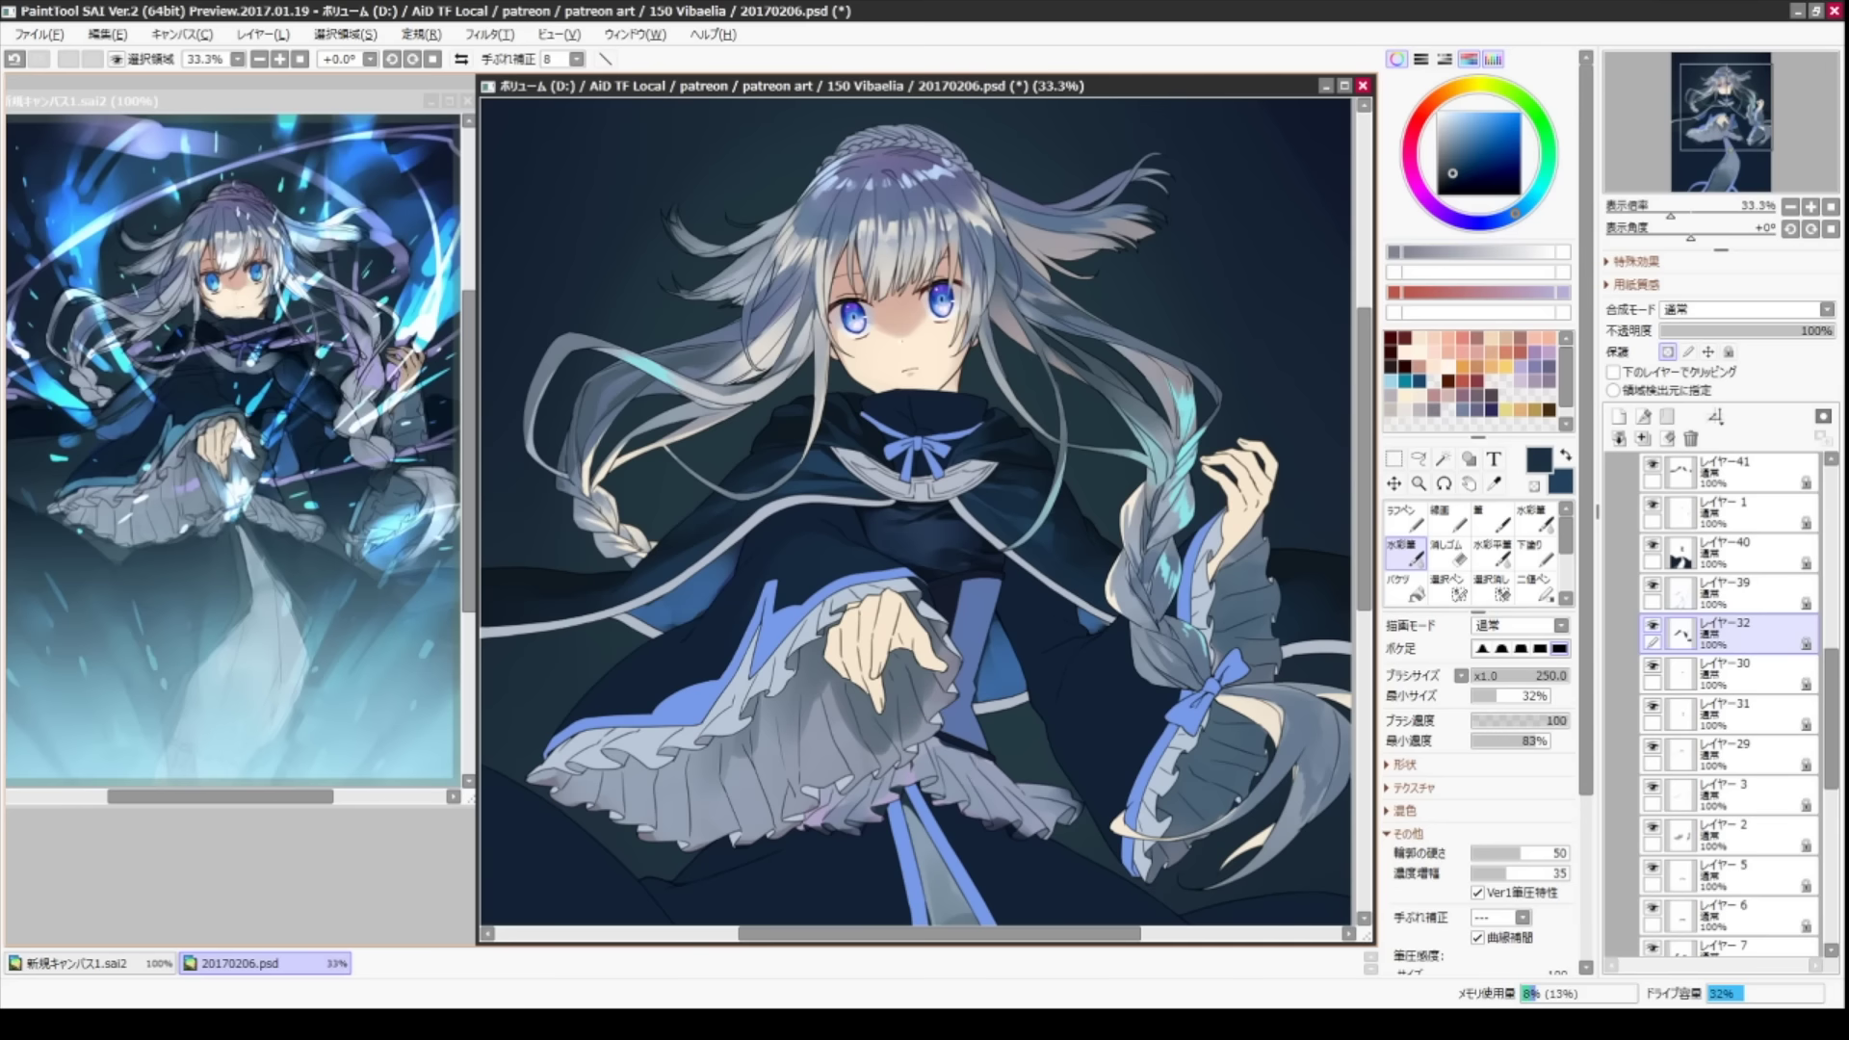
- Draw dark navy folds on the lowered arm's sleeve on layer 32 with the size 35 pen and blend them
{"action": "key", "text": "c"}
{"action": "key", "text": "c"}
{"action": "left_click", "coordinate": [809, 535], "text": "alt"}
{"action": "key", "text": "c"}
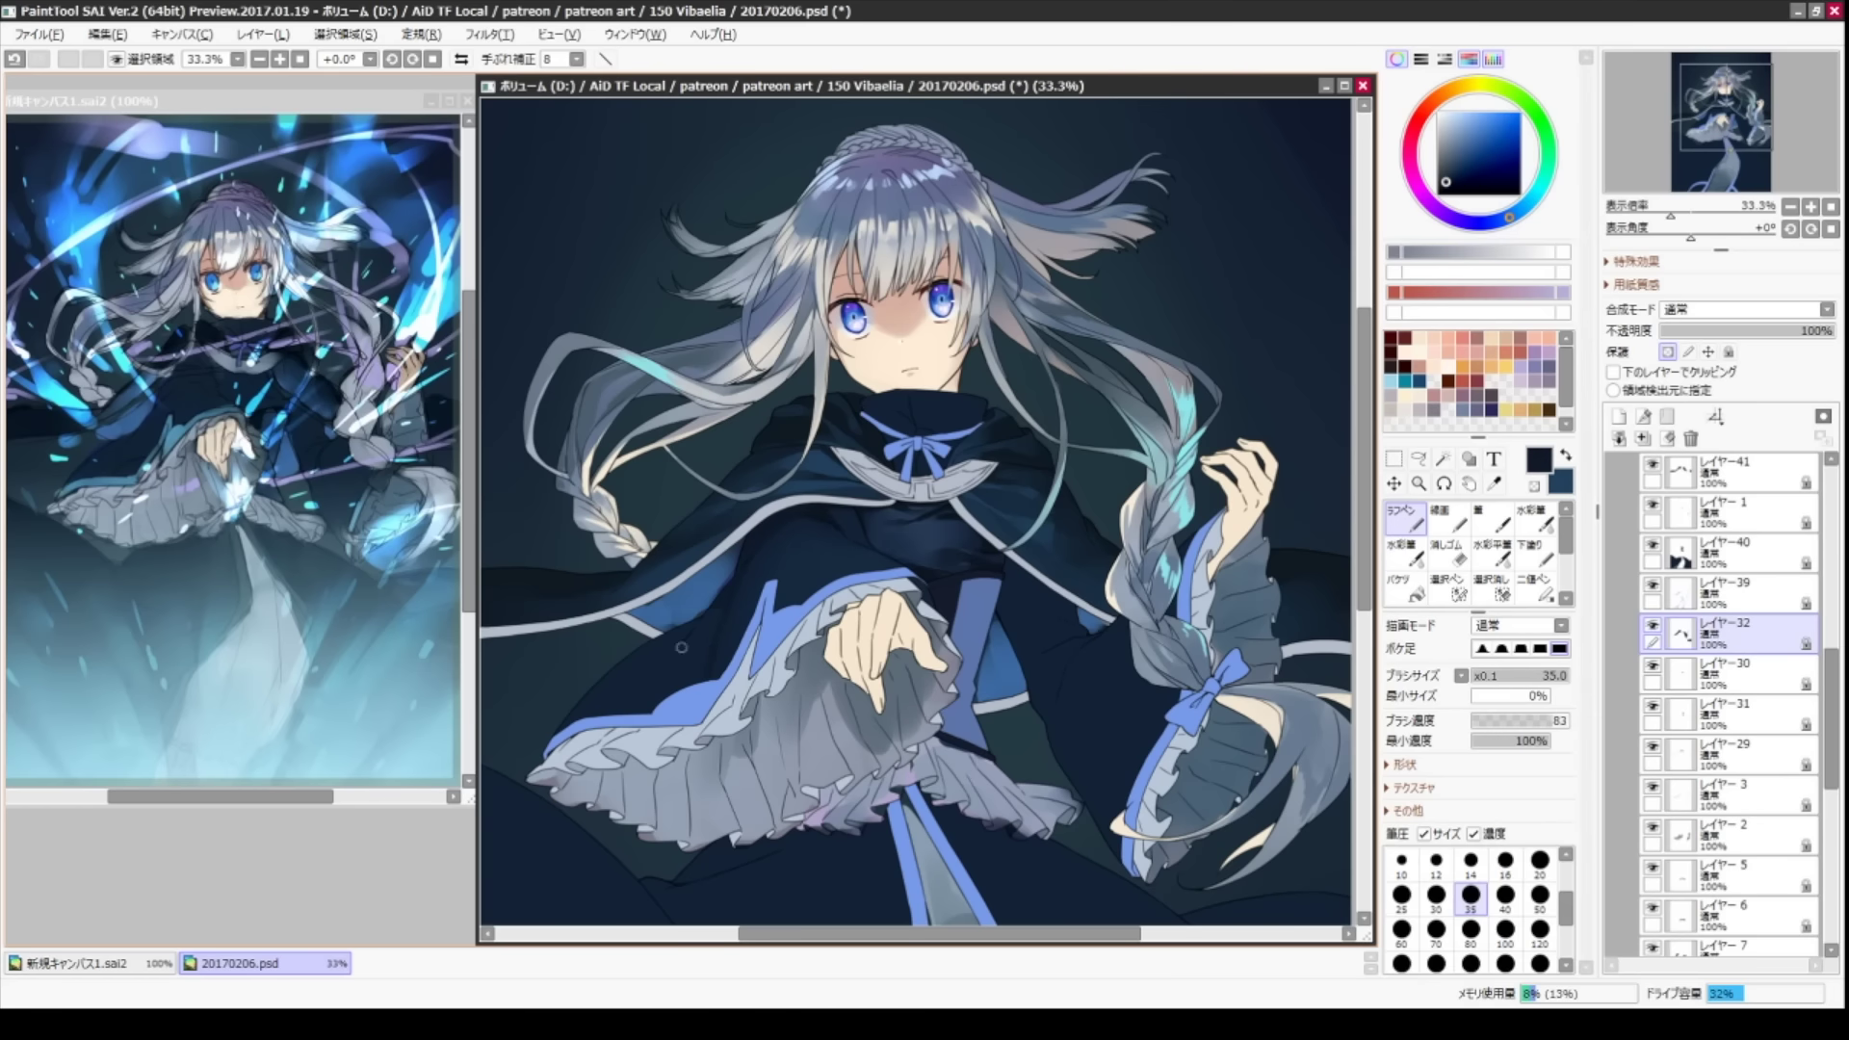
{"action": "key", "text": "c"}
{"action": "left_click_drag", "start_coordinate": [712, 607], "coordinate": [675, 568]}
- Recolor the bright blue dress and sleeve trim on layer 39 to teal blue at brush size 160
{"action": "left_click", "coordinate": [664, 645], "text": "ctrl+shift"}
{"action": "left_click", "coordinate": [931, 557], "text": "alt"}
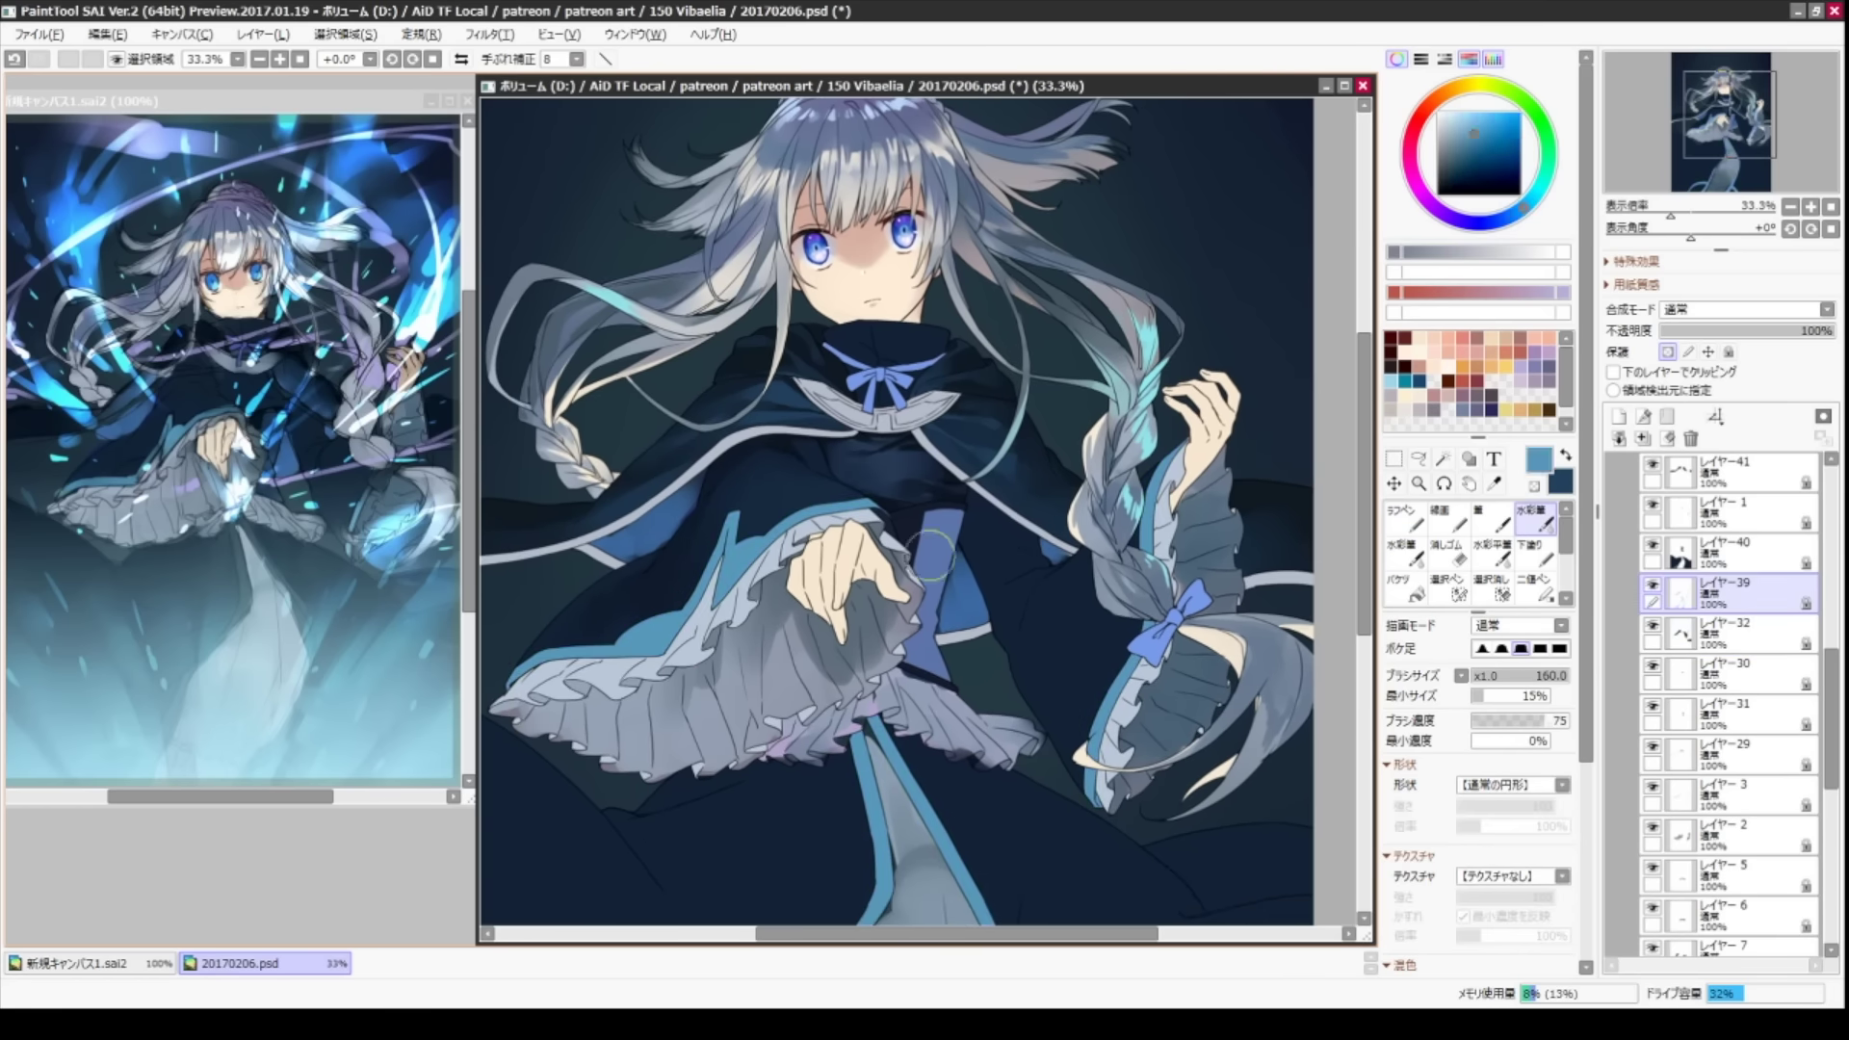
{"action": "left_click", "coordinate": [931, 557], "text": "ctrl+shift"}
{"action": "left_click_drag", "start_coordinate": [932, 557], "coordinate": [973, 569]}
{"action": "left_click", "coordinate": [973, 539], "text": "alt"}
- Draw near-black navy folds on the raised arm's sleeve and bodice on layer 32 with the size 35 pen, blending them at sizes 40 to 80
{"action": "left_click", "coordinate": [977, 532], "text": "ctrl+shift"}
{"action": "key", "text": "c"}
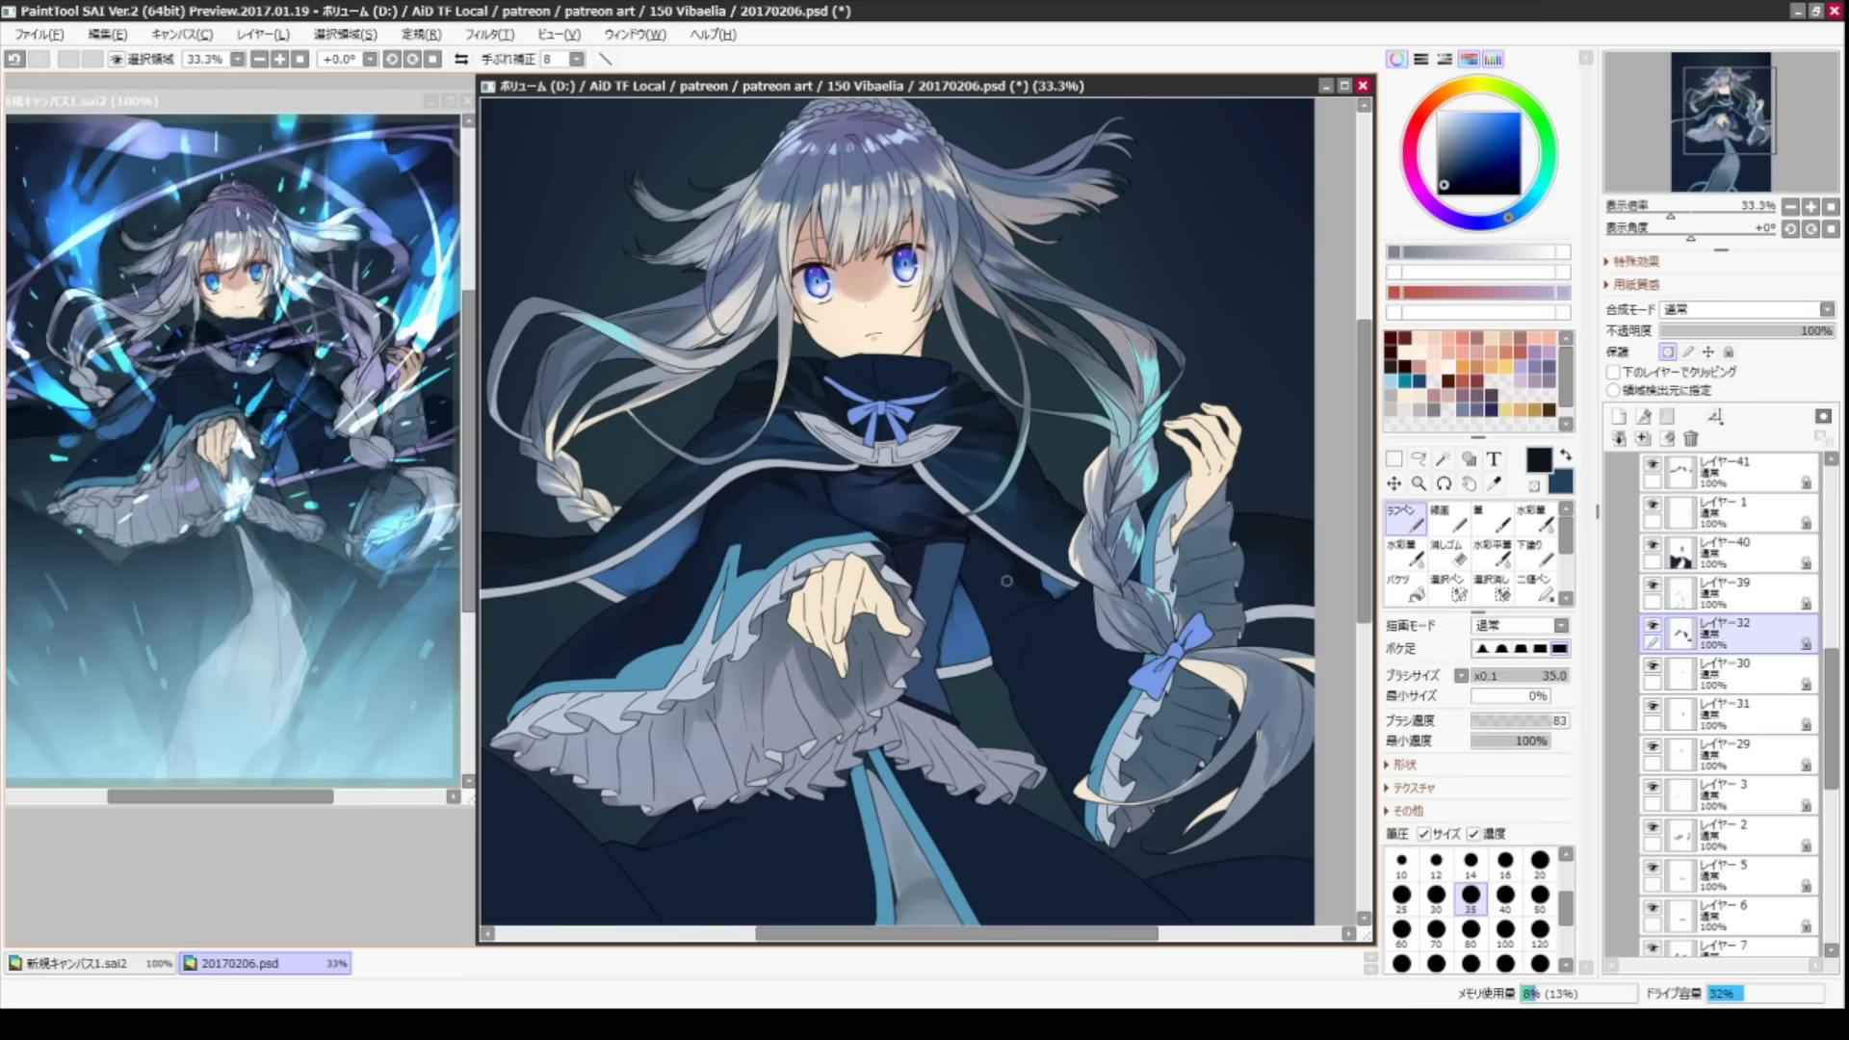
{"action": "key", "text": "c"}
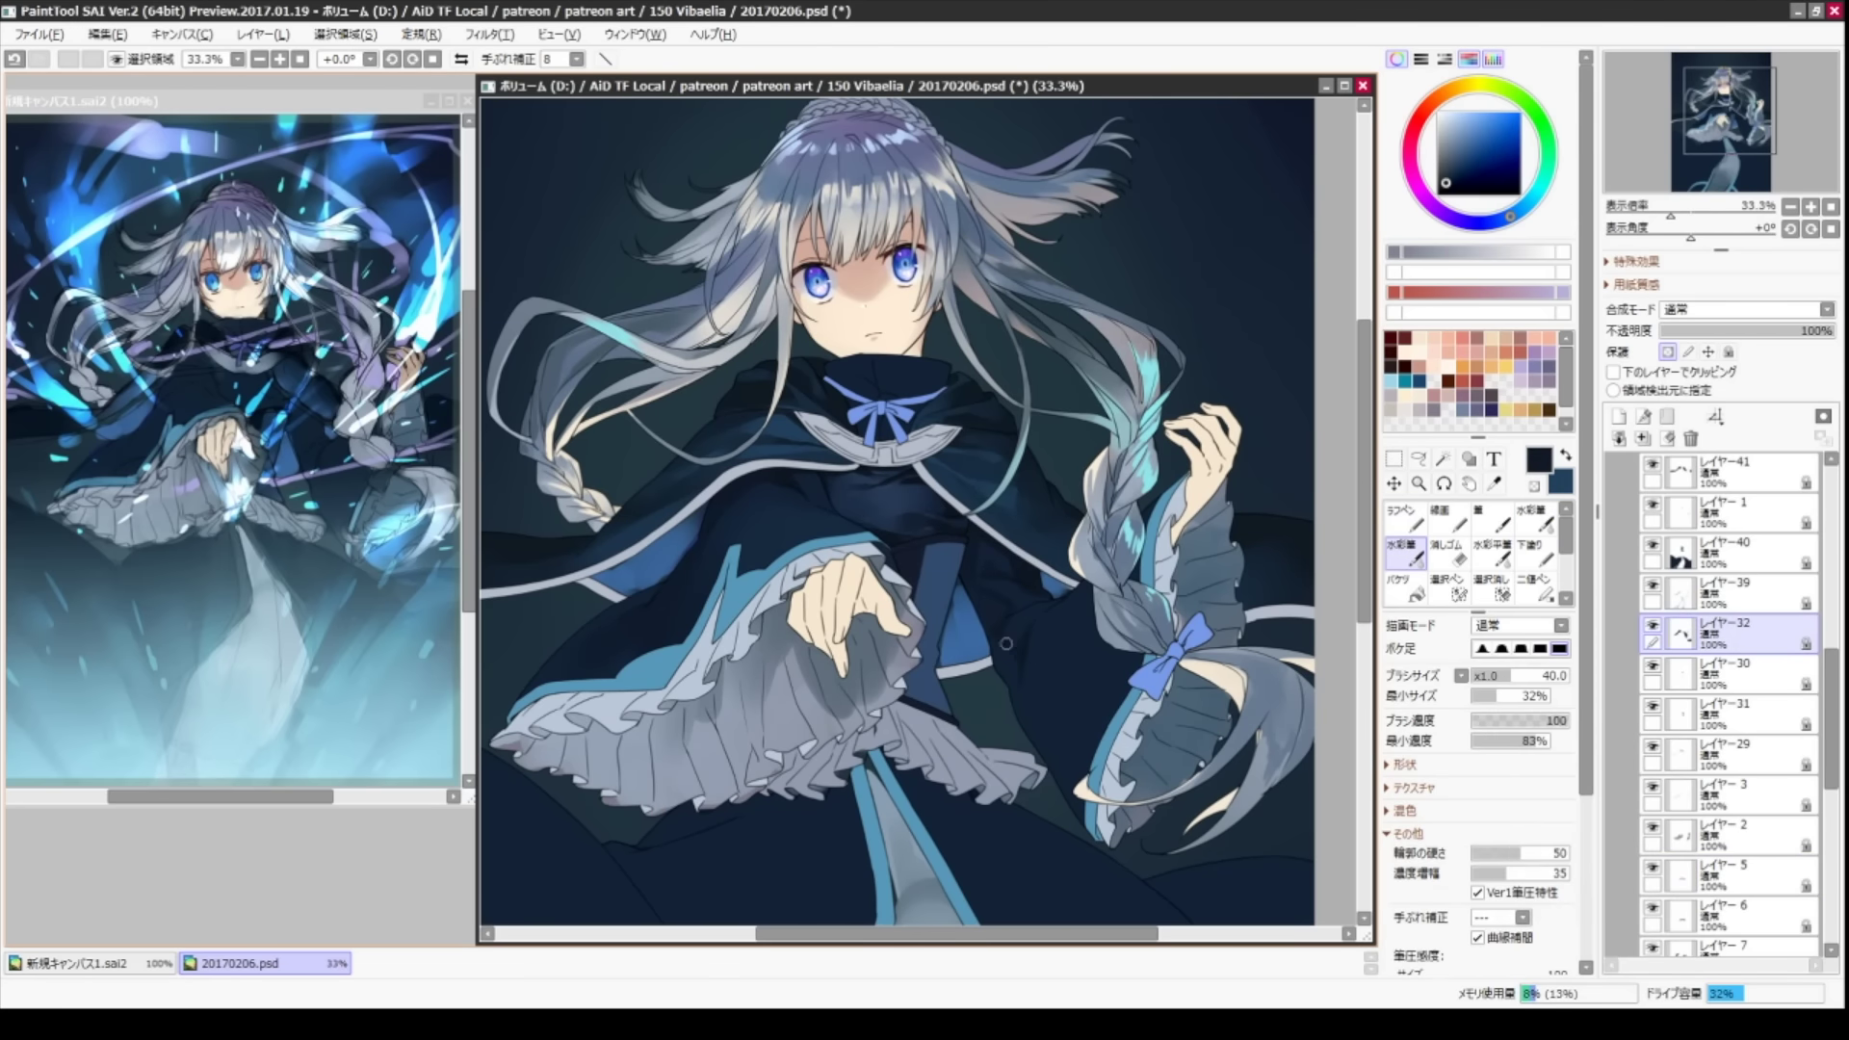
{"action": "key", "text": "n"}
{"action": "key", "text": "c"}
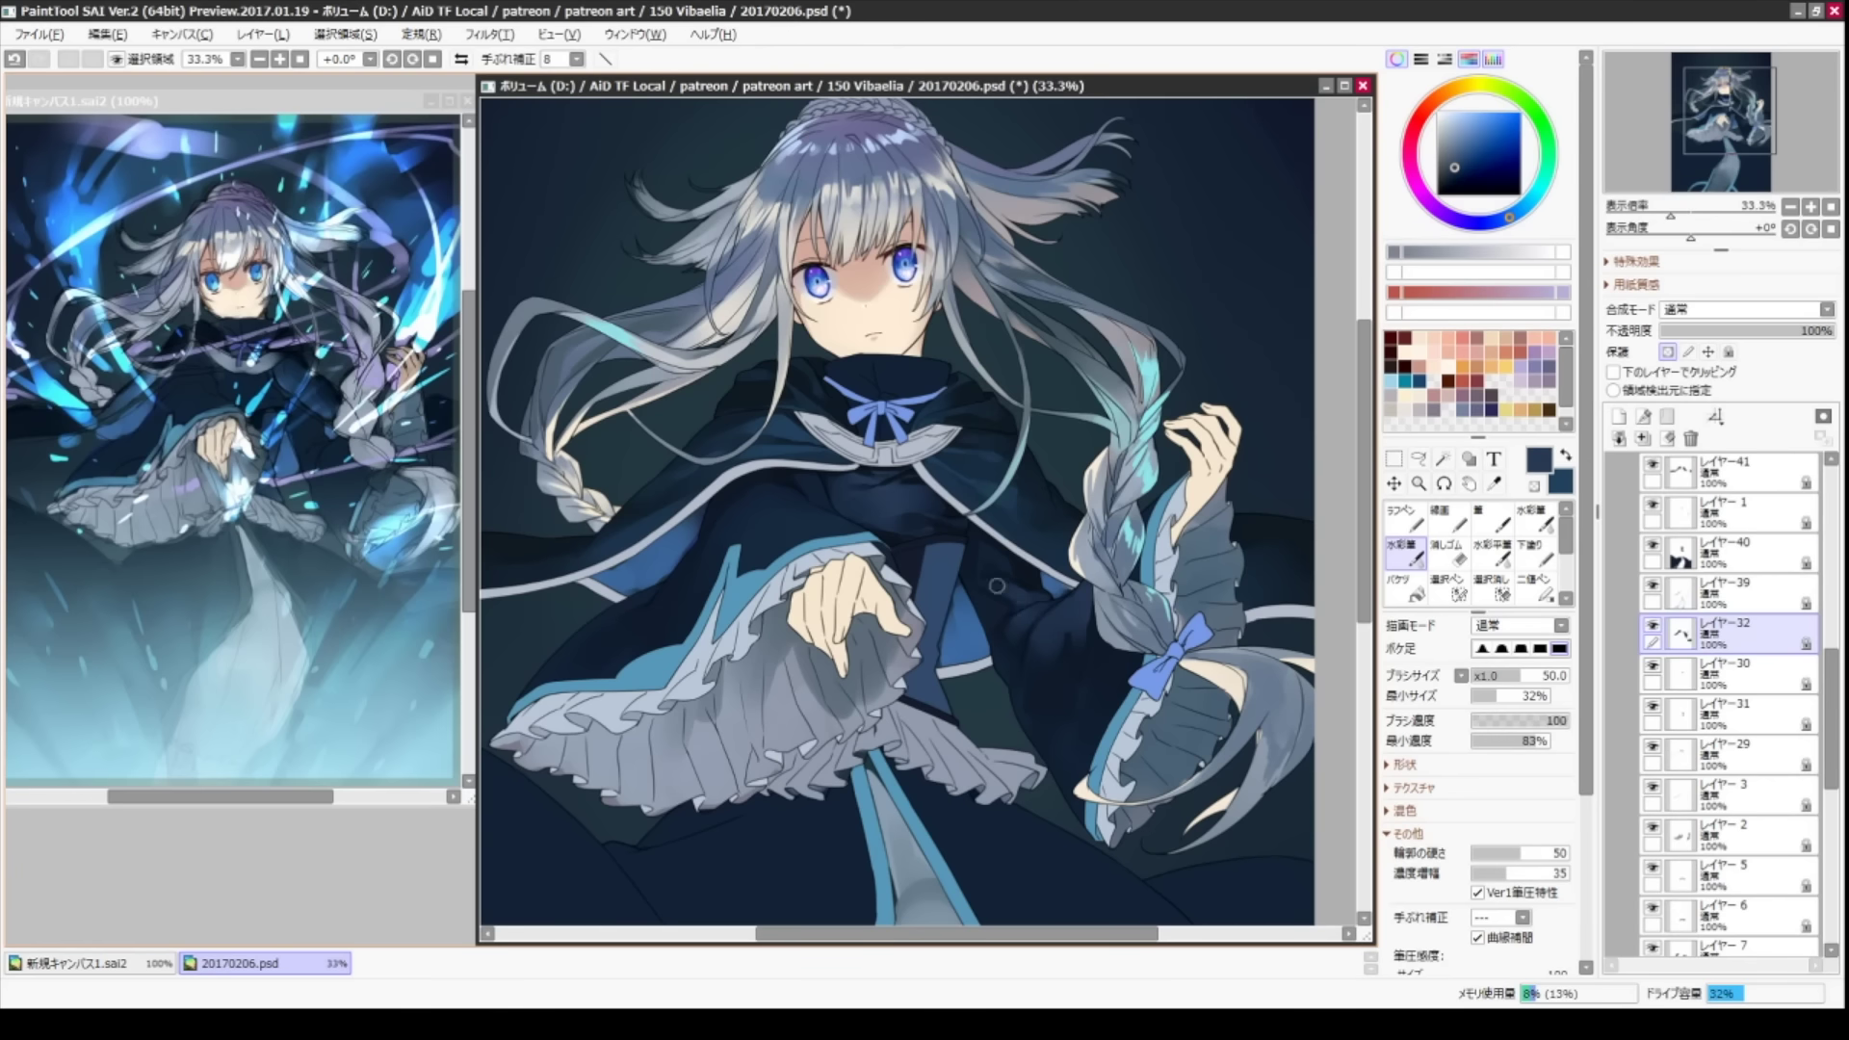
{"action": "key", "text": "n"}
{"action": "key", "text": "c"}
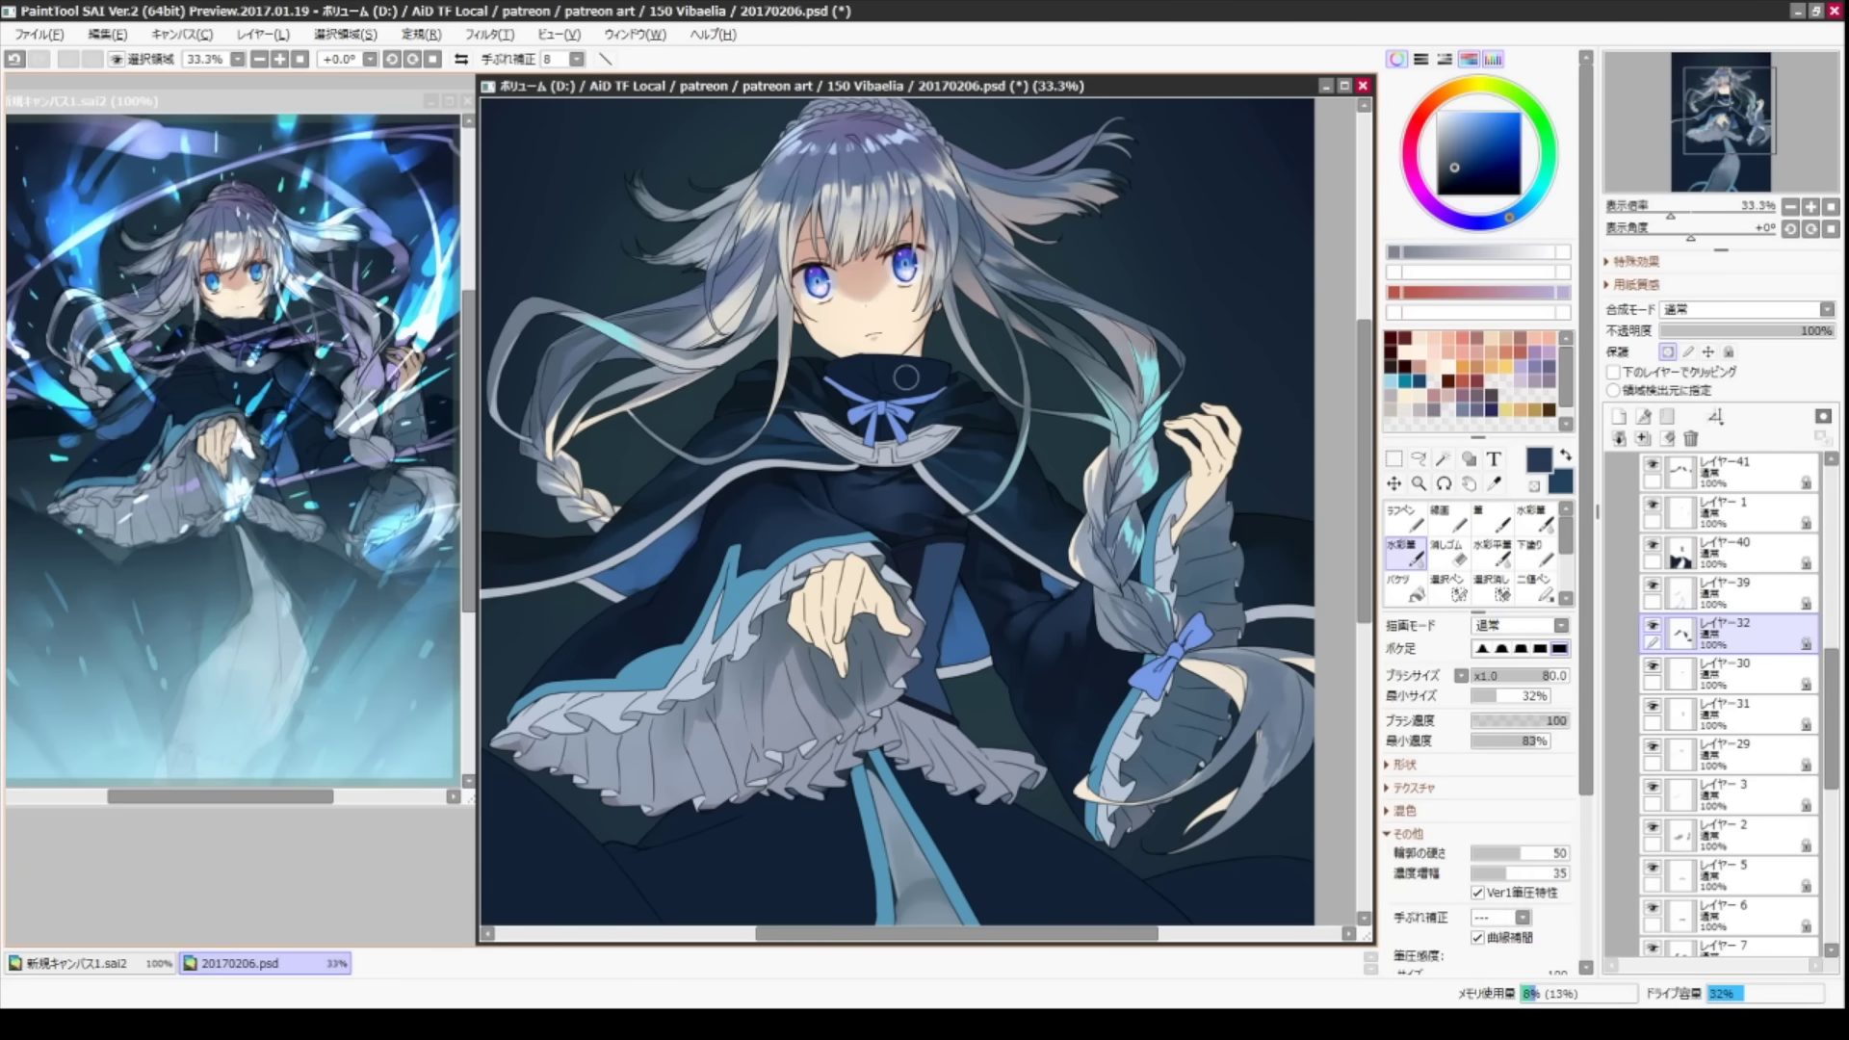
{"action": "key", "text": "n"}
- Refine the lowered arm's sleeve on layer 32 with the size 20 pen and dark navy folds at size 50, and blend them
{"action": "left_click", "coordinate": [577, 626], "text": "alt"}
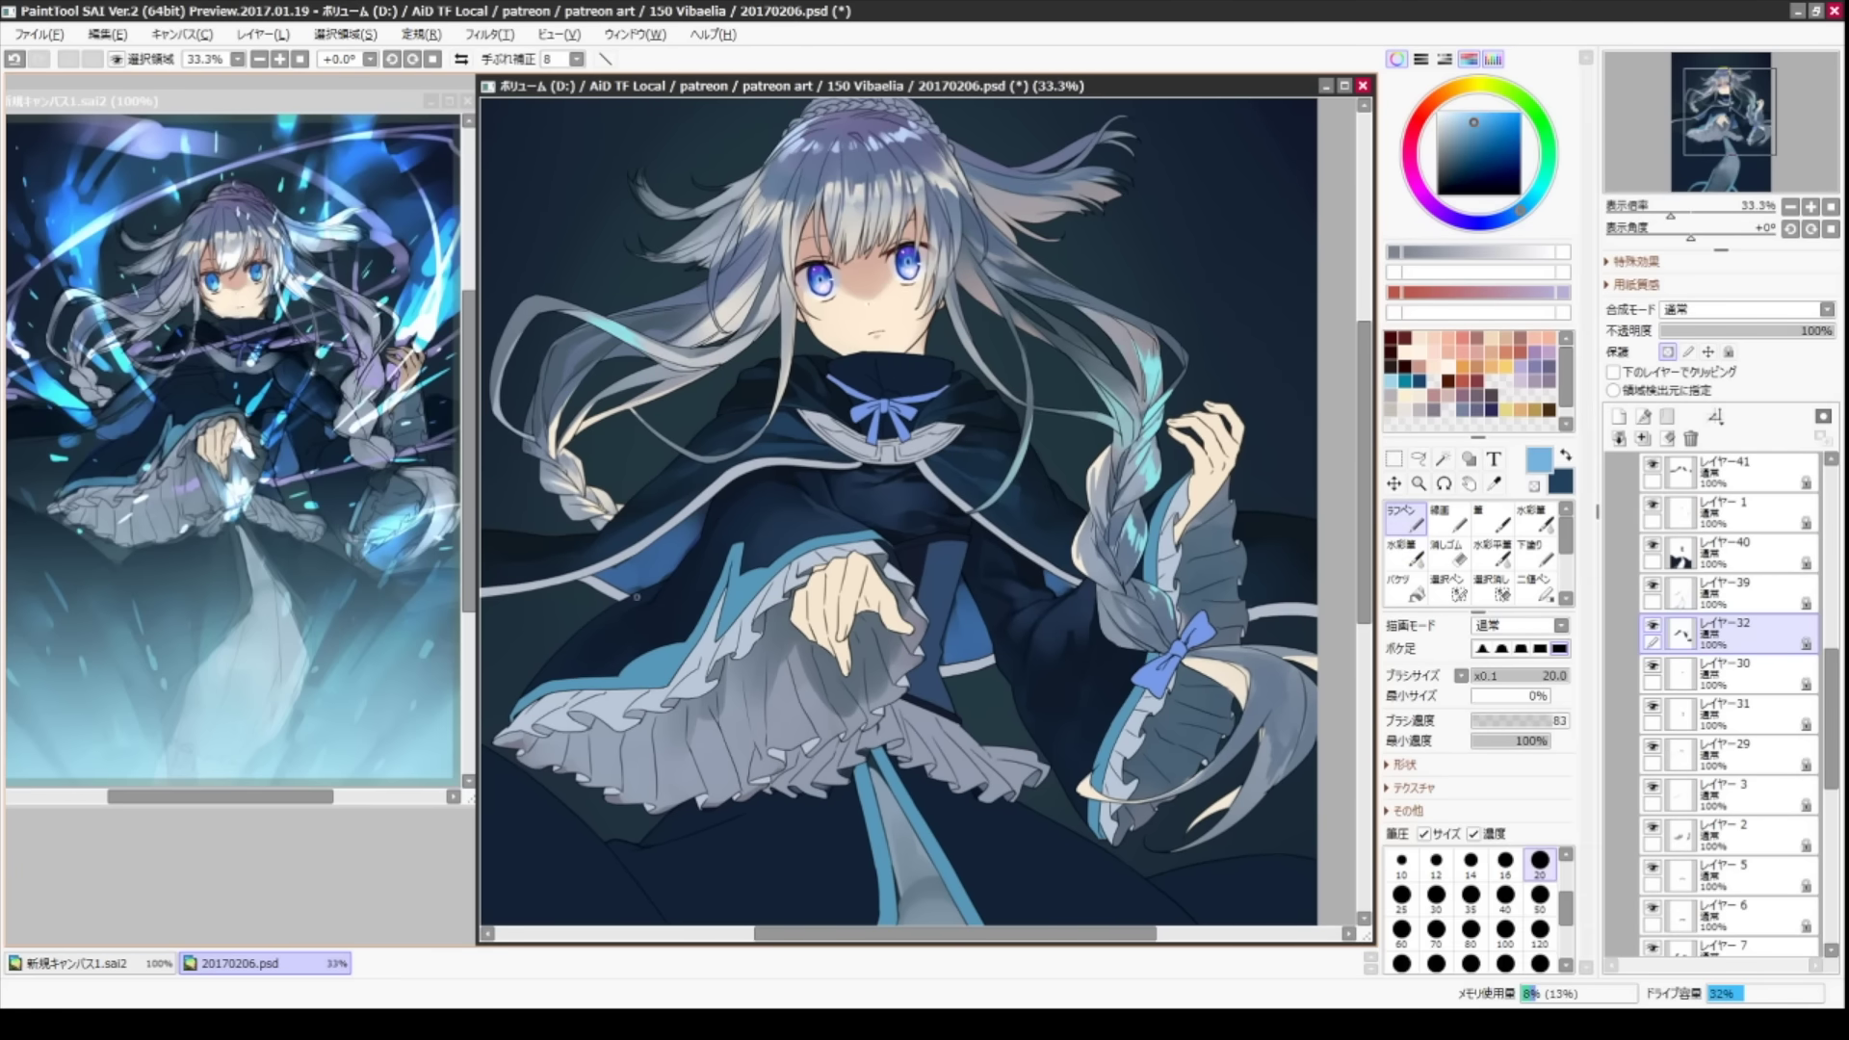
{"action": "left_click_drag", "start_coordinate": [578, 626], "coordinate": [607, 609]}
{"action": "left_click", "coordinate": [675, 578], "text": "alt"}
{"action": "key", "text": "n"}
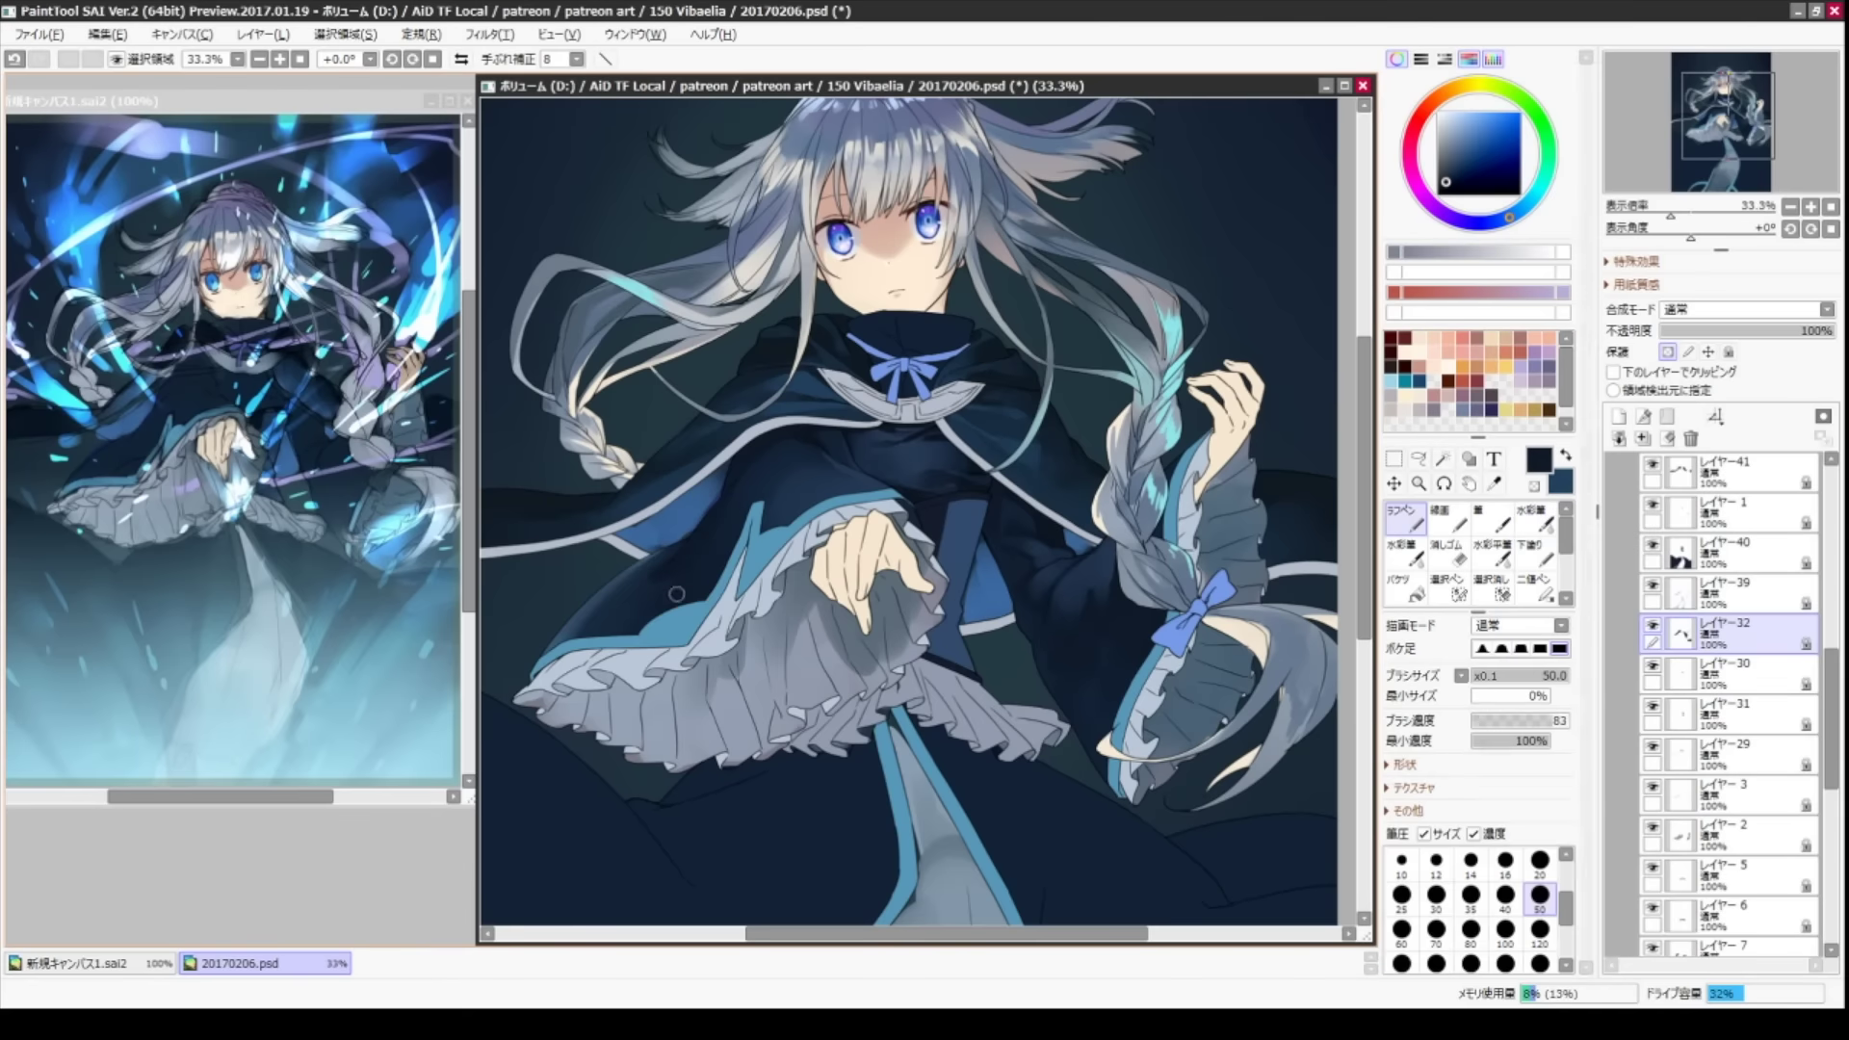
{"action": "key", "text": "c"}
{"action": "mouse_move", "coordinate": [713, 520]}
{"action": "left_mouse_down"}
{"action": "mouse_move", "coordinate": [617, 453]}
{"action": "mouse_move", "coordinate": [709, 452]}
{"action": "left_mouse_up"}
{"action": "key", "text": "c"}
- Shade the grey lining folds of the lowered sleeve on layer 2 with darker grey, using the size 30 pen and watercolor sizes 40 to 120
{"action": "left_click", "coordinate": [879, 602], "text": "alt"}
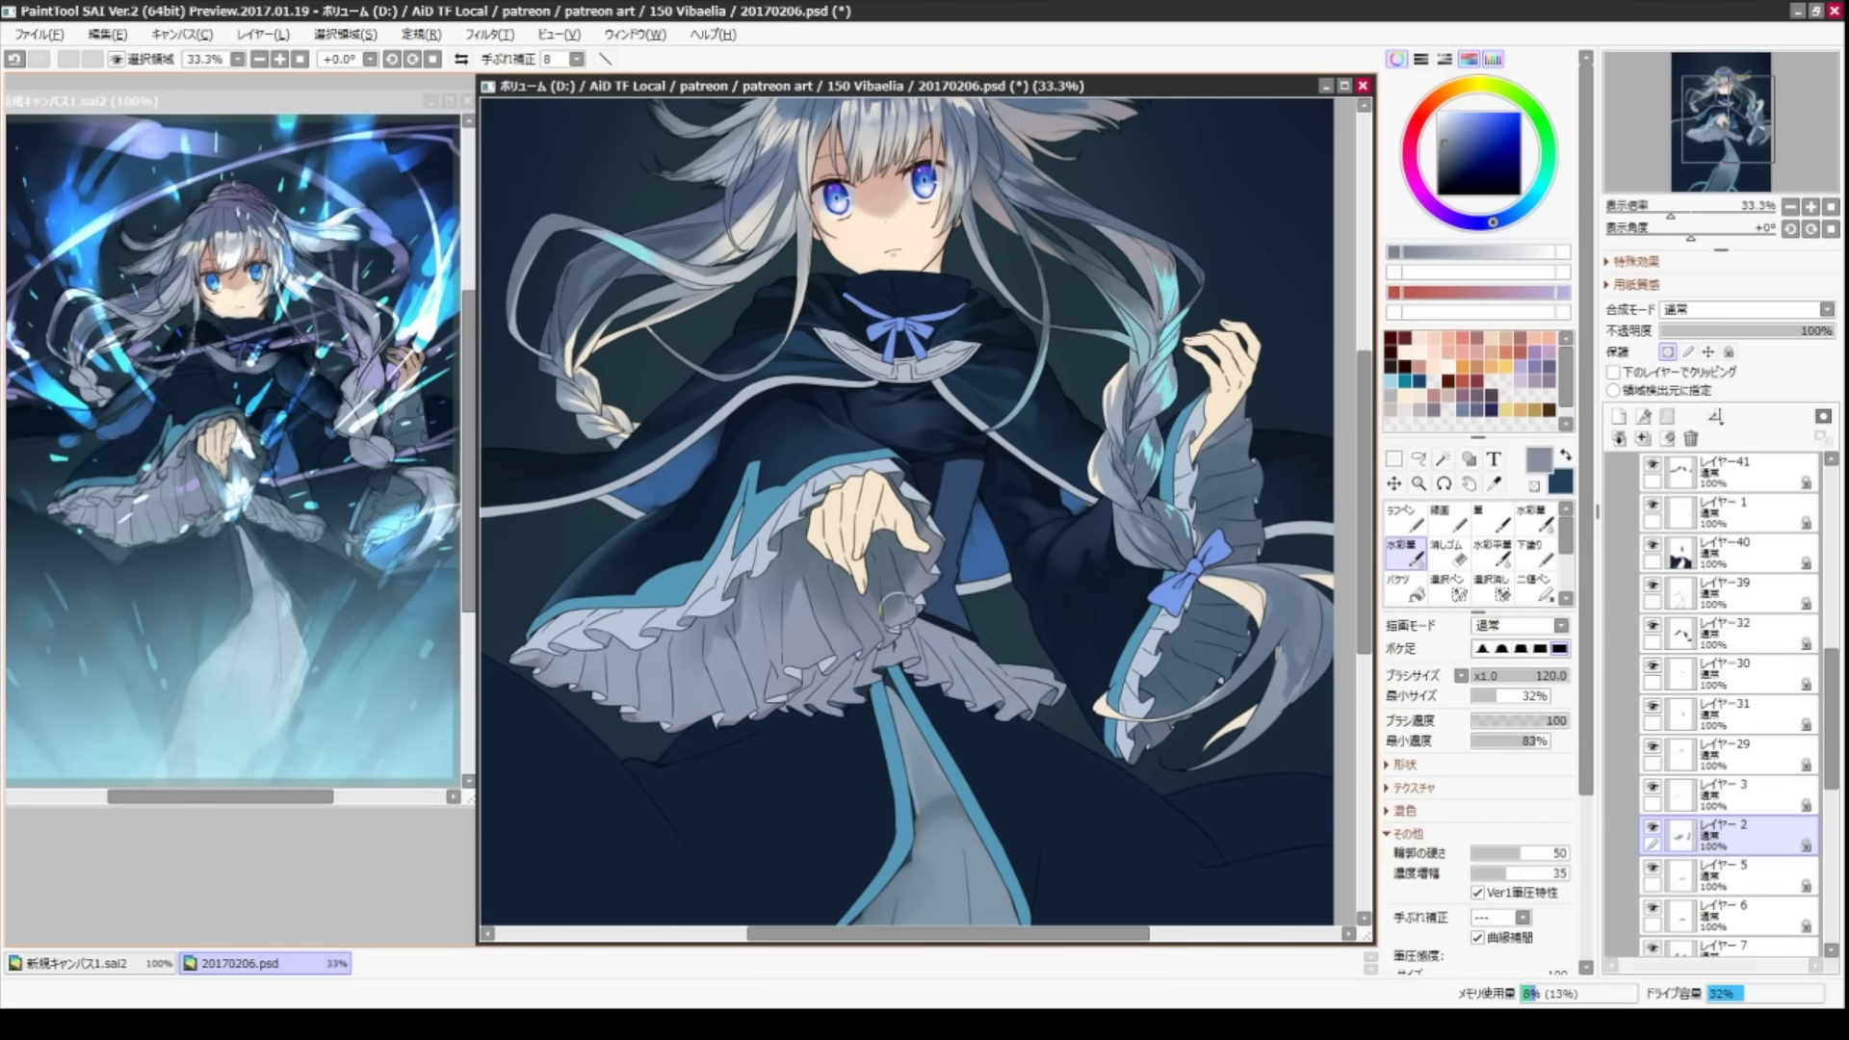
{"action": "key", "text": "n"}
{"action": "key", "text": "c"}
{"action": "key", "text": "c"}
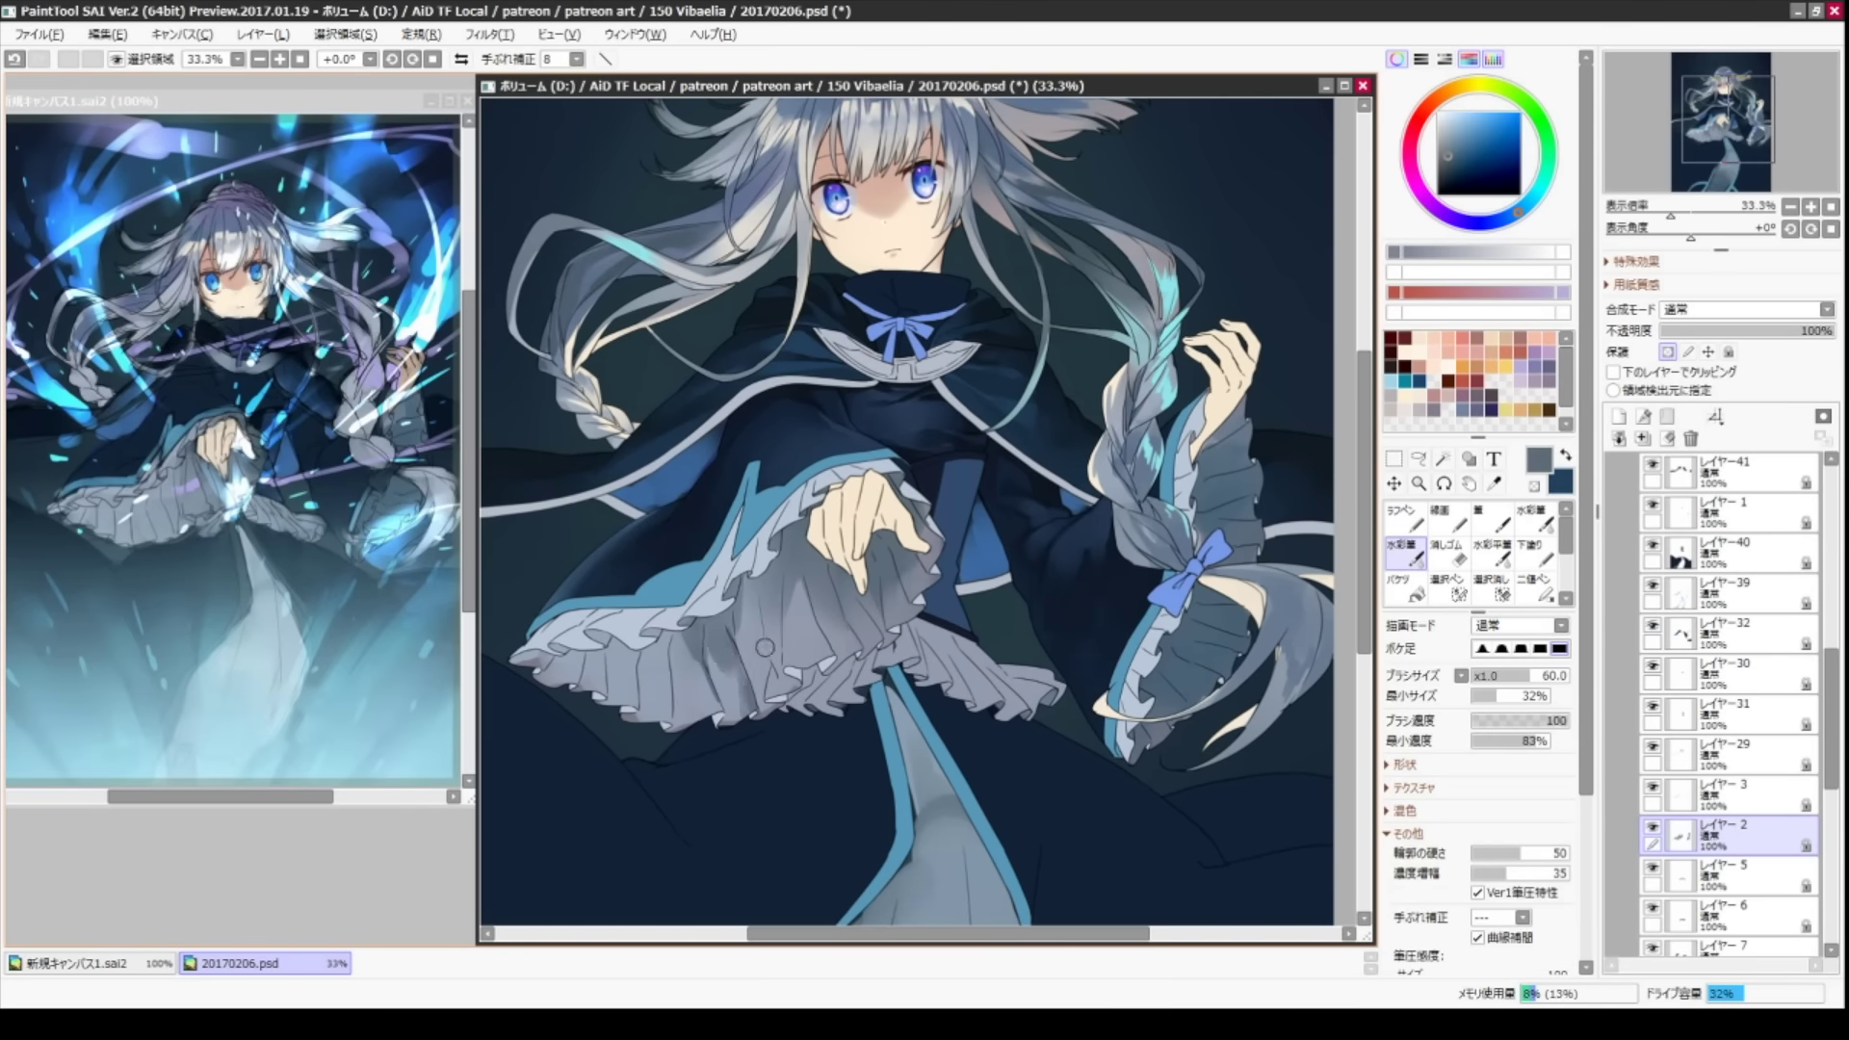
{"action": "key", "text": "n"}
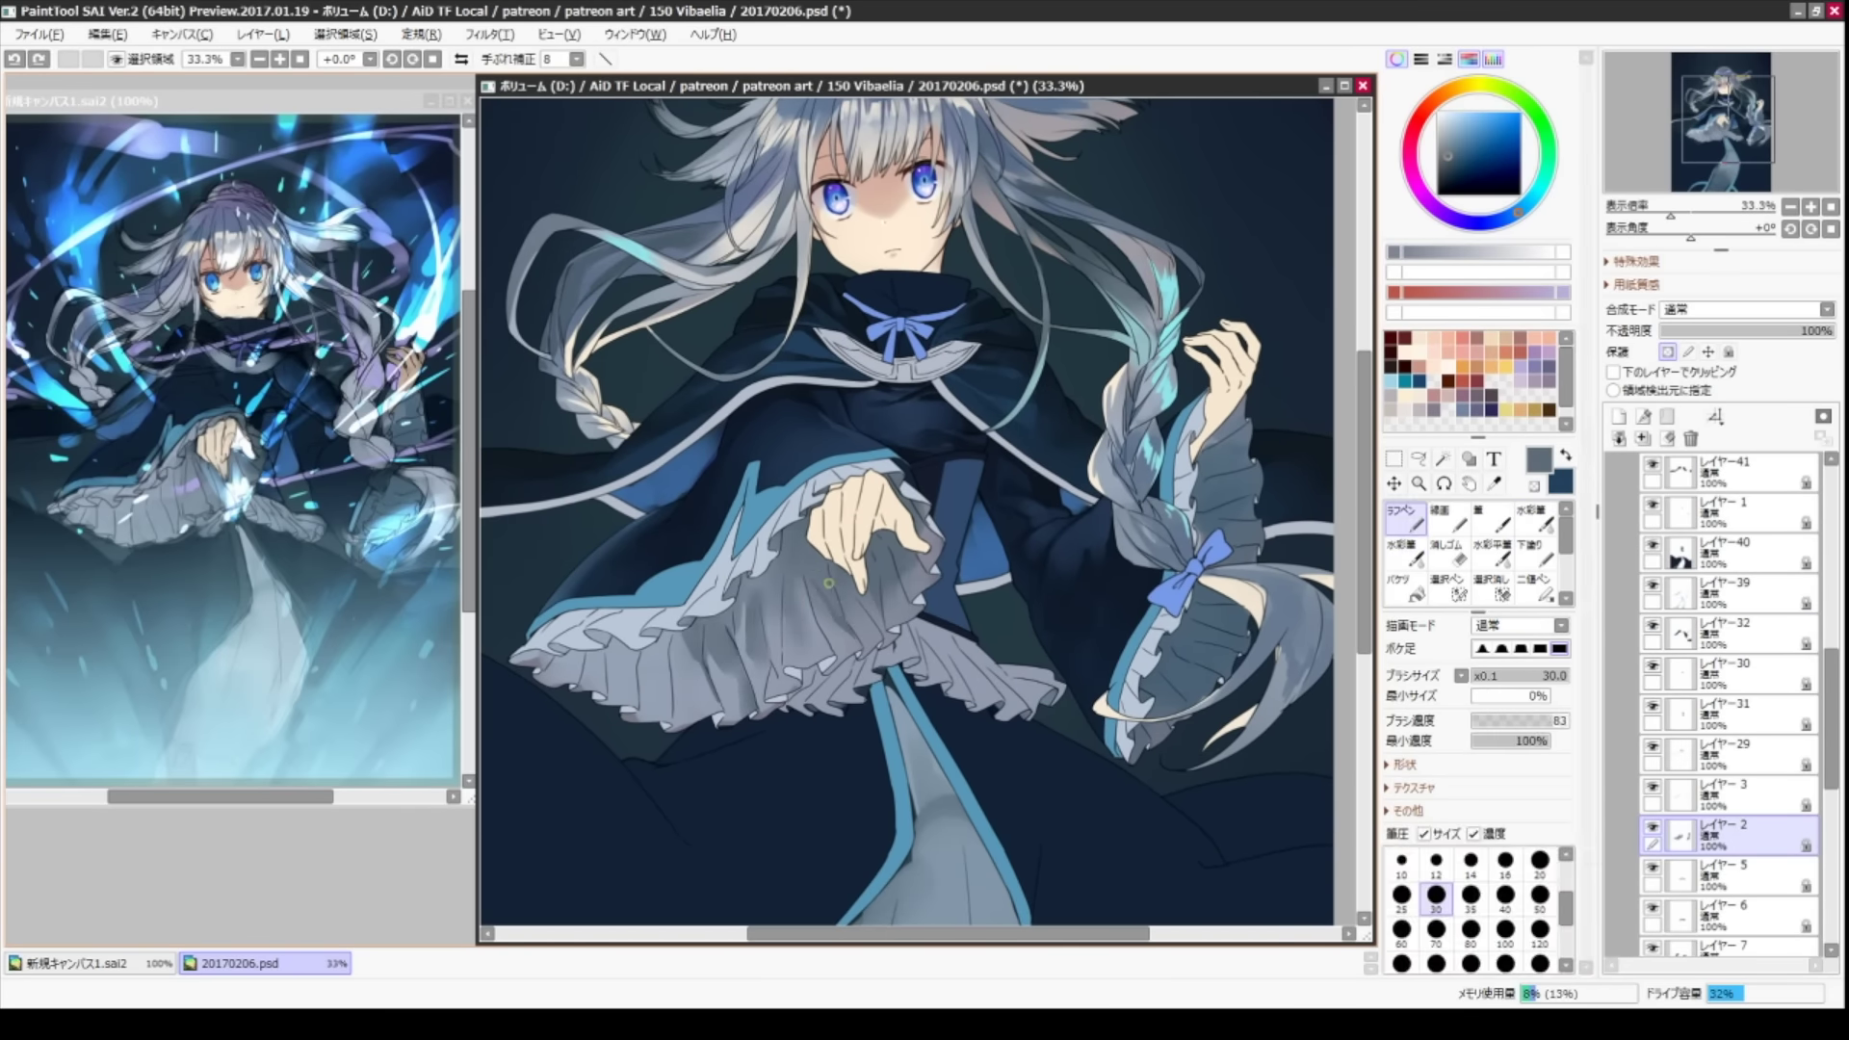
{"action": "key", "text": "c"}
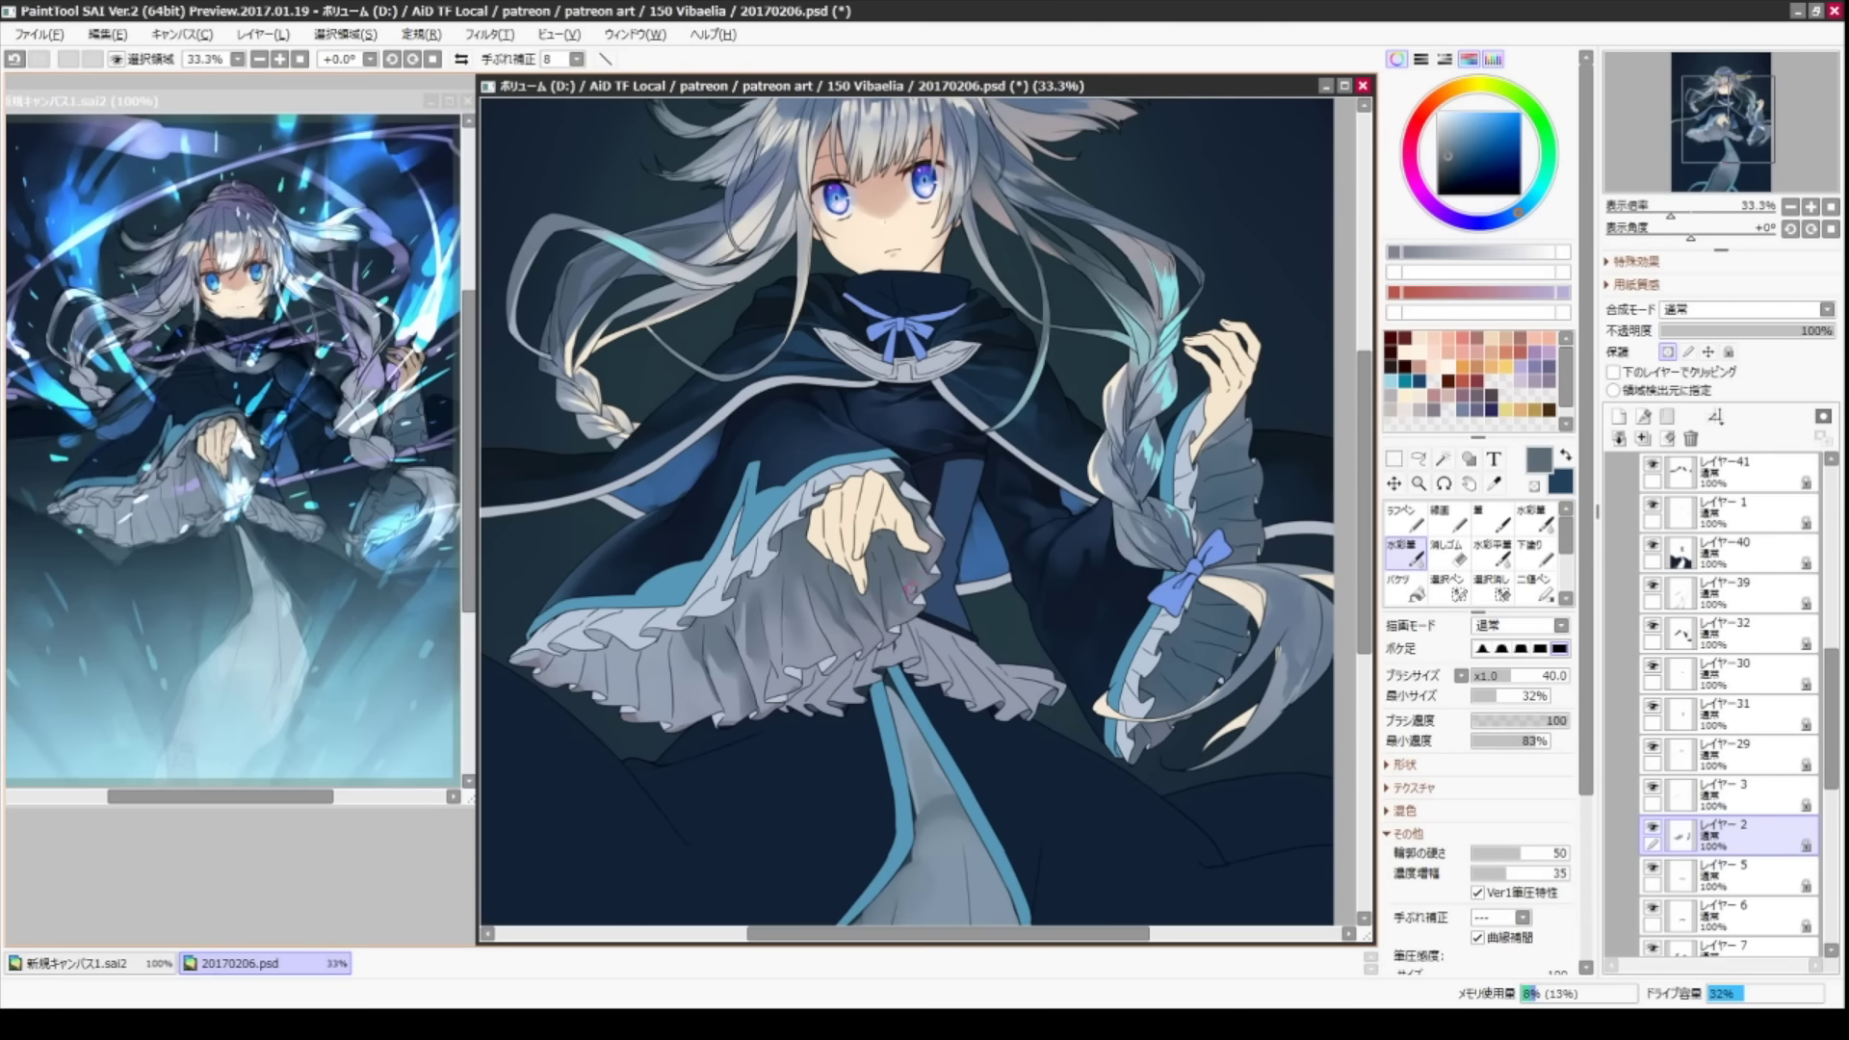
{"action": "key", "text": "n"}
{"action": "key", "text": "c"}
{"action": "key", "text": "n"}
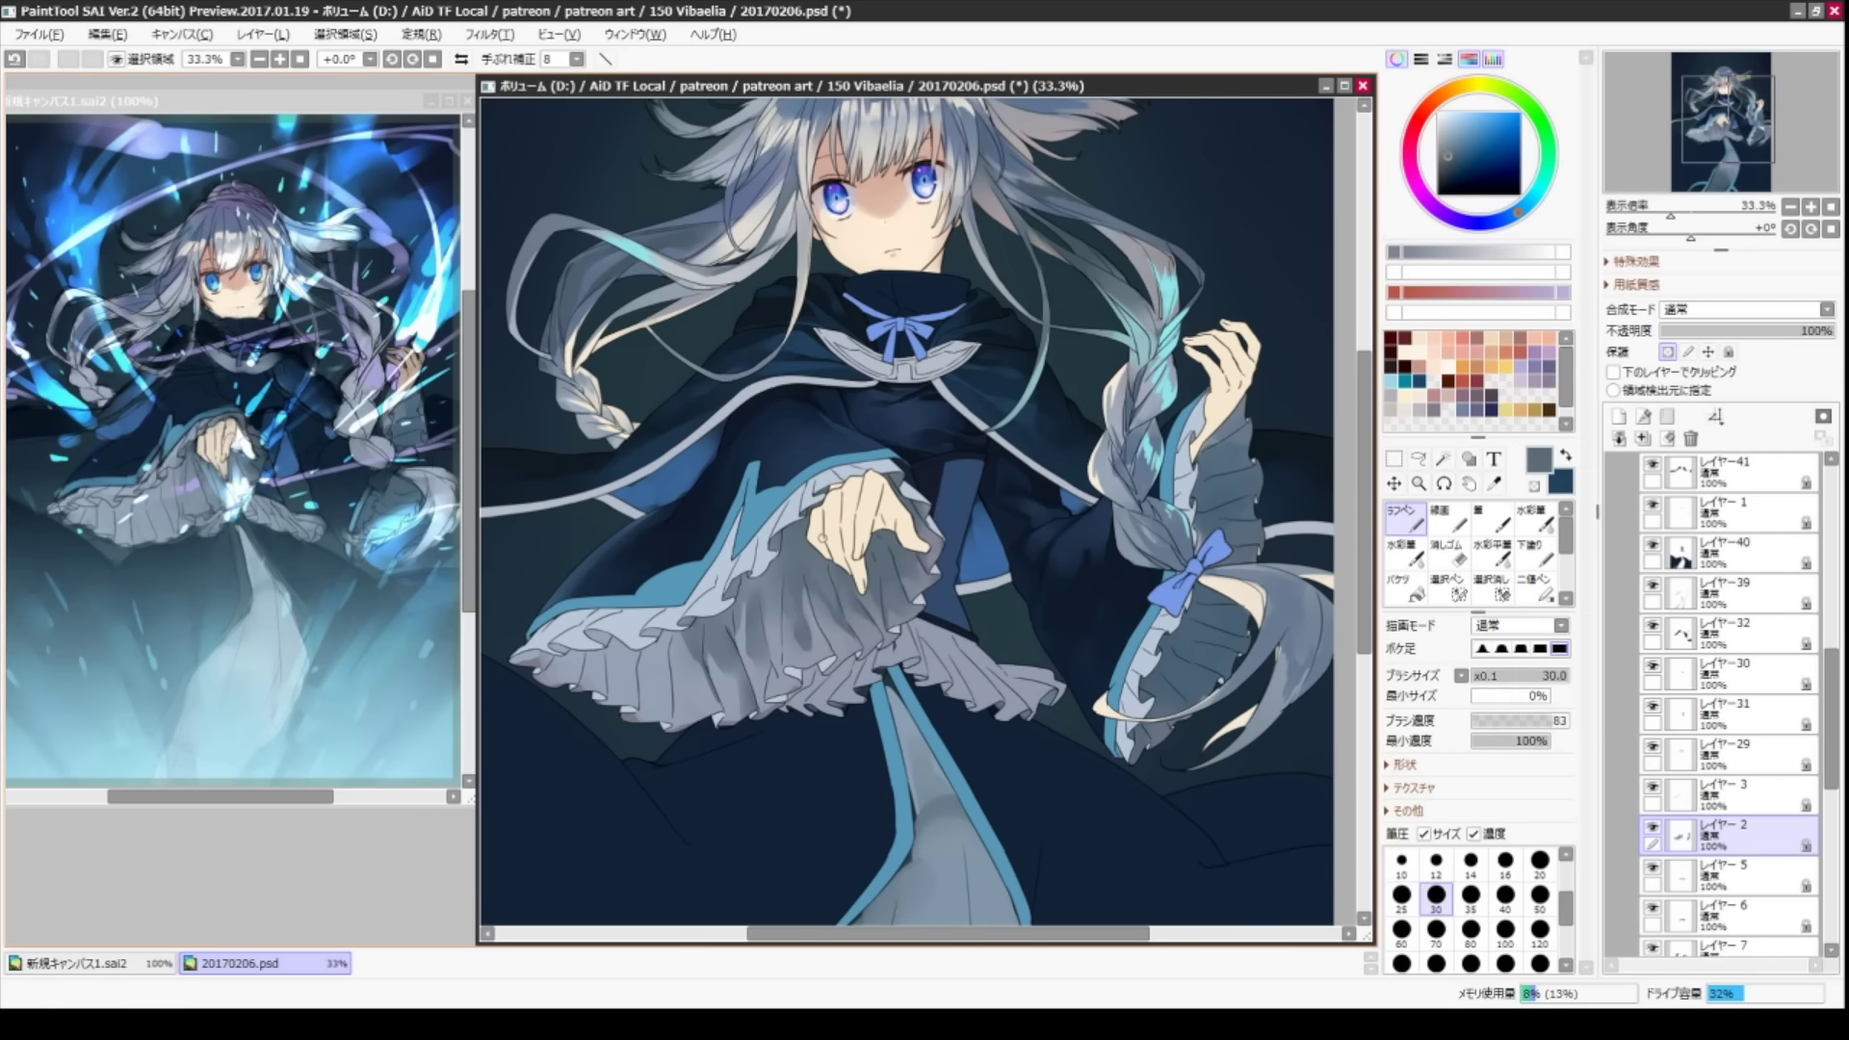
- Add a clipped layer above layer 2 and paint light blue reflected light along the lowered sleeve's lining at brush sizes 40 and 60
{"action": "key", "text": "ctrl+shift+n"}
{"action": "key", "text": "bracketleft"}
{"action": "key", "text": "bracketleft"}
{"action": "key", "text": "bracketleft"}
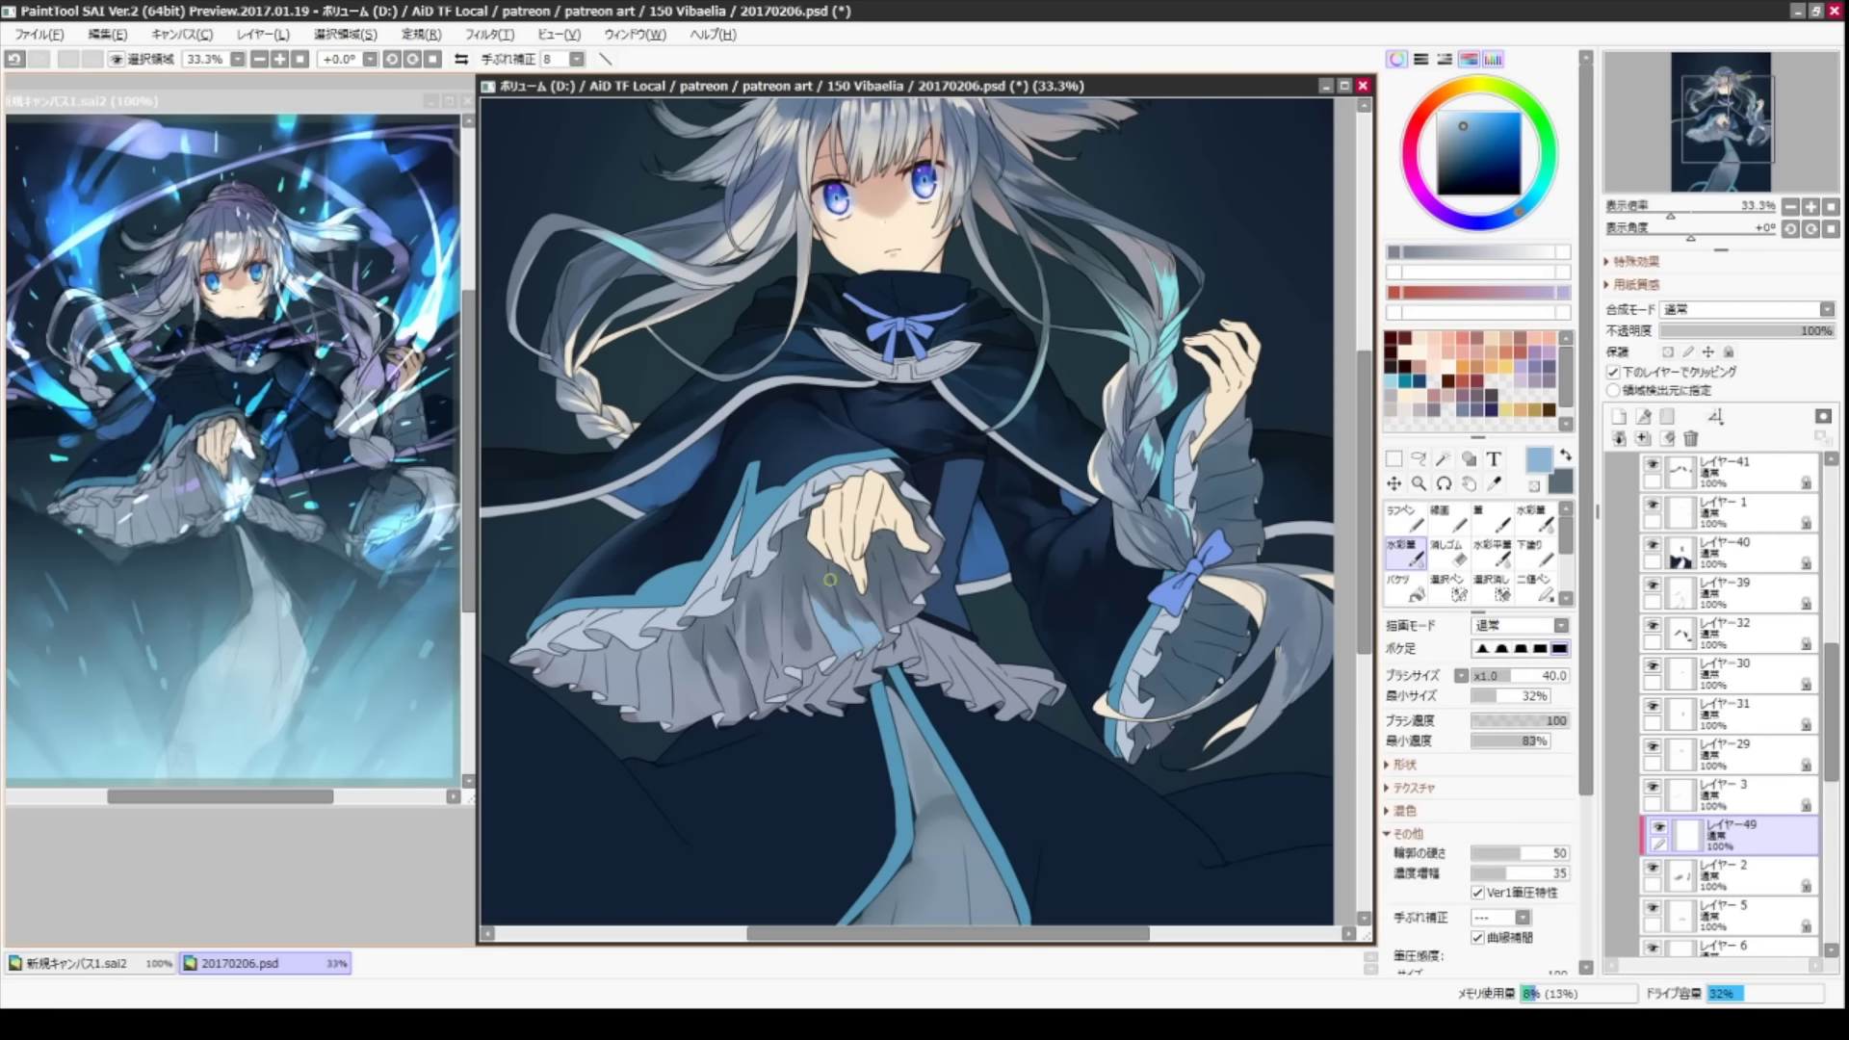
{"action": "key", "text": "c"}
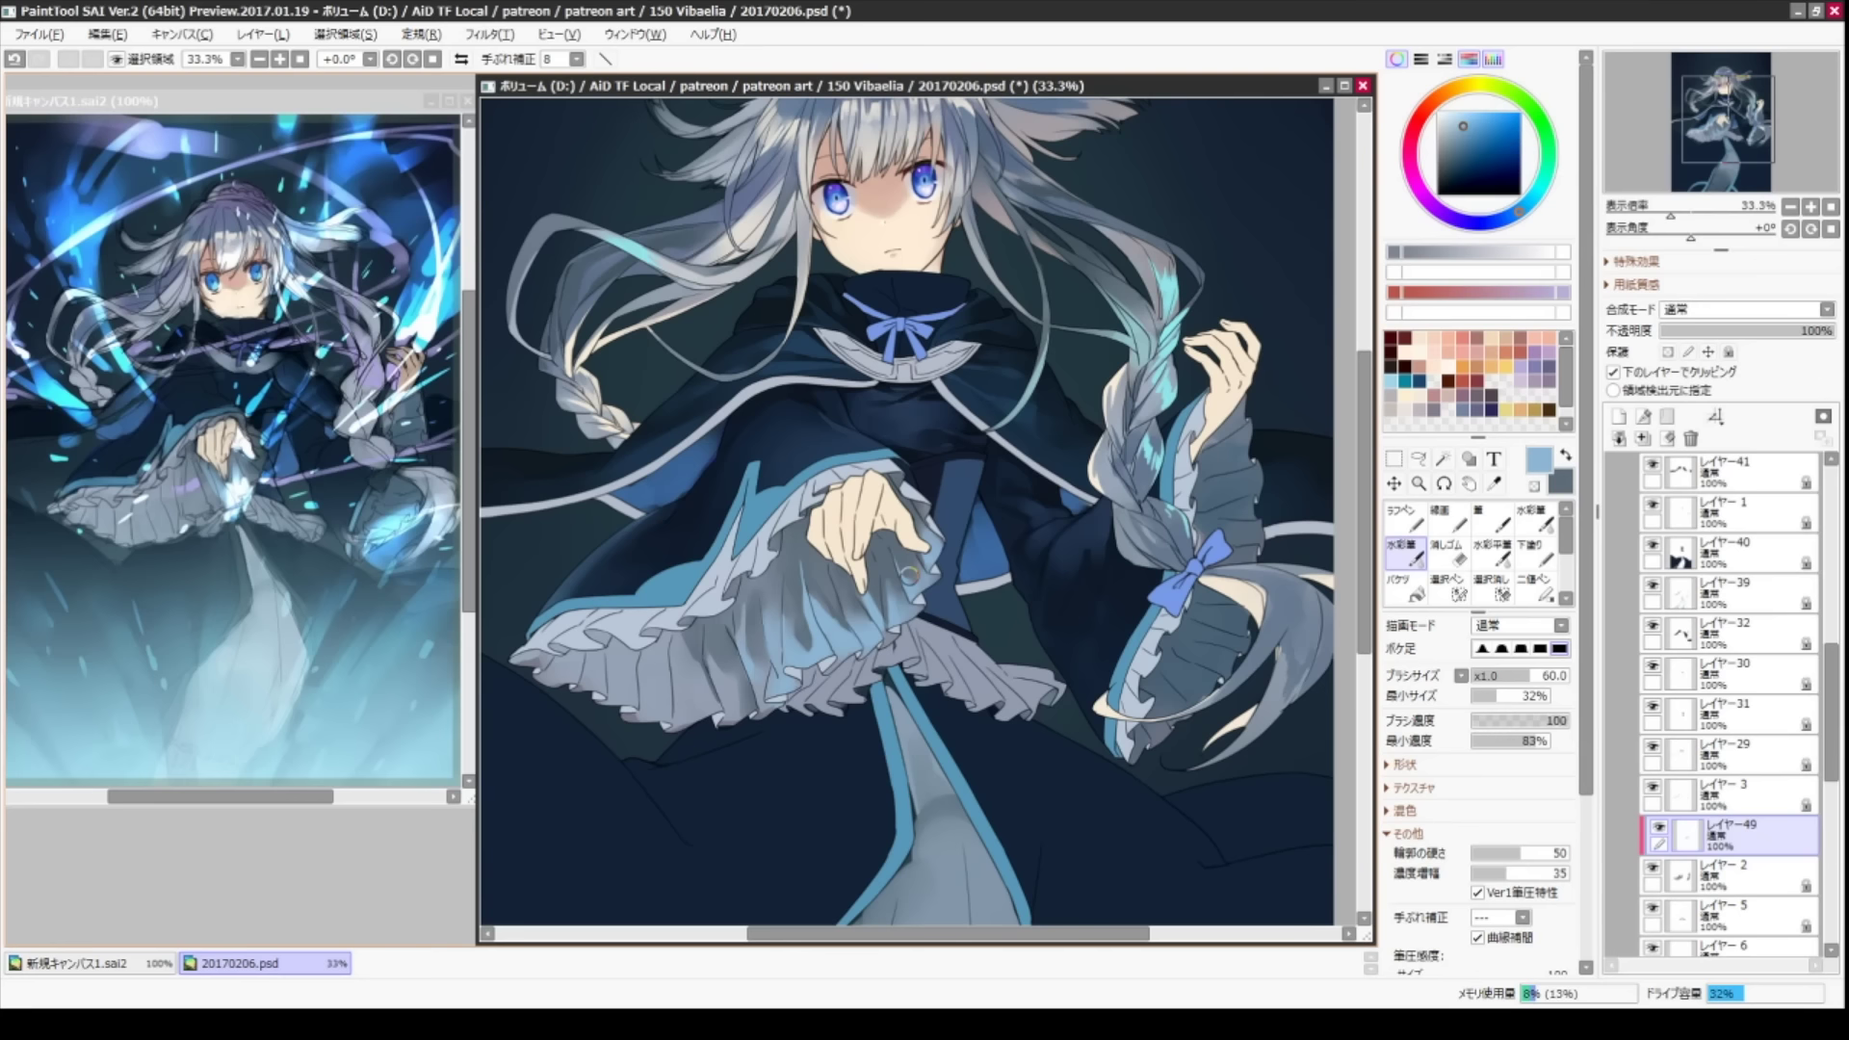
- Tint the sleeve ruffles on layer 3 with grey-blue at brush size 60
{"action": "scroll", "coordinate": [909, 574], "scroll_direction": "up", "scroll_amount": 1}
{"action": "left_click", "coordinate": [909, 574], "text": "ctrl+shift"}
{"action": "left_click", "coordinate": [909, 574], "text": "alt"}
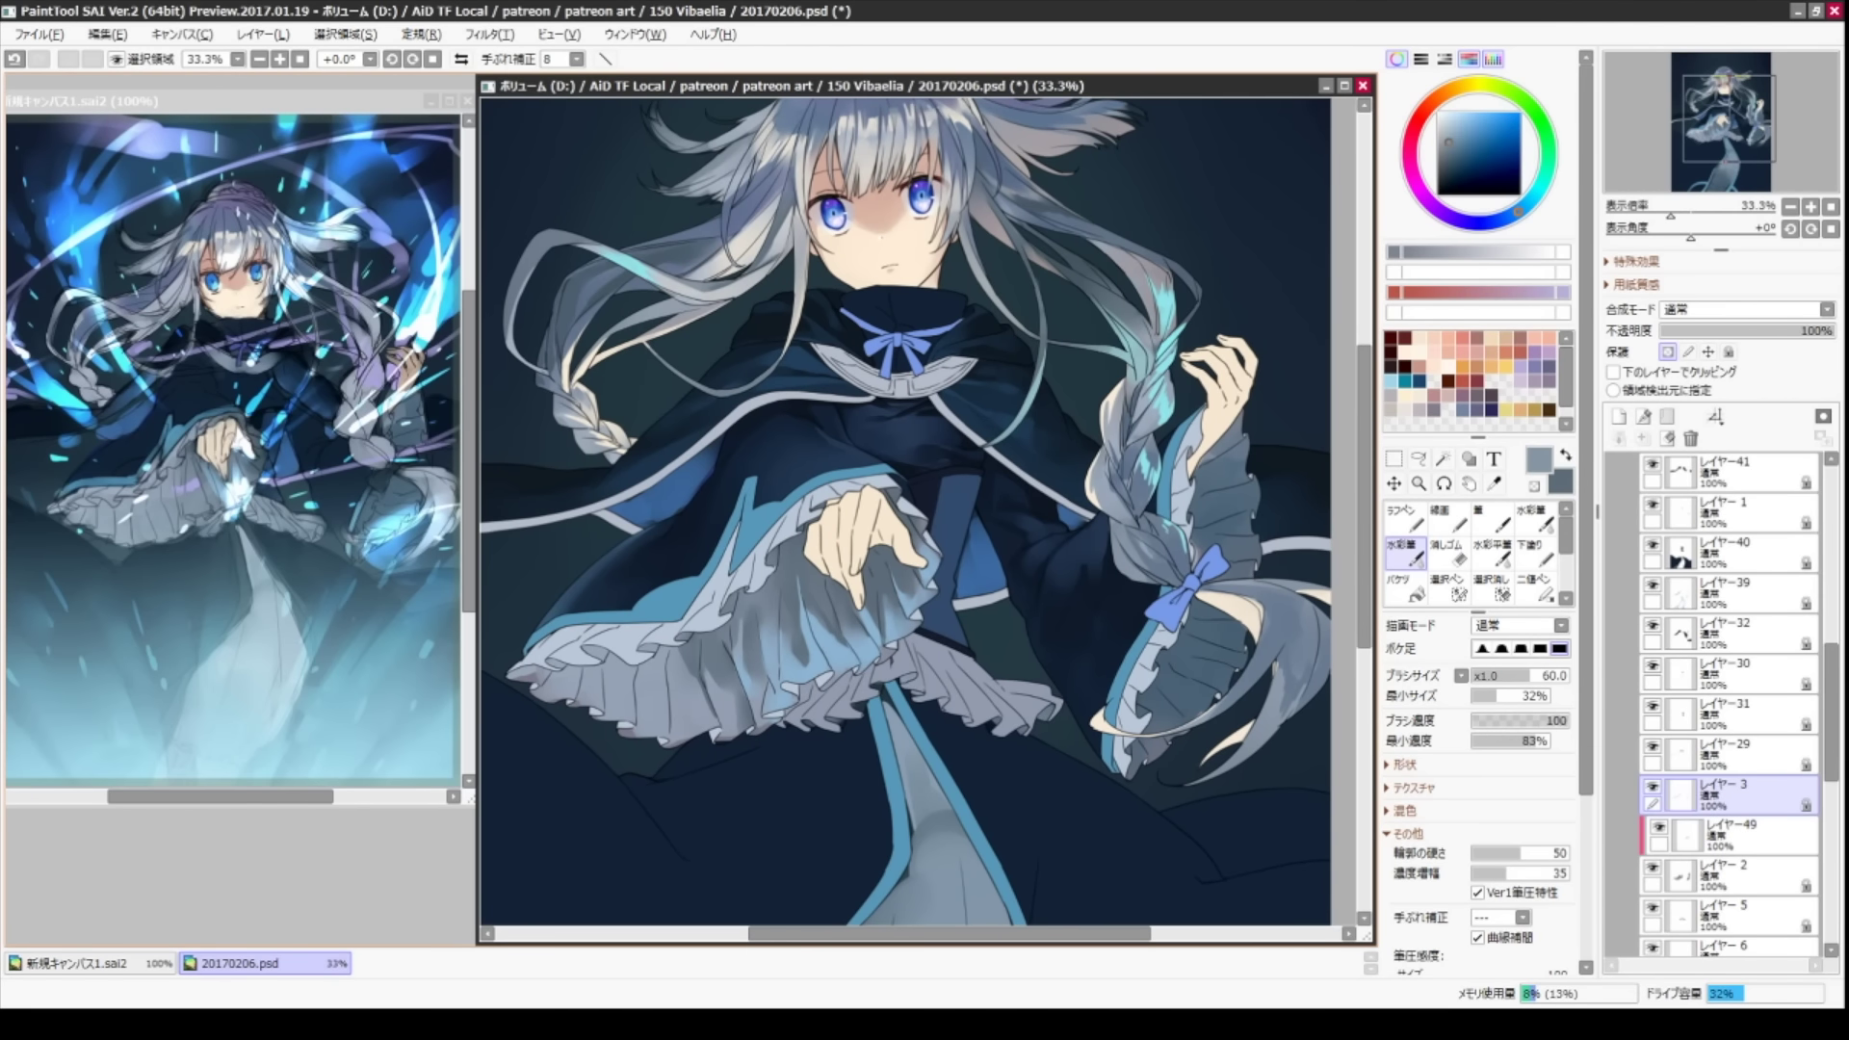
{"action": "left_click_drag", "start_coordinate": [818, 520], "coordinate": [653, 584]}
- Darken the lowered sleeve with navy on layer 32 at size 120 and its trim with dark teal on layer 39 at size 200
{"action": "left_click", "coordinate": [583, 622], "text": "ctrl+shift"}
{"action": "left_click_drag", "start_coordinate": [800, 452], "coordinate": [867, 458]}
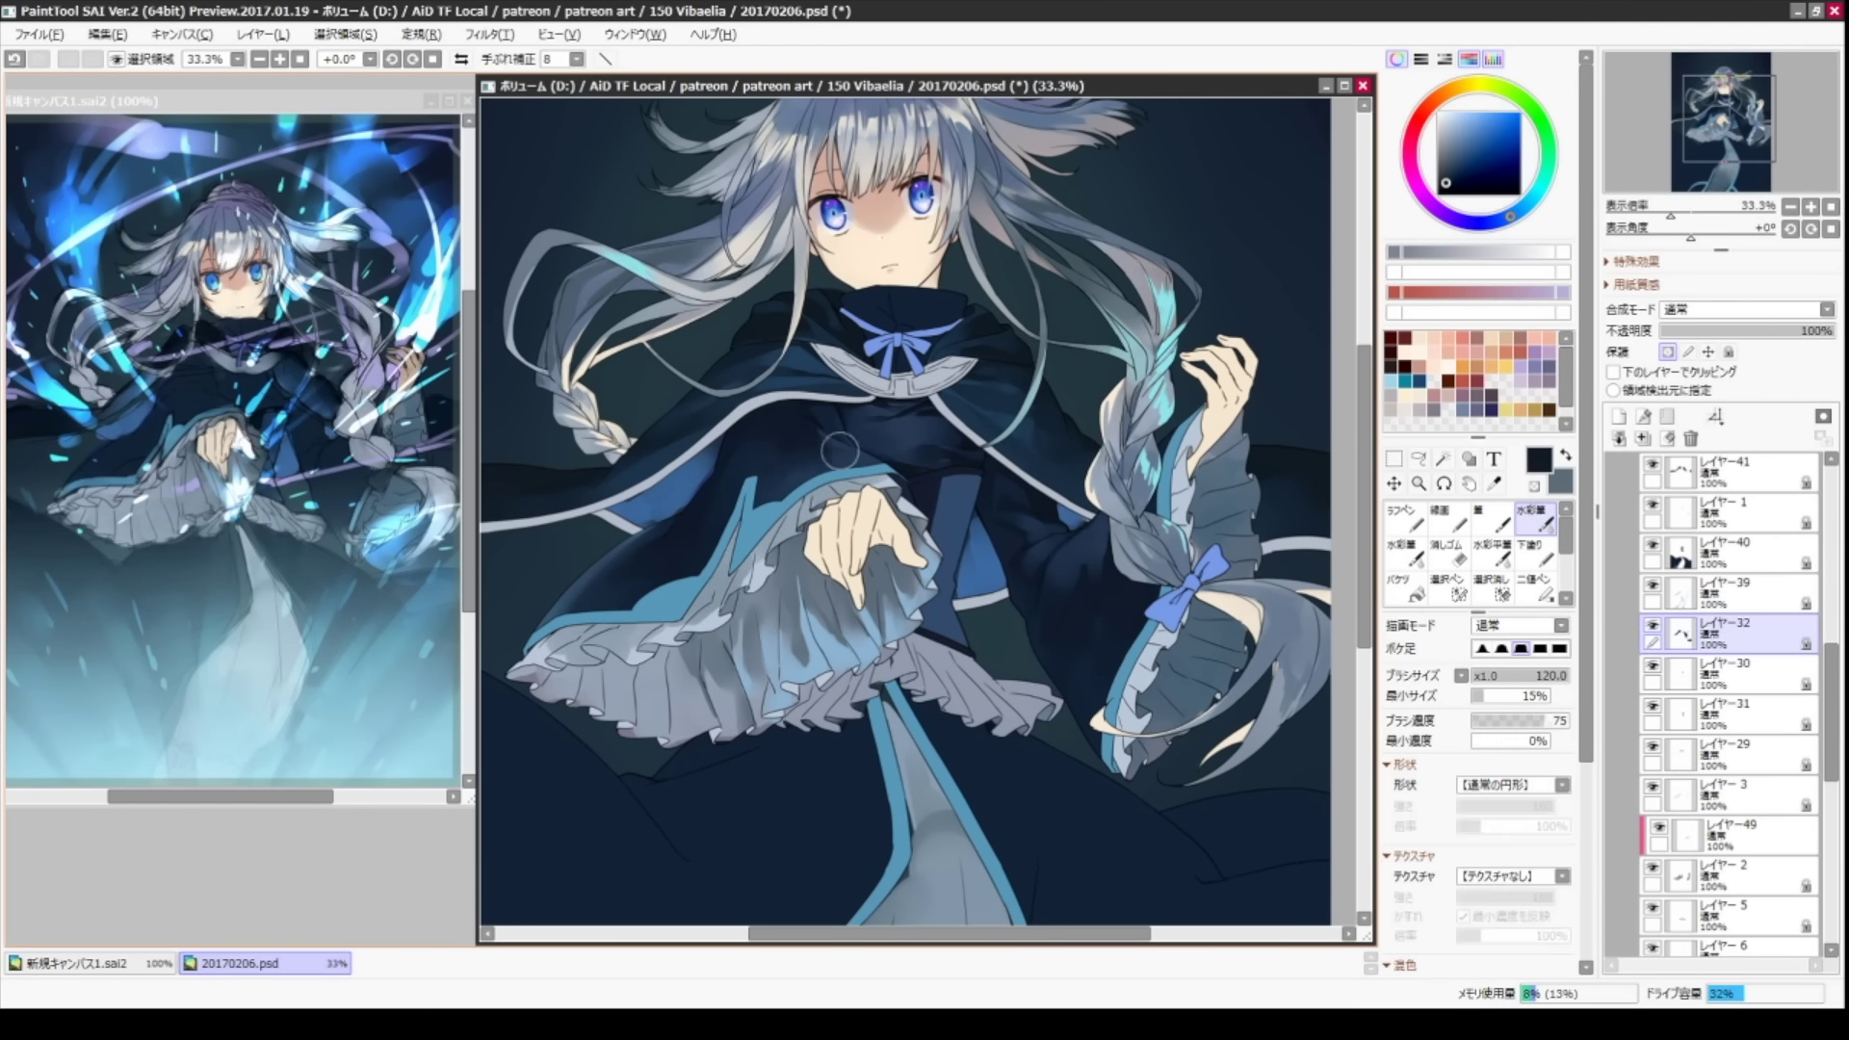
{"action": "left_click", "coordinate": [898, 474], "text": "ctrl+shift"}
{"action": "left_click", "coordinate": [898, 474], "text": "alt"}
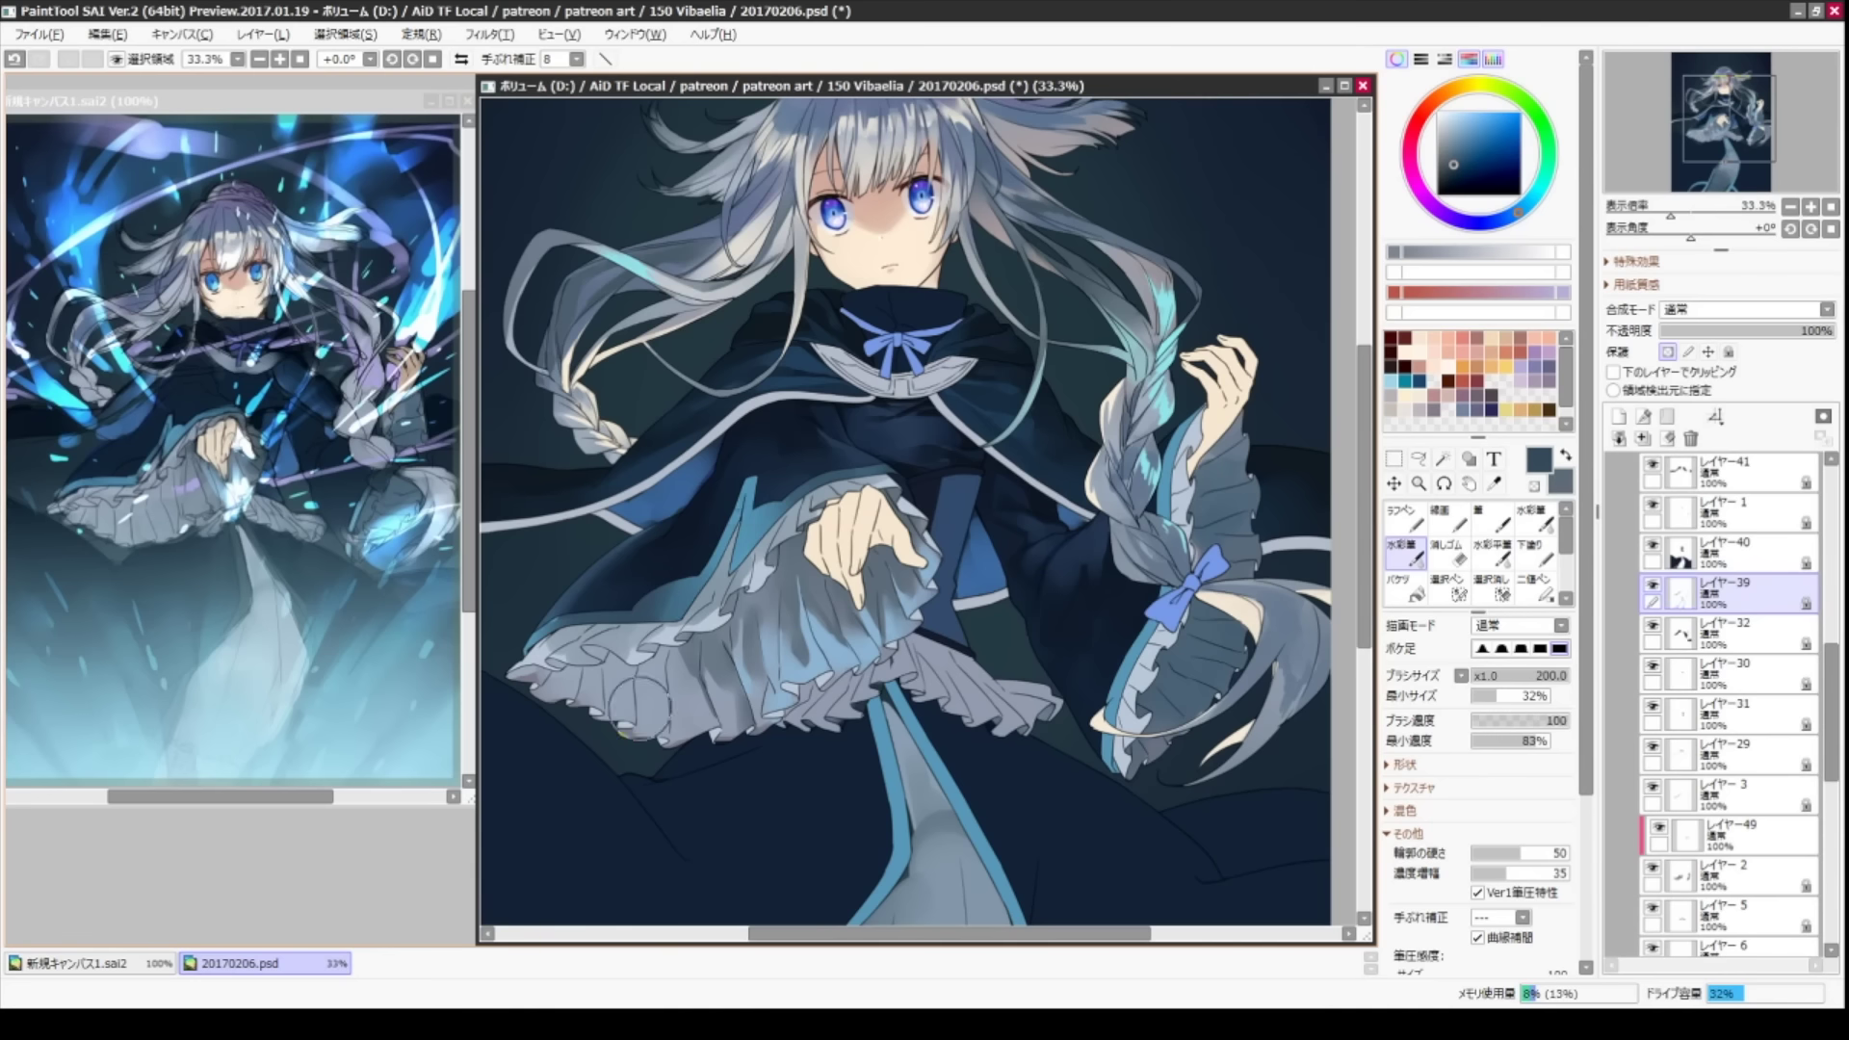
{"action": "left_click", "coordinate": [765, 525], "text": "alt"}
{"action": "left_click", "coordinate": [938, 484], "text": "alt"}
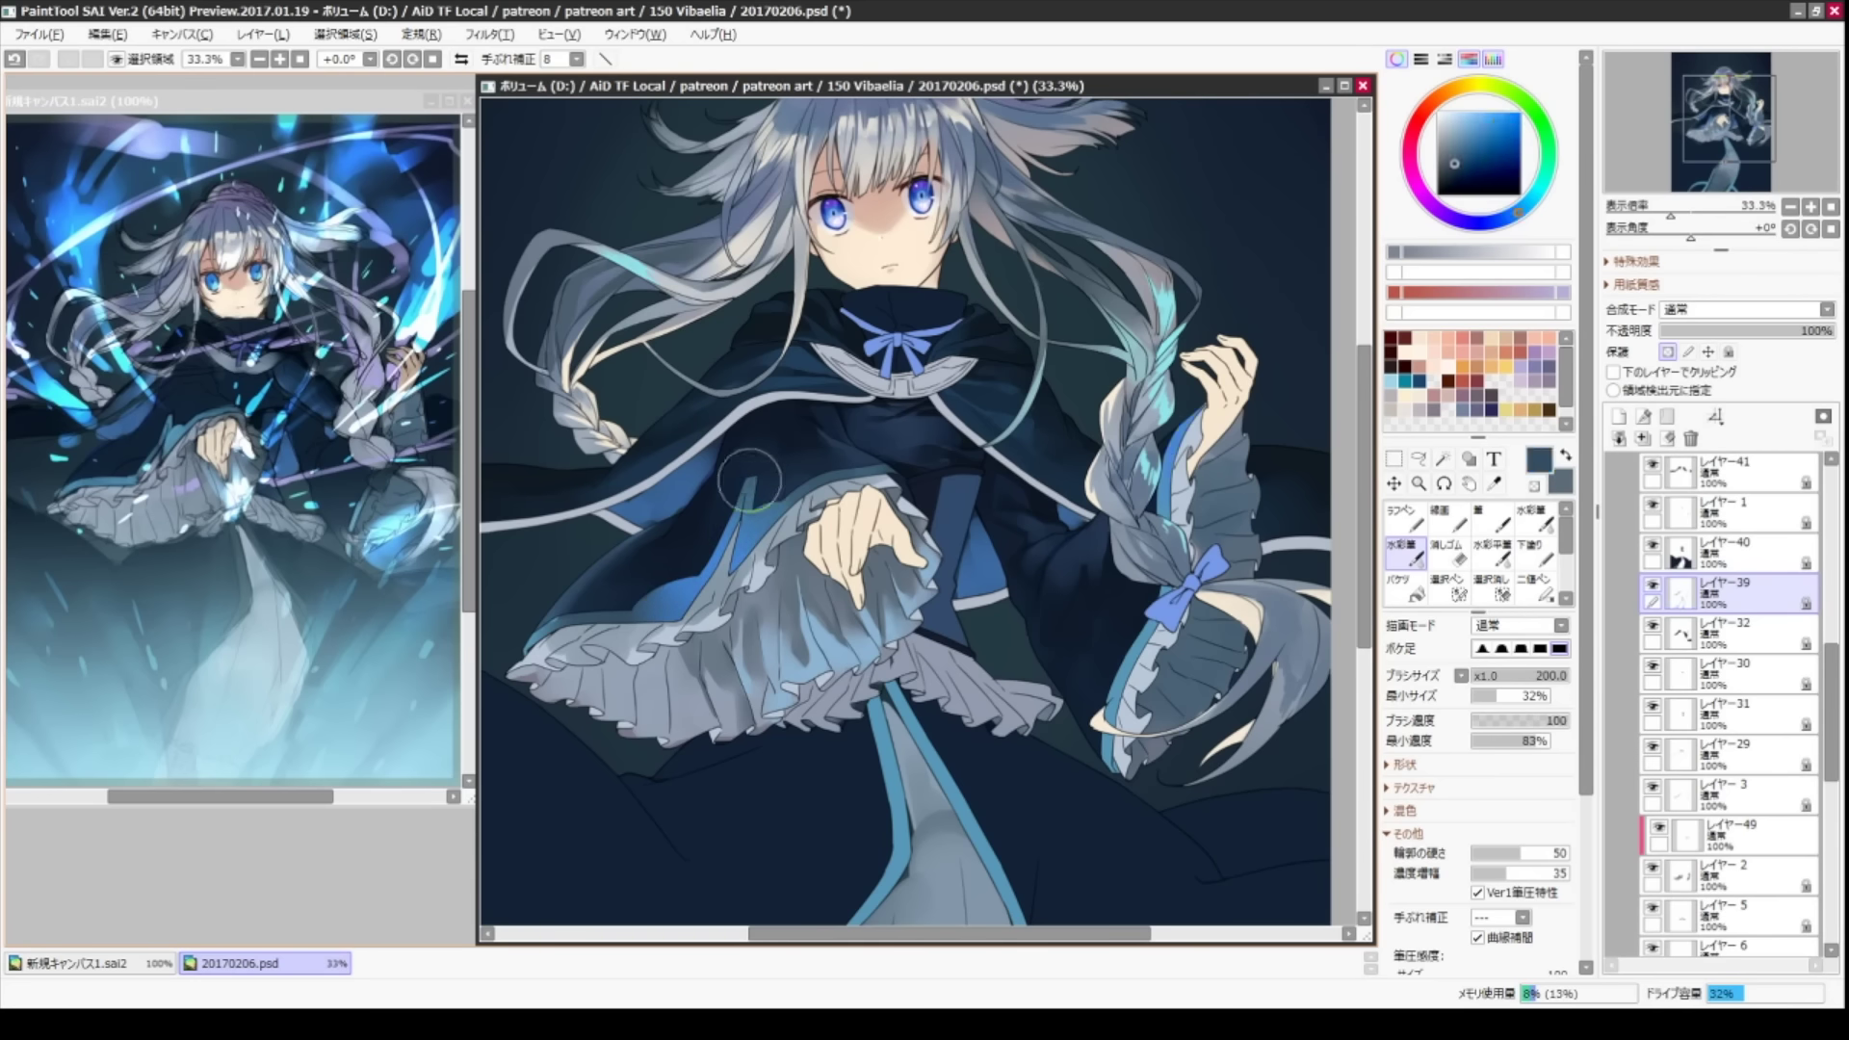
- Shade the cape's blue lining on layer 7 at size 200 and lighten it with bright blue using the flat watercolor brush at size 120
{"action": "left_click", "coordinate": [807, 455], "text": "ctrl+shift"}
{"action": "left_click", "coordinate": [982, 542], "text": "alt"}
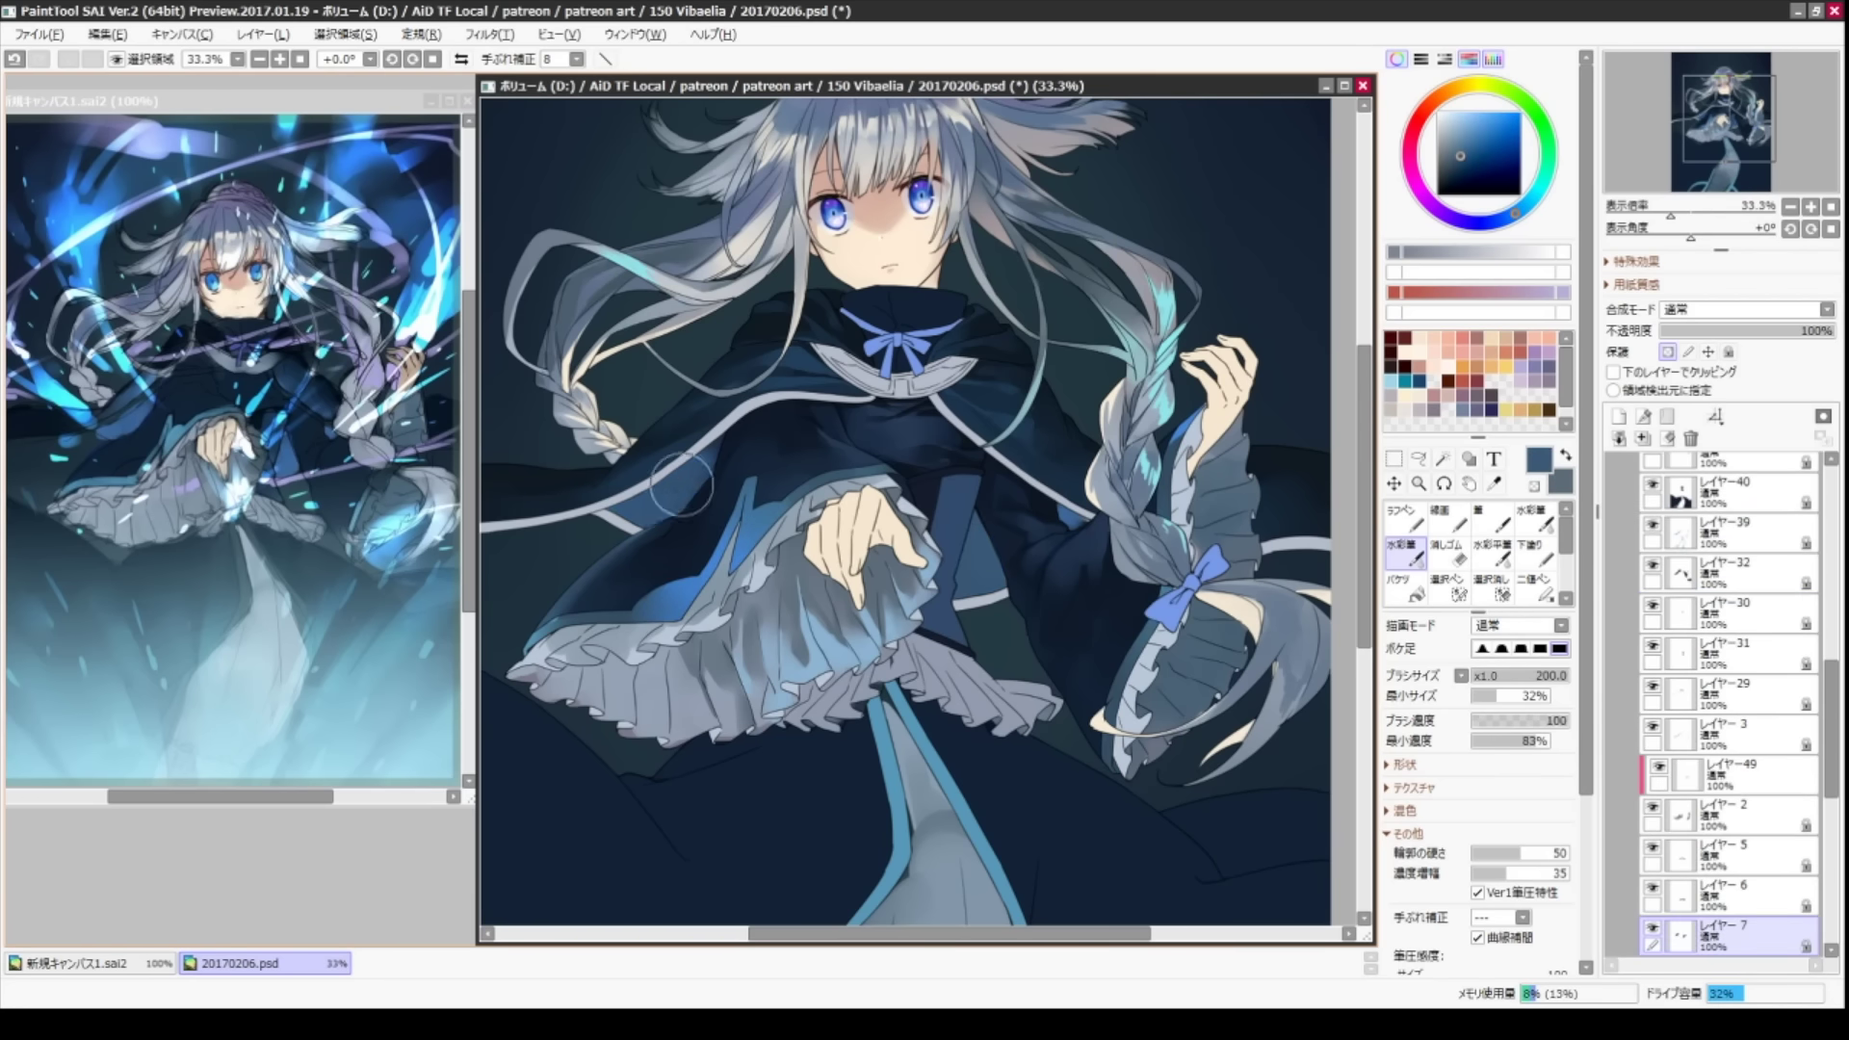
{"action": "key", "text": "v"}
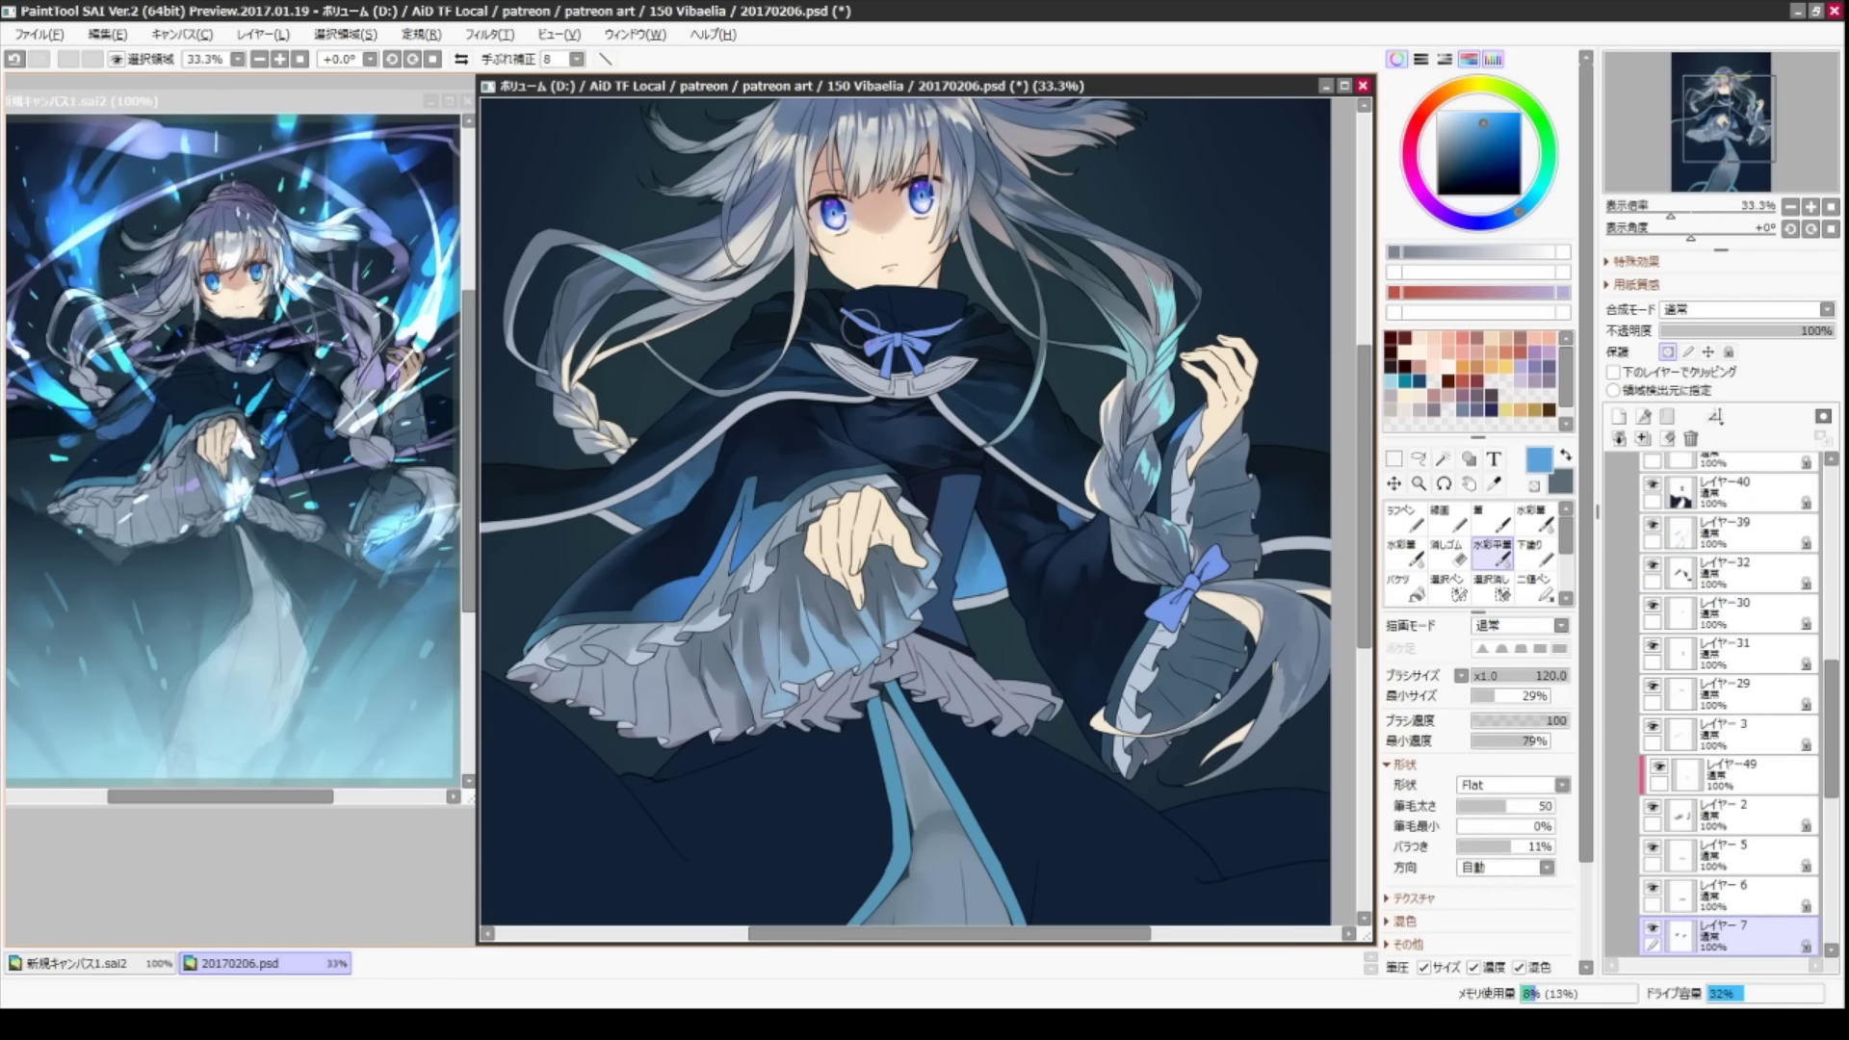
- Shade the collar ribbon on layer 1 with indigo and dark navy using the pen at sizes 30 and 16, blending at size 25
{"action": "left_click", "coordinate": [867, 332], "text": "ctrl+shift"}
{"action": "left_click", "coordinate": [871, 333], "text": "alt"}
{"action": "scroll", "coordinate": [896, 385], "scroll_direction": "up", "scroll_amount": 1}
{"action": "key", "text": "n"}
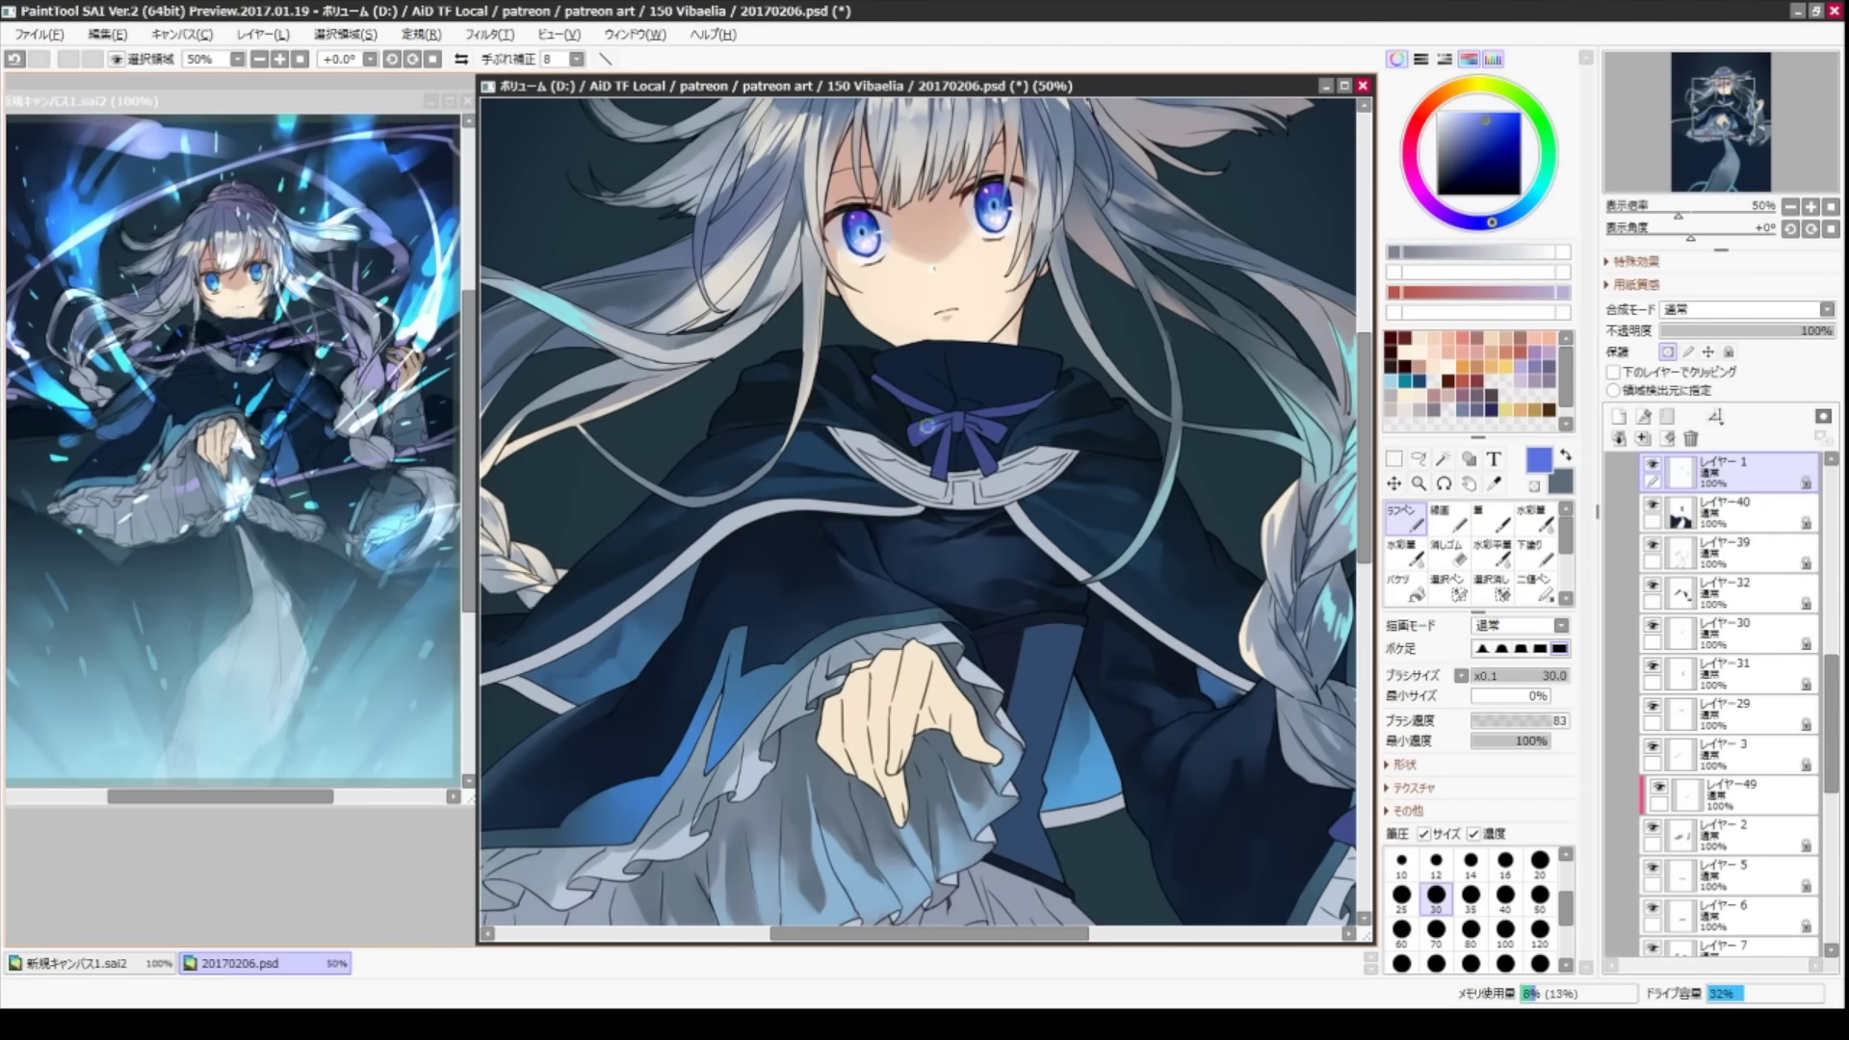
{"action": "key", "text": "bracketleft"}
{"action": "key", "text": "bracketleft"}
{"action": "key", "text": "bracketleft"}
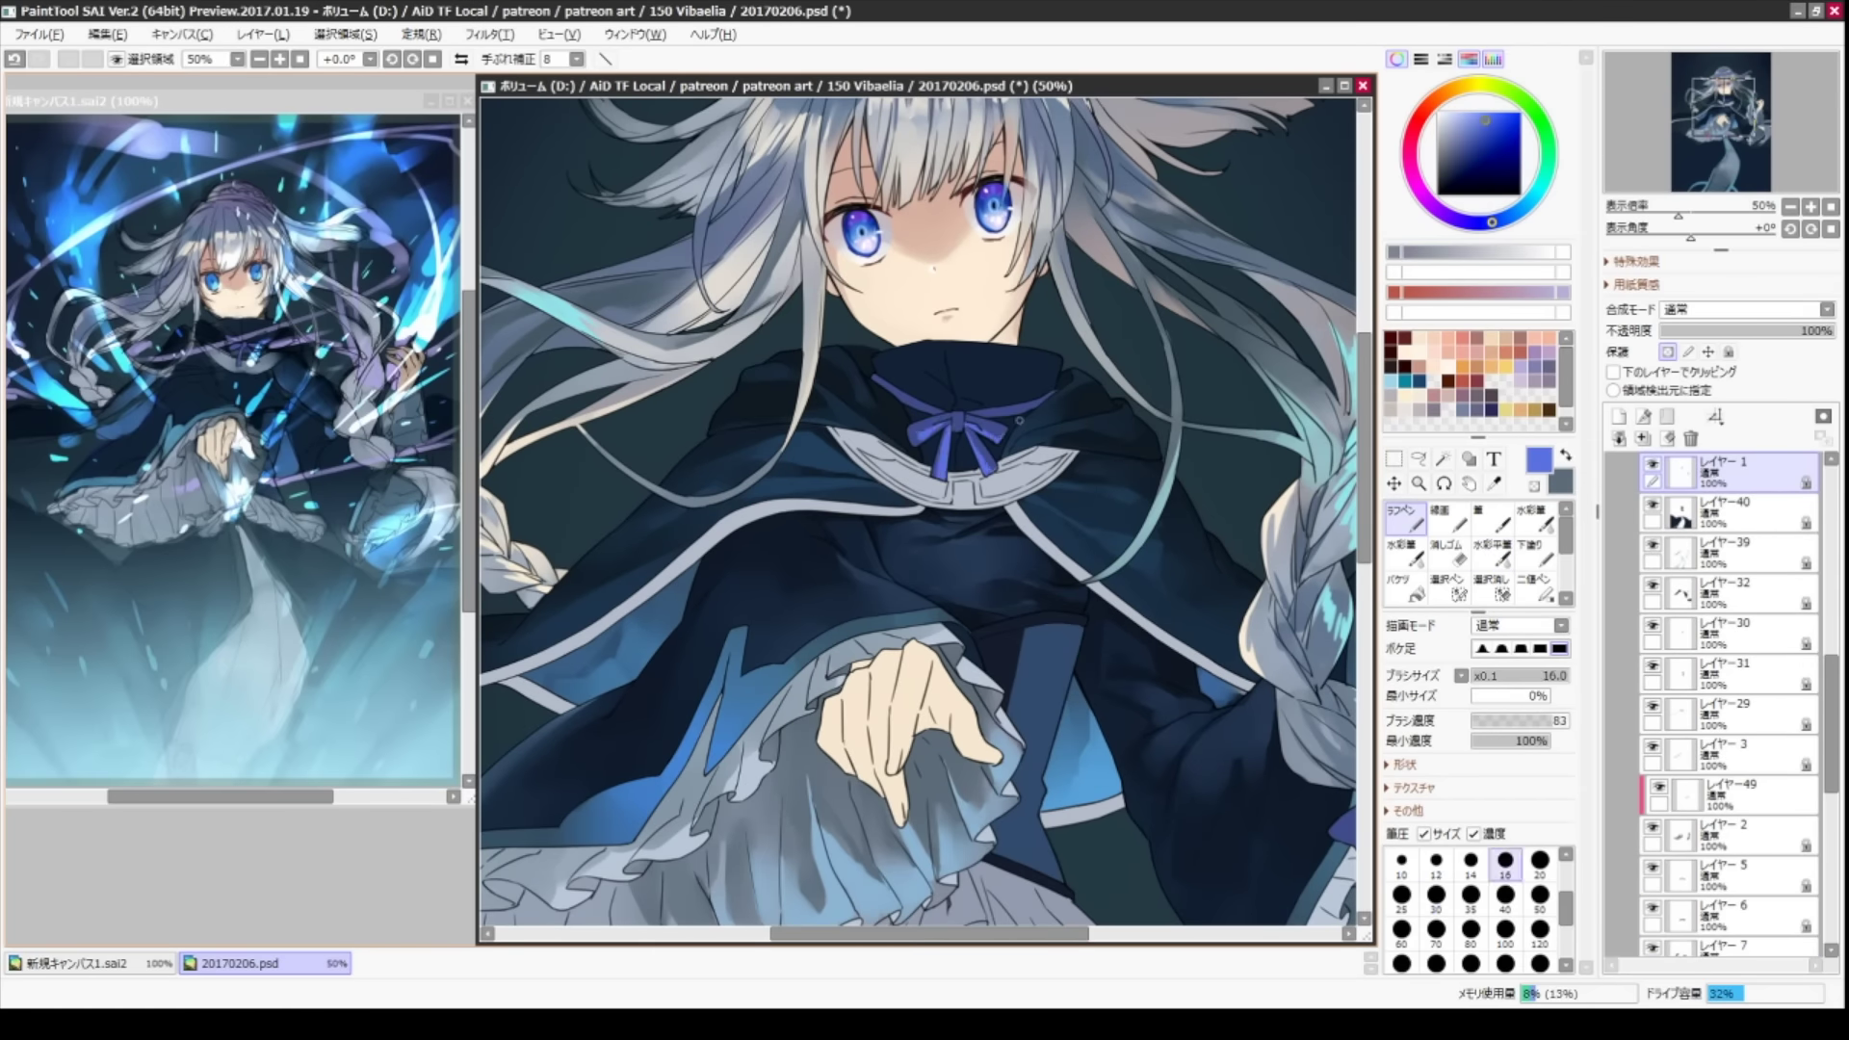
{"action": "left_click", "coordinate": [957, 414], "text": "alt"}
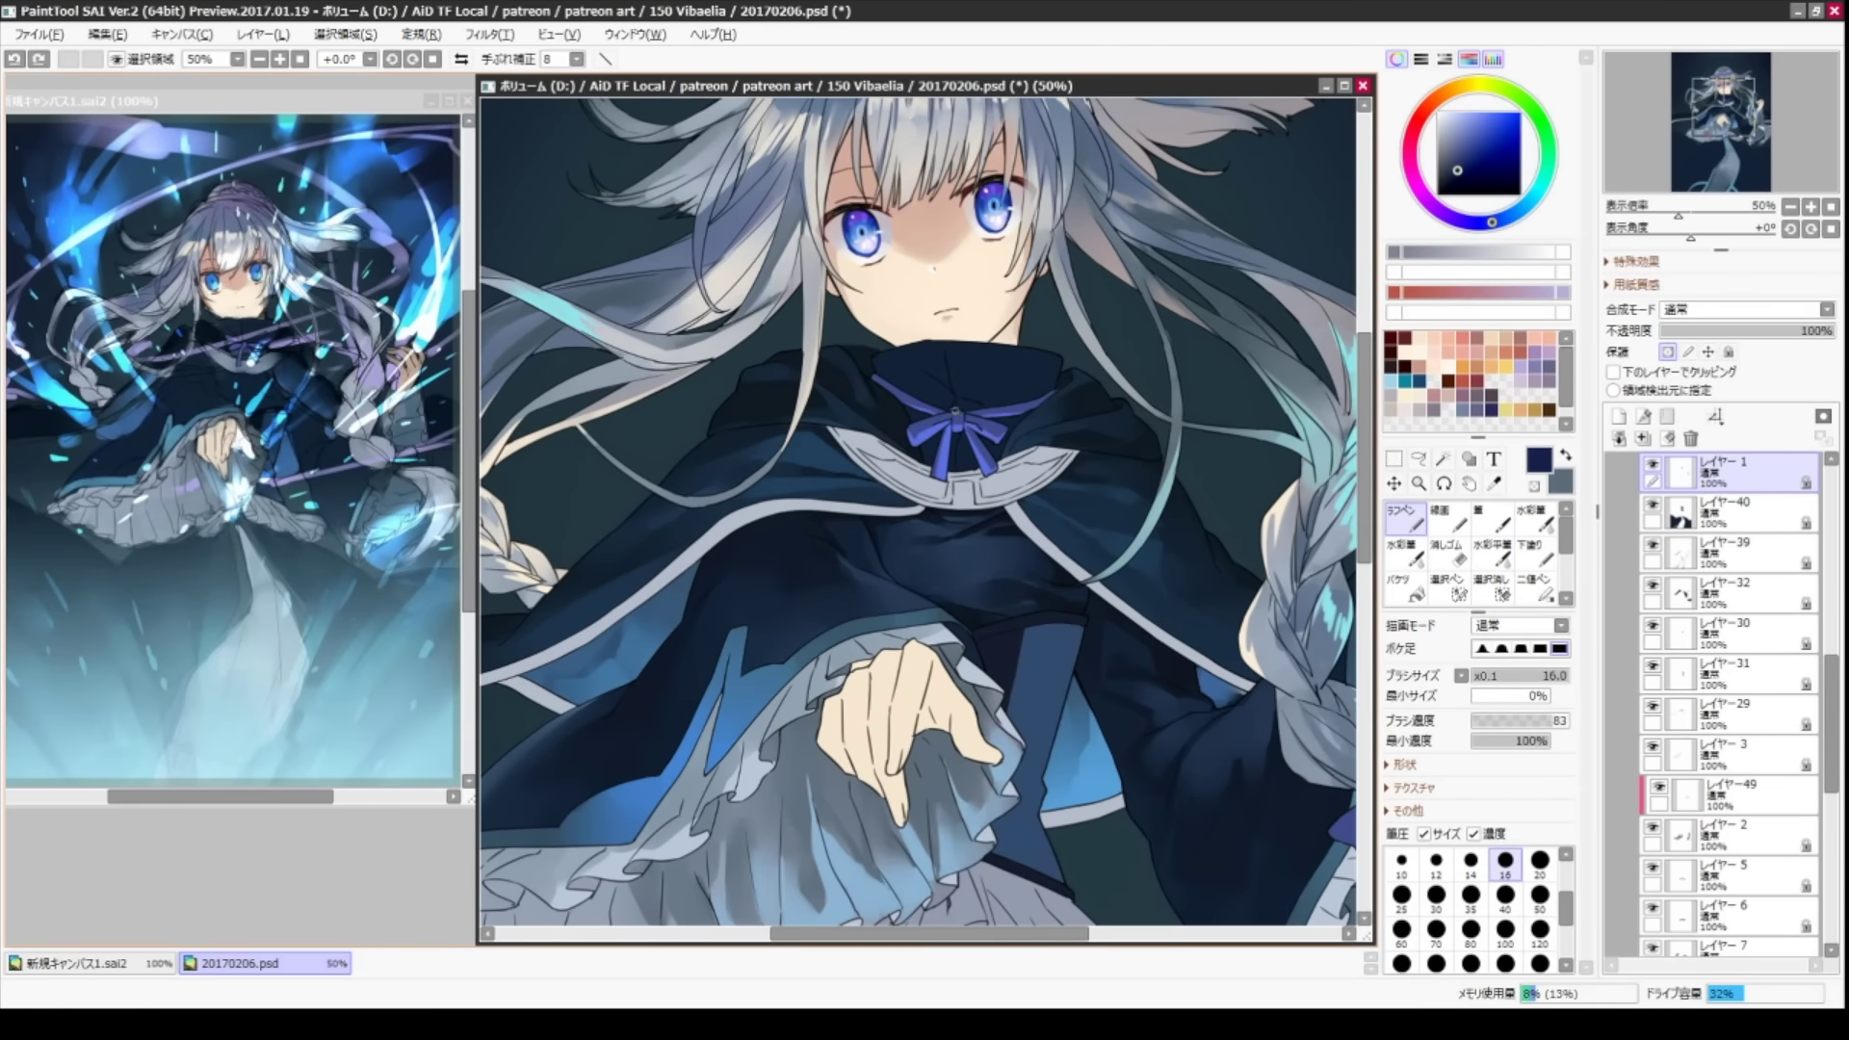
{"action": "left_click", "coordinate": [960, 417], "text": "alt"}
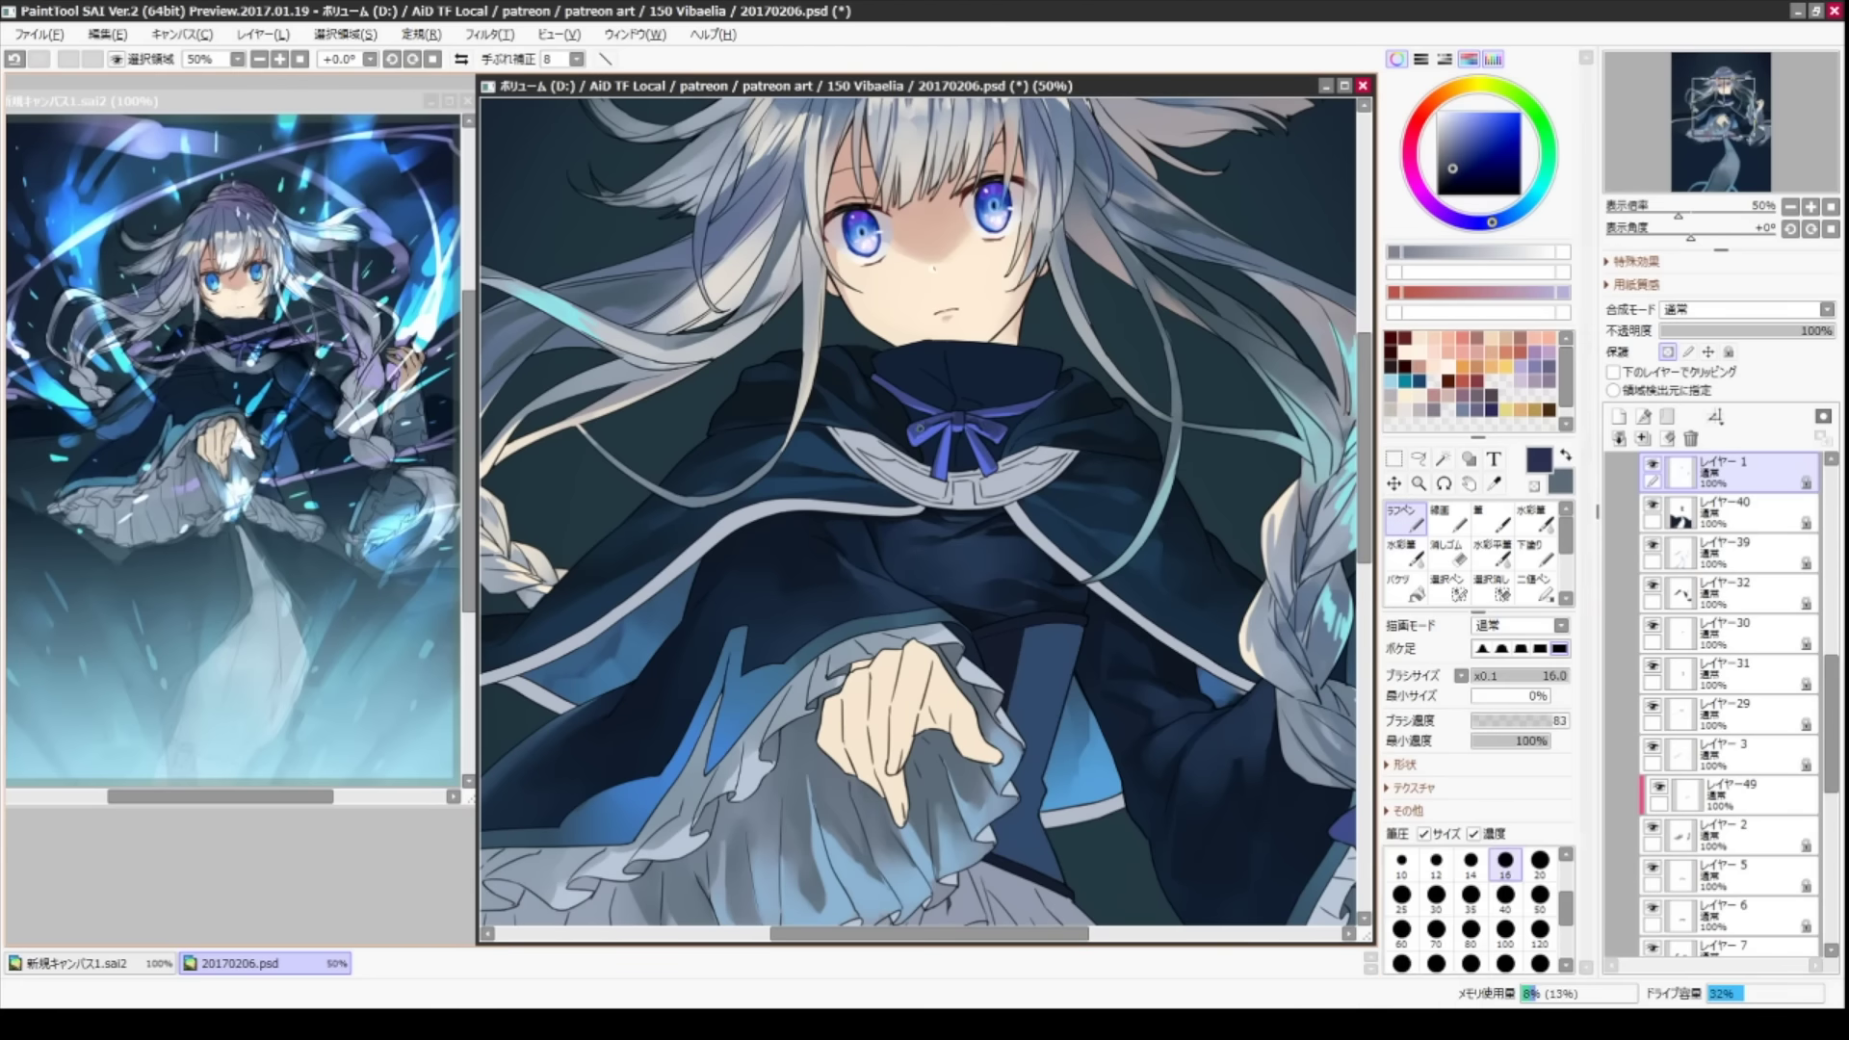
{"action": "key", "text": "c"}
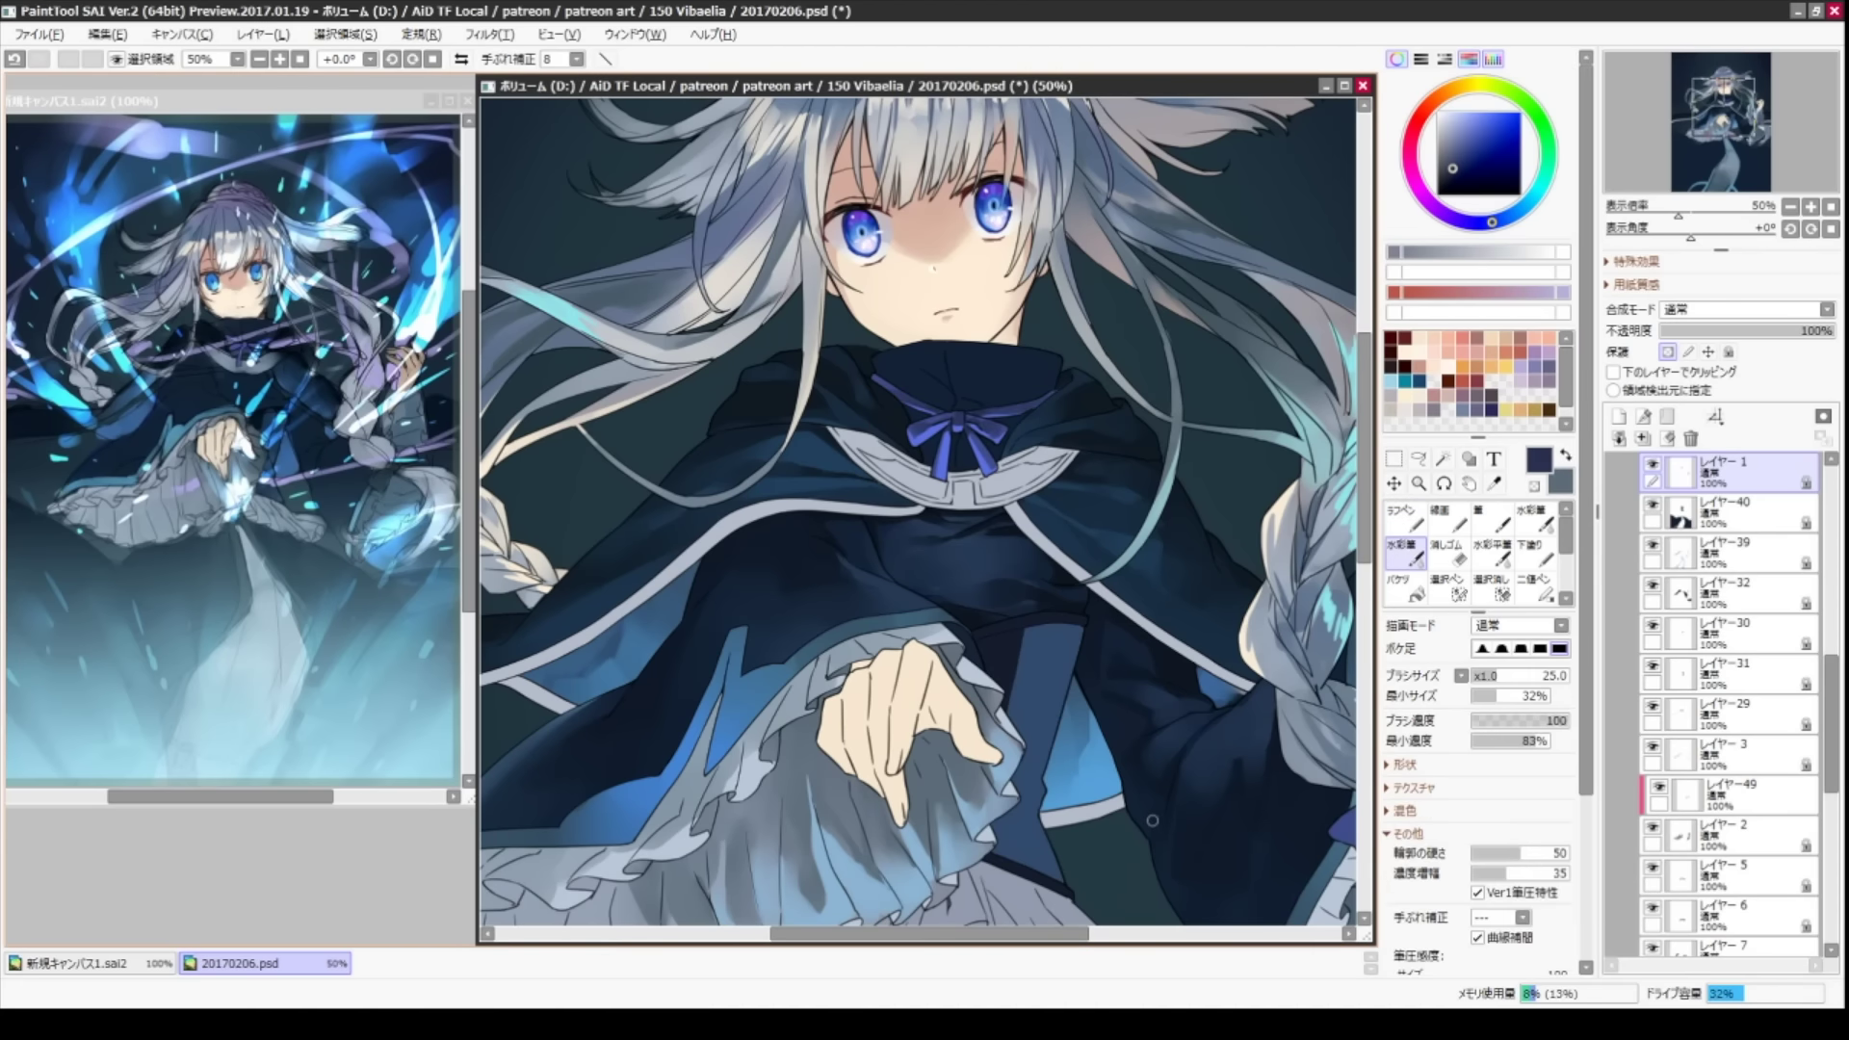
- Darken the cape's white trim and collar ornament on layer 29 with dark blue and grey-blue at watercolor size 200
{"action": "mouse_move", "coordinate": [1152, 821]}
{"action": "left_mouse_down"}
{"action": "mouse_move", "coordinate": [1089, 809]}
{"action": "mouse_move", "coordinate": [759, 545]}
{"action": "left_mouse_up"}
{"action": "scroll", "coordinate": [1088, 809], "scroll_direction": "down", "scroll_amount": 1}
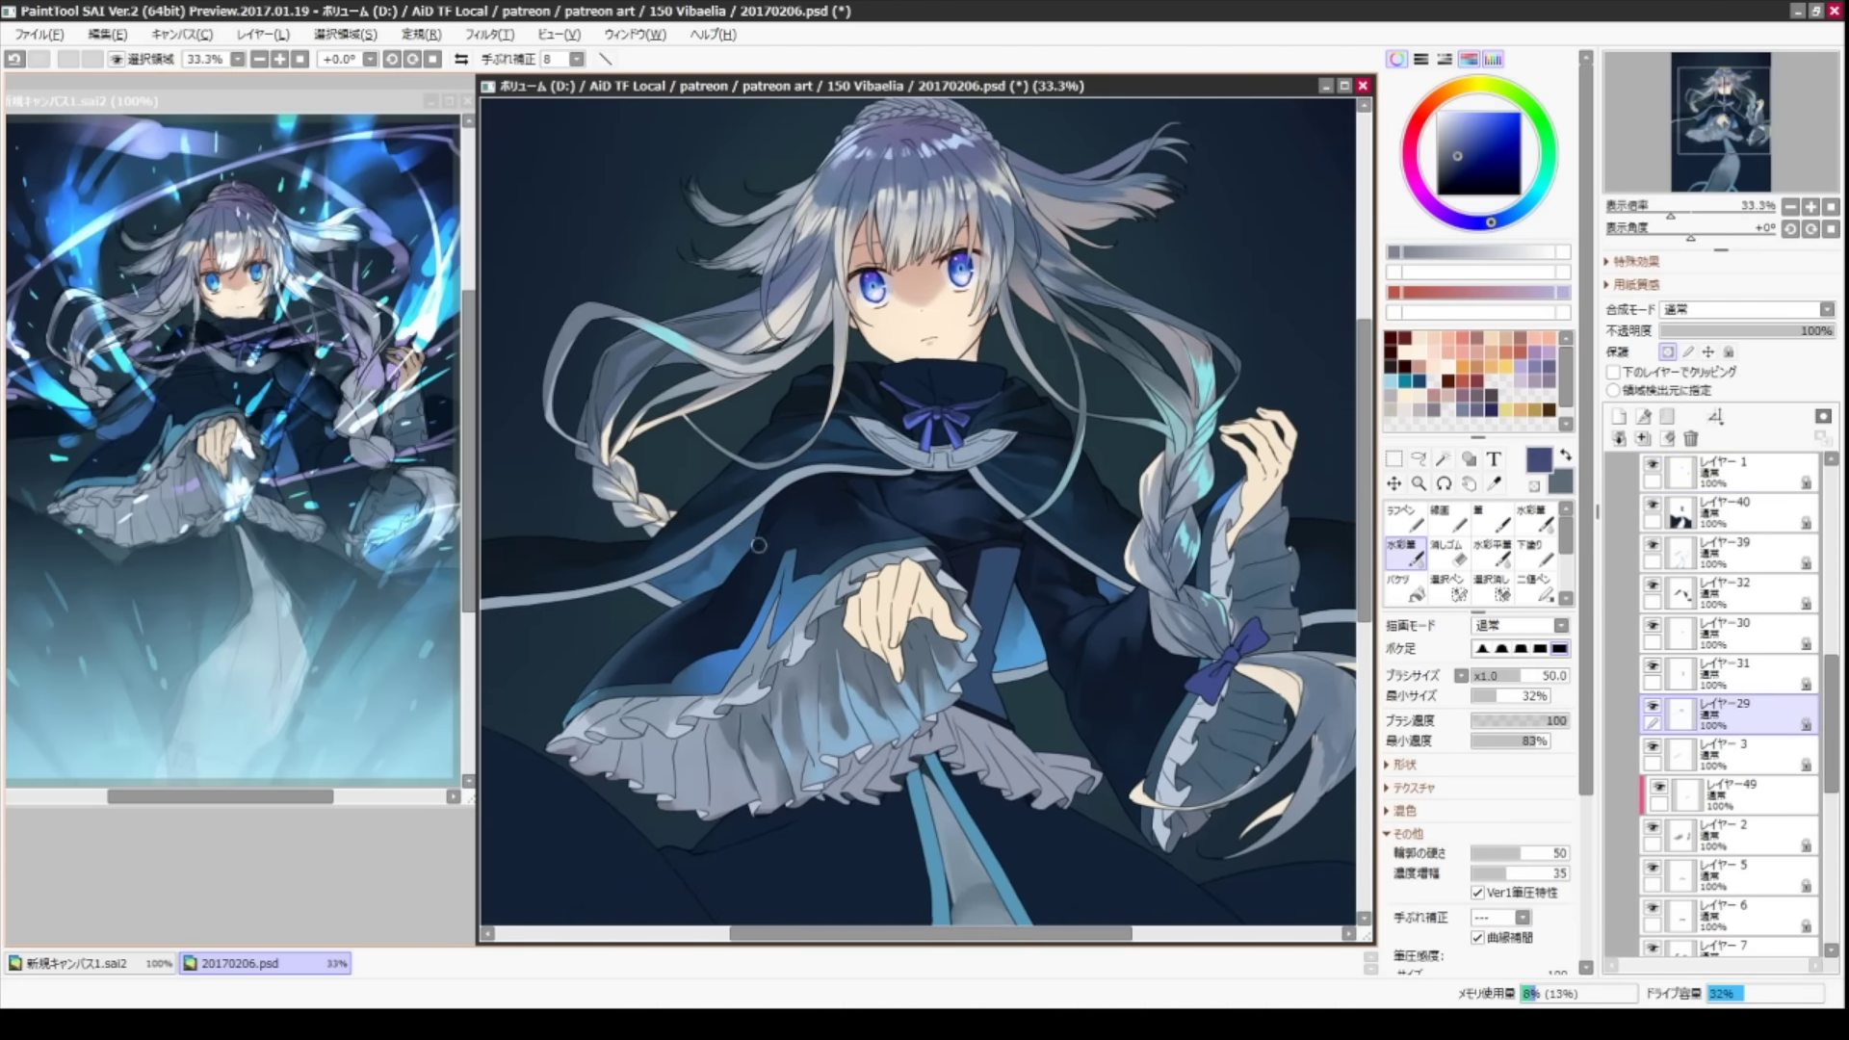
{"action": "key", "text": "bracketright"}
{"action": "key", "text": "bracketright"}
{"action": "key", "text": "bracketright"}
{"action": "key", "text": "bracketright"}
{"action": "scroll", "coordinate": [674, 549], "scroll_direction": "down", "scroll_amount": 1}
{"action": "left_click", "coordinate": [1006, 419], "text": "alt"}
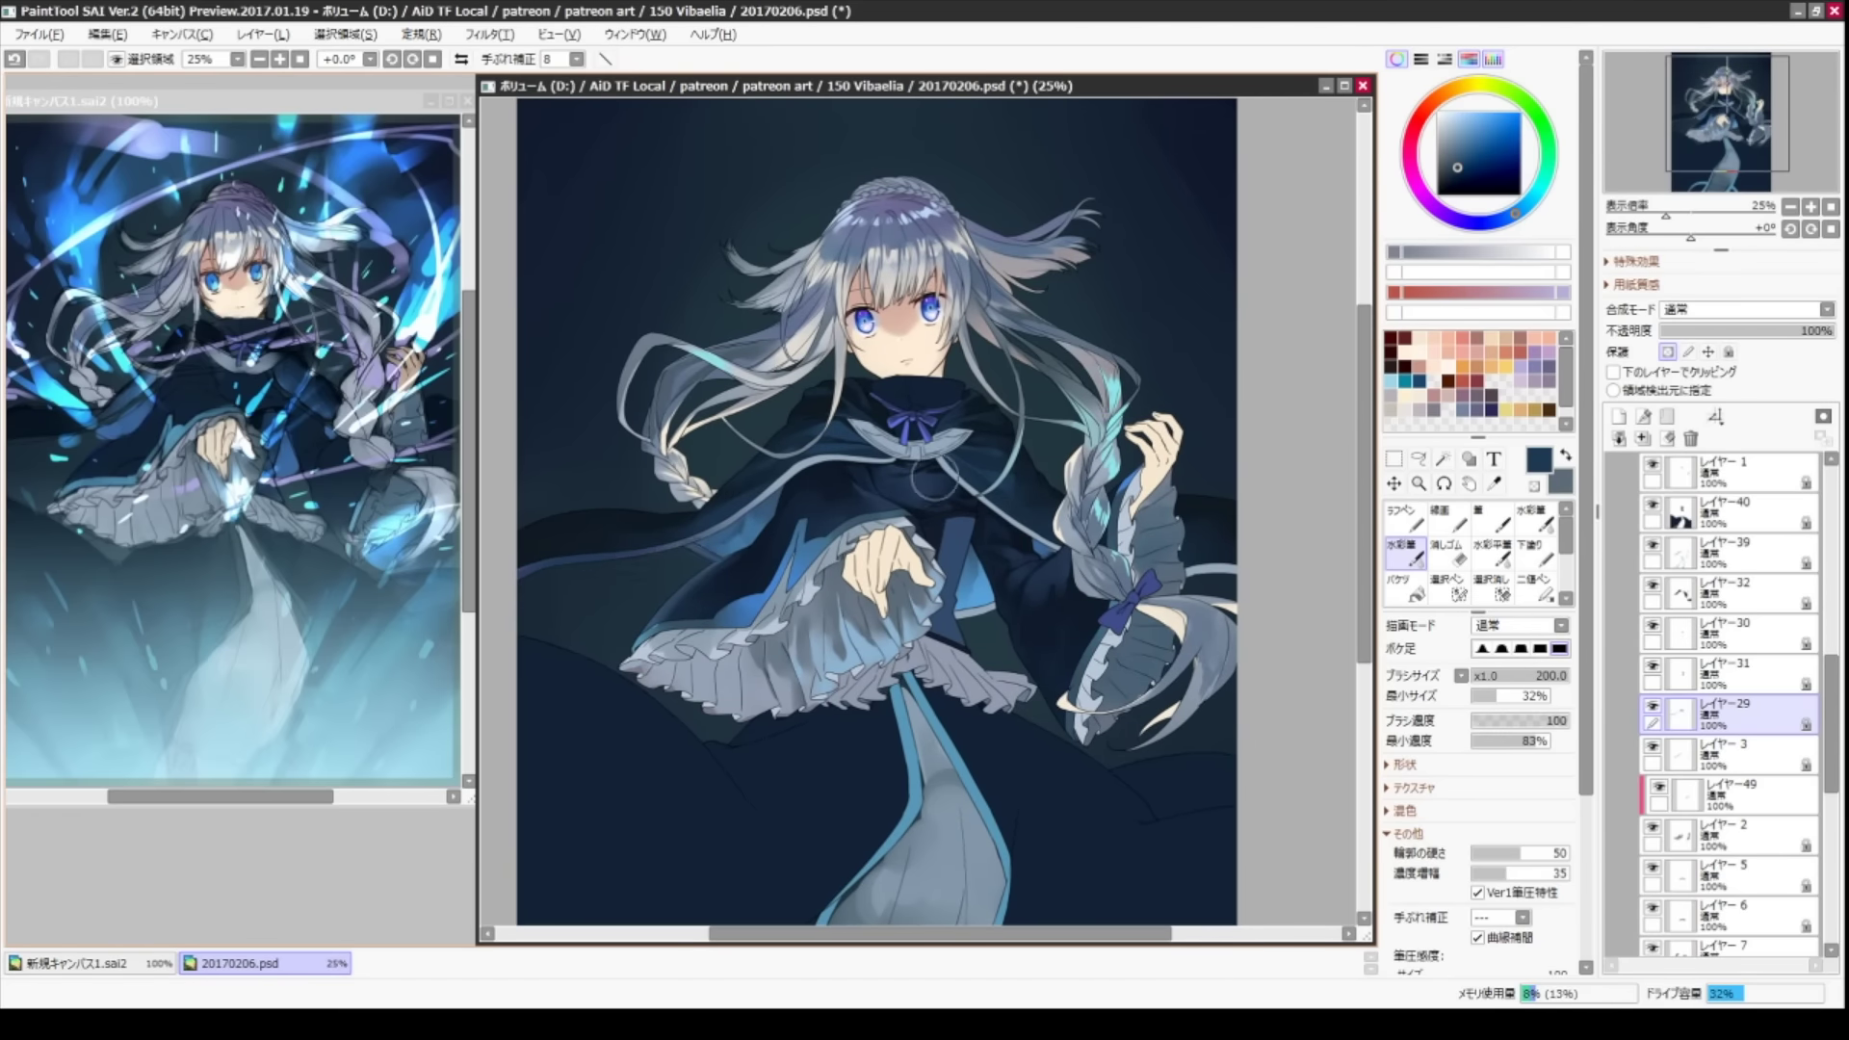
{"action": "left_click", "coordinate": [794, 479], "text": "alt"}
{"action": "left_click", "coordinate": [858, 468], "text": "alt"}
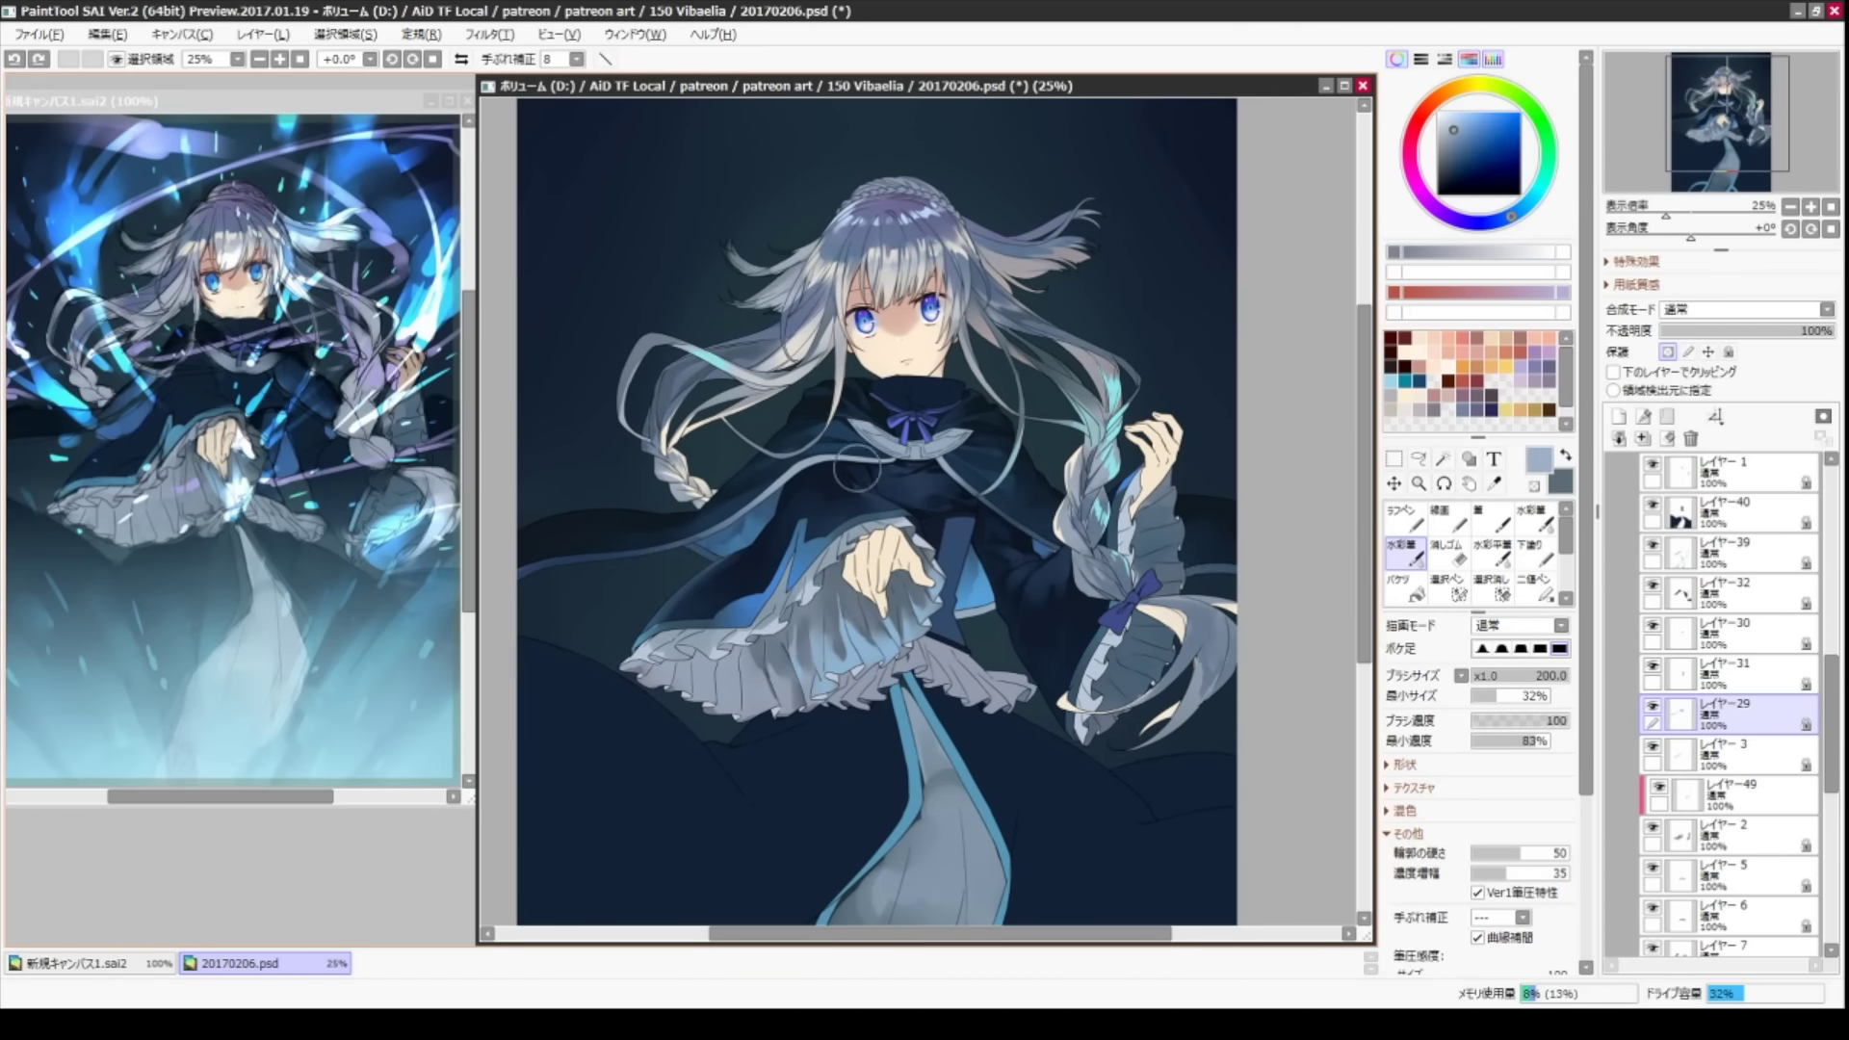
- Shade the collar ornament on layer 29 at watercolor size 100 and add pale detail lines with the size 8 pen
{"action": "scroll", "coordinate": [898, 361], "scroll_direction": "up", "scroll_amount": 2}
{"action": "key", "text": "bracketleft"}
{"action": "key", "text": "bracketleft"}
{"action": "left_click", "coordinate": [875, 493], "text": "alt"}
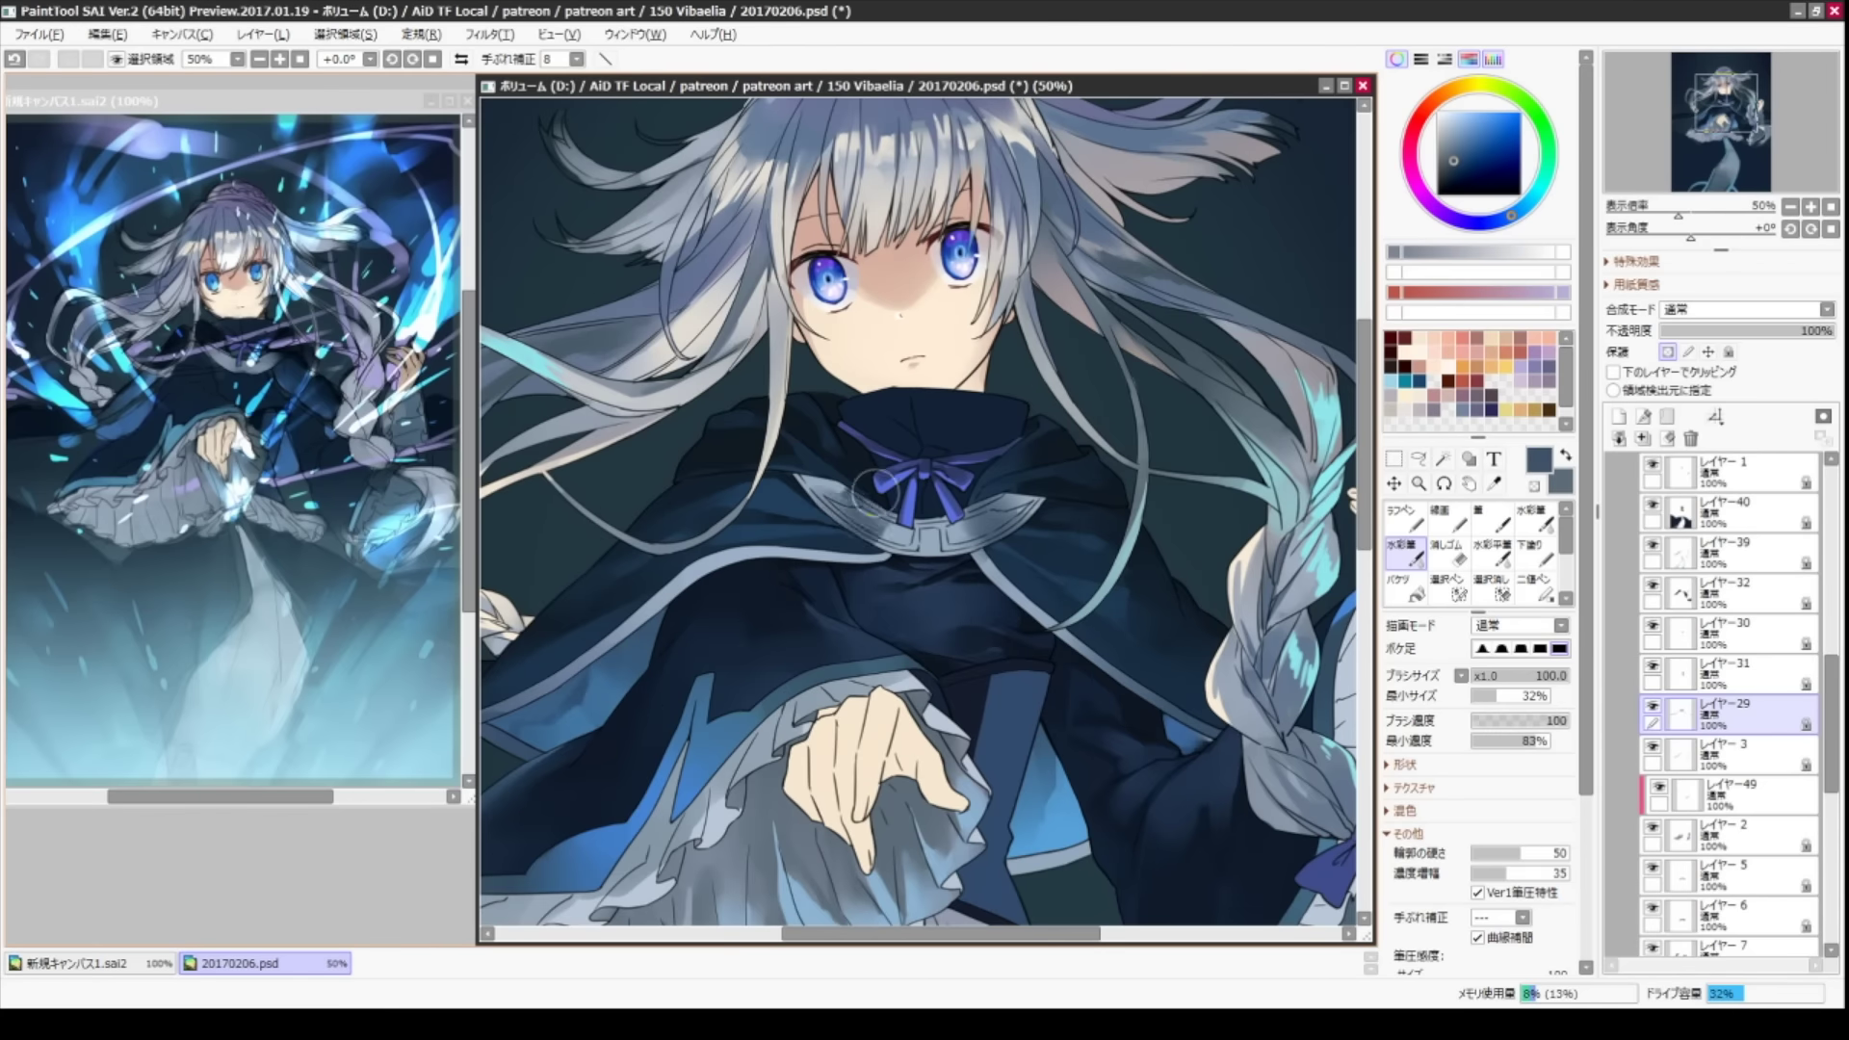
{"action": "key", "text": "n"}
{"action": "left_click_drag", "start_coordinate": [924, 536], "coordinate": [876, 481]}
{"action": "key", "text": "Home"}
{"action": "scroll", "coordinate": [882, 489], "scroll_direction": "down", "scroll_amount": 1}
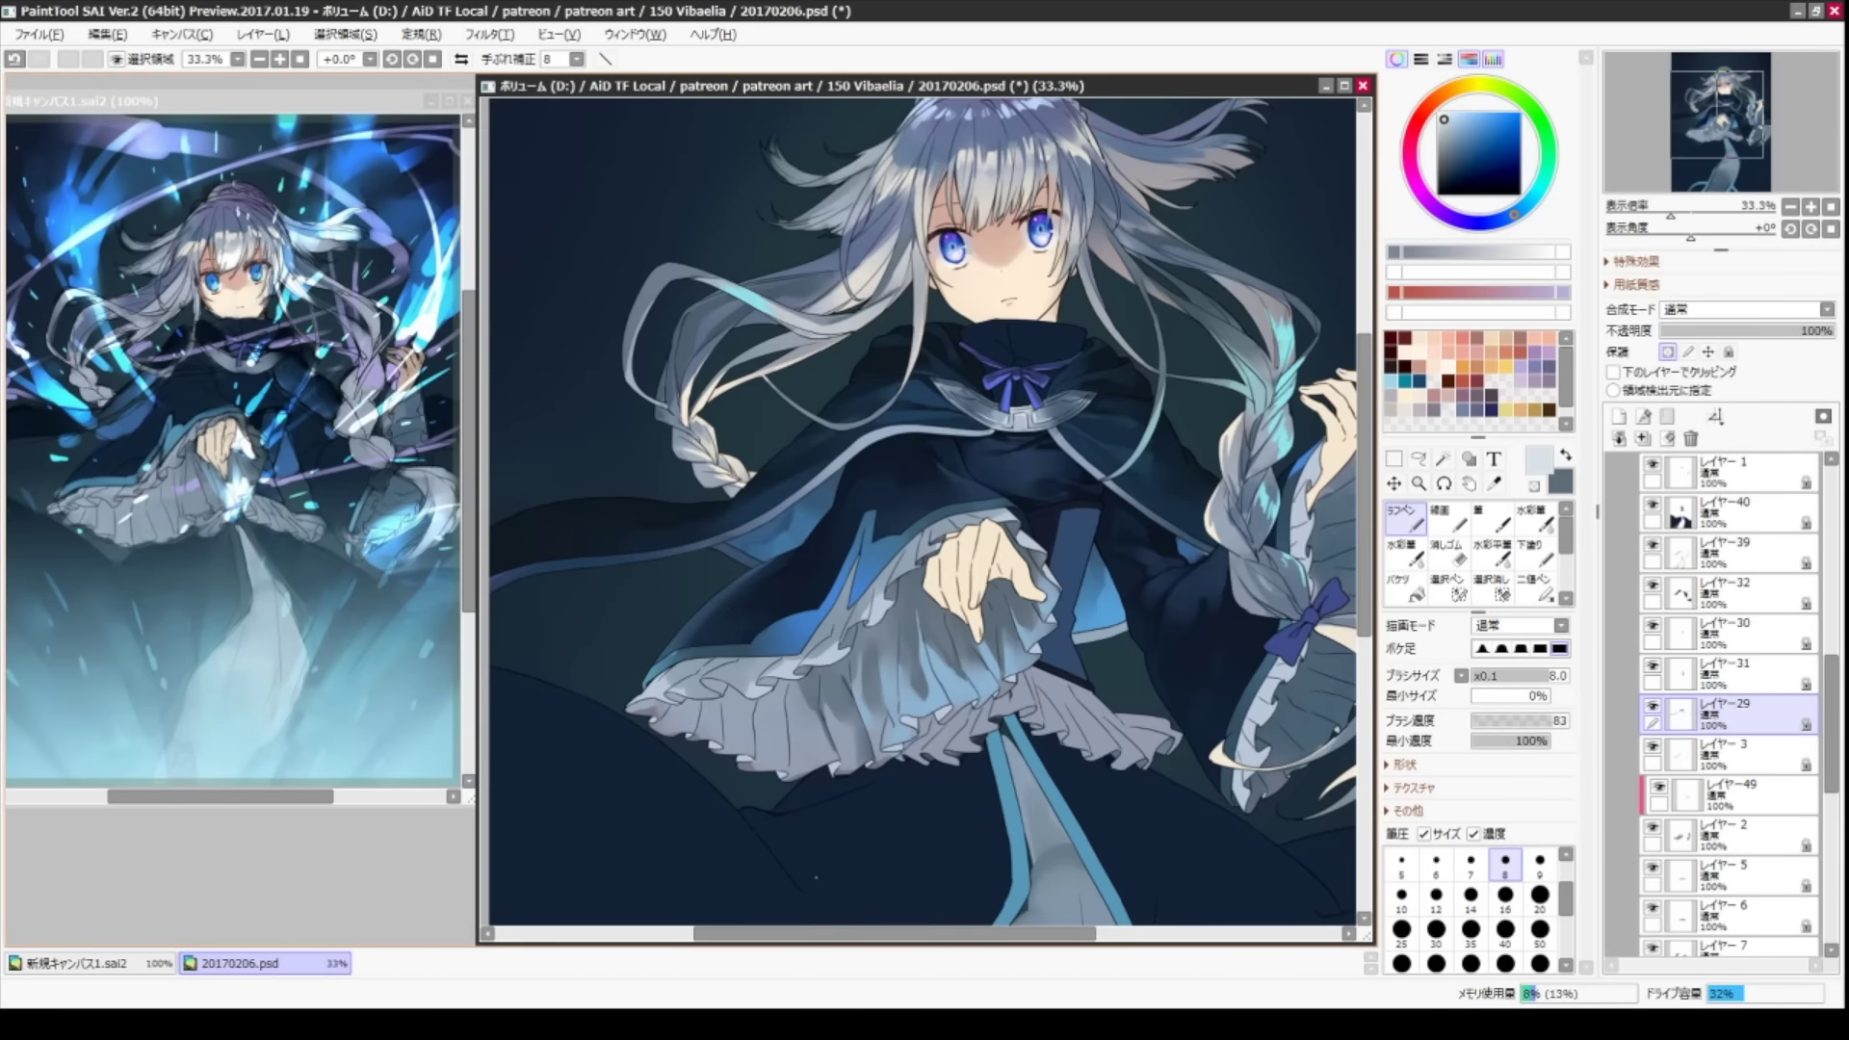
- Draw grey-blue fold shadows in the sleeve ruffles on layer 3 with the size 20 pen and blend them
{"action": "key", "text": "c"}
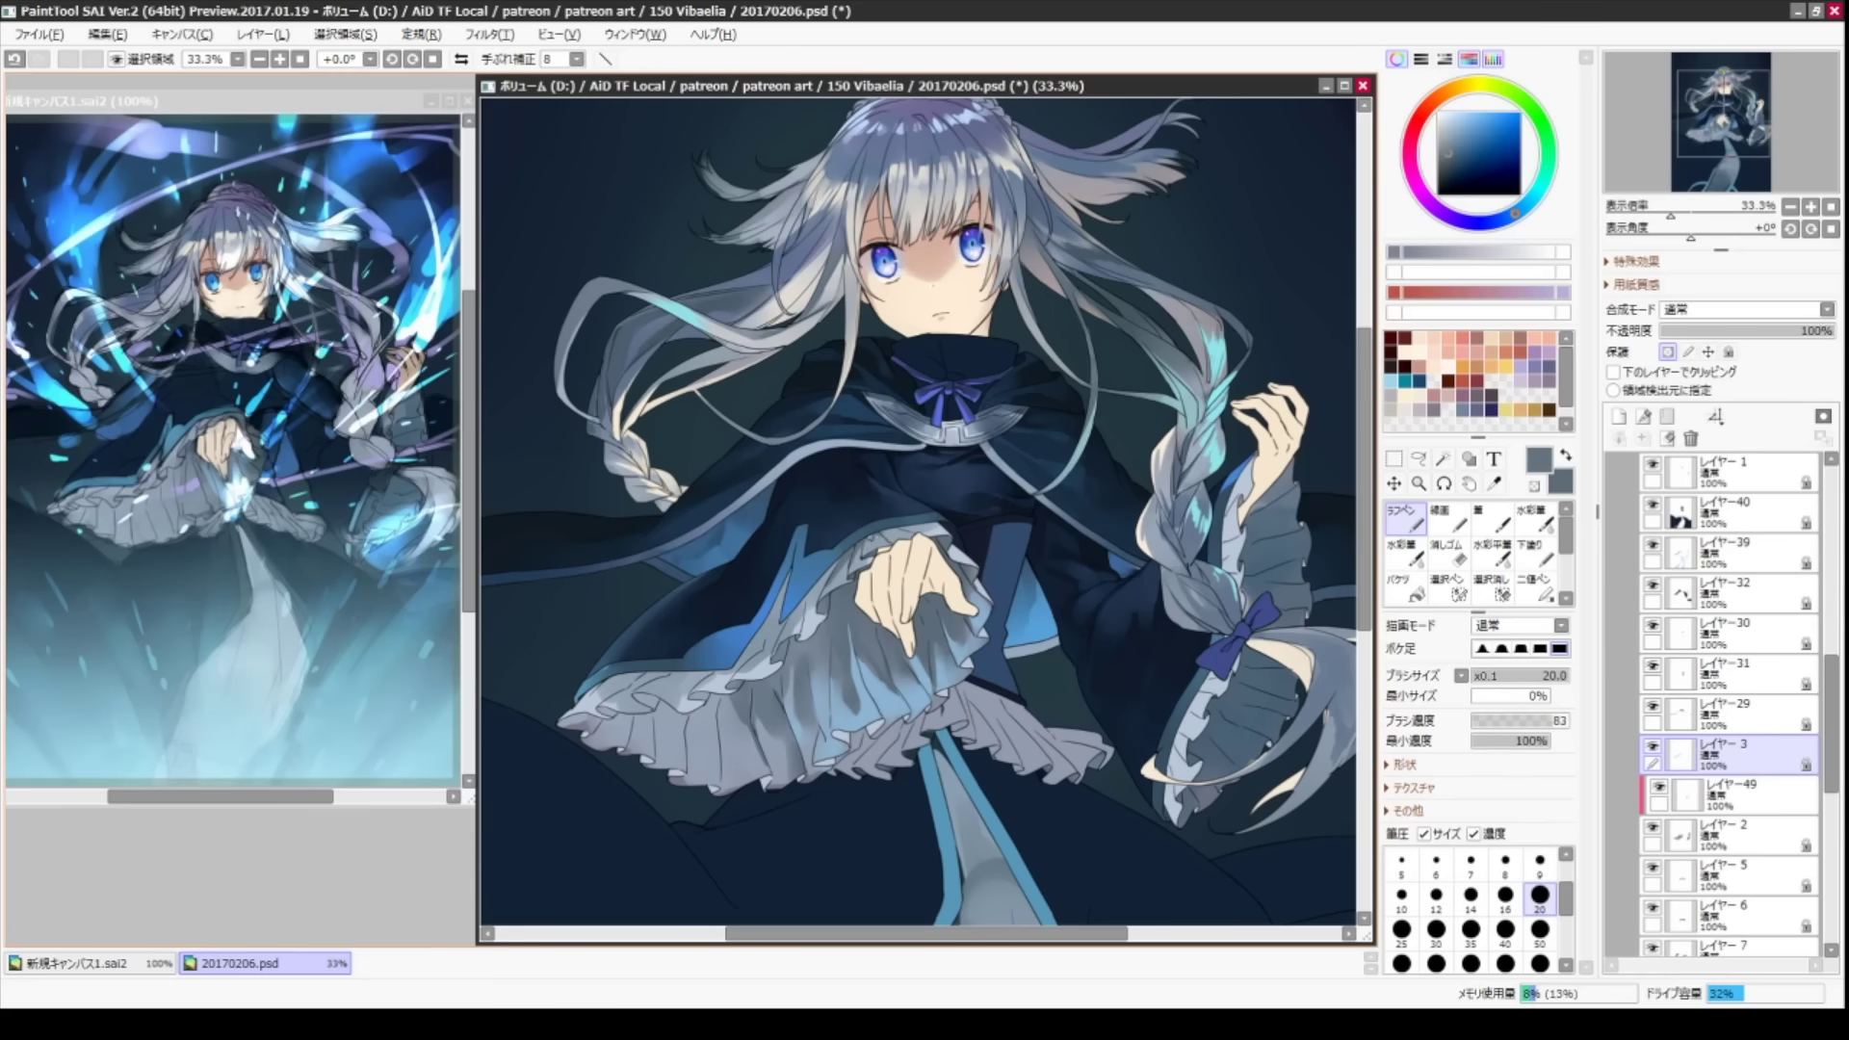
{"action": "key", "text": "n"}
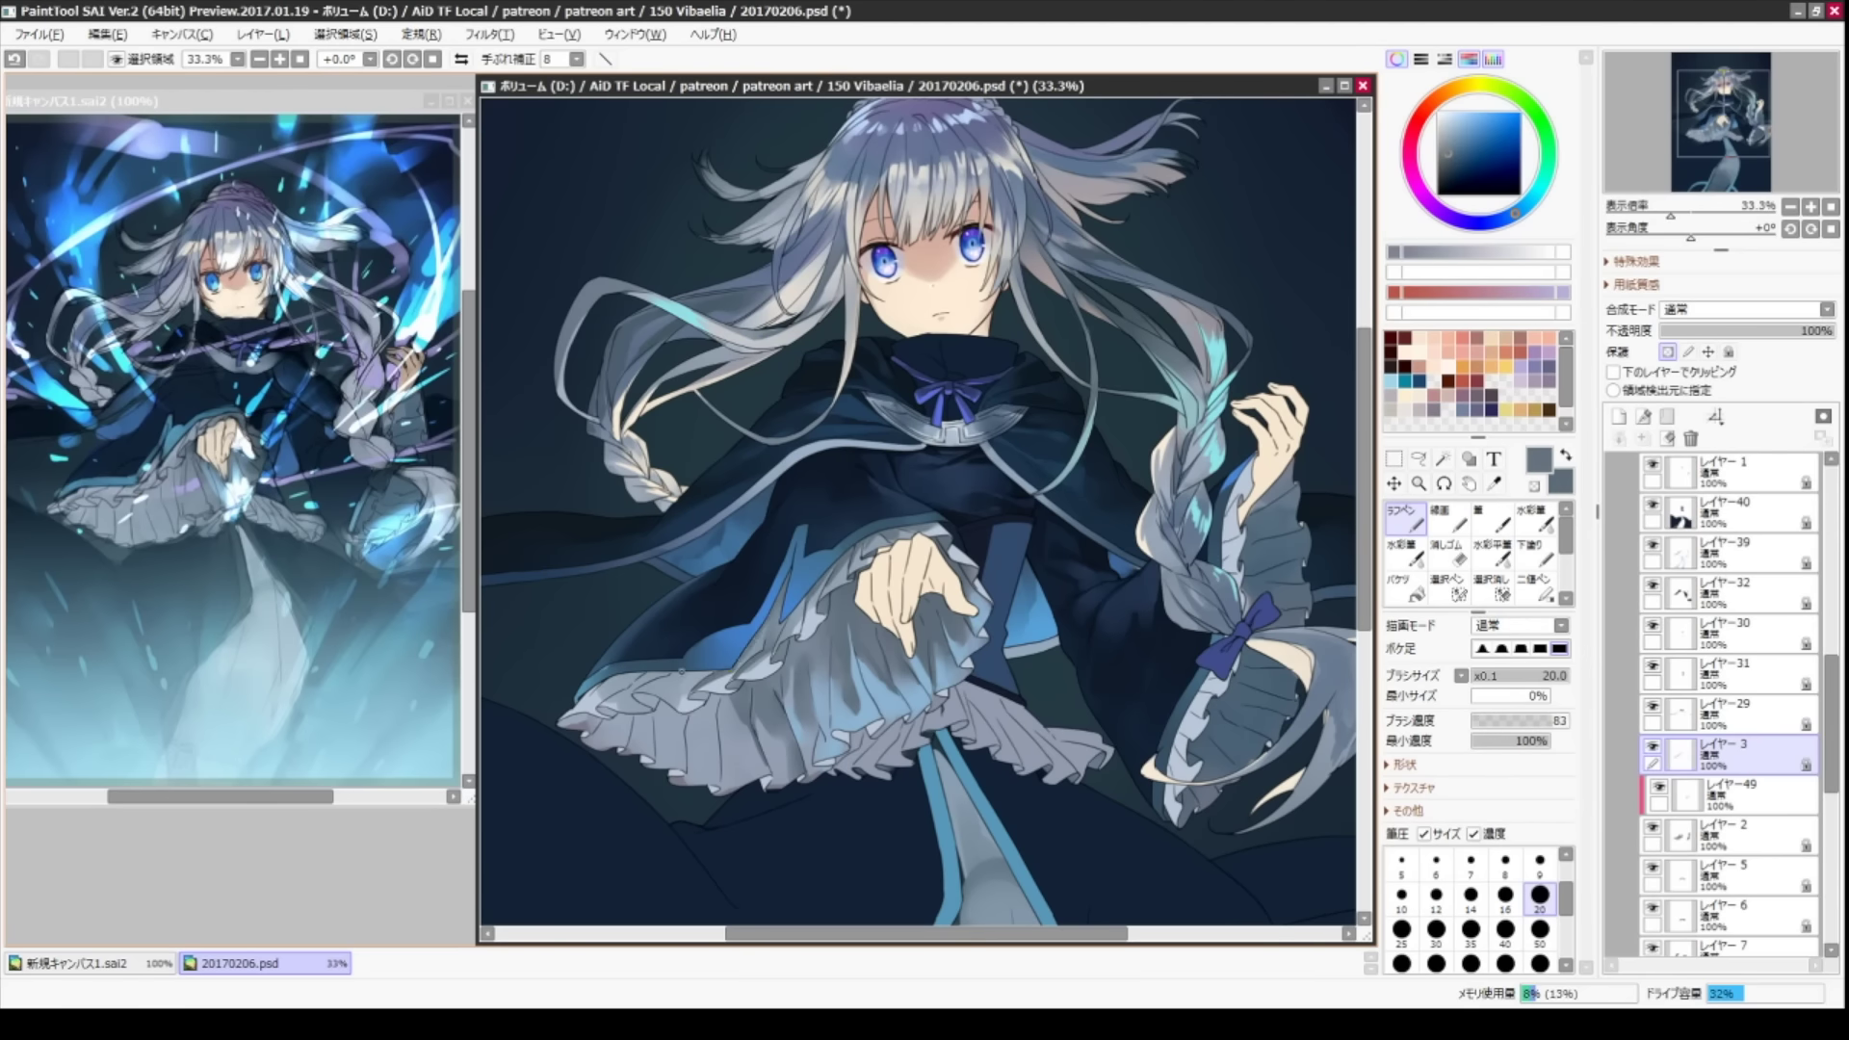
{"action": "key", "text": "c"}
- Deepen the grey lining shading of both sleeves on layer 2 with watercolor strokes at sizes 80, 160 and 35
{"action": "left_click_drag", "start_coordinate": [1310, 546], "coordinate": [1226, 522]}
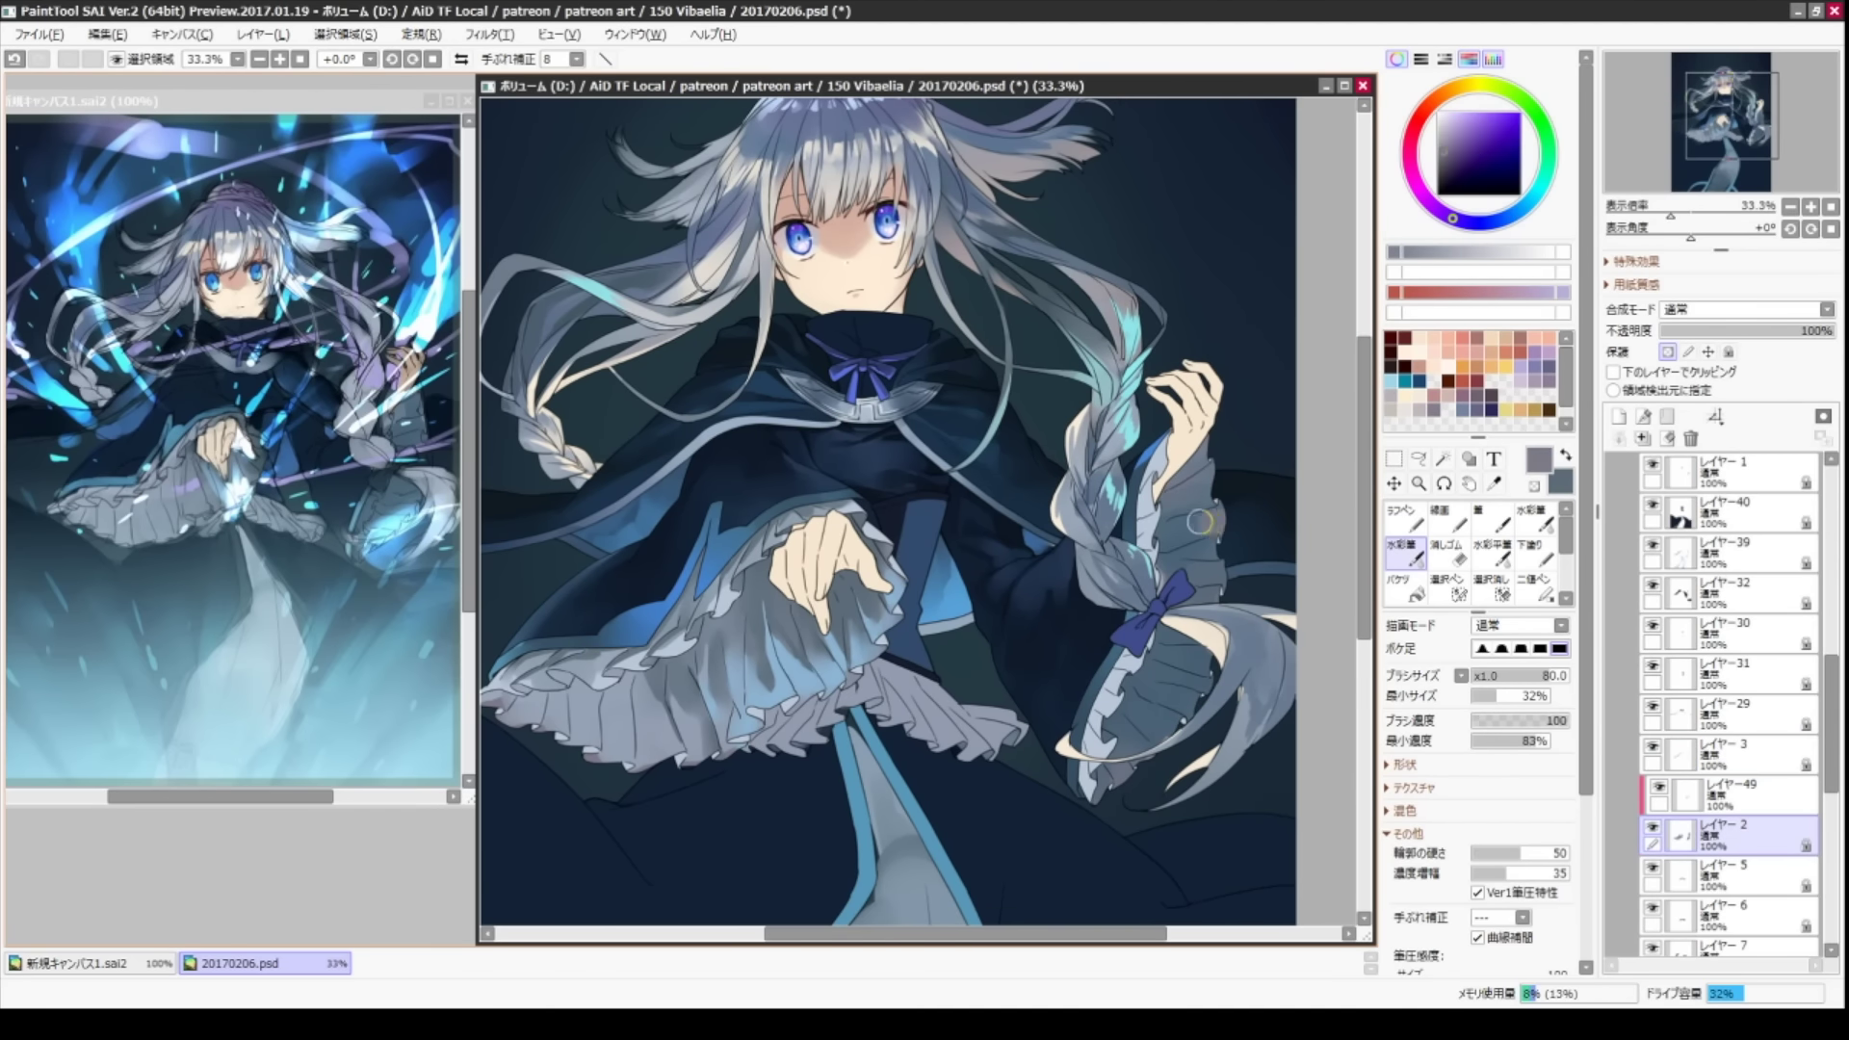
{"action": "key", "text": "n"}
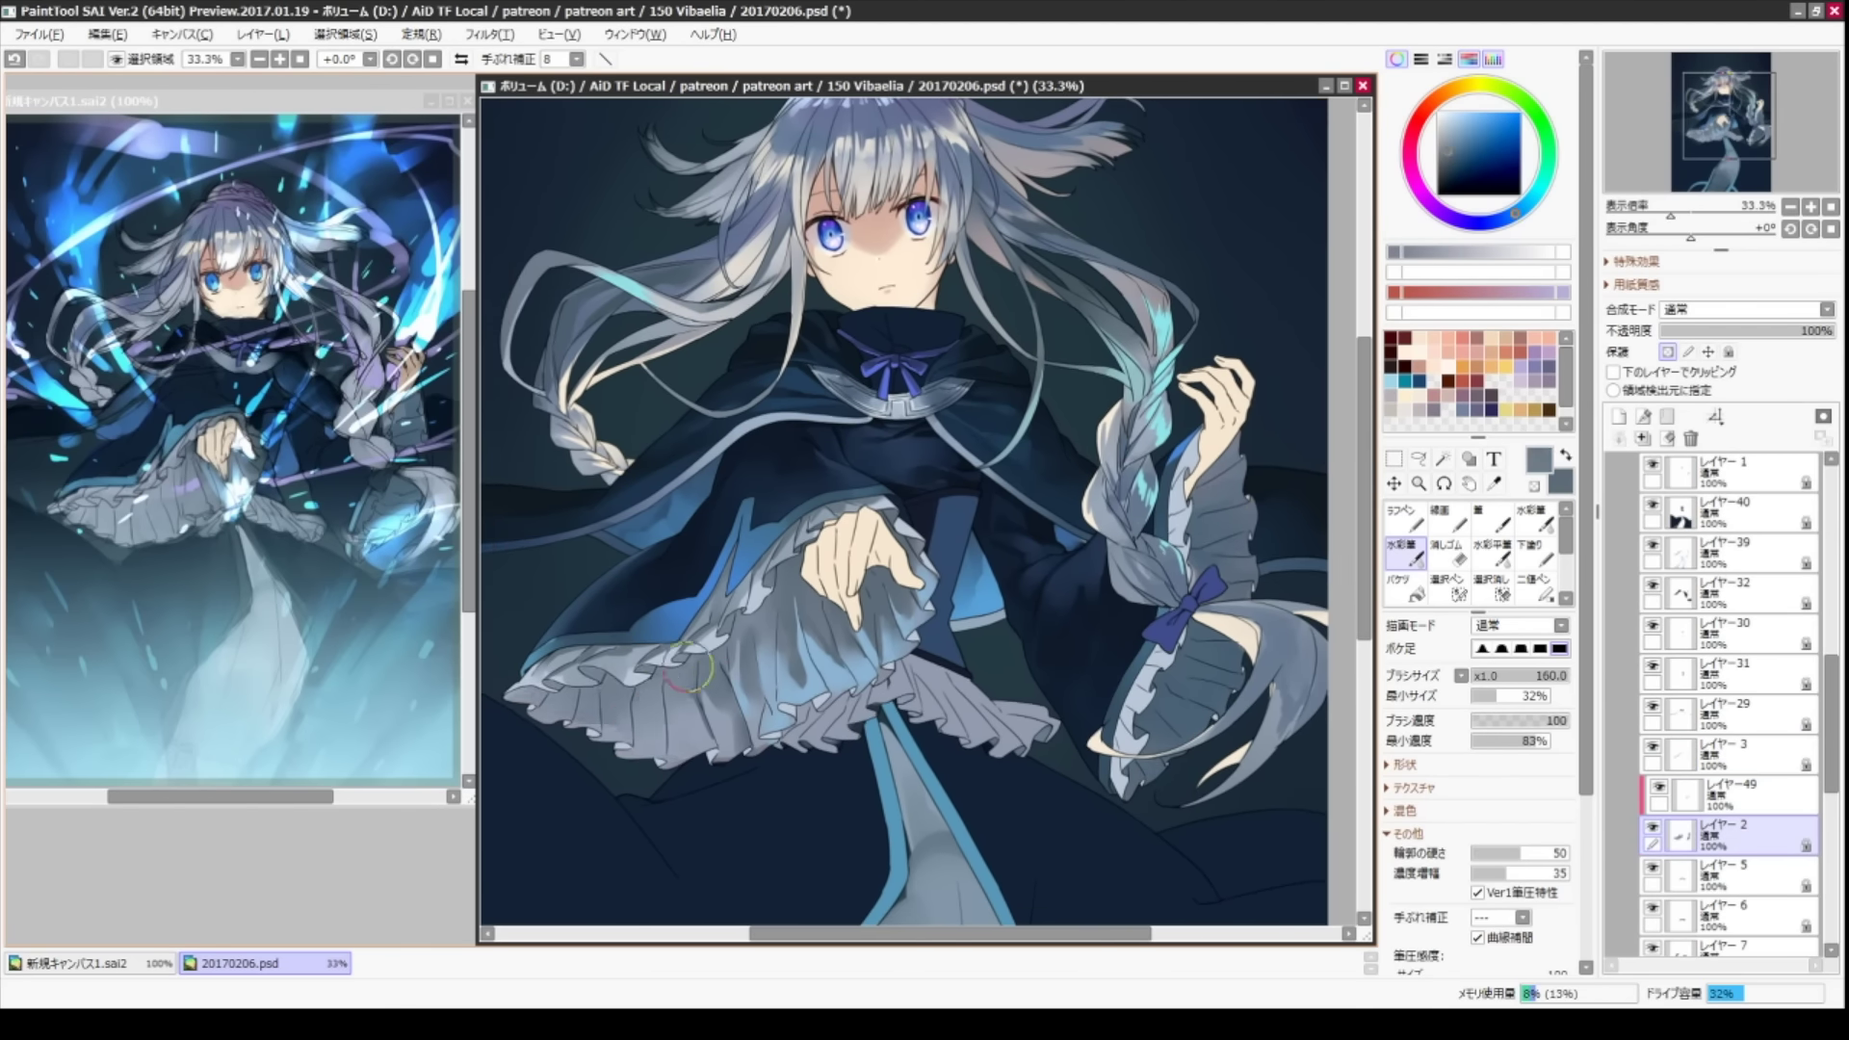
{"action": "key", "text": "c"}
{"action": "key", "text": "n"}
{"action": "key", "text": "c"}
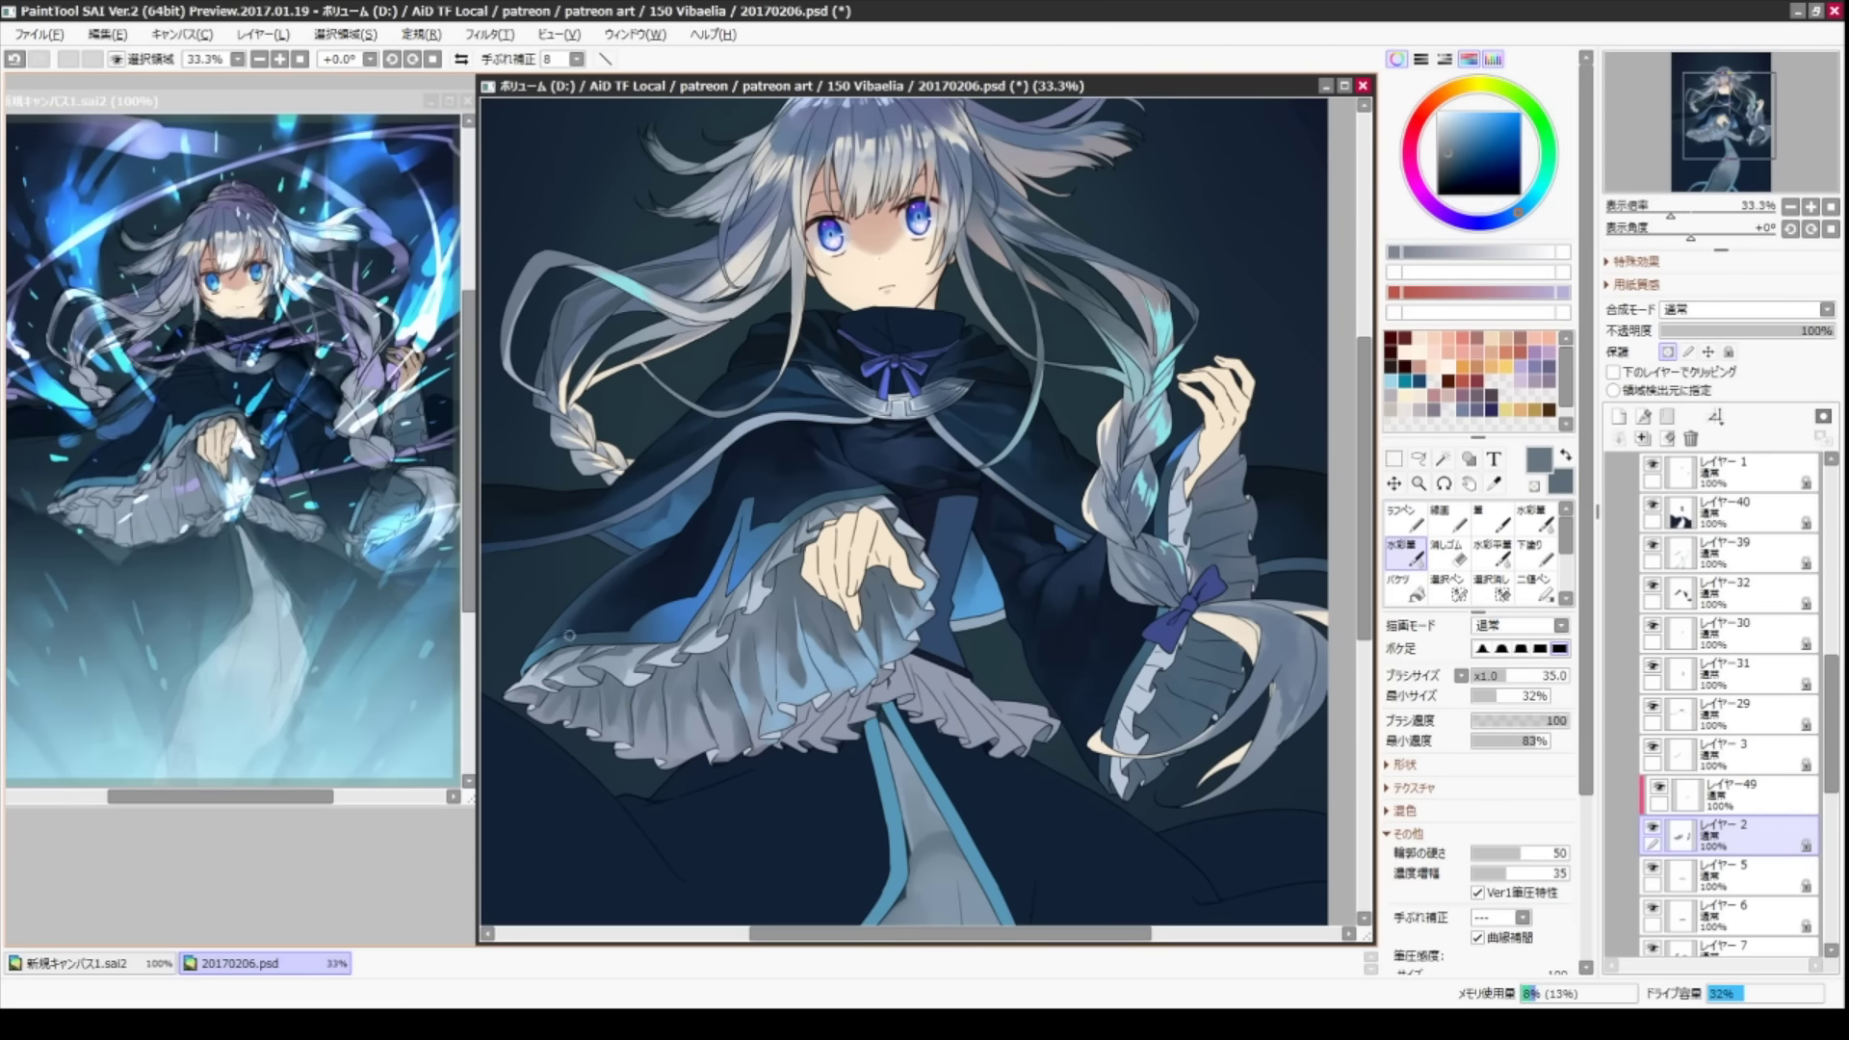
- Shade the waist ruffles on layer 5 in grey tones with the size 20 pen and watercolor at size 80
{"action": "mouse_move", "coordinate": [821, 746]}
{"action": "left_mouse_down"}
{"action": "mouse_move", "coordinate": [807, 718]}
{"action": "mouse_move", "coordinate": [925, 655]}
{"action": "left_mouse_up"}
{"action": "left_click", "coordinate": [806, 718], "text": "alt"}
{"action": "key", "text": "n"}
{"action": "left_click", "coordinate": [920, 658], "text": "alt"}
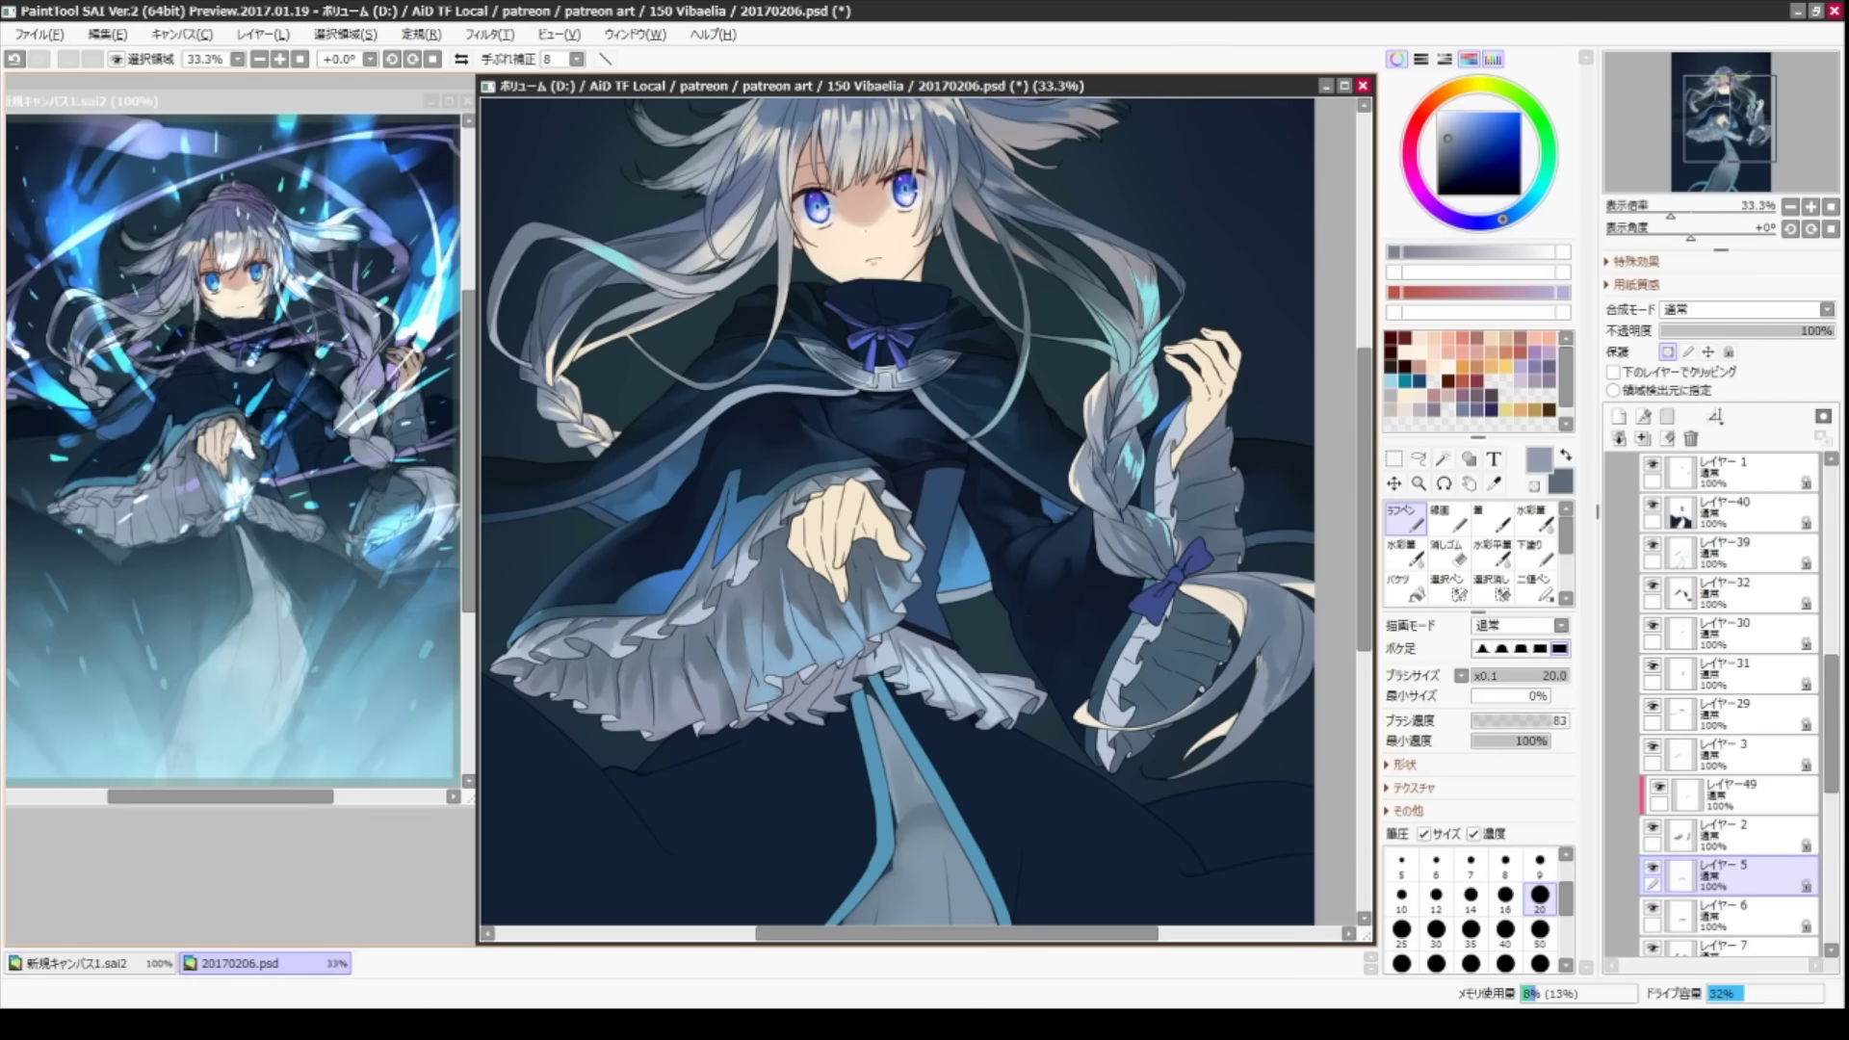
{"action": "key", "text": "c"}
{"action": "left_click", "coordinate": [886, 659], "text": "alt"}
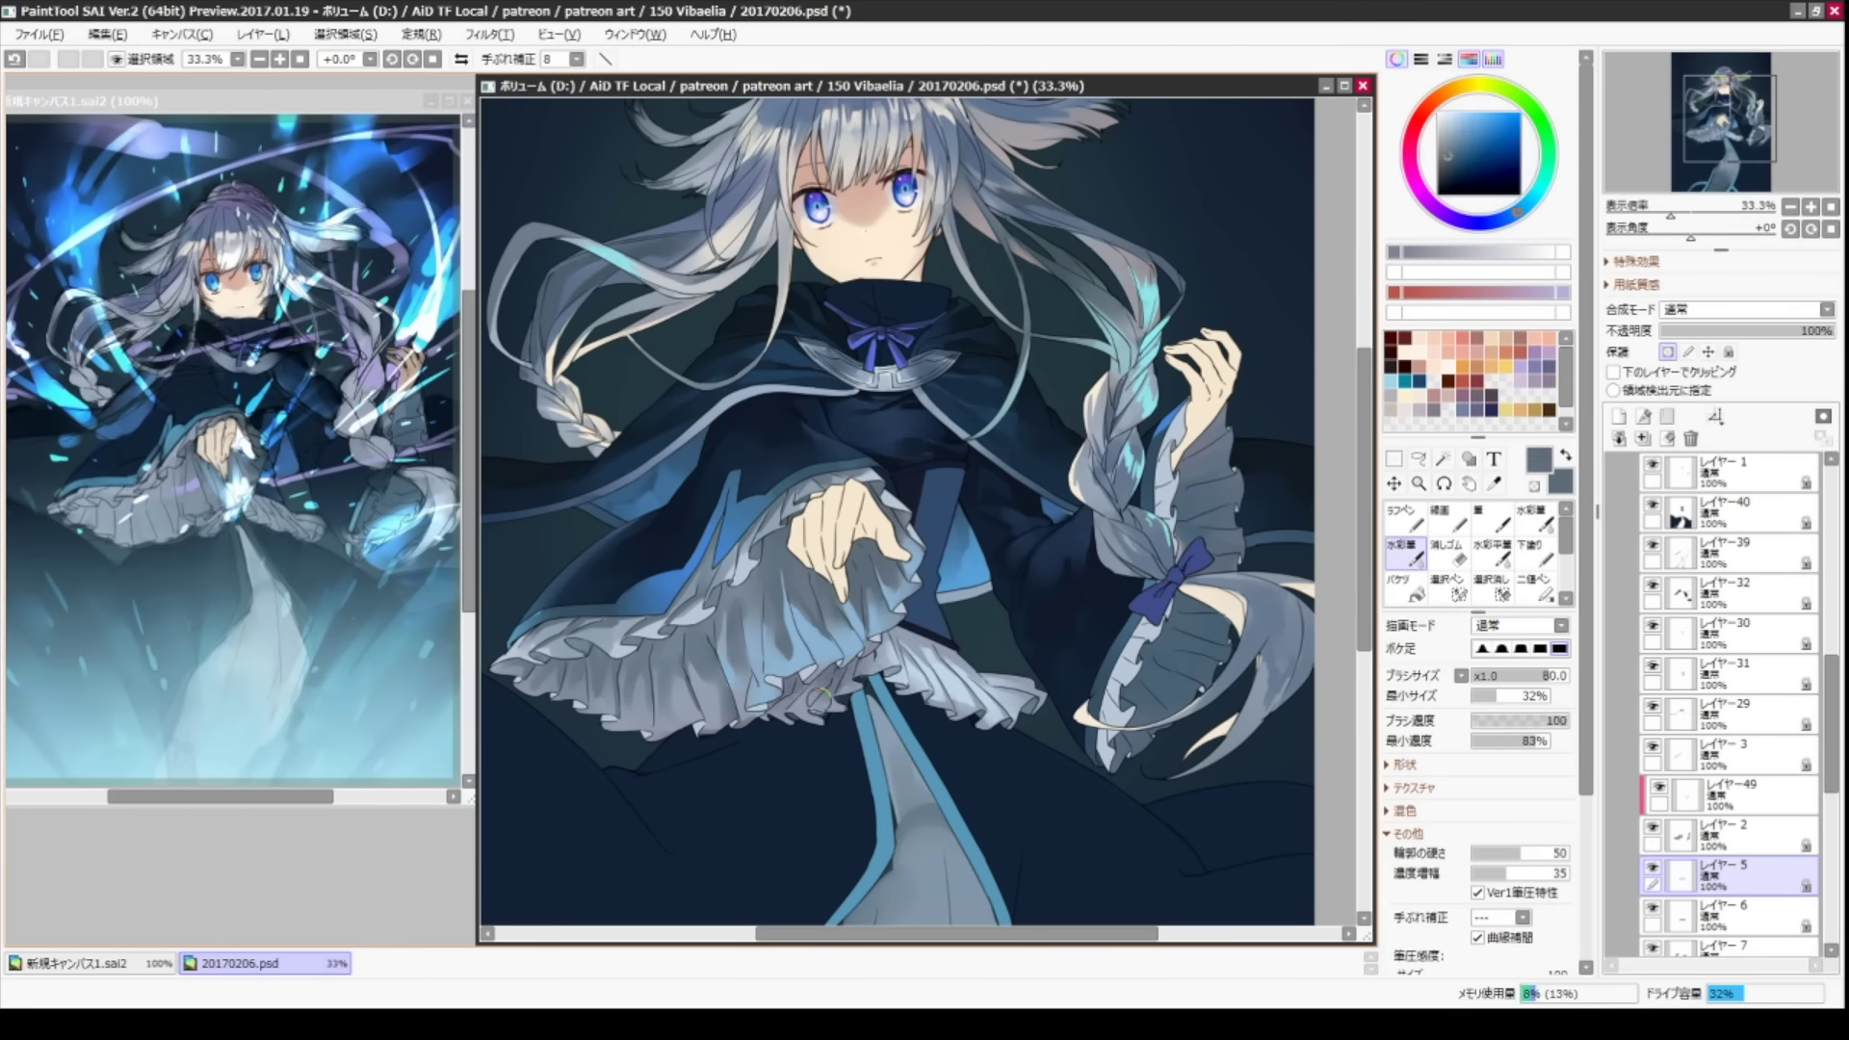
- Shade the skin of both hands on layer 28 with pen sizes 50 and 30, blending with watercolor at sizes 50 and 80
{"action": "scroll", "coordinate": [822, 692], "scroll_direction": "up", "scroll_amount": 2}
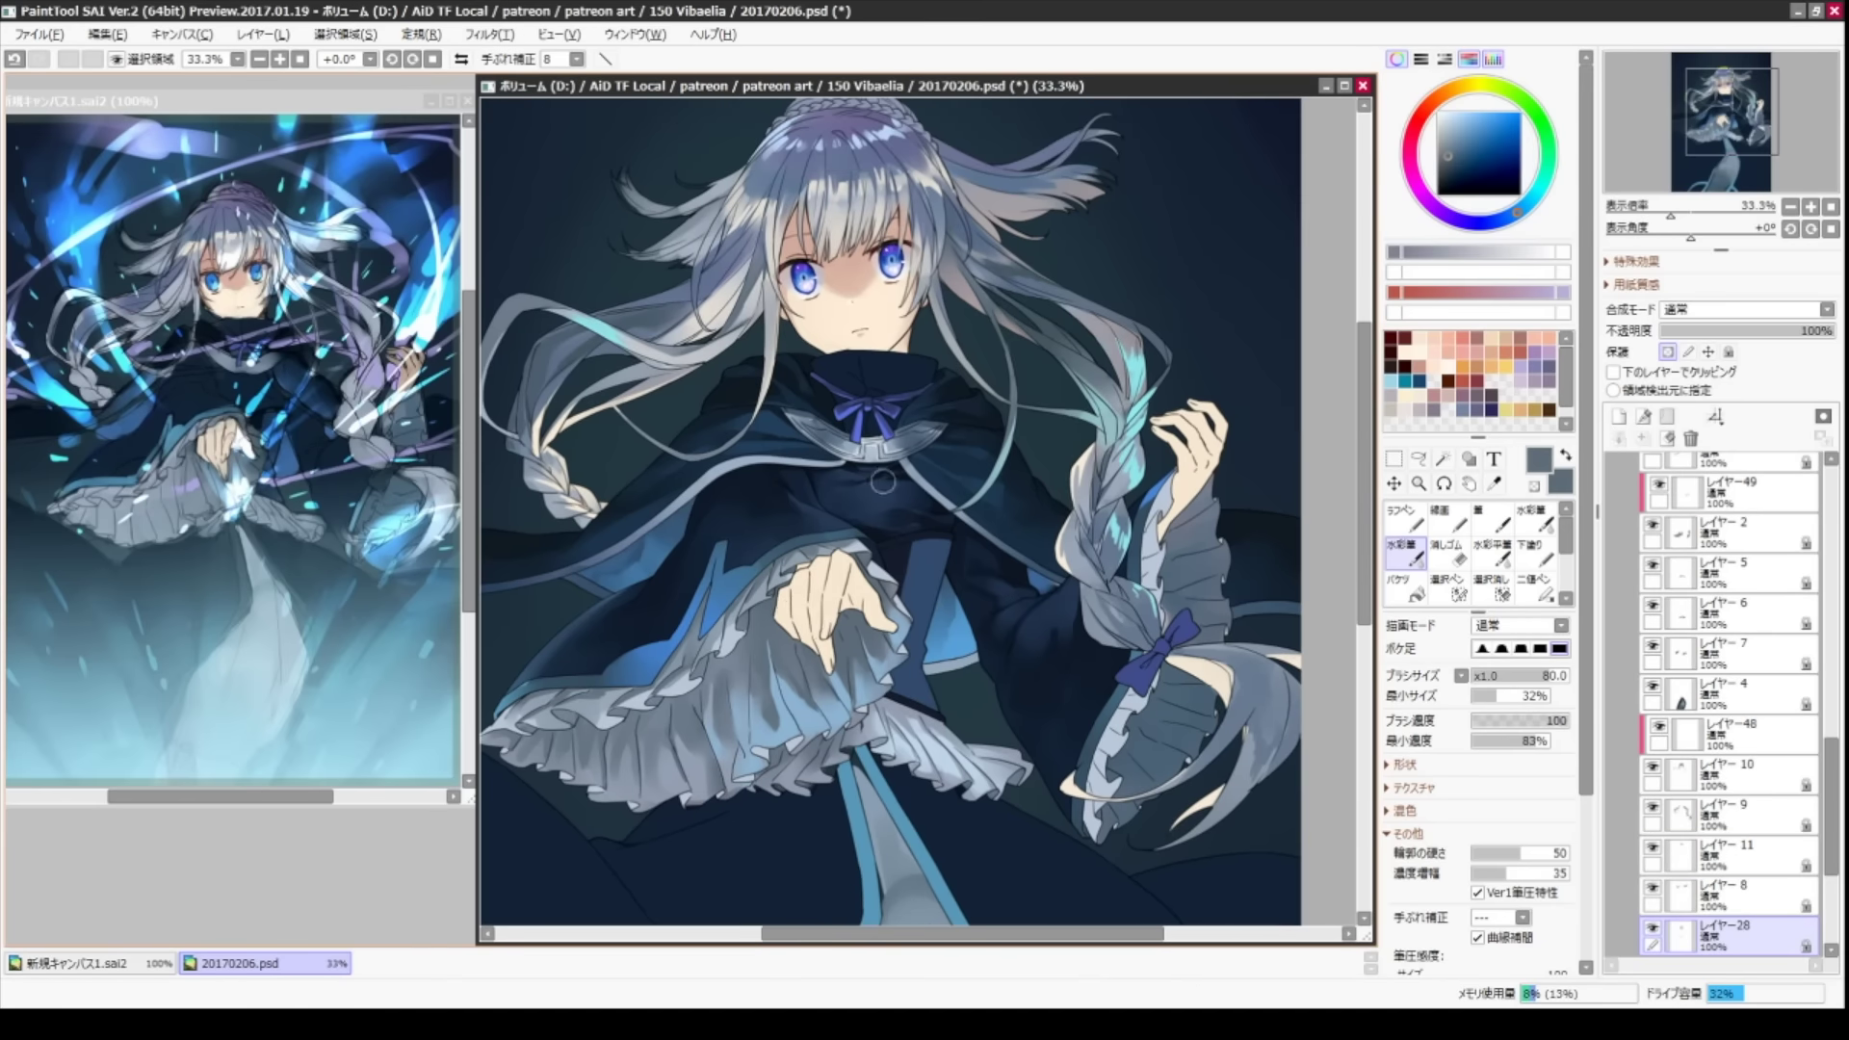
{"action": "left_click", "coordinate": [834, 572], "text": "alt"}
{"action": "key", "text": "n"}
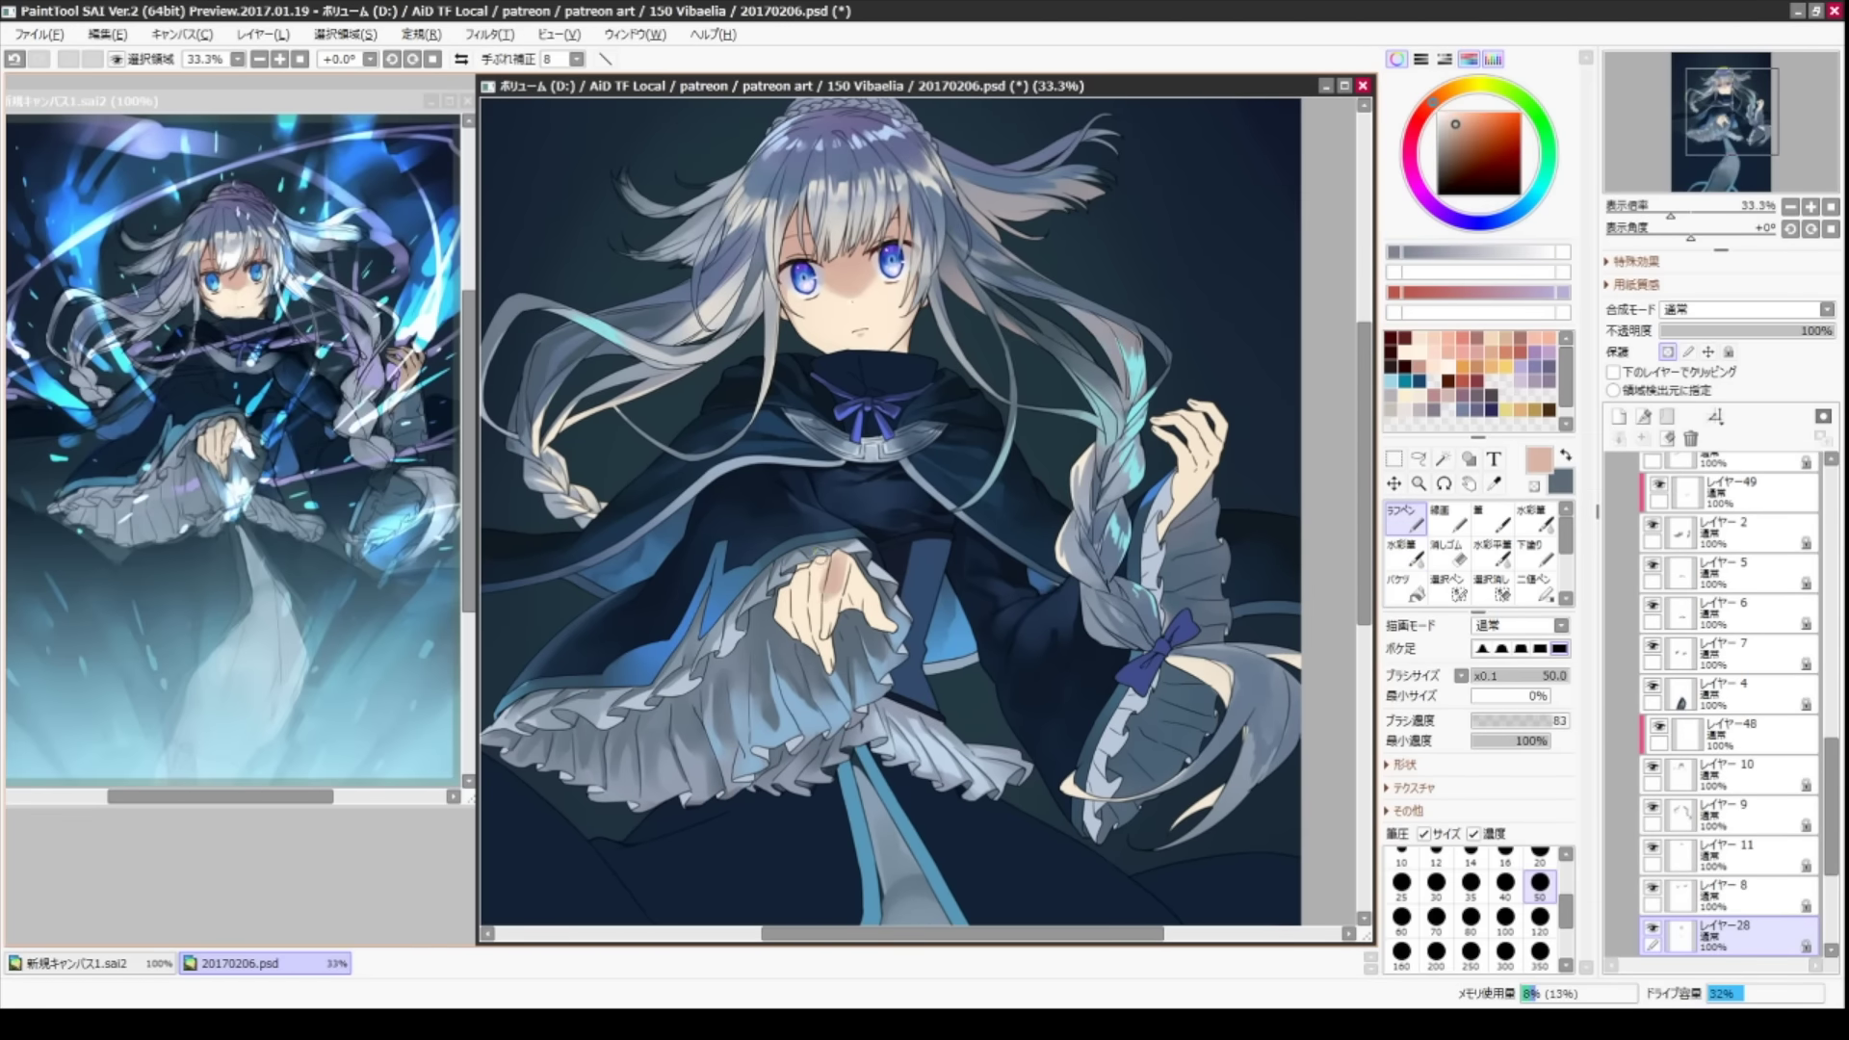
{"action": "key", "text": "c"}
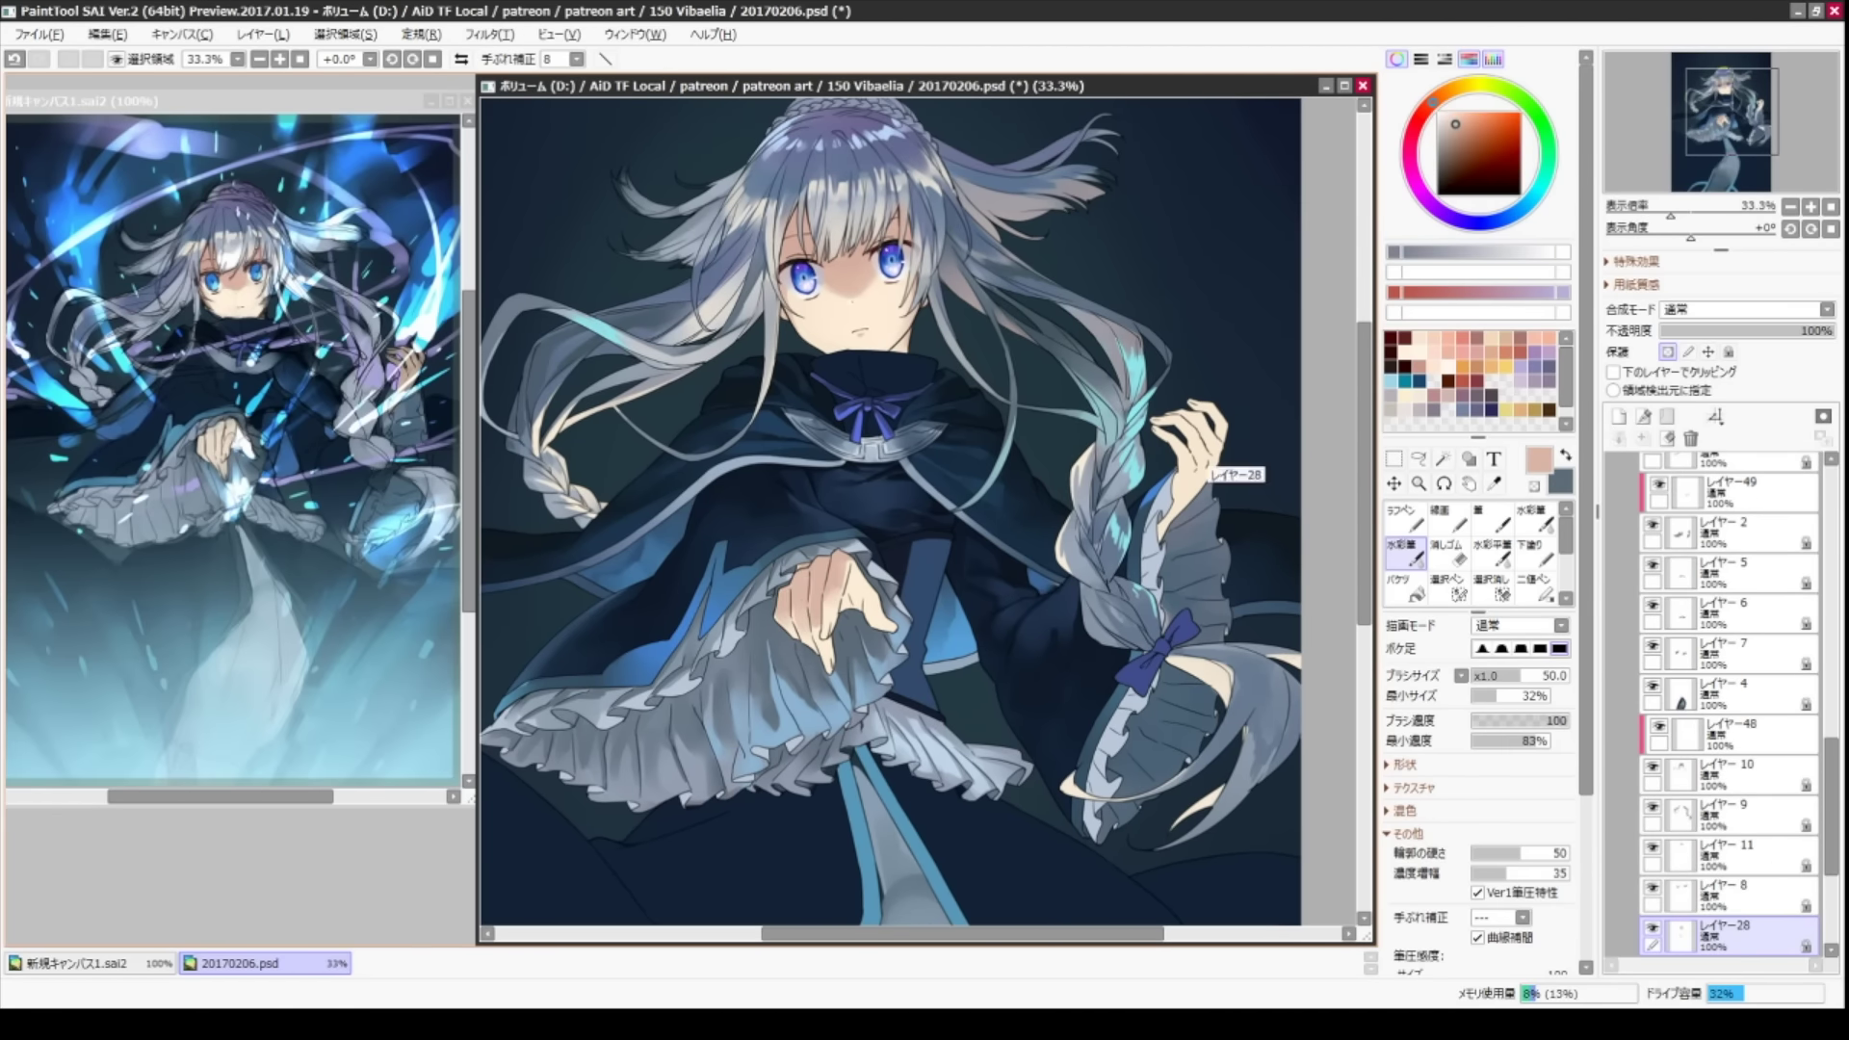
{"action": "left_click", "coordinate": [1171, 529], "text": "alt"}
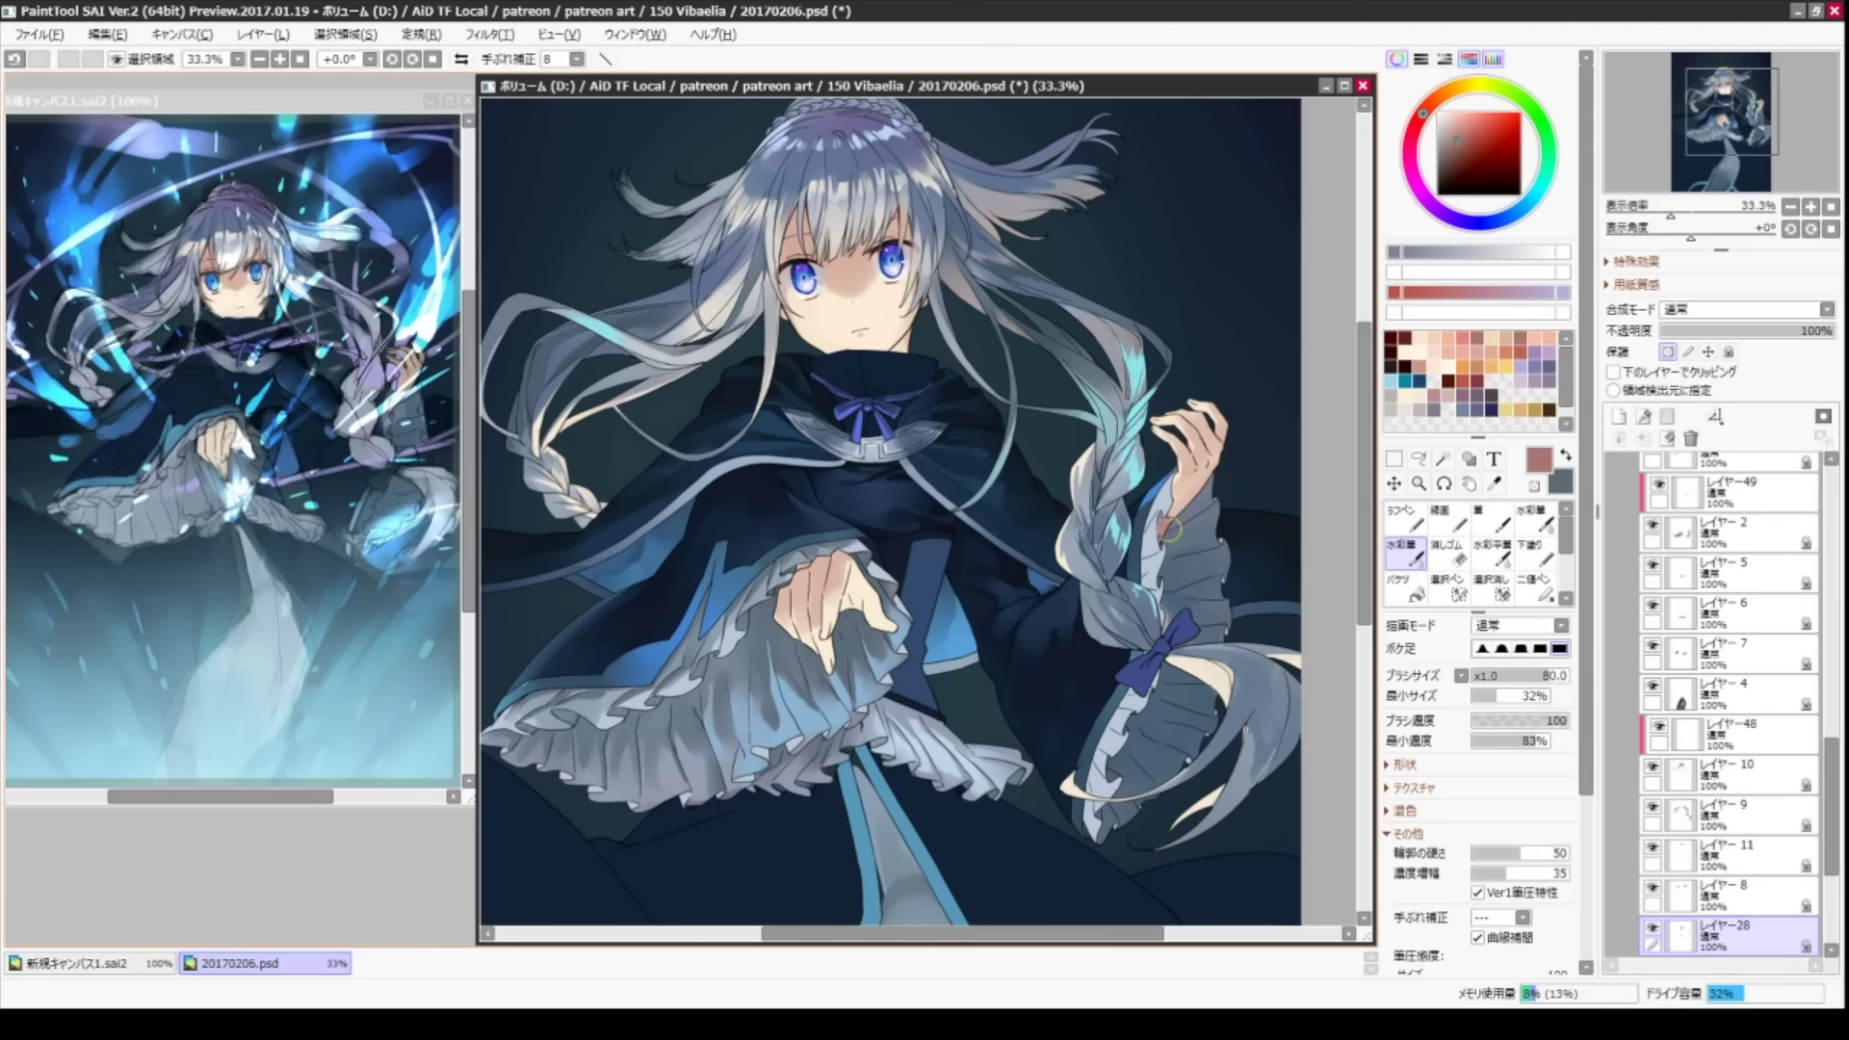
{"action": "key", "text": "n"}
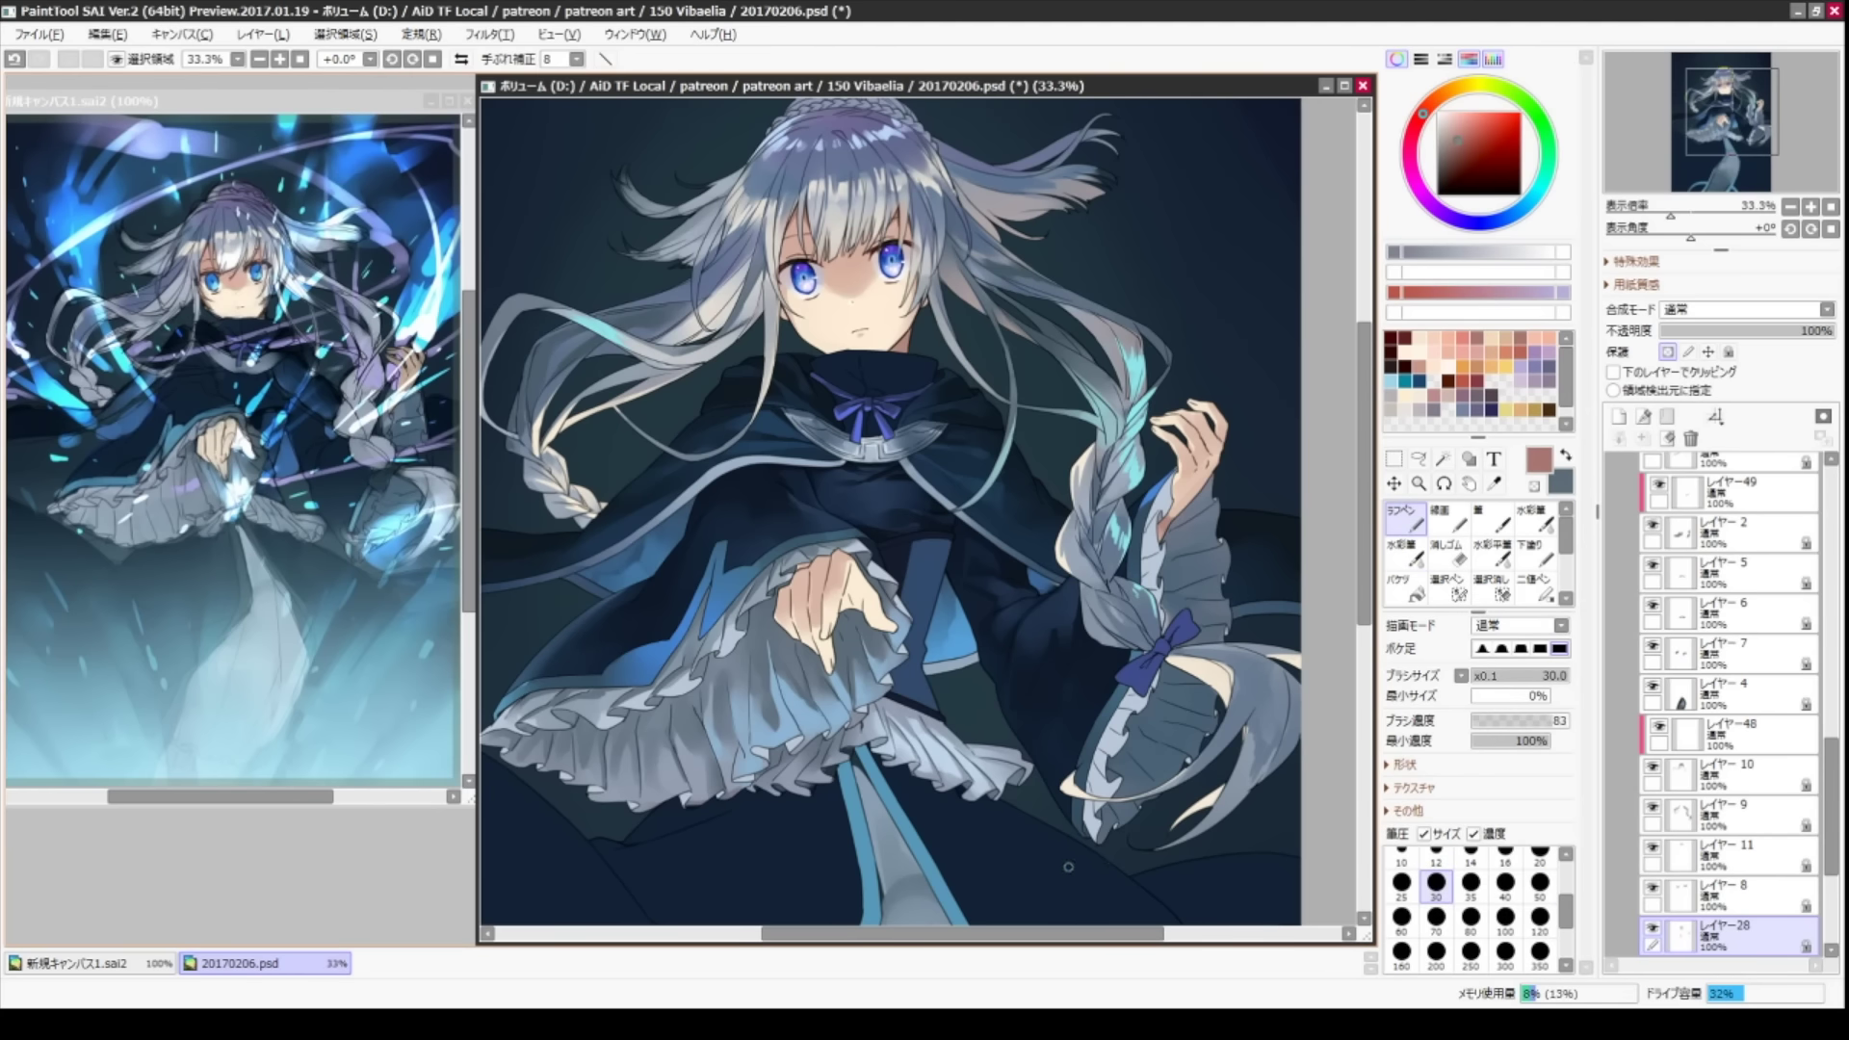
- Lay blue-grey and pale blue tones over the inner skirt panel on layer 4 with watercolor at sizes 160 and 300
{"action": "scroll", "coordinate": [1068, 867], "scroll_direction": "down", "scroll_amount": 1}
{"action": "left_click", "coordinate": [860, 530], "text": "alt"}
{"action": "key", "text": "minus"}
{"action": "scroll", "coordinate": [934, 467], "scroll_direction": "down", "scroll_amount": 5}
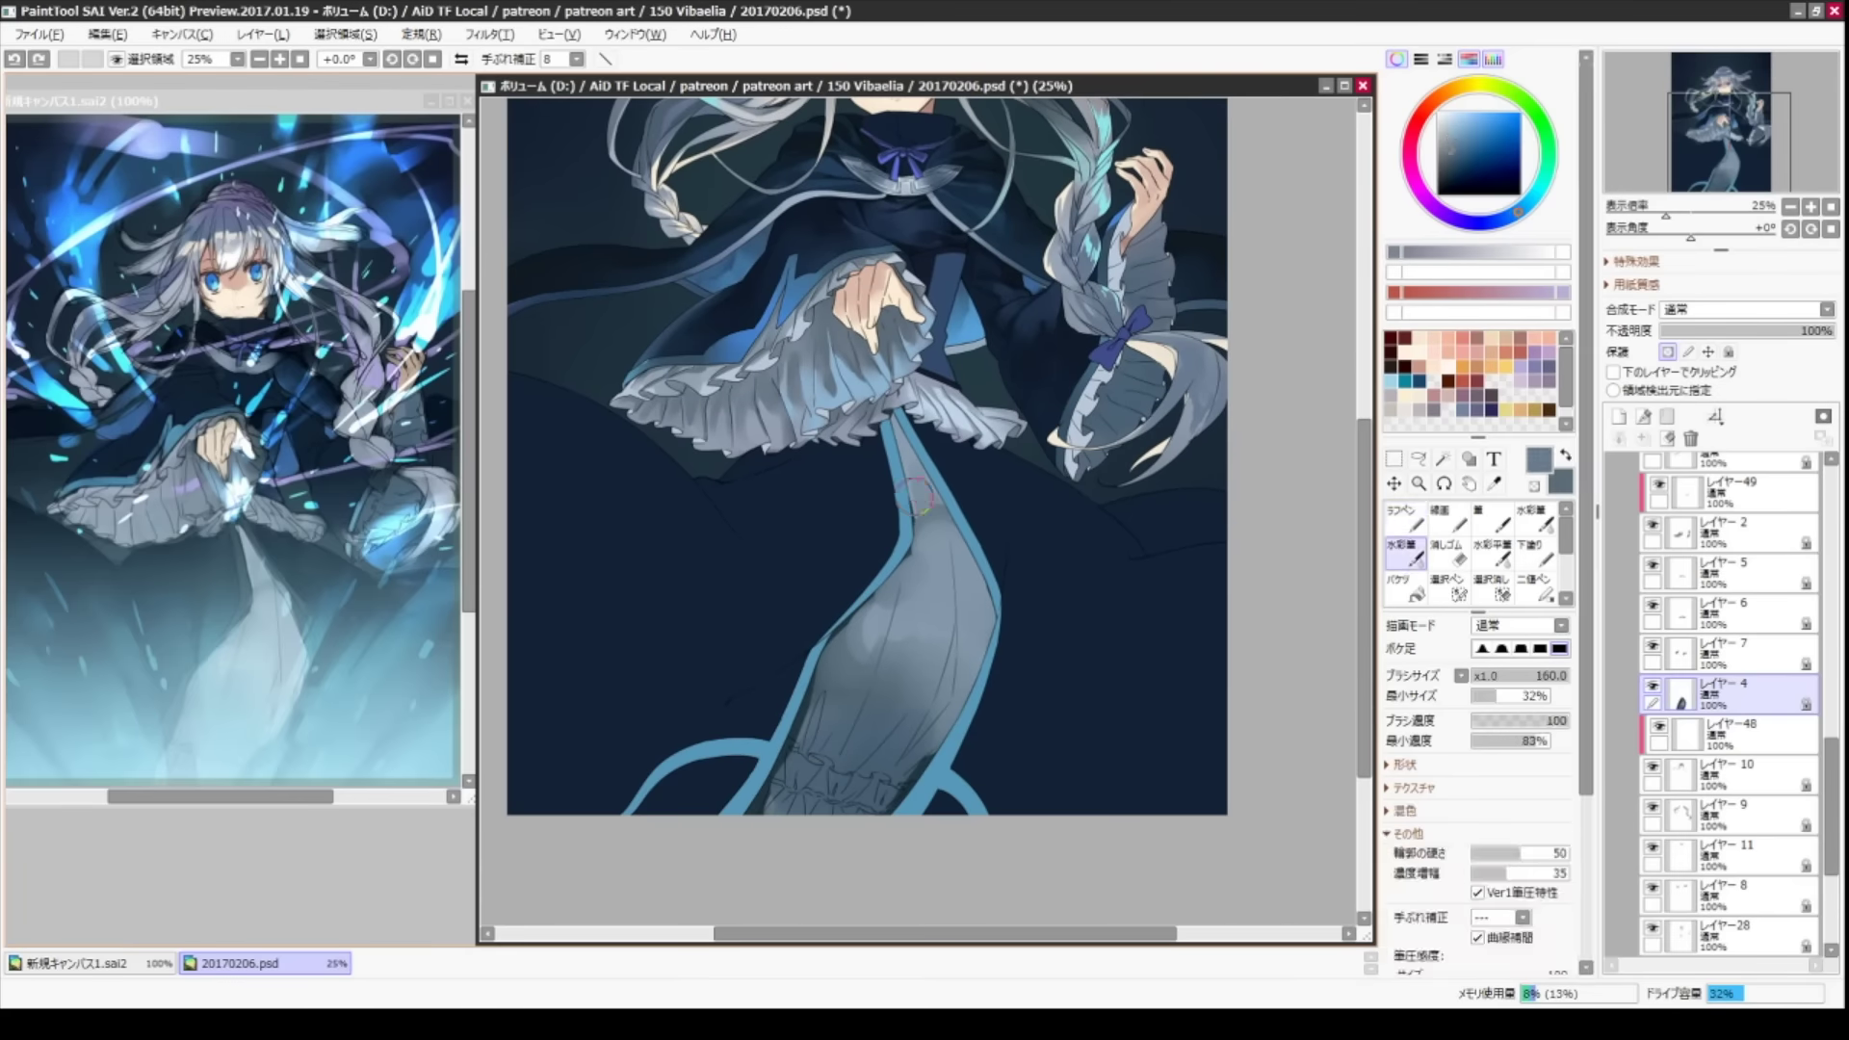
{"action": "key", "text": "c"}
{"action": "left_click", "coordinate": [934, 467], "text": "alt"}
{"action": "left_click_drag", "start_coordinate": [932, 467], "coordinate": [915, 617]}
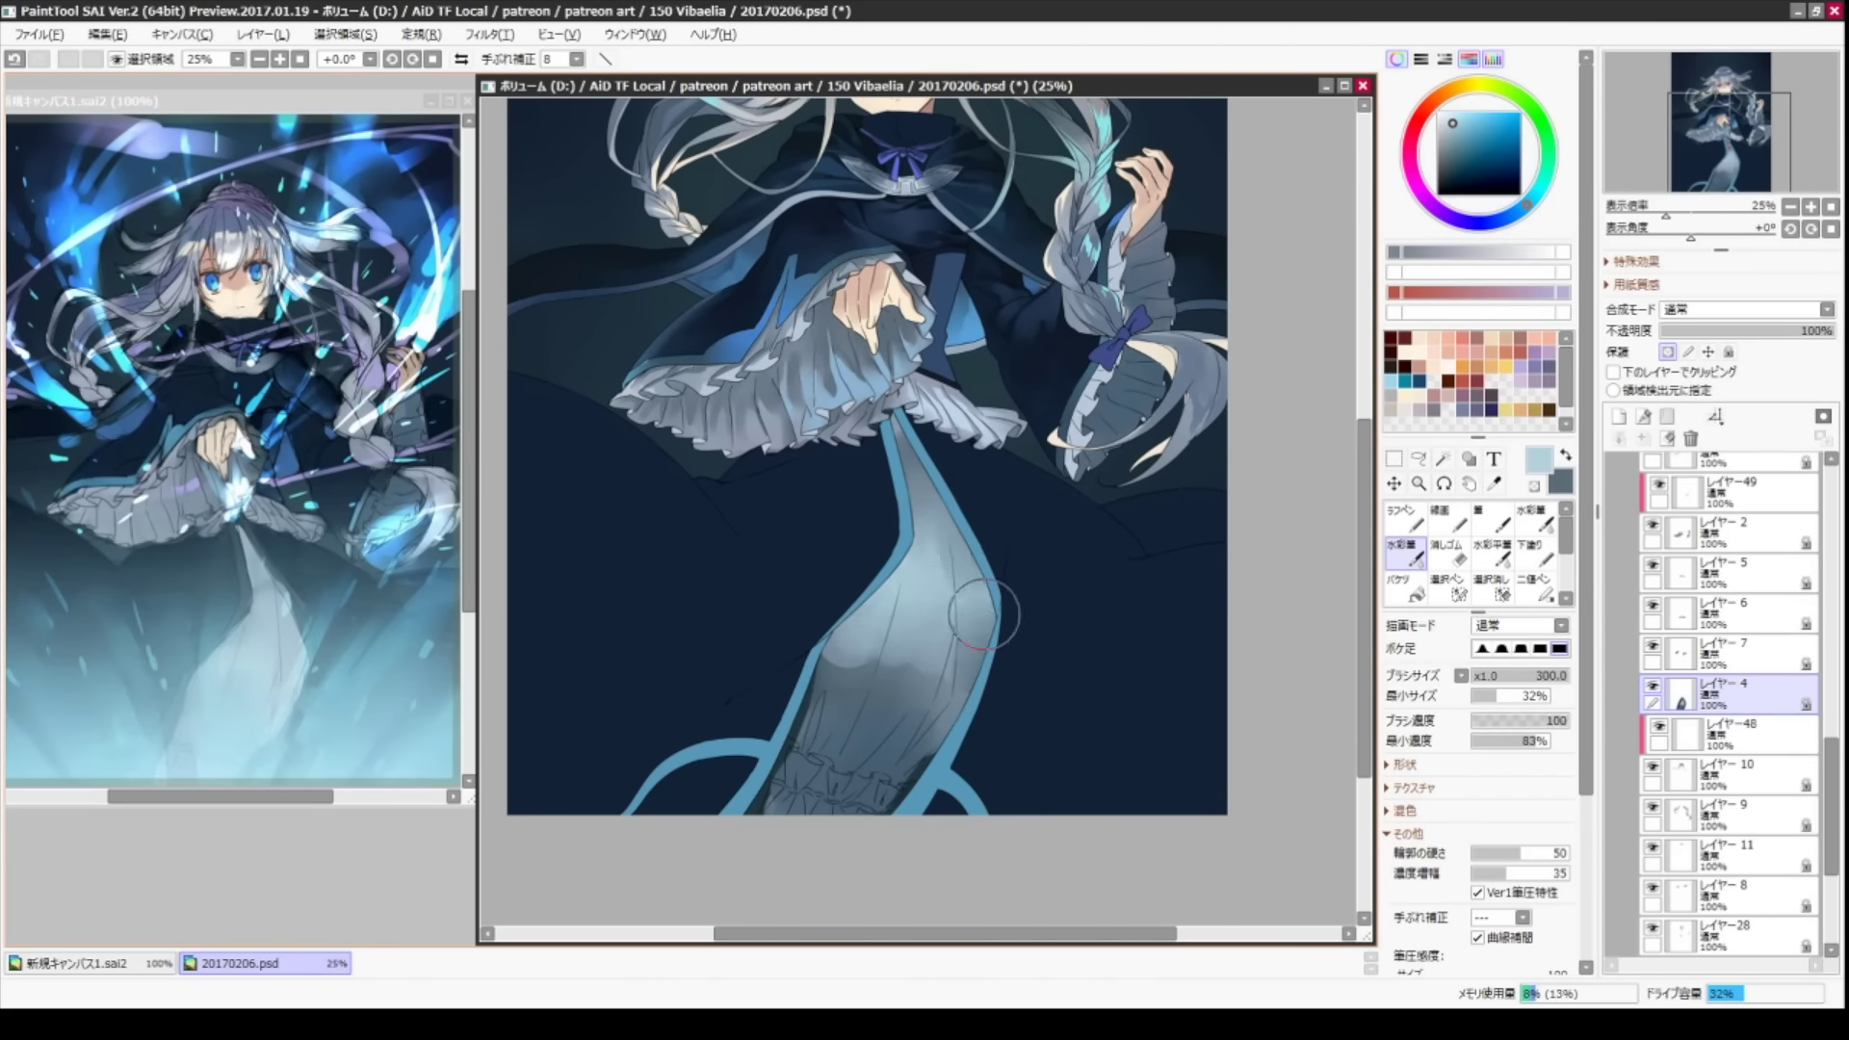
- Draw dark blue-grey folds in the inner skirt panel on layer 4 with watercolor size 80 and the size 35 pen
{"action": "scroll", "coordinate": [915, 616], "scroll_direction": "down", "scroll_amount": 2}
{"action": "key", "text": "bracketleft"}
{"action": "key", "text": "bracketleft"}
{"action": "key", "text": "bracketleft"}
{"action": "key", "text": "bracketleft"}
{"action": "key", "text": "bracketleft"}
{"action": "key", "text": "bracketleft"}
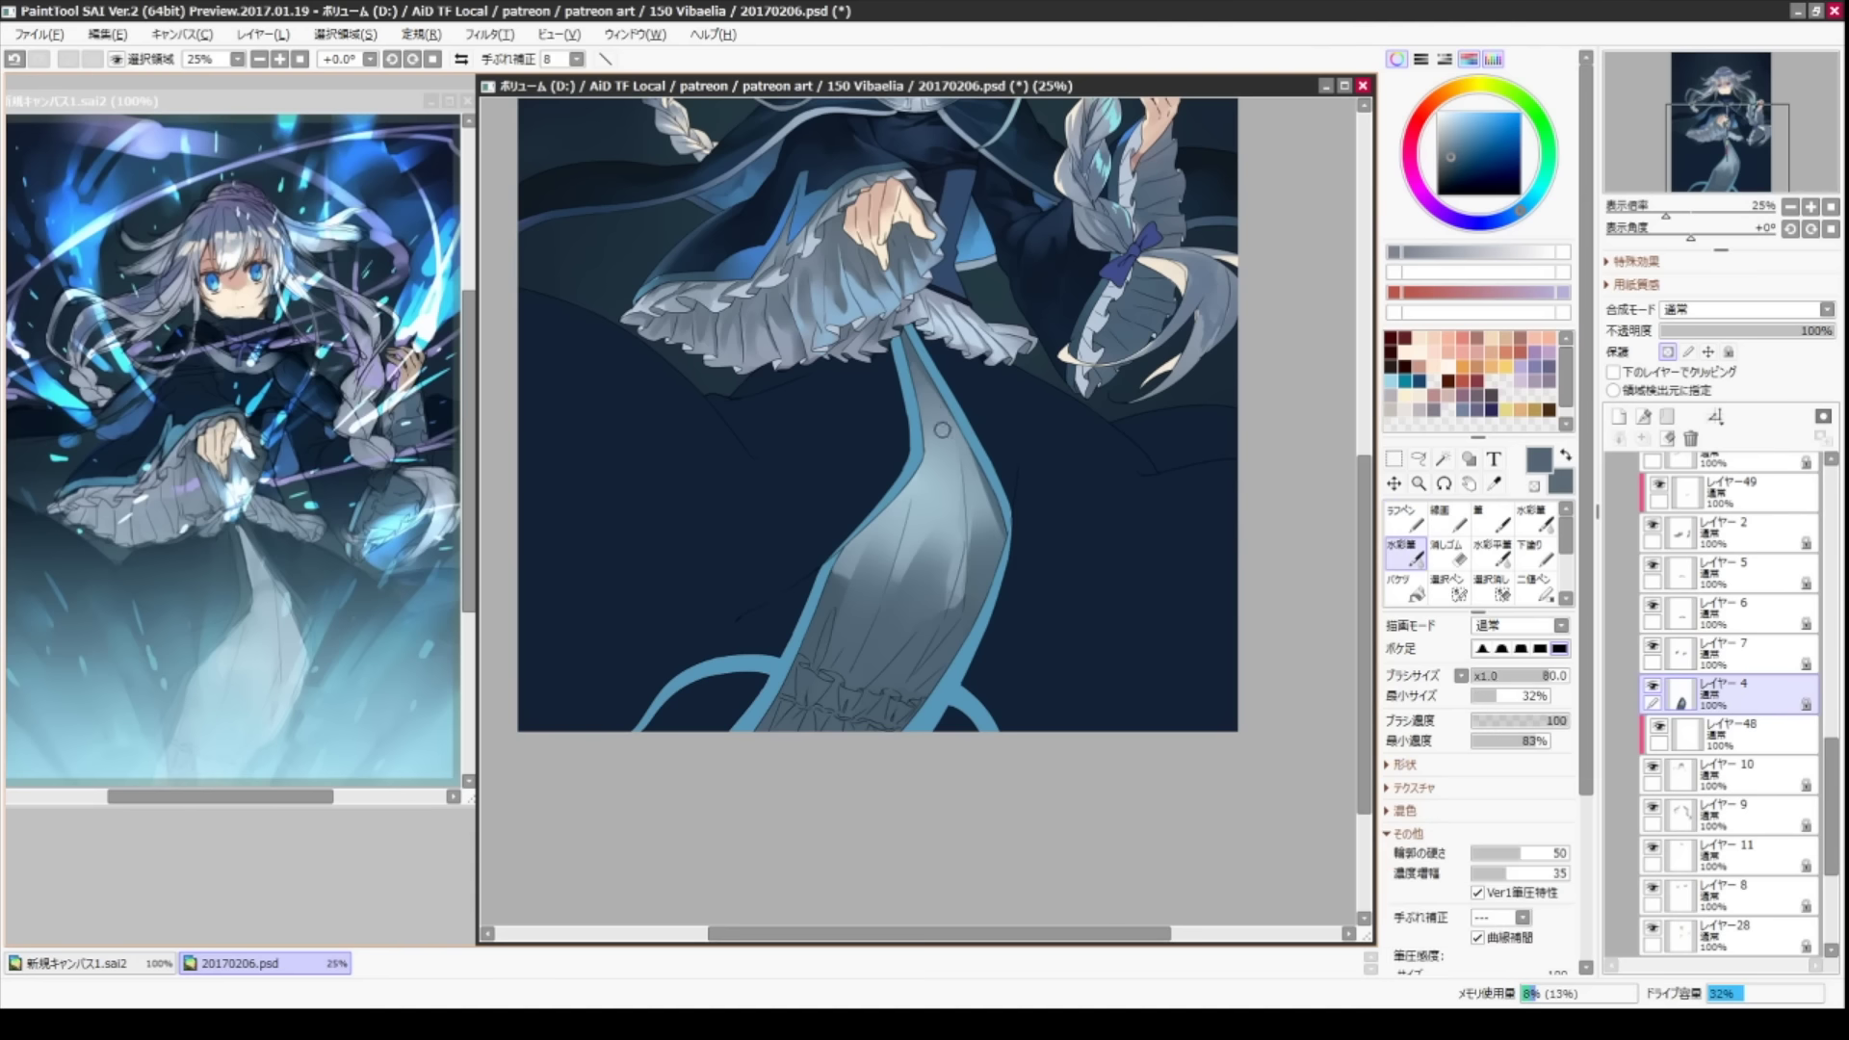
{"action": "mouse_move", "coordinate": [933, 518]}
{"action": "left_mouse_down"}
{"action": "mouse_move", "coordinate": [913, 617]}
{"action": "mouse_move", "coordinate": [938, 439]}
{"action": "mouse_move", "coordinate": [961, 518]}
{"action": "mouse_move", "coordinate": [930, 636]}
{"action": "left_mouse_up"}
{"action": "left_click", "coordinate": [942, 568], "text": "alt"}
{"action": "key", "text": "n"}
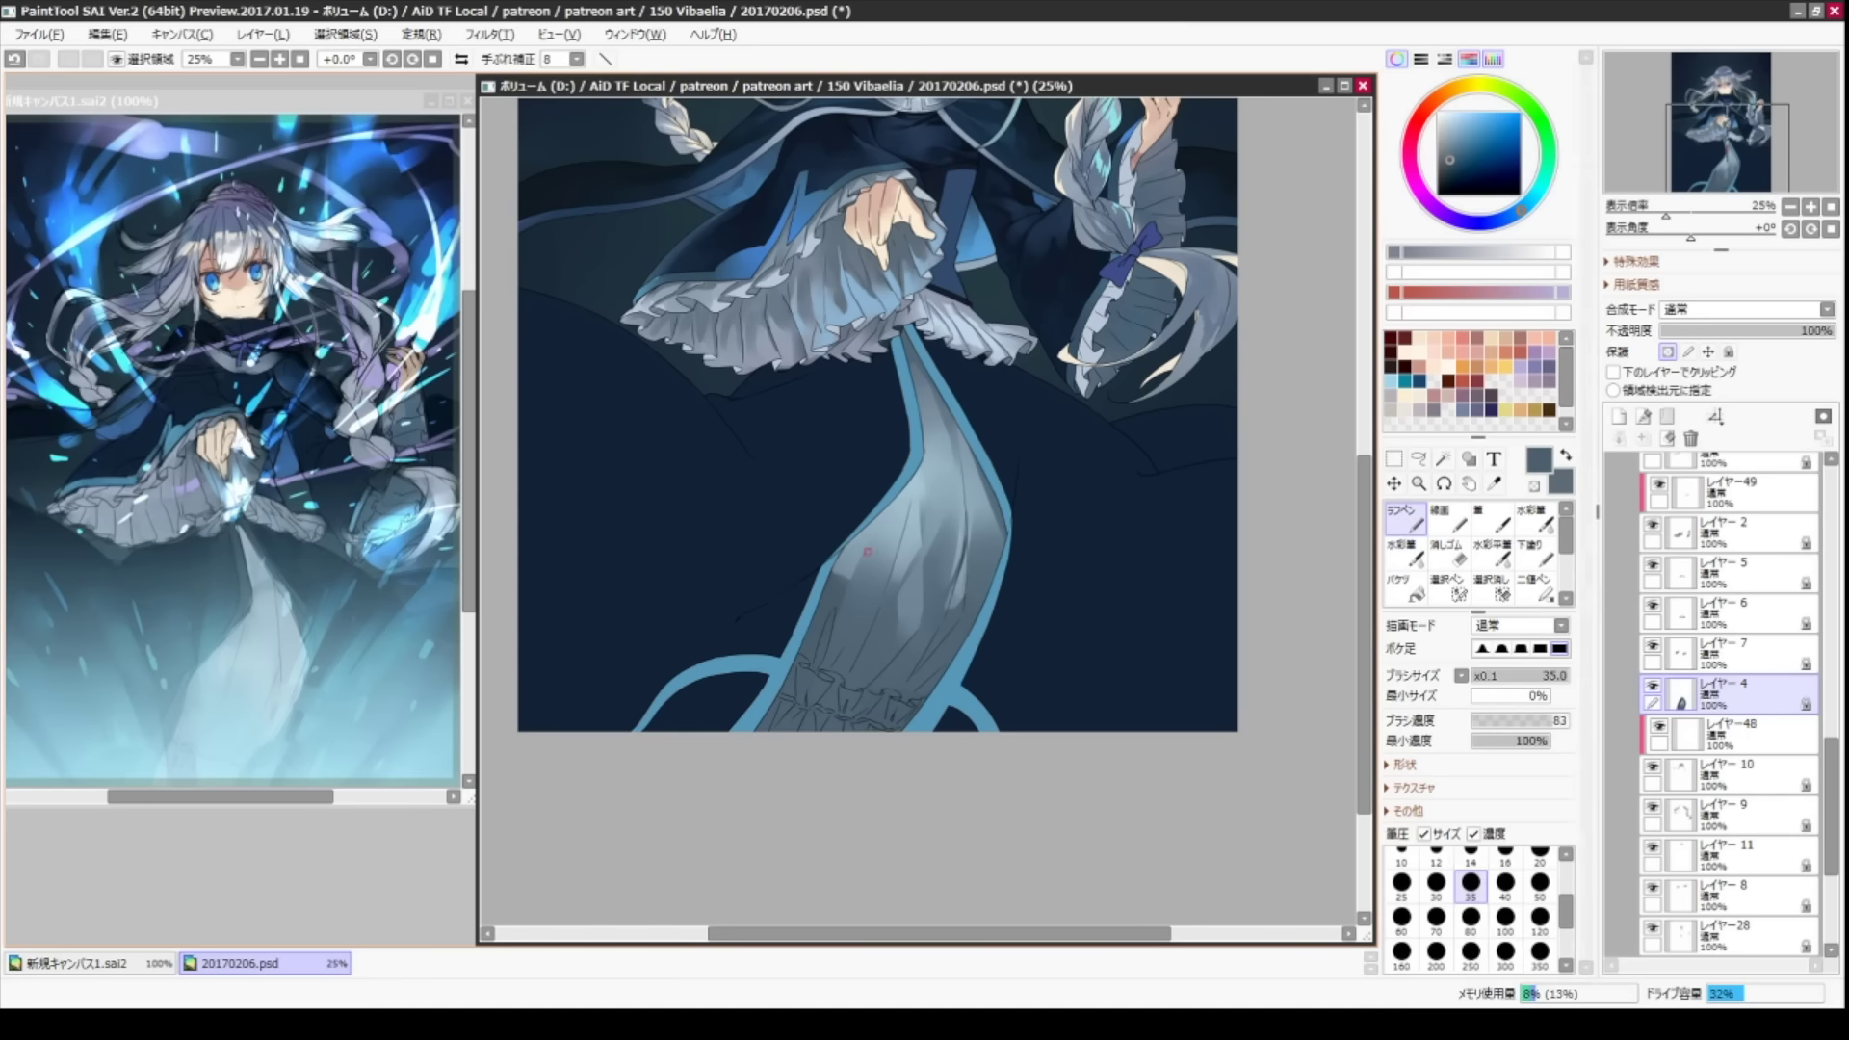
- Refine and blend the inner skirt panel's fold shadows on layer 4 with the pen and watercolor at sizes 25 and 80
{"action": "key", "text": "c"}
{"action": "left_click_drag", "start_coordinate": [906, 559], "coordinate": [881, 506]}
{"action": "key", "text": "ctrl+z"}
{"action": "key", "text": "n"}
{"action": "key", "text": "c"}
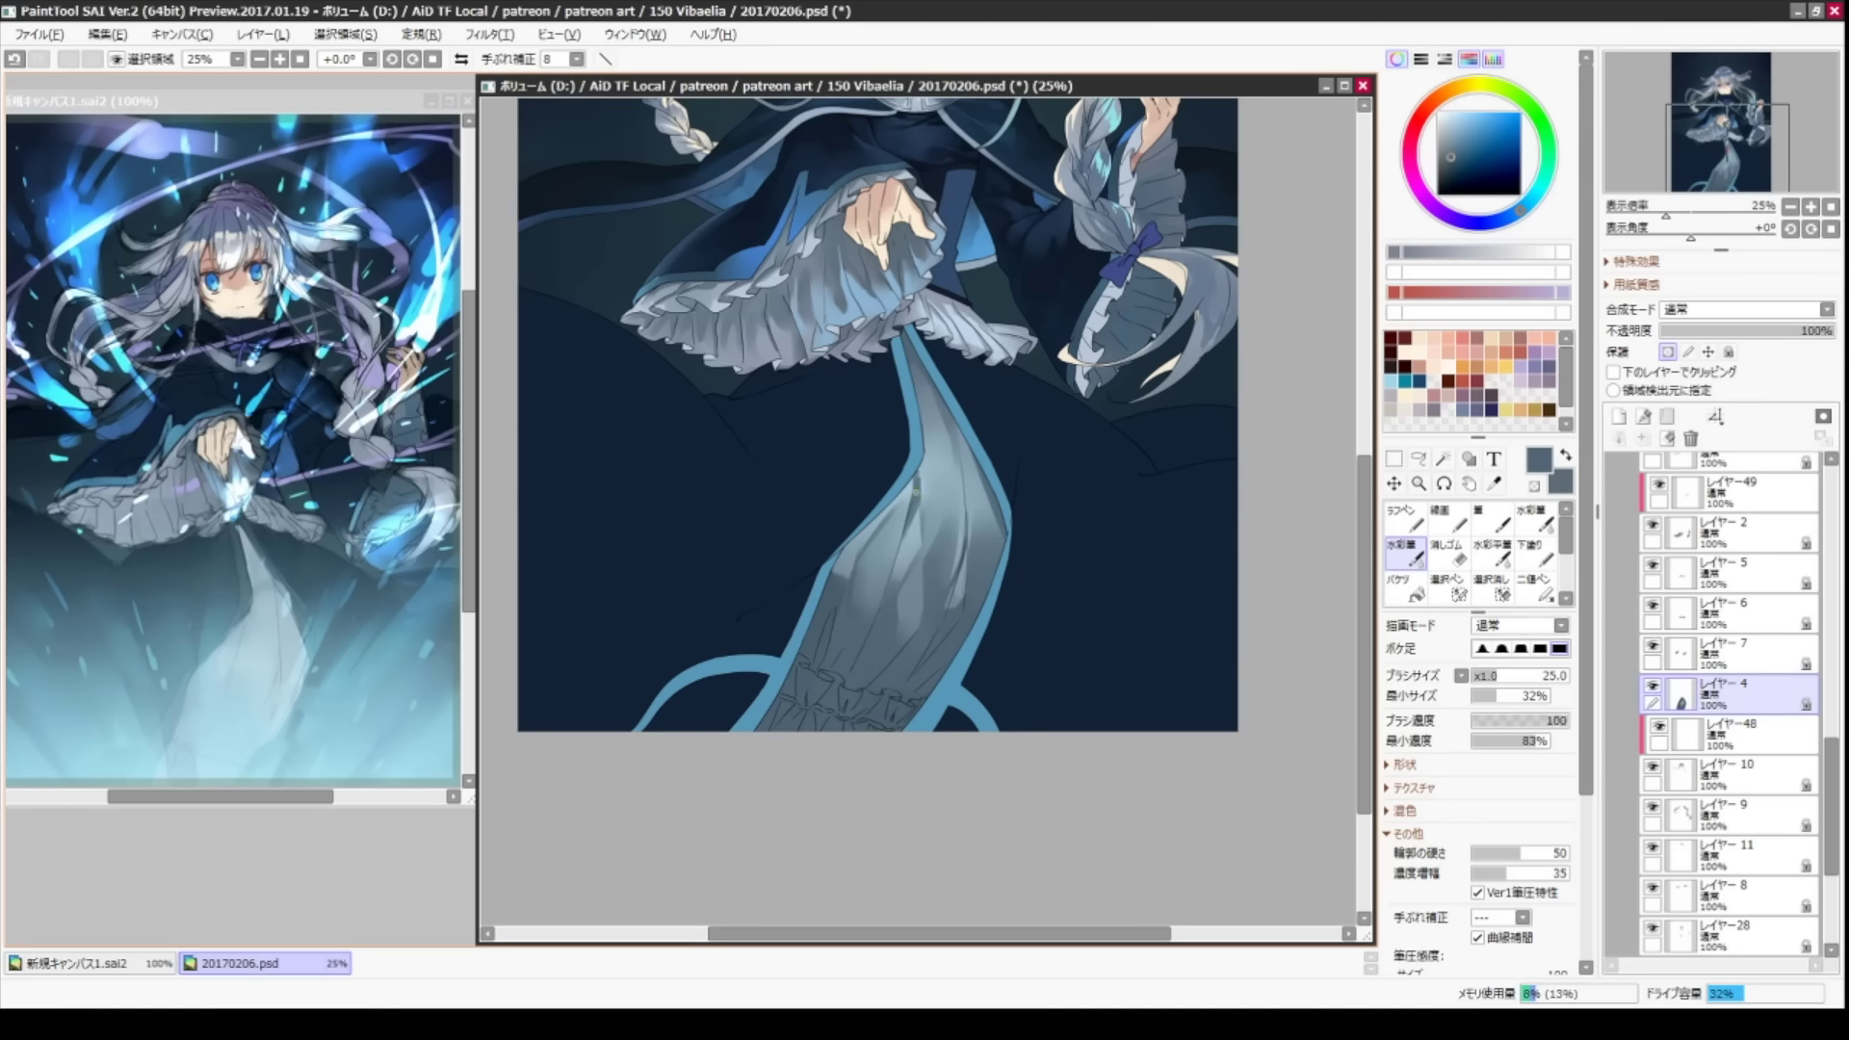
{"action": "key", "text": "n"}
{"action": "key", "text": "c"}
{"action": "scroll", "coordinate": [977, 584], "scroll_direction": "up", "scroll_amount": 3}
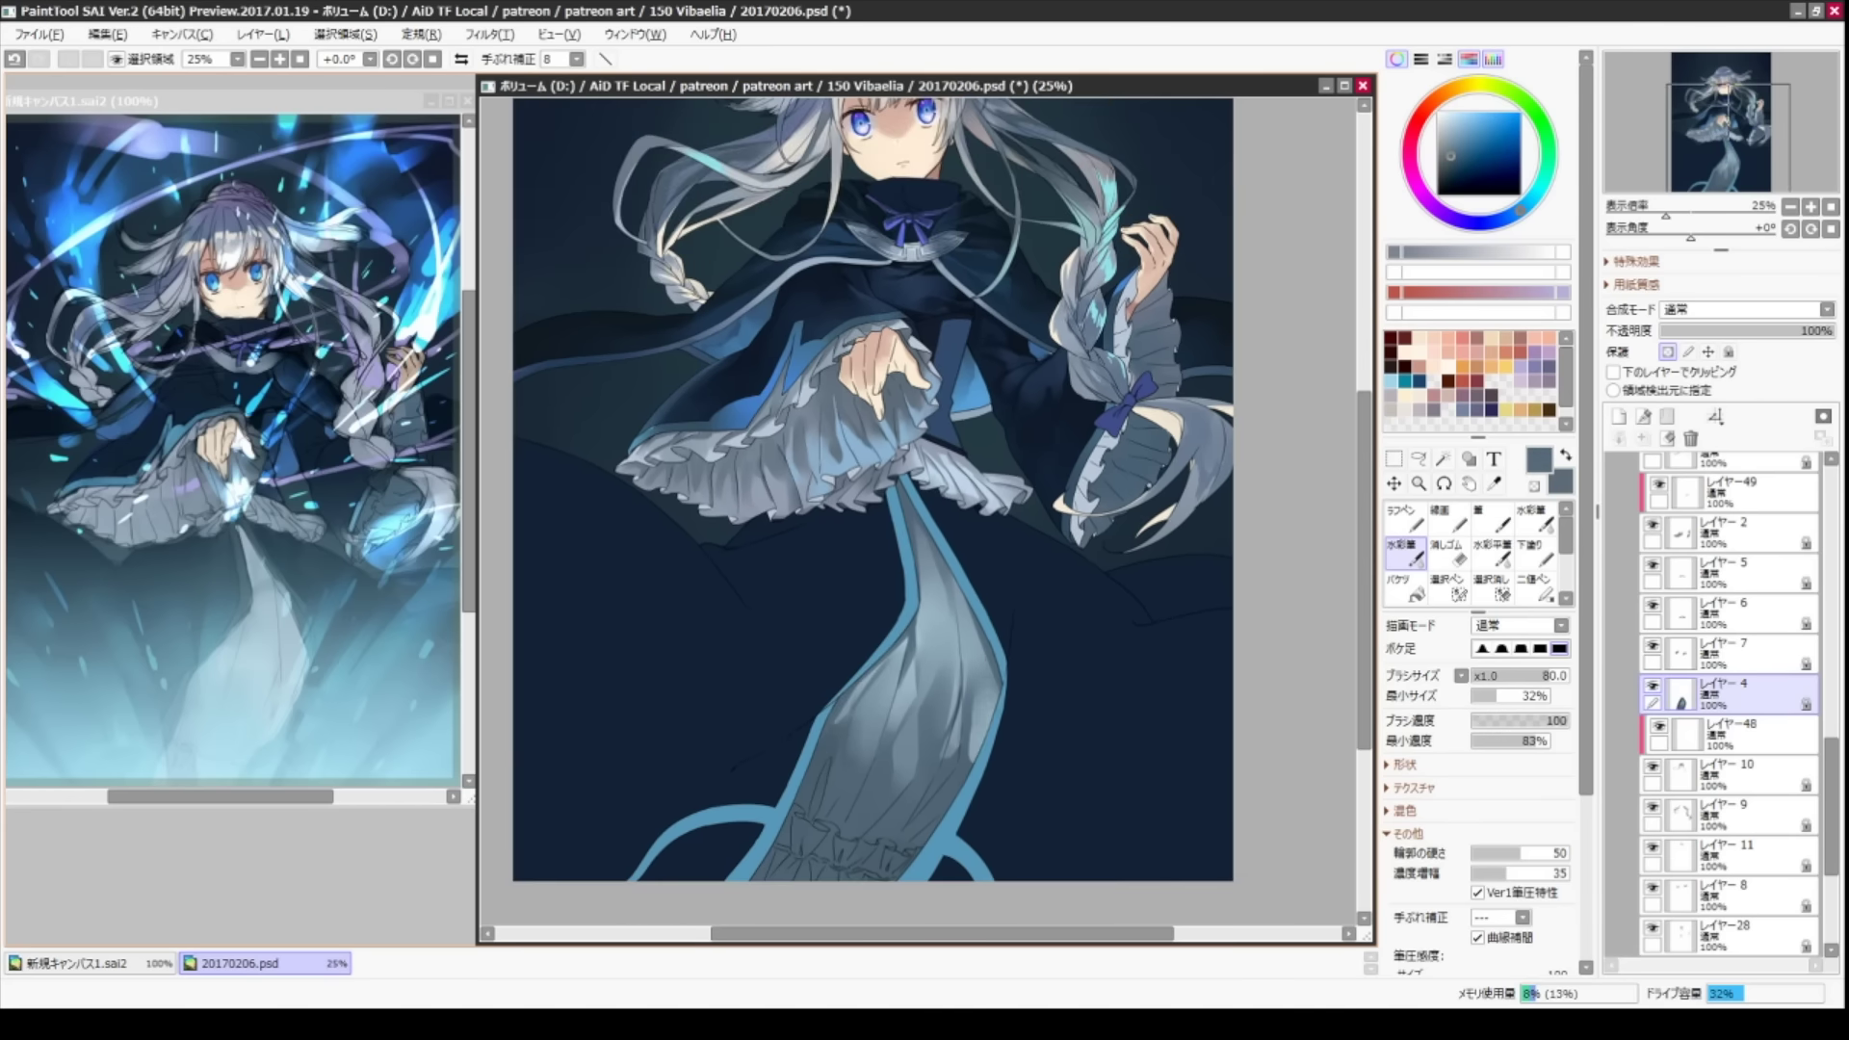
{"action": "scroll", "coordinate": [993, 464], "scroll_direction": "down", "scroll_amount": 2}
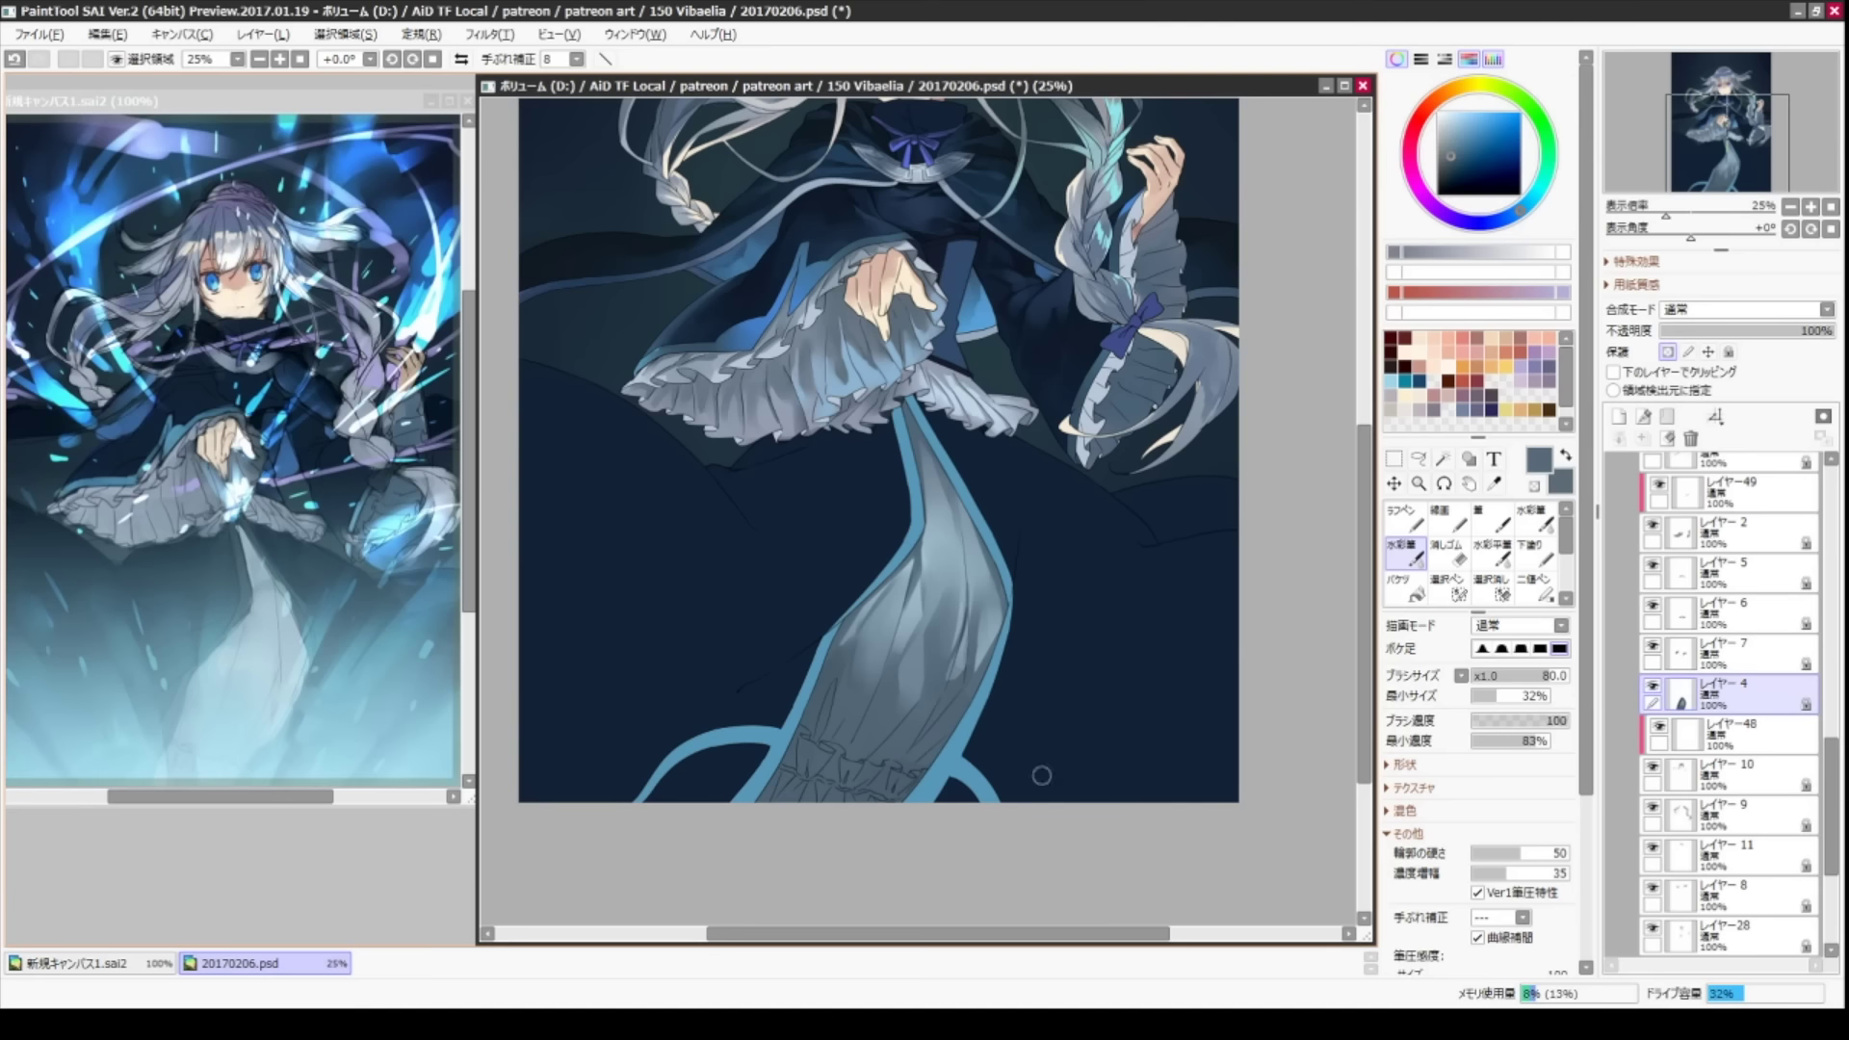
- Brush muted dark blue over the outer skirt on layer 40 at size 1000 and try navy folds with the size 50 pen
{"action": "key", "text": "minus"}
{"action": "key", "text": "v"}
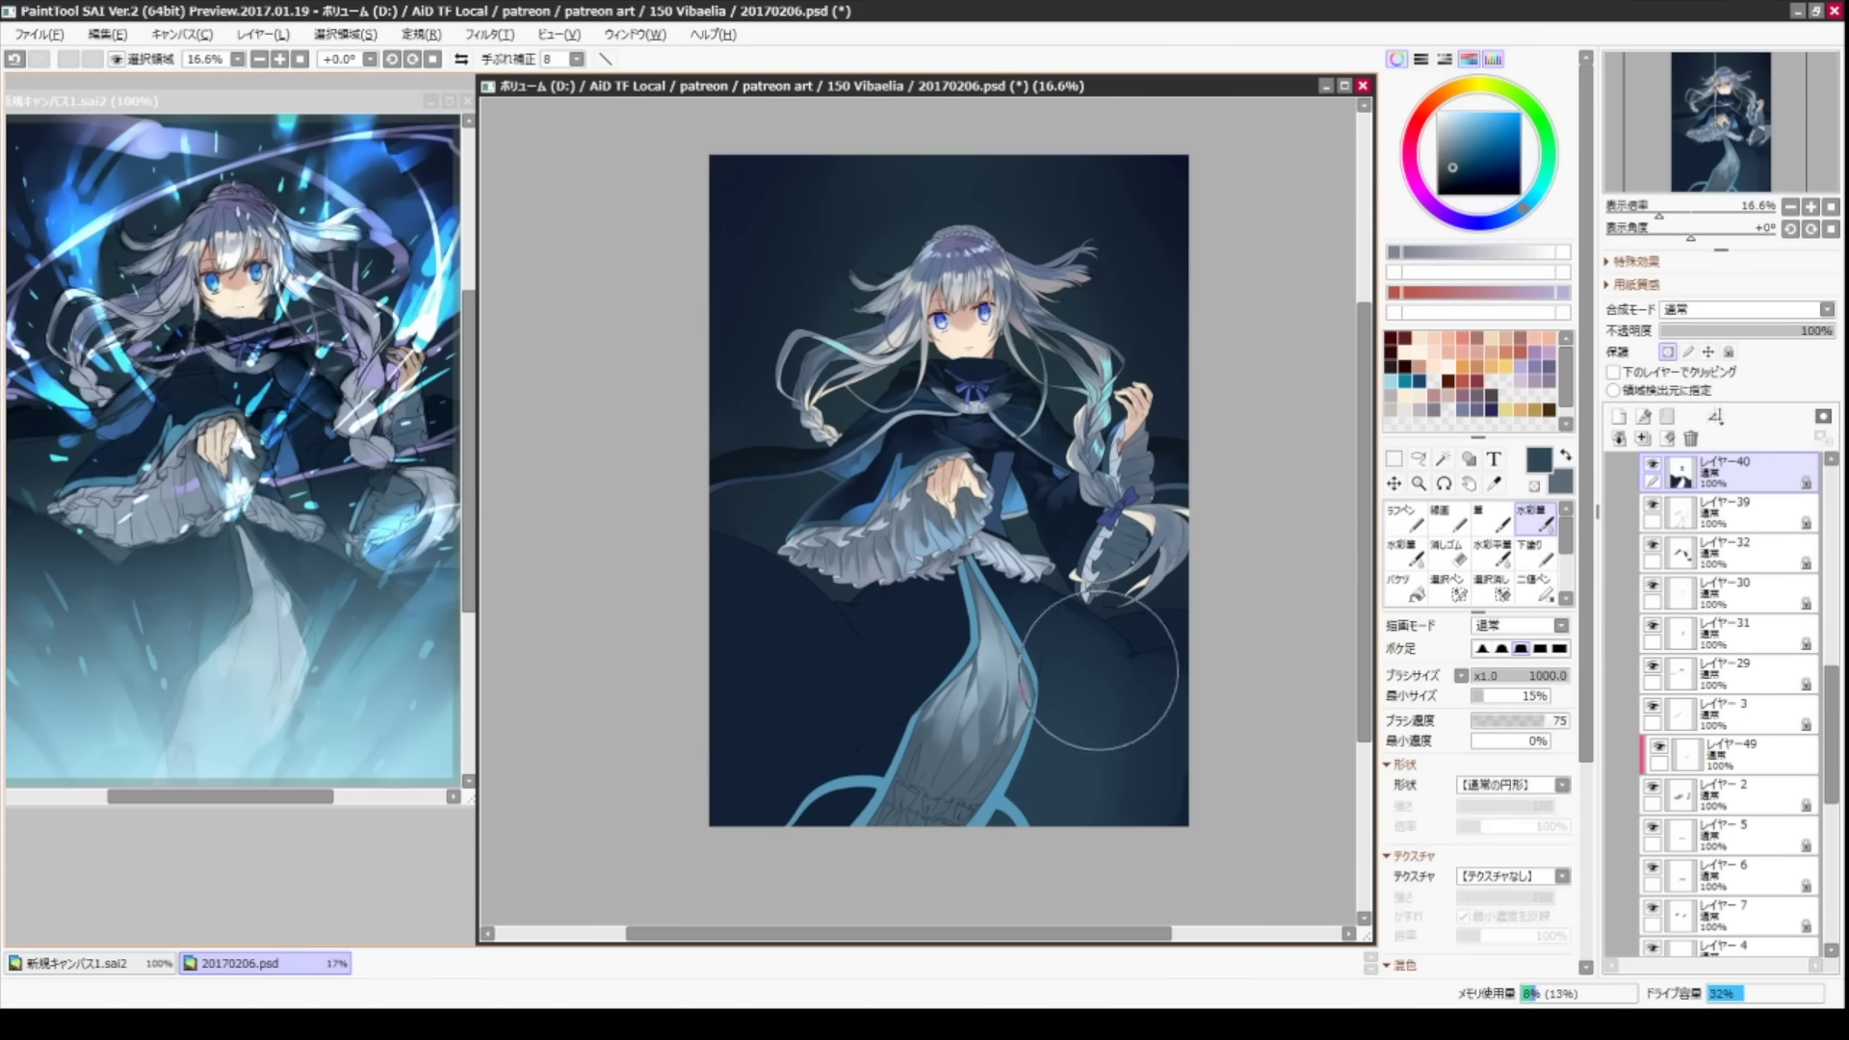
{"action": "key", "text": "plus"}
{"action": "key", "text": "c"}
{"action": "key", "text": "ctrl+z"}
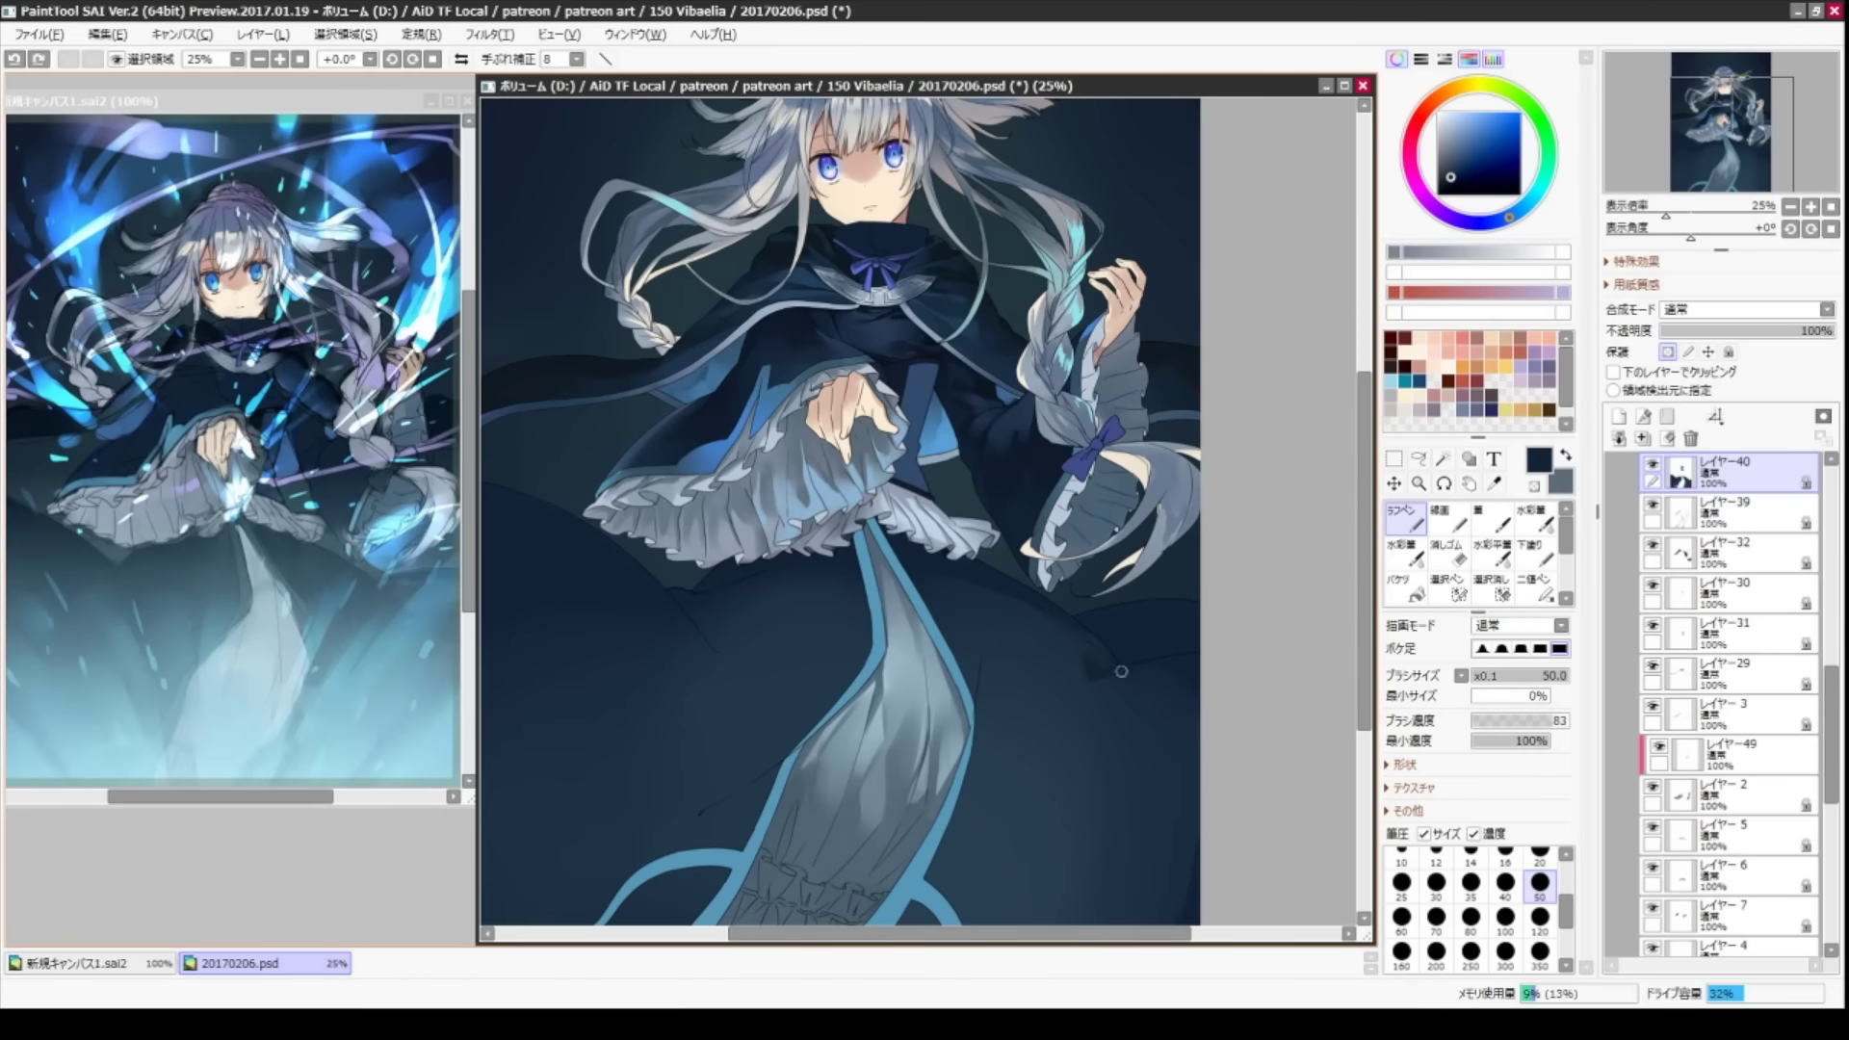
- Soften the navy folds on the skirt beneath the raised arm with the size 100 soft brush
{"action": "key", "text": "b"}
{"action": "left_click_drag", "start_coordinate": [1048, 583], "coordinate": [1097, 586]}
{"action": "left_click_drag", "start_coordinate": [1097, 586], "coordinate": [1259, 652]}
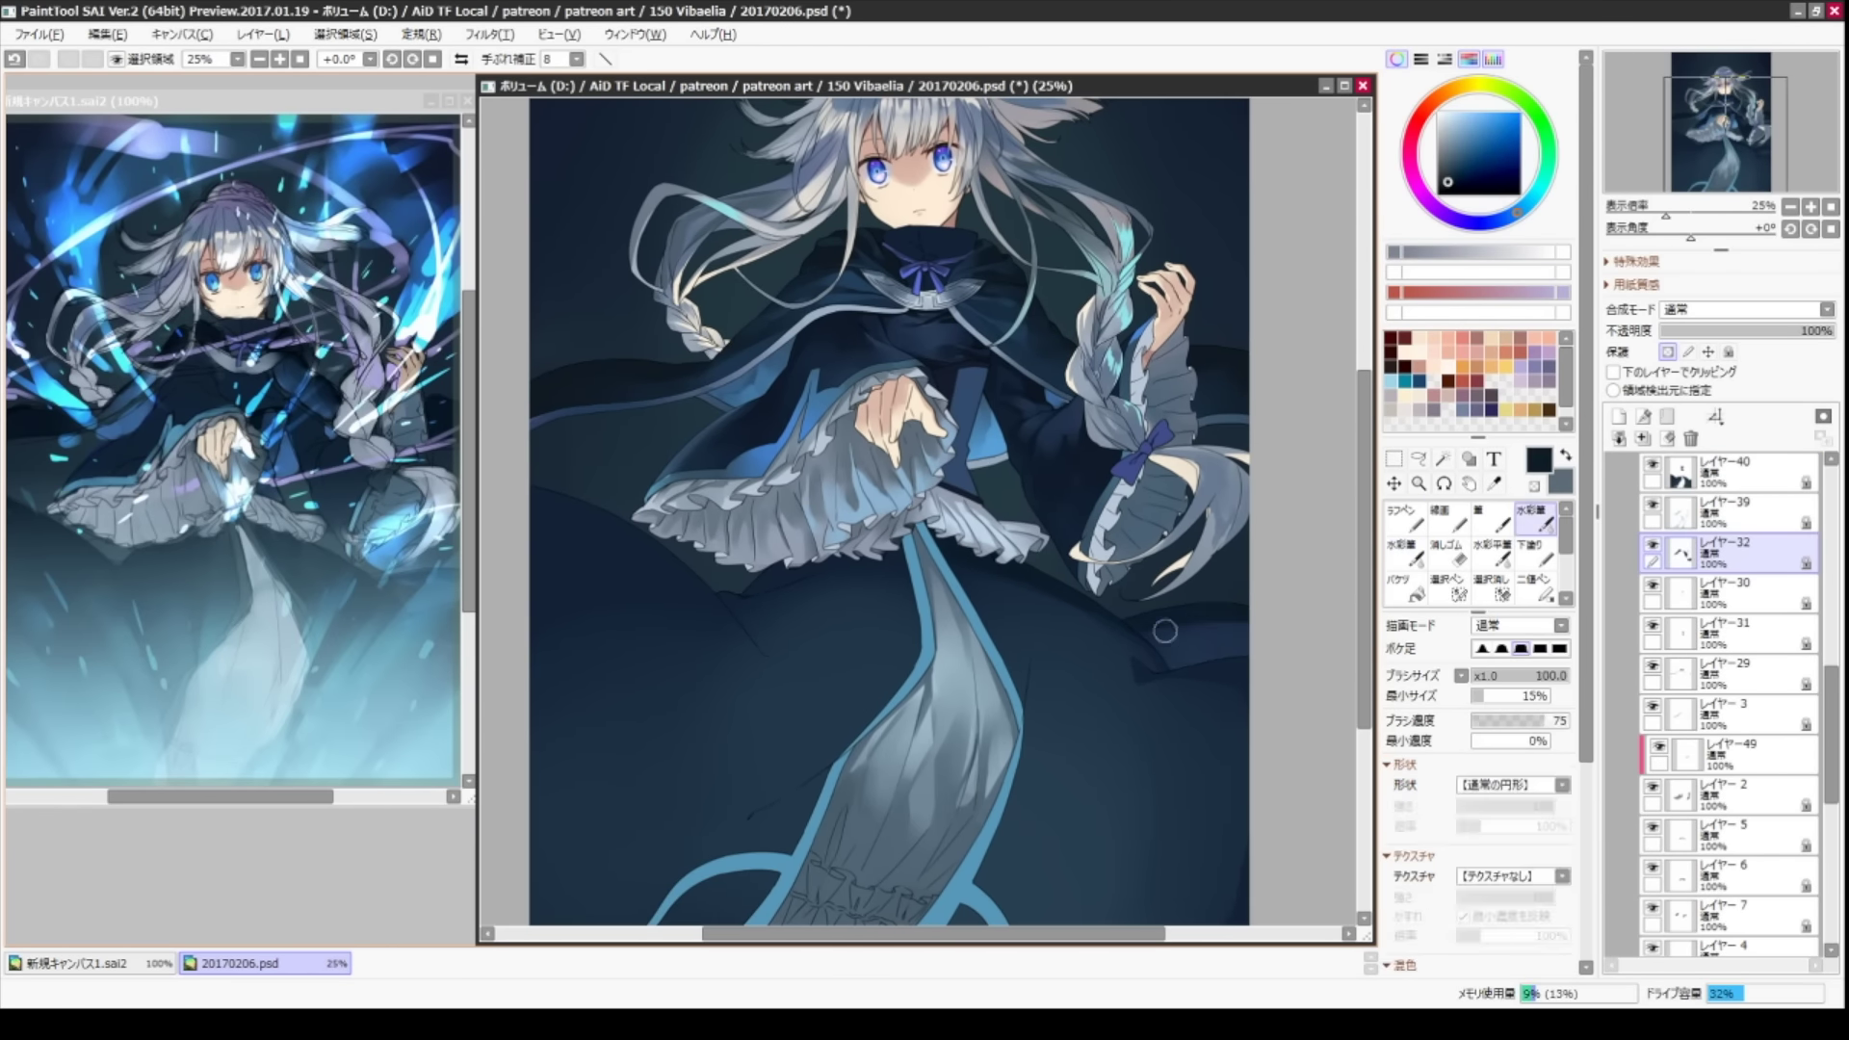
- Draw dark folds in the skirt below the wide sleeve on layer 40 with the size 100 pen and size 40 watercolor
{"action": "left_click_drag", "start_coordinate": [777, 606], "coordinate": [847, 580]}
{"action": "key", "text": "c"}
{"action": "key", "text": "b"}
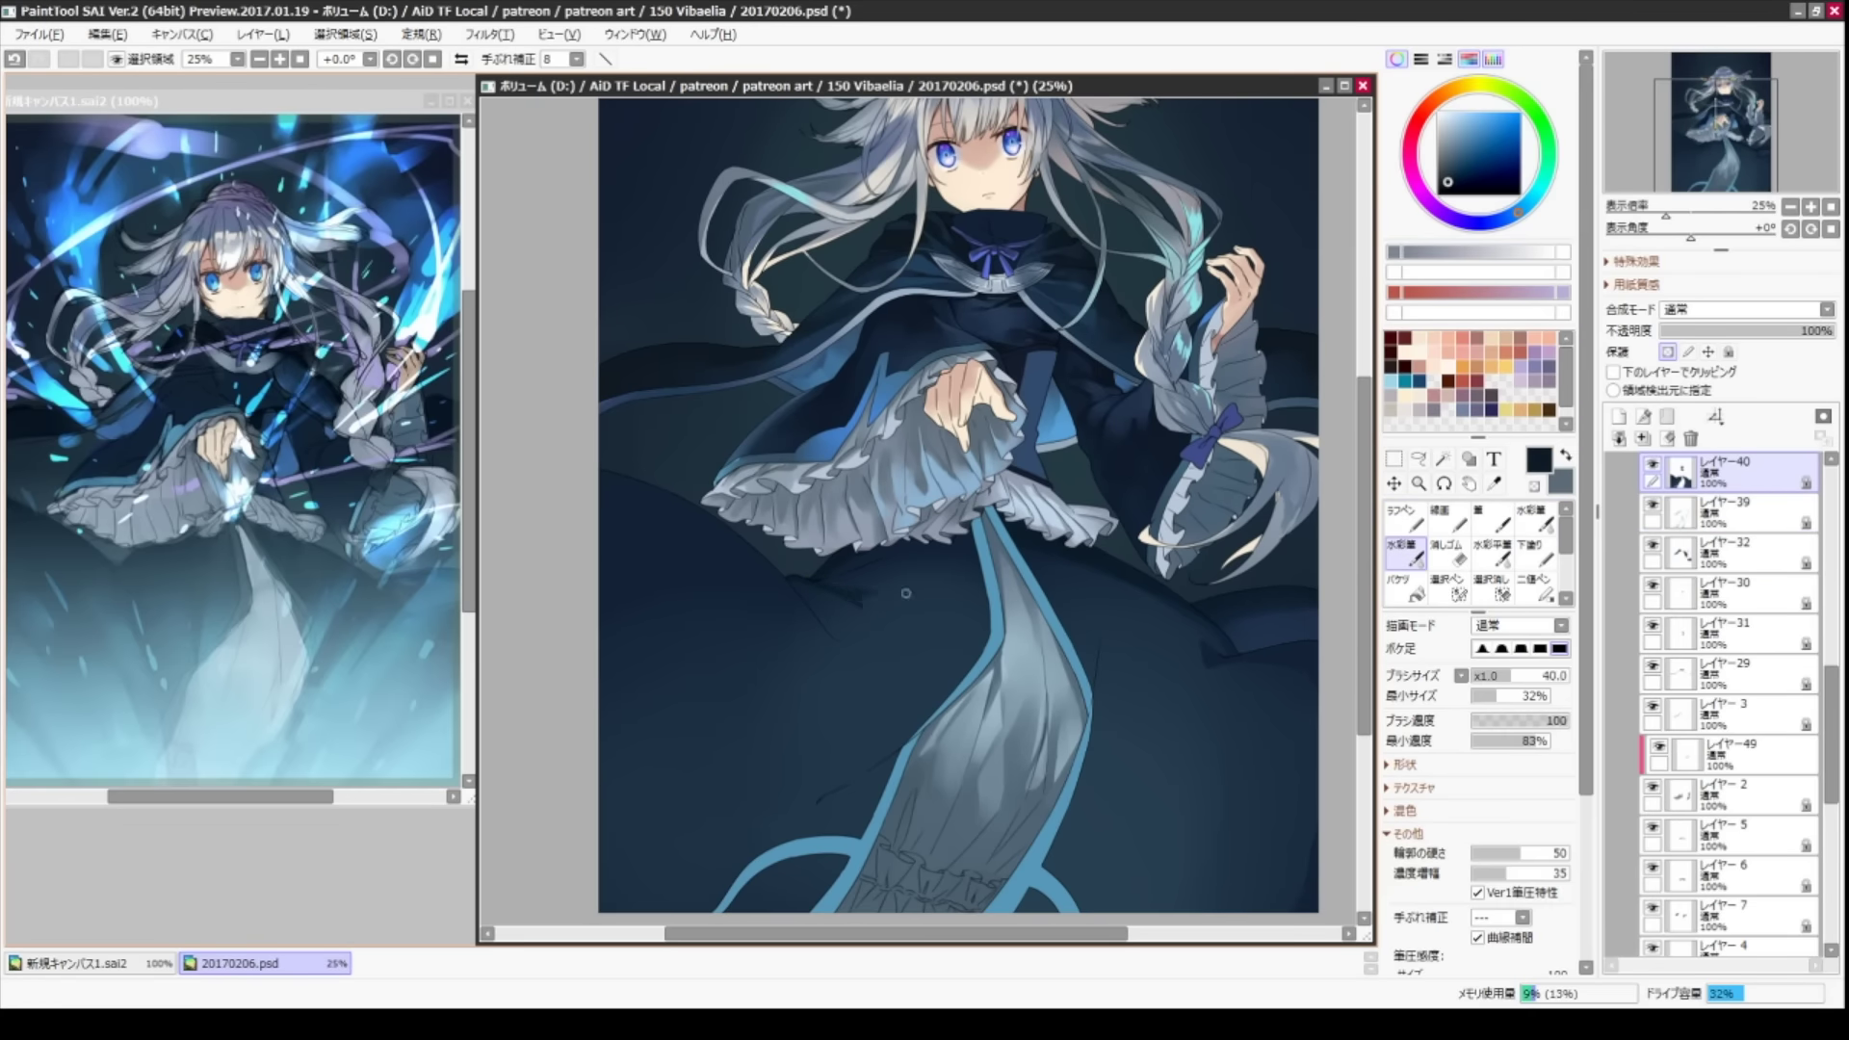
{"action": "key", "text": "c"}
{"action": "key", "text": "b"}
{"action": "key", "text": "c"}
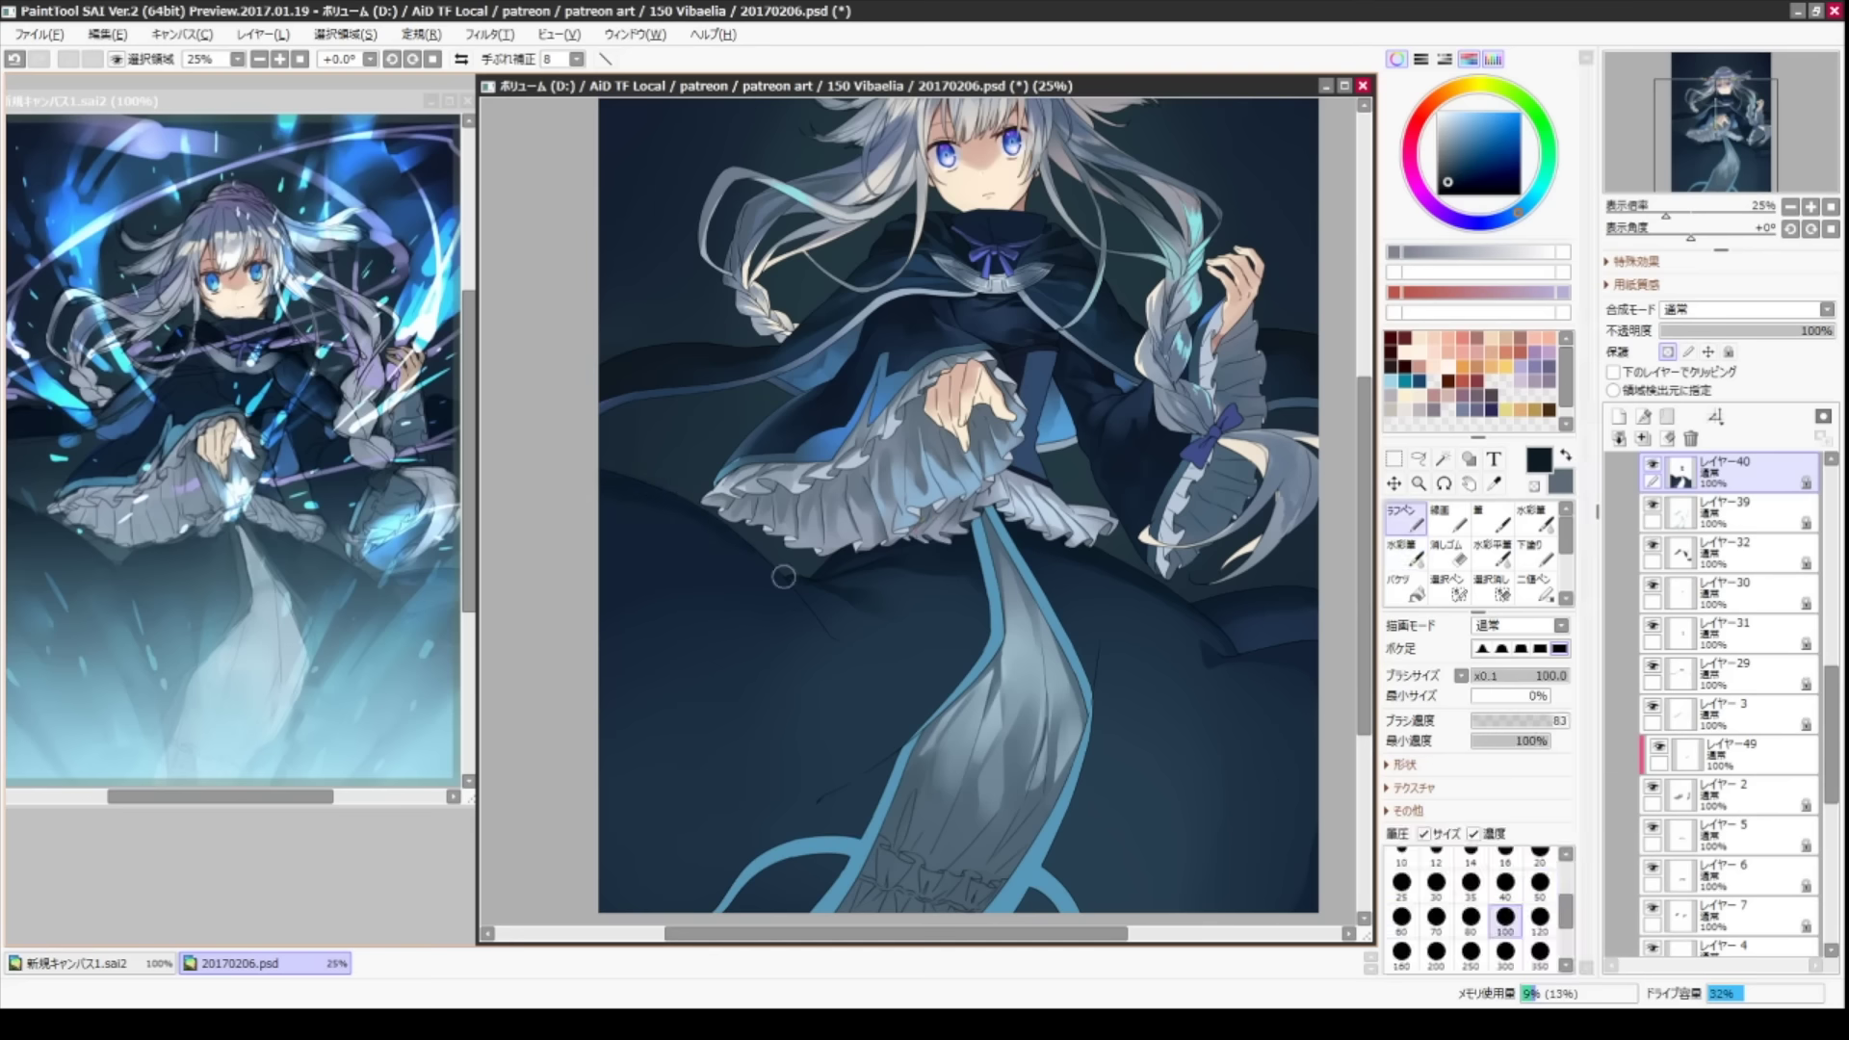
{"action": "key", "text": "b"}
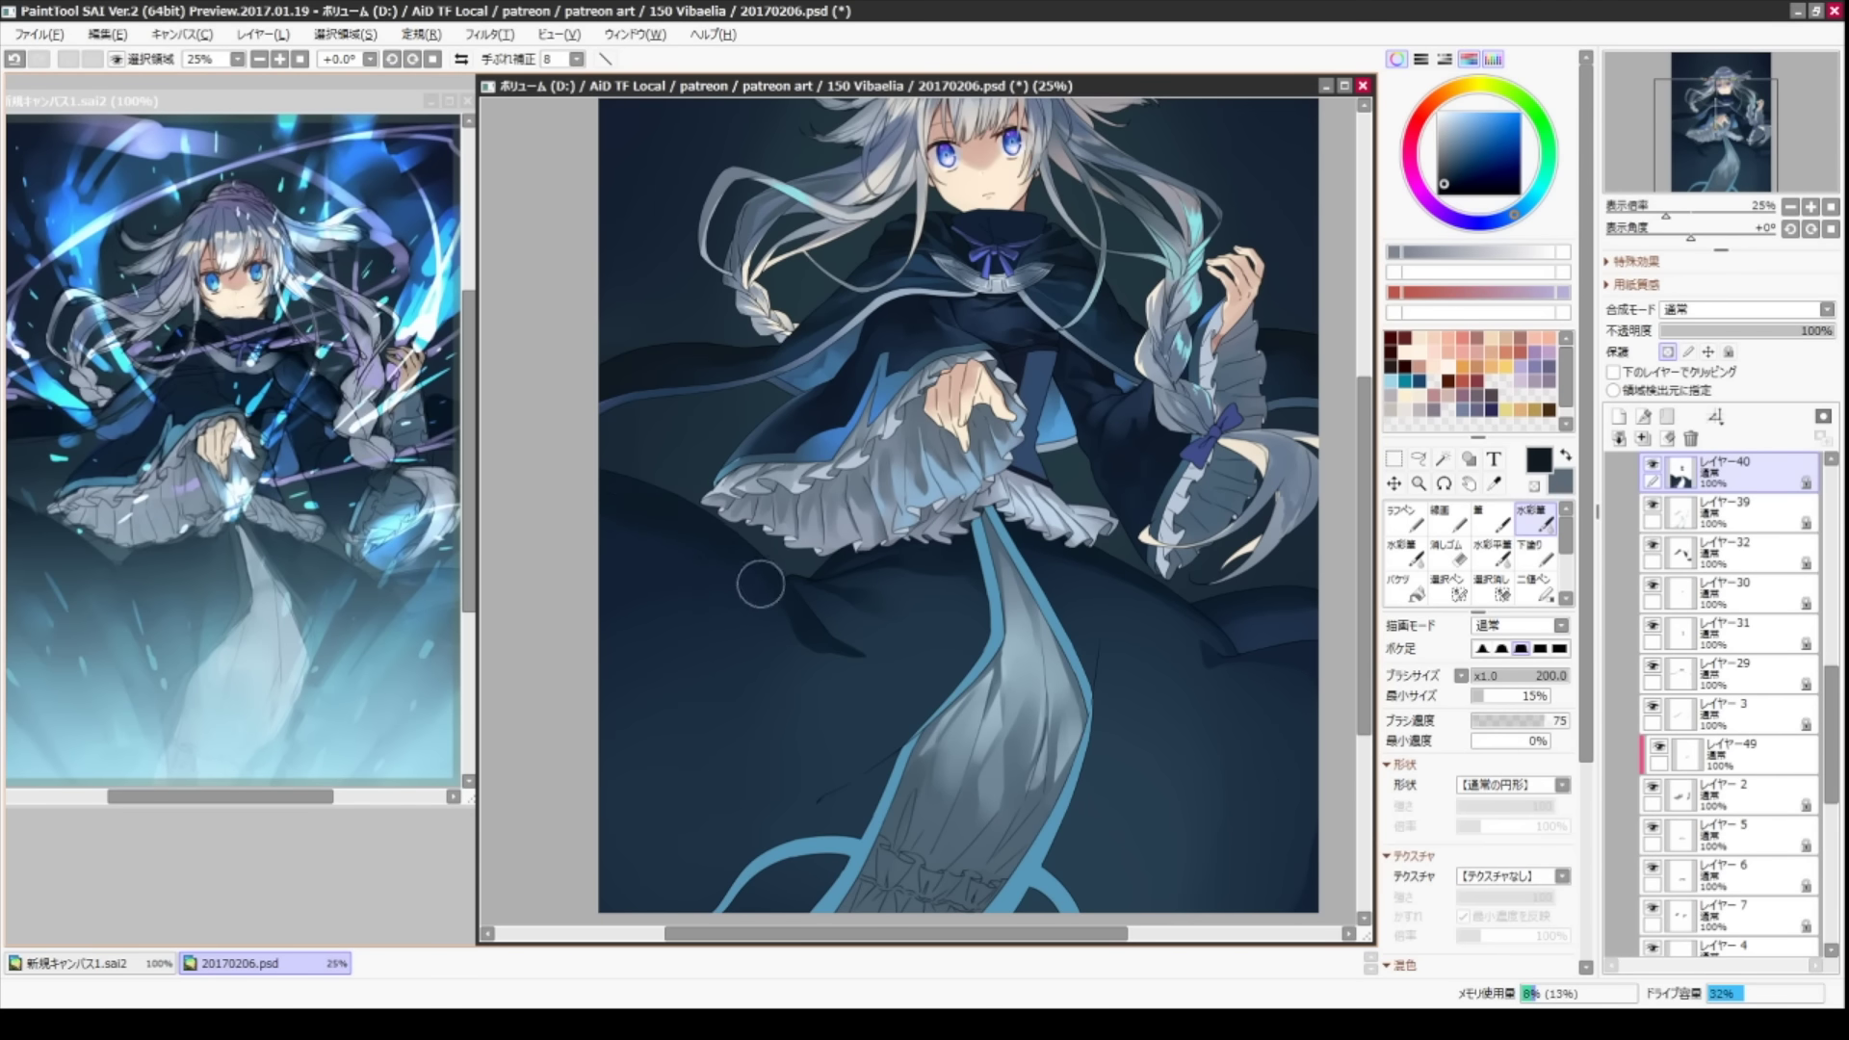
- Blend the skirt folds below the wide sleeve at brush size 450 and add a dark fold beside the inner panel at size 120
{"action": "left_click", "coordinate": [947, 680], "text": "alt"}
{"action": "left_click", "coordinate": [551, 443], "text": "alt"}
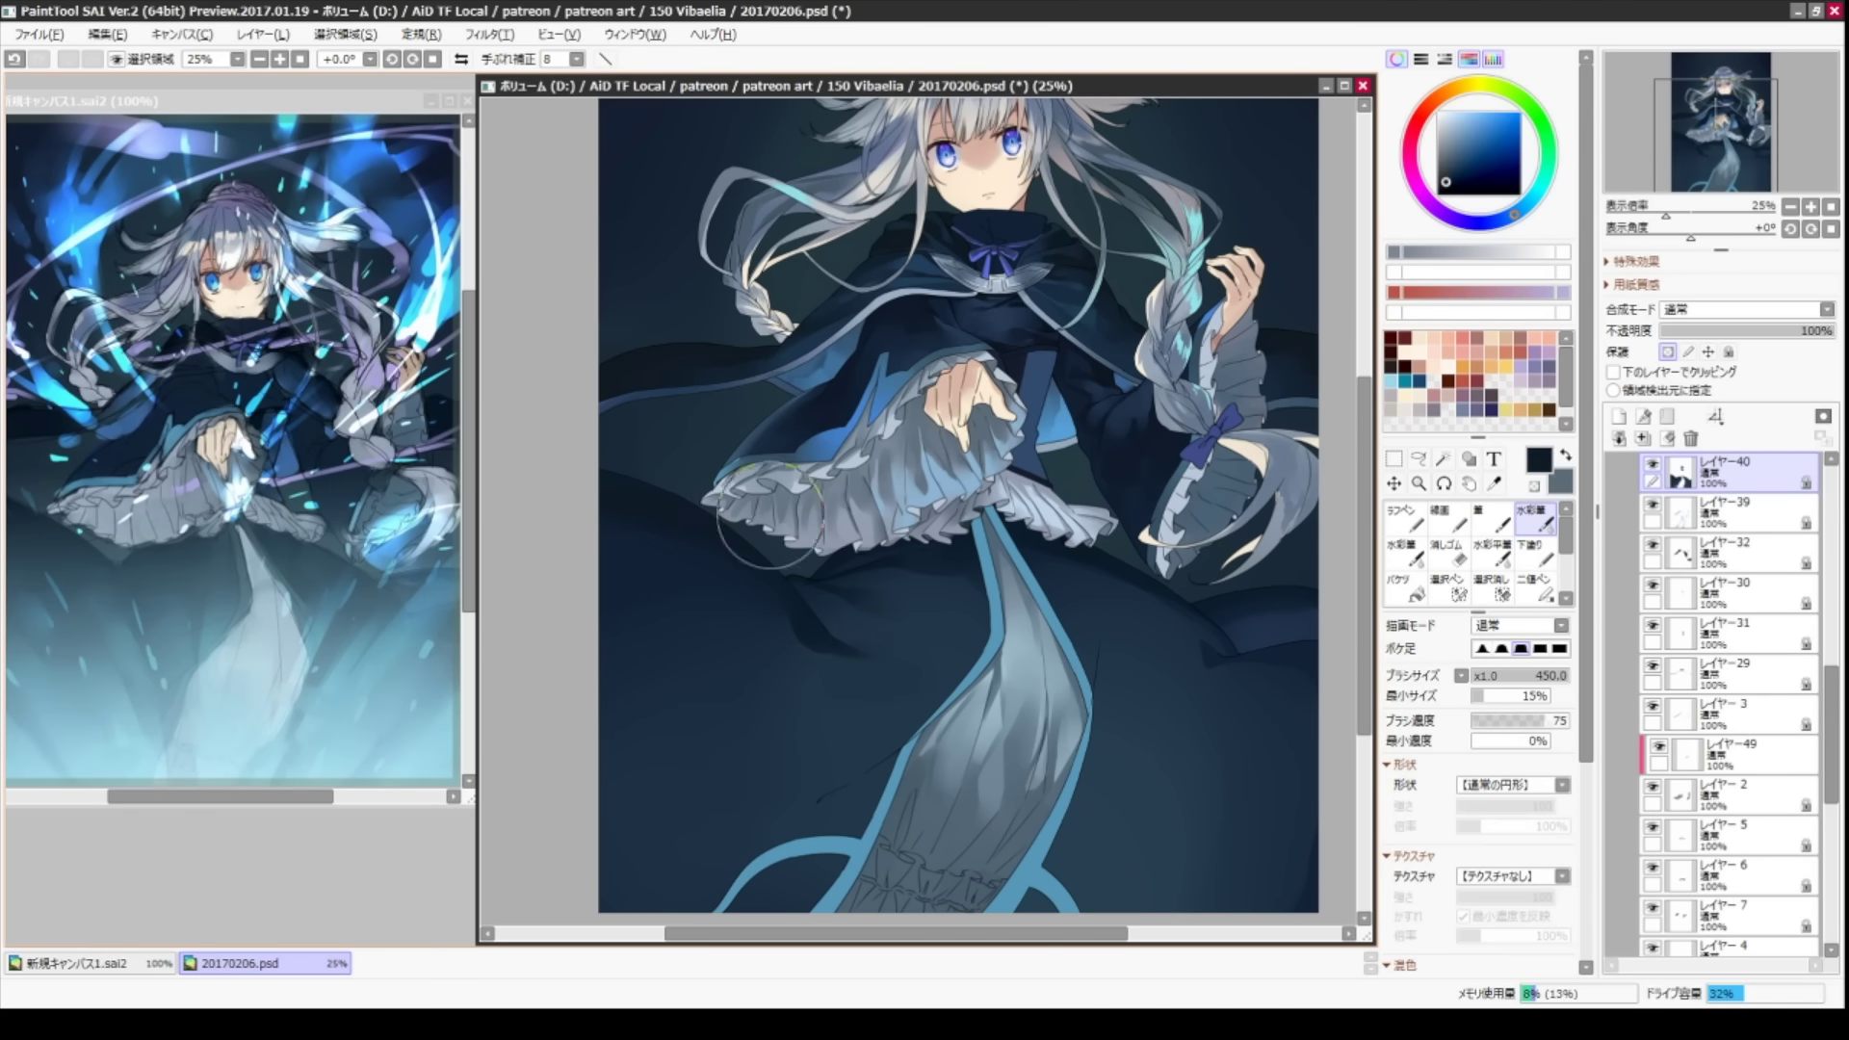
{"action": "left_click_drag", "start_coordinate": [844, 791], "coordinate": [790, 743]}
{"action": "key", "text": "c"}
{"action": "key", "text": "b"}
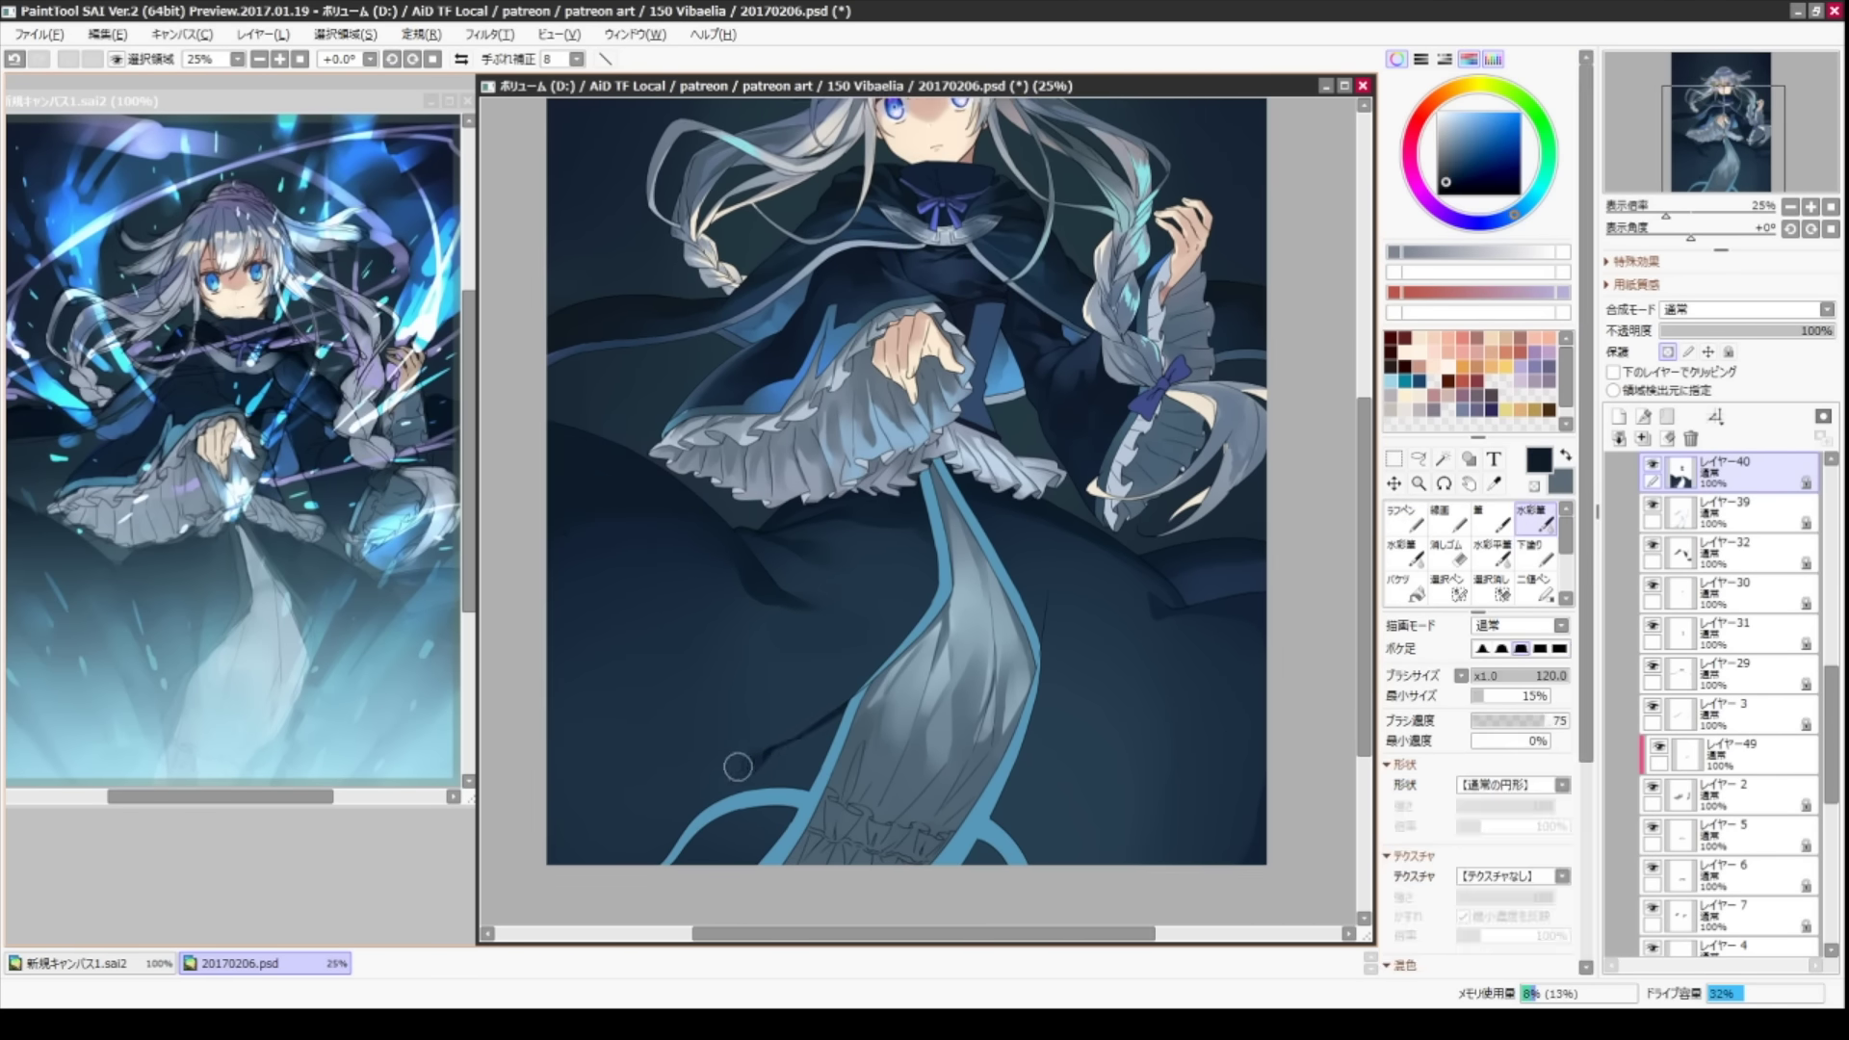
- Add navy folds on both sides of the inner panel on layer 40 and smooth them with the size 300 brush and size 250 watercolor
{"action": "key", "text": "c"}
{"action": "left_click", "coordinate": [1062, 568], "text": "alt"}
{"action": "key", "text": "b"}
{"action": "key", "text": "v"}
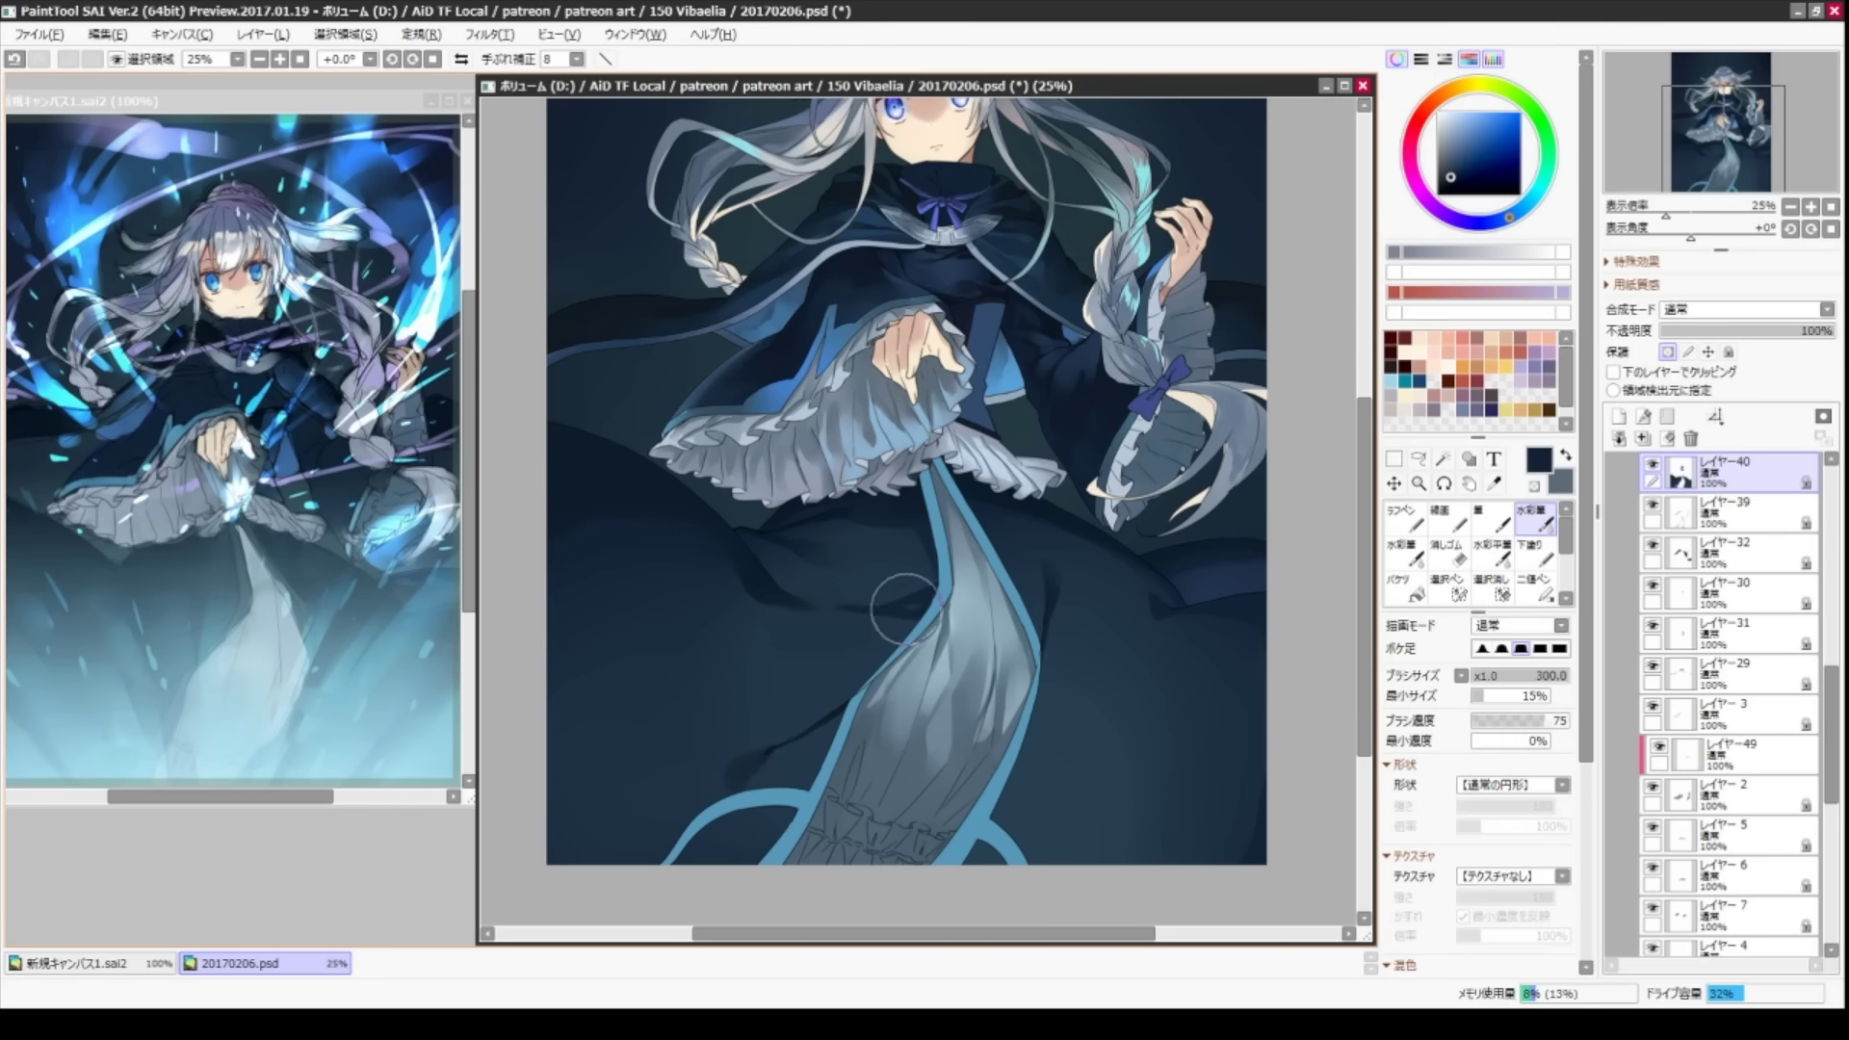
{"action": "key", "text": "bracketleft"}
{"action": "key", "text": "bracketleft"}
{"action": "left_click_drag", "start_coordinate": [1117, 635], "coordinate": [1086, 590]}
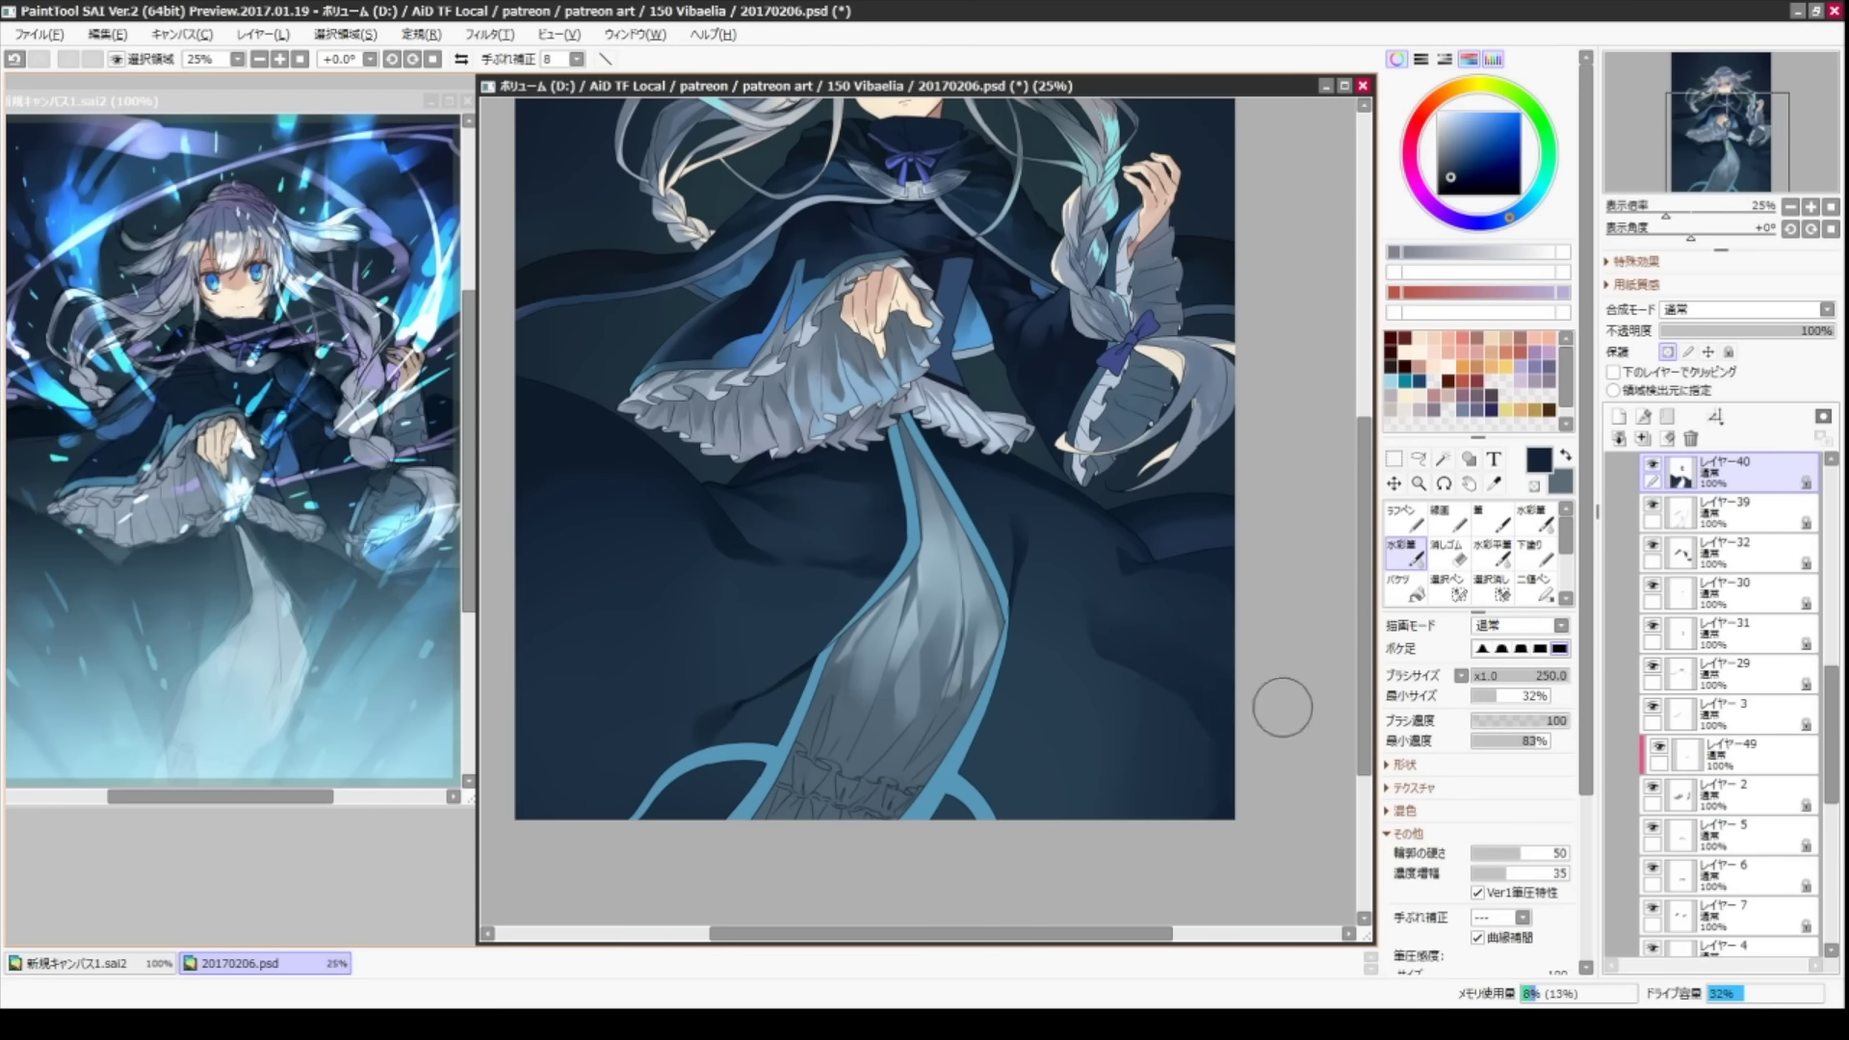
{"action": "key", "text": "v"}
{"action": "scroll", "coordinate": [1185, 819], "scroll_direction": "up", "scroll_amount": 2}
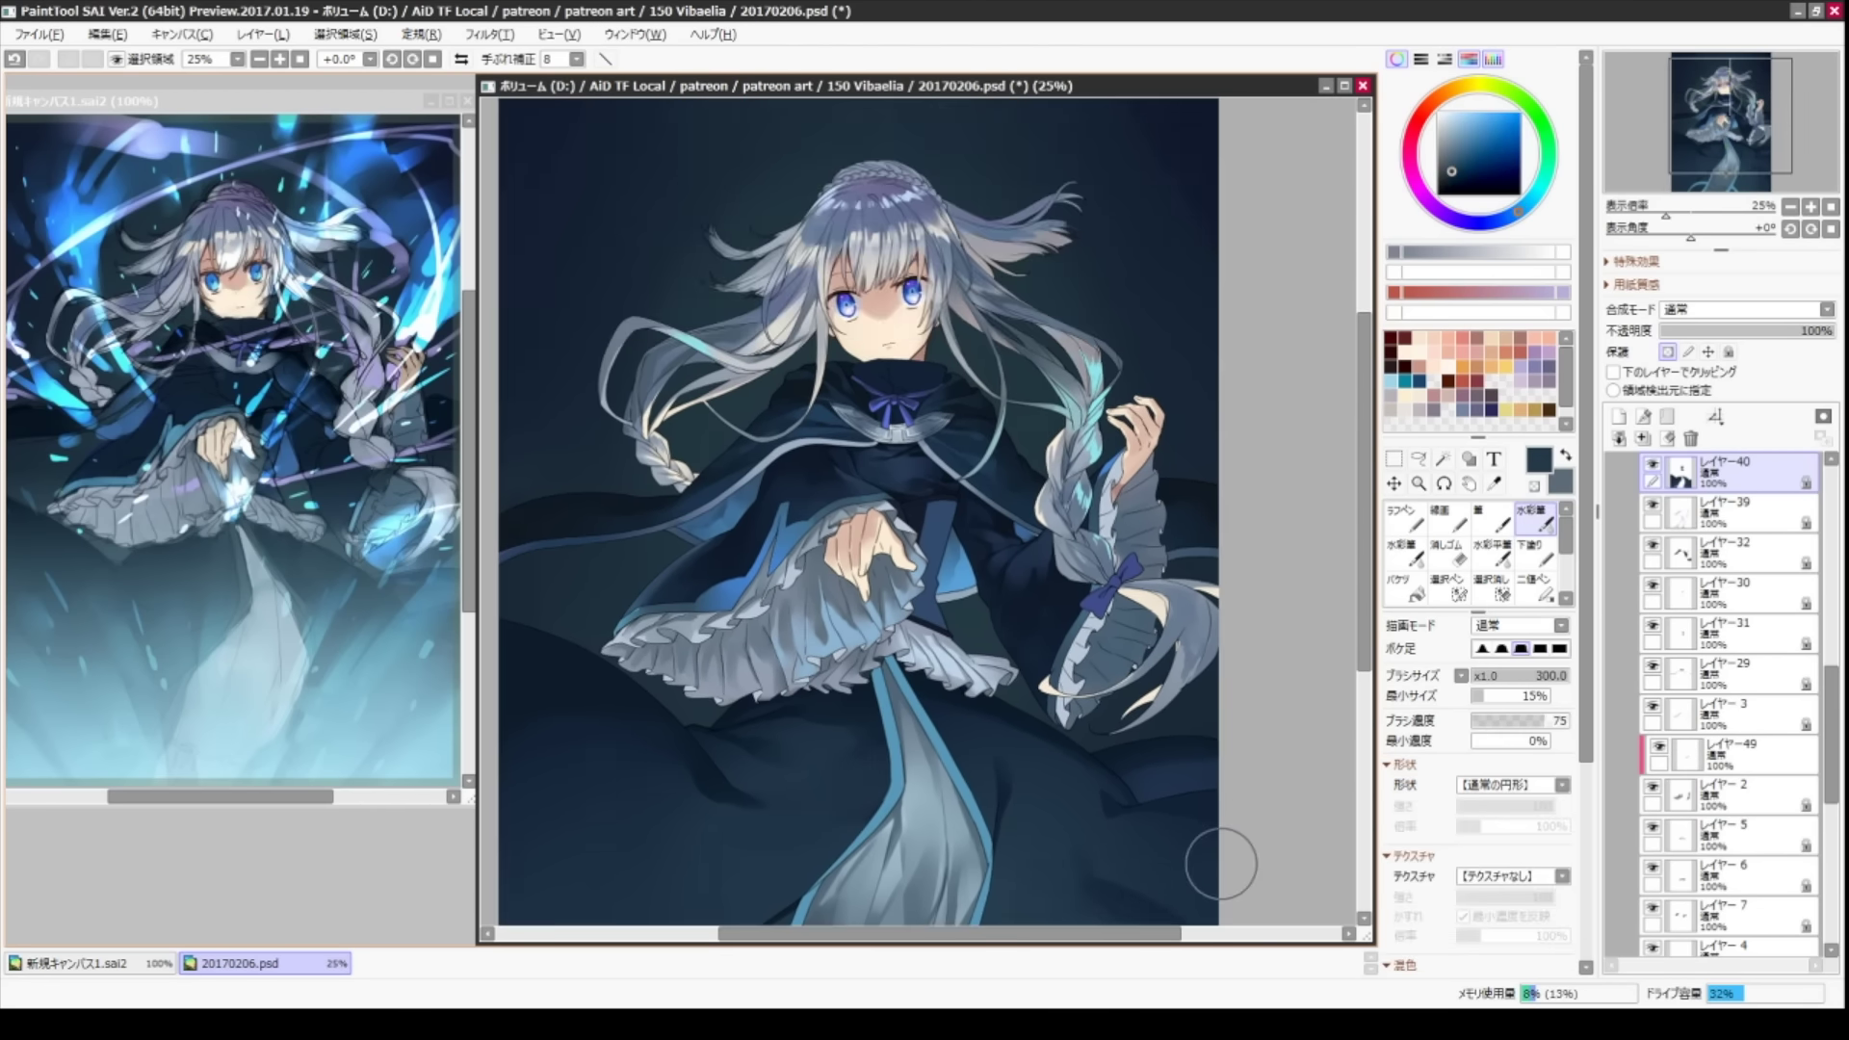
- Tint the raised arm's sleeve lining indigo blue on layer 2 with watercolor at size 350
{"action": "left_click", "coordinate": [1160, 714], "text": "ctrl+shift"}
{"action": "key", "text": "n"}
{"action": "left_click", "coordinate": [1123, 755], "text": "ctrl+shift"}
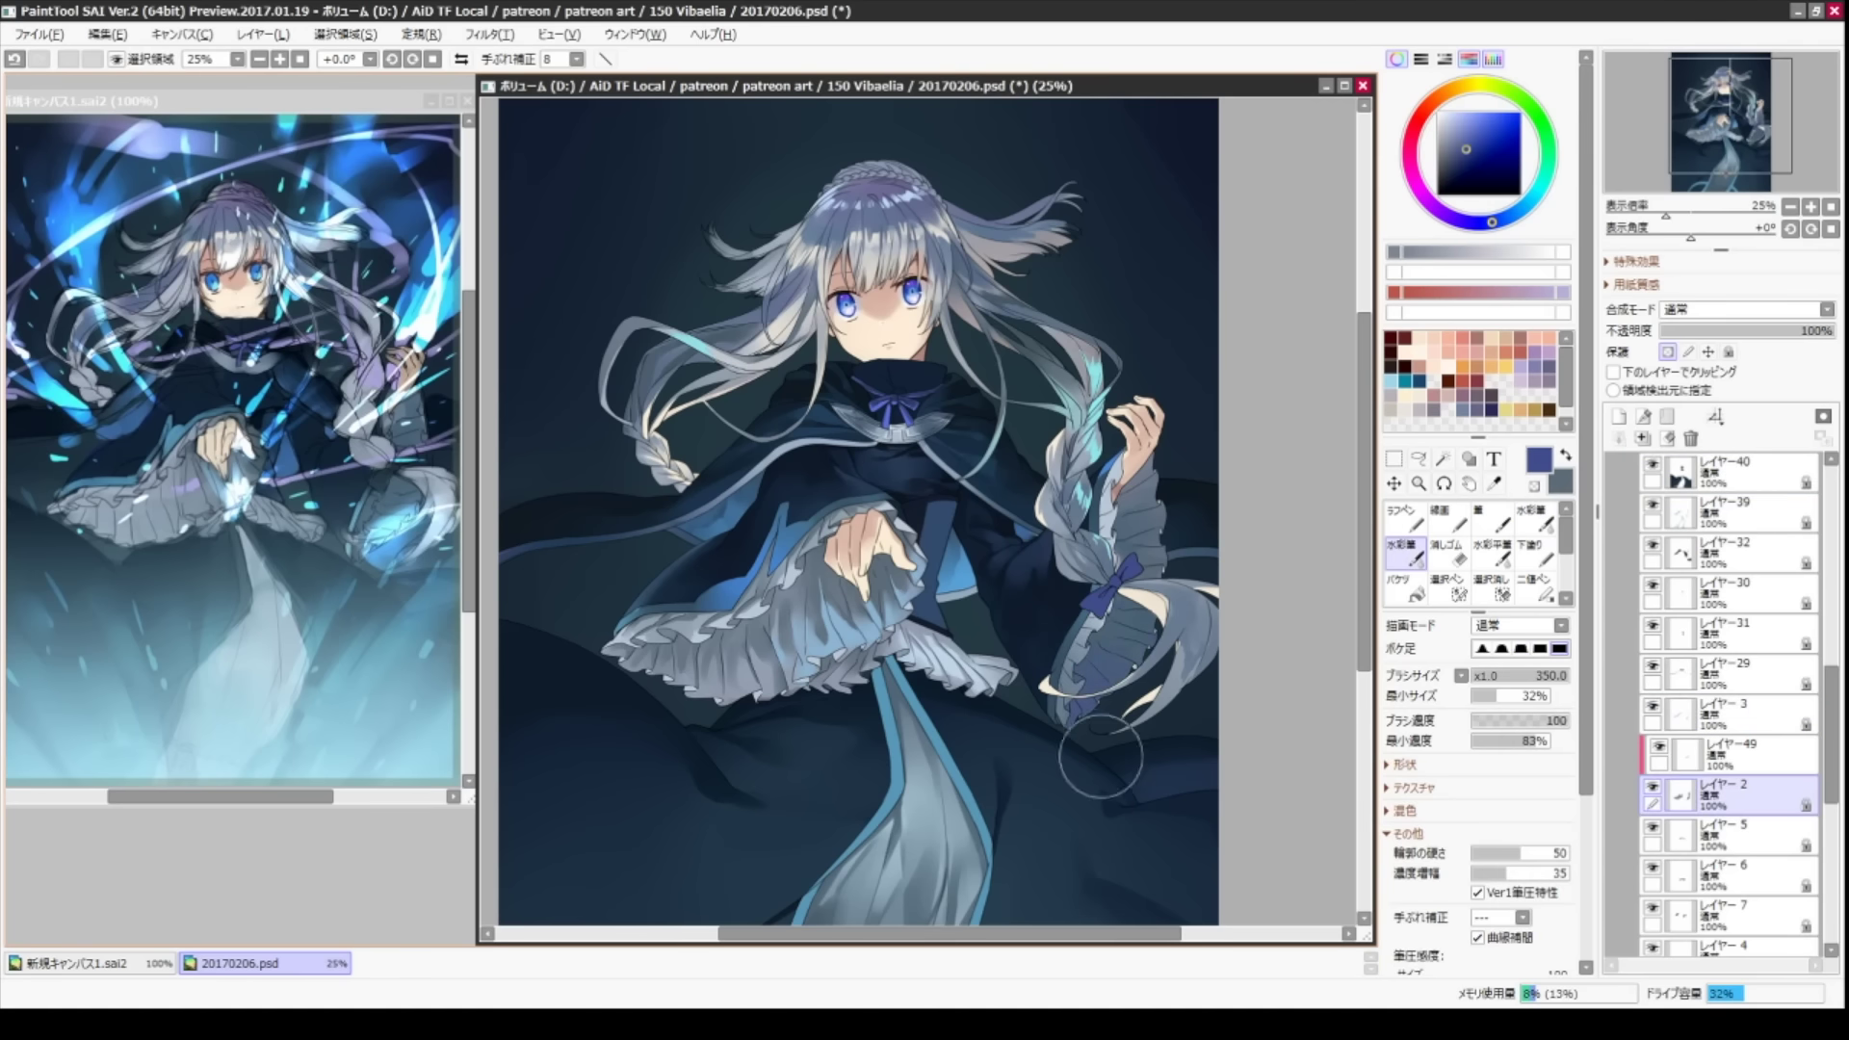
- Blend dark navy shading into the bodice on layer 31 at watercolor size 160 and the cape on layer 39 at size 300
{"action": "left_click_drag", "start_coordinate": [1280, 511], "coordinate": [1324, 526]}
{"action": "left_click", "coordinate": [1002, 520], "text": "alt"}
{"action": "key", "text": "n"}
{"action": "key", "text": "n"}
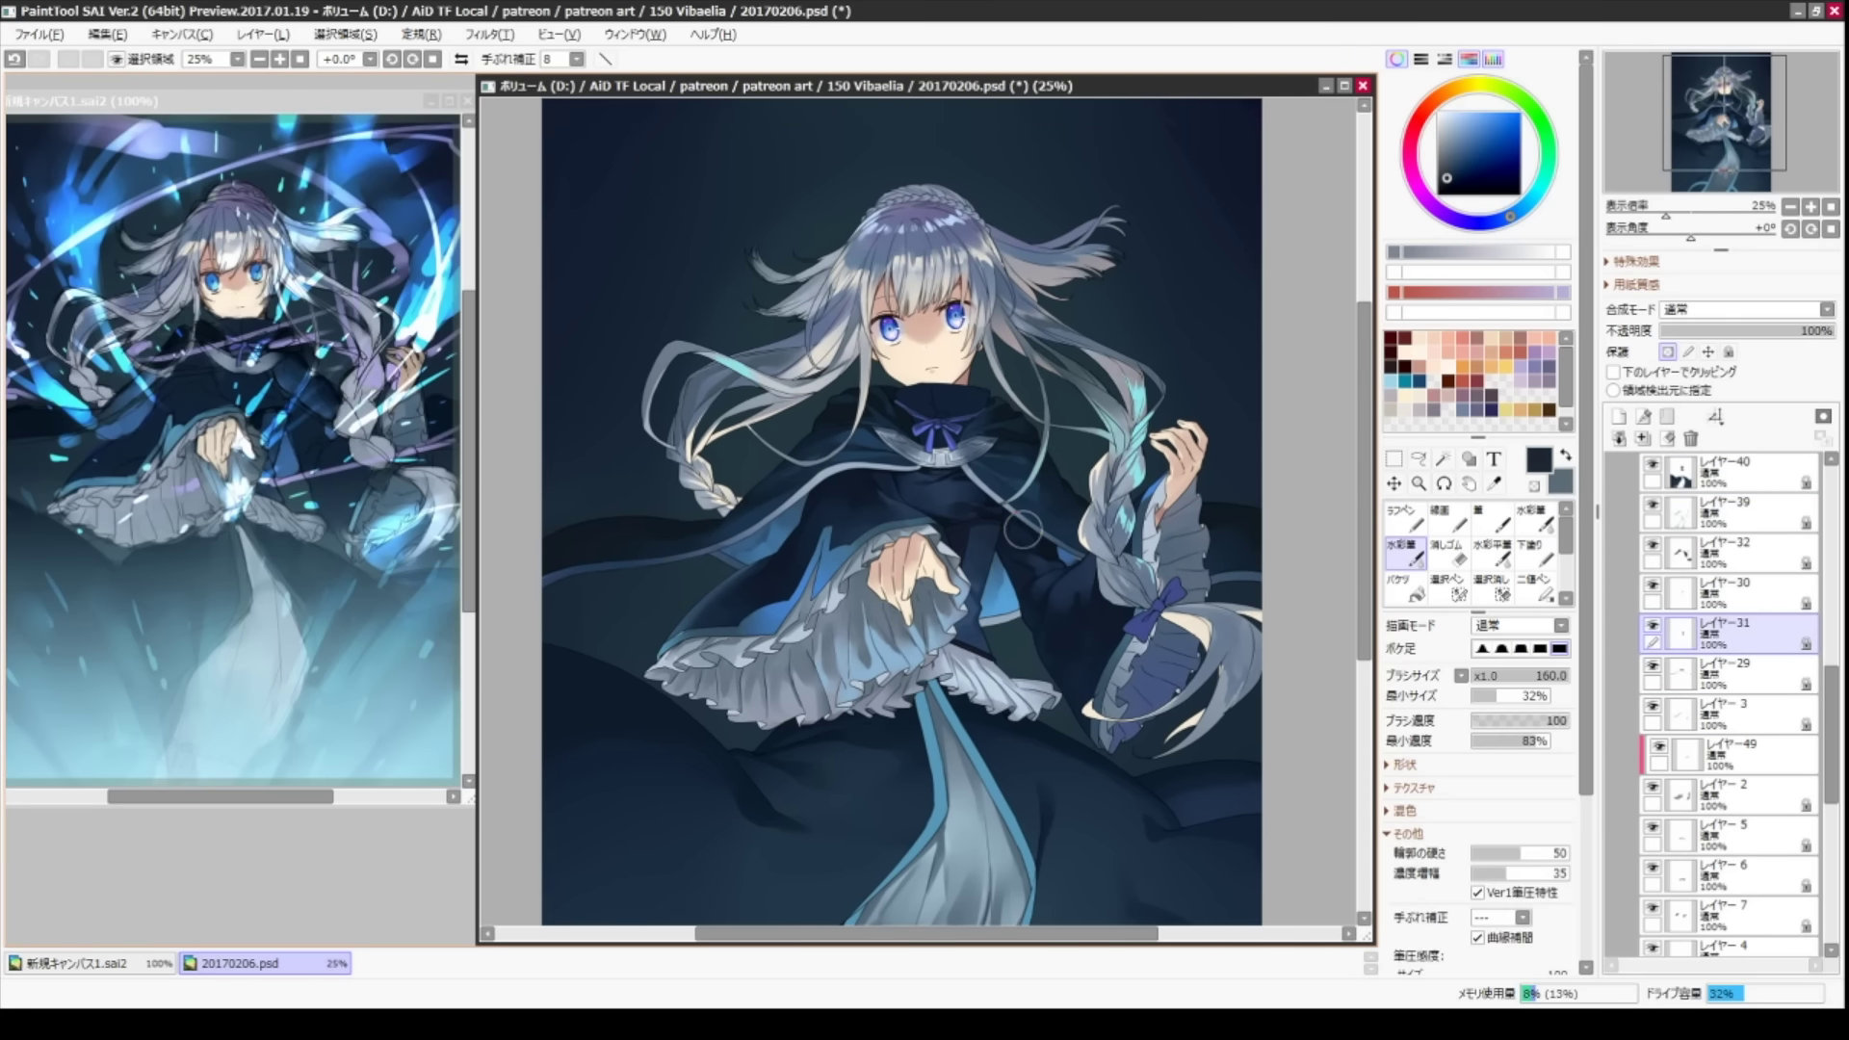
{"action": "left_click_drag", "start_coordinate": [1023, 529], "coordinate": [1001, 529]}
{"action": "left_click", "coordinate": [848, 539], "text": "ctrl+shift"}
{"action": "left_click_drag", "start_coordinate": [829, 520], "coordinate": [858, 520]}
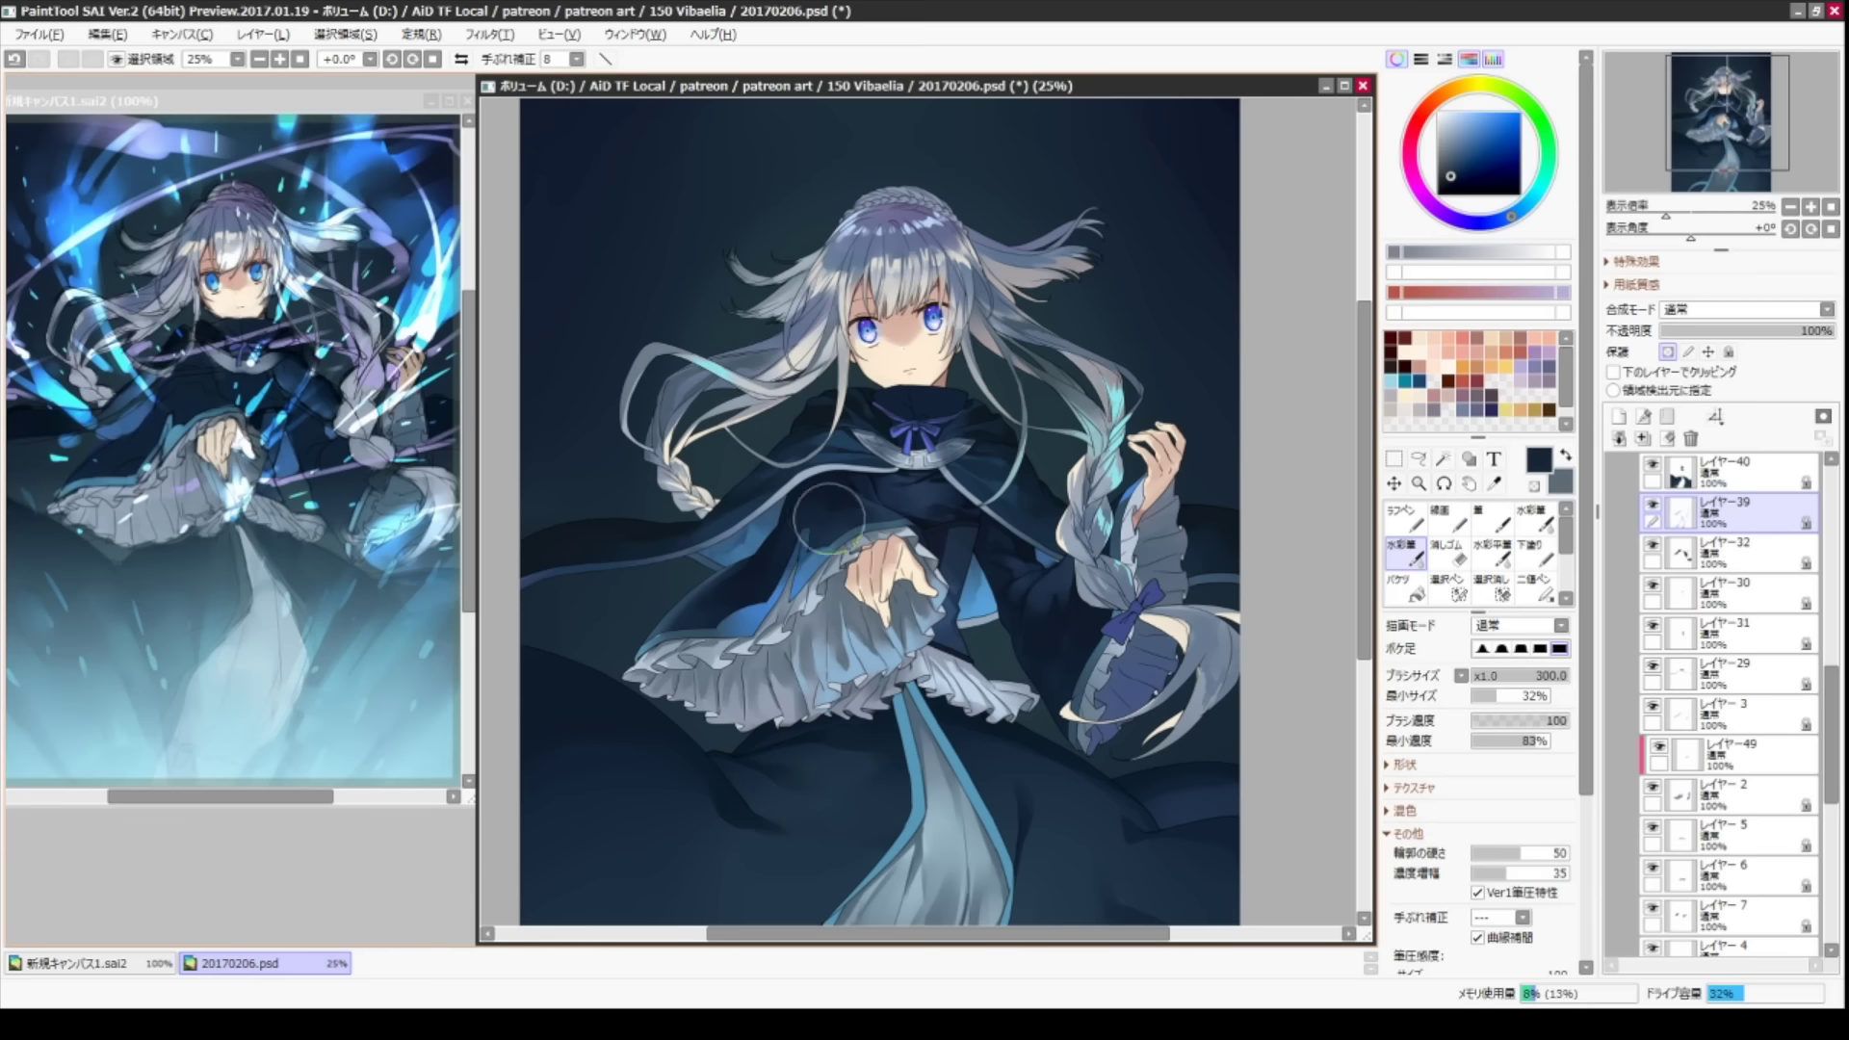
- Detail the ribbons on layer 1 with dark indigo and bright violet-blue strokes using the pen at sizes 50 and 30
{"action": "scroll", "coordinate": [1161, 605], "scroll_direction": "up", "scroll_amount": 1}
{"action": "key", "text": "ctrl+shift+n"}
{"action": "key", "text": "n"}
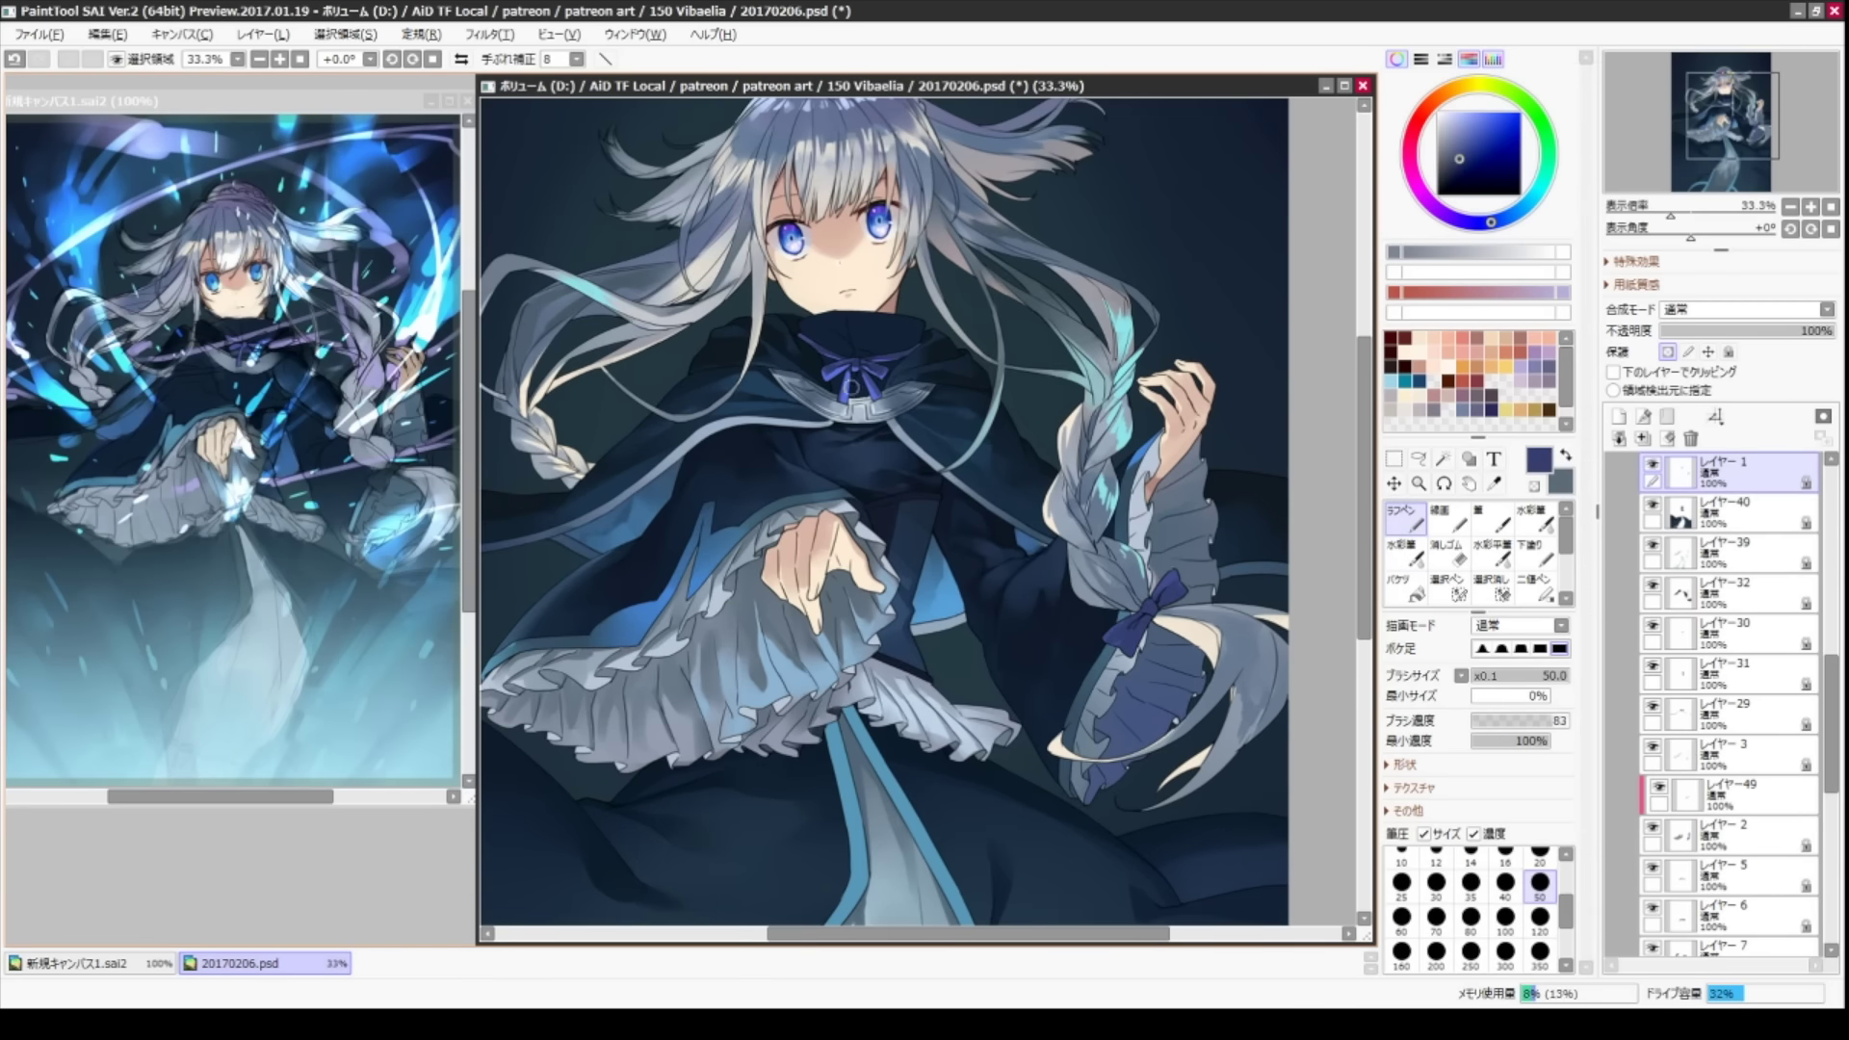
{"action": "key", "text": "bracketleft"}
{"action": "key", "text": "bracketleft"}
{"action": "key", "text": "bracketleft"}
{"action": "left_click", "coordinate": [1177, 576], "text": "alt"}
{"action": "scroll", "coordinate": [1110, 628], "scroll_direction": "down", "scroll_amount": 1}
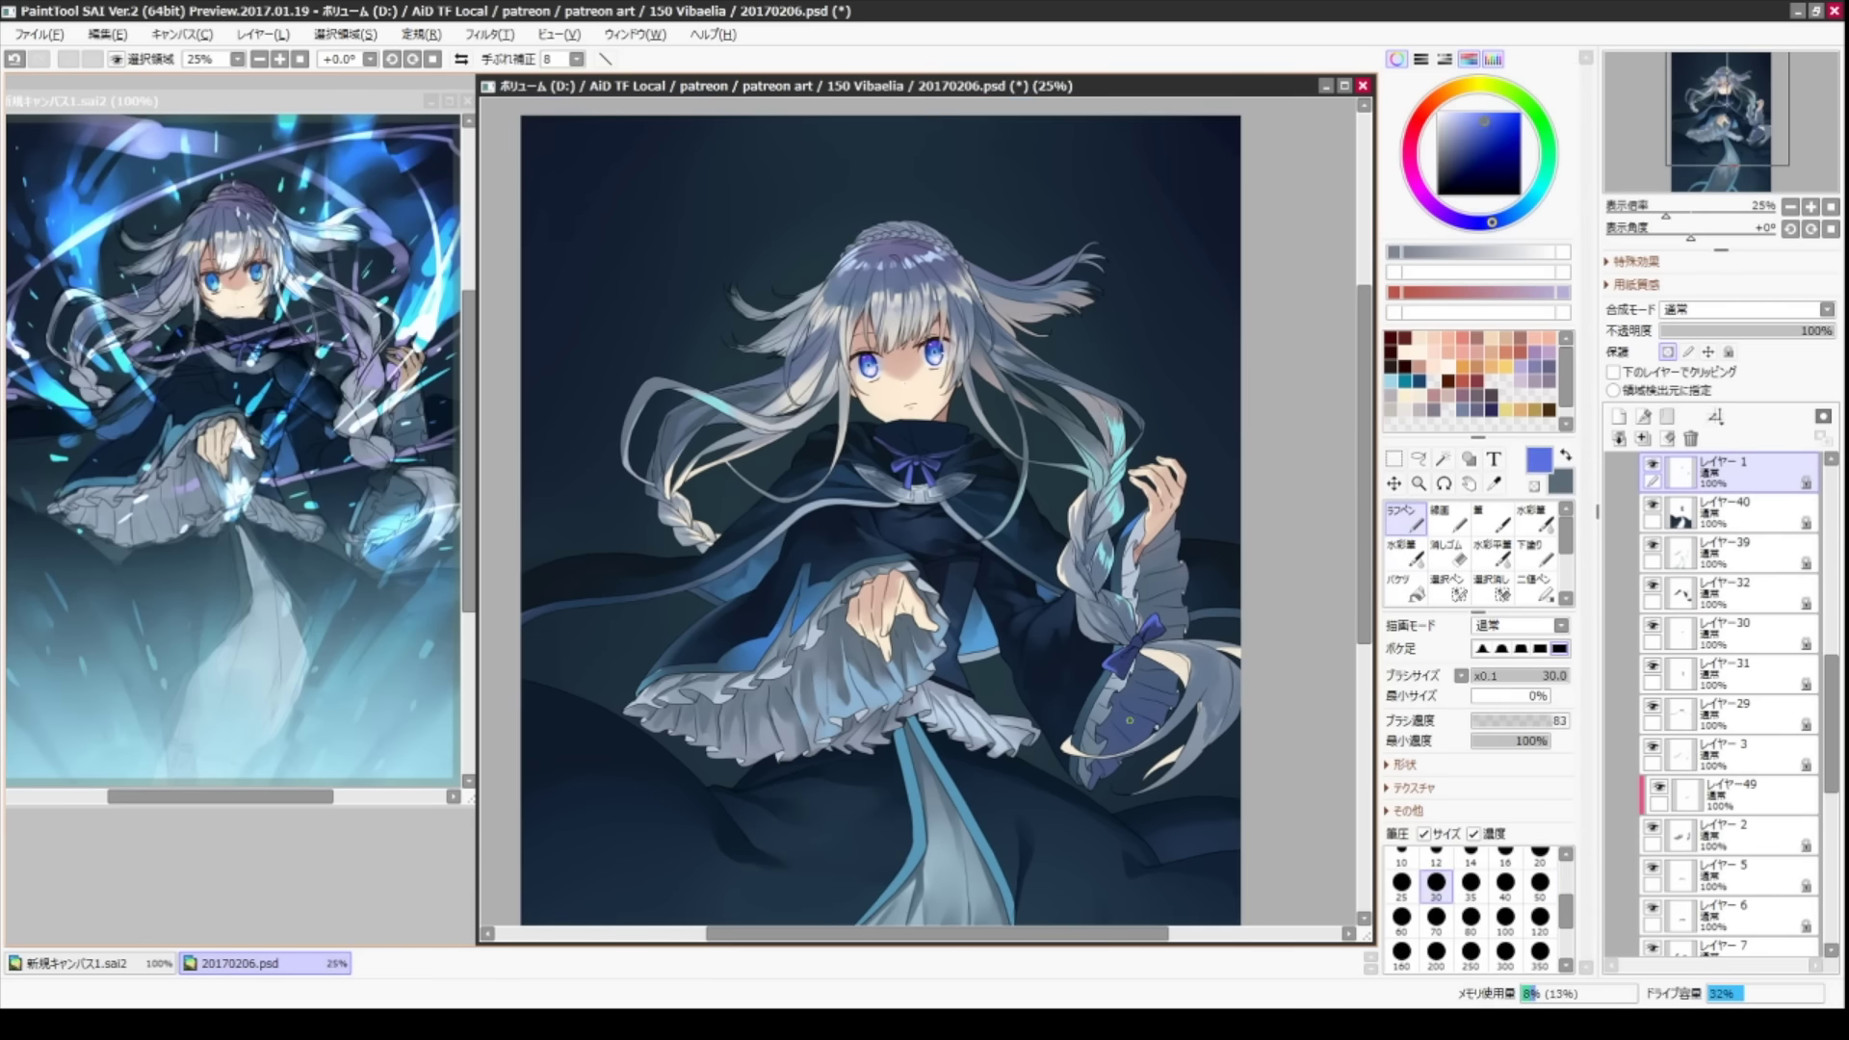
- Tint the light trim on layer 29 with muted blue using watercolor at size 160
{"action": "left_click", "coordinate": [1134, 634], "text": "ctrl+shift"}
{"action": "key", "text": "b"}
{"action": "left_click", "coordinate": [1135, 634], "text": "alt"}
{"action": "scroll", "coordinate": [1135, 634], "scroll_direction": "up", "scroll_amount": 1}
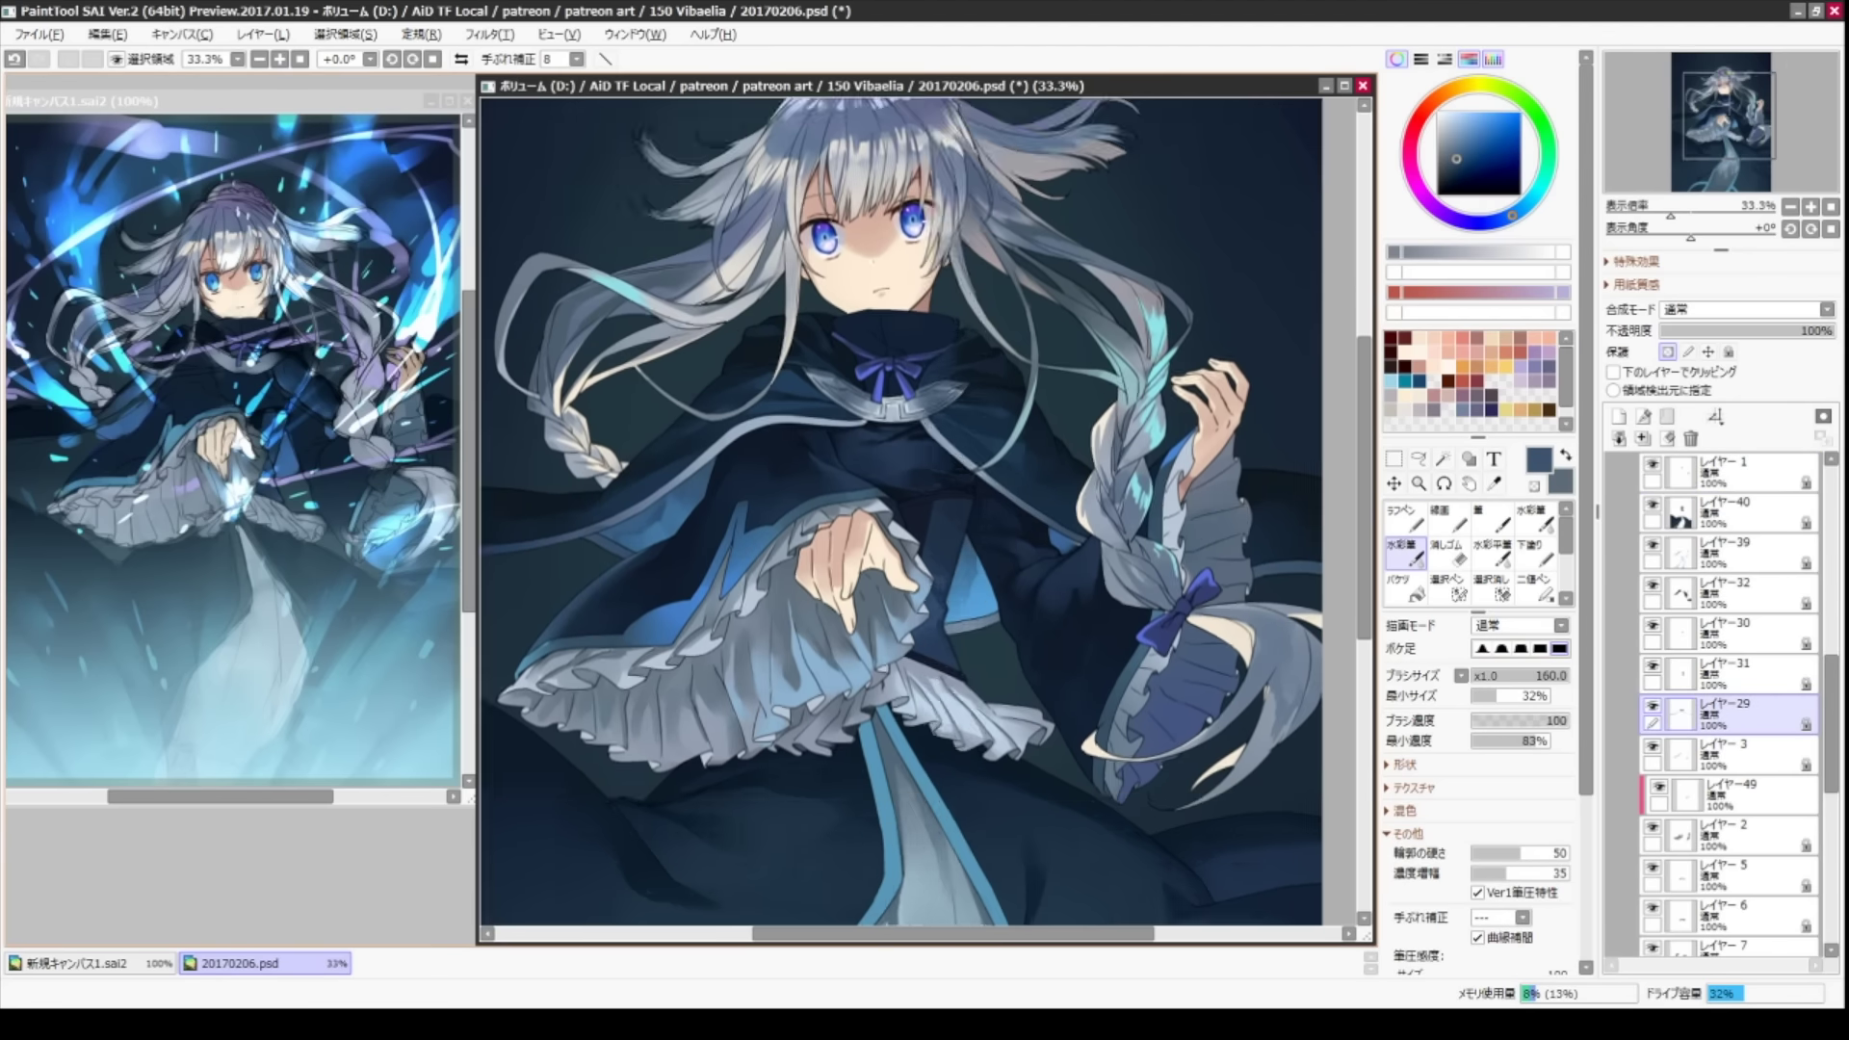
- Shade the raised arm's sleeve ruffles on layer 3 with blue-grey using watercolor at size 50
{"action": "key", "text": "bracketleft"}
{"action": "key", "text": "bracketleft"}
{"action": "key", "text": "bracketleft"}
{"action": "key", "text": "bracketleft"}
{"action": "key", "text": "bracketleft"}
{"action": "key", "text": "bracketleft"}
{"action": "left_click", "coordinate": [1194, 624], "text": "ctrl+shift"}
{"action": "left_click", "coordinate": [1199, 619], "text": "alt"}
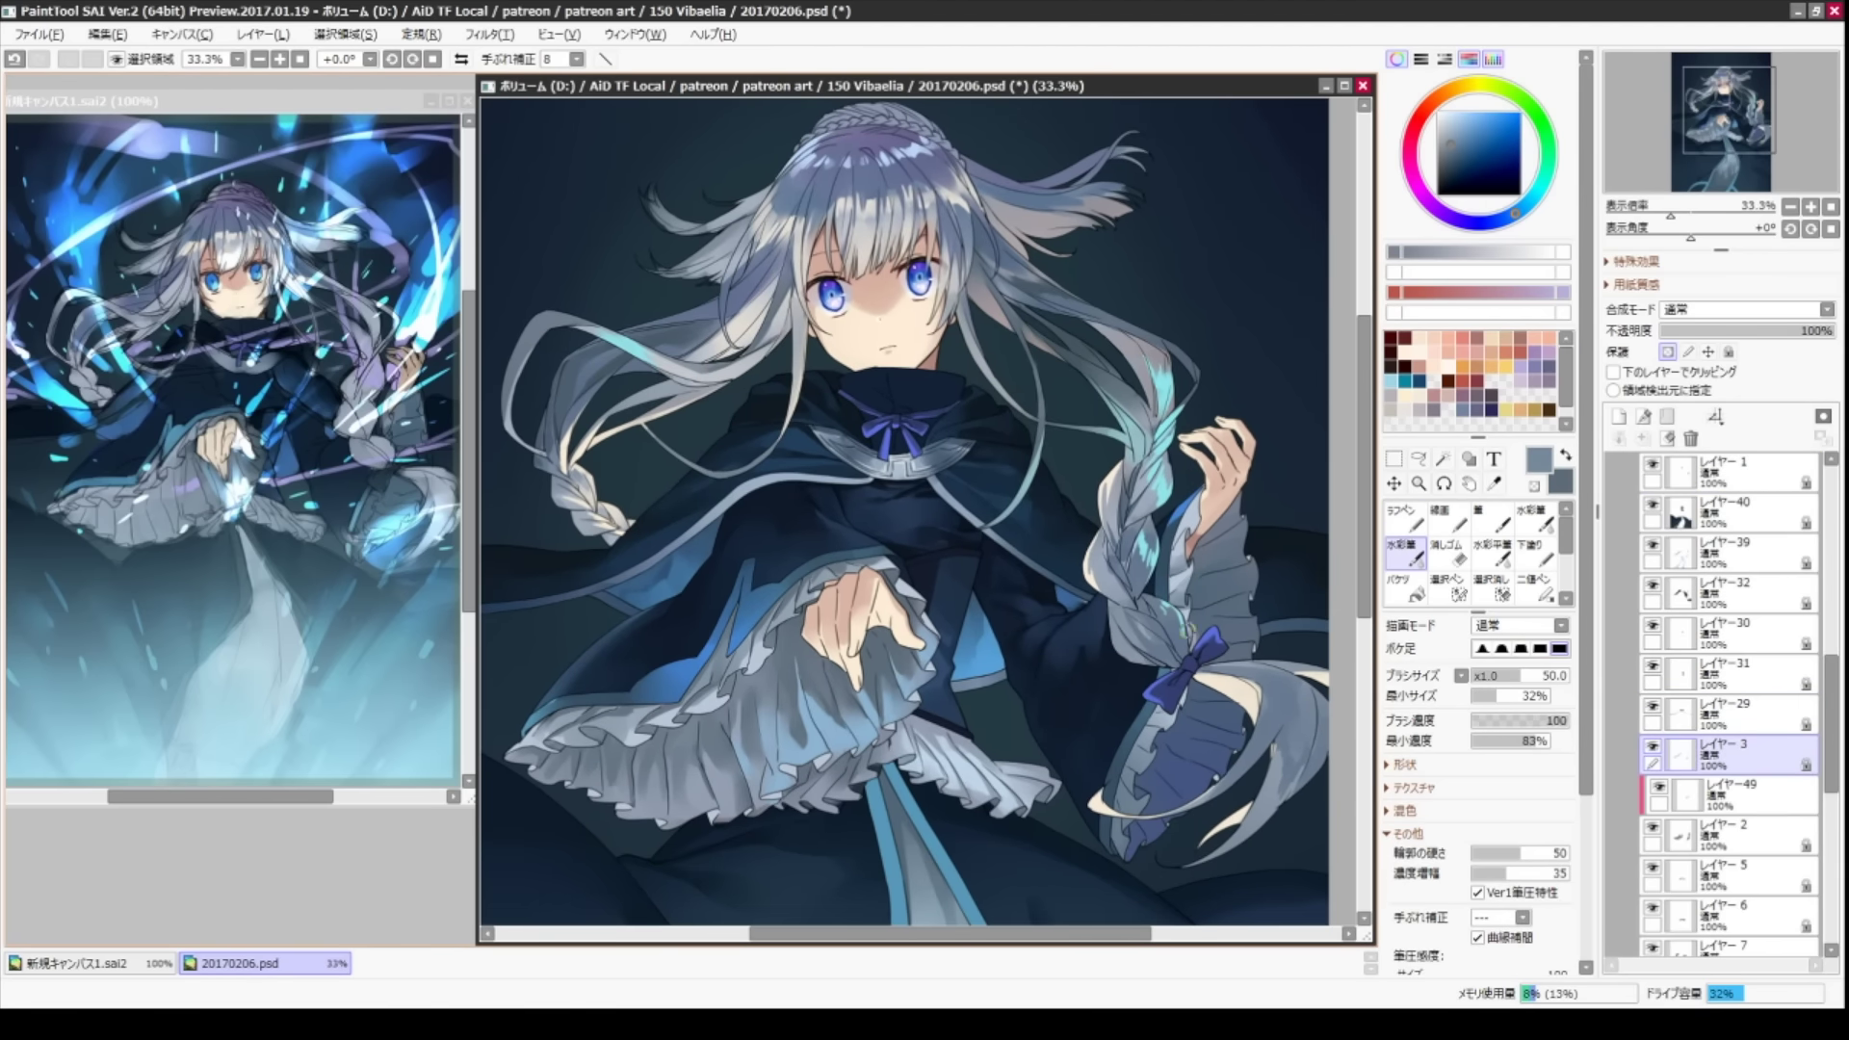
- Add indigo fold shadows to the raised arm's ruffles on layer 3 with the size 25 pen and blend at watercolor size 50
{"action": "left_click", "coordinate": [1164, 746], "text": "alt"}
{"action": "key", "text": "n"}
{"action": "key", "text": "b"}
{"action": "key", "text": "n"}
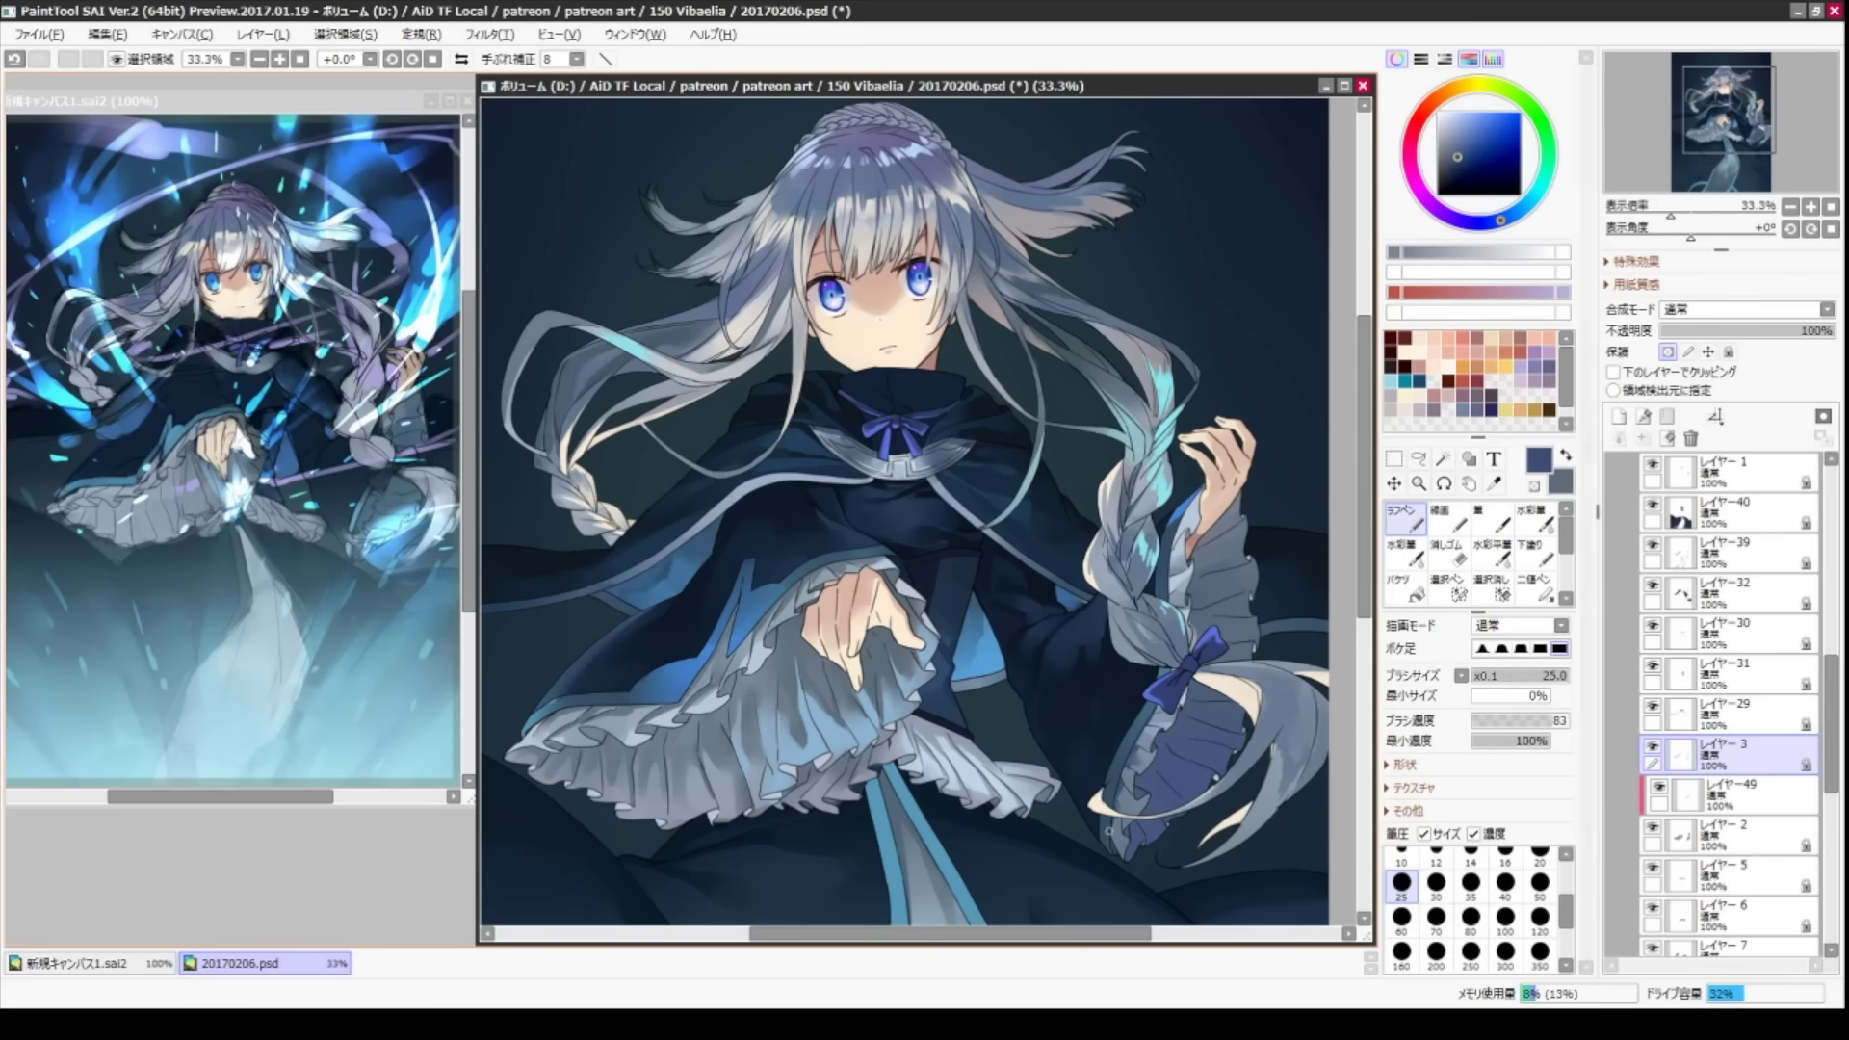
{"action": "key", "text": "b"}
{"action": "left_click", "coordinate": [1192, 557], "text": "alt"}
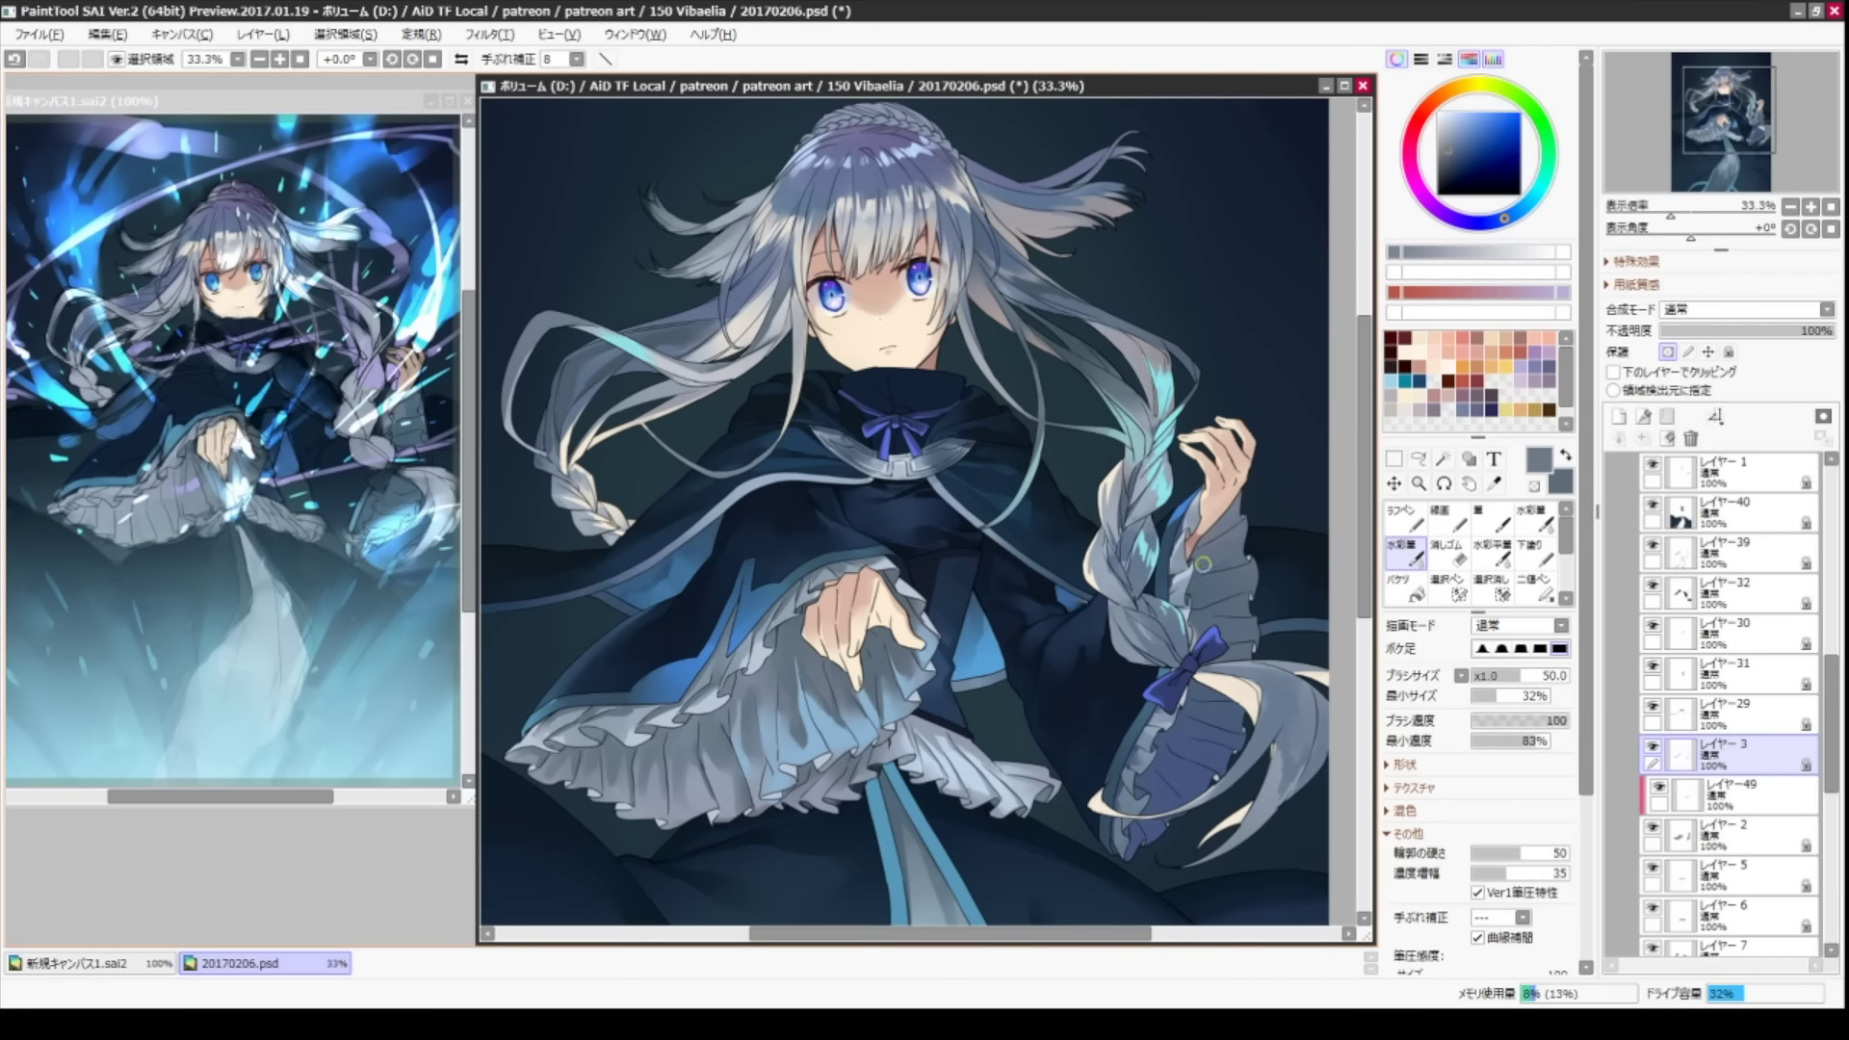
- Create a new layer clipped to layer s and tint it with dark purple and dark red using watercolor at sizes 100 and 70
{"action": "scroll", "coordinate": [1724, 674], "scroll_direction": "down", "scroll_amount": 5}
{"action": "left_click", "coordinate": [1613, 371]}
{"action": "left_click_drag", "start_coordinate": [963, 482], "coordinate": [939, 559]}
{"action": "left_click", "coordinate": [771, 289], "text": "alt"}
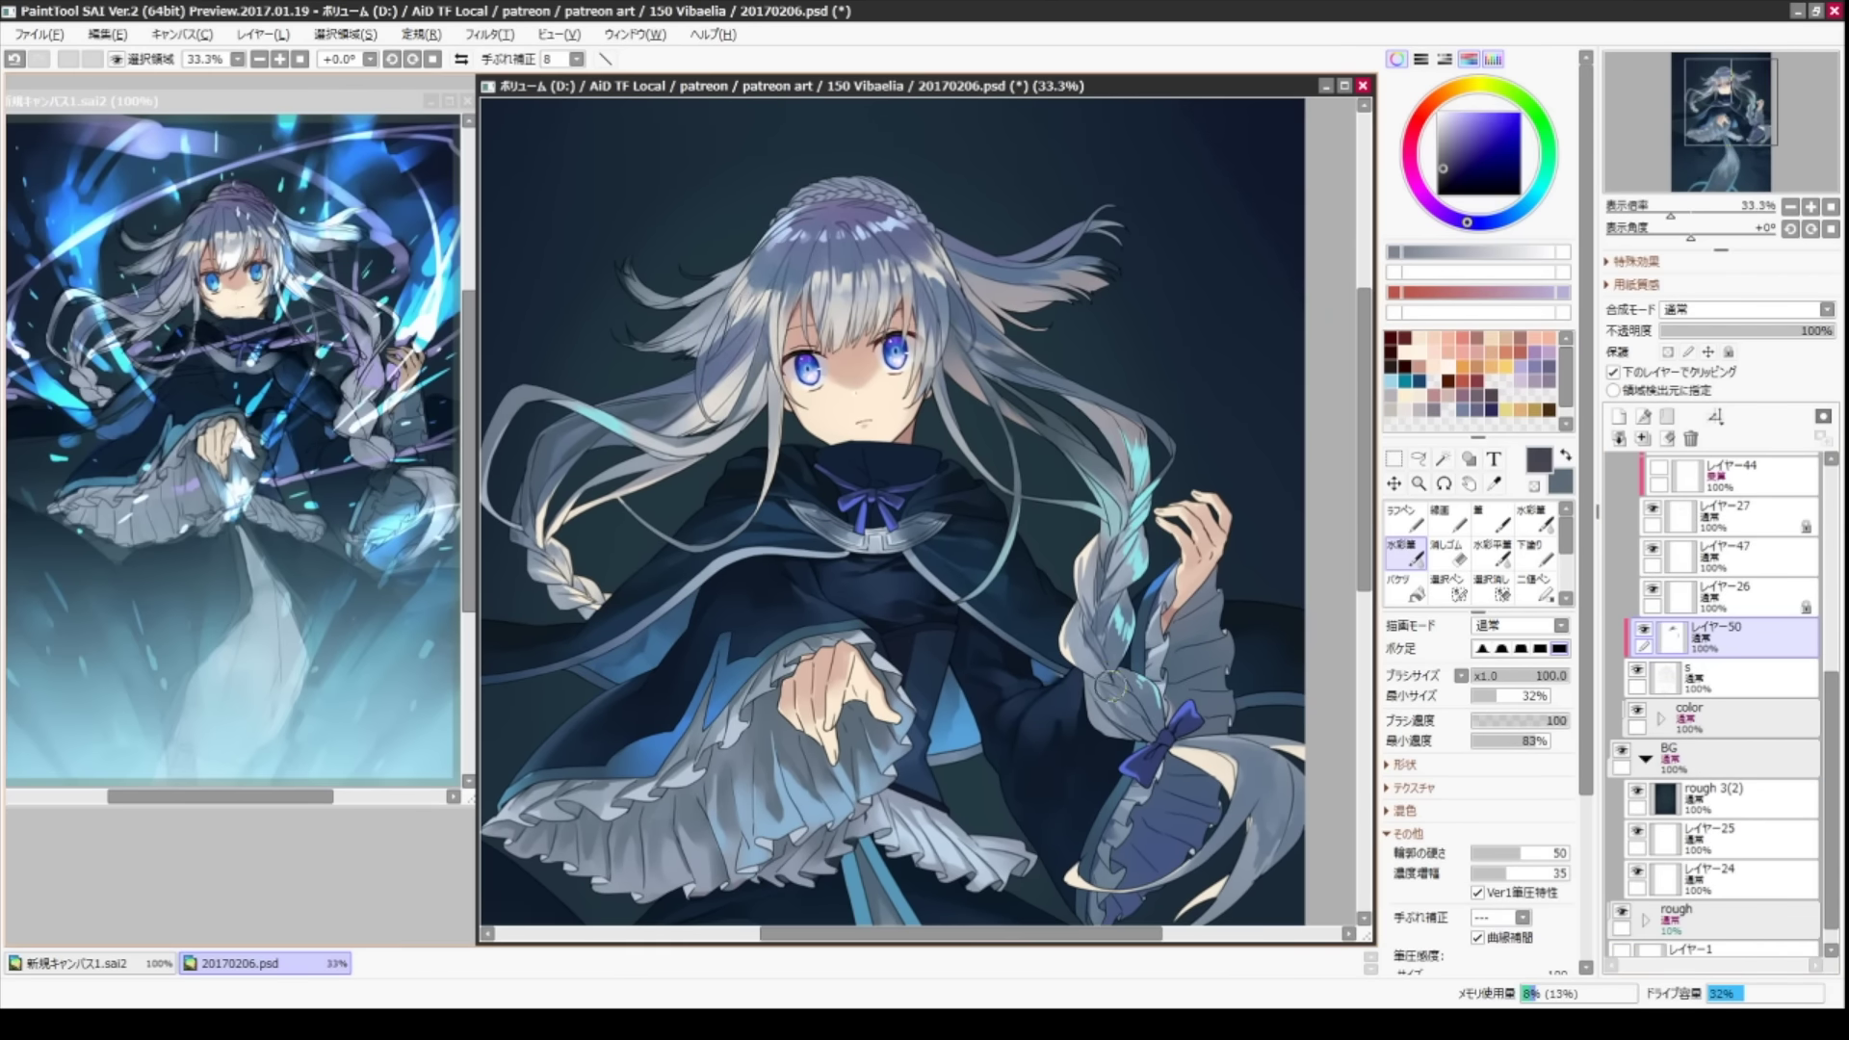
{"action": "left_click_drag", "start_coordinate": [1112, 687], "coordinate": [1160, 672]}
{"action": "key", "text": "bracketleft"}
{"action": "key", "text": "bracketleft"}
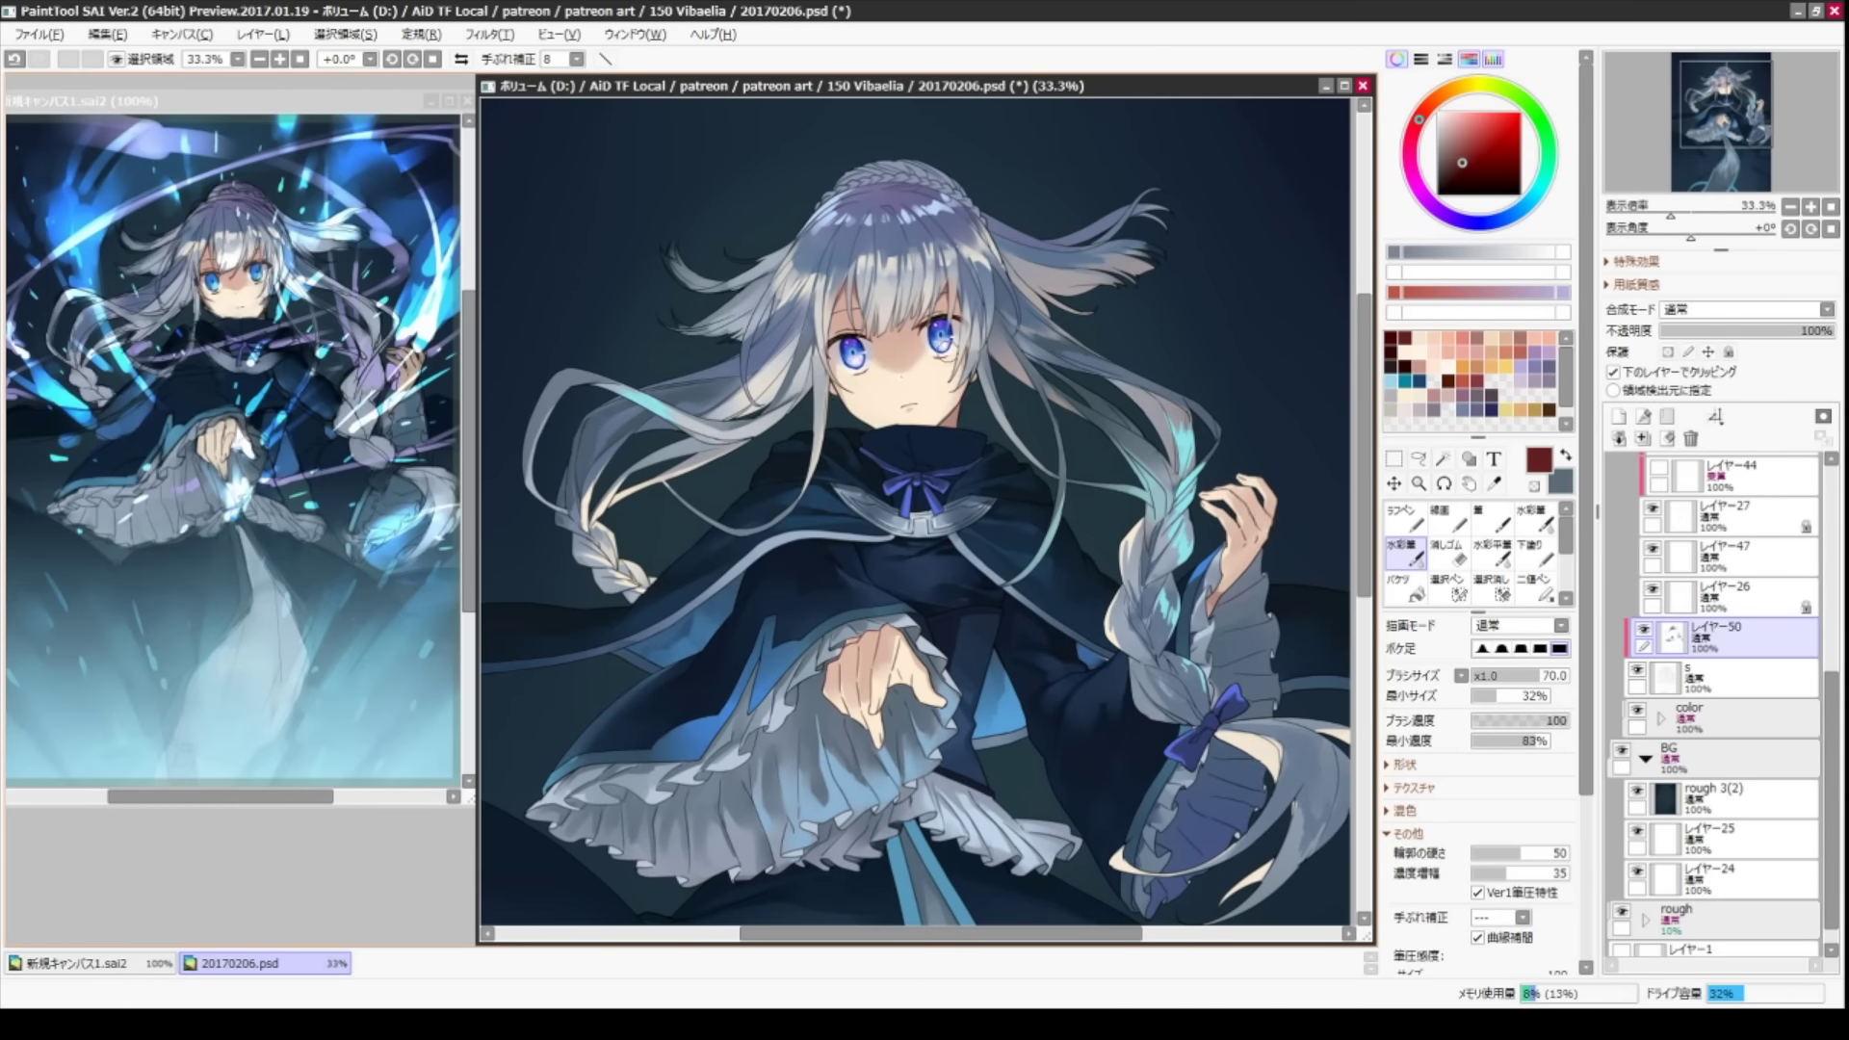
- Shade the hair on layer 8 with steel blue and light blue-grey using watercolor at size 120
{"action": "scroll", "coordinate": [740, 323], "scroll_direction": "up", "scroll_amount": 3}
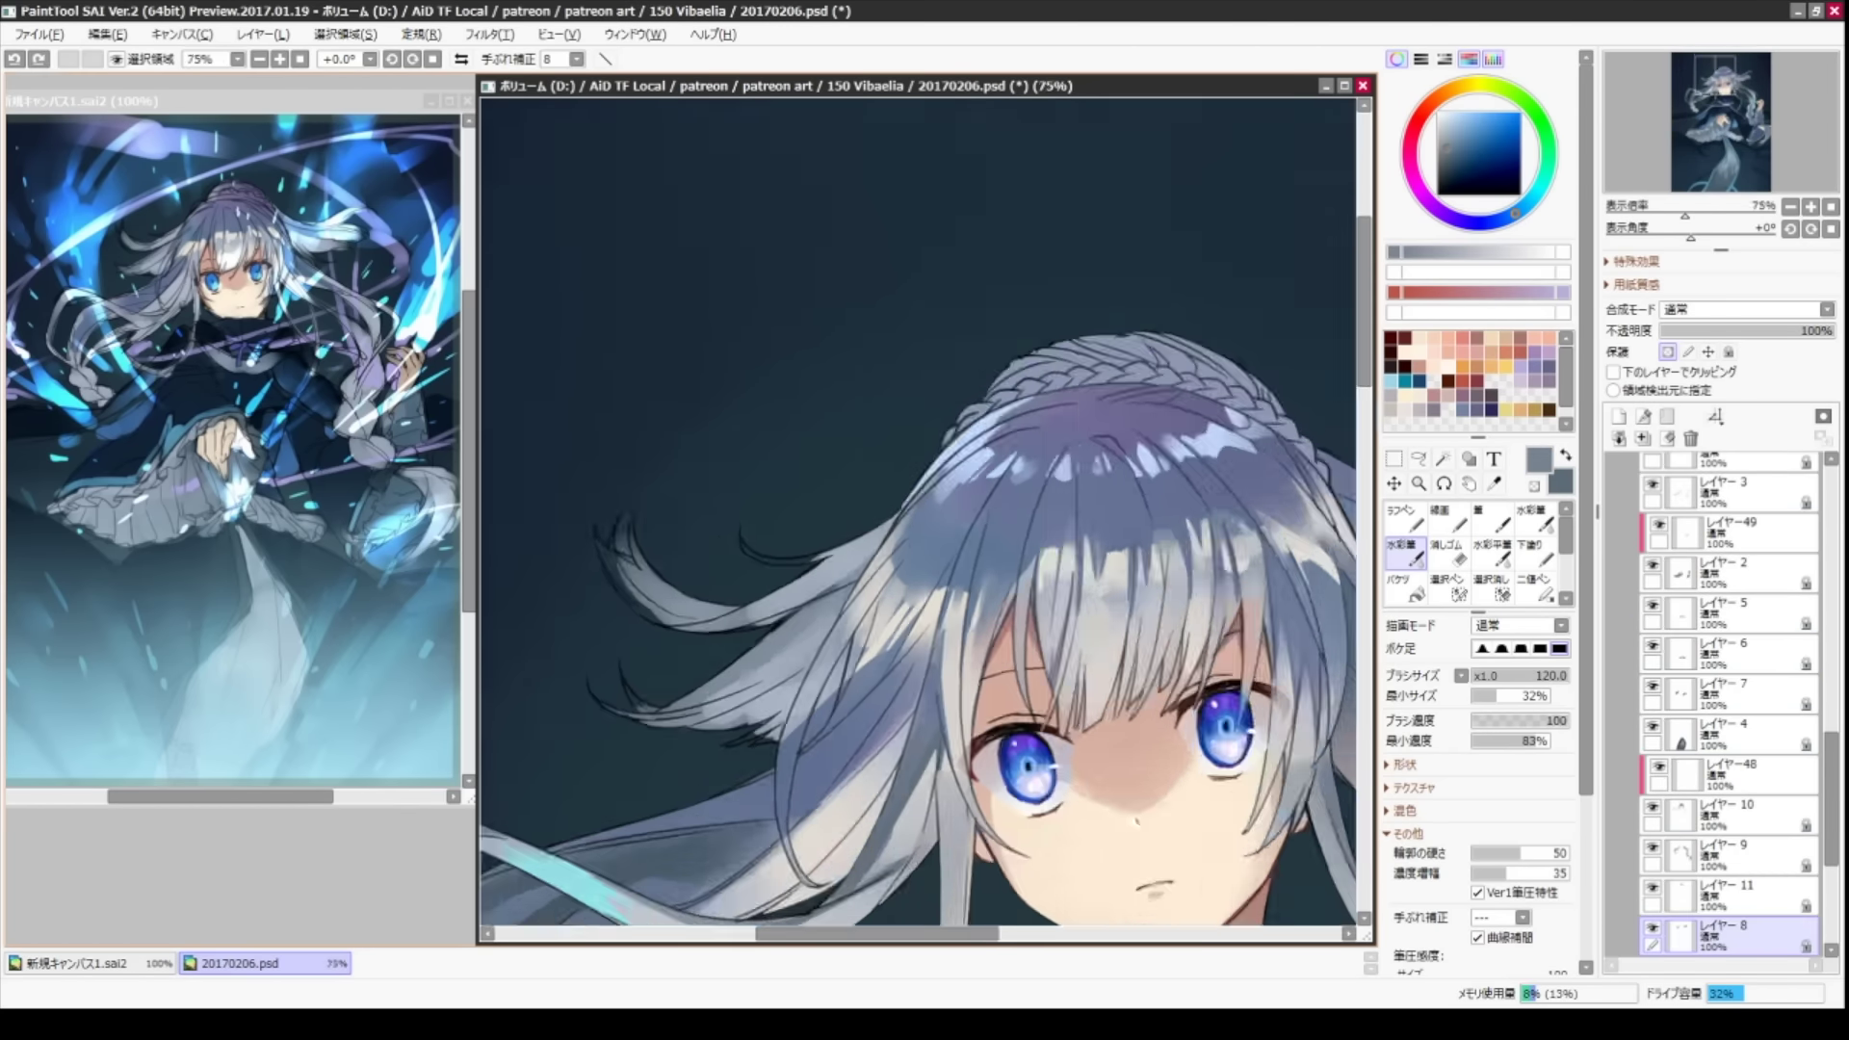
{"action": "key", "text": "e"}
{"action": "scroll", "coordinate": [802, 526], "scroll_direction": "down", "scroll_amount": 4}
{"action": "key", "text": "b"}
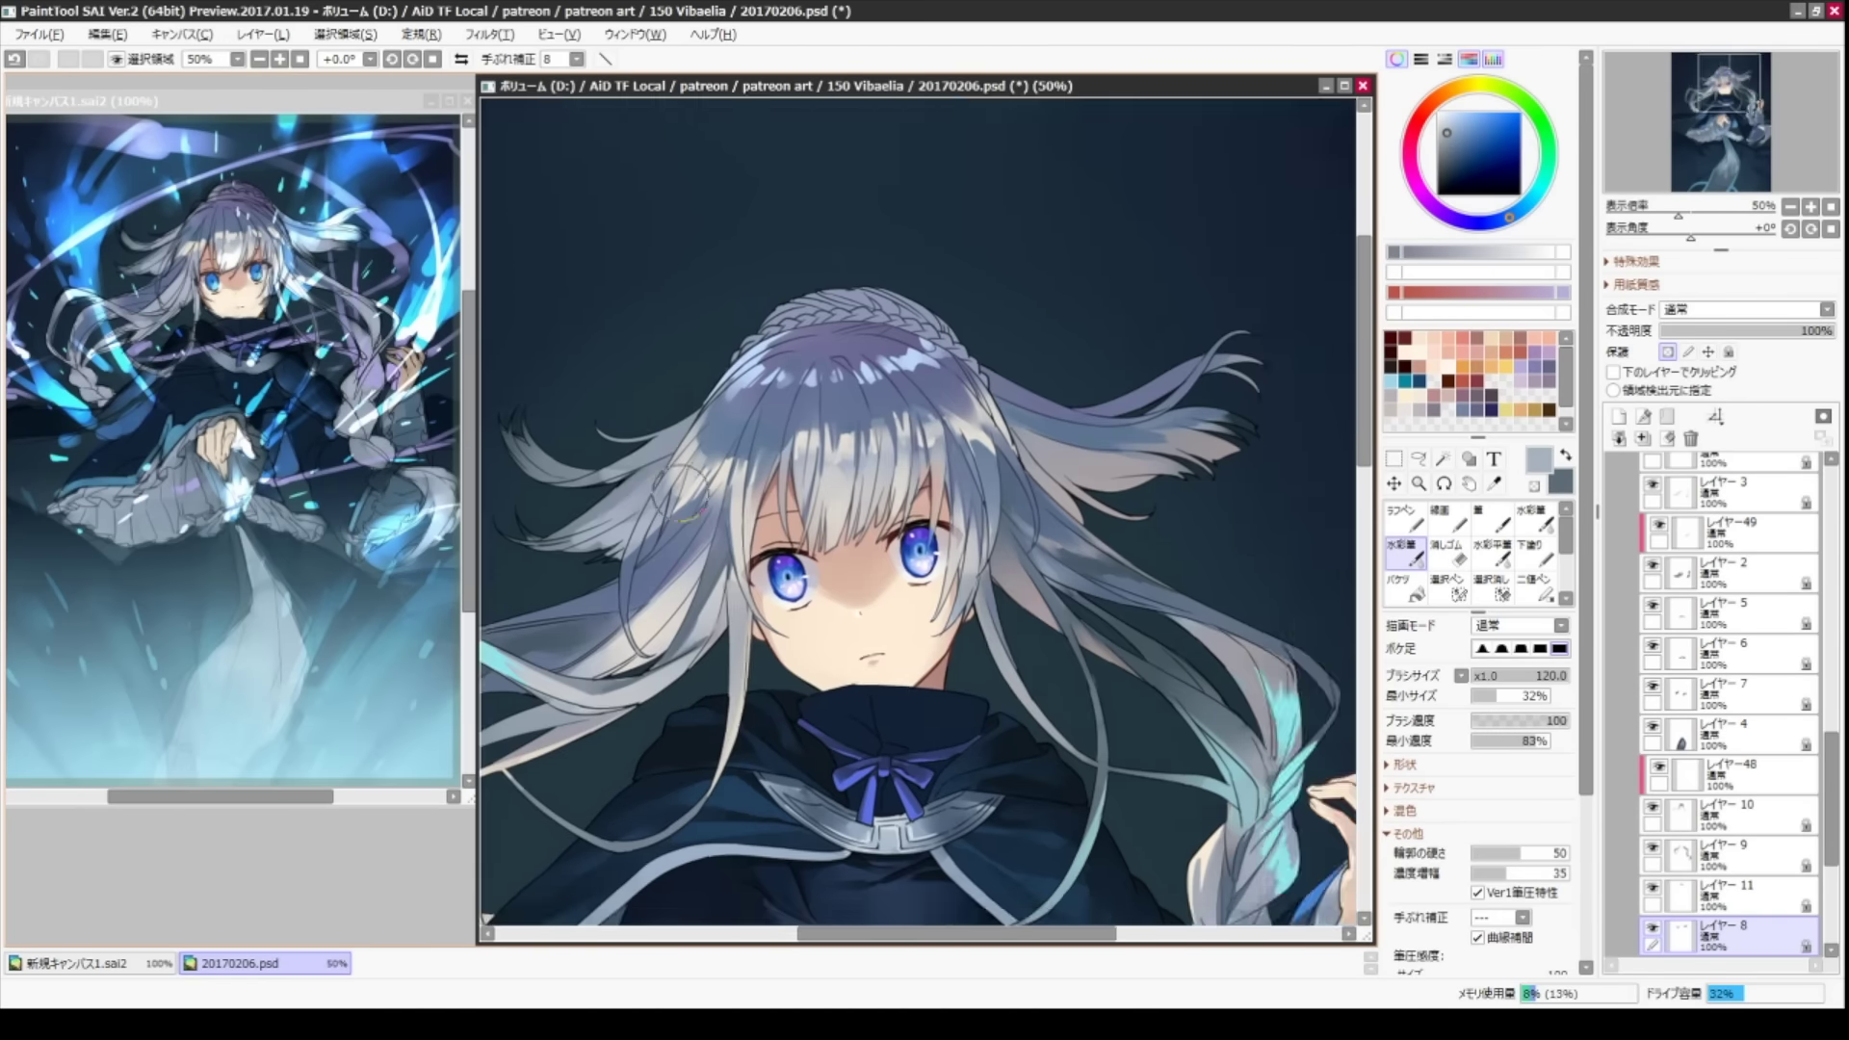
{"action": "left_click", "coordinate": [670, 568], "text": "alt"}
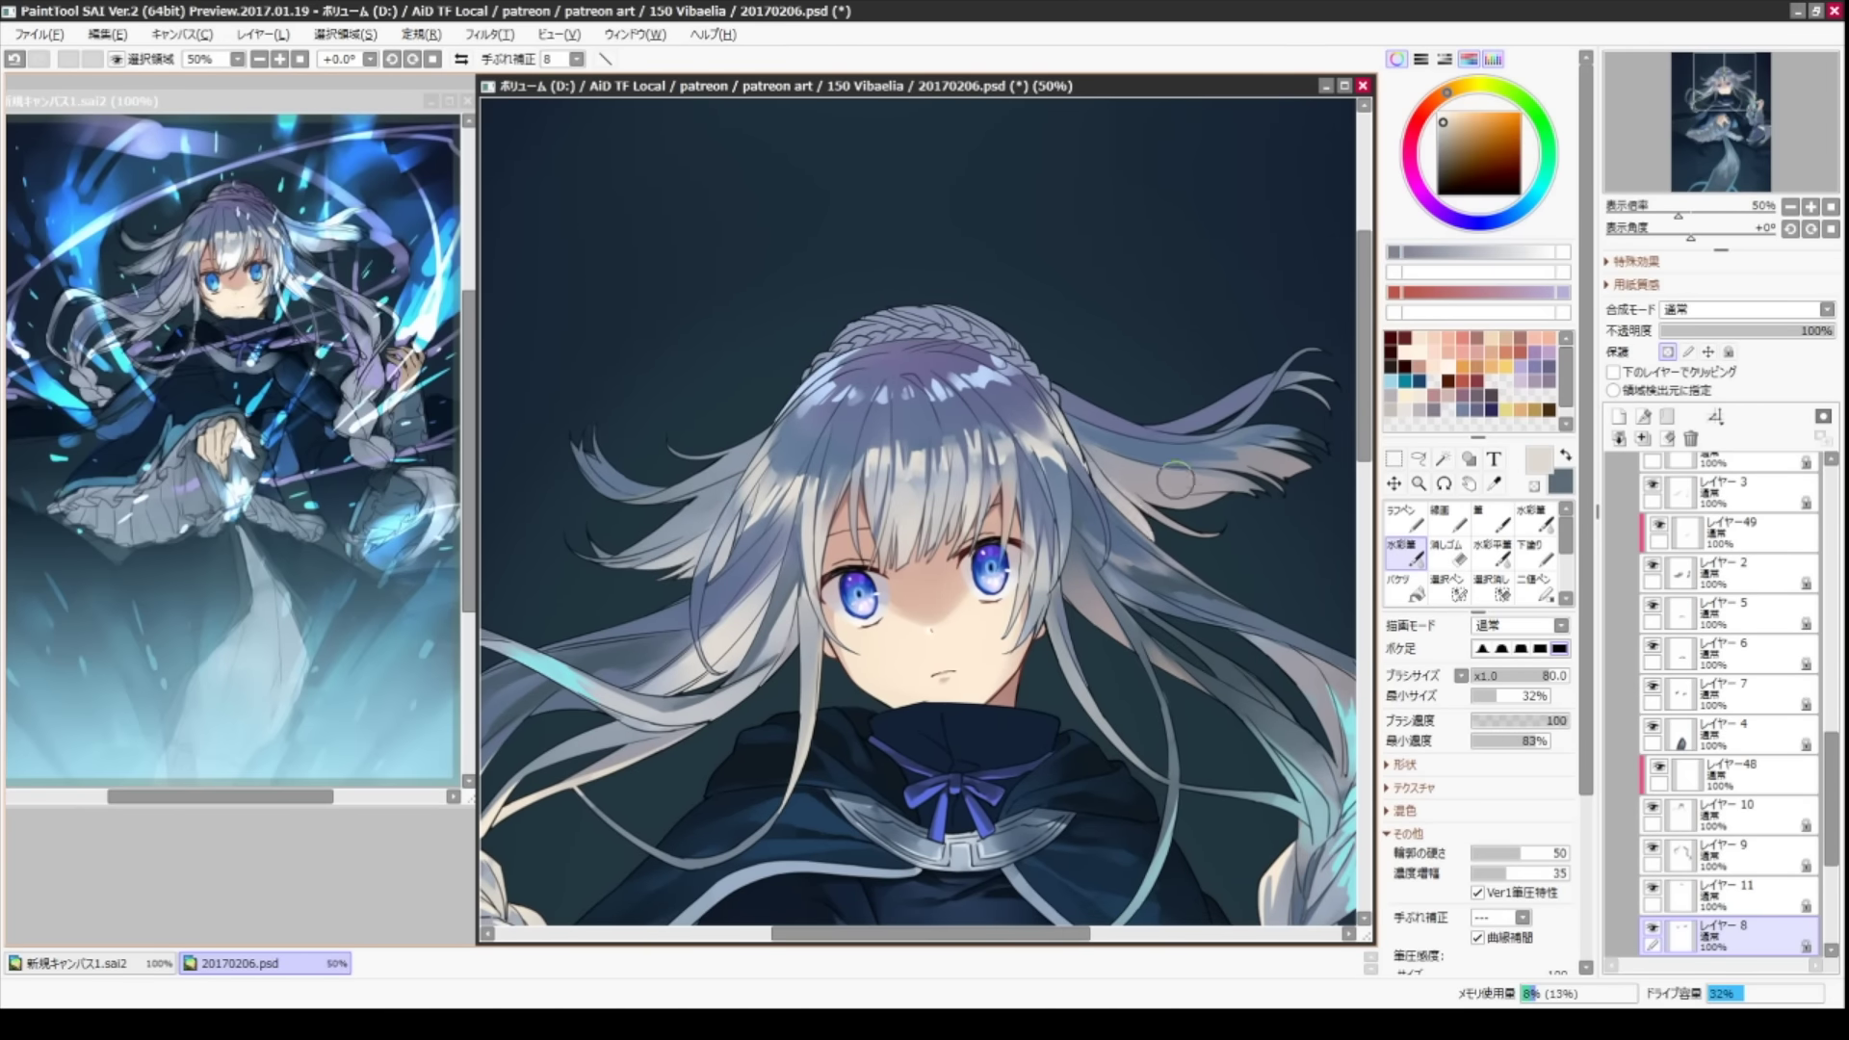
- Refine the loose hair strands on layer 8 with warm light grey and cool grey using watercolor at sizes 80 and 25
{"action": "key", "text": "bracketleft"}
{"action": "key", "text": "bracketleft"}
{"action": "key", "text": "bracketleft"}
{"action": "key", "text": "bracketleft"}
{"action": "left_click", "coordinate": [1170, 486], "text": "alt"}
{"action": "left_click", "coordinate": [1176, 470], "text": "alt"}
{"action": "key", "text": "bracketleft"}
{"action": "key", "text": "bracketleft"}
{"action": "key", "text": "bracketleft"}
{"action": "left_click", "coordinate": [1191, 459], "text": "alt"}
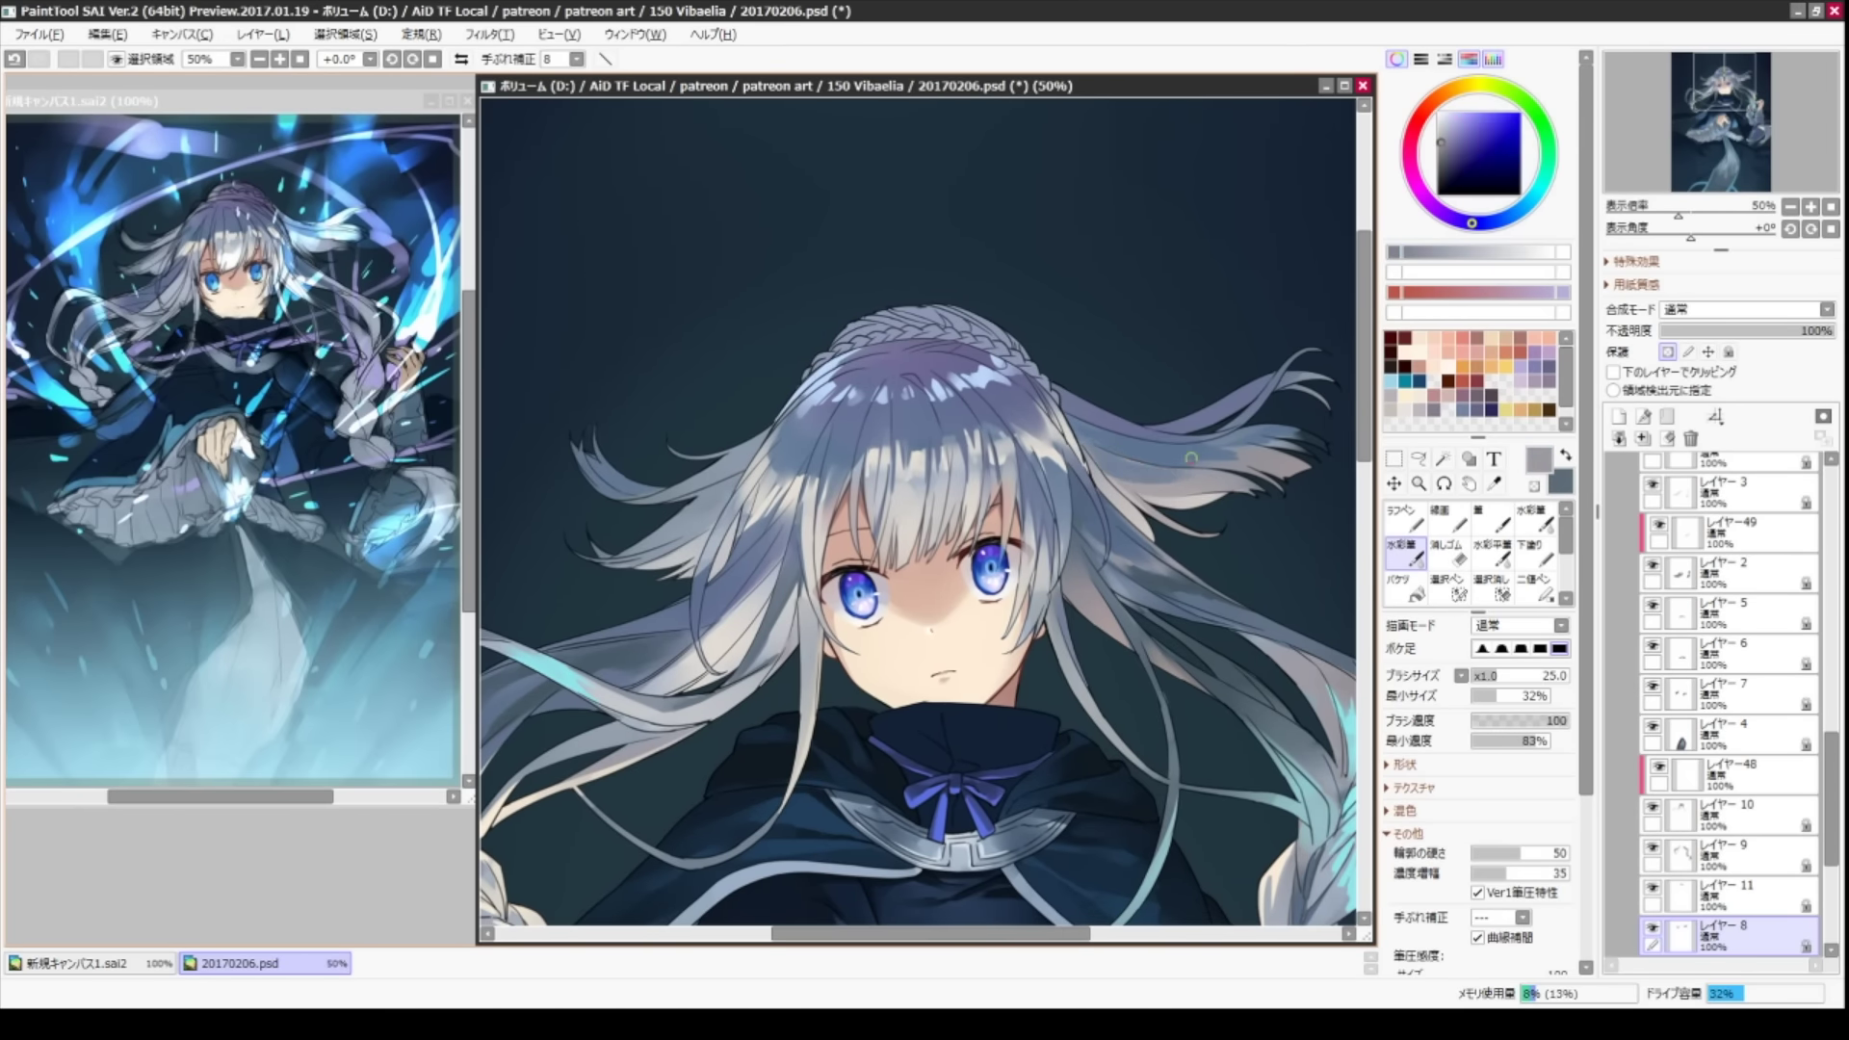
- Add muted blue-violet shadows to the side hair strands on layer 8 using watercolor at size 40
{"action": "left_click", "coordinate": [711, 456], "text": "alt"}
{"action": "key", "text": "n"}
{"action": "key", "text": "b"}
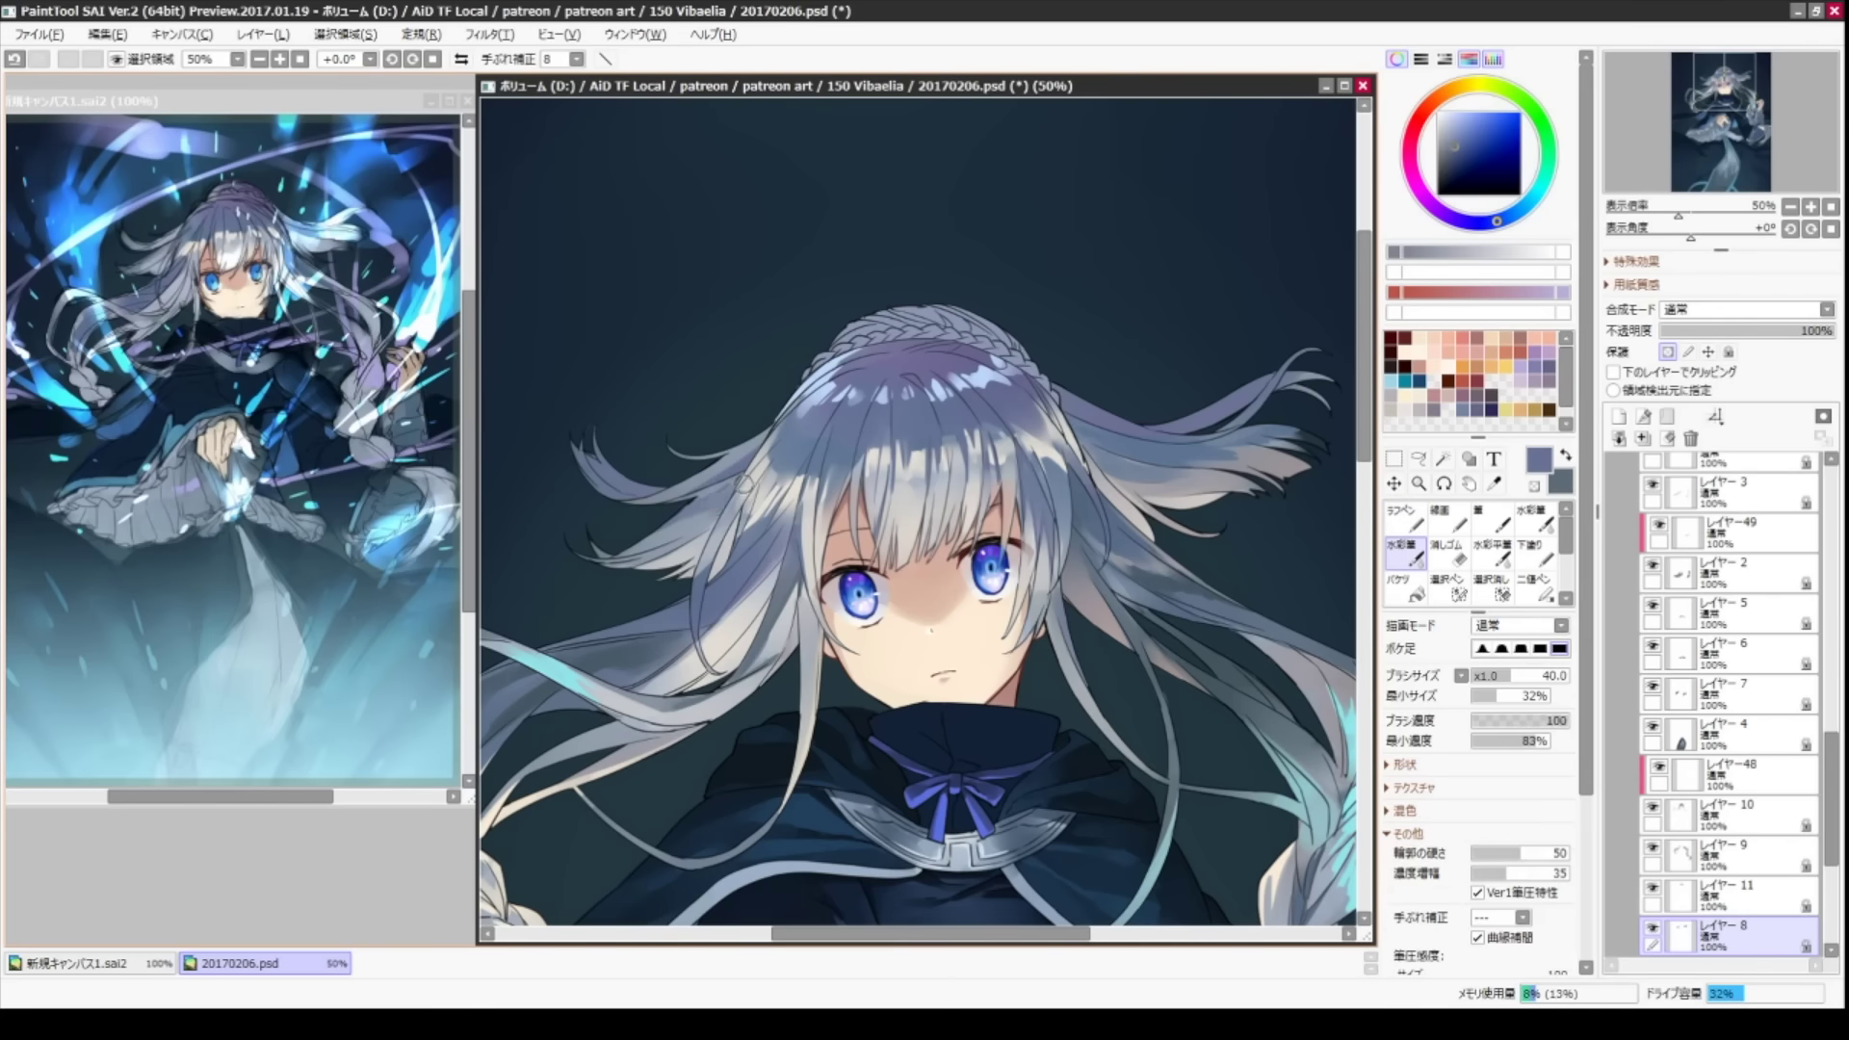
- Detail the braided hair crown on layer 11 with dark indigo pen strokes at size 14 and muted violet watercolor at size 70
{"action": "key", "text": "n"}
{"action": "mouse_move", "coordinate": [1221, 740]}
{"action": "left_mouse_down"}
{"action": "mouse_move", "coordinate": [1062, 315]}
{"action": "mouse_move", "coordinate": [1010, 479]}
{"action": "left_mouse_up"}
{"action": "left_click", "coordinate": [1011, 478], "text": "alt"}
{"action": "key", "text": "bracketleft"}
{"action": "key", "text": "bracketleft"}
{"action": "key", "text": "bracketleft"}
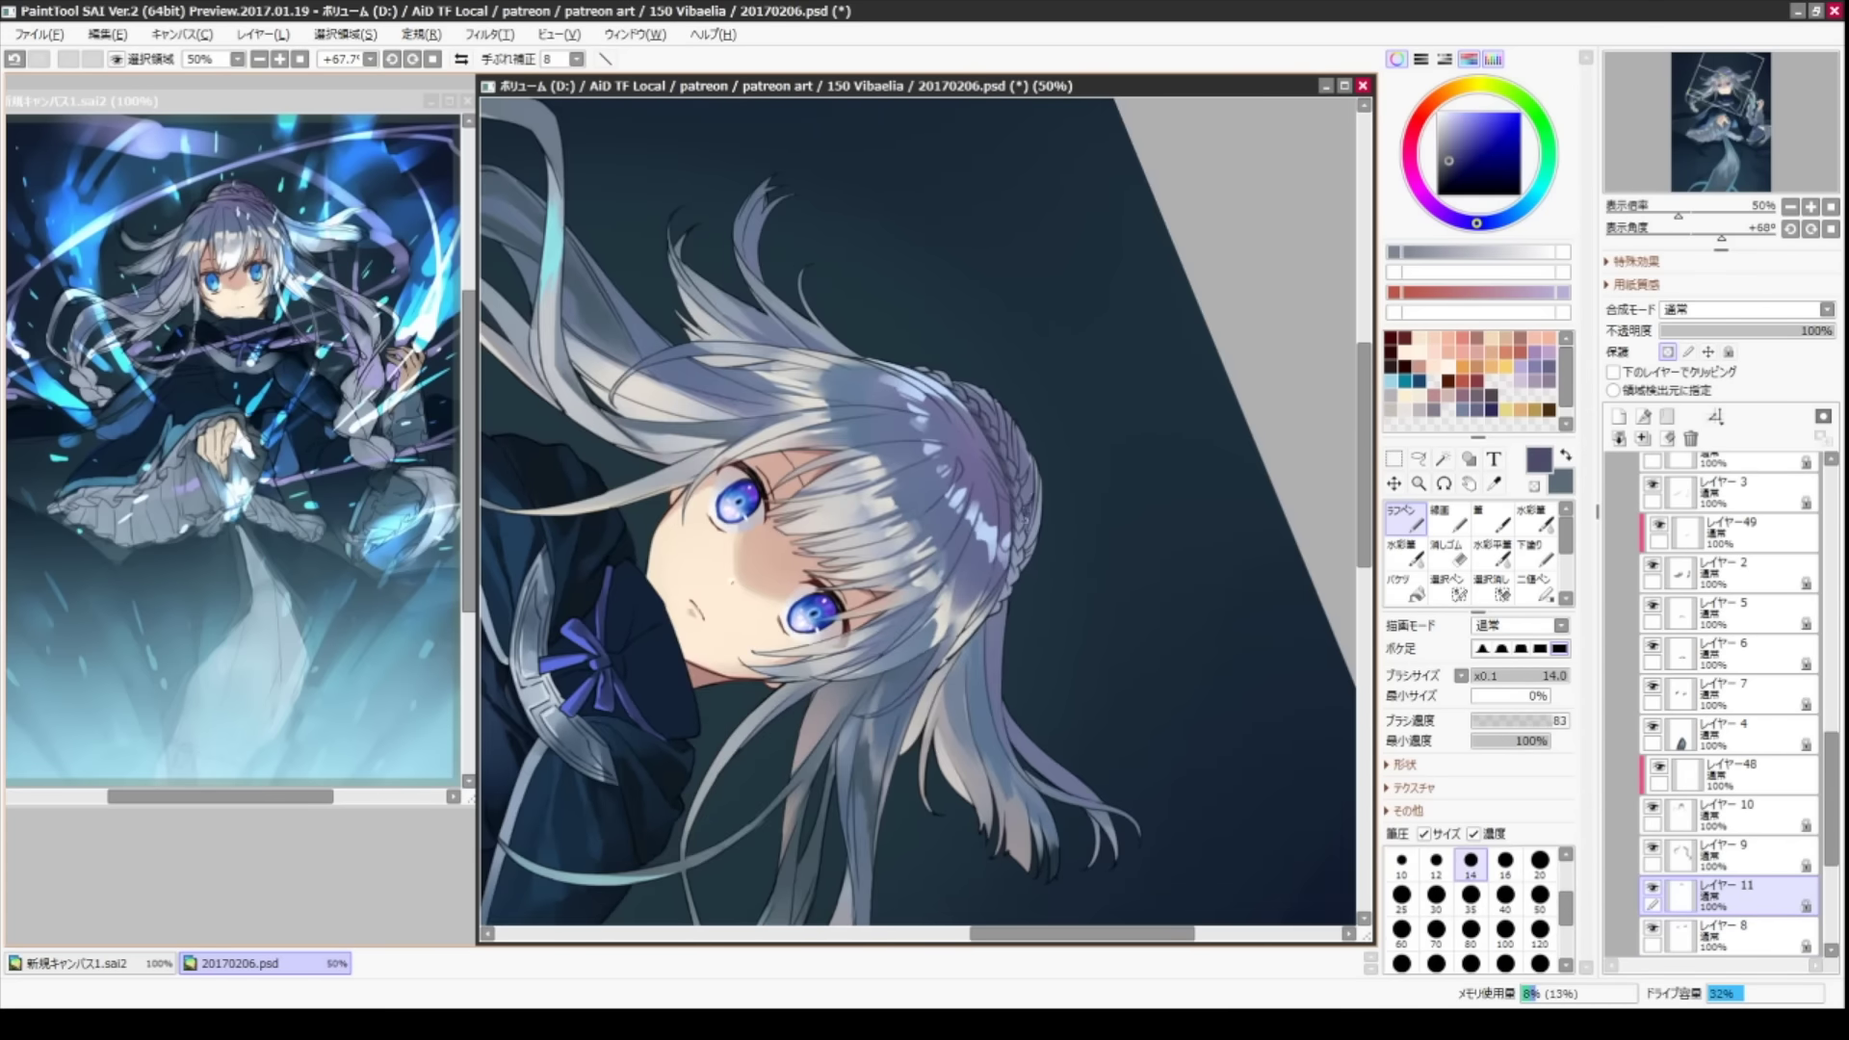
{"action": "left_click", "coordinate": [1030, 492], "text": "alt"}
{"action": "left_click", "coordinate": [1031, 500], "text": "alt"}
{"action": "key", "text": "Home"}
{"action": "key", "text": "ctrl+minus"}
{"action": "key", "text": "b"}
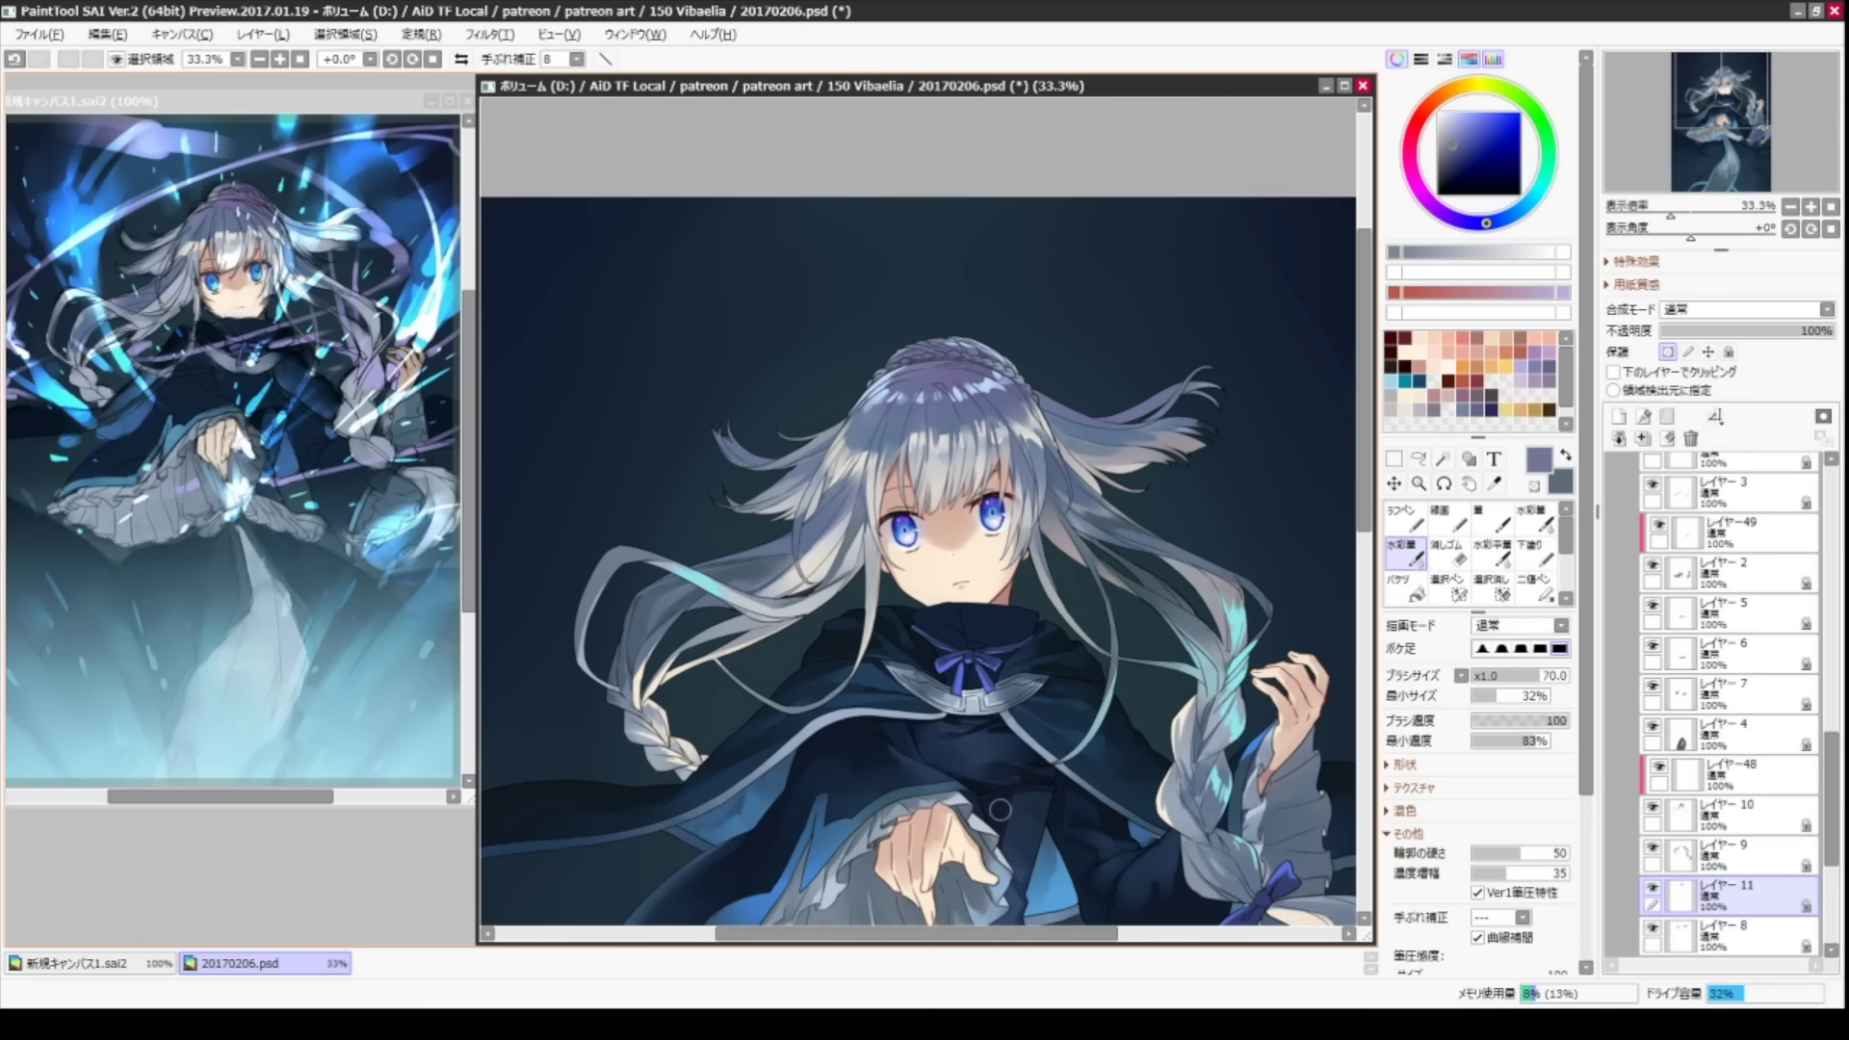
- Rework the violet light streaks on layer 37 with the size 14 pen, size 50 eraser and transparent watercolor at size 70
{"action": "left_click_drag", "start_coordinate": [1000, 809], "coordinate": [928, 694]}
{"action": "left_click", "coordinate": [927, 693], "text": "ctrl+shift"}
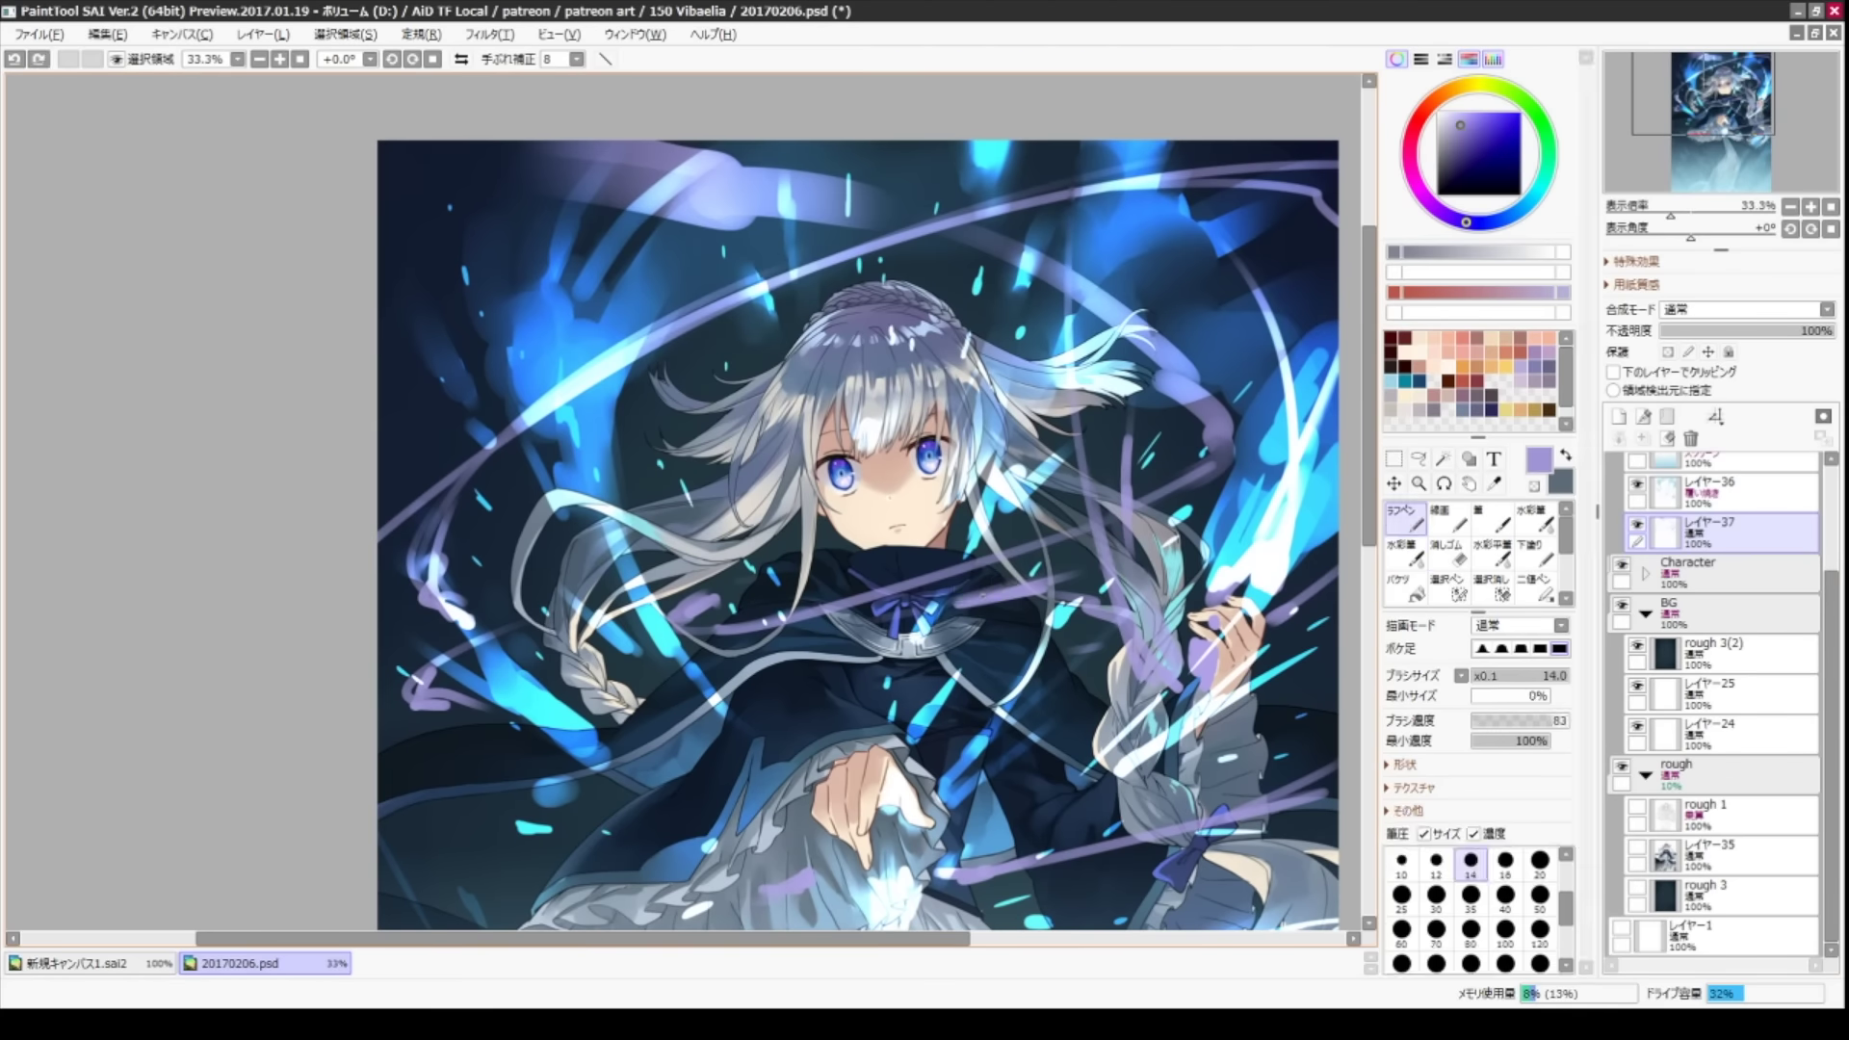
{"action": "key", "text": "e"}
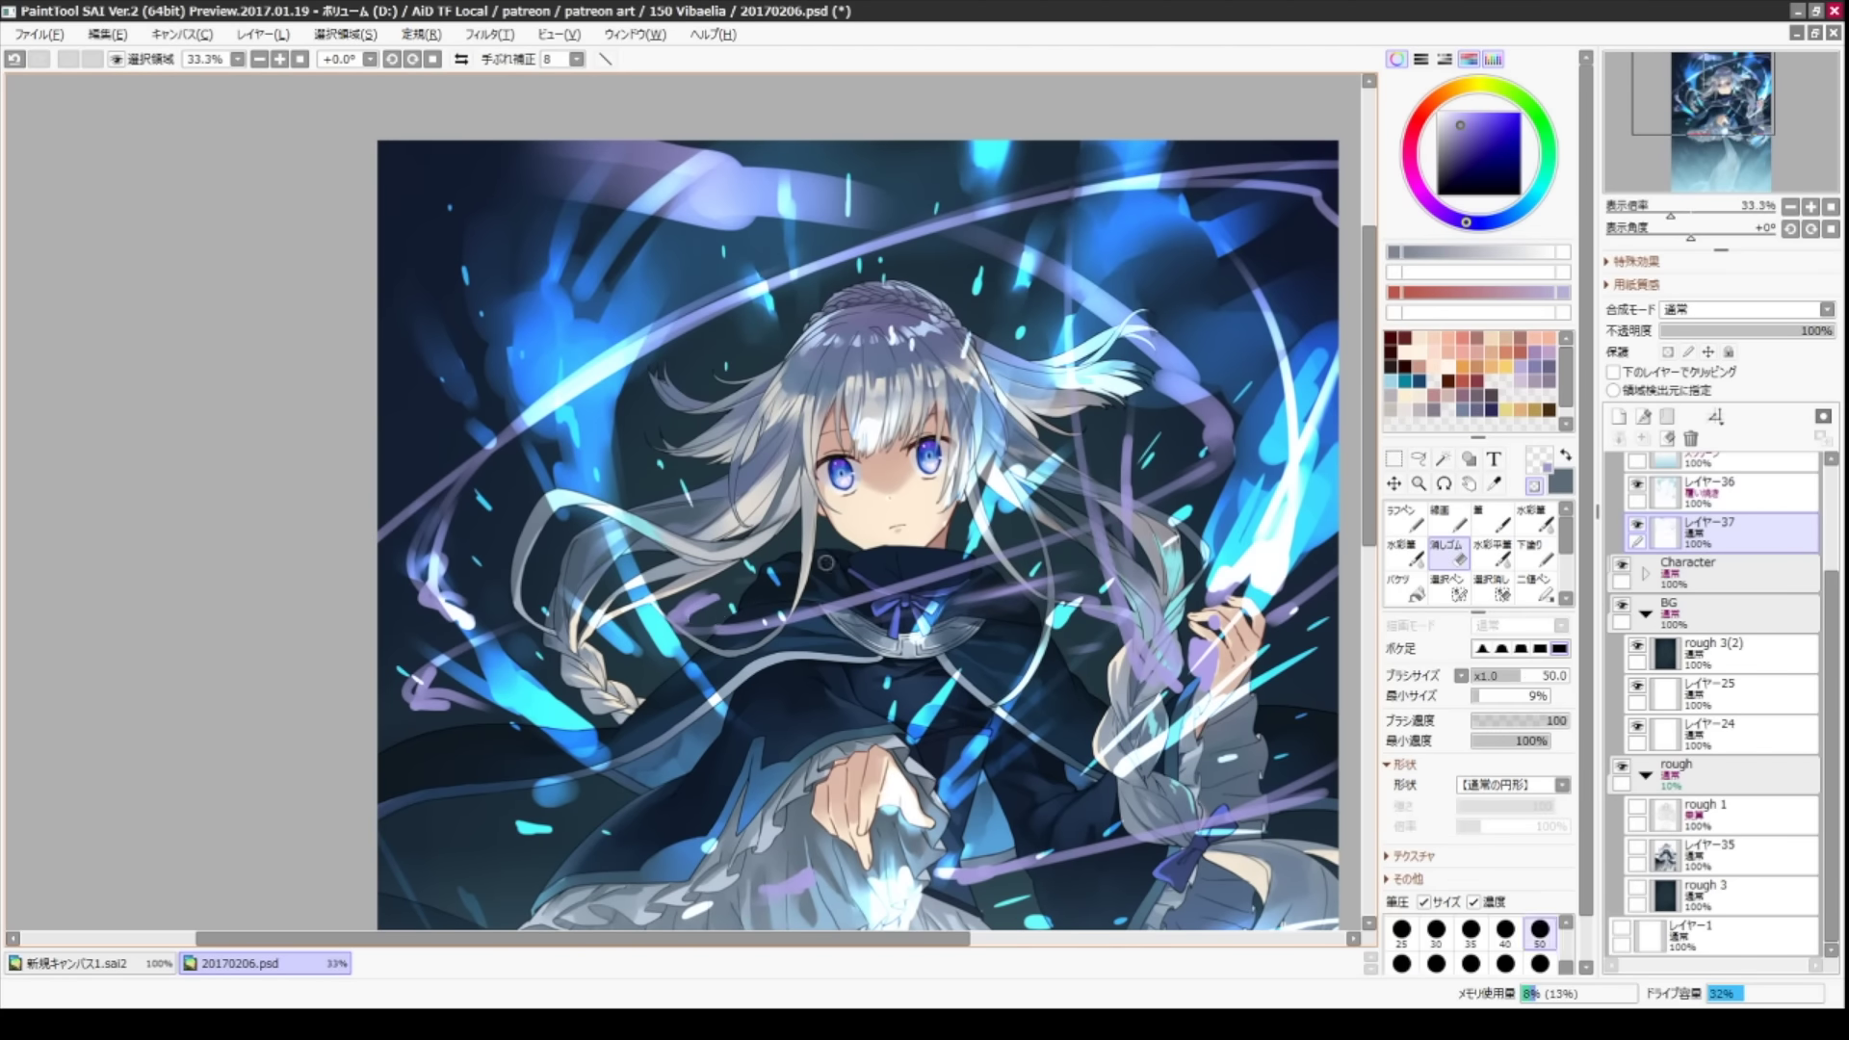
{"action": "key", "text": "c"}
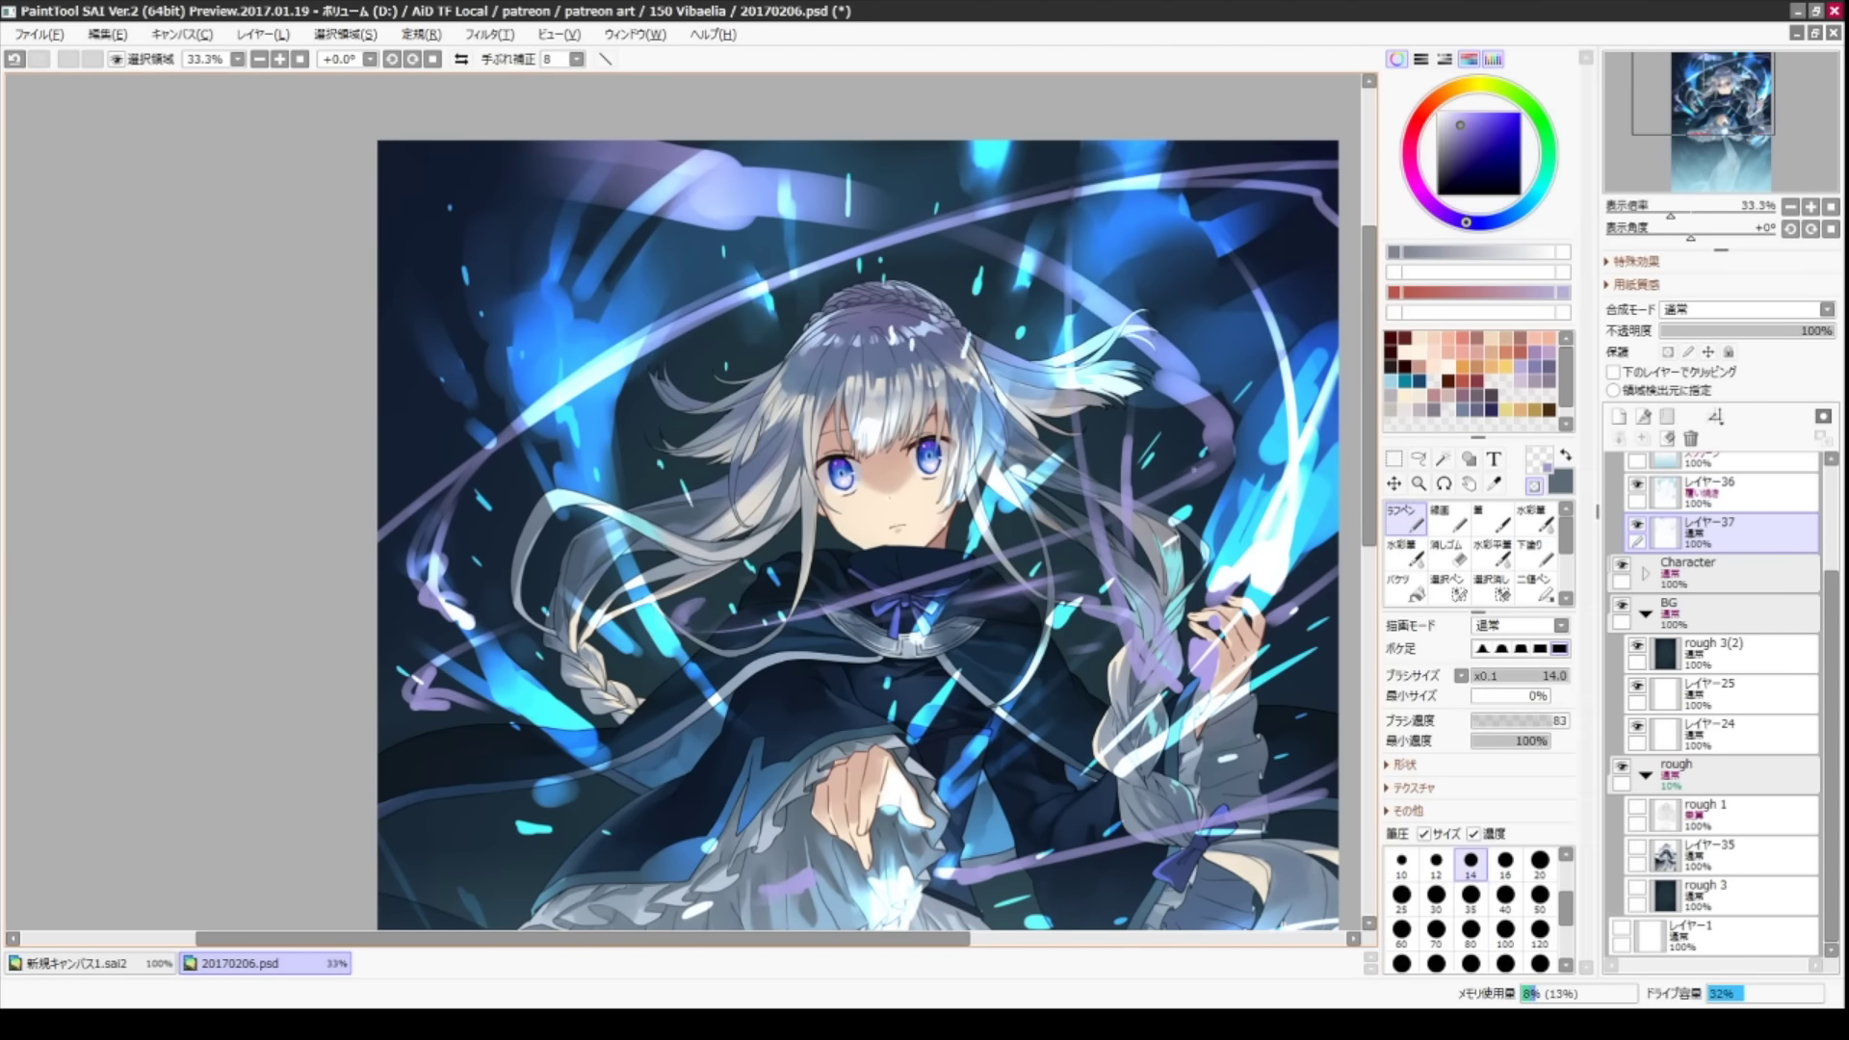
{"action": "left_click_drag", "start_coordinate": [448, 569], "coordinate": [359, 632]}
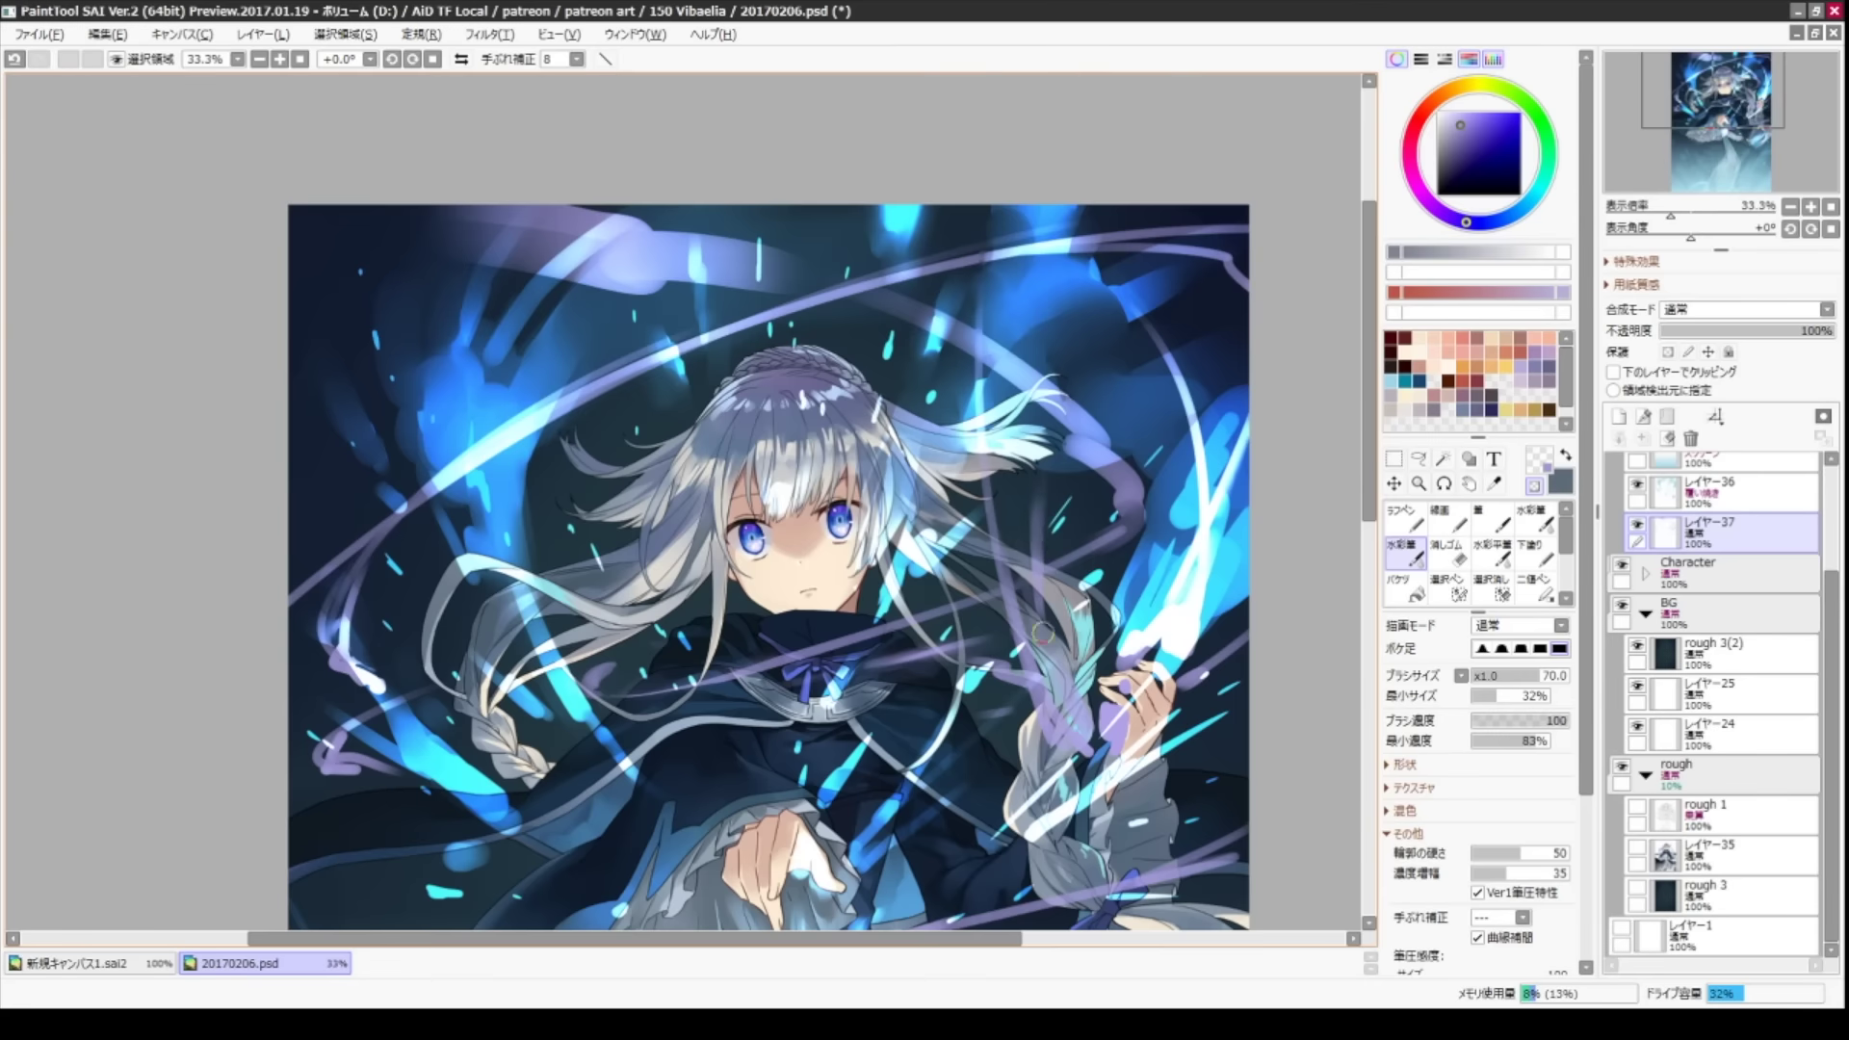
- Set layer 37's blending mode to Screen
{"action": "left_click_drag", "start_coordinate": [1042, 633], "coordinate": [1119, 479]}
{"action": "left_click", "coordinate": [1744, 309]}
{"action": "left_click", "coordinate": [1678, 420]}
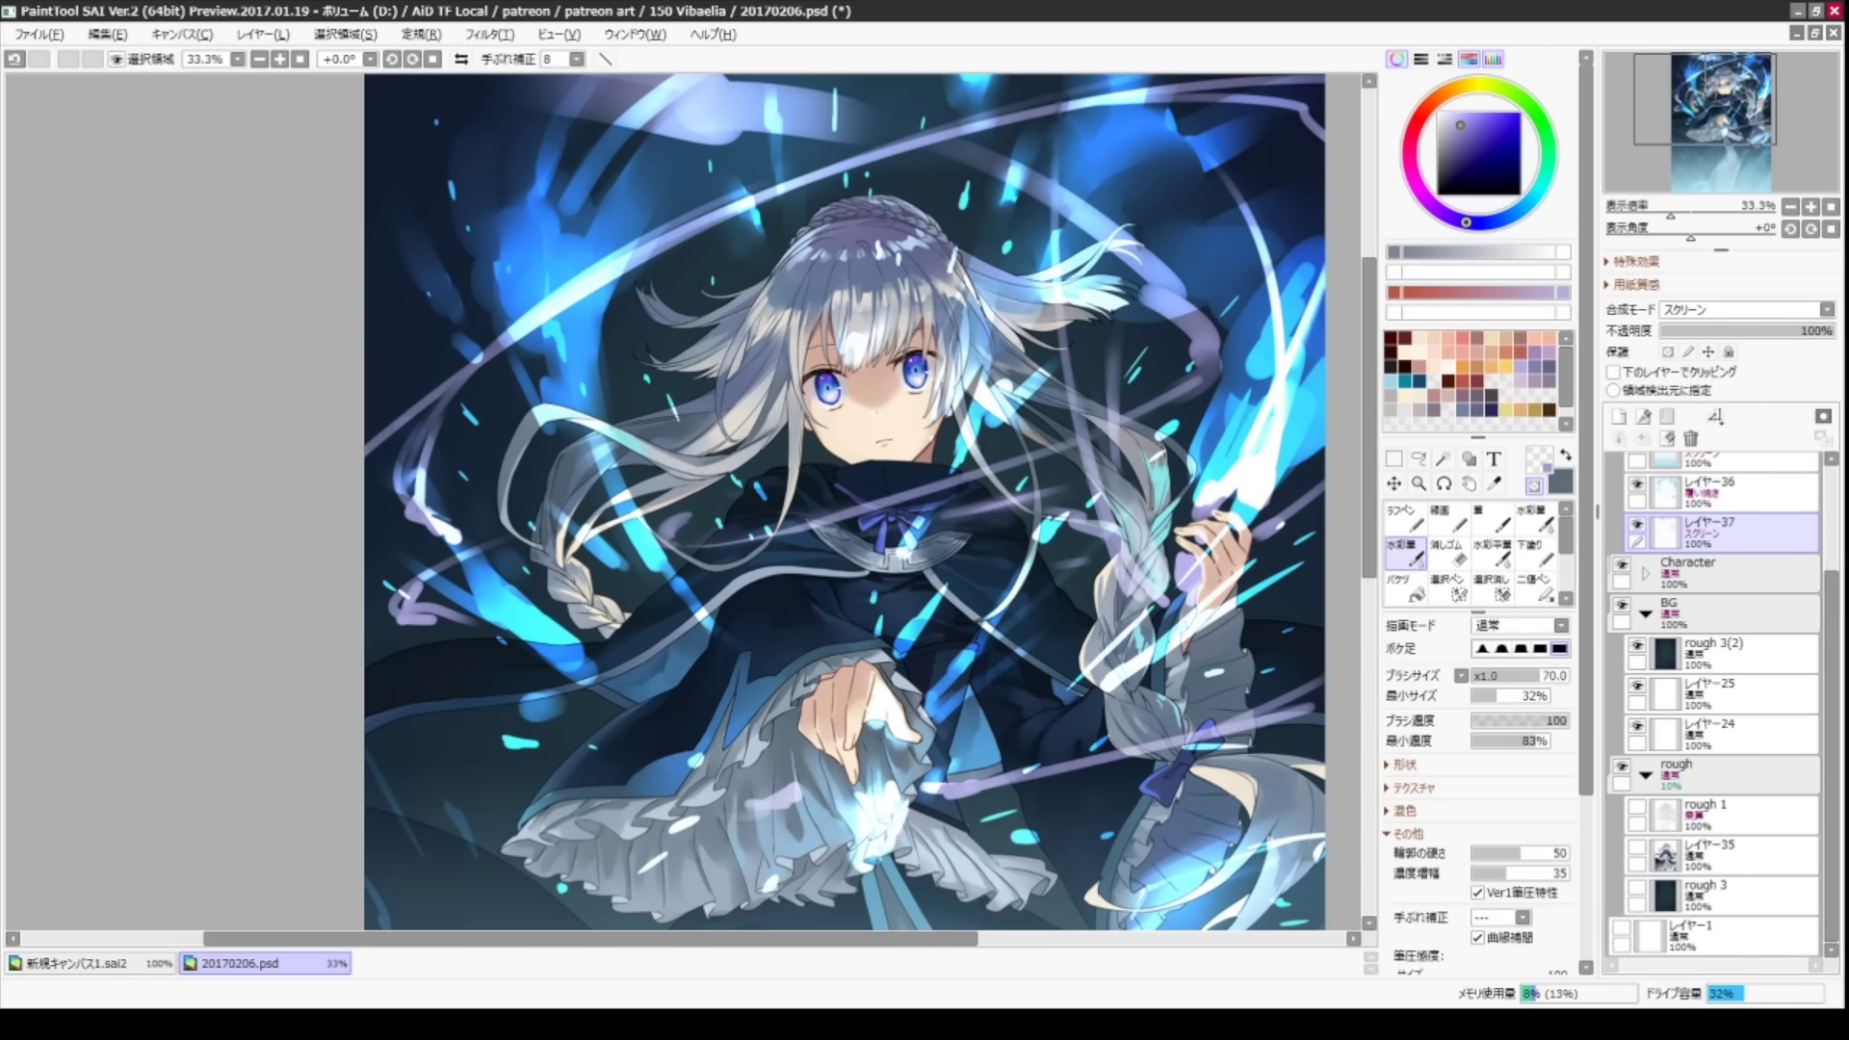
- Add violet streaks on layer 37 with the pen at size 20 and fade them using soft watercolor at size 60 and watercolor at size 70
{"action": "left_click", "coordinate": [1403, 520]}
{"action": "key", "text": "e"}
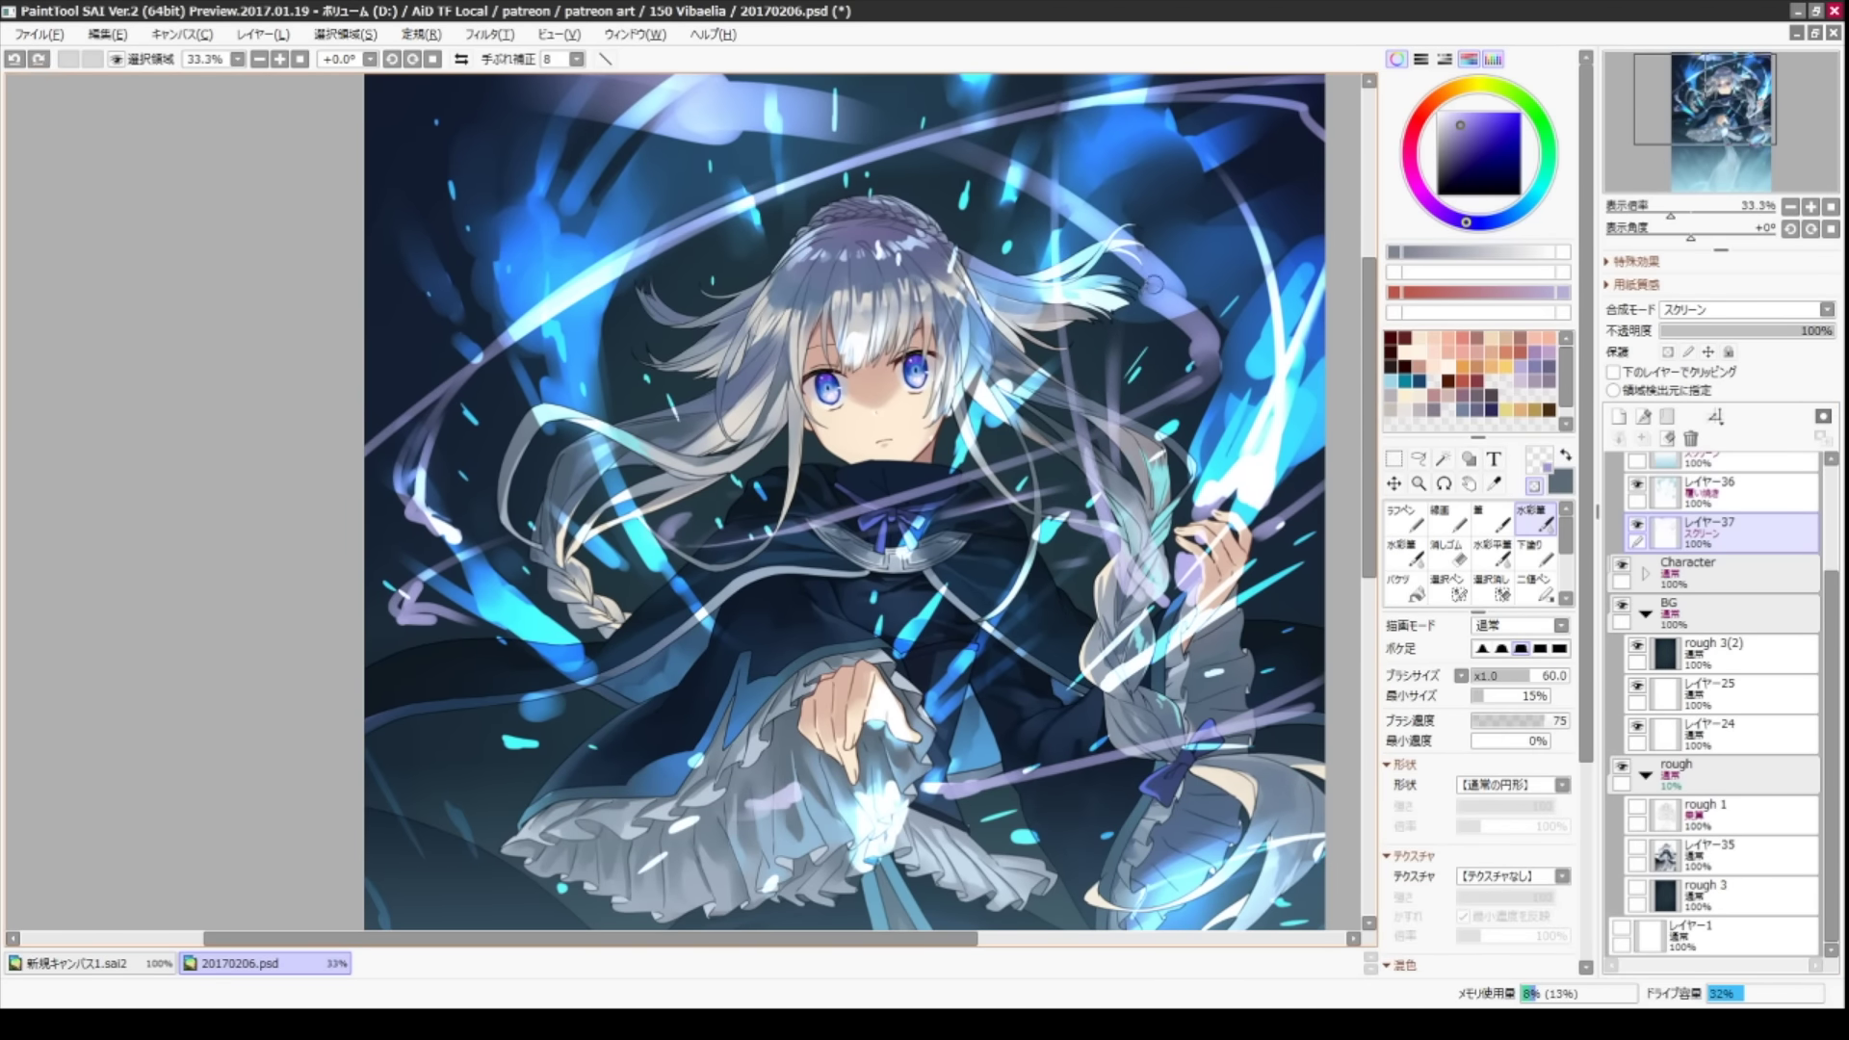
{"action": "key", "text": "n"}
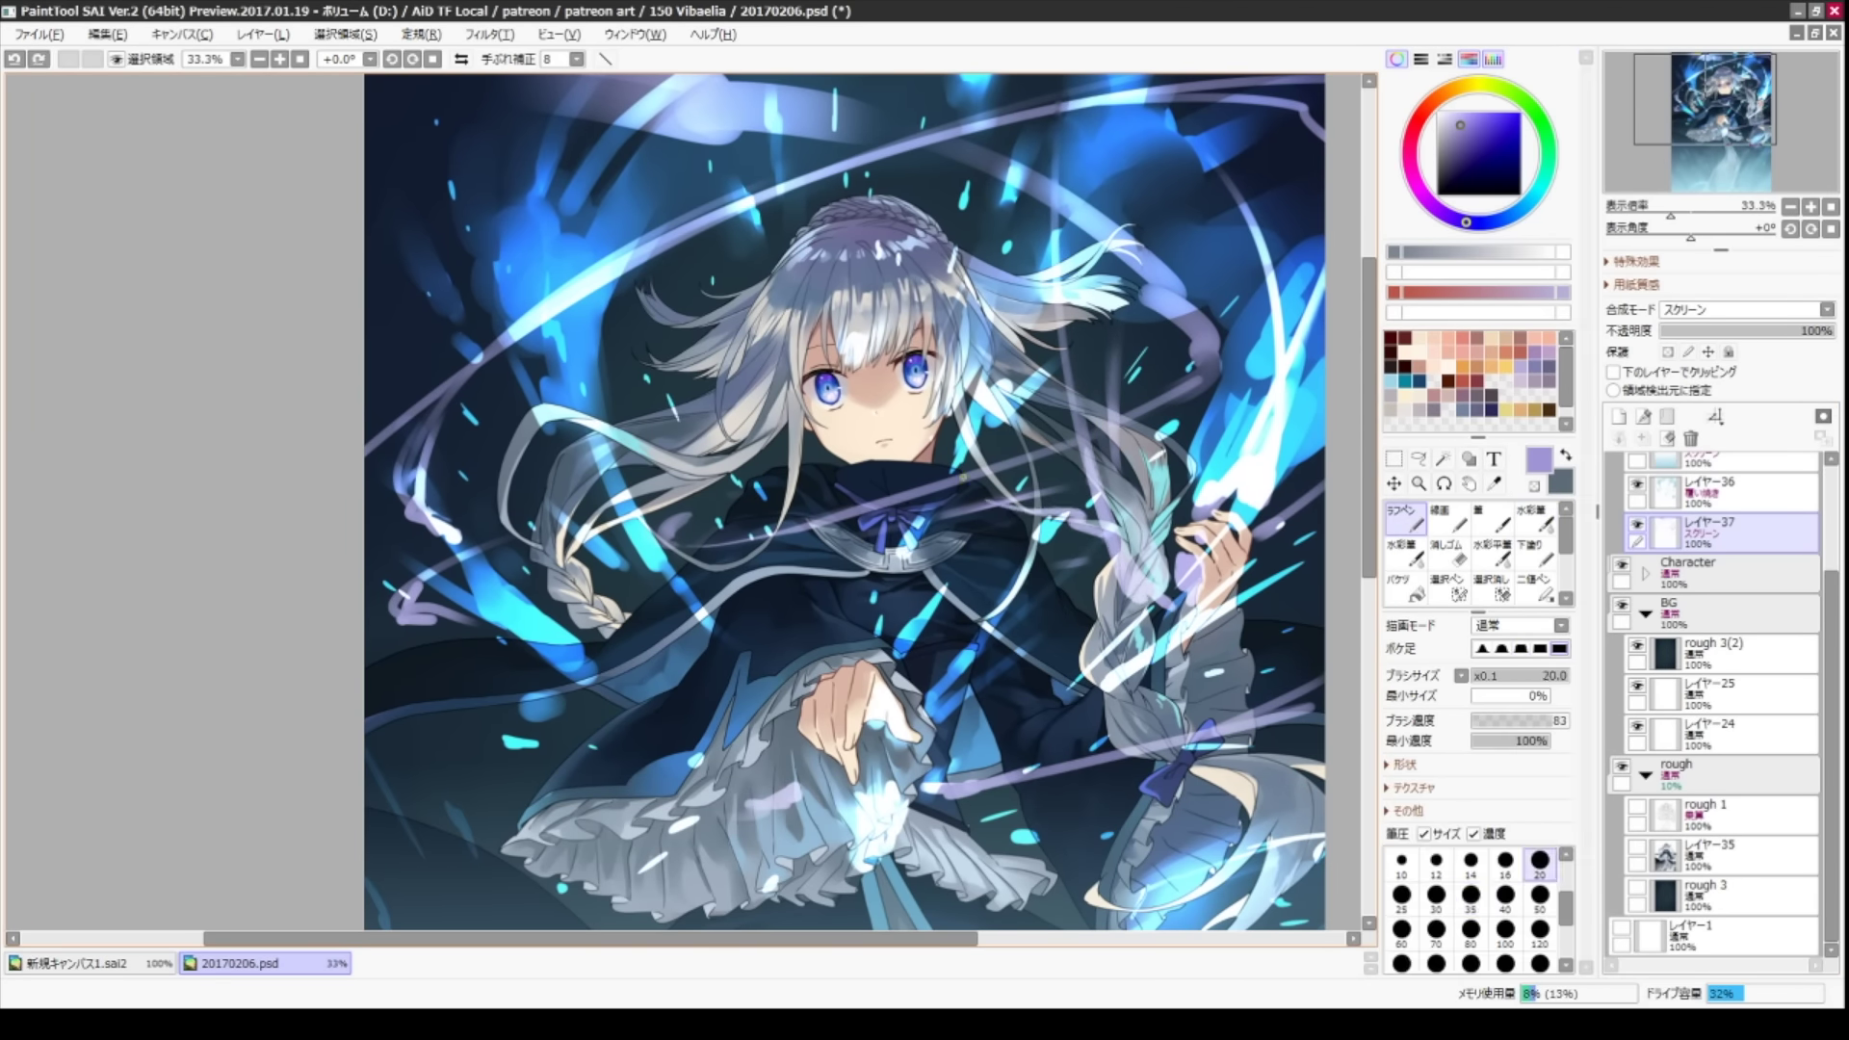
{"action": "key", "text": "e"}
{"action": "key", "text": "n"}
{"action": "key", "text": "e"}
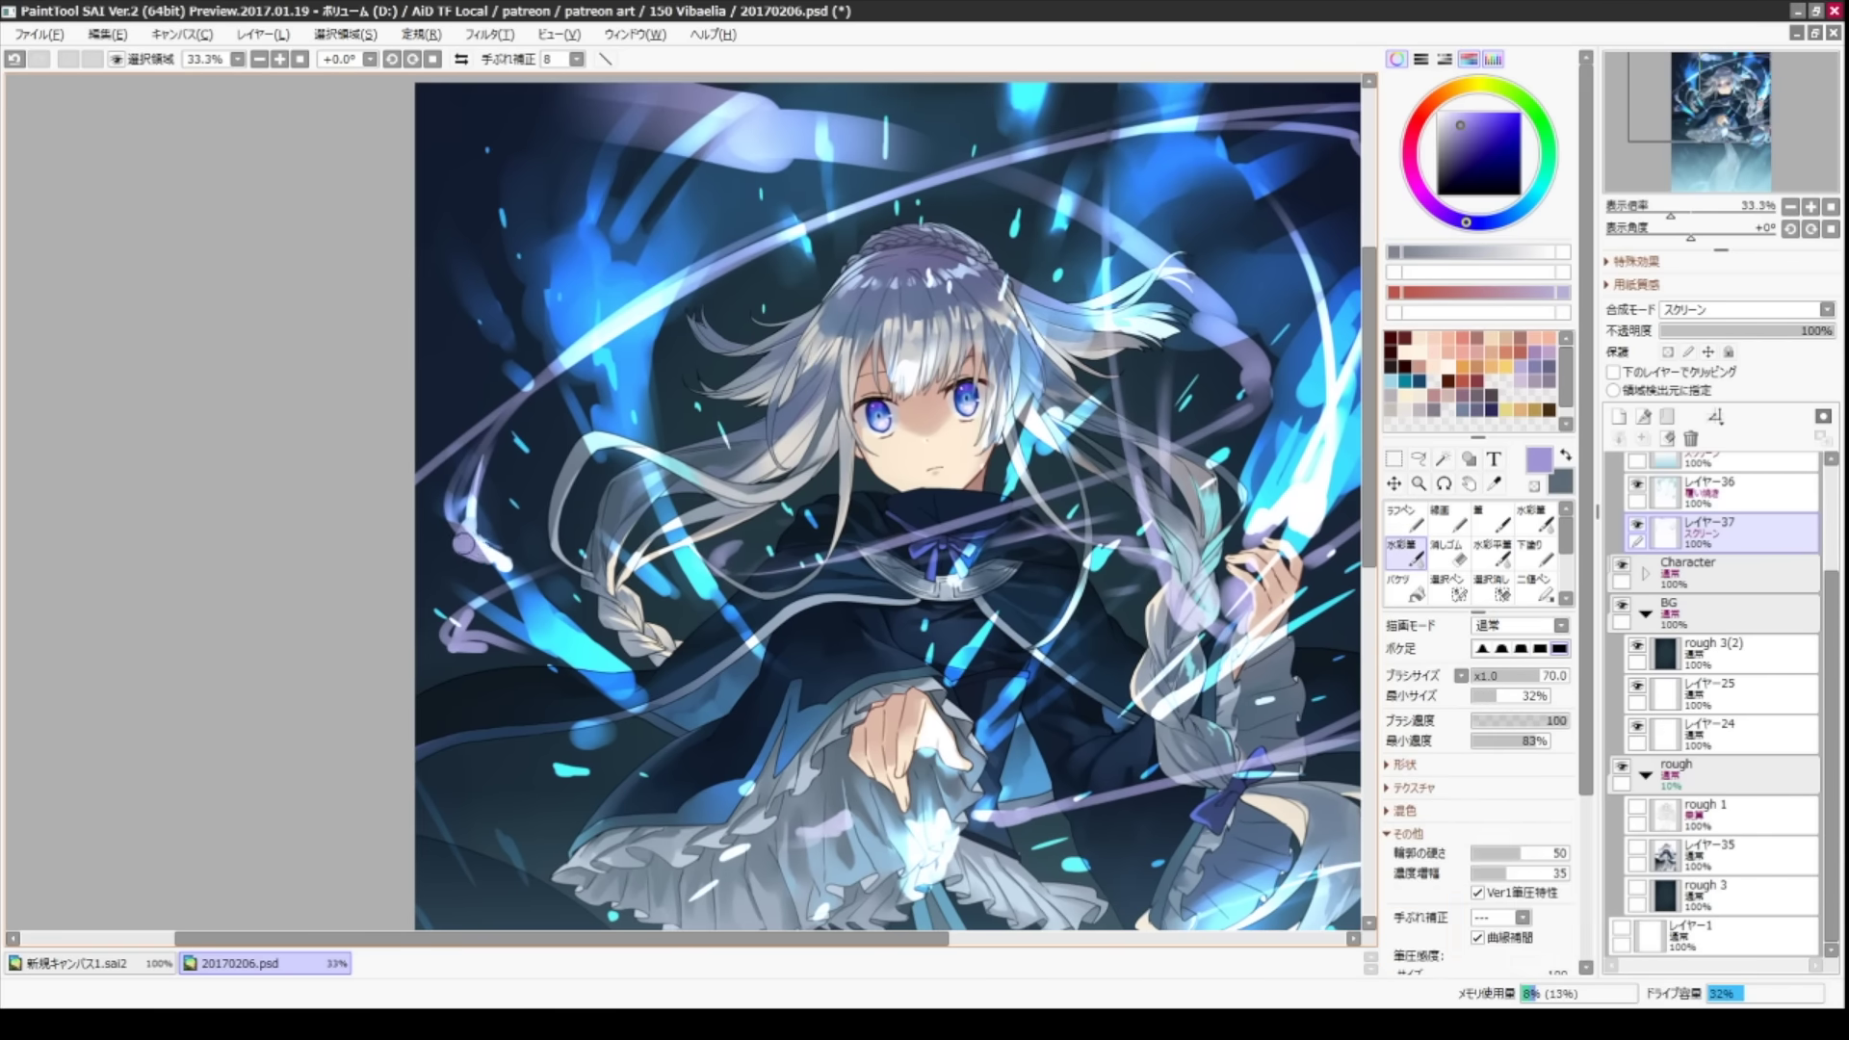
- Refine the swirling violet streaks on layer 37 with watercolor at size 25 and trim them with the eraser at size 50
{"action": "key", "text": "v"}
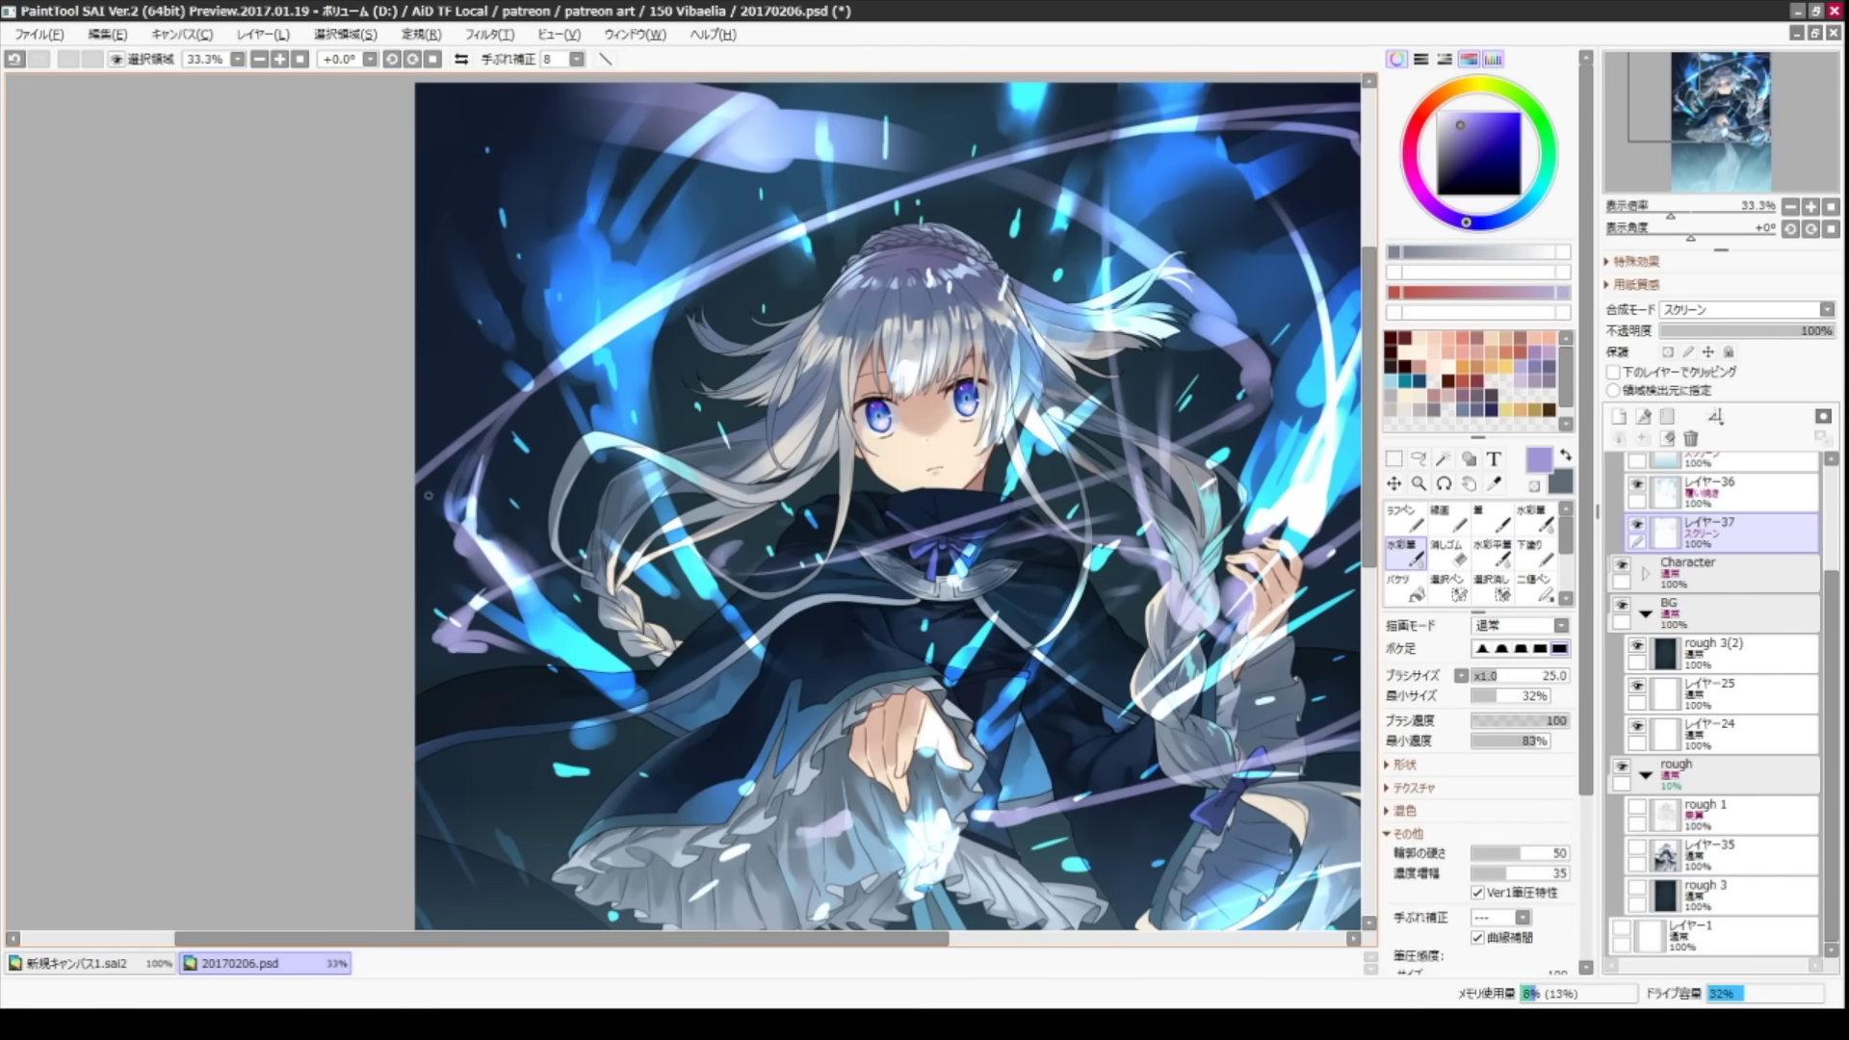
{"action": "key", "text": "e"}
{"action": "mouse_move", "coordinate": [626, 525]}
{"action": "left_mouse_down"}
{"action": "mouse_move", "coordinate": [836, 534]}
{"action": "mouse_move", "coordinate": [640, 527]}
{"action": "mouse_move", "coordinate": [477, 401]}
{"action": "left_mouse_up"}
{"action": "key", "text": "ctrl+z"}
{"action": "key", "text": "v"}
{"action": "key", "text": "bracketright"}
{"action": "key", "text": "bracketright"}
{"action": "key", "text": "bracketright"}
{"action": "key", "text": "bracketright"}
{"action": "key", "text": "bracketright"}
{"action": "key", "text": "bracketright"}
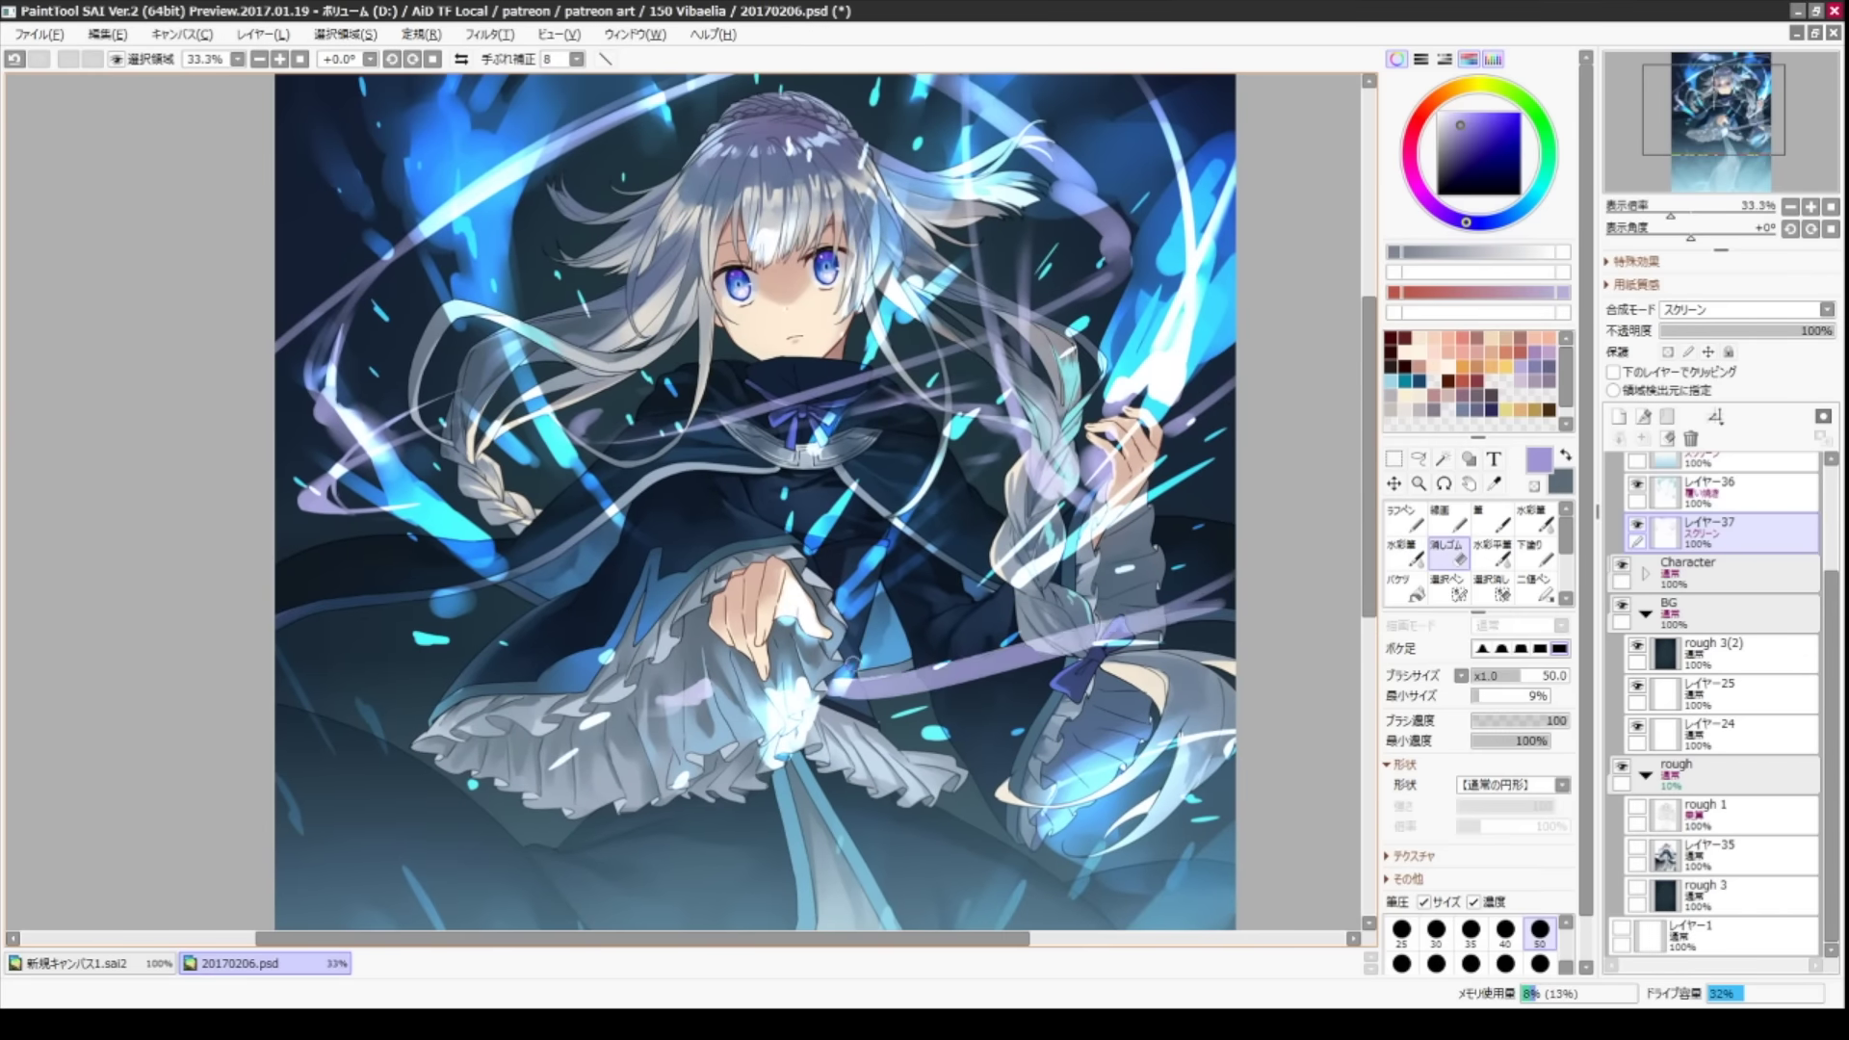
- Reshape the violet band across the upper background on layer 37 using the eraser and watercolor at size 80, and soft watercolor at size 100
{"action": "mouse_move", "coordinate": [1250, 598]}
{"action": "left_mouse_down"}
{"action": "mouse_move", "coordinate": [1185, 814]}
{"action": "mouse_move", "coordinate": [1136, 674]}
{"action": "mouse_move", "coordinate": [847, 655]}
{"action": "left_mouse_up"}
{"action": "key", "text": "b"}
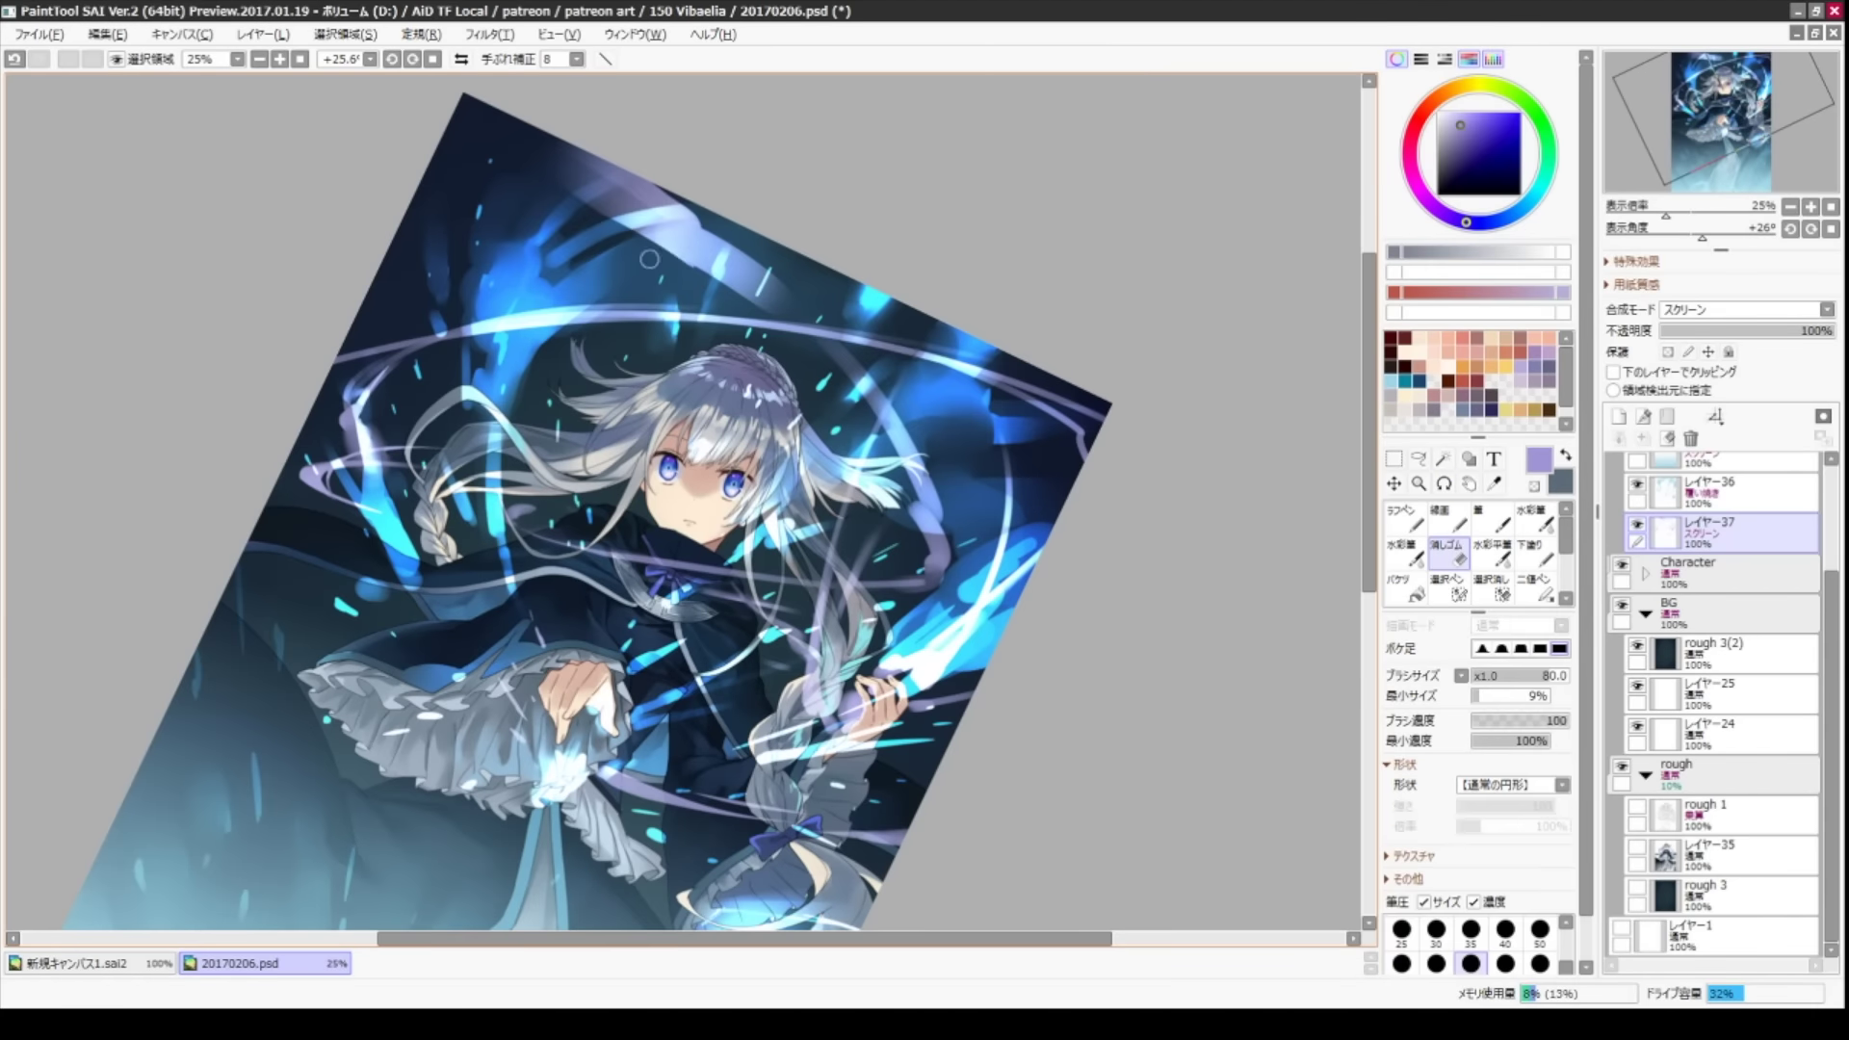
{"action": "key", "text": "v"}
{"action": "key", "text": "bracketright"}
{"action": "key", "text": "bracketright"}
{"action": "key", "text": "bracketright"}
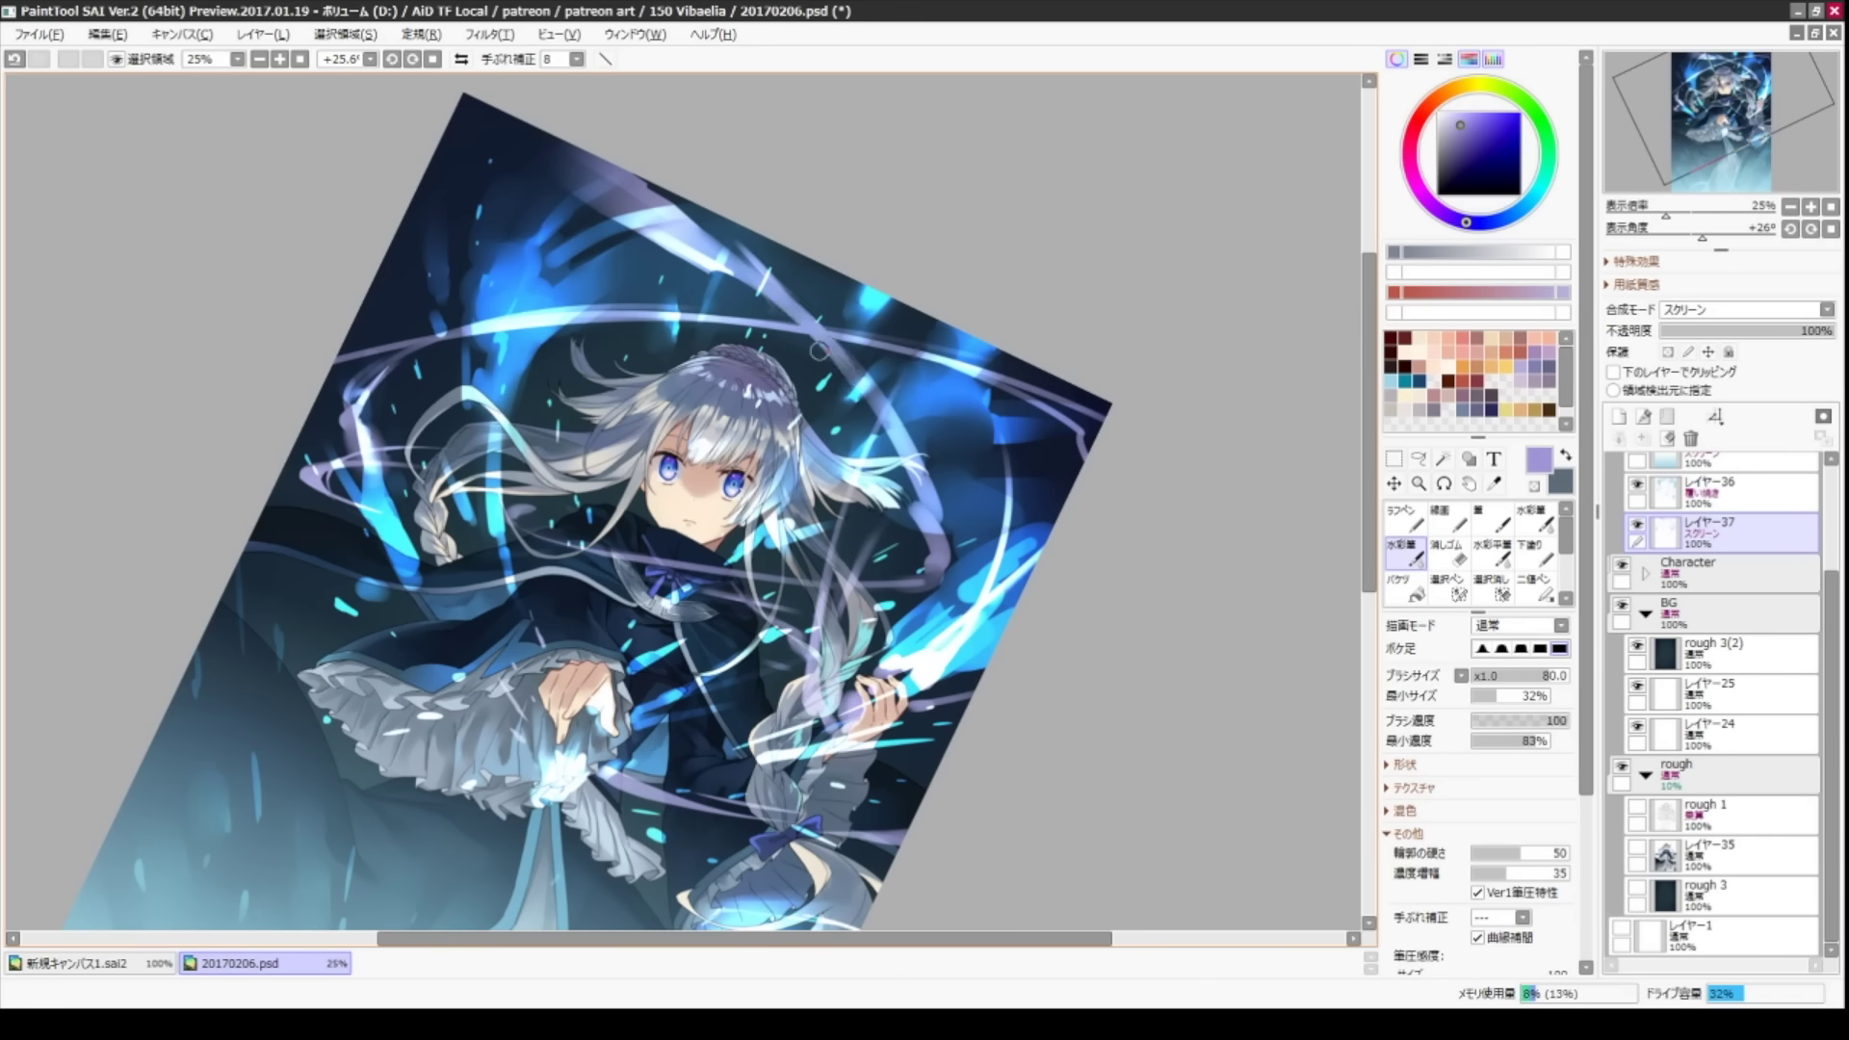
{"action": "key", "text": "e"}
{"action": "key", "text": "v"}
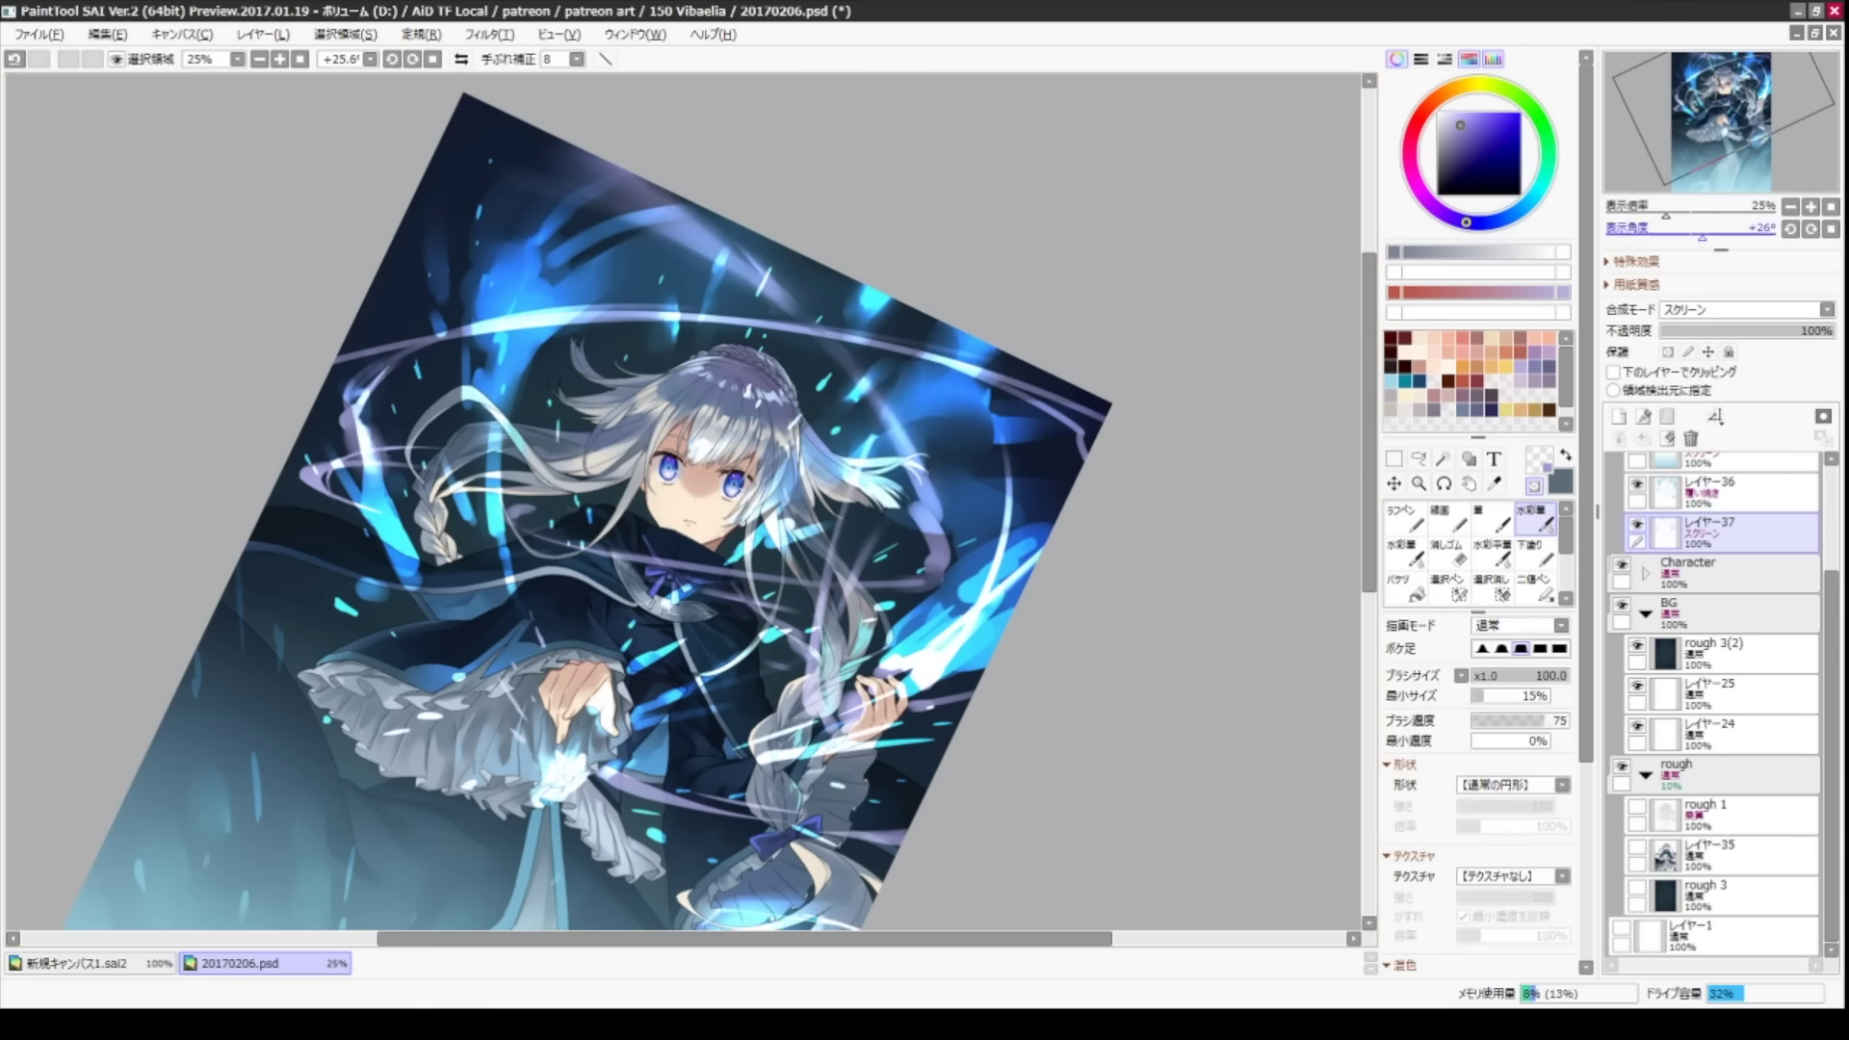
- Add violet strokes to the swirl around the girl on layer 37 using watercolor at size 30 and soft watercolor at size 100
{"action": "key", "text": "Home"}
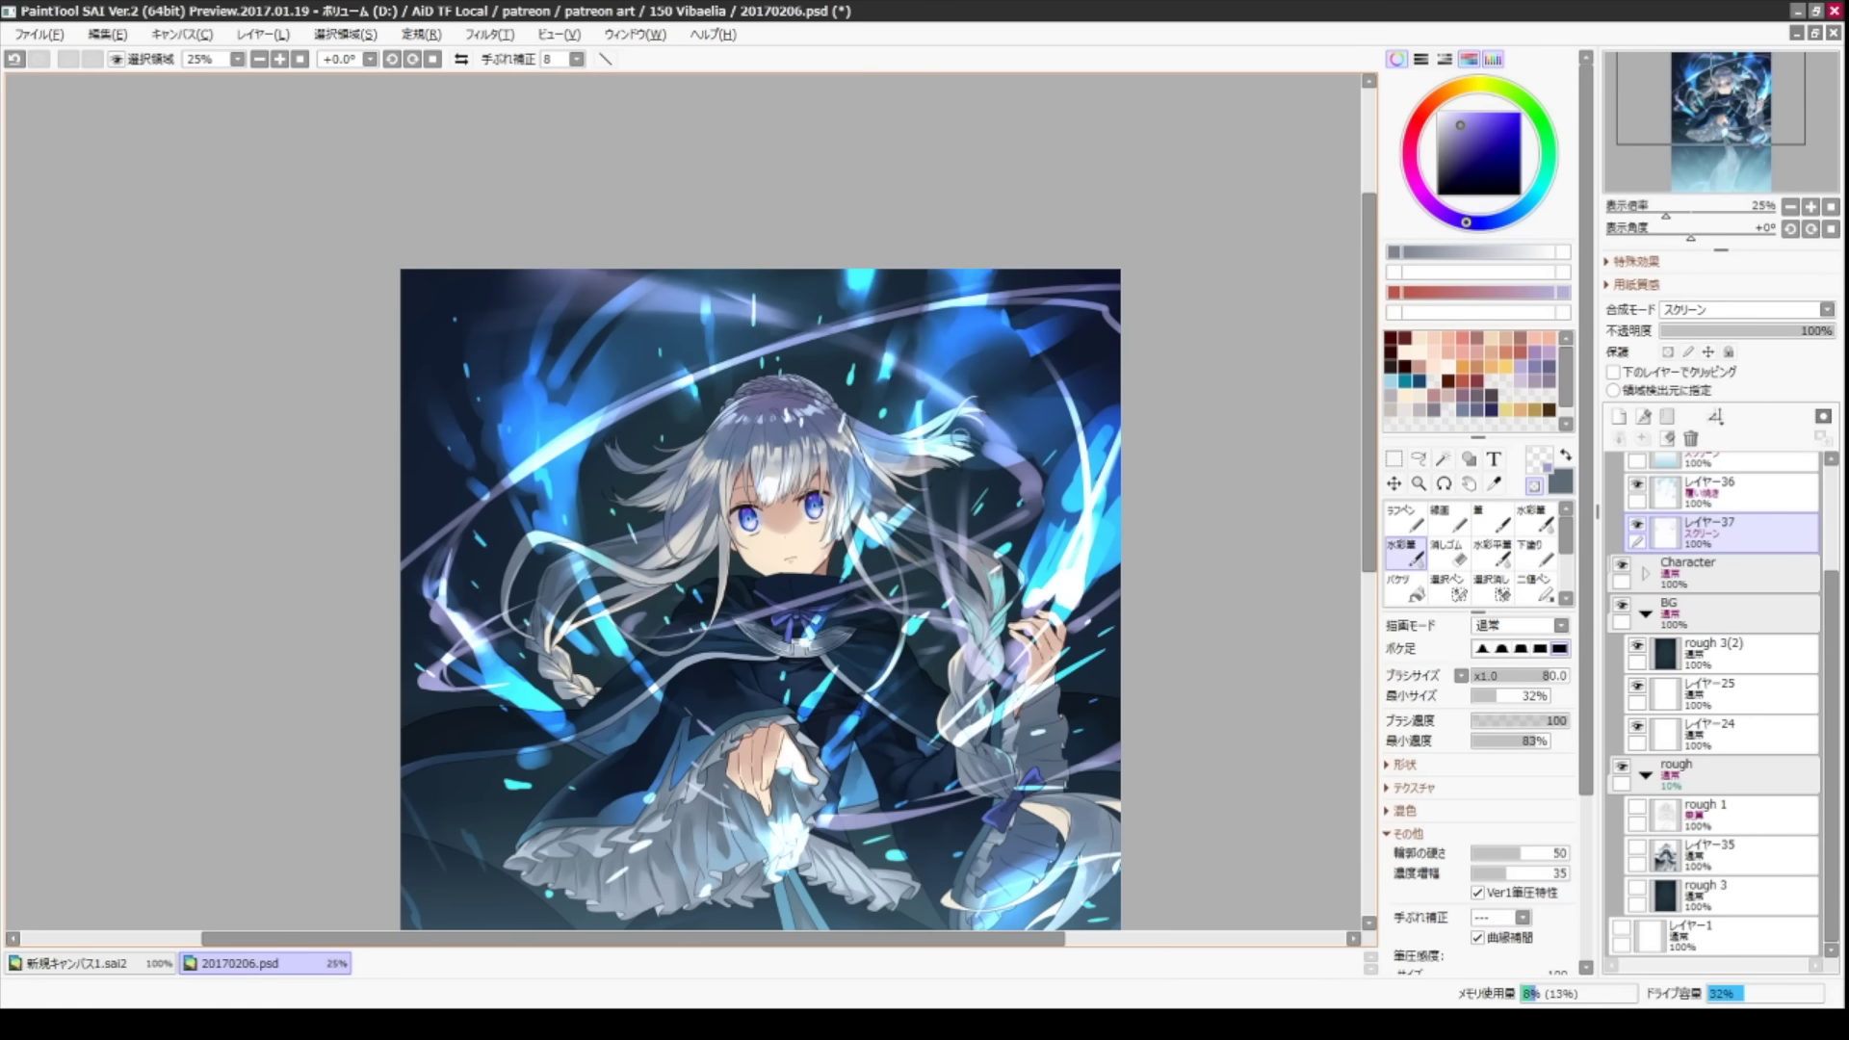
{"action": "left_click", "coordinate": [963, 438], "text": "alt"}
{"action": "key", "text": "v"}
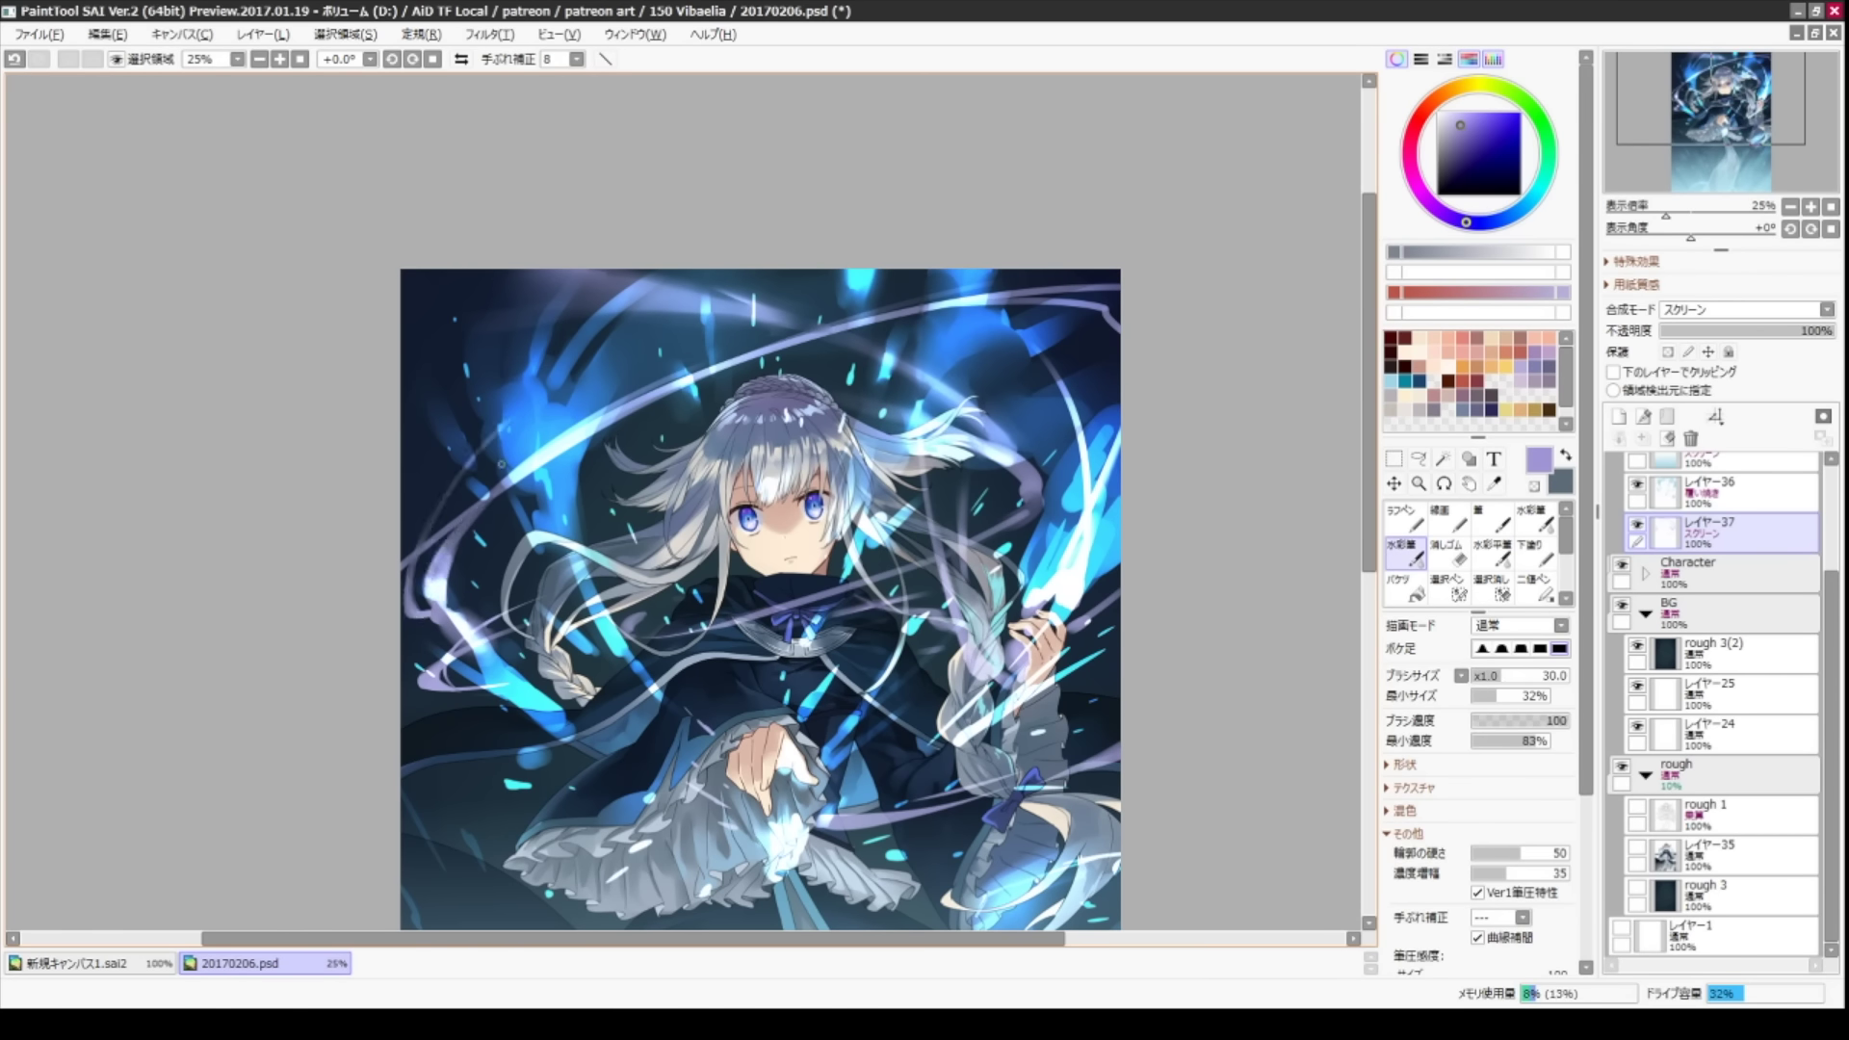
{"action": "key", "text": "b"}
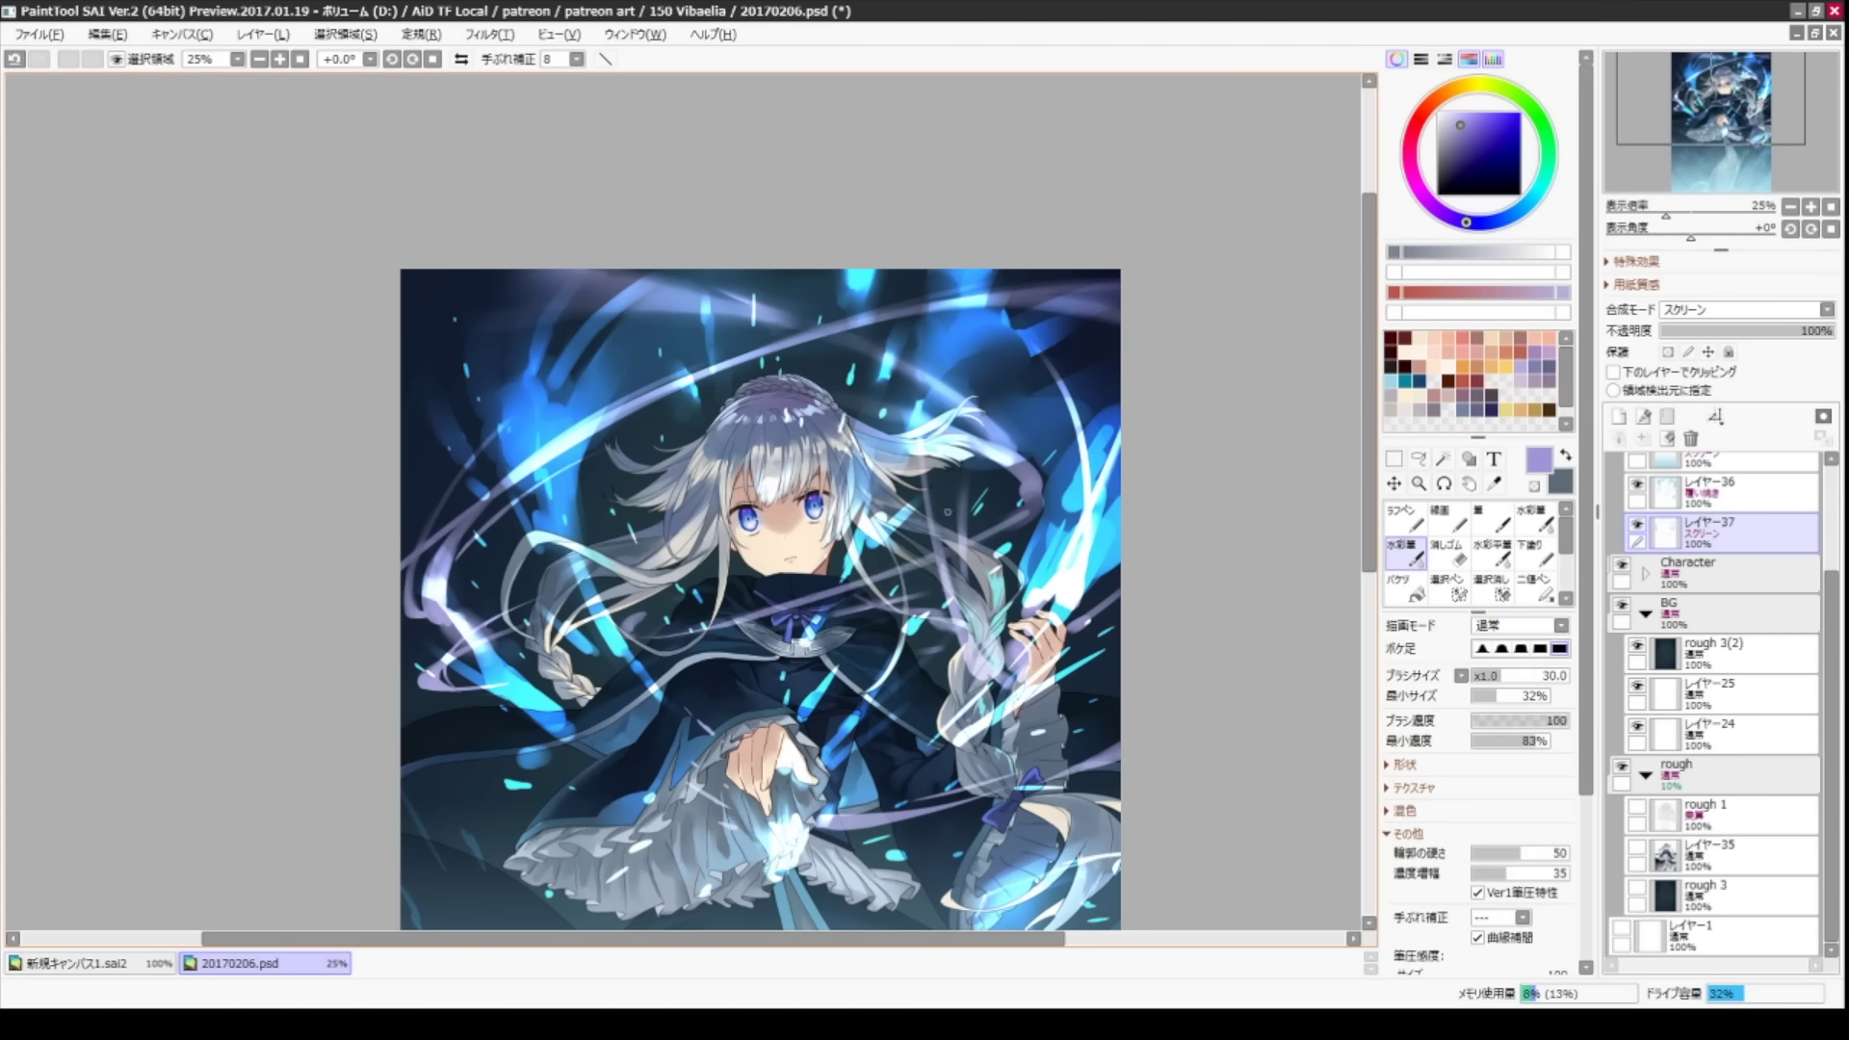
{"action": "mouse_move", "coordinate": [1023, 501]}
{"action": "left_mouse_down"}
{"action": "mouse_move", "coordinate": [1016, 459]}
{"action": "mouse_move", "coordinate": [1038, 492]}
{"action": "left_mouse_up"}
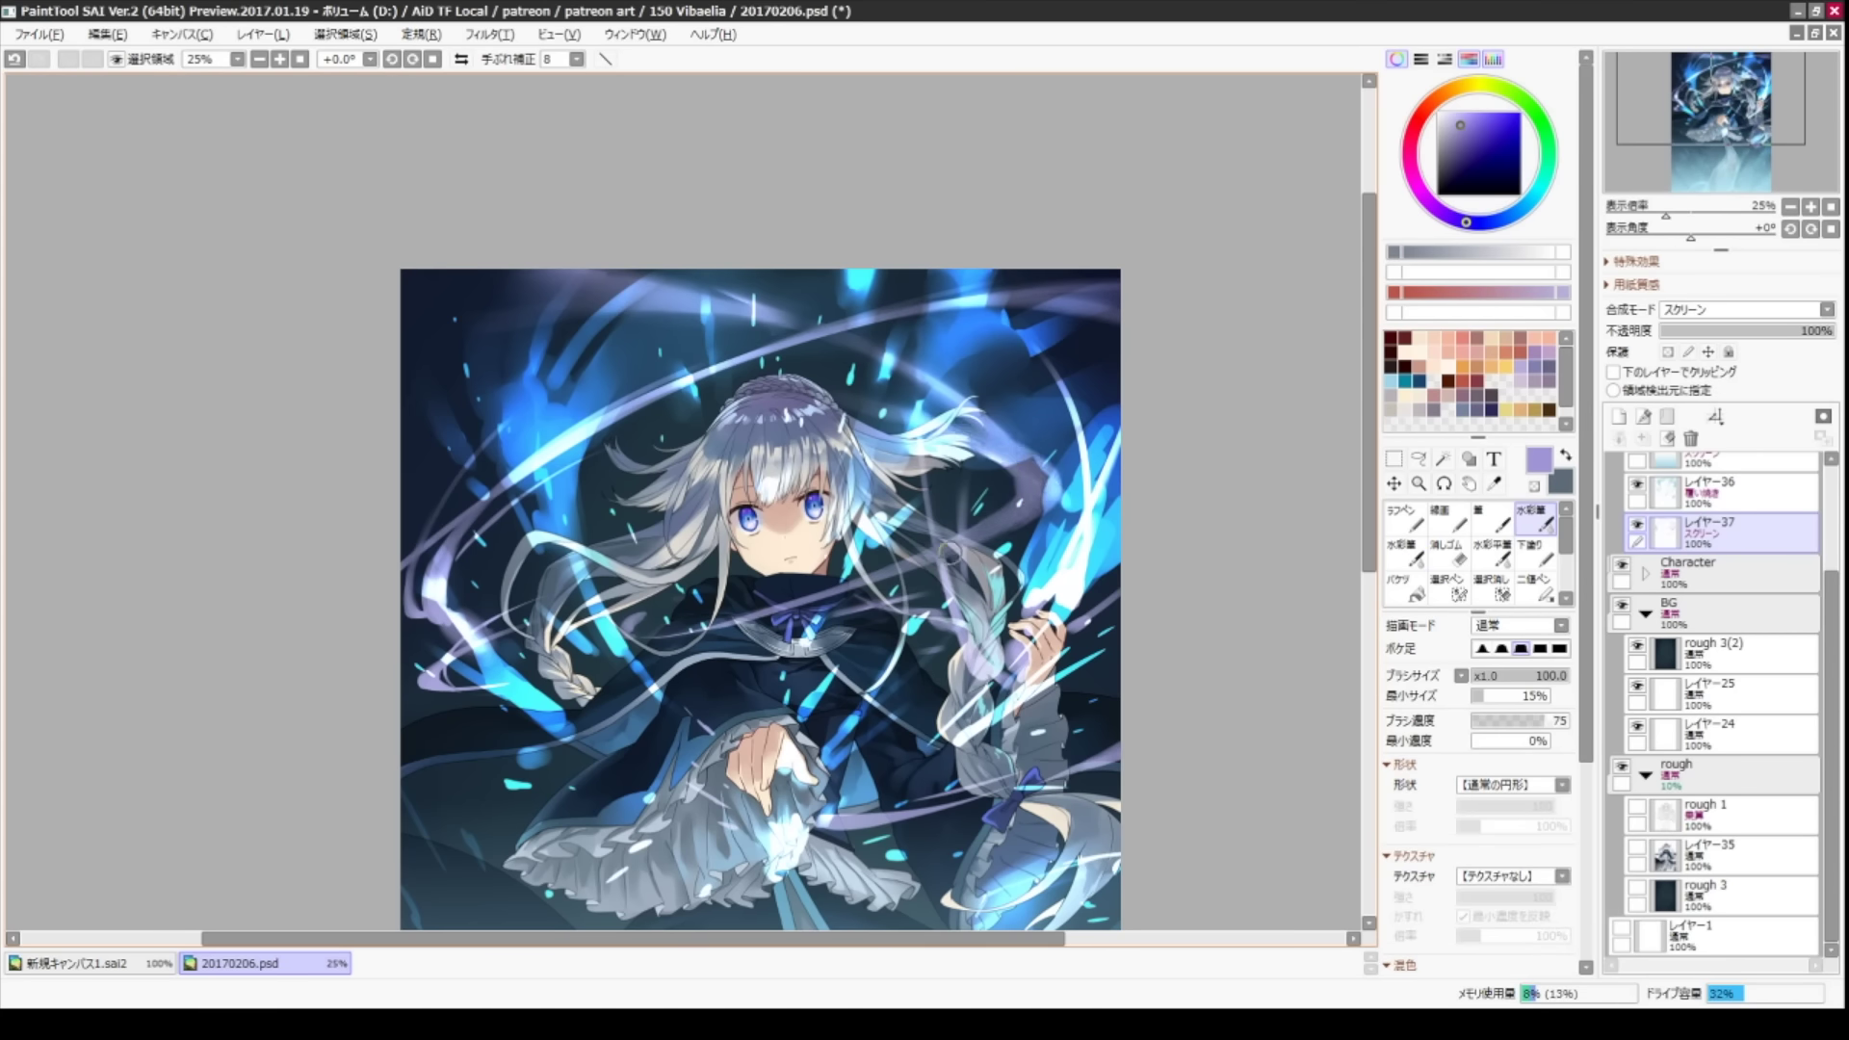
- Soften the violet swirl on layer 37 with soft watercolor at size 50 and transparent watercolor at size 60
{"action": "left_click_drag", "start_coordinate": [1271, 656], "coordinate": [1309, 612]}
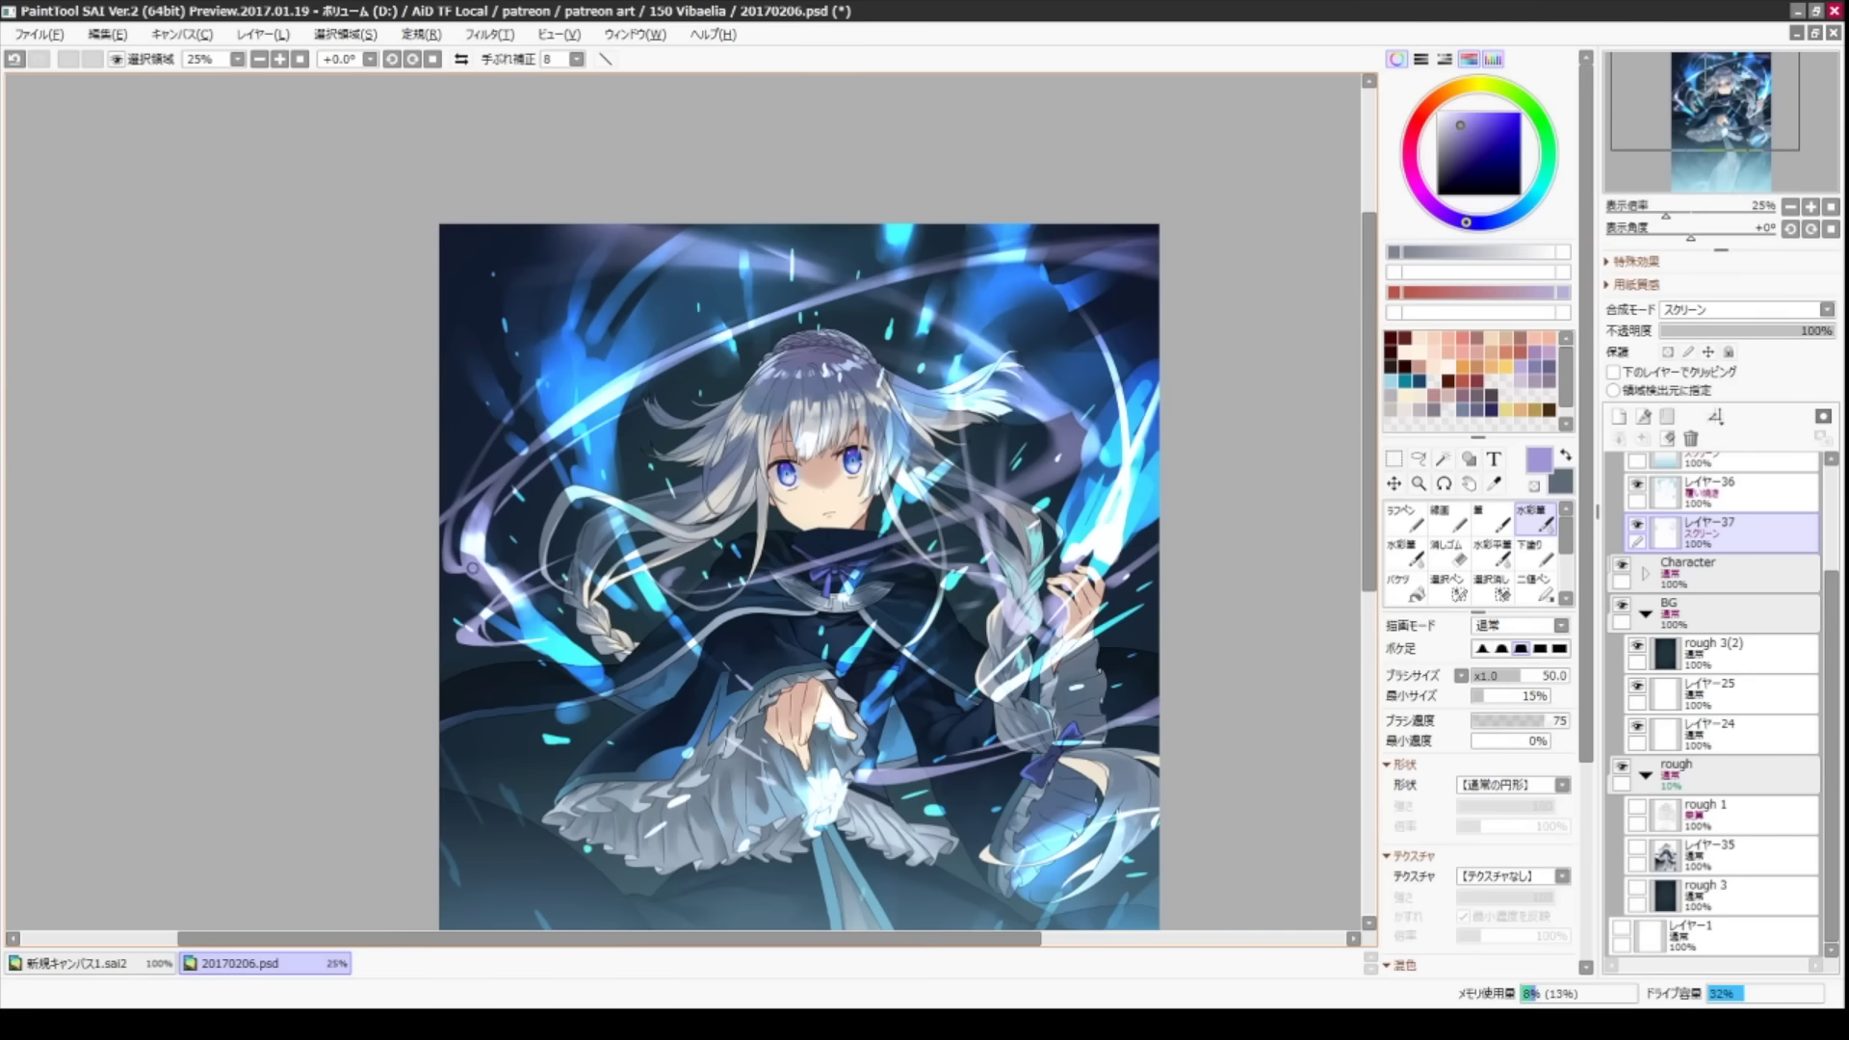
{"action": "key", "text": "b"}
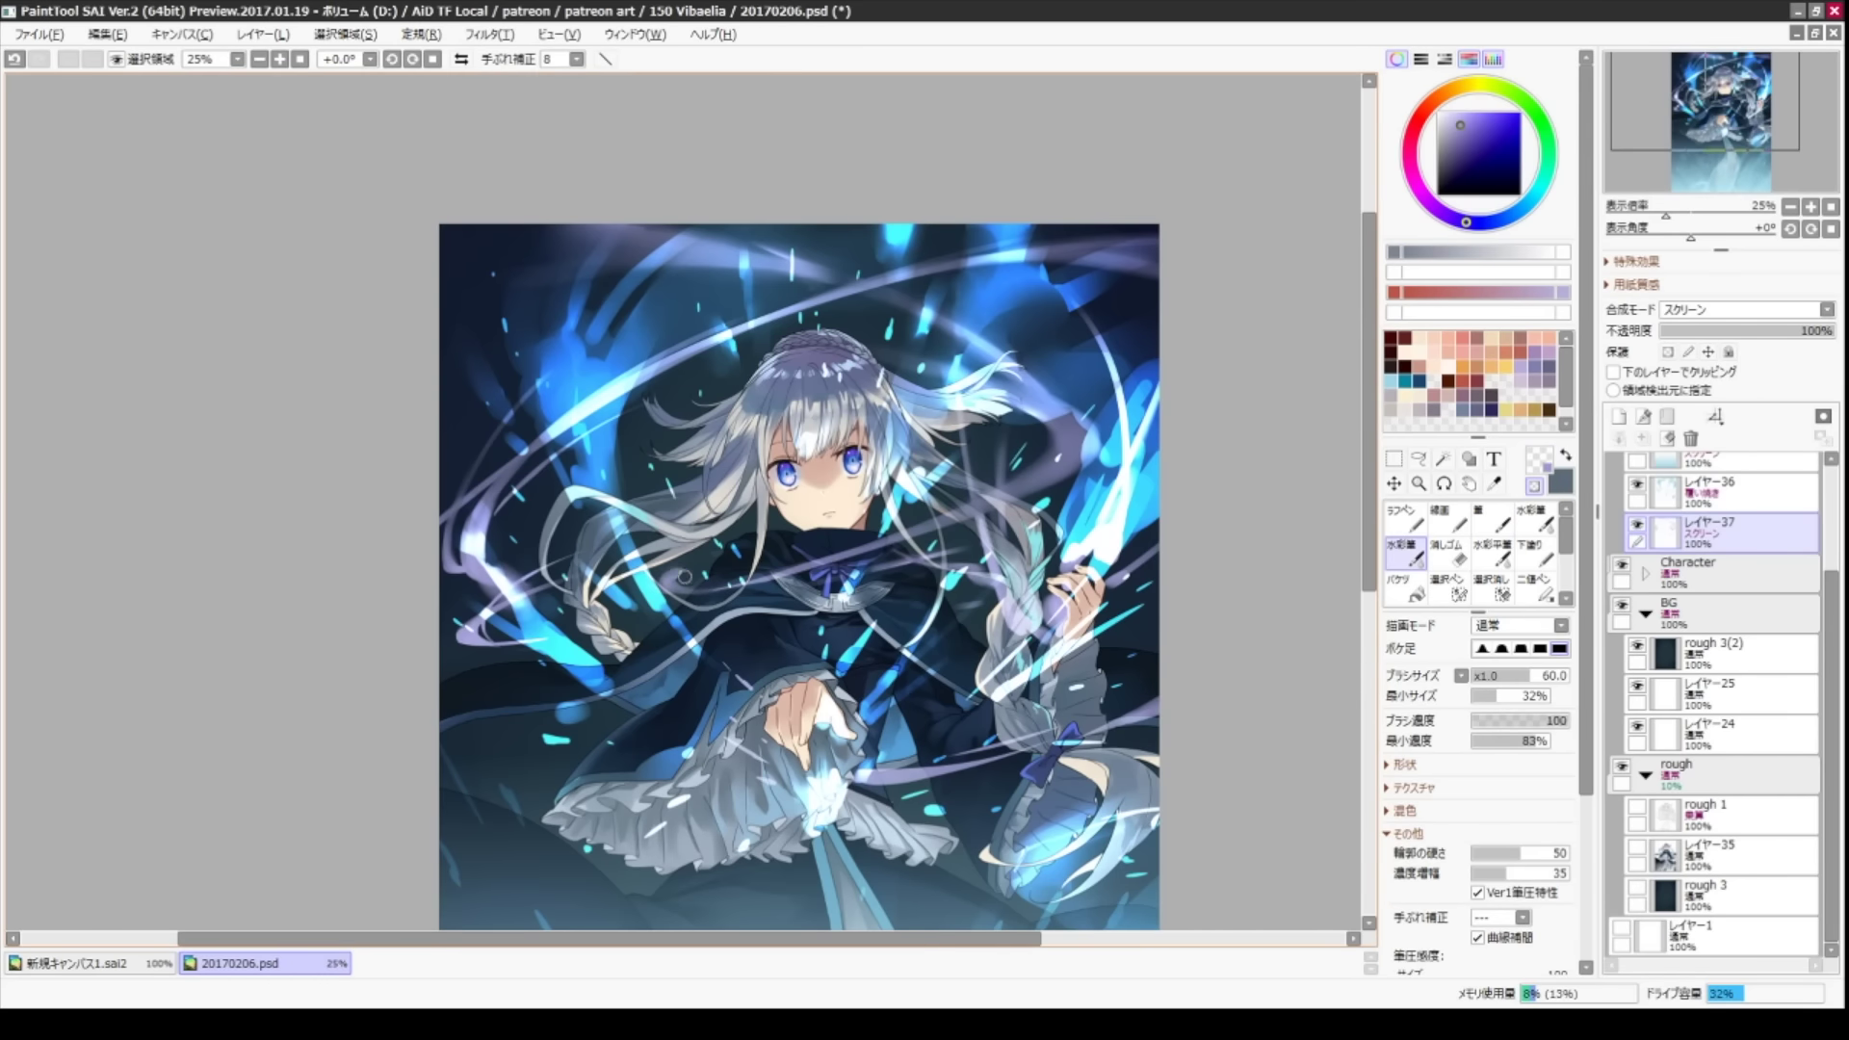
{"action": "left_click_drag", "start_coordinate": [1145, 698], "coordinate": [1190, 639]}
- Switch layer 36 to Normal blending and paint its magic flames light blue using watercolor at sizes 35 and 80
{"action": "left_click_drag", "start_coordinate": [1234, 465], "coordinate": [1201, 435]}
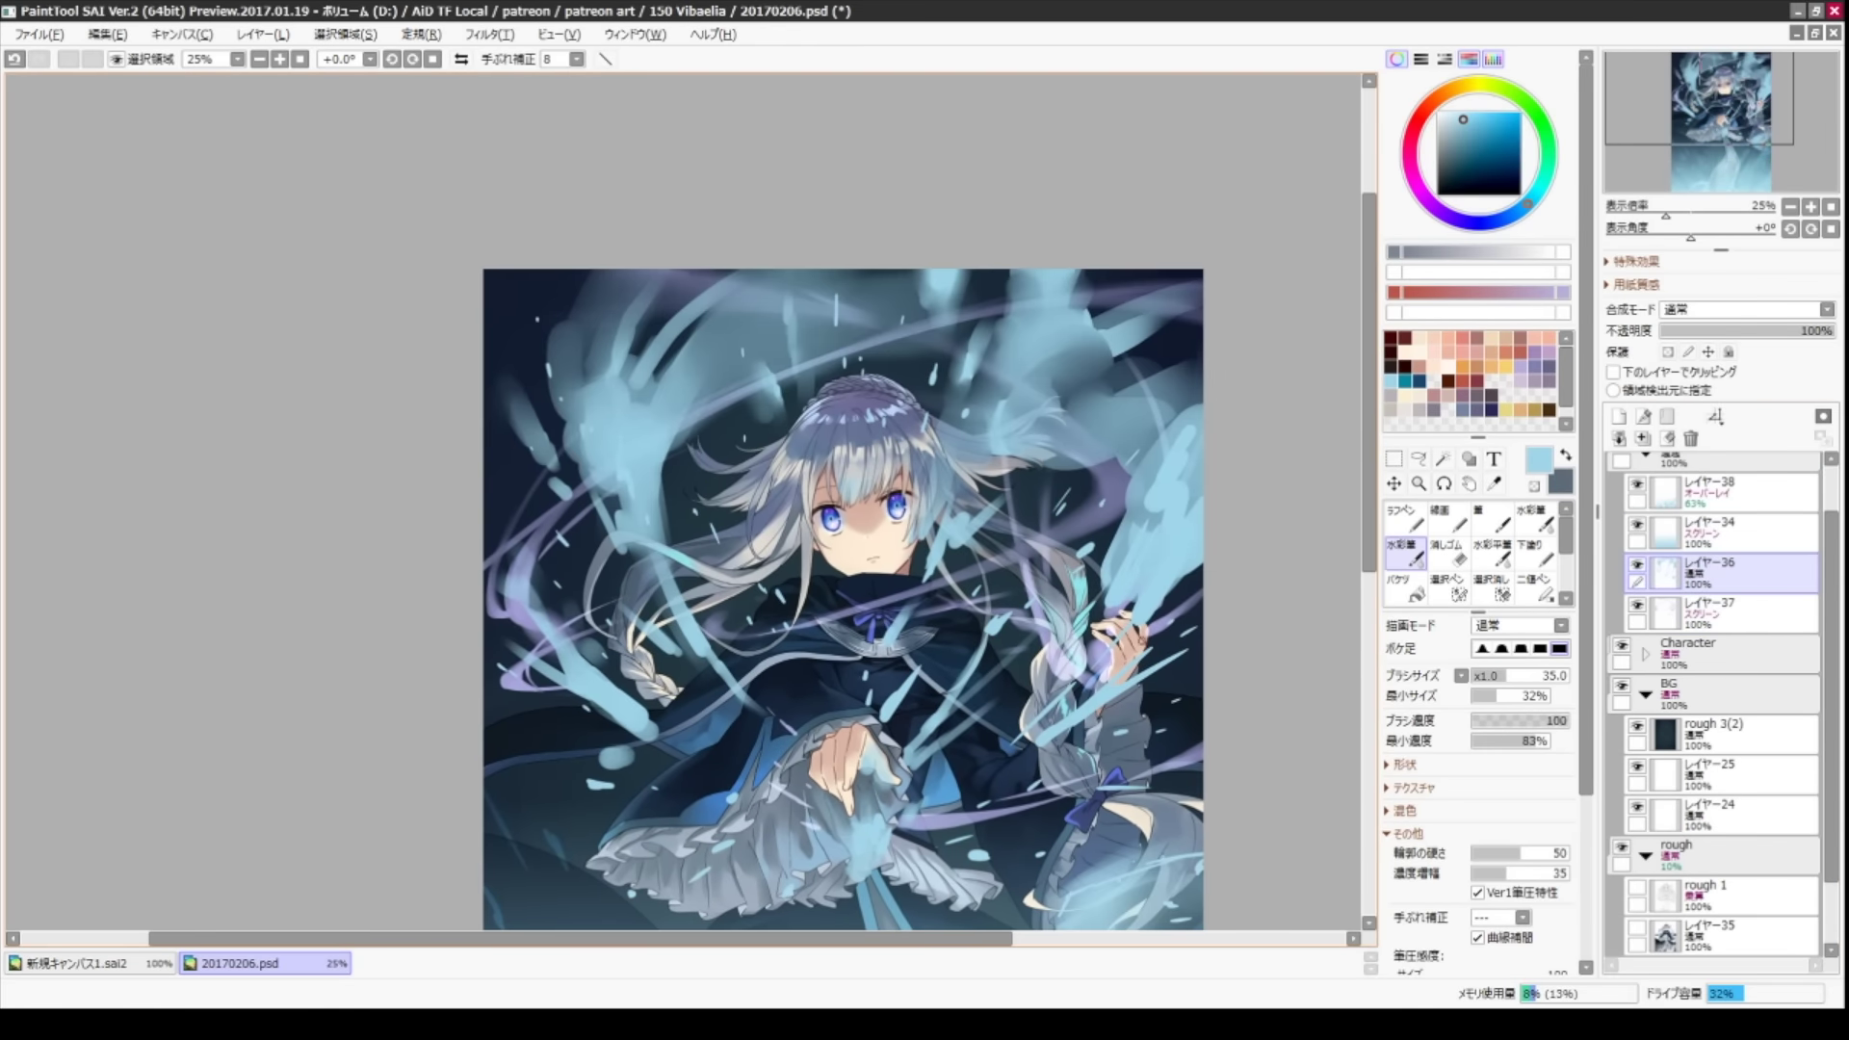
{"action": "key", "text": "b"}
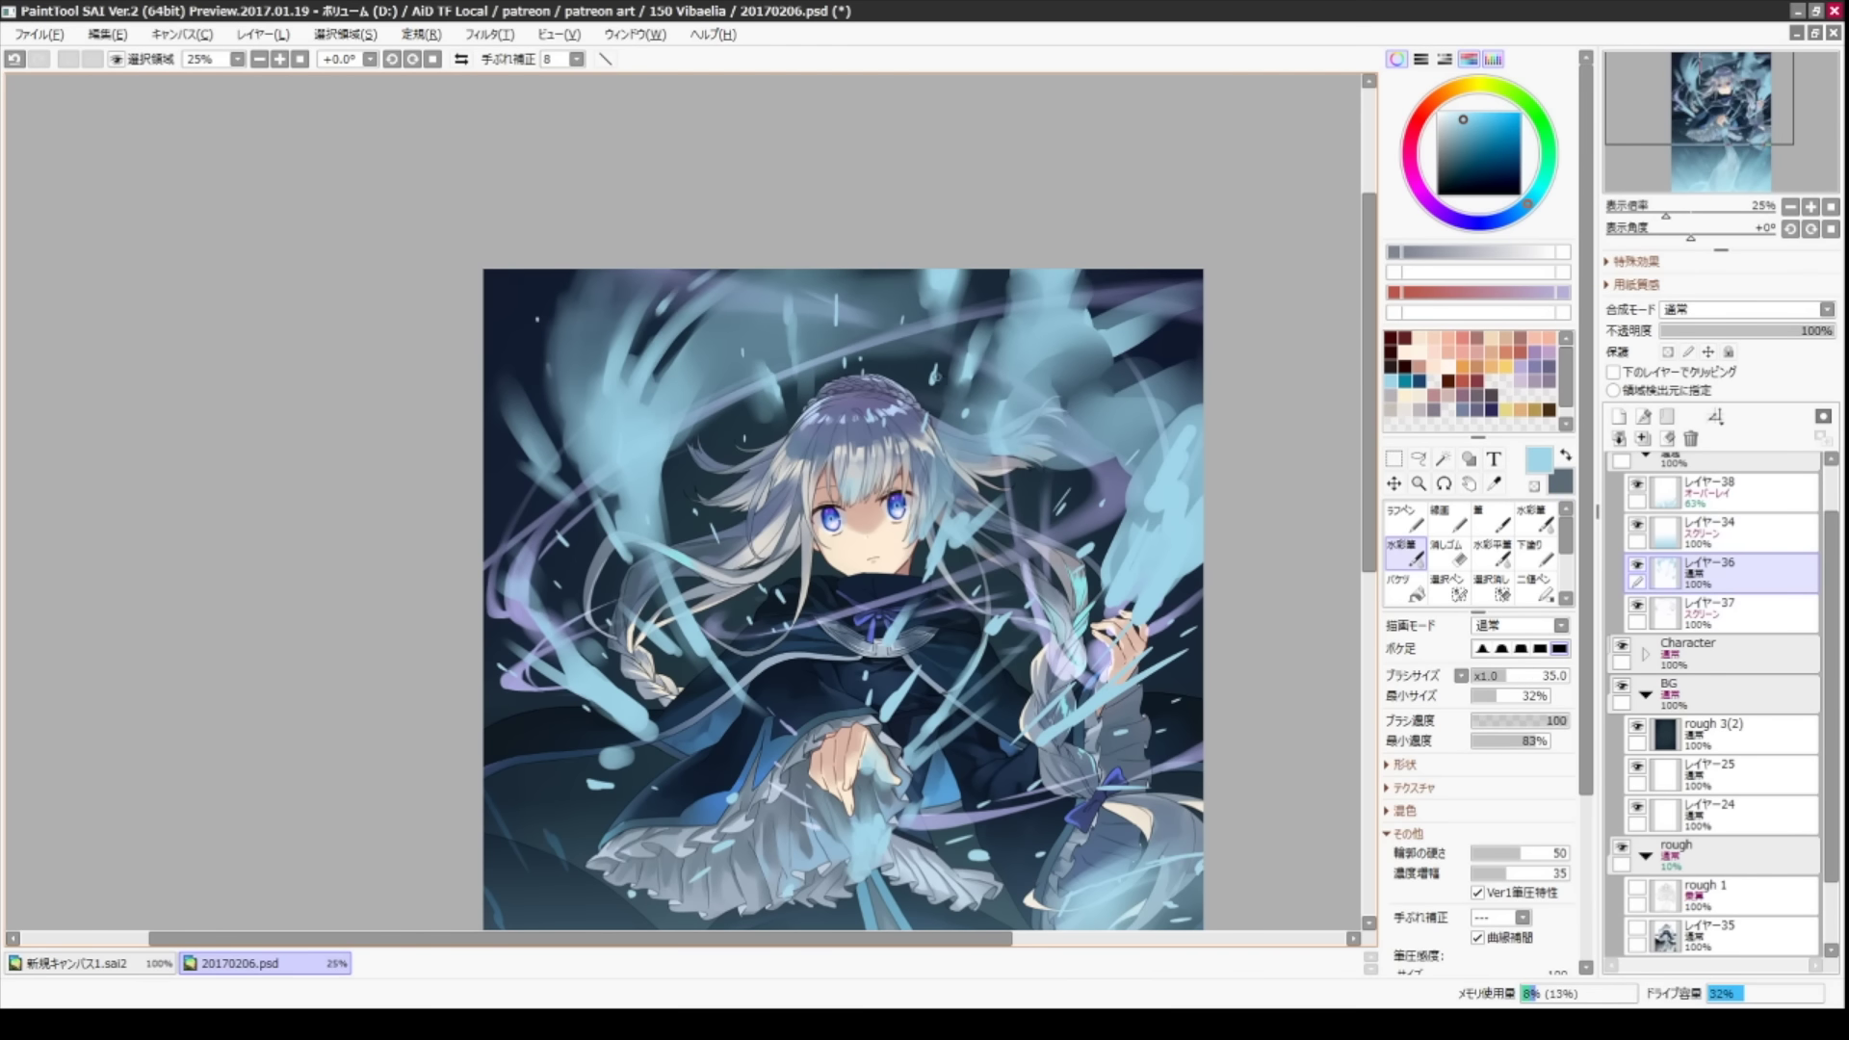
{"action": "key", "text": "e"}
{"action": "key", "text": "b"}
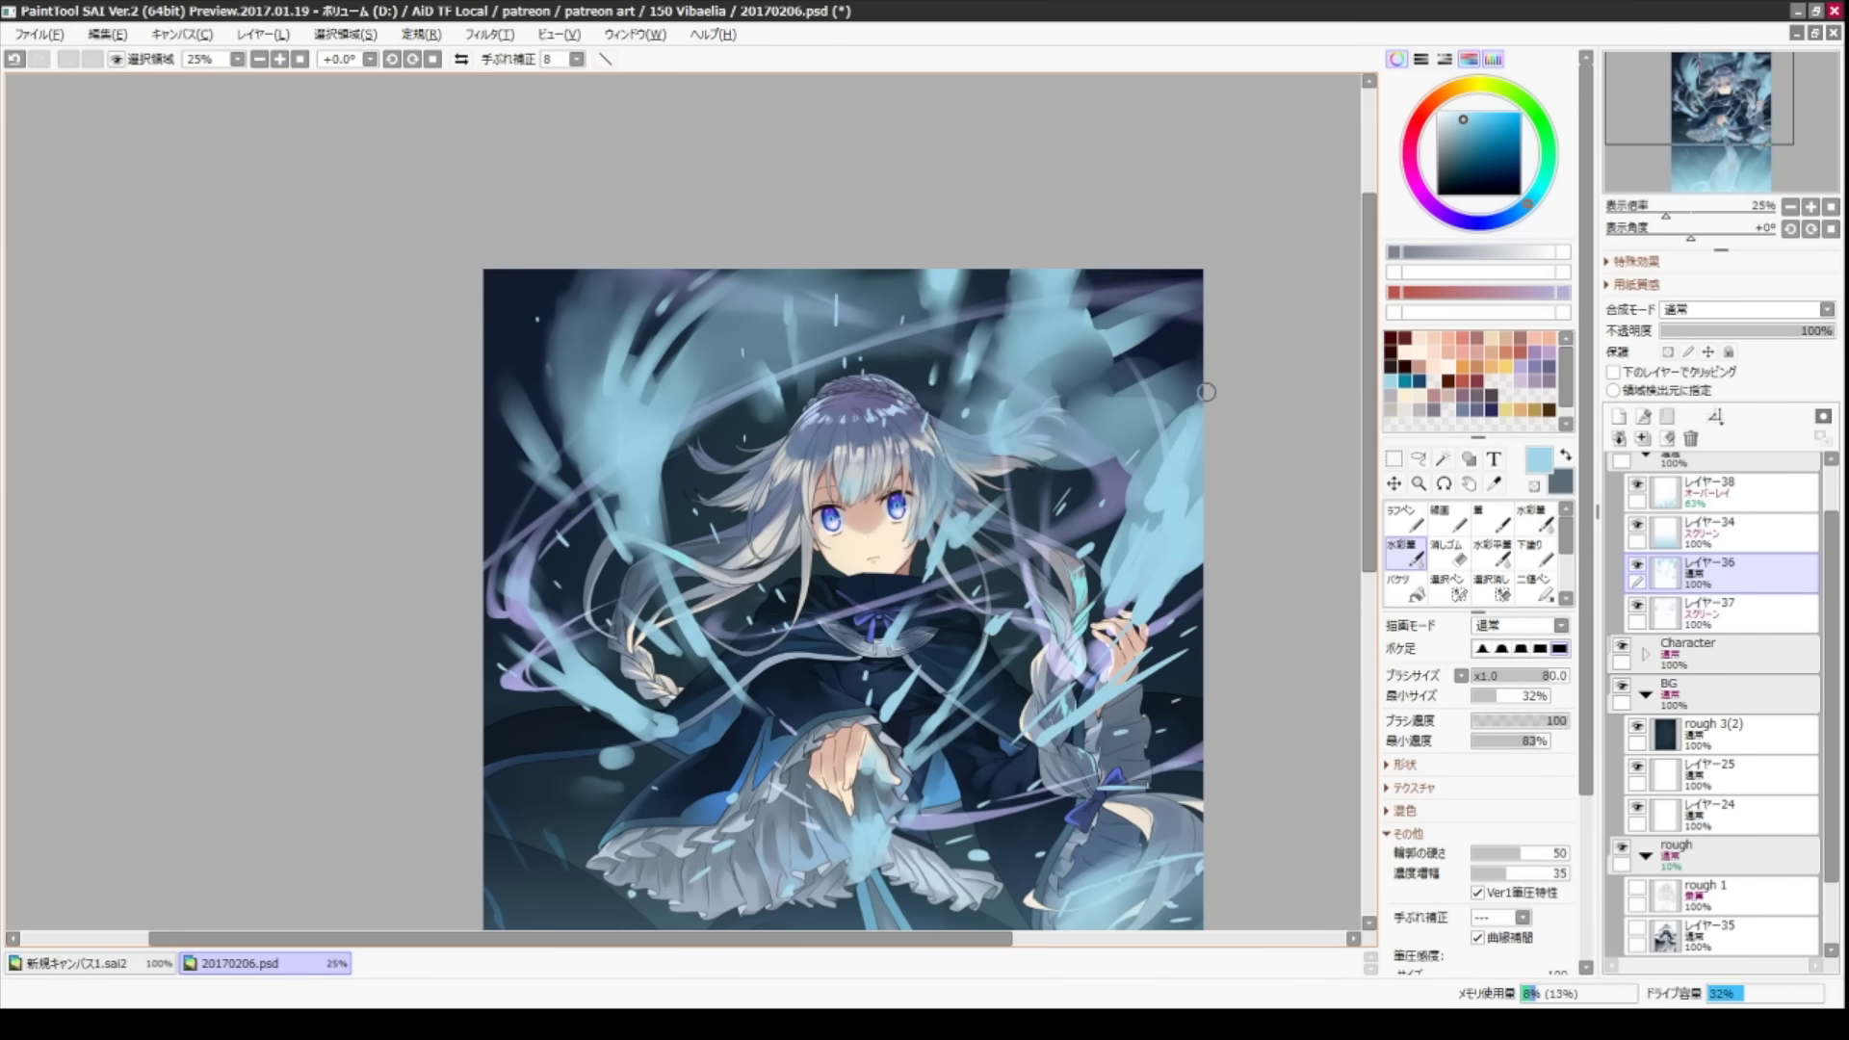
- Add light-blue wisps to the magic flames on layer 36 using the pen at size 20
{"action": "key", "text": "n"}
{"action": "key", "text": "bracketleft"}
{"action": "key", "text": "bracketleft"}
{"action": "key", "text": "bracketleft"}
{"action": "key", "text": "bracketleft"}
{"action": "key", "text": "bracketleft"}
{"action": "key", "text": "bracketleft"}
{"action": "key", "text": "bracketleft"}
{"action": "key", "text": "bracketleft"}
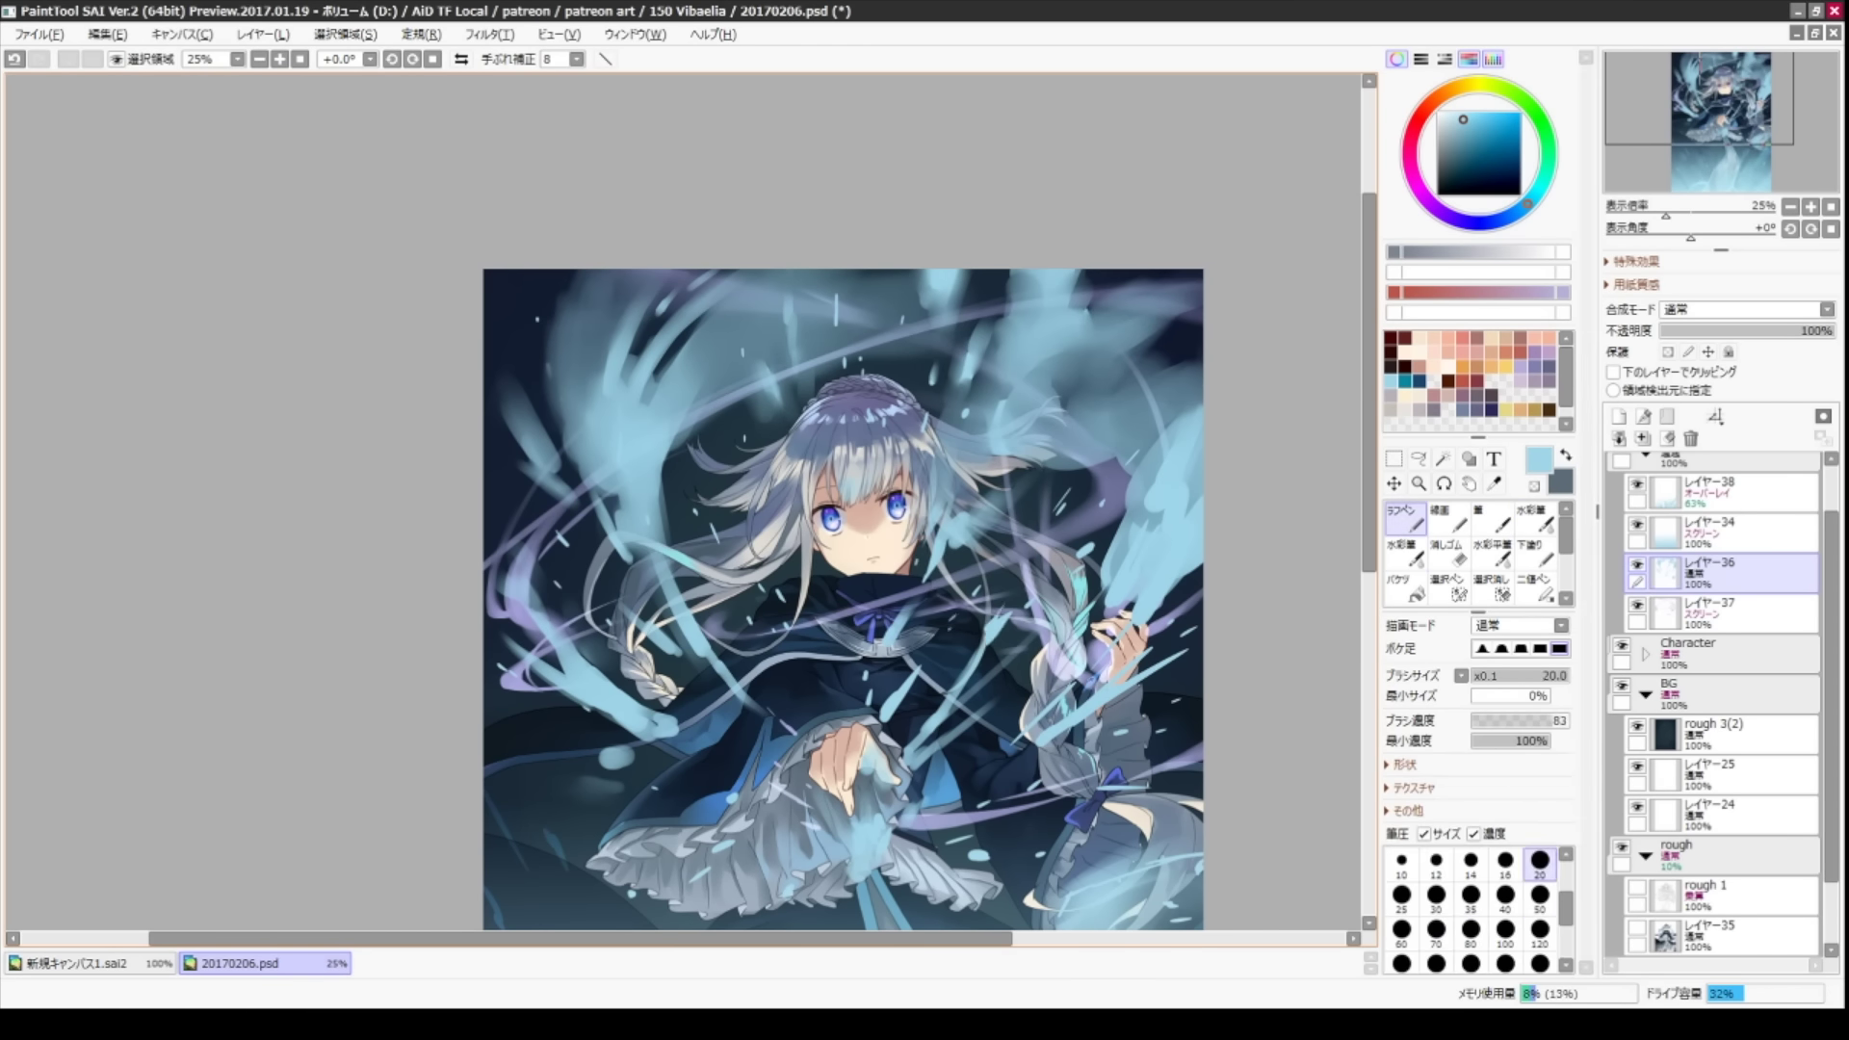
- Blend the light-blue flames on layer 36 with soft watercolor at sizes 250 and 60 and watercolor at size 25
{"action": "key", "text": "b"}
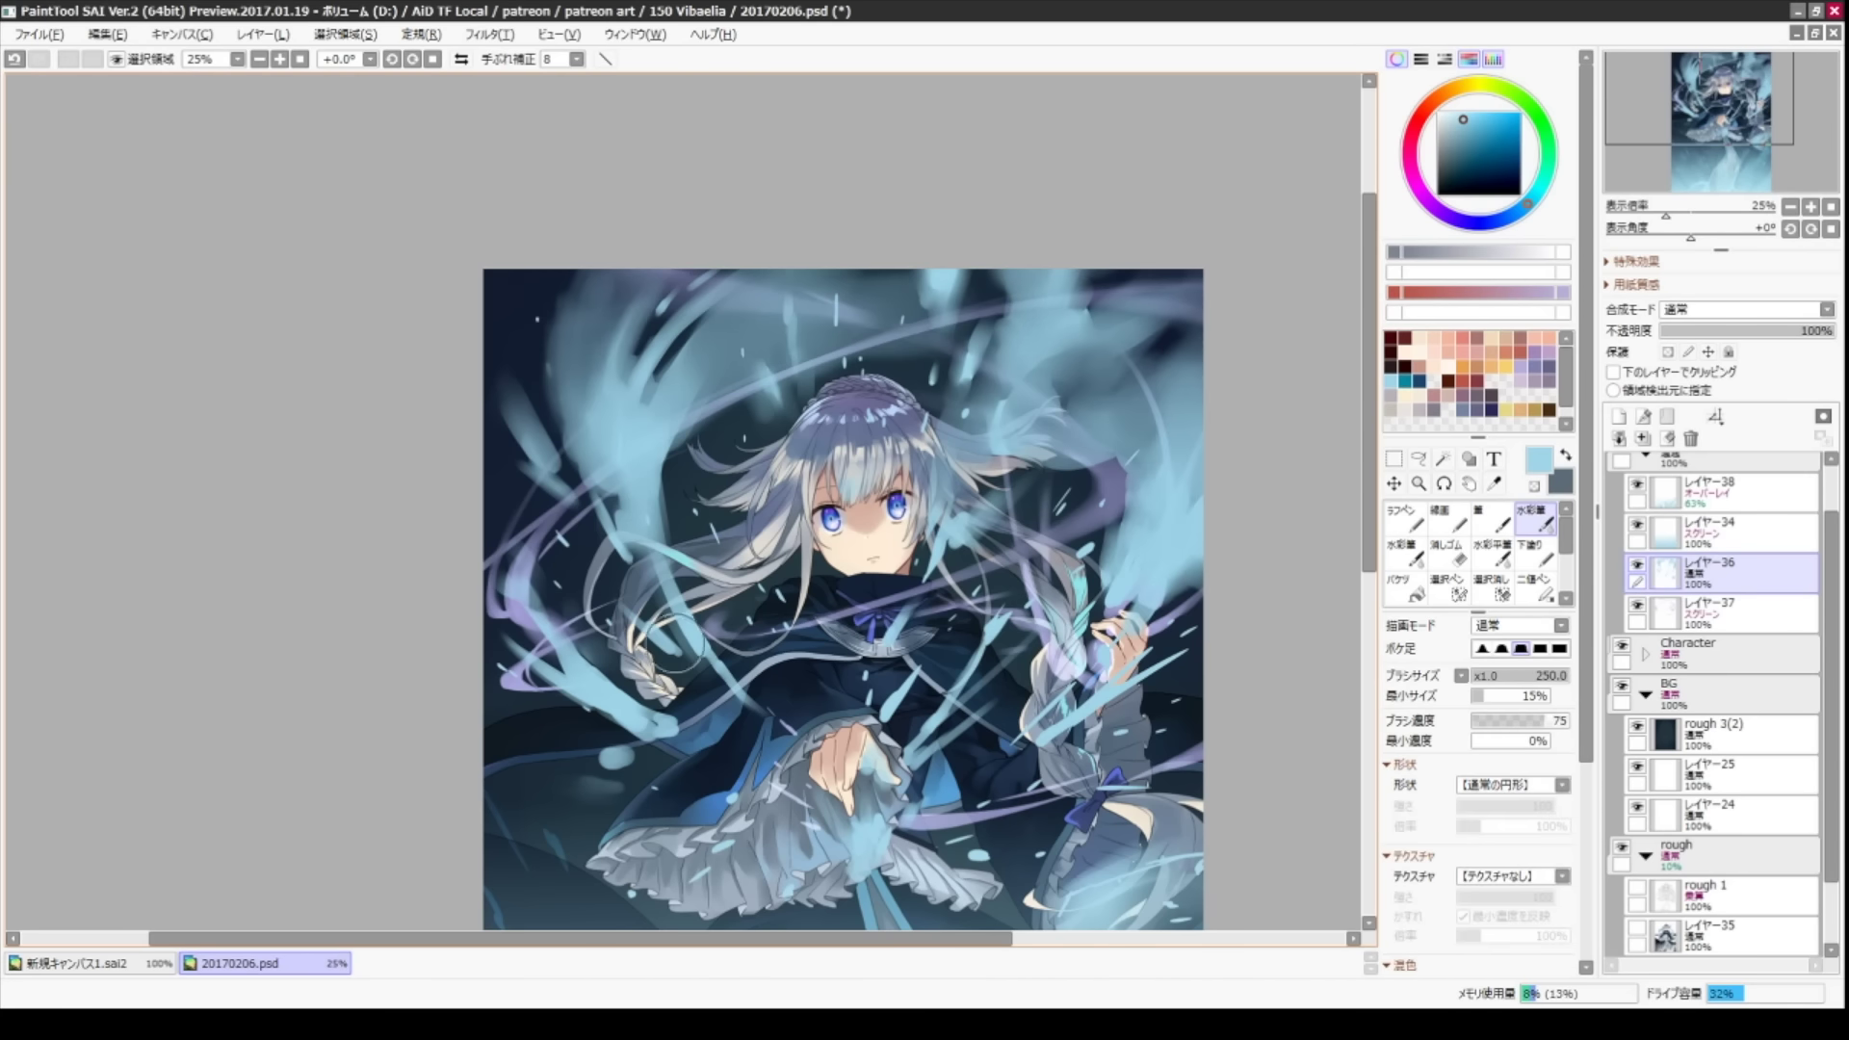
{"action": "key", "text": "bracketright"}
{"action": "key", "text": "bracketright"}
{"action": "key", "text": "bracketright"}
{"action": "key", "text": "b"}
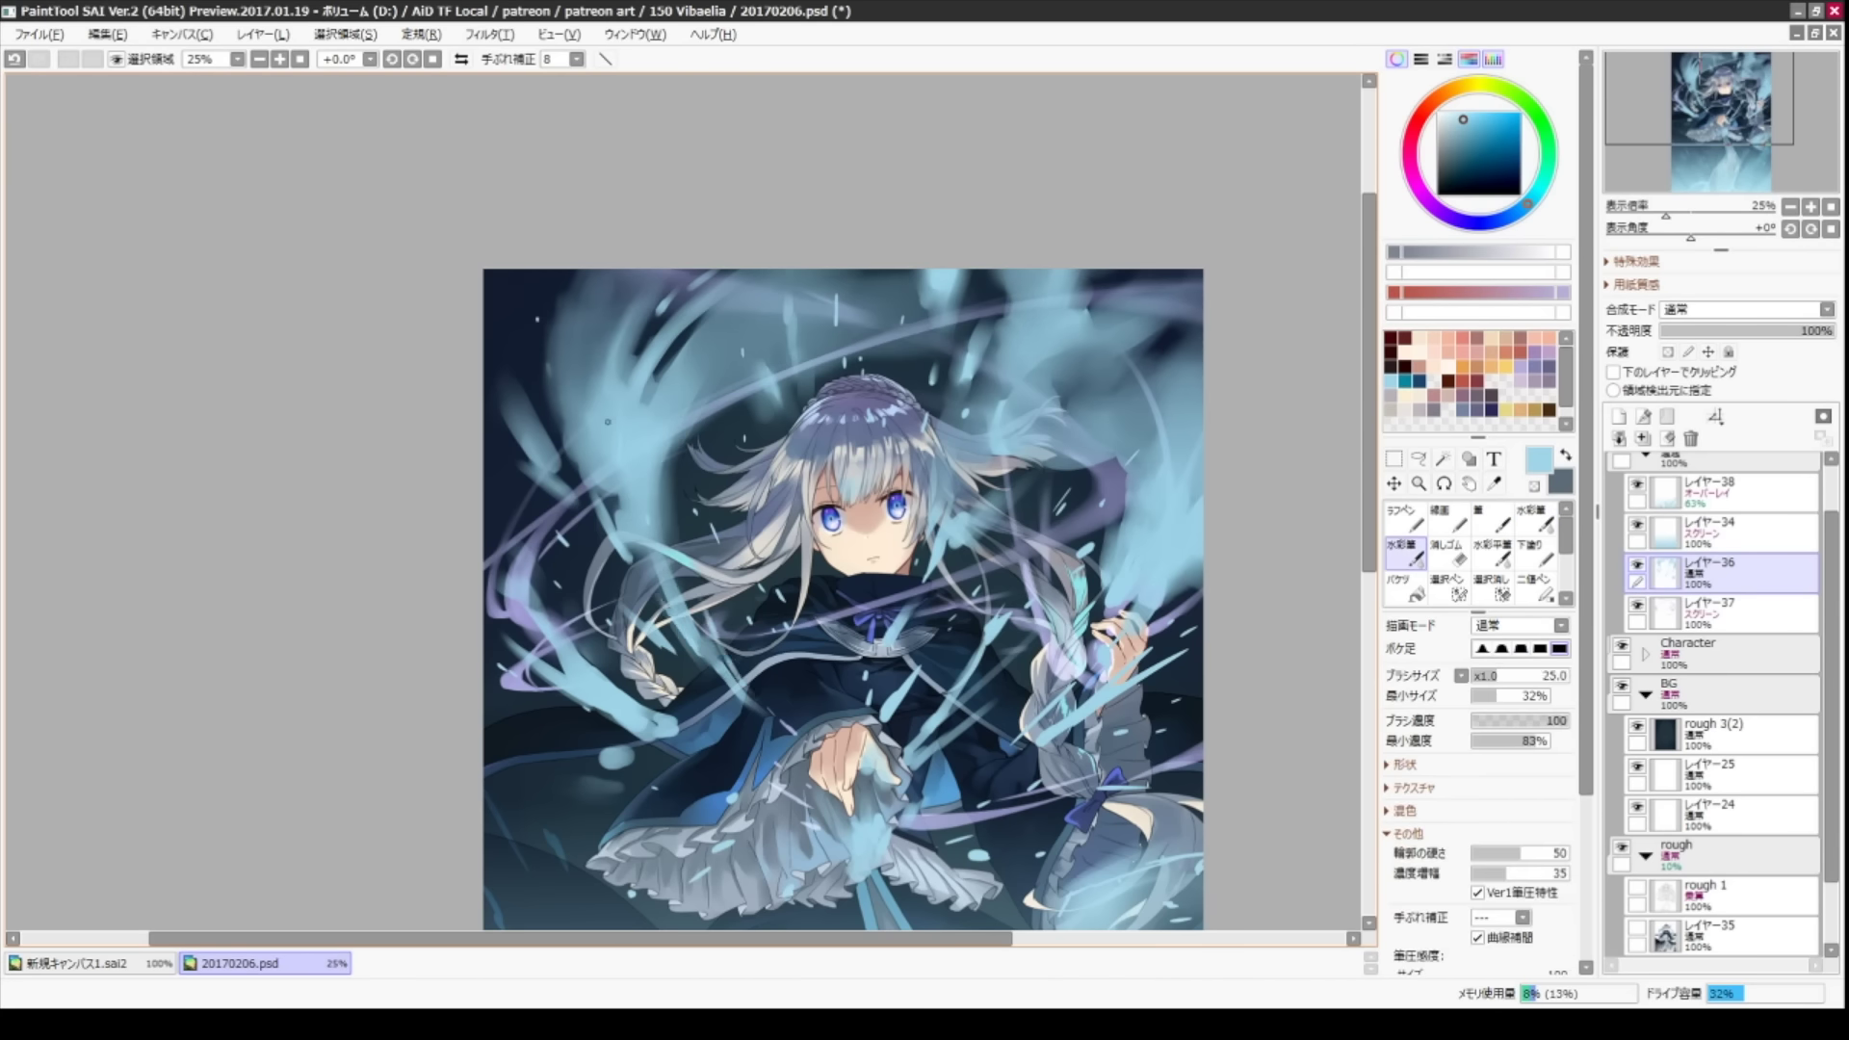
{"action": "scroll", "coordinate": [849, 597], "scroll_direction": "down", "scroll_amount": 1}
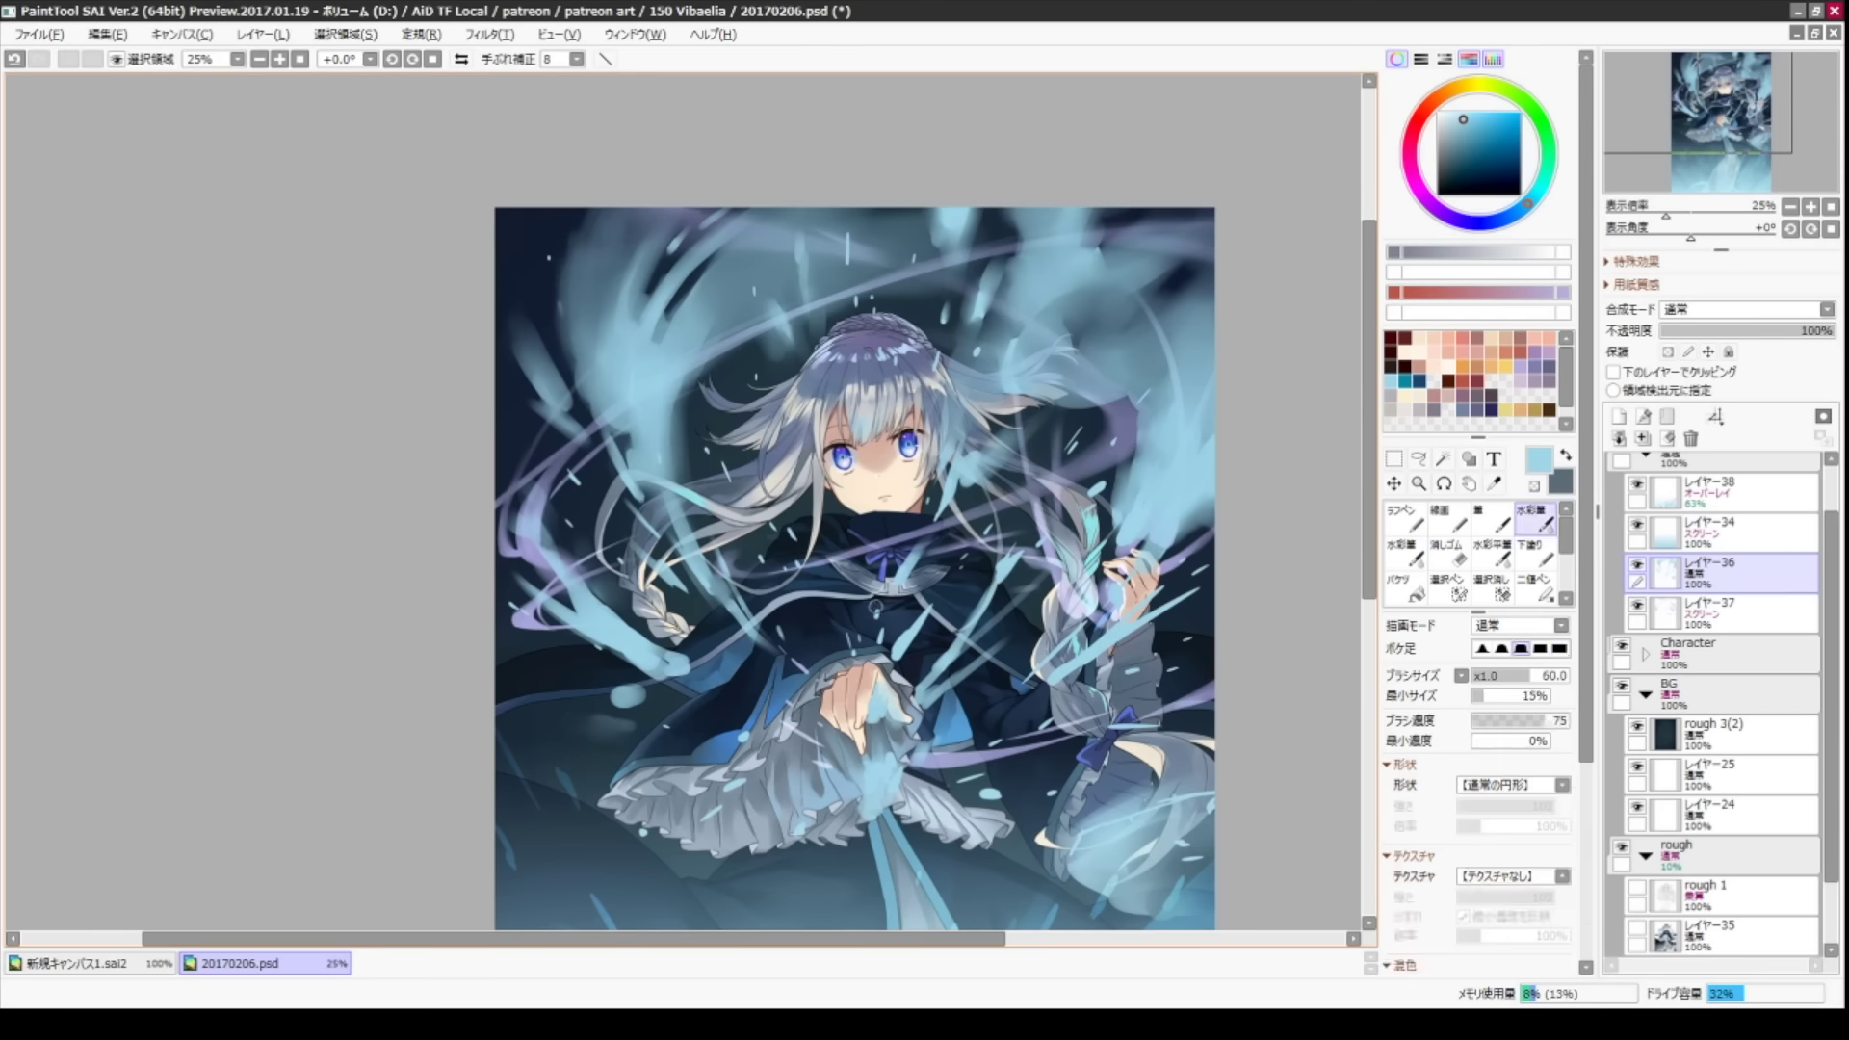
- Refine the light-blue flames on layer 36 with watercolor at sizes 16 and 30 and soft watercolor at size 160
{"action": "scroll", "coordinate": [587, 477], "scroll_direction": "down", "scroll_amount": 2}
{"action": "key", "text": "bracketright"}
{"action": "key", "text": "bracketright"}
{"action": "key", "text": "bracketright"}
{"action": "key", "text": "bracketright"}
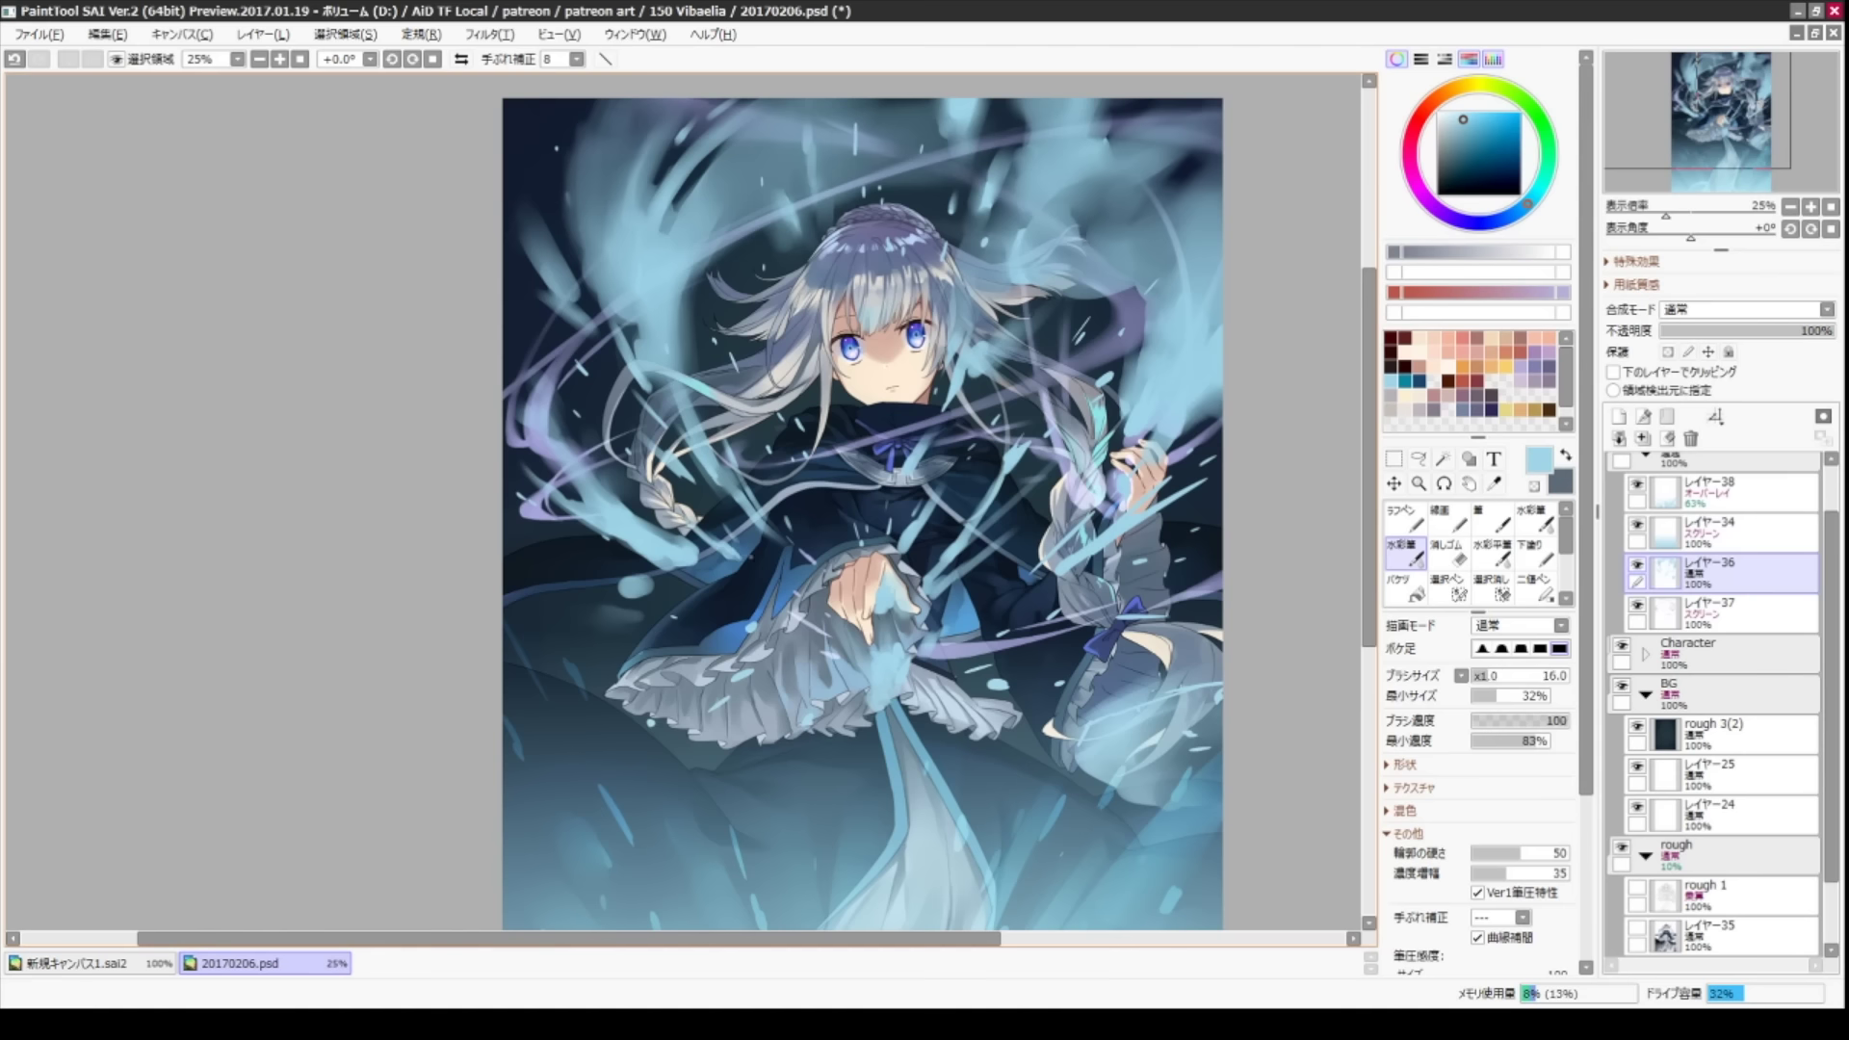
{"action": "key", "text": "e"}
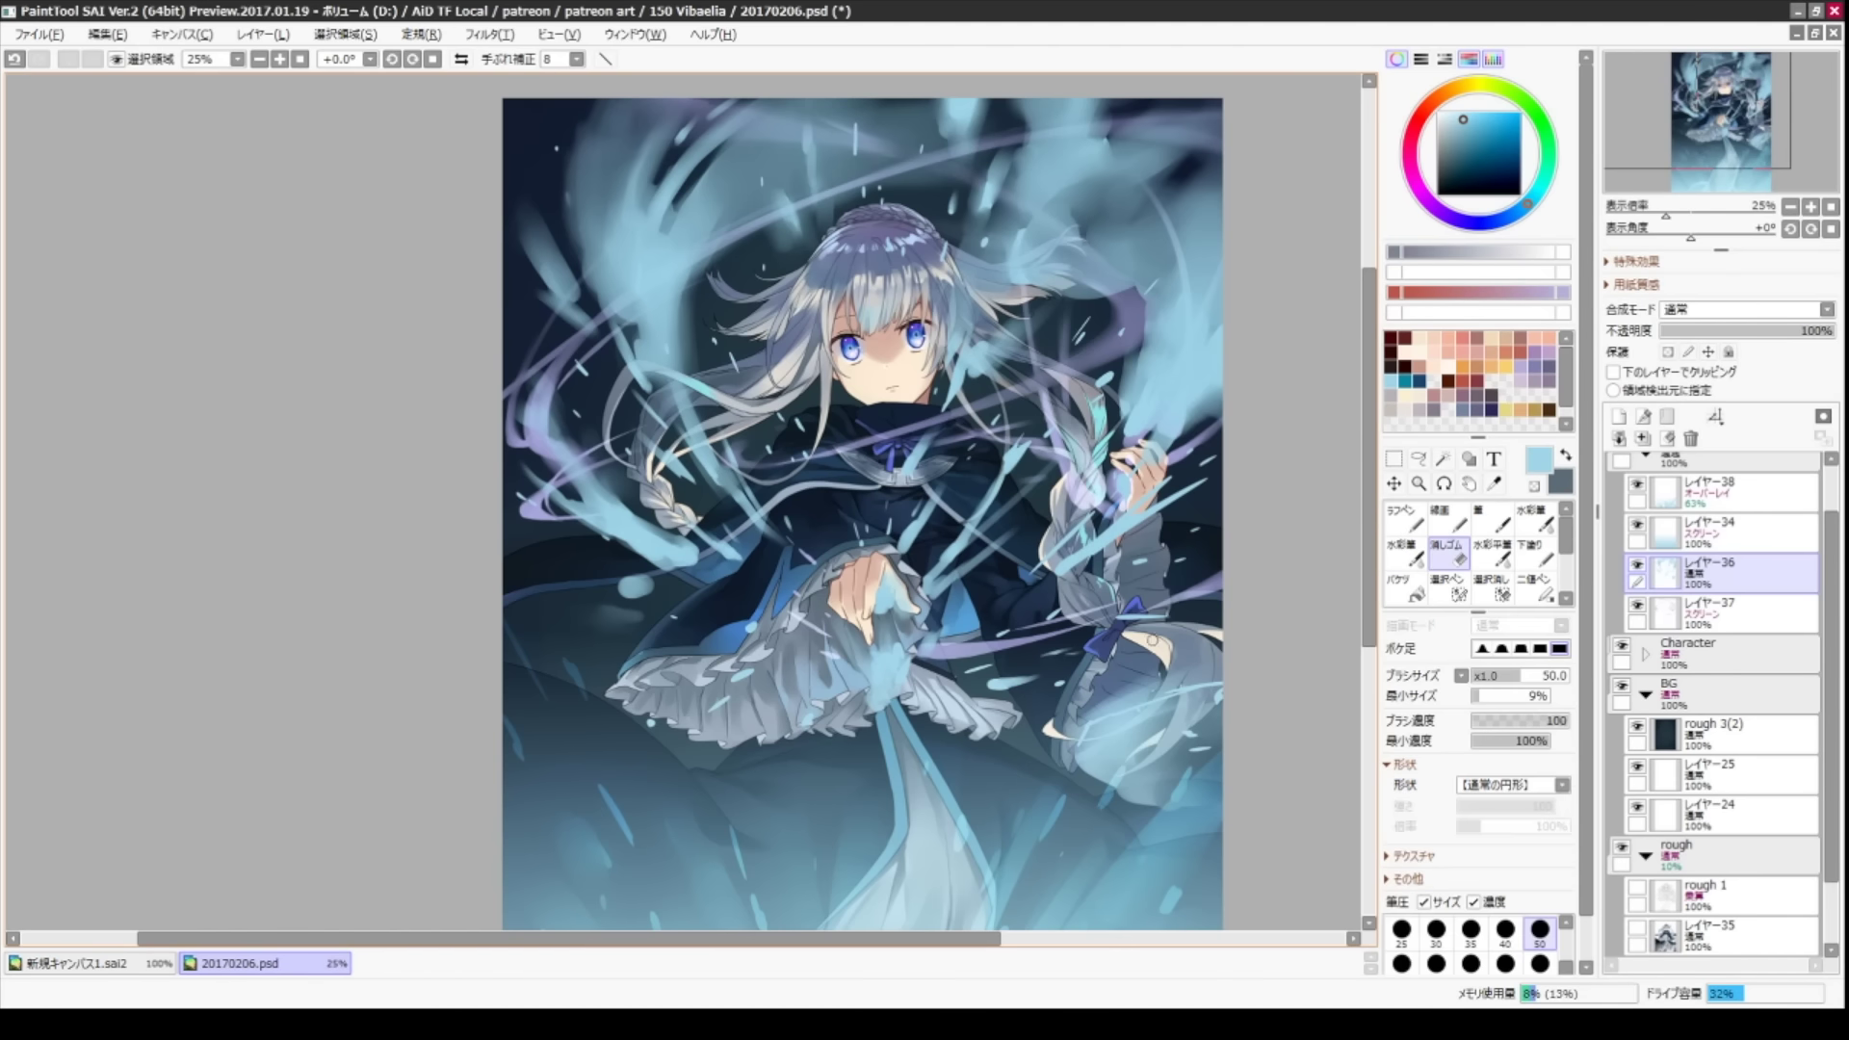
{"action": "key", "text": "e"}
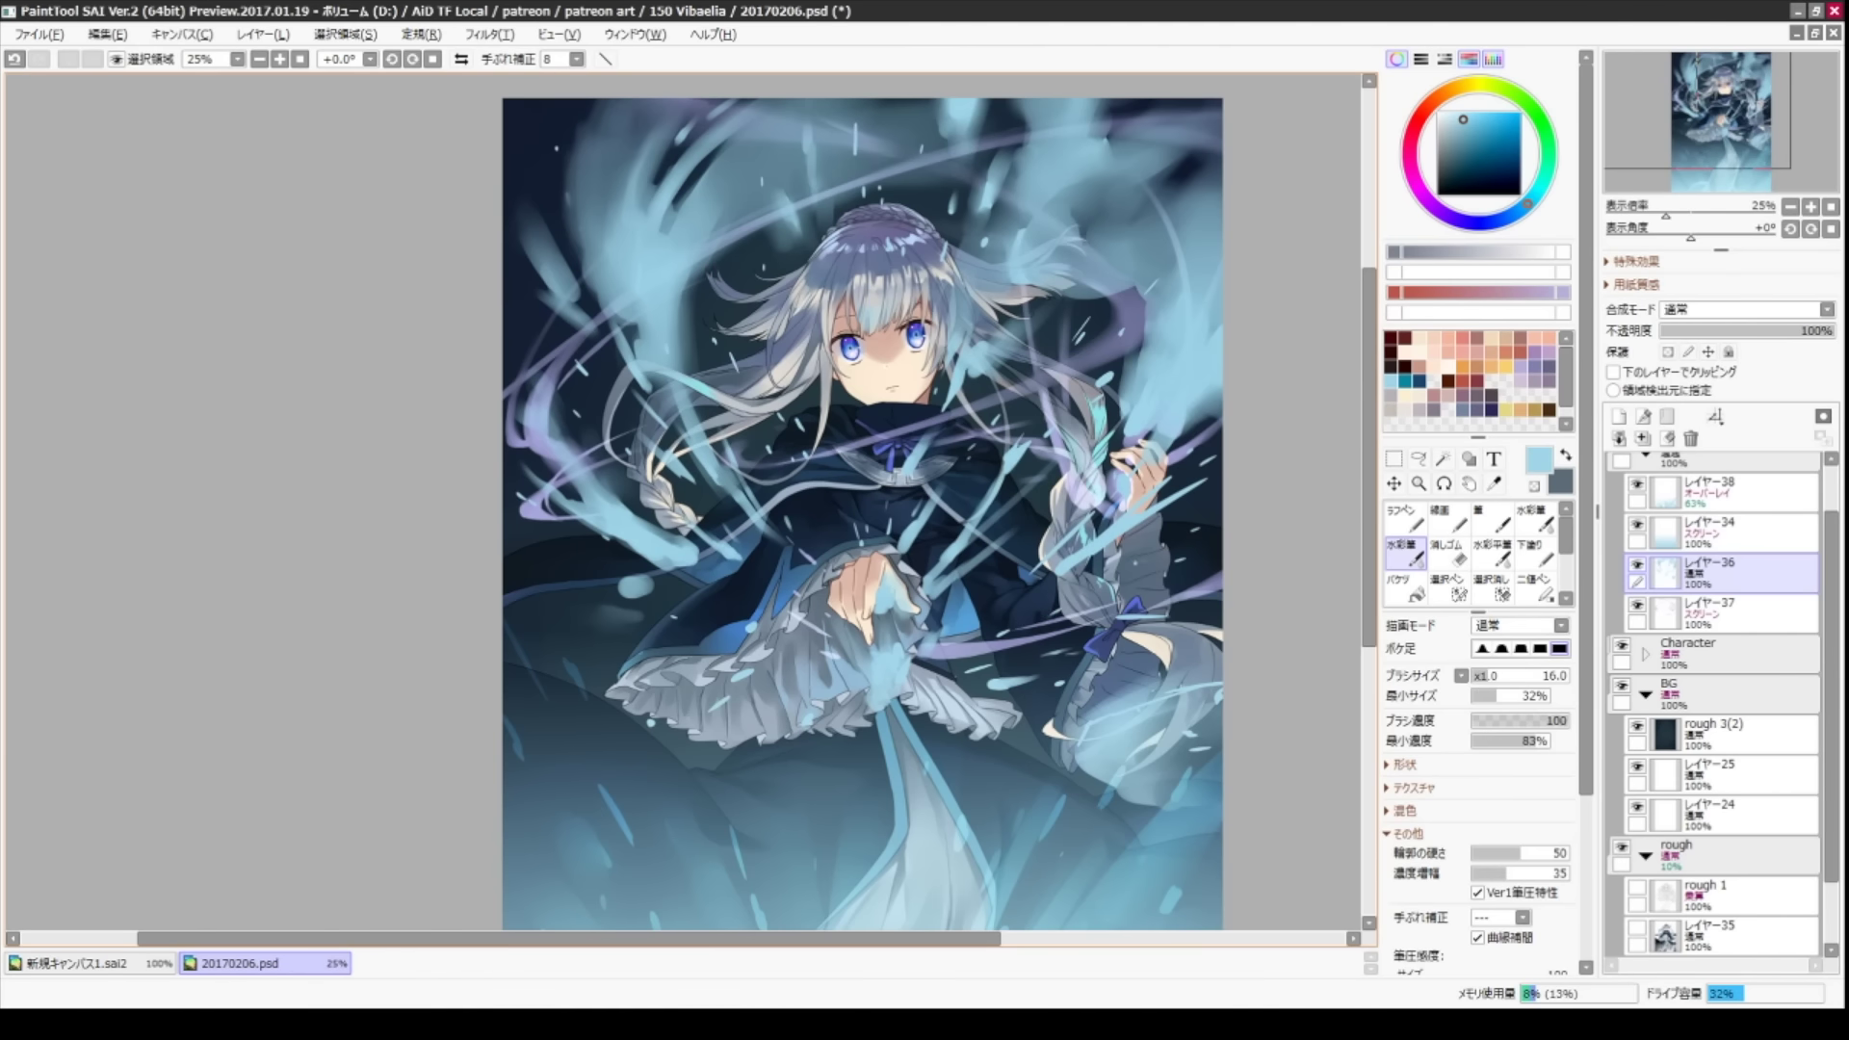
{"action": "key", "text": "b"}
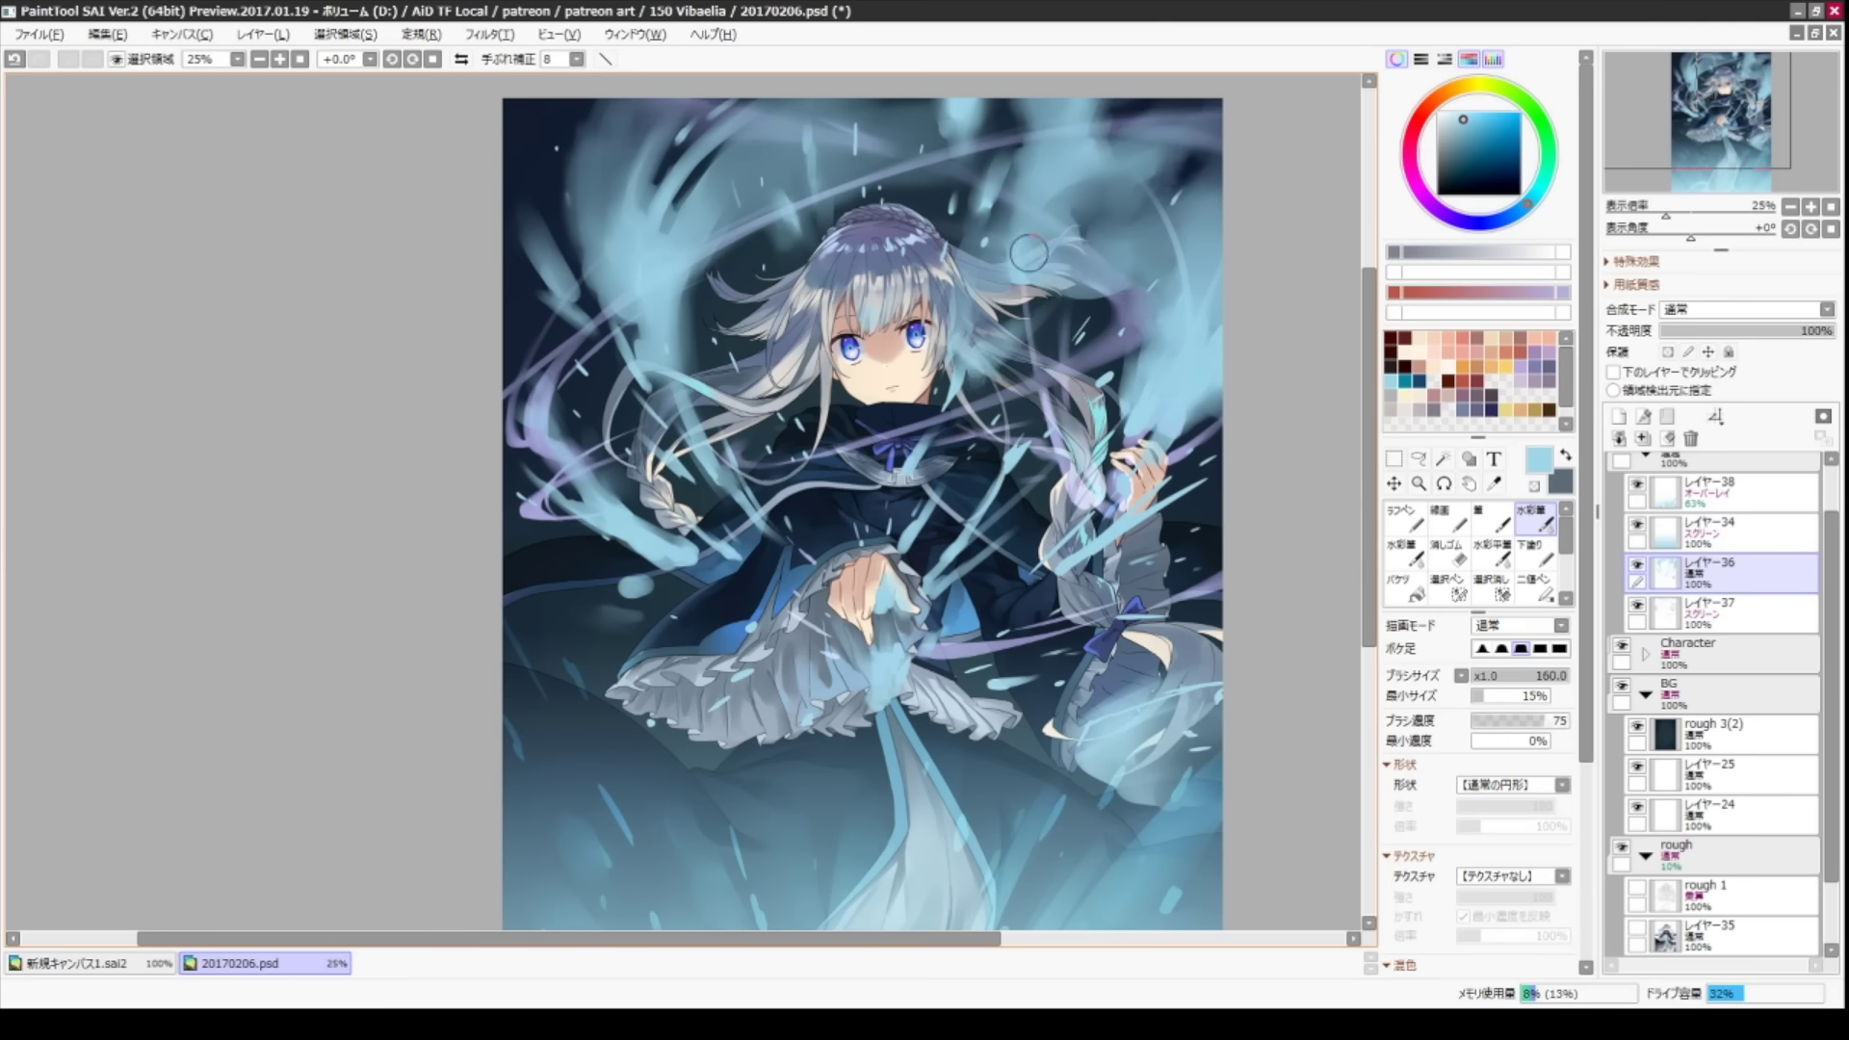
{"action": "key", "text": "v"}
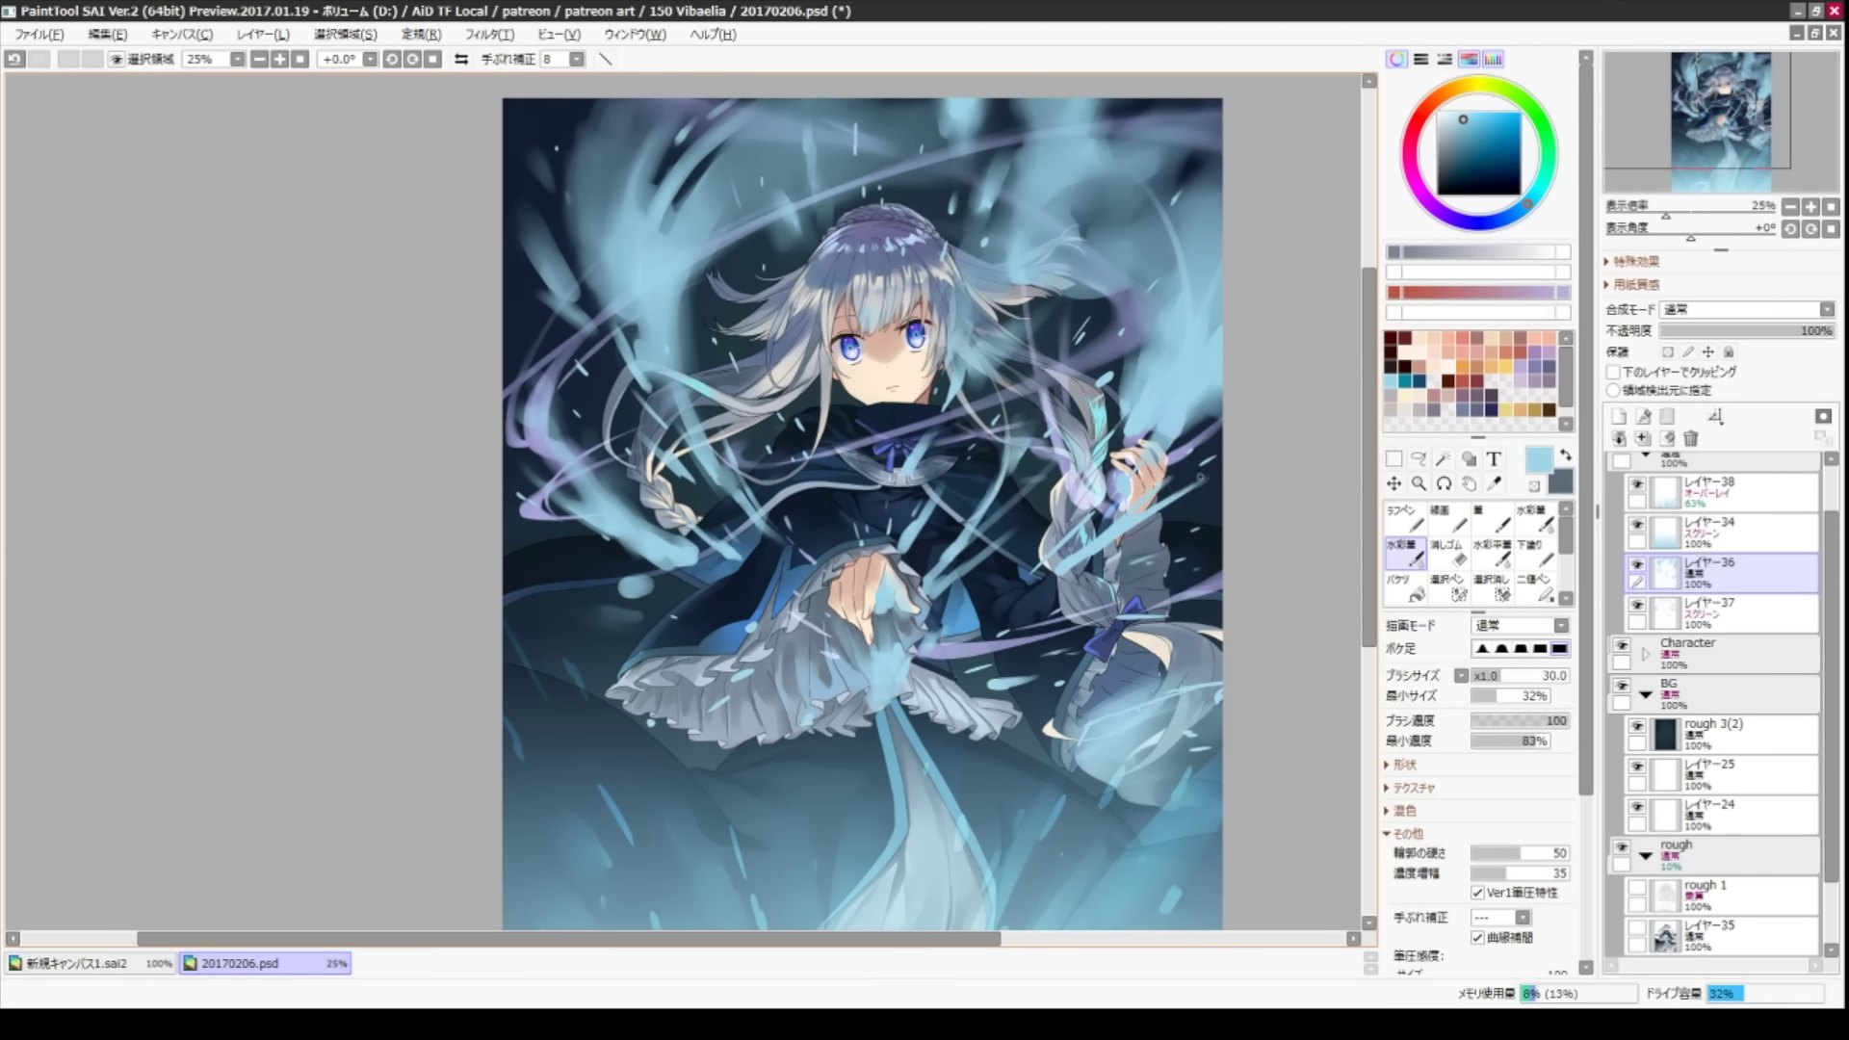
- Work on the lower glow on layer 38 using the pen at size 20 and soft watercolor at sizes 50, 70 and 100
{"action": "key", "text": "b"}
{"action": "left_click_drag", "start_coordinate": [502, 634], "coordinate": [468, 446]}
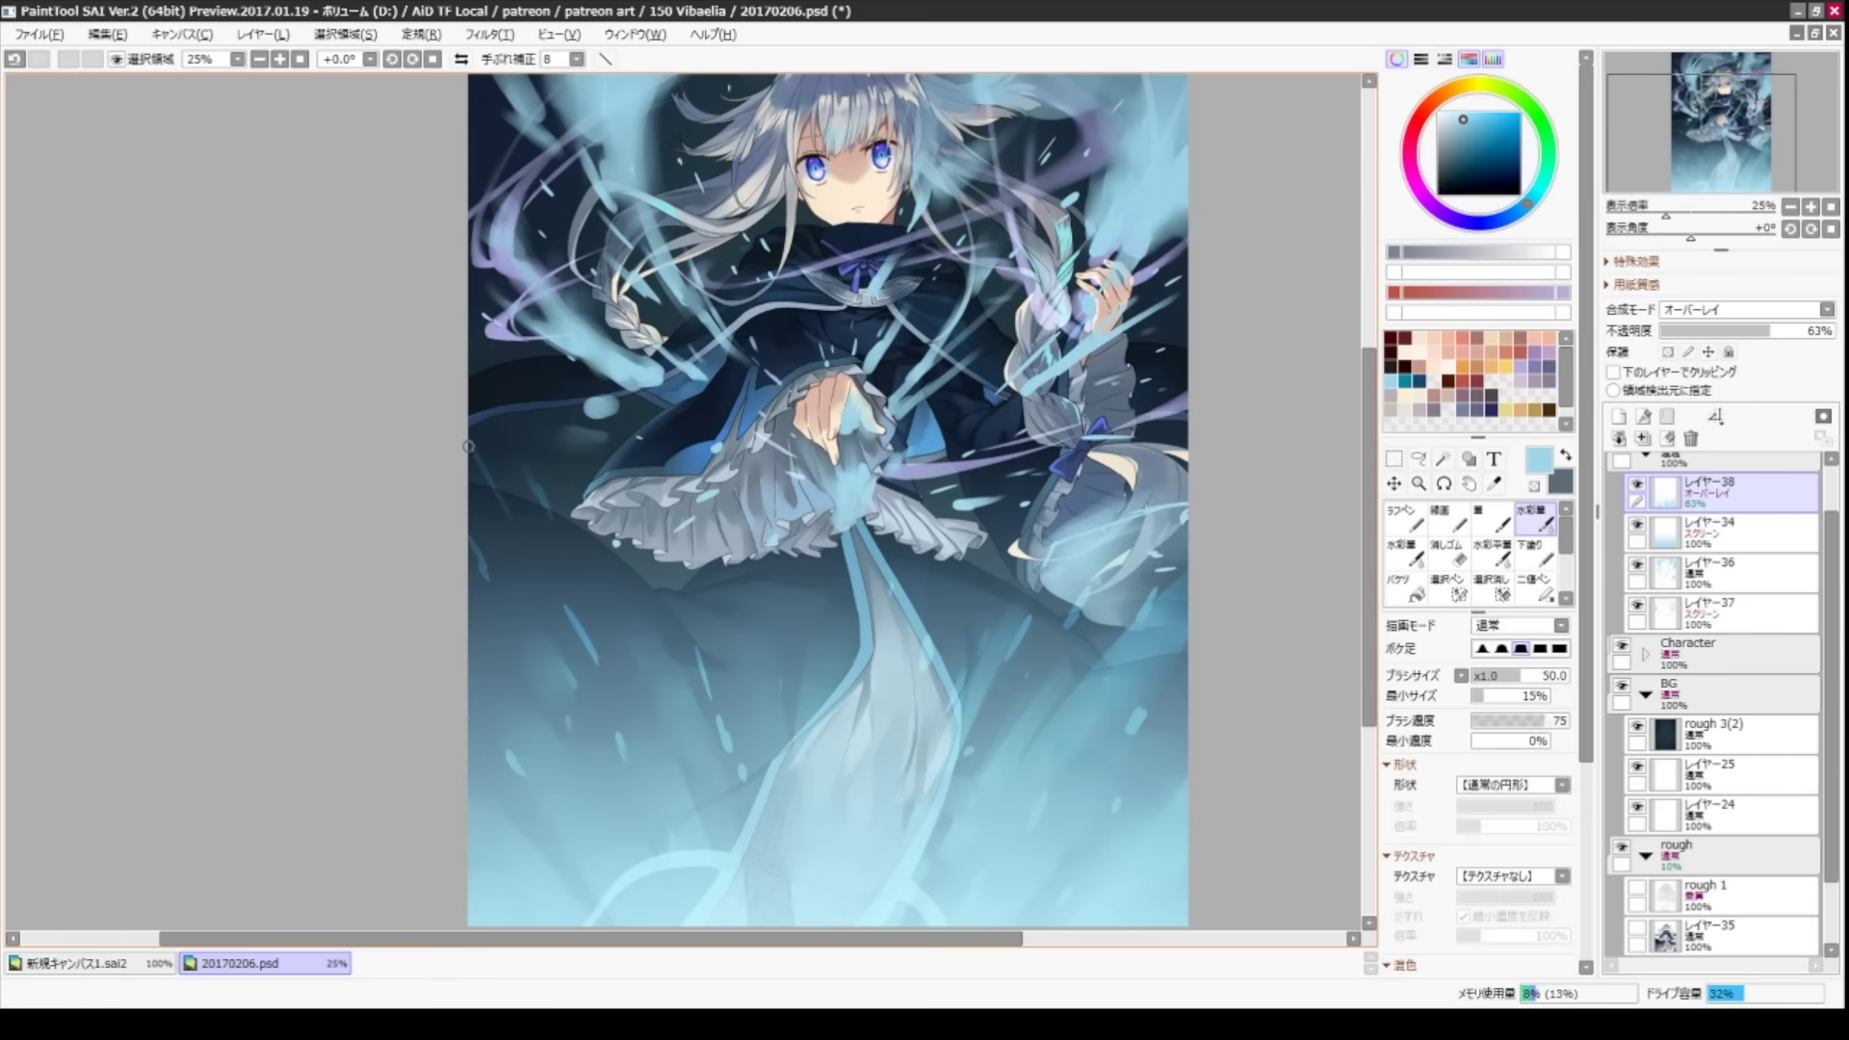
{"action": "left_click_drag", "start_coordinate": [574, 617], "coordinate": [577, 453]}
{"action": "key", "text": "n"}
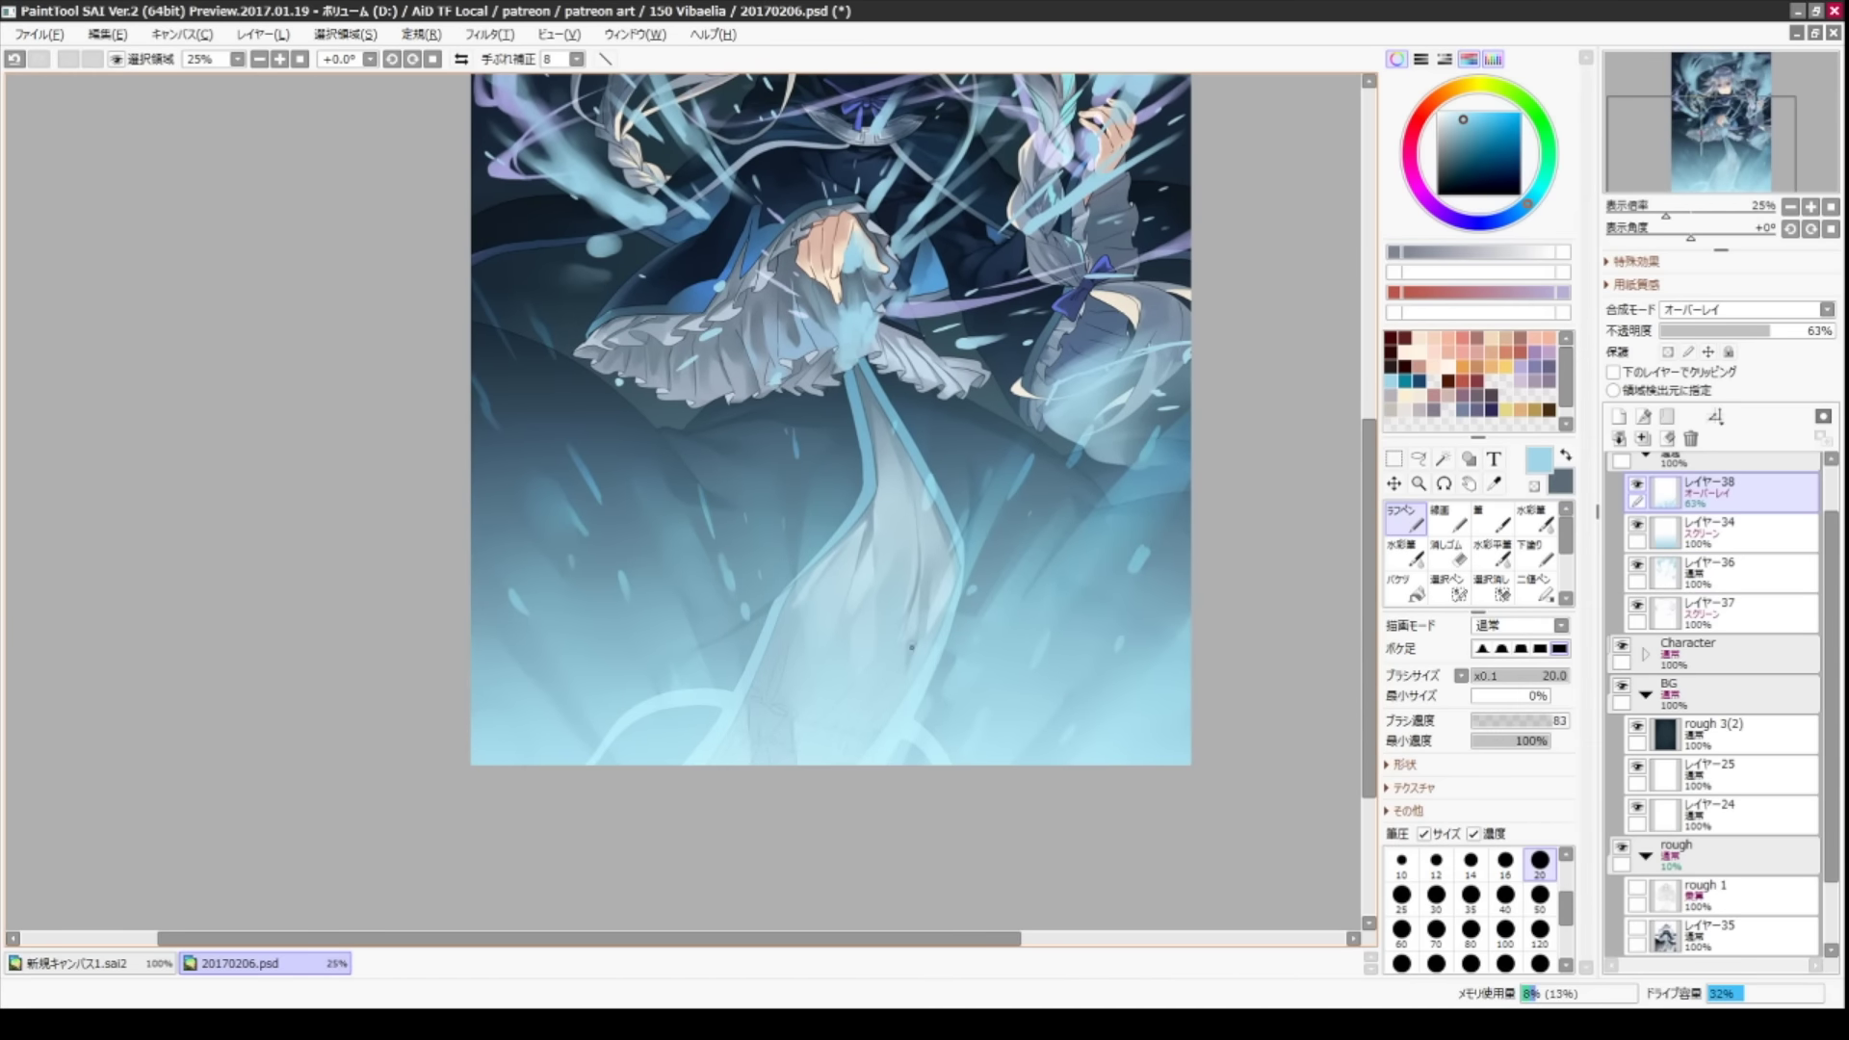
{"action": "key", "text": "b"}
{"action": "key", "text": "n"}
{"action": "key", "text": "b"}
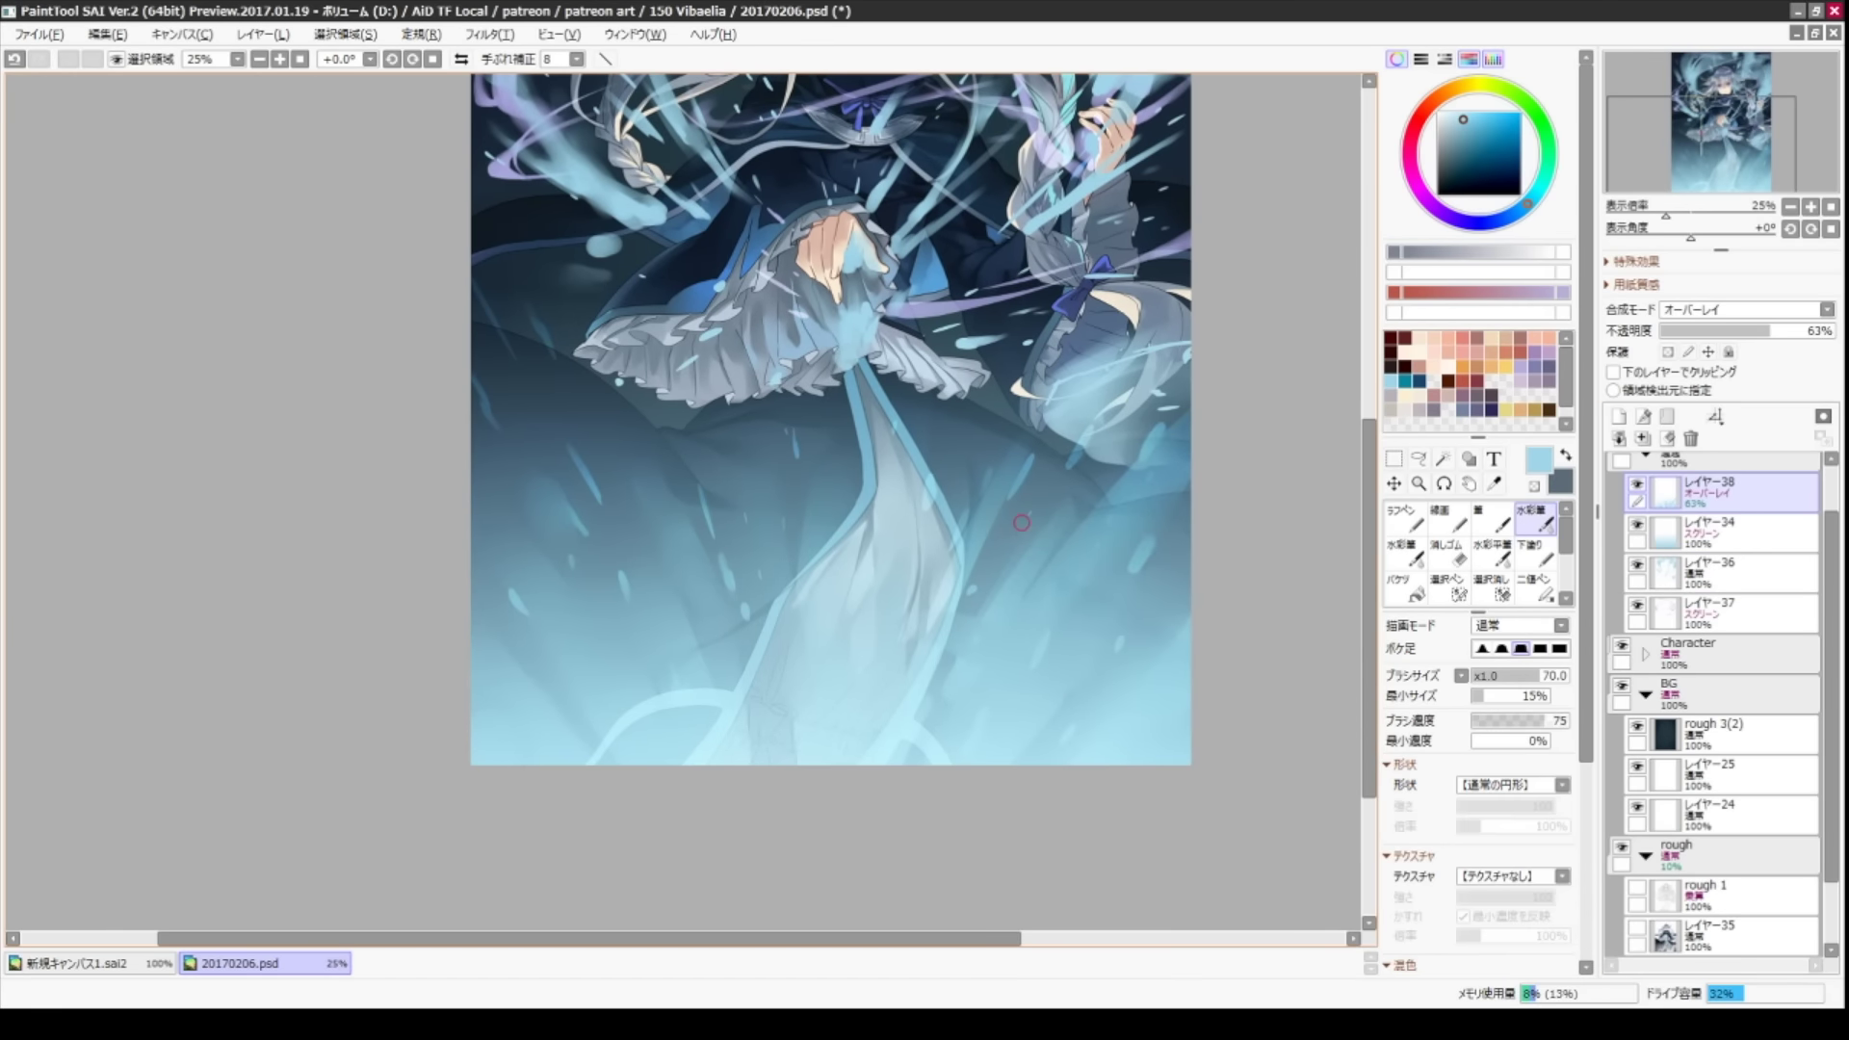
{"action": "scroll", "coordinate": [1715, 578], "scroll_direction": "up", "scroll_amount": 1}
{"action": "key", "text": "bracketright"}
{"action": "key", "text": "bracketright"}
{"action": "key", "text": "bracketright"}
{"action": "key", "text": "bracketright"}
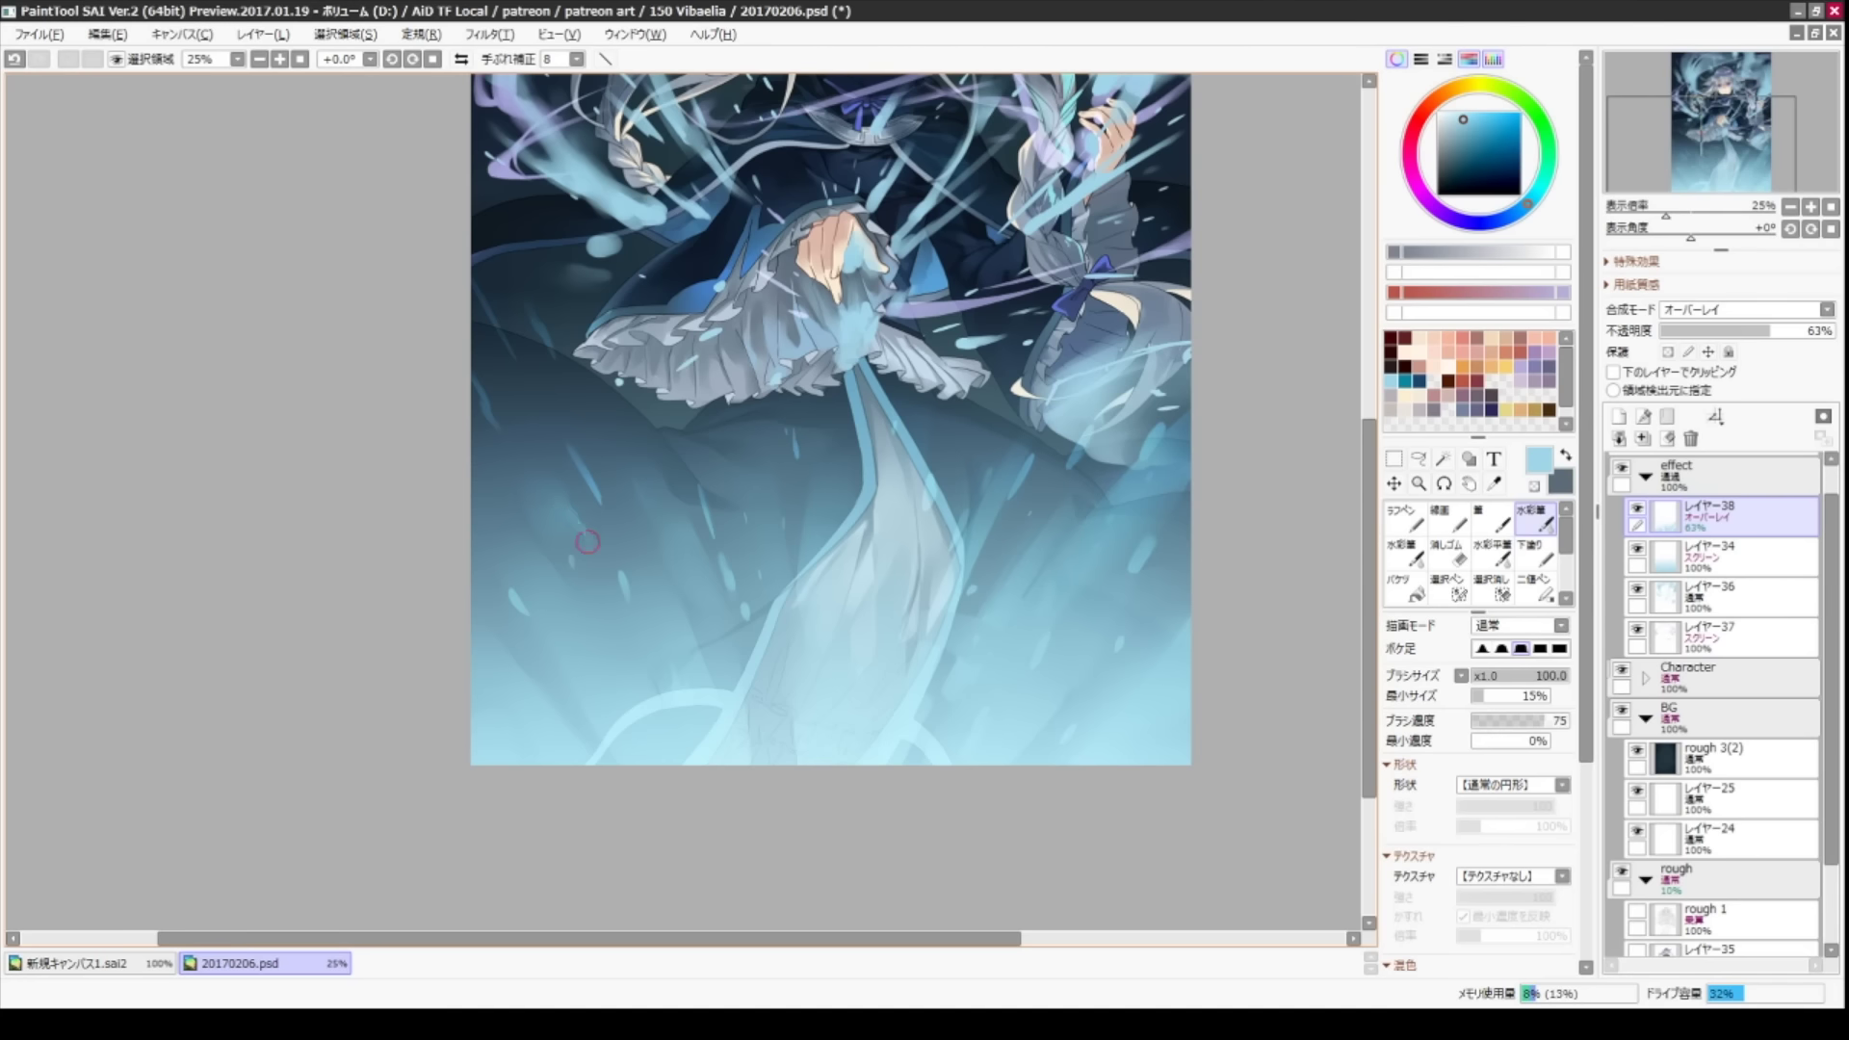
- Blend the glow around the skirt's lower edge on layer 38 with soft watercolor at size 200 and watercolor at size 80
{"action": "scroll", "coordinate": [844, 720], "scroll_direction": "up", "scroll_amount": 1}
{"action": "key", "text": "bracketright"}
{"action": "key", "text": "bracketright"}
{"action": "key", "text": "bracketright"}
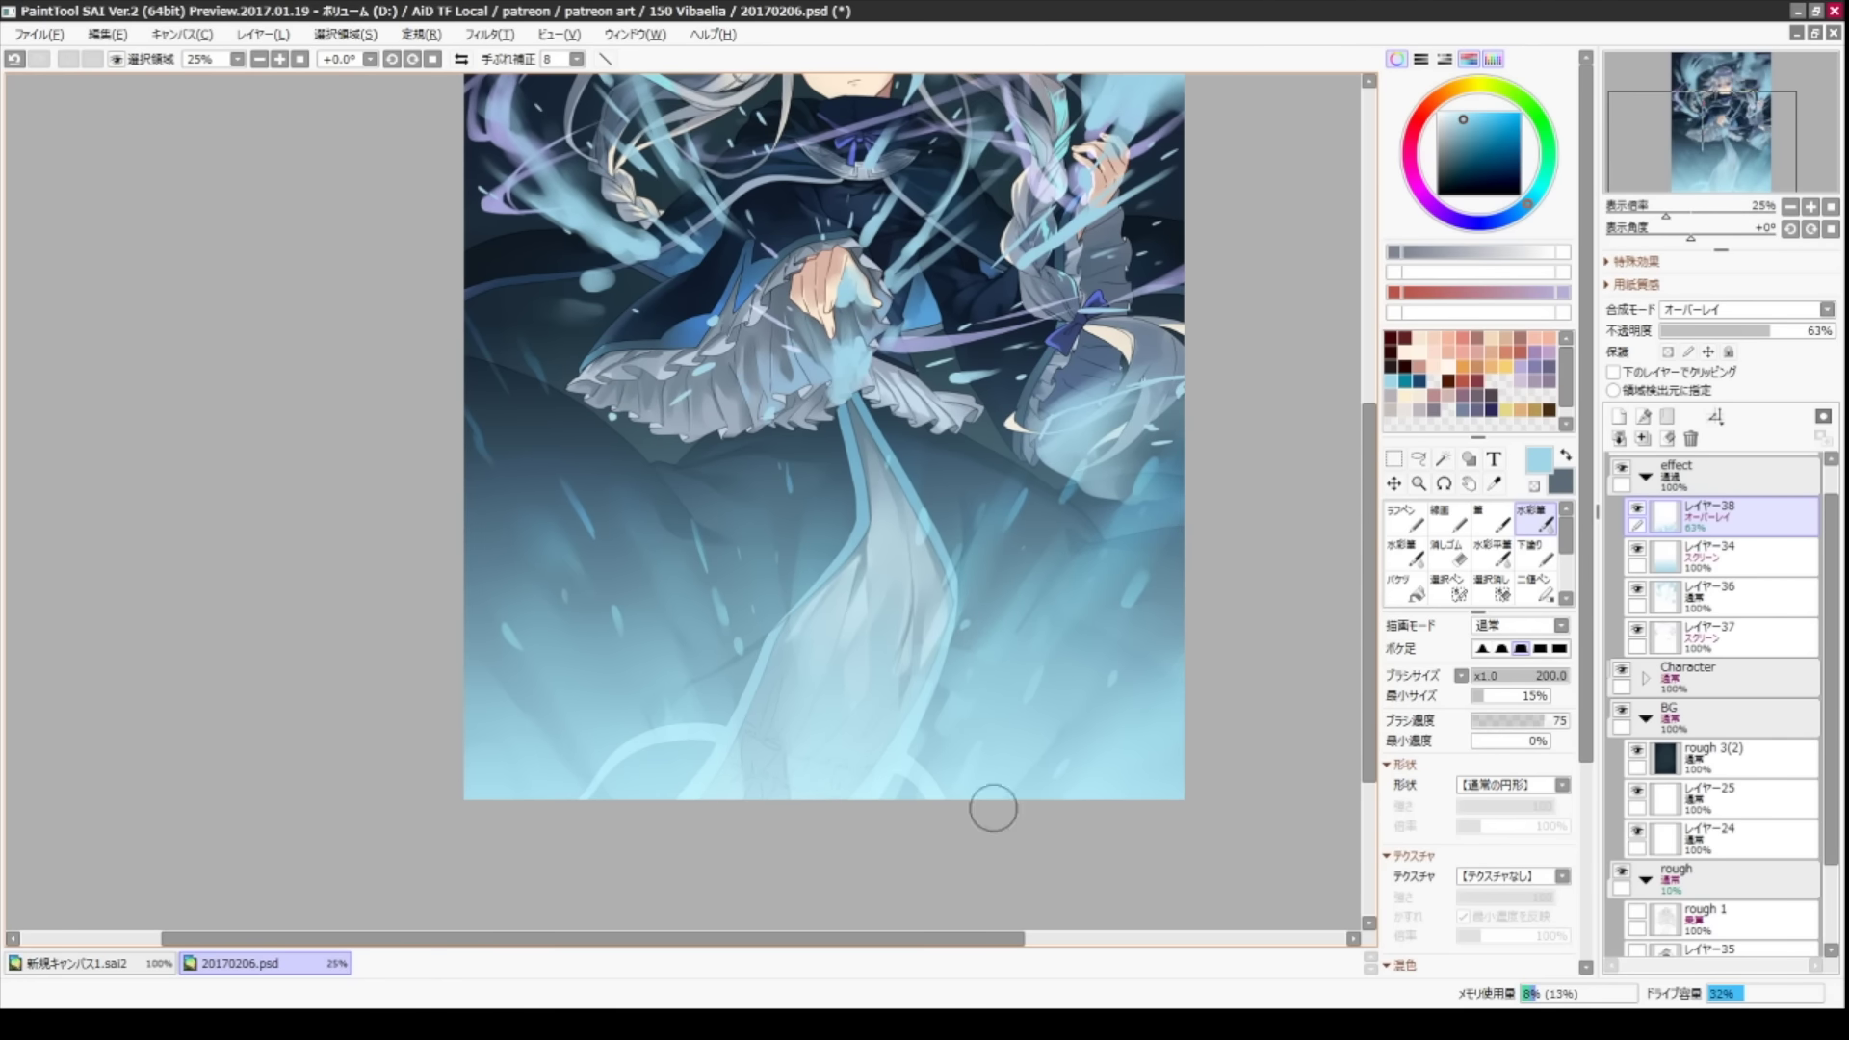
{"action": "key", "text": "n"}
{"action": "key", "text": "b"}
{"action": "key", "text": "n"}
{"action": "key", "text": "b"}
{"action": "key", "text": "n"}
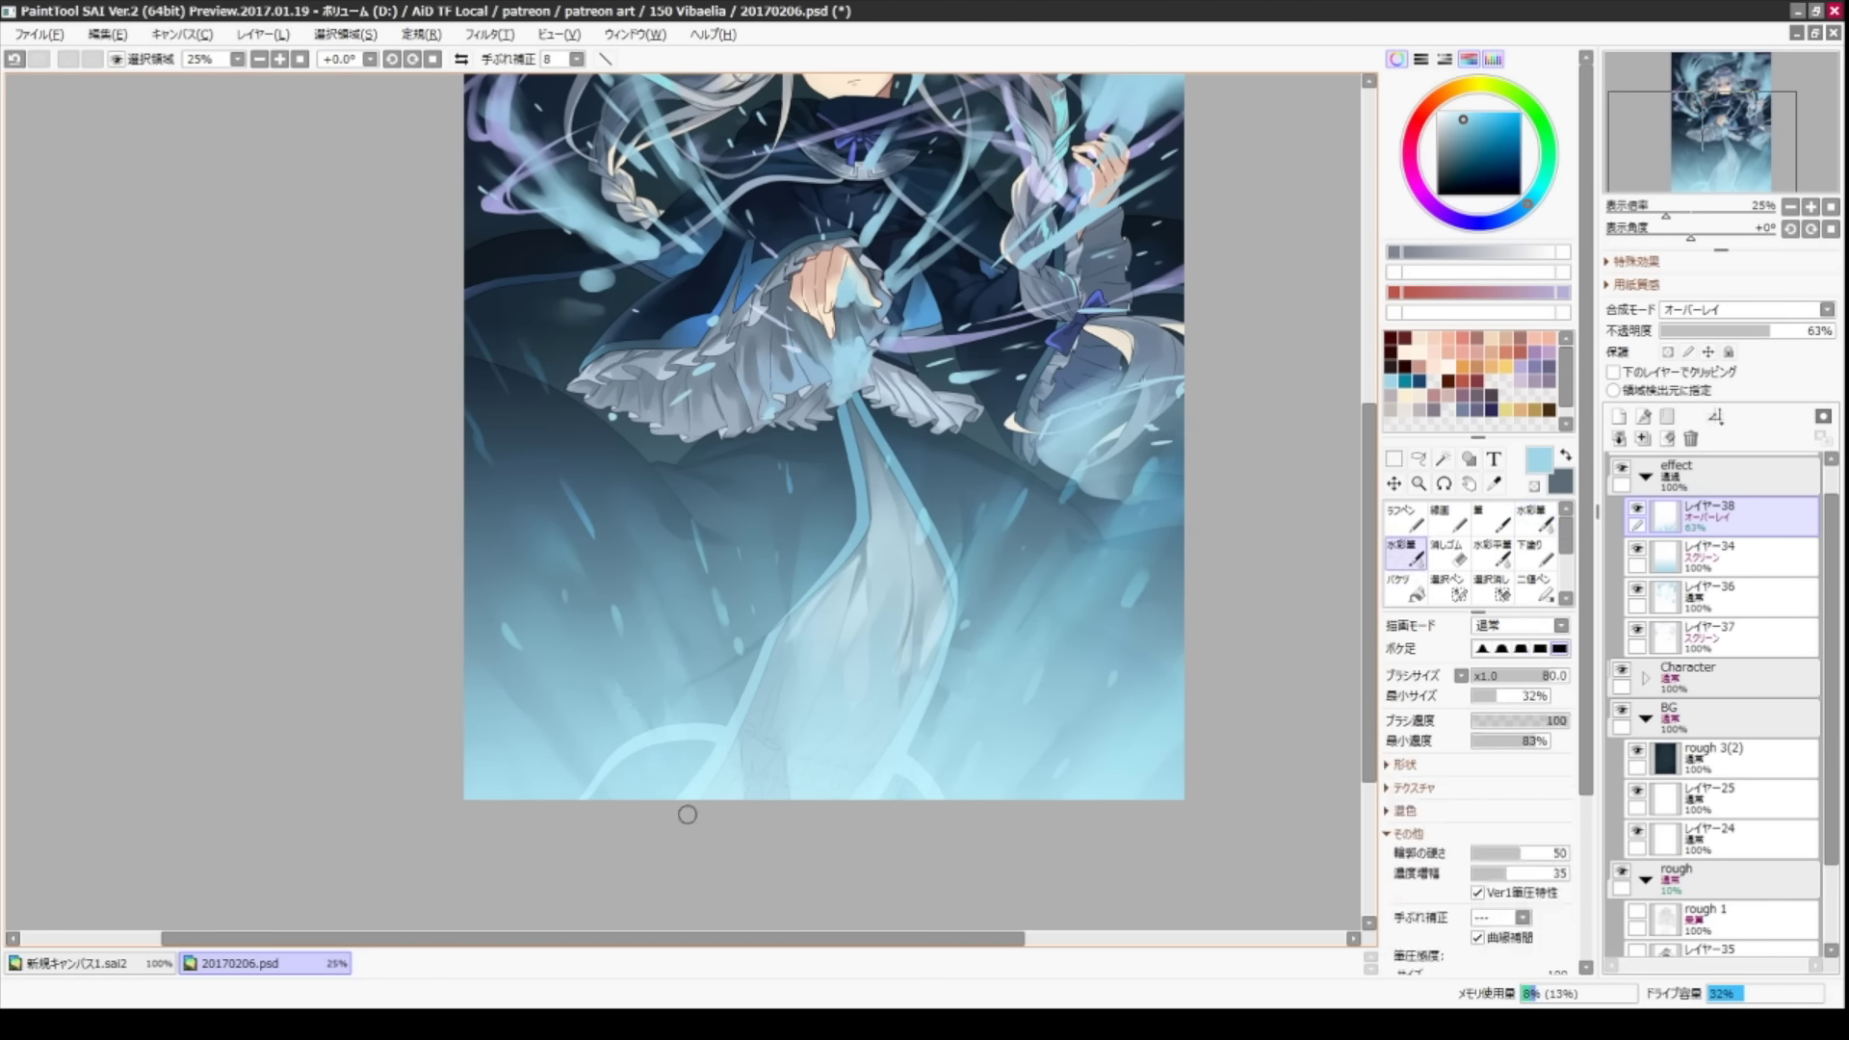
{"action": "key", "text": "b"}
- Touch up the flames on layer 36 using watercolor at size 80 and the pen at size 20
{"action": "scroll", "coordinate": [1032, 839], "scroll_direction": "up", "scroll_amount": 6}
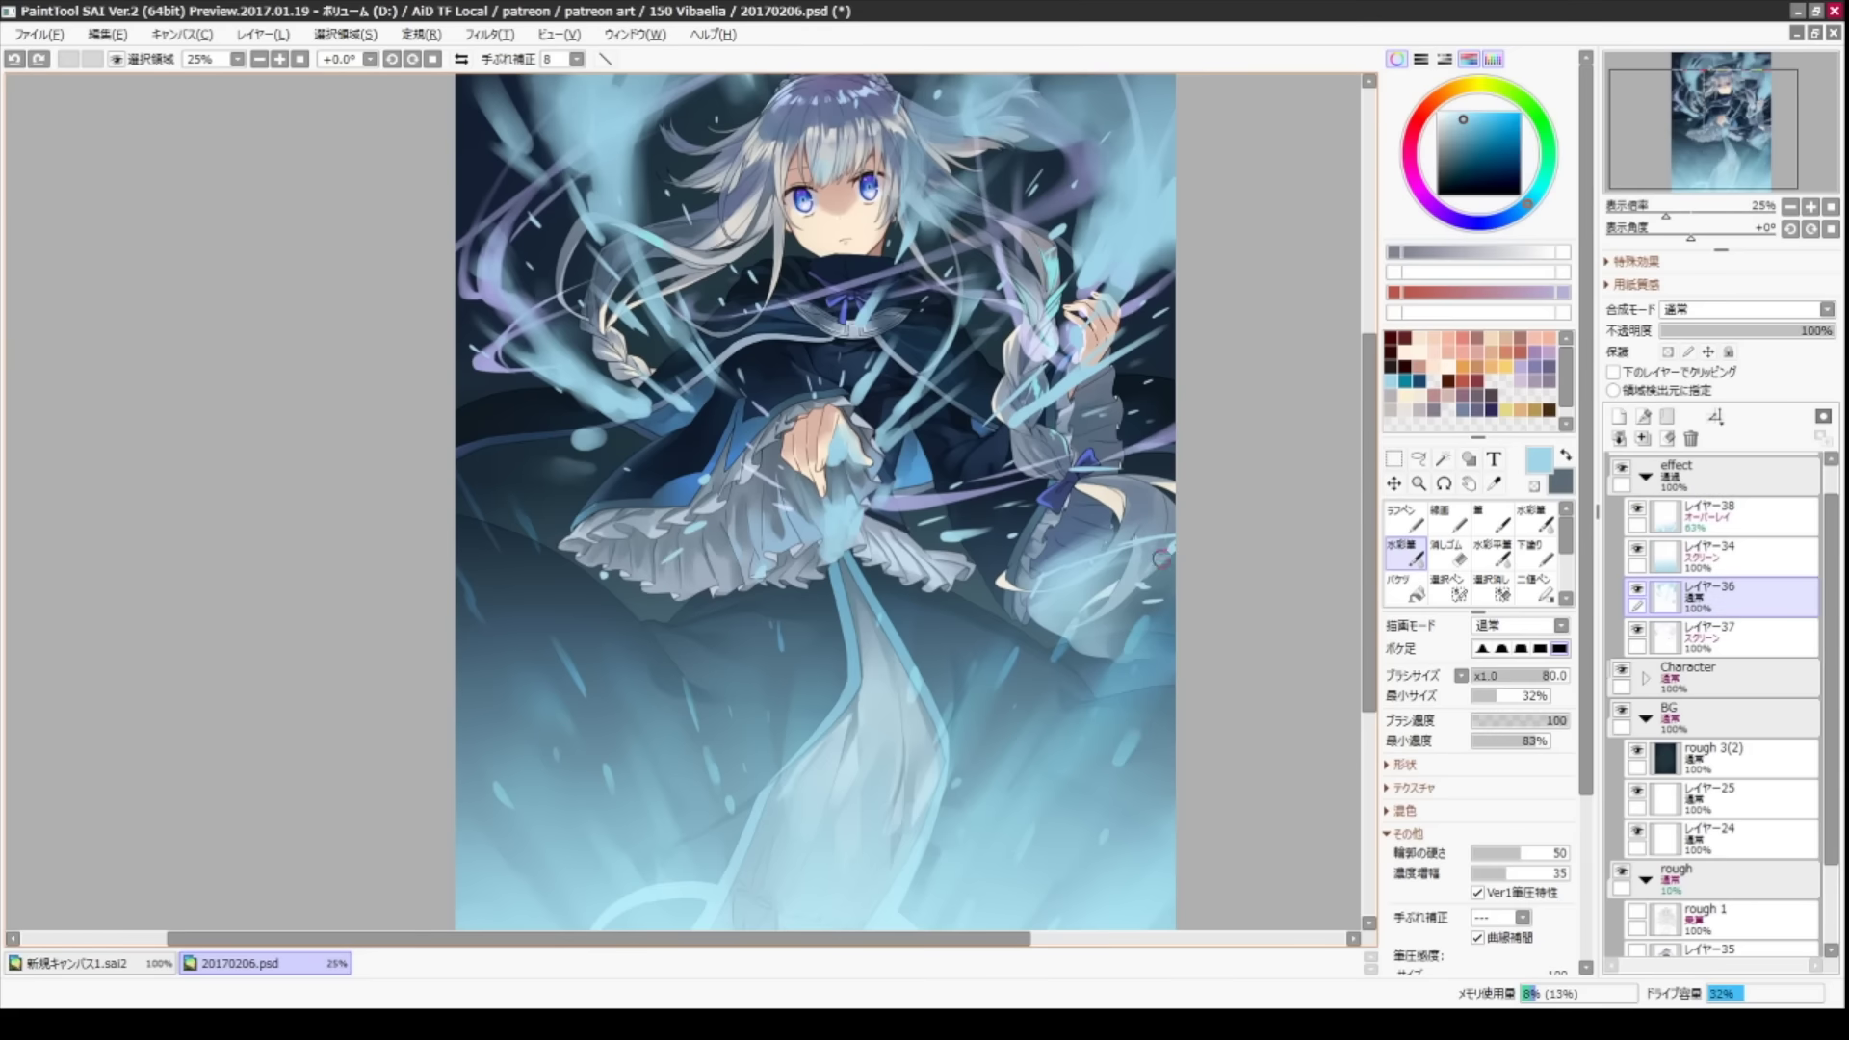
{"action": "key", "text": "n"}
{"action": "key", "text": "p"}
{"action": "scroll", "coordinate": [1092, 360], "scroll_direction": "up", "scroll_amount": 2}
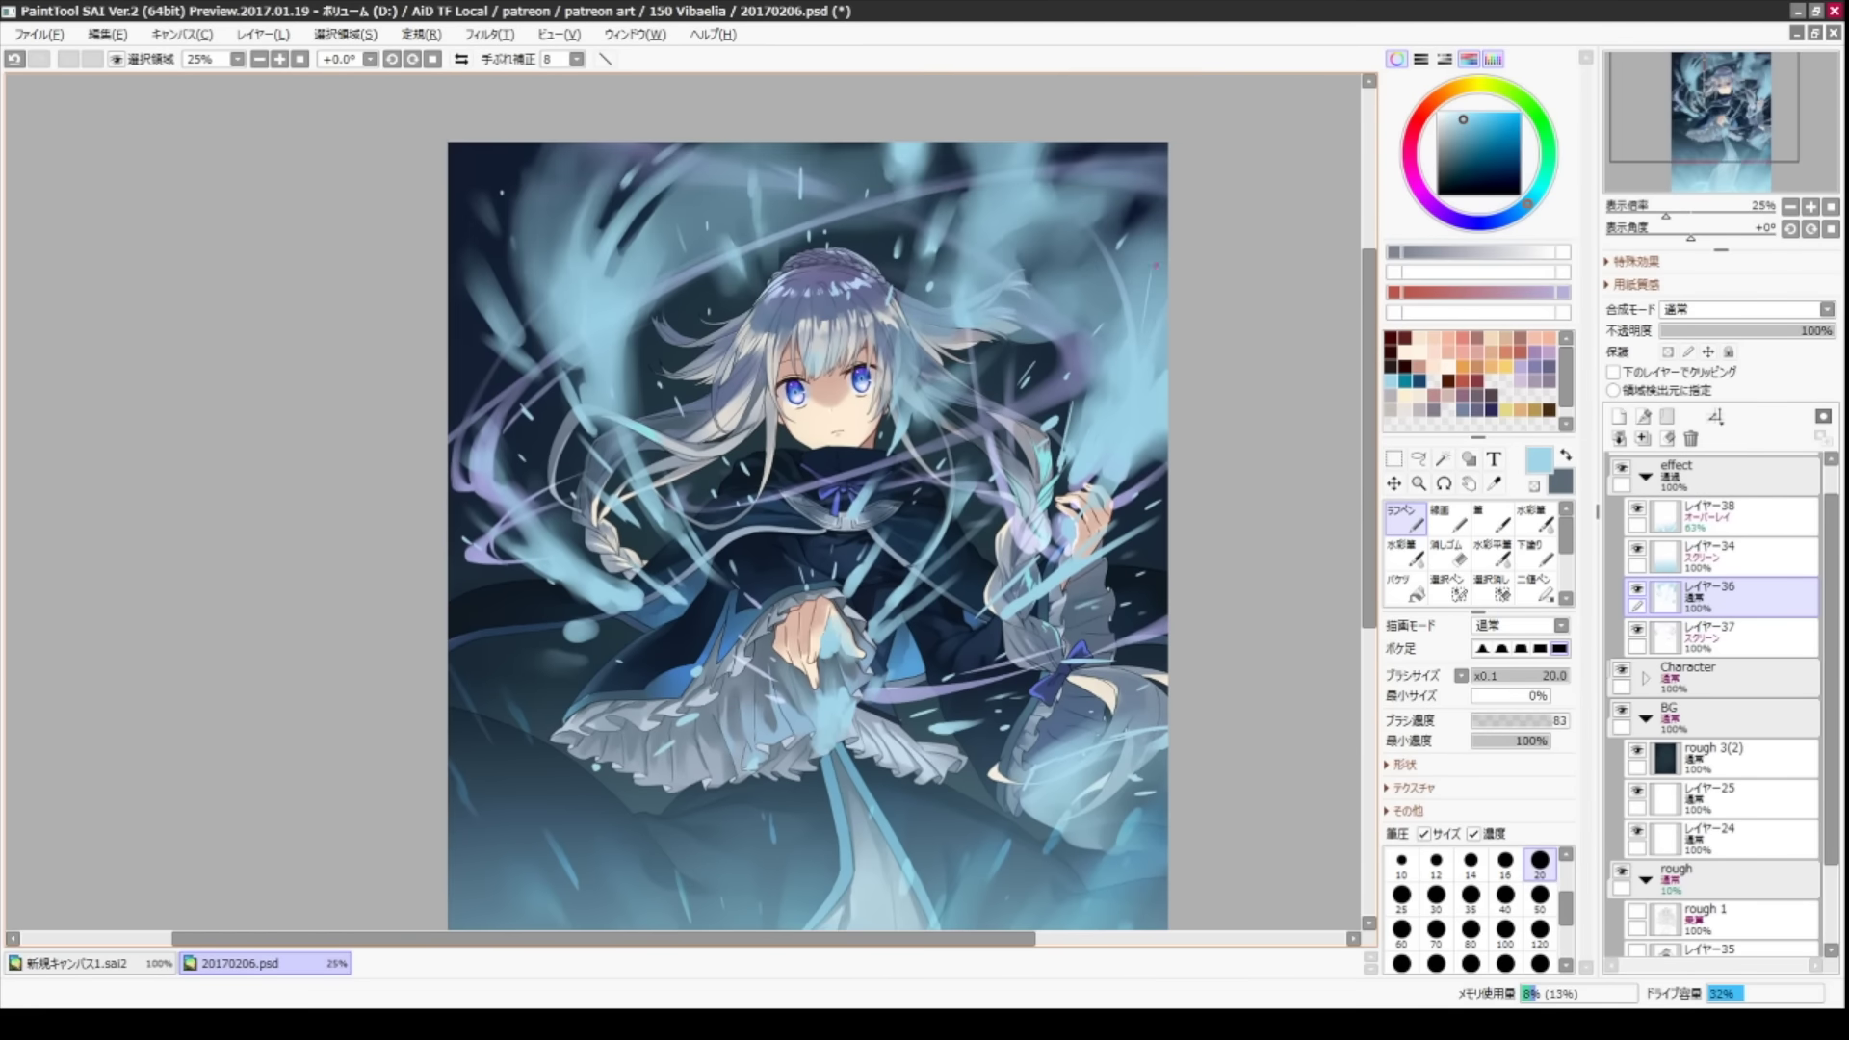
{"action": "key", "text": "b"}
- Try Color Dodge, Linear Dodge and Shine blending on layer 36, including Color Dodge at 71% opacity
{"action": "left_click", "coordinate": [1744, 309]}
{"action": "left_click", "coordinate": [1733, 582]}
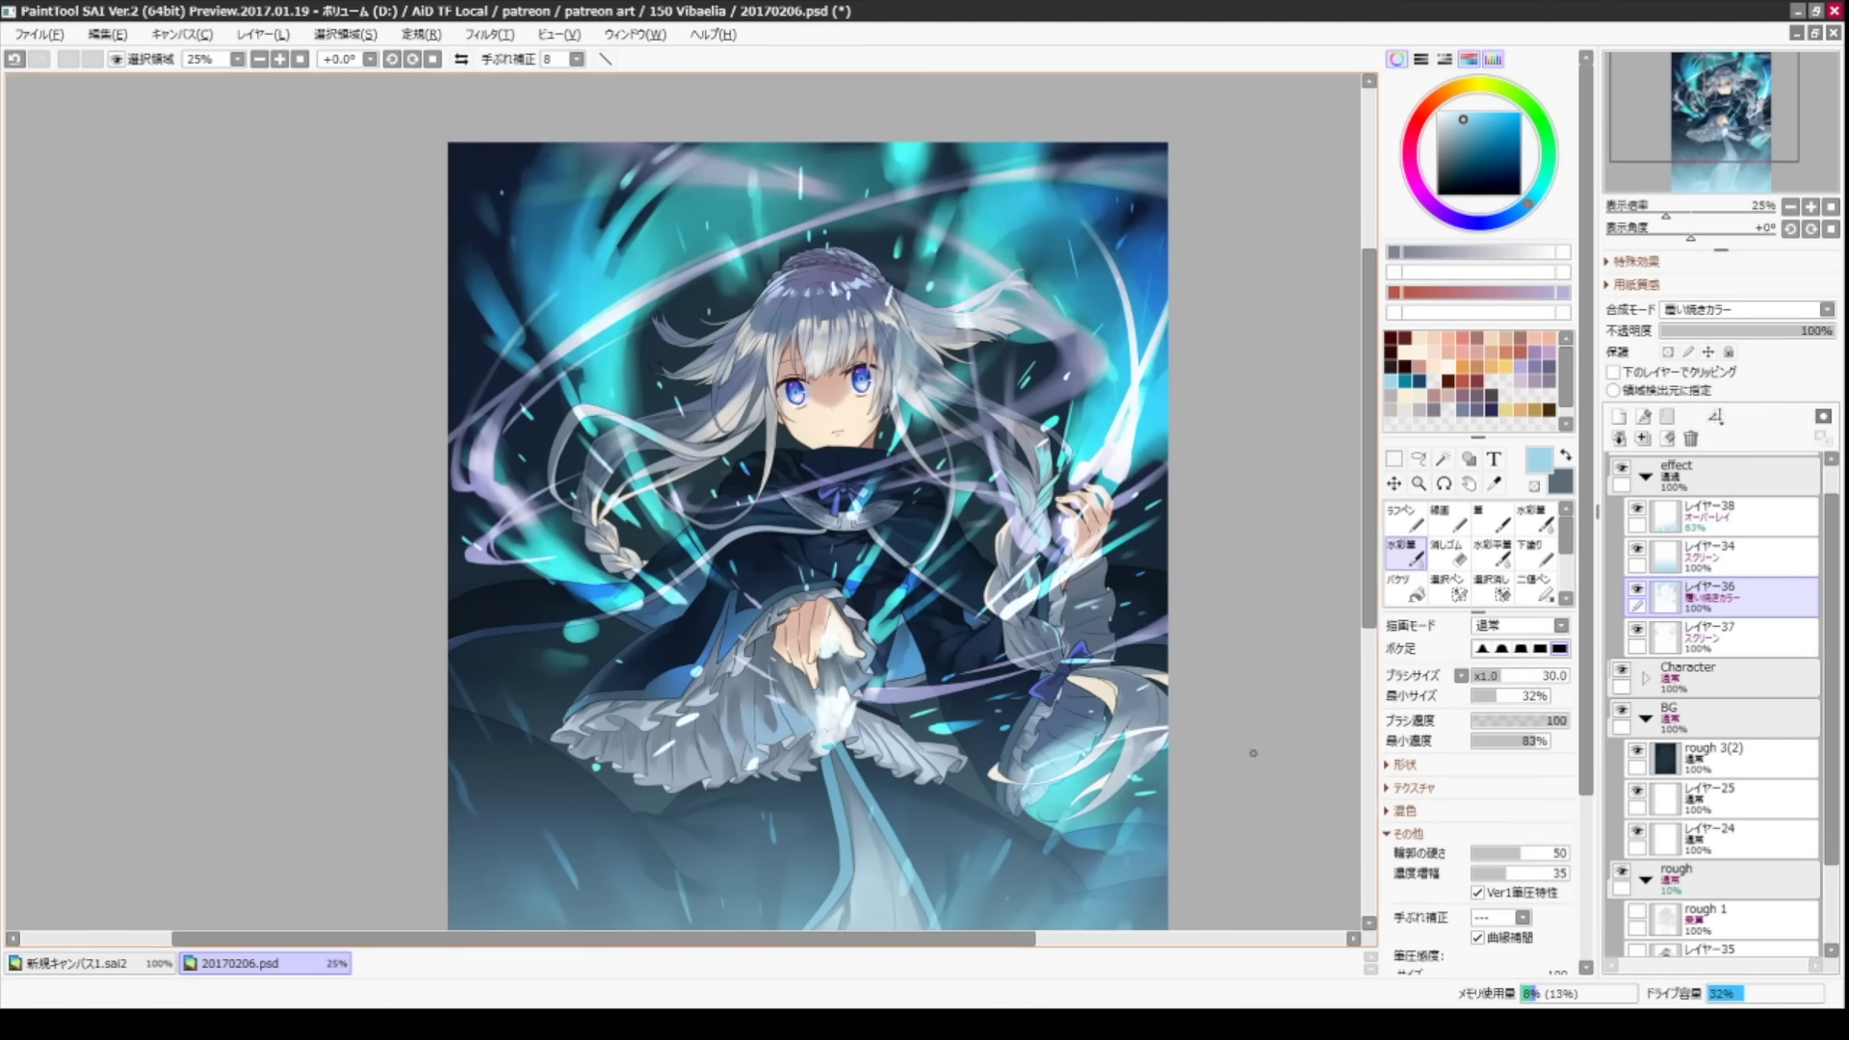
{"action": "scroll", "coordinate": [1189, 637], "scroll_direction": "up", "scroll_amount": 1}
{"action": "left_click", "coordinate": [1744, 309]}
{"action": "left_click", "coordinate": [1734, 602]}
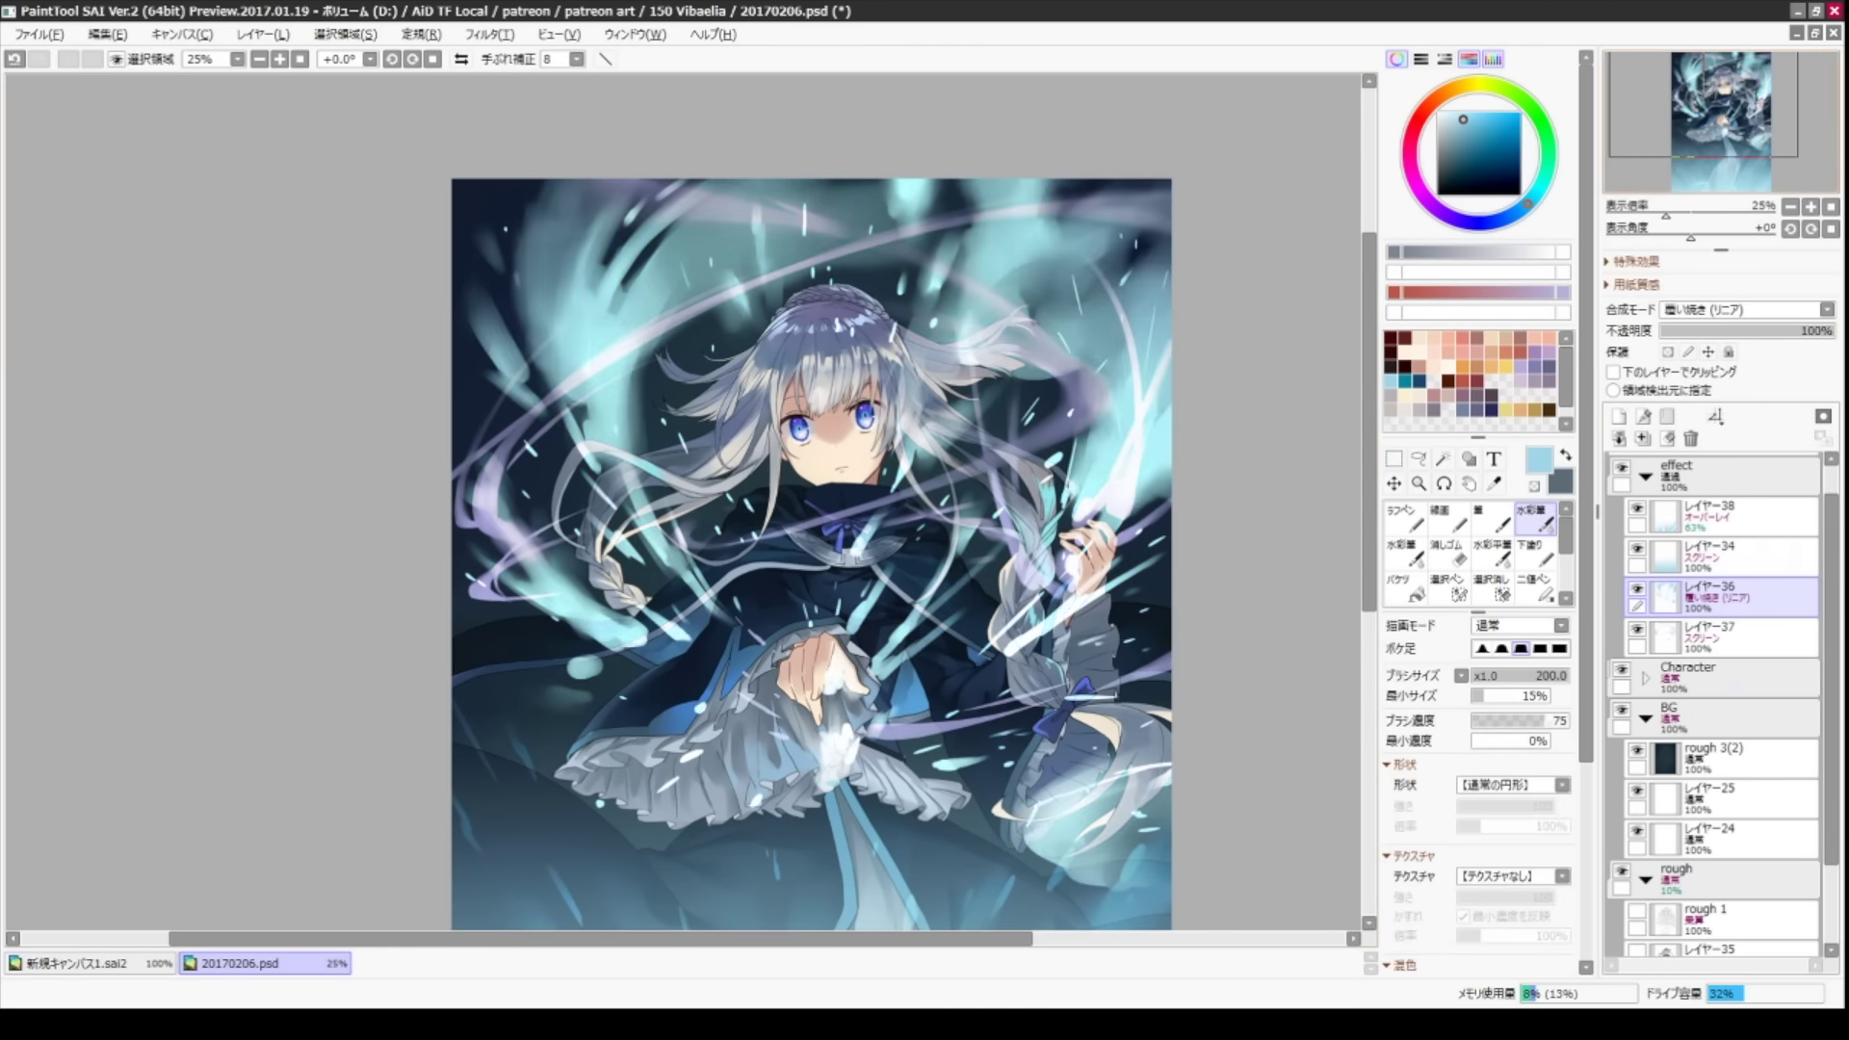
{"action": "key", "text": "b"}
{"action": "left_click", "coordinate": [1743, 309]}
{"action": "left_click", "coordinate": [1734, 622]}
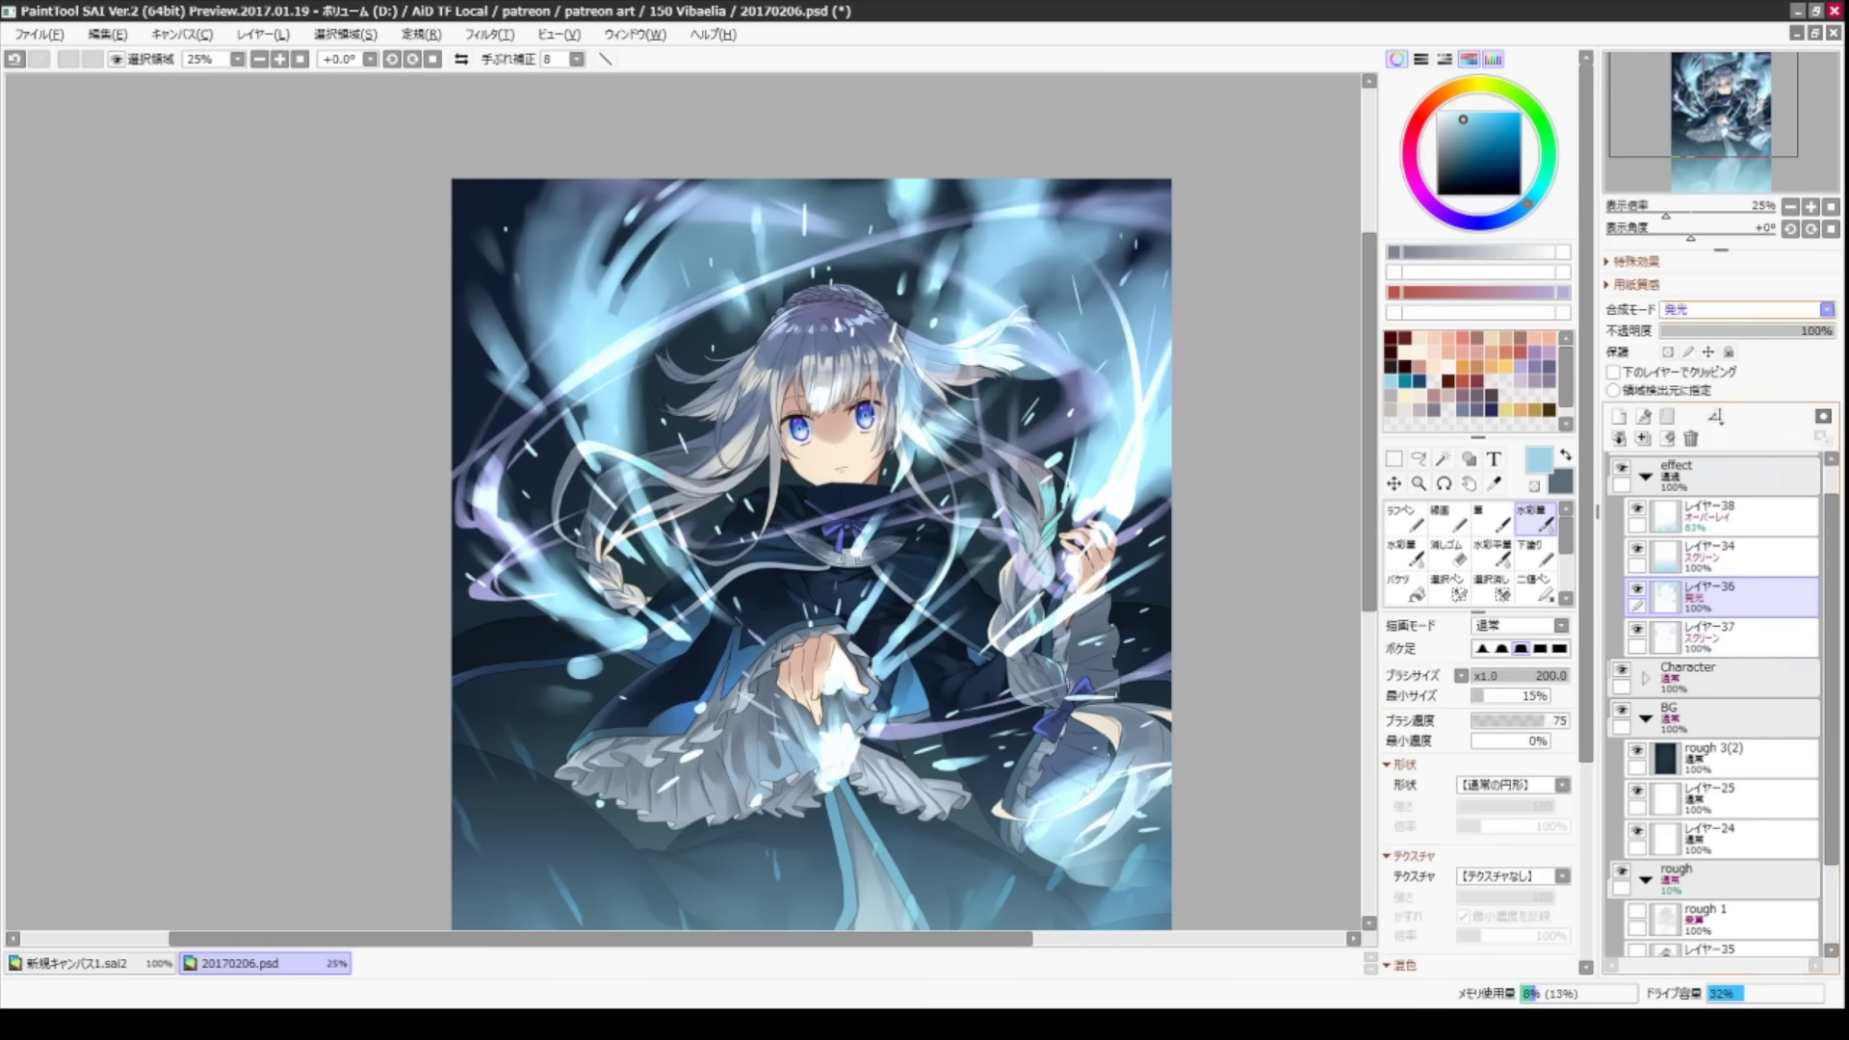
{"action": "left_click", "coordinate": [1743, 310]}
{"action": "left_click", "coordinate": [1734, 582]}
{"action": "key", "text": "b"}
{"action": "mouse_move", "coordinate": [1782, 331]}
{"action": "left_mouse_down"}
{"action": "mouse_move", "coordinate": [1729, 330]}
{"action": "mouse_move", "coordinate": [1785, 331]}
{"action": "left_mouse_up"}
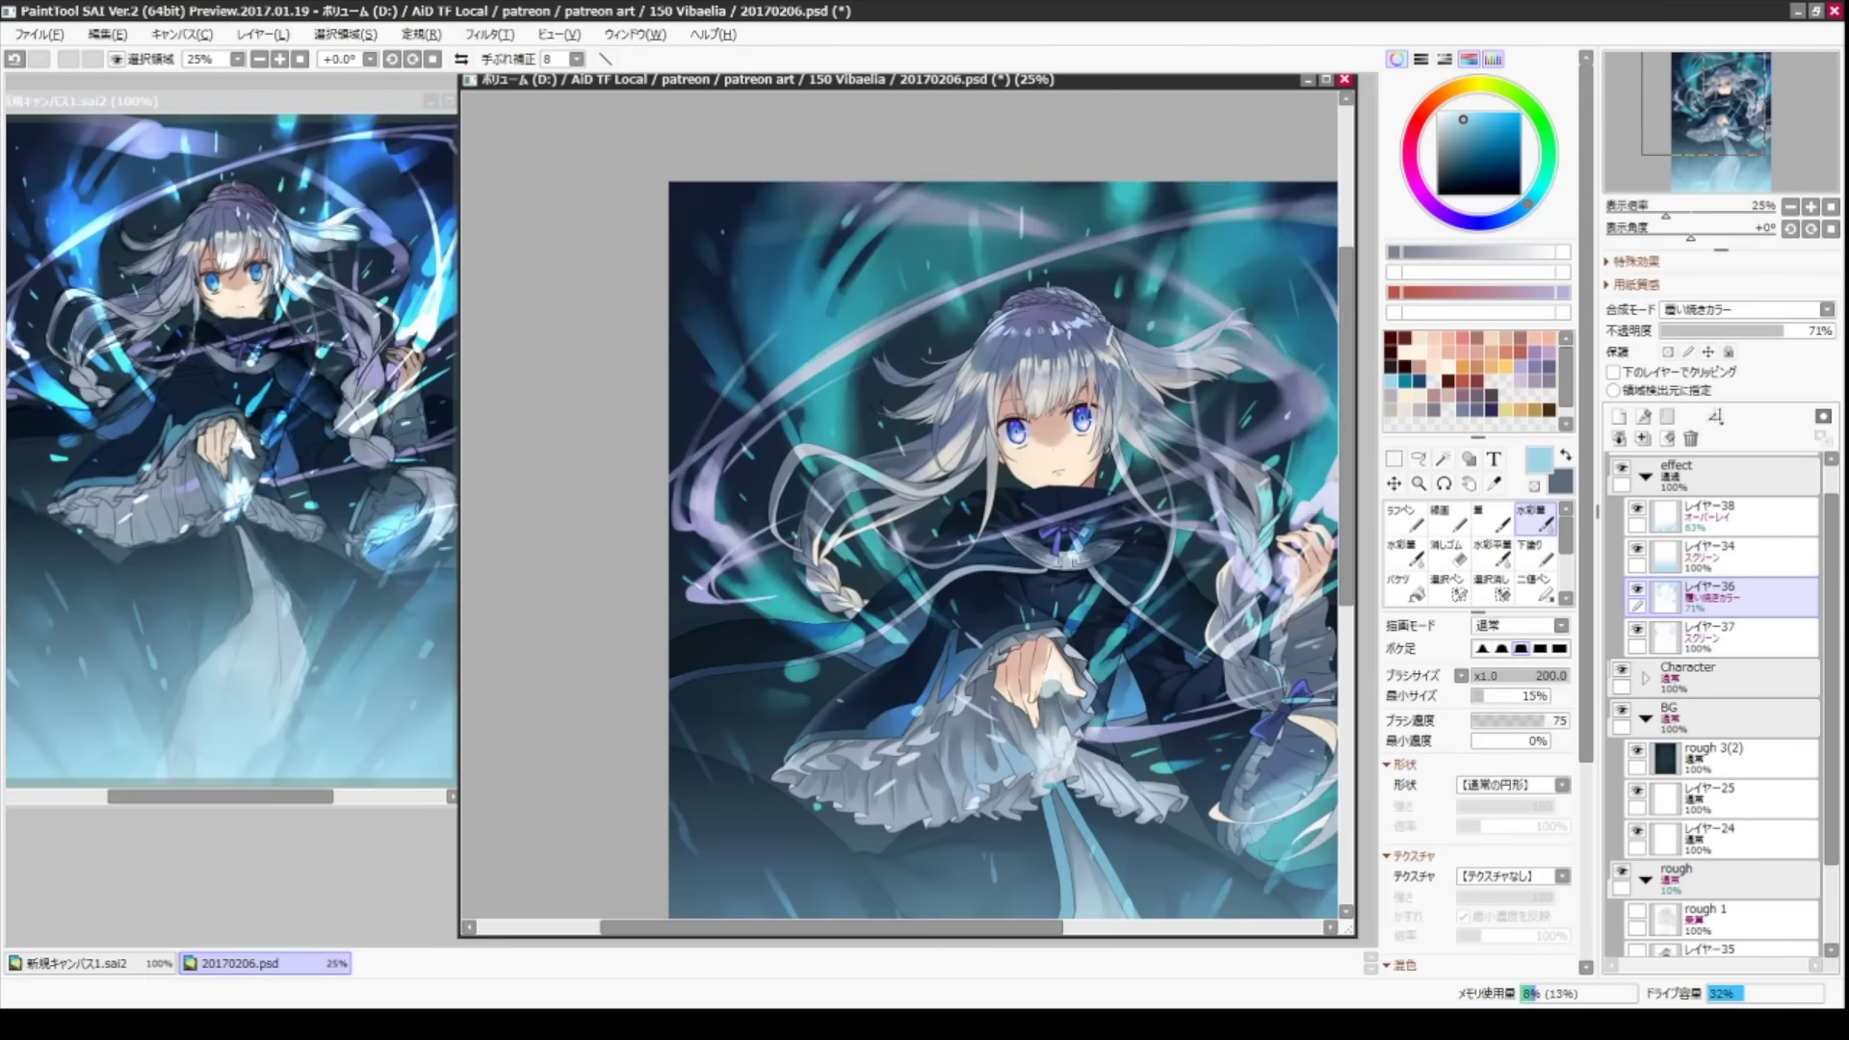
- Set layer 36 to Dodge (覆い焼き) blending at 100% opacity
{"action": "key", "text": "x"}
{"action": "key", "text": "ctrl+z"}
{"action": "key", "text": "ctrl+z"}
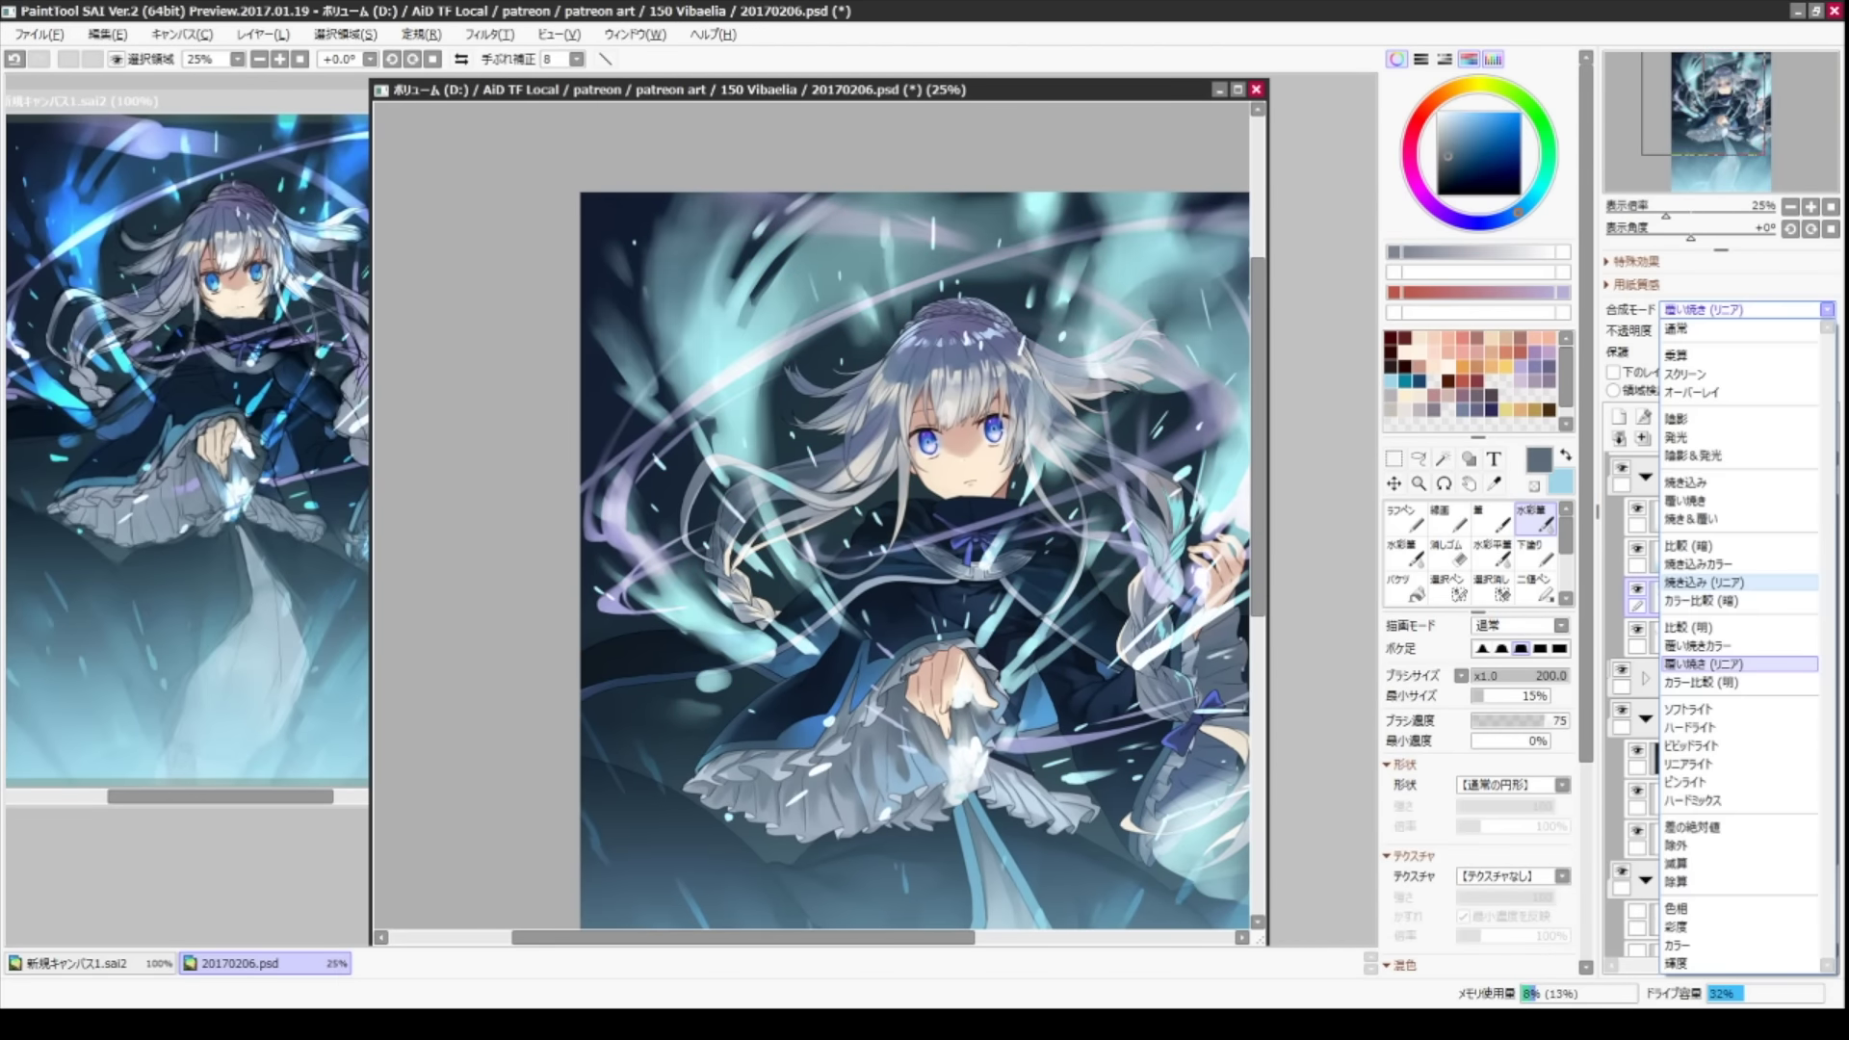
{"action": "key", "text": "ctrl+y"}
{"action": "left_click_drag", "start_coordinate": [933, 419], "coordinate": [862, 394]}
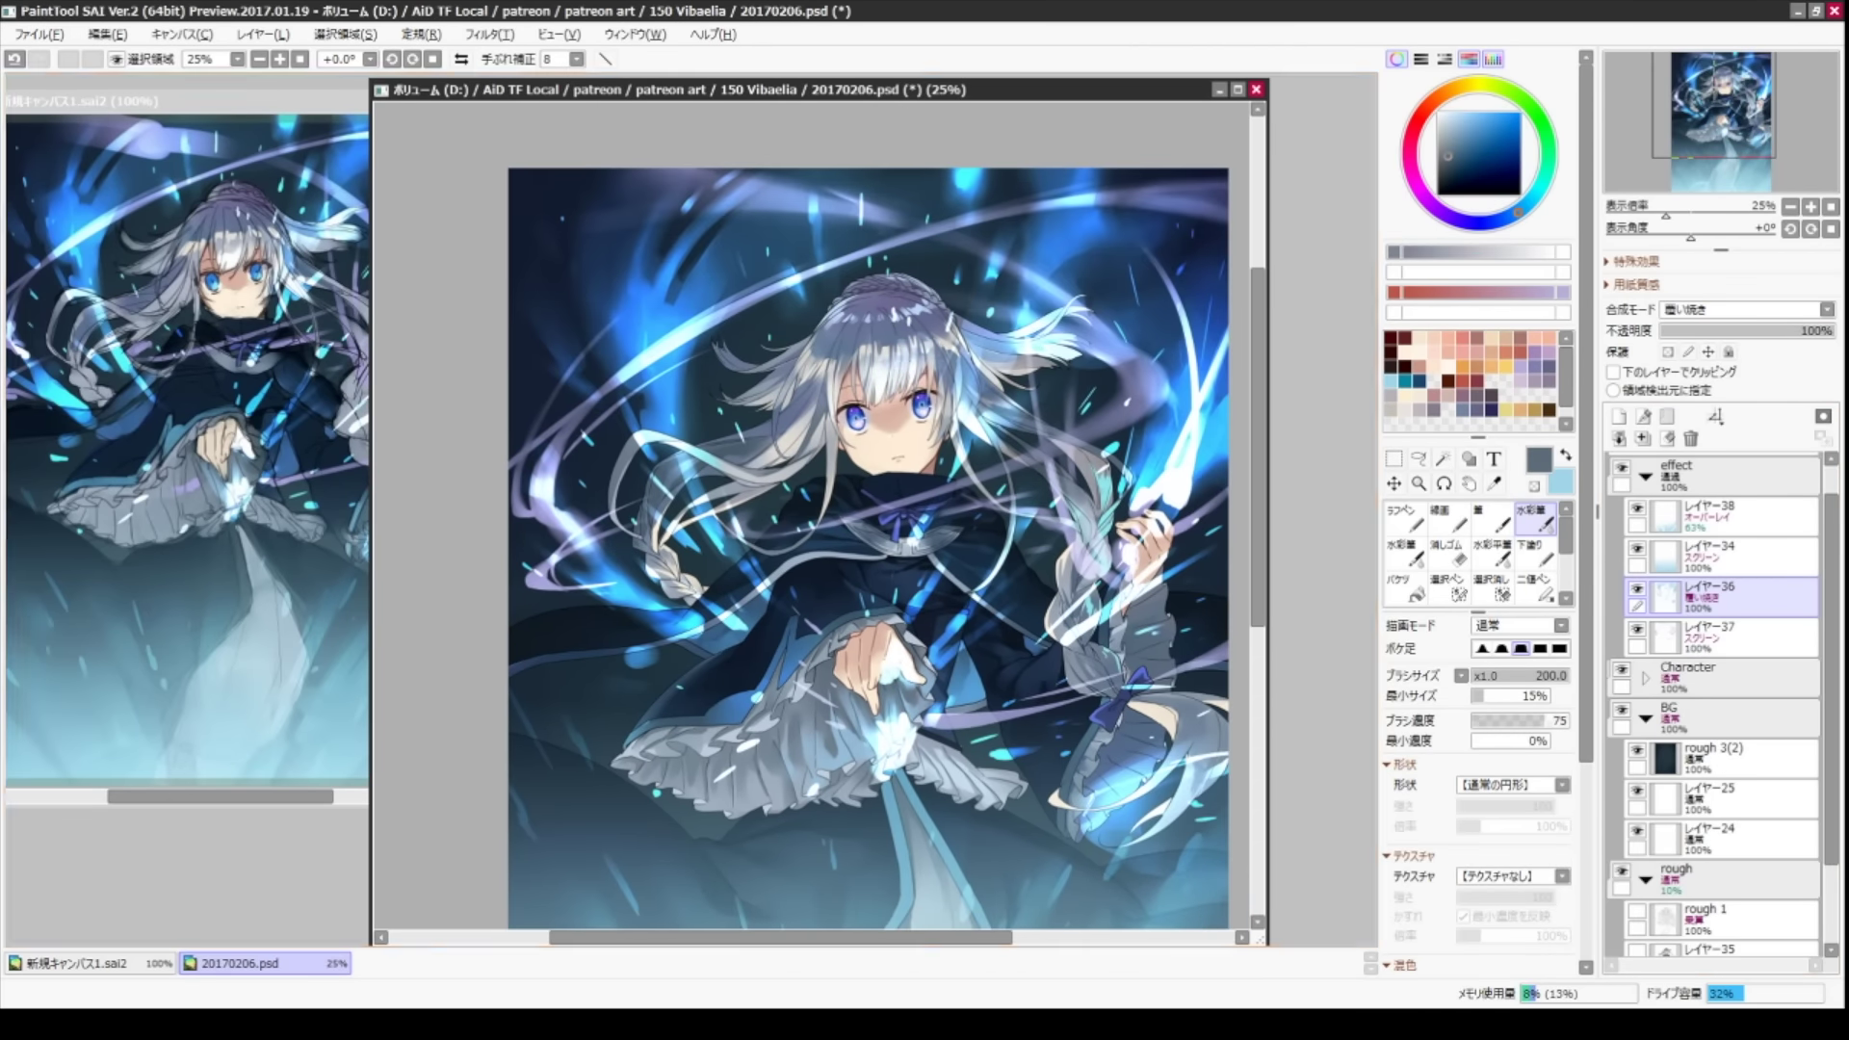
- With layer 36 hidden and layer 37 in Normal blending, refine the violet streaks near the raised hand using watercolor at sizes 50 and 70
{"action": "left_click_drag", "start_coordinate": [1252, 542], "coordinate": [1194, 576]}
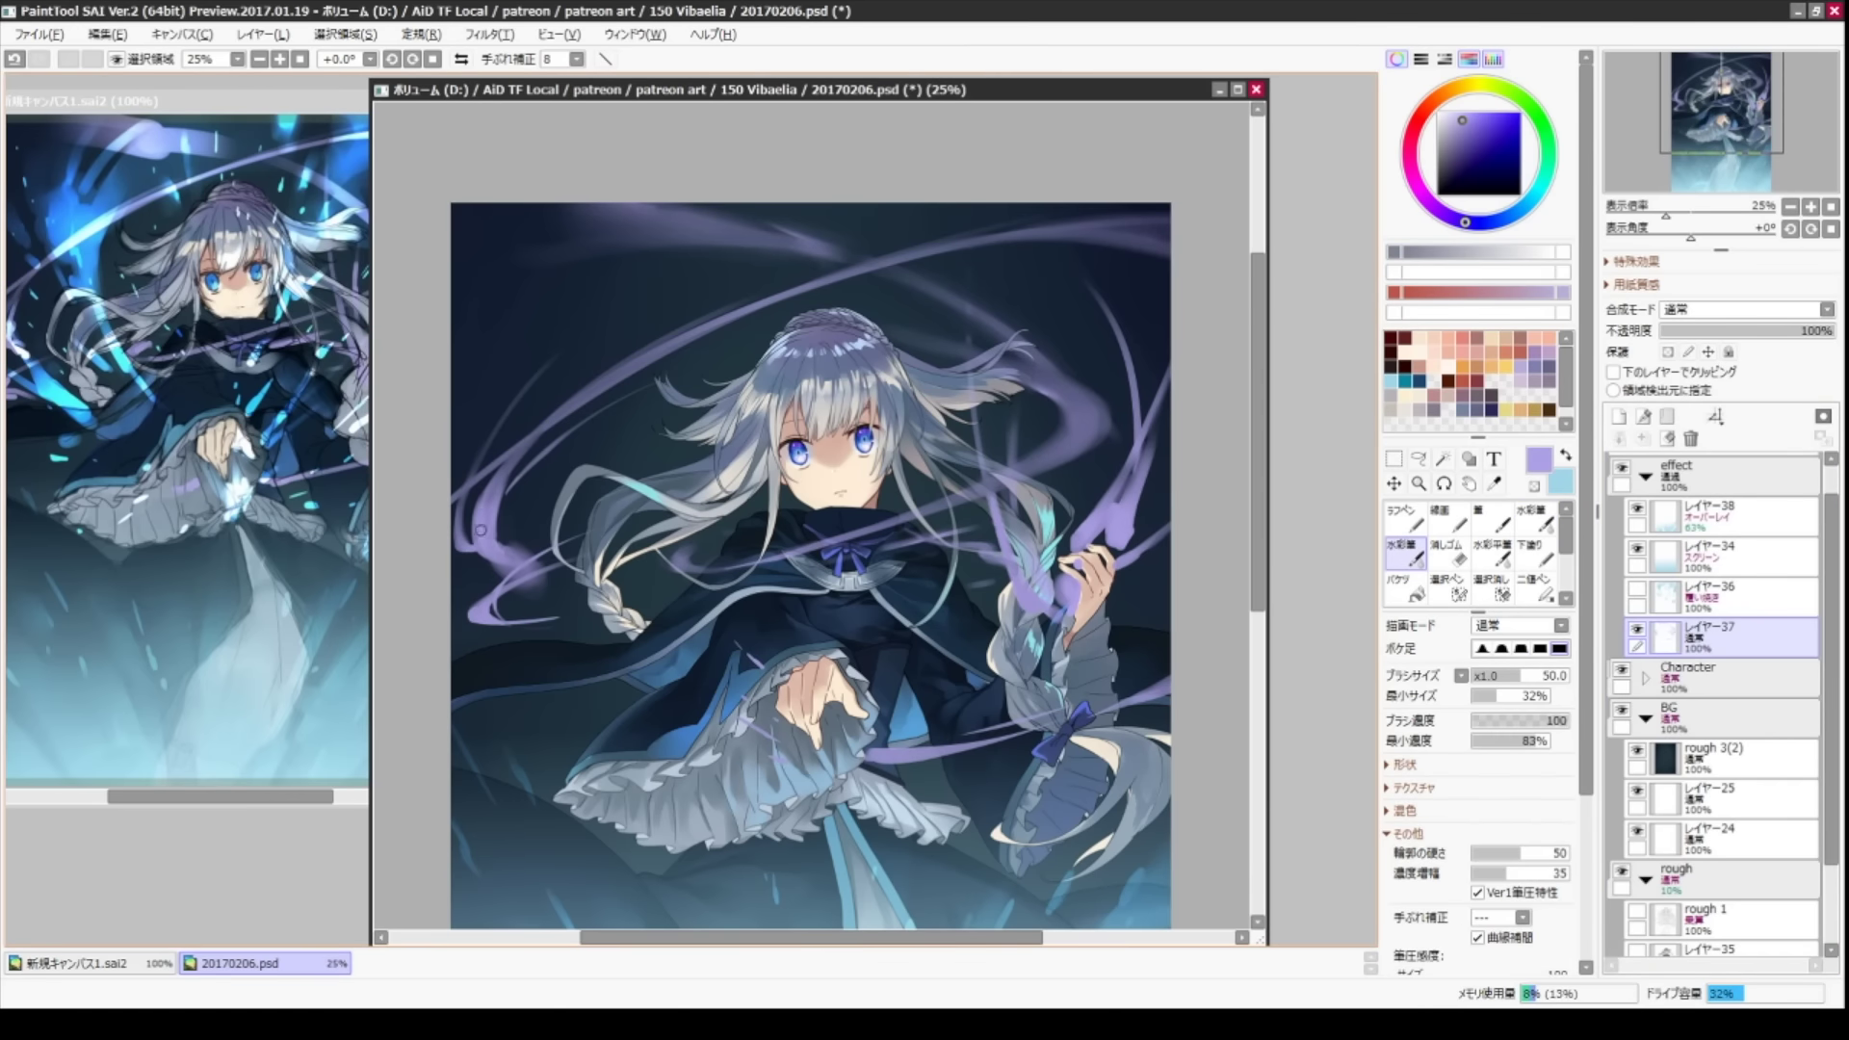
{"action": "key", "text": "e"}
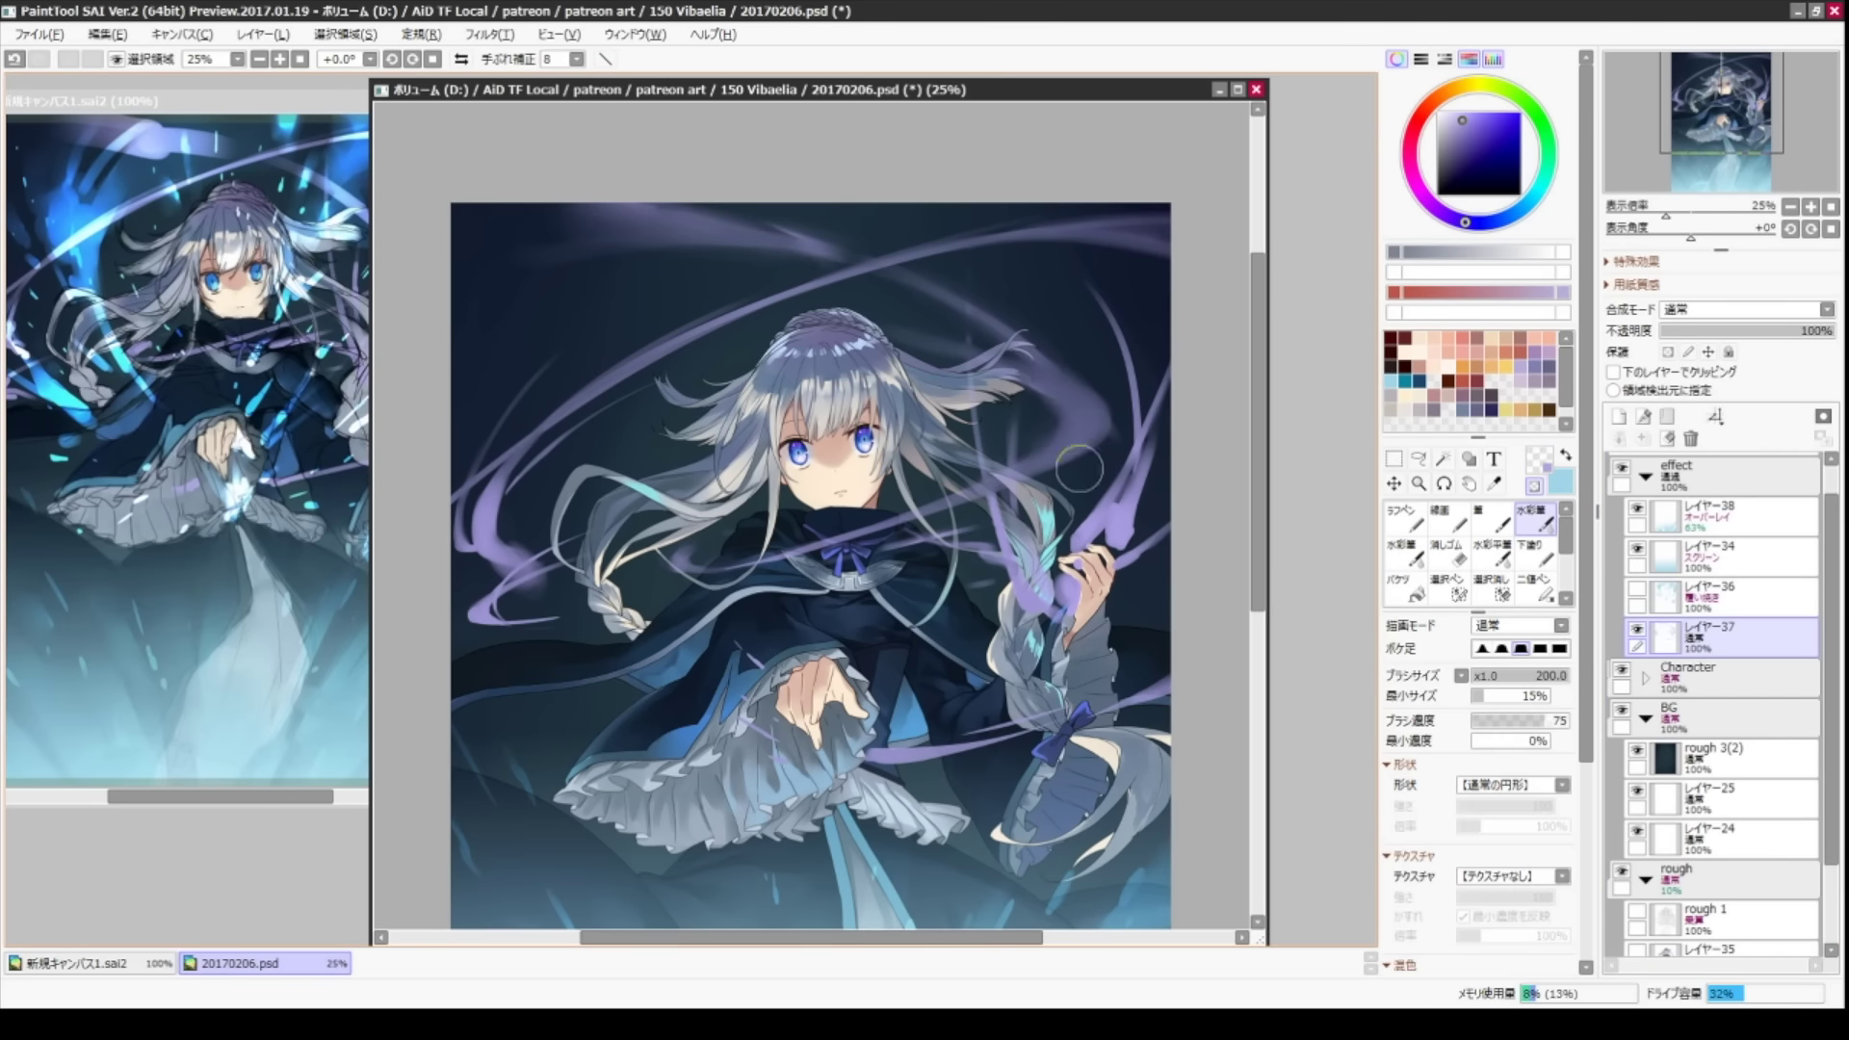
{"action": "key", "text": "b"}
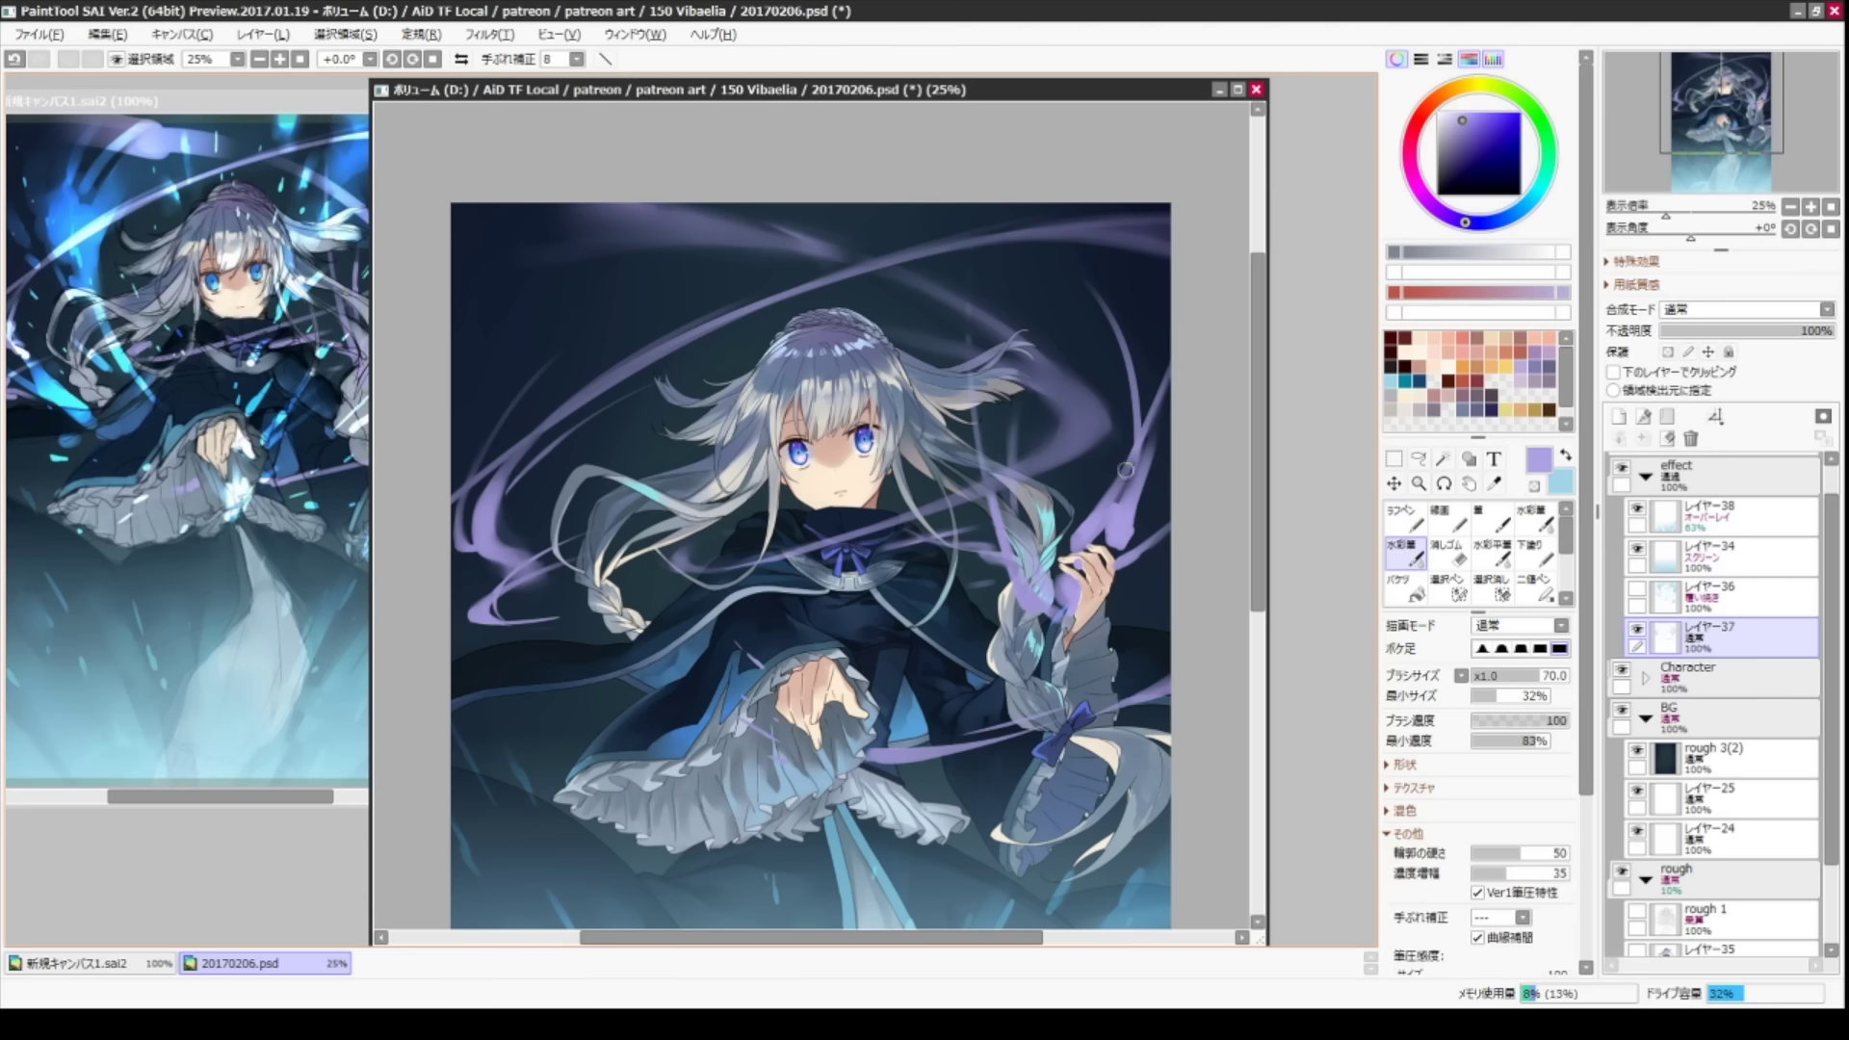
{"action": "left_click_drag", "start_coordinate": [1110, 519], "coordinate": [1114, 532]}
{"action": "key", "text": "e"}
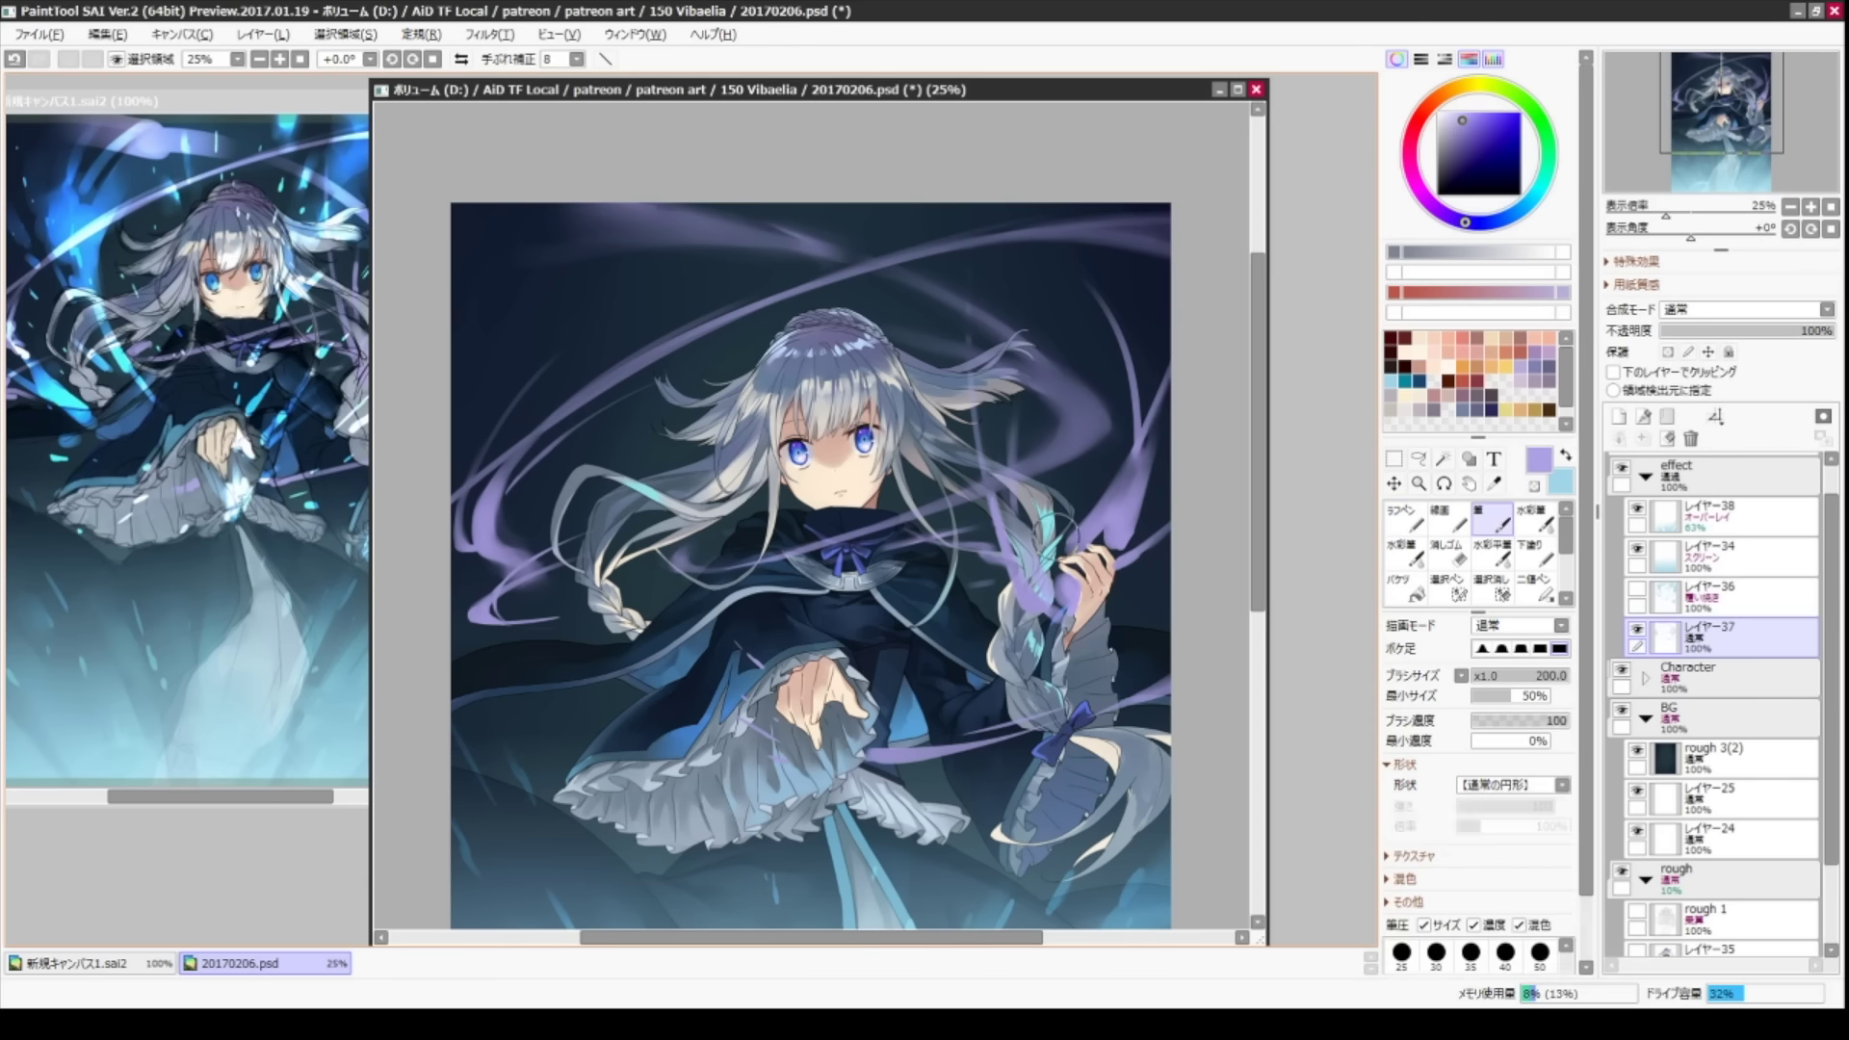
- Show layer 36 and soften its flame around the raised hand with transparent soft watercolor at size 500
{"action": "left_click", "coordinate": [1637, 588]}
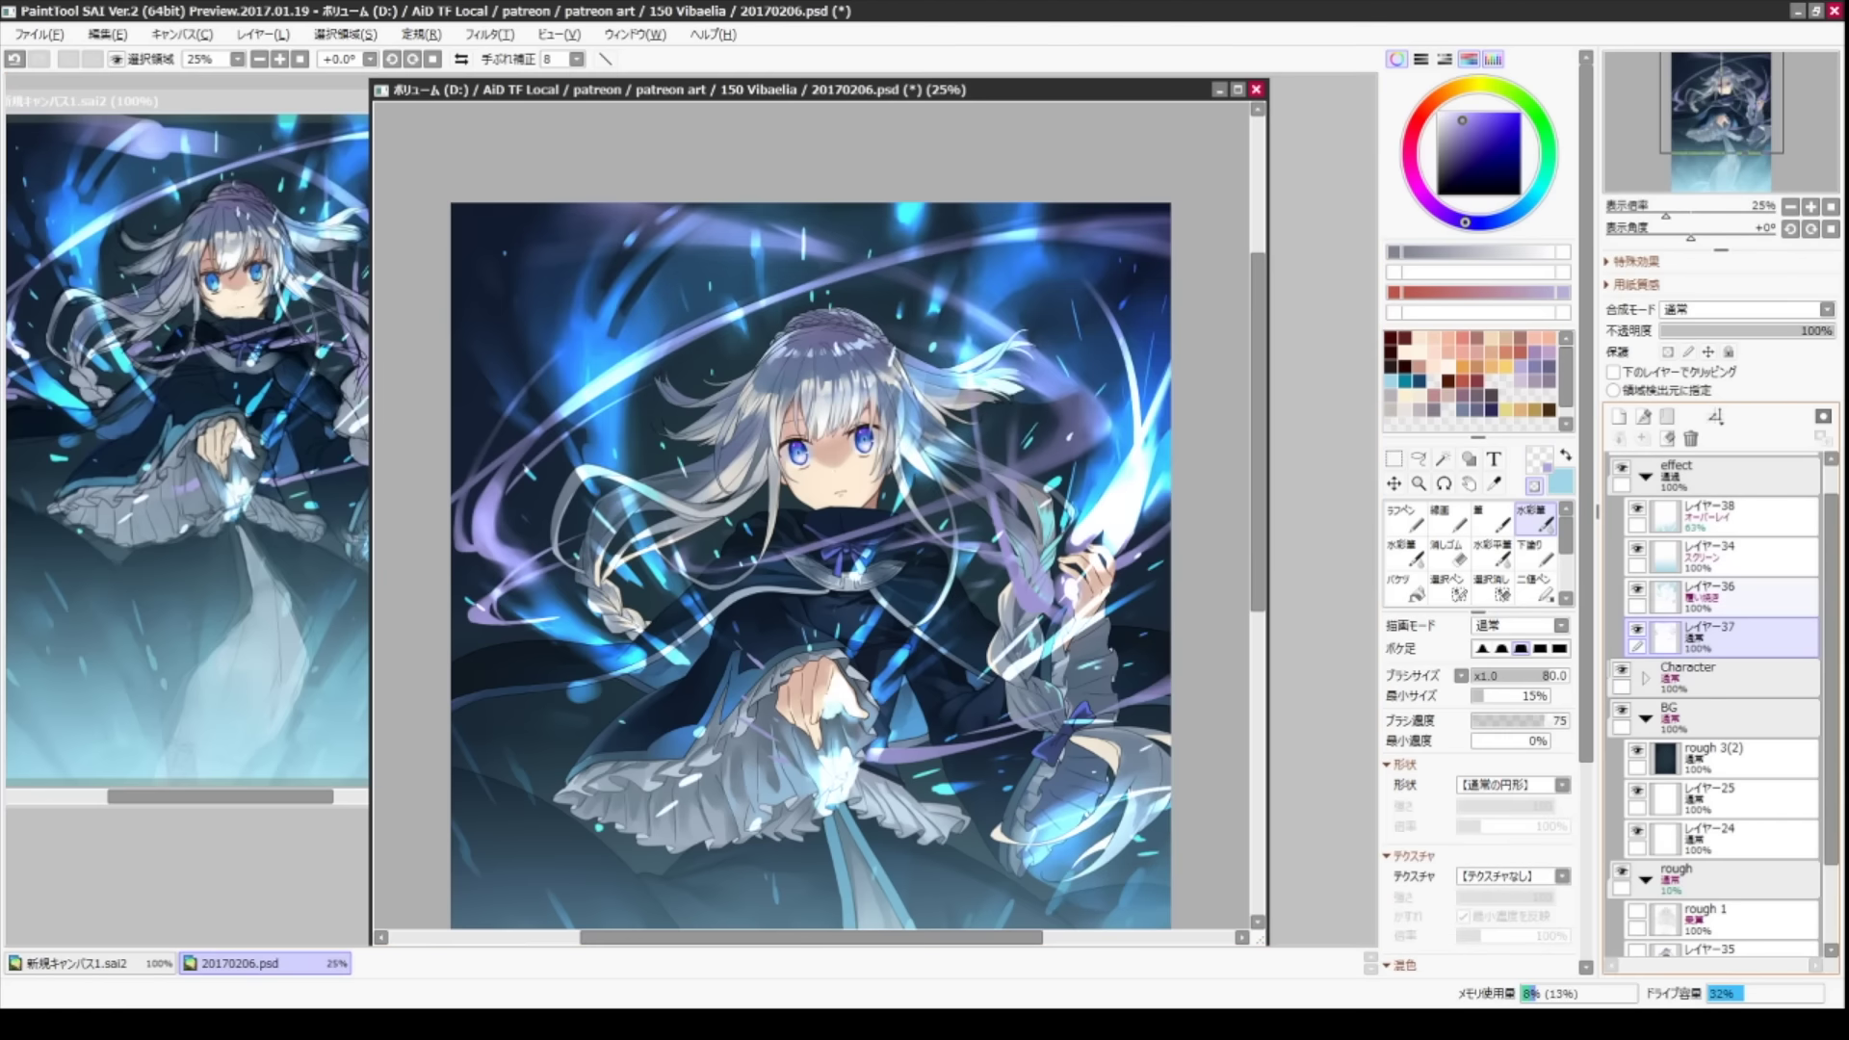
{"action": "left_click", "coordinate": [1710, 592]}
{"action": "left_click_drag", "start_coordinate": [1108, 566], "coordinate": [1161, 539]}
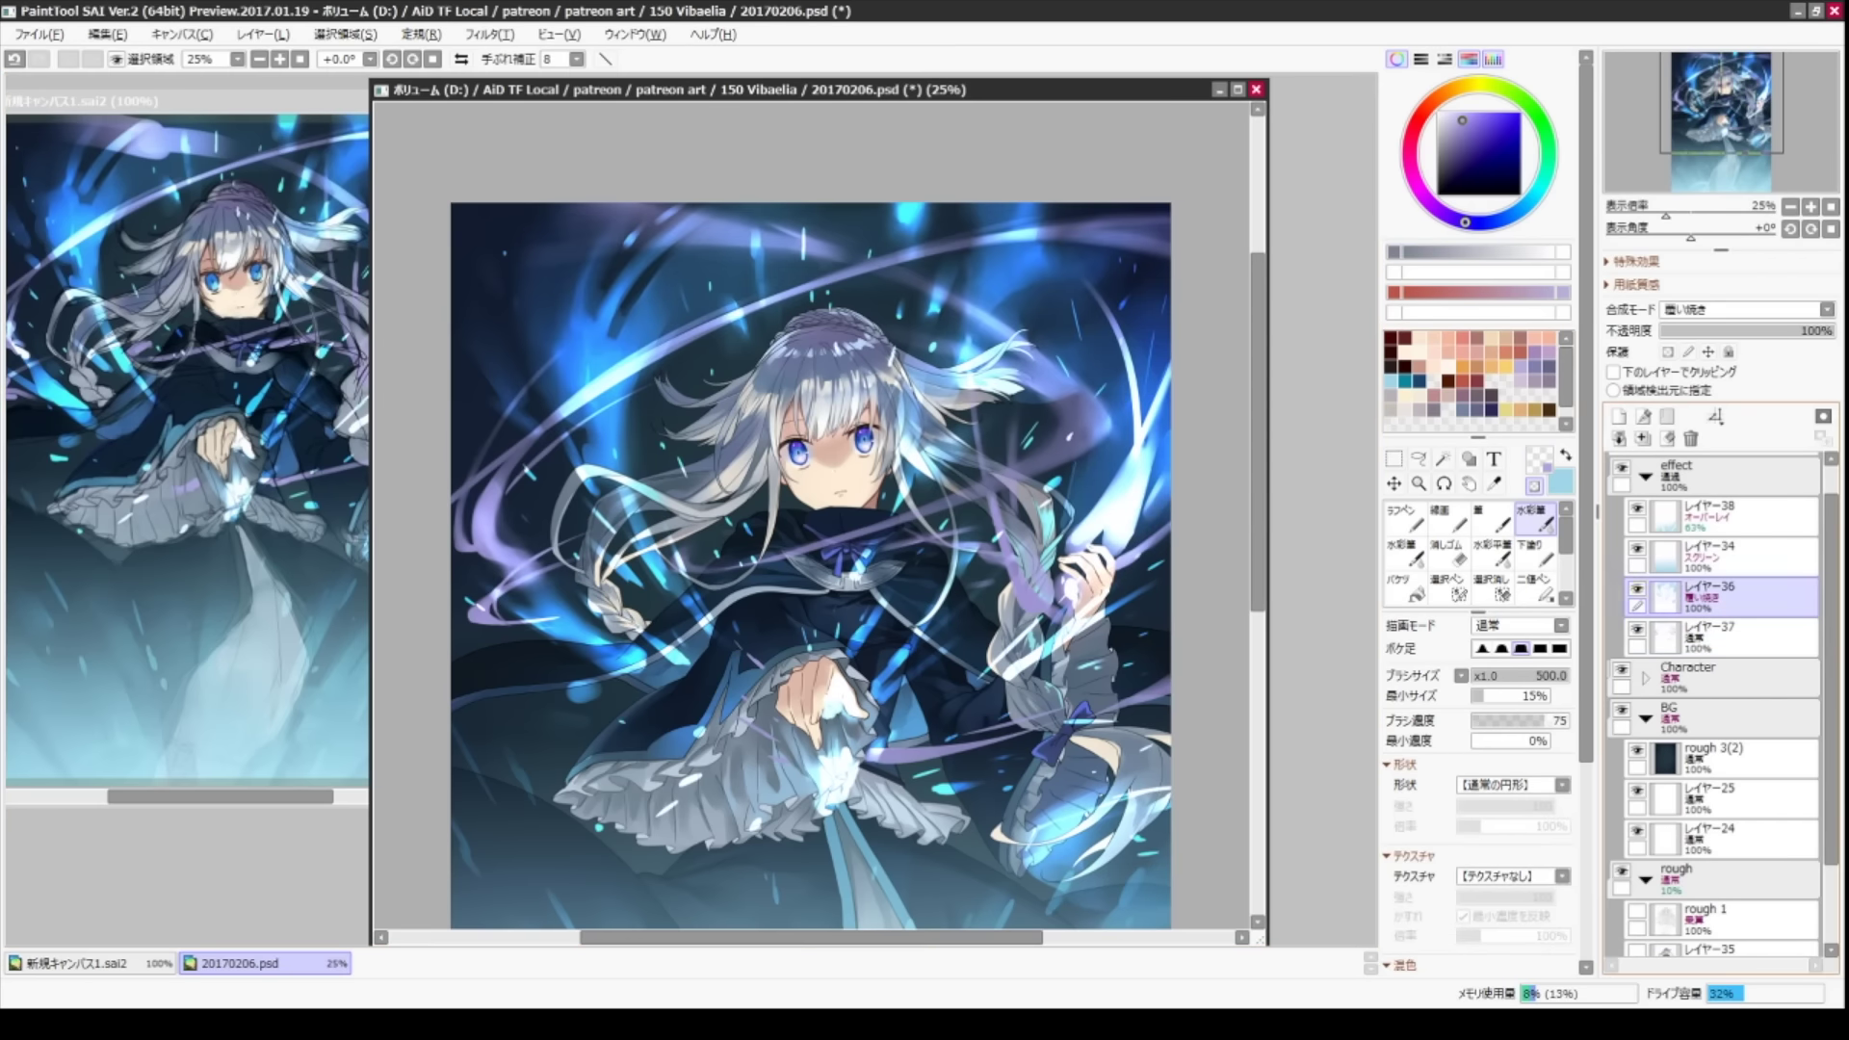
- Rework the violet streaks by the raised hand on layer 37 with watercolor at size 35 and set the layer to Screen blending
{"action": "left_click", "coordinate": [1709, 631]}
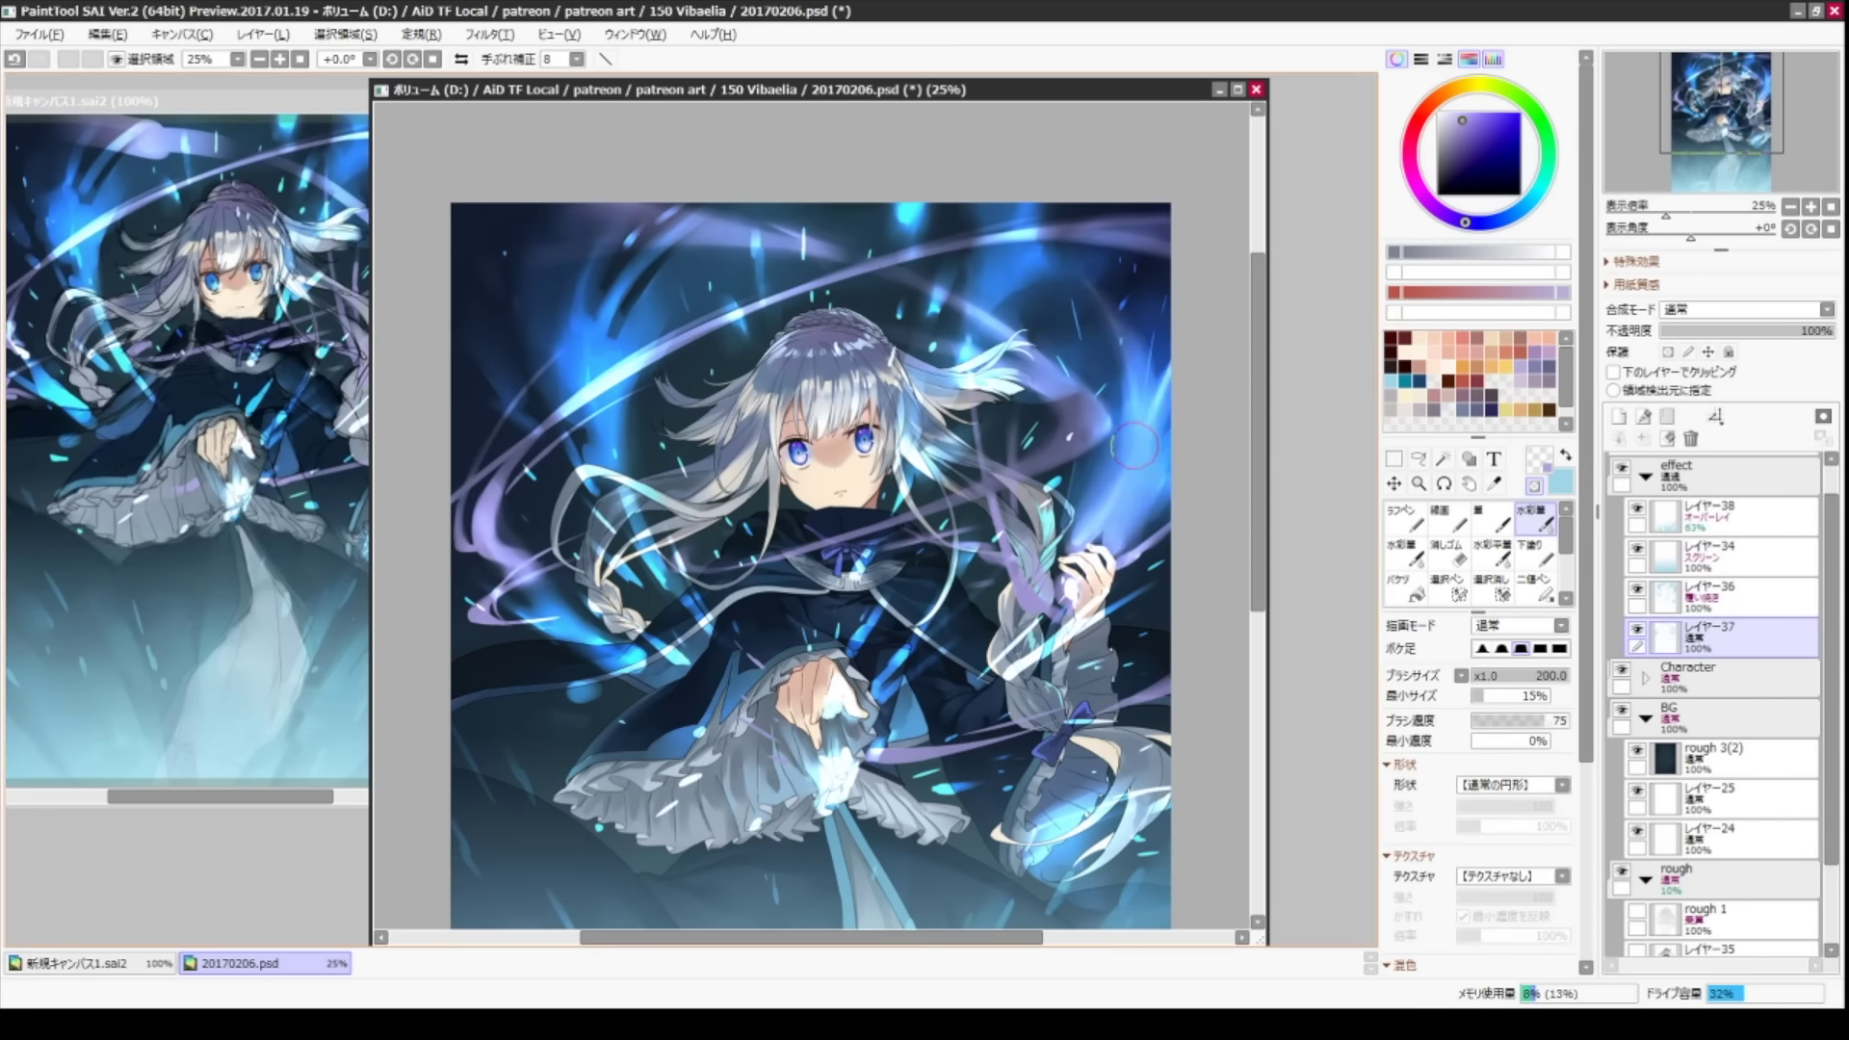
{"action": "key", "text": "c"}
{"action": "left_click_drag", "start_coordinate": [1141, 445], "coordinate": [1089, 529]}
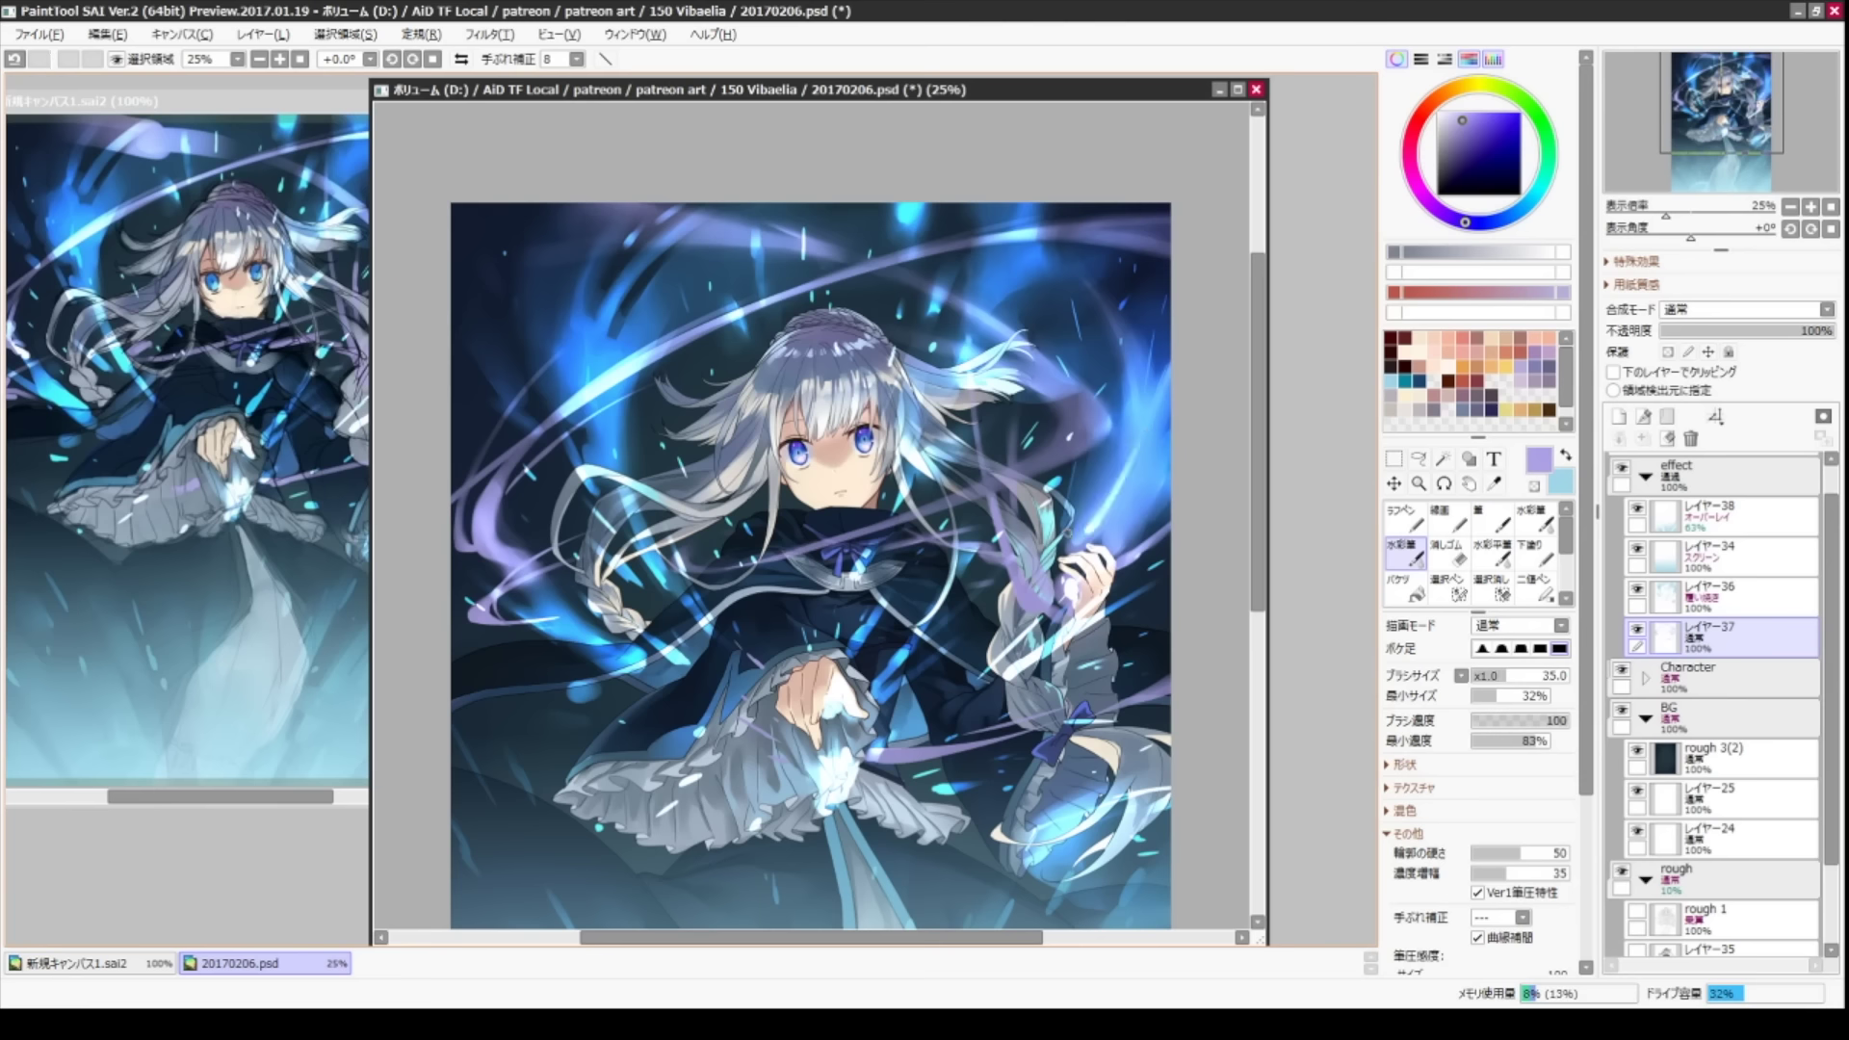
{"action": "key", "text": "n"}
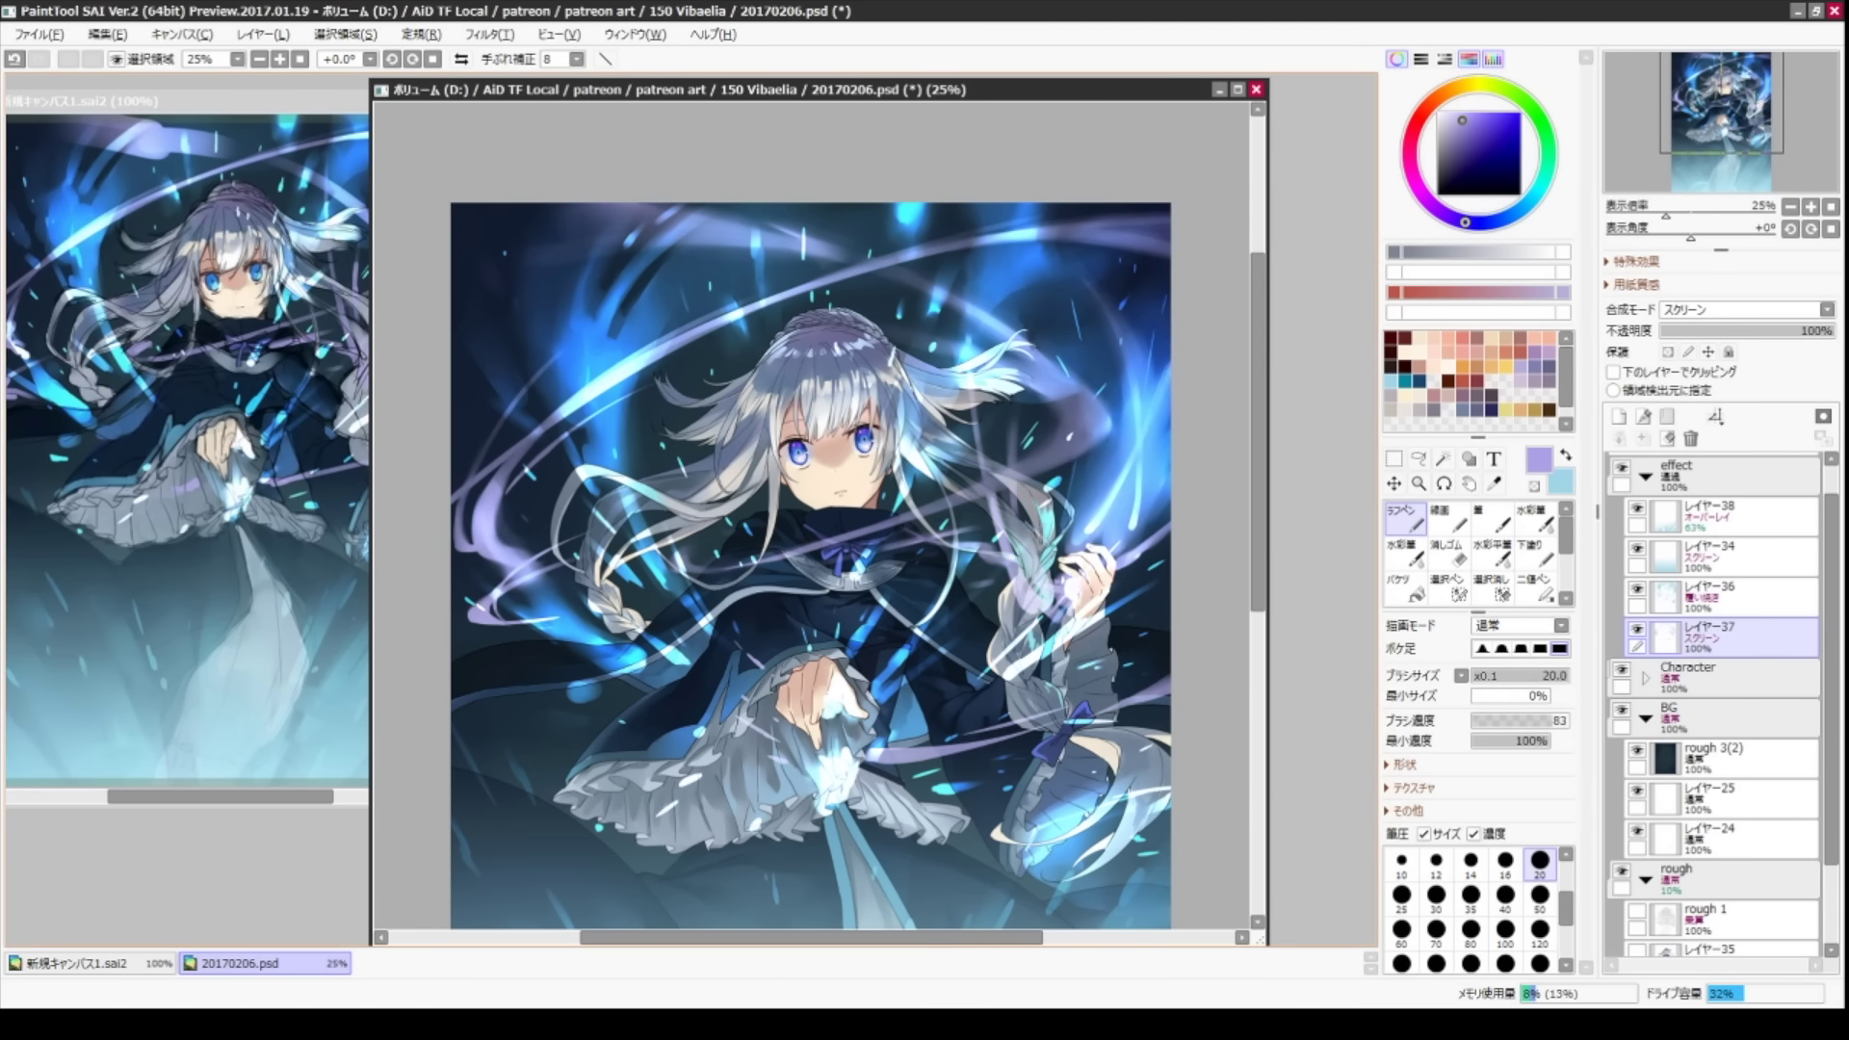
- Soften the glowing flames on layer 36 with transparent soft watercolor at size 200
{"action": "key", "text": "e"}
{"action": "scroll", "coordinate": [814, 539], "scroll_direction": "down", "scroll_amount": 1}
{"action": "key", "text": "c"}
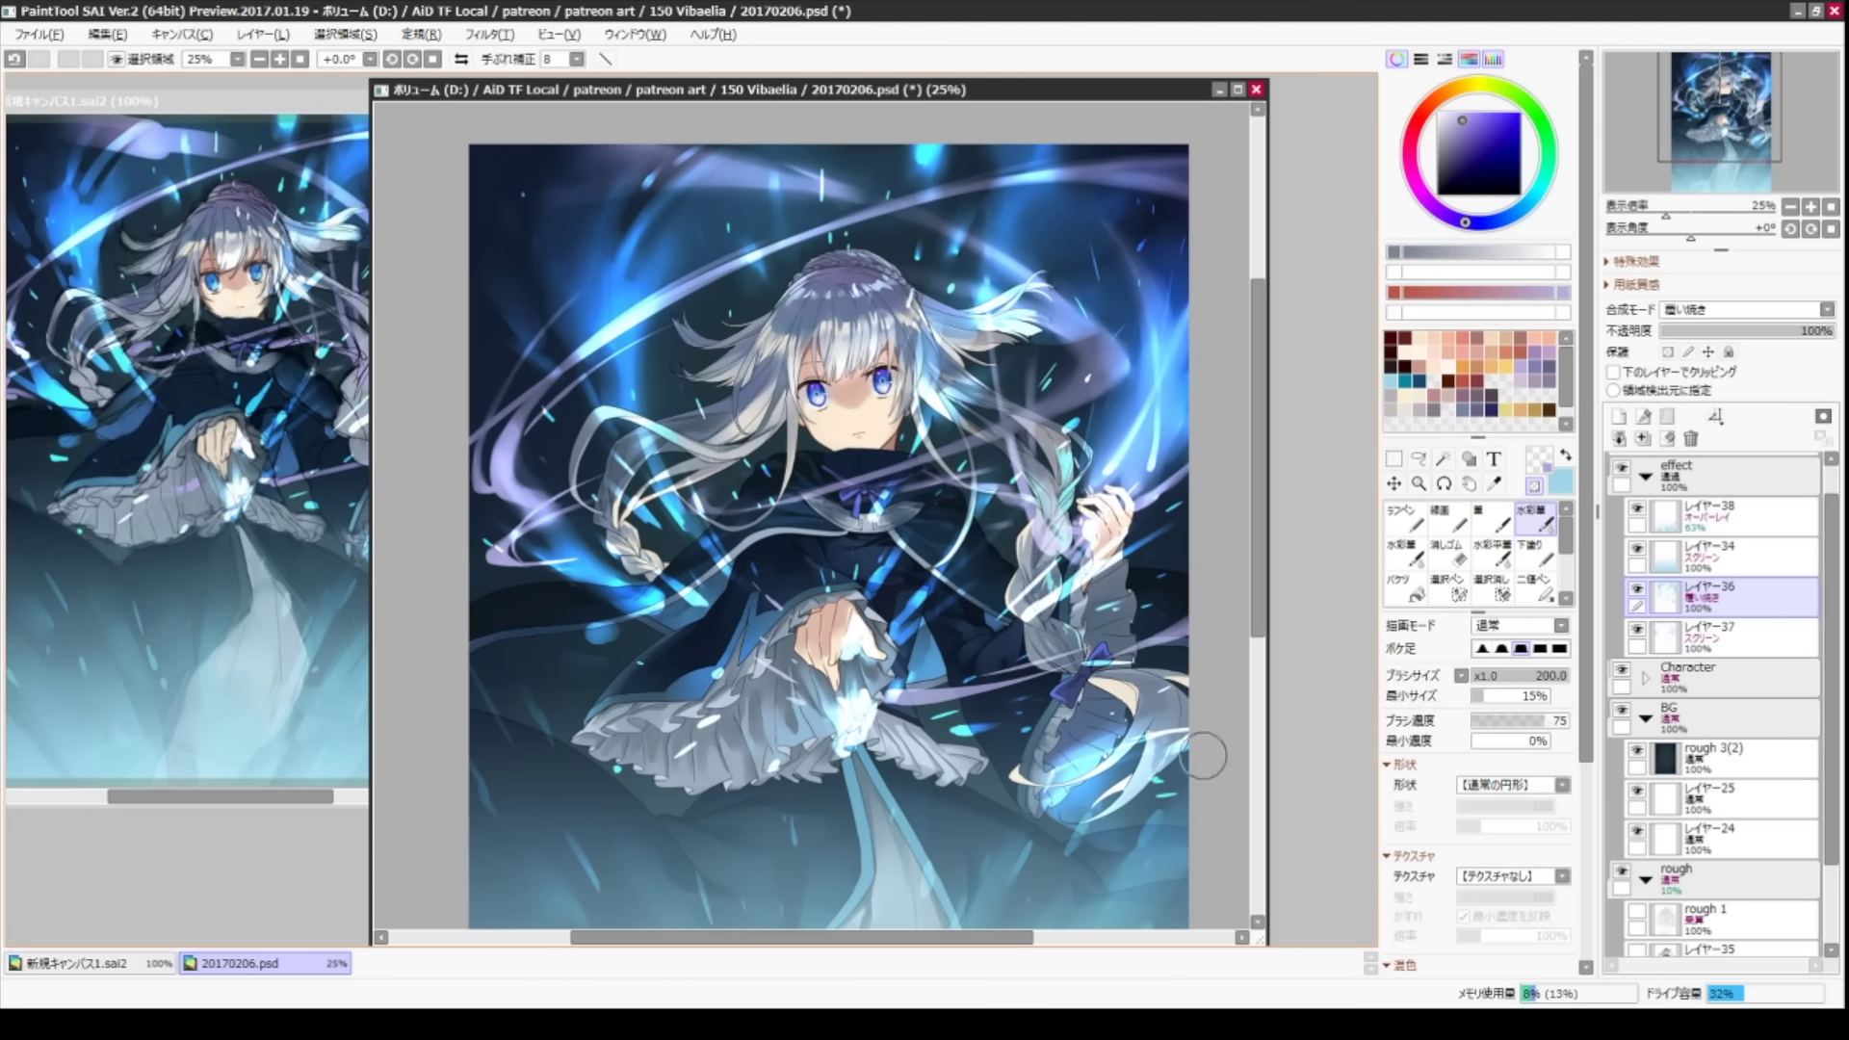
- Adjust the lower glow on layer 38 with layer 34 temporarily hidden, and raise layer 38's opacity to 100%
{"action": "scroll", "coordinate": [1204, 756], "scroll_direction": "down", "scroll_amount": 1}
{"action": "left_click", "coordinate": [1710, 549]}
{"action": "left_click", "coordinate": [1637, 549]}
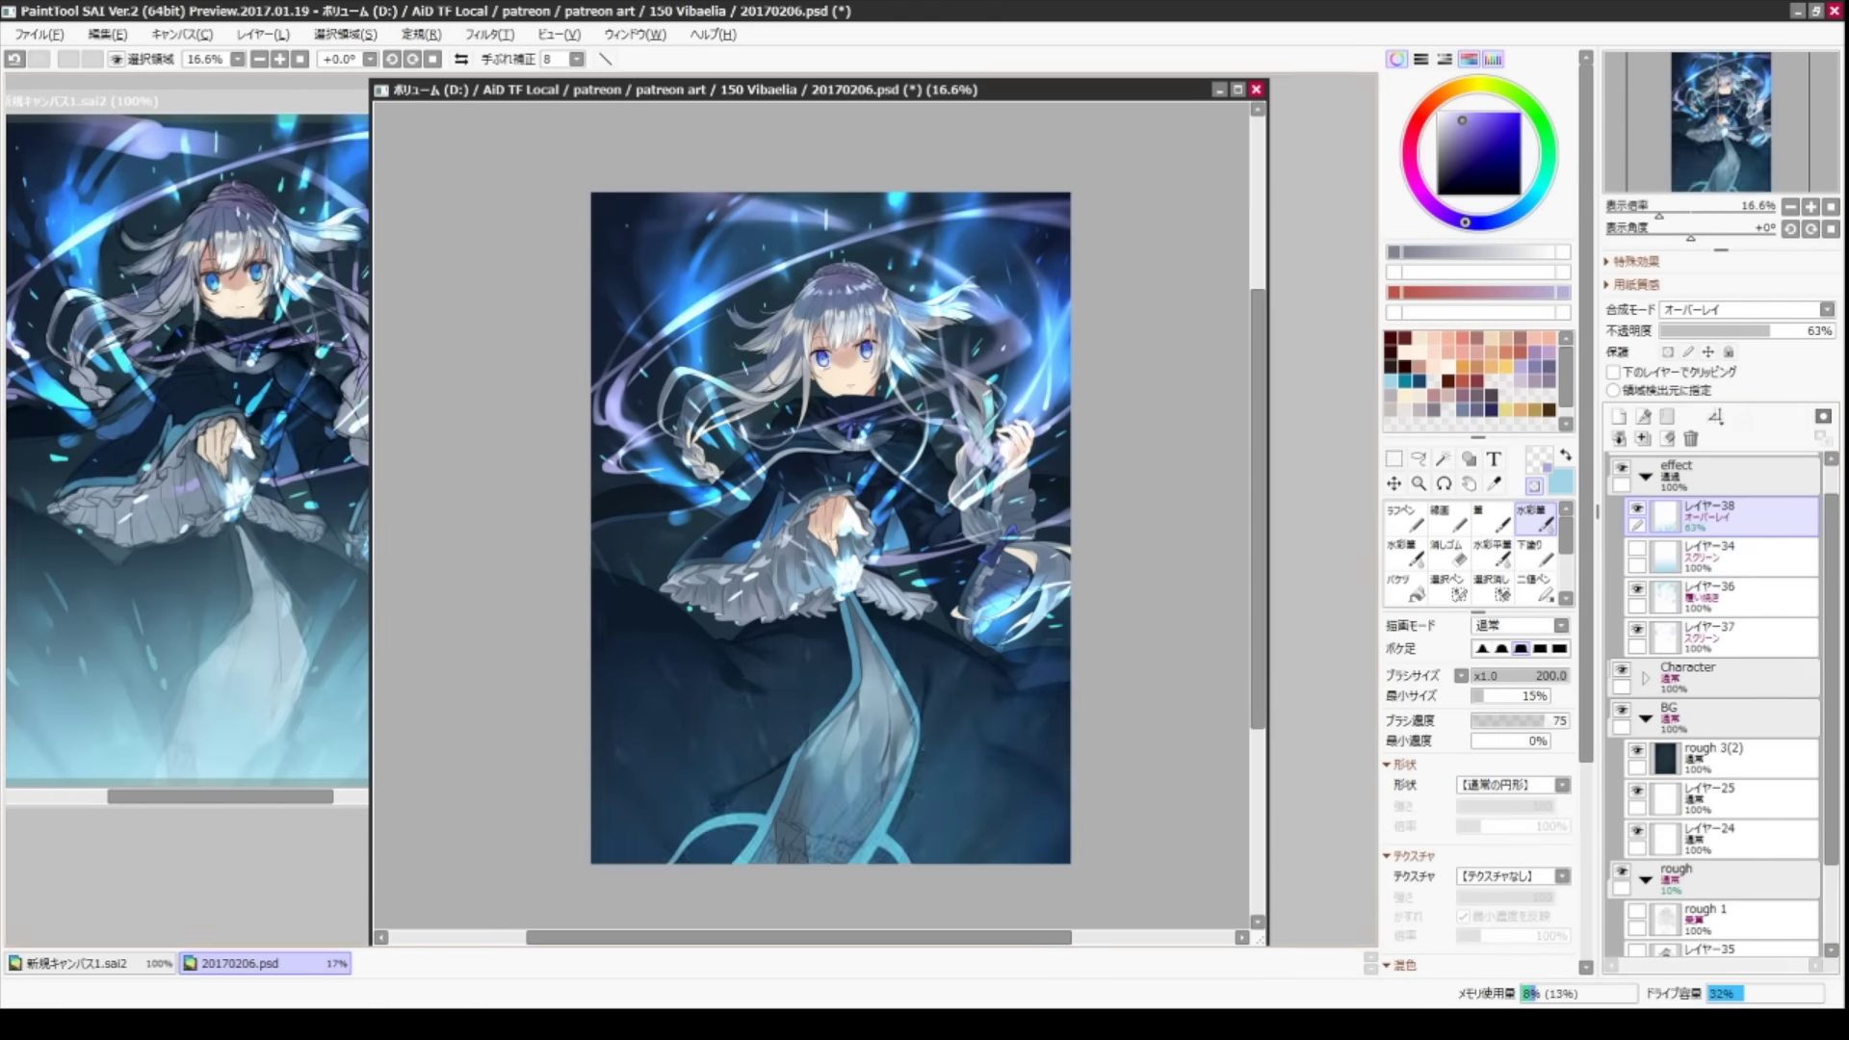
{"action": "left_click", "coordinate": [1709, 515]}
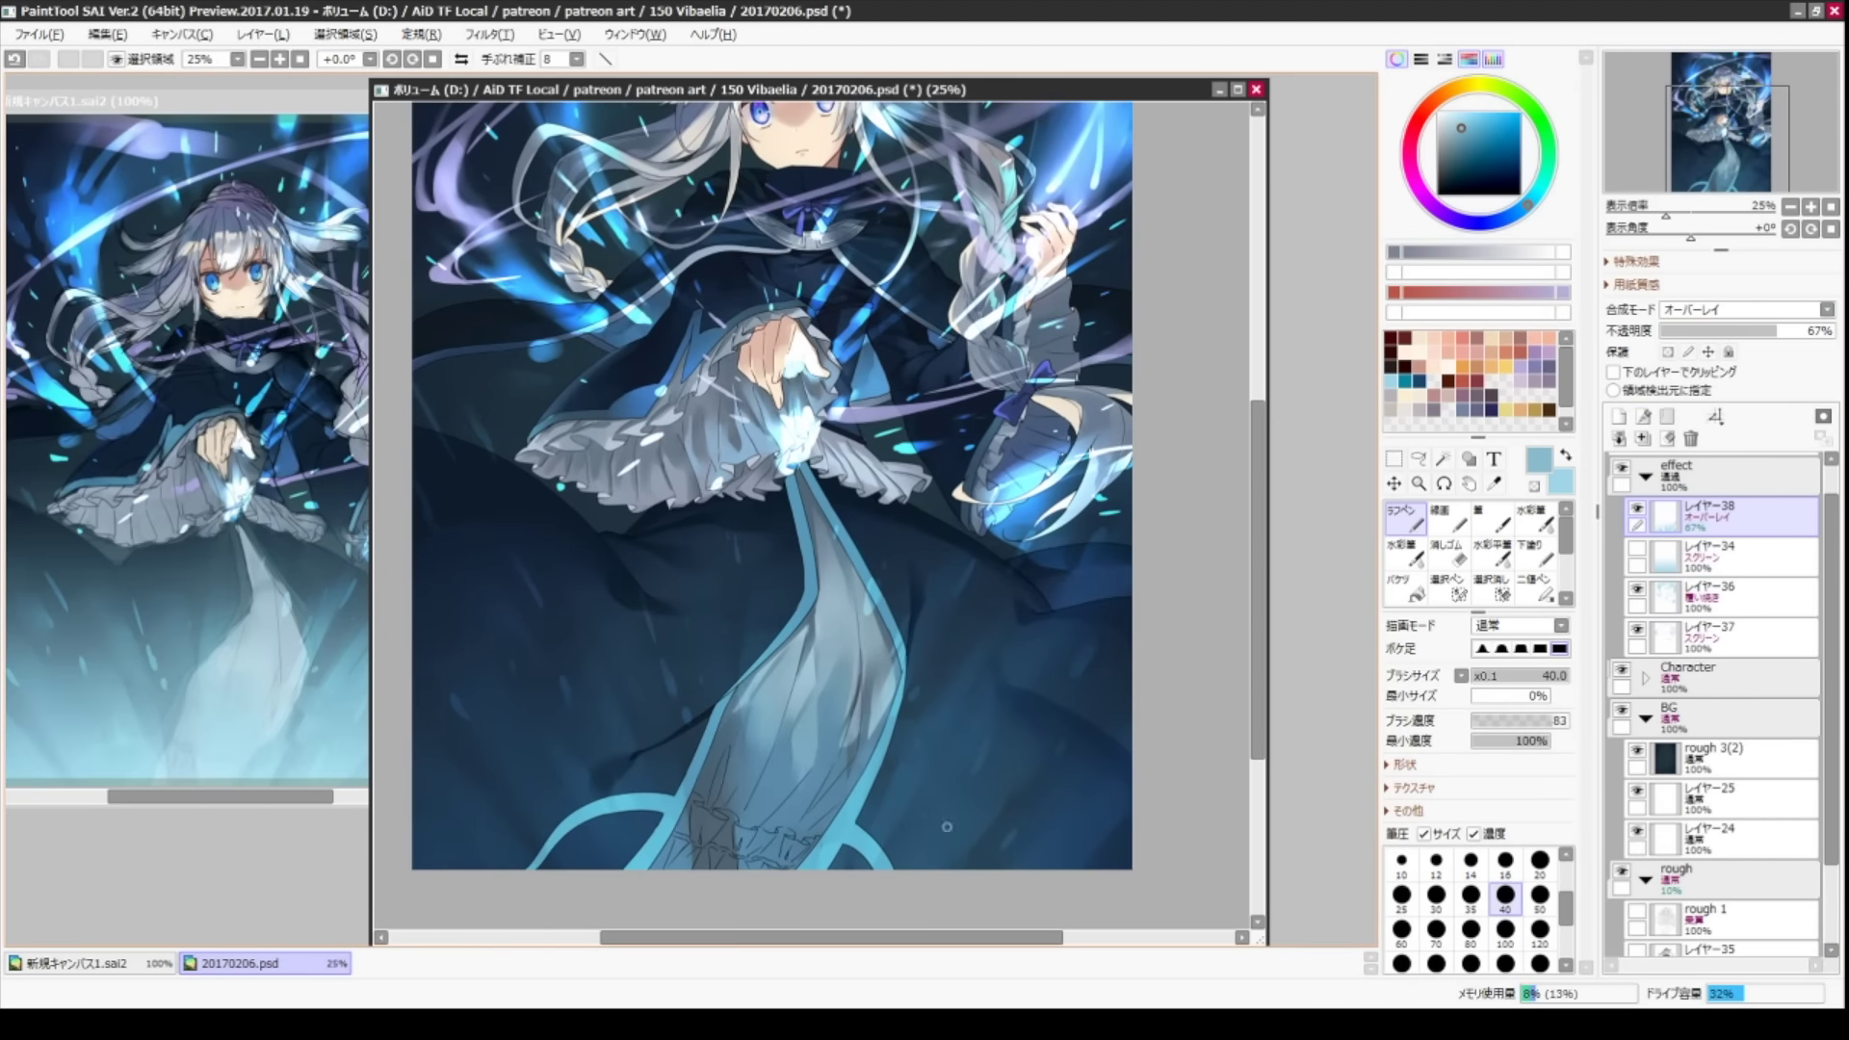
{"action": "key", "text": "ctrl+z"}
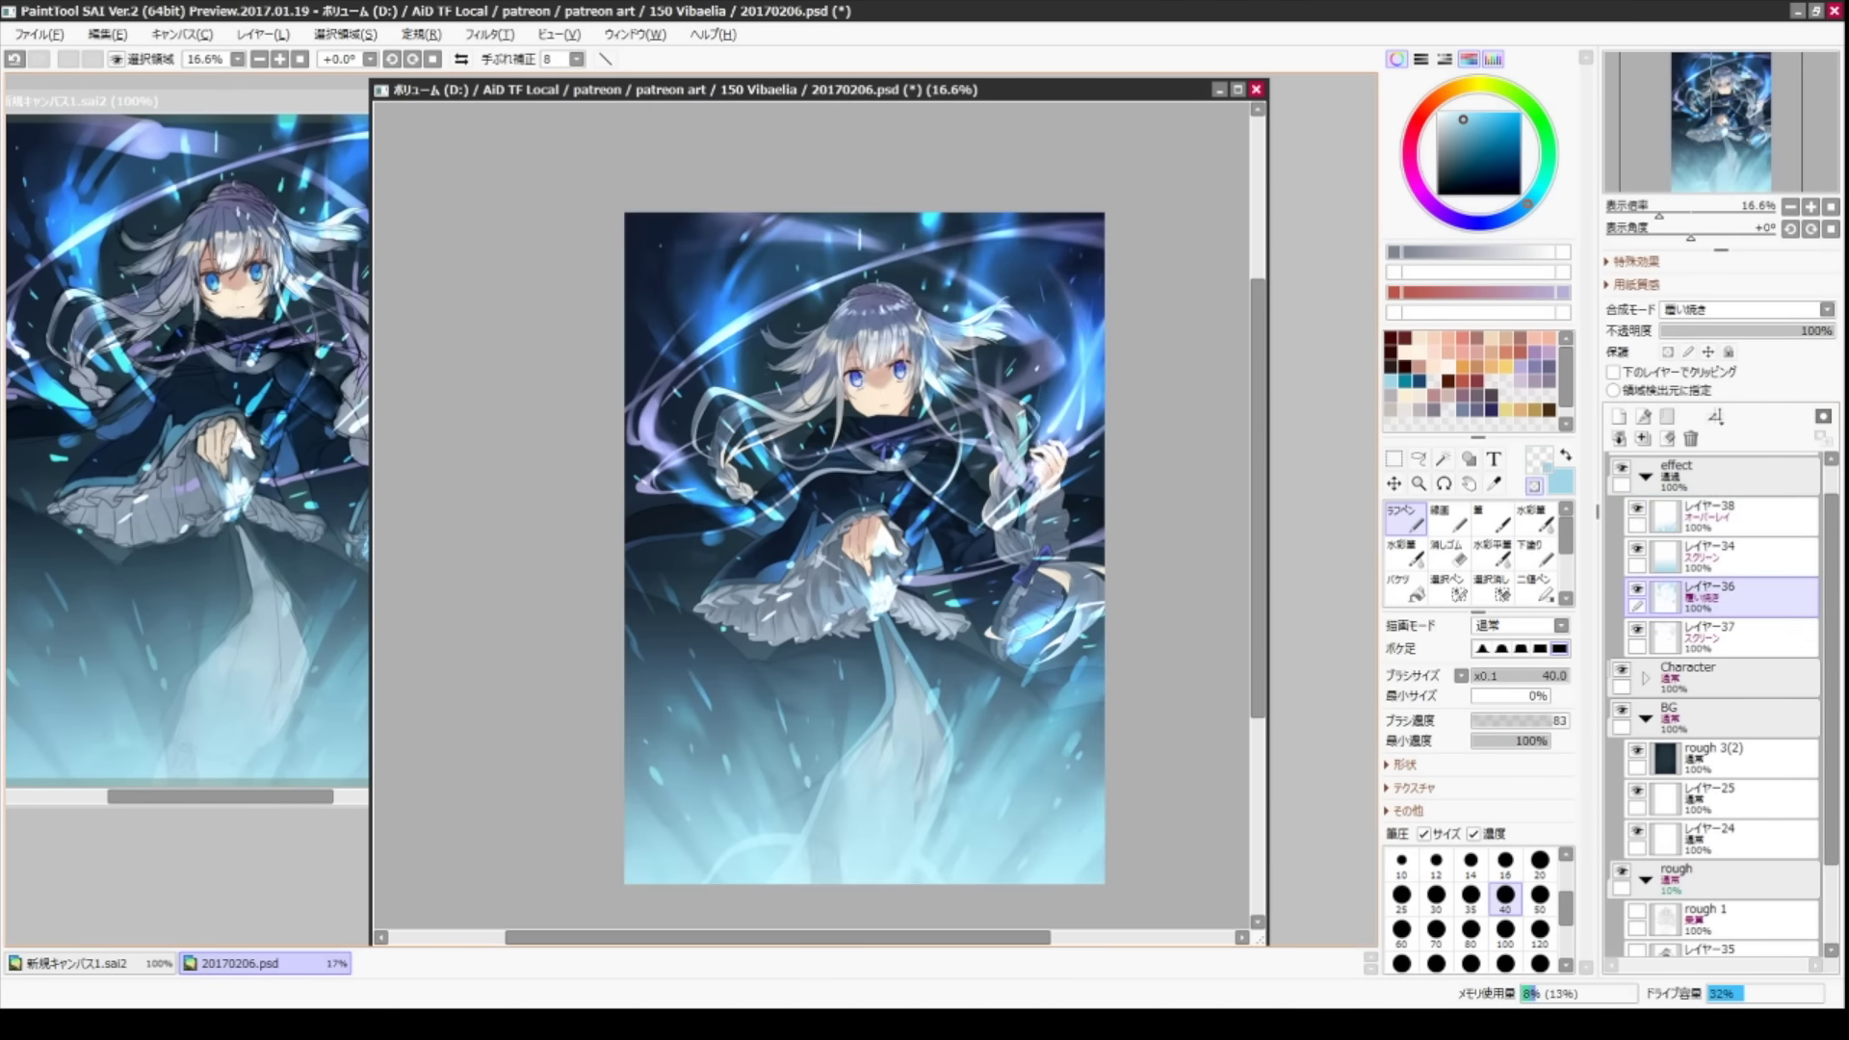
- Soften the flames on layer 36 and the violet streaks on layer 37 with transparent soft watercolor at sizes 200 and 120
{"action": "key", "text": "ctrl+plus"}
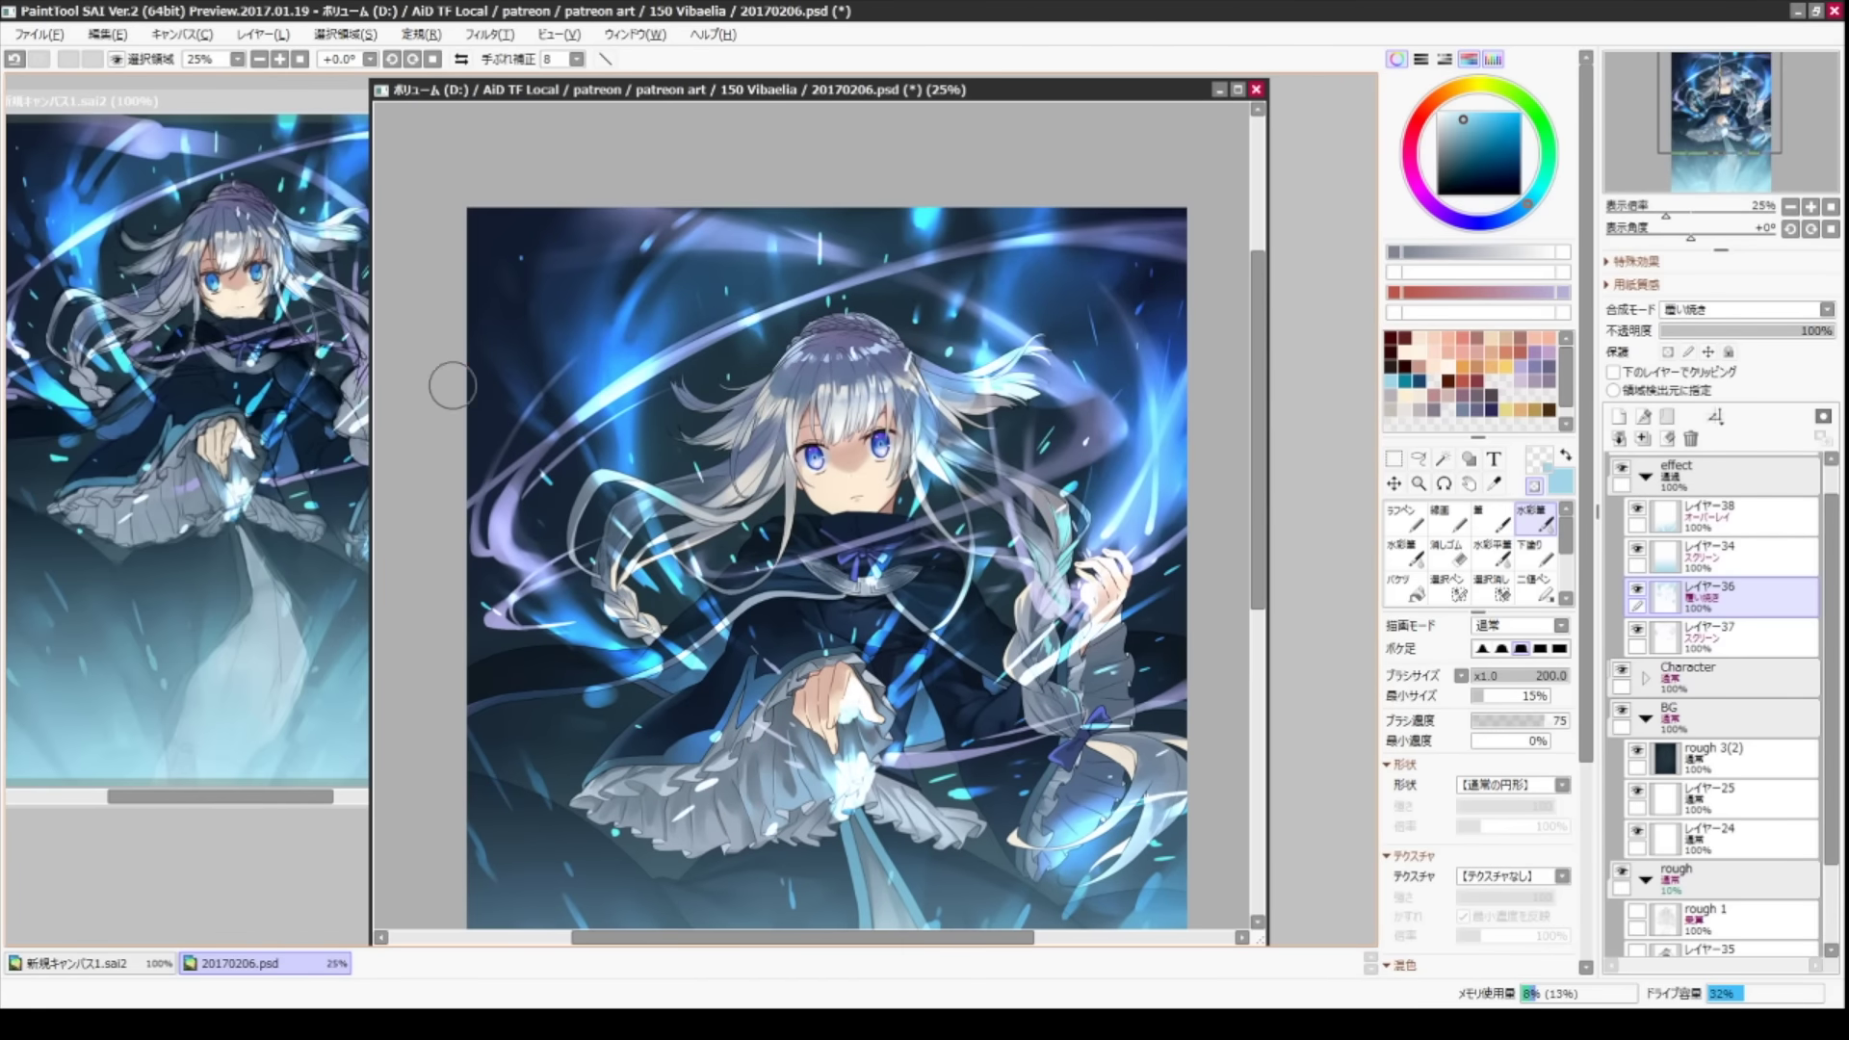
{"action": "key", "text": "Down"}
{"action": "key", "text": "["}
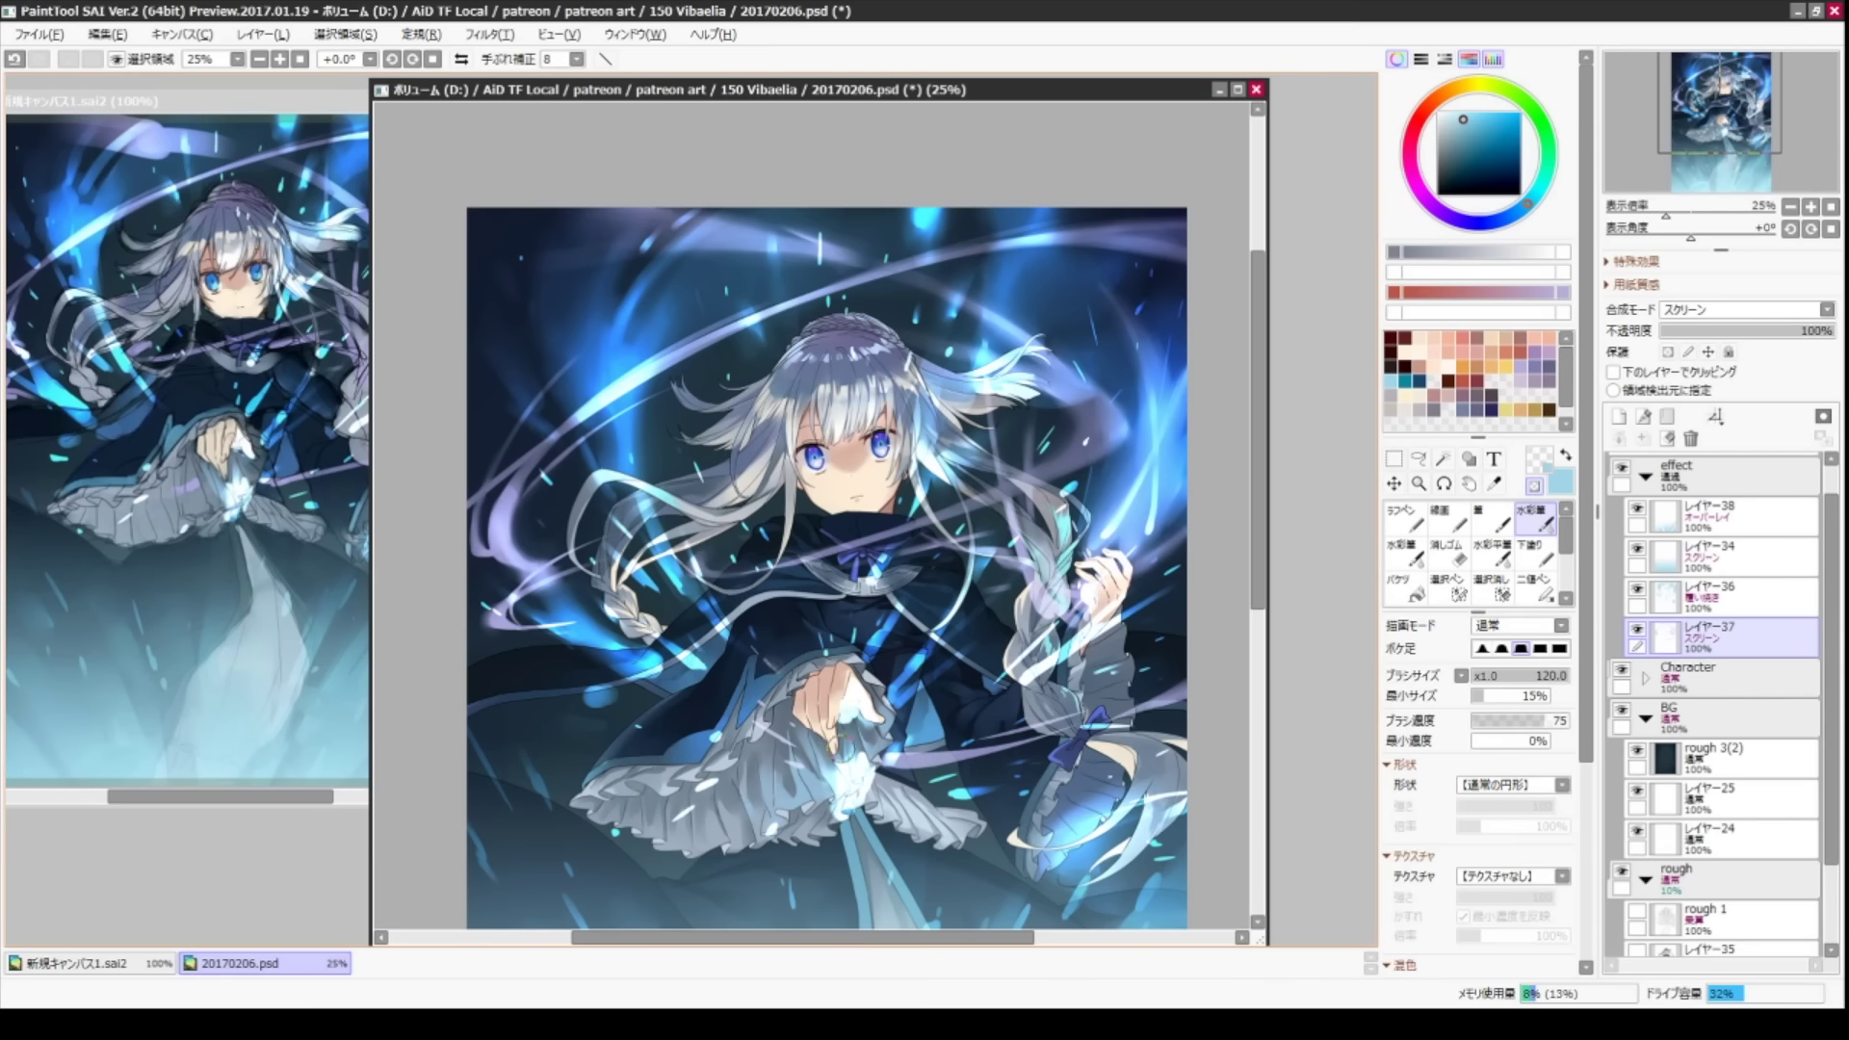
{"action": "key", "text": "Up"}
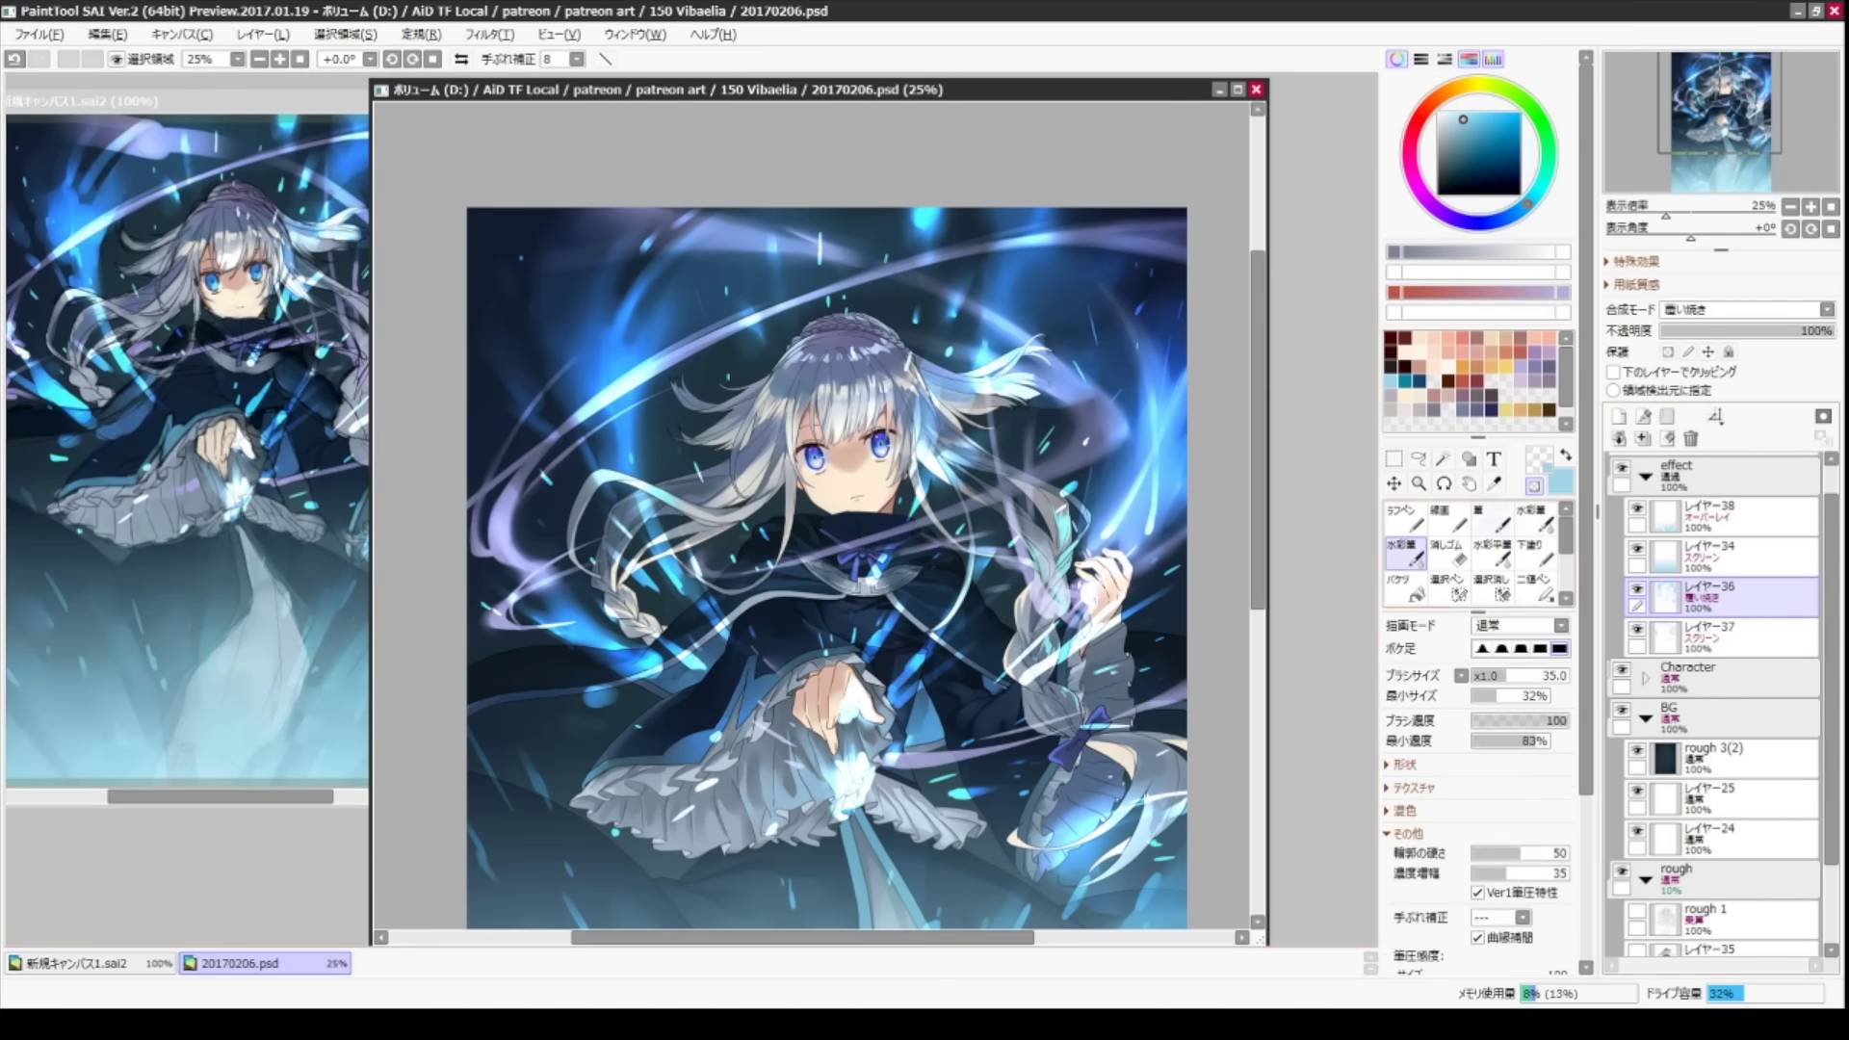
- Build up the blue glow around the lowered hand and sleeve ruffles on layer 36 with watercolor at sizes 20 and 60
{"action": "key", "text": "minus"}
{"action": "key", "text": "n"}
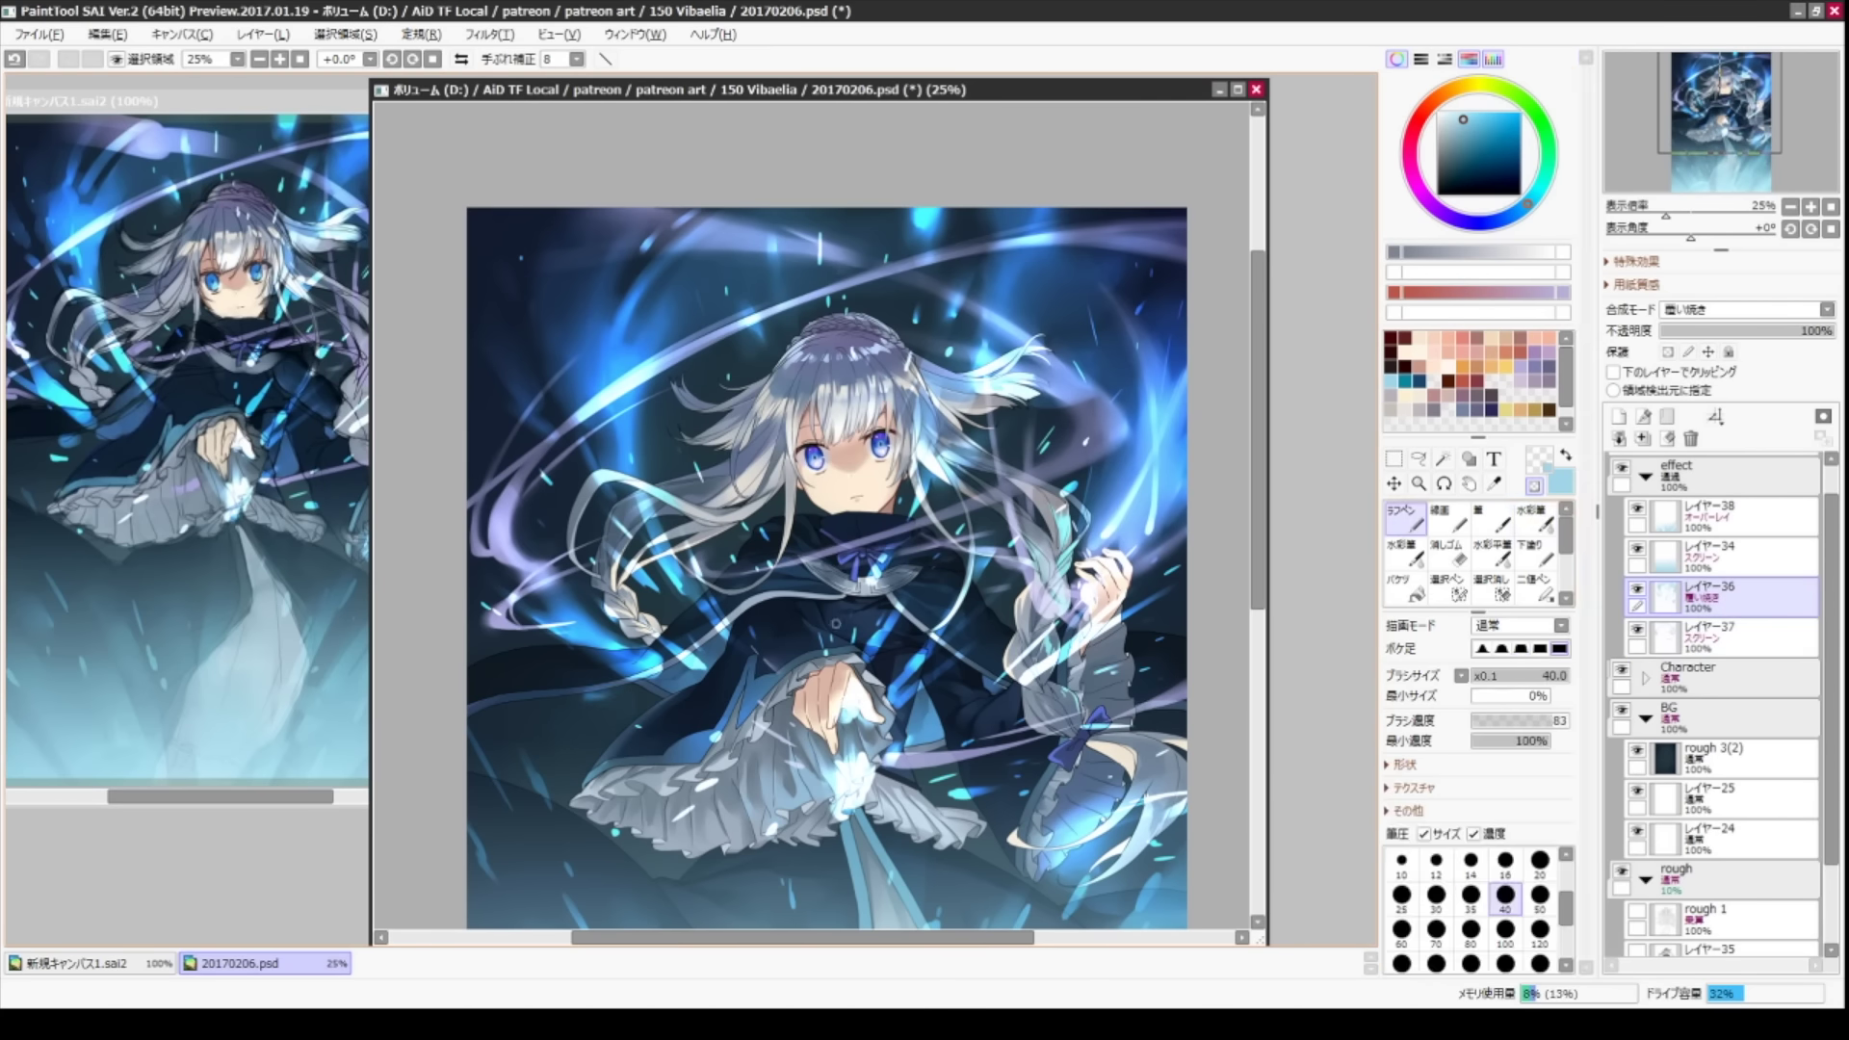
{"action": "key", "text": "c"}
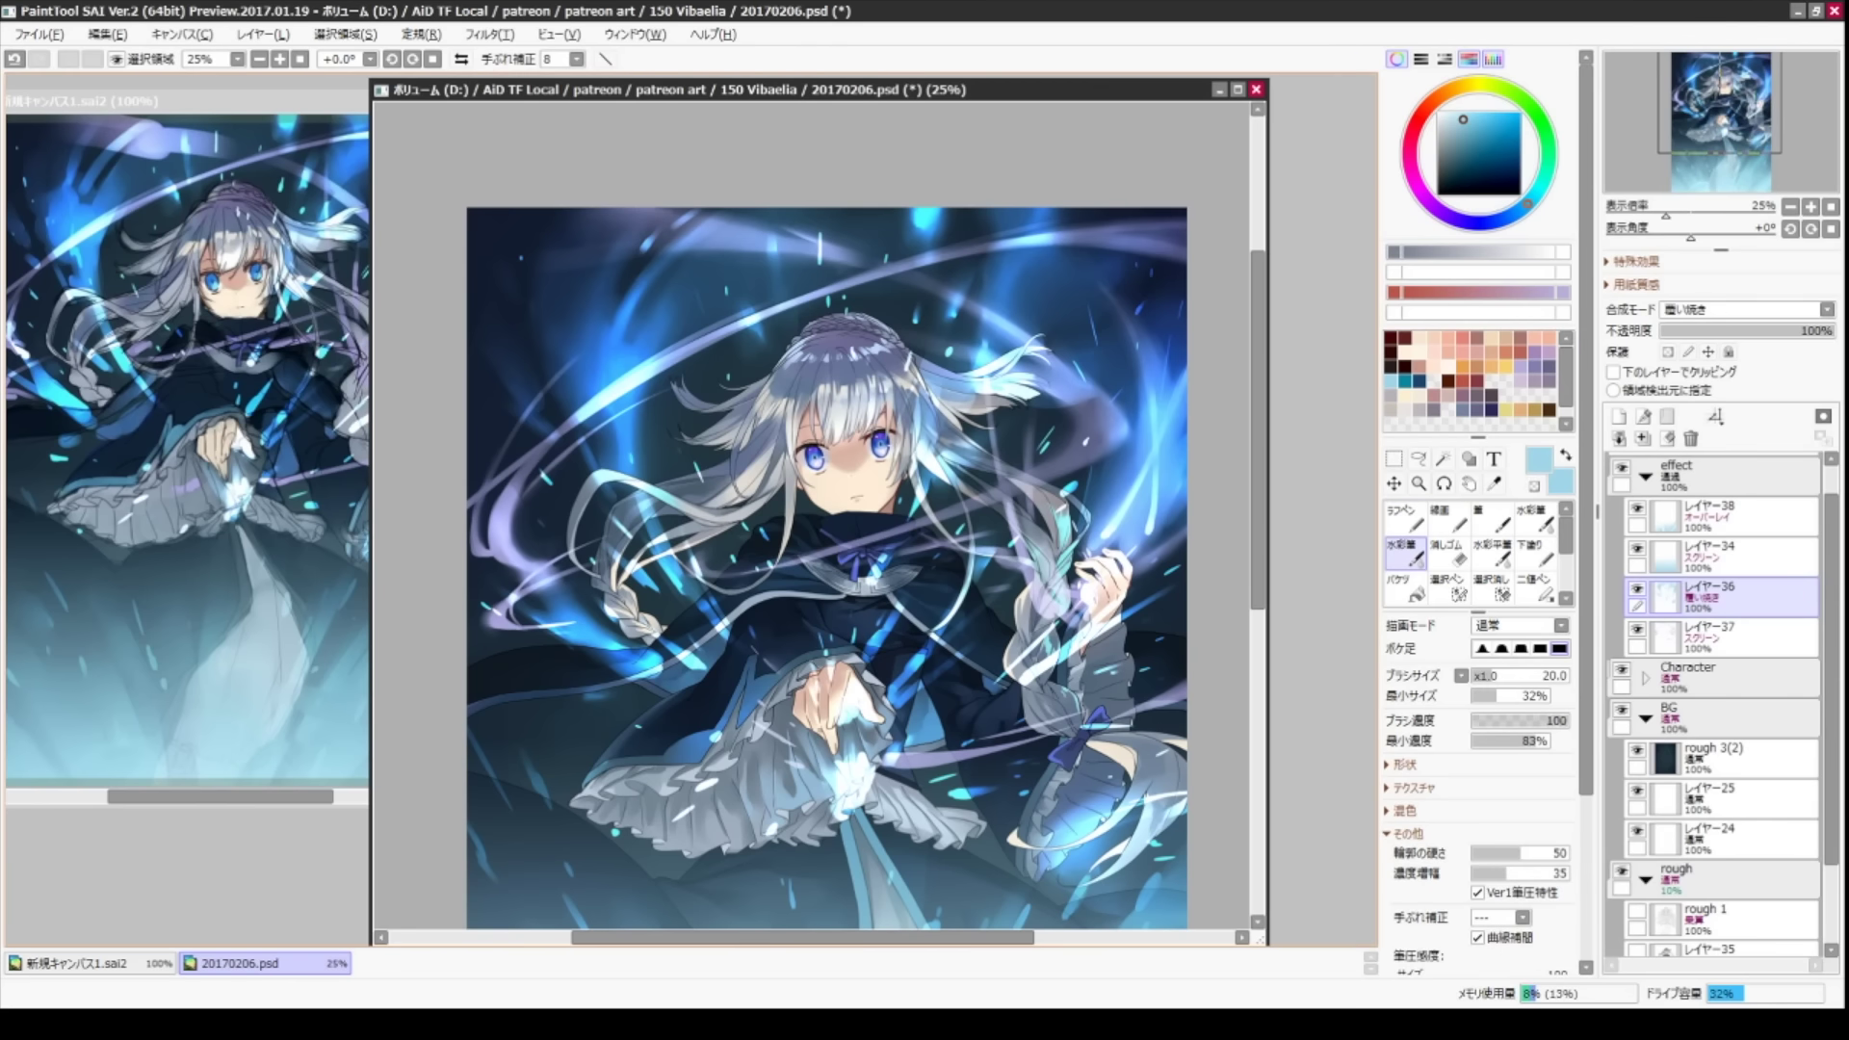
{"action": "key", "text": "b"}
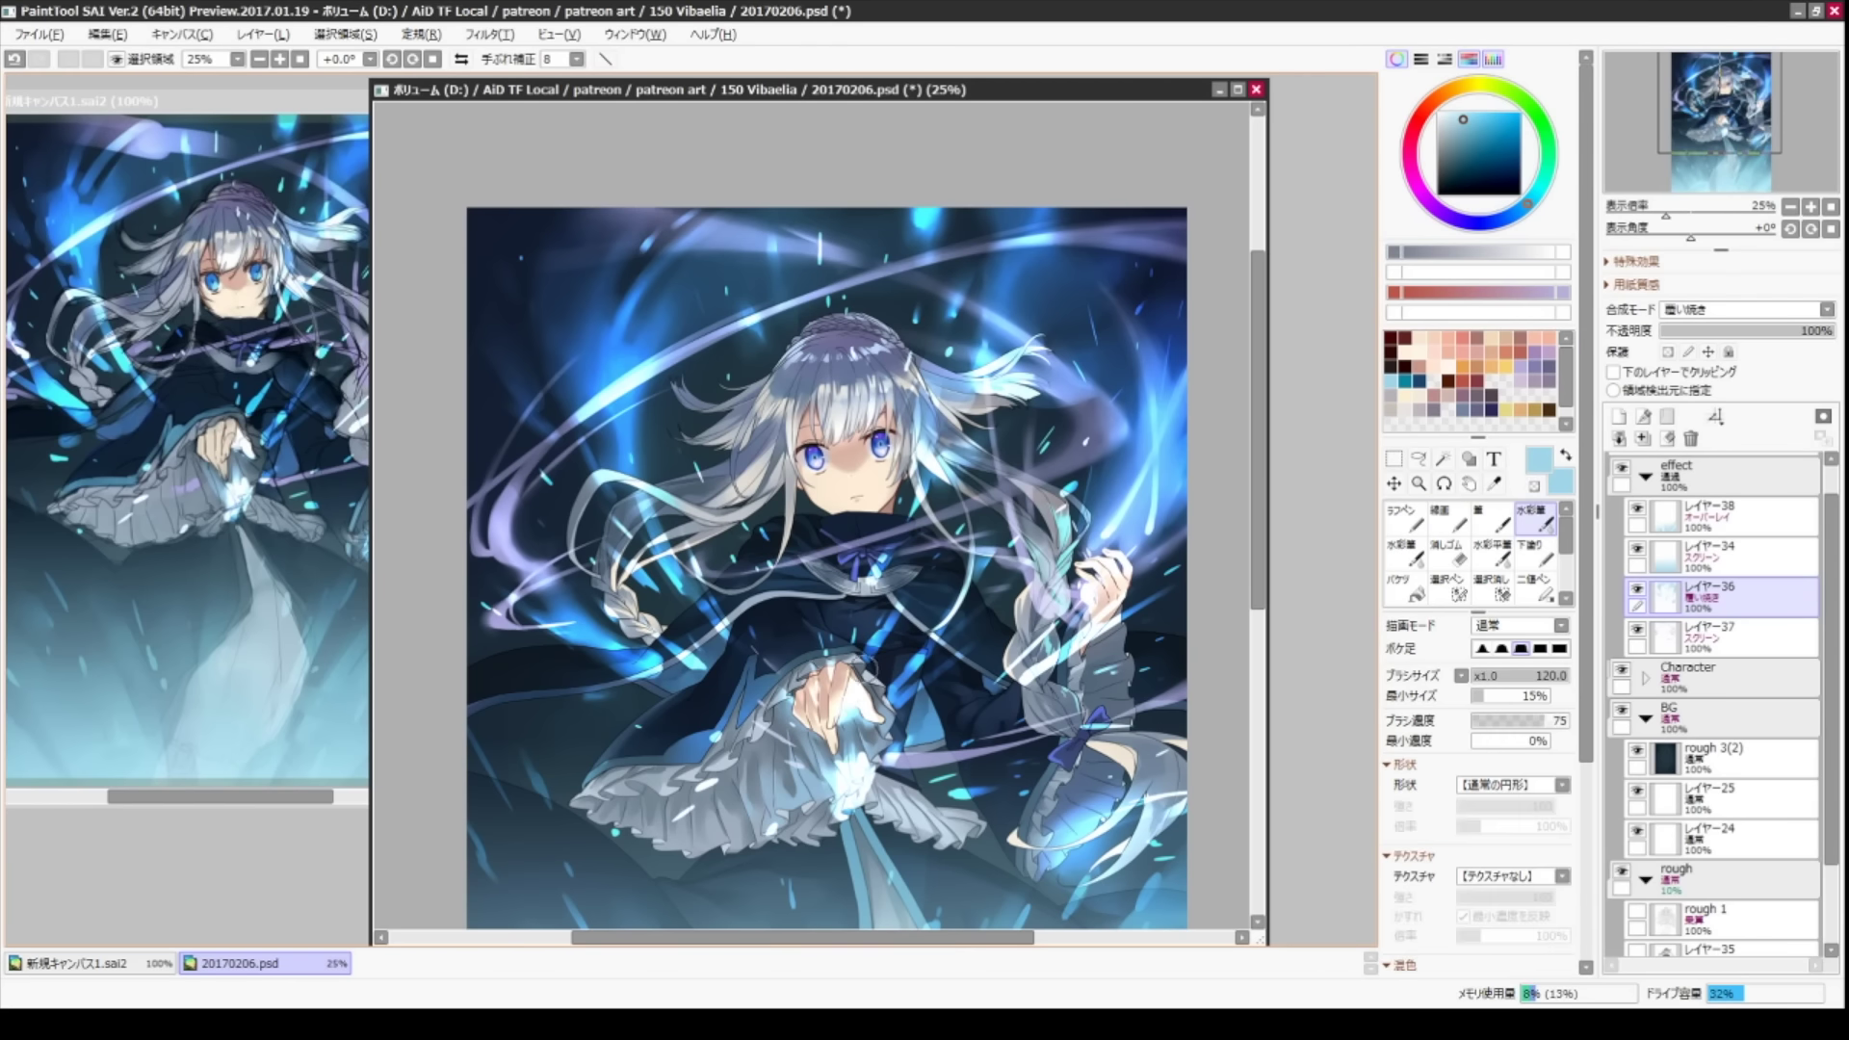
{"action": "key", "text": "c"}
{"action": "key", "text": "bracketright"}
{"action": "key", "text": "bracketright"}
{"action": "key", "text": "bracketright"}
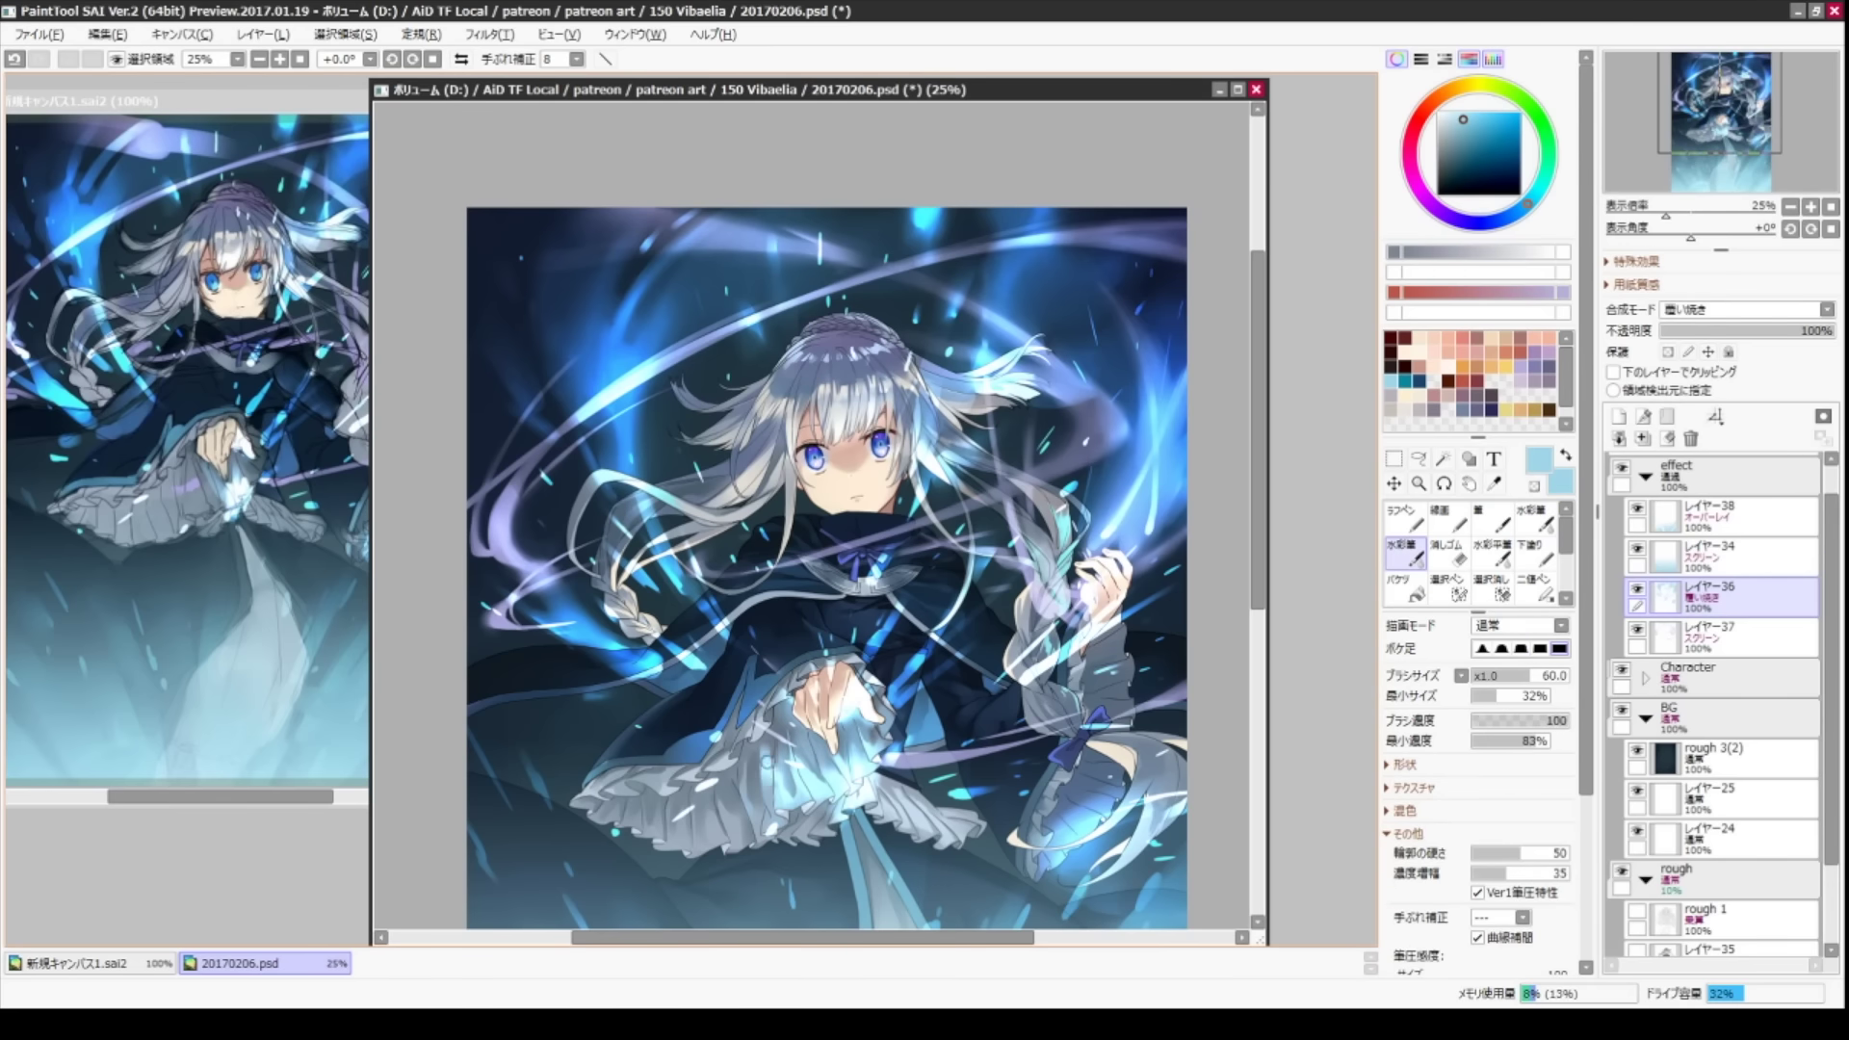
- Refine the sleeve glow and sparks on layer 36 with soft watercolor at size 200, watercolor at 50 and rough pen at 25
{"action": "key", "text": "b"}
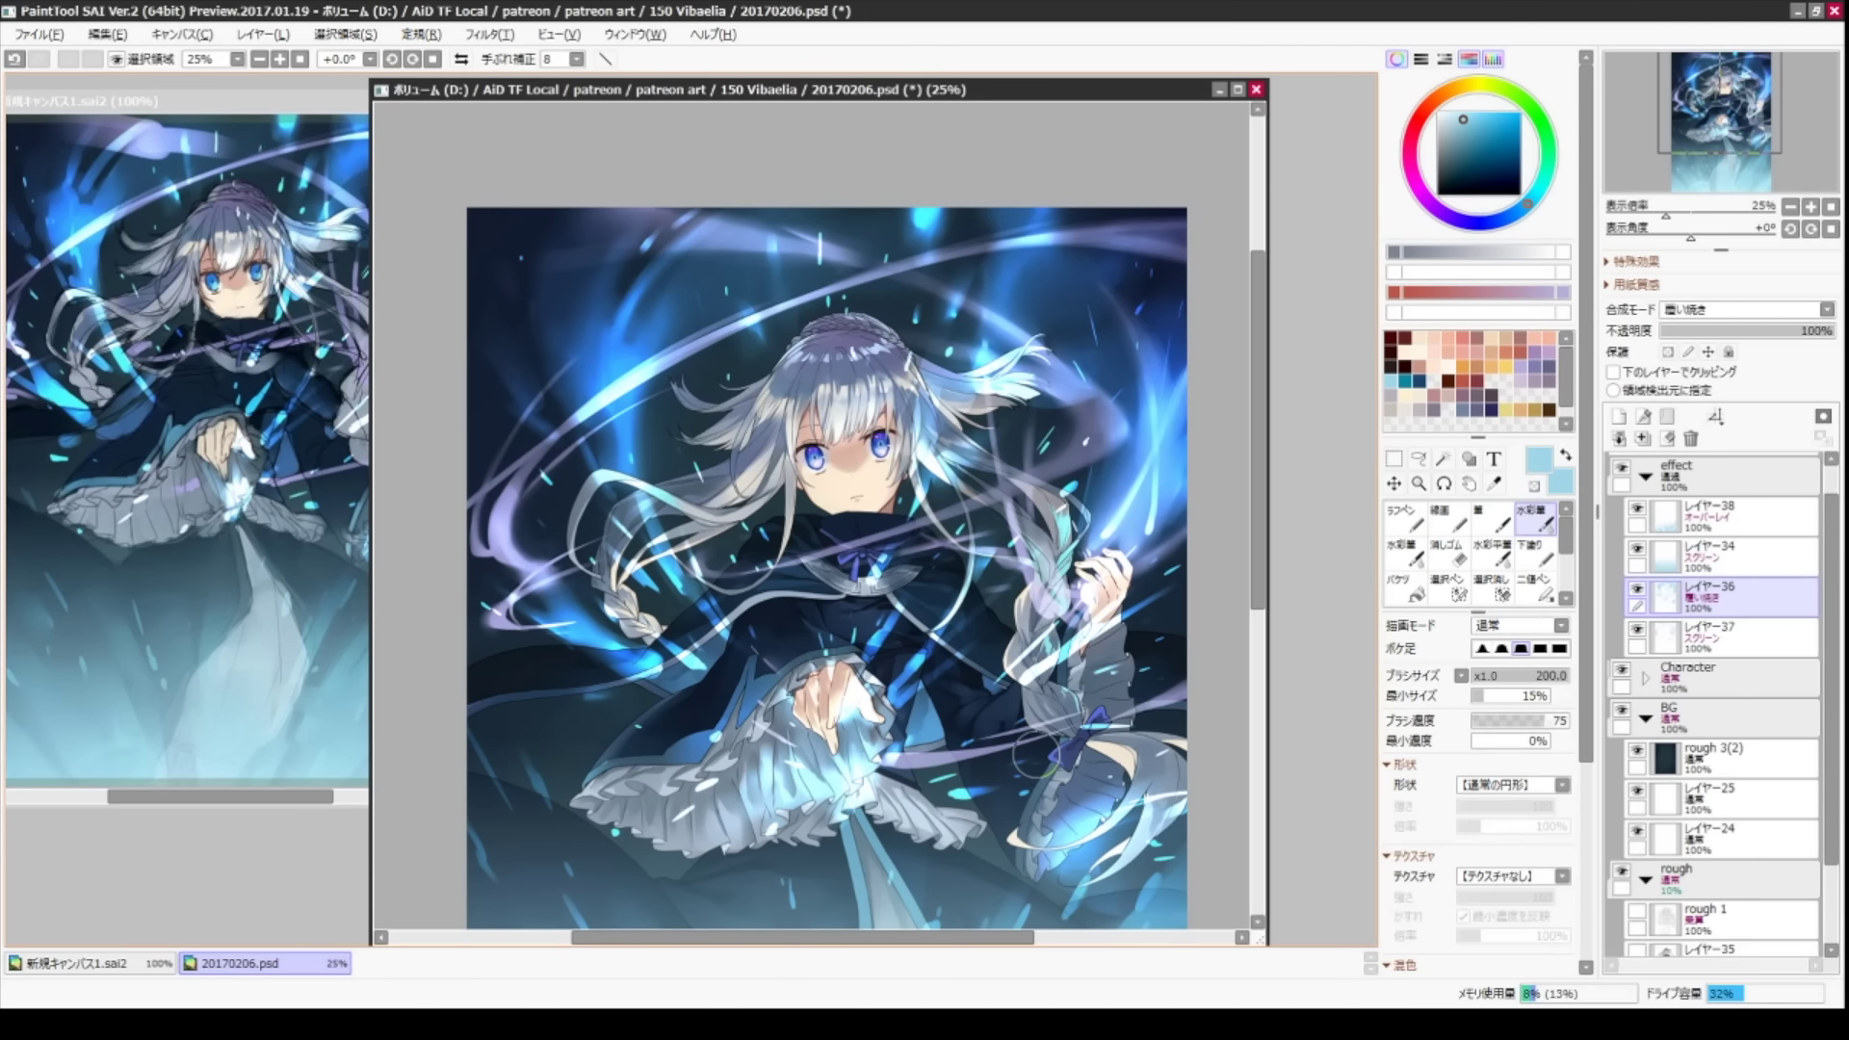
{"action": "key", "text": "n"}
{"action": "key", "text": "b"}
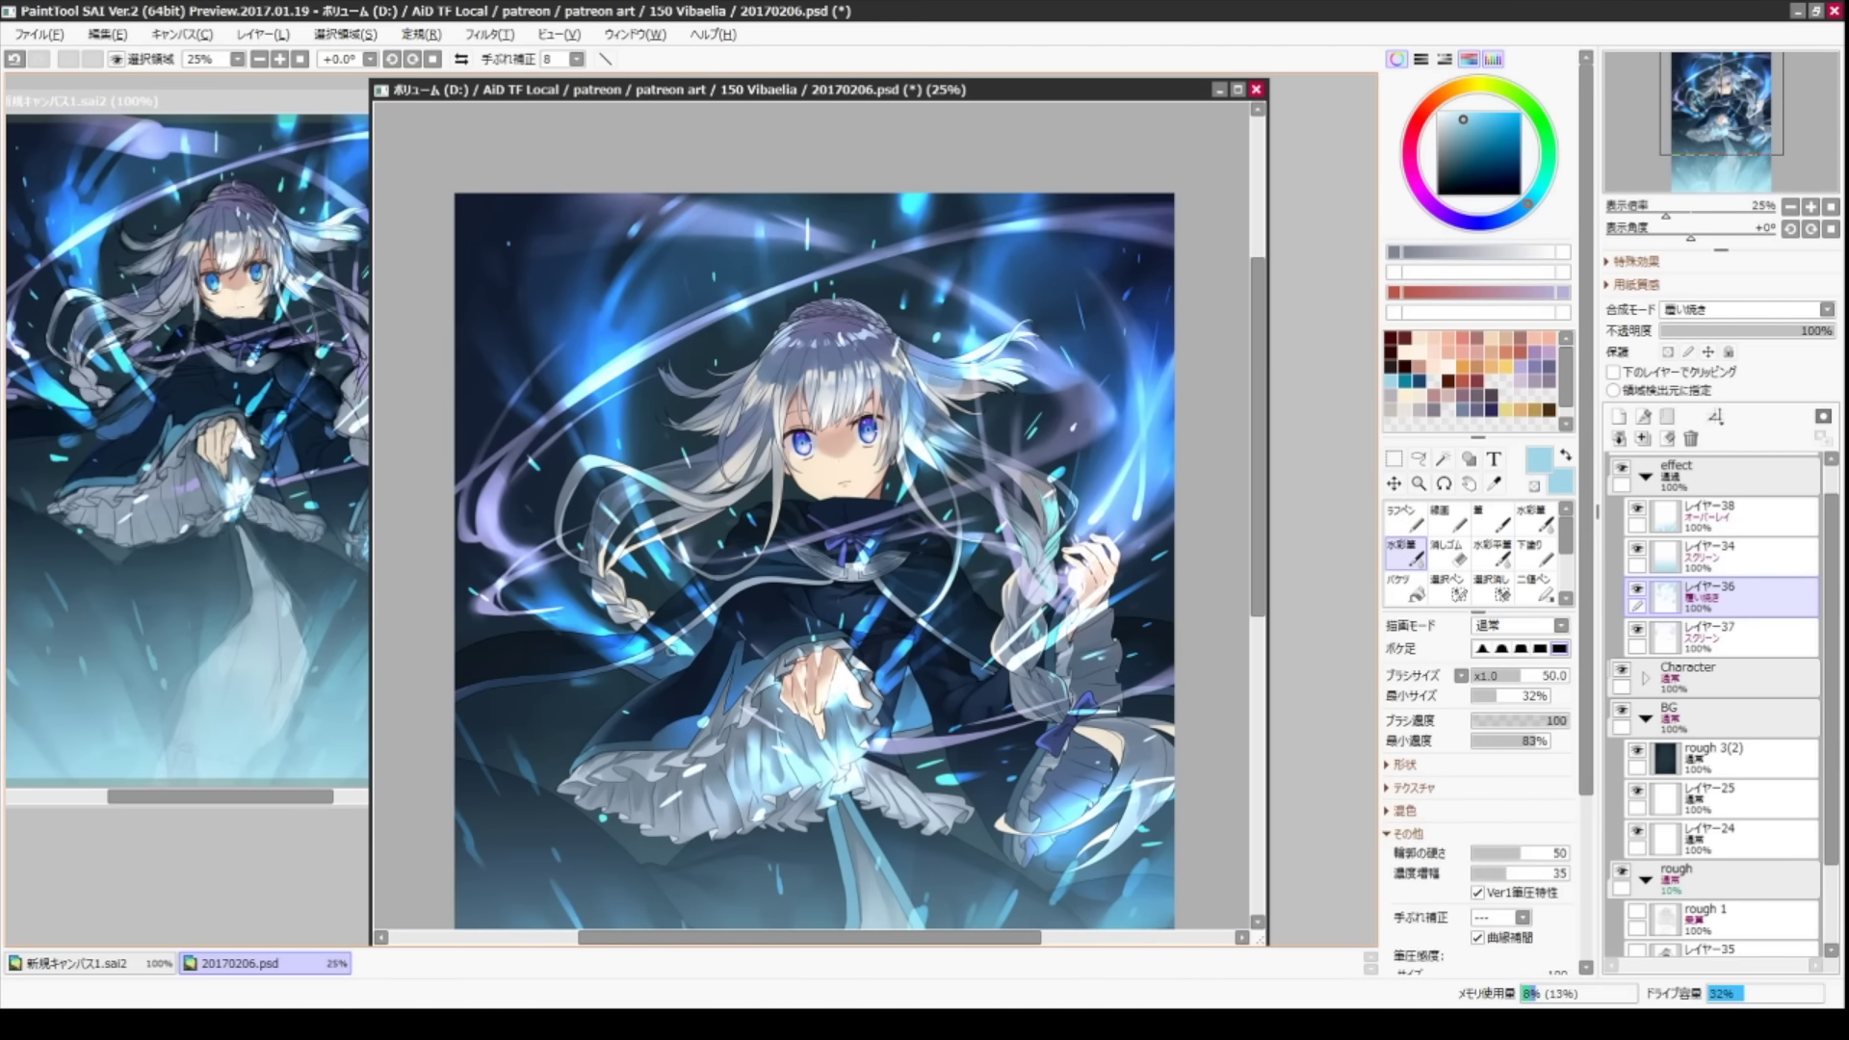
{"action": "key", "text": "n"}
{"action": "key", "text": "b"}
{"action": "key", "text": "ctrl+z"}
{"action": "key", "text": "n"}
{"action": "key", "text": "ctrl+z"}
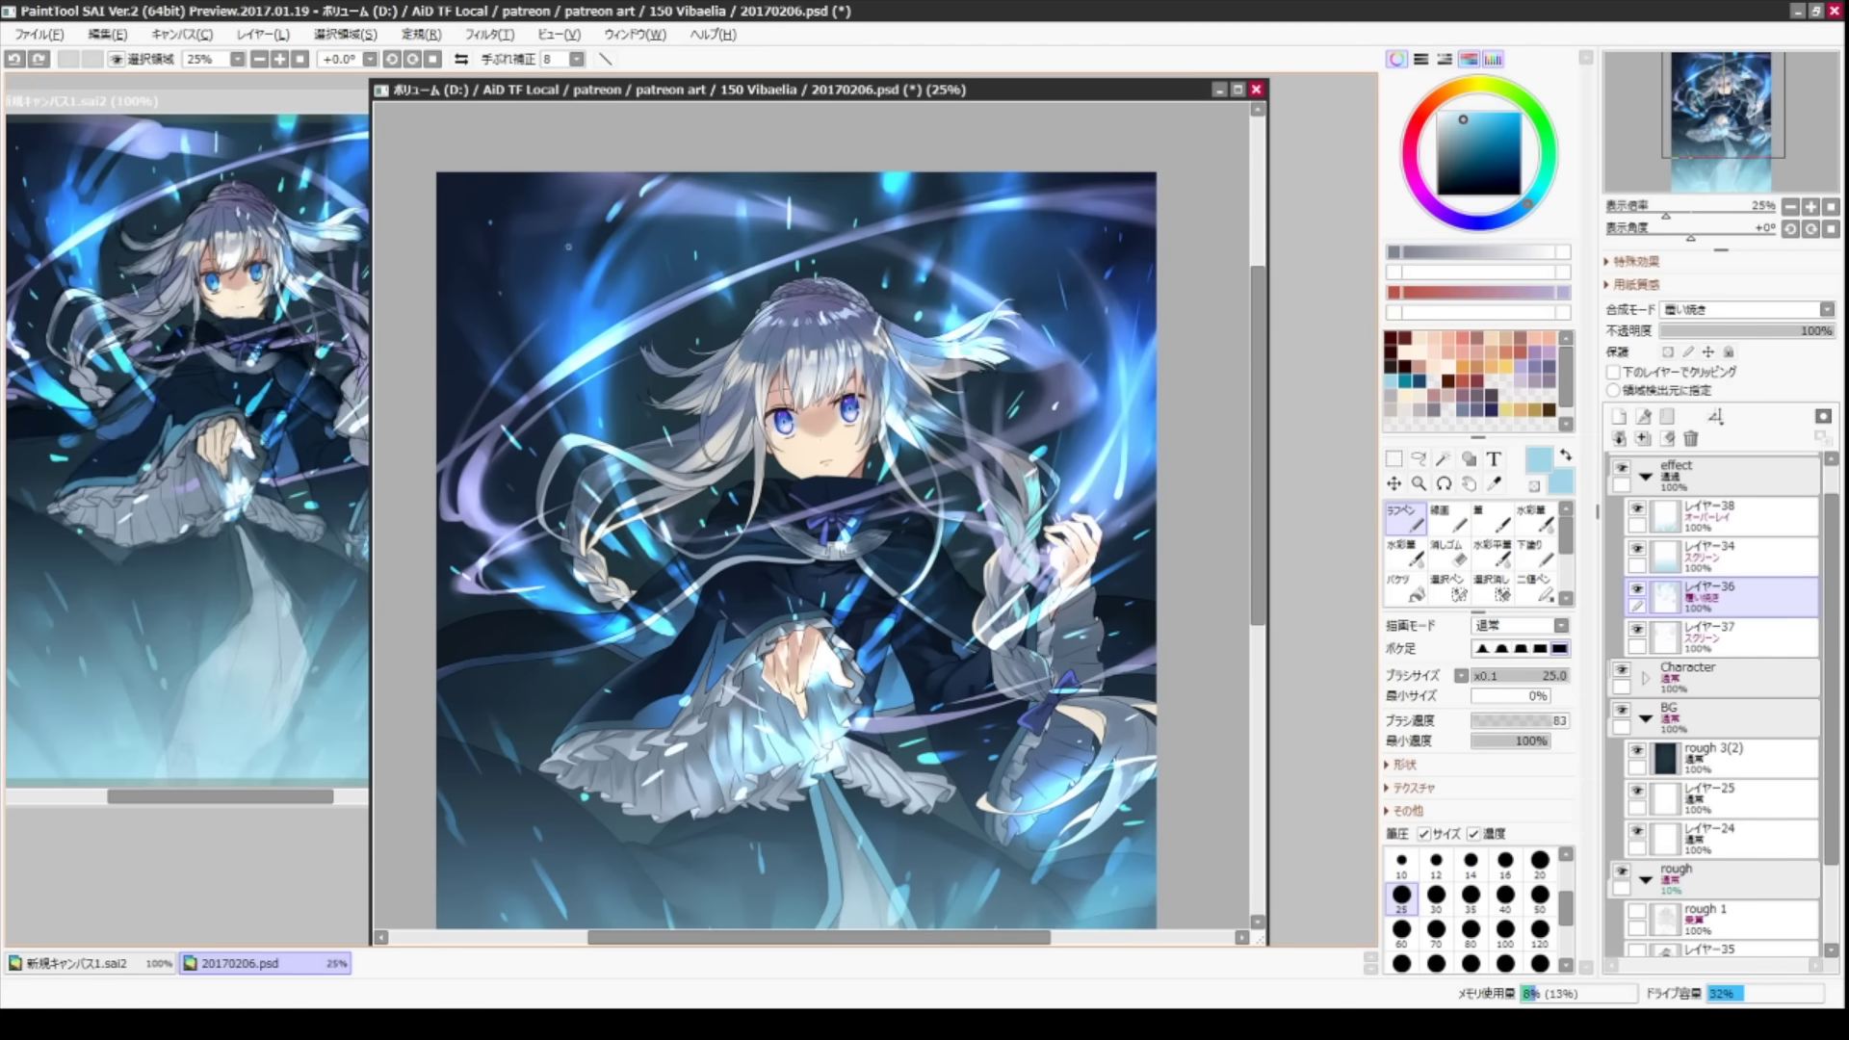
- Switch to 20170206.psd in Photoshop and place the 11765982_p4 texture above layer 38, scaled to about 122% to cover the canvas
{"action": "scroll", "coordinate": [1138, 569], "scroll_direction": "down", "scroll_amount": 2}
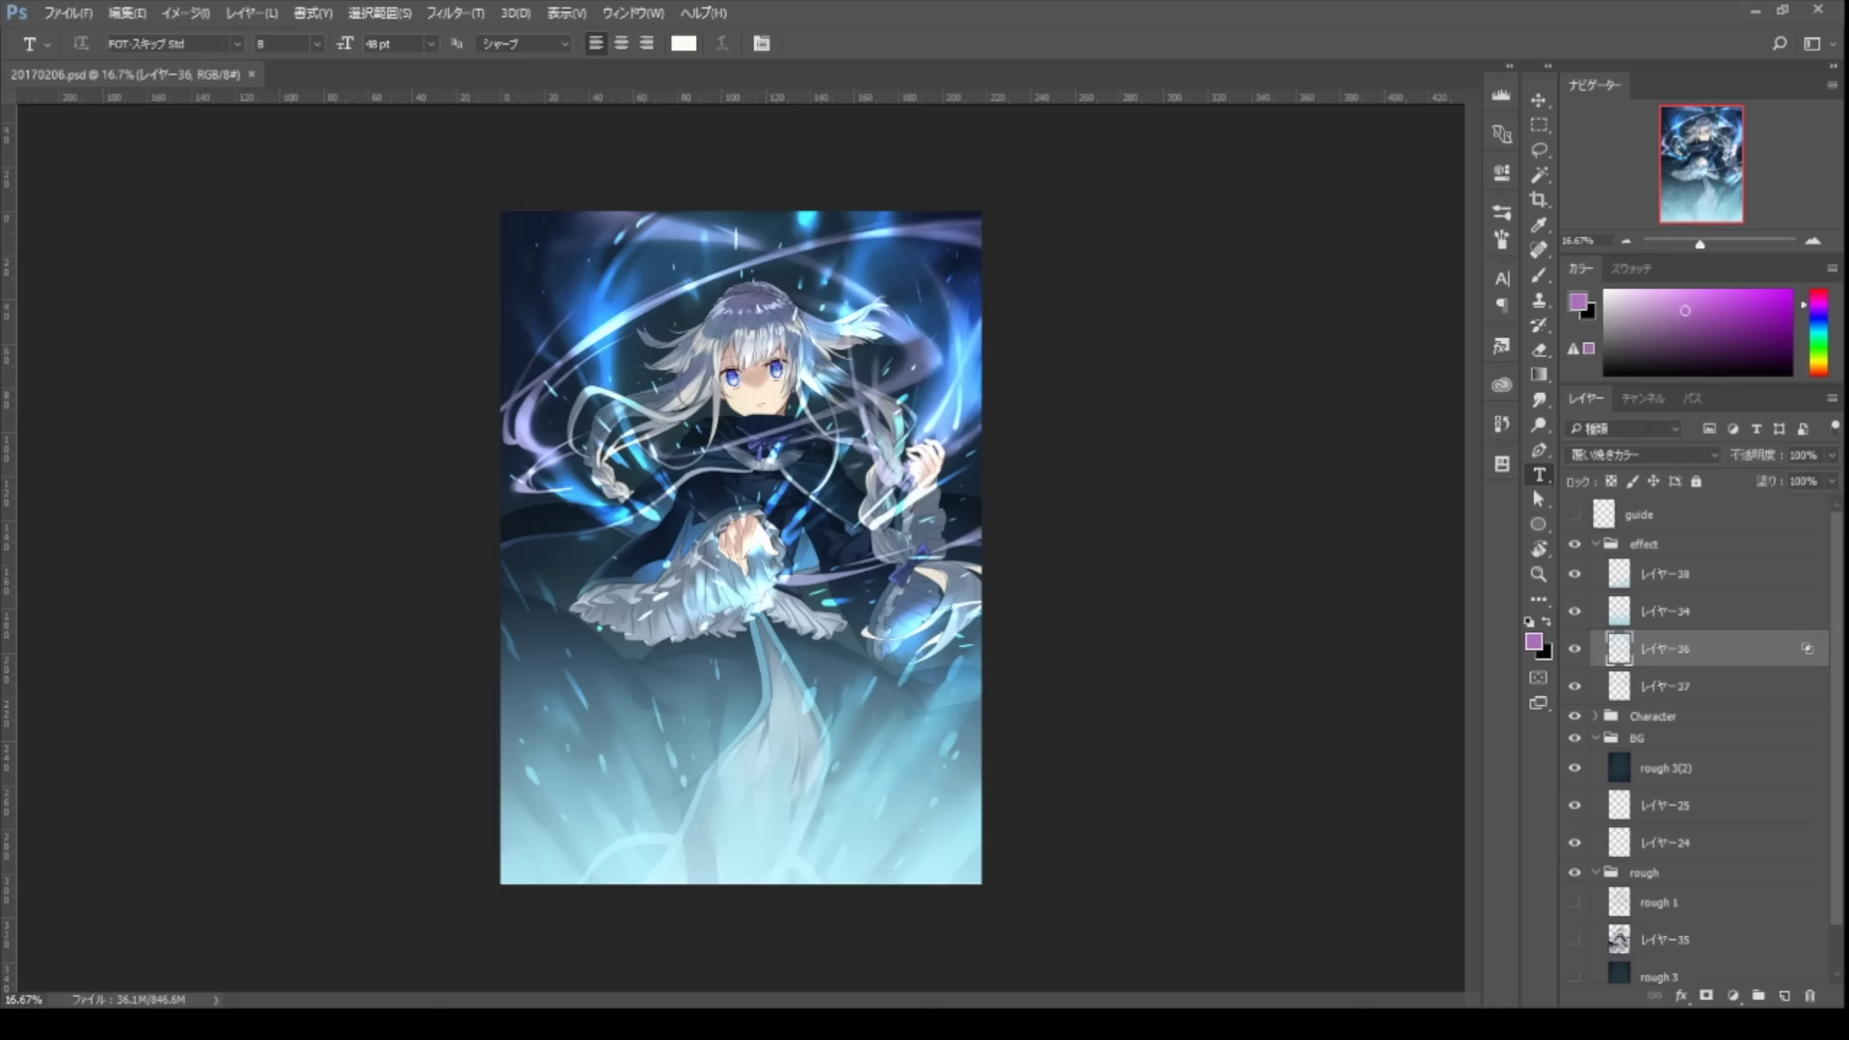
{"action": "key", "text": "alt+bracketright"}
{"action": "key", "text": "alt+bracketright"}
{"action": "key", "text": "ctrl+plus"}
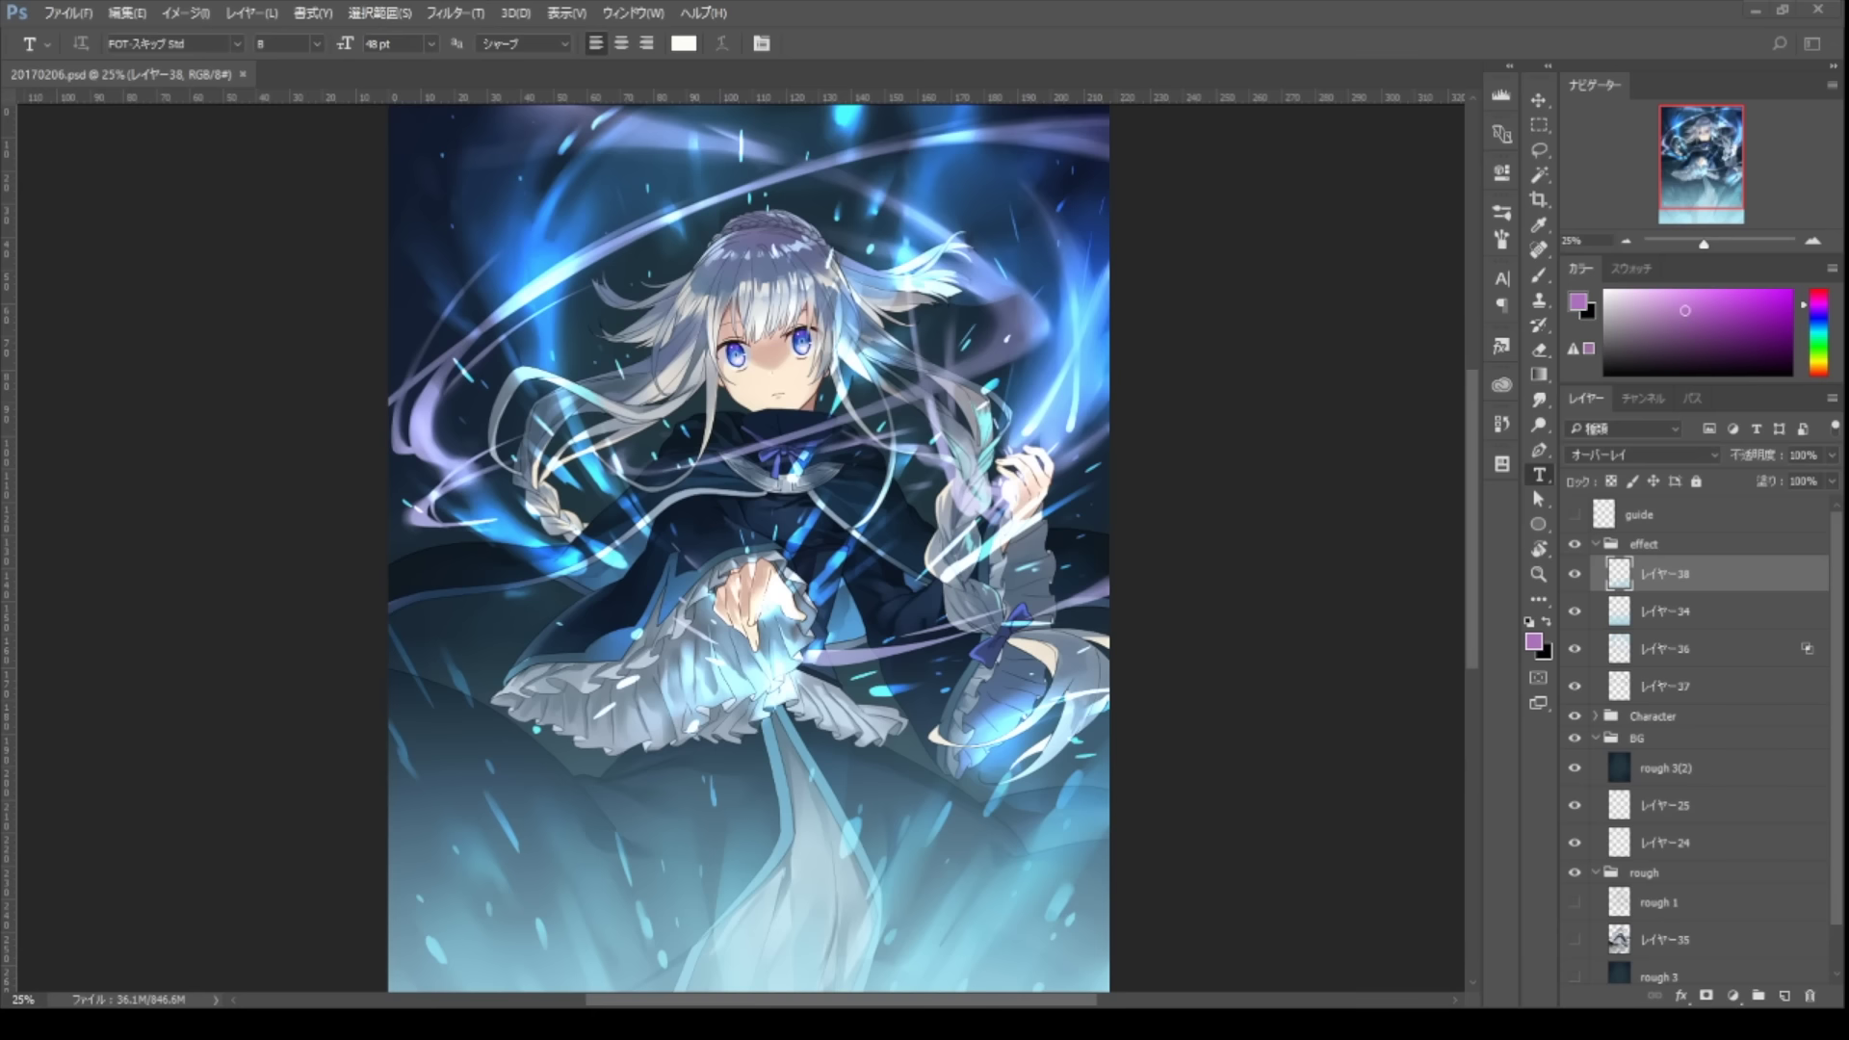
{"action": "key", "text": "ctrl+minus"}
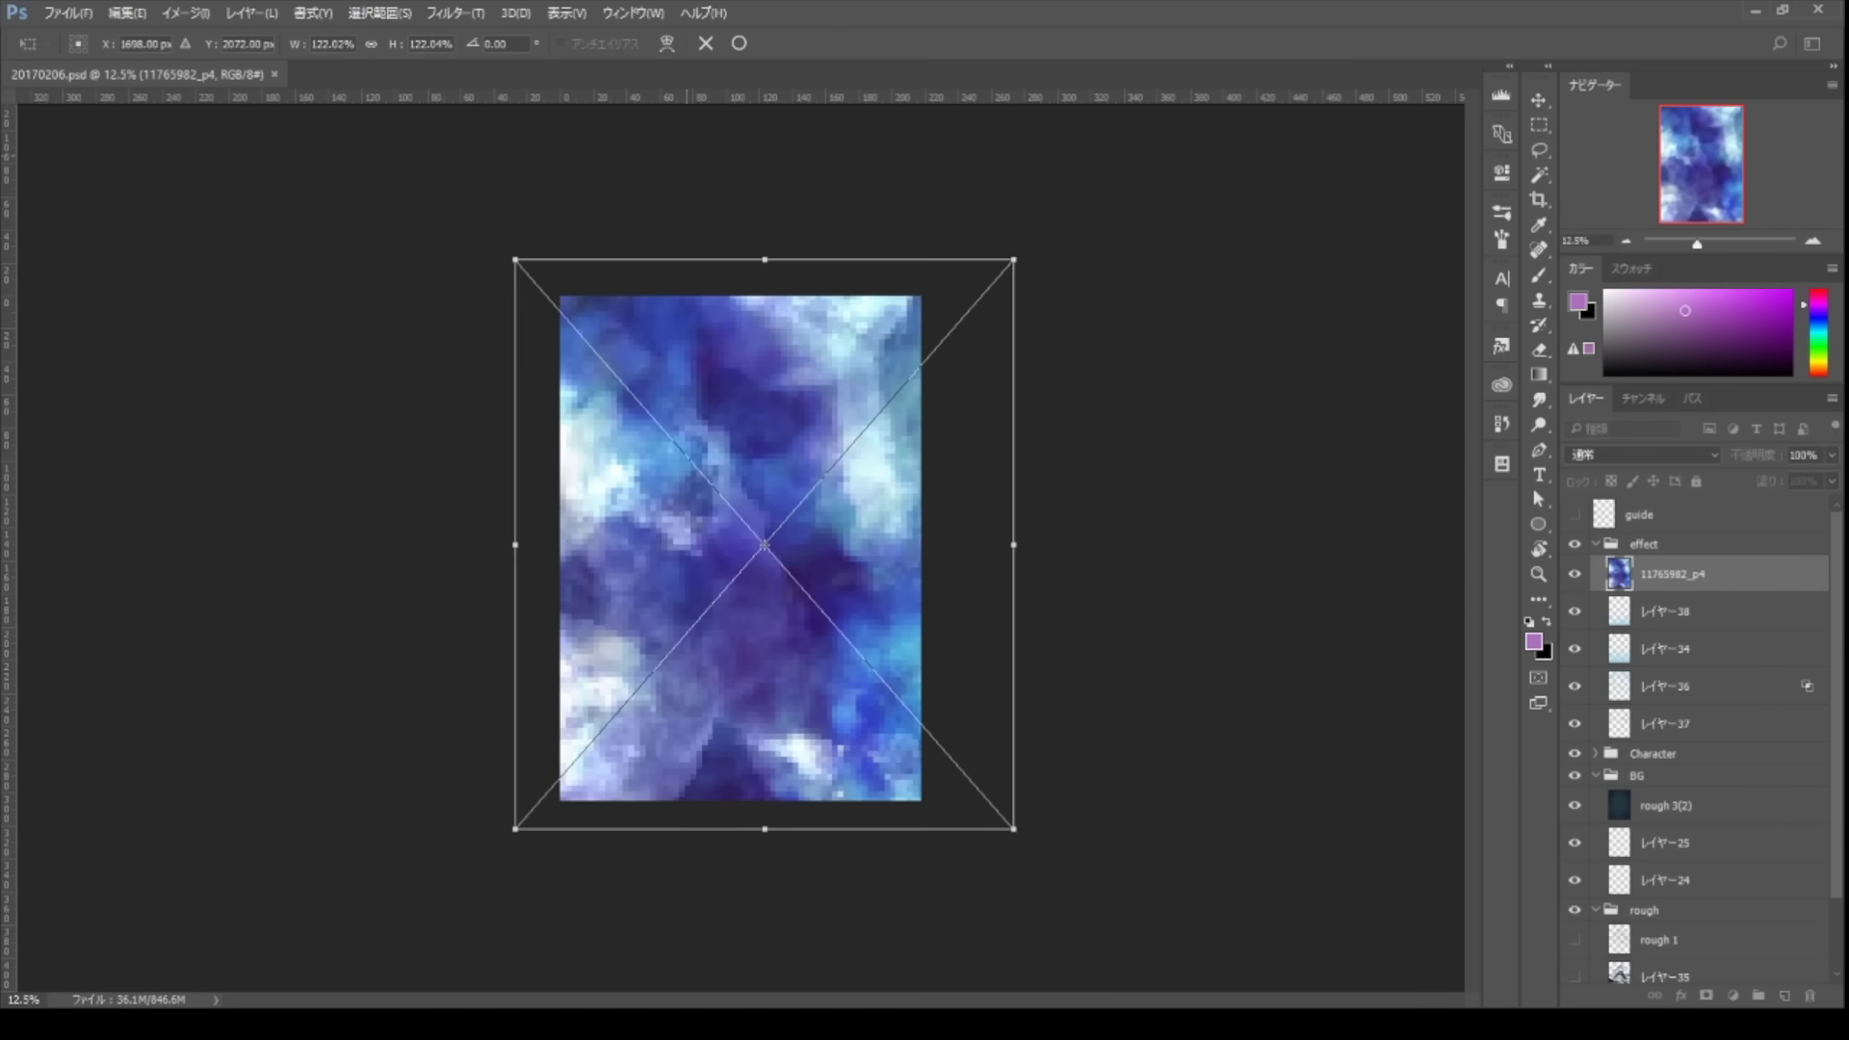
{"action": "key", "text": "Return"}
- Move the 11765982_p4 texture above the effect group, clipped to it, and set its blending to Overlay
{"action": "right_click", "coordinate": [1637, 574]}
{"action": "key", "text": "Escape"}
{"action": "key", "text": "ctrl+bracketright"}
{"action": "key", "text": "ctrl+plus"}
{"action": "left_click", "coordinate": [1642, 455]}
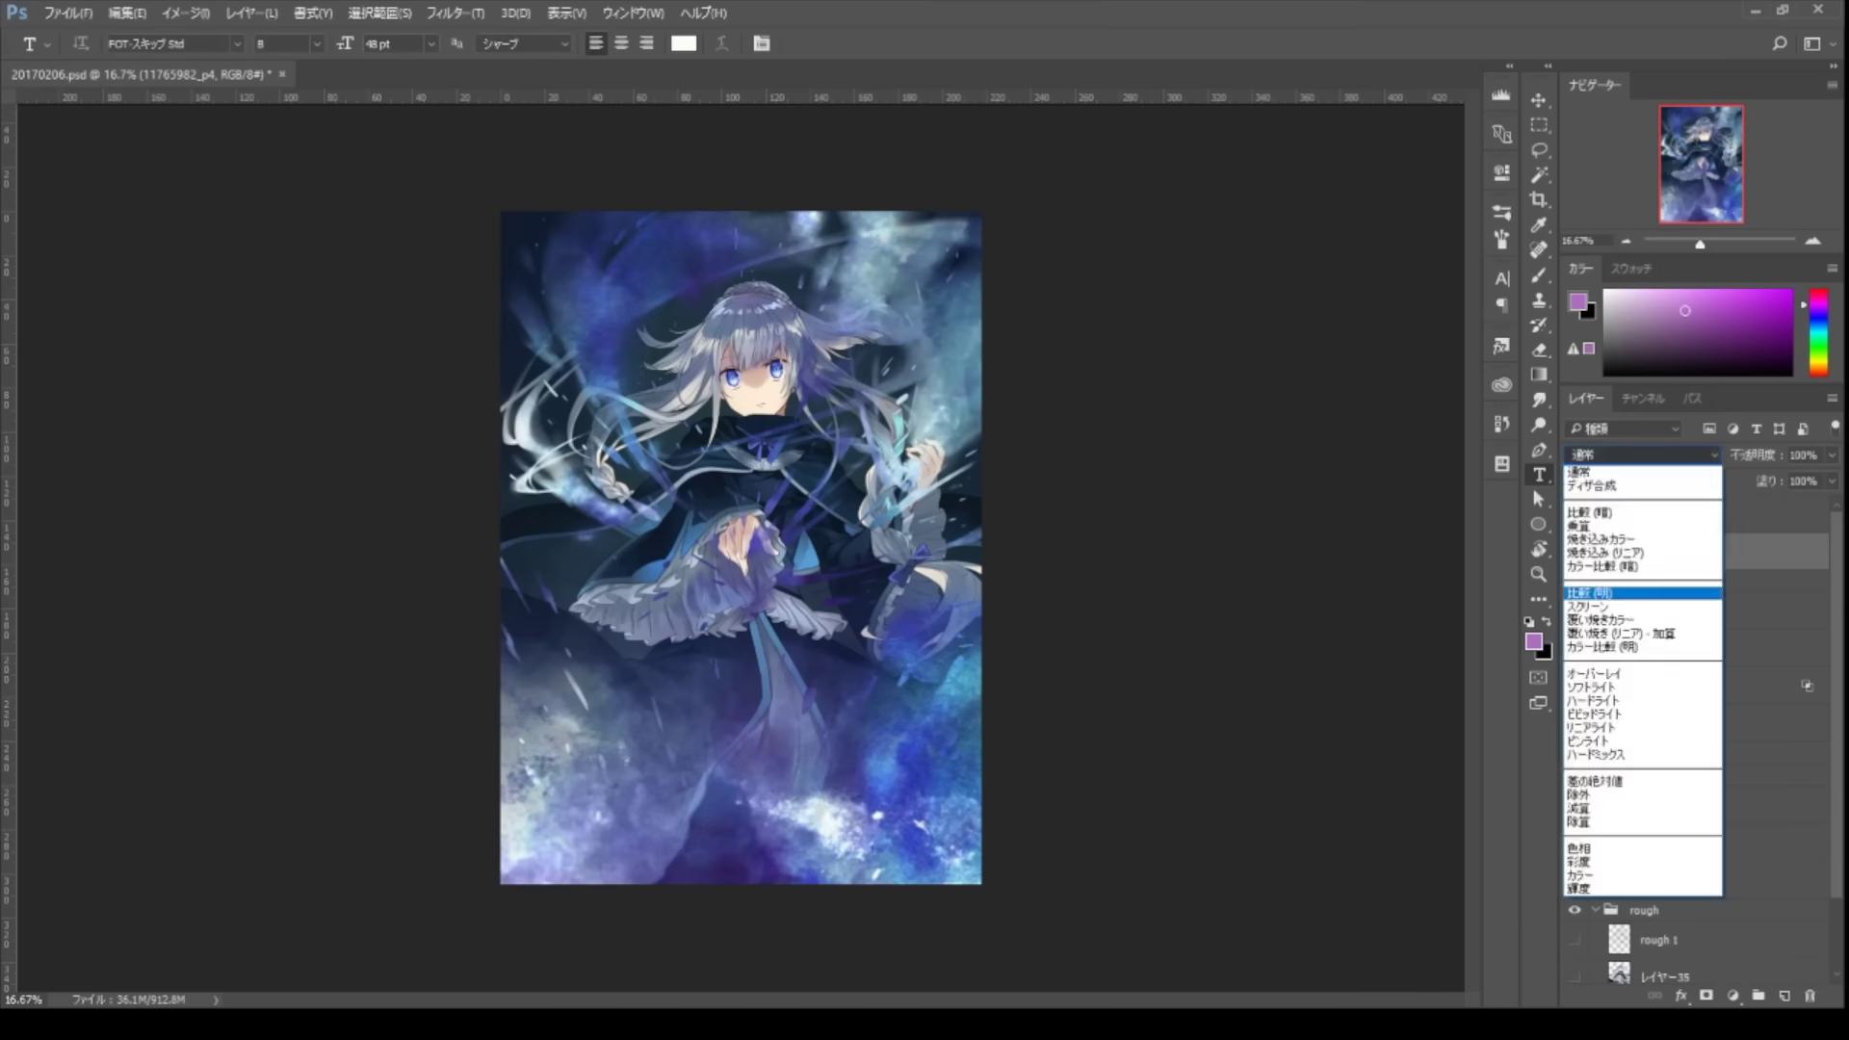
{"action": "left_click", "coordinate": [1637, 674]}
- Reduce the texture's saturation to -68 and set its layer to 53% opacity
{"action": "key", "text": "5"}
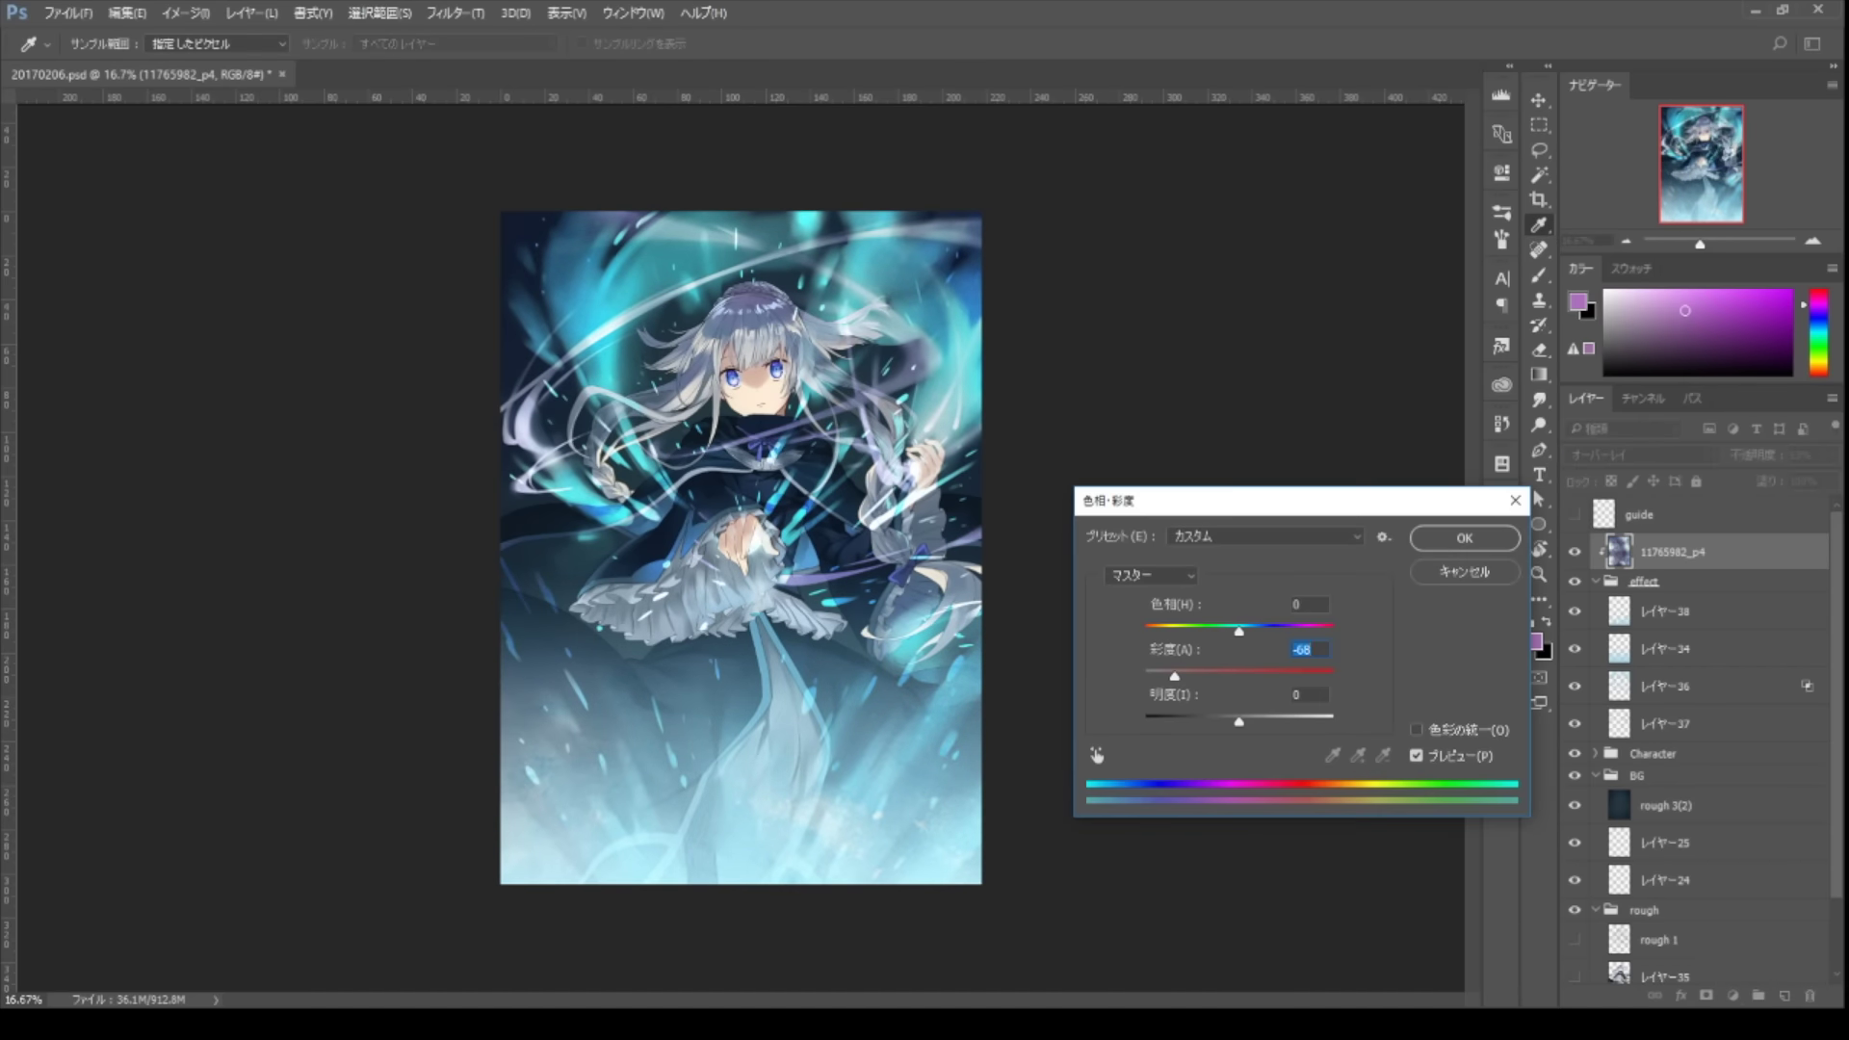
{"action": "key", "text": "Return"}
{"action": "key", "text": "t"}
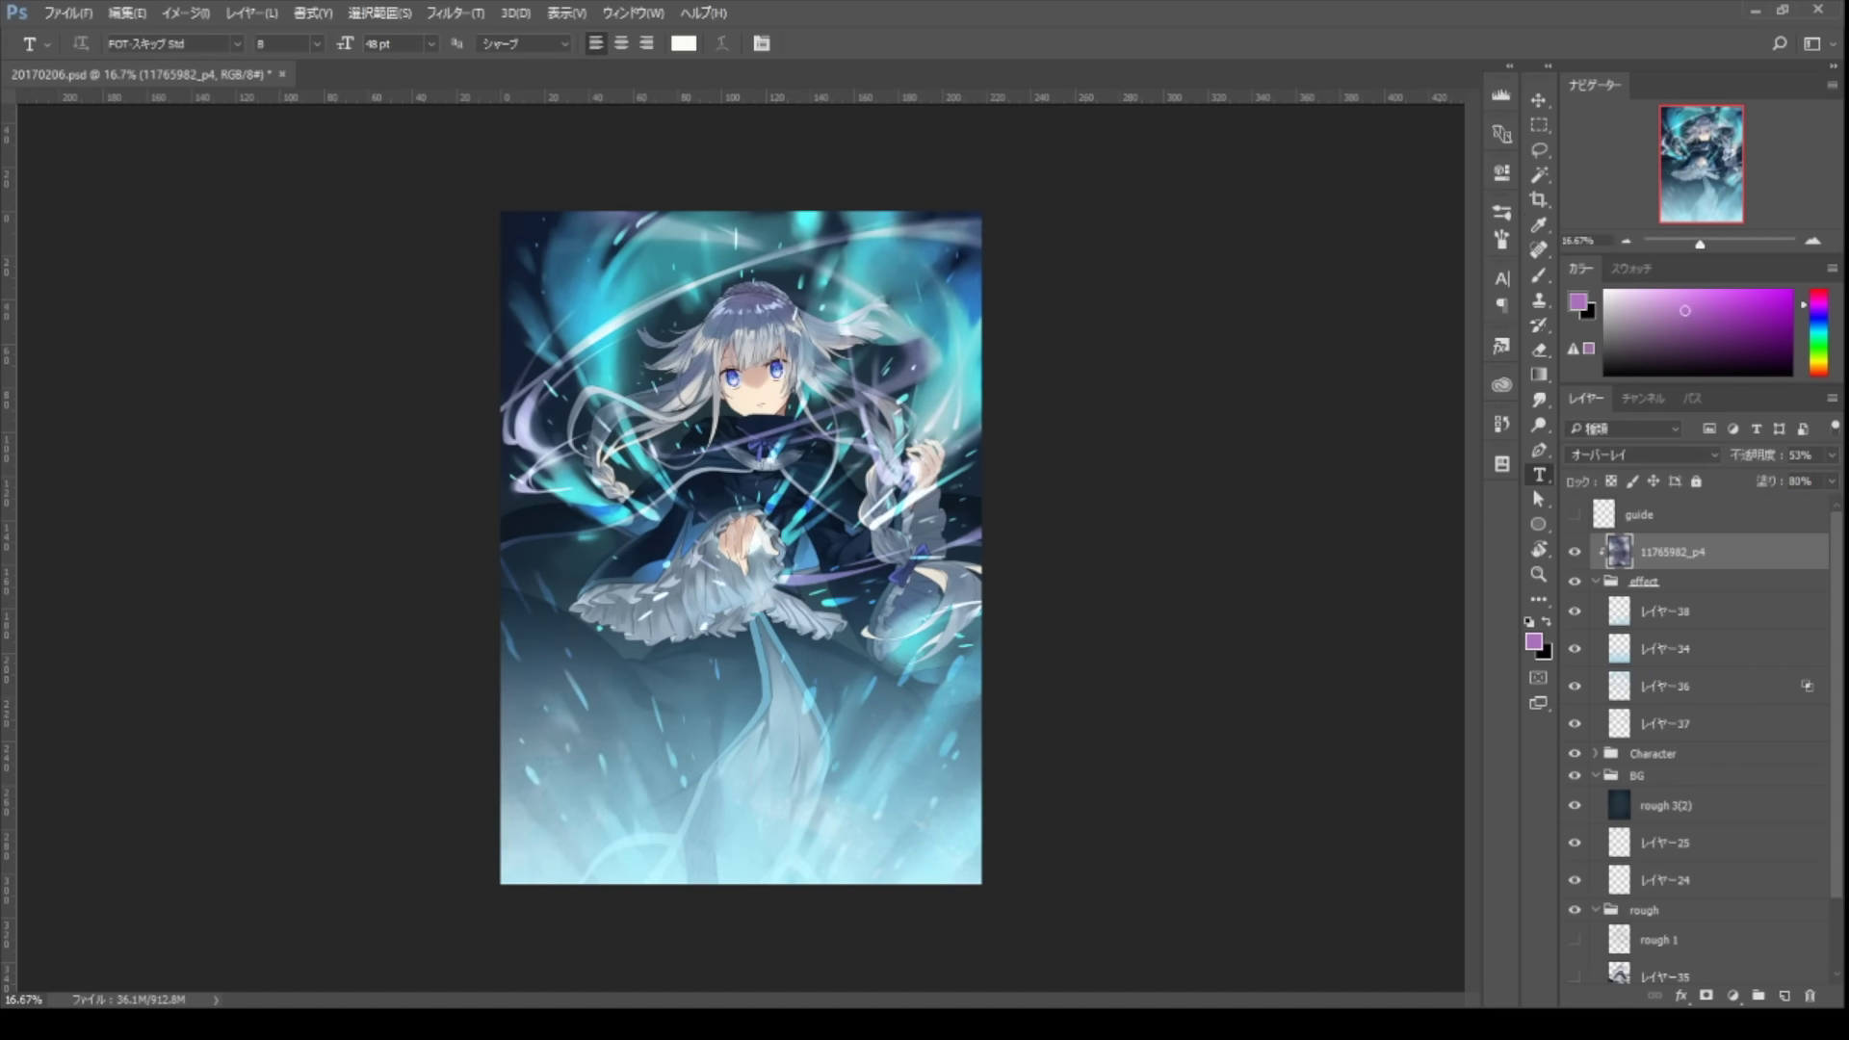
- Lower layer 36 to 85% opacity and layer 37 to 76% opacity
{"action": "key", "text": "alt+bracketleft"}
{"action": "key", "text": "alt+bracketleft"}
{"action": "key", "text": "alt+bracketleft"}
{"action": "key", "text": "alt+bracketleft"}
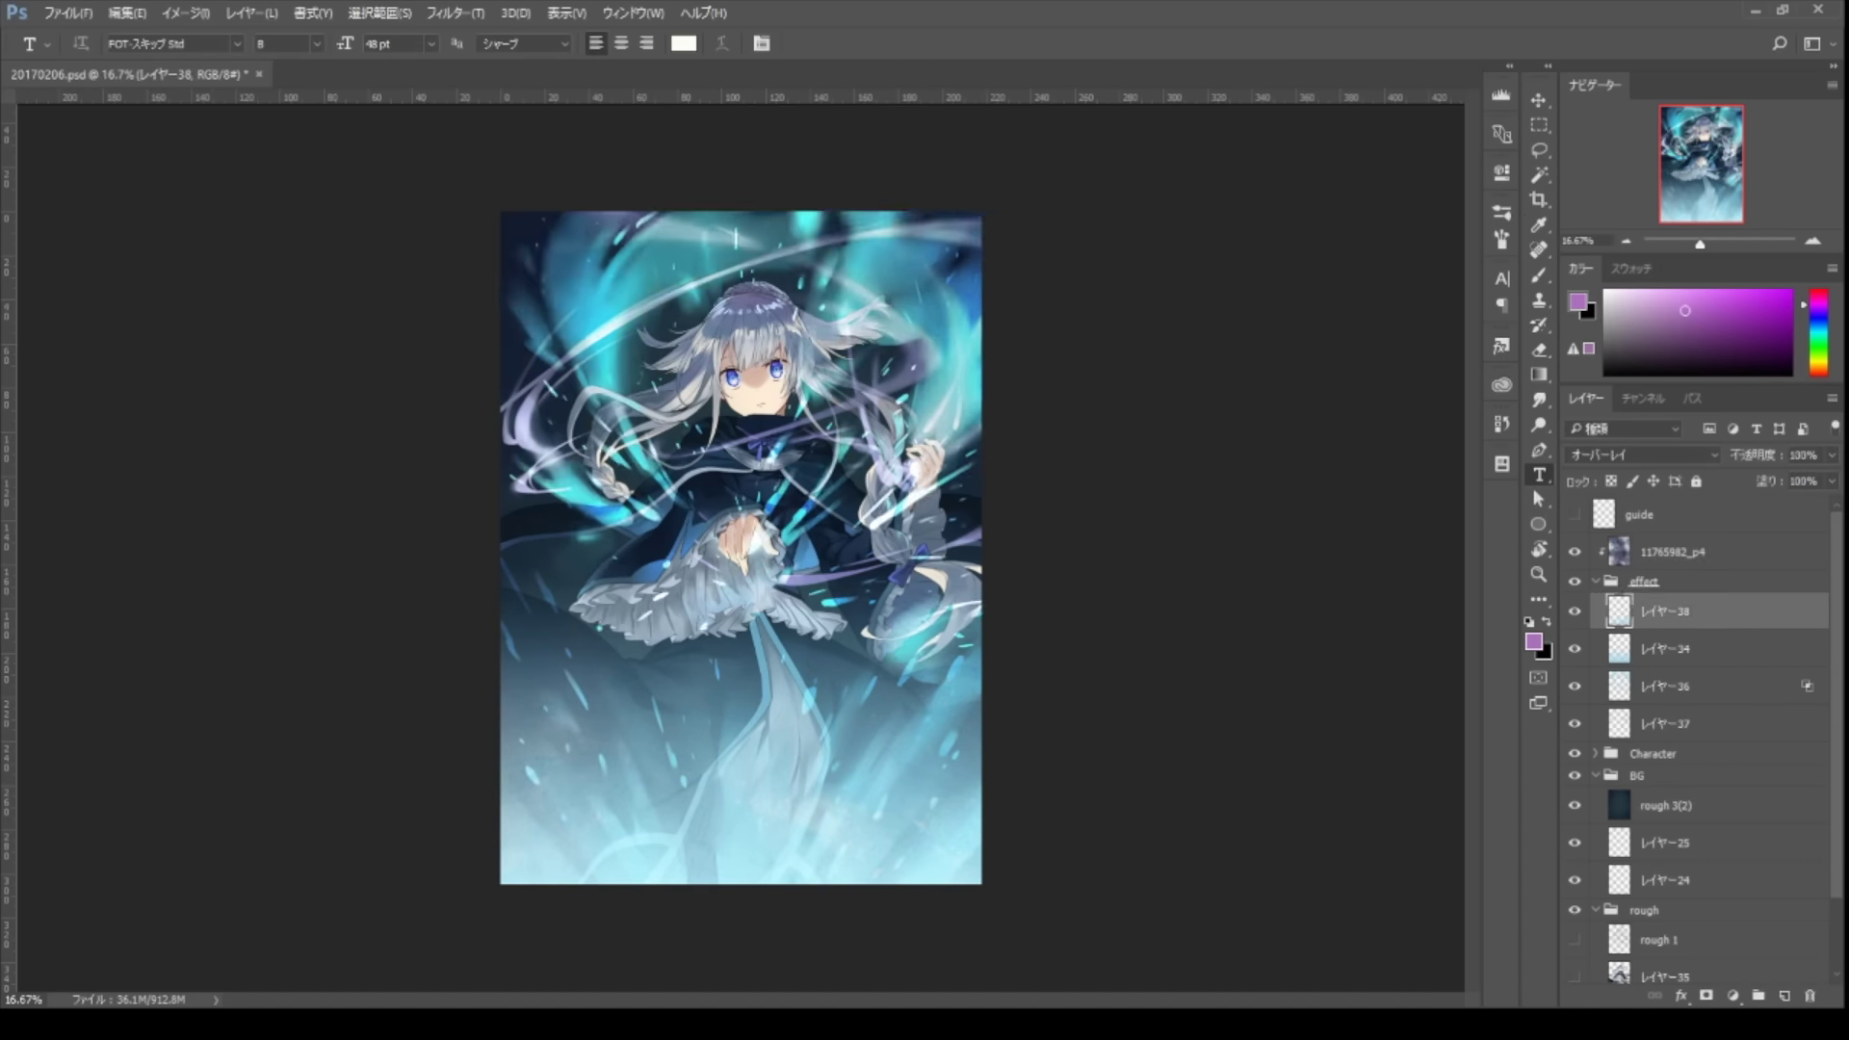
{"action": "key", "text": "8"}
{"action": "key", "text": "7"}
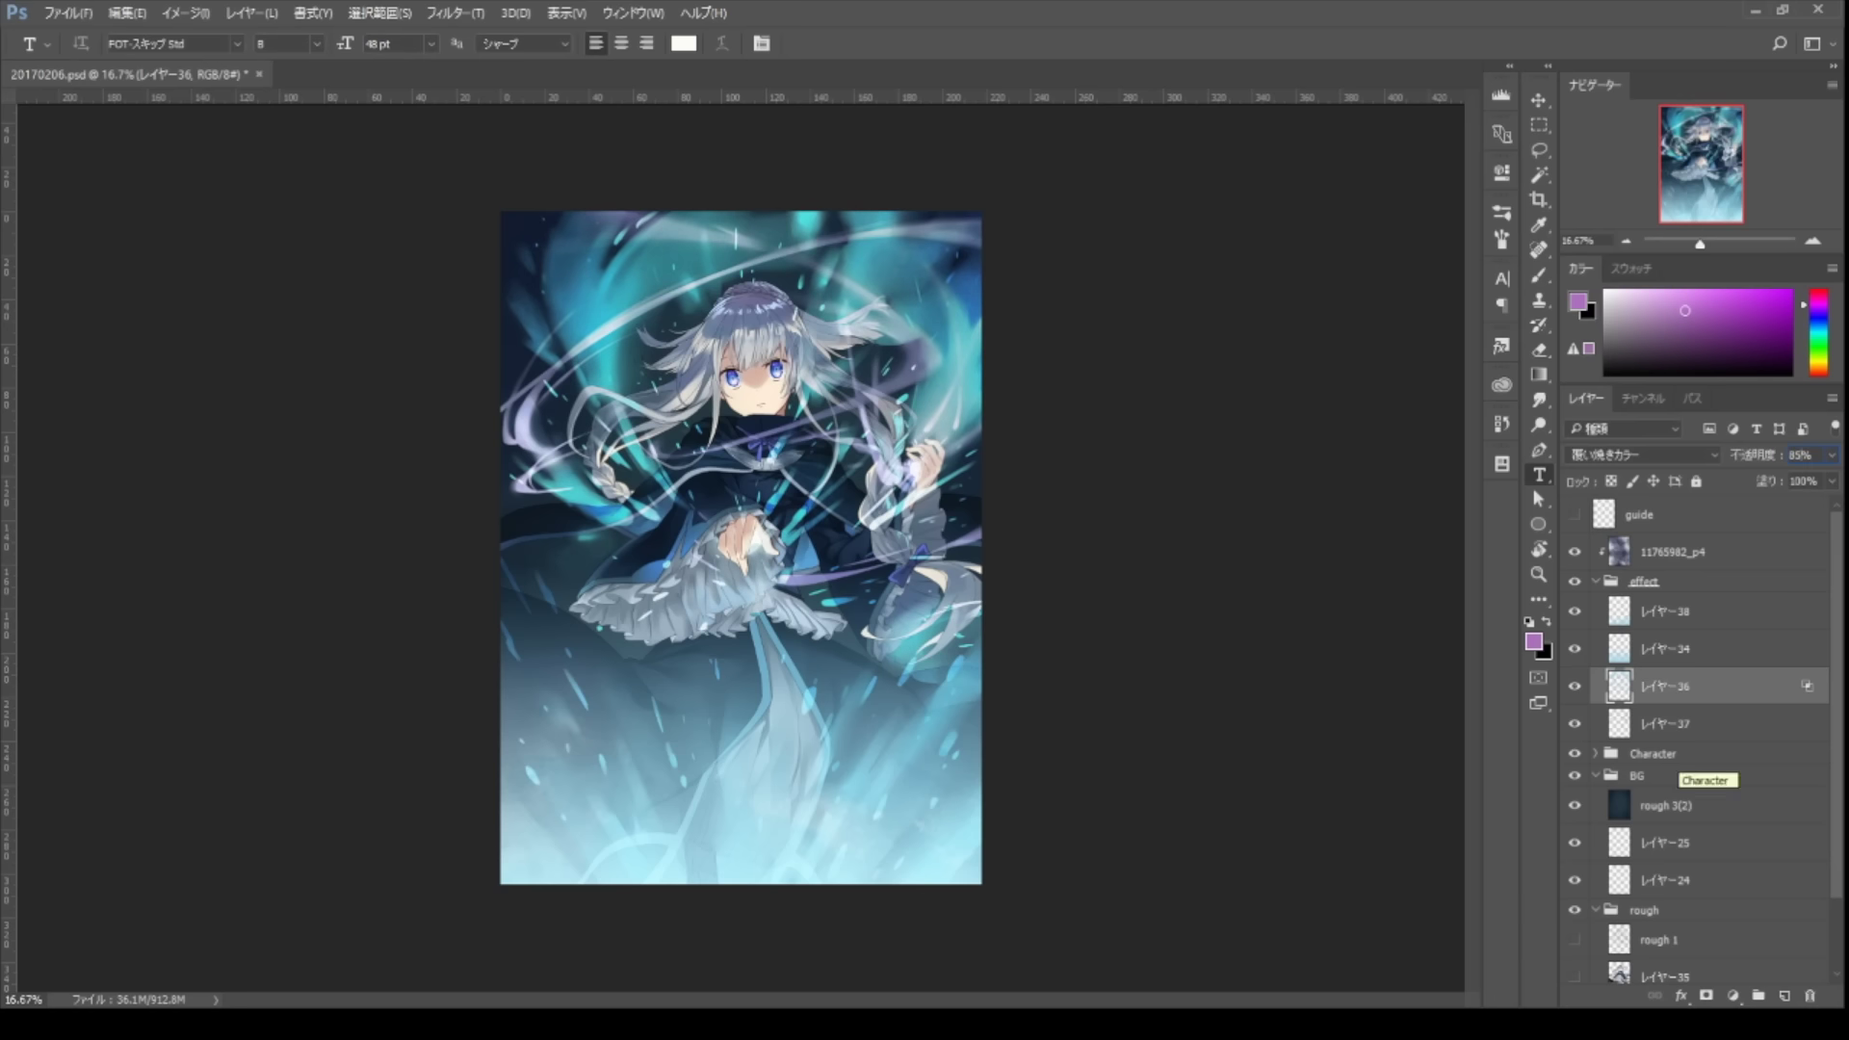
{"action": "key", "text": "alt+bracketleft"}
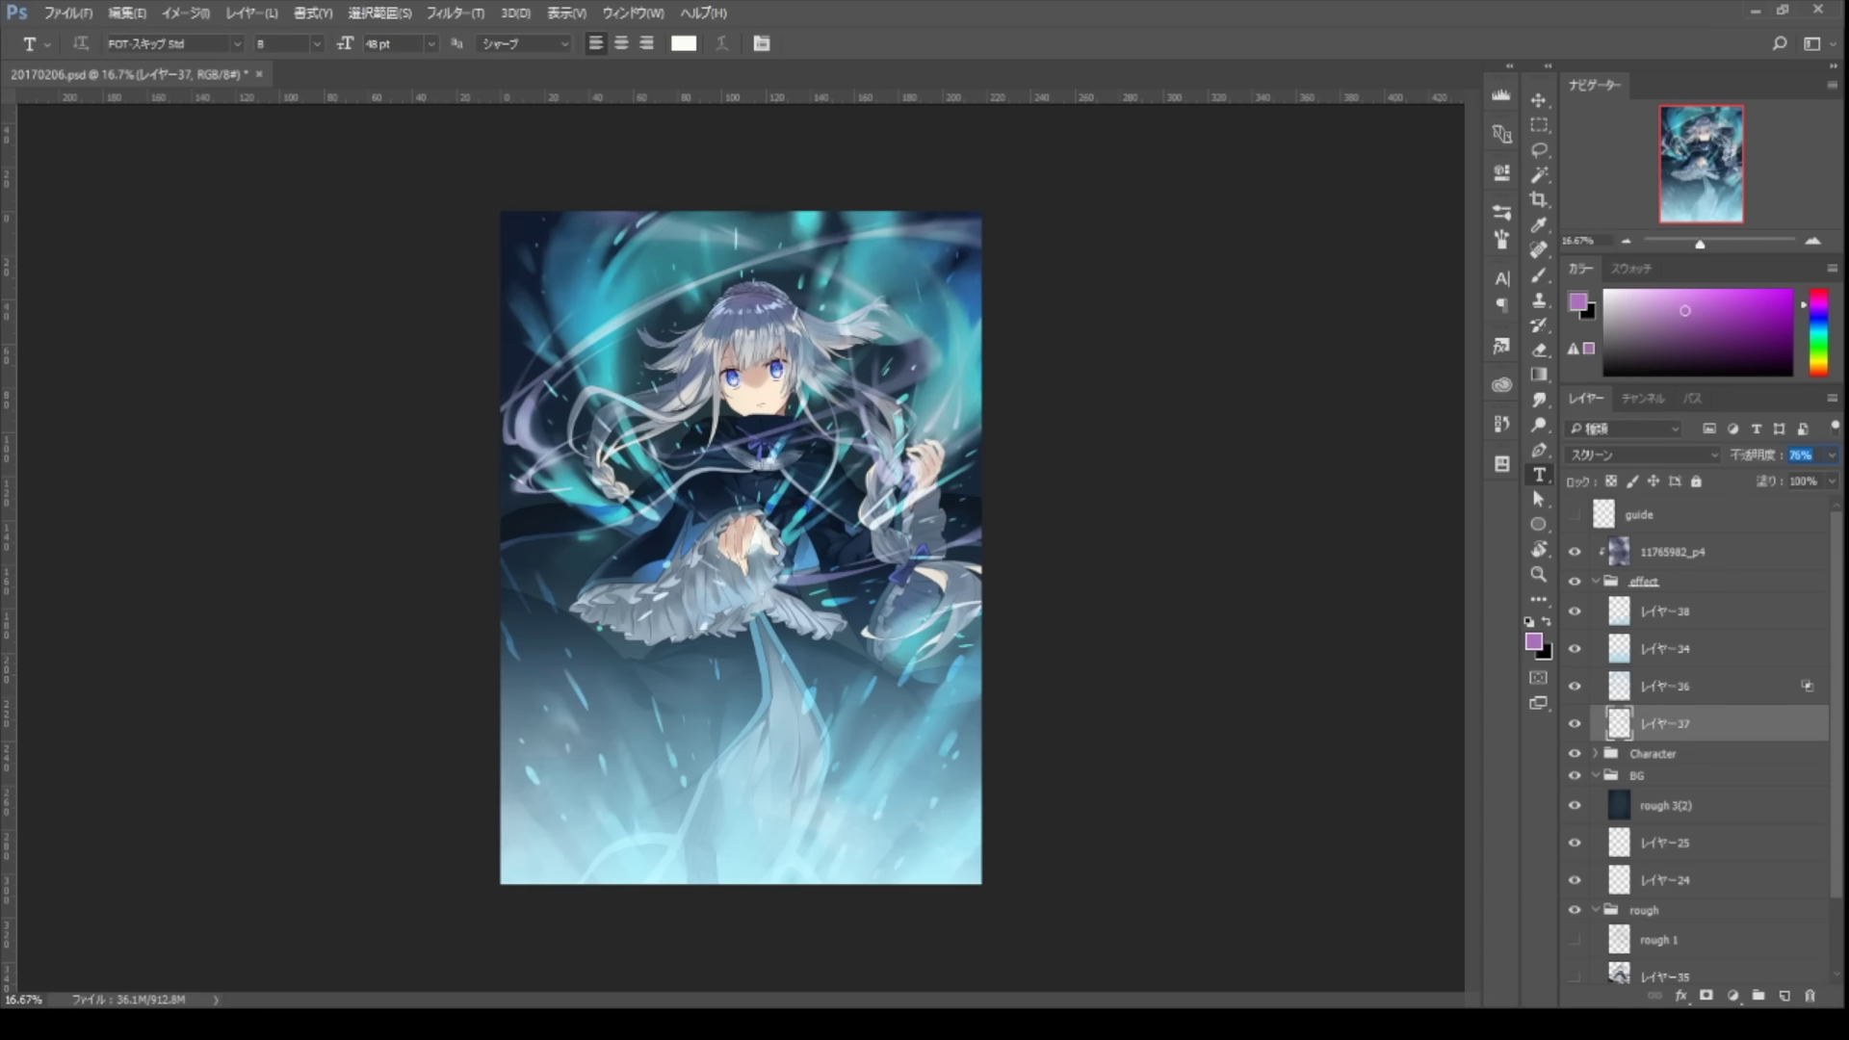
- Collapse the effect group and add a new layer above the texture, filled with dark gray and set to Multiply
{"action": "left_click", "coordinate": [1596, 581]}
{"action": "key", "text": "ctrl+shift+alt+n"}
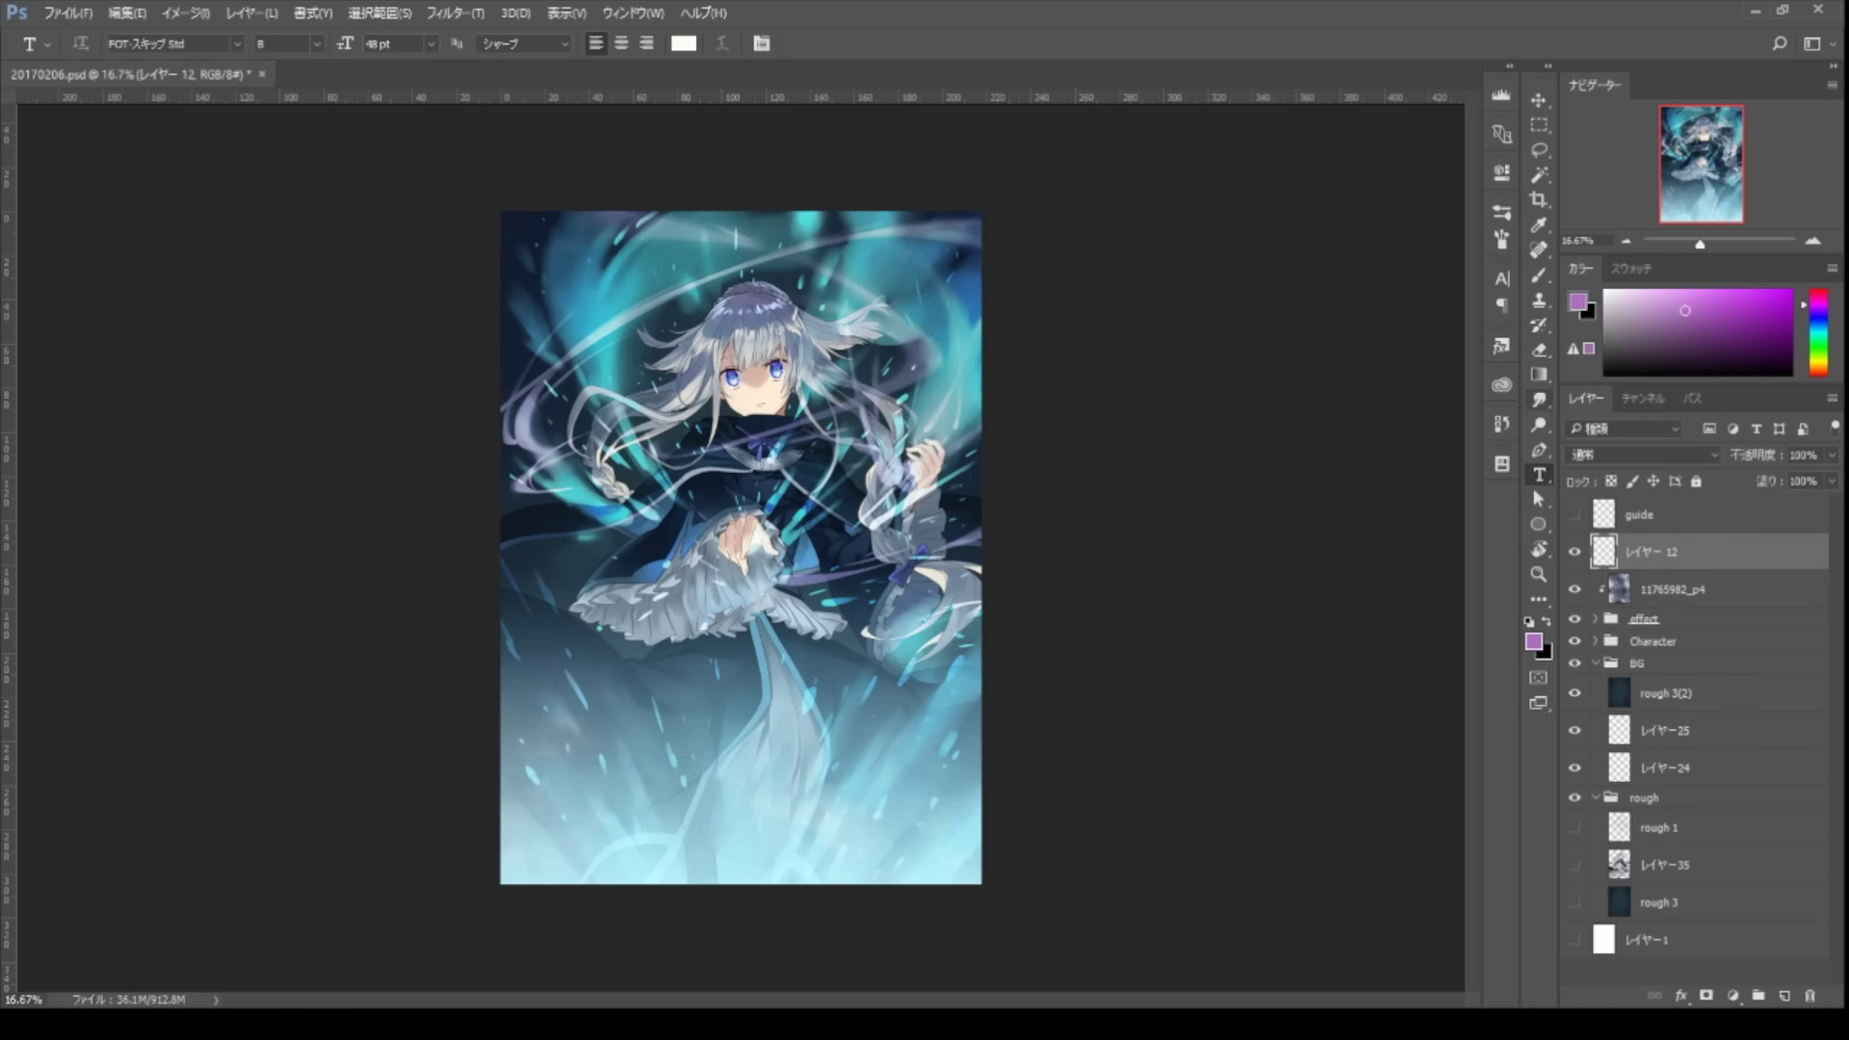
{"action": "key", "text": "l"}
{"action": "key", "text": "alt+BackSpace"}
{"action": "key", "text": "shift+alt+m"}
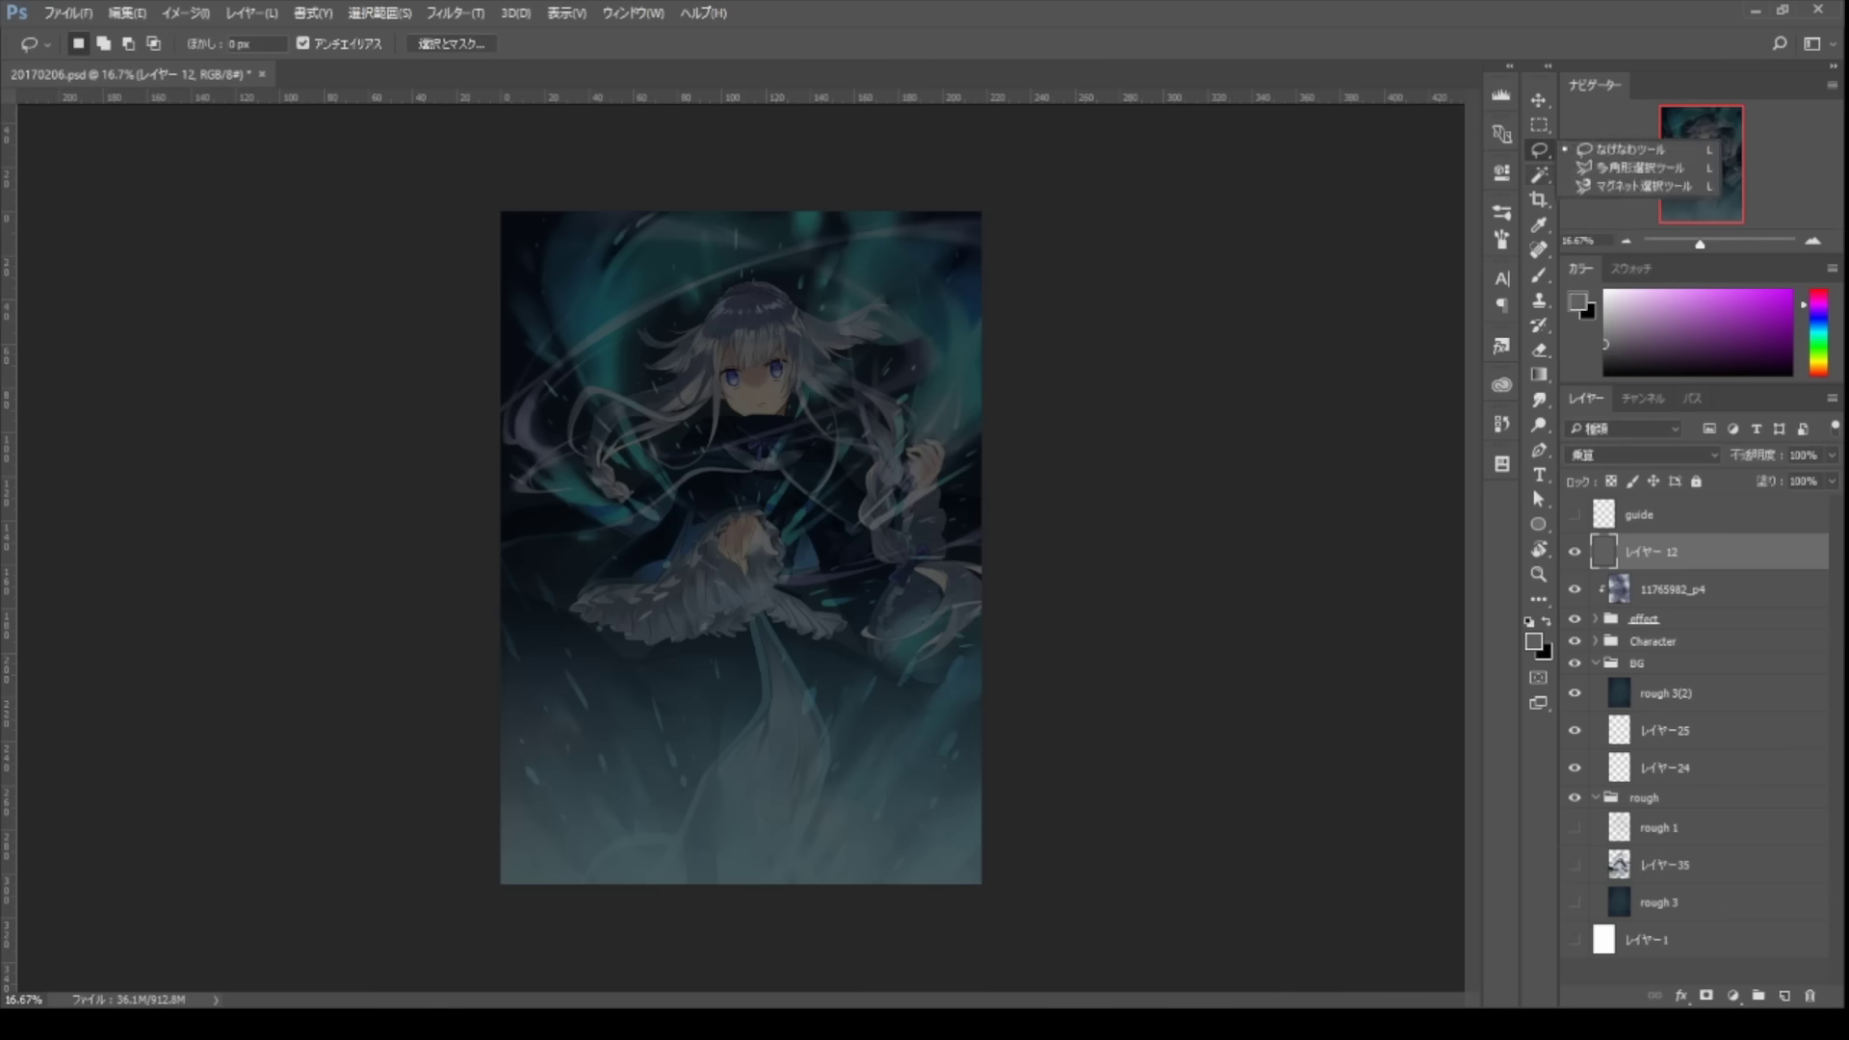
- Clear a large feathered elliptical area around the girl from the dark Multiply layer to leave a vignette
{"action": "key", "text": "m"}
{"action": "mouse_move", "coordinate": [423, 168]}
{"action": "left_mouse_down"}
{"action": "mouse_move", "coordinate": [789, 520]}
{"action": "mouse_move", "coordinate": [1035, 886]}
{"action": "left_mouse_up"}
{"action": "key", "text": "Delete"}
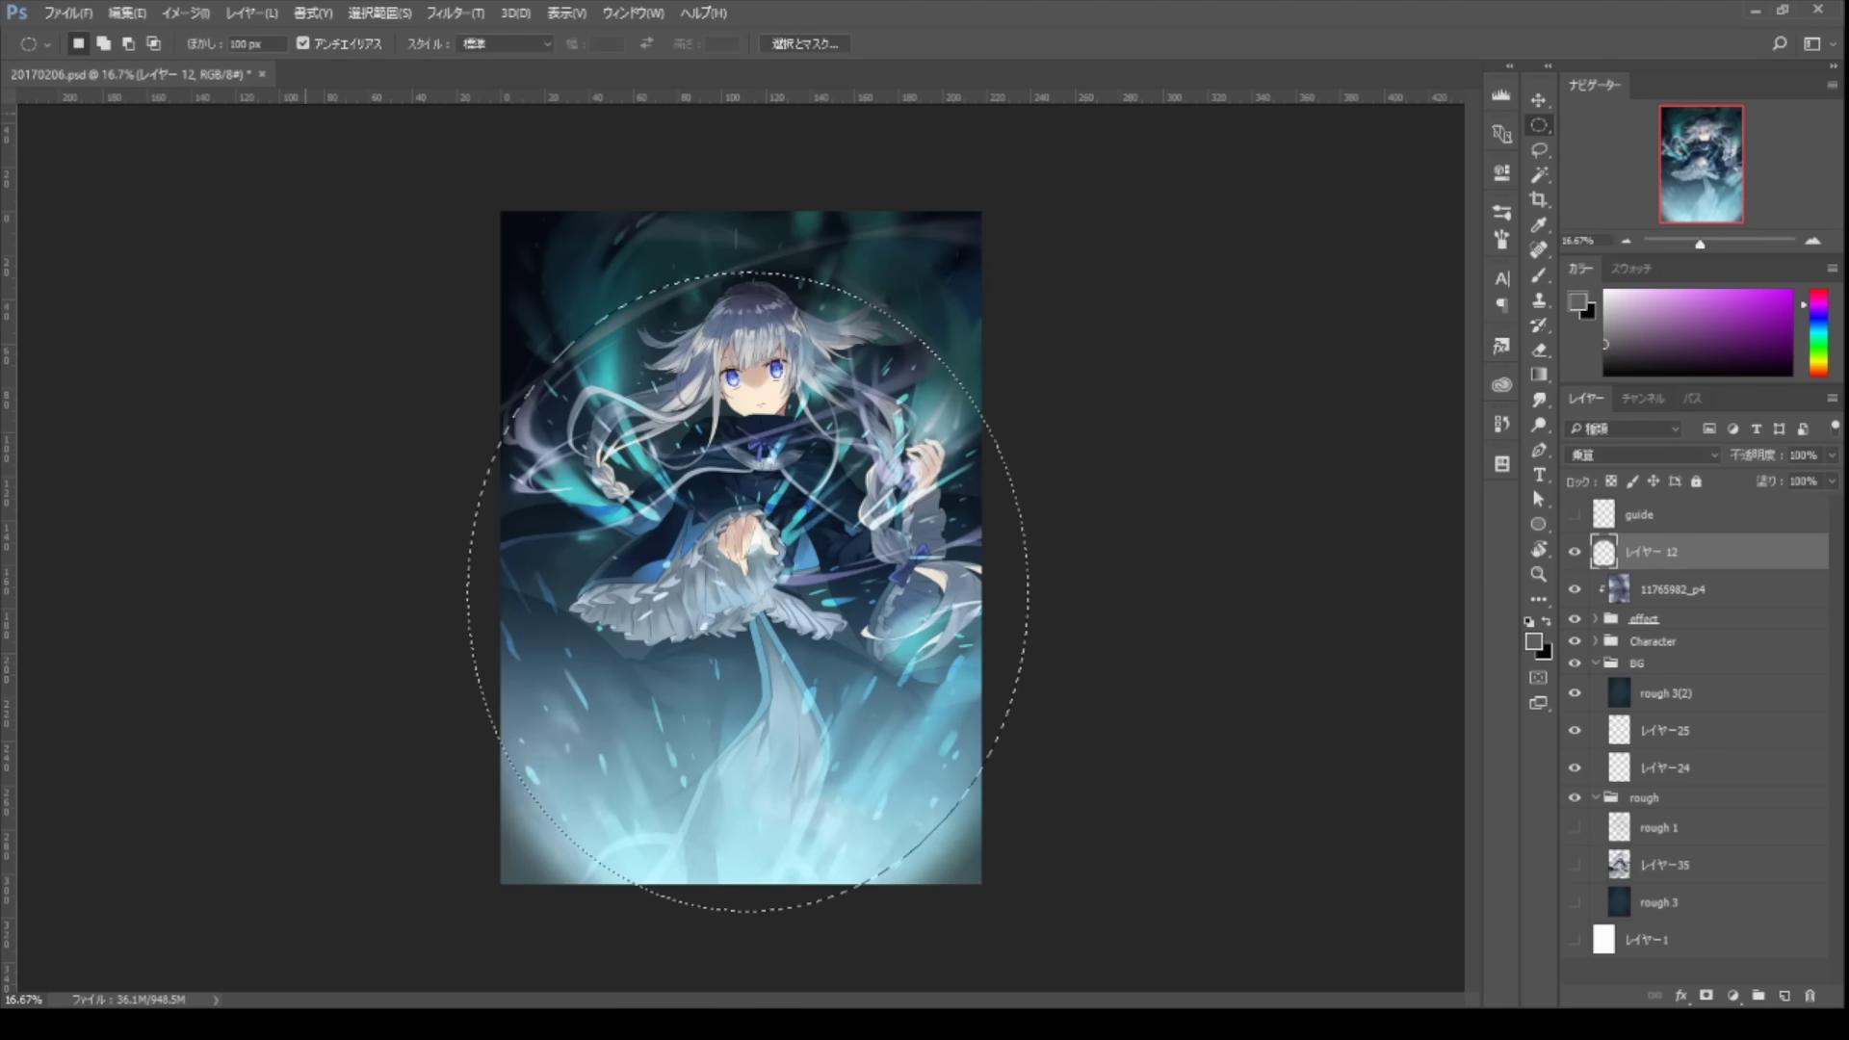
{"action": "key", "text": "ctrl+d"}
- Set the vignette layer to 67% opacity and erase its shading along the bottom edge of the canvas
{"action": "key", "text": "7"}
{"action": "key", "text": "2"}
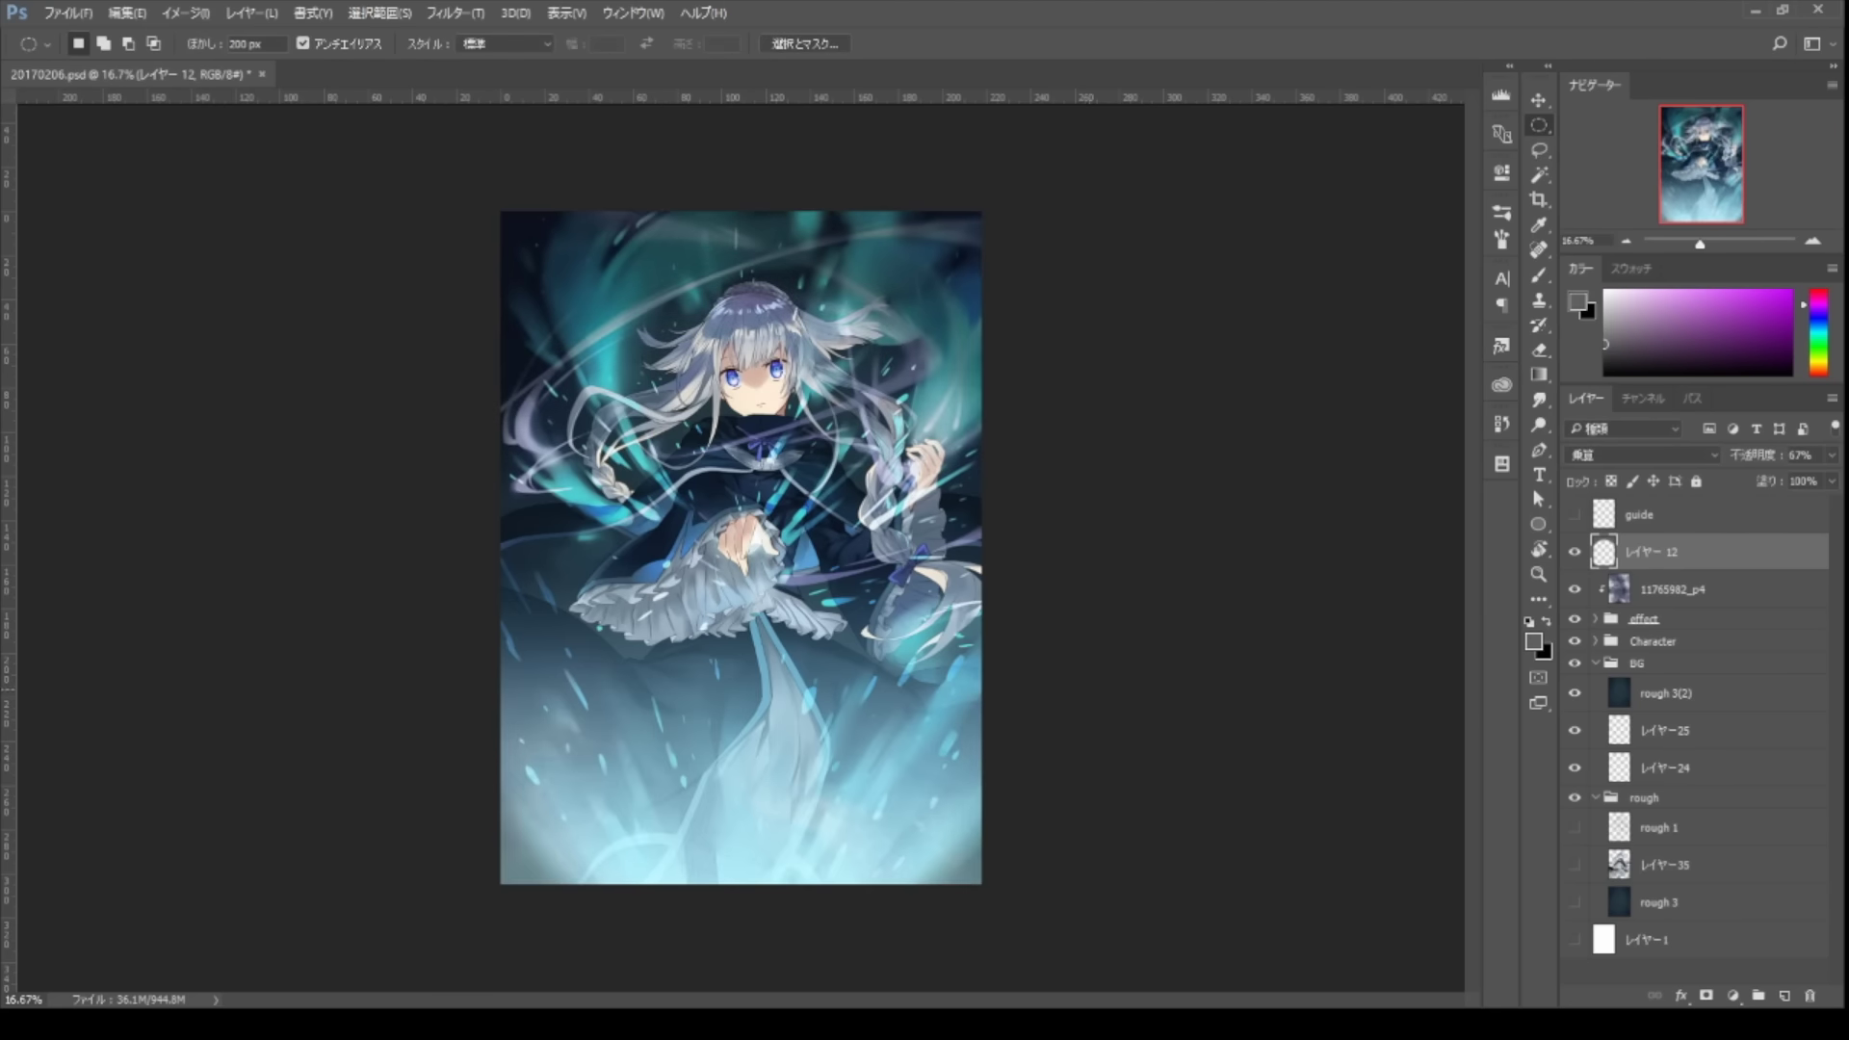
{"action": "key", "text": "e"}
{"action": "left_click_drag", "start_coordinate": [549, 915], "coordinate": [963, 915]}
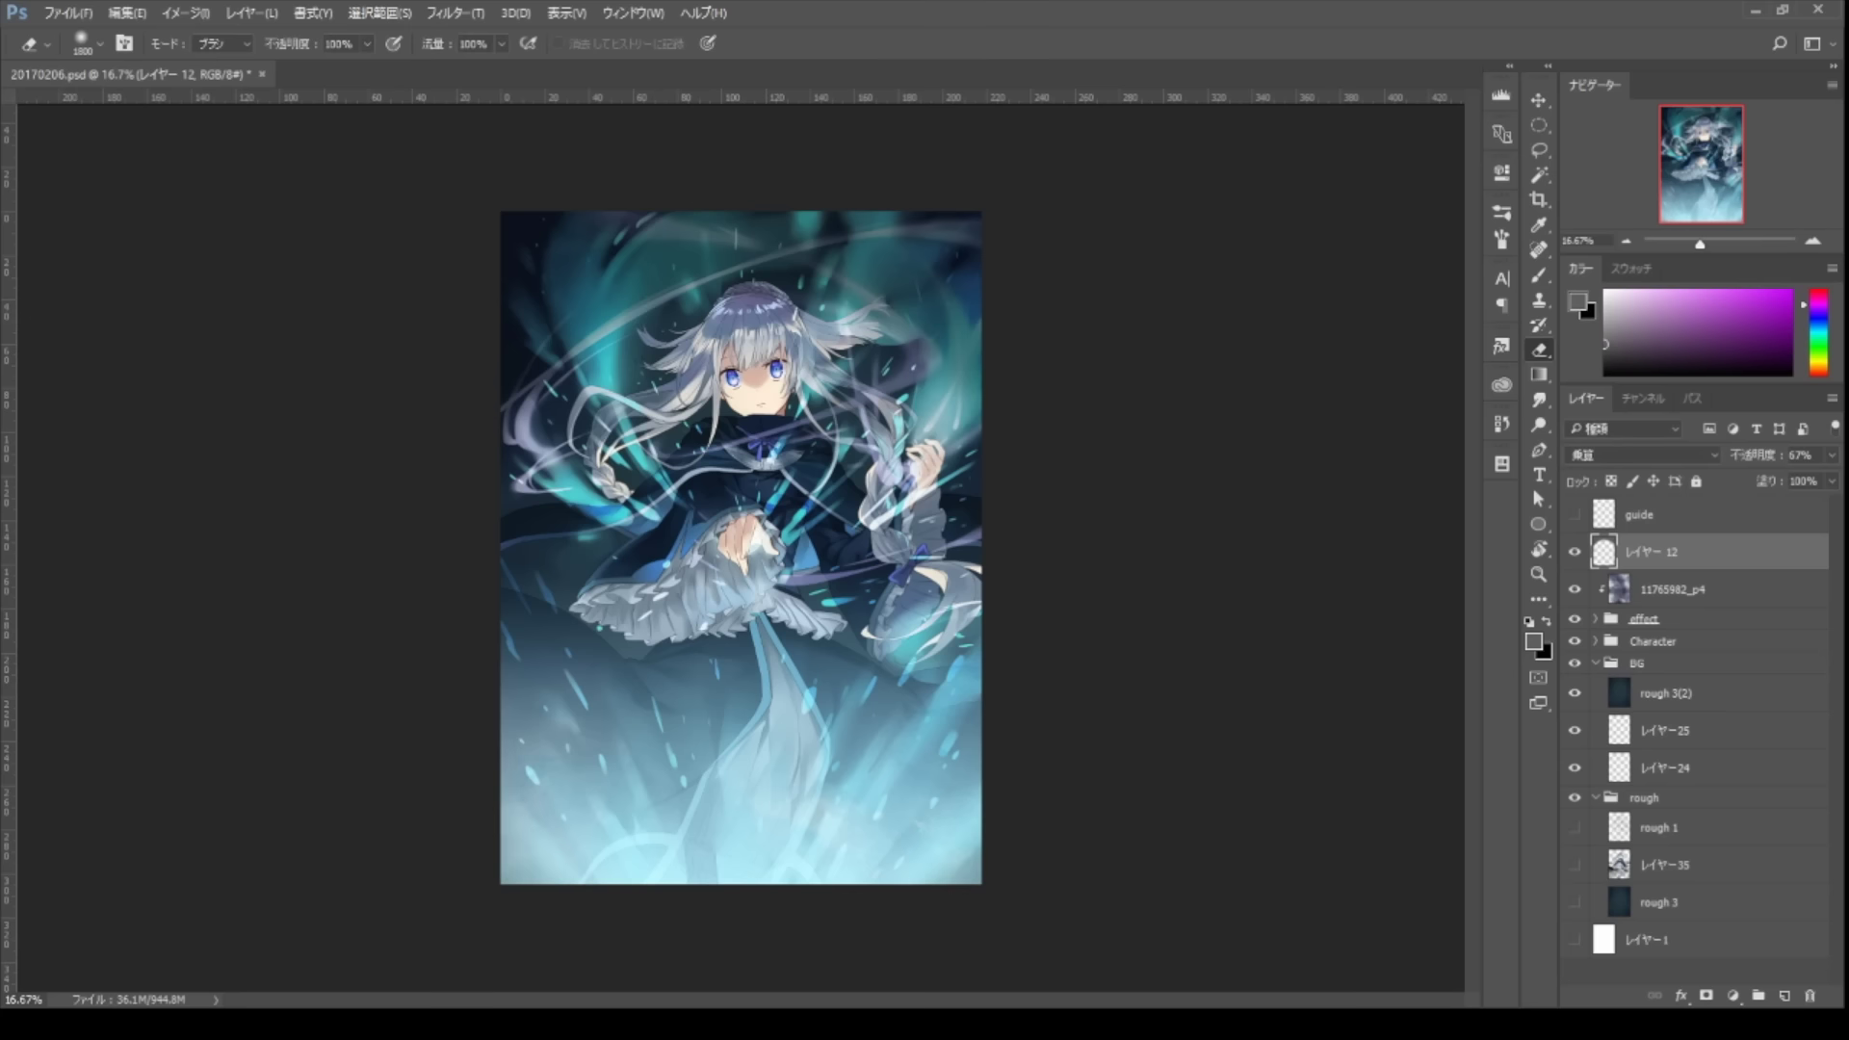
- Place wg_dust_particles_12 in a new dust group and apply a white Color Overlay at 100% opacity to the group
{"action": "key", "text": "ctrl+plus"}
{"action": "key", "text": "ctrl+g"}
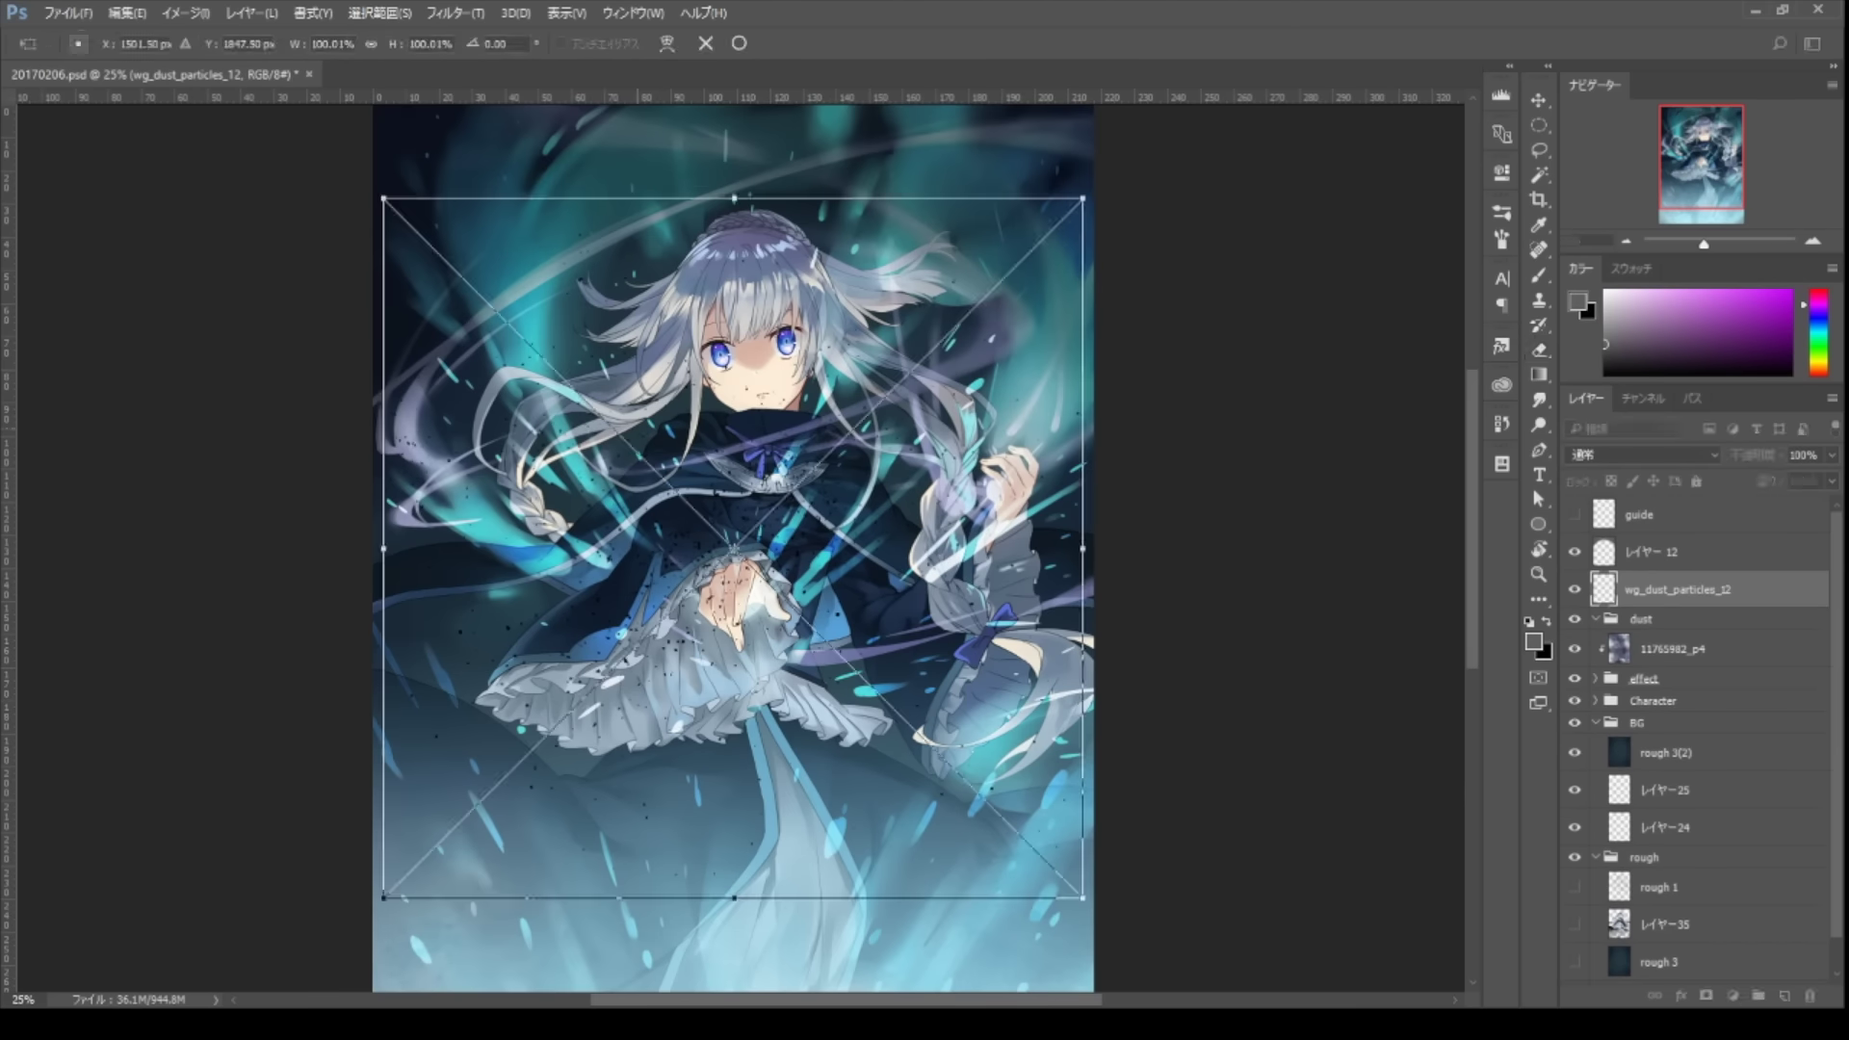
{"action": "key", "text": "v"}
{"action": "key", "text": "Return"}
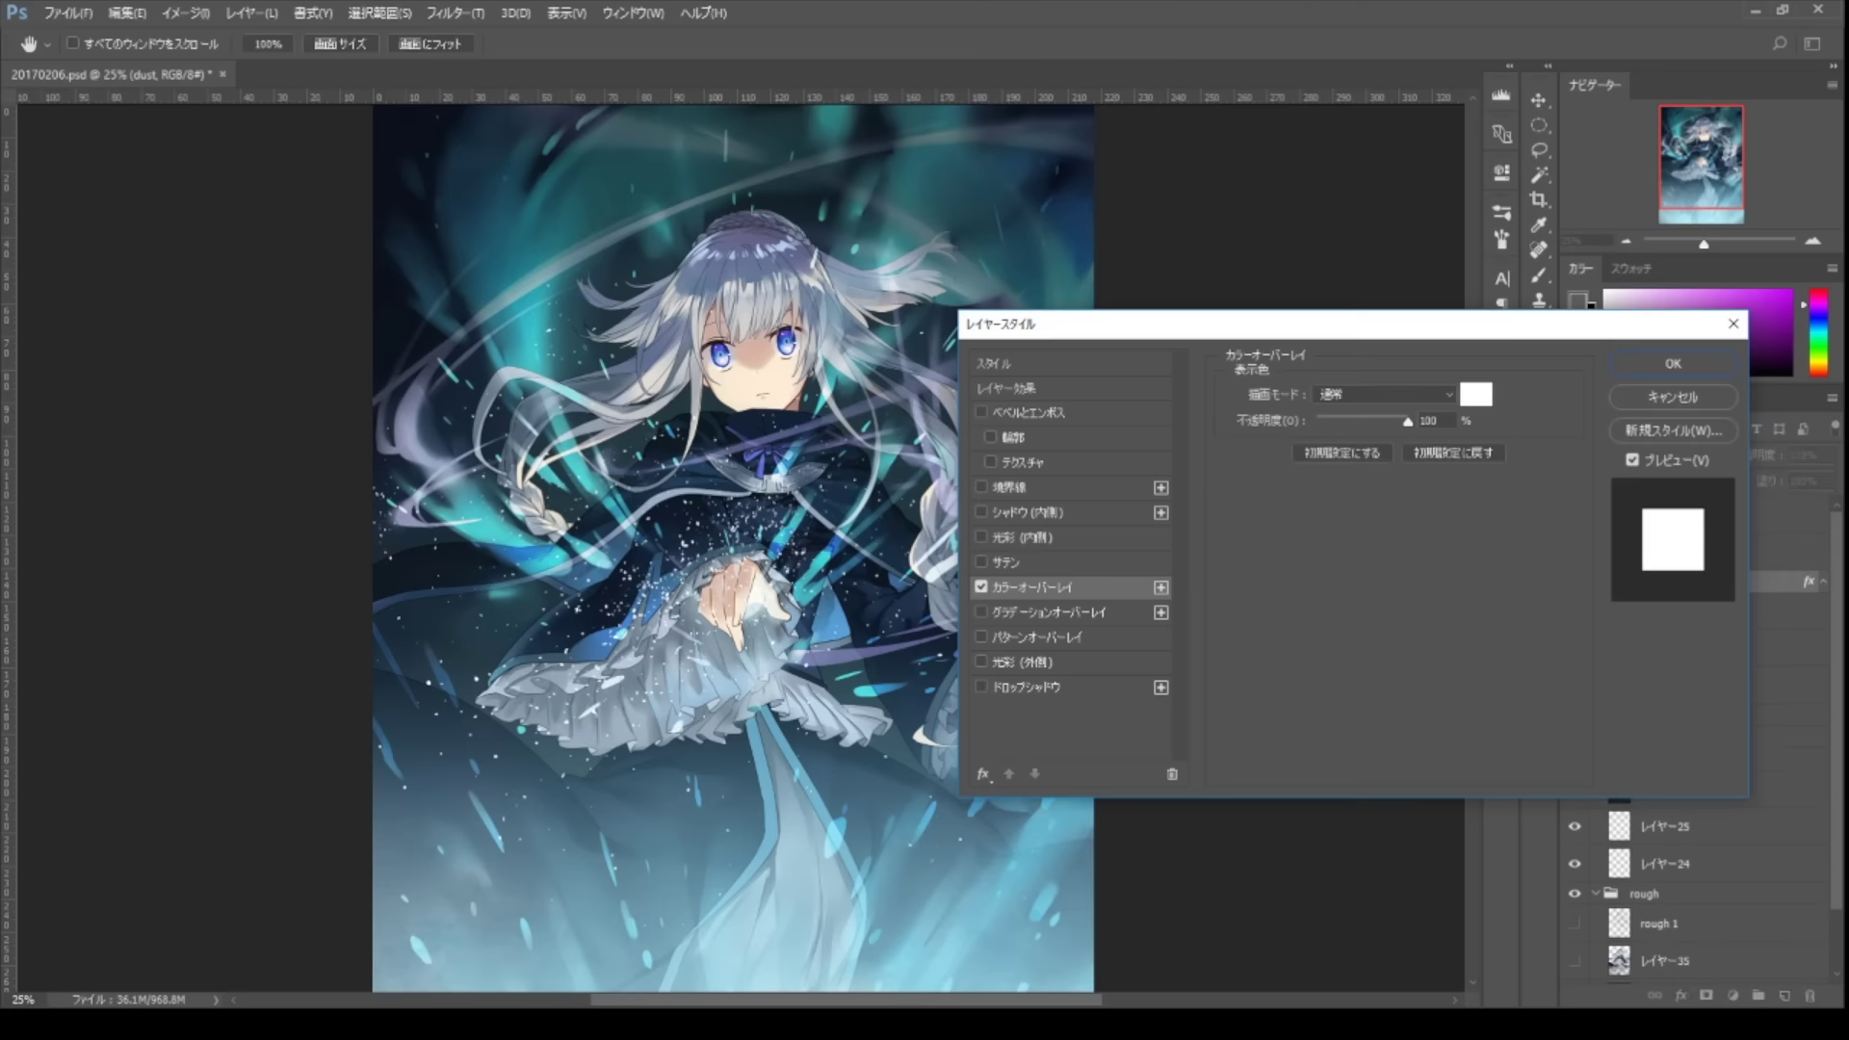
{"action": "key", "text": "Return"}
- Add a new layer clipped to layer 36 and choose a light blue-violet color for the Brush tool
{"action": "left_click", "coordinate": [1676, 820]}
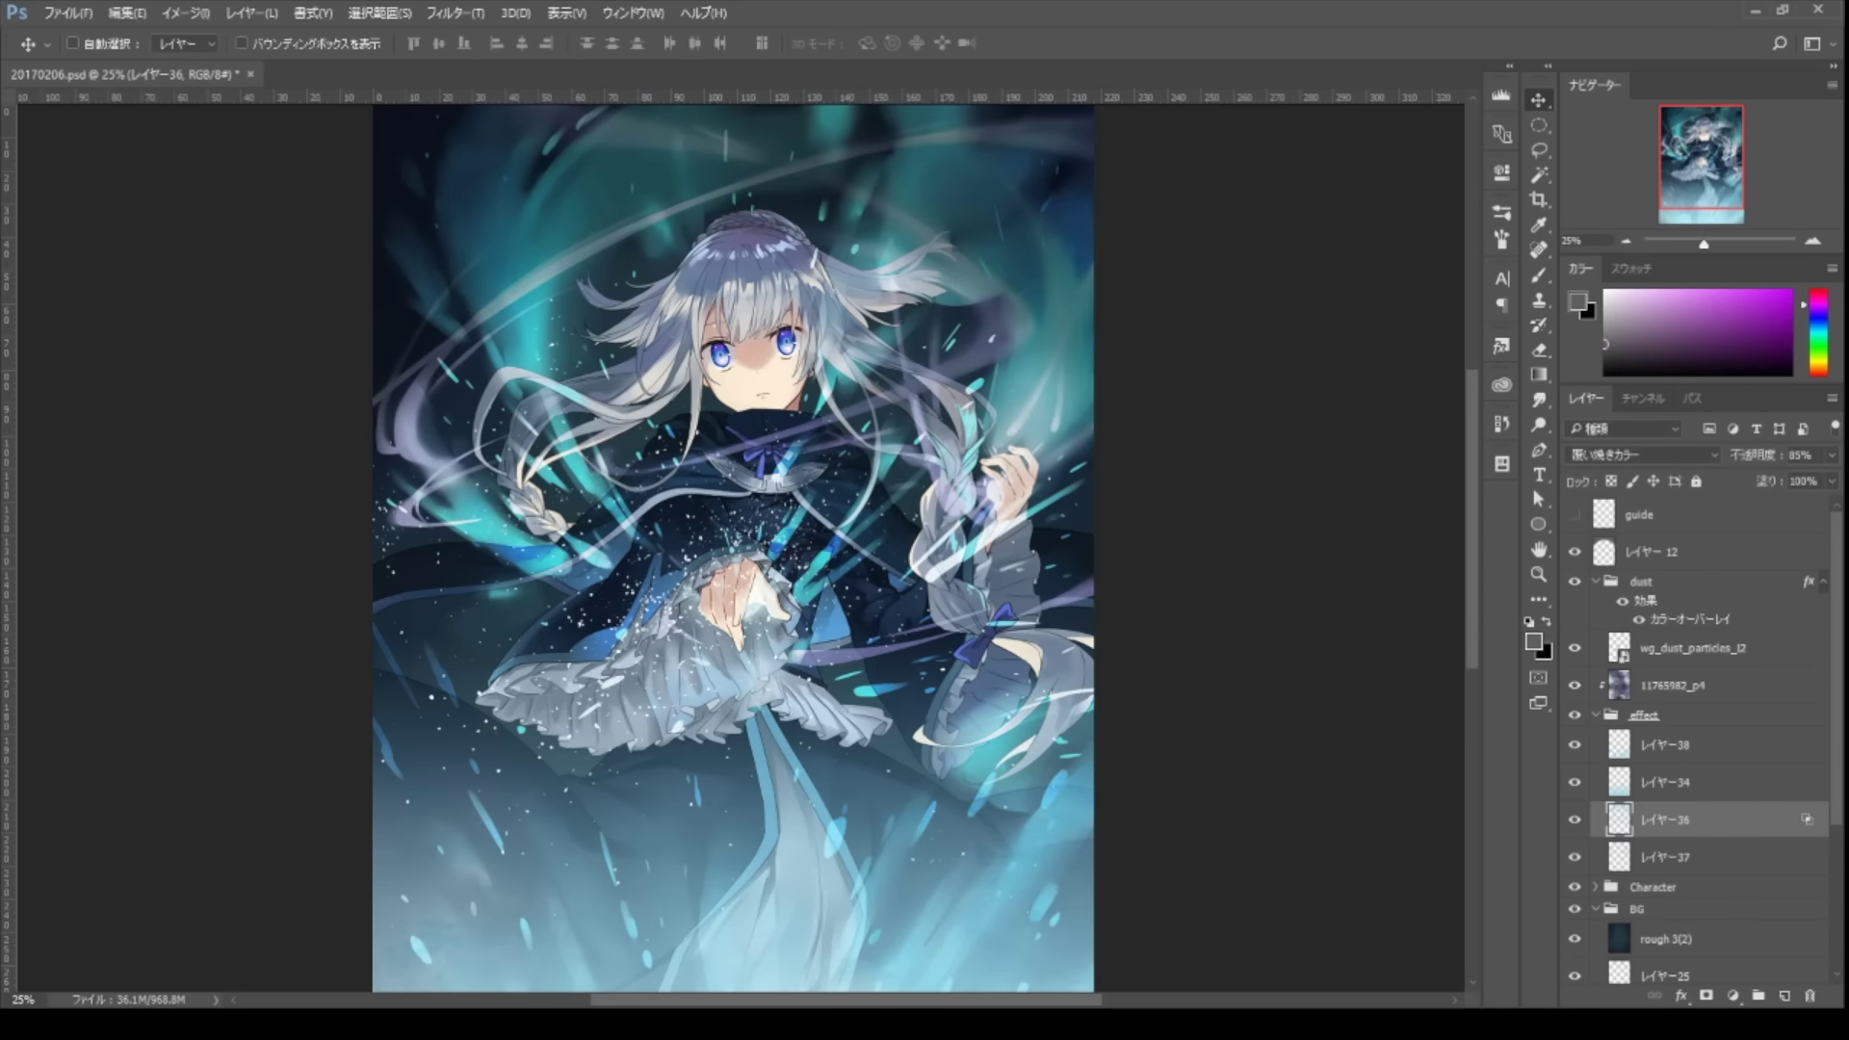
{"action": "right_click", "coordinate": [951, 771]}
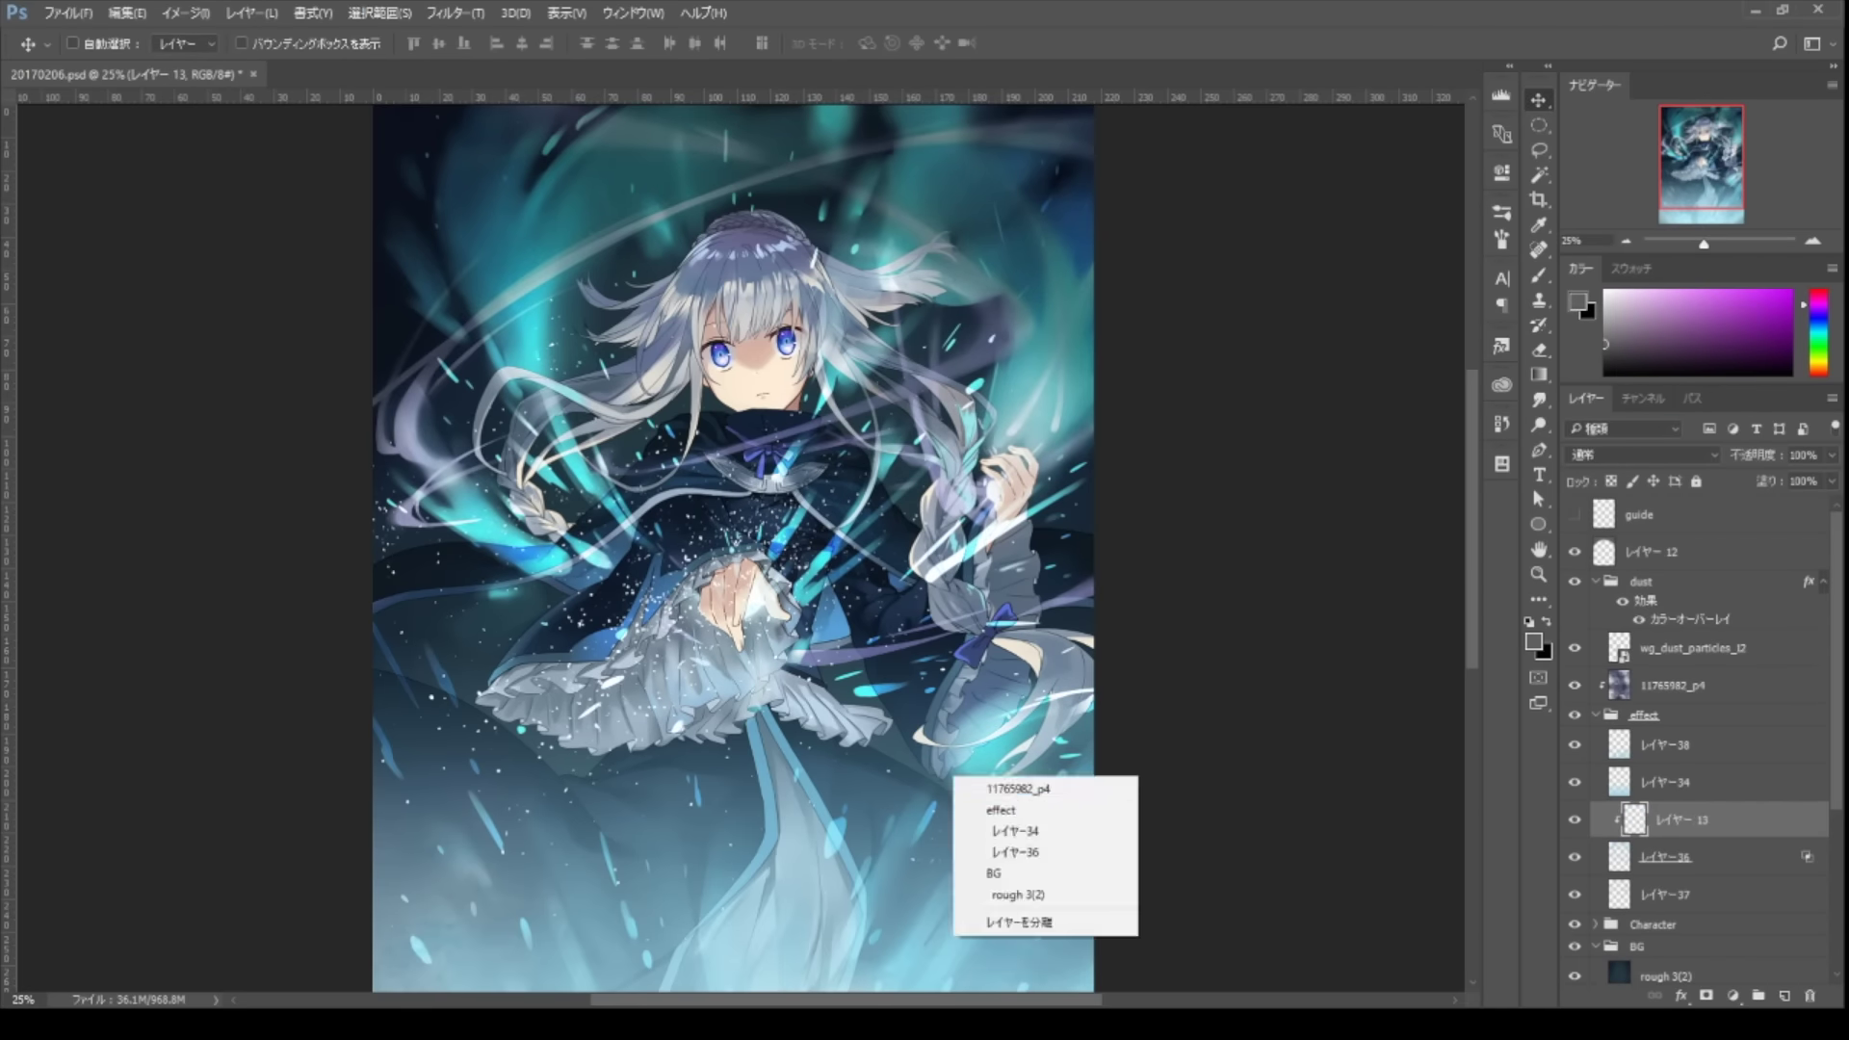
{"action": "key", "text": "b"}
{"action": "left_click_drag", "start_coordinate": [951, 771], "coordinate": [944, 918]}
{"action": "left_click", "coordinate": [1104, 568], "text": "alt"}
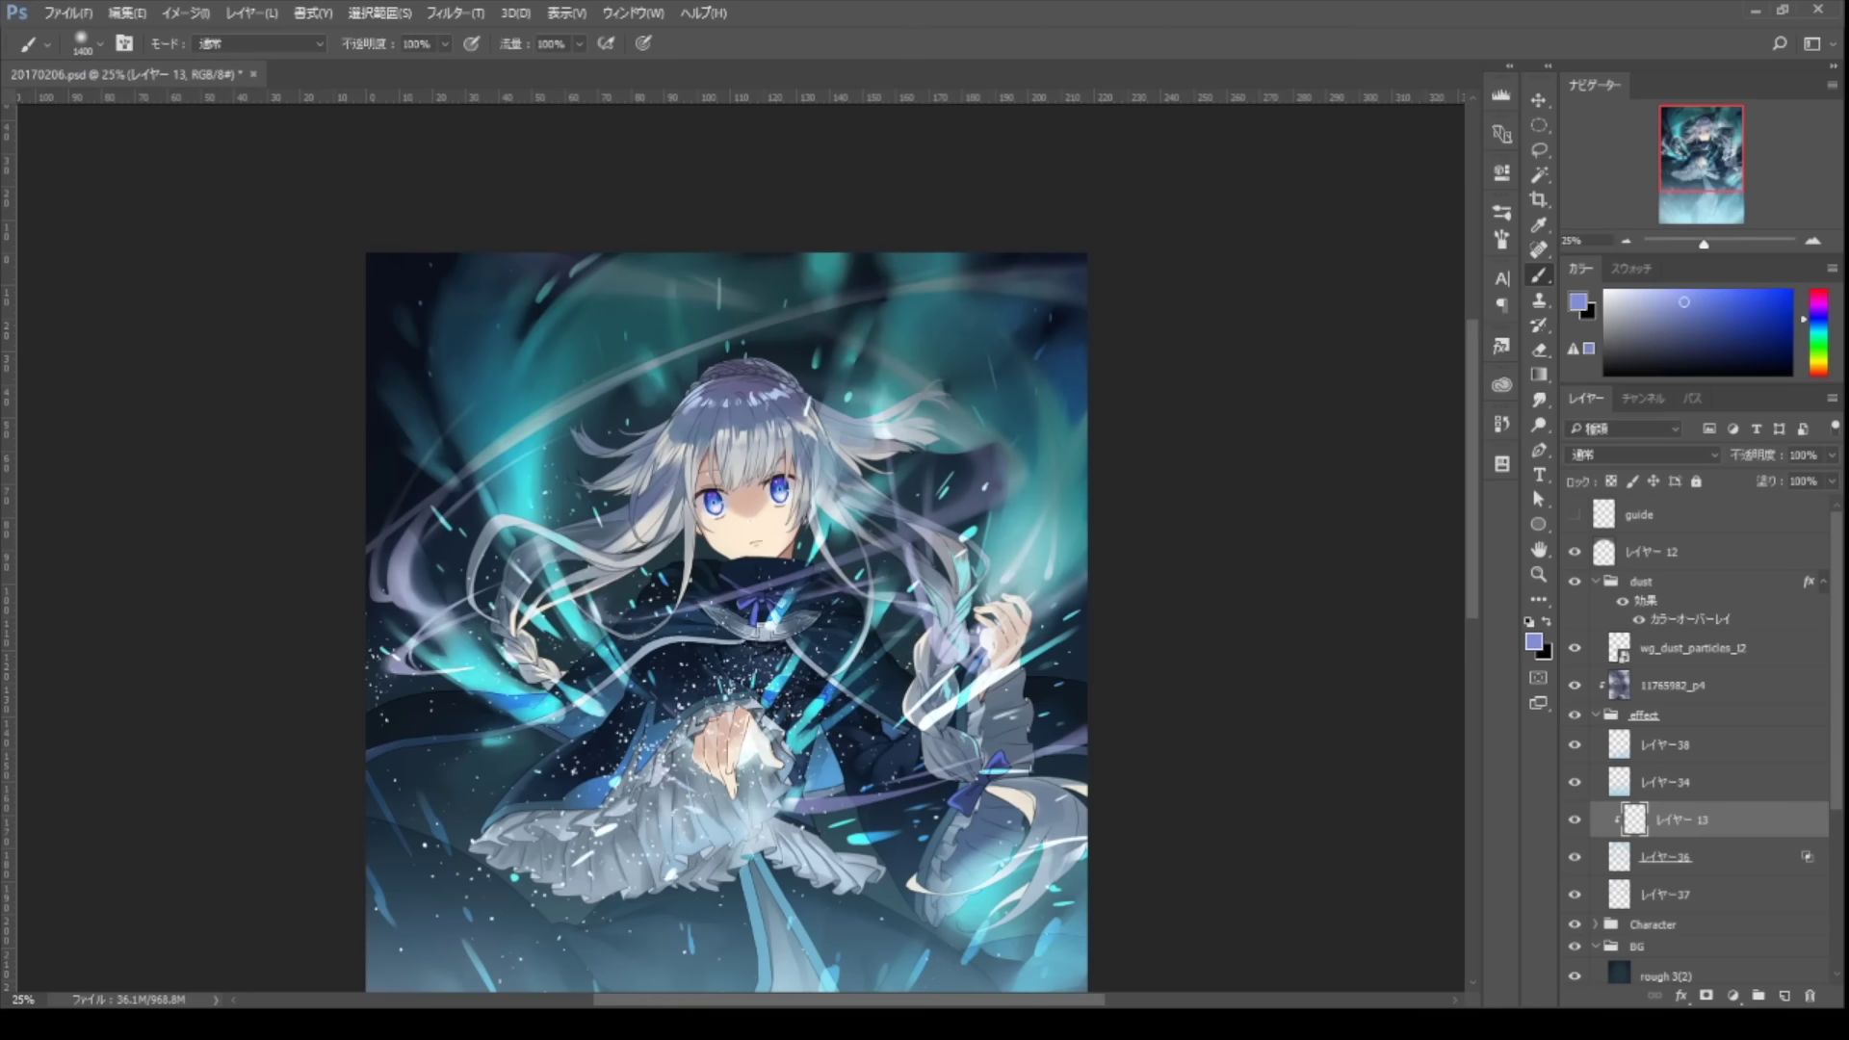
- Tint the upper flames blue on the clipped layer with a soft brush at size 2000 and 41% opacity
{"action": "key", "text": "bracketright"}
{"action": "key", "text": "bracketright"}
{"action": "key", "text": "bracketright"}
{"action": "key", "text": "bracketright"}
{"action": "key", "text": "bracketright"}
{"action": "key", "text": "bracketright"}
{"action": "key", "text": "bracketright"}
{"action": "key", "text": "bracketright"}
{"action": "key", "text": "bracketright"}
{"action": "key", "text": "bracketright"}
{"action": "key", "text": "bracketright"}
{"action": "key", "text": "bracketright"}
{"action": "key", "text": "bracketright"}
{"action": "key", "text": "4"}
{"action": "key", "text": "1"}
{"action": "left_click_drag", "start_coordinate": [362, 333], "coordinate": [534, 333]}
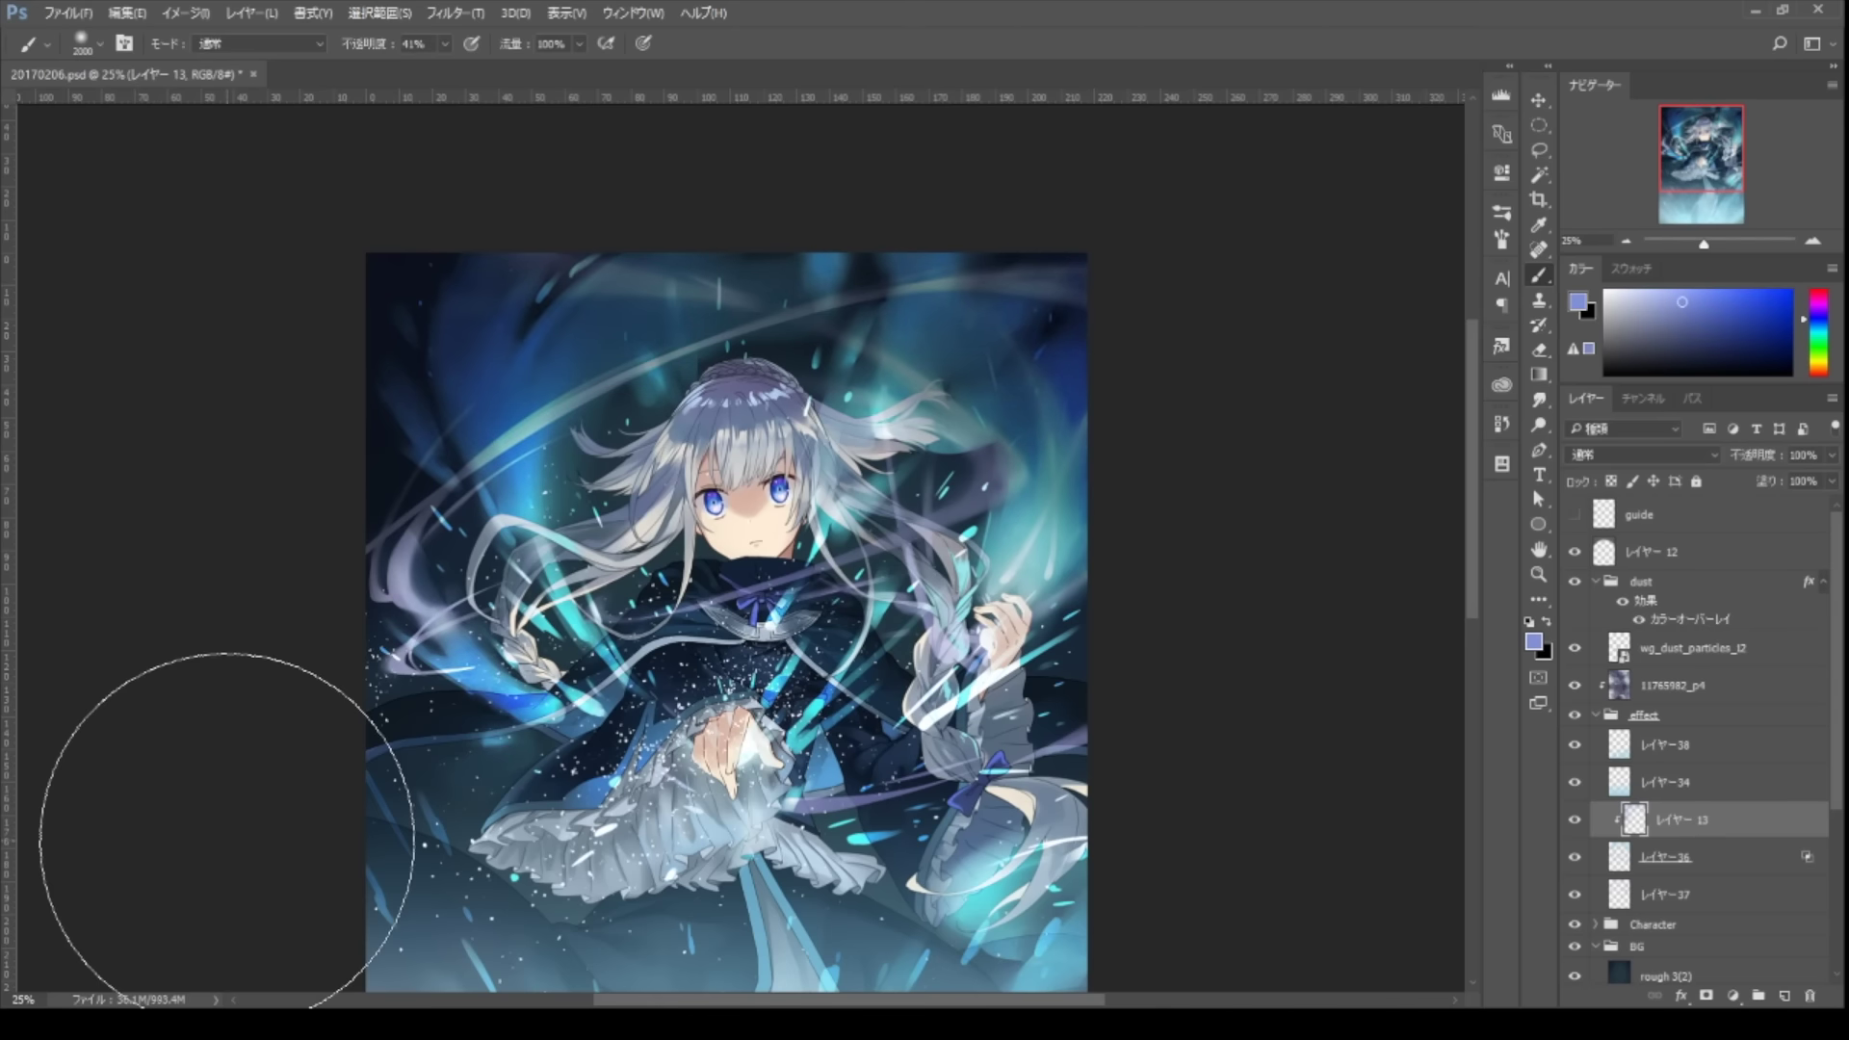
- Lower the opacity of wg_dust_particles_12 and place a rotated wg_dust_particles_15 over the lower right of the artwork
{"action": "scroll", "coordinate": [1301, 482], "scroll_direction": "down", "scroll_amount": 3}
{"action": "left_click", "coordinate": [1692, 648]}
{"action": "left_click", "coordinate": [1802, 455]}
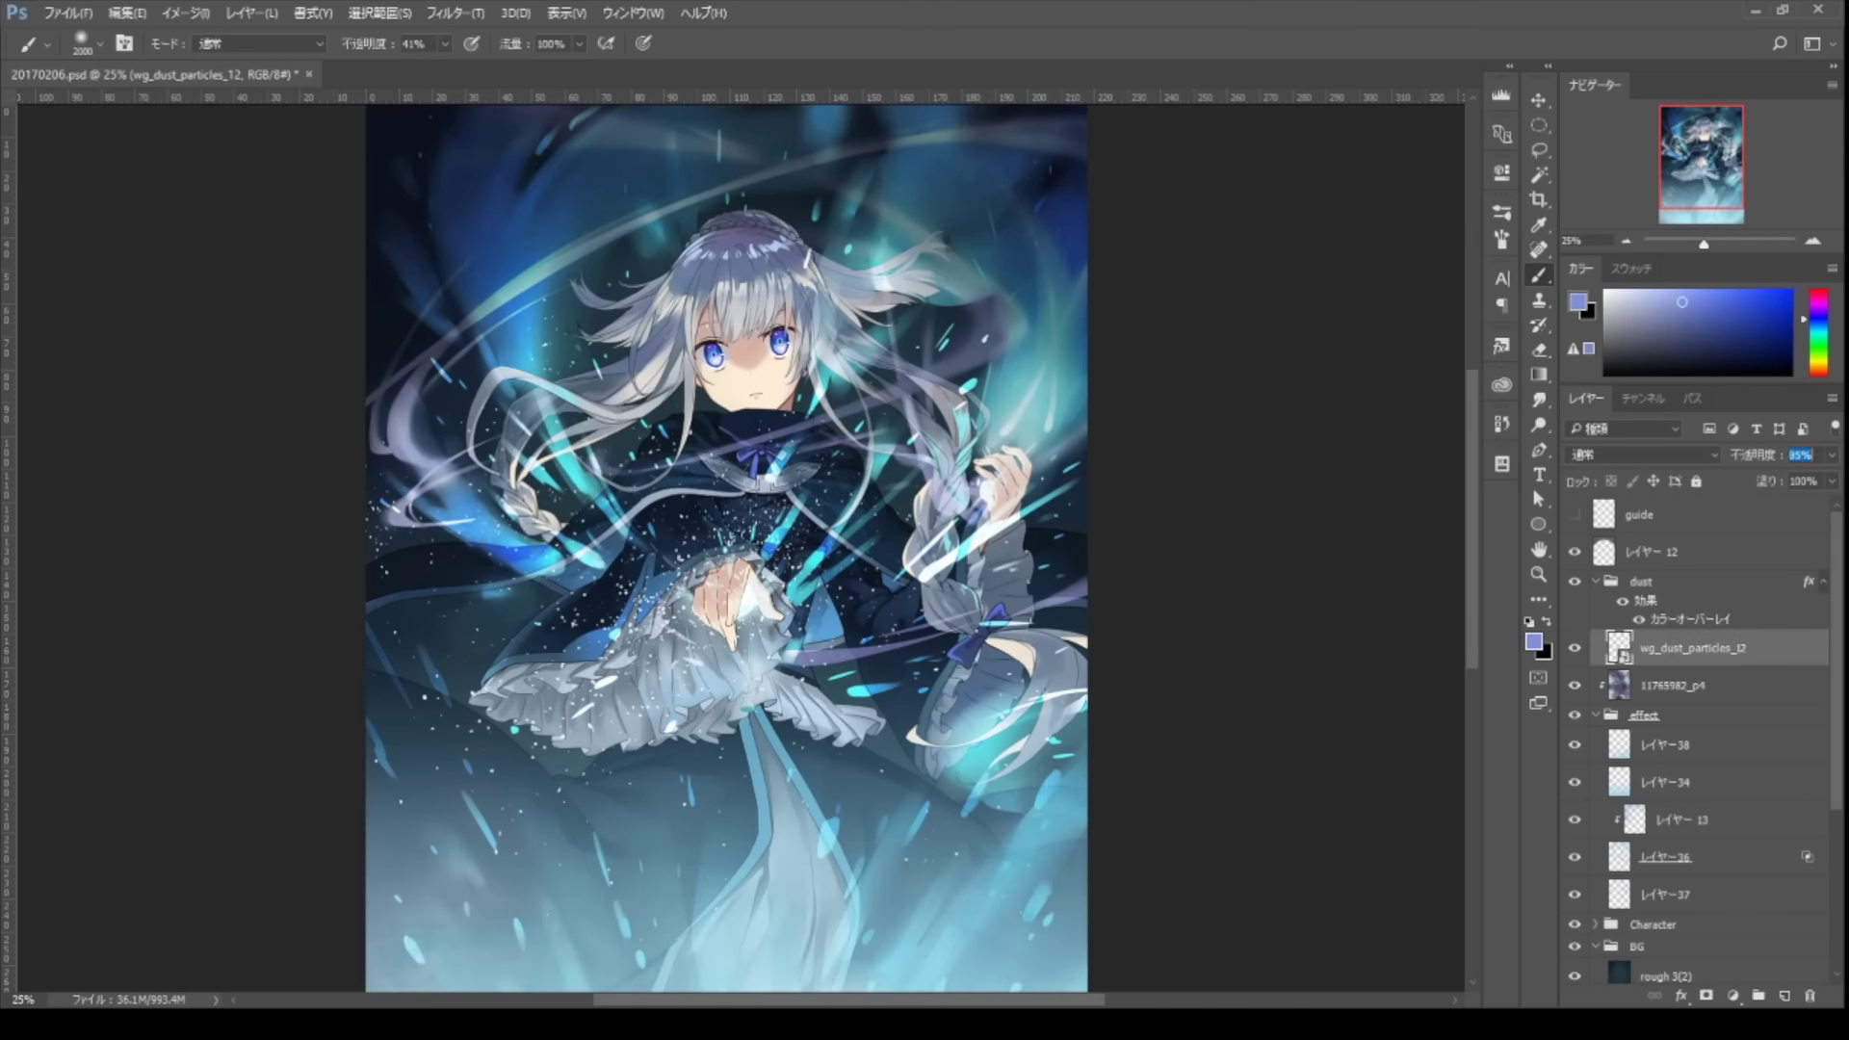
{"action": "left_click_drag", "start_coordinate": [661, 405], "coordinate": [1088, 573]}
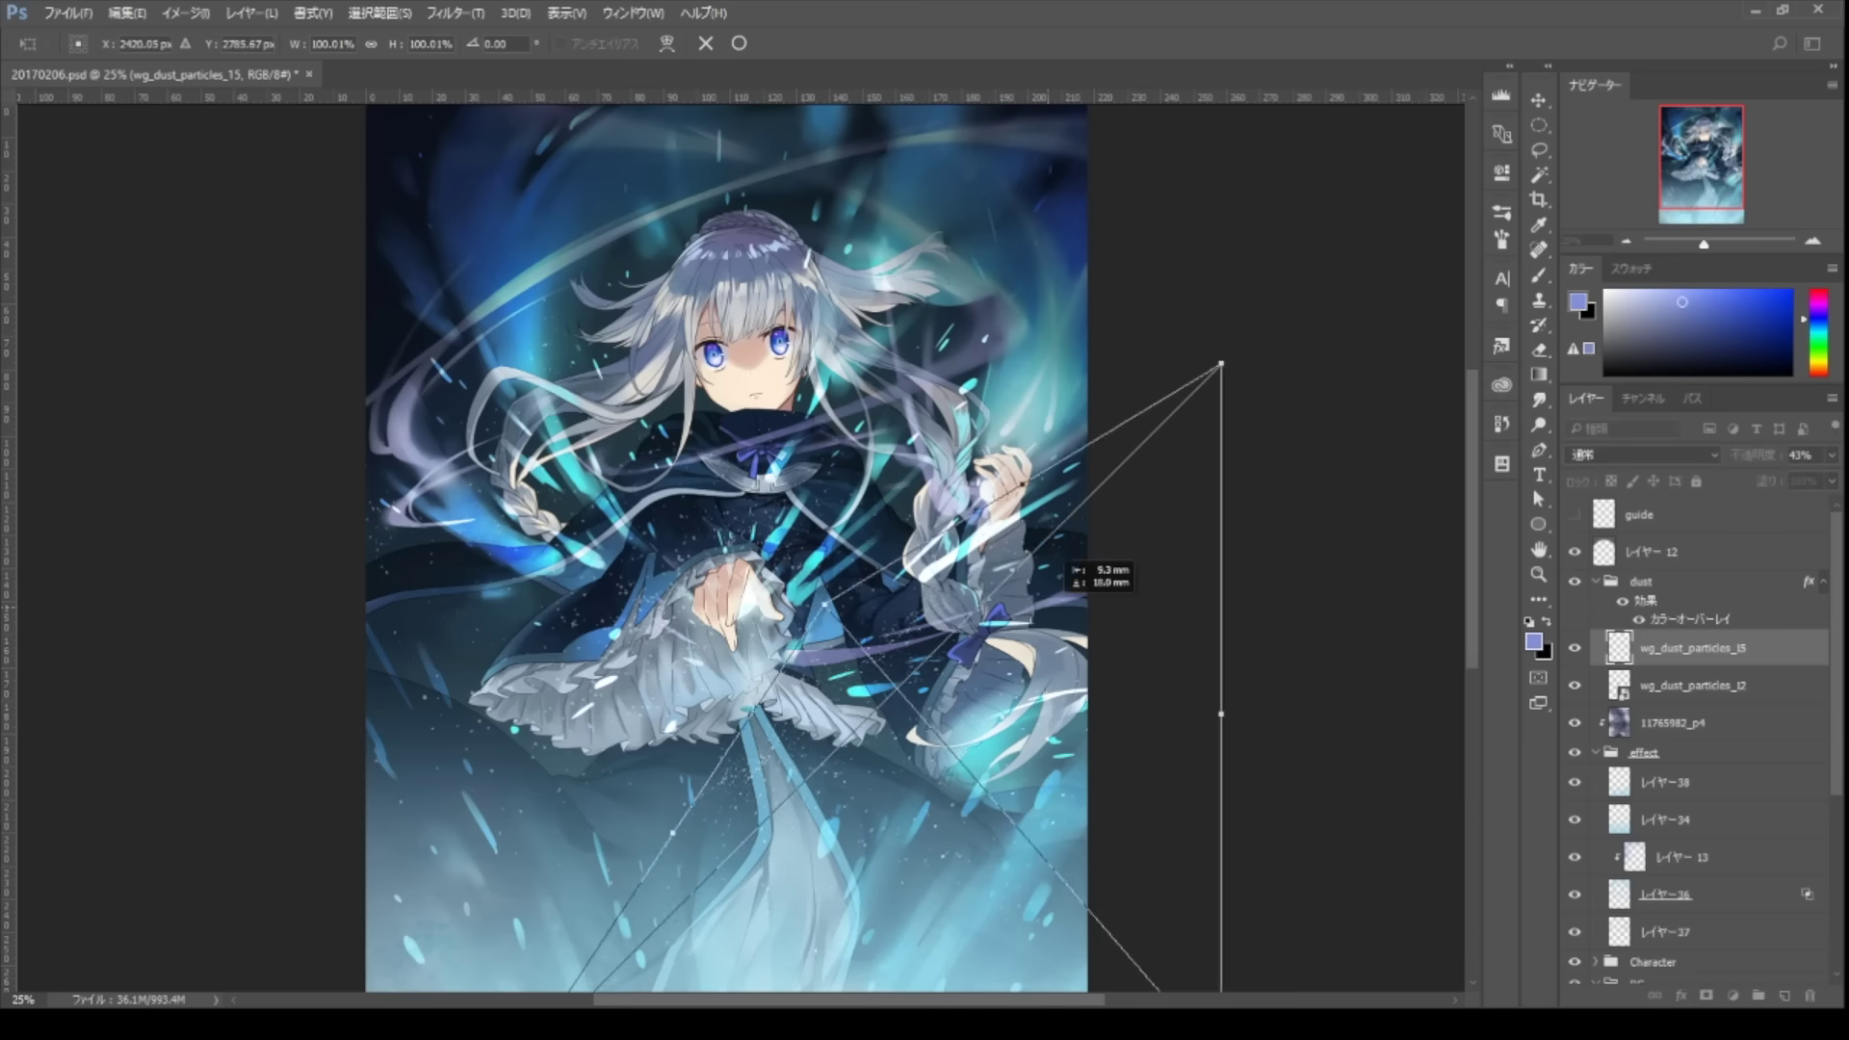
{"action": "key", "text": "Return"}
- Place wg_dust_particles_9 in the dust group, rotated and positioned over the left side of the dress
{"action": "left_click_drag", "start_coordinate": [728, 549], "coordinate": [522, 602]}
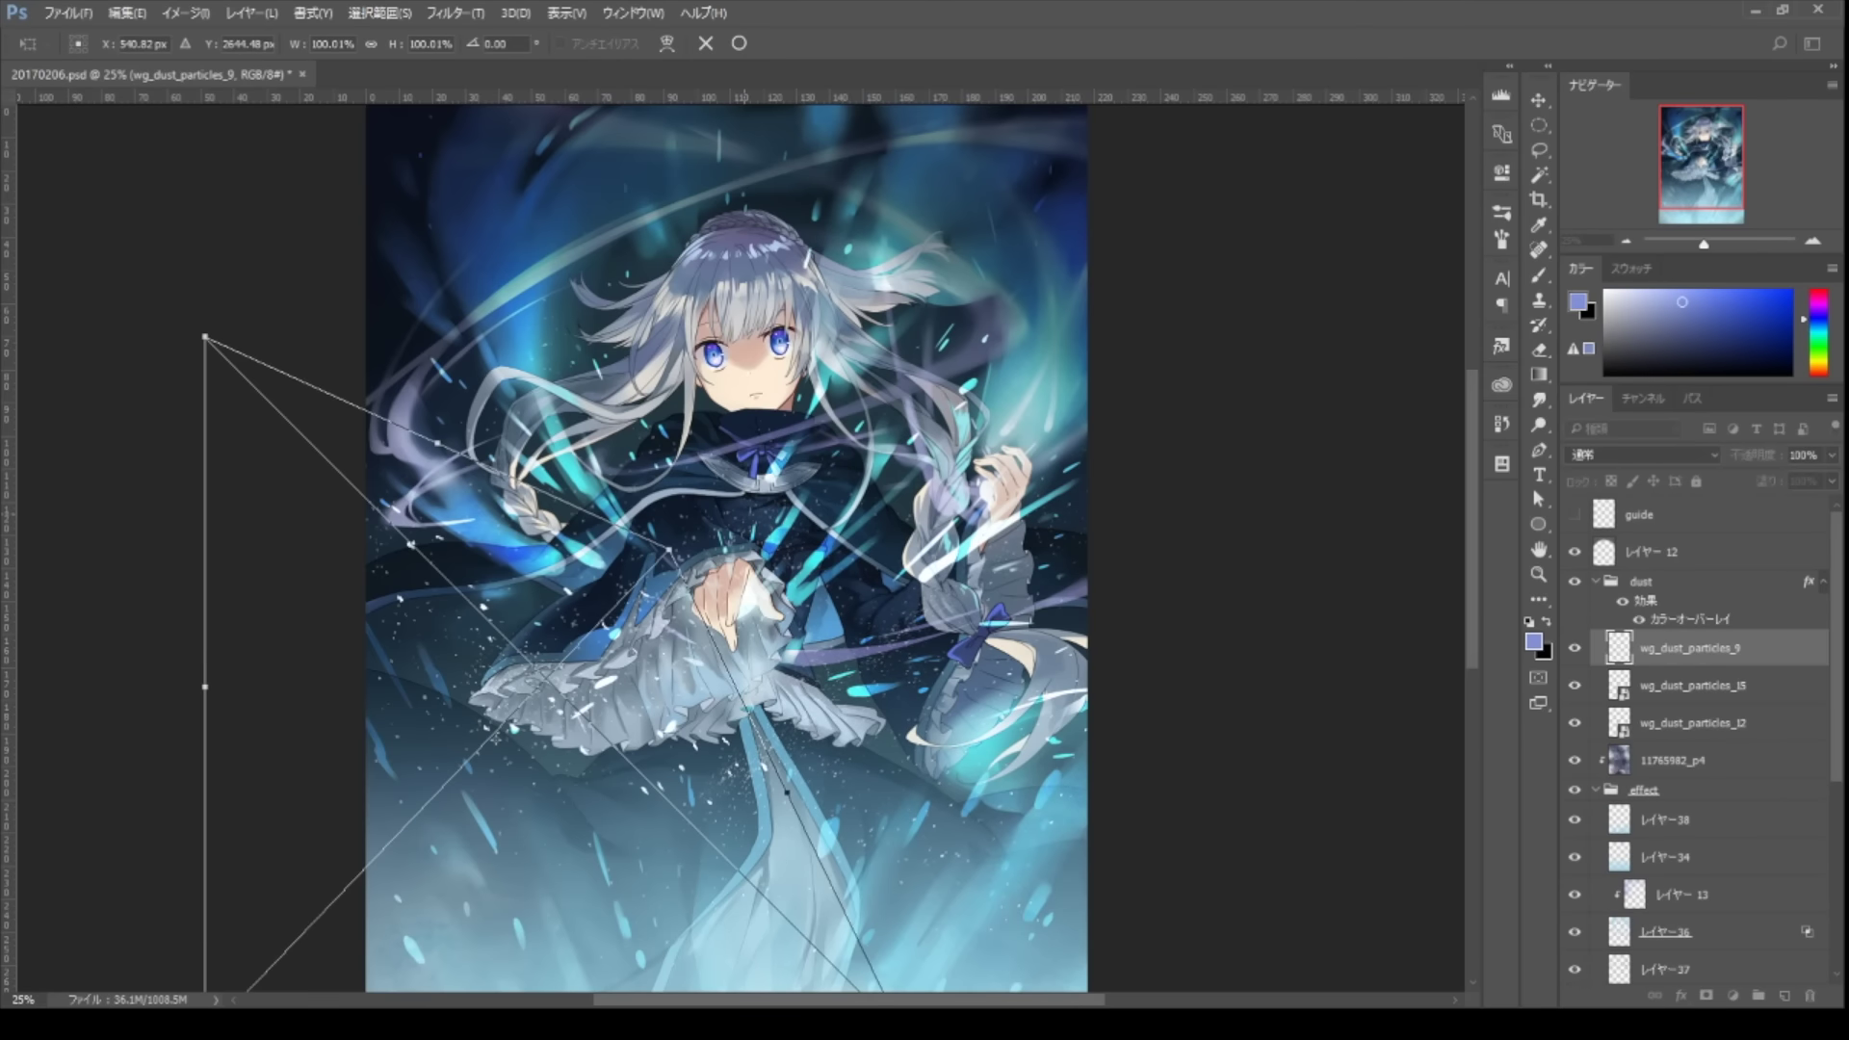
{"action": "left_click_drag", "start_coordinate": [875, 246], "coordinate": [631, 467]}
{"action": "left_click_drag", "start_coordinate": [166, 954], "coordinate": [62, 784]}
{"action": "key", "text": "Return"}
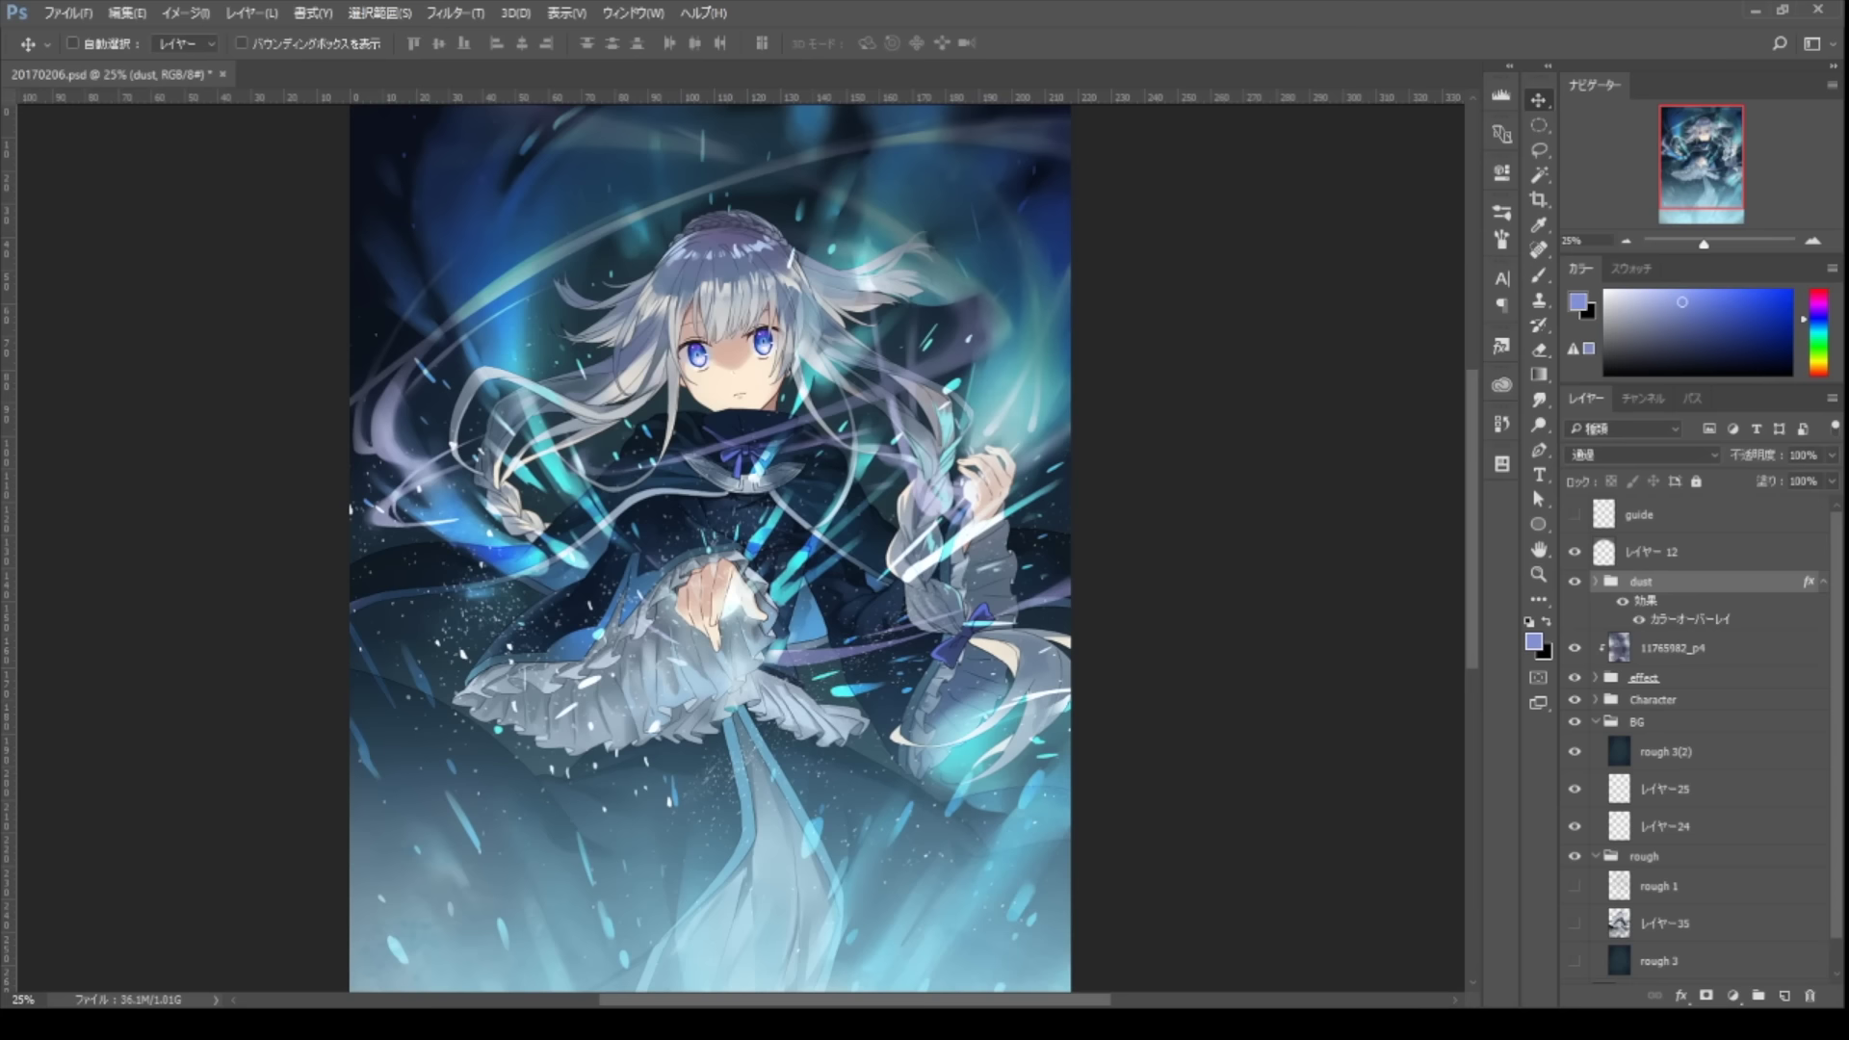
- Create a merged copy of the artwork above the dust group and convert it to a smart object
{"action": "key", "text": "ctrl+j"}
{"action": "key", "text": "ctrl+e"}
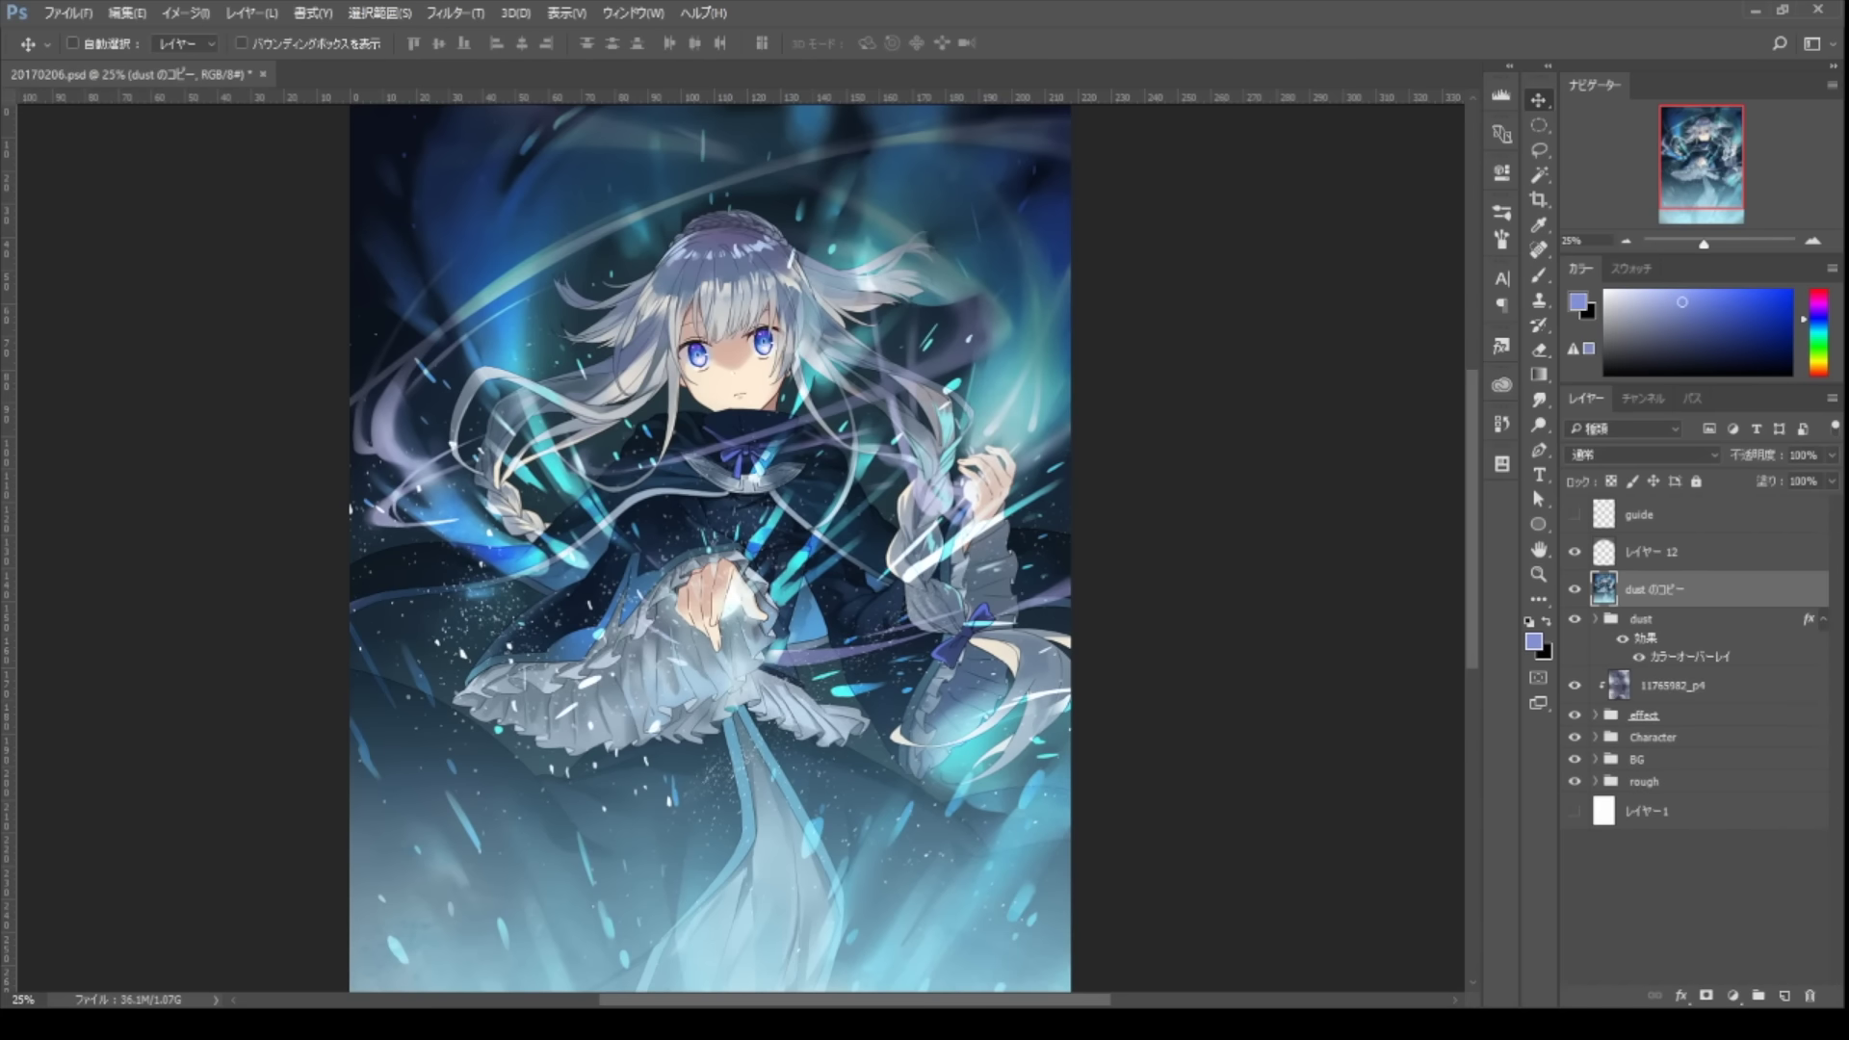
{"action": "key", "text": "m"}
{"action": "left_click_drag", "start_coordinate": [567, 341], "coordinate": [963, 677]}
{"action": "right_click", "coordinate": [1661, 588]}
{"action": "left_click", "coordinate": [1493, 364]}
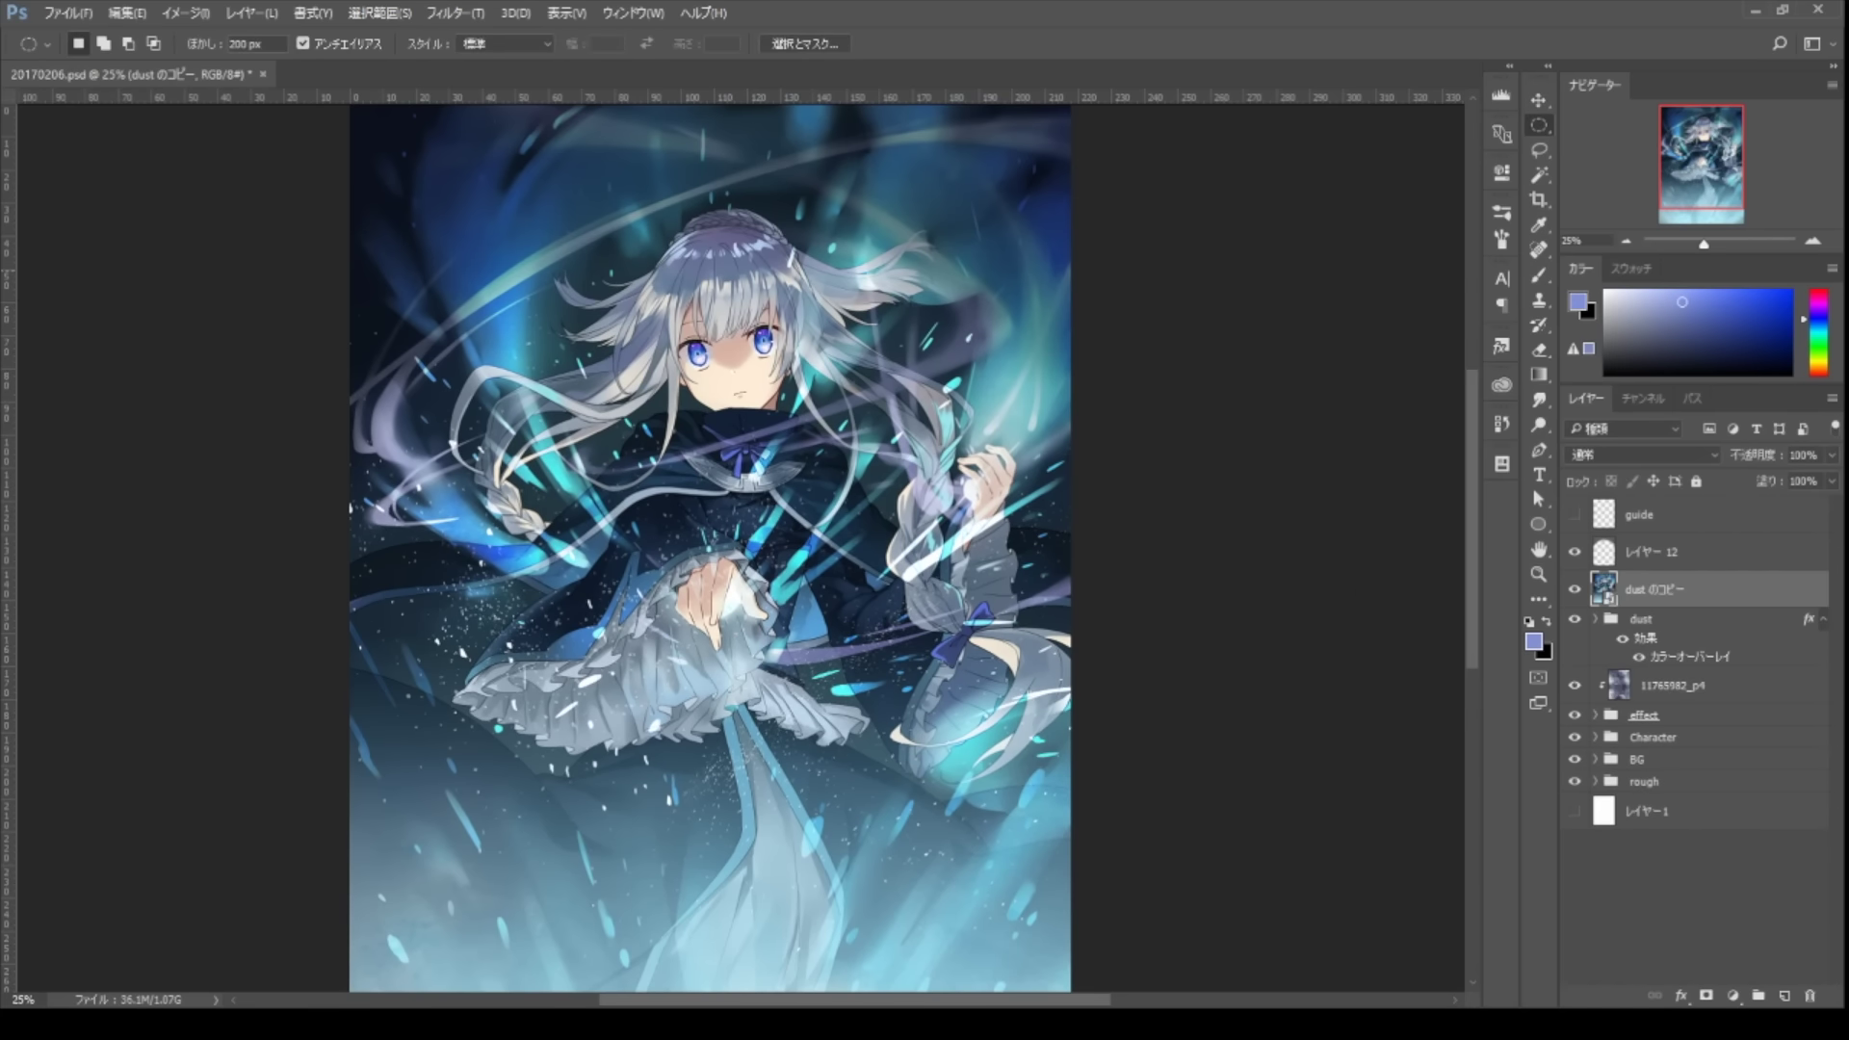
- Blur the merged copy's outer edges outside a large 200 px feathered ellipse around the girl, using Gaussian Blur with a 16.6 pixel radius
{"action": "left_click_drag", "start_coordinate": [730, 482], "coordinate": [1031, 983]}
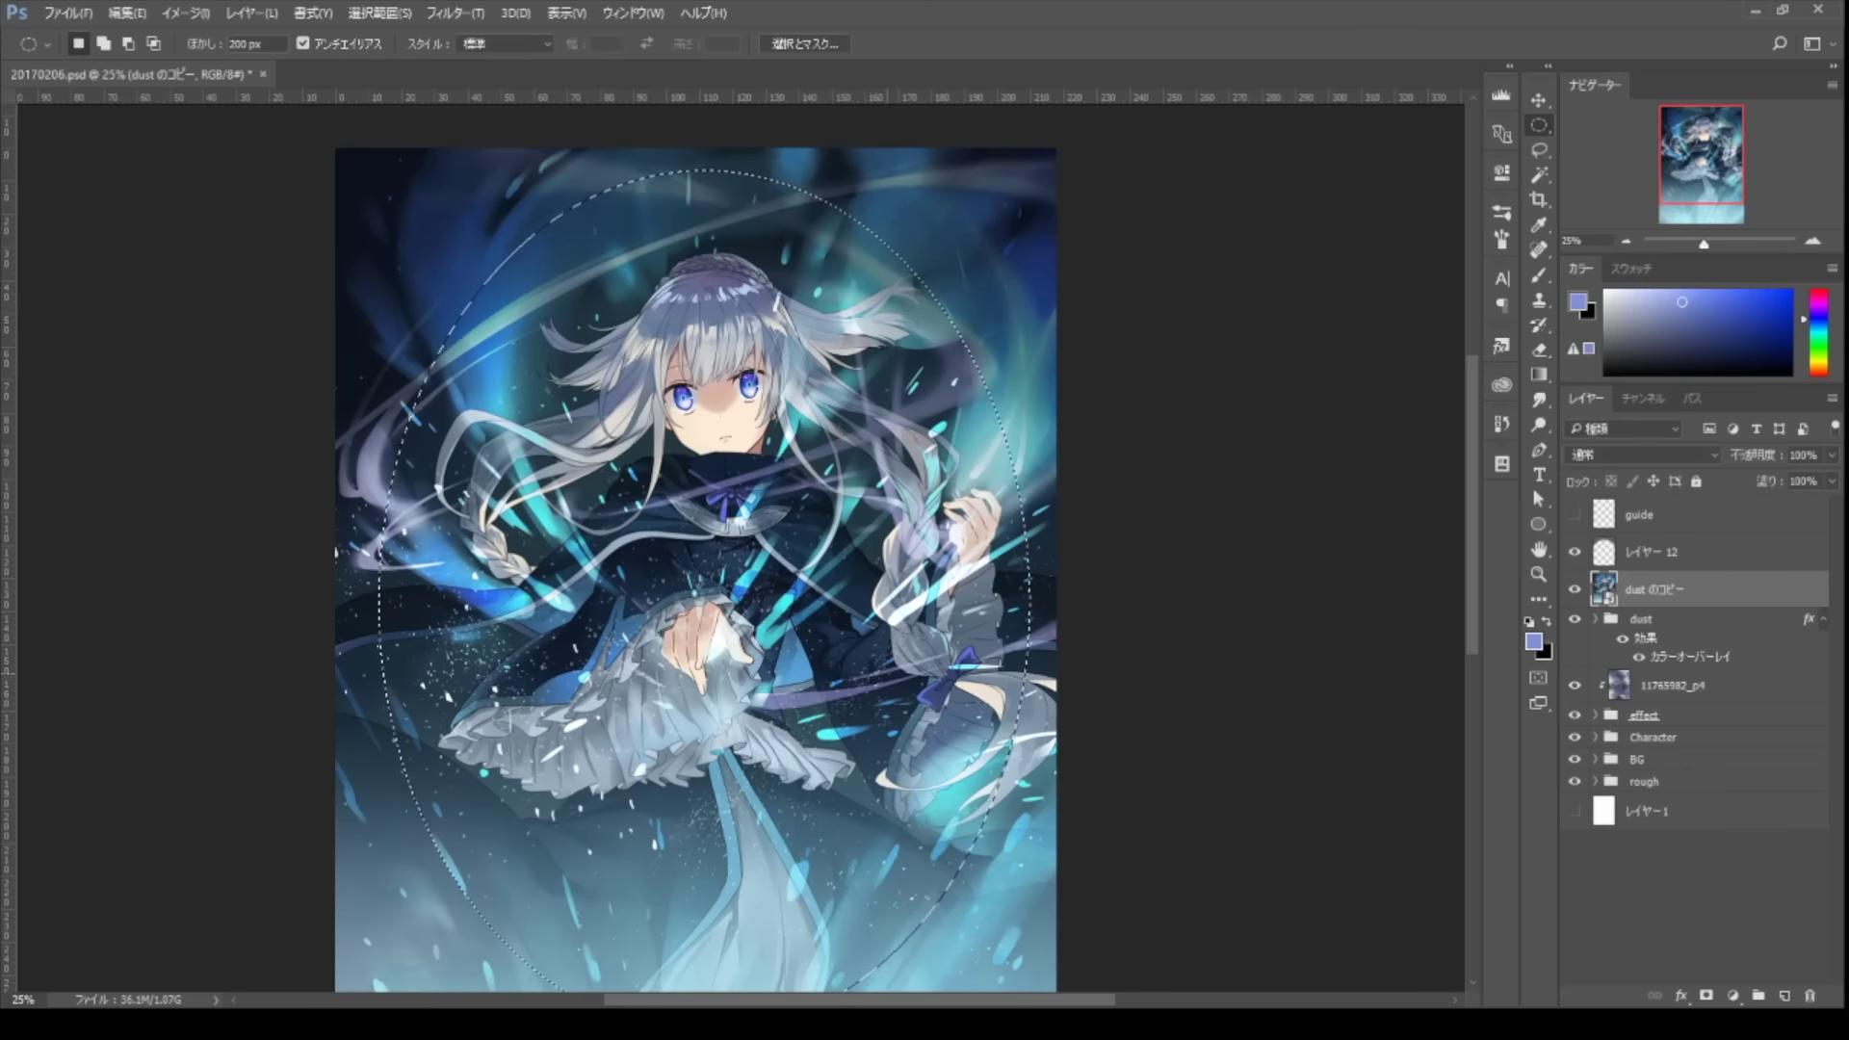
{"action": "key", "text": "ctrl+alt+f"}
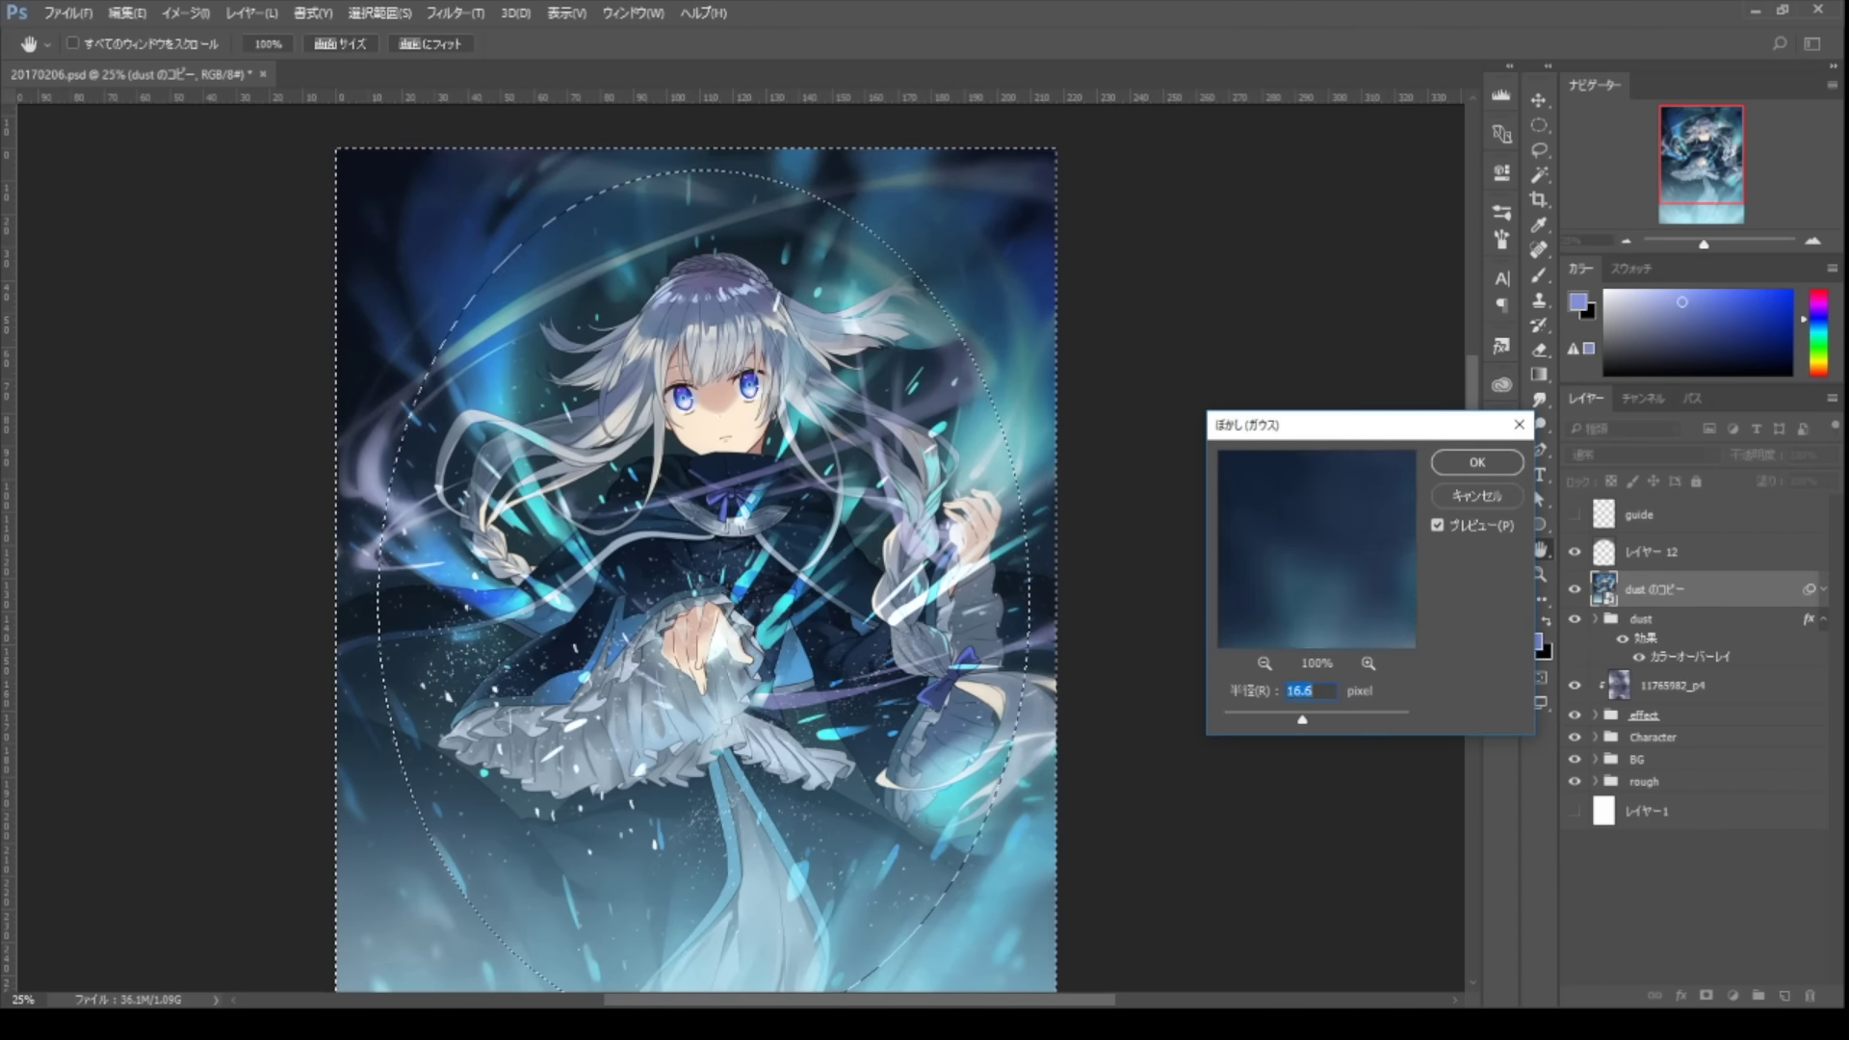
{"action": "key", "text": "Return"}
{"action": "key", "text": "ctrl+d"}
- With the dust, effect, Character and BG groups hidden, fill the visible bottom layer レイヤー1 with dark navy and select レイヤー 12
{"action": "left_click", "coordinate": [1676, 866]}
{"action": "key", "text": "g"}
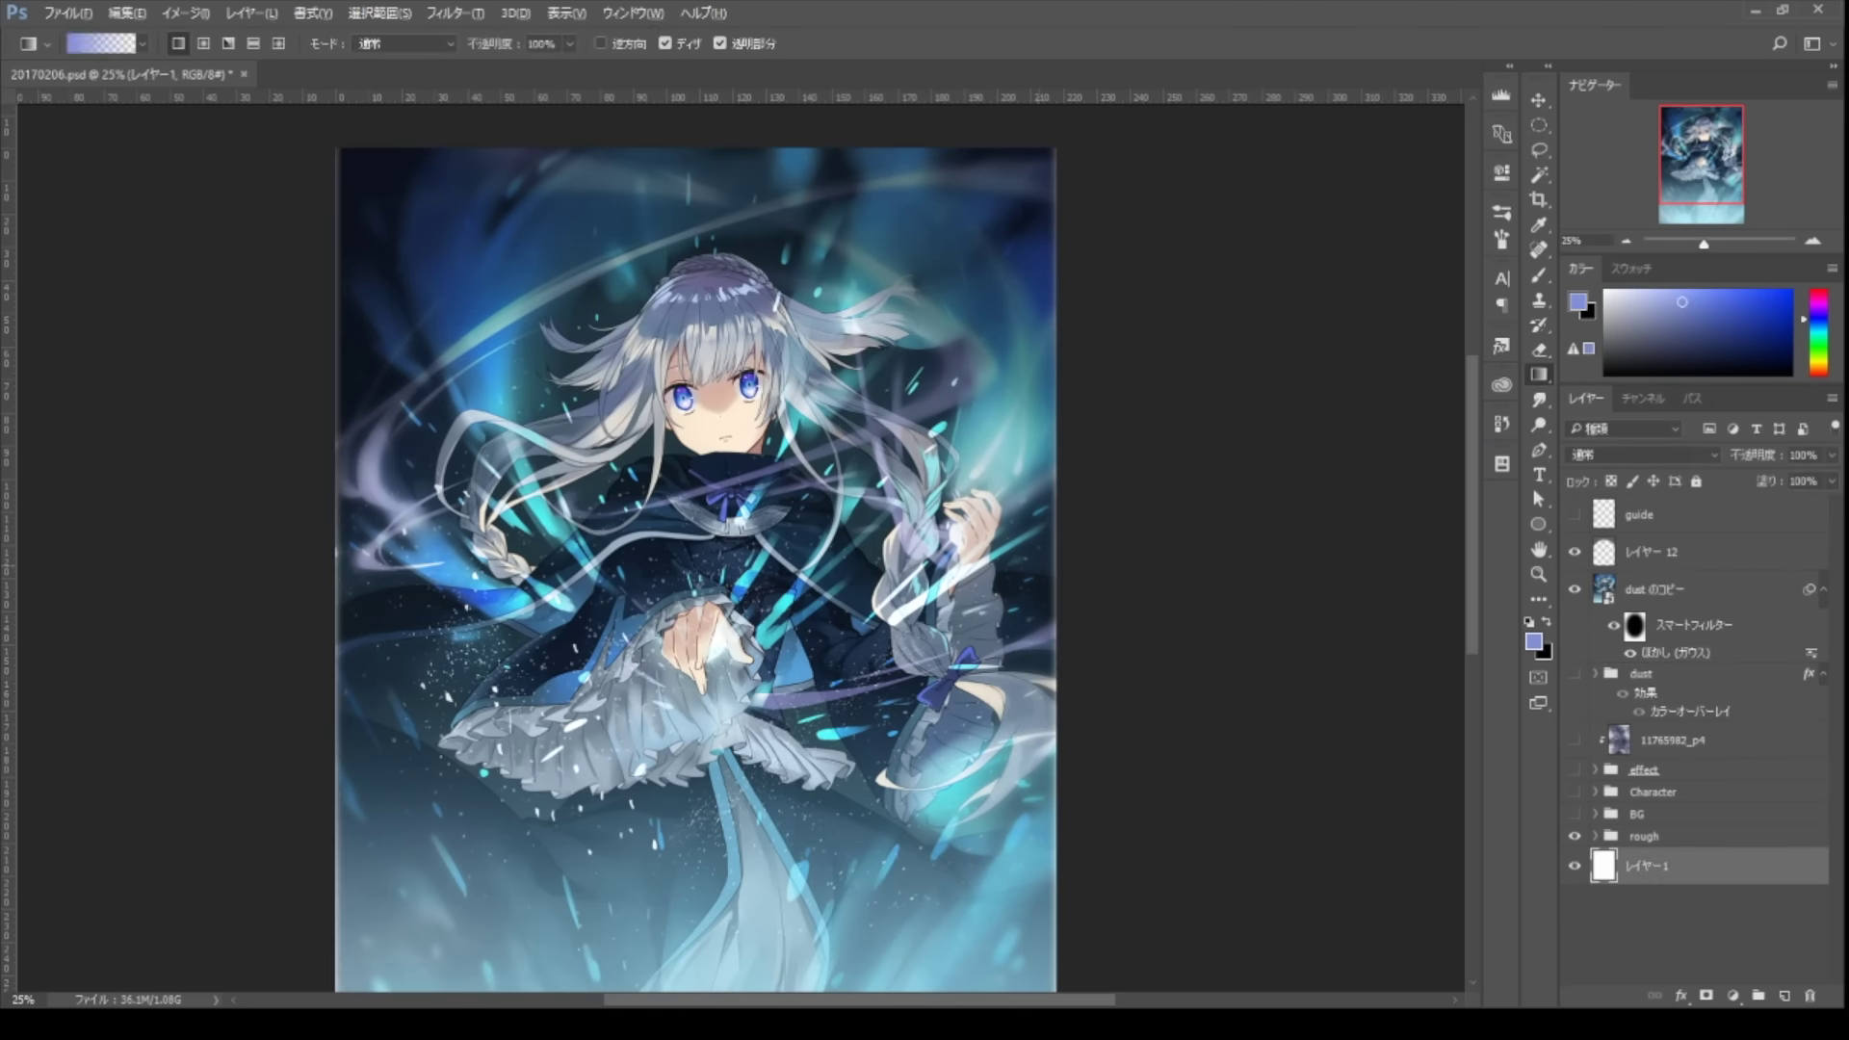
{"action": "key", "text": "alt+BackSpace"}
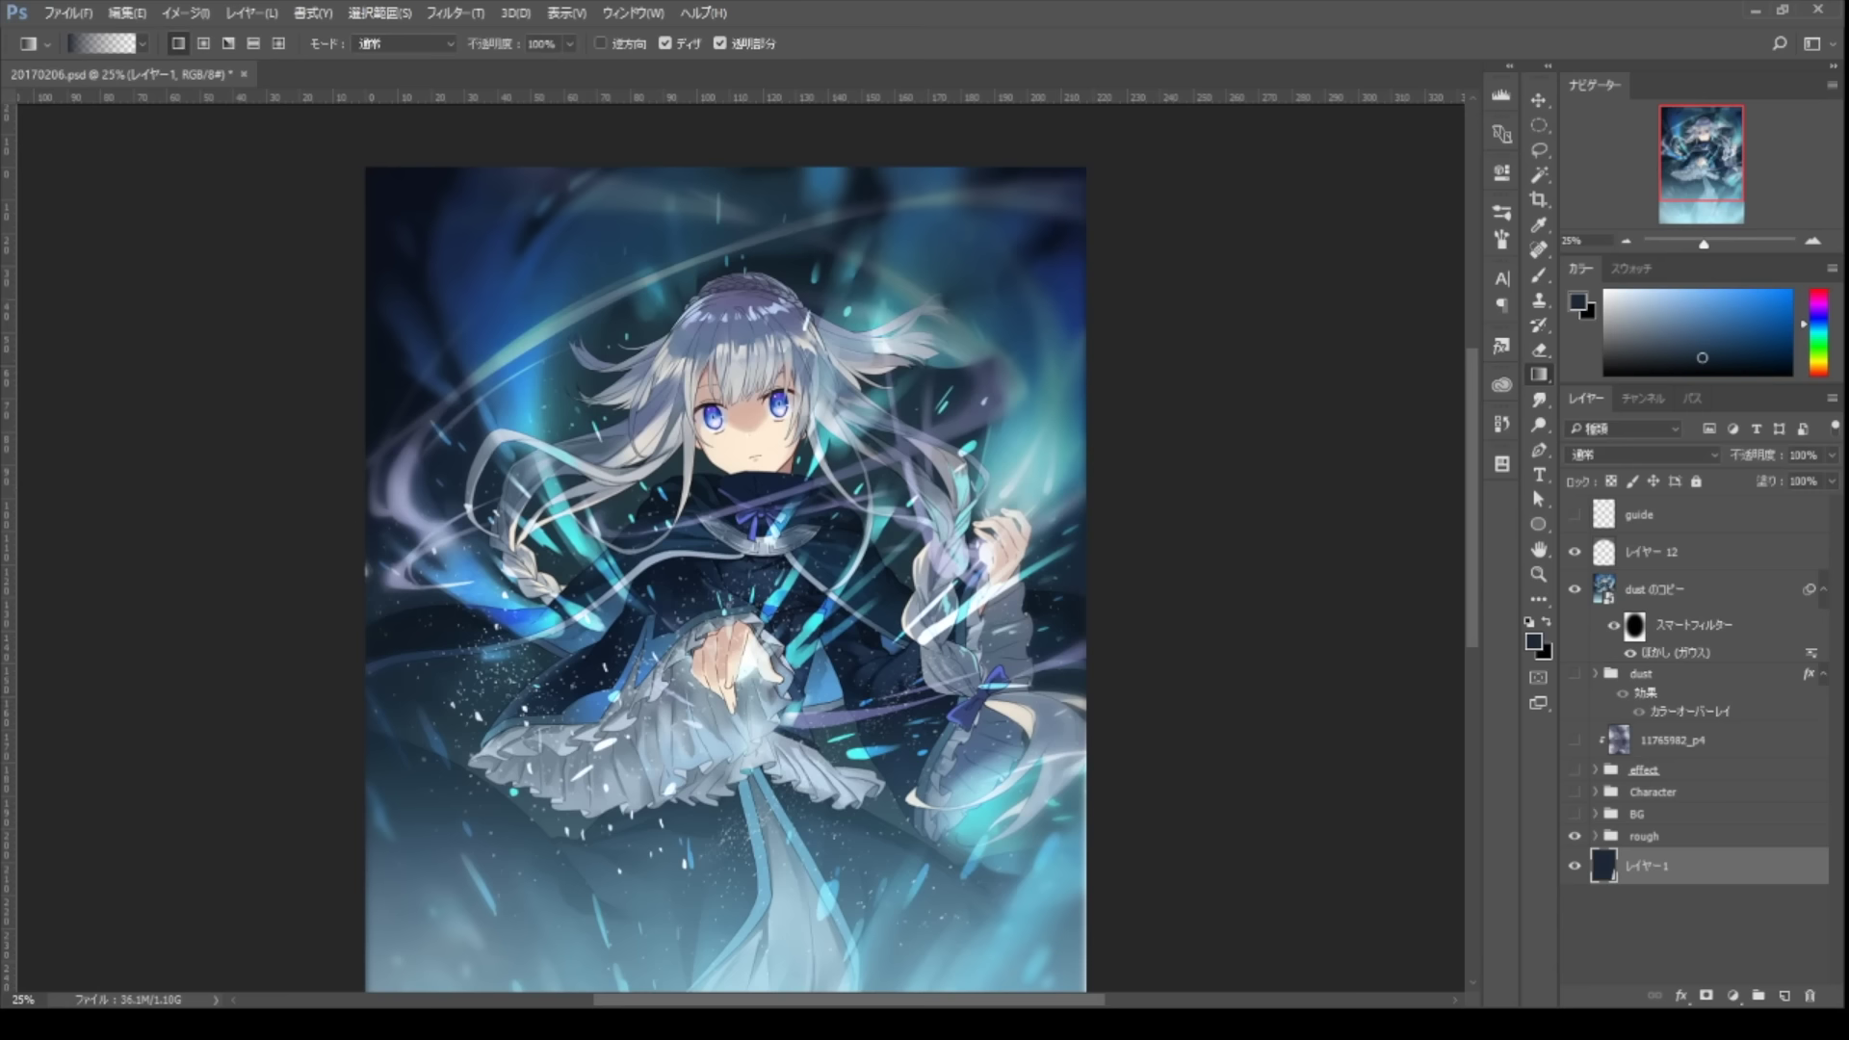
{"action": "left_click", "coordinate": [1657, 588]}
{"action": "scroll", "coordinate": [732, 549], "scroll_direction": "down", "scroll_amount": 1}
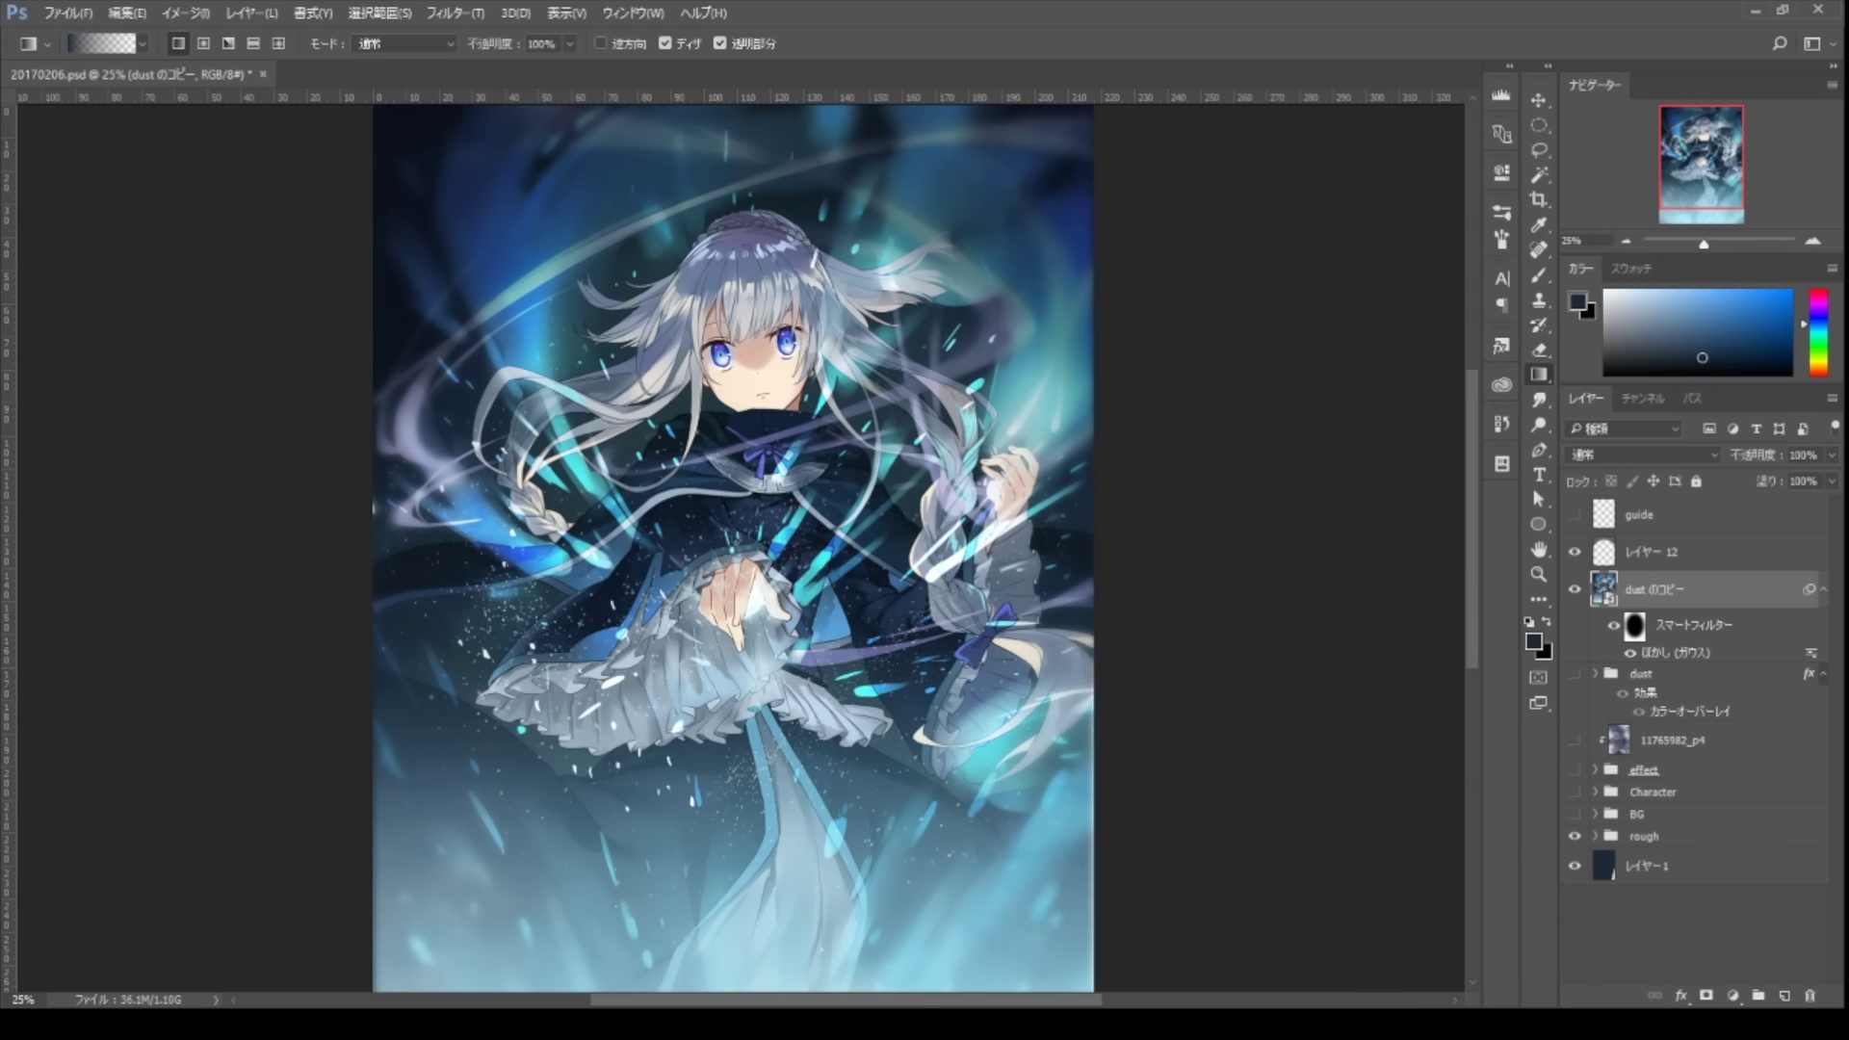
{"action": "left_click", "coordinate": [1657, 552]}
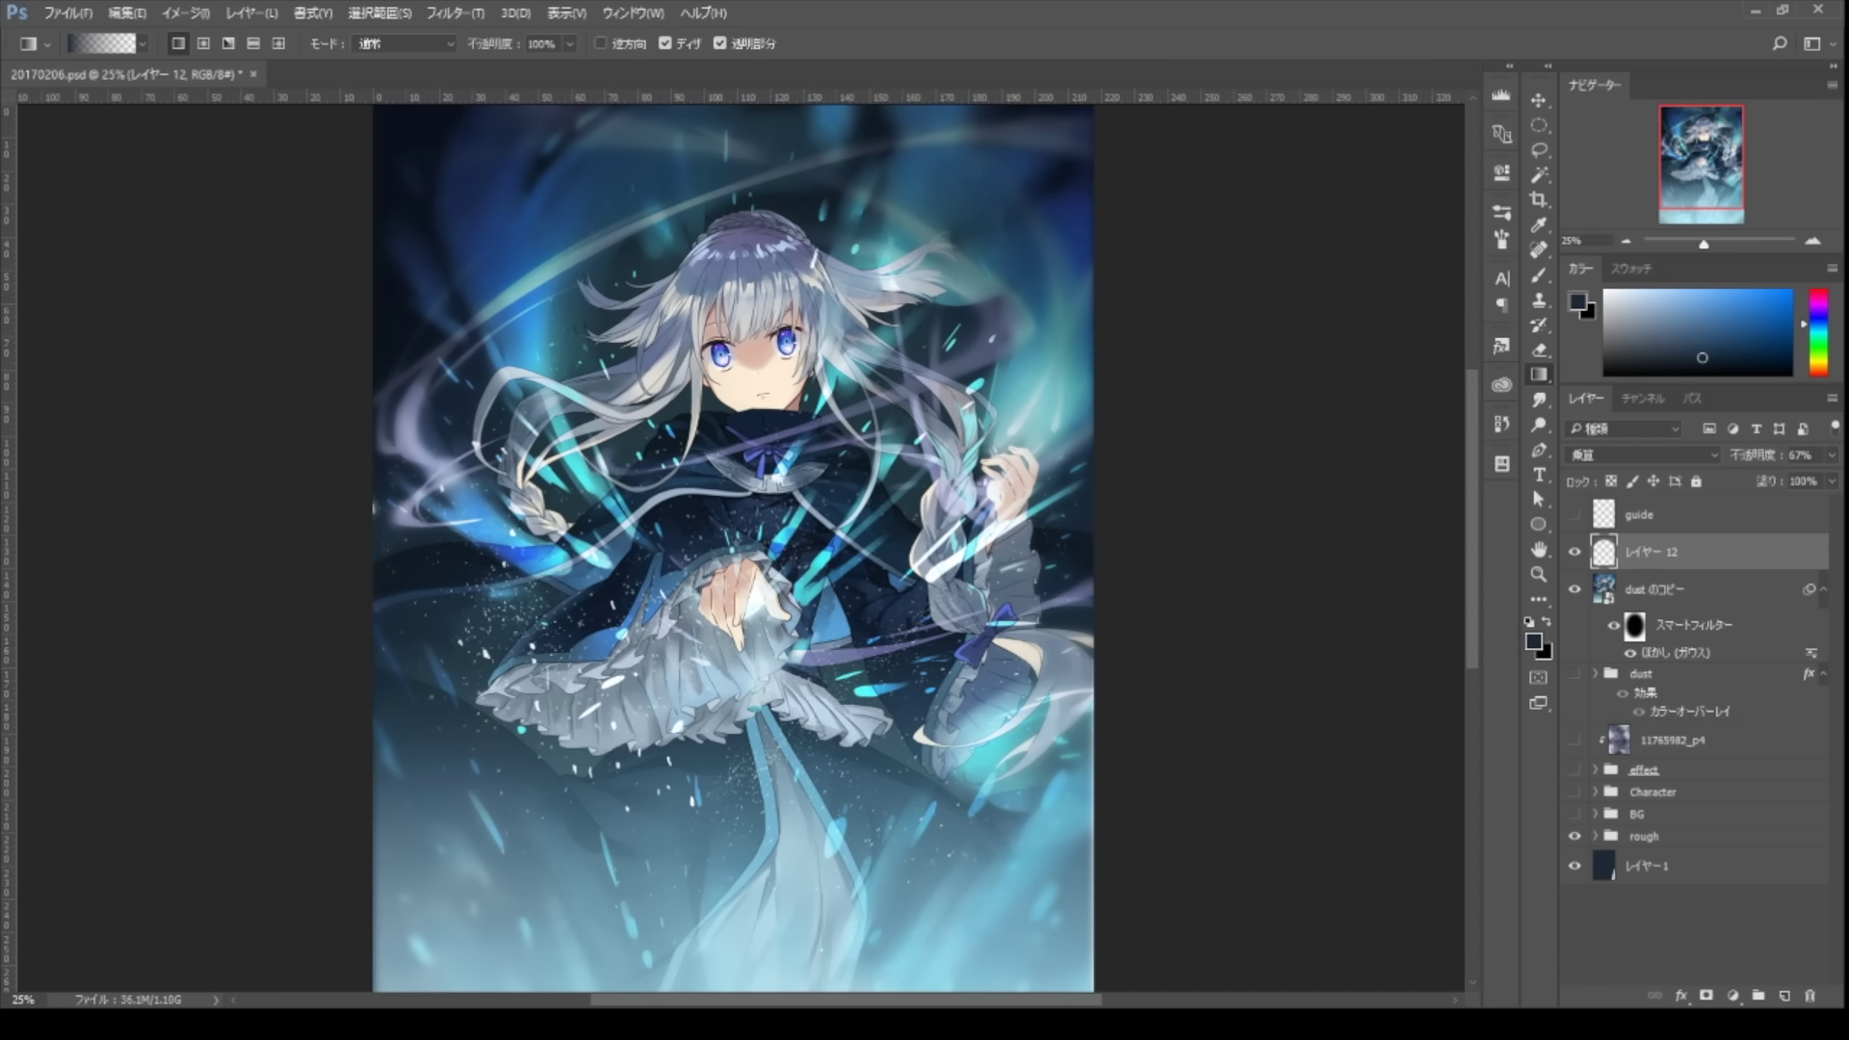
{"action": "key", "text": "ctrl+y"}
{"action": "key", "text": "v"}
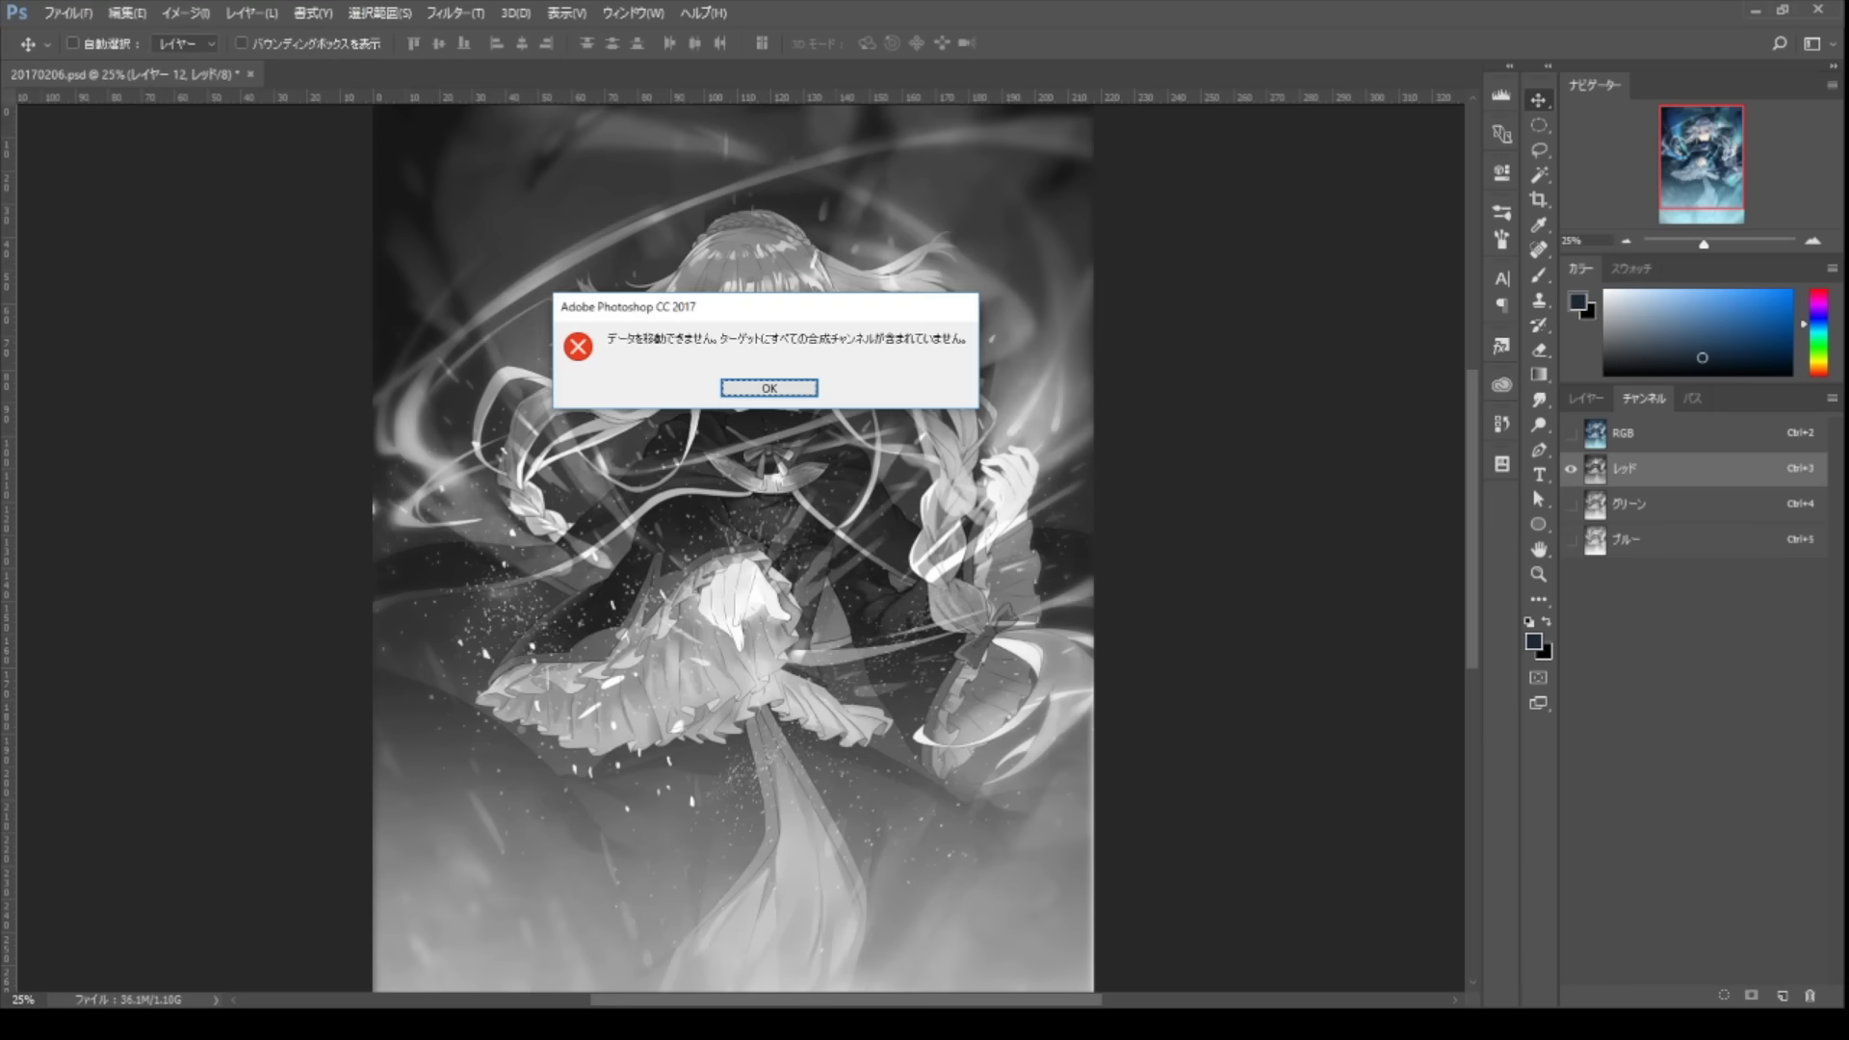
{"action": "key", "text": "Return"}
{"action": "key", "text": "ctrl+y"}
- Add a new layer above レイヤー 12 and hand-sign it with the date and artist's signature in thin red strokes near the artwork's lower-left corner
{"action": "key", "text": "ctrl+shift+alt+n"}
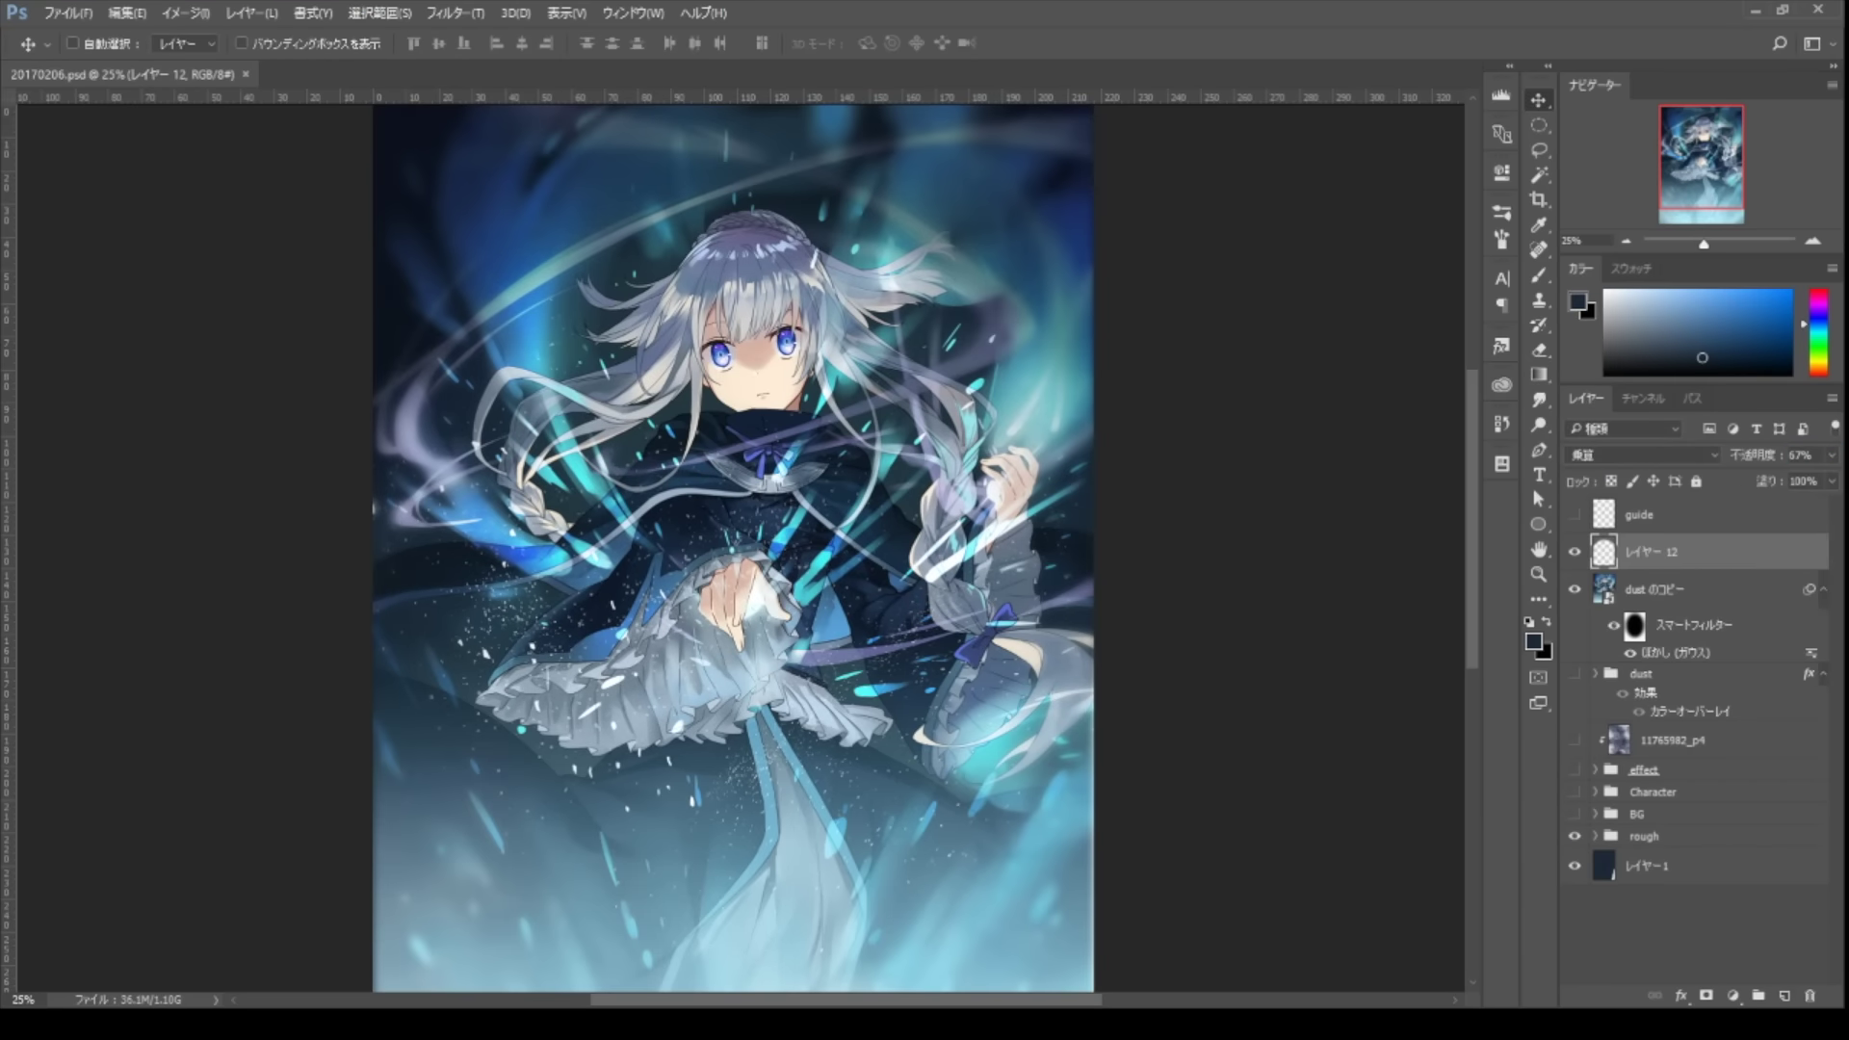
{"action": "key", "text": "b"}
{"action": "right_click", "coordinate": [964, 549]}
{"action": "key", "text": "Escape"}
{"action": "left_click_drag", "start_coordinate": [866, 674], "coordinate": [960, 487]}
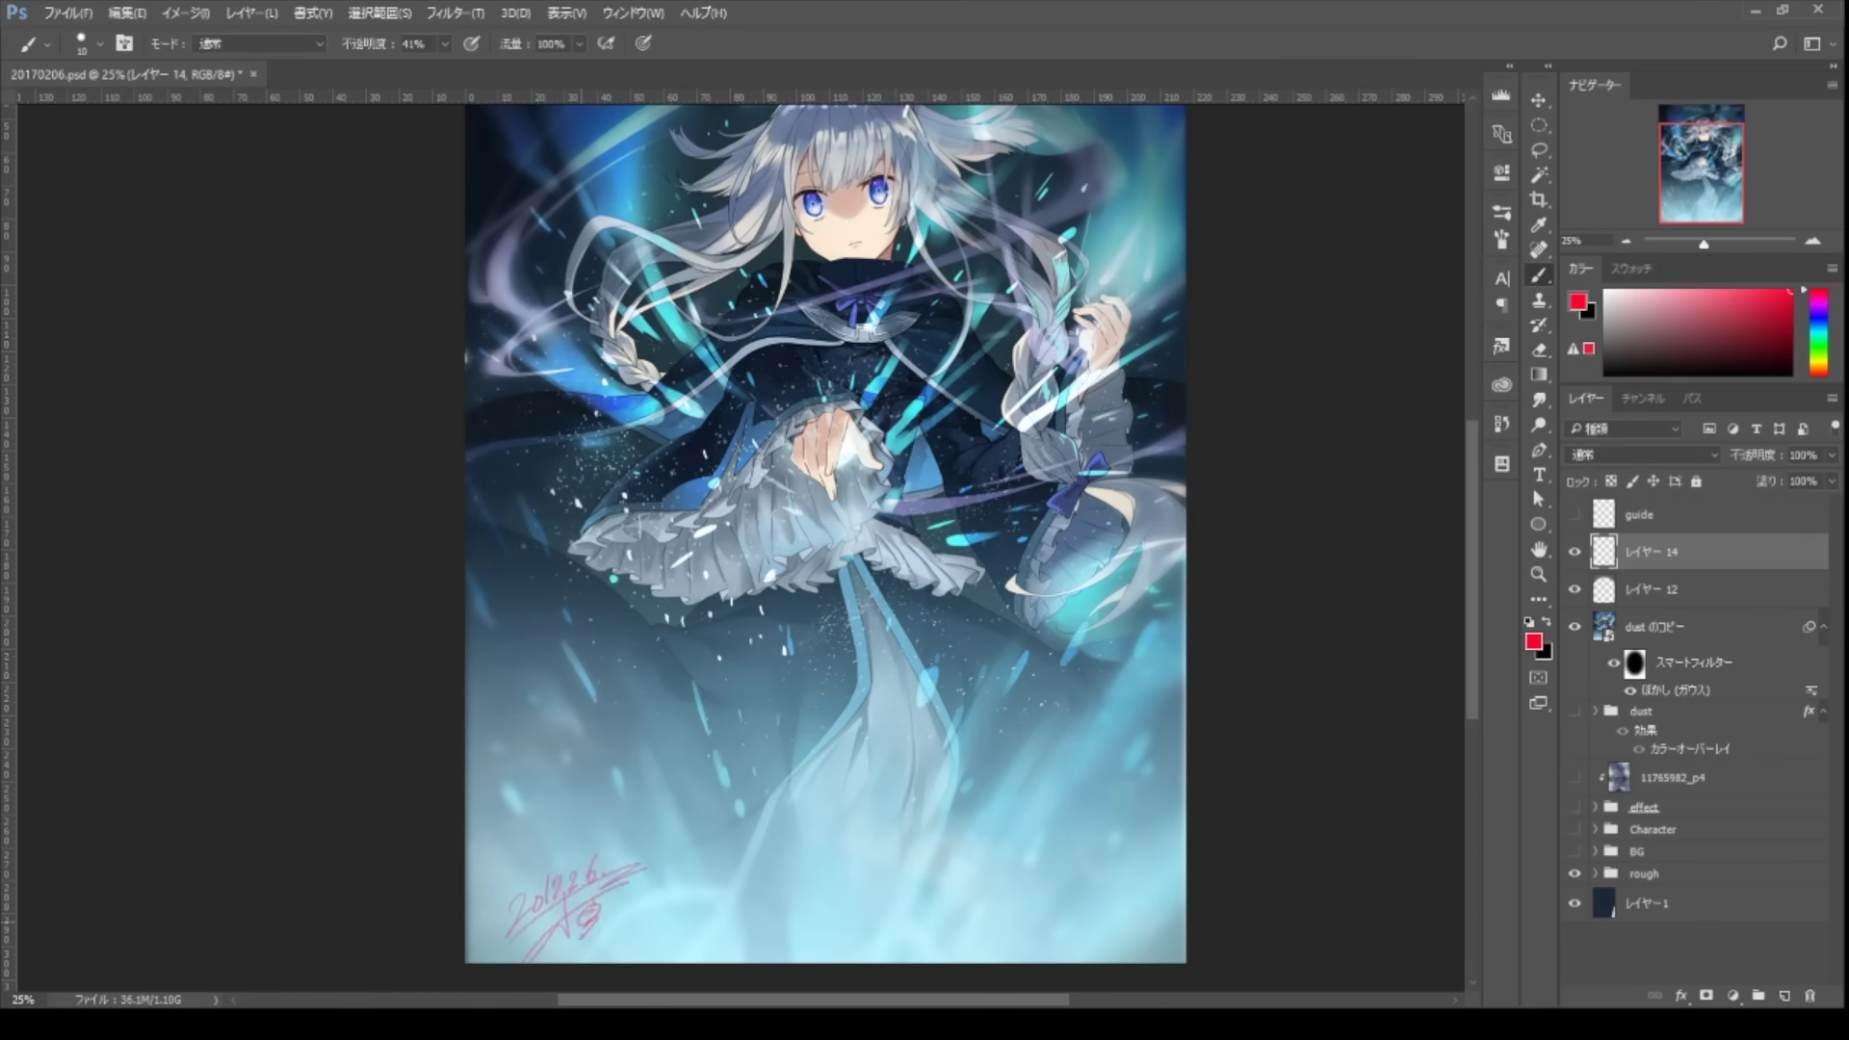
{"action": "scroll", "coordinate": [825, 535], "scroll_direction": "down", "scroll_amount": 2}
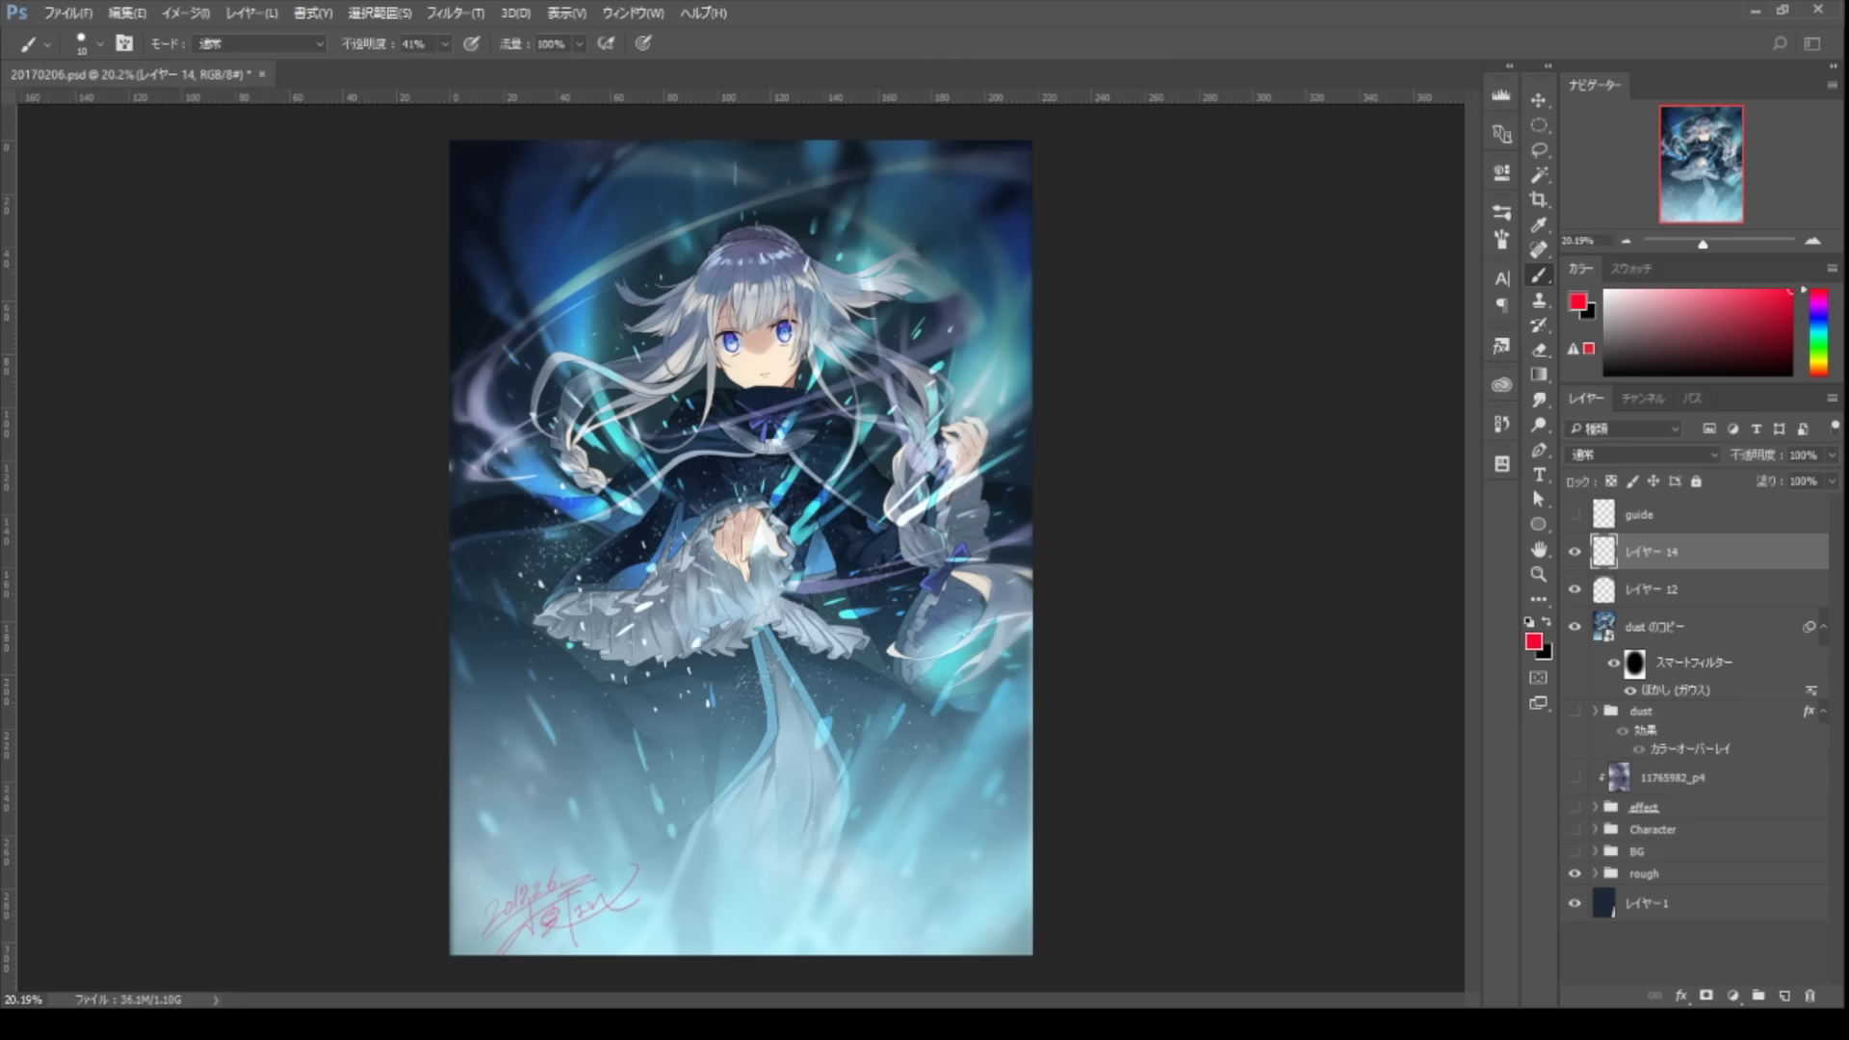
- Write "DONE" in large red letters with a size 90 brush across the lower artwork and draw a smiling face beneath it
{"action": "right_click", "coordinate": [1062, 673]}
{"action": "left_click", "coordinate": [1098, 676]}
{"action": "left_click_drag", "start_coordinate": [551, 695], "coordinate": [562, 807]}
{"action": "left_click_drag", "start_coordinate": [679, 710], "coordinate": [673, 715]}
{"action": "mouse_move", "coordinate": [740, 801]}
{"action": "left_mouse_down"}
{"action": "mouse_move", "coordinate": [830, 710]}
{"action": "mouse_move", "coordinate": [958, 797]}
{"action": "left_mouse_up"}
{"action": "left_click_drag", "start_coordinate": [799, 867], "coordinate": [872, 872]}
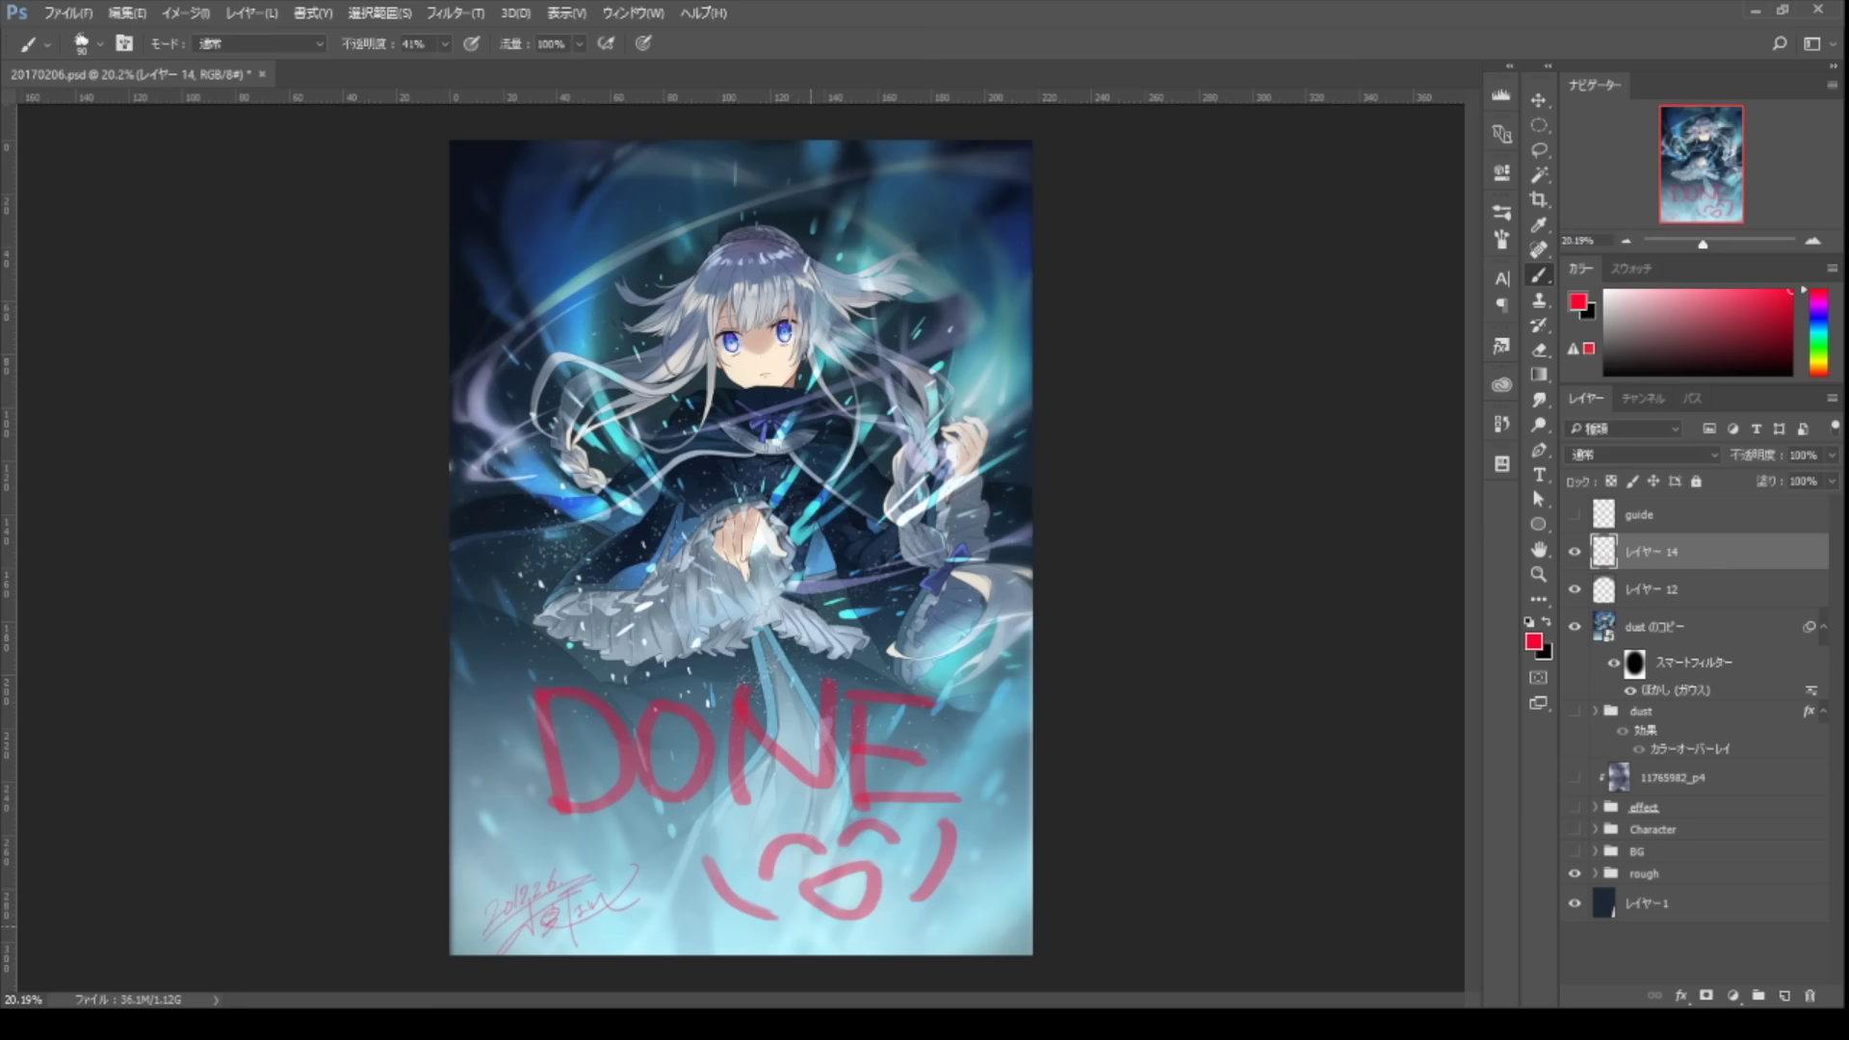